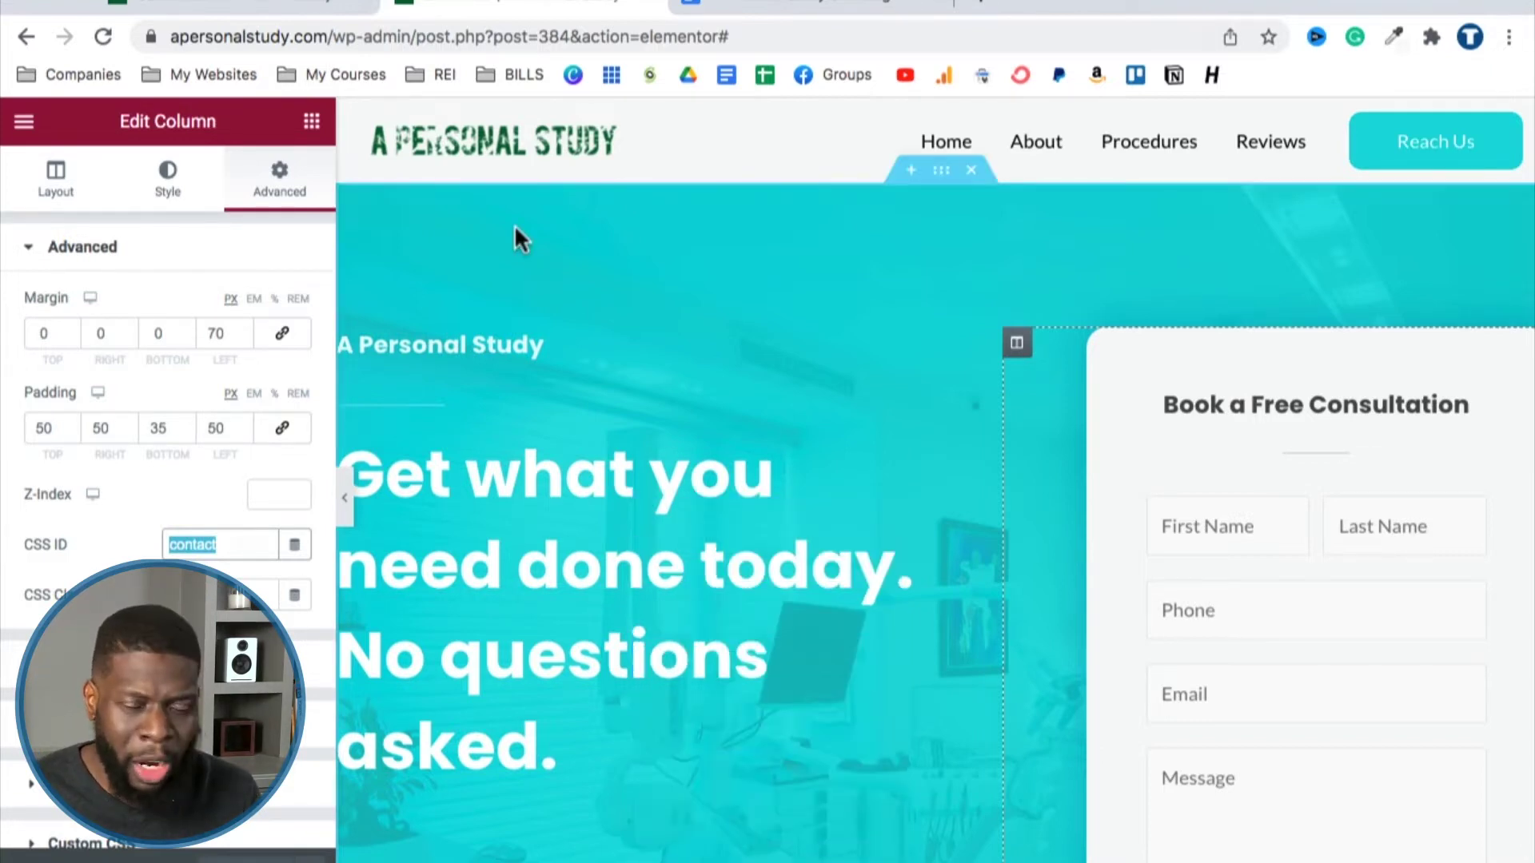
# Preview the page with the panel collapsed, then leave Elementor to view the live home page.
pyautogui.scroll(-4, 644, 276)
pyautogui.scroll(4, 736, 370)
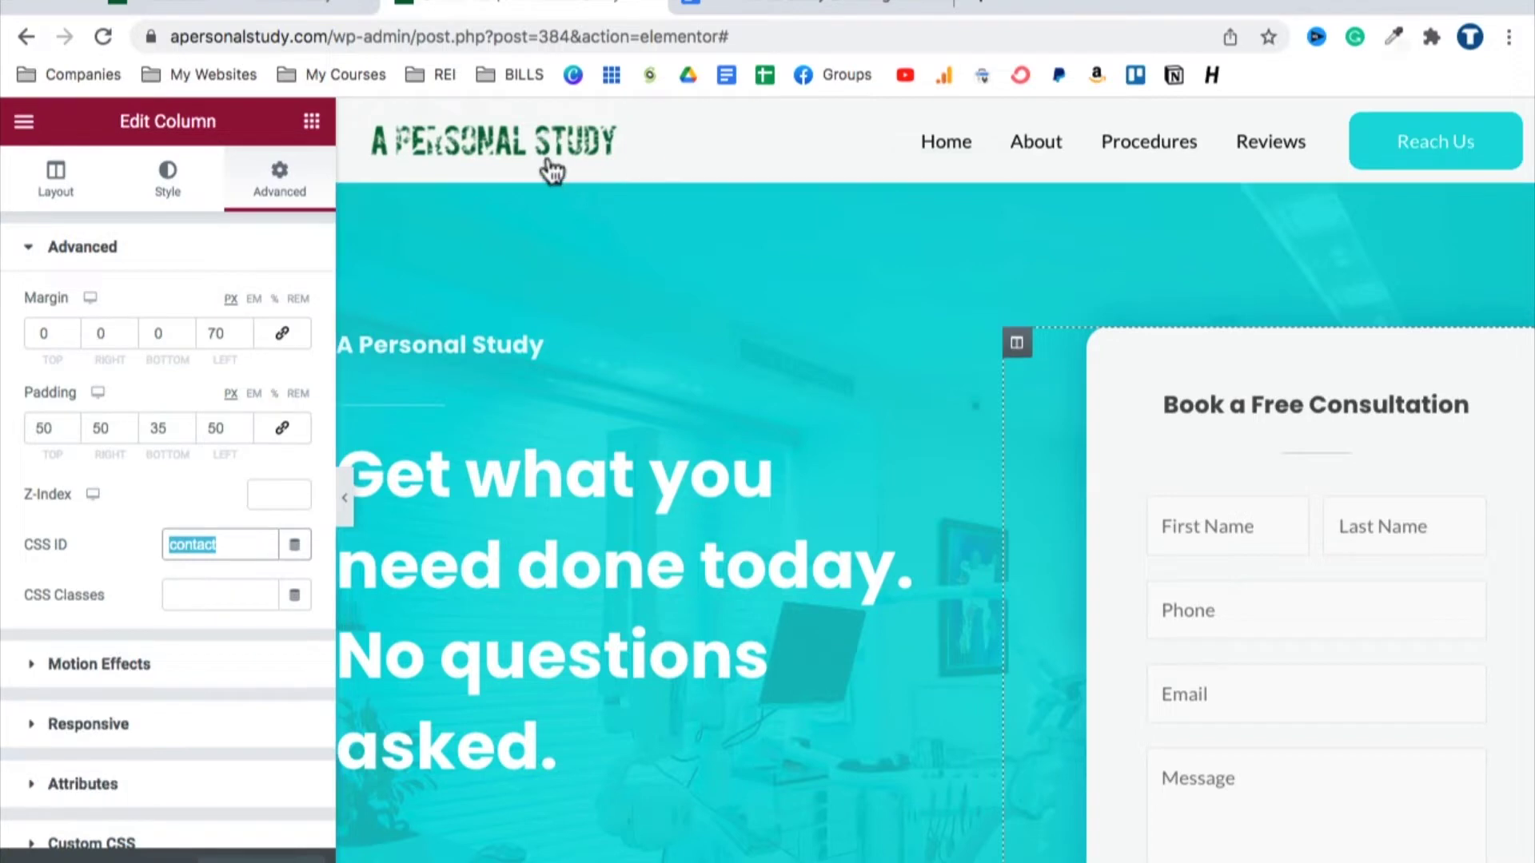
pyautogui.scroll(-3, 1165, 473)
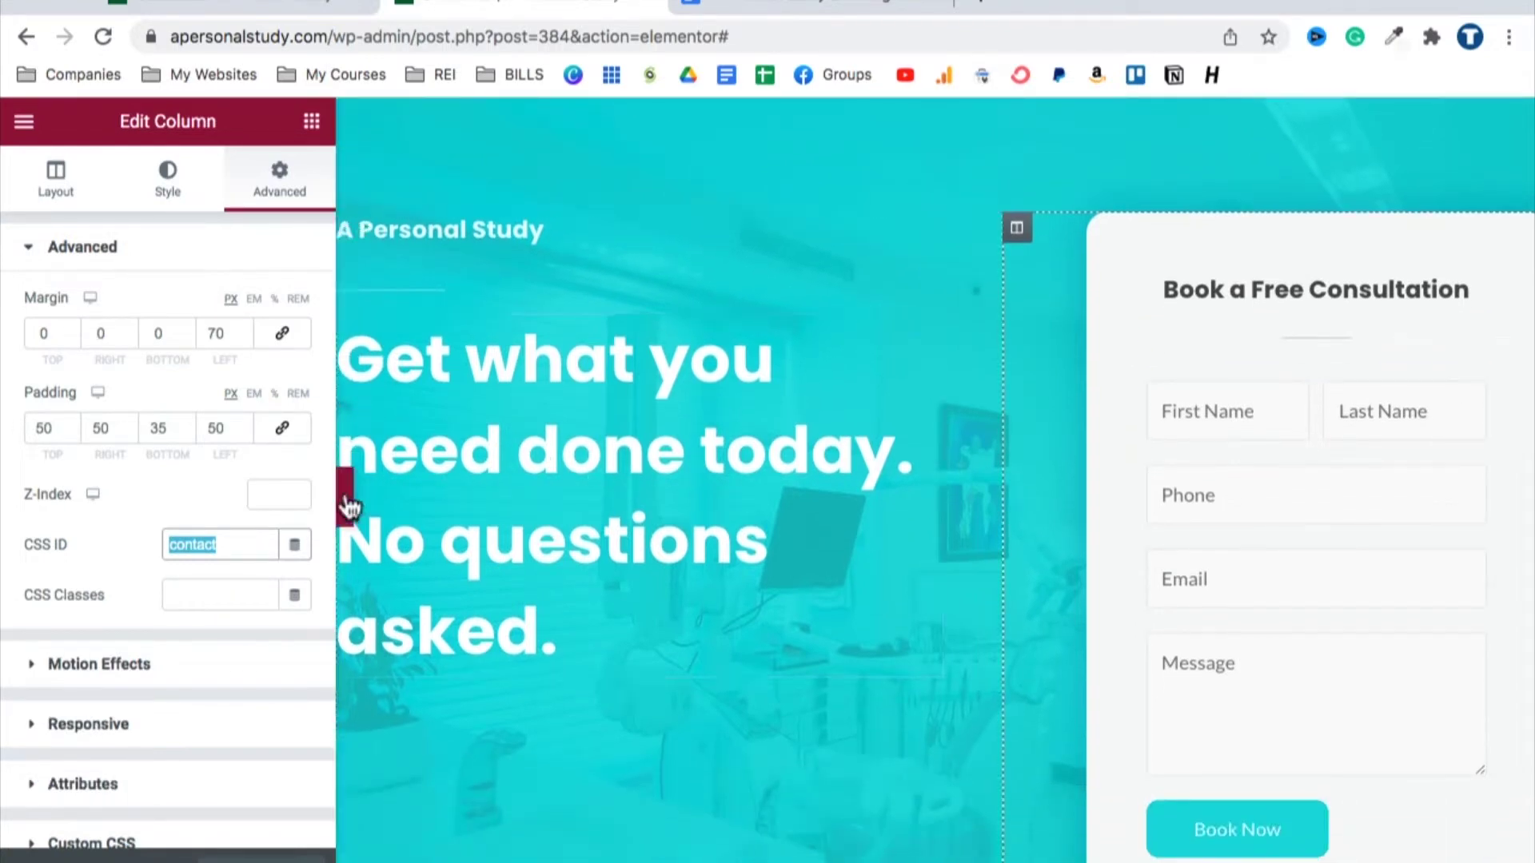
pyautogui.click(343, 497)
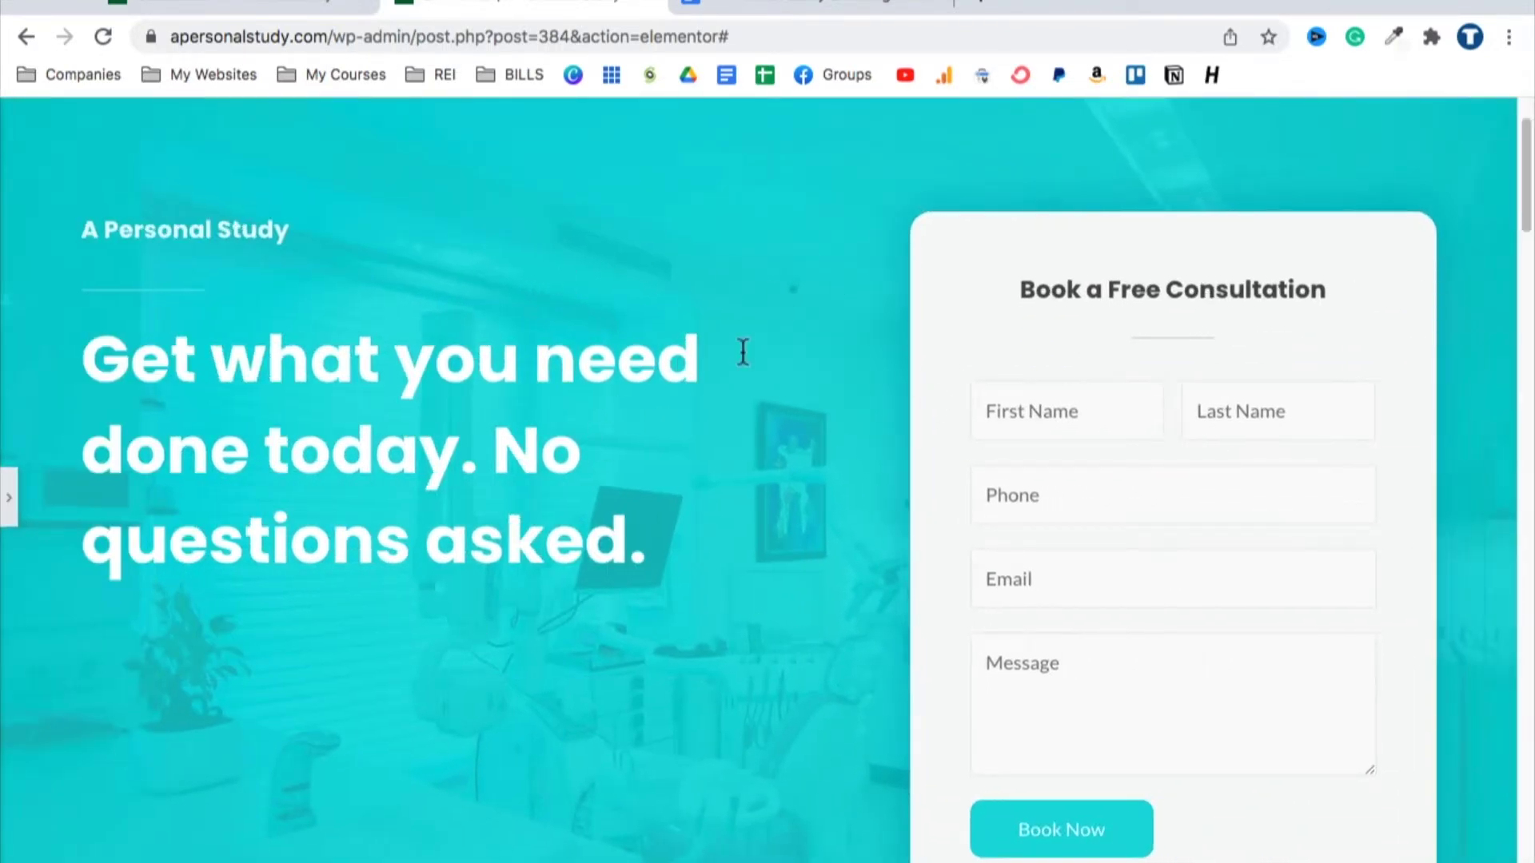
pyautogui.scroll(3, 601, 403)
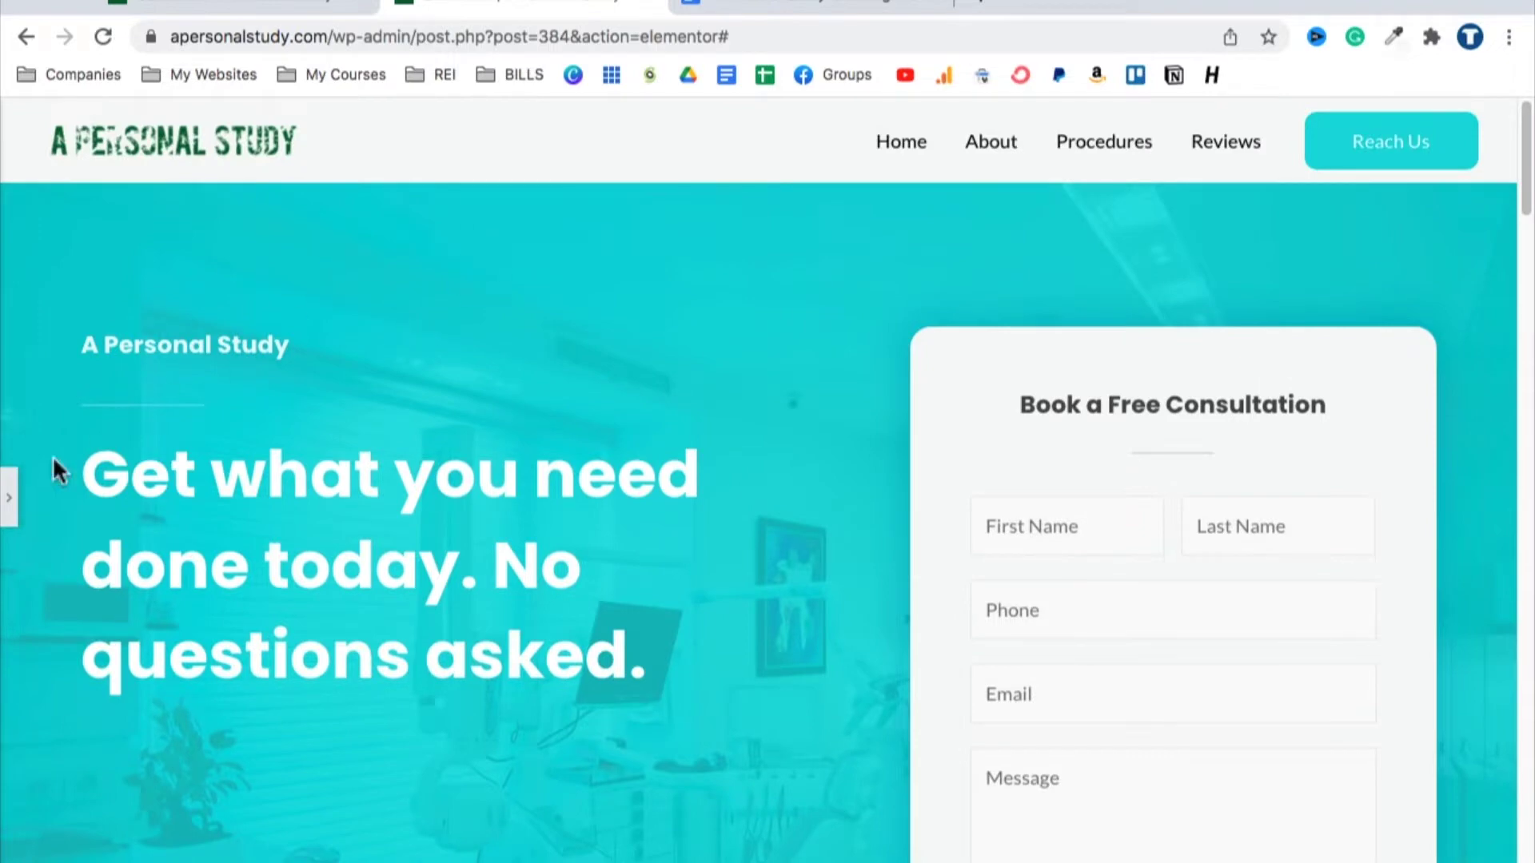
pyautogui.click(8, 500)
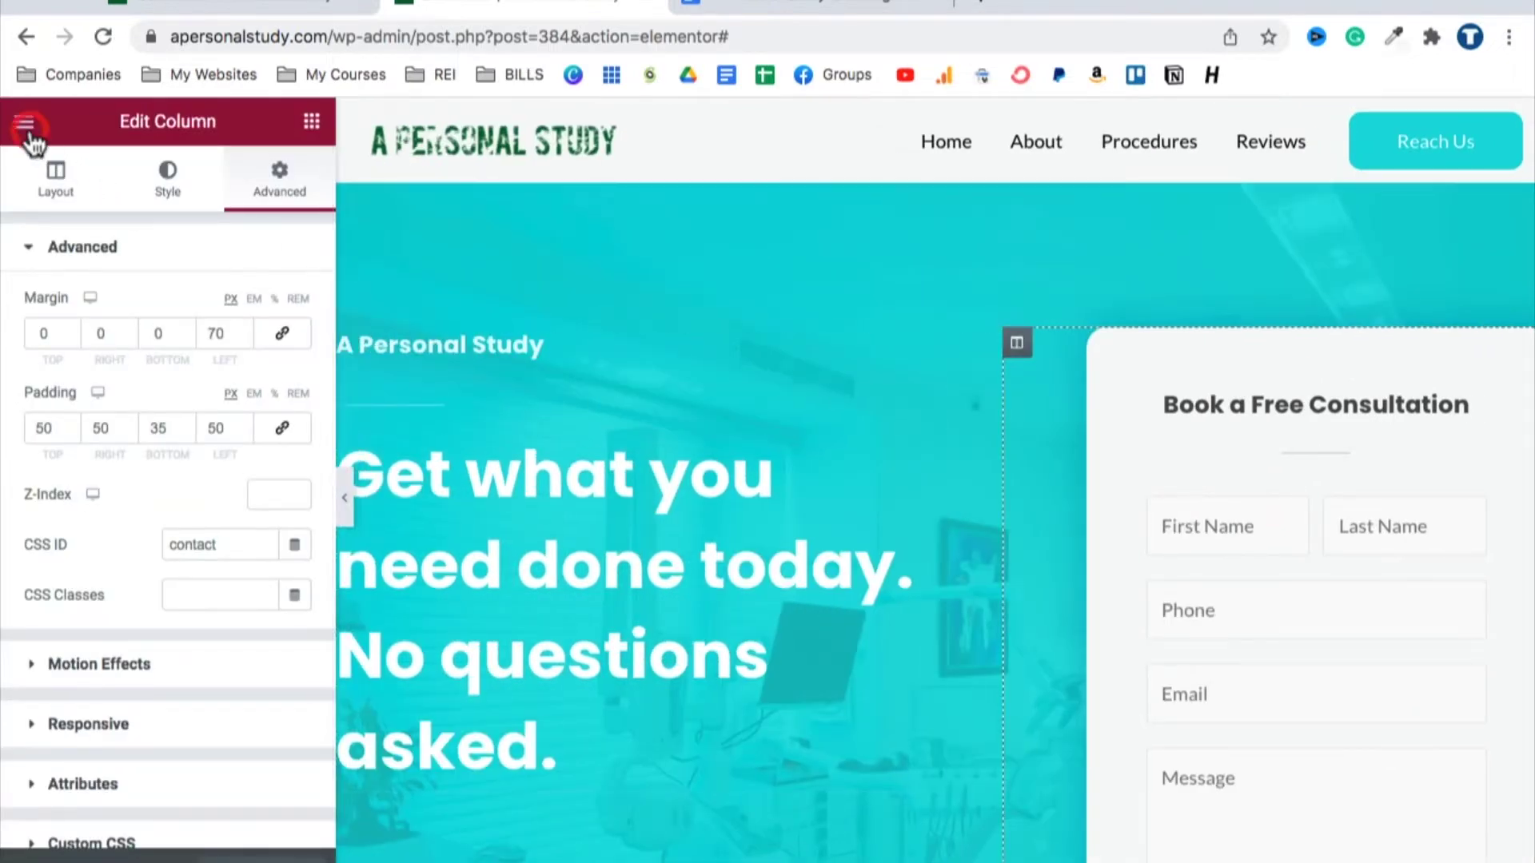
pyautogui.click(24, 121)
pyautogui.click(124, 500)
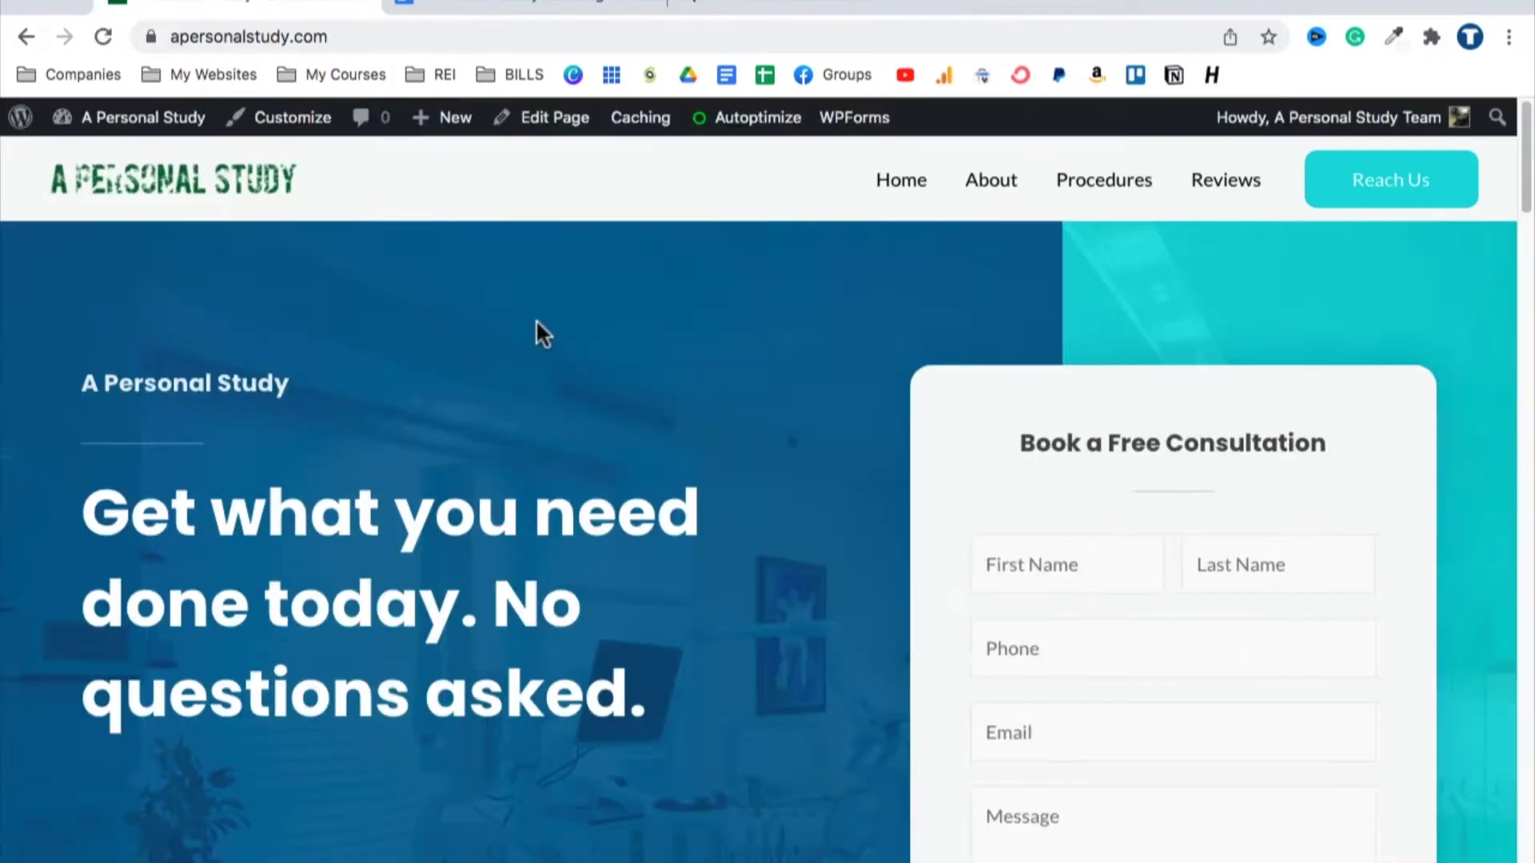
pyautogui.scroll(-3, 597, 357)
pyautogui.scroll(2, 723, 330)
pyautogui.click(723, 329)
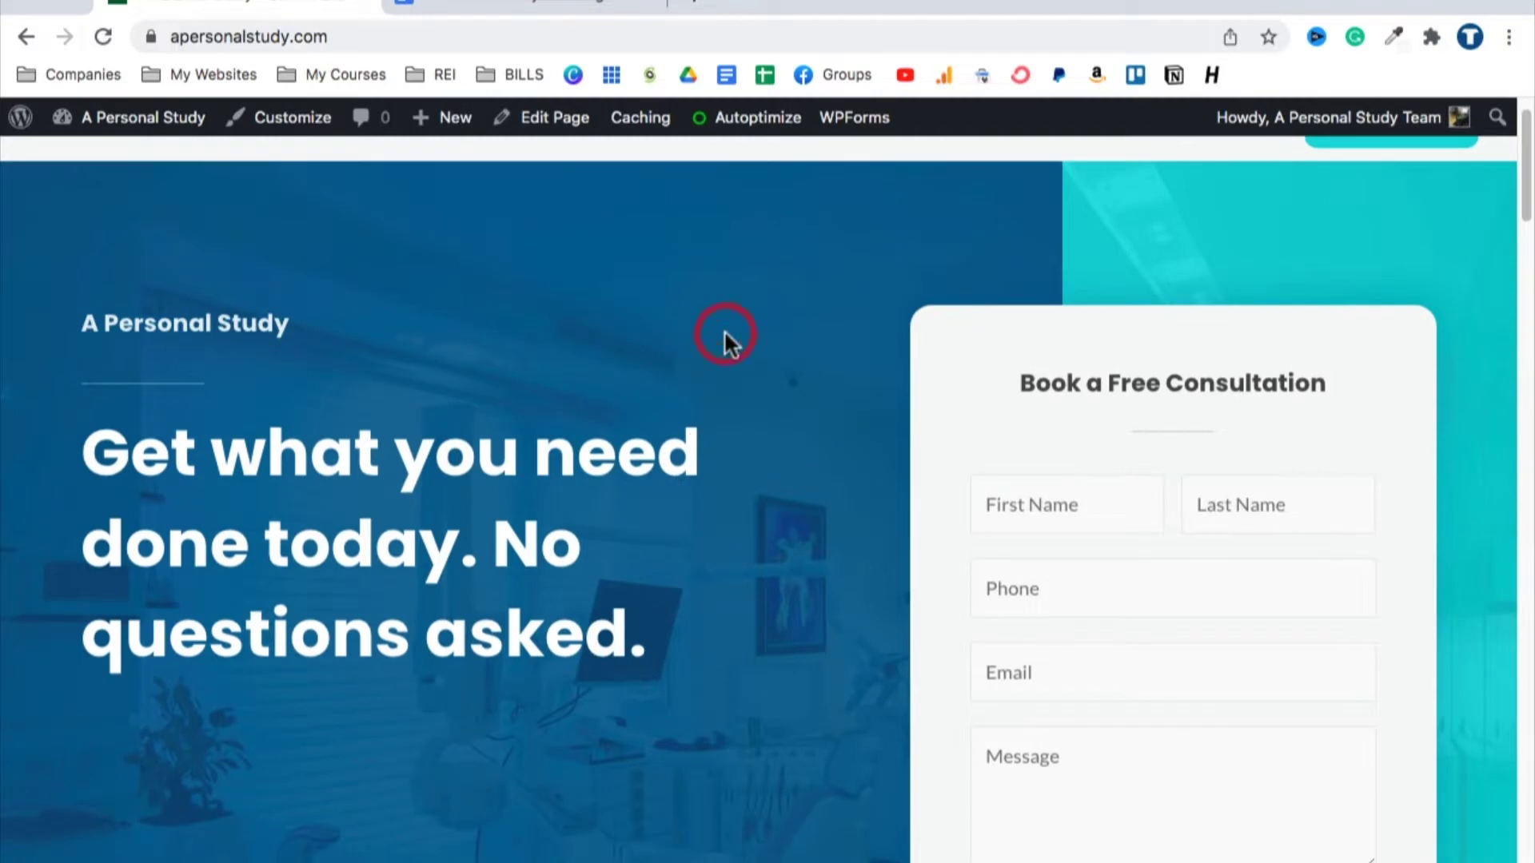
pyautogui.scroll(1, 382, 229)
pyautogui.click(274, 34)
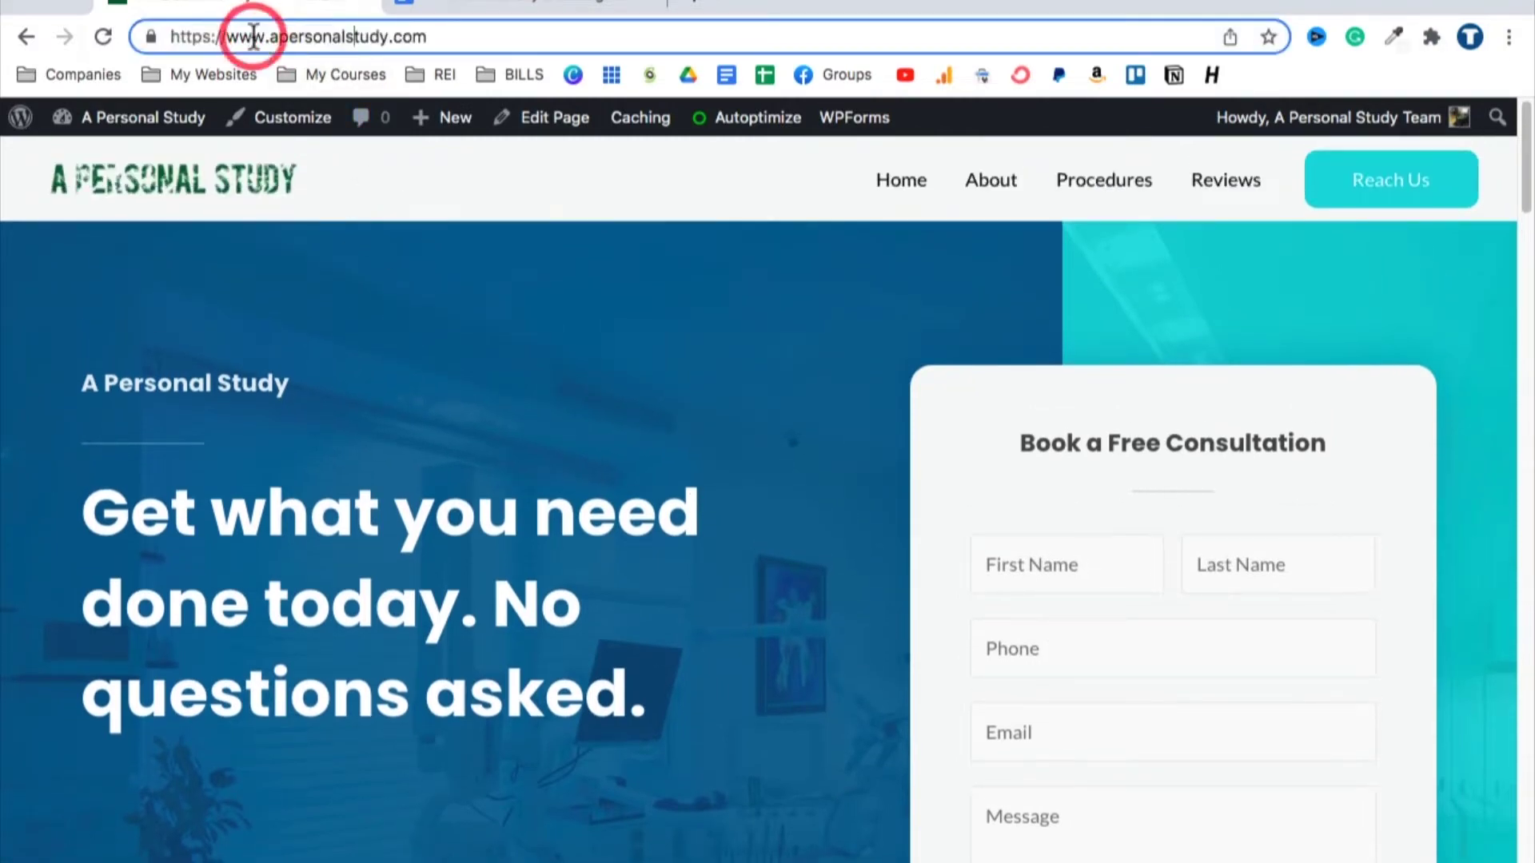
pyautogui.click(419, 36)
pyautogui.write('/wp-admi')
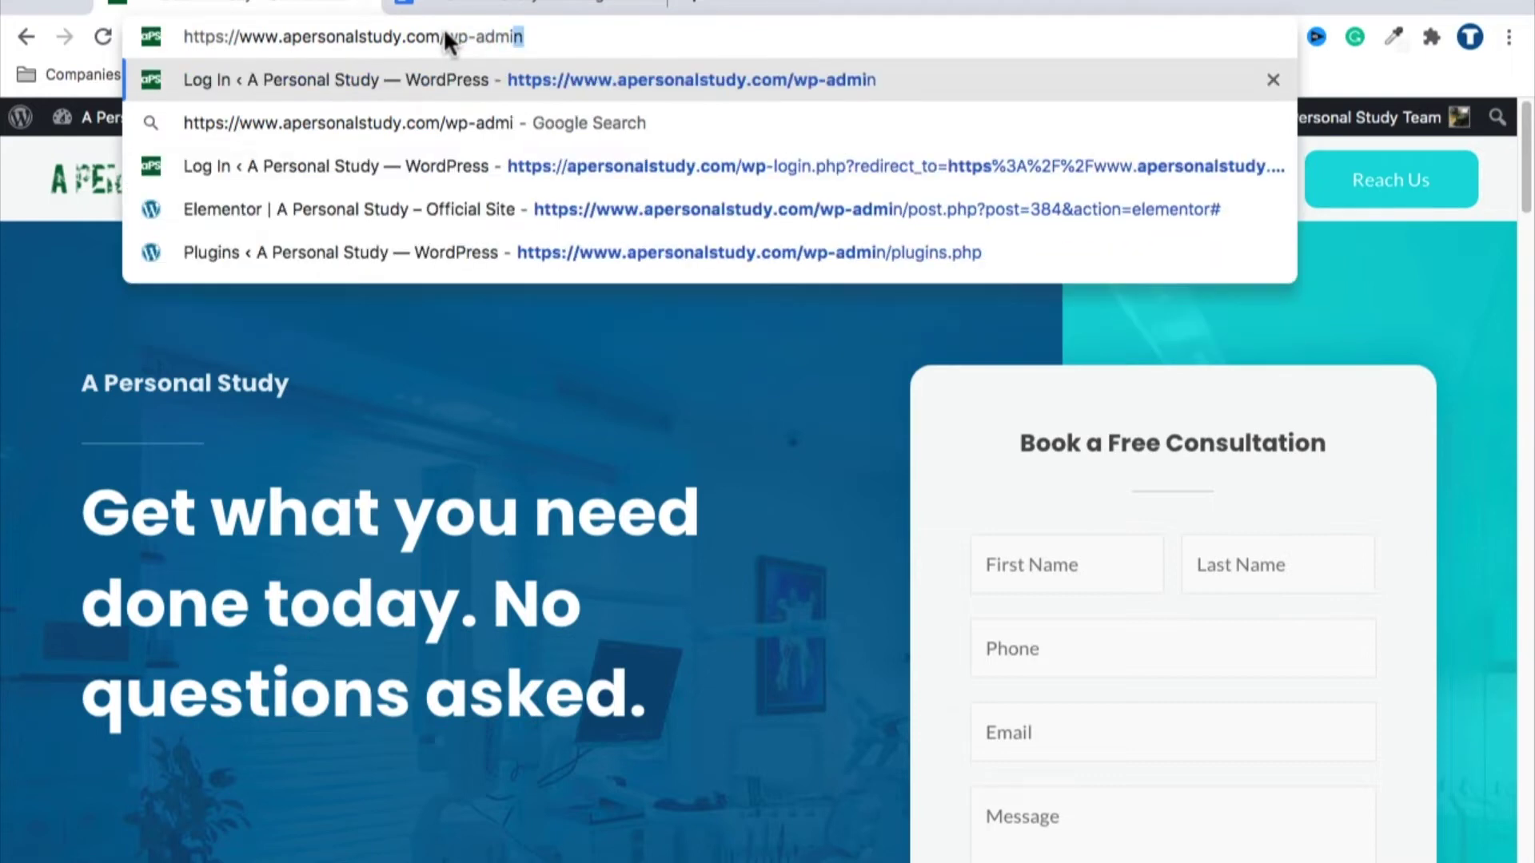
pyautogui.press('Return')
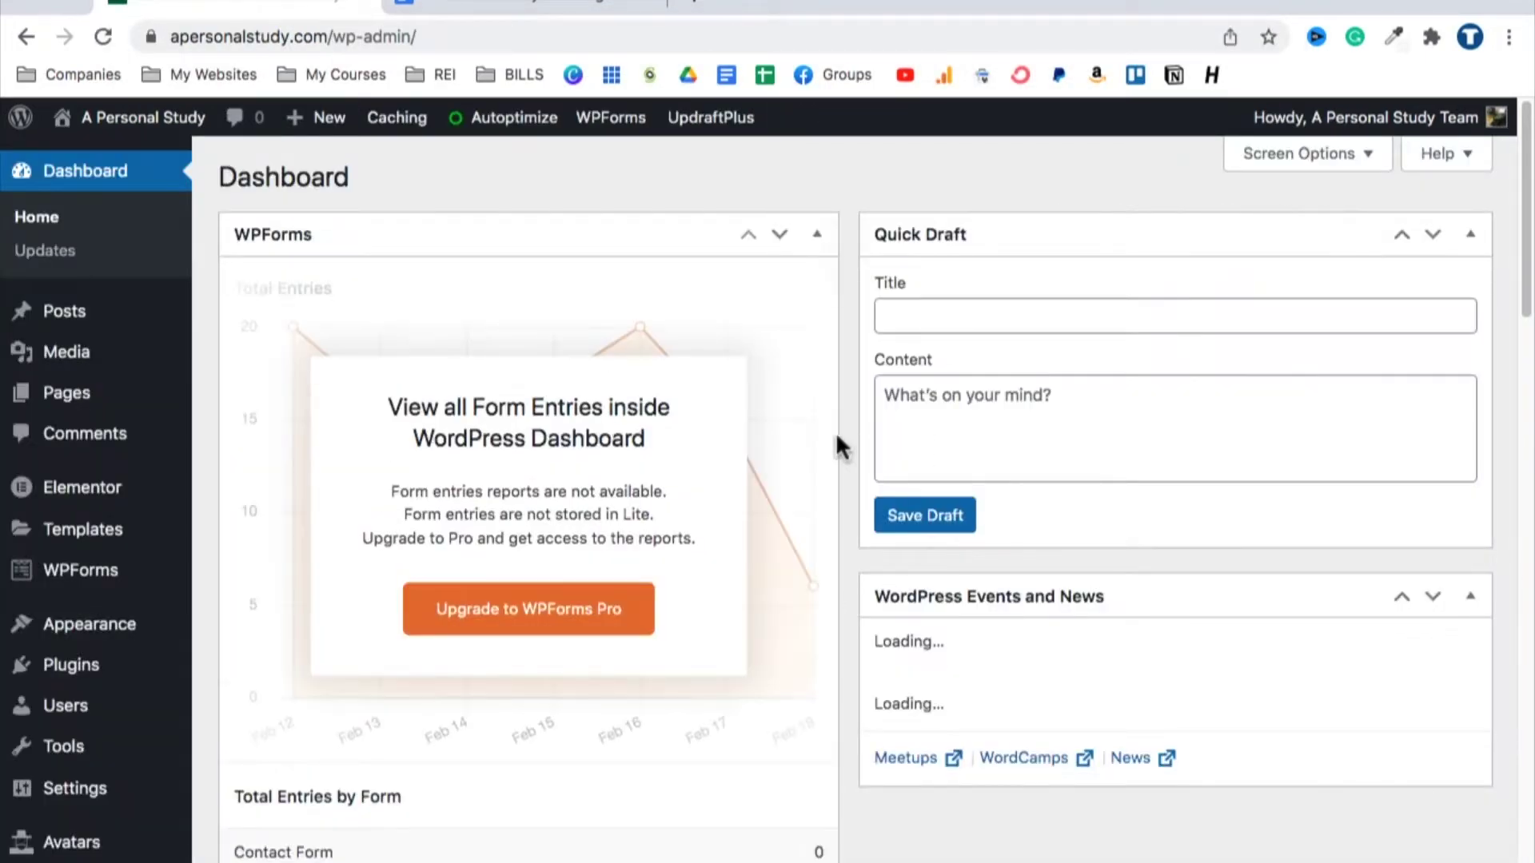
pyautogui.moveTo(112, 142)
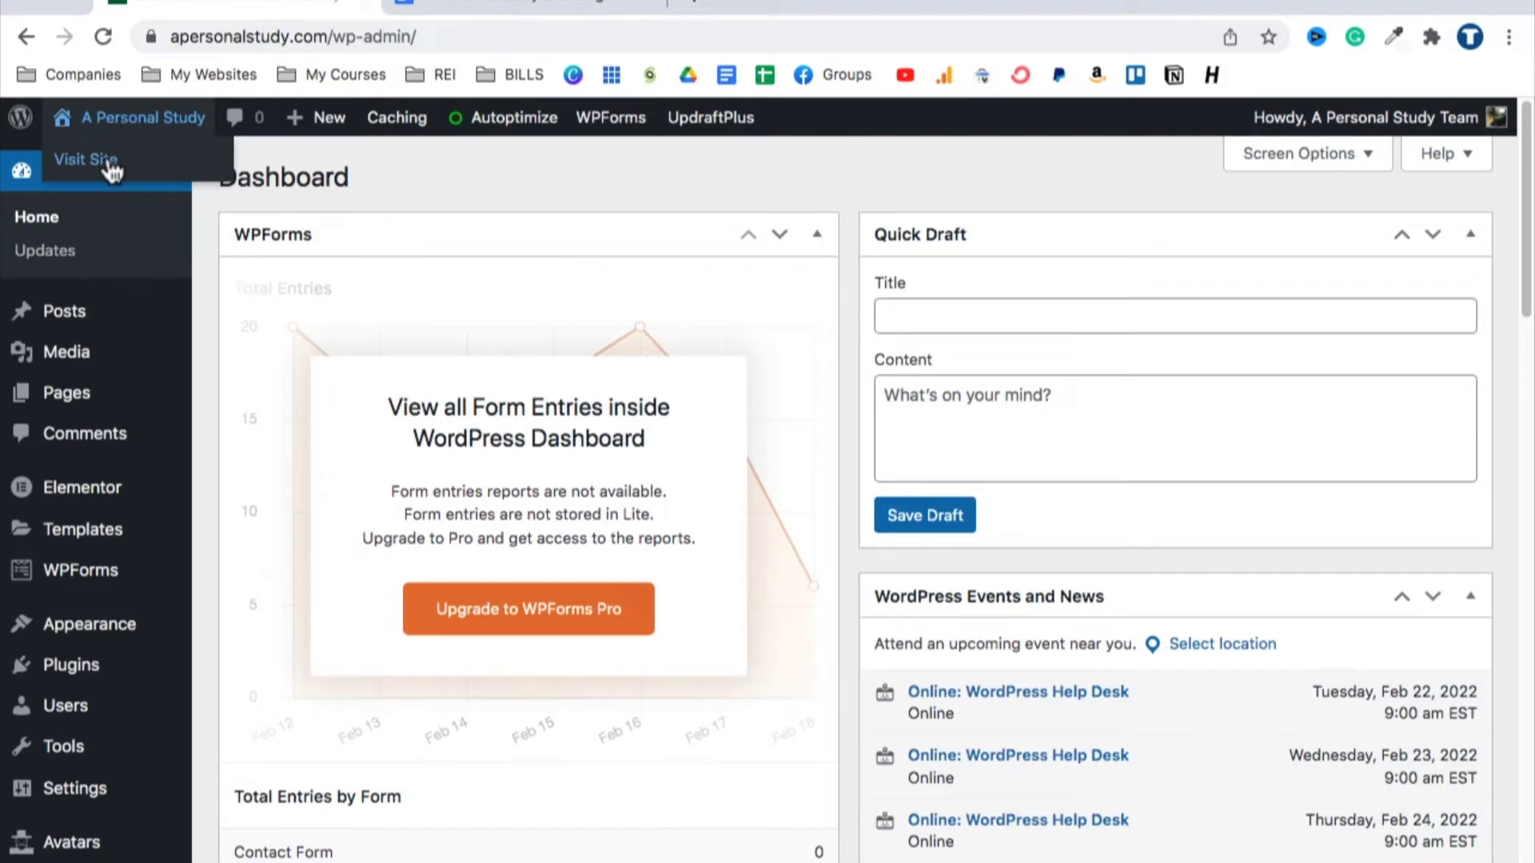
pyautogui.click(108, 160)
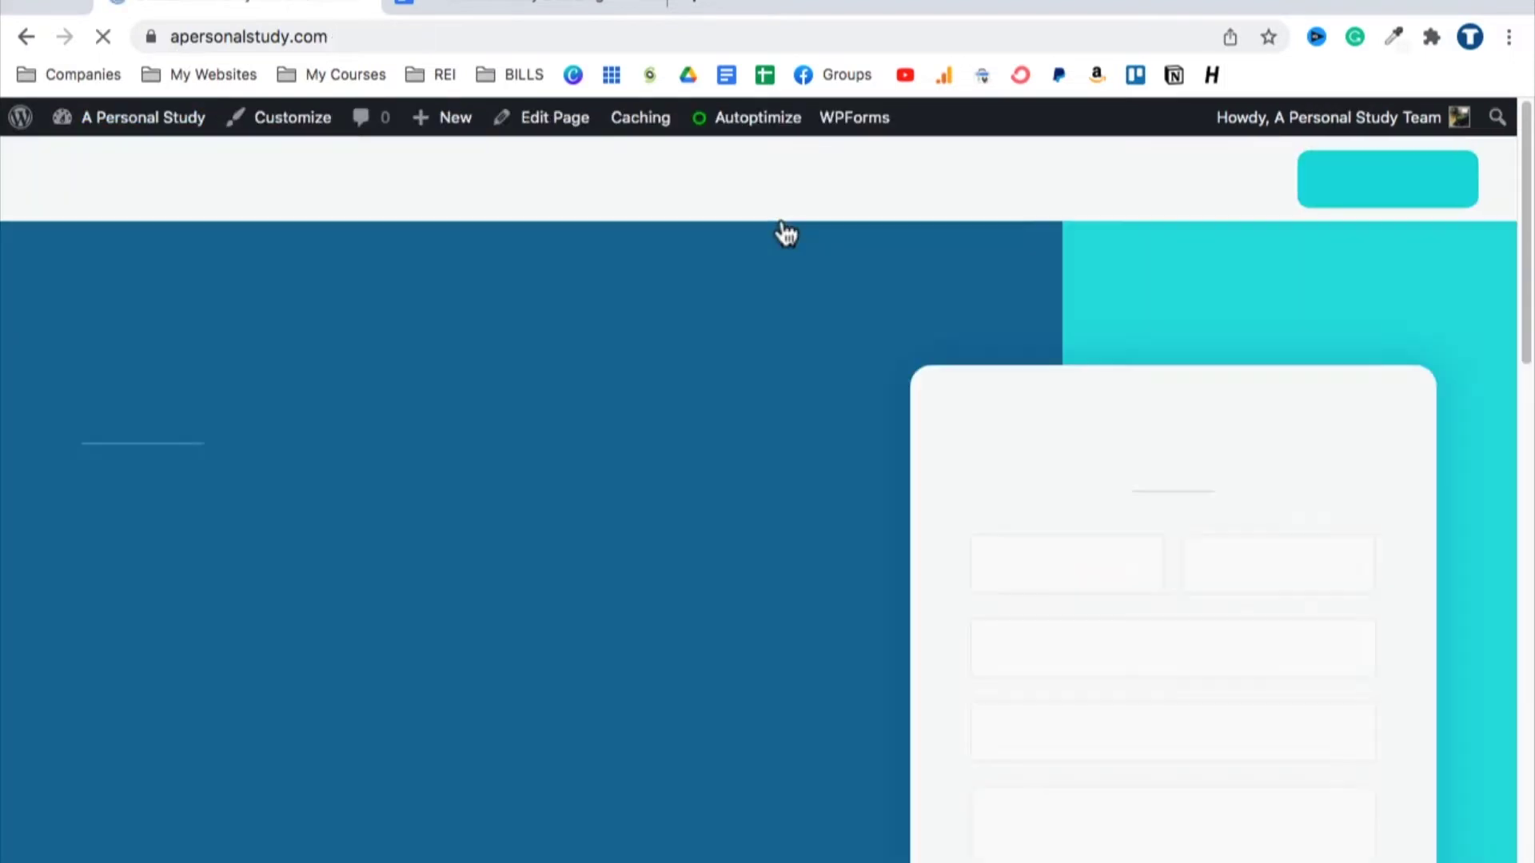
pyautogui.scroll(-14, 712, 464)
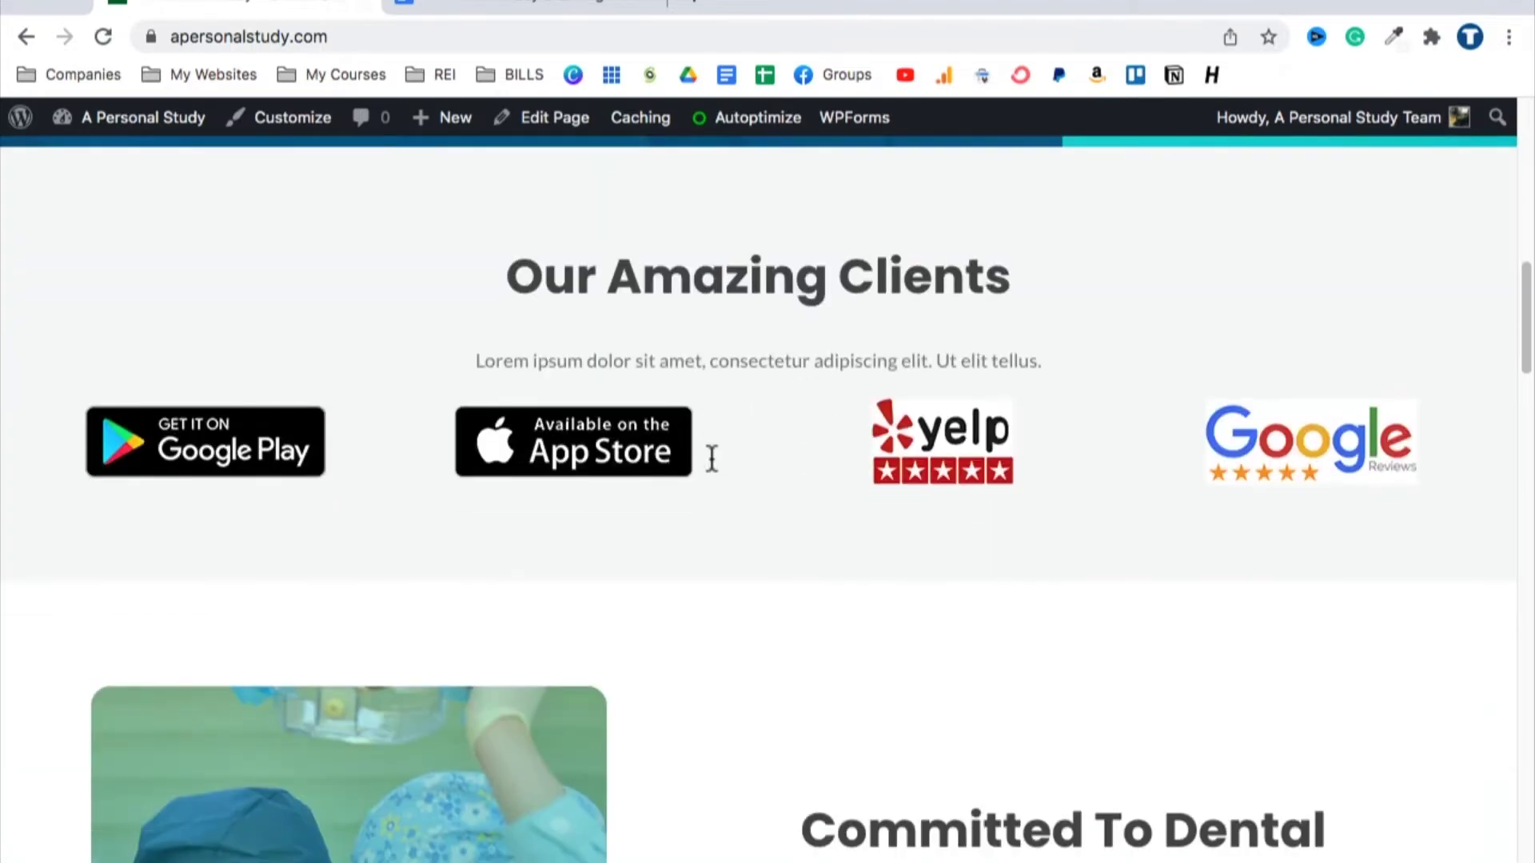
pyautogui.scroll(-20, 711, 460)
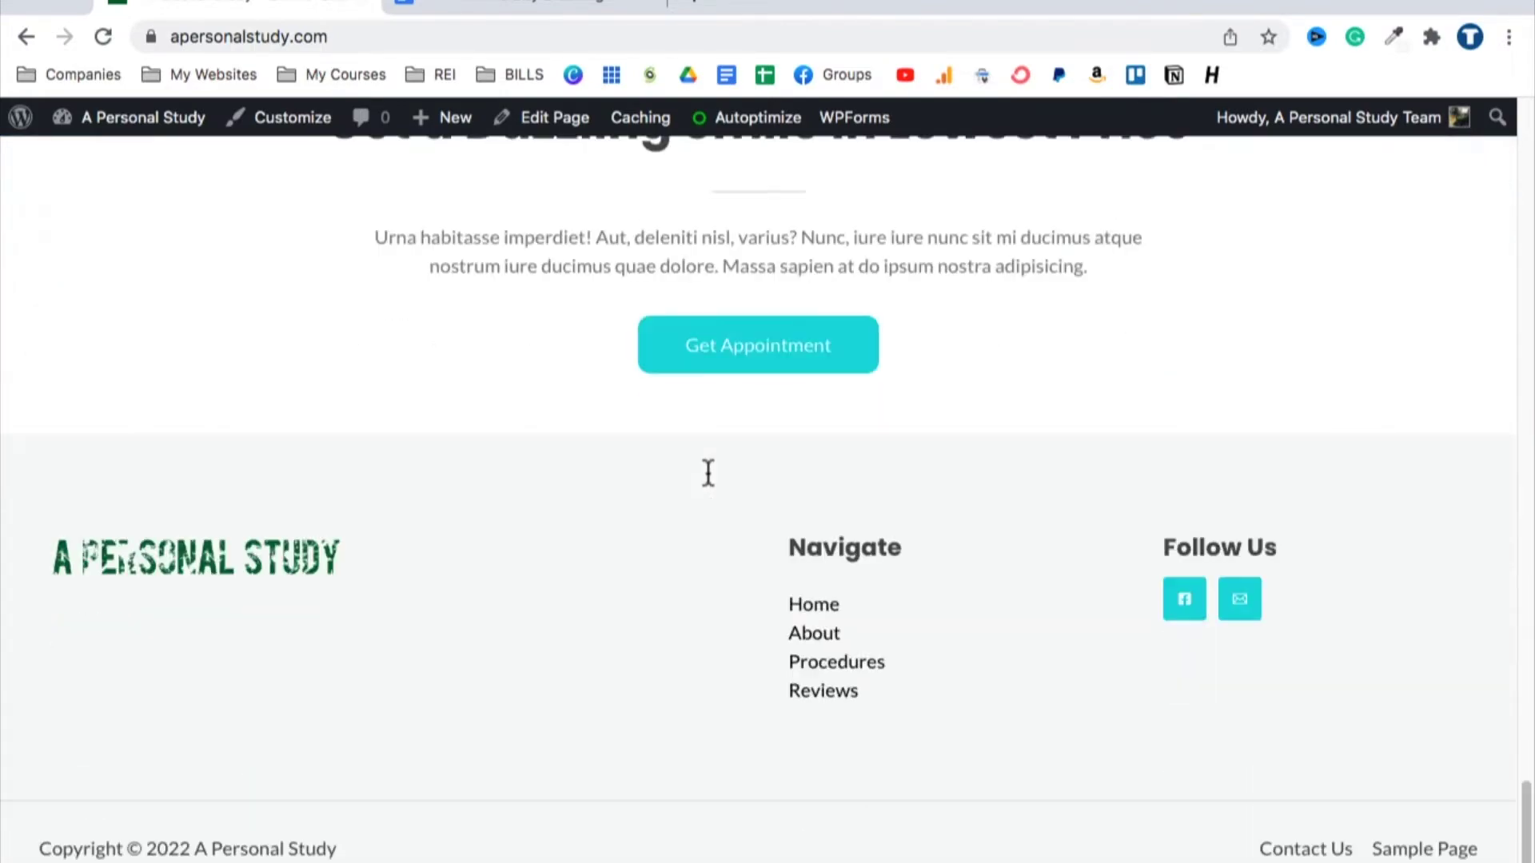
pyautogui.scroll(20, 704, 487)
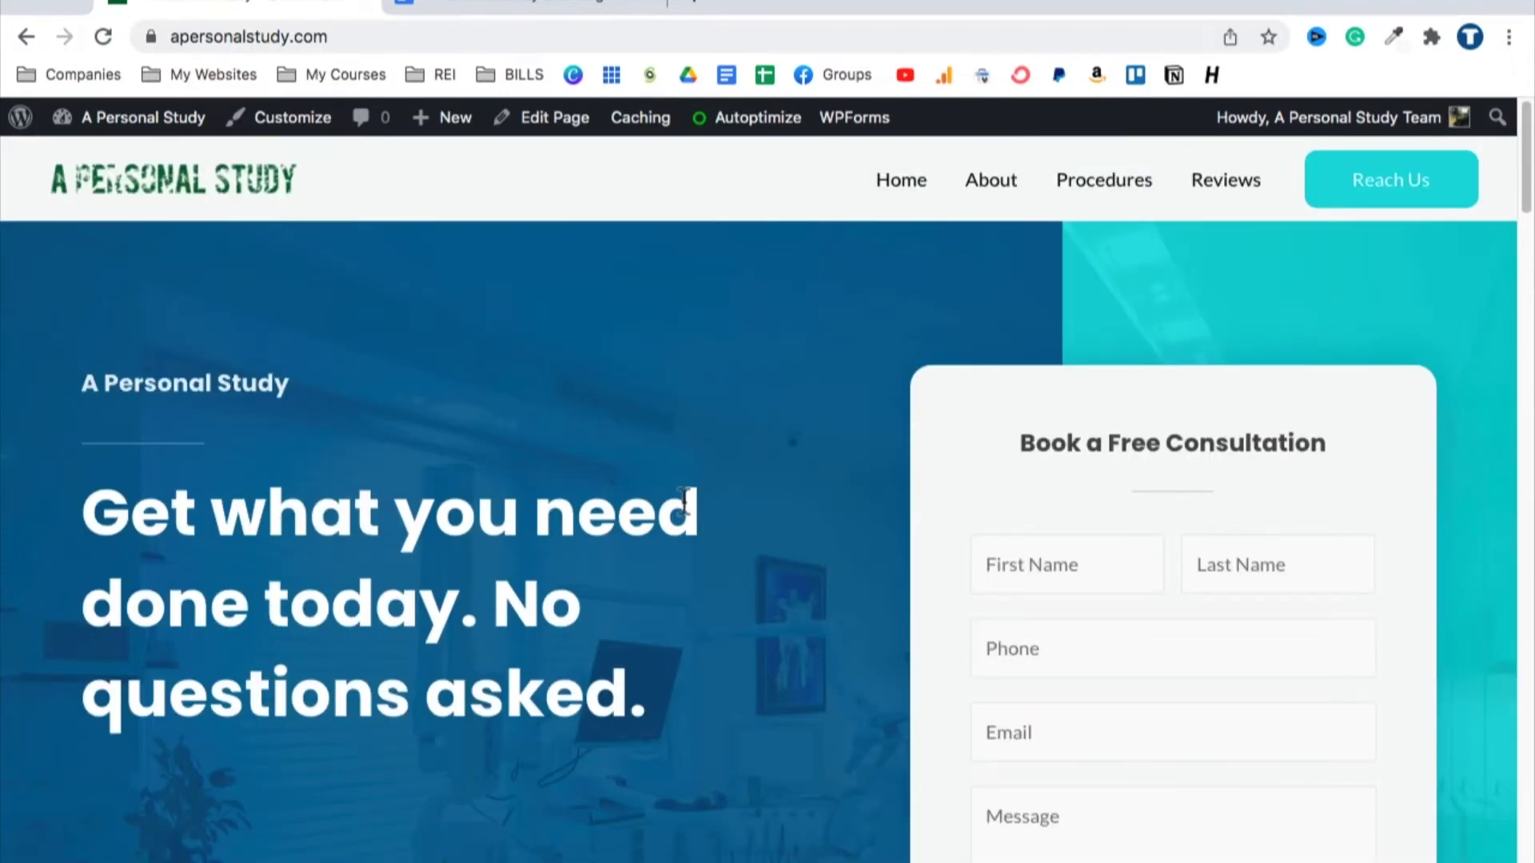
pyautogui.scroll(-20, 764, 389)
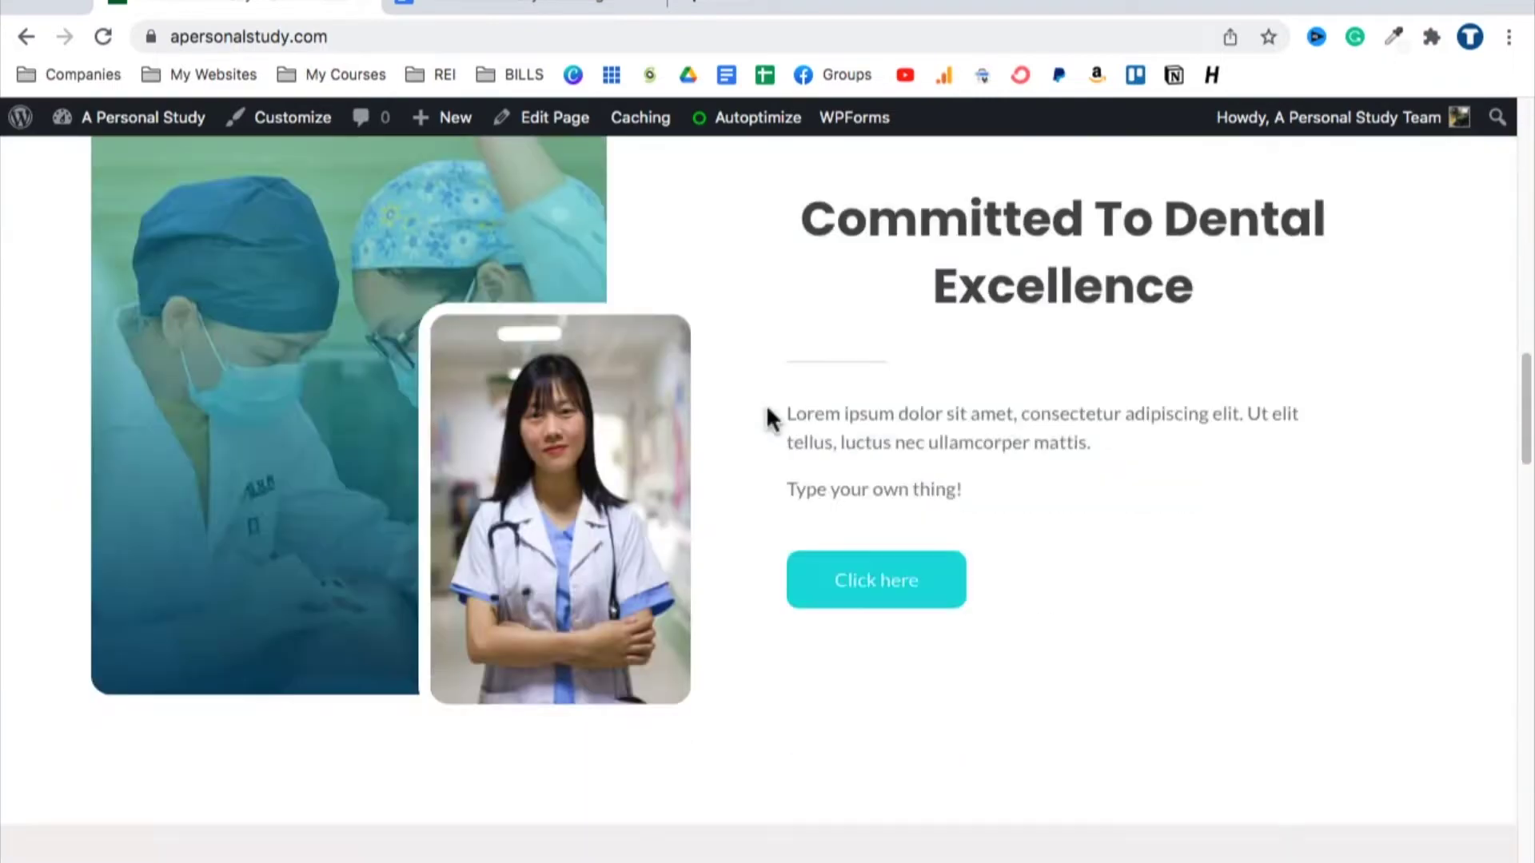
pyautogui.scroll(20, 741, 482)
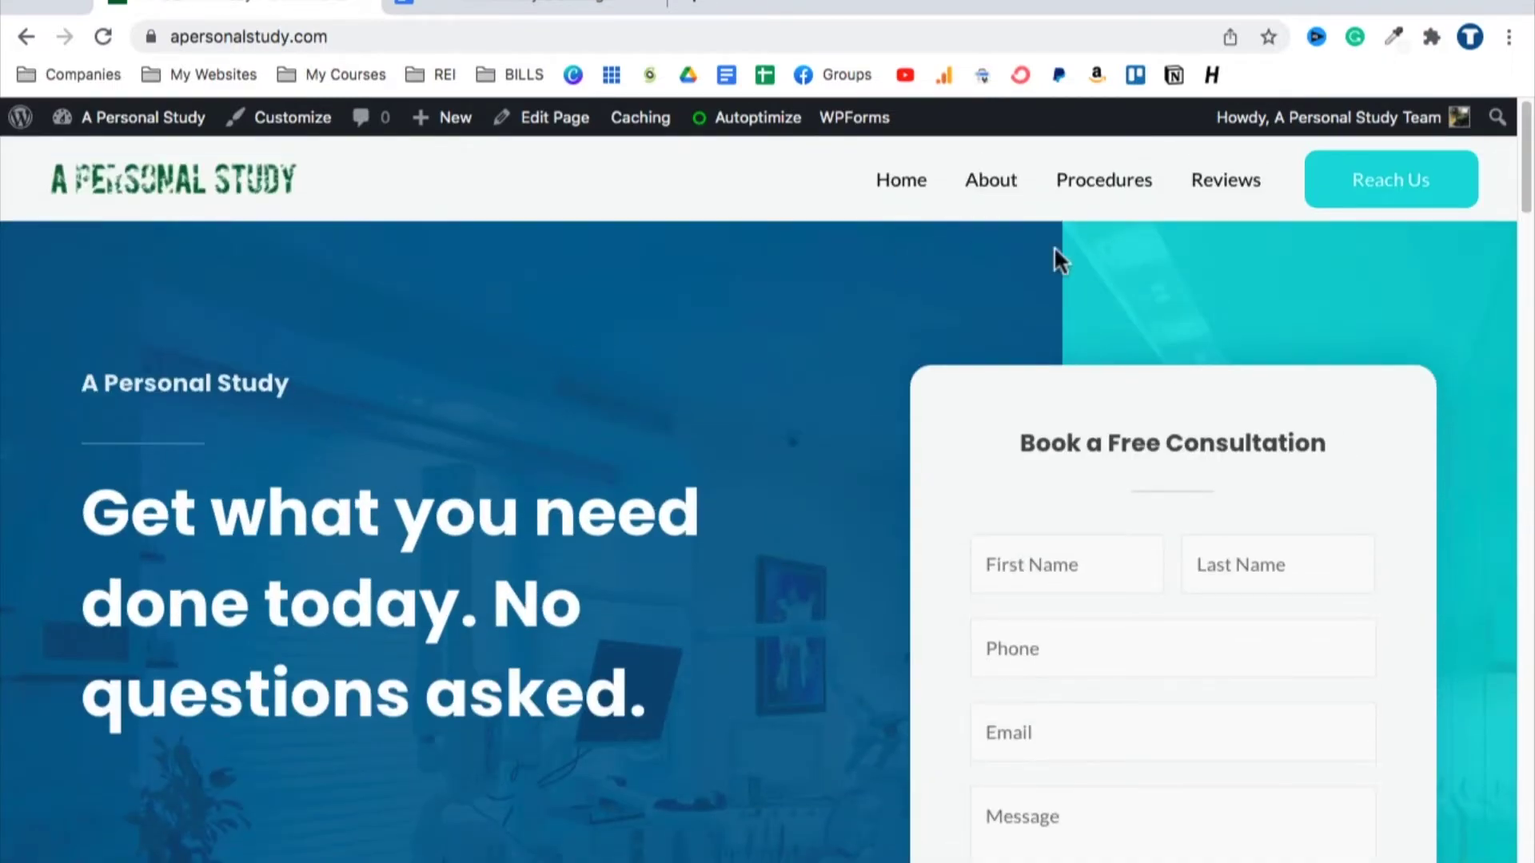
pyautogui.scroll(-20, 781, 315)
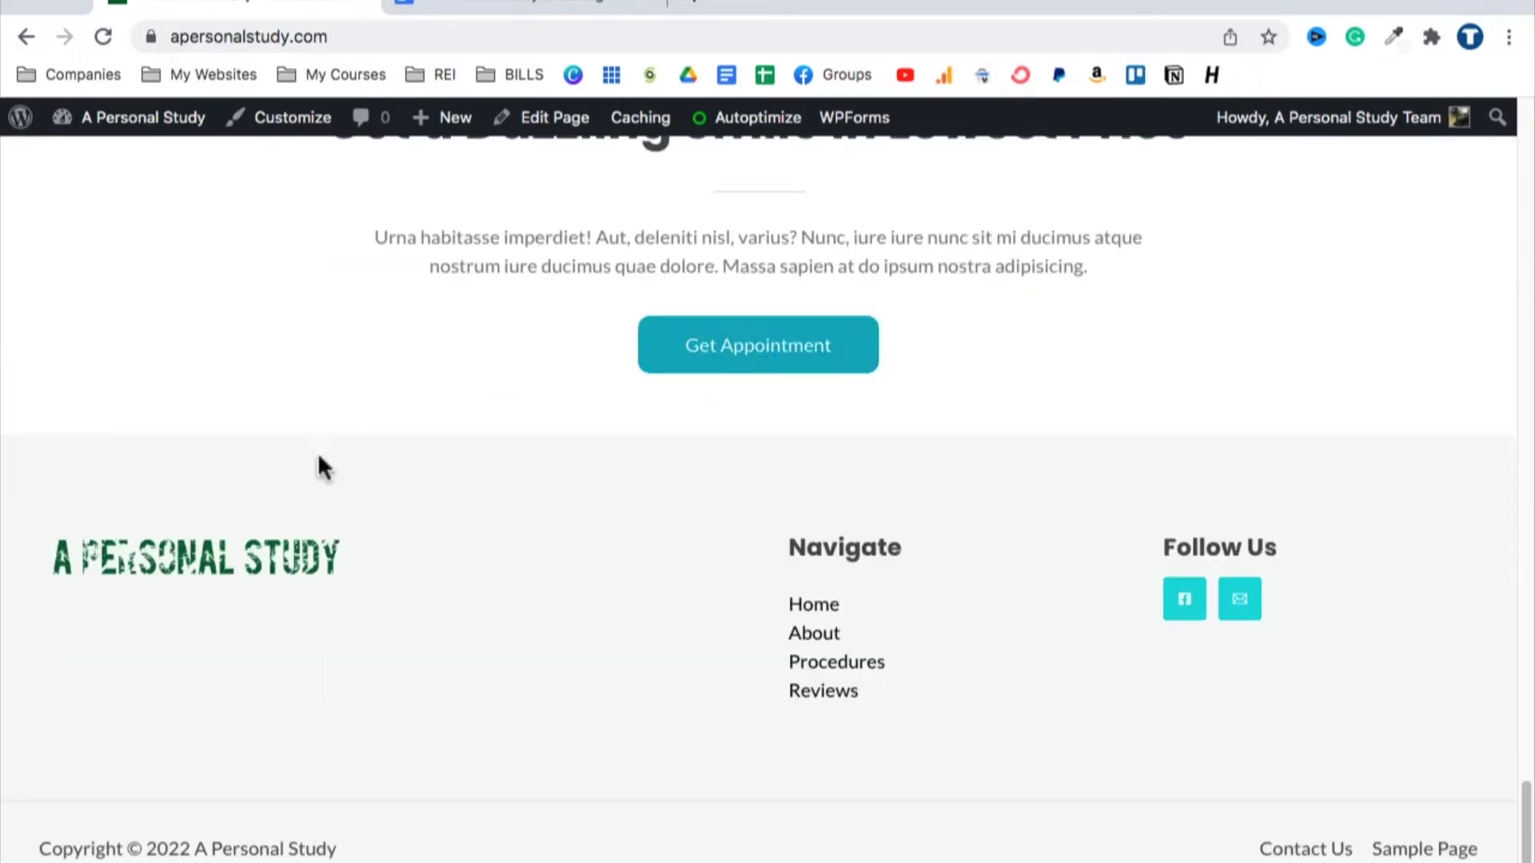
pyautogui.scroll(20, 991, 703)
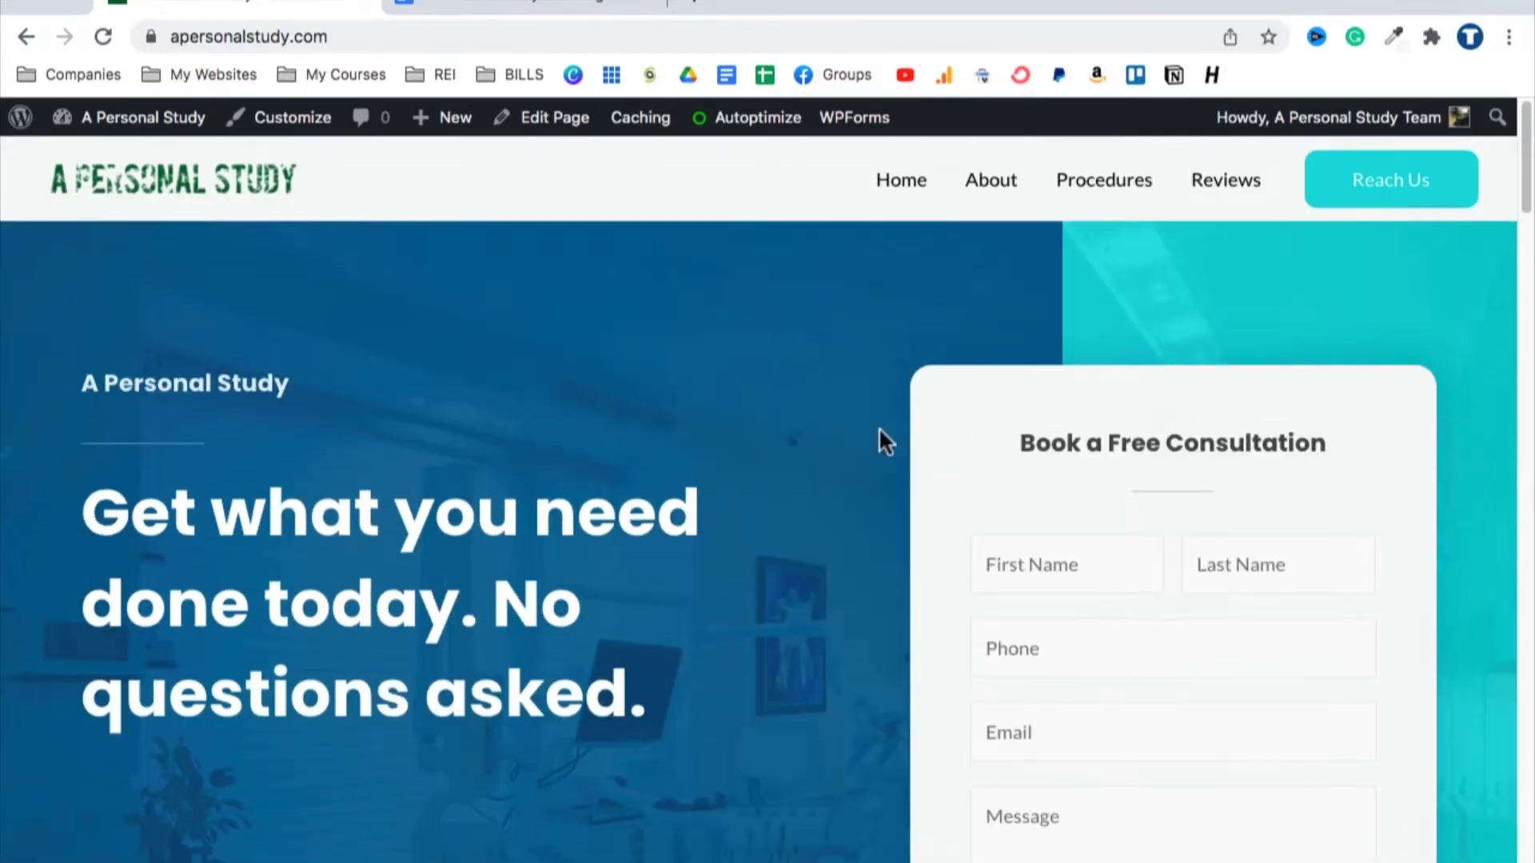
pyautogui.scroll(-1, 877, 438)
pyautogui.scroll(-5, 999, 479)
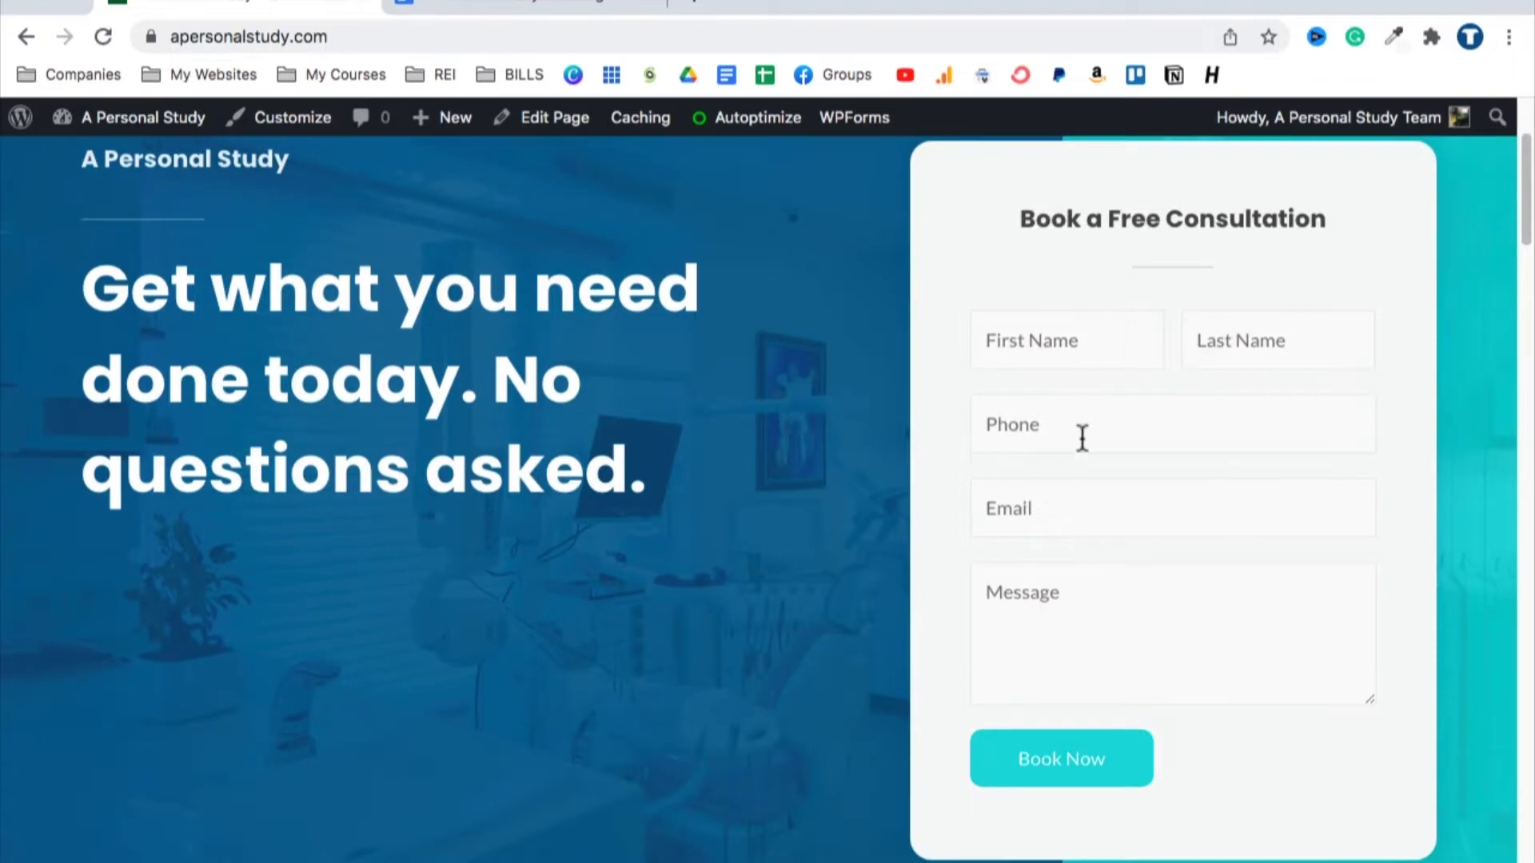
pyautogui.click(1103, 339)
pyautogui.click(1240, 360)
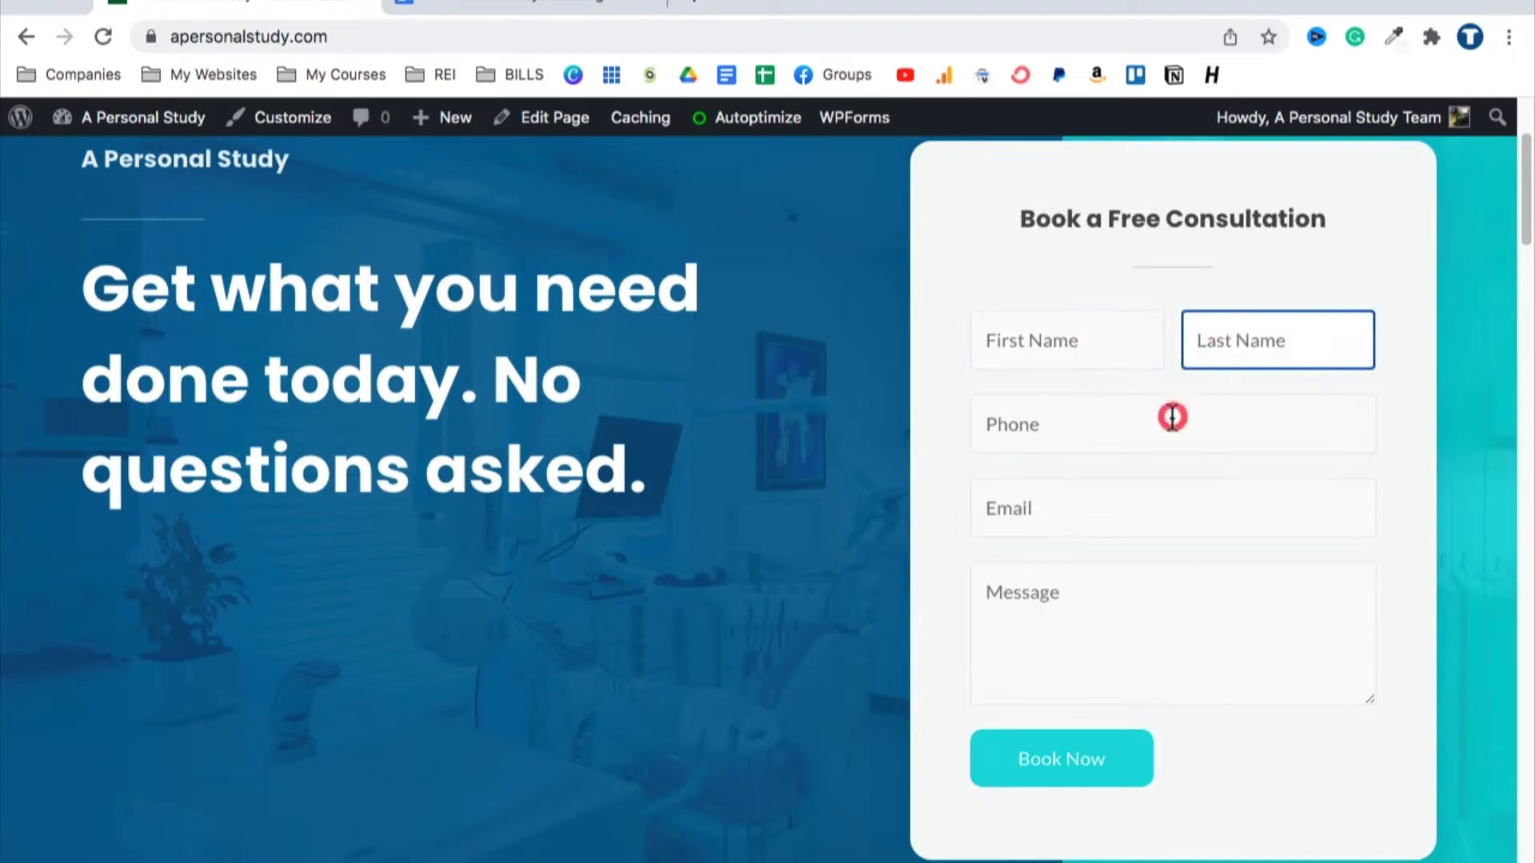
pyautogui.click(1172, 416)
pyautogui.click(1120, 490)
pyautogui.click(1113, 595)
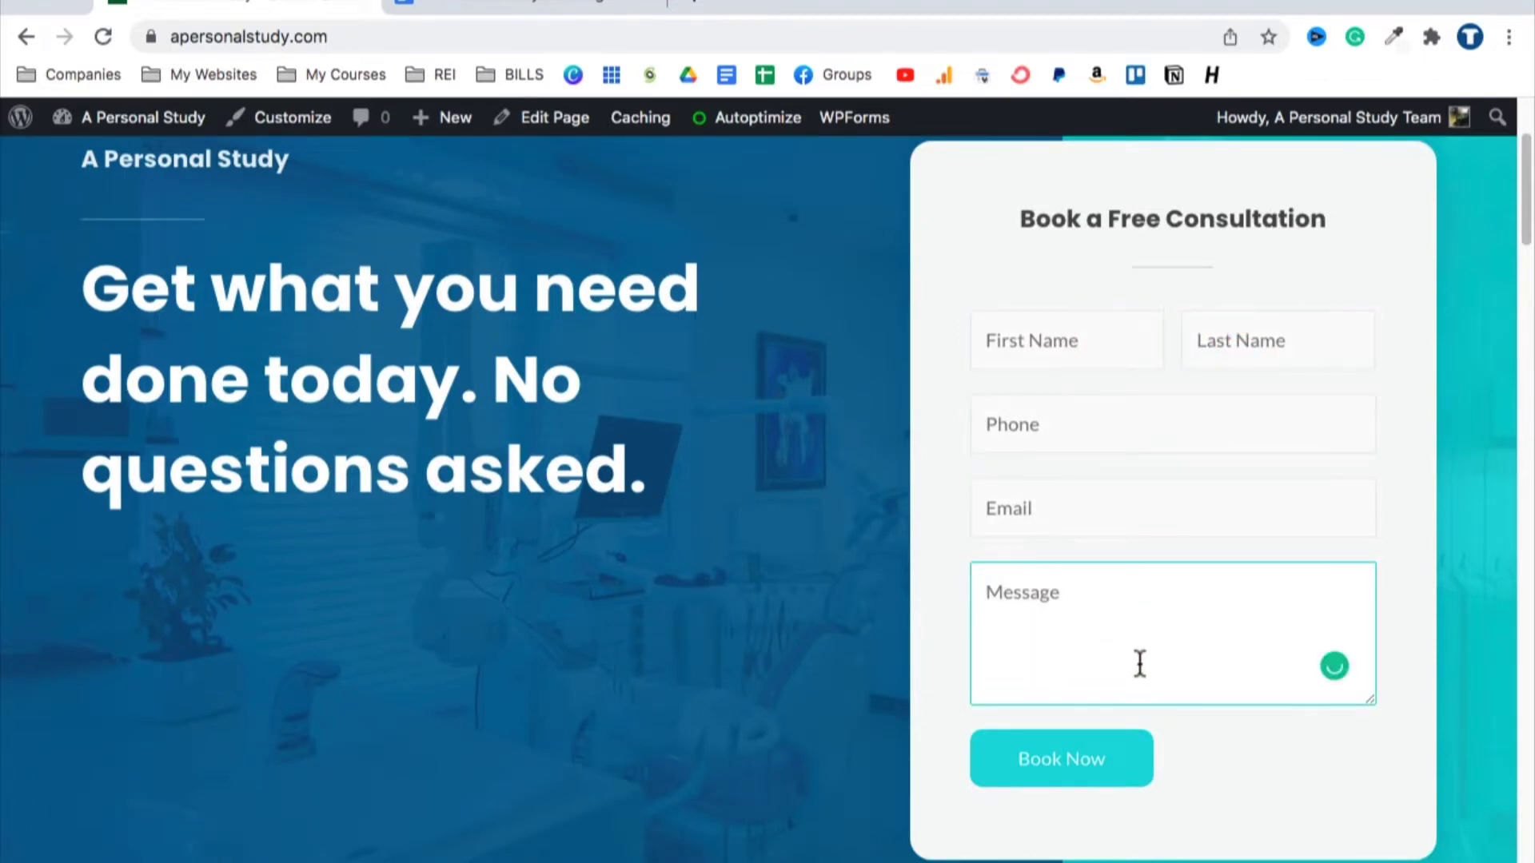
pyautogui.scroll(5, 1015, 480)
pyautogui.scroll(-6, 980, 467)
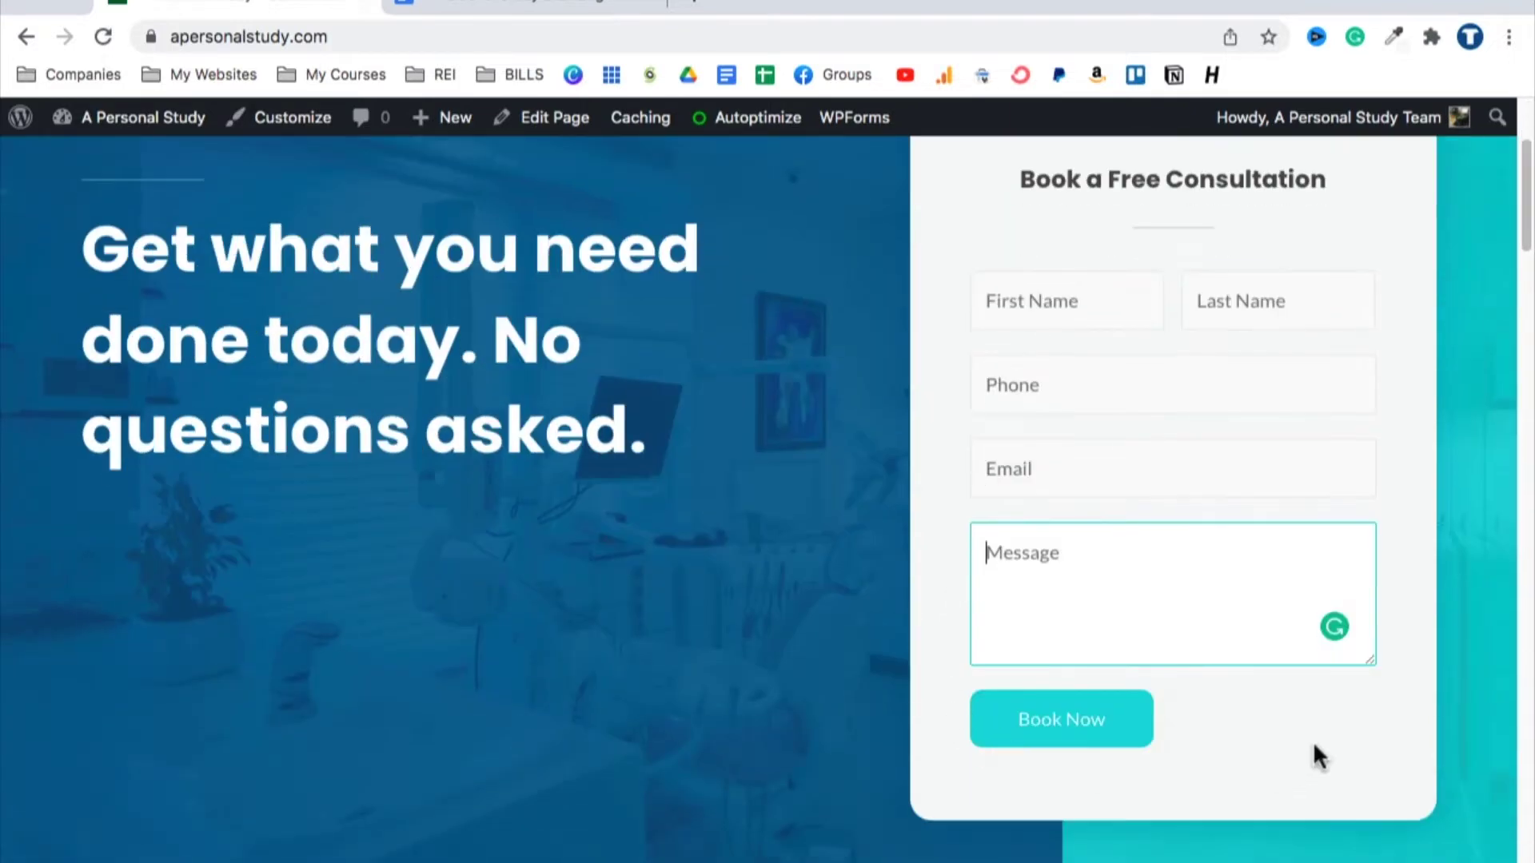
pyautogui.scroll(3, 1384, 503)
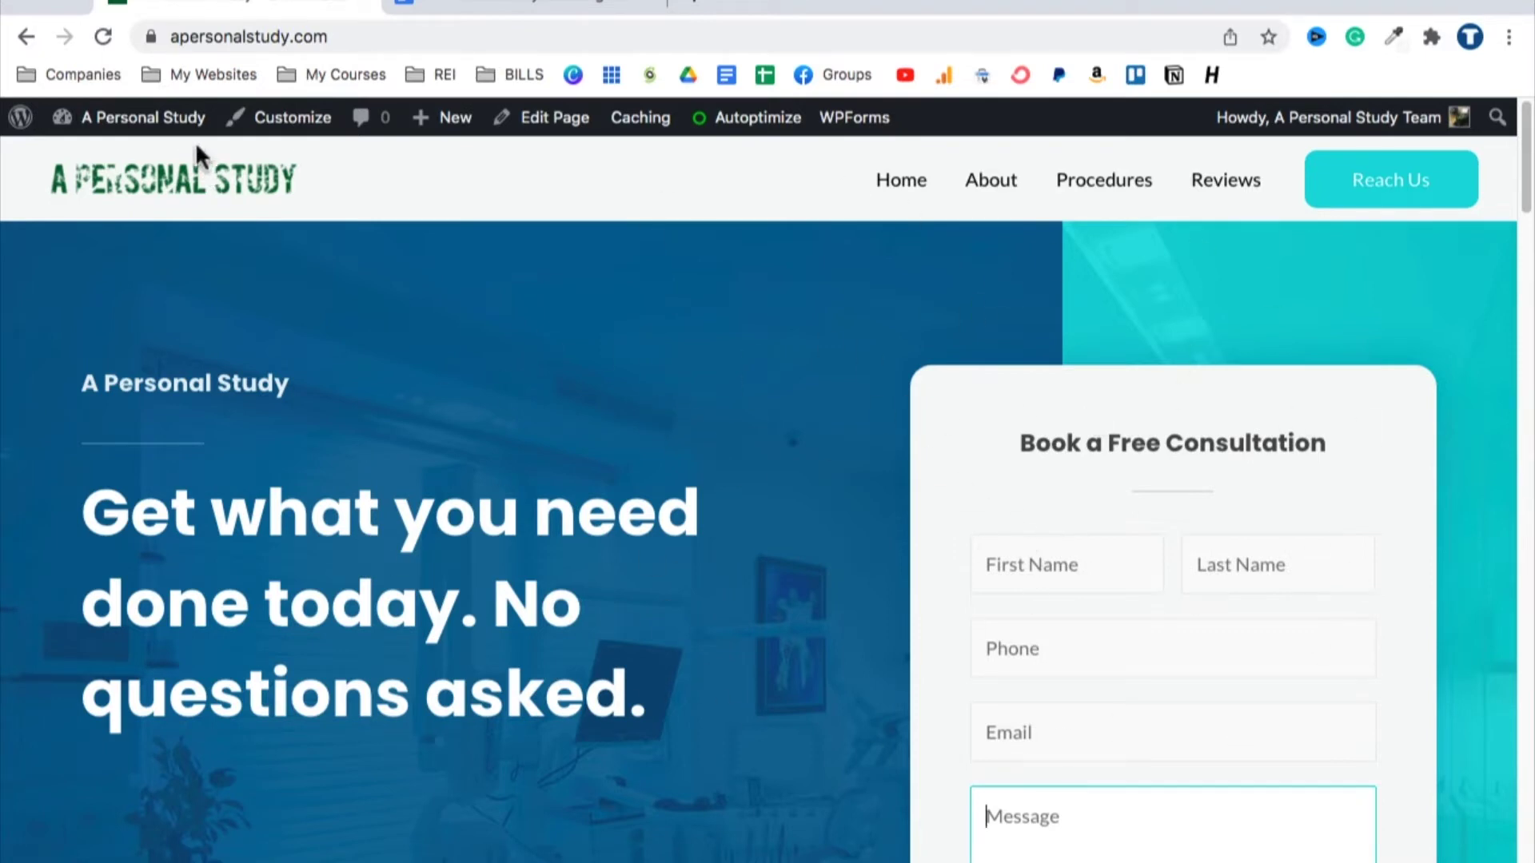
# Go to the WordPress dashboard and open the installed plugins list.
pyautogui.click(184, 164)
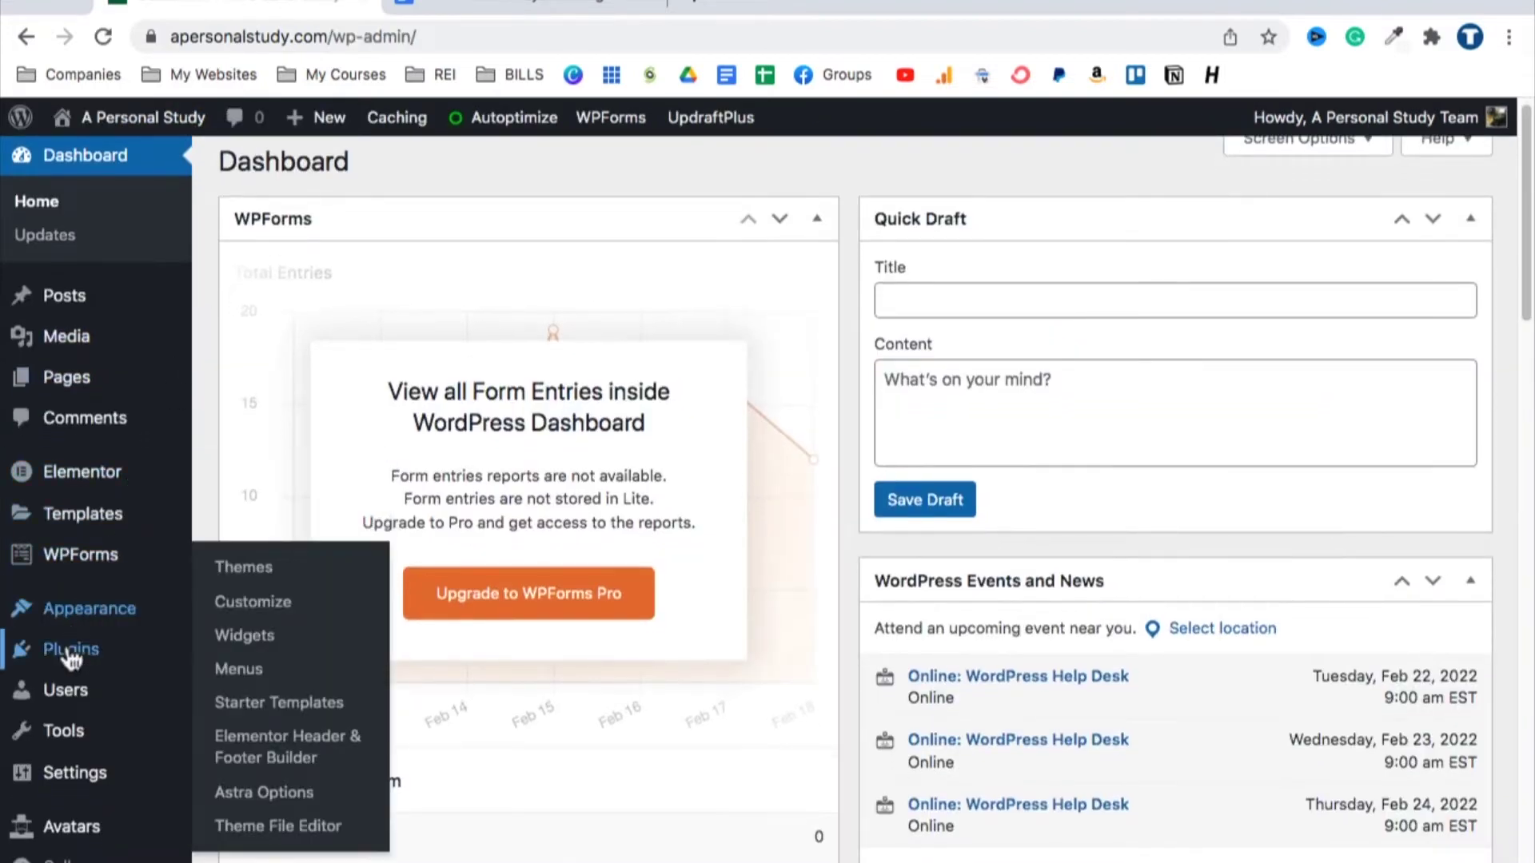
pyautogui.moveTo(71, 657)
pyautogui.click(243, 656)
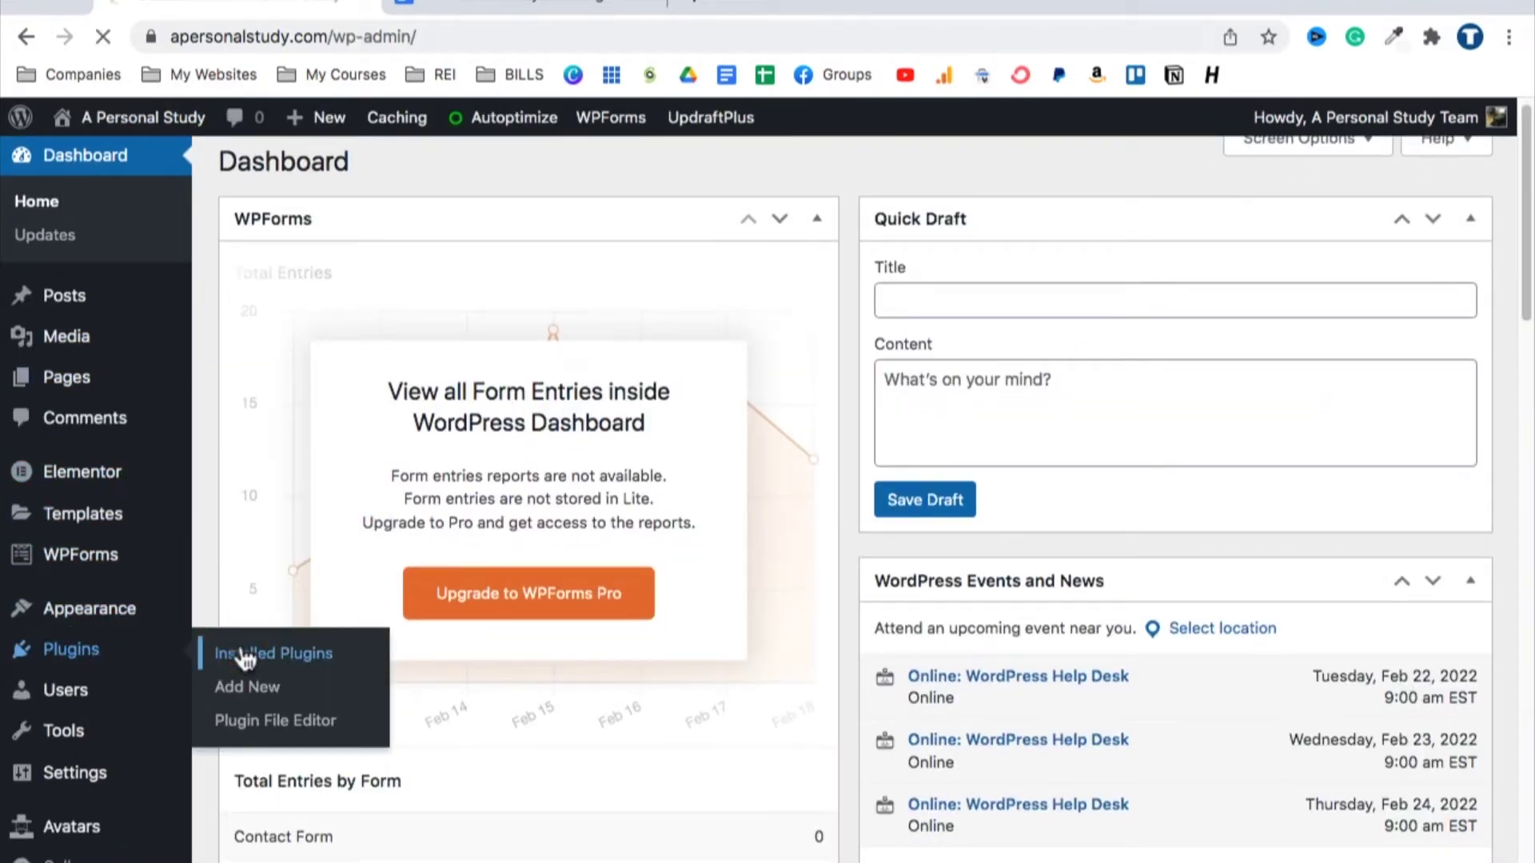
# Open the All Pages list from the Pages menu.
pyautogui.scroll(-10, 405, 374)
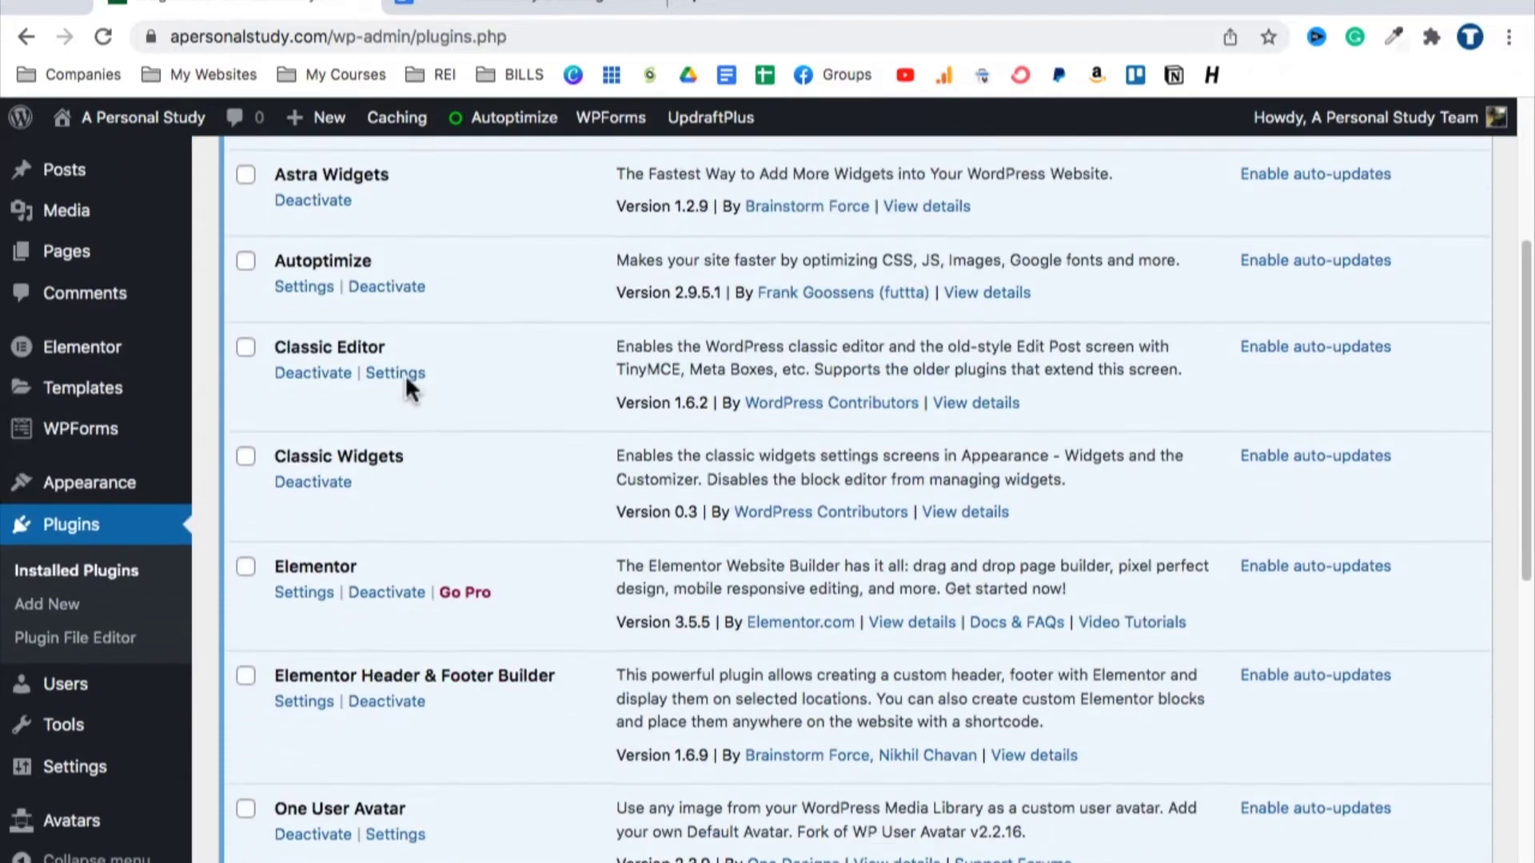
pyautogui.scroll(-3, 415, 448)
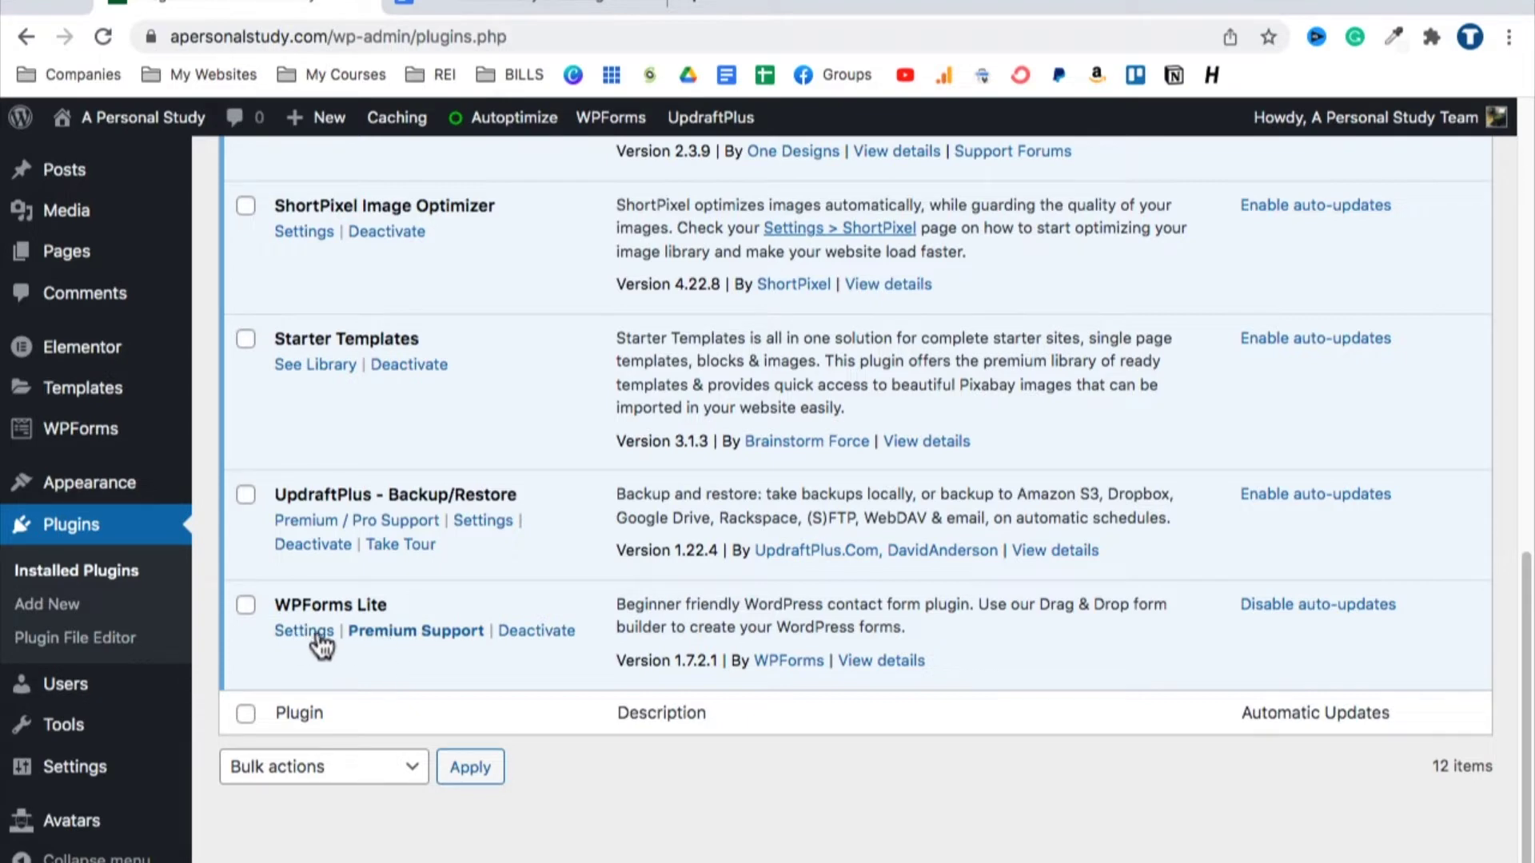
pyautogui.scroll(15, 376, 630)
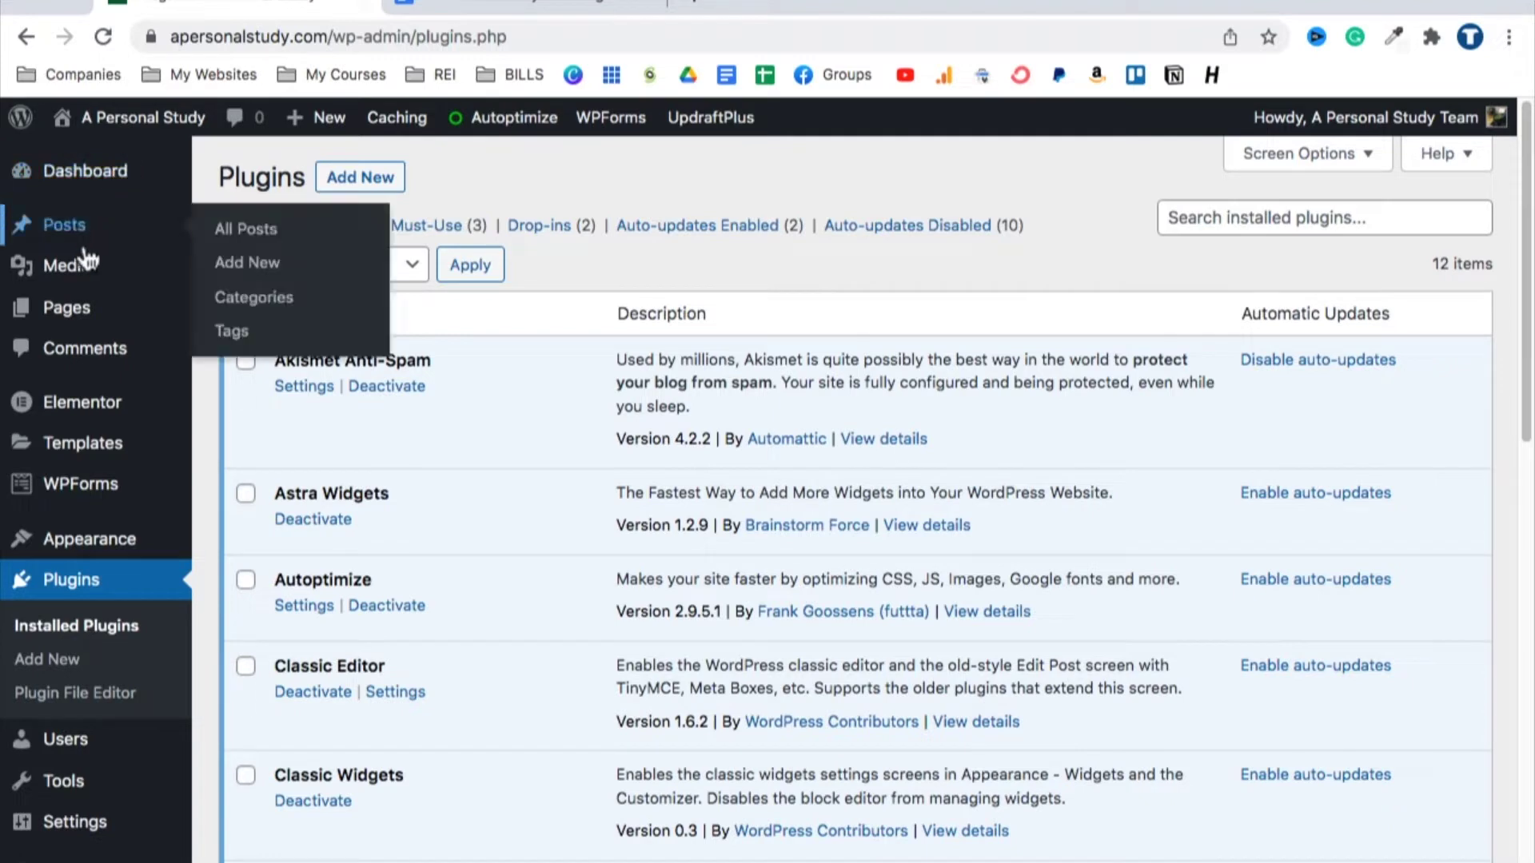
pyautogui.moveTo(70, 305)
pyautogui.click(235, 334)
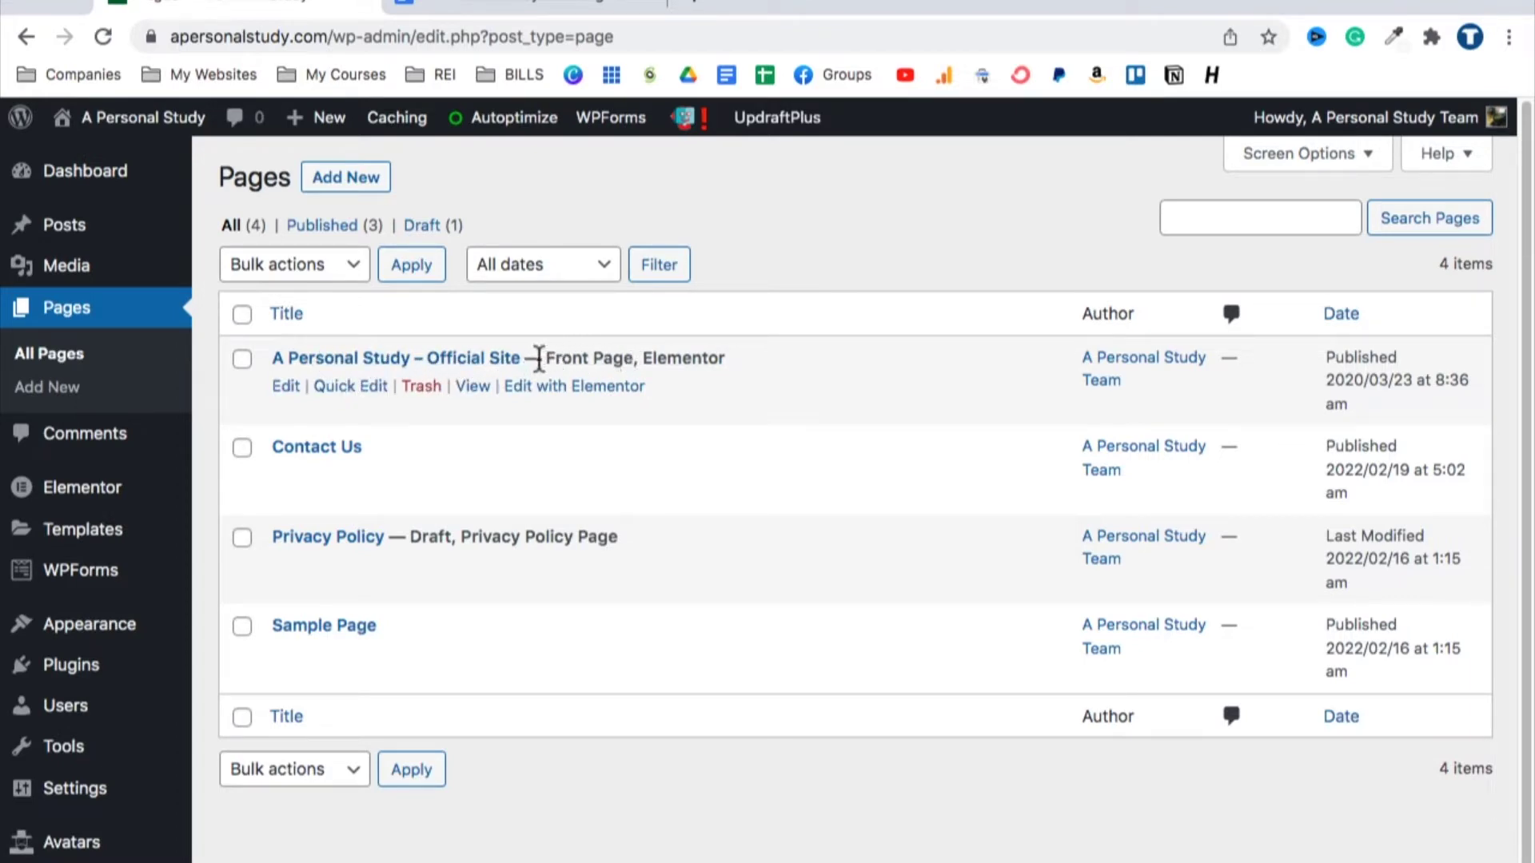
# Note the Front Page label on the first page, then open Settings > Reading.
pyautogui.moveTo(540, 357); pyautogui.dragTo(634, 353)
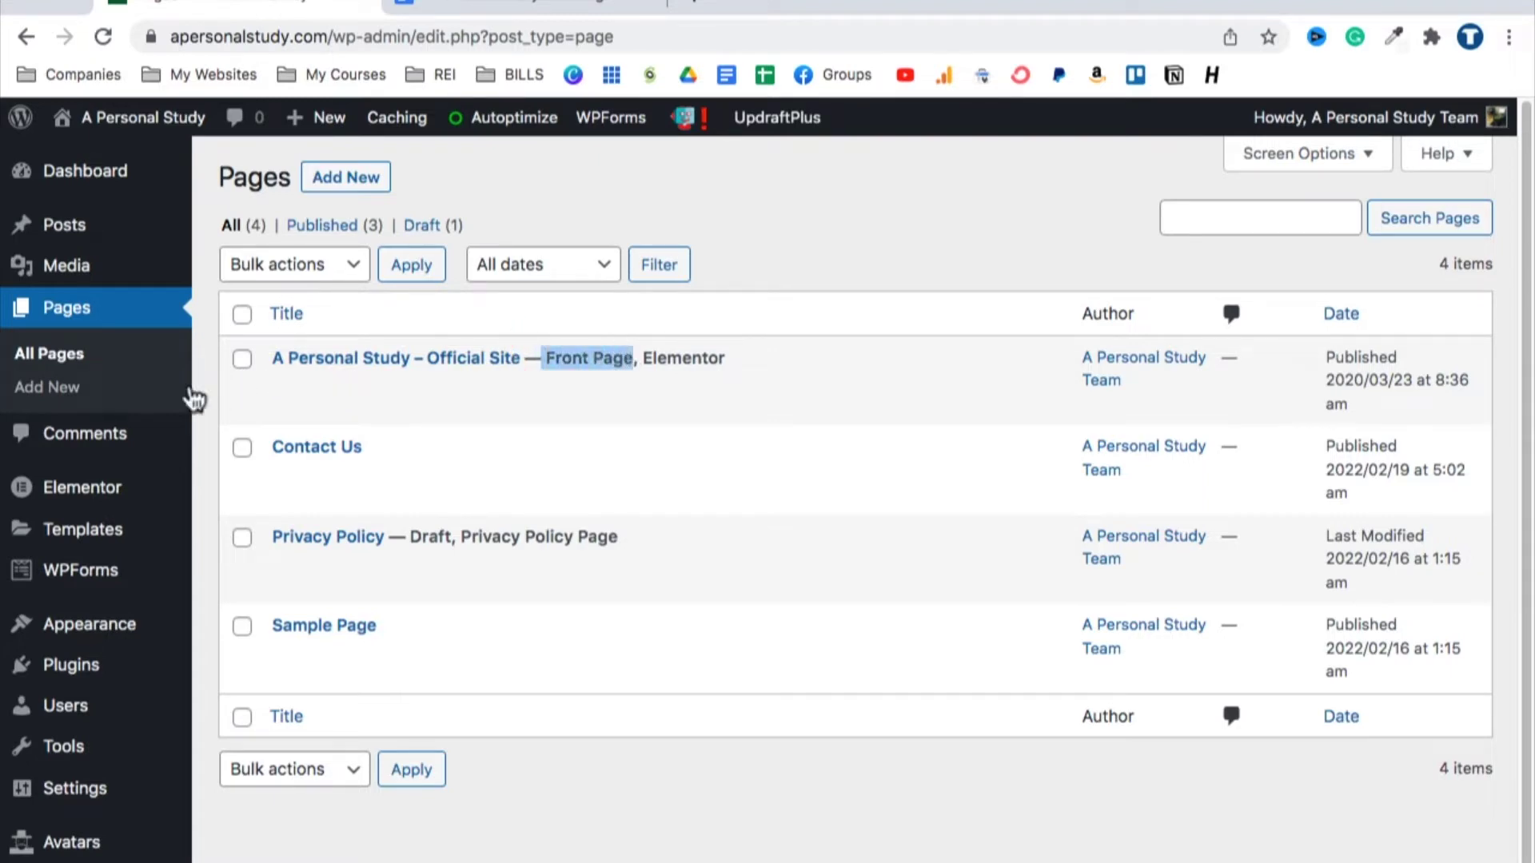
pyautogui.scroll(-1, 24, 687)
pyautogui.moveTo(60, 761)
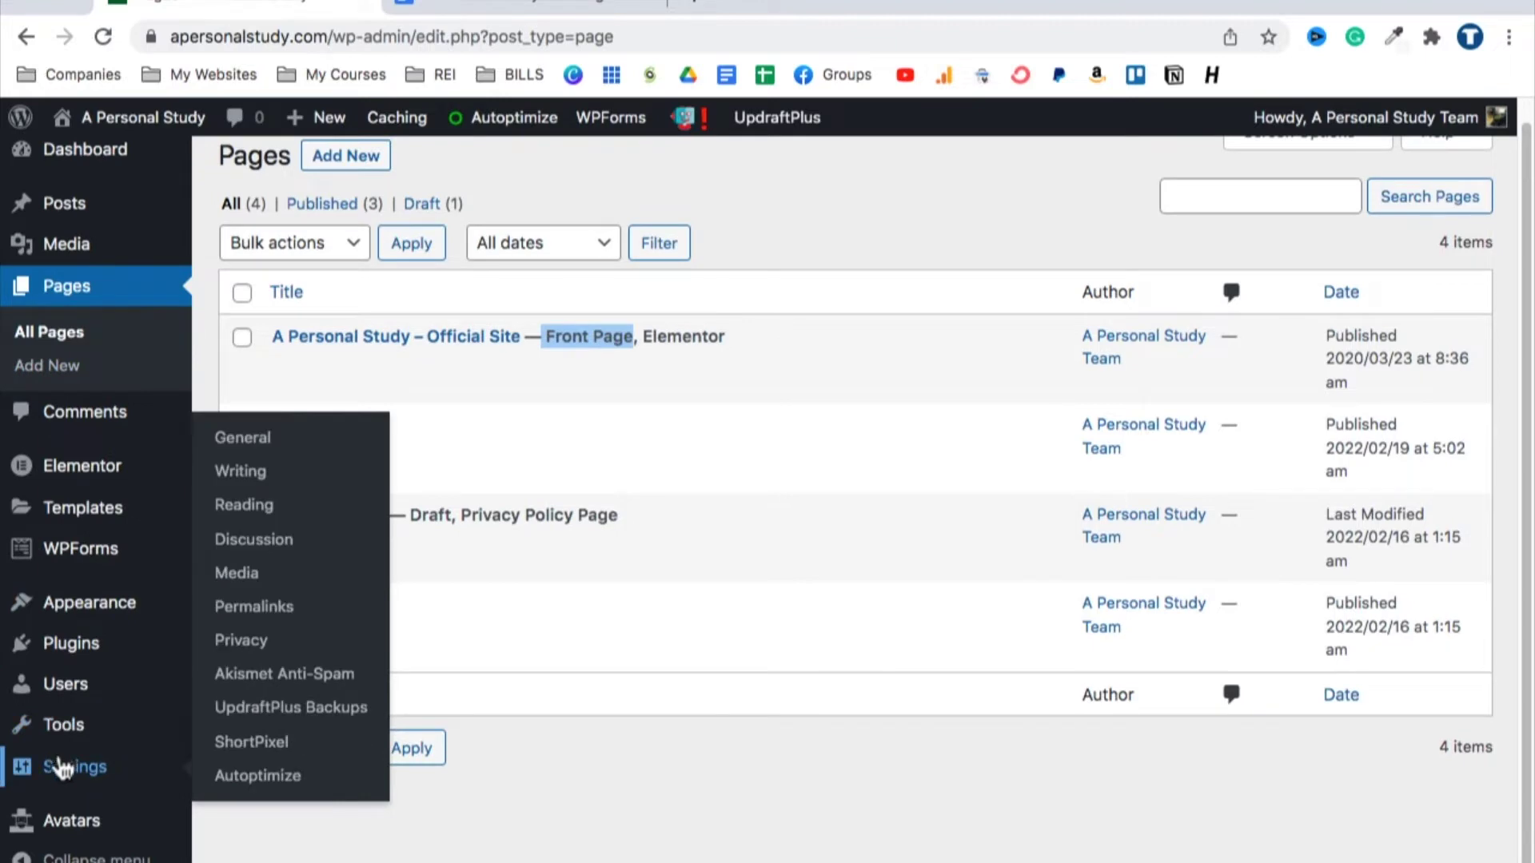
pyautogui.click(255, 520)
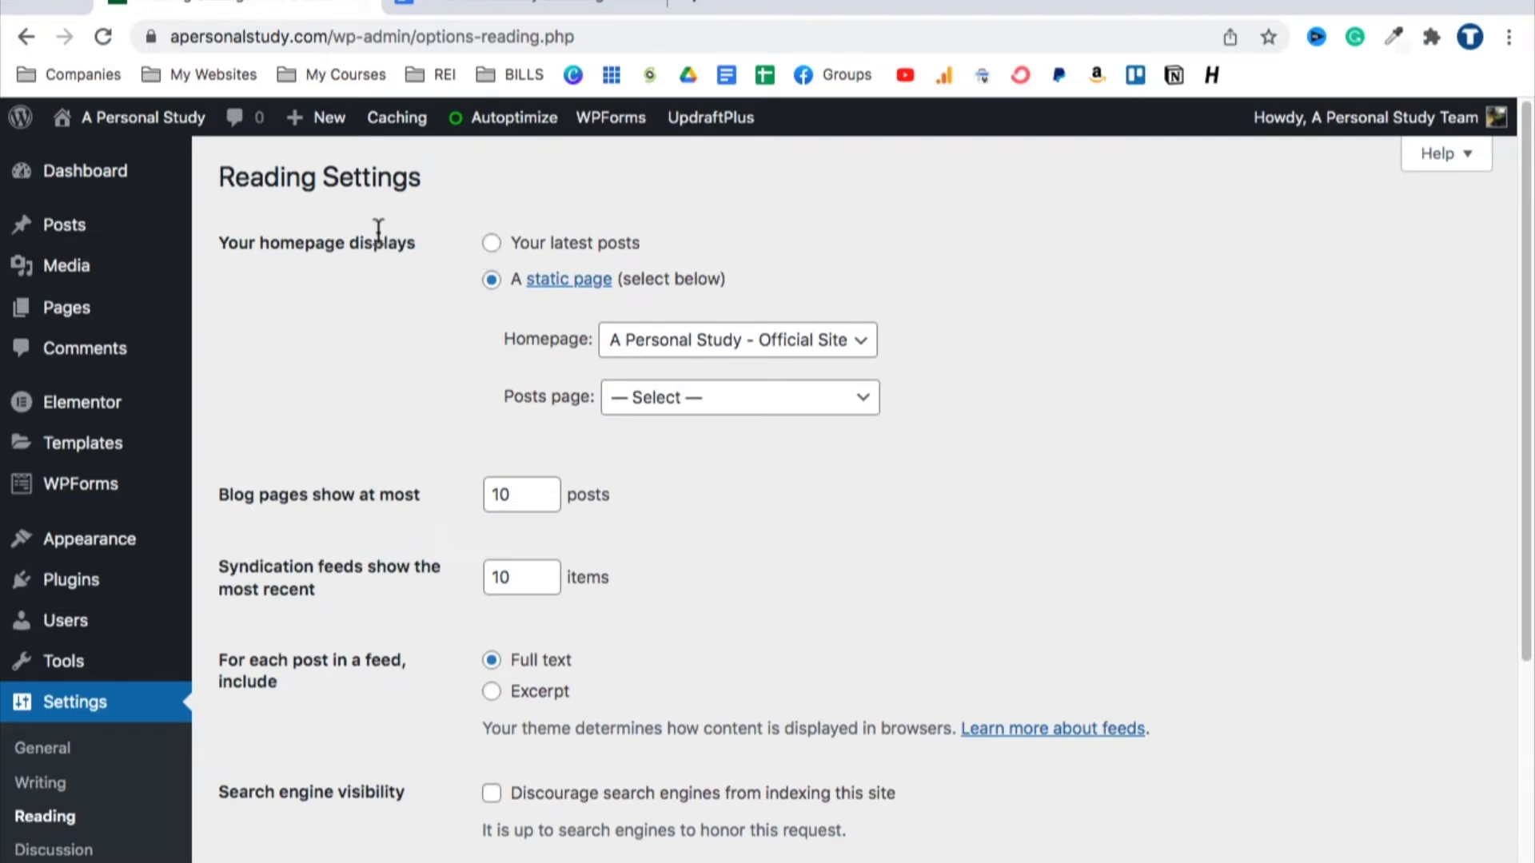
# Set the homepage to the static page 'A Personal Study - Official Site' and save the changes.
pyautogui.click(490, 244)
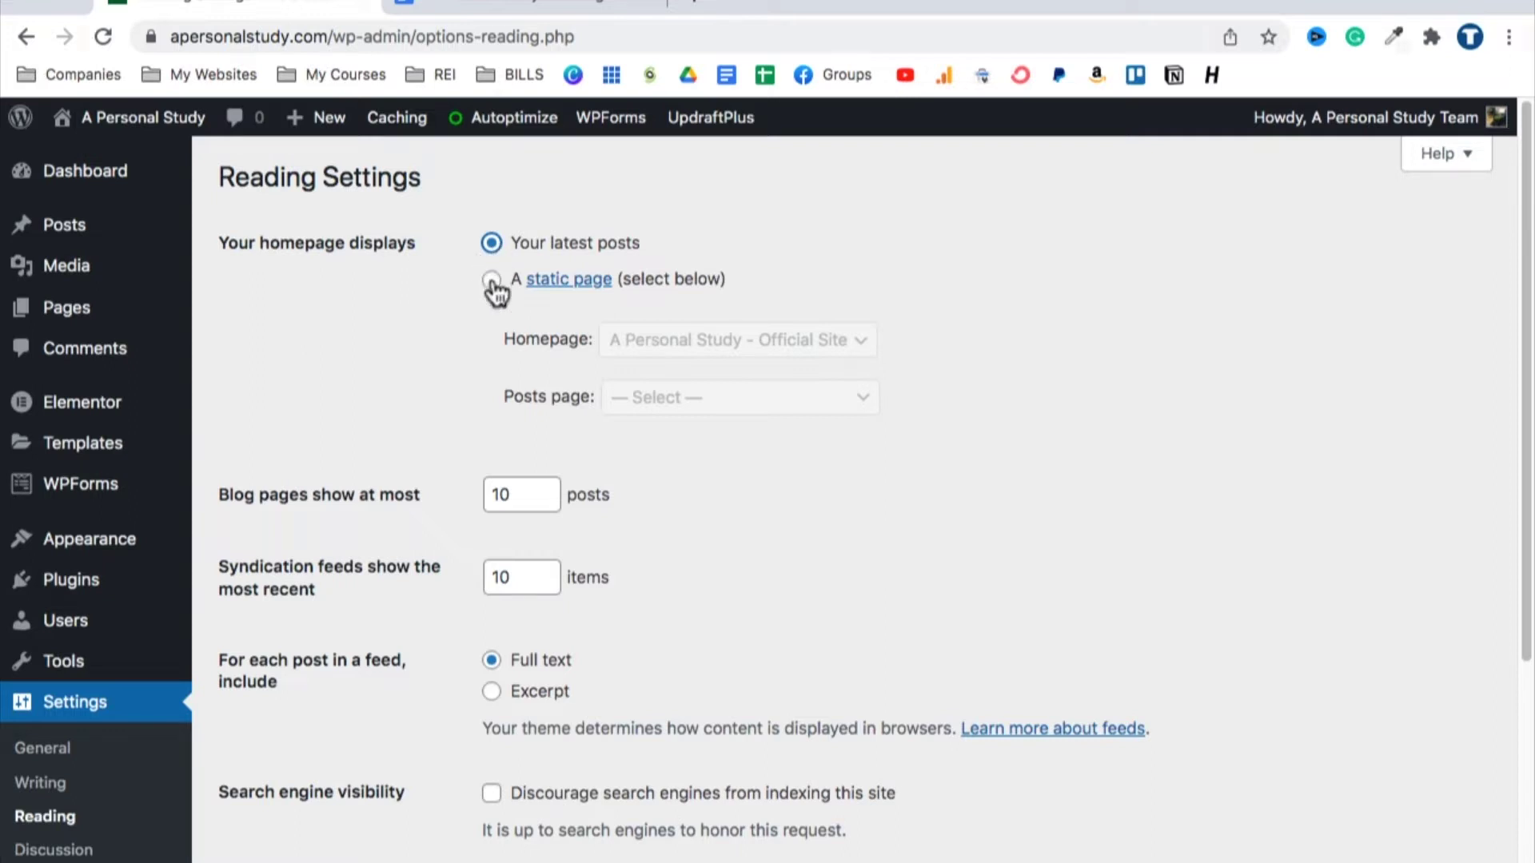
pyautogui.click(491, 280)
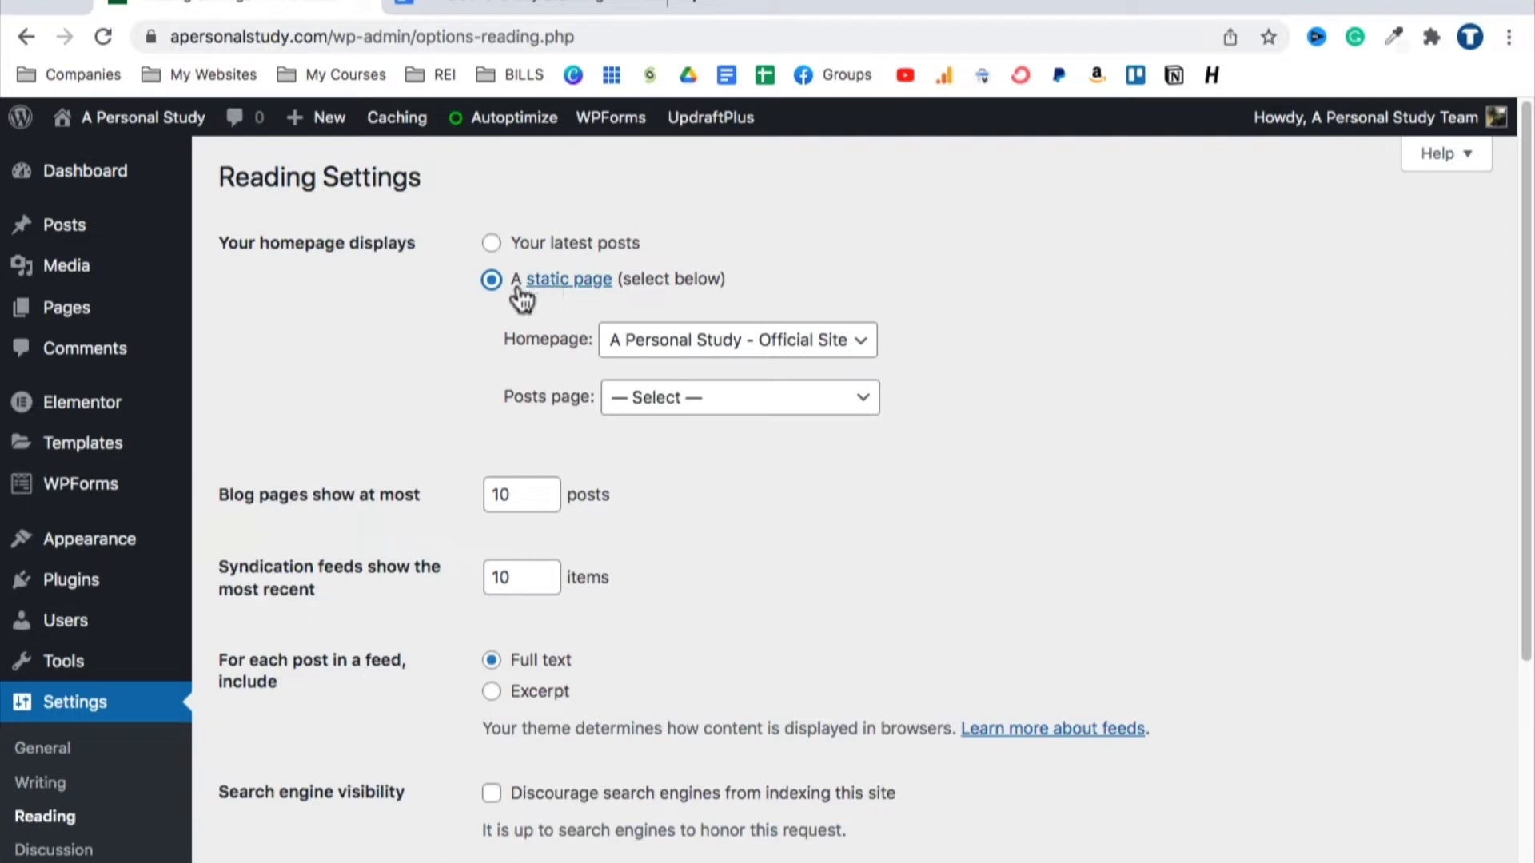
pyautogui.click(617, 339)
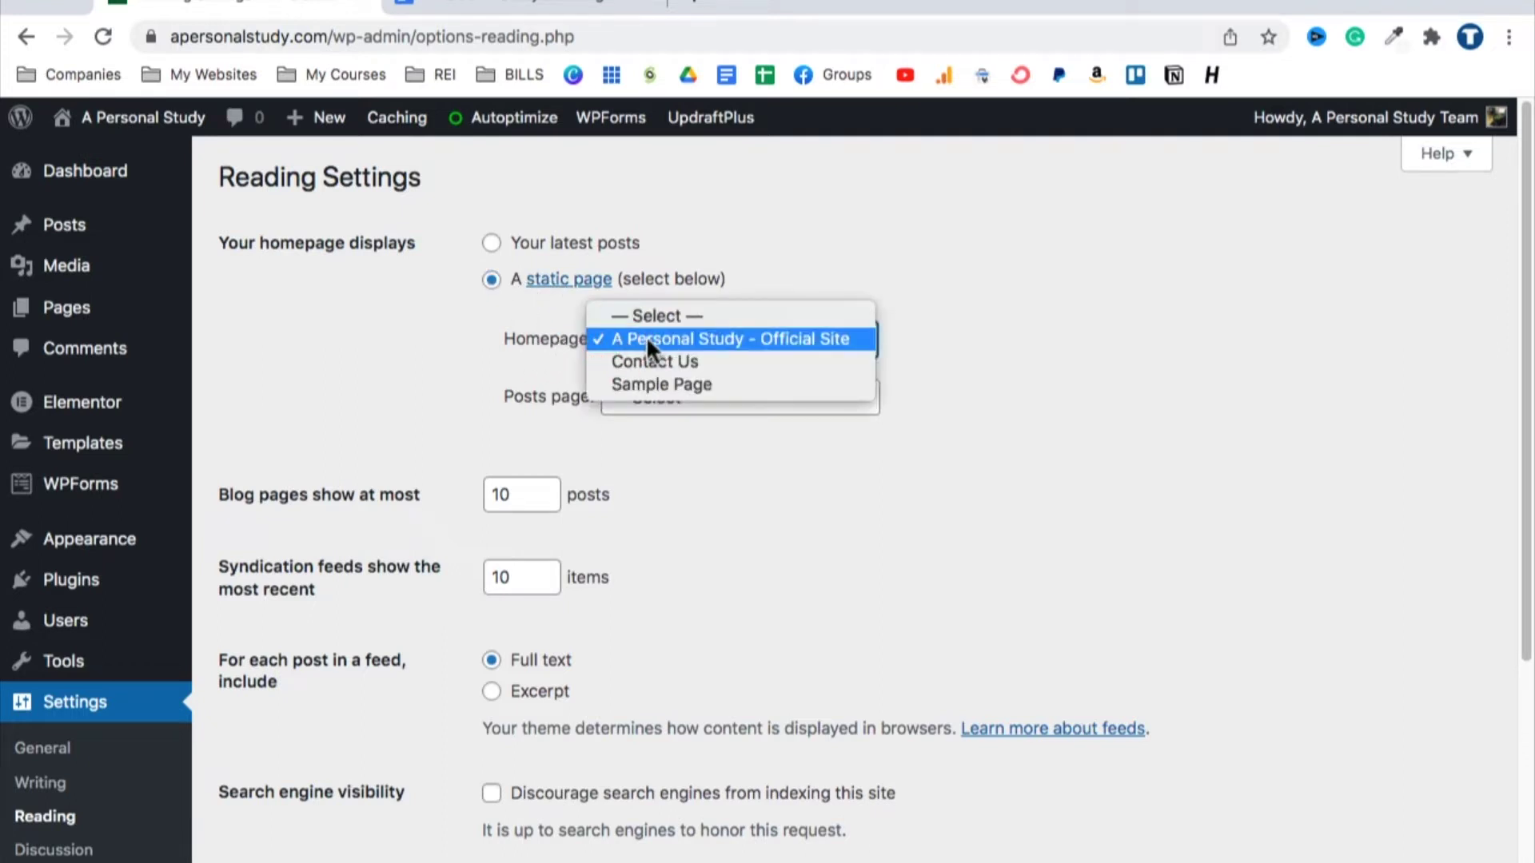
pyautogui.click(646, 339)
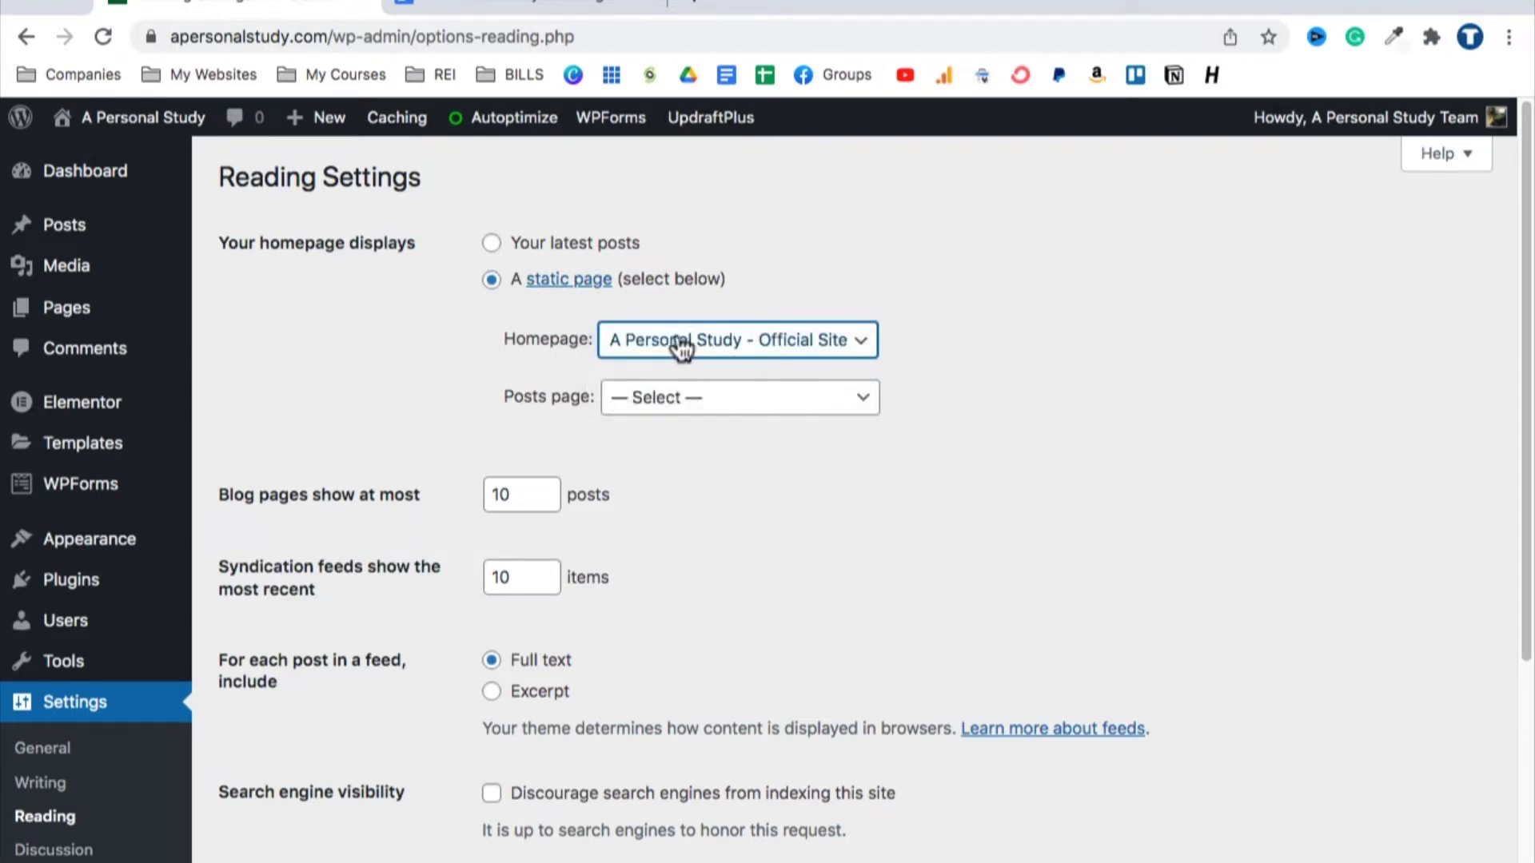
pyautogui.scroll(-5, 373, 376)
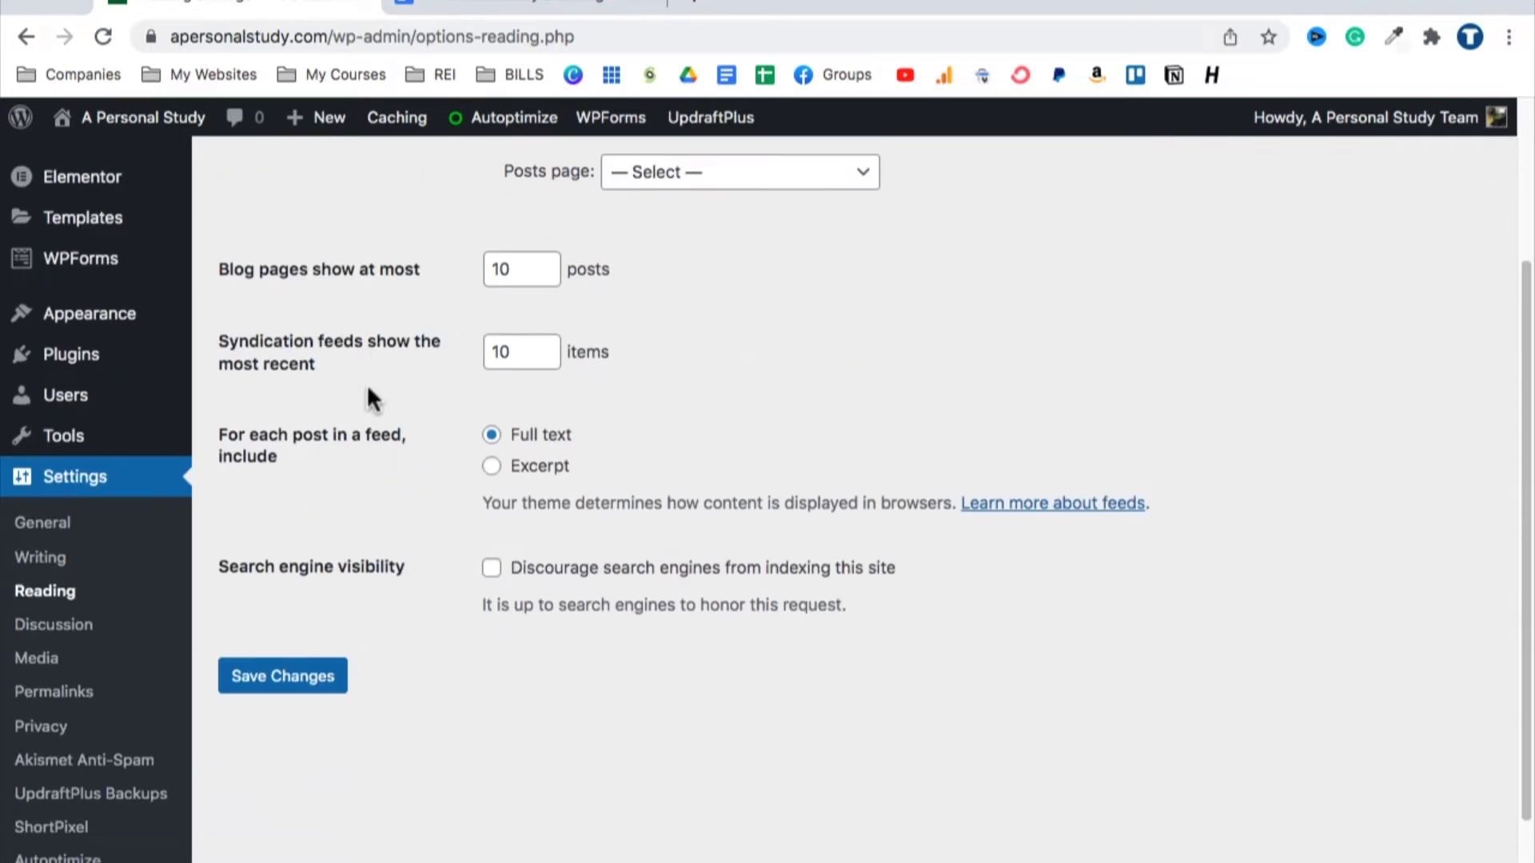
pyautogui.click(306, 681)
pyautogui.scroll(5, 708, 578)
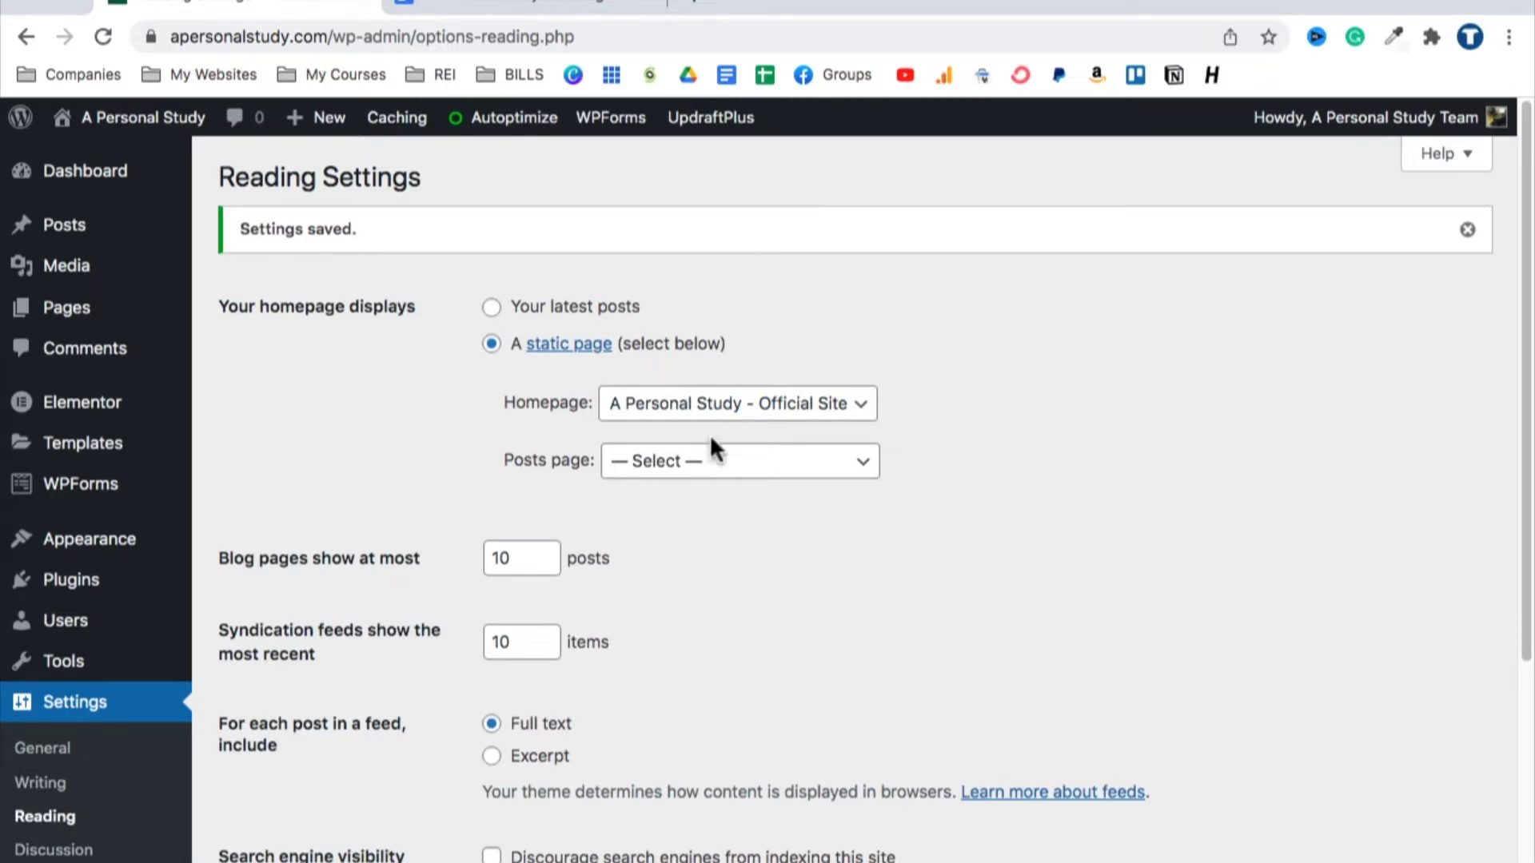
# From All Pages, open the Elementor front page 'A Personal Study – Official Site' for editing.
pyautogui.moveTo(93, 320)
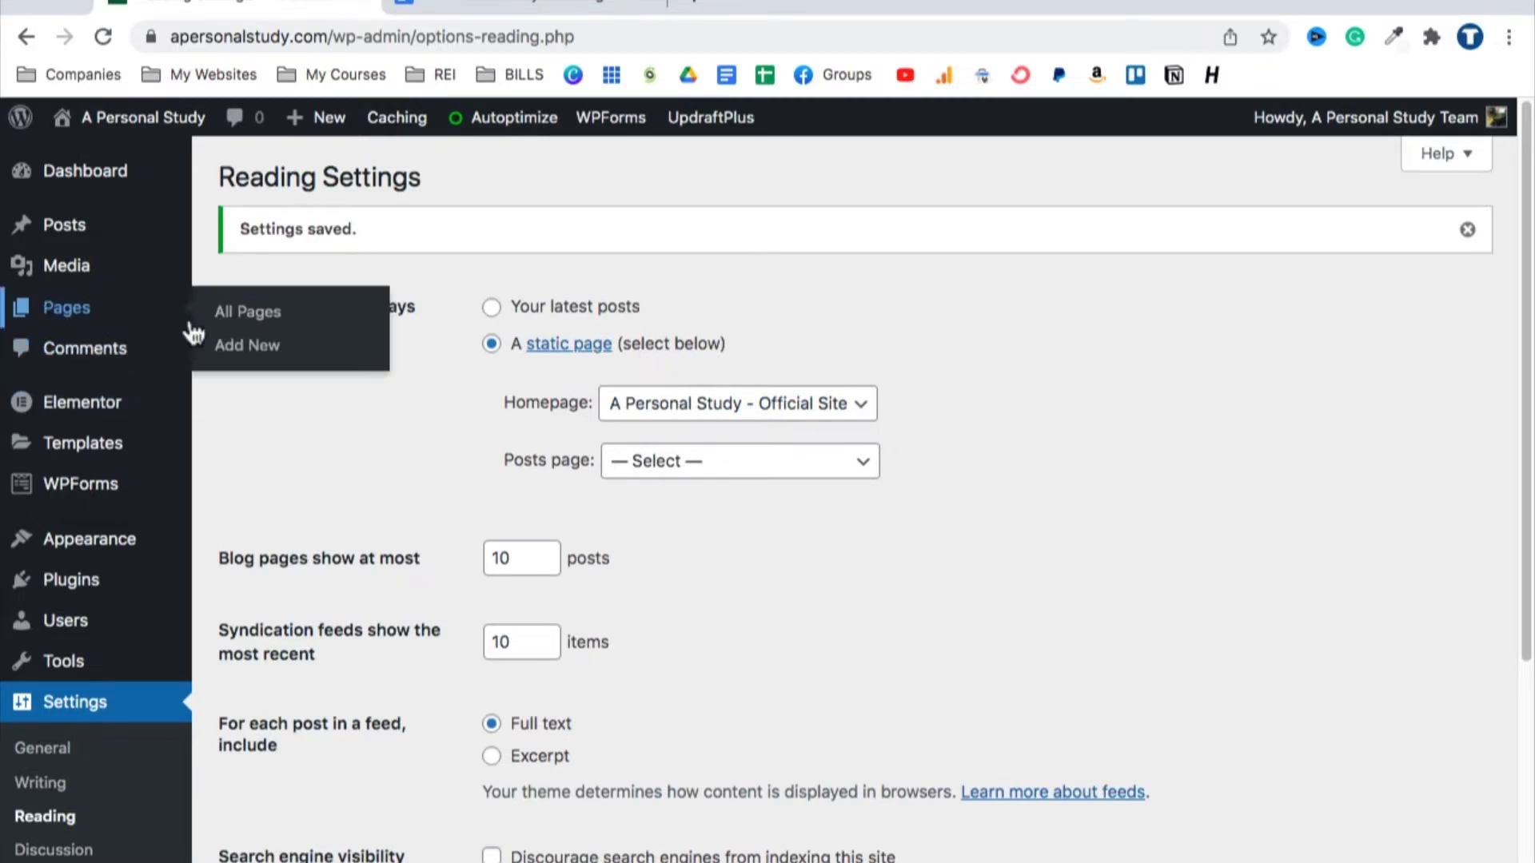
pyautogui.click(231, 316)
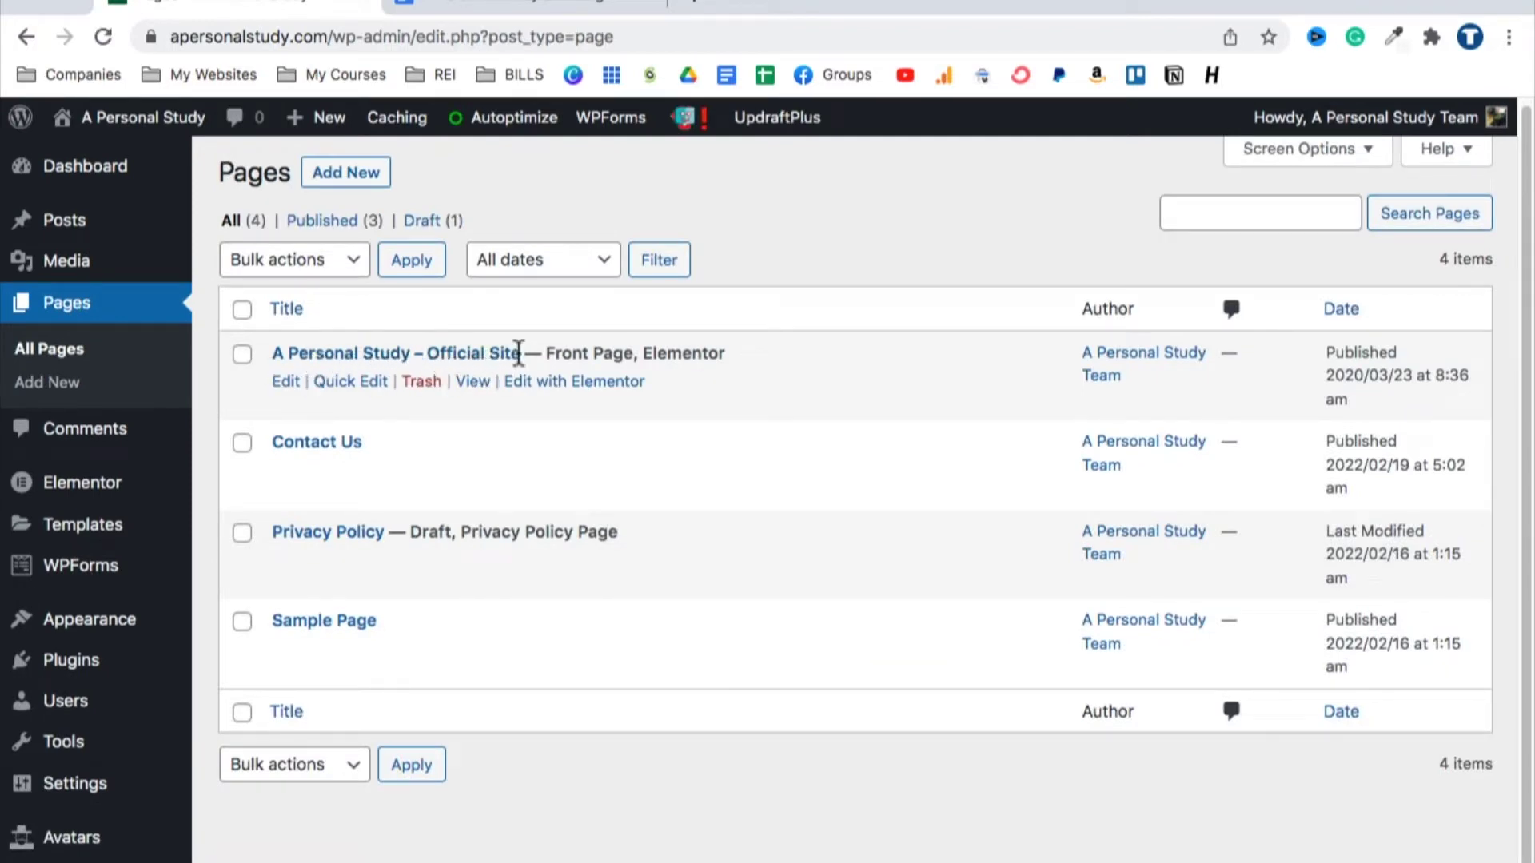
pyautogui.moveTo(548, 352); pyautogui.dragTo(631, 346)
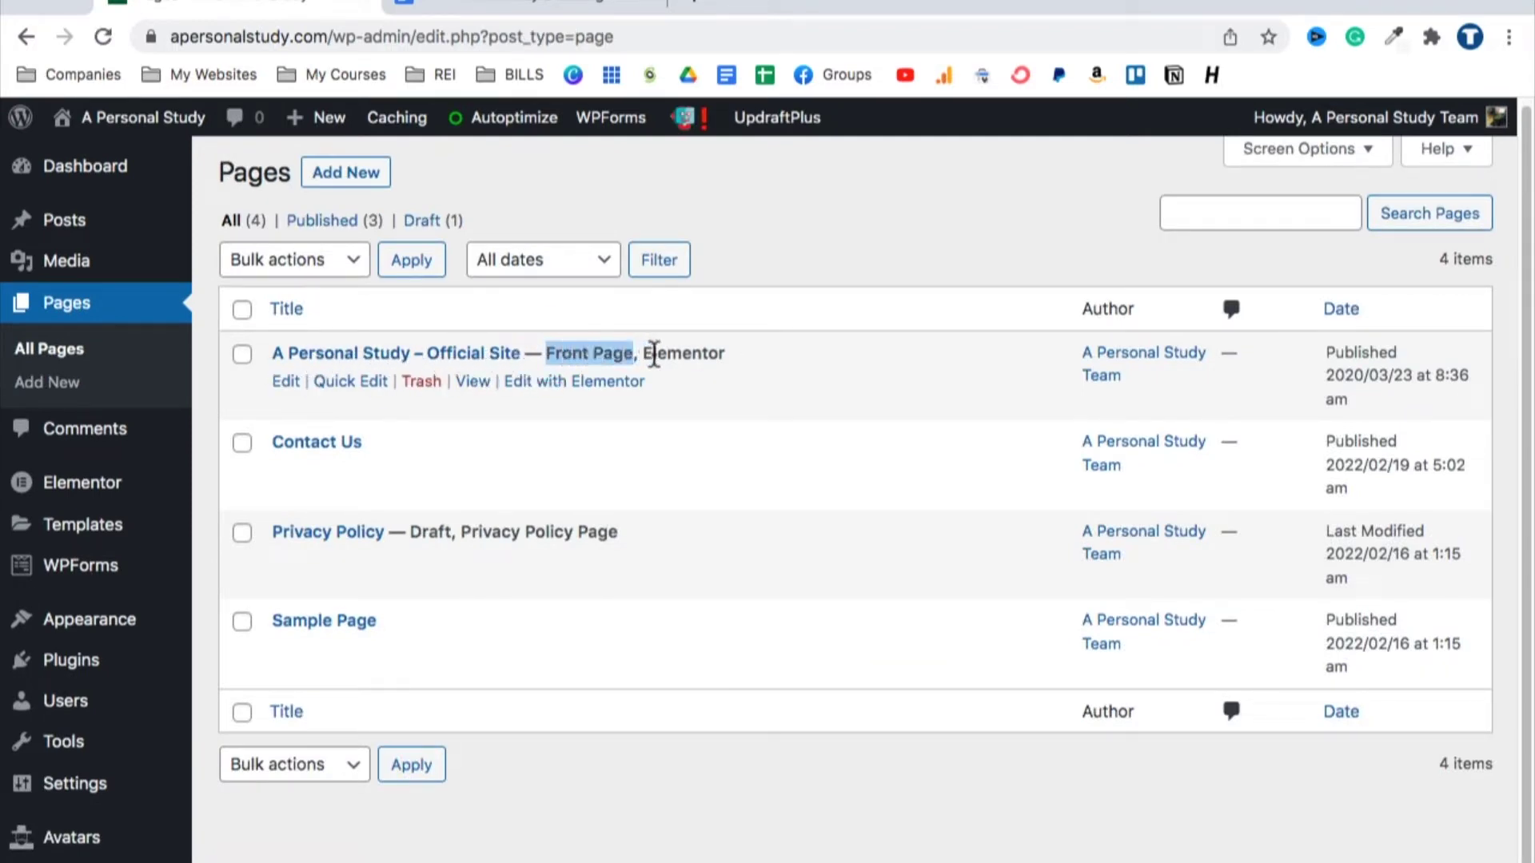
pyautogui.doubleClick(655, 353)
pyautogui.click(285, 382)
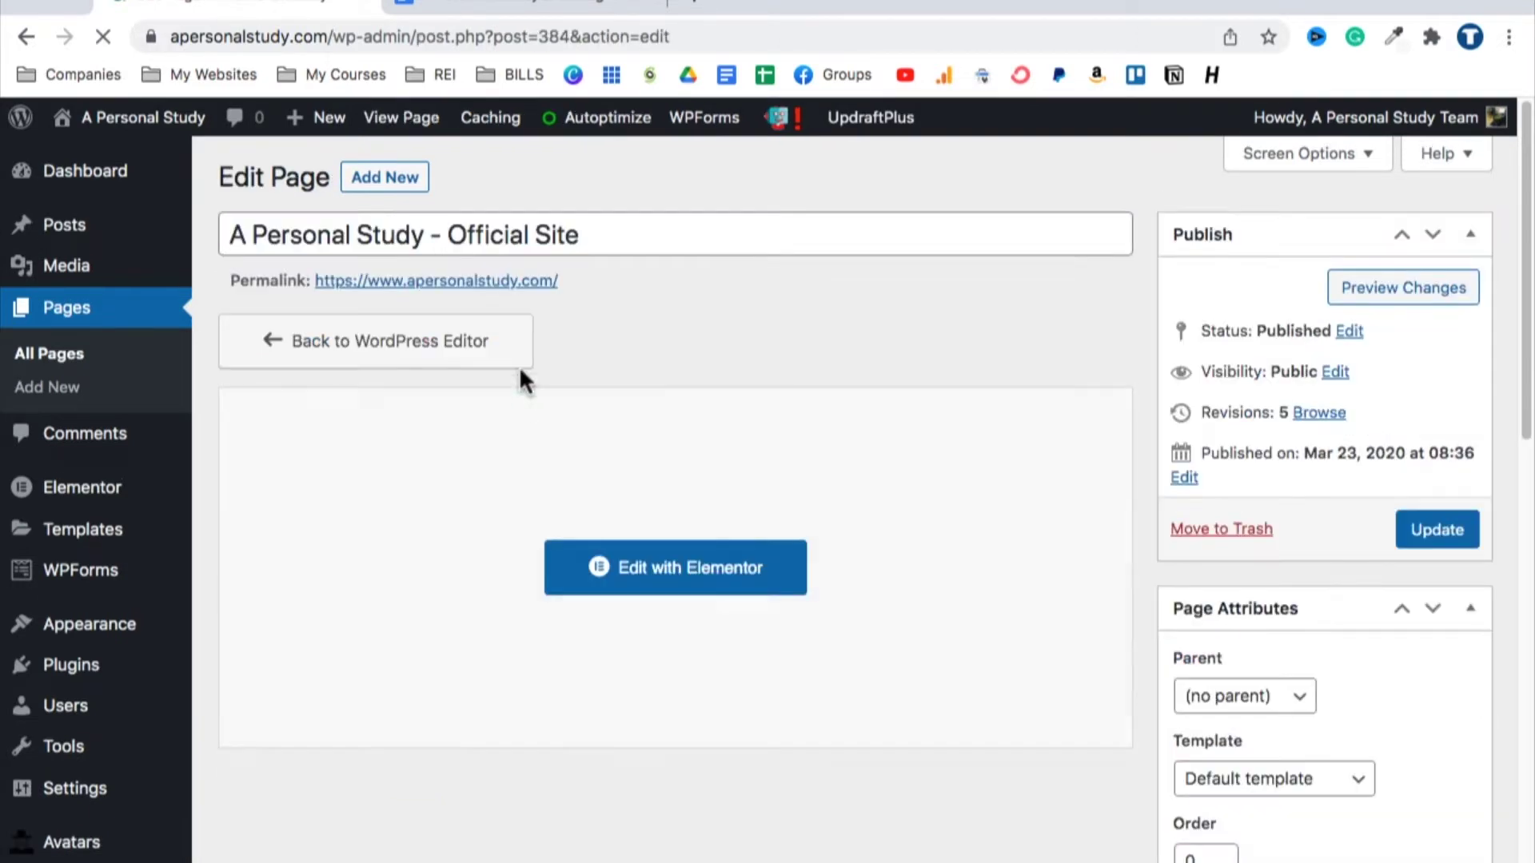
# Try editing the page title, then undo to restore 'A Personal Study - Official Site'.
pyautogui.doubleClick(376, 239)
pyautogui.click(567, 236)
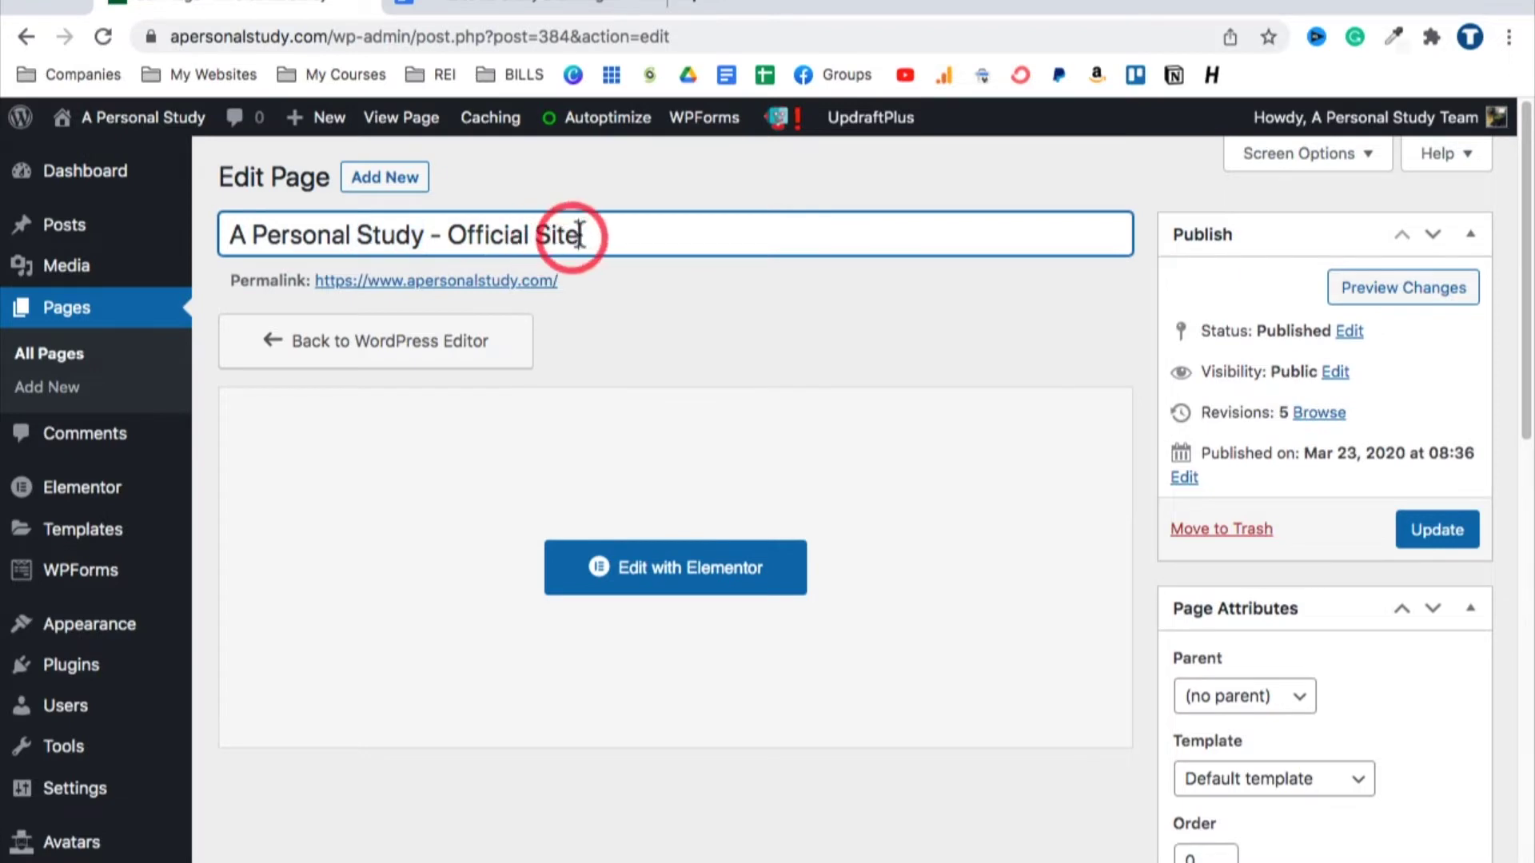
pyautogui.write('s')
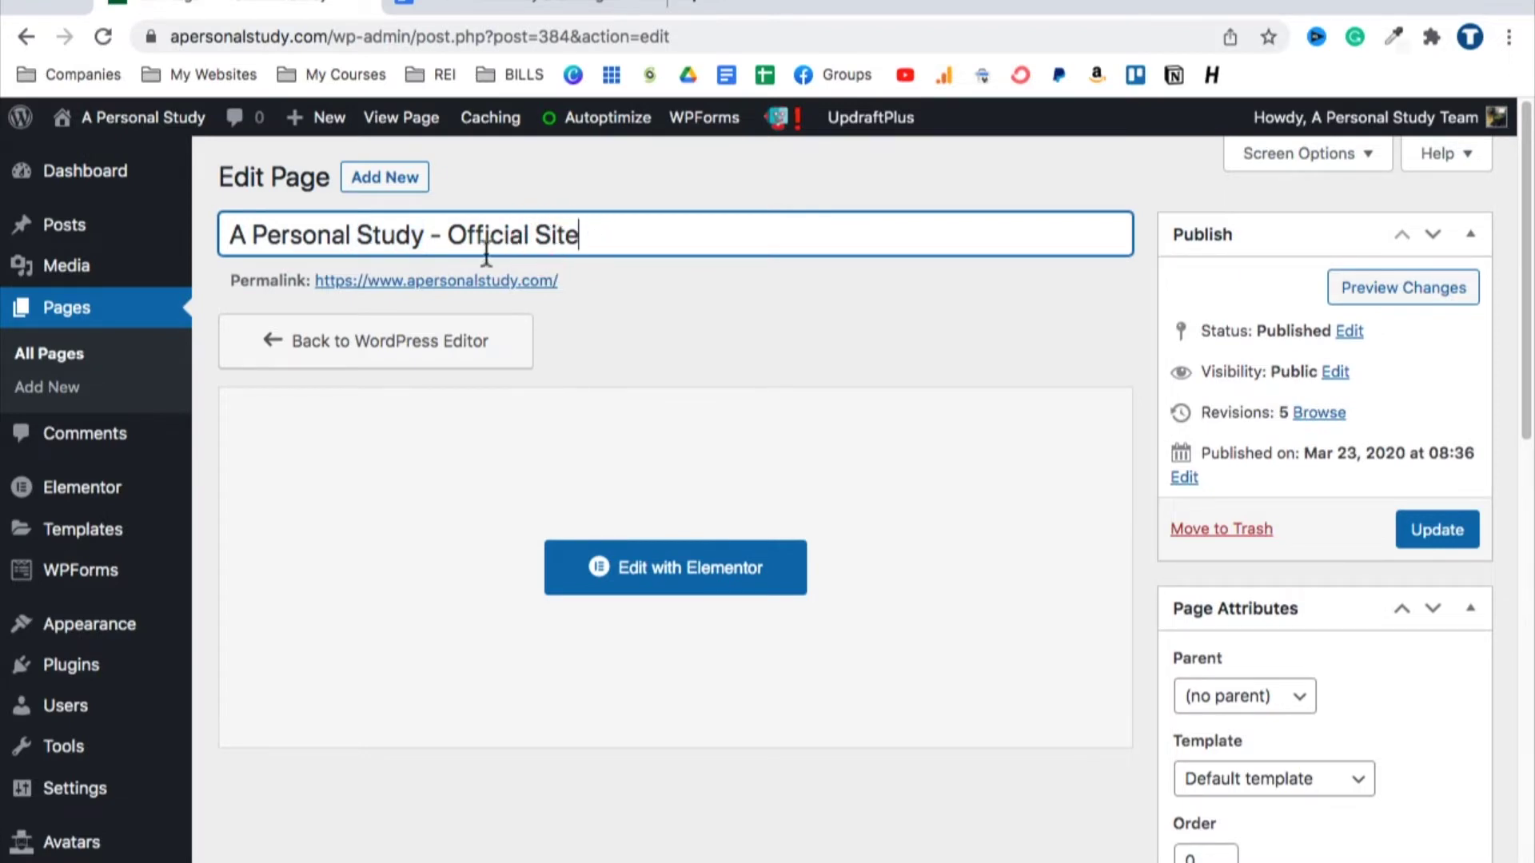
pyautogui.moveTo(428, 235); pyautogui.dragTo(590, 226)
pyautogui.press('BackSpace')
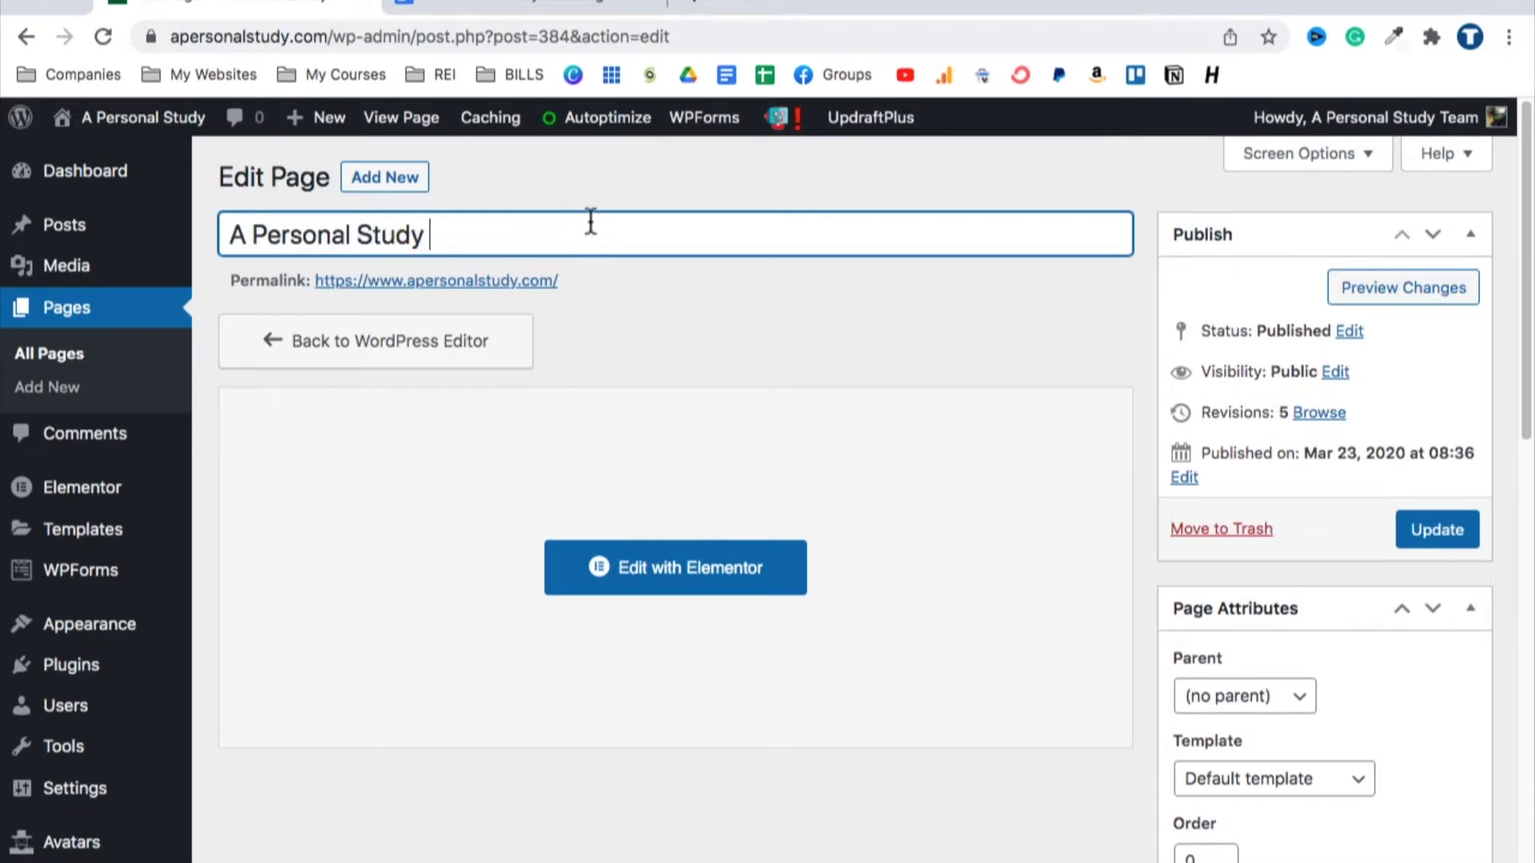
pyautogui.press('super+z')
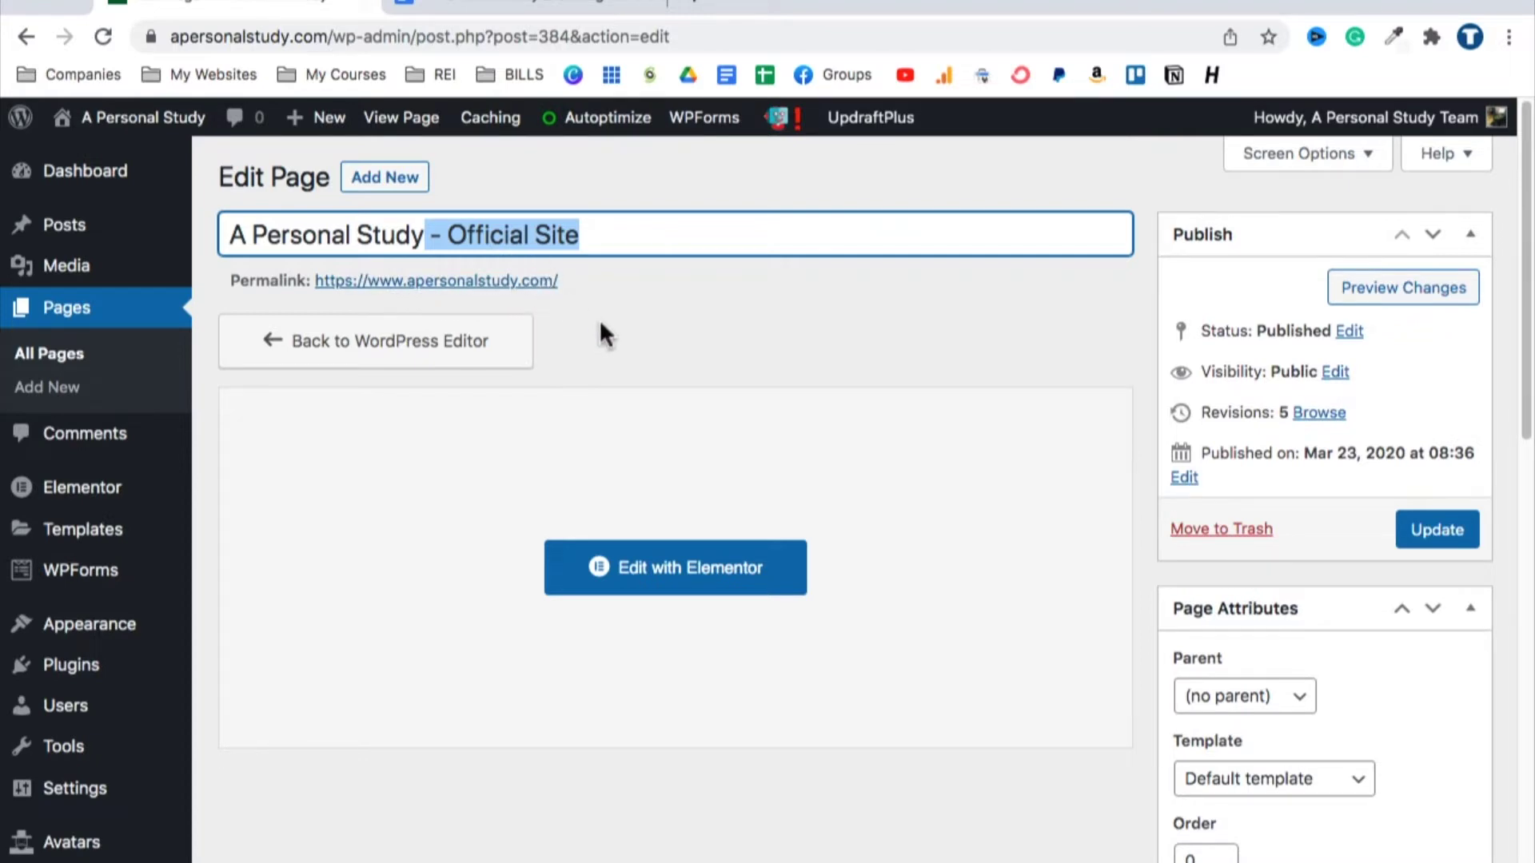
pyautogui.scroll(-1, 719, 440)
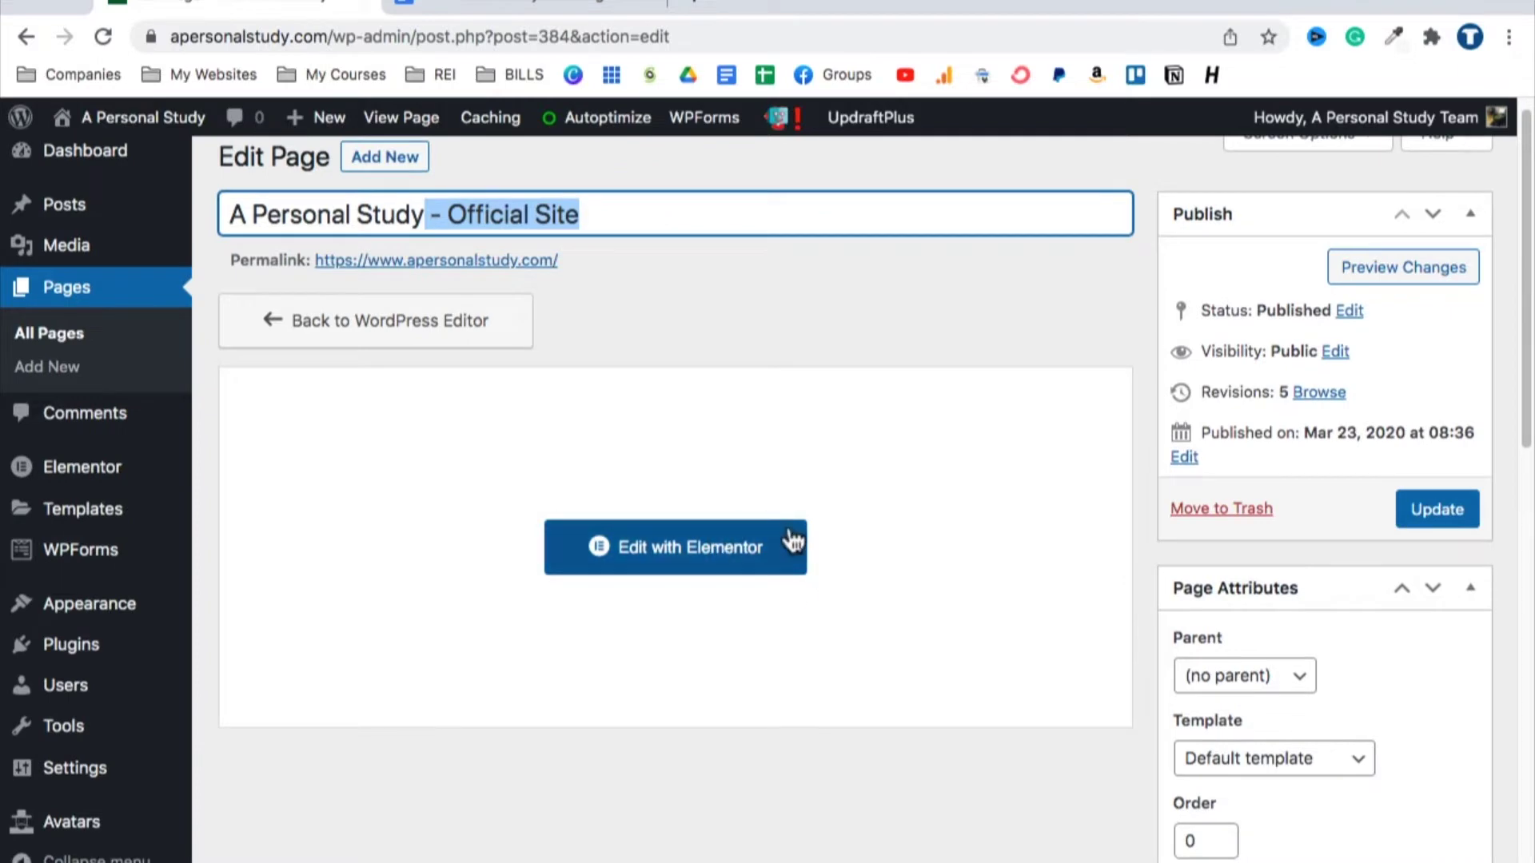
# Open the front page in Elementor and select the consultation form widget holding [wpforms id="740"].
pyautogui.click(737, 550)
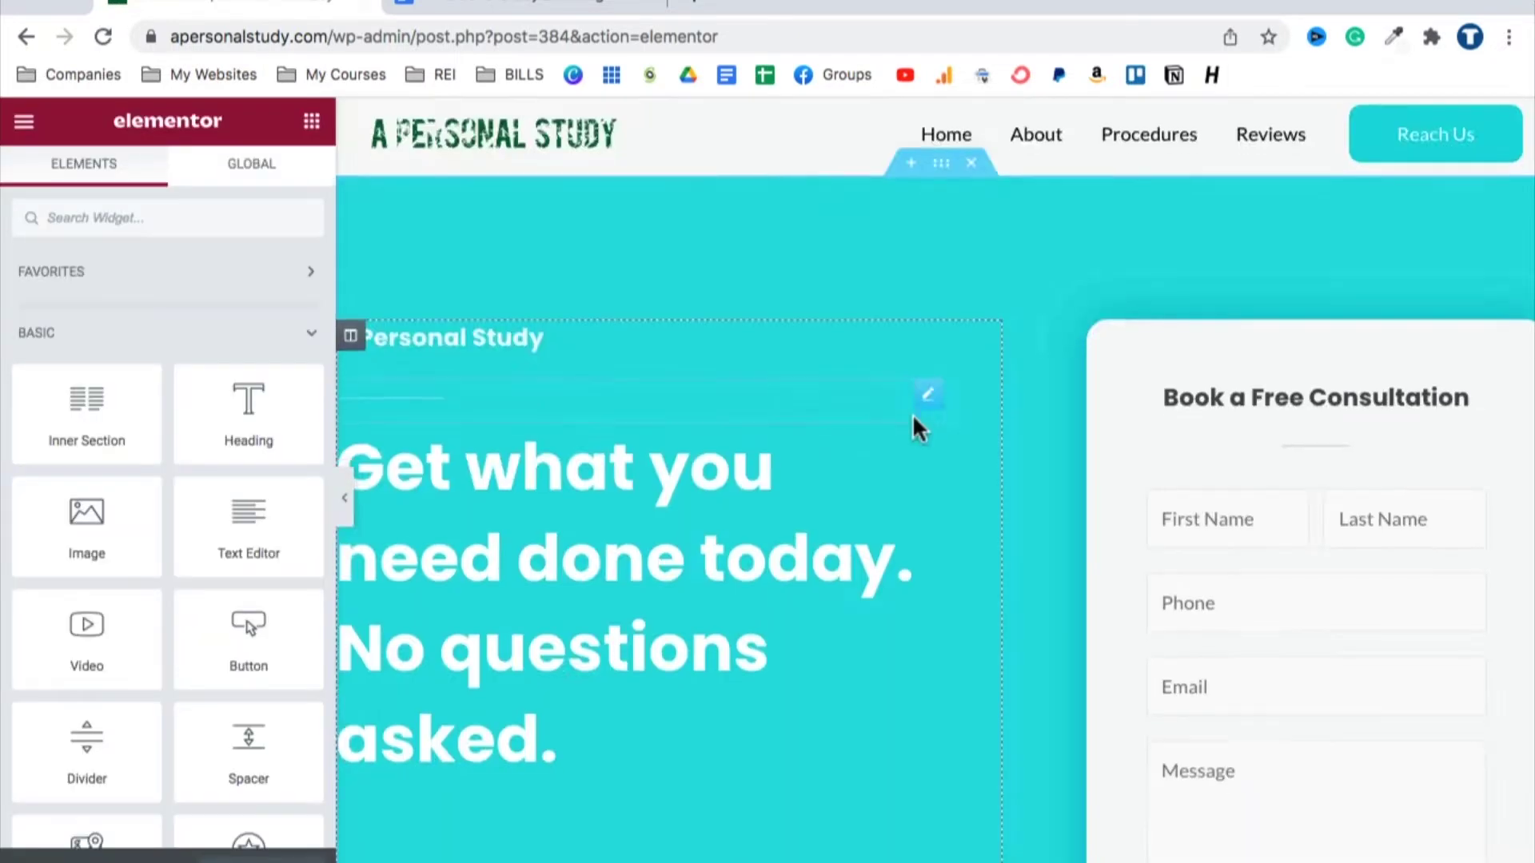
pyautogui.scroll(-3, 959, 448)
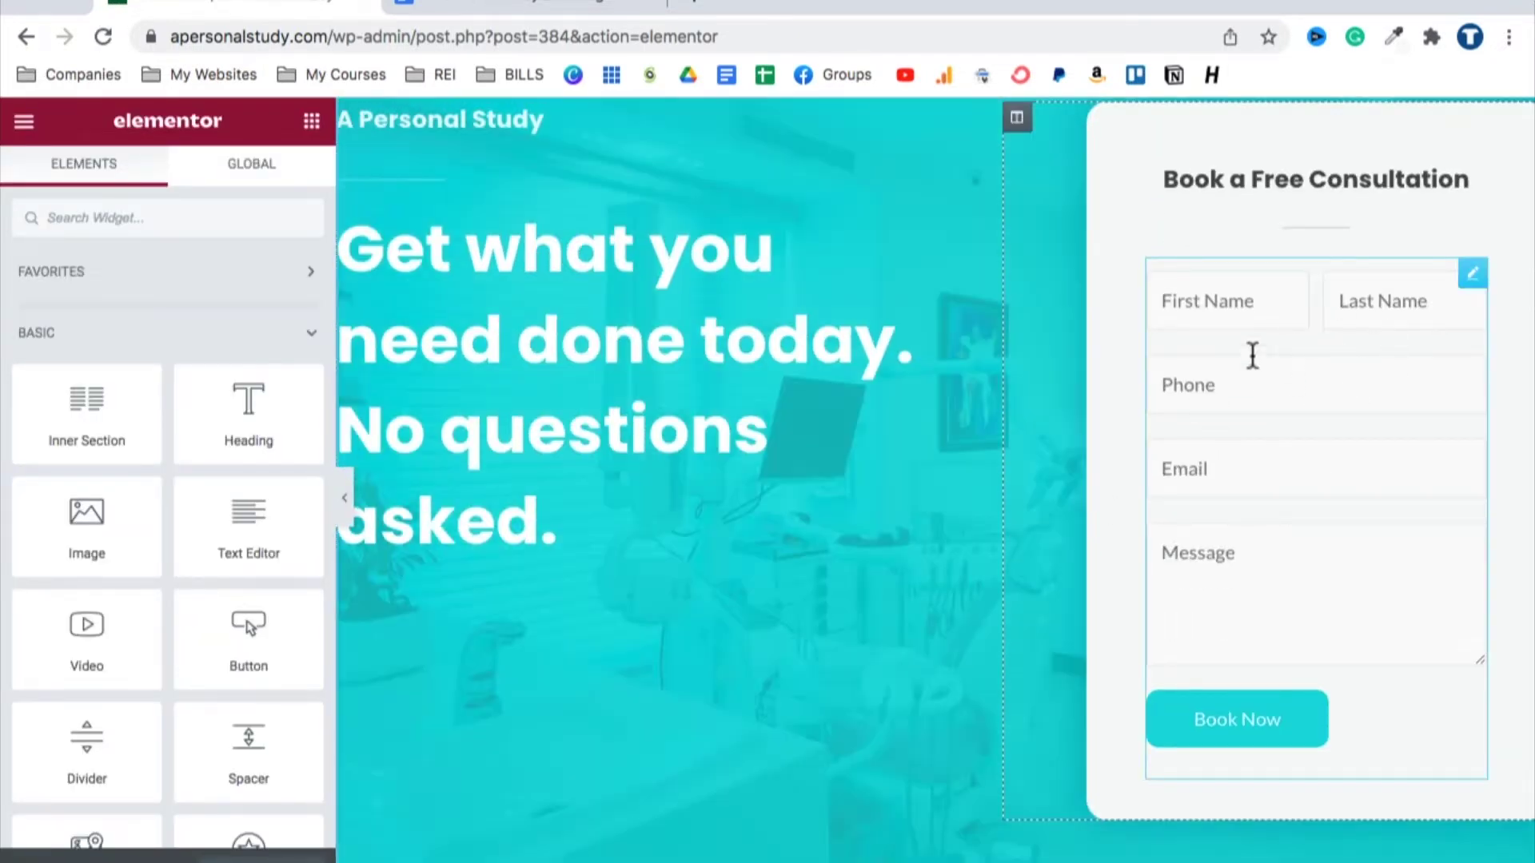
pyautogui.scroll(3, 1250, 353)
pyautogui.click(1388, 542)
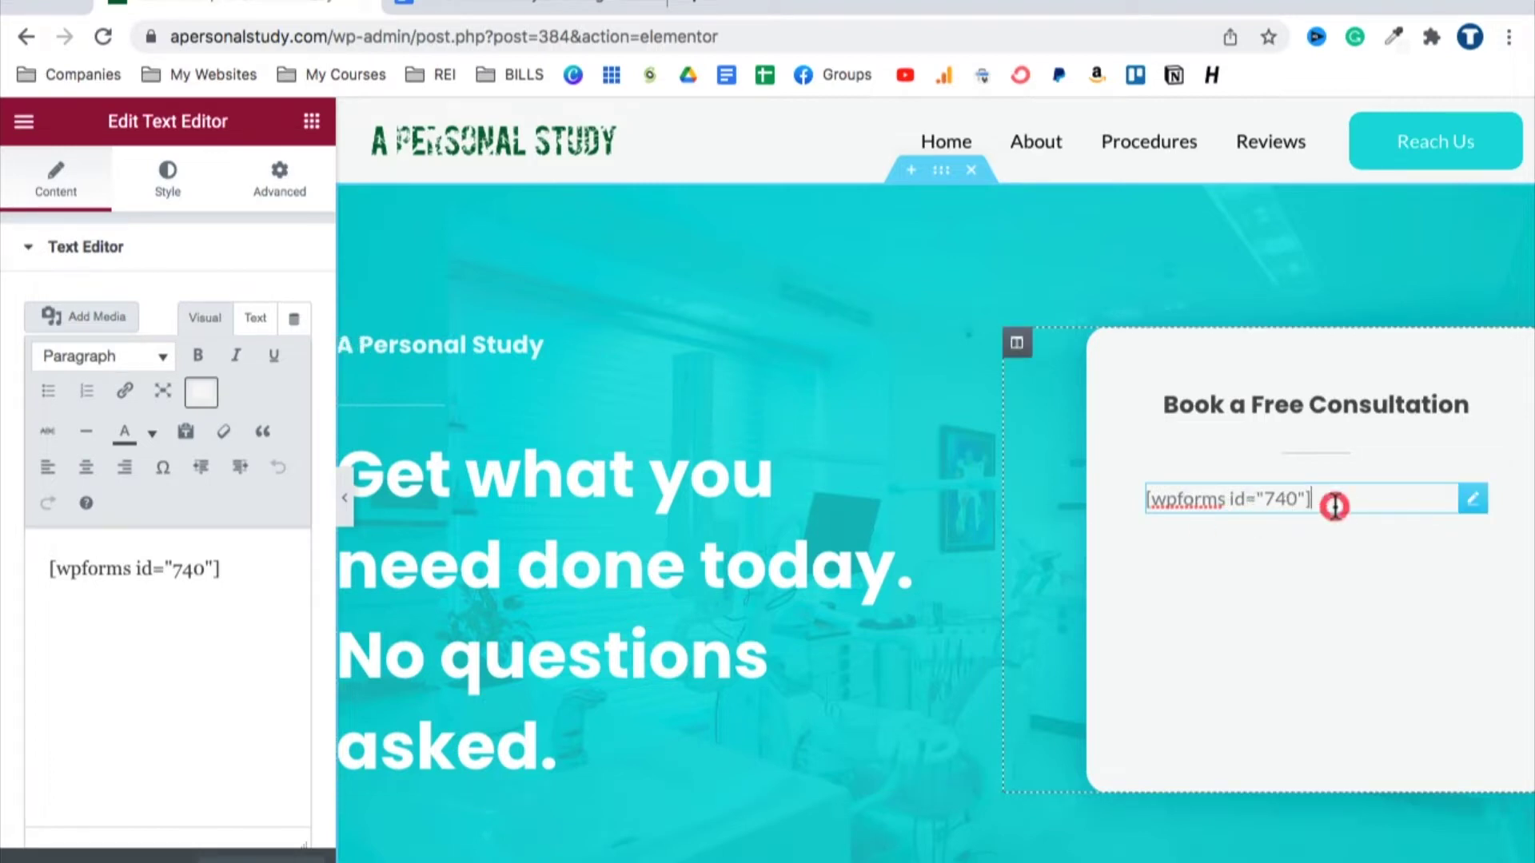
# Select the [wpforms id="740"] shortcode text, then go back to Elementor's widget list.
pyautogui.tripleClick(215, 570)
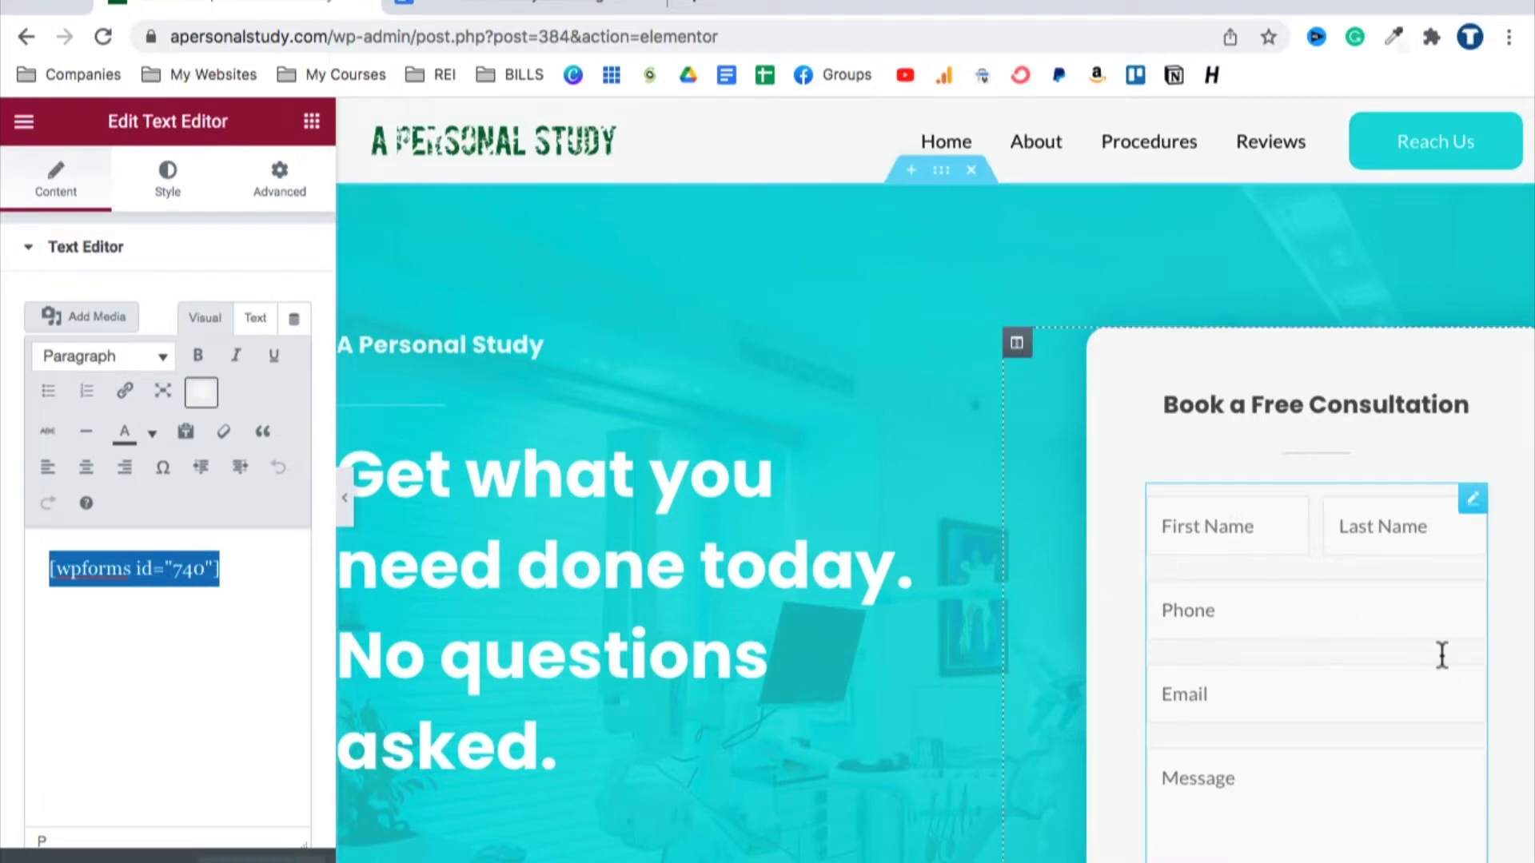
pyautogui.scroll(-5, 1346, 632)
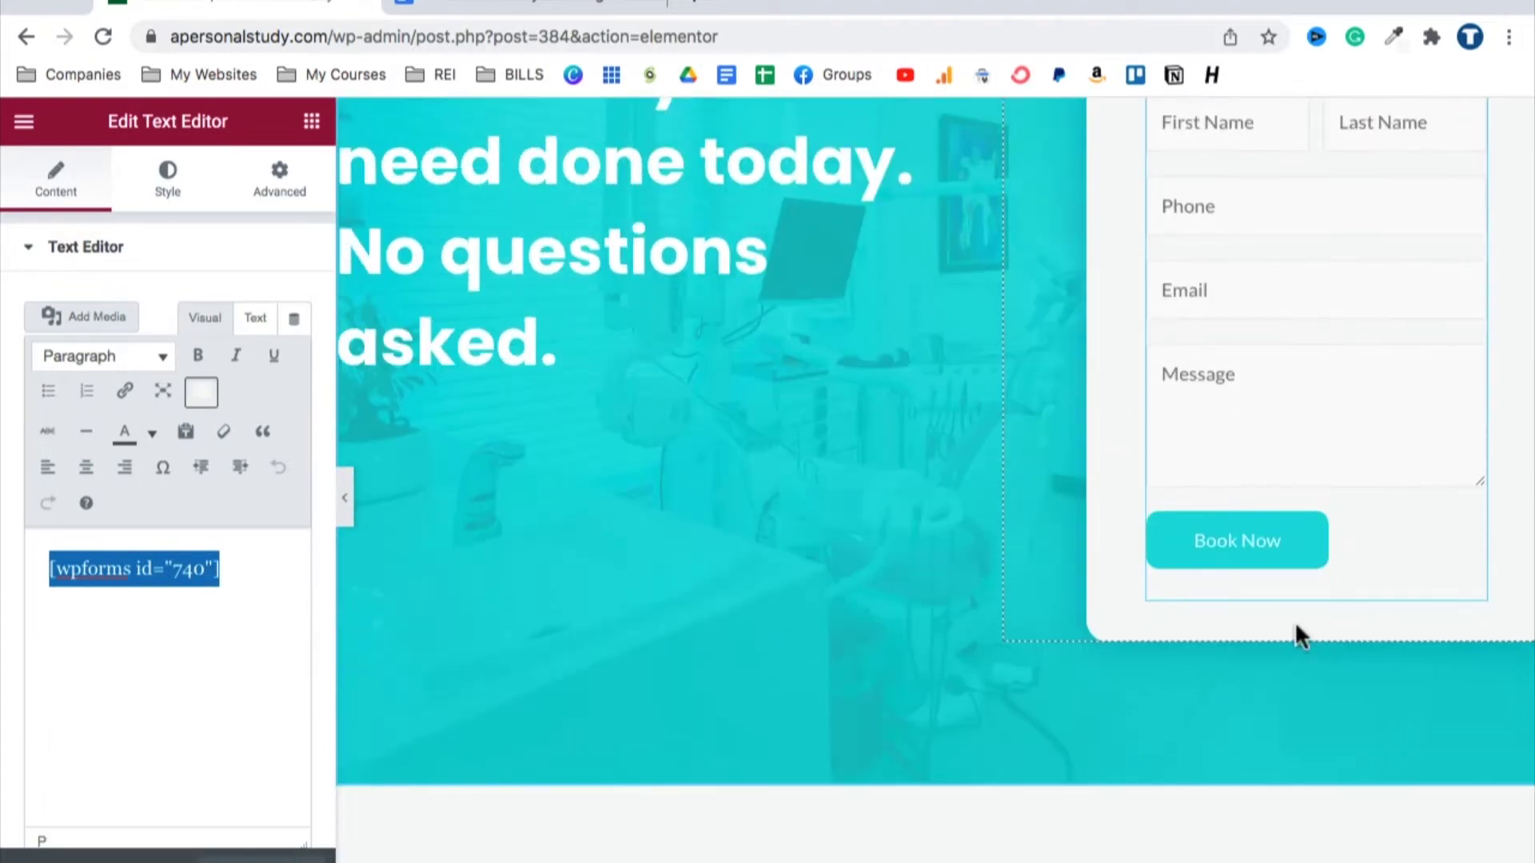
pyautogui.click(25, 122)
pyautogui.click(26, 122)
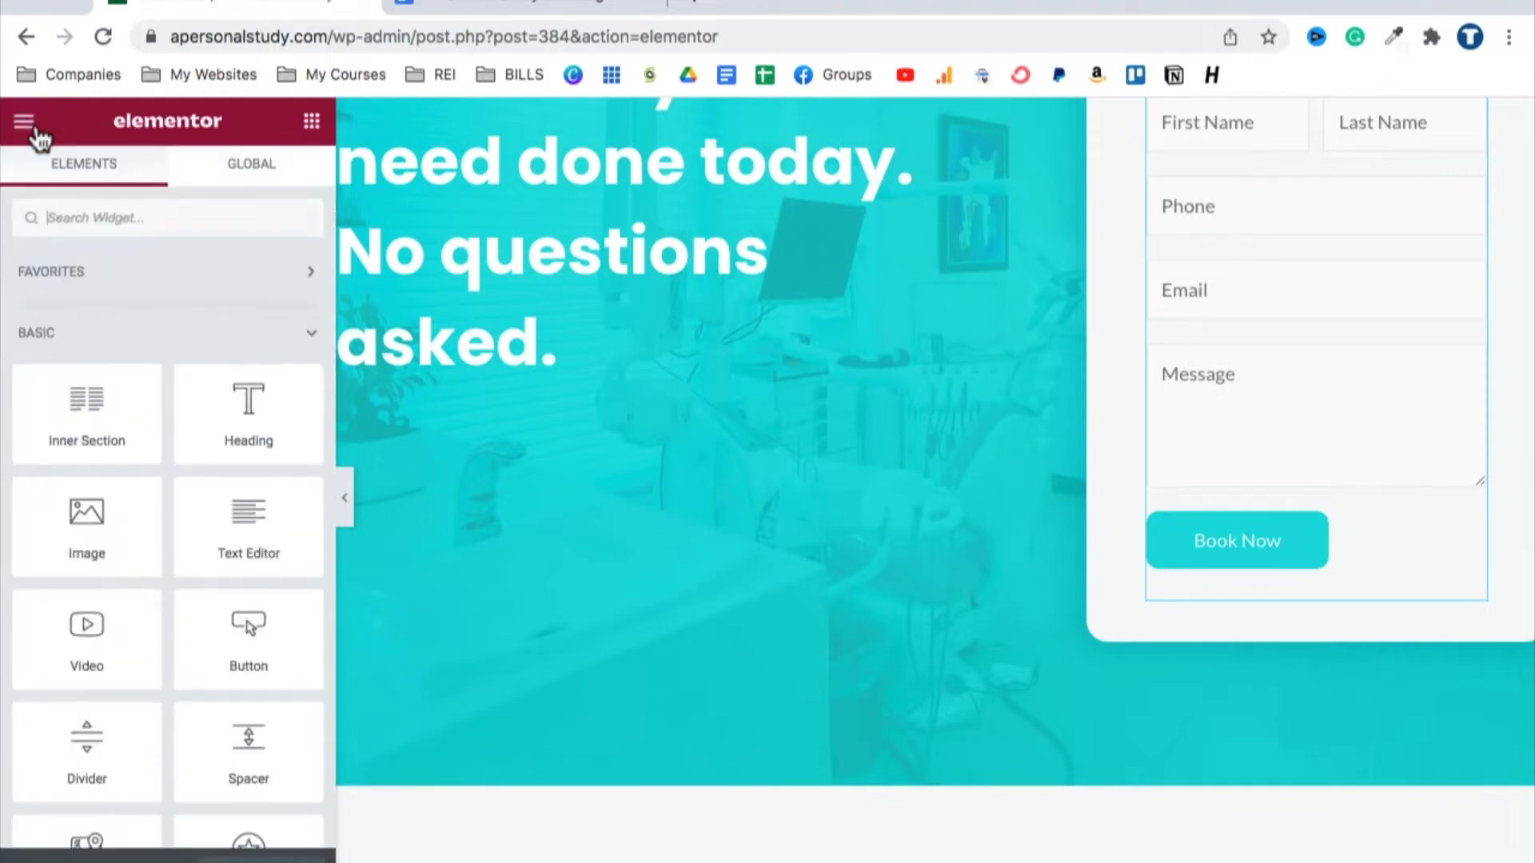
# Search 'wp' and drop the WPForms widget below the Book Now button.
pyautogui.click(84, 217)
pyautogui.write('wp')
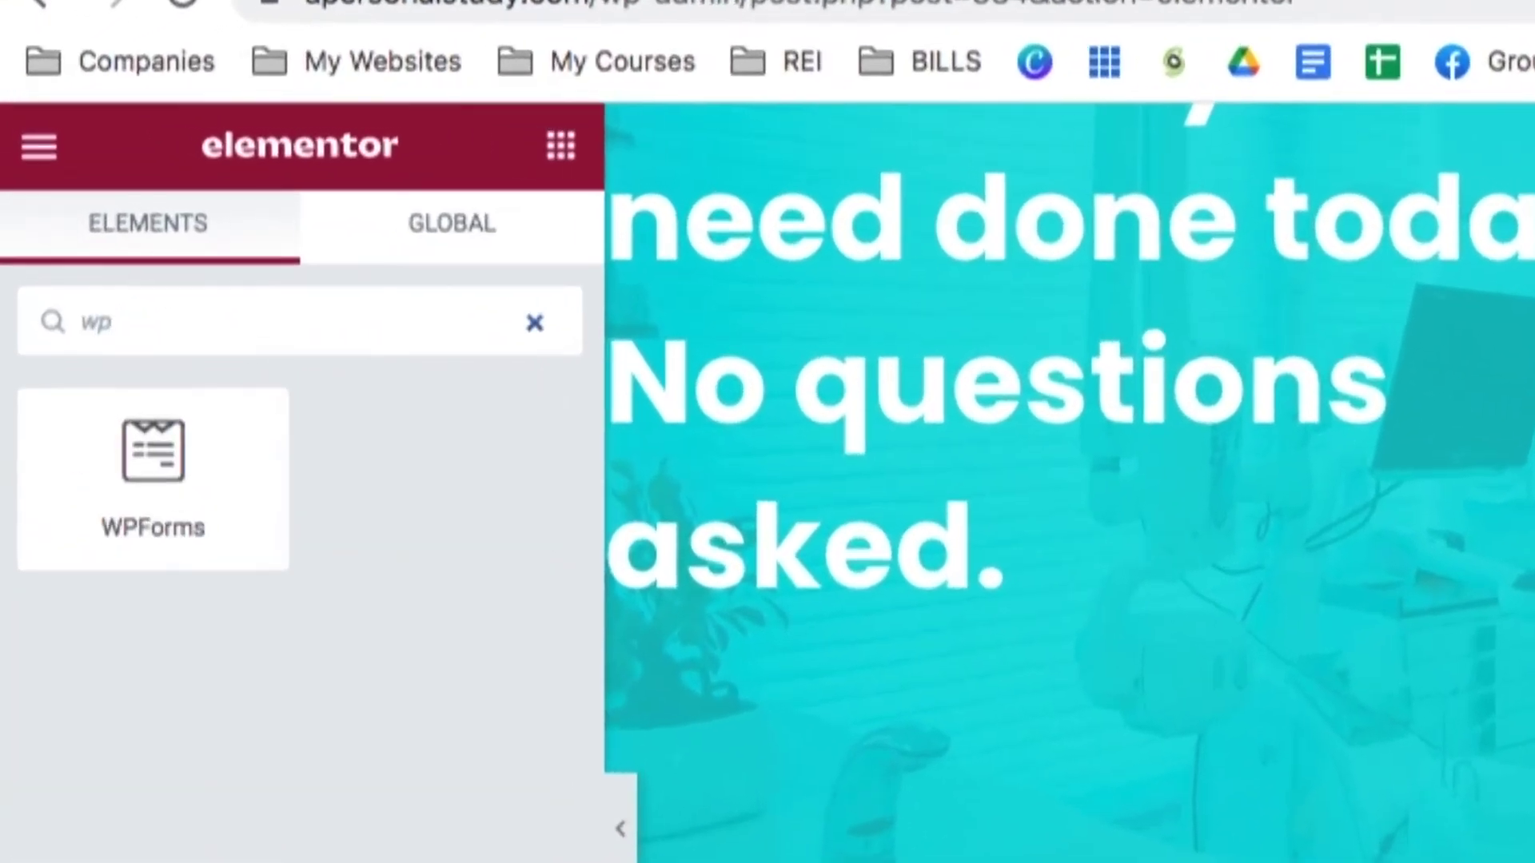
pyautogui.moveTo(152, 439); pyautogui.dragTo(413, 480)
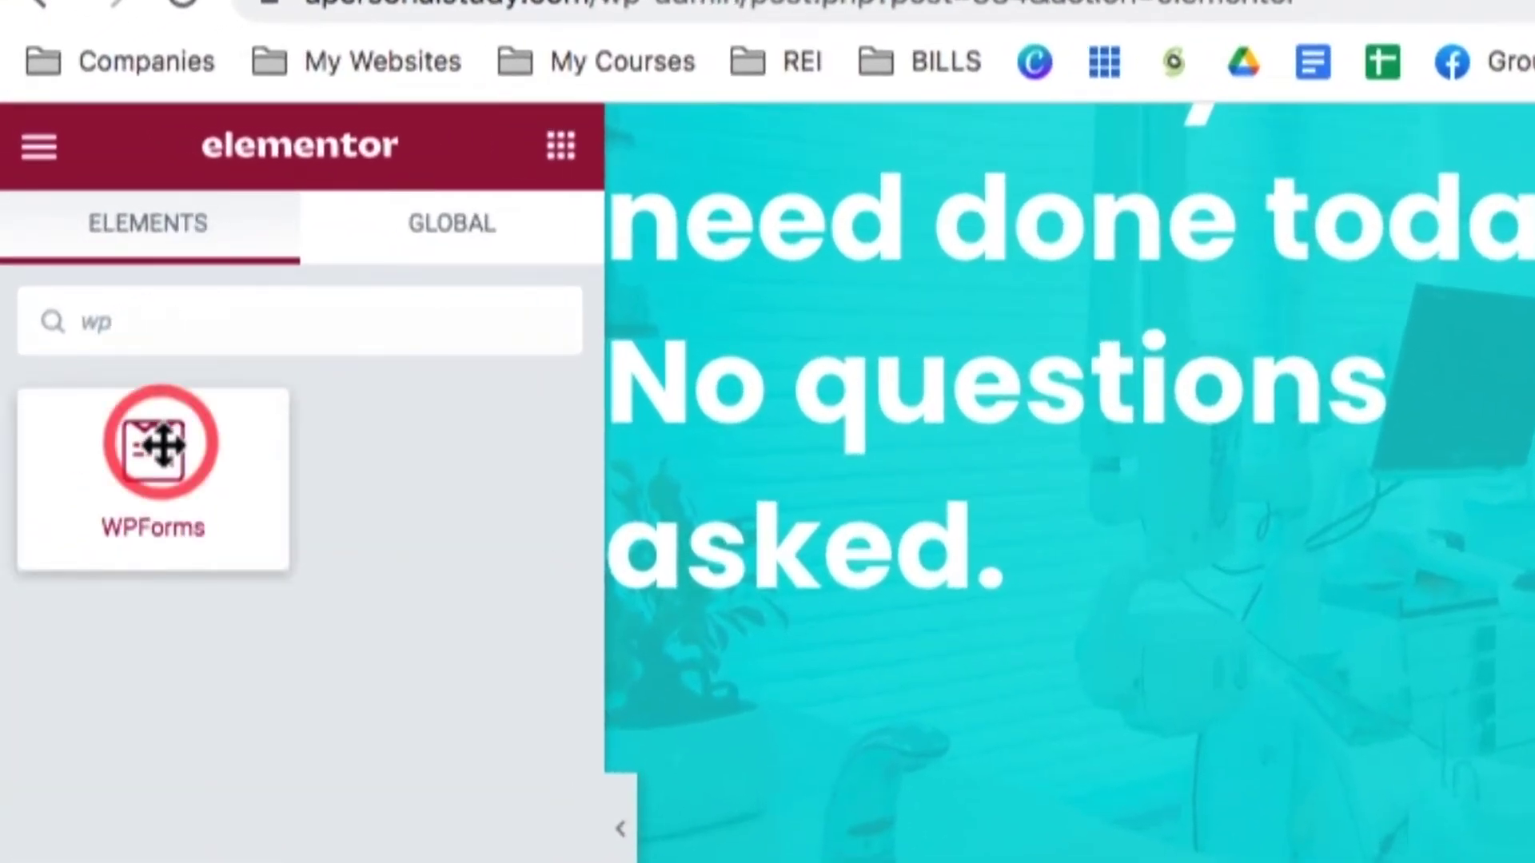
pyautogui.moveTo(256, 298); pyautogui.dragTo(1402, 615)
pyautogui.moveTo(1234, 531); pyautogui.dragTo(1247, 560)
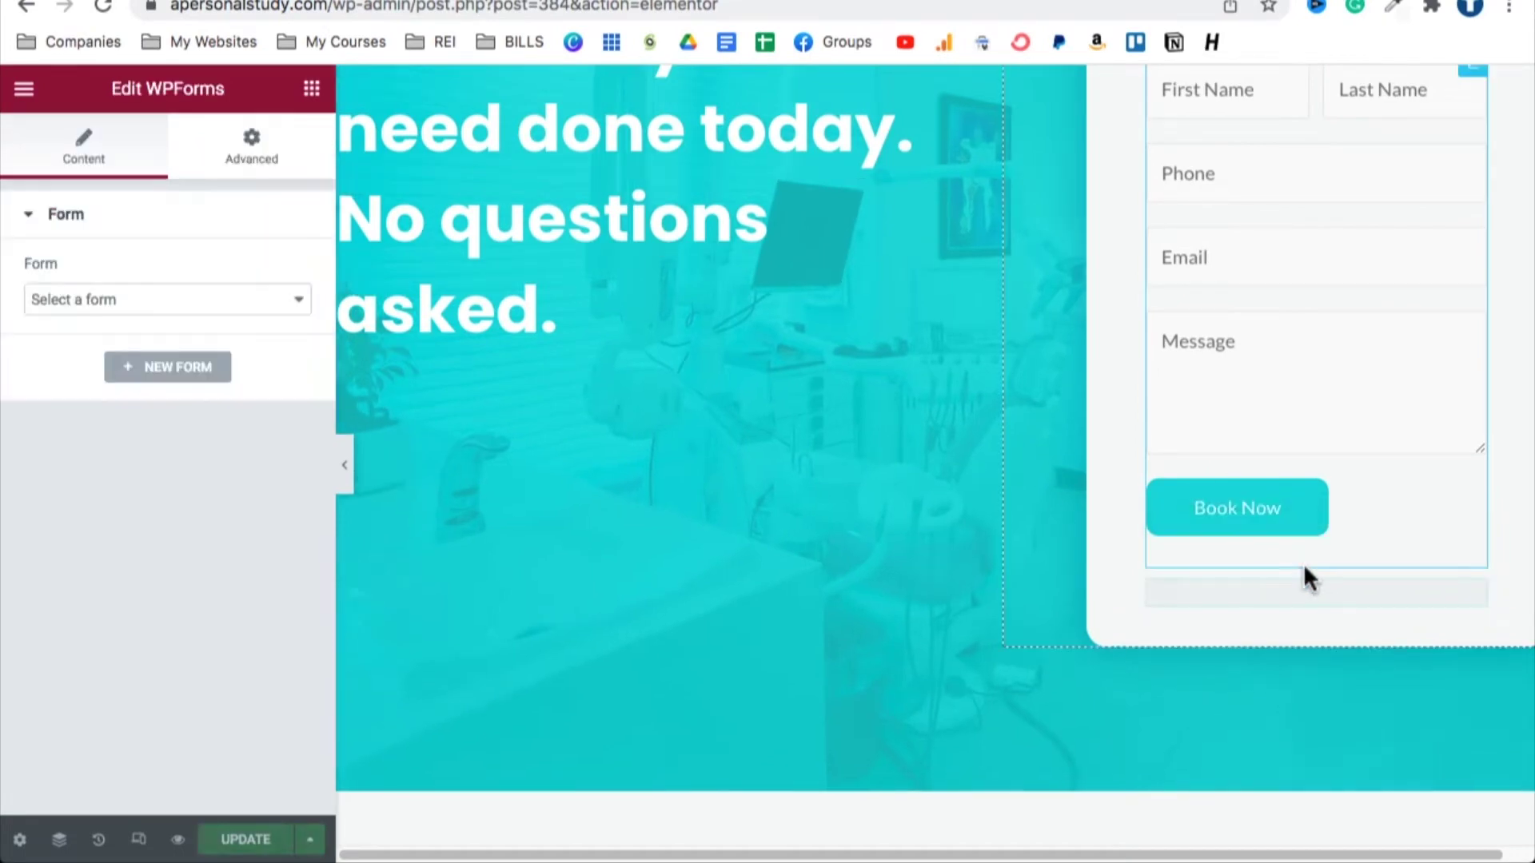
# Set the WPForms widget's form to Contact Form and select the shortcode Text Editor block.
pyautogui.click(97, 302)
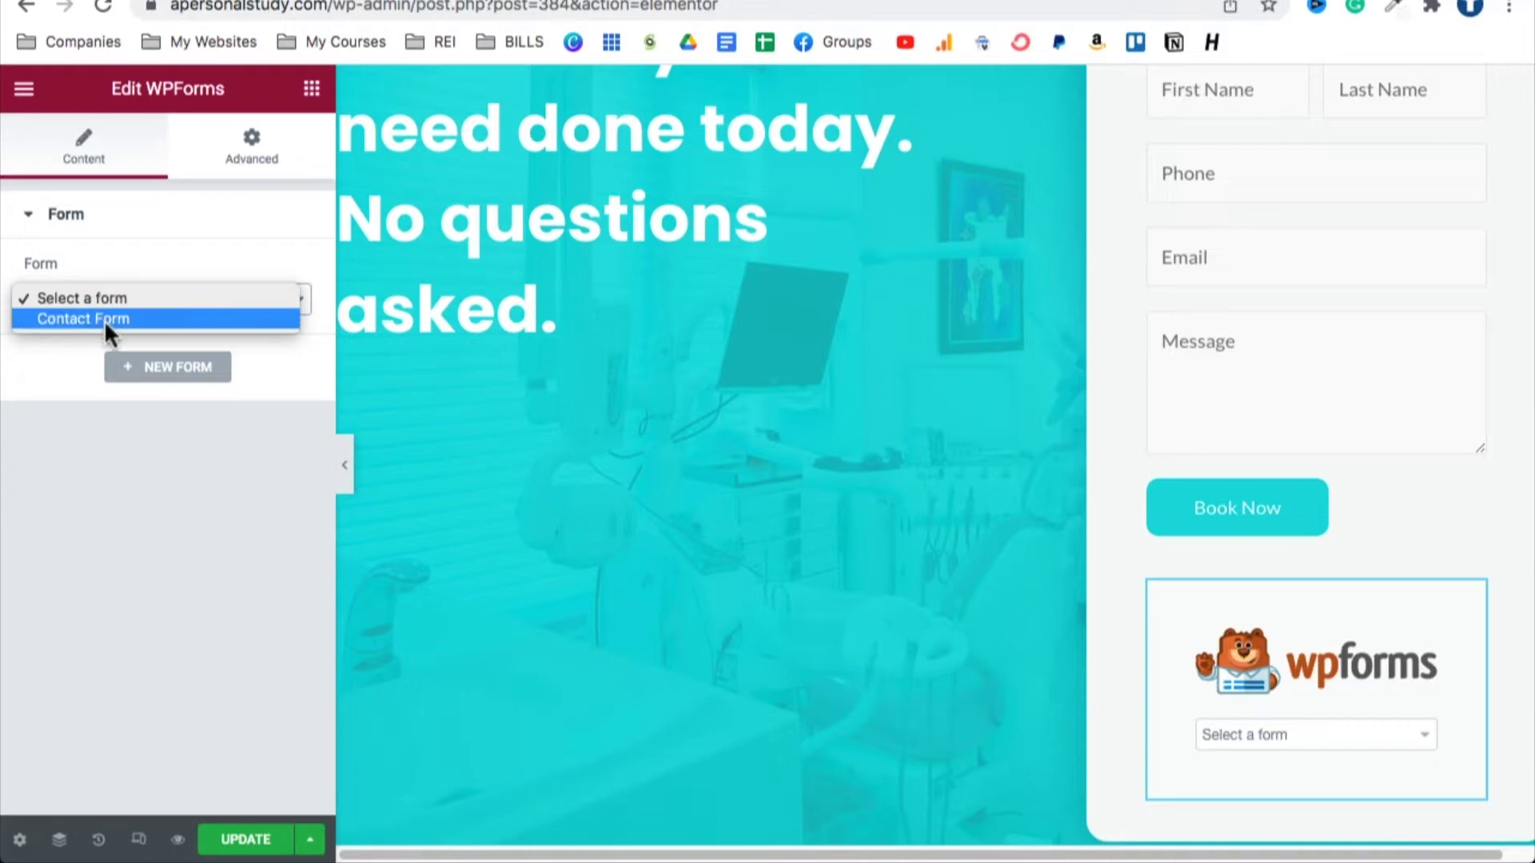
pyautogui.click(108, 320)
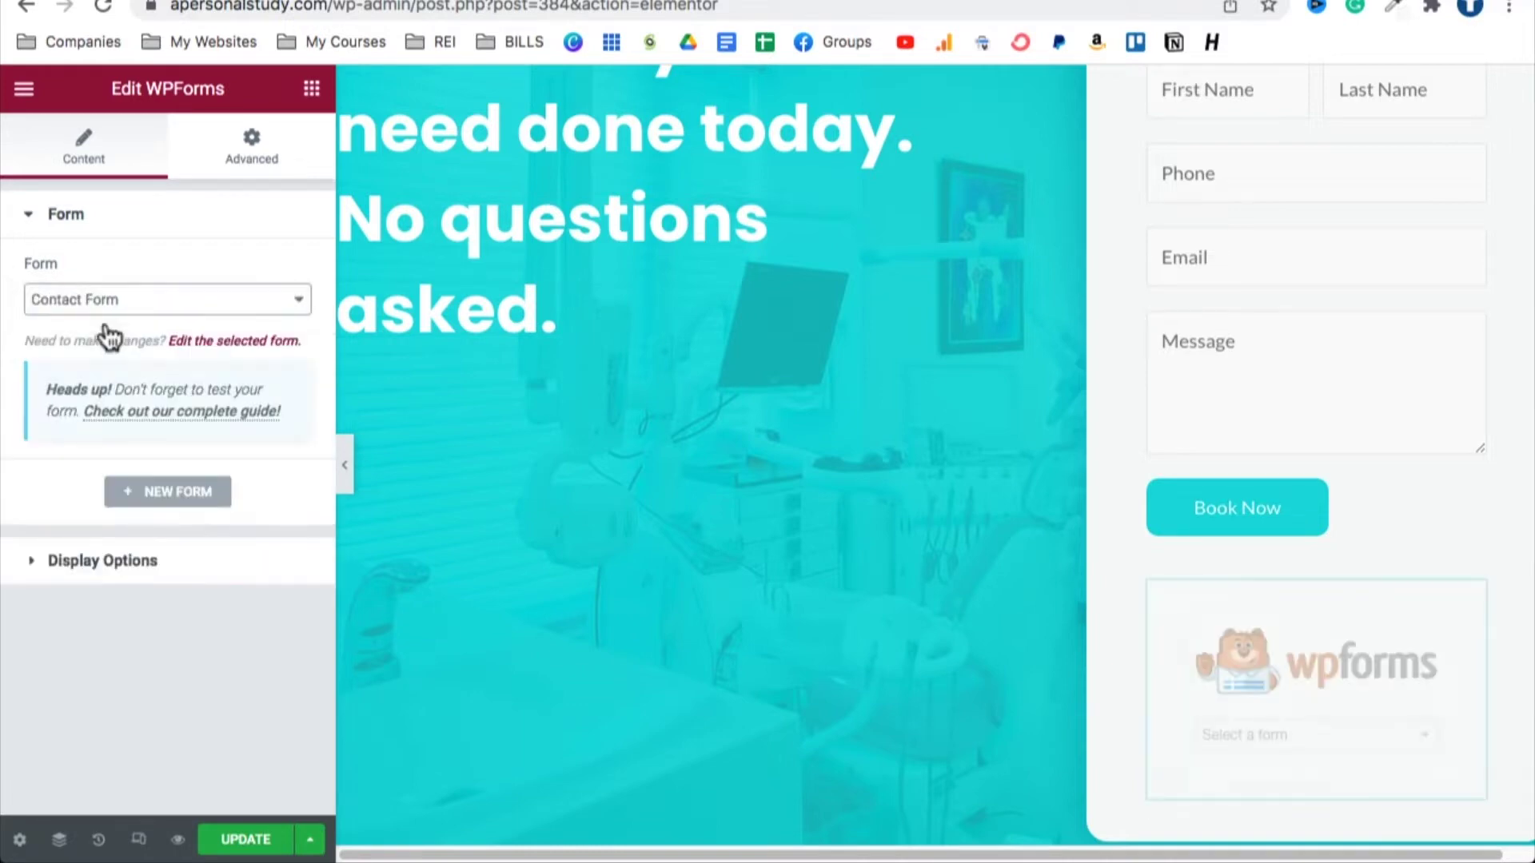
pyautogui.scroll(-3, 1316, 569)
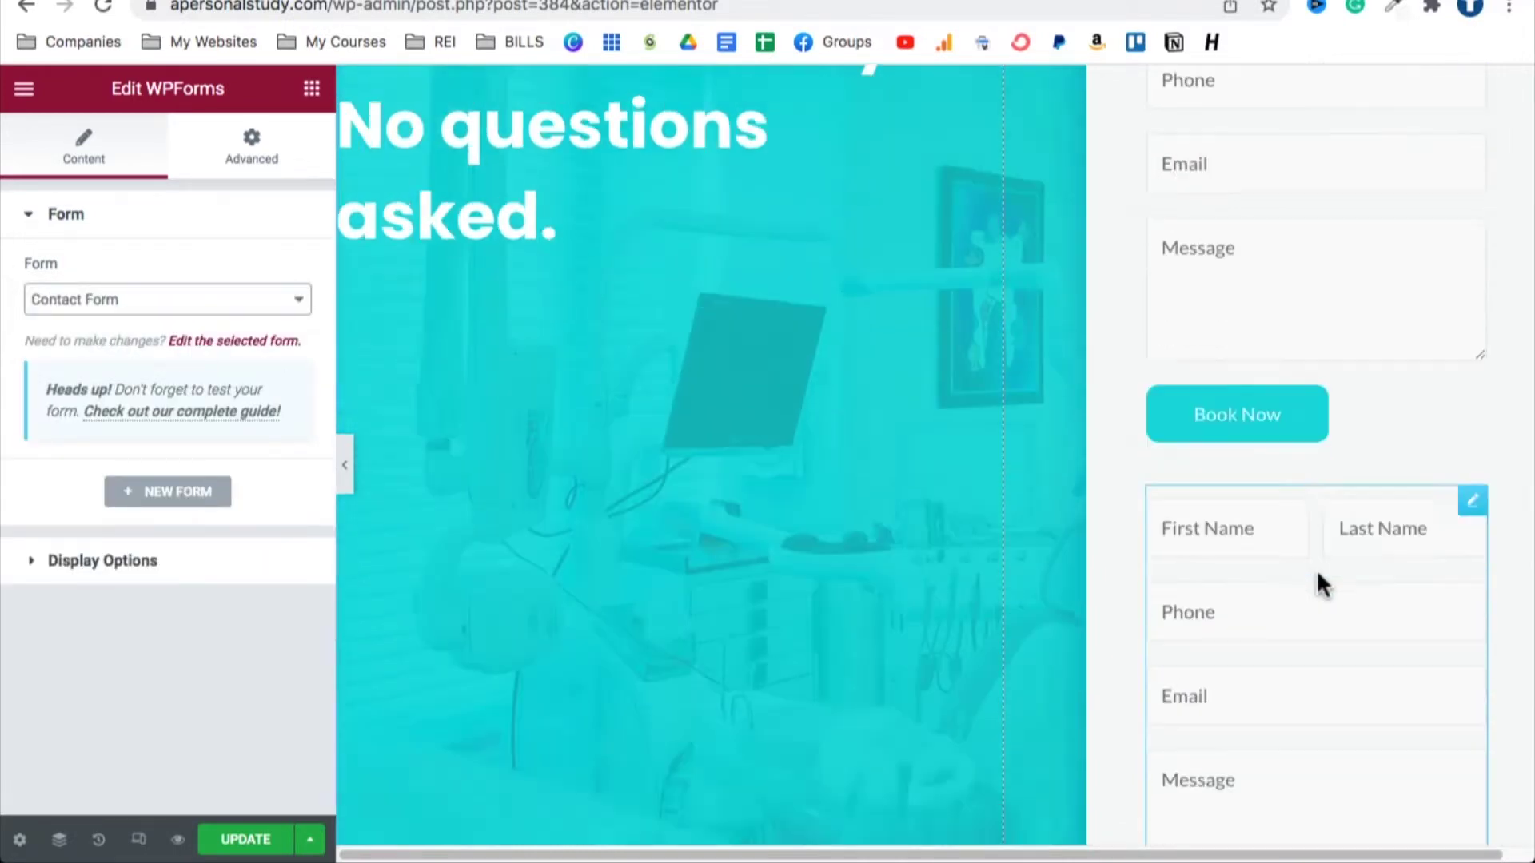
pyautogui.scroll(3, 1319, 445)
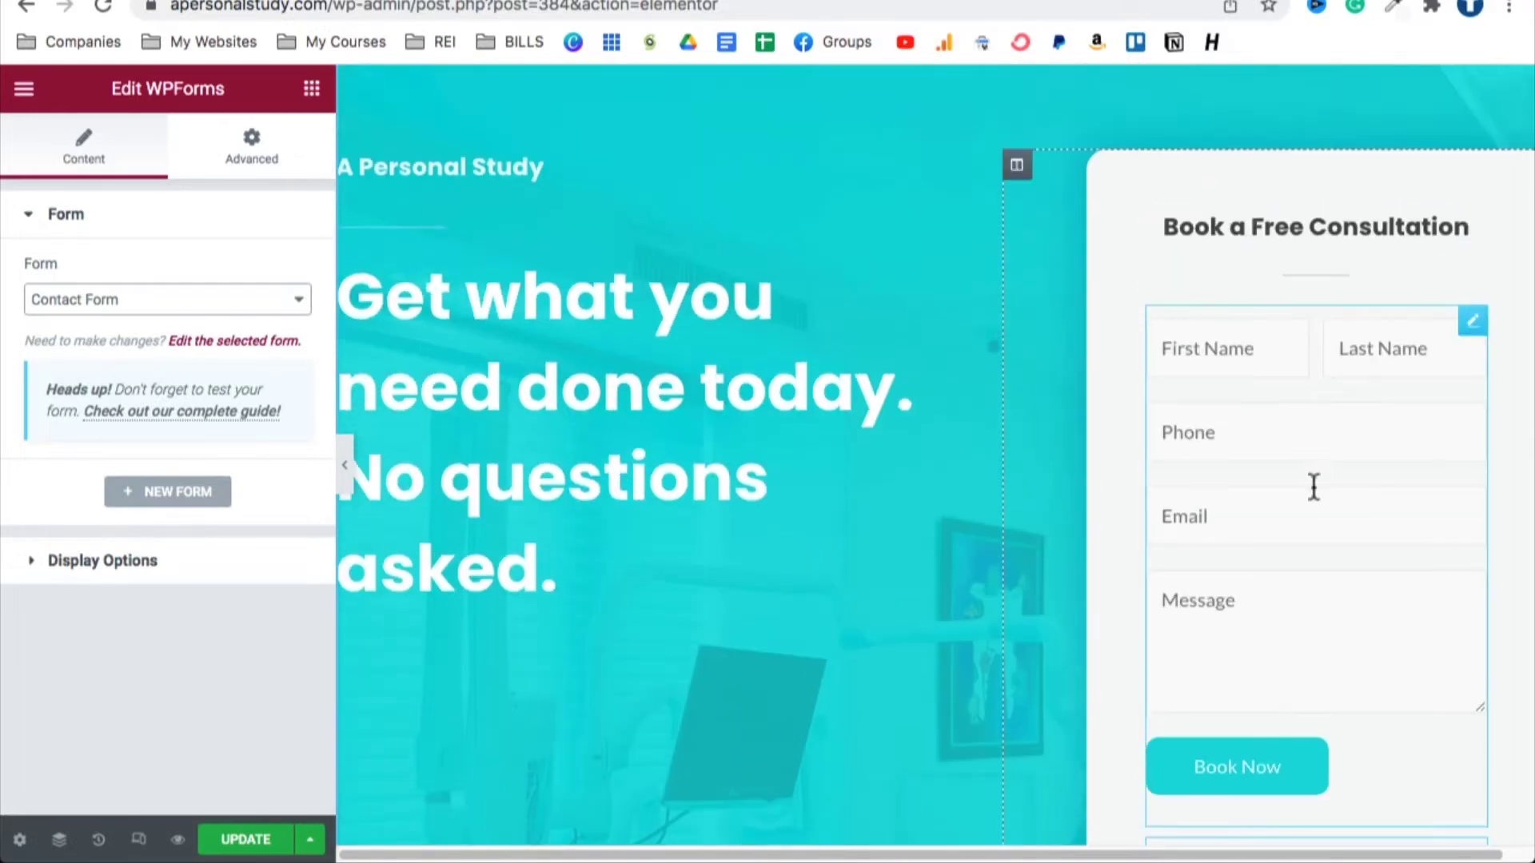
pyautogui.scroll(-4, 1312, 486)
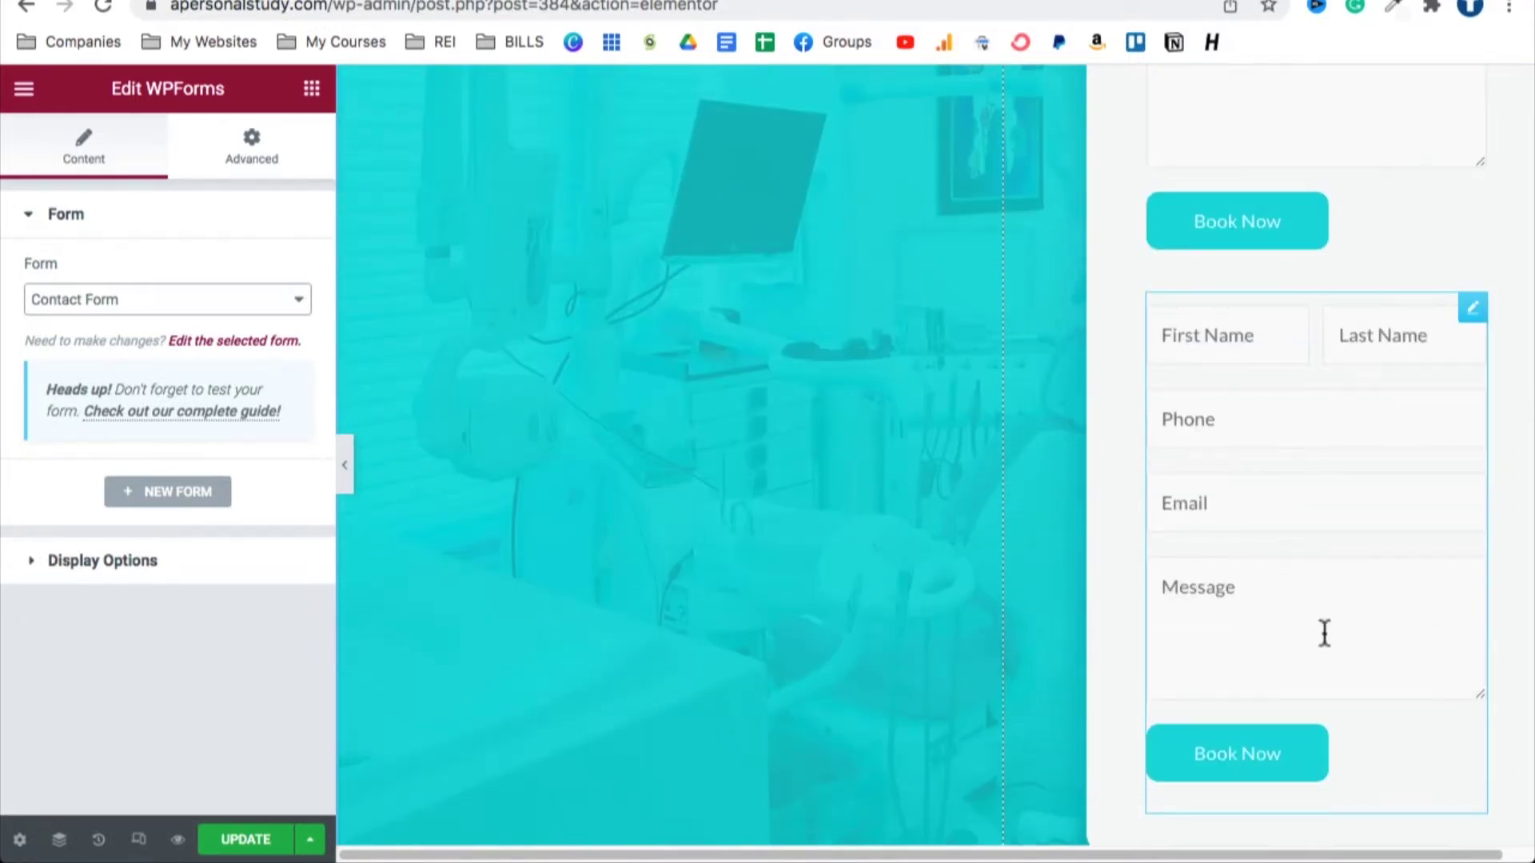
pyautogui.scroll(3, 1330, 623)
pyautogui.click(1262, 528)
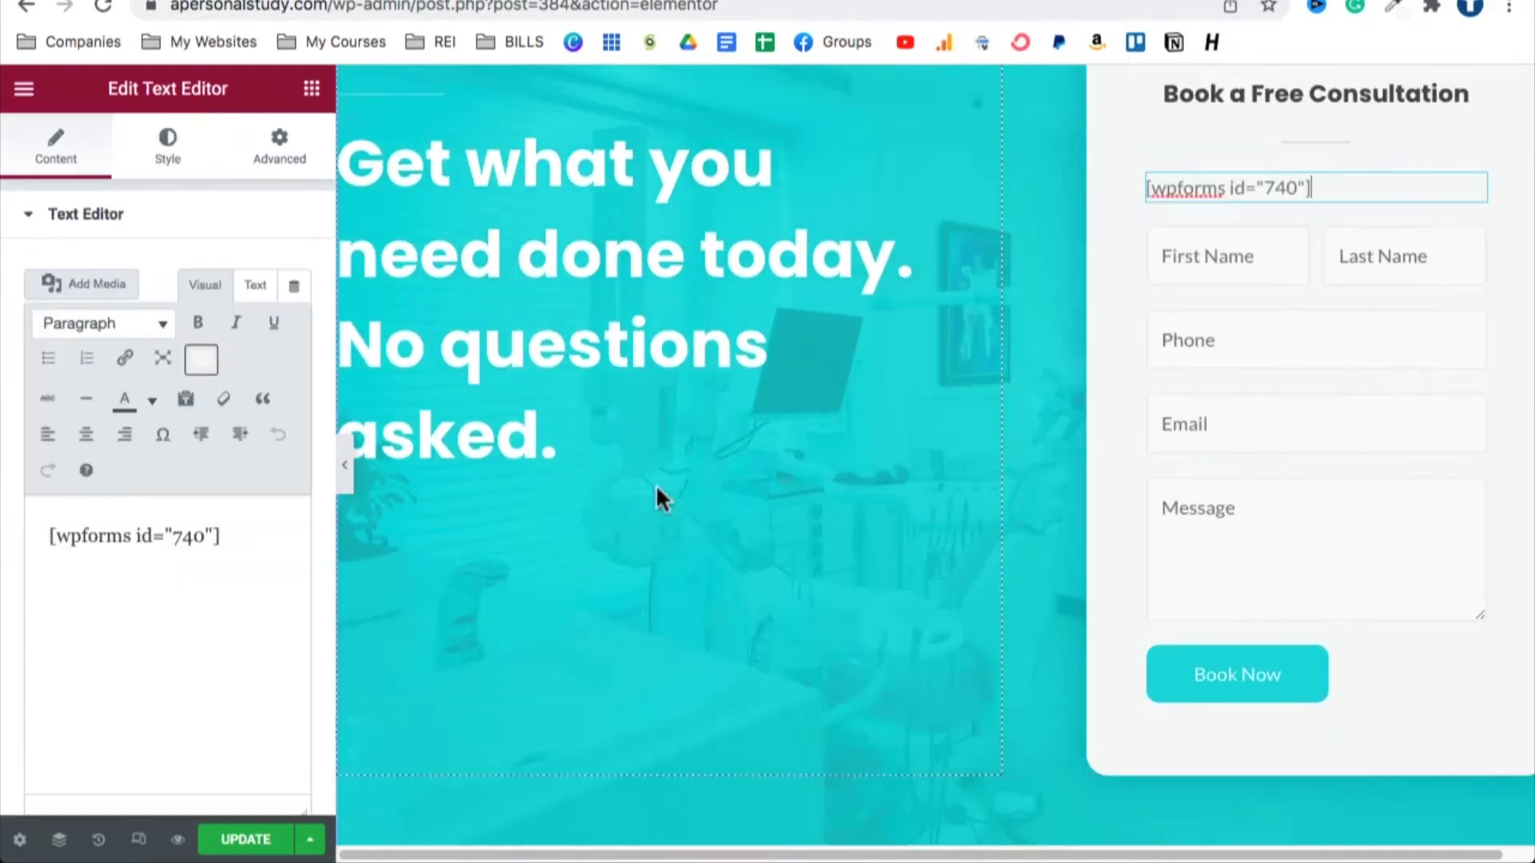
# Delete the shortcode text block, confirm Contact Form in the WPForms widget, and update the page.
pyautogui.rightClick(1470, 188)
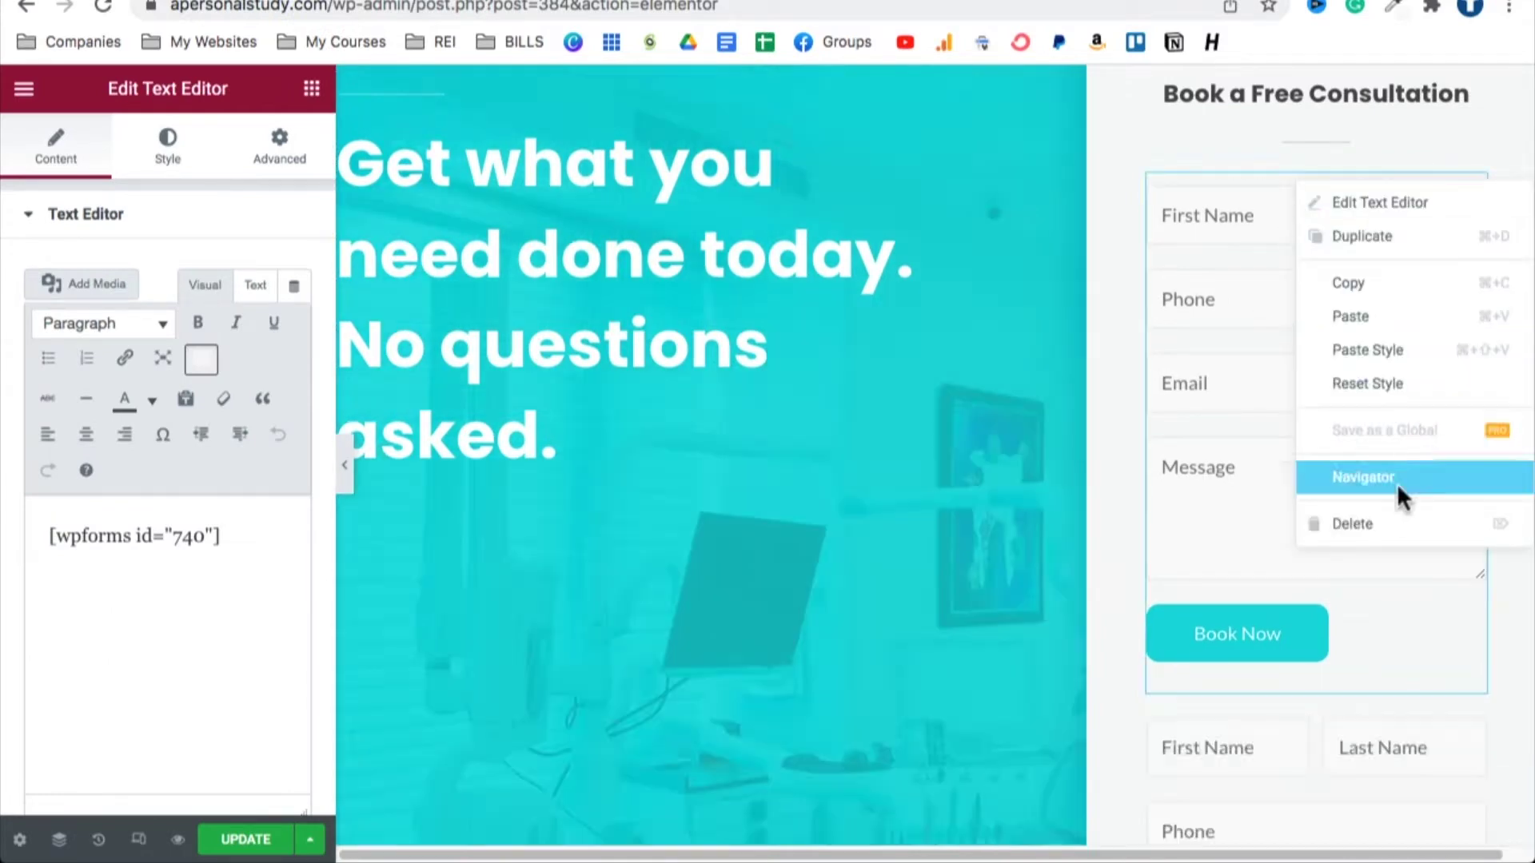
pyautogui.click(1383, 526)
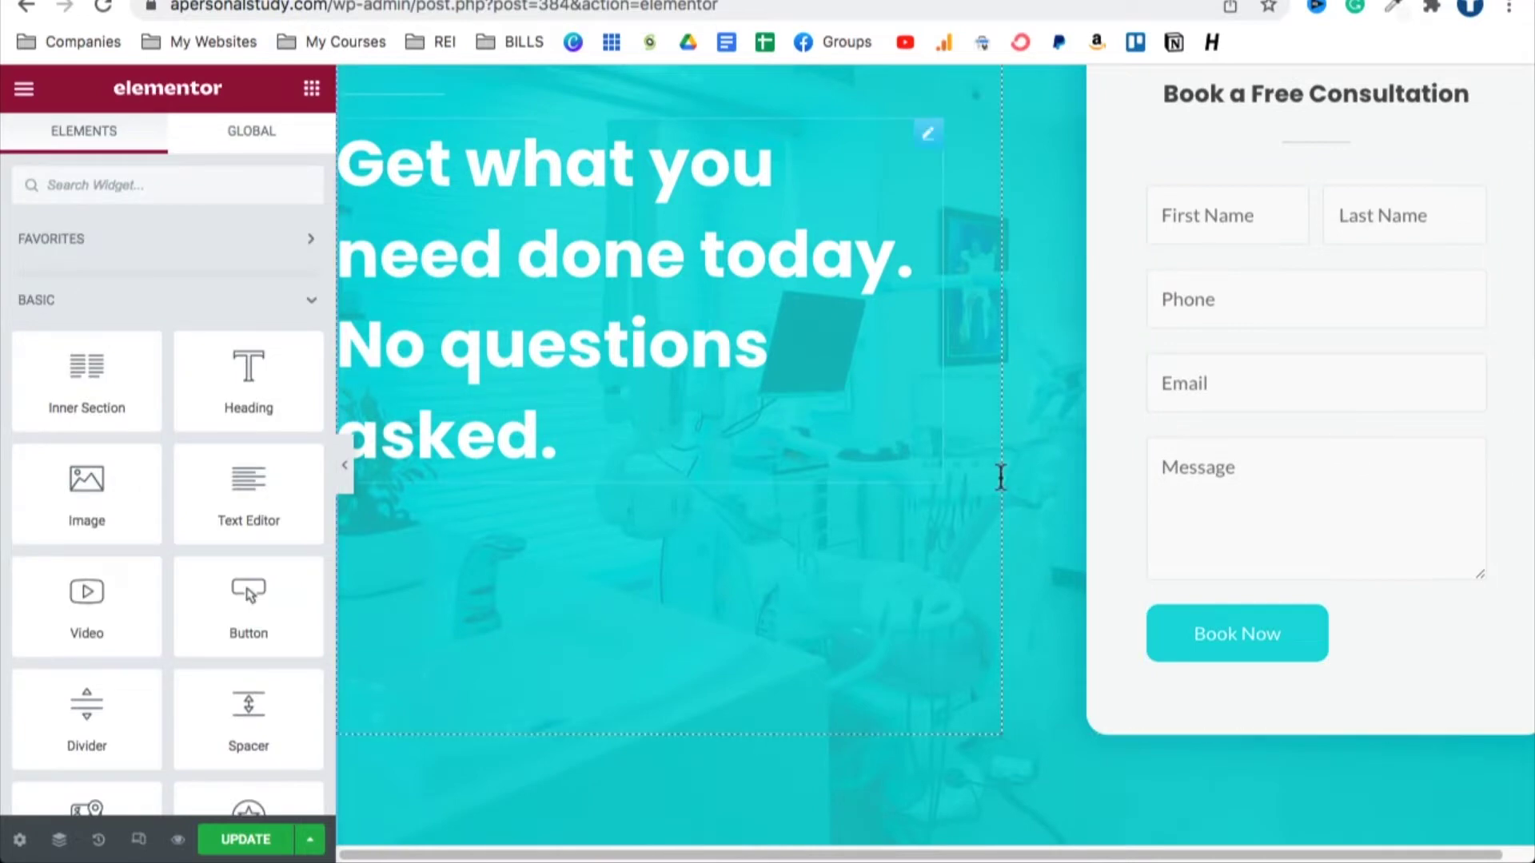
pyautogui.click(1309, 493)
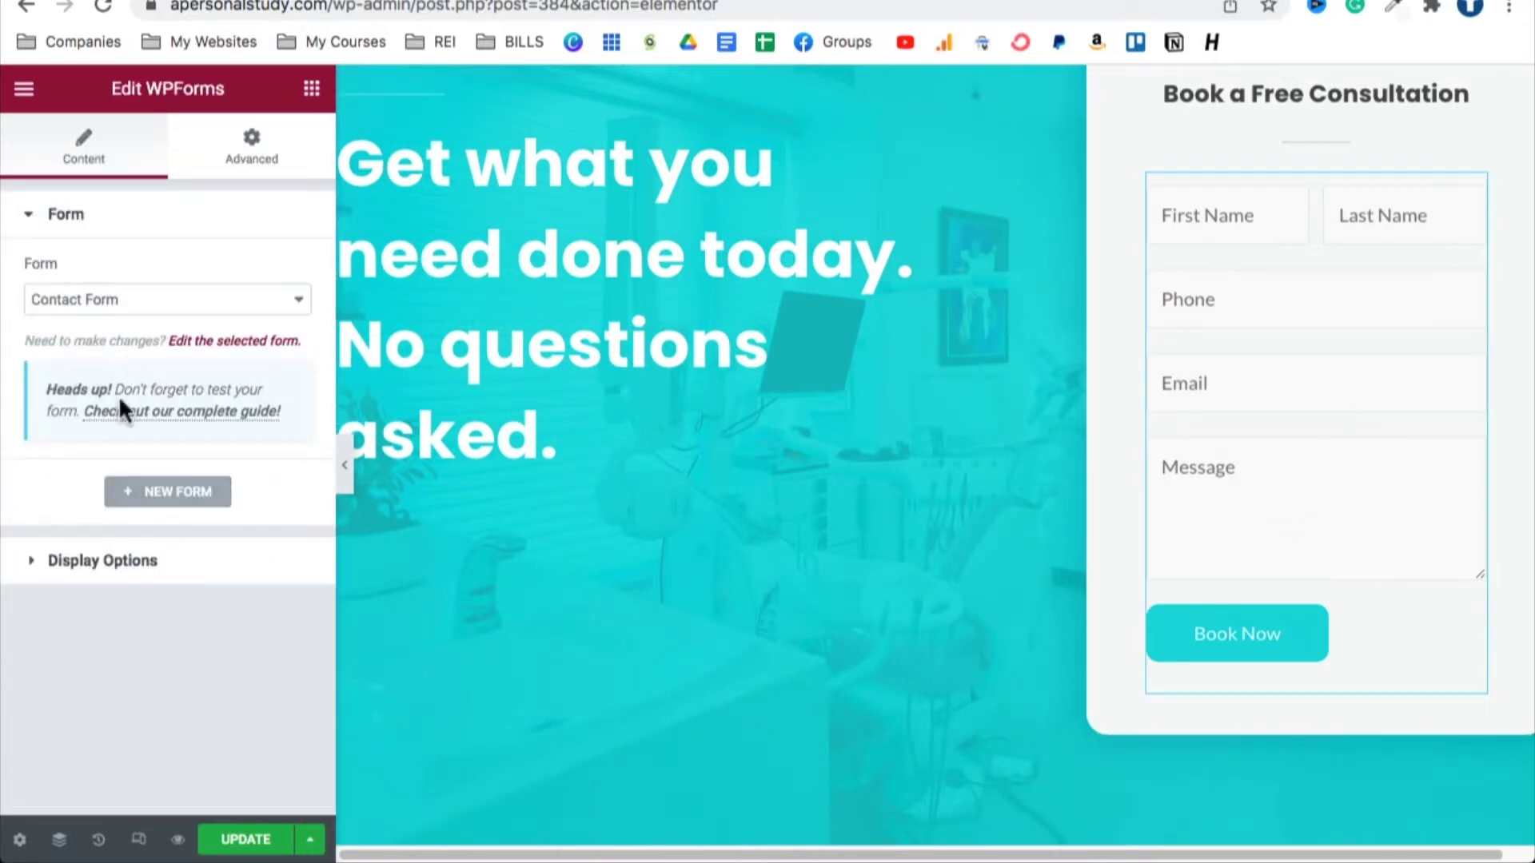
pyautogui.click(156, 569)
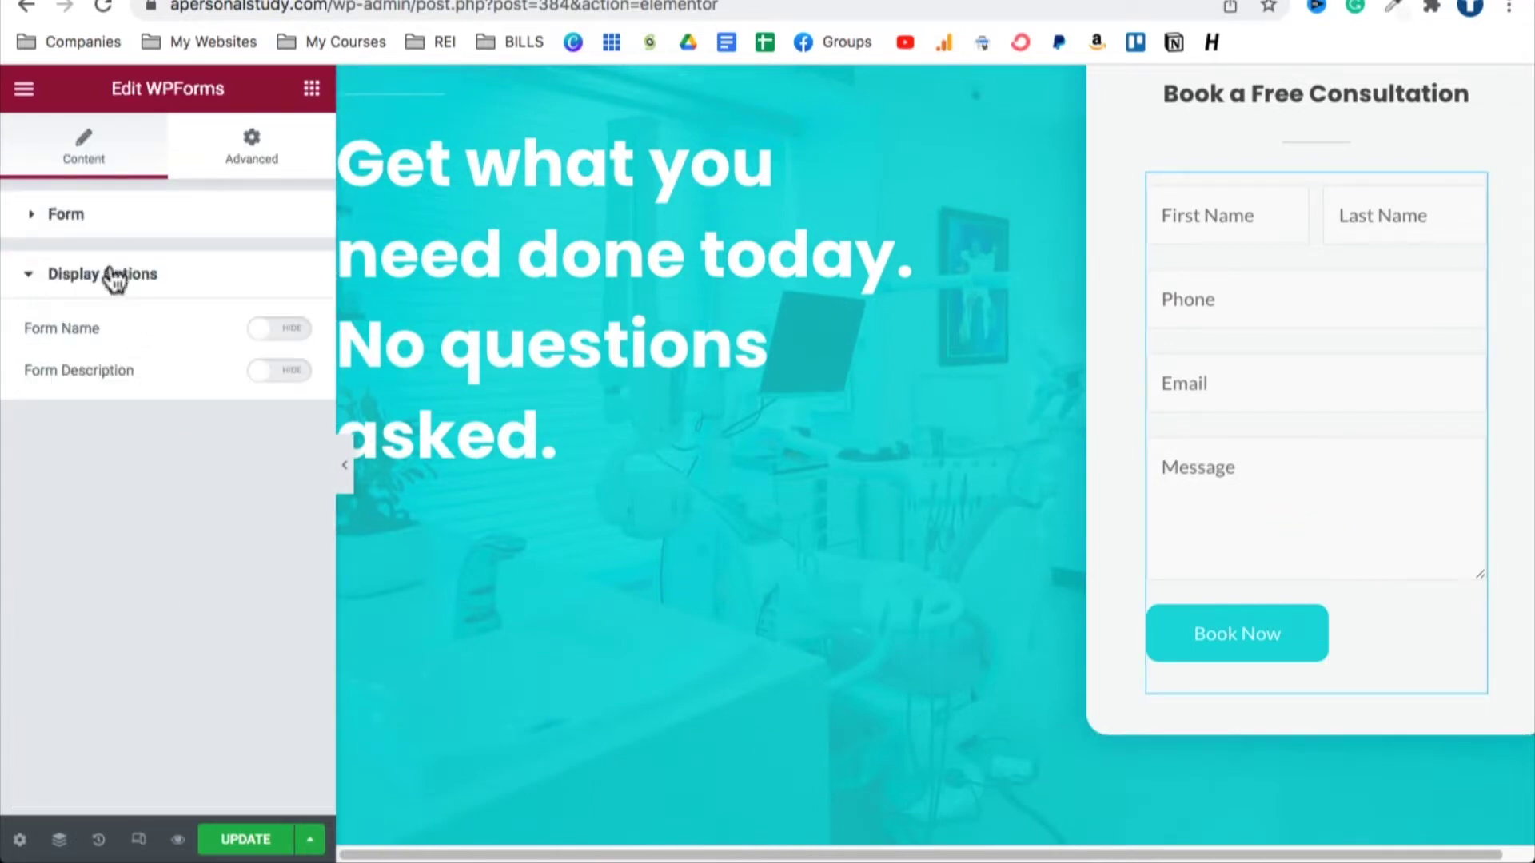
pyautogui.click(101, 232)
pyautogui.click(112, 316)
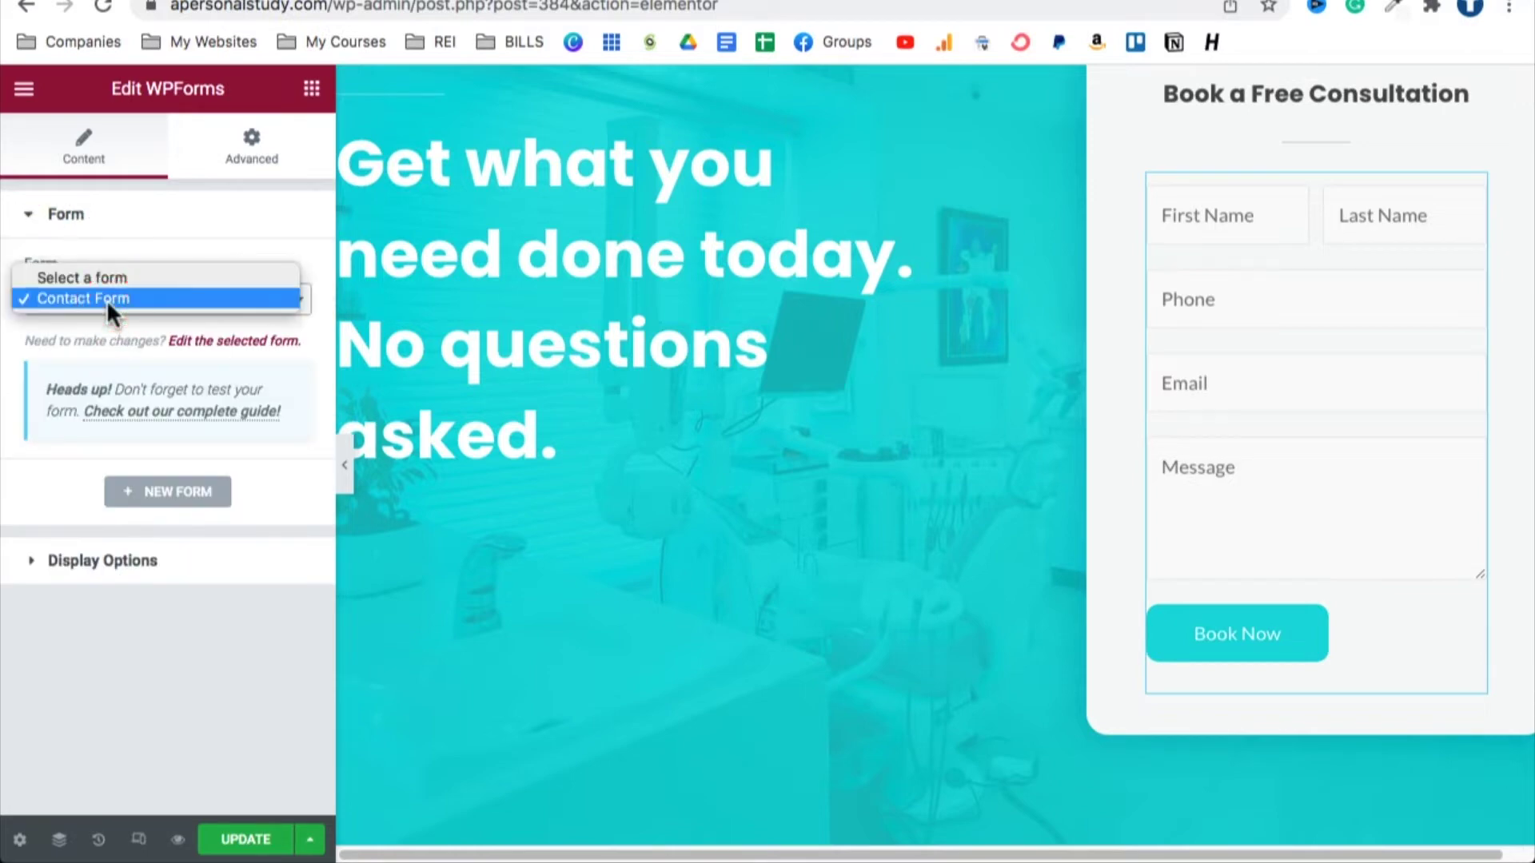
pyautogui.click(117, 254)
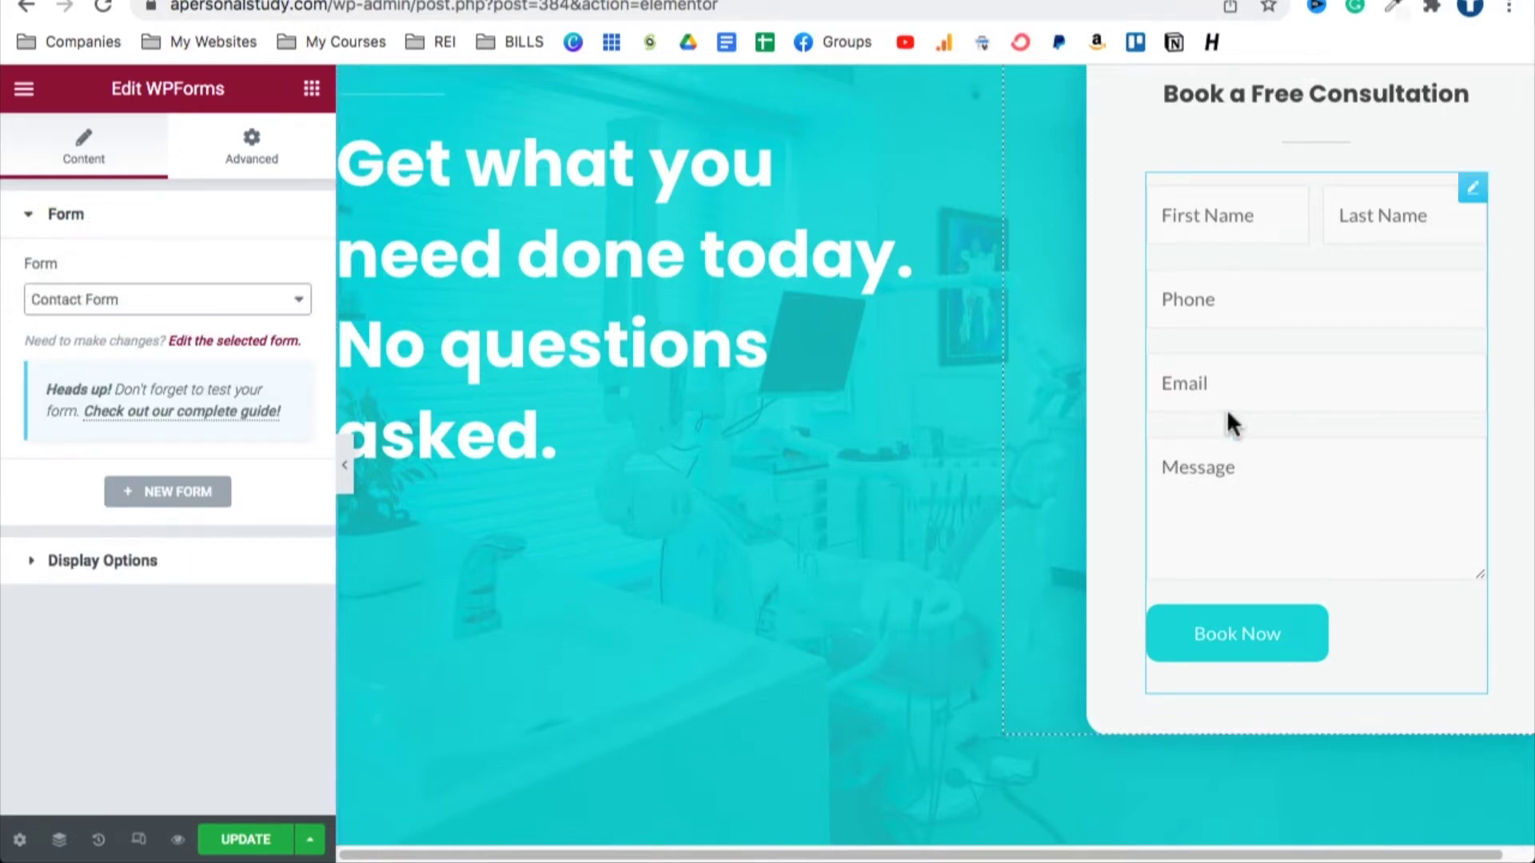
pyautogui.scroll(3, 1279, 447)
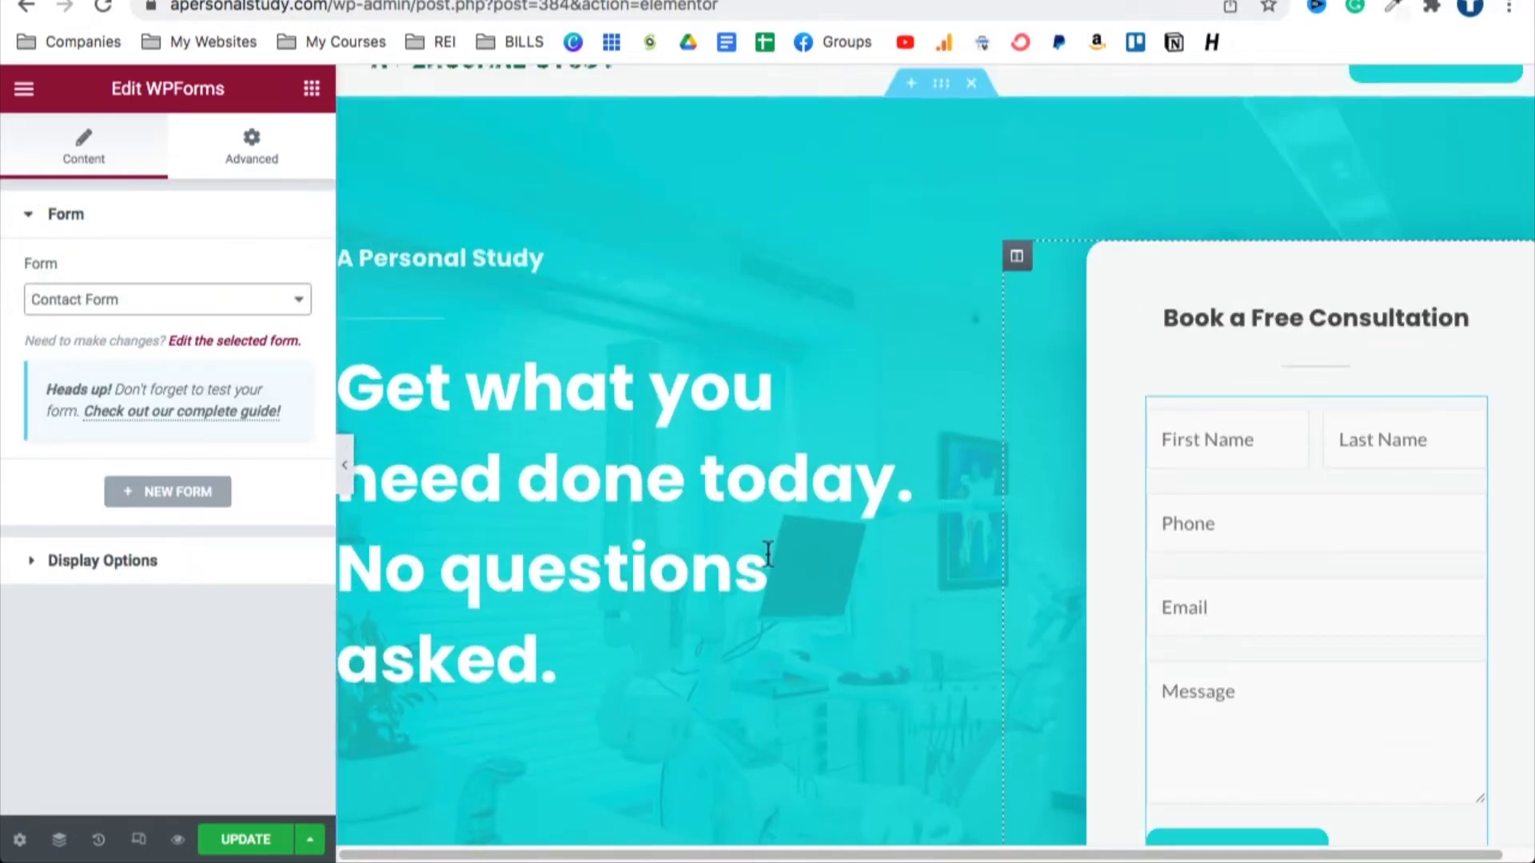
pyautogui.click(244, 840)
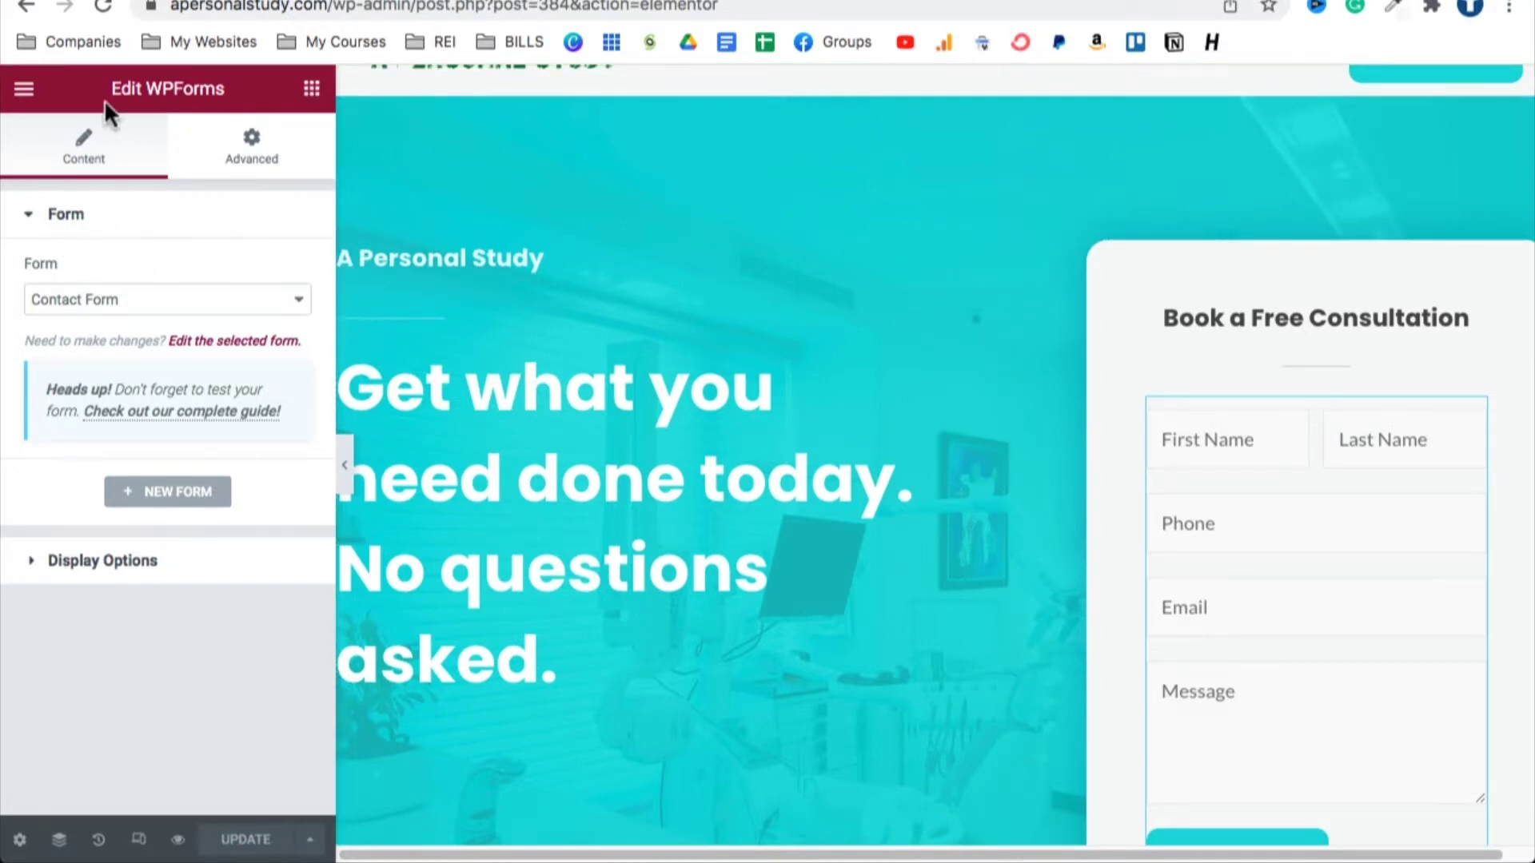
# Exit Elementor to the WordPress dashboard and go to Plugins > Installed Plugins.
pyautogui.click(25, 89)
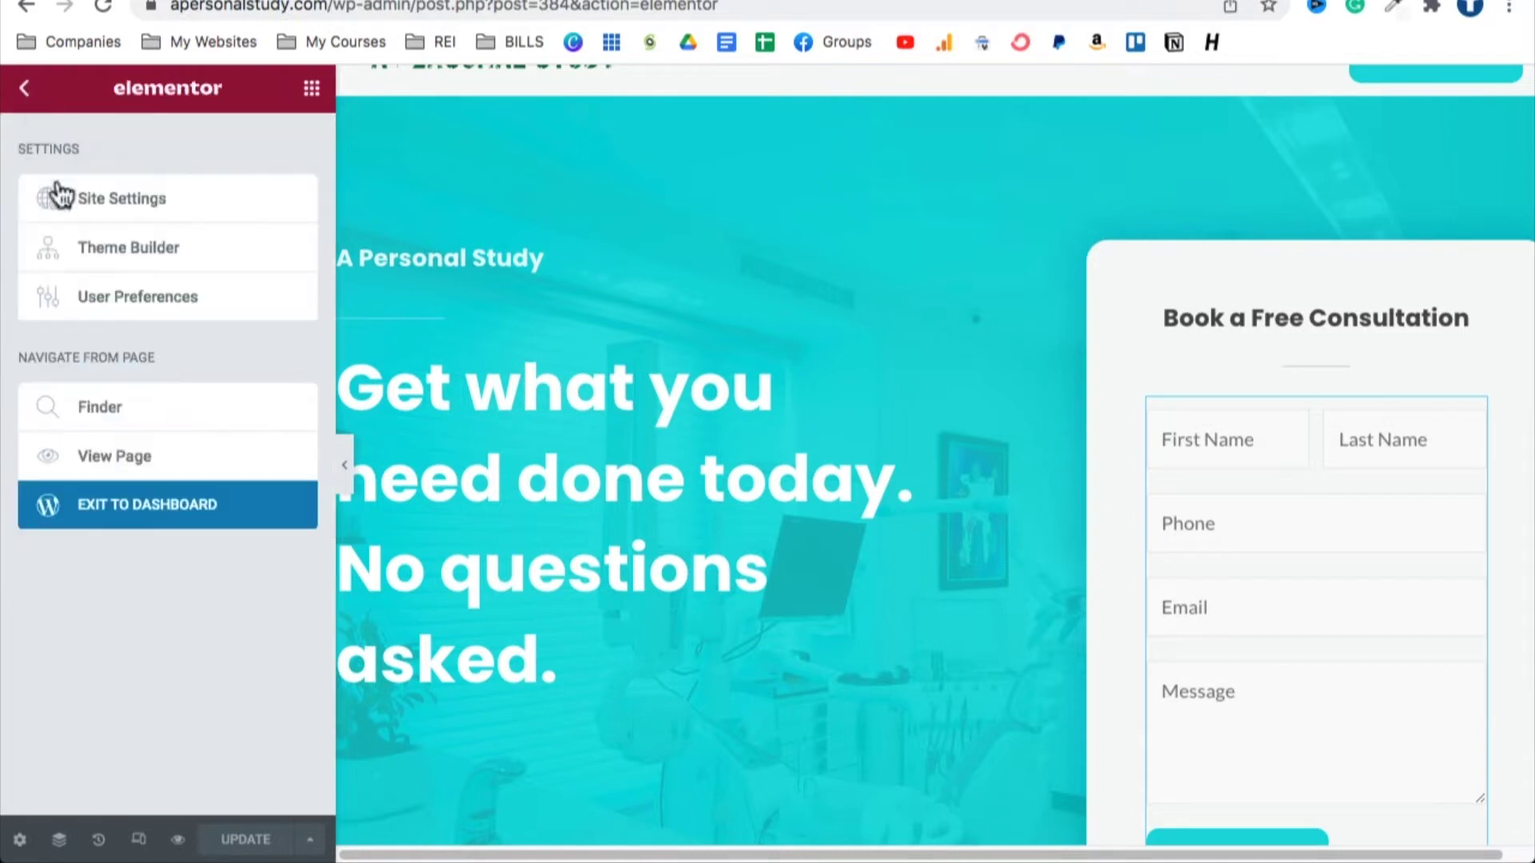
pyautogui.click(99, 514)
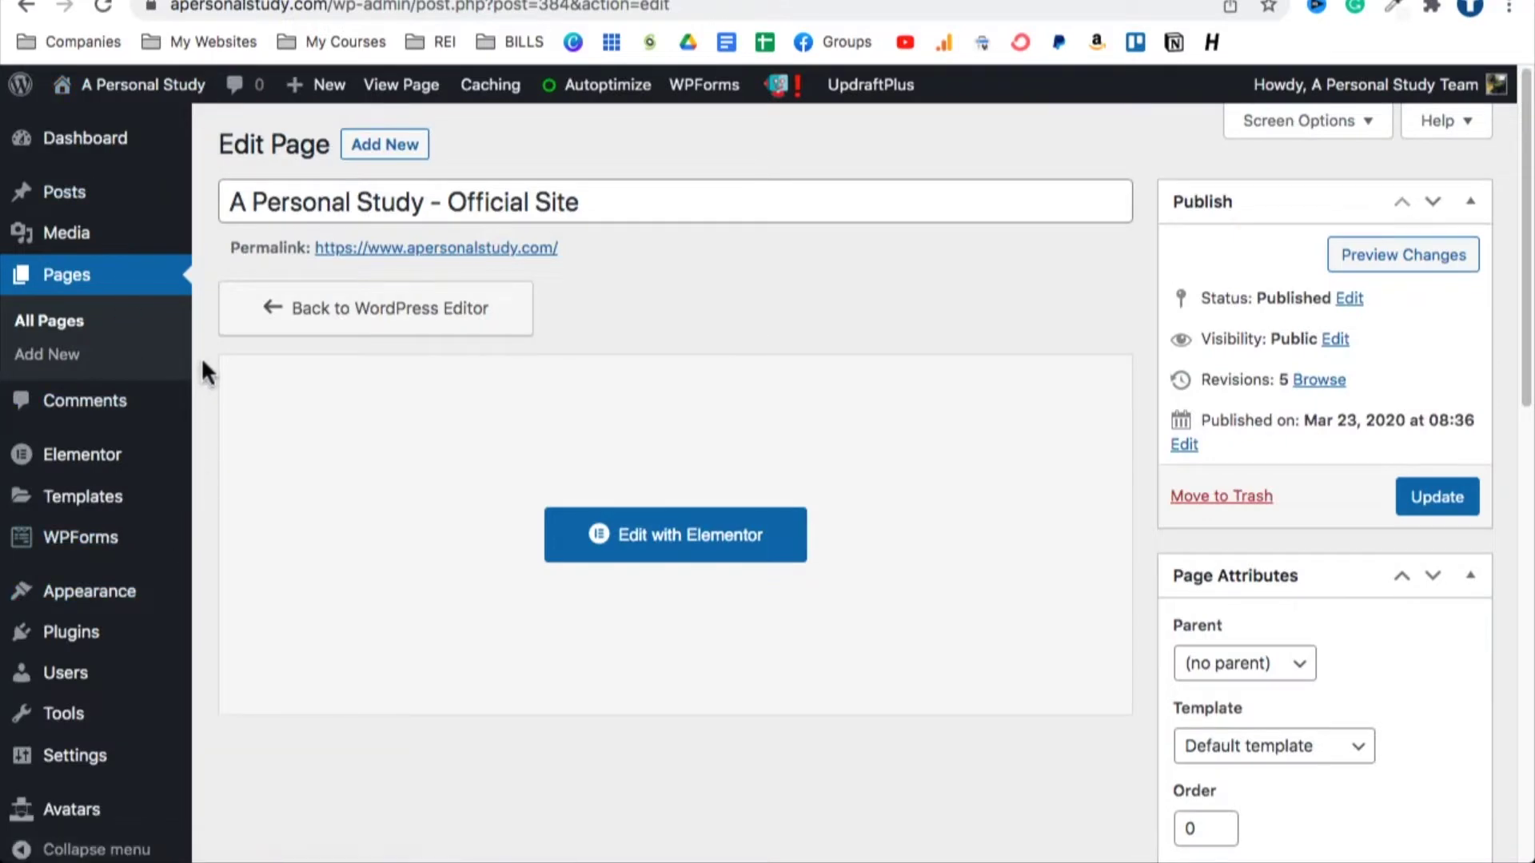
pyautogui.scroll(-1, 249, 512)
pyautogui.moveTo(53, 523)
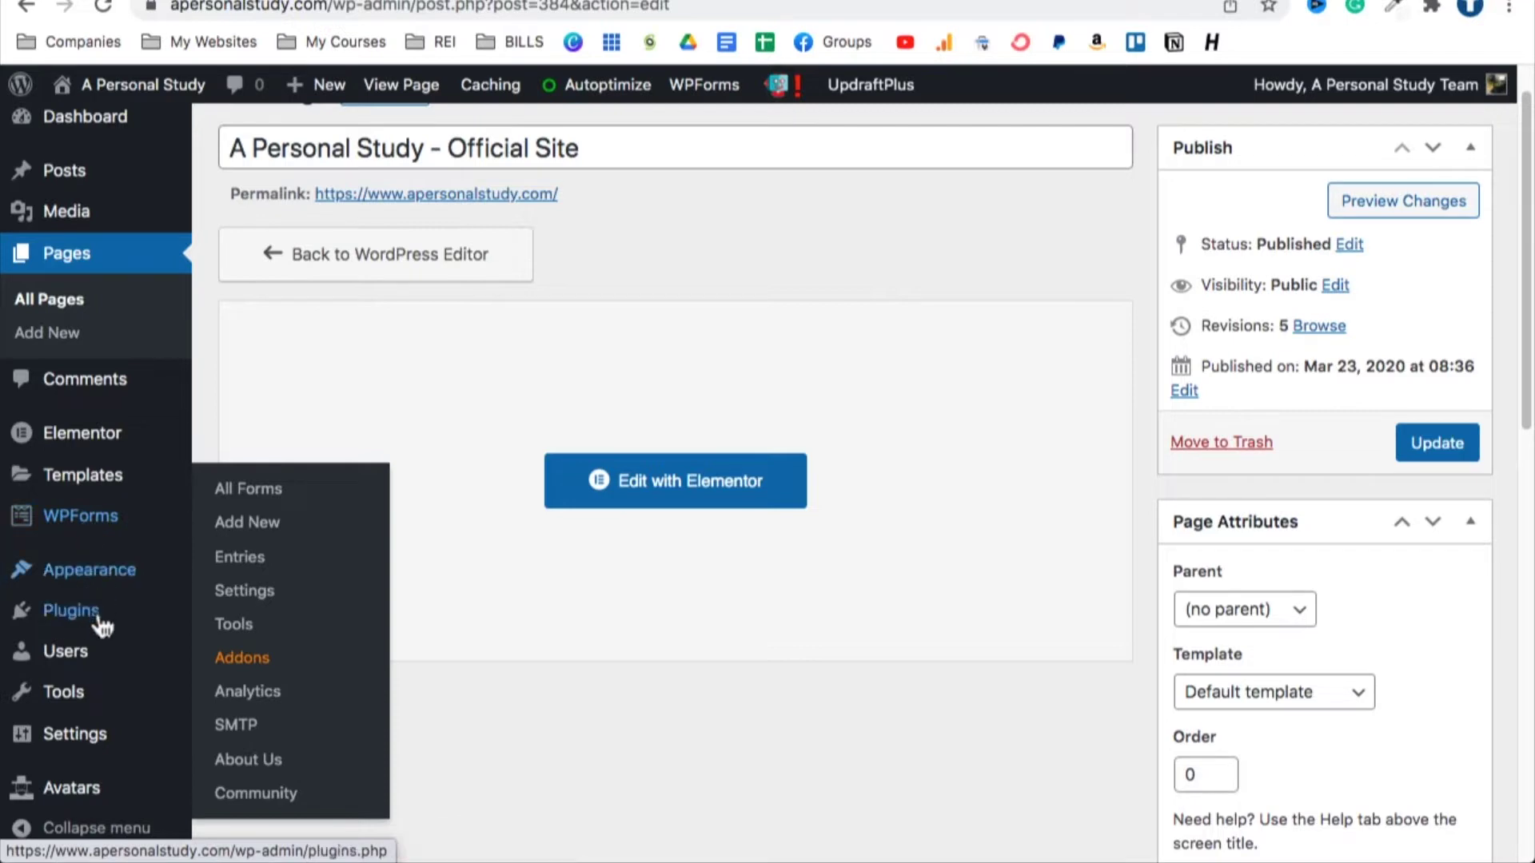
pyautogui.moveTo(97, 617)
pyautogui.click(227, 623)
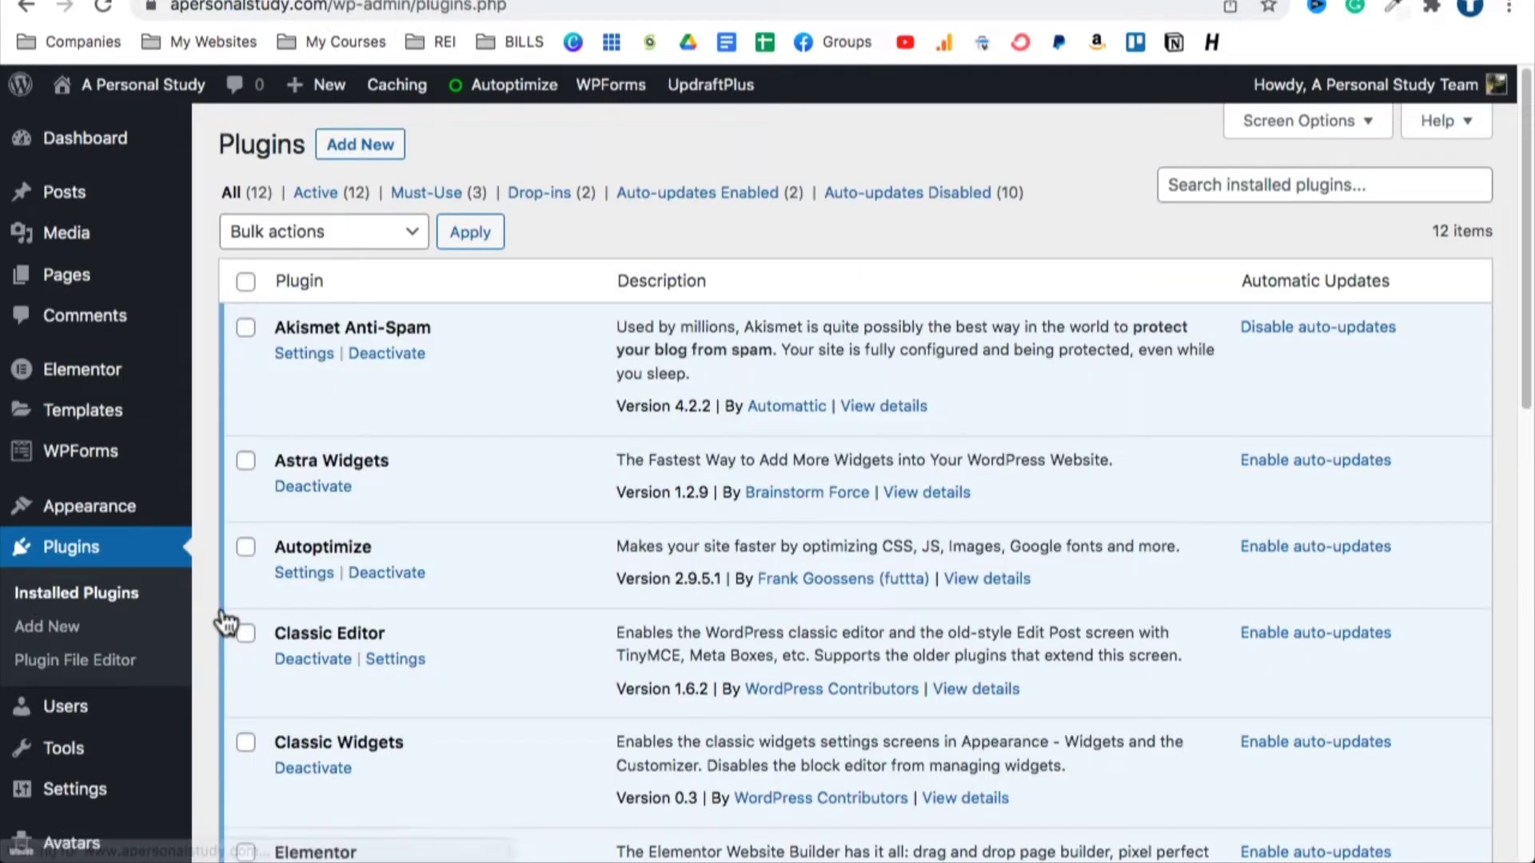
# Open the WPForms Lite settings from the plugins list and review the Email tab.
pyautogui.scroll(-15, 362, 593)
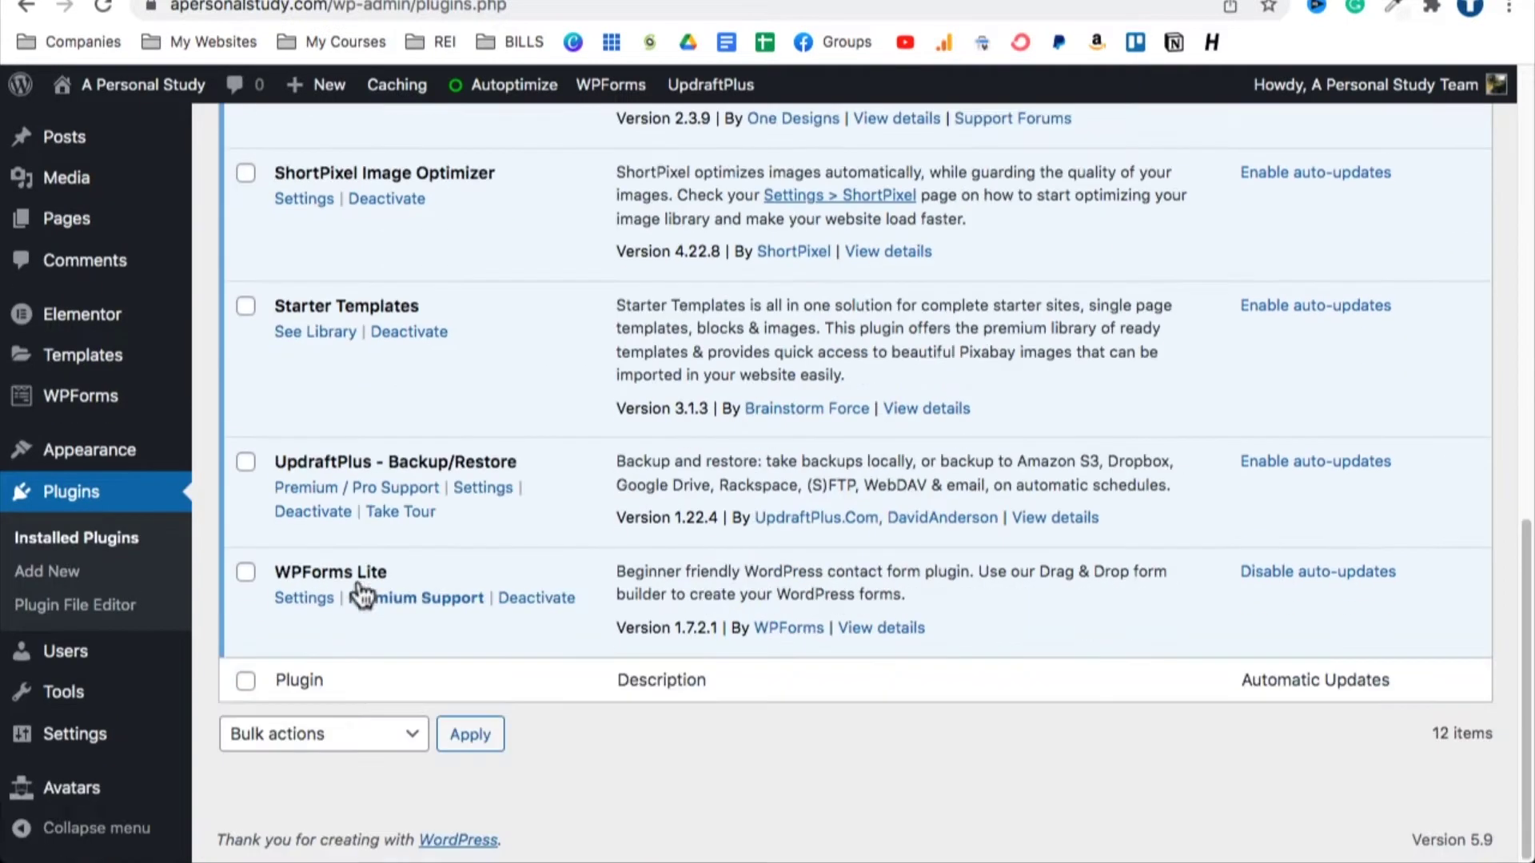
pyautogui.click(299, 600)
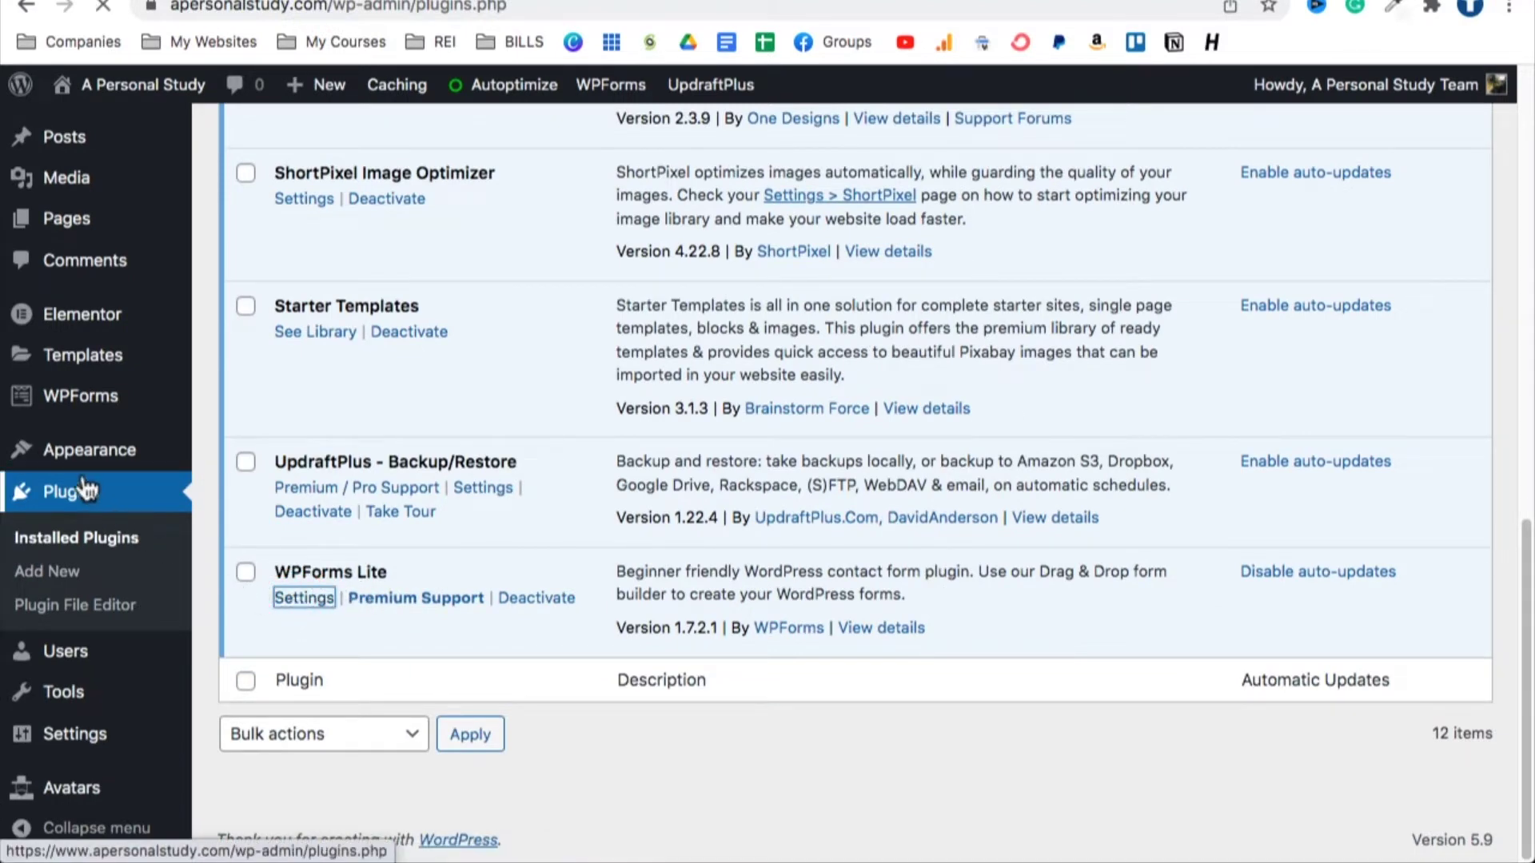
pyautogui.scroll(-10, 357, 564)
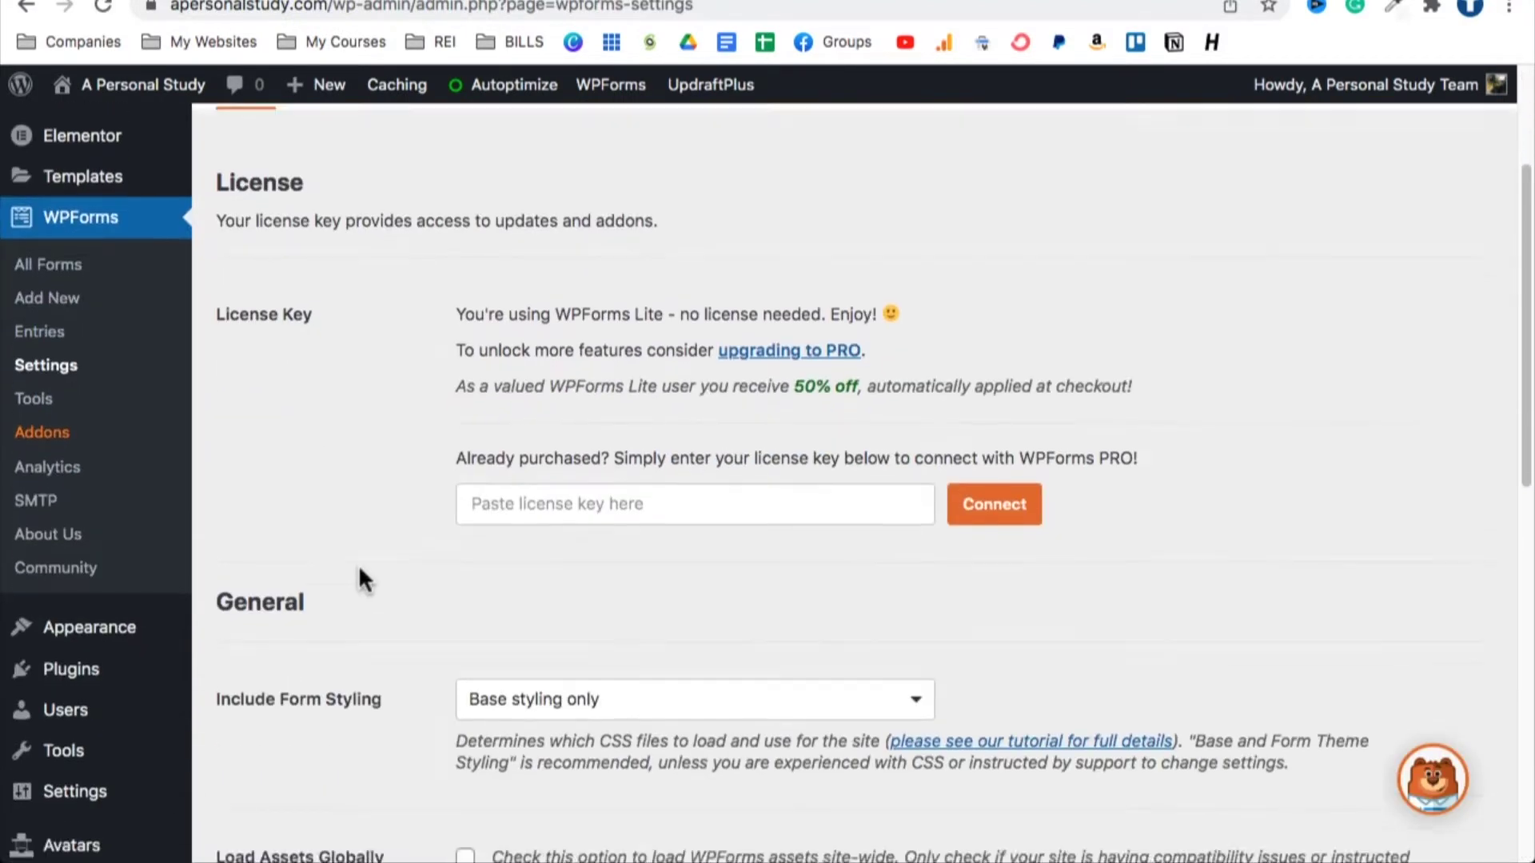
pyautogui.scroll(-3, 358, 564)
pyautogui.scroll(12, 356, 567)
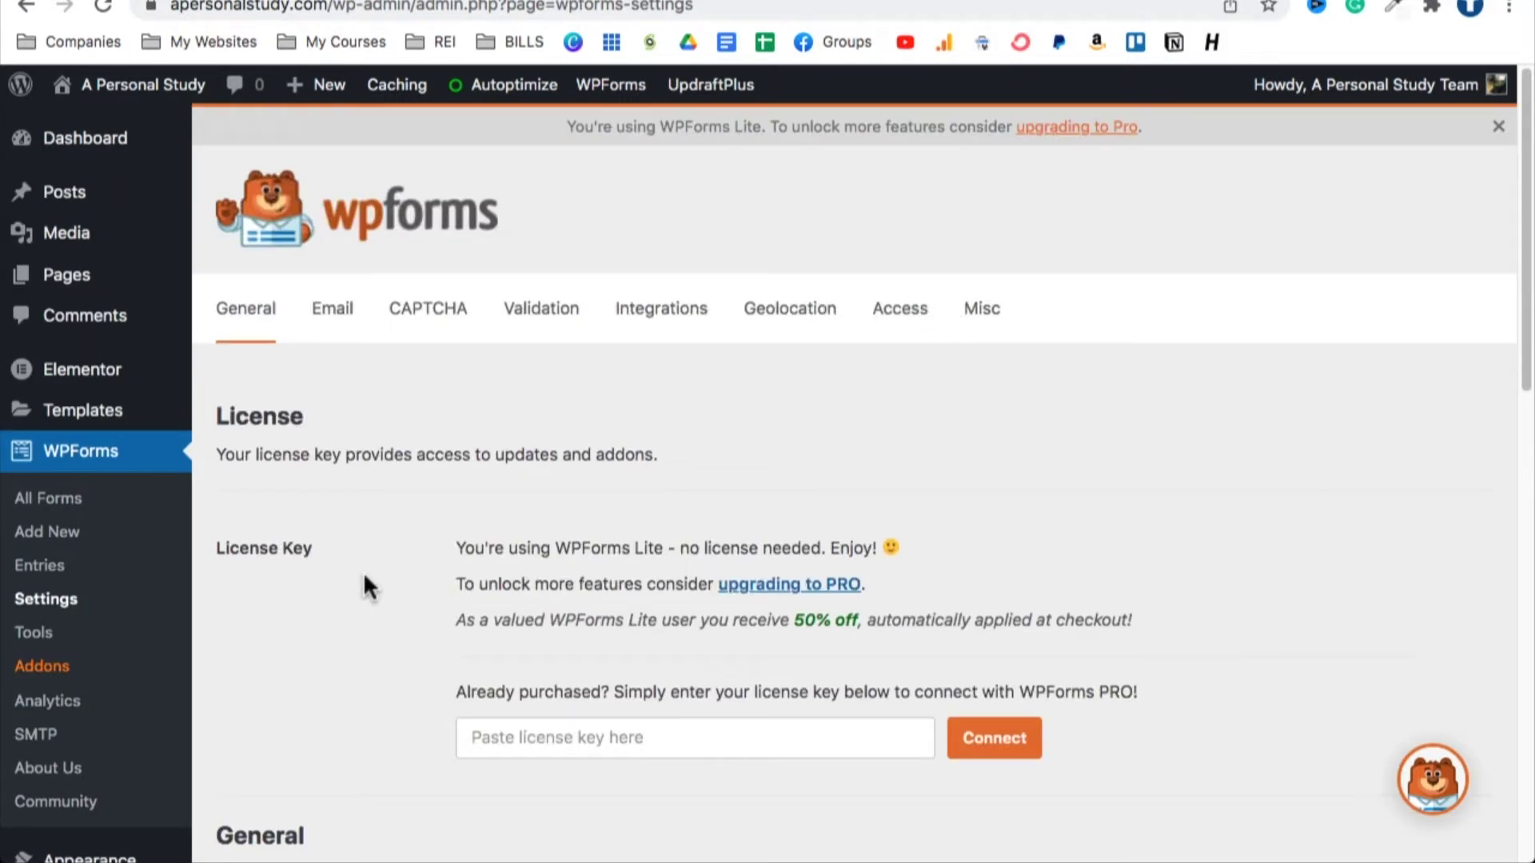
pyautogui.click(332, 306)
# Return to the General WPForms settings, then go to WPForms All Forms.
pyautogui.scroll(-5, 334, 377)
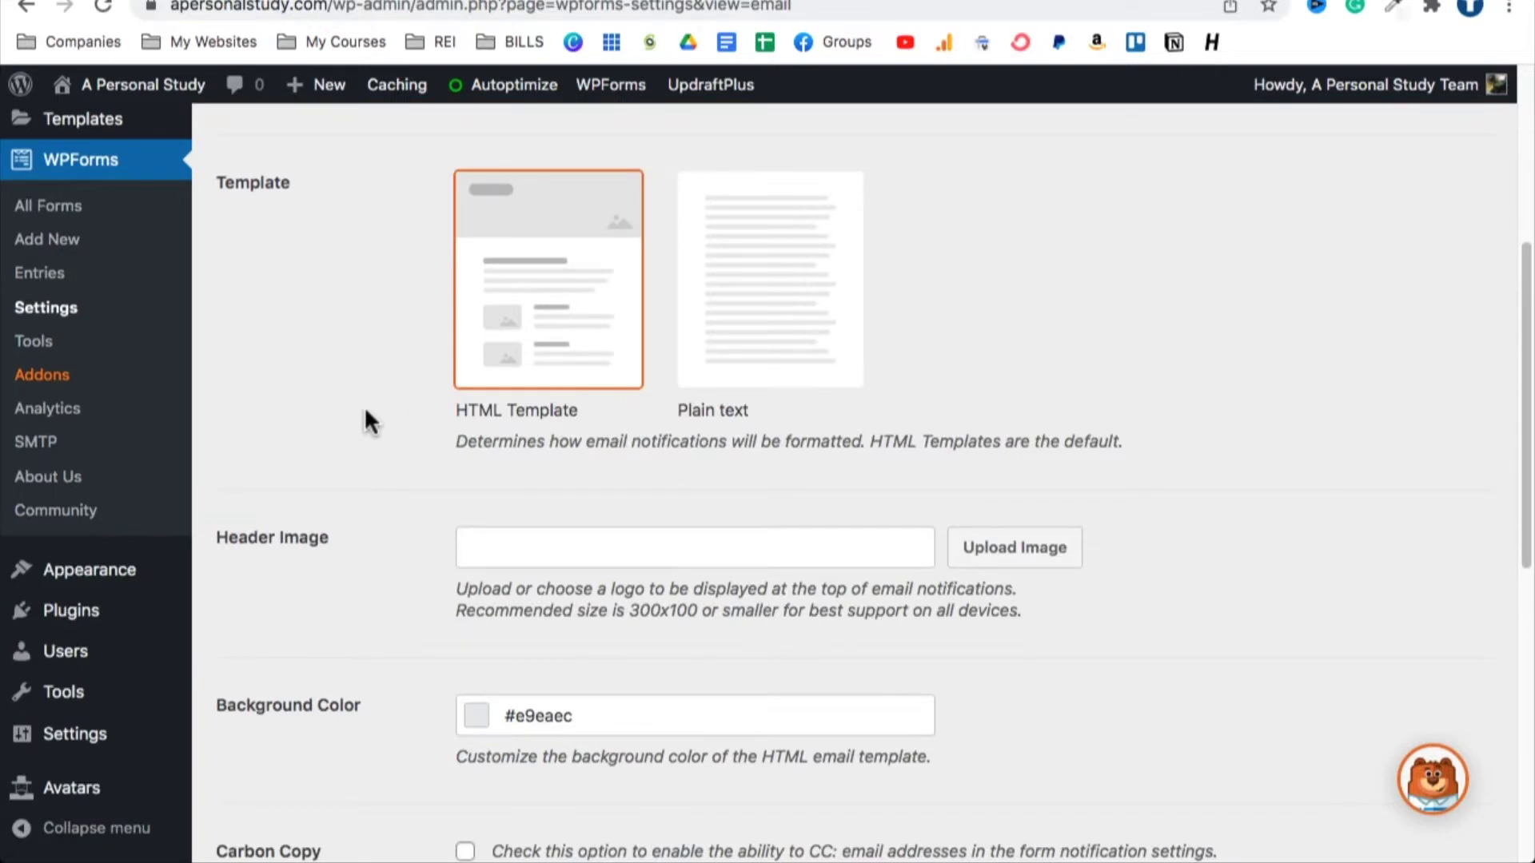
pyautogui.scroll(-4, 364, 411)
pyautogui.scroll(10, 336, 403)
pyautogui.click(264, 312)
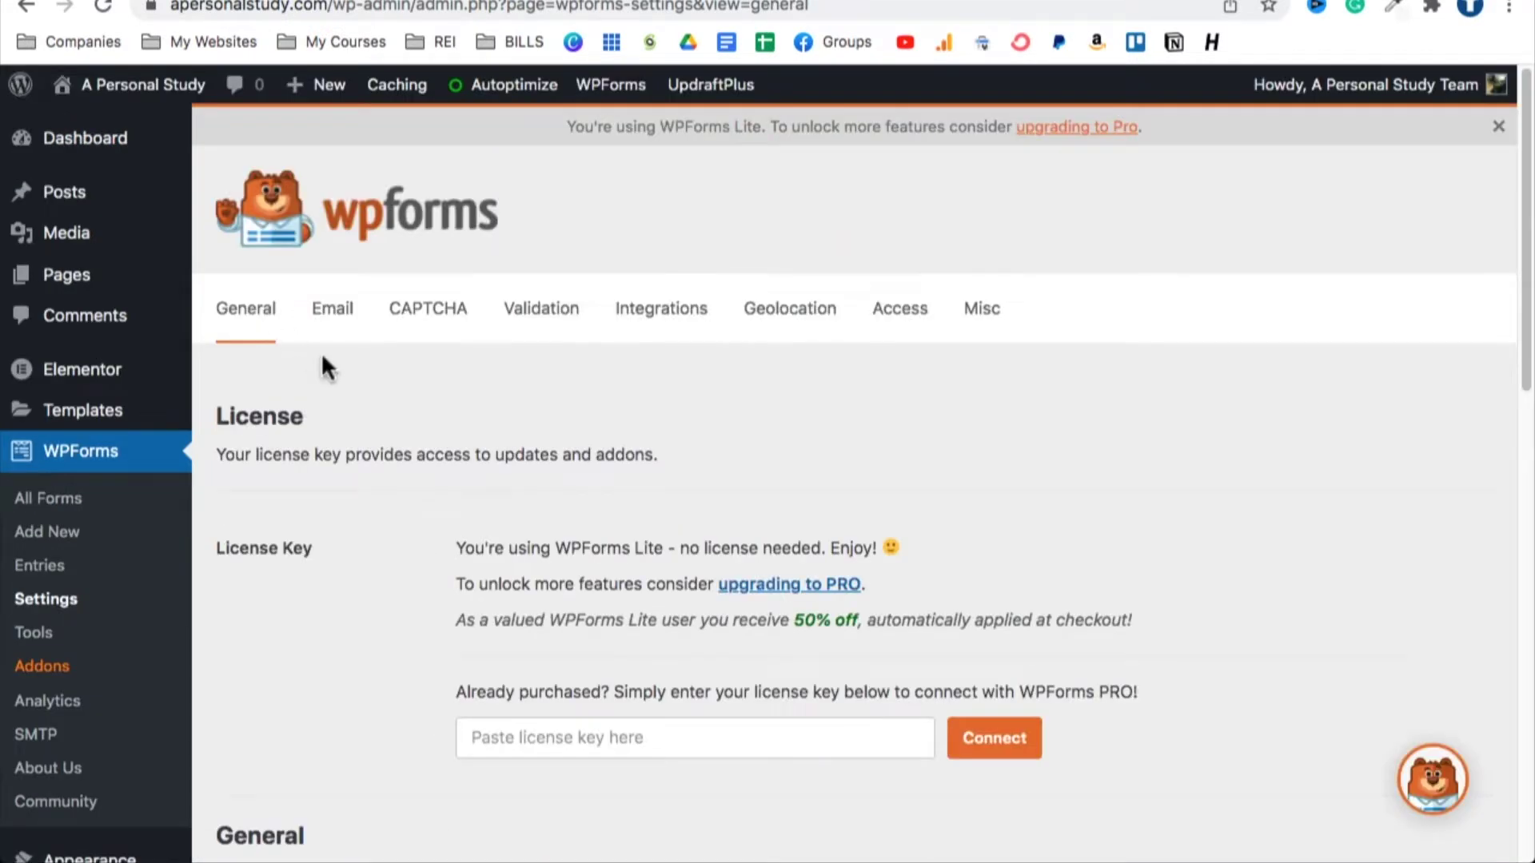
pyautogui.scroll(-5, 348, 432)
pyautogui.scroll(5, 342, 424)
pyautogui.click(54, 502)
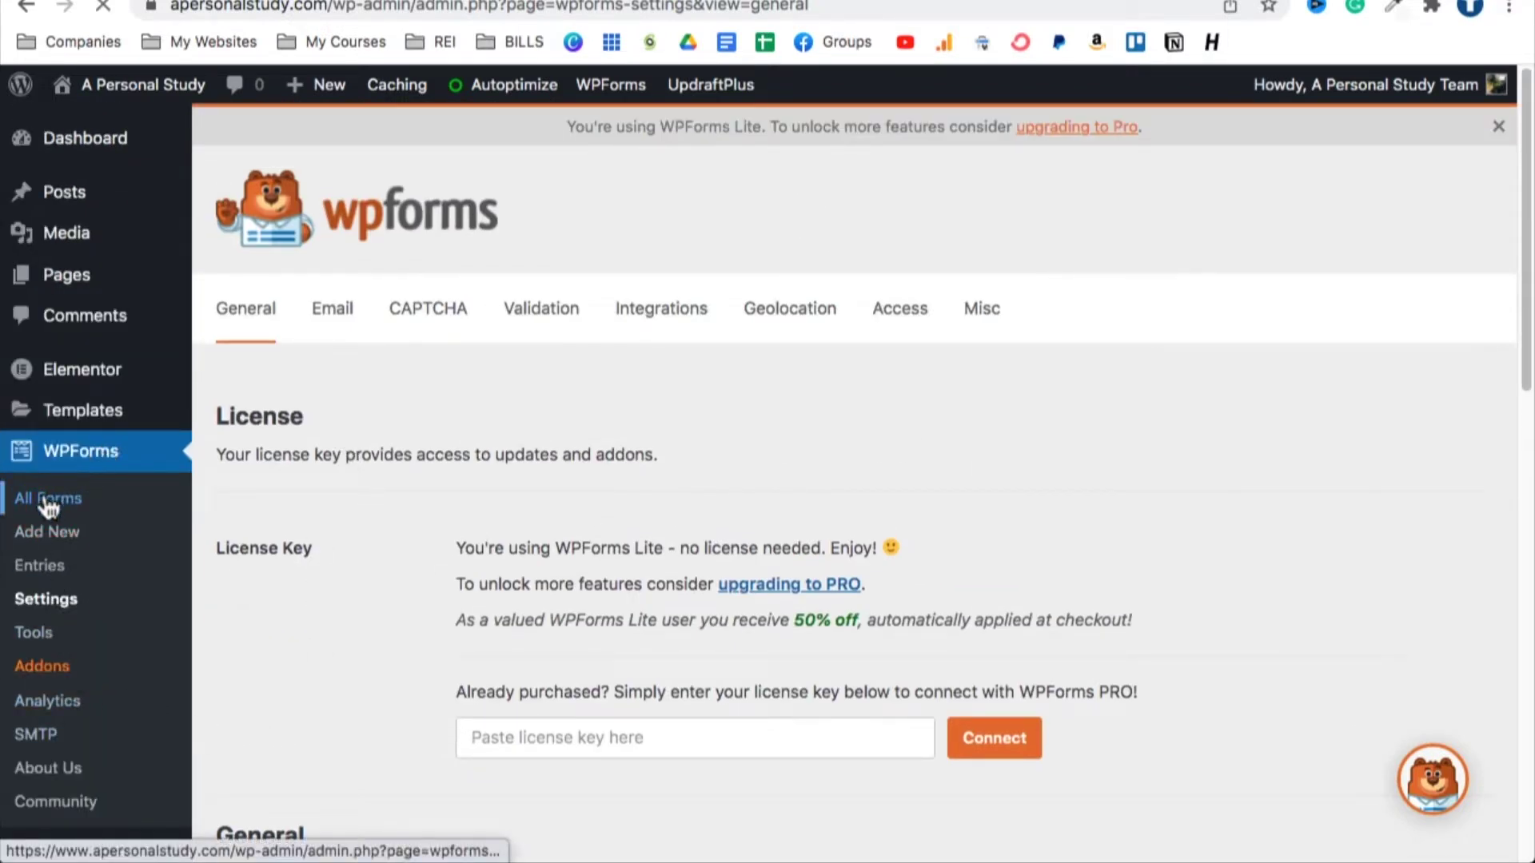
# Open Contact Form in the builder and inspect its Name, Phone, Email and Message fields.
pyautogui.scroll(-1, 440, 480)
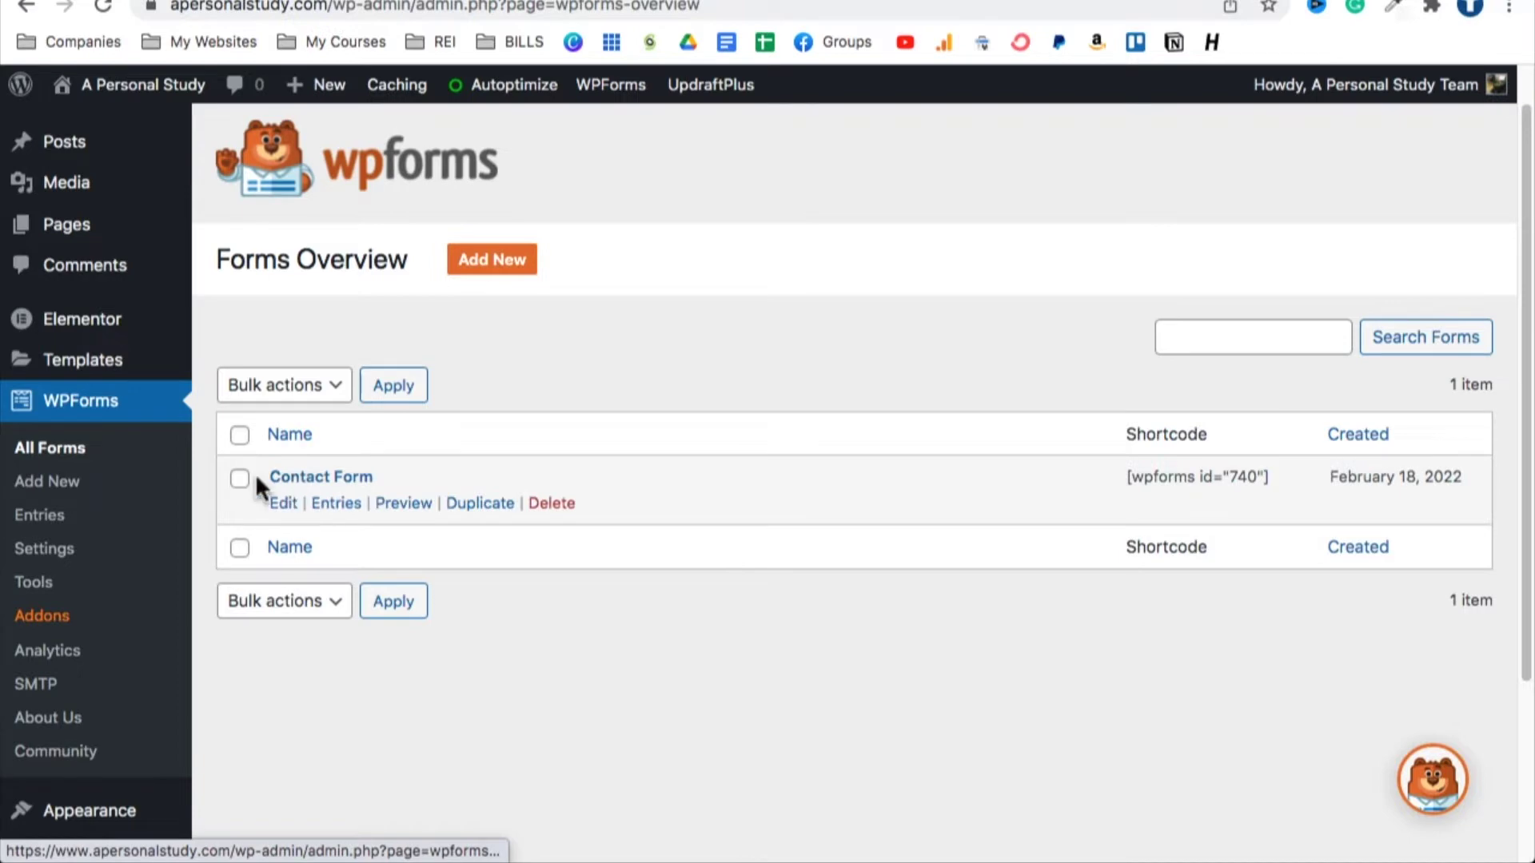
pyautogui.click(282, 510)
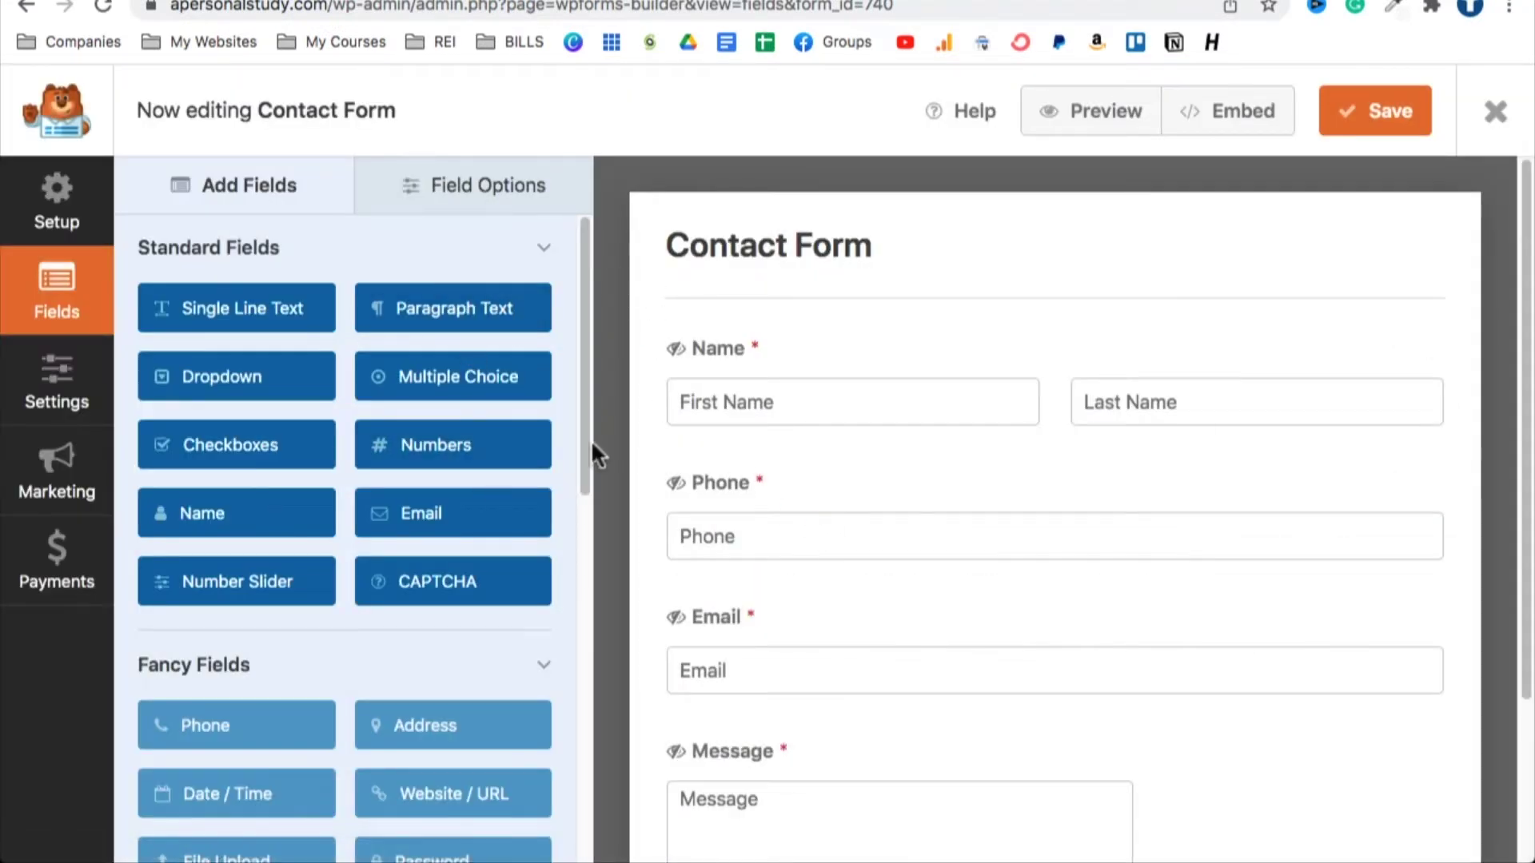
pyautogui.scroll(-1, 744, 364)
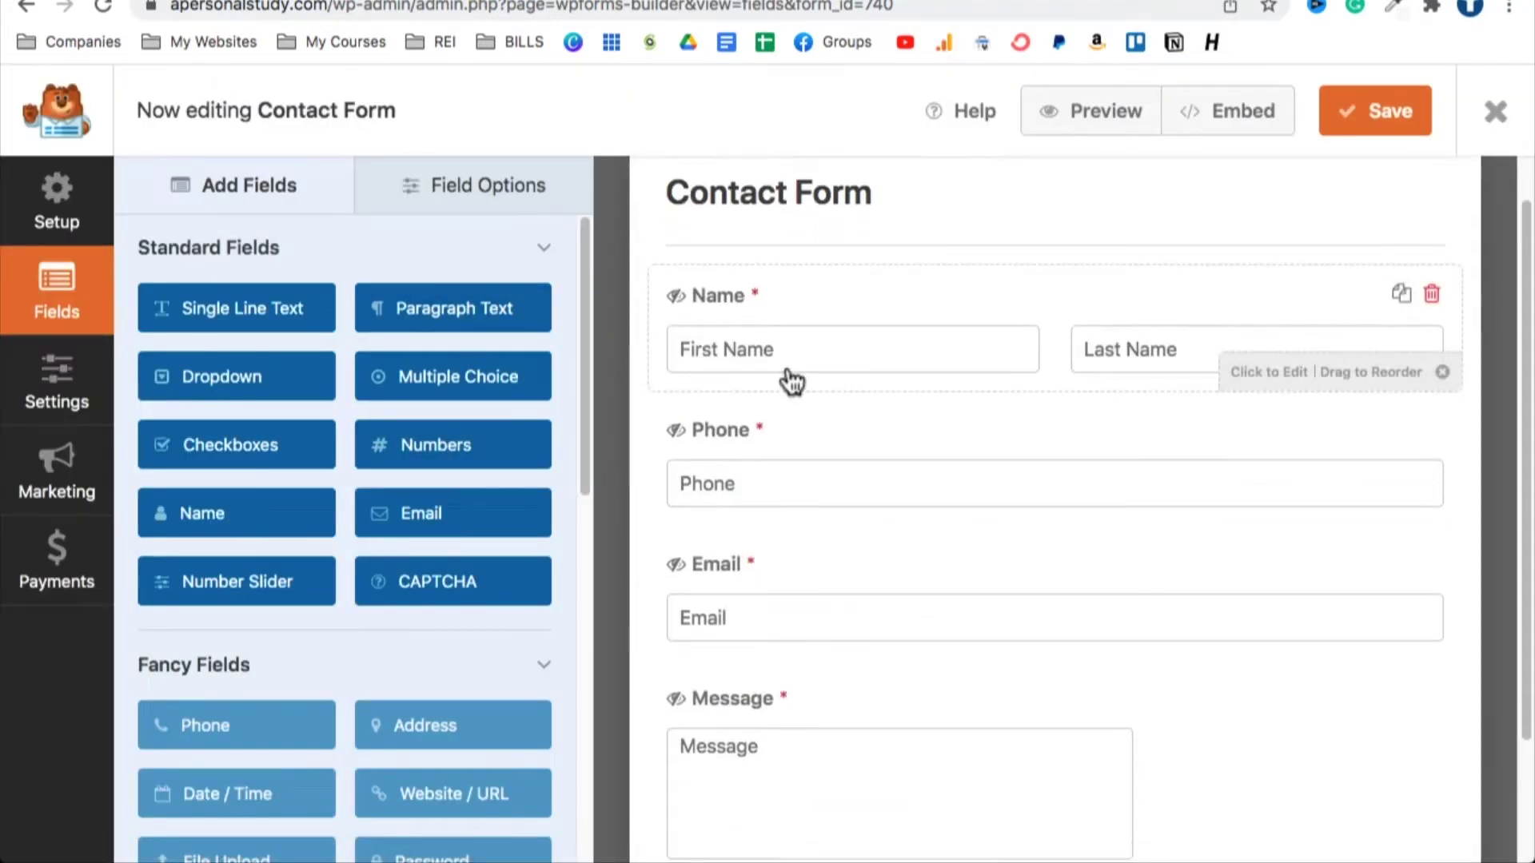
pyautogui.click(788, 370)
pyautogui.click(965, 478)
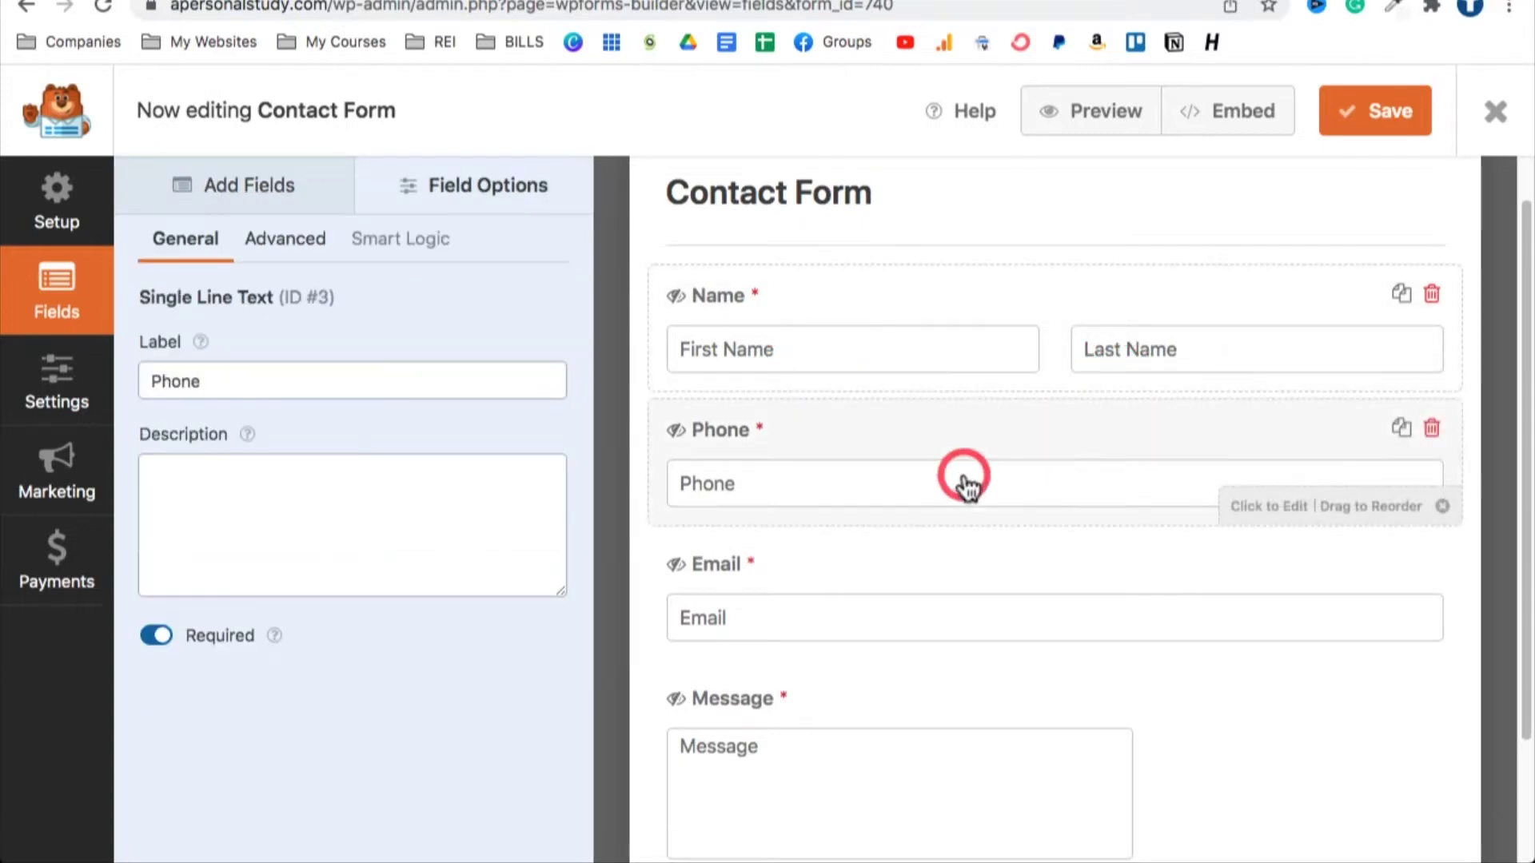
pyautogui.click(931, 625)
pyautogui.click(908, 797)
pyautogui.scroll(1, 746, 479)
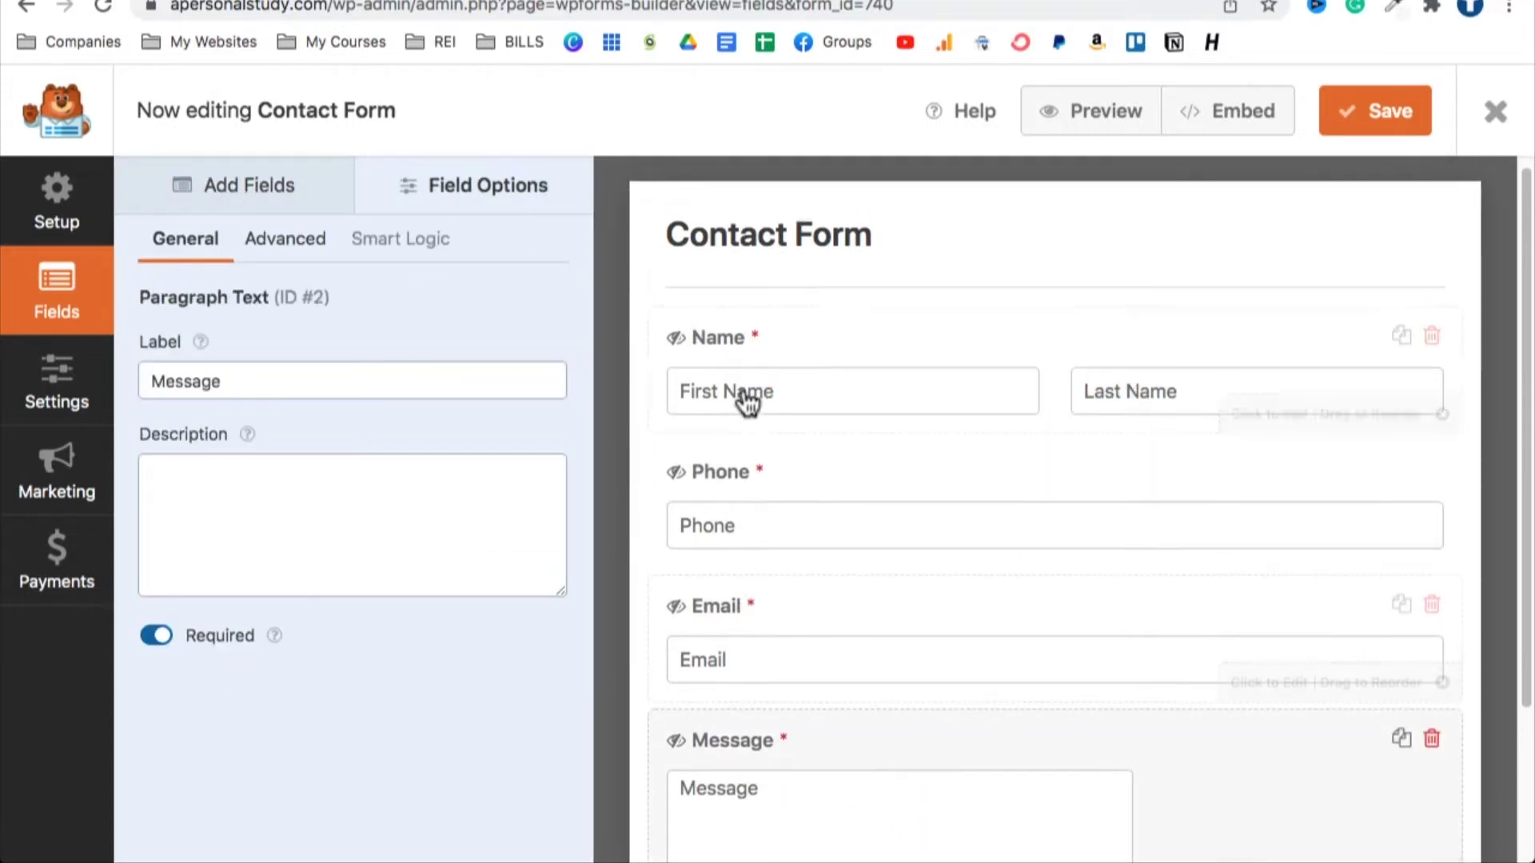
# Set the Name field's format to Simple after comparing the other name formats.
pyautogui.click(747, 399)
pyautogui.click(251, 381)
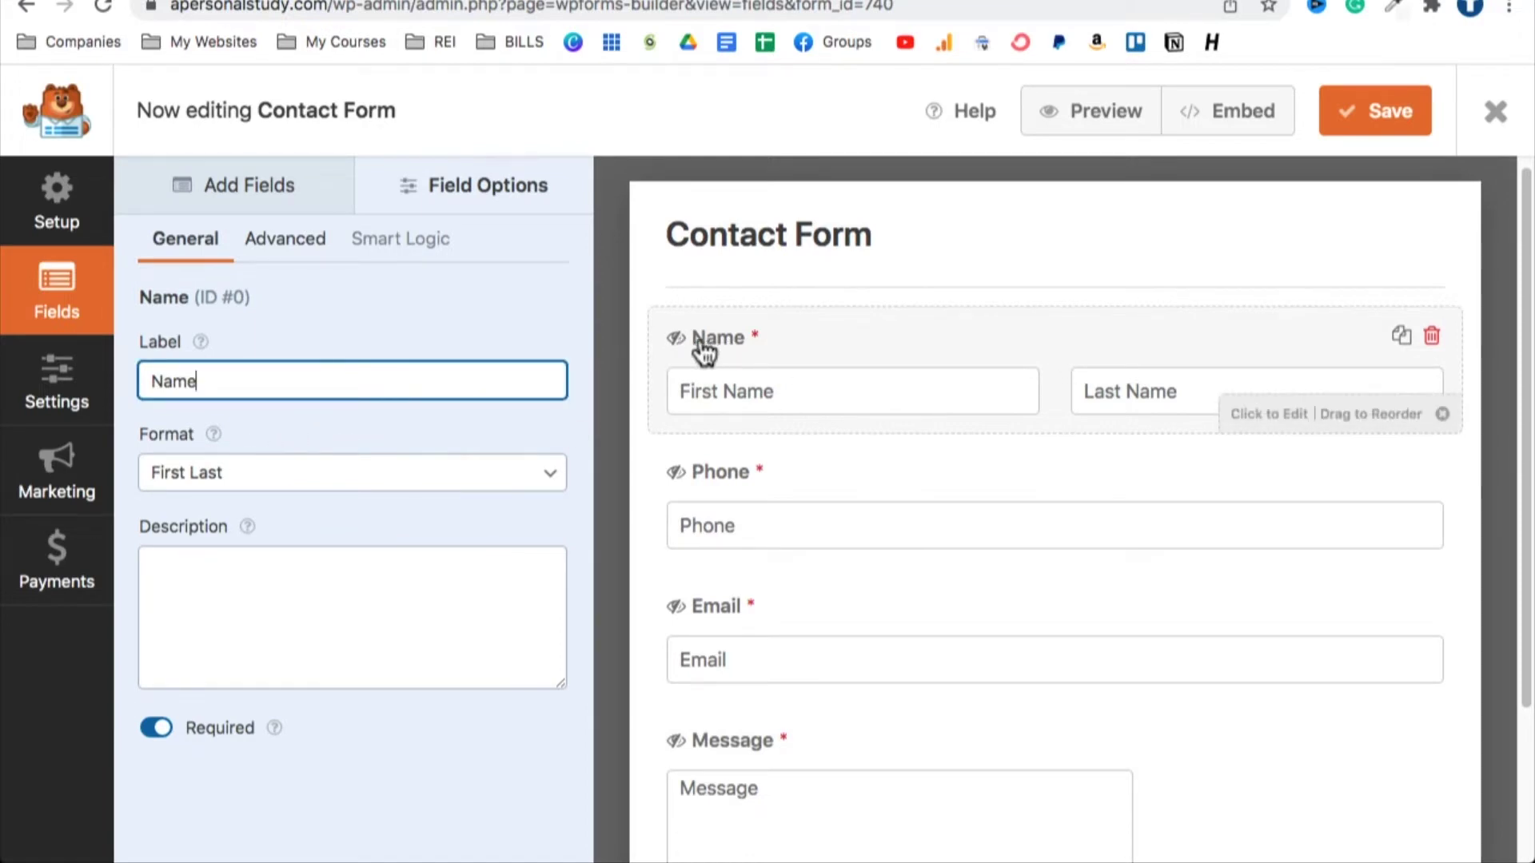
pyautogui.click(671, 339)
pyautogui.click(307, 473)
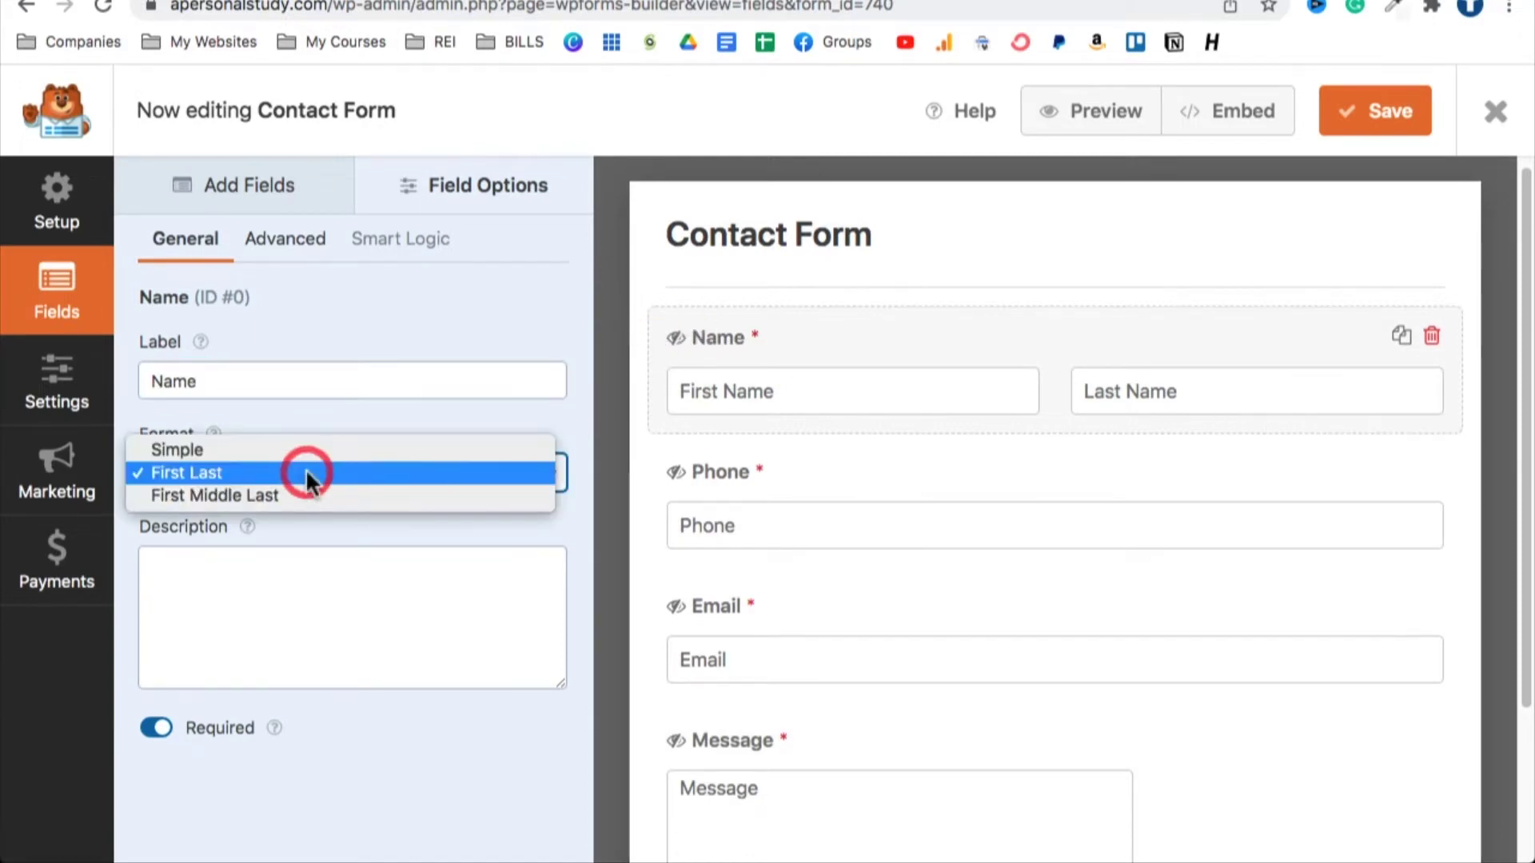
pyautogui.click(304, 451)
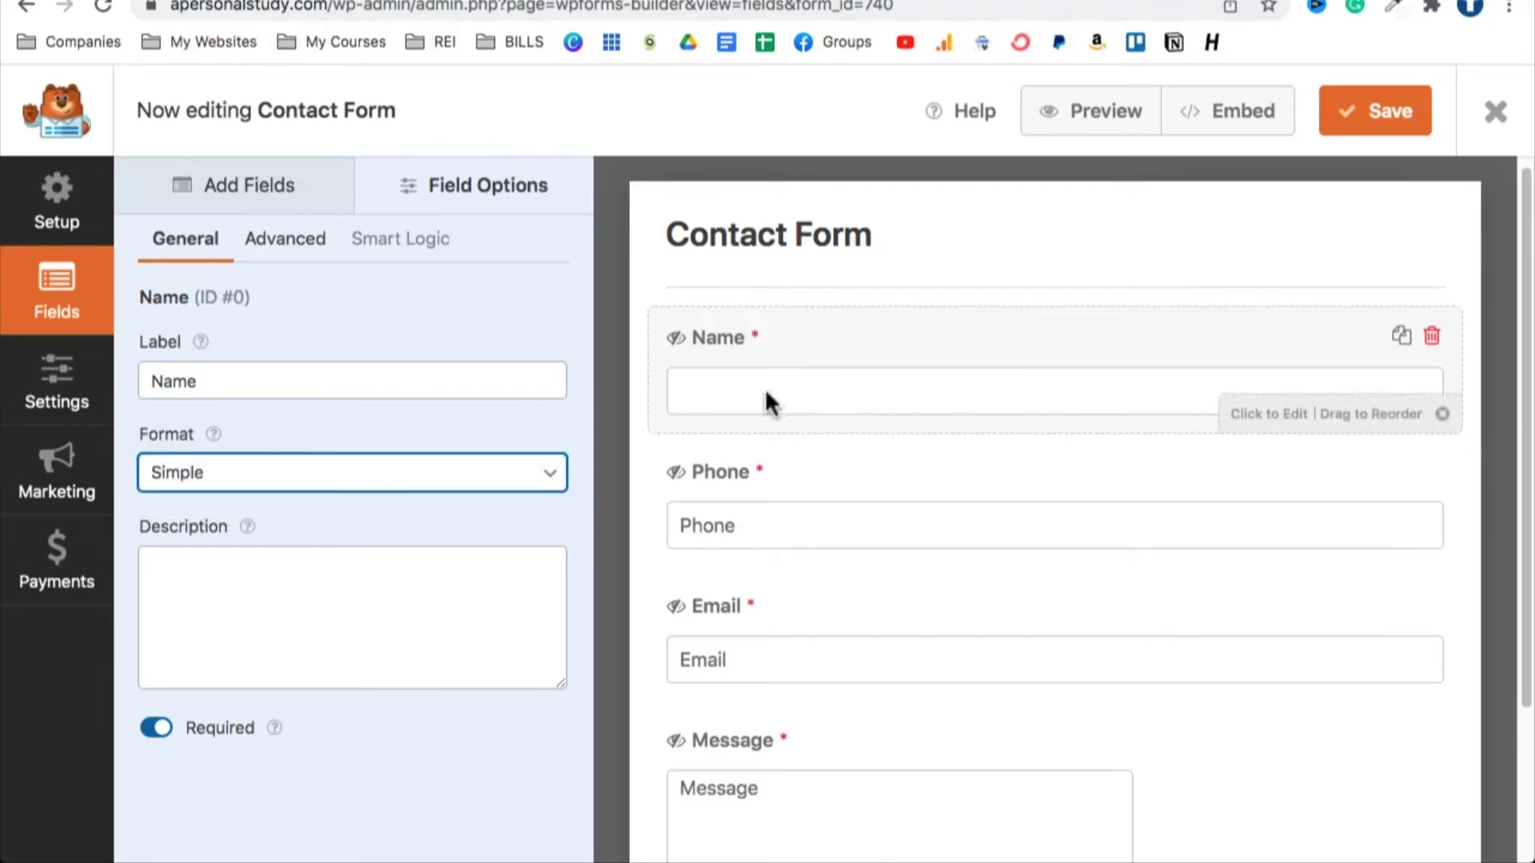
pyautogui.click(315, 472)
pyautogui.click(293, 509)
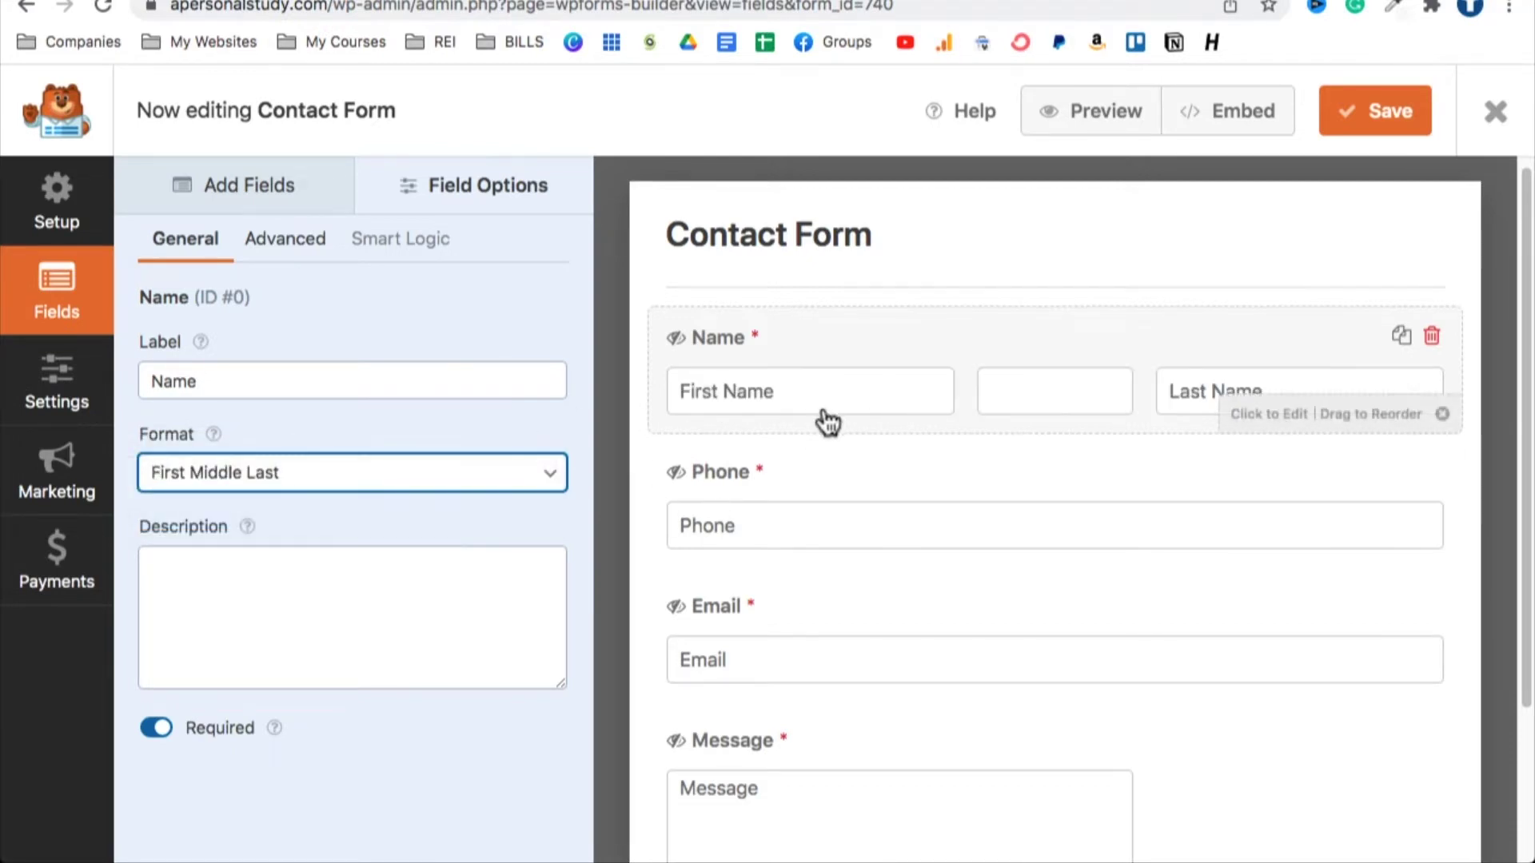
pyautogui.click(315, 467)
pyautogui.click(319, 470)
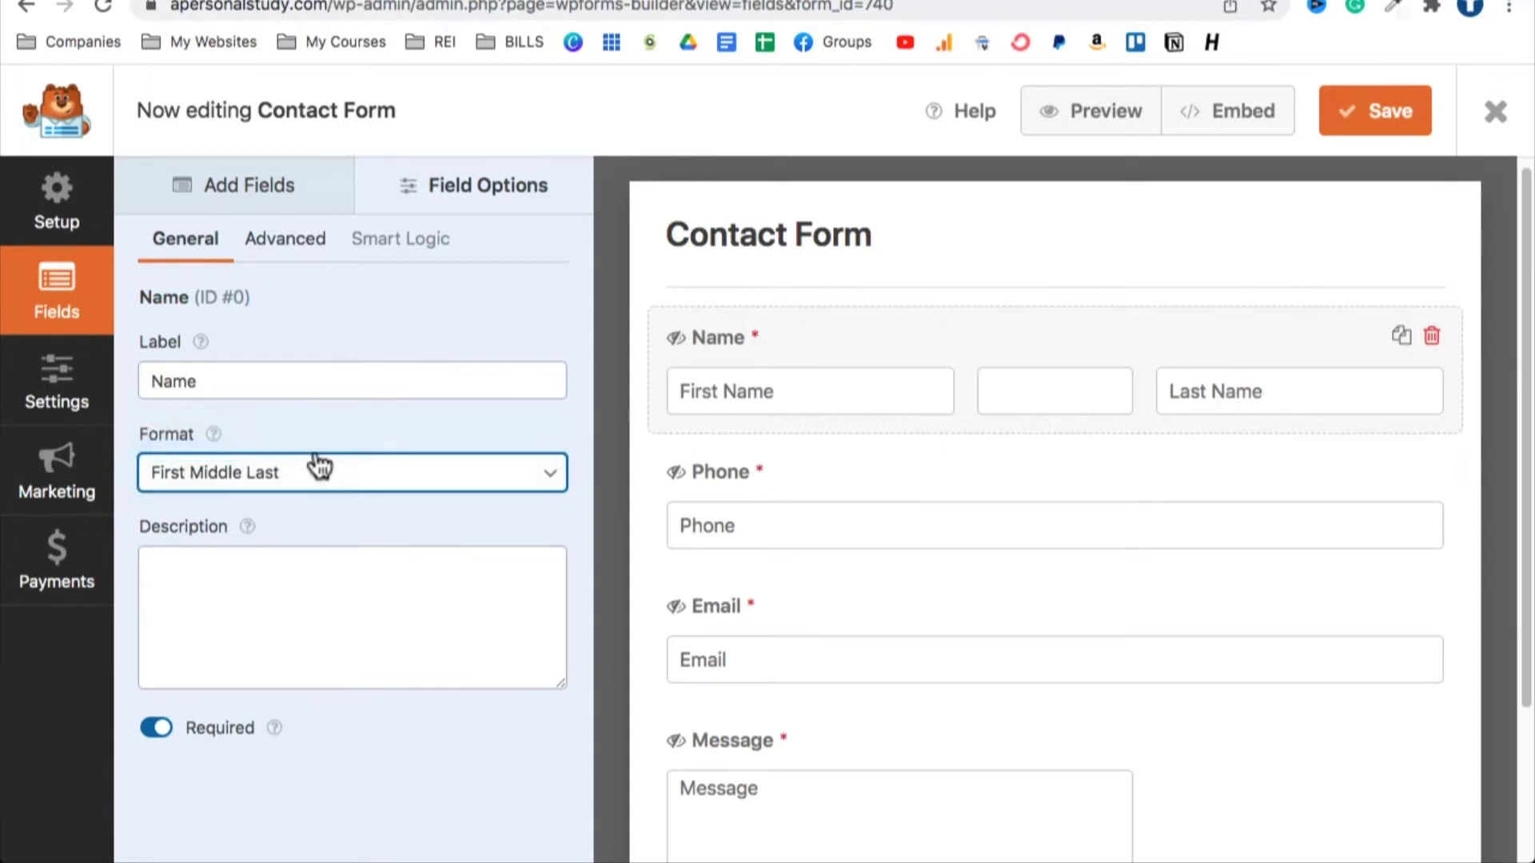
pyautogui.click(319, 466)
pyautogui.click(315, 453)
pyautogui.click(332, 473)
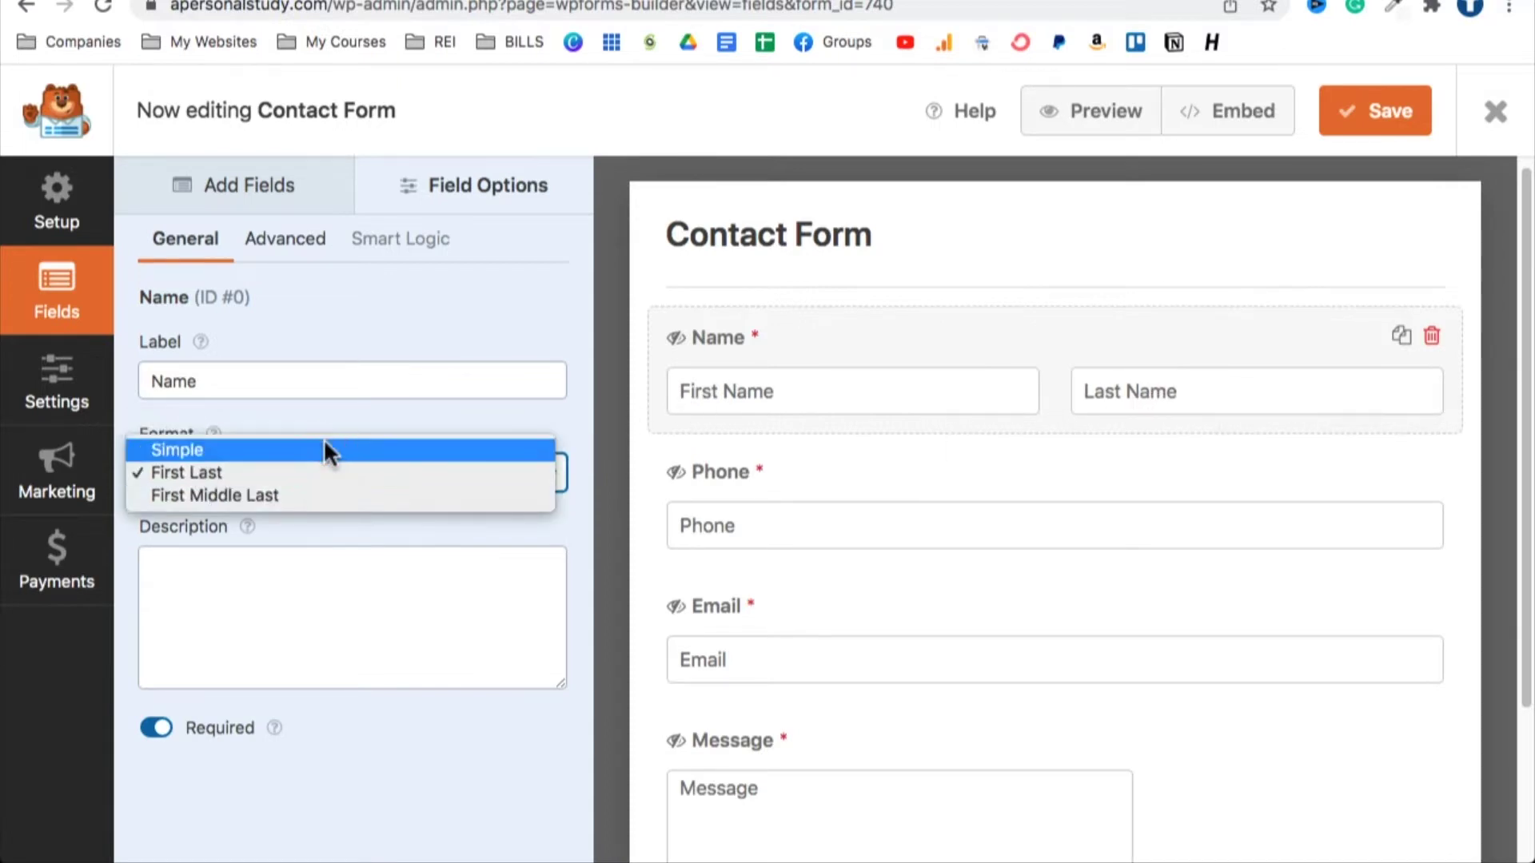
pyautogui.click(326, 448)
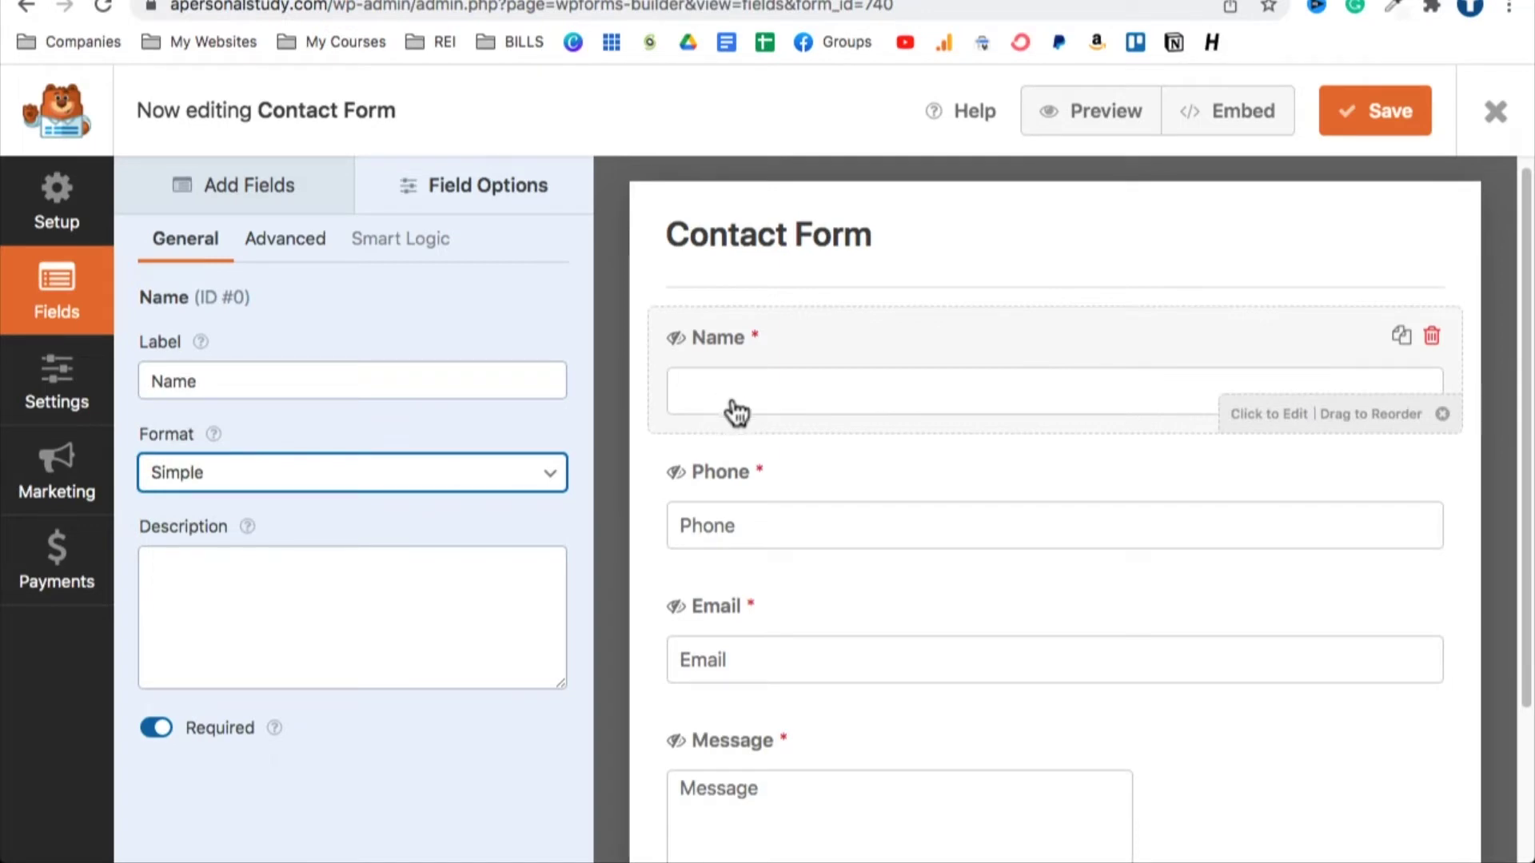
# Give the Name field the placeholder 'Your Name' in its Advanced settings.
pyautogui.click(323, 254)
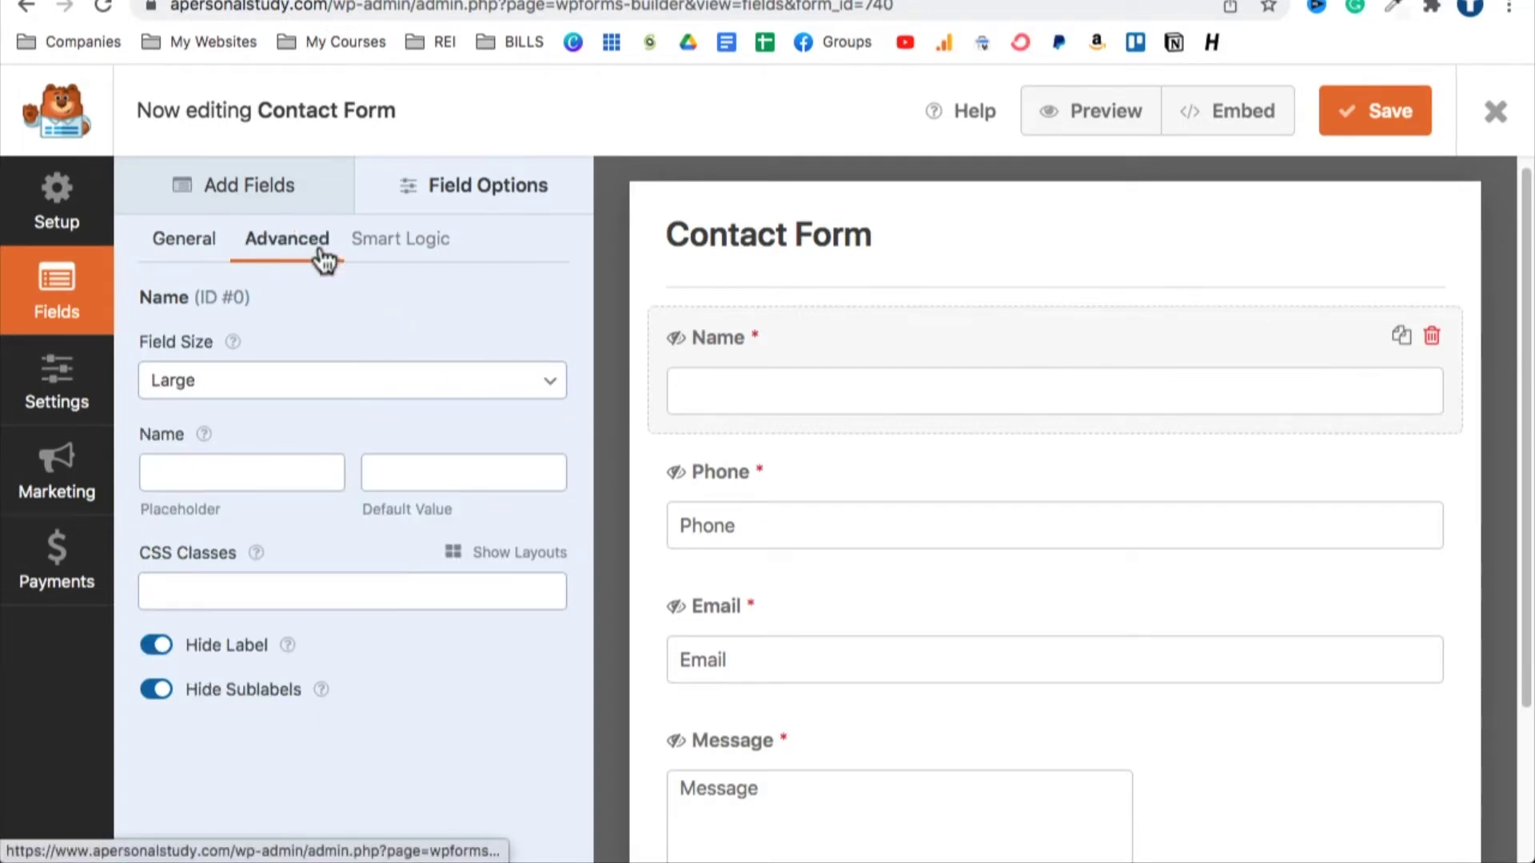
pyautogui.click(175, 472)
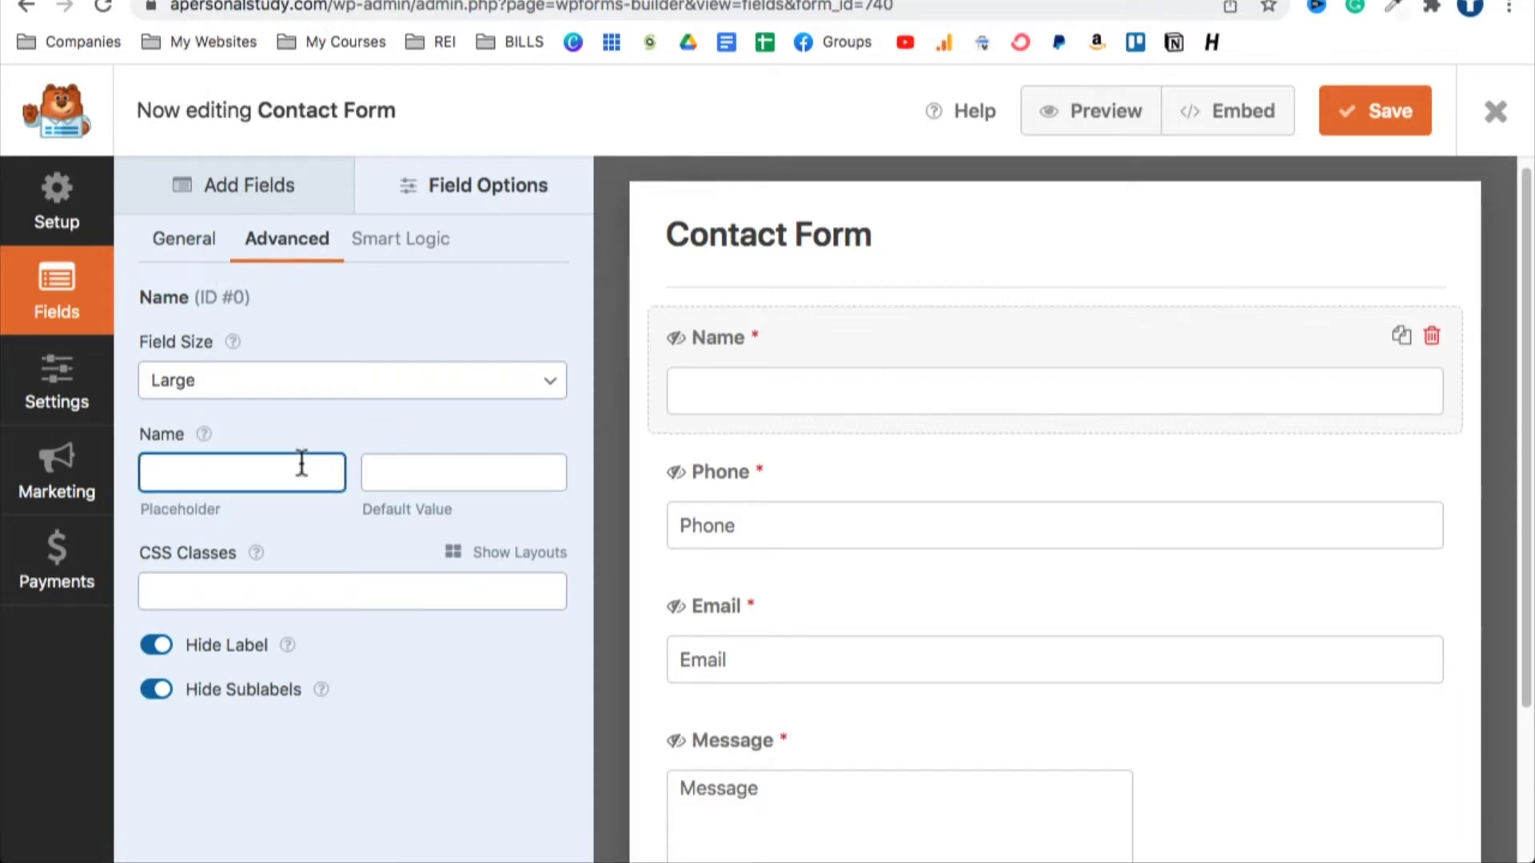
pyautogui.write('Your Name')
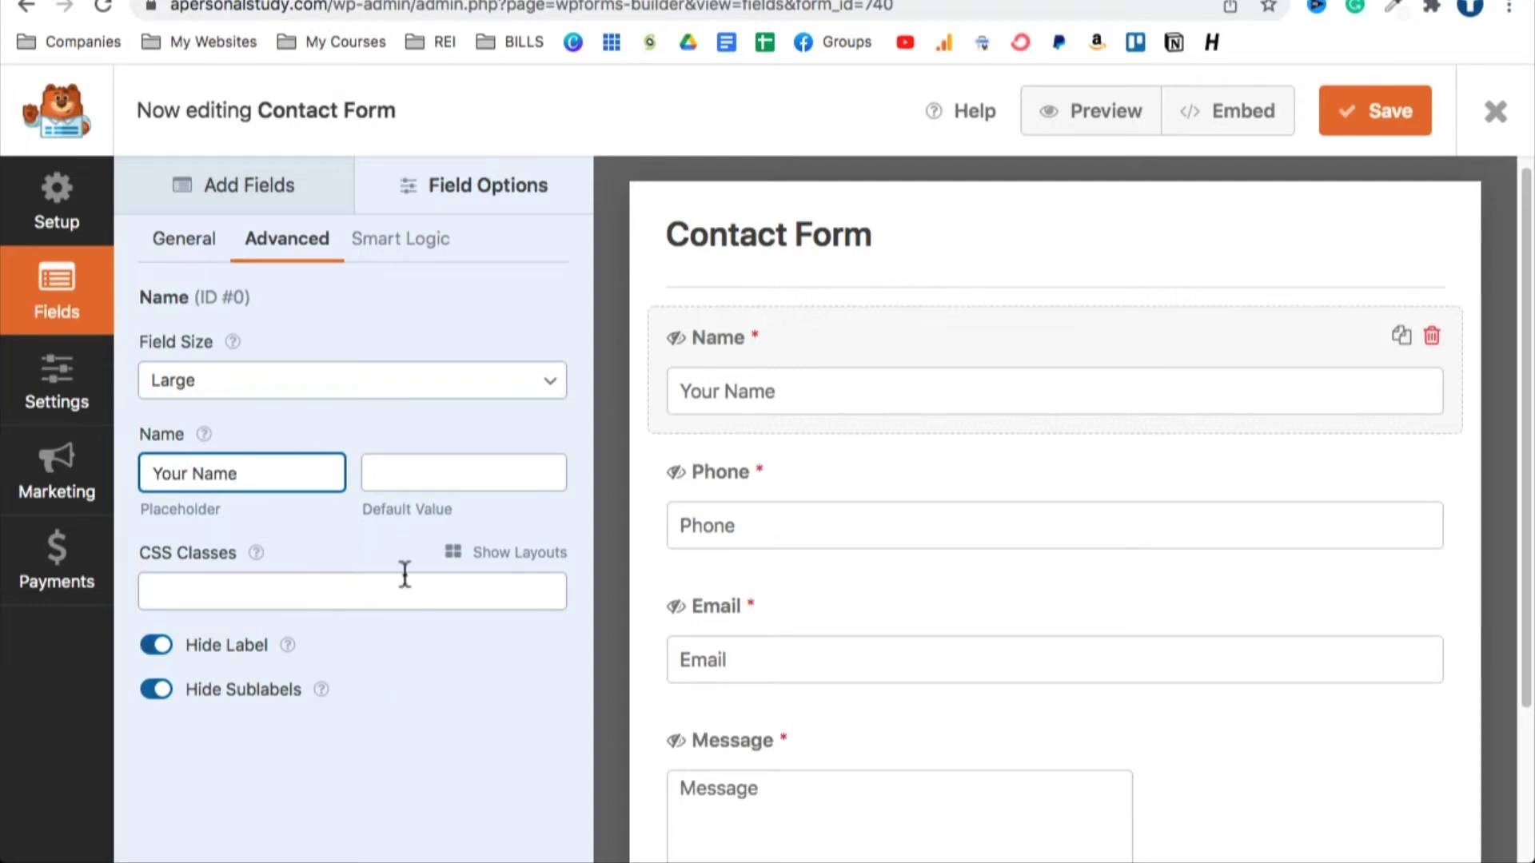
pyautogui.scroll(-3, 836, 531)
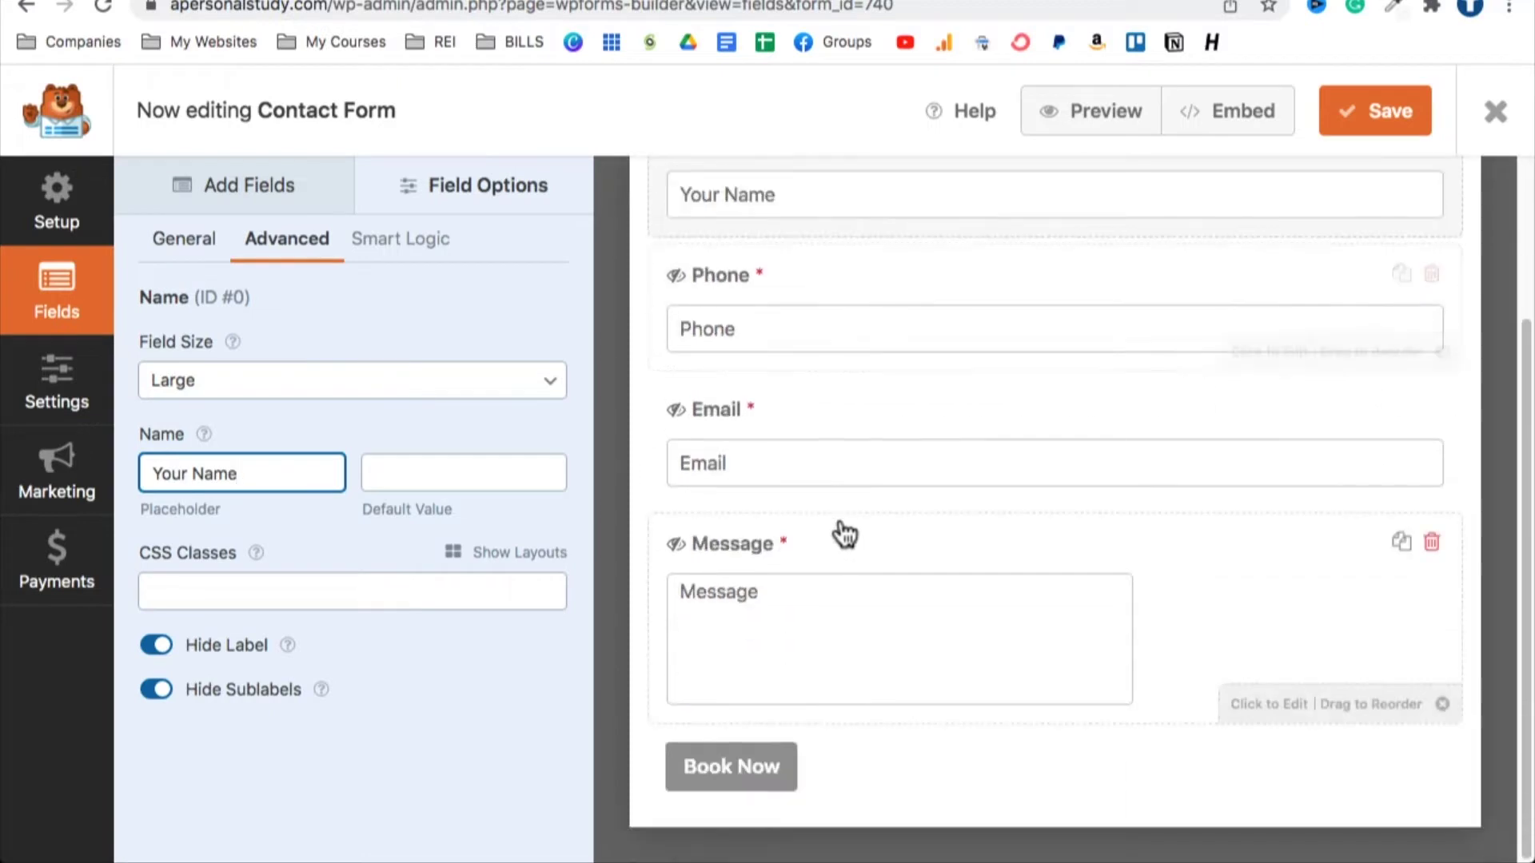
pyautogui.click(823, 332)
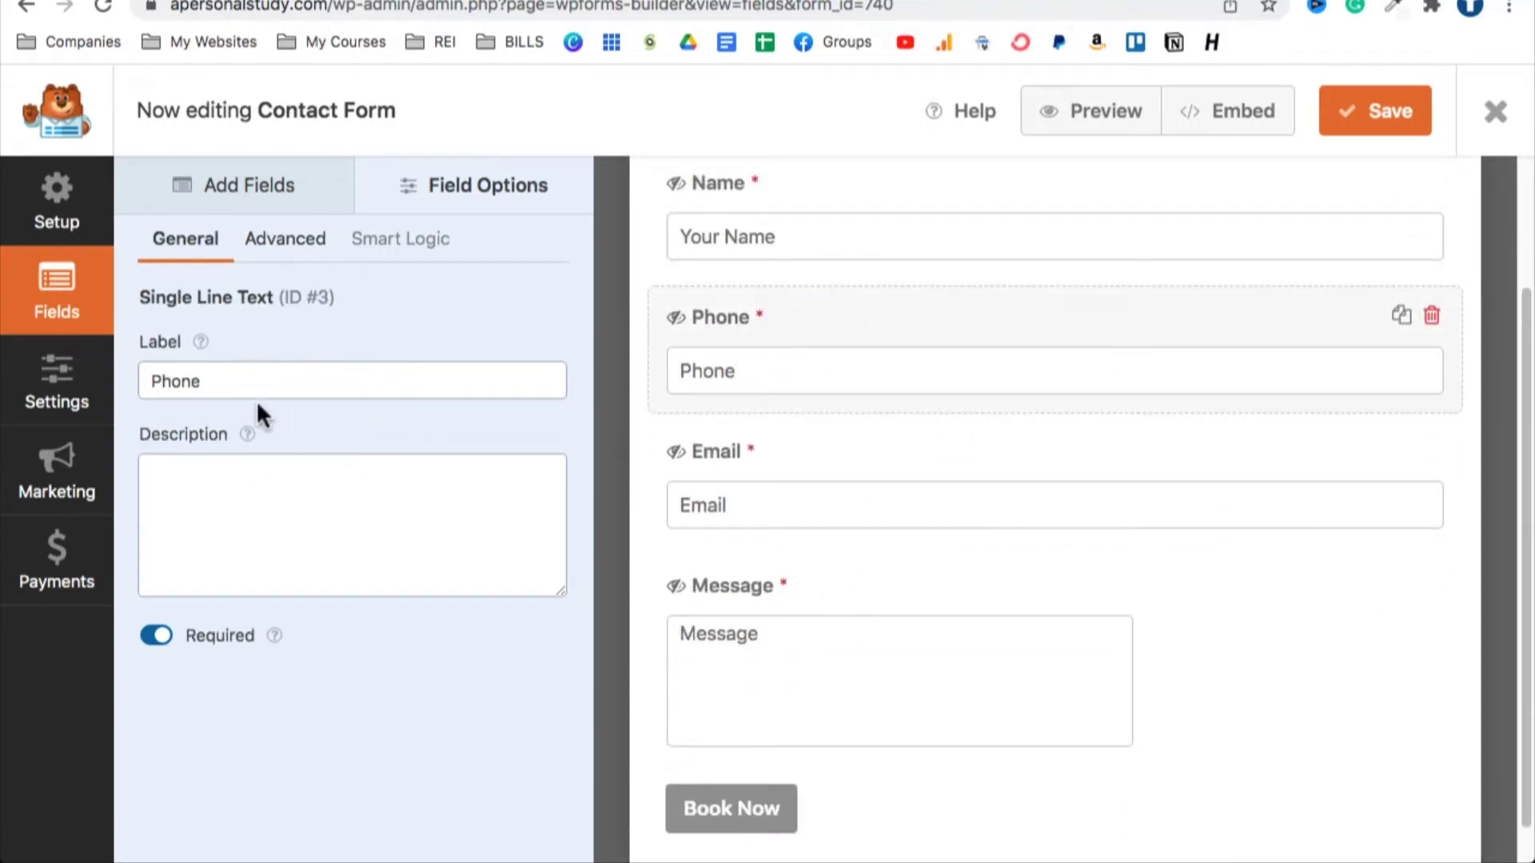
# Delete the original Phone field from the Contact Form.
pyautogui.click(262, 372)
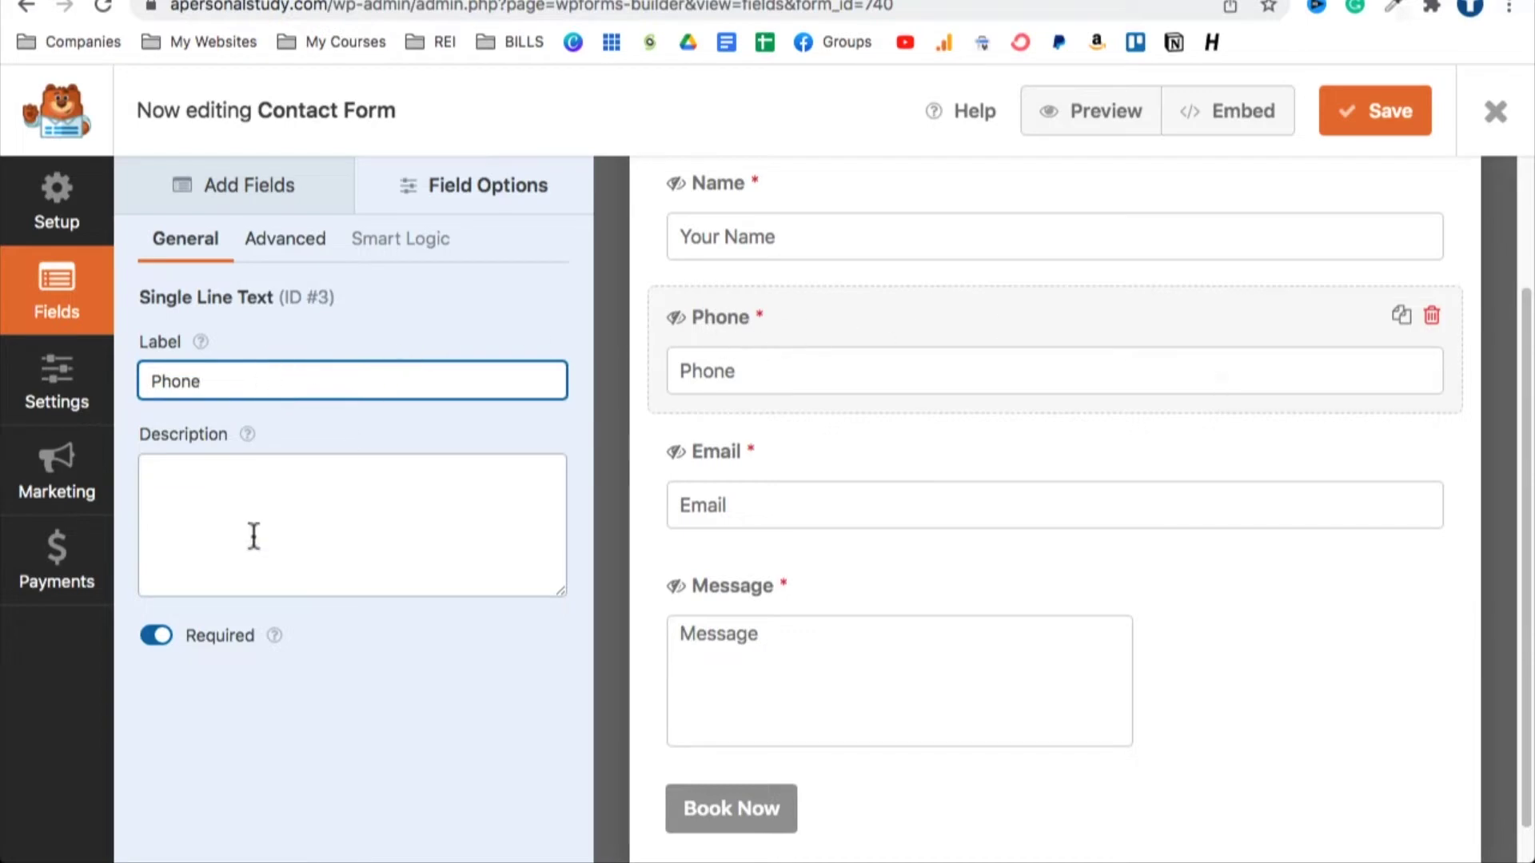
pyautogui.click(158, 637)
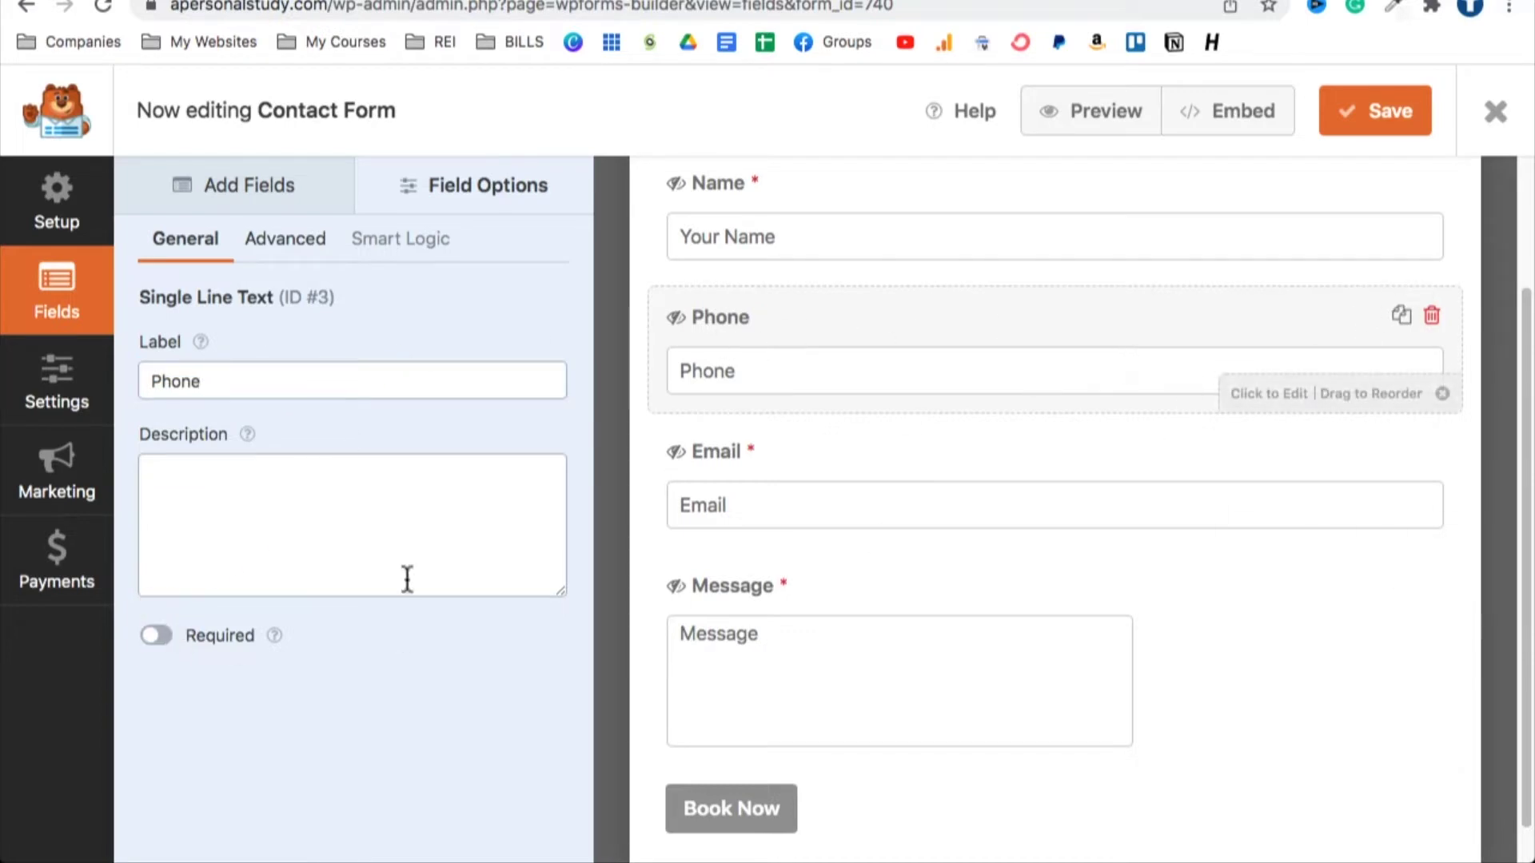
pyautogui.click(156, 636)
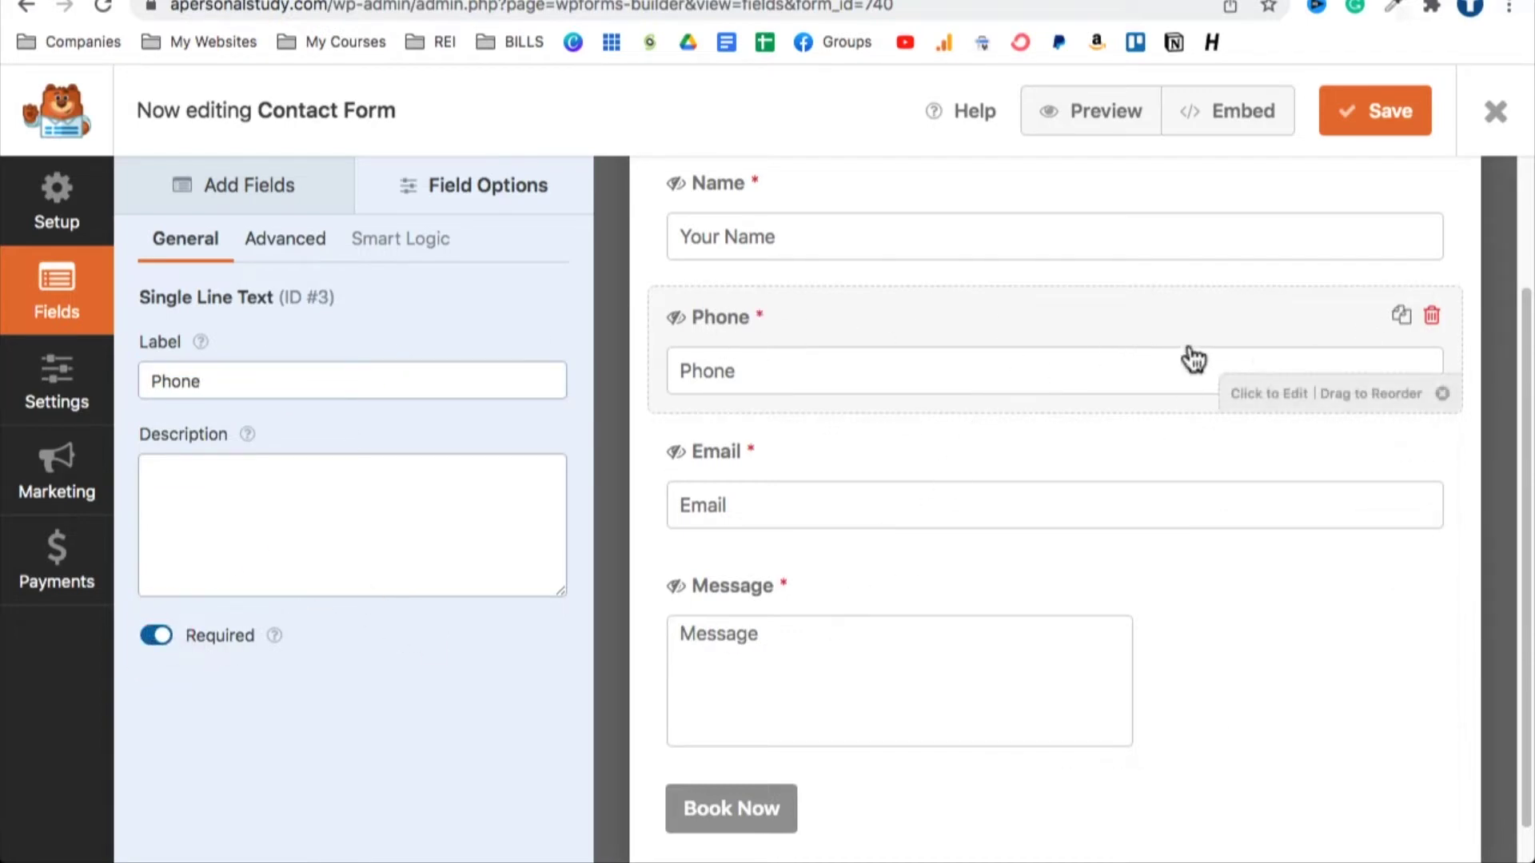
pyautogui.click(1431, 316)
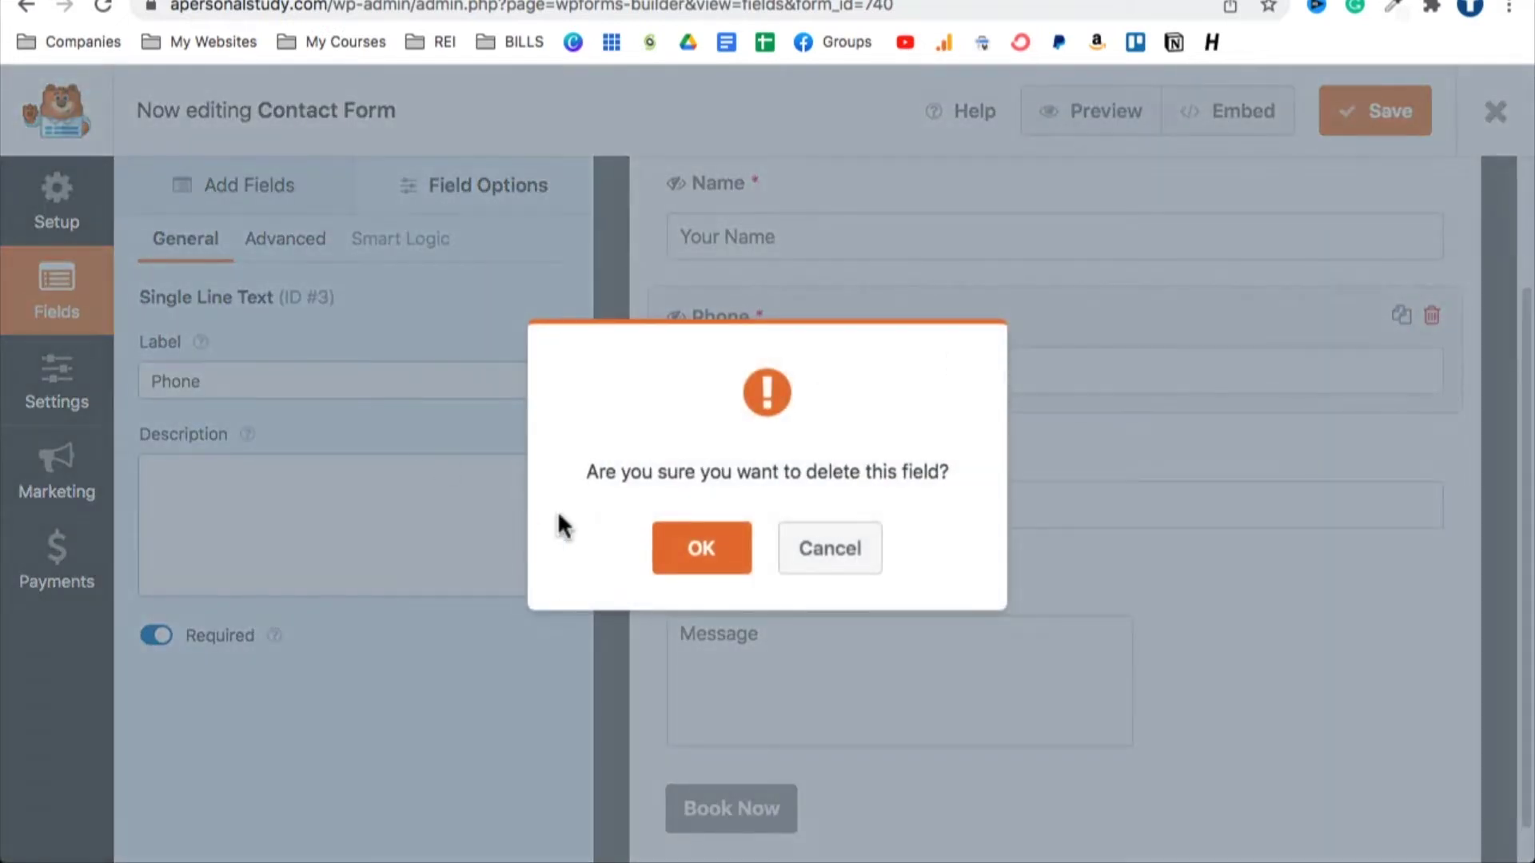
pyautogui.click(698, 560)
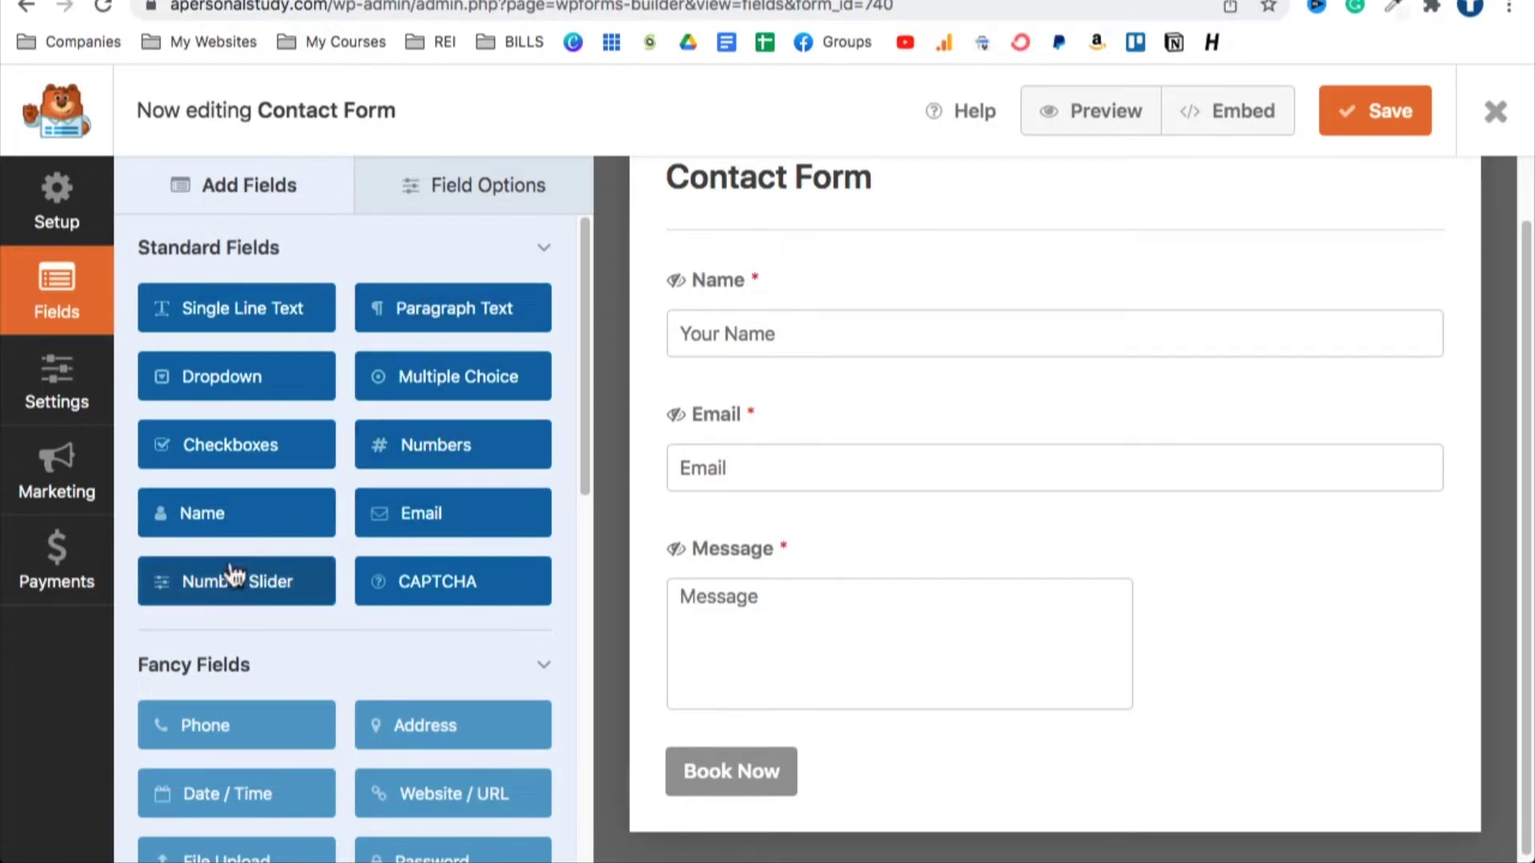
# Dismiss the PRO-upgrade notice blocking the Phone field.
pyautogui.scroll(-1, 385, 607)
pyautogui.scroll(-9, 386, 608)
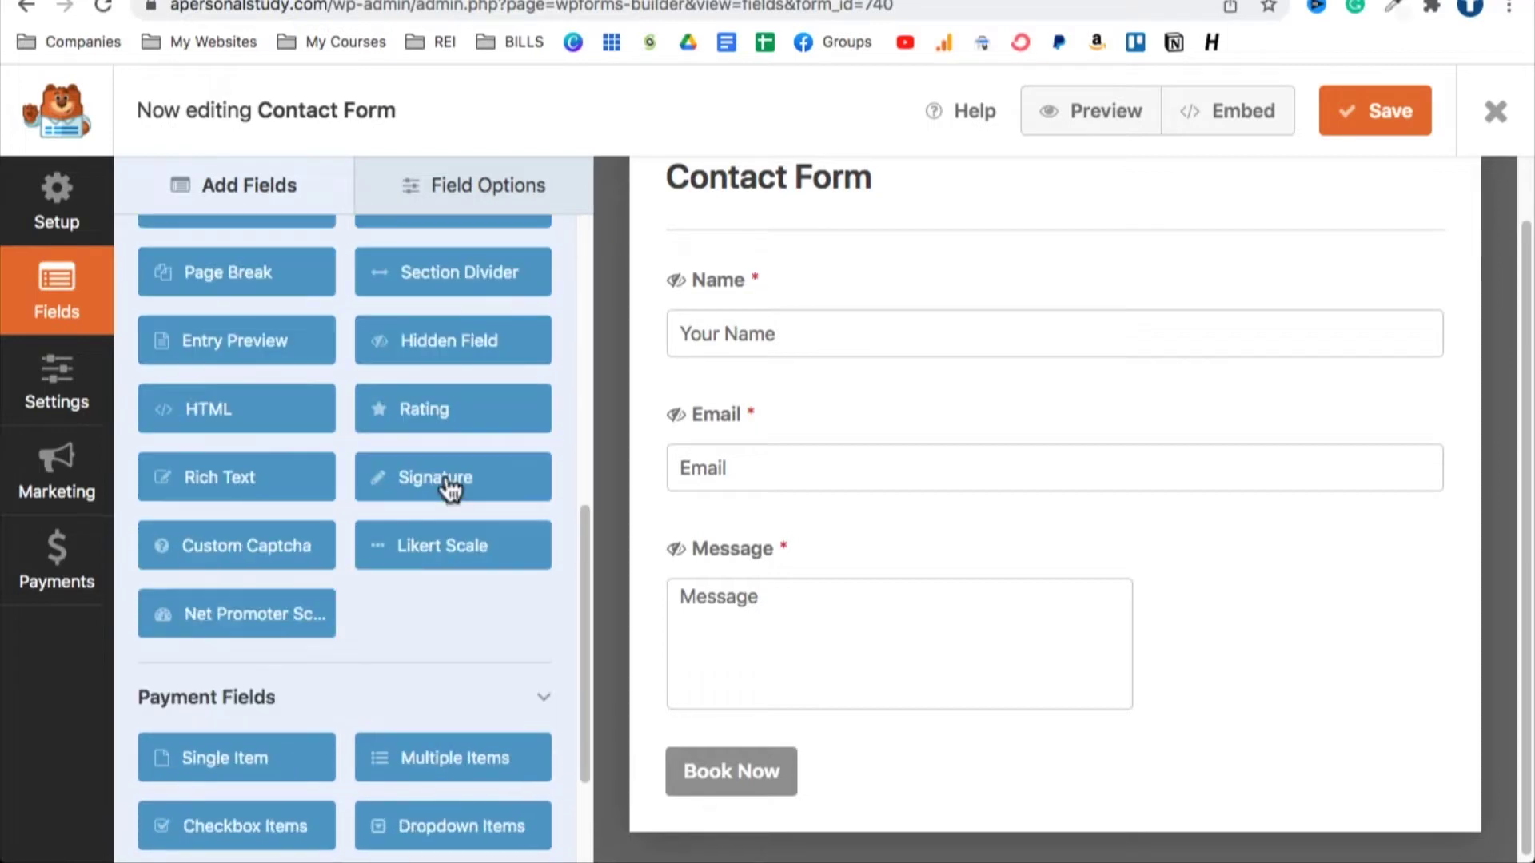
pyautogui.scroll(7, 405, 528)
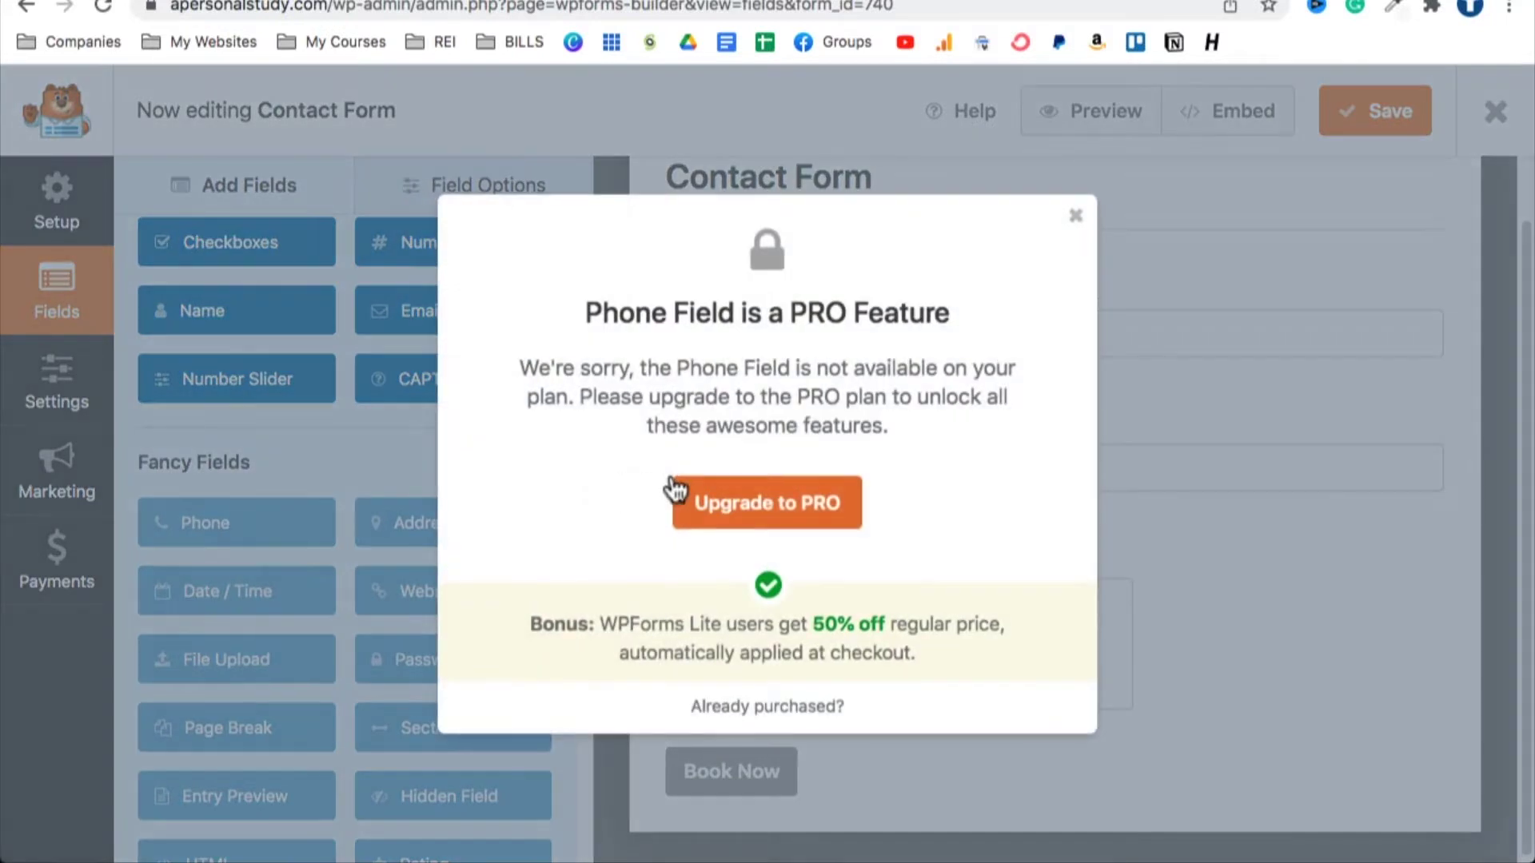
pyautogui.click(1072, 227)
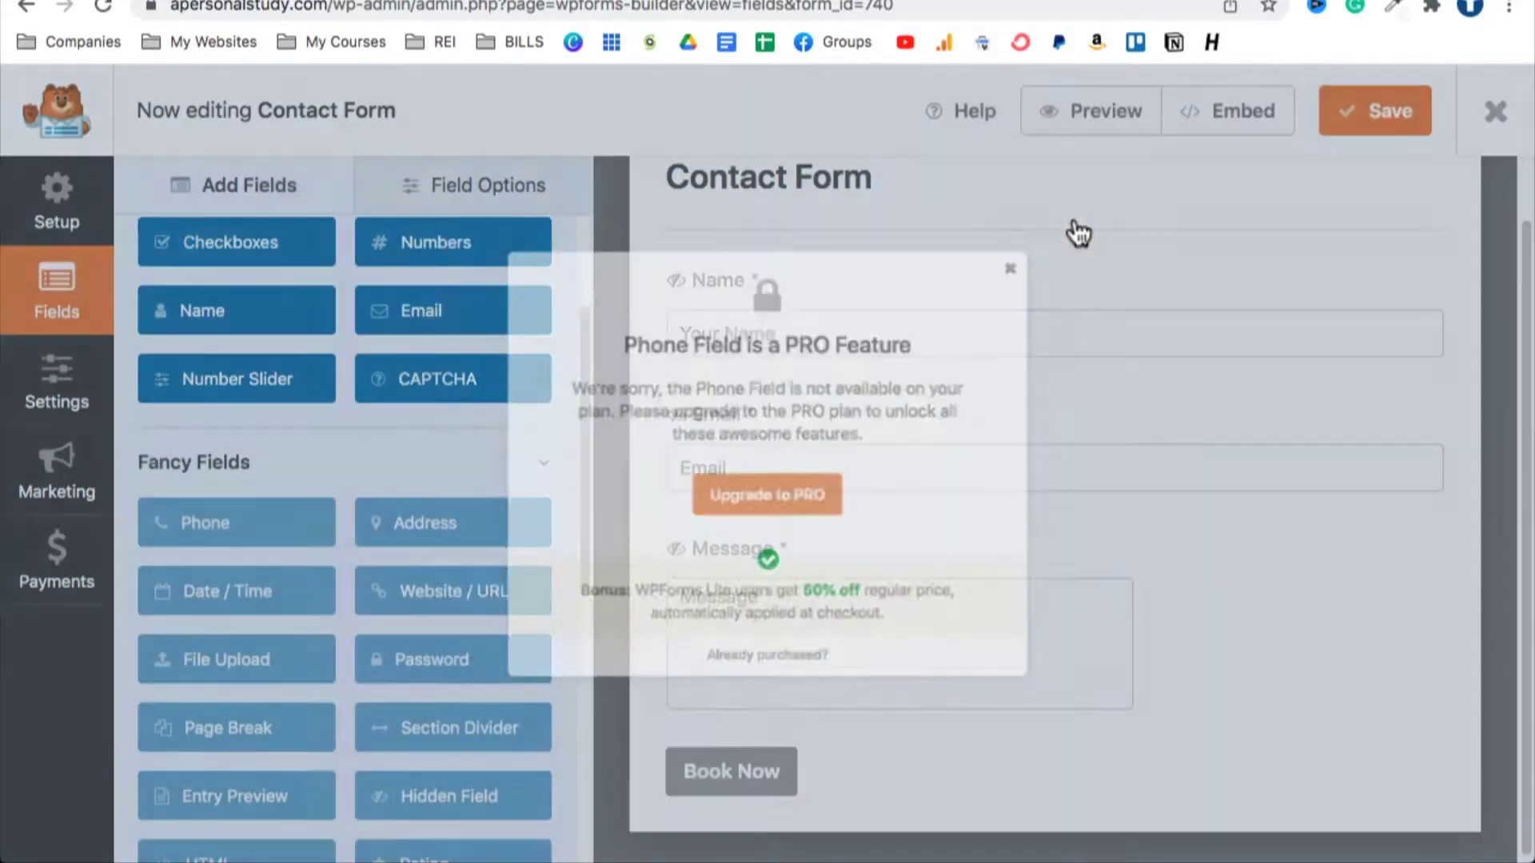
pyautogui.scroll(3, 295, 507)
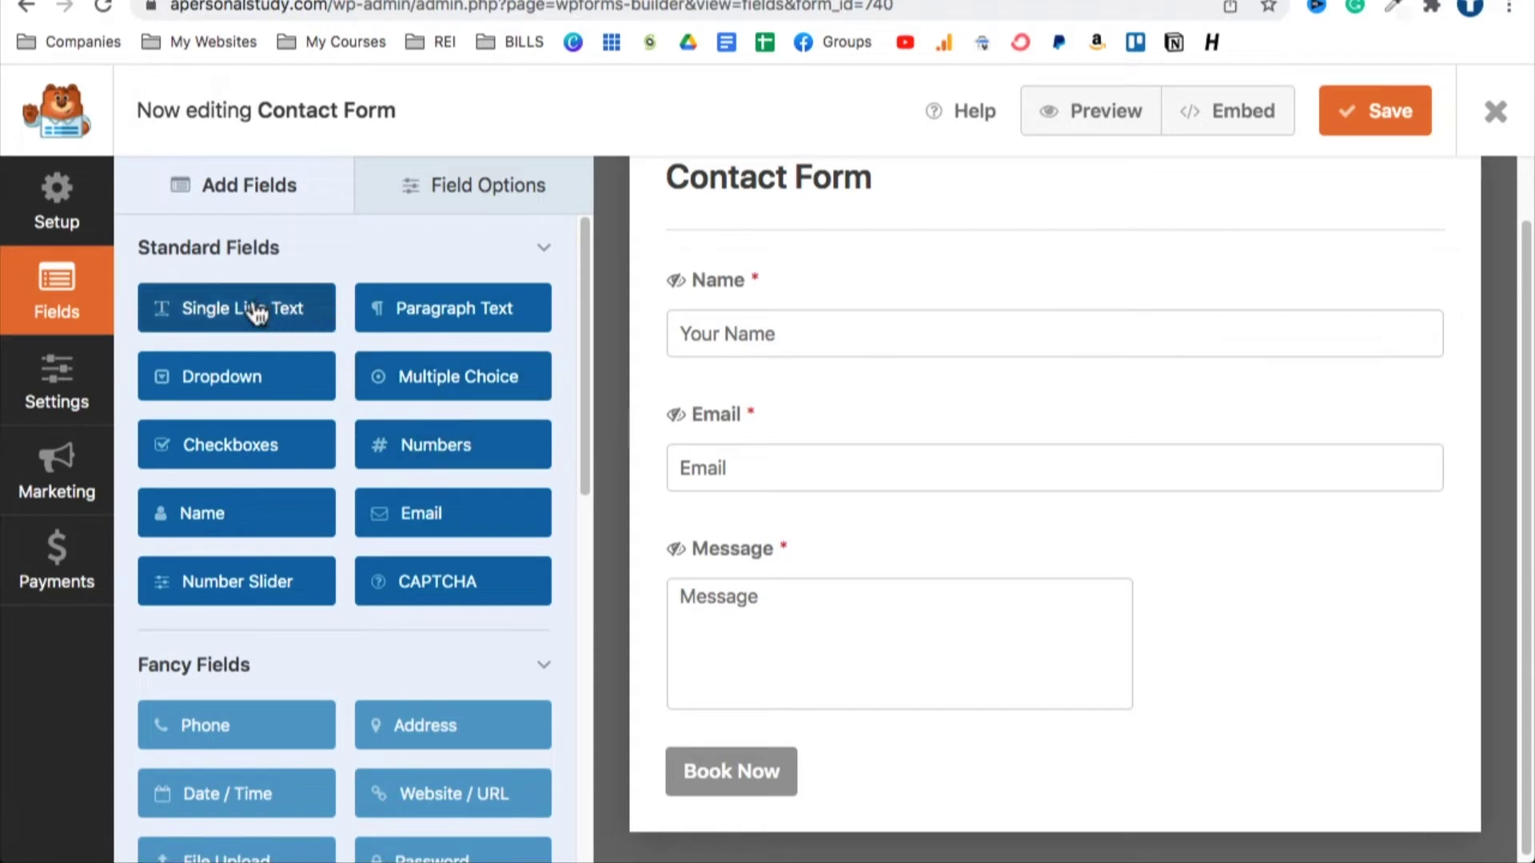
# Add a Single Line Text field below Name, labelled 'Phone' and required.
pyautogui.moveTo(236, 316); pyautogui.dragTo(796, 422)
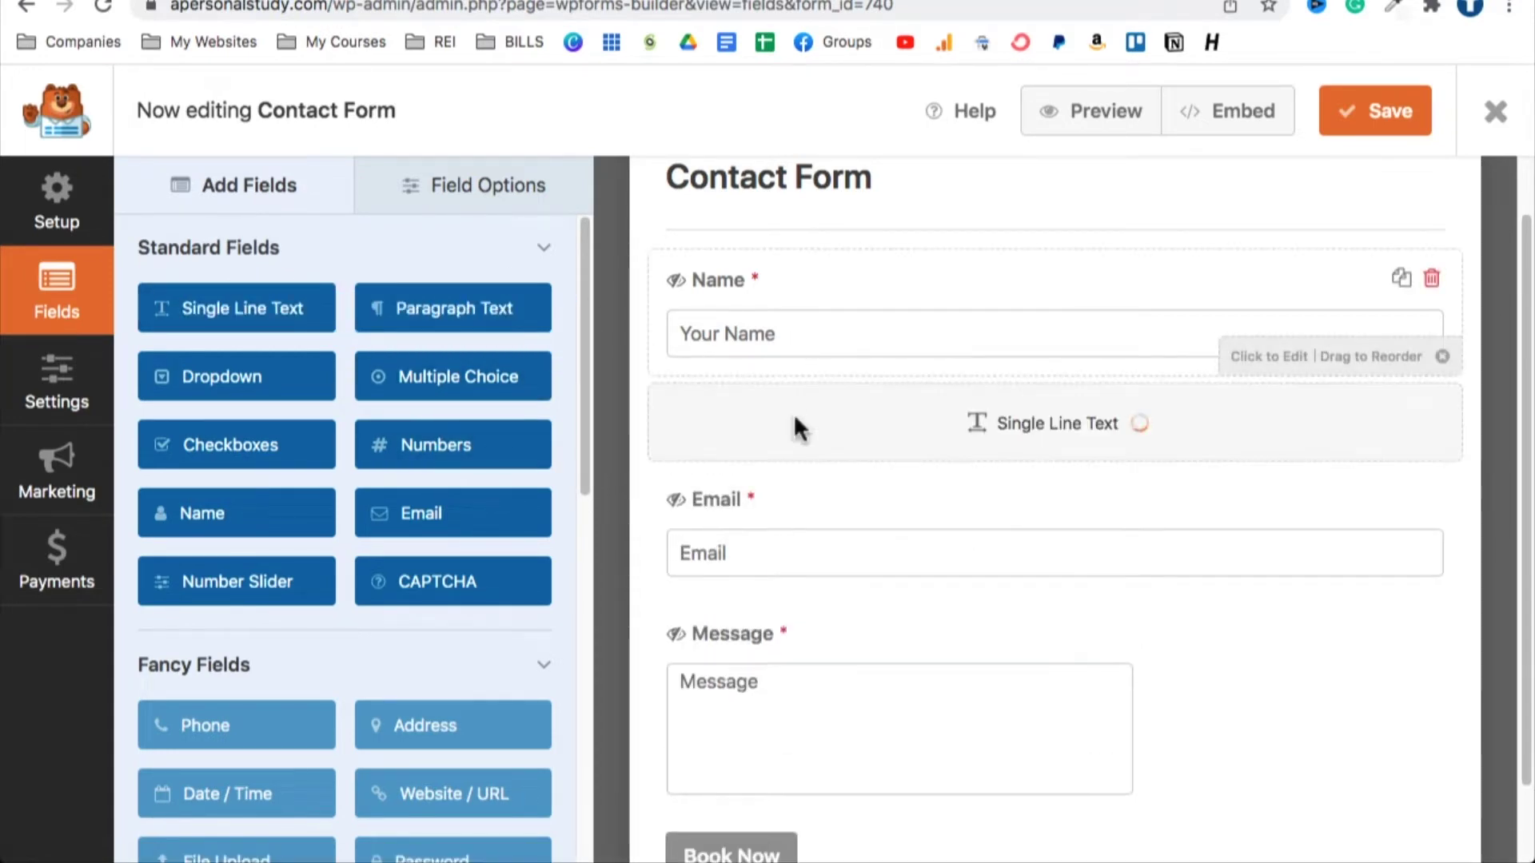
pyautogui.click(774, 473)
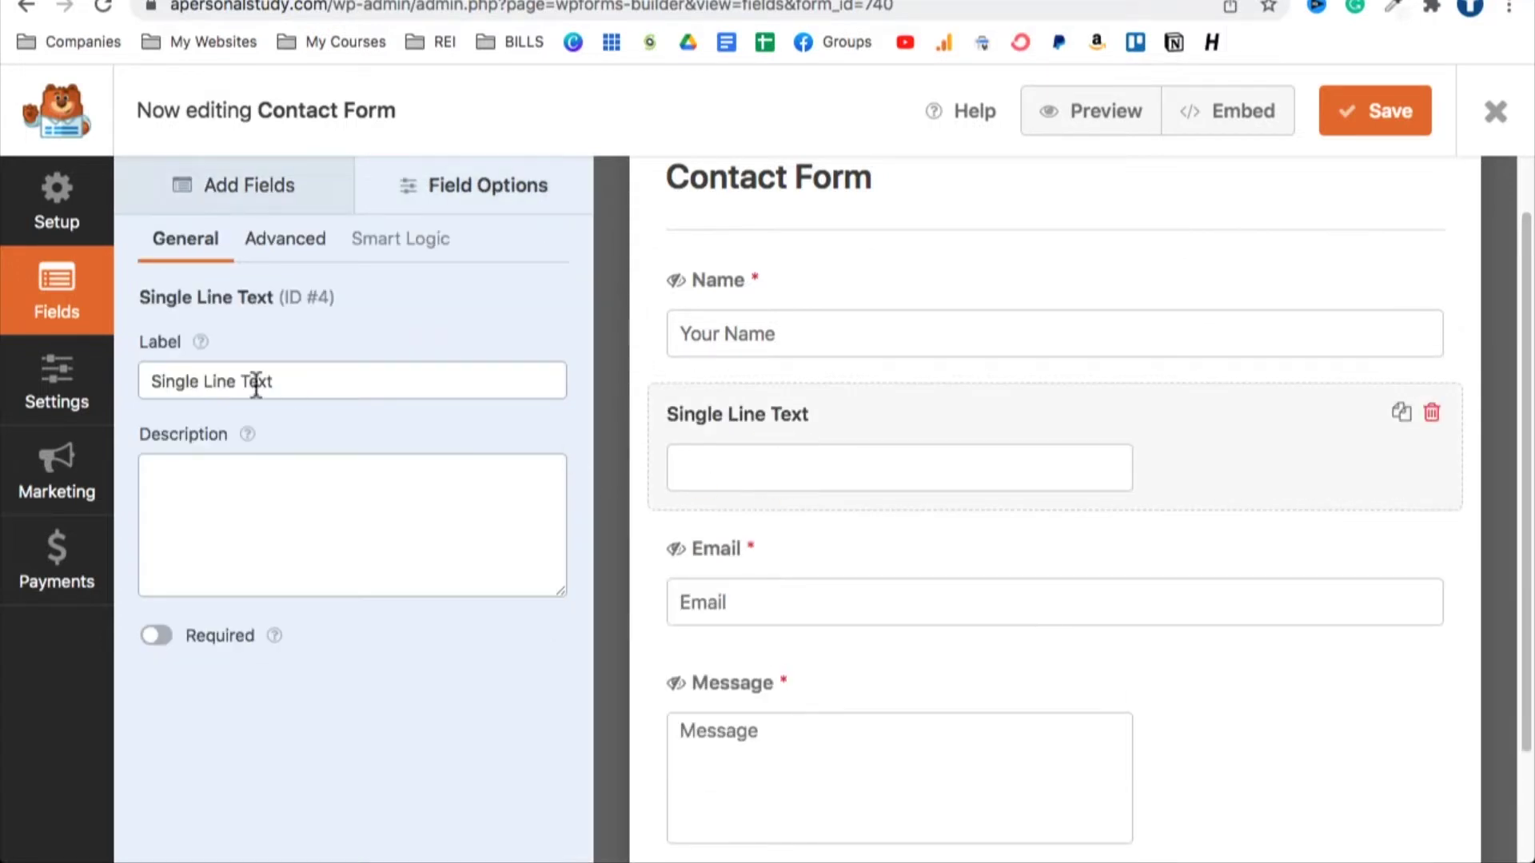
pyautogui.tripleClick(274, 382)
pyautogui.write('Phone')
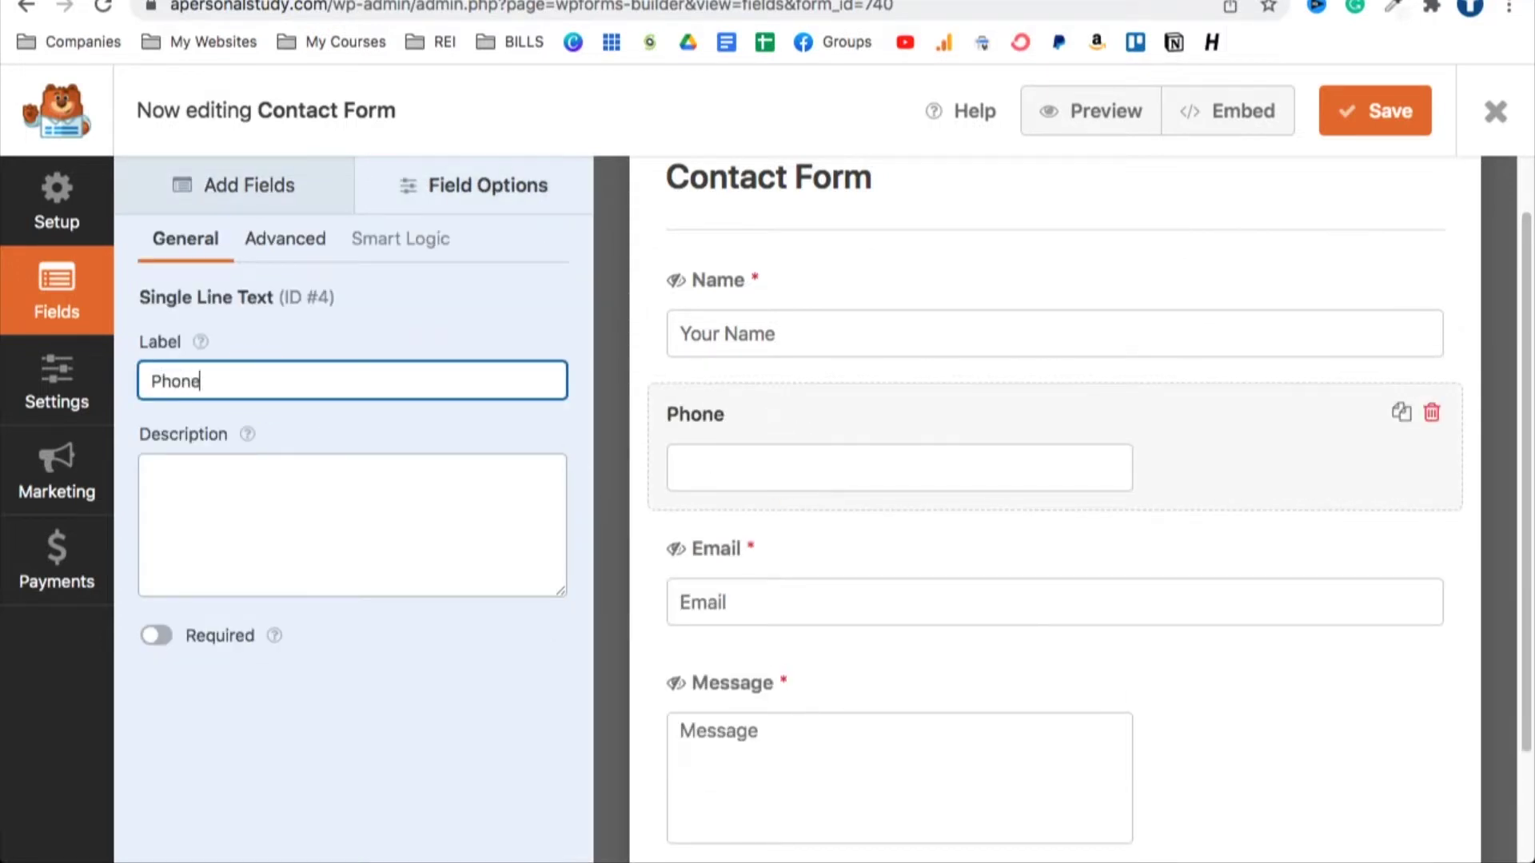
pyautogui.press('Tab')
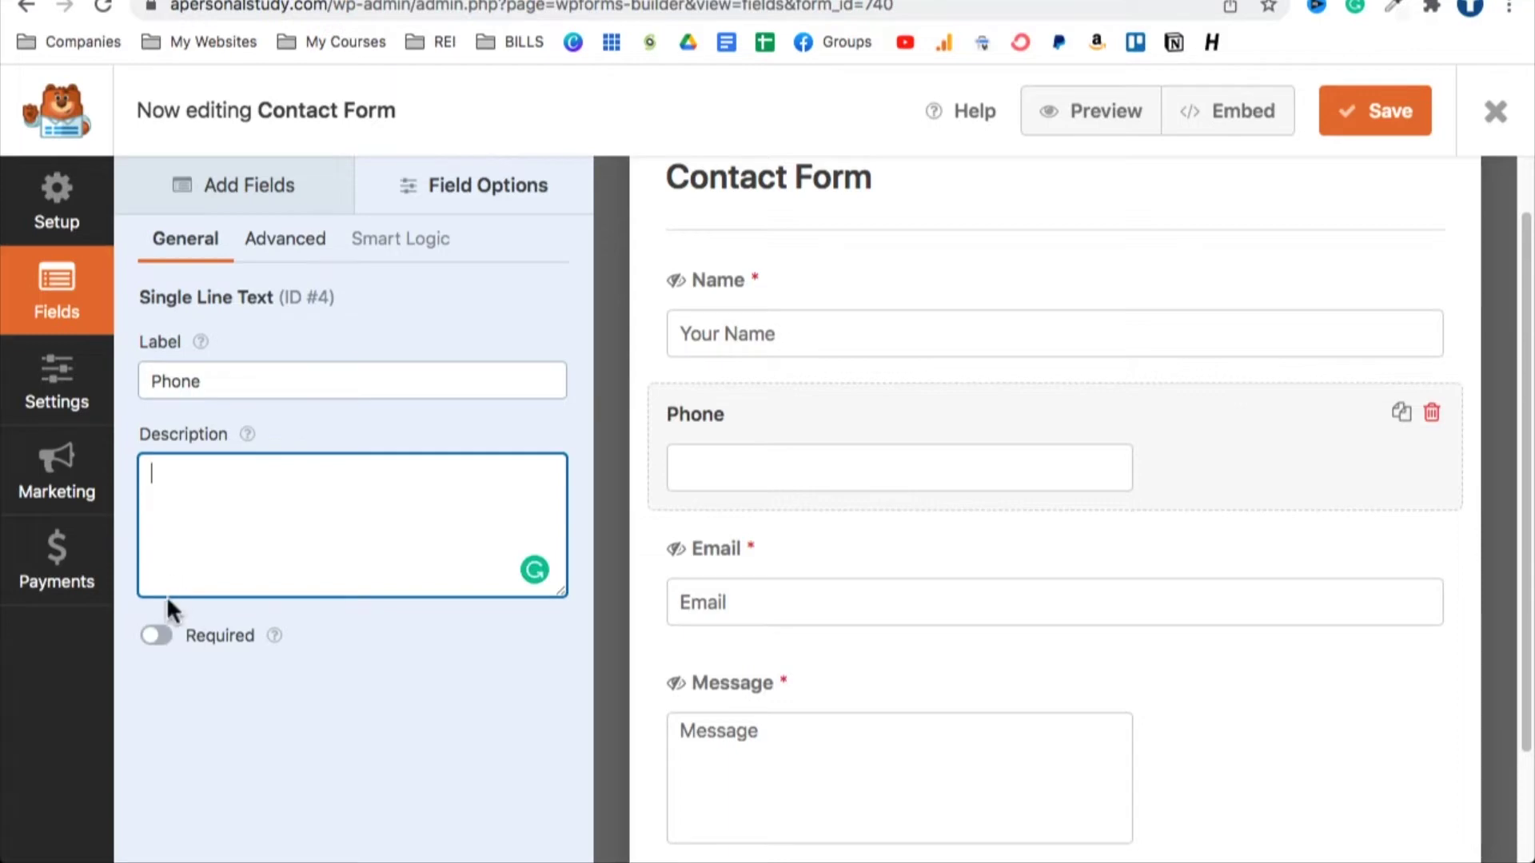
pyautogui.click(156, 635)
pyautogui.click(282, 240)
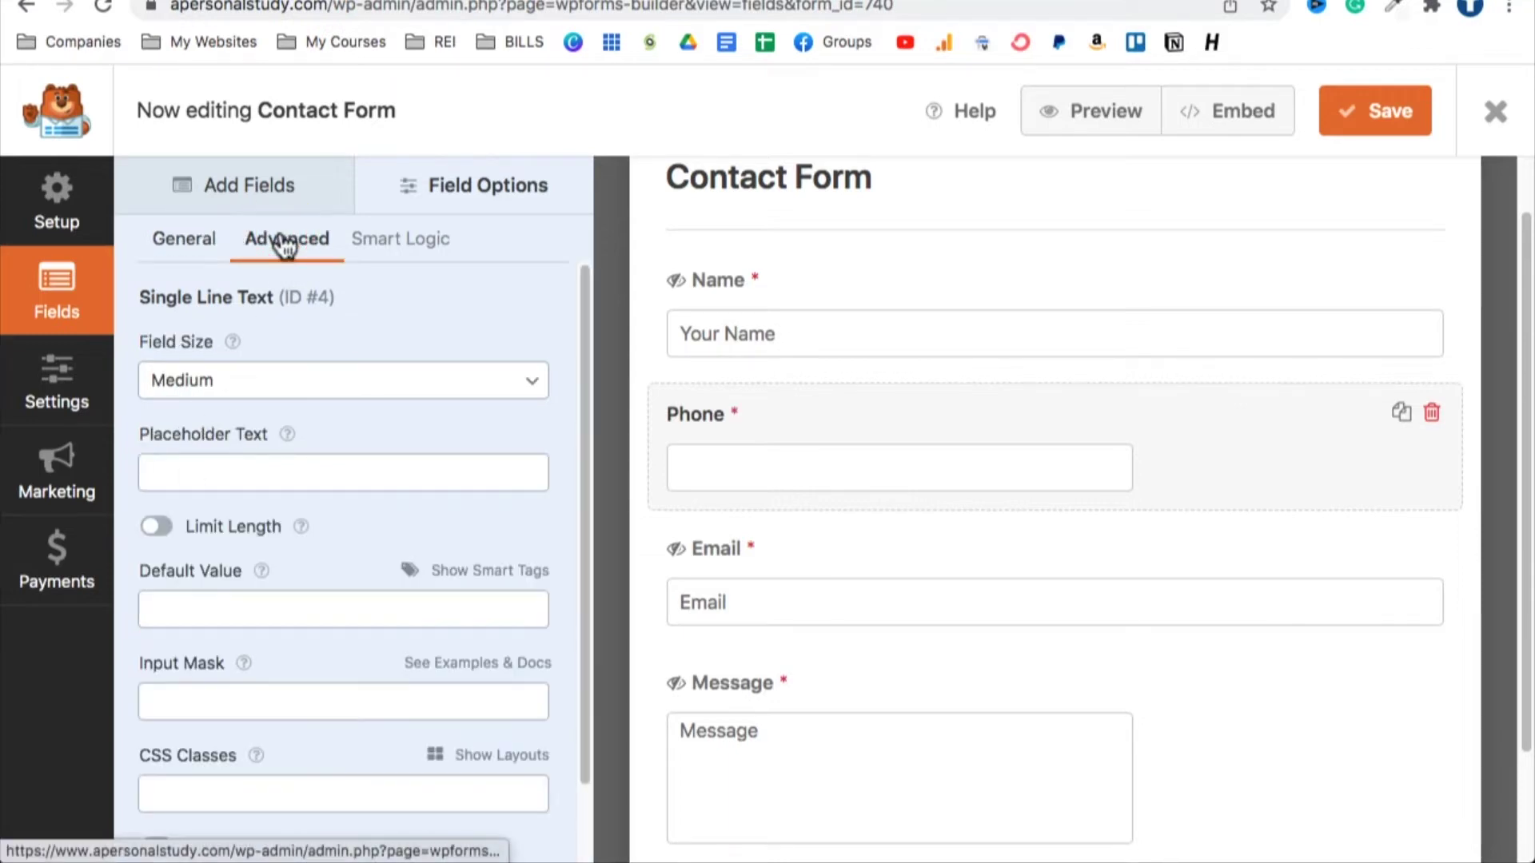
pyautogui.click(267, 366)
pyautogui.click(266, 397)
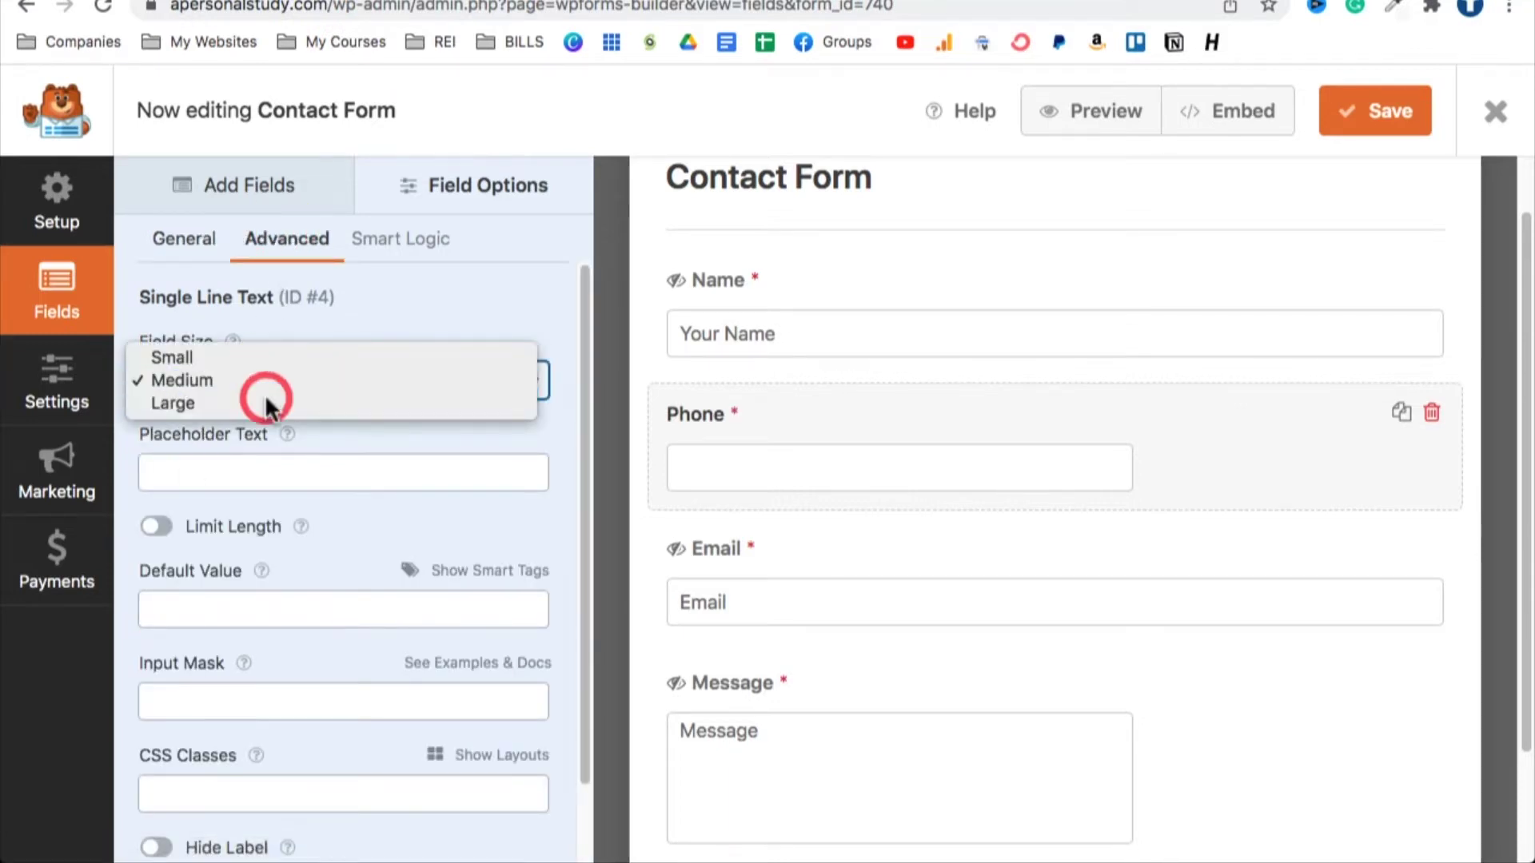
pyautogui.click(256, 471)
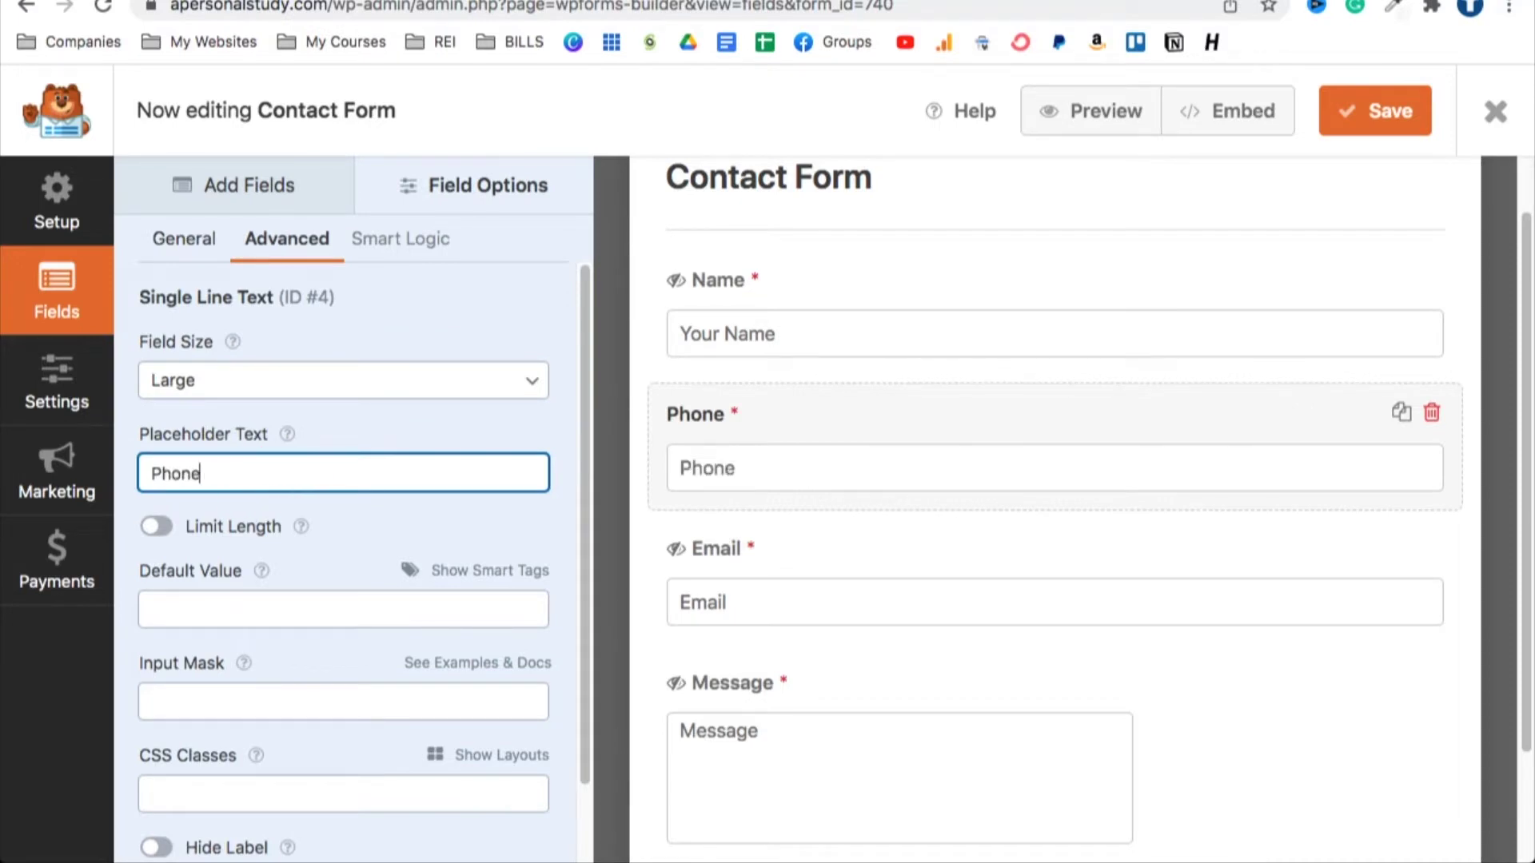
pyautogui.scroll(-2, 428, 524)
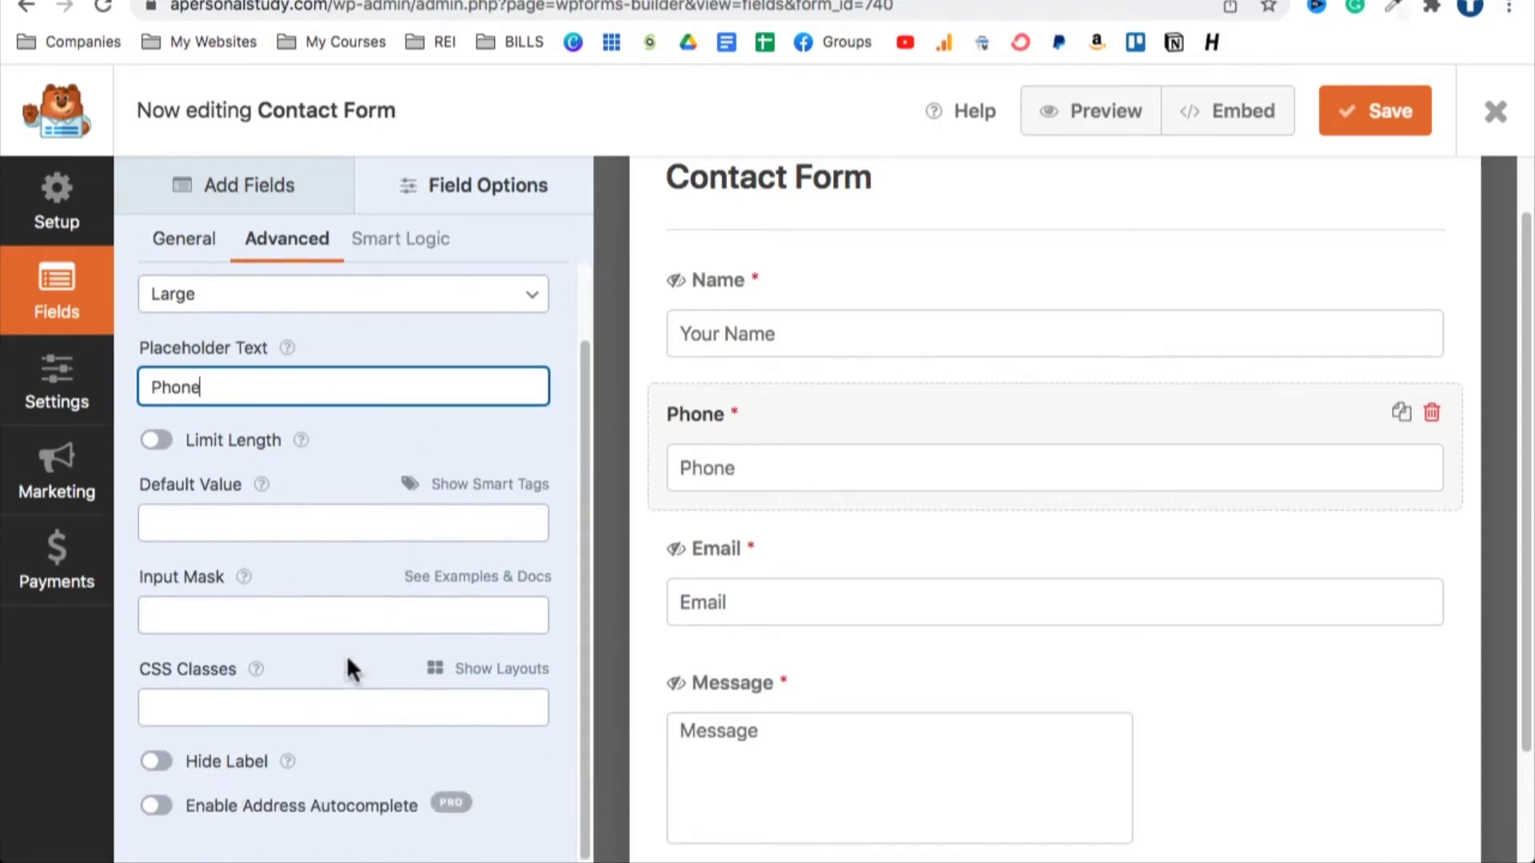
pyautogui.click(156, 760)
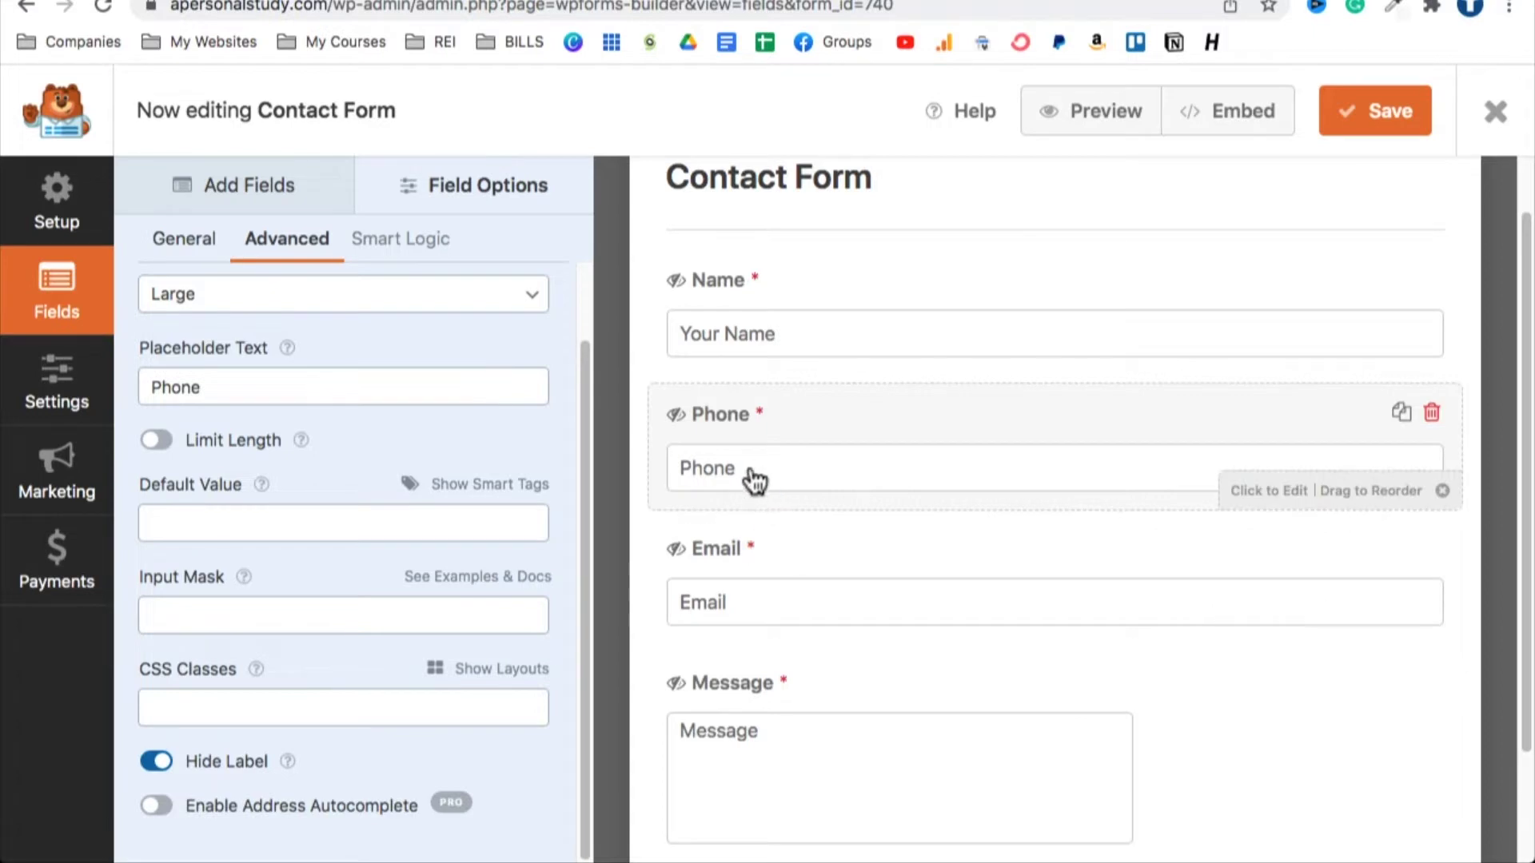
pyautogui.doubleClick(195, 394)
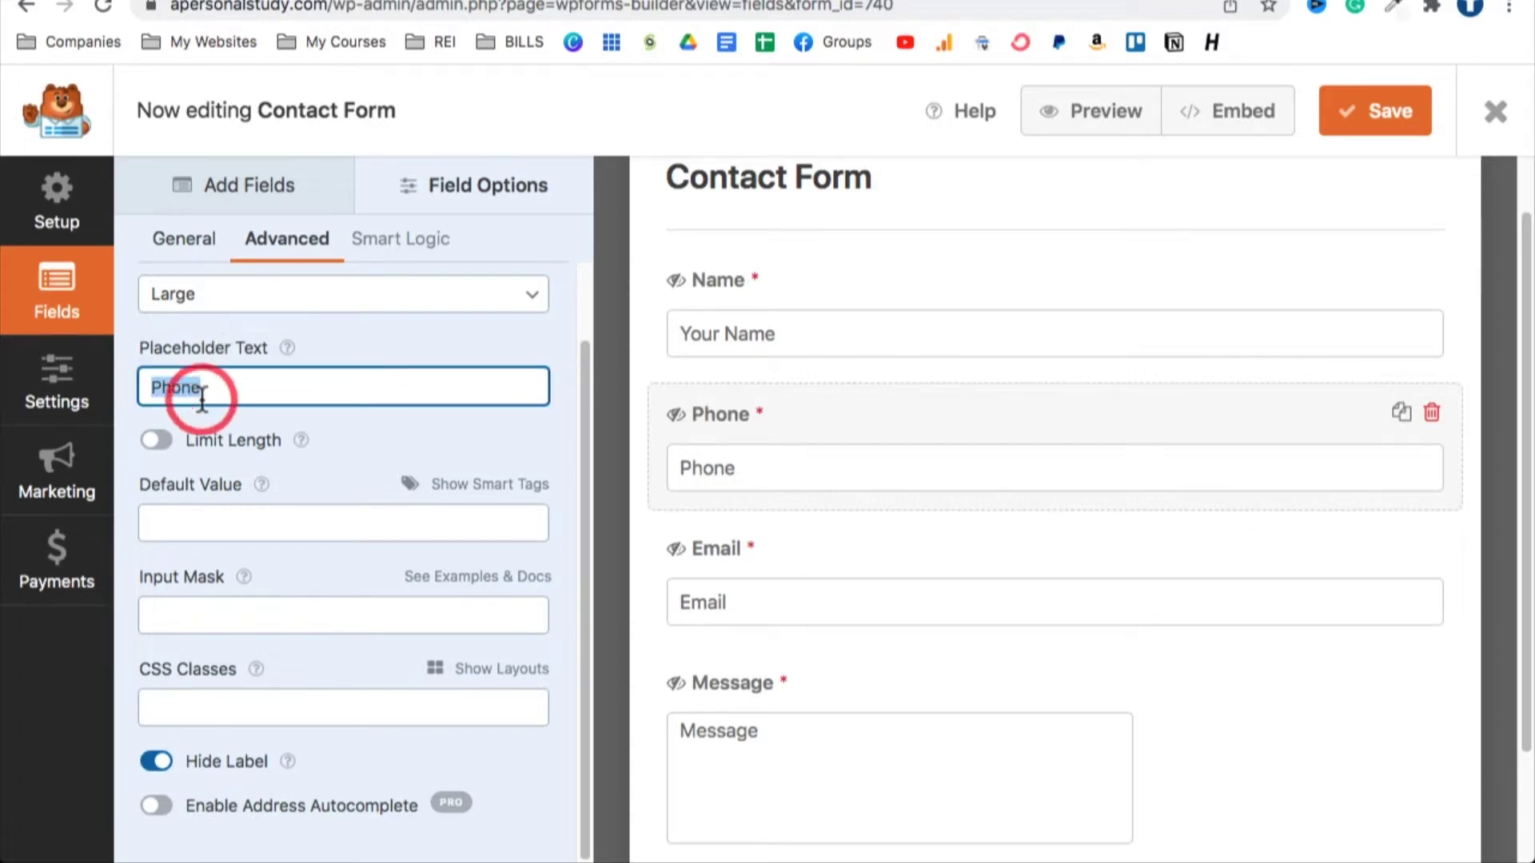
pyautogui.write('(555) 777-1000')
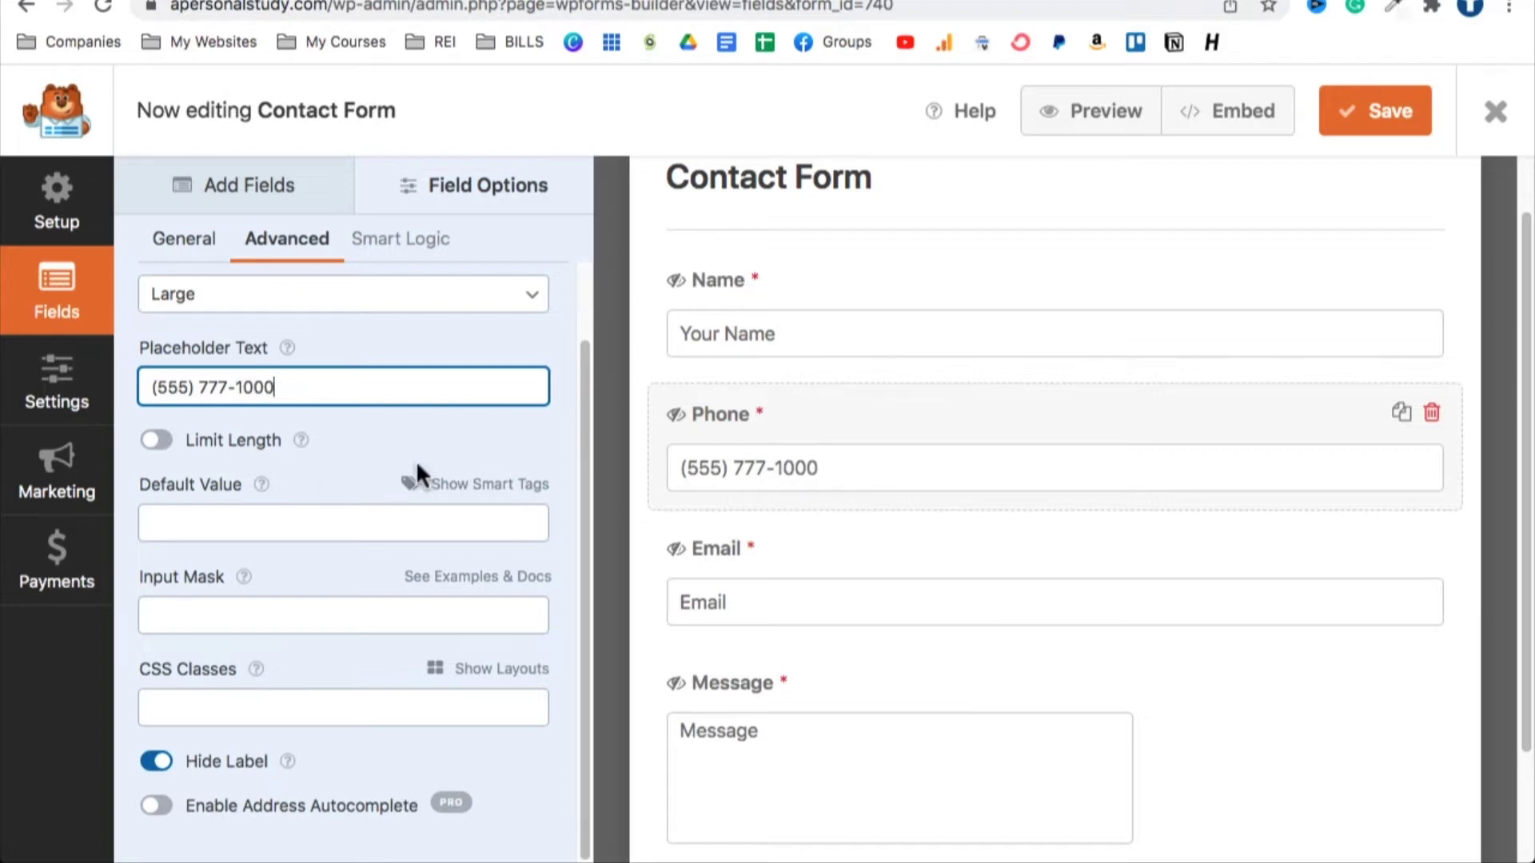
pyautogui.click(741, 609)
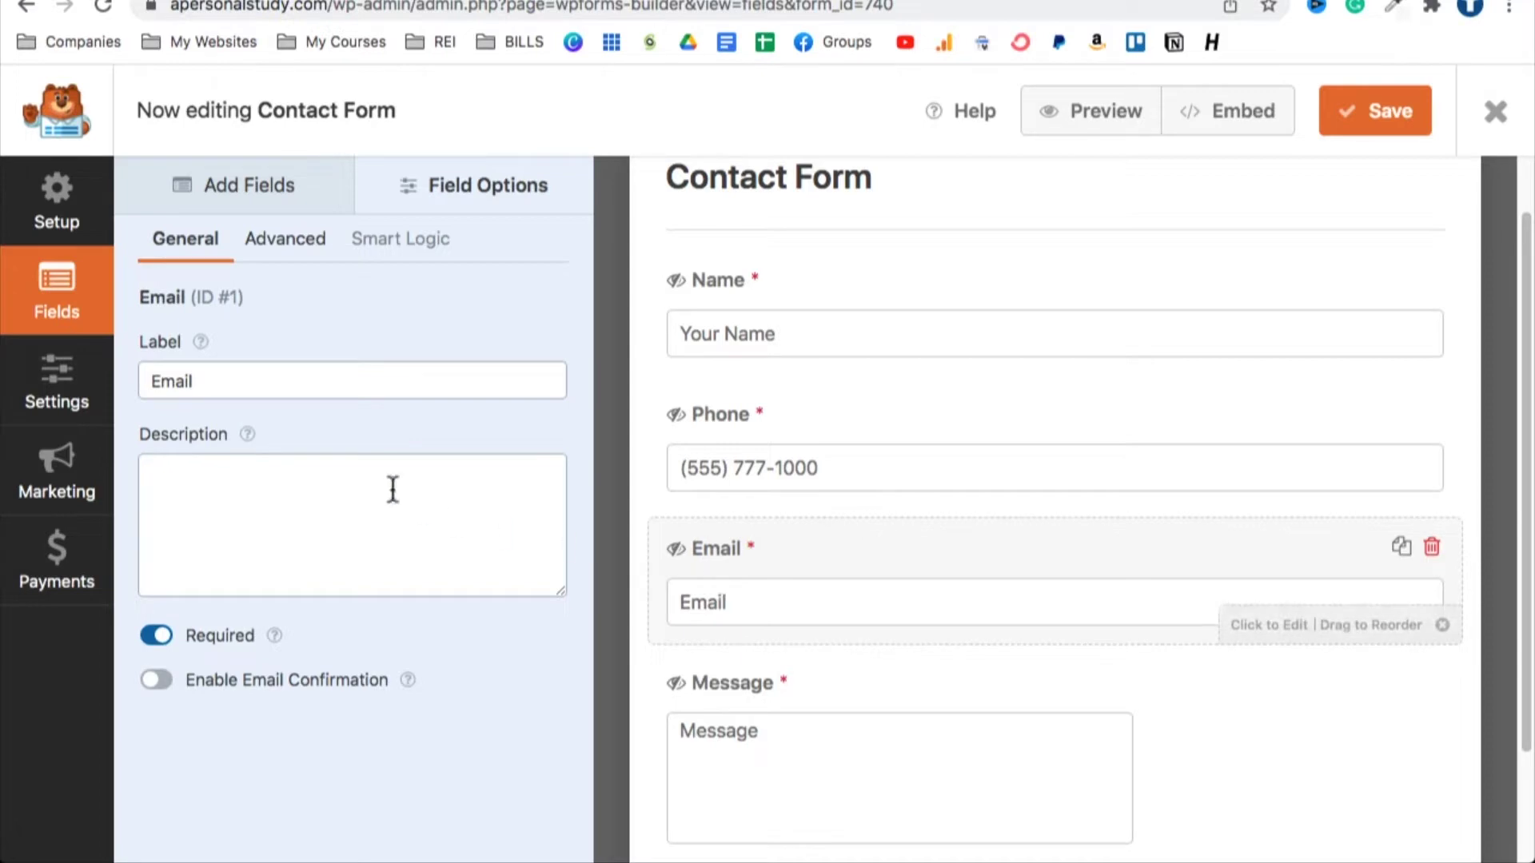
pyautogui.click(315, 238)
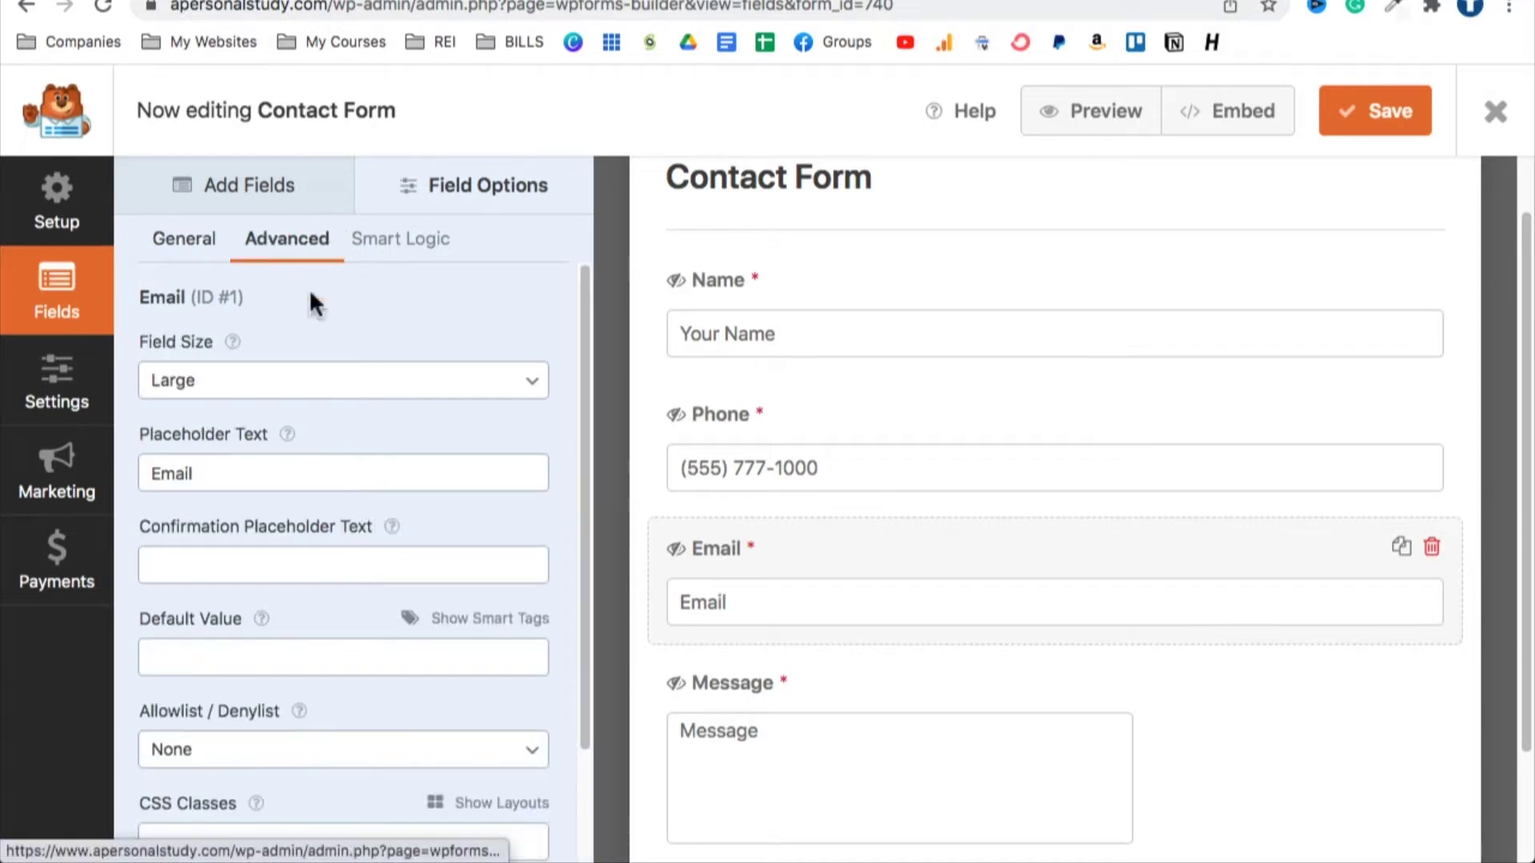
pyautogui.click(189, 472)
pyautogui.click(152, 473)
pyautogui.write('You')
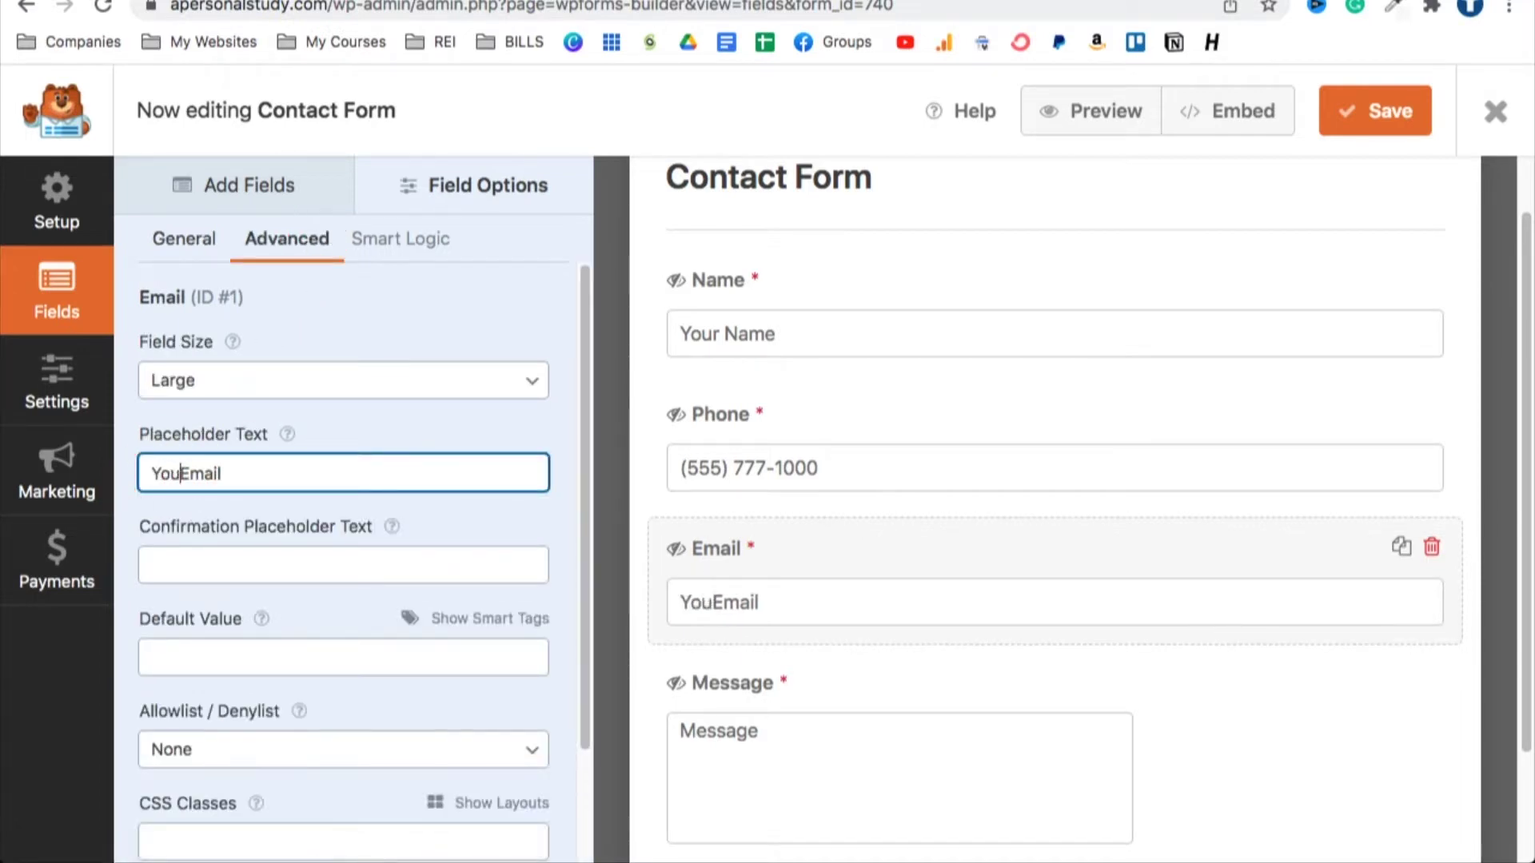
pyautogui.write('r')
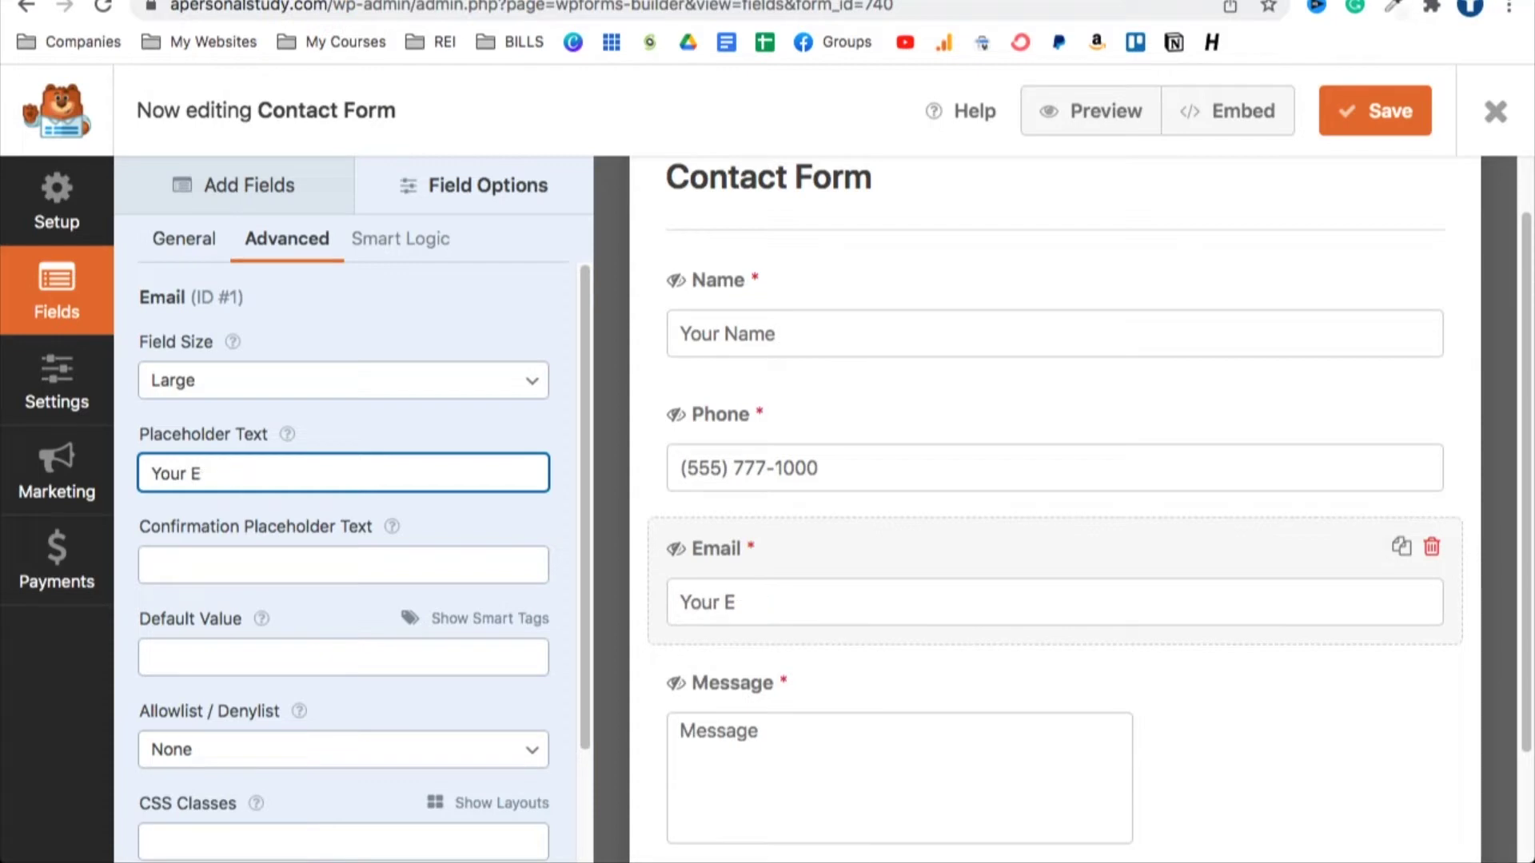
pyautogui.press('super+a')
pyautogui.write('emaio')
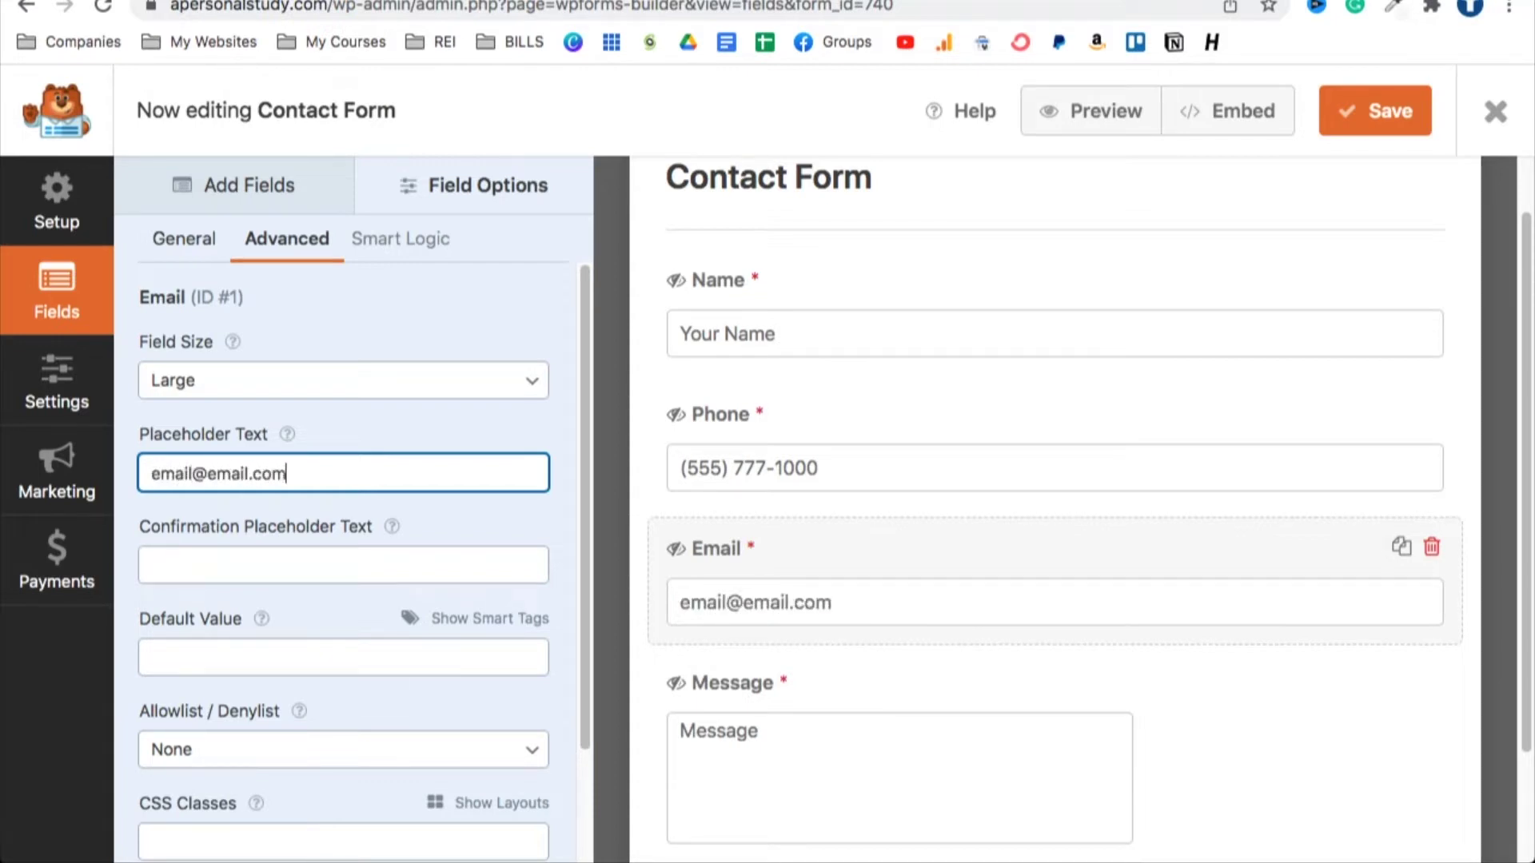
# Delete the Message field from the form.
pyautogui.scroll(-2, 1000, 555)
pyautogui.click(986, 650)
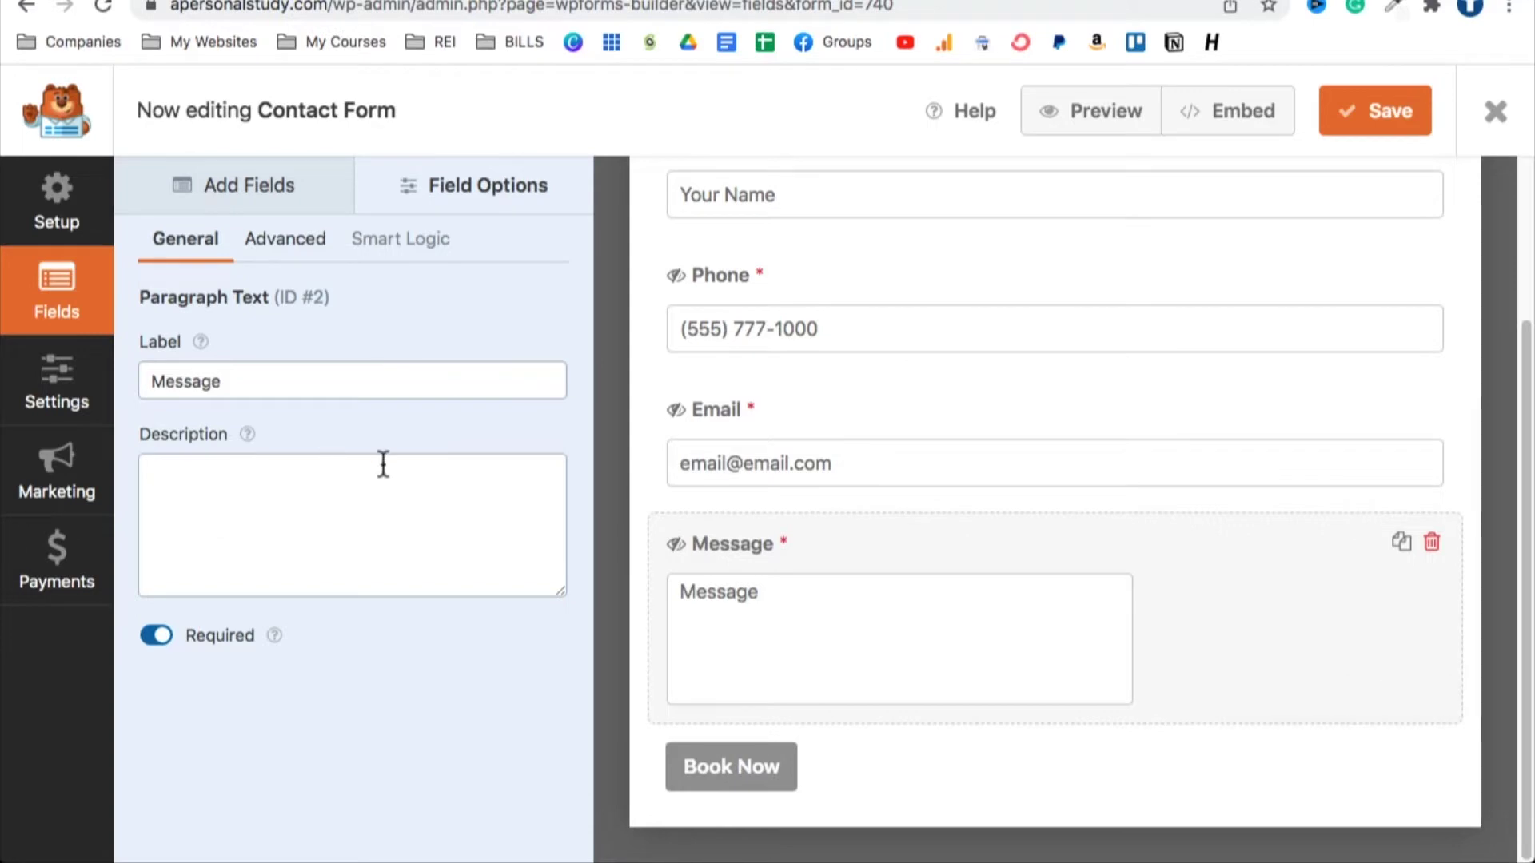
pyautogui.click(1431, 542)
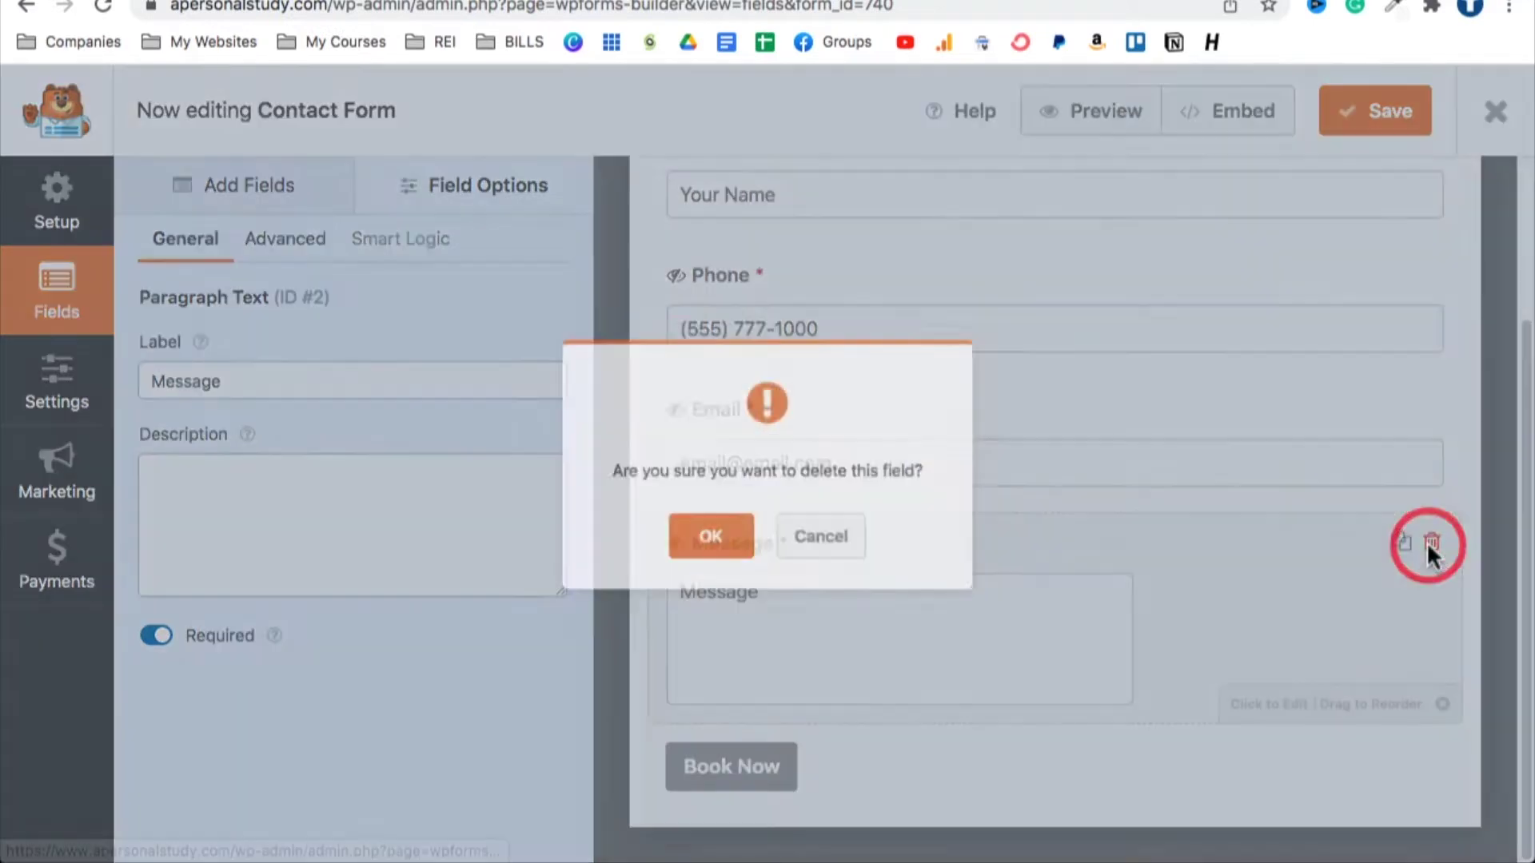
pyautogui.click(702, 551)
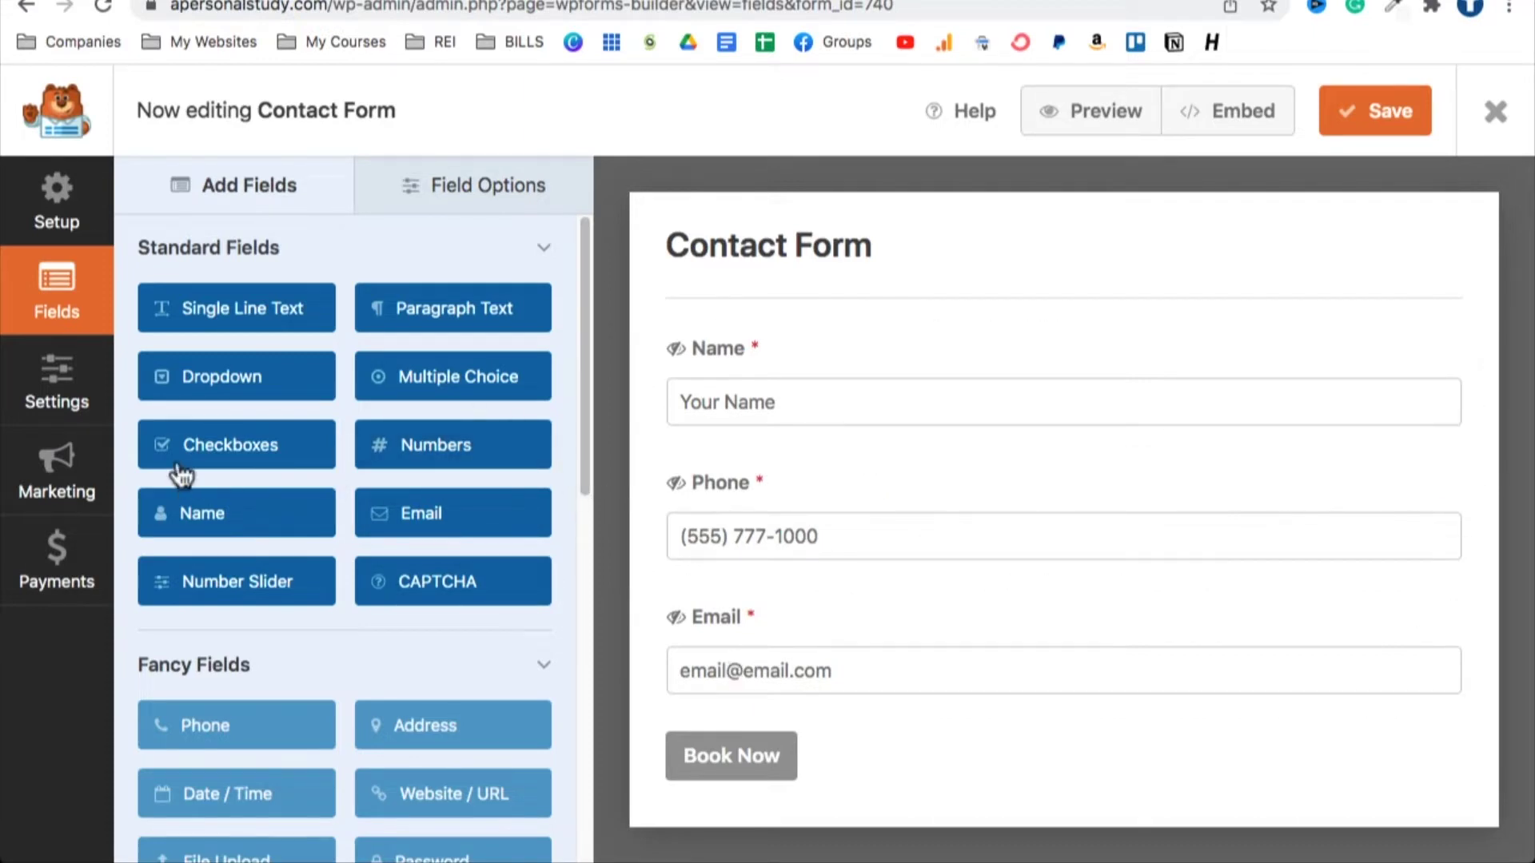
# Add a Dropdown field below Email and start labelling it 'I'm looking'.
pyautogui.moveTo(192, 382); pyautogui.dragTo(919, 668)
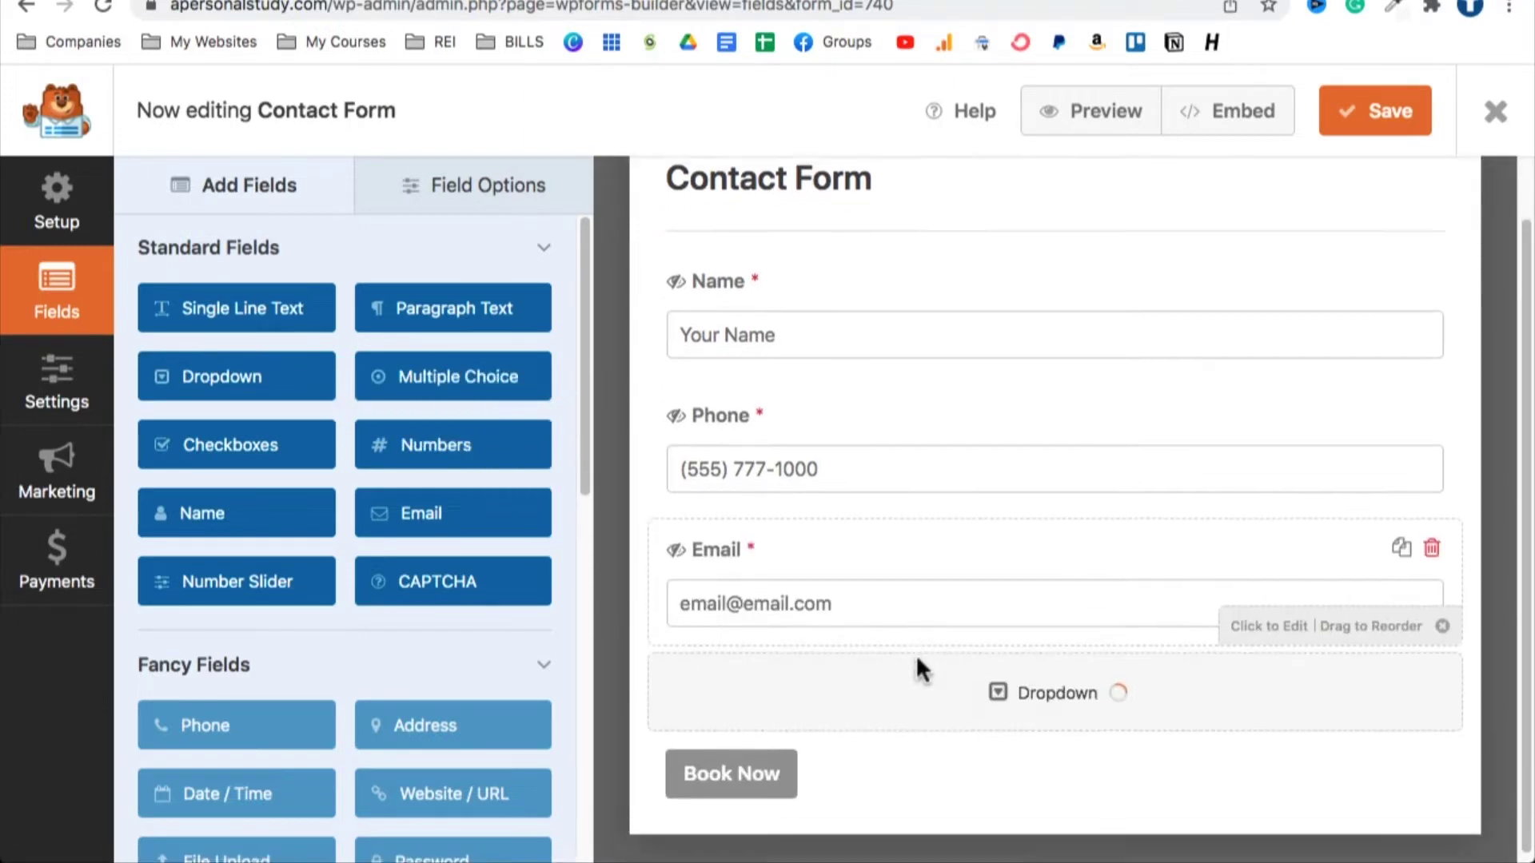
pyautogui.click(709, 639)
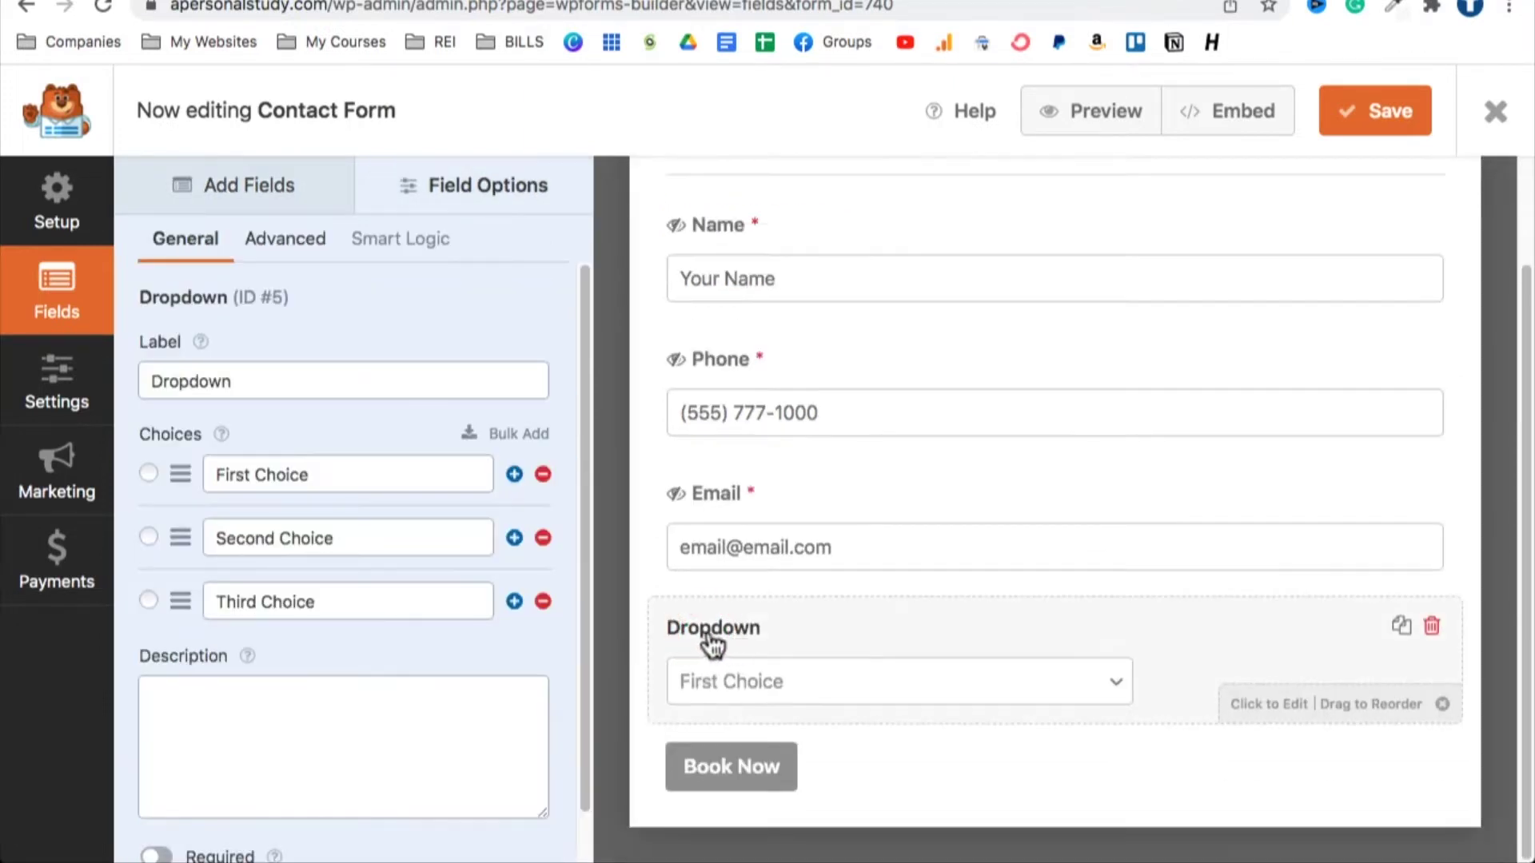
pyautogui.doubleClick(225, 387)
pyautogui.write('I')
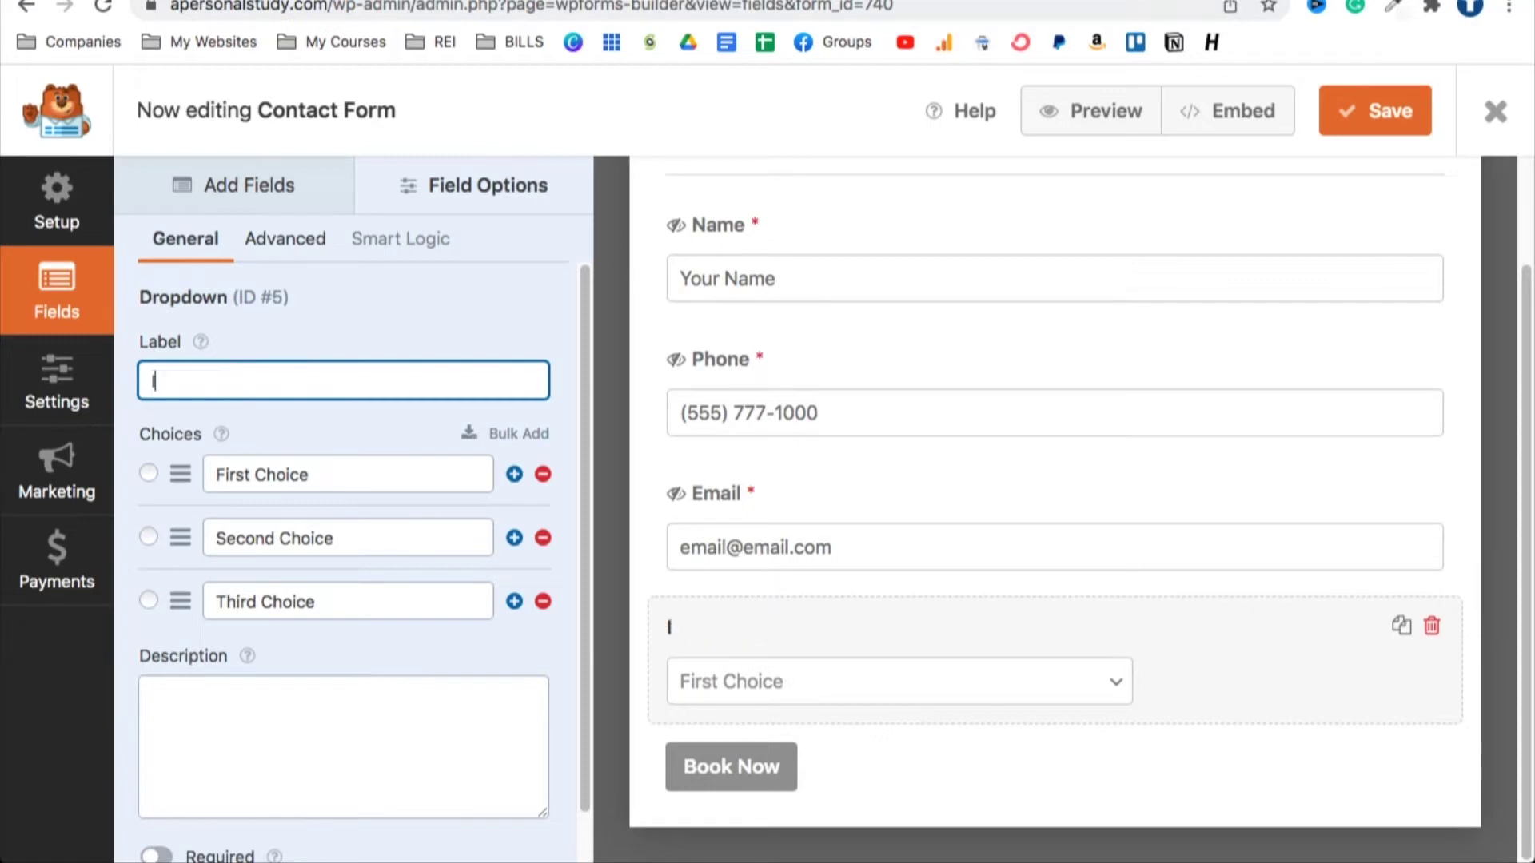
pyautogui.write("'m looking for")
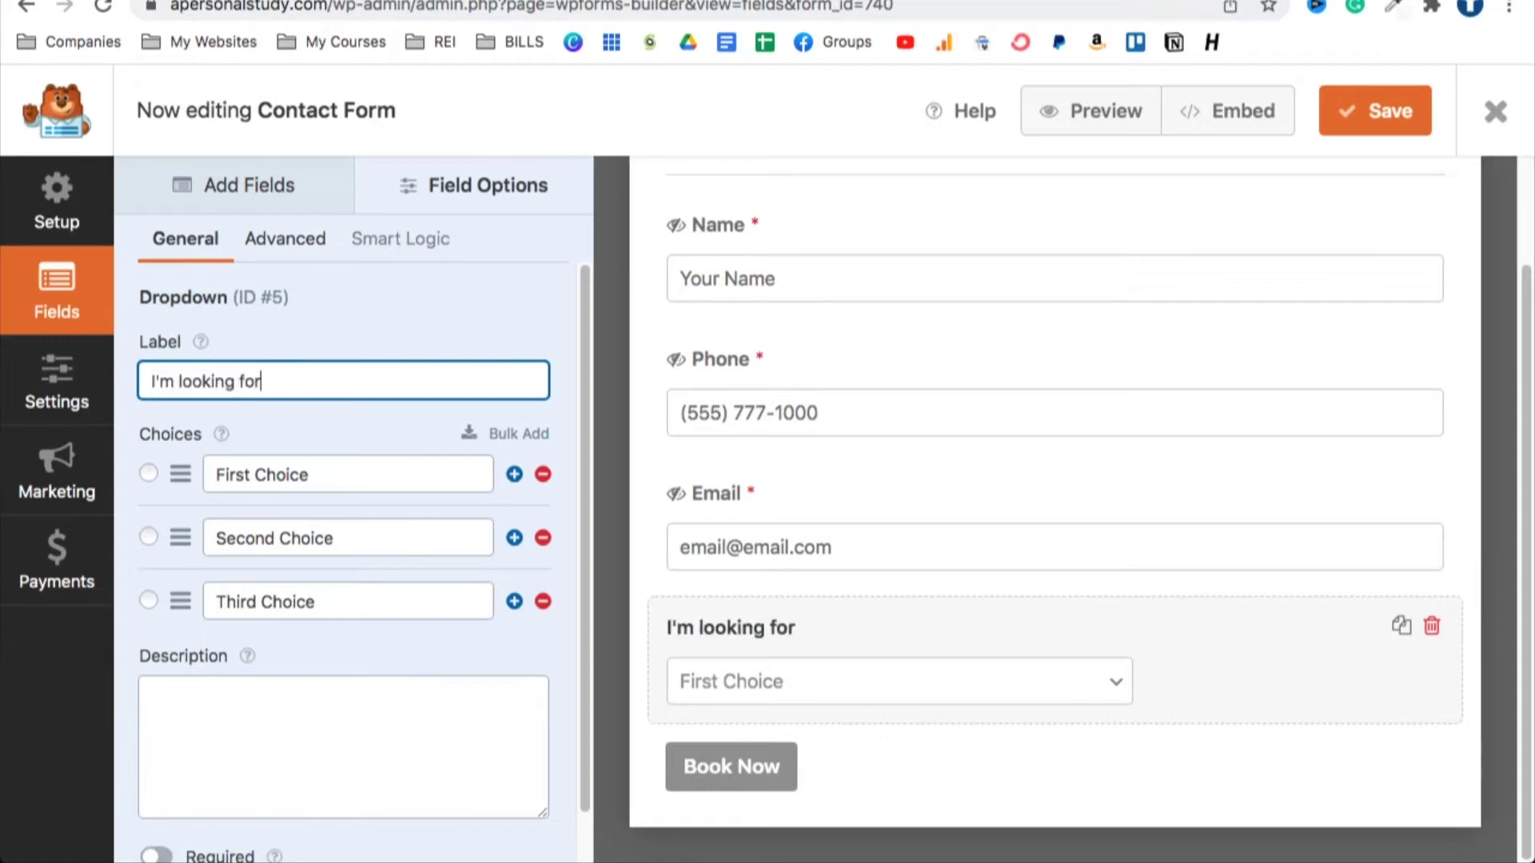
pyautogui.click(246, 475)
pyautogui.click(243, 540)
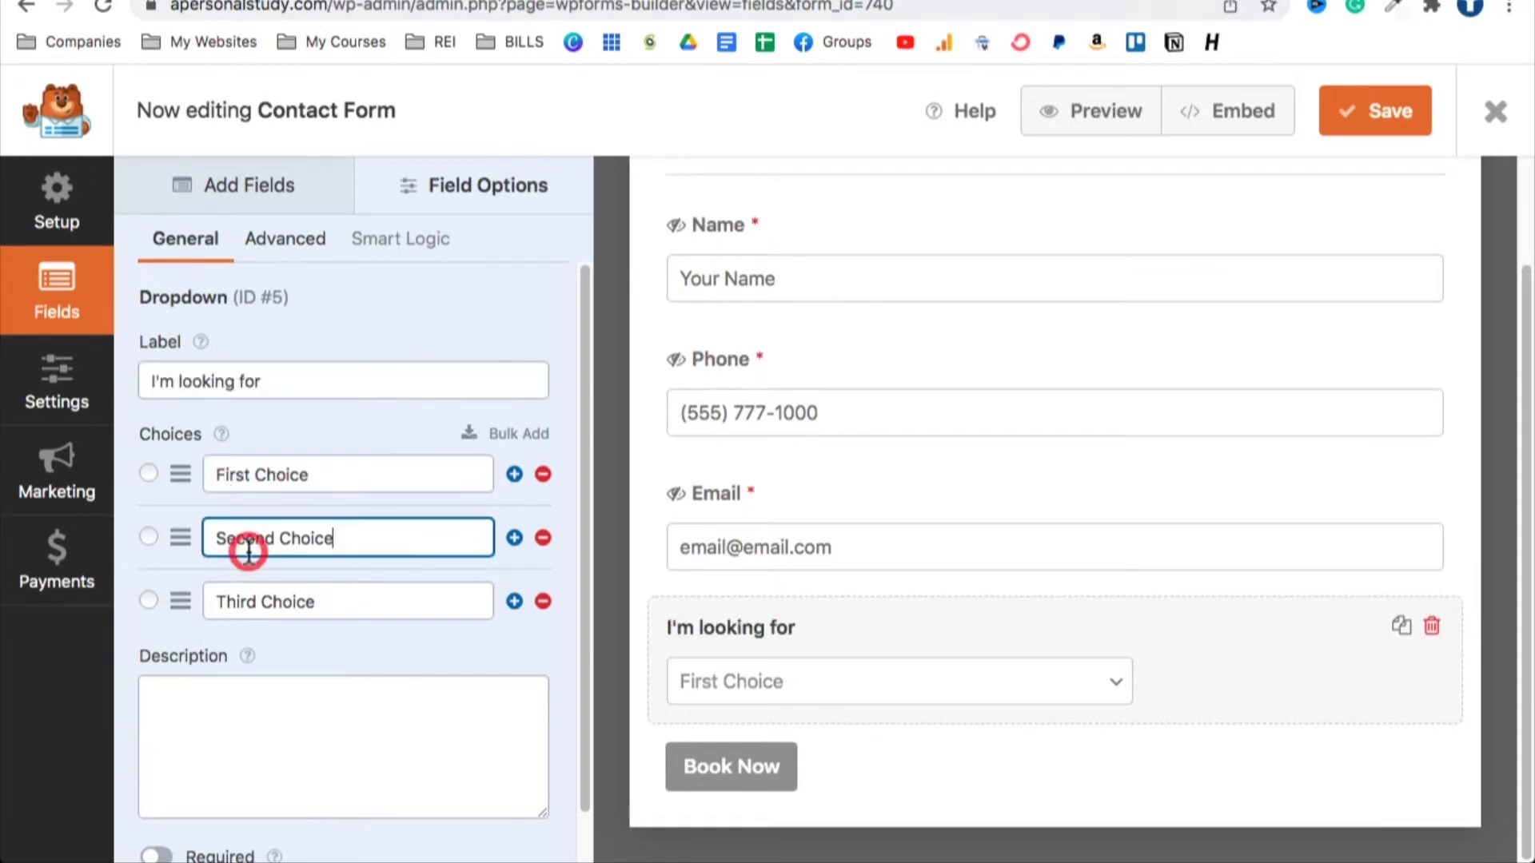
pyautogui.click(244, 602)
pyautogui.click(832, 662)
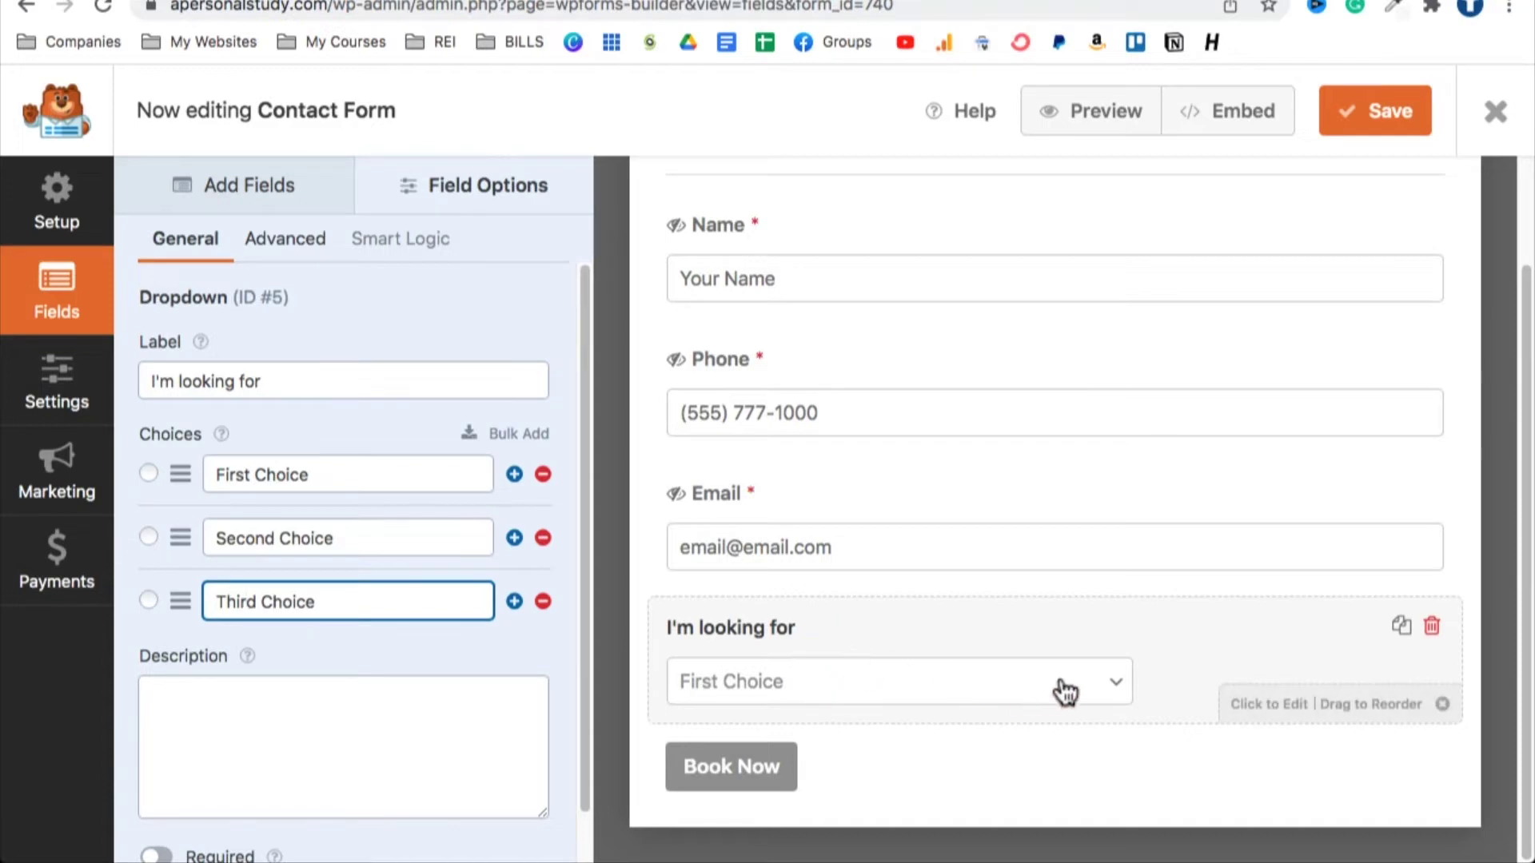
pyautogui.click(1096, 675)
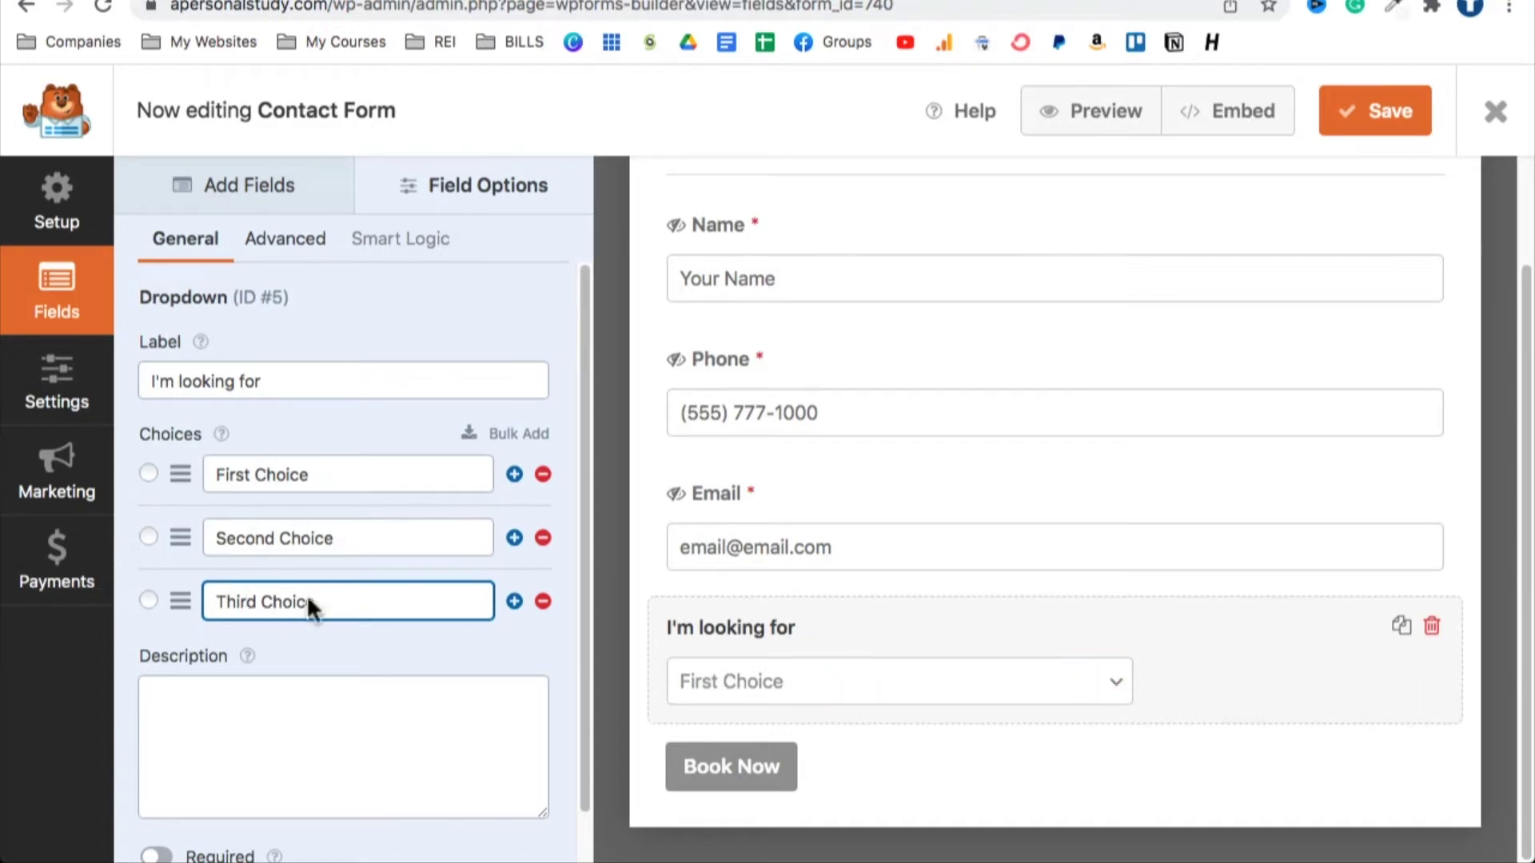
pyautogui.scroll(-1, 358, 530)
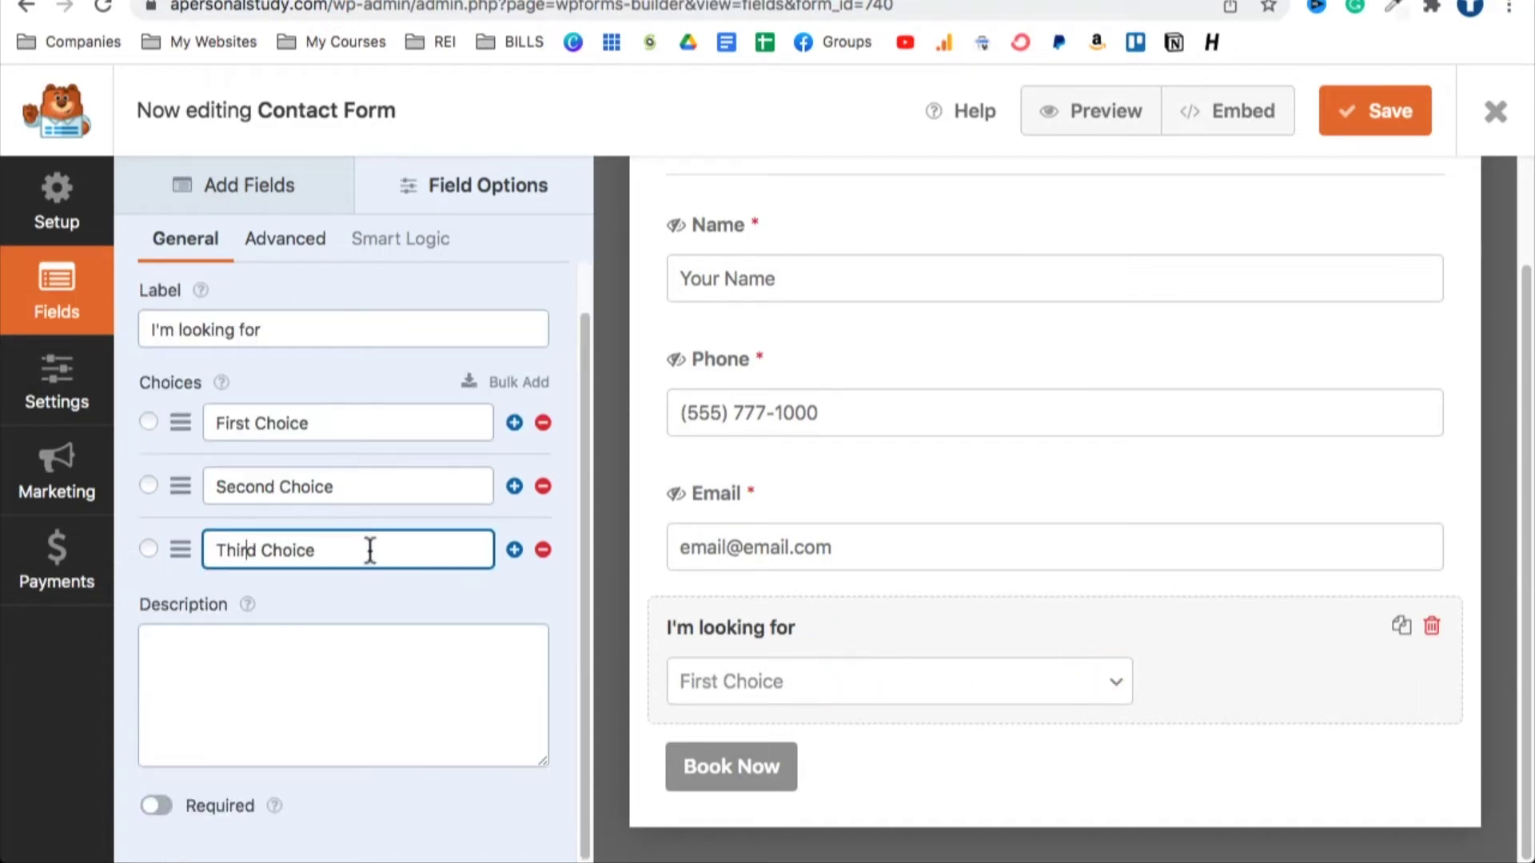
pyautogui.scroll(1, 370, 550)
# Finish the label 'I'm looking for...', set choices A doctor and A clinic, remove the third, make required.
pyautogui.click(336, 381)
pyautogui.write('...')
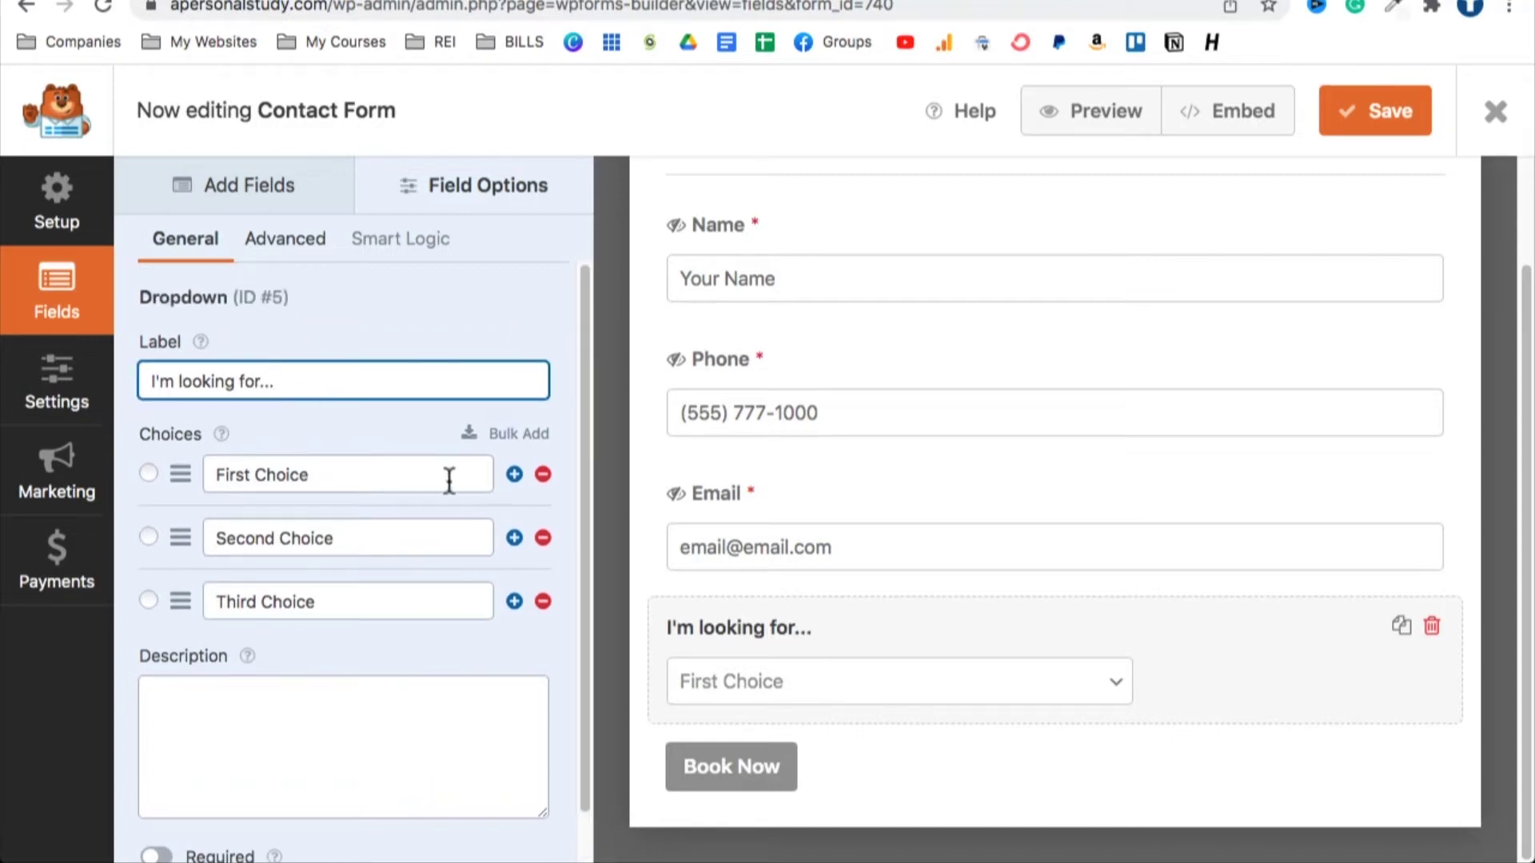
pyautogui.scroll(-1, 440, 479)
pyautogui.tripleClick(360, 422)
pyautogui.write('A dom')
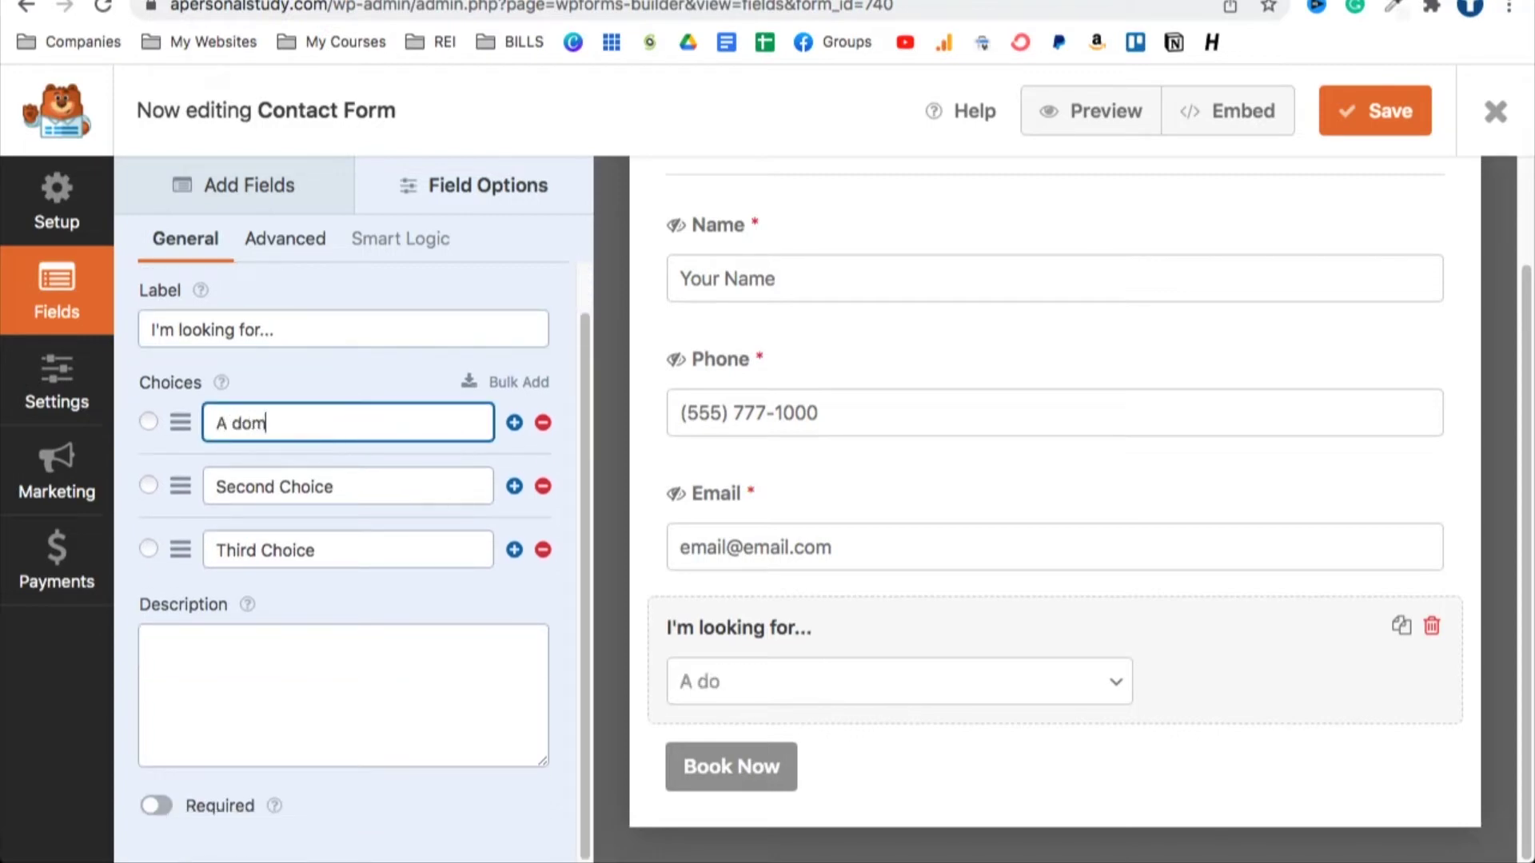
pyautogui.tripleClick(394, 480)
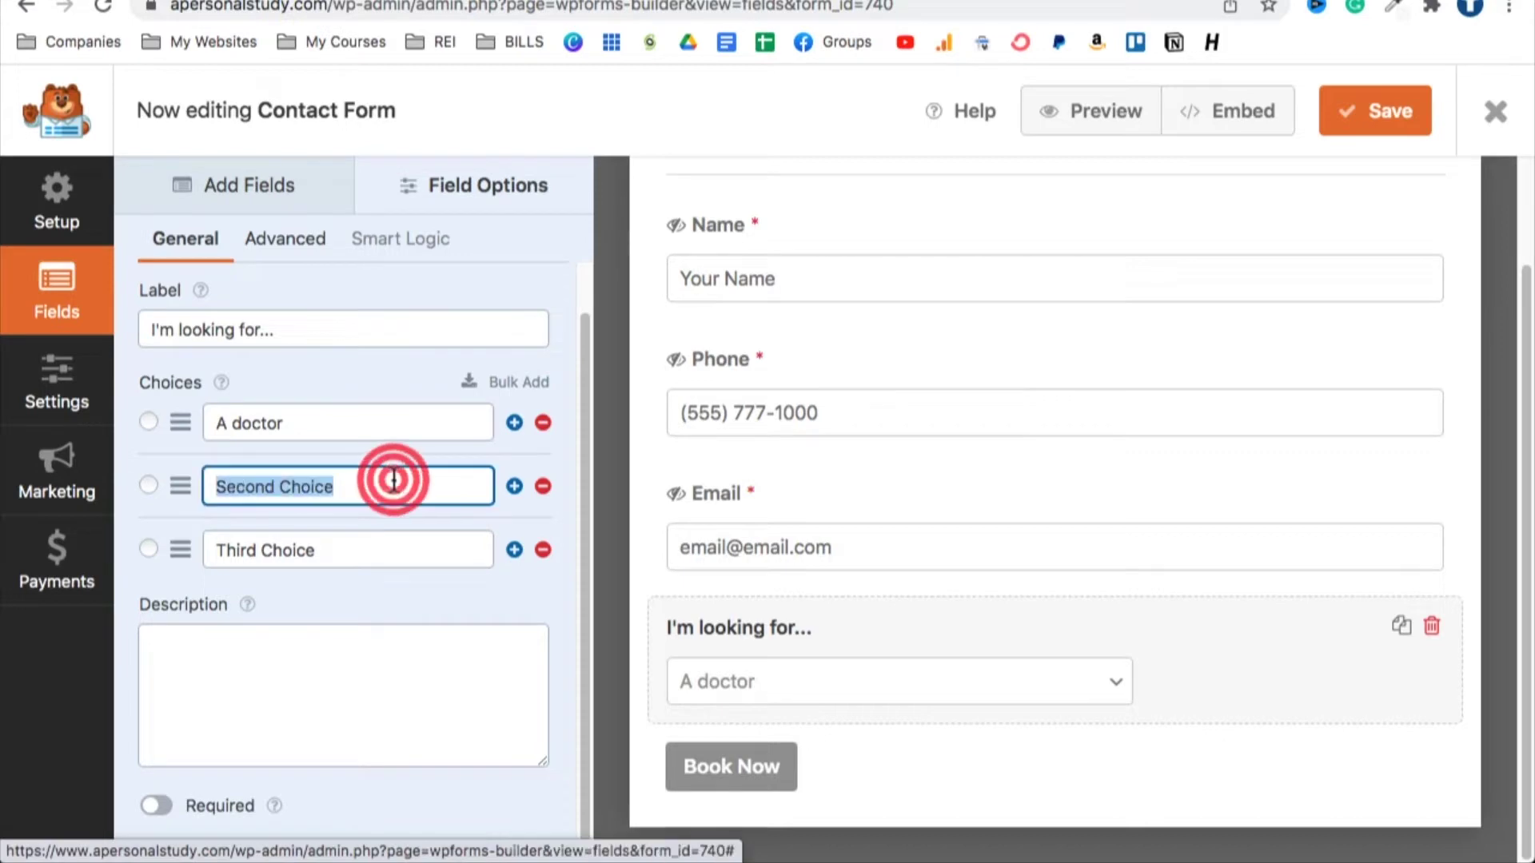
pyautogui.write('A clinic')
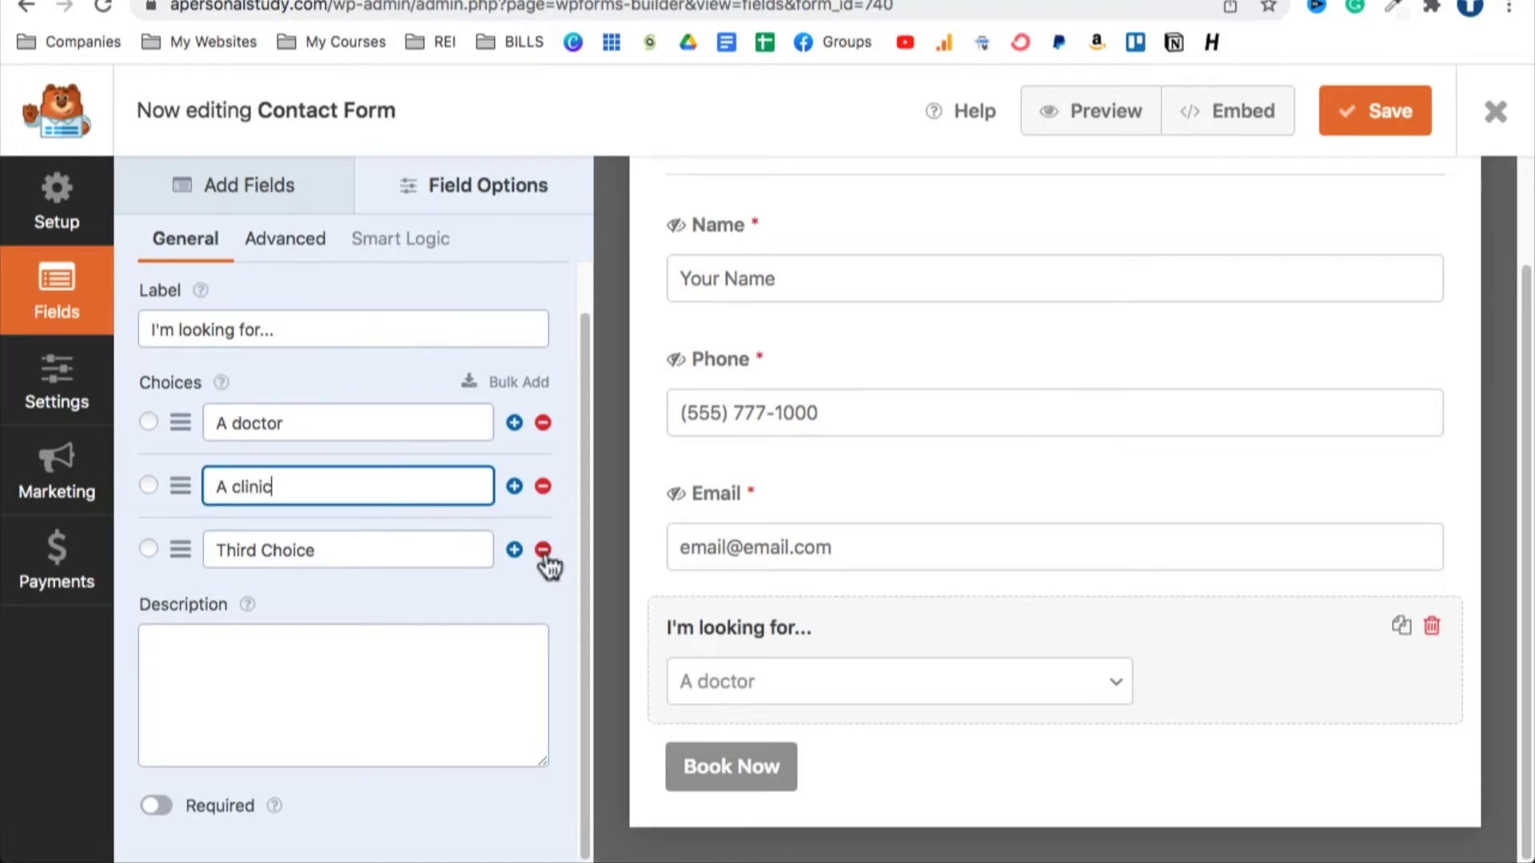
pyautogui.click(544, 553)
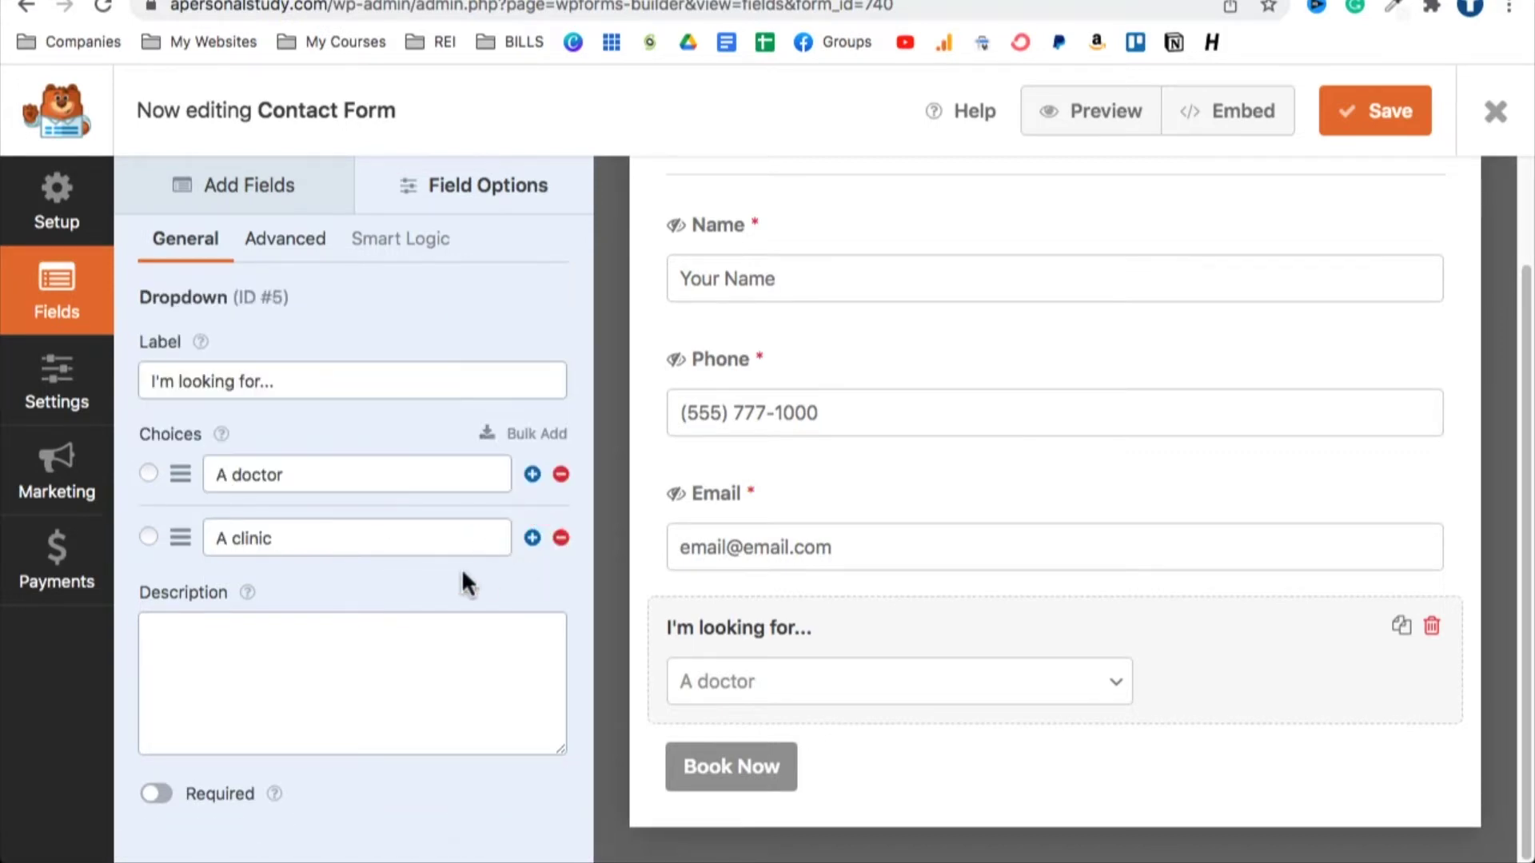
pyautogui.click(152, 793)
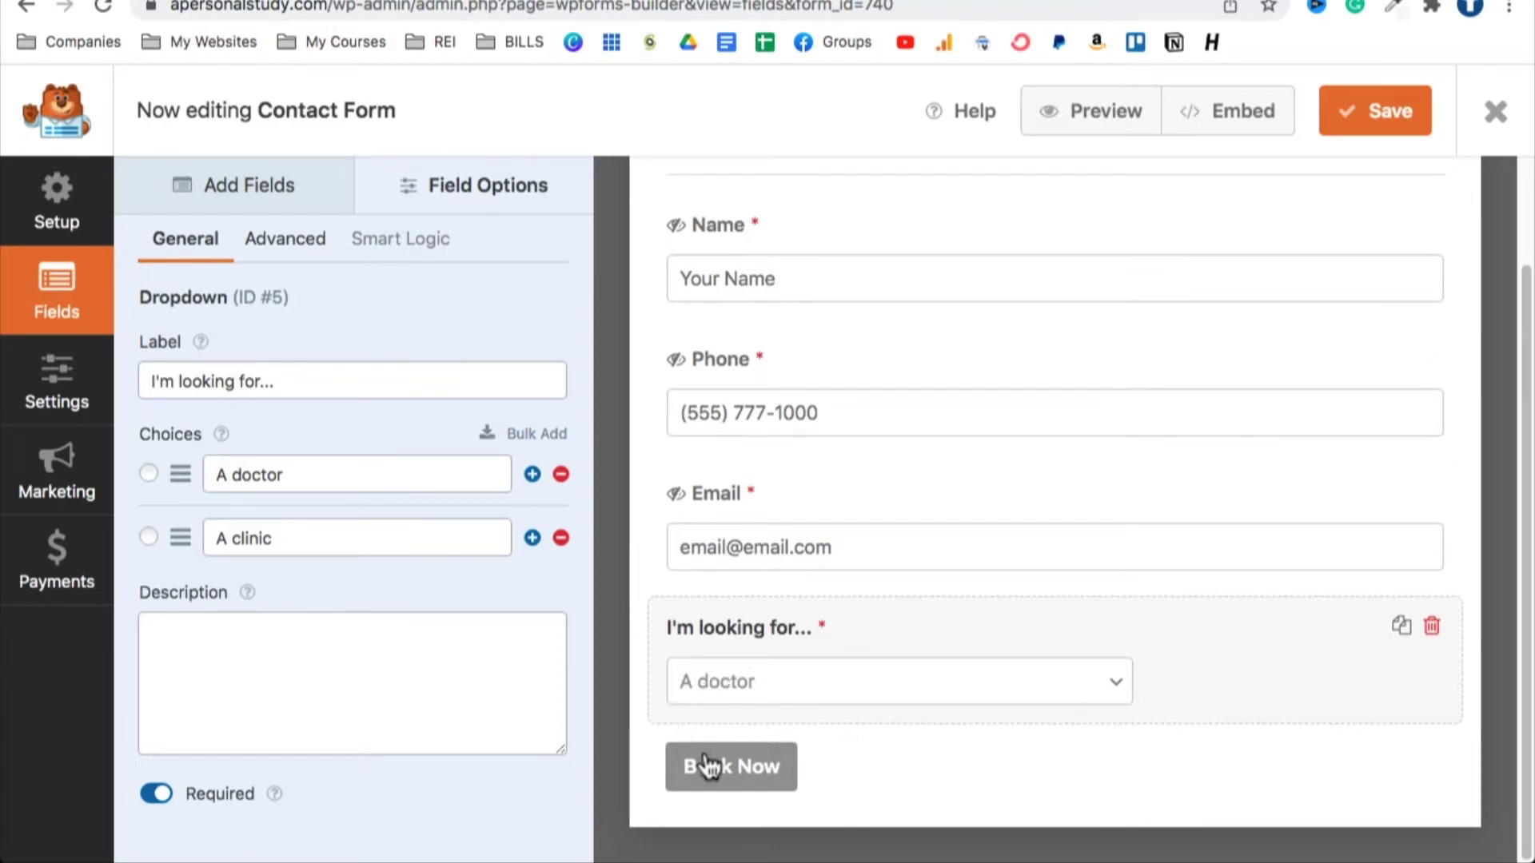
pyautogui.click(759, 783)
# Change the Book Now button text to Submit and save the Contact Form.
pyautogui.click(719, 603)
pyautogui.tripleClick(719, 604)
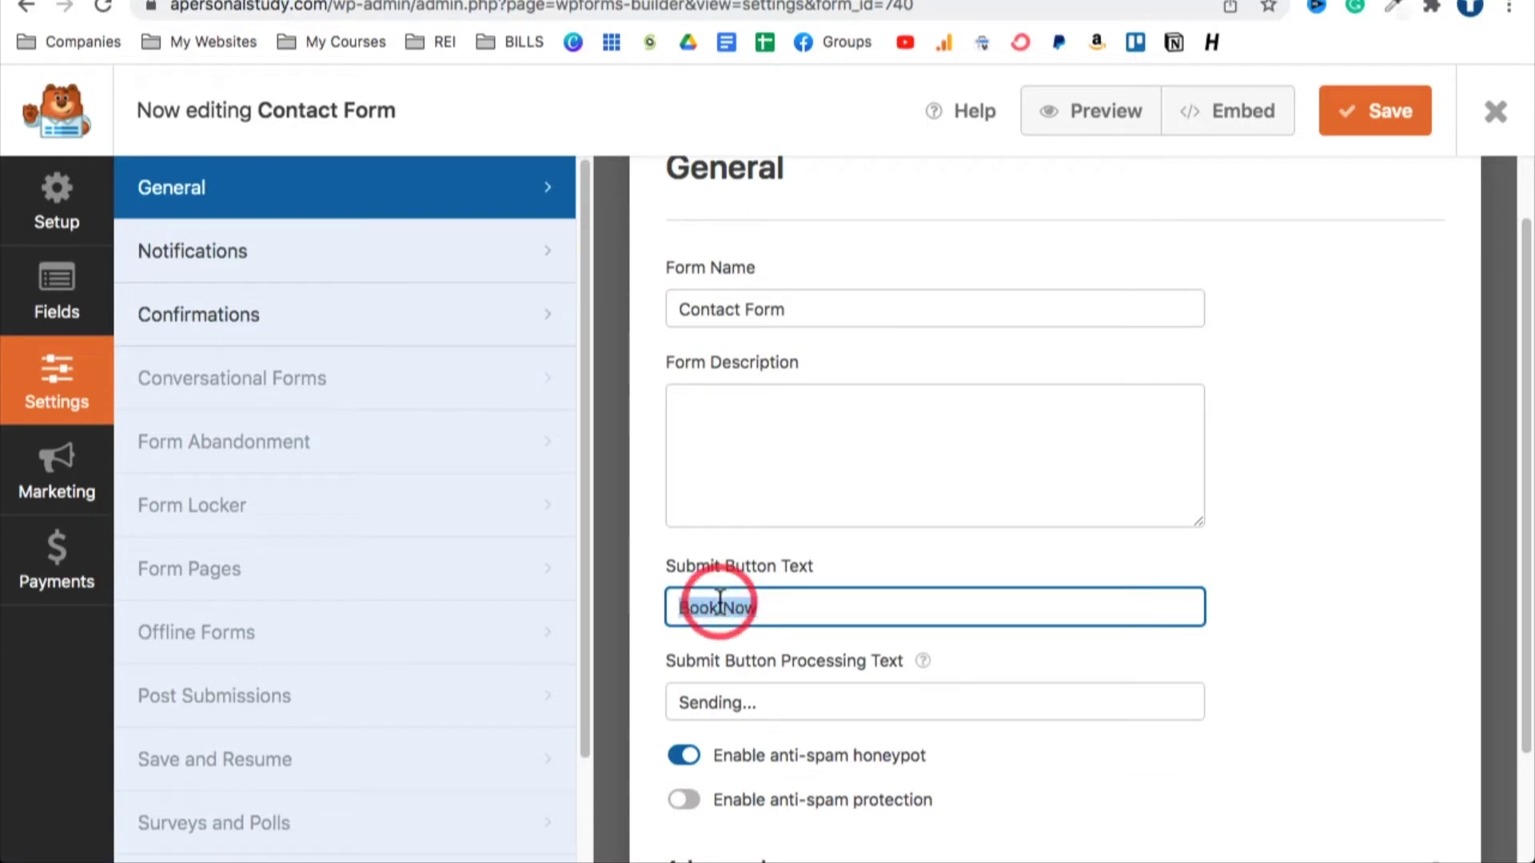
pyautogui.write('Sum')
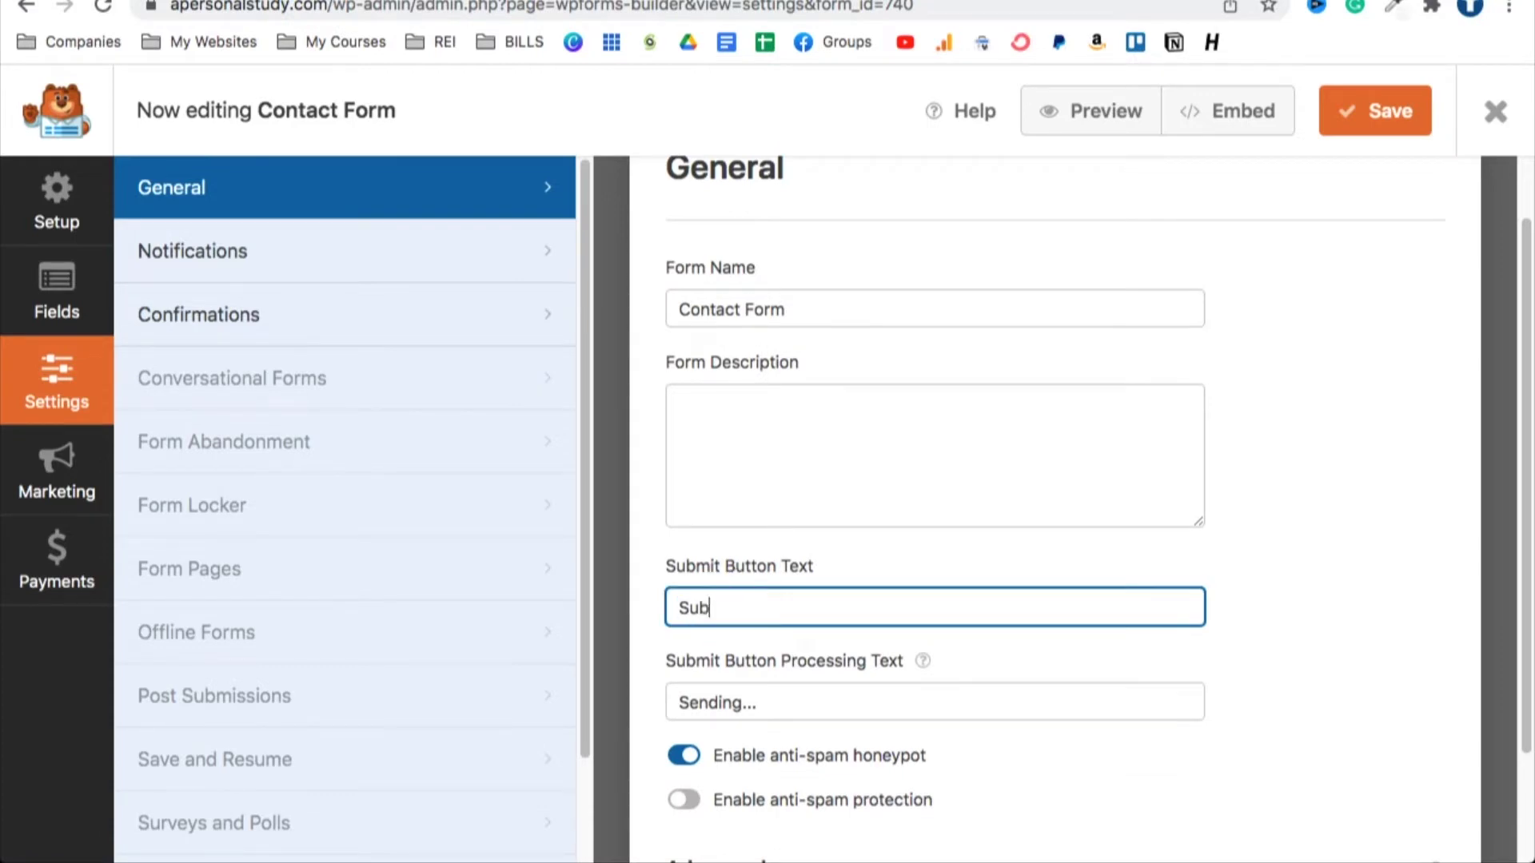
pyautogui.moveTo(706, 303); pyautogui.dragTo(795, 312)
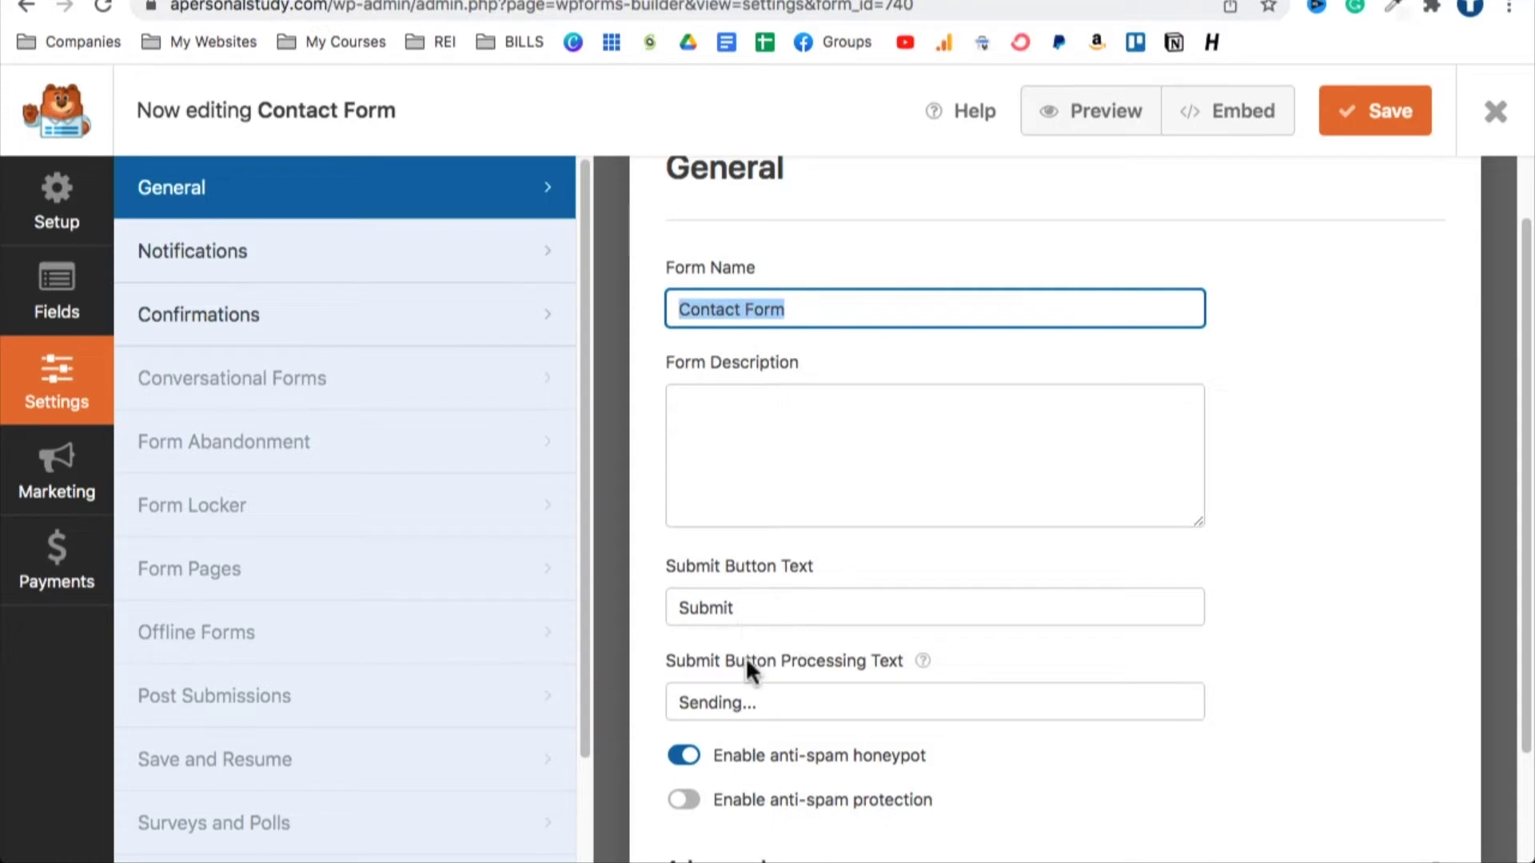
pyautogui.scroll(2, 736, 655)
pyautogui.click(82, 300)
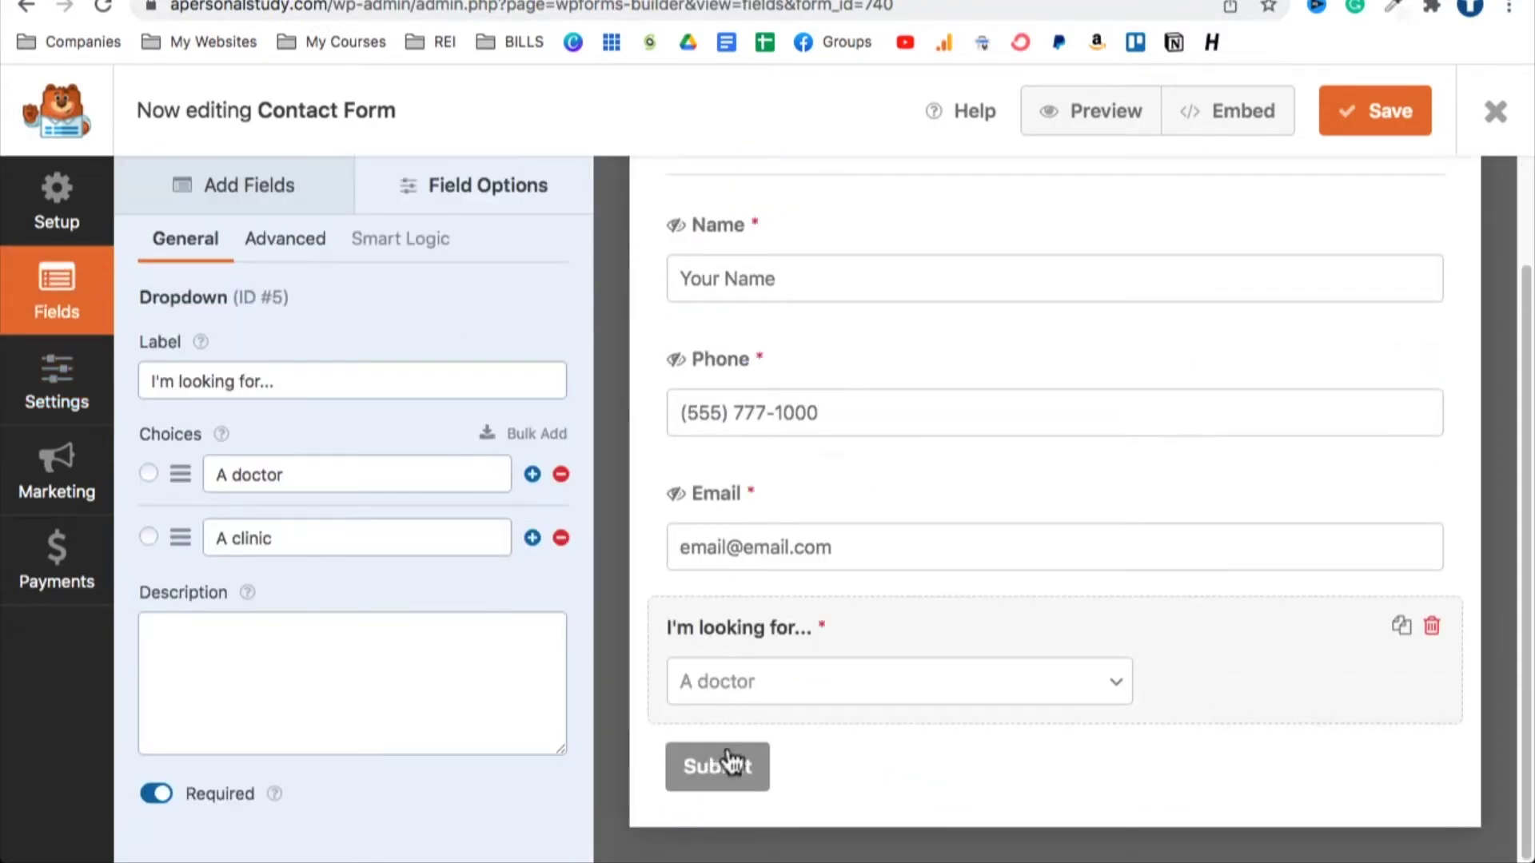
pyautogui.click(1388, 131)
# Go to the form's Settings and open the Notifications section.
pyautogui.click(112, 388)
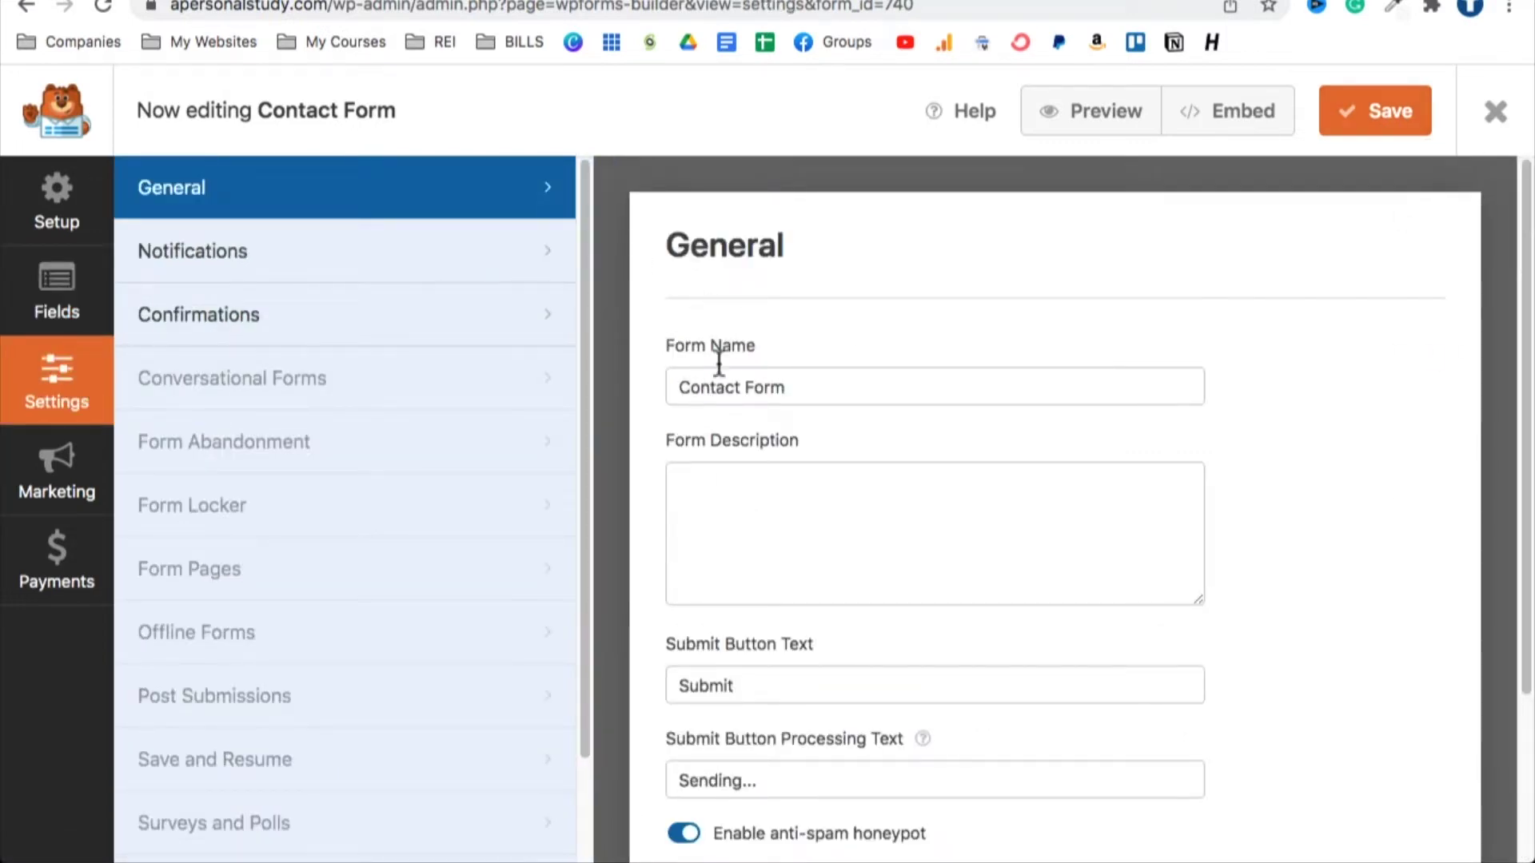
pyautogui.scroll(-3, 719, 356)
pyautogui.click(264, 260)
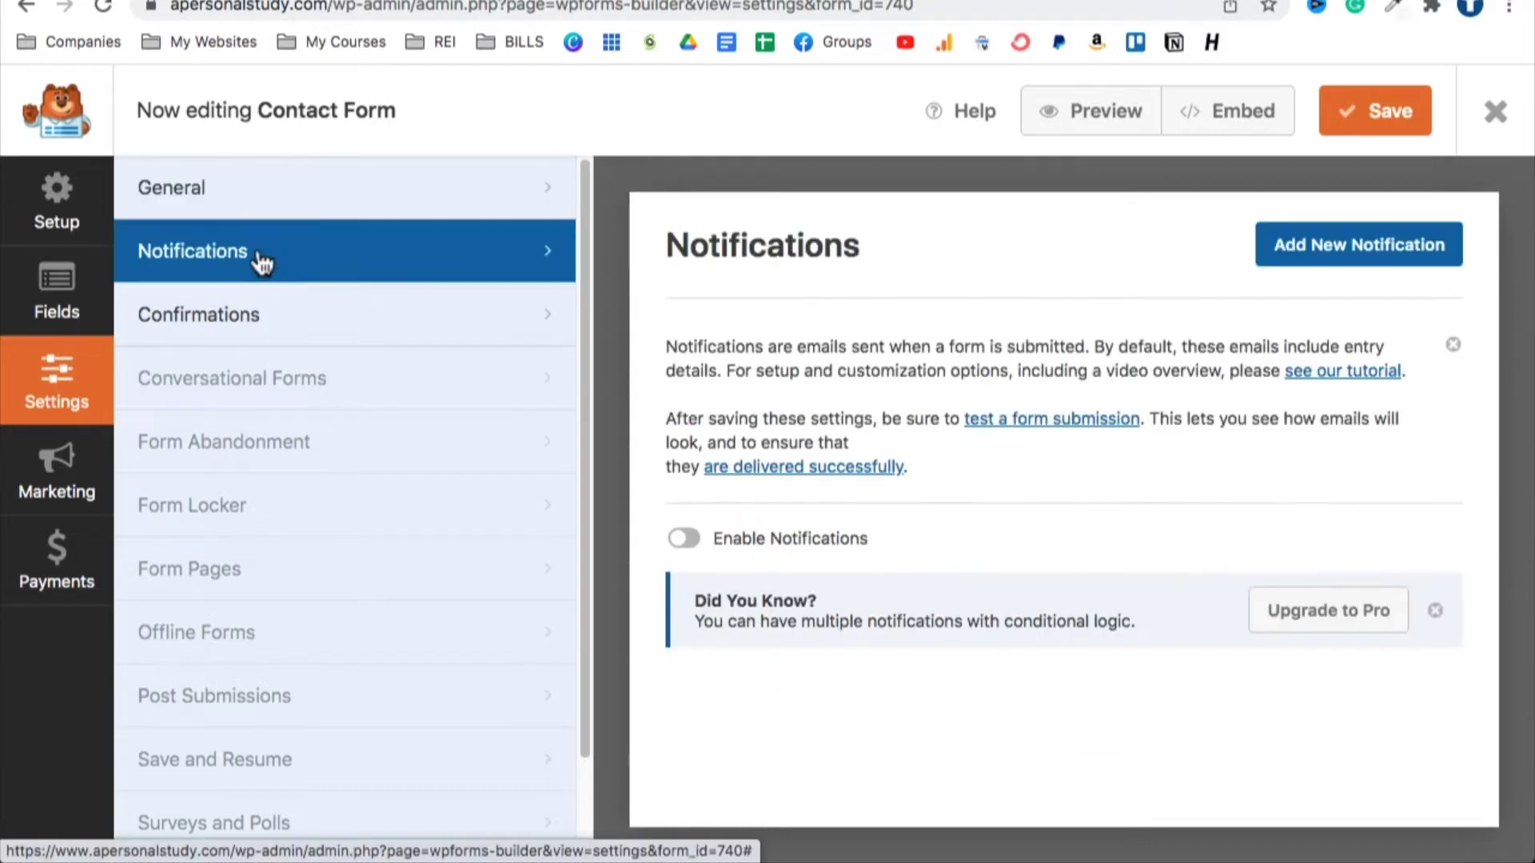
pyautogui.click(266, 313)
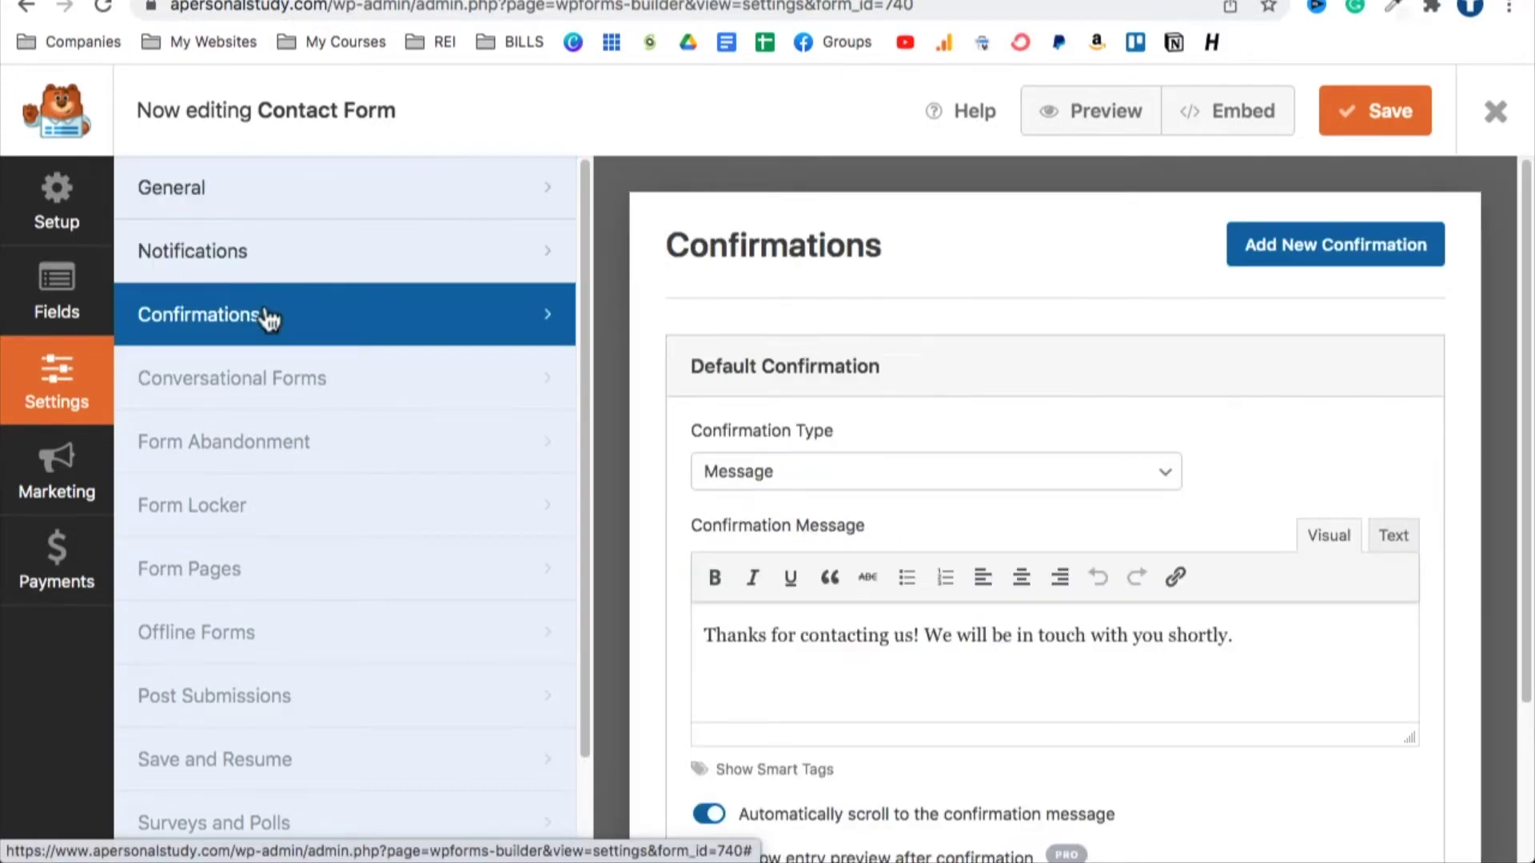
pyautogui.scroll(-3, 694, 348)
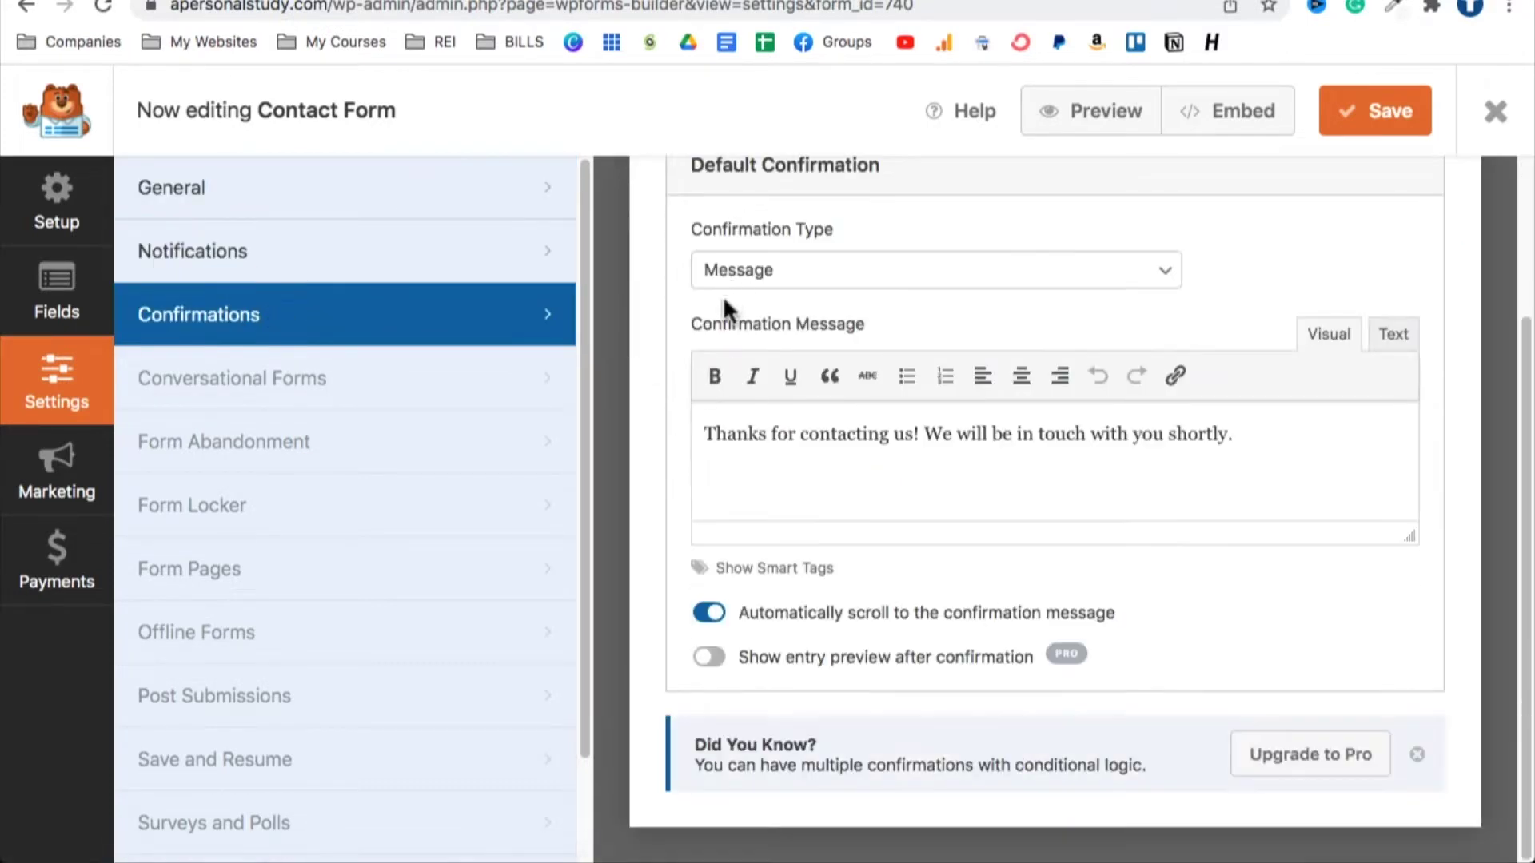
pyautogui.moveTo(706, 430); pyautogui.dragTo(1216, 436)
pyautogui.click(957, 438)
pyautogui.click(1217, 436)
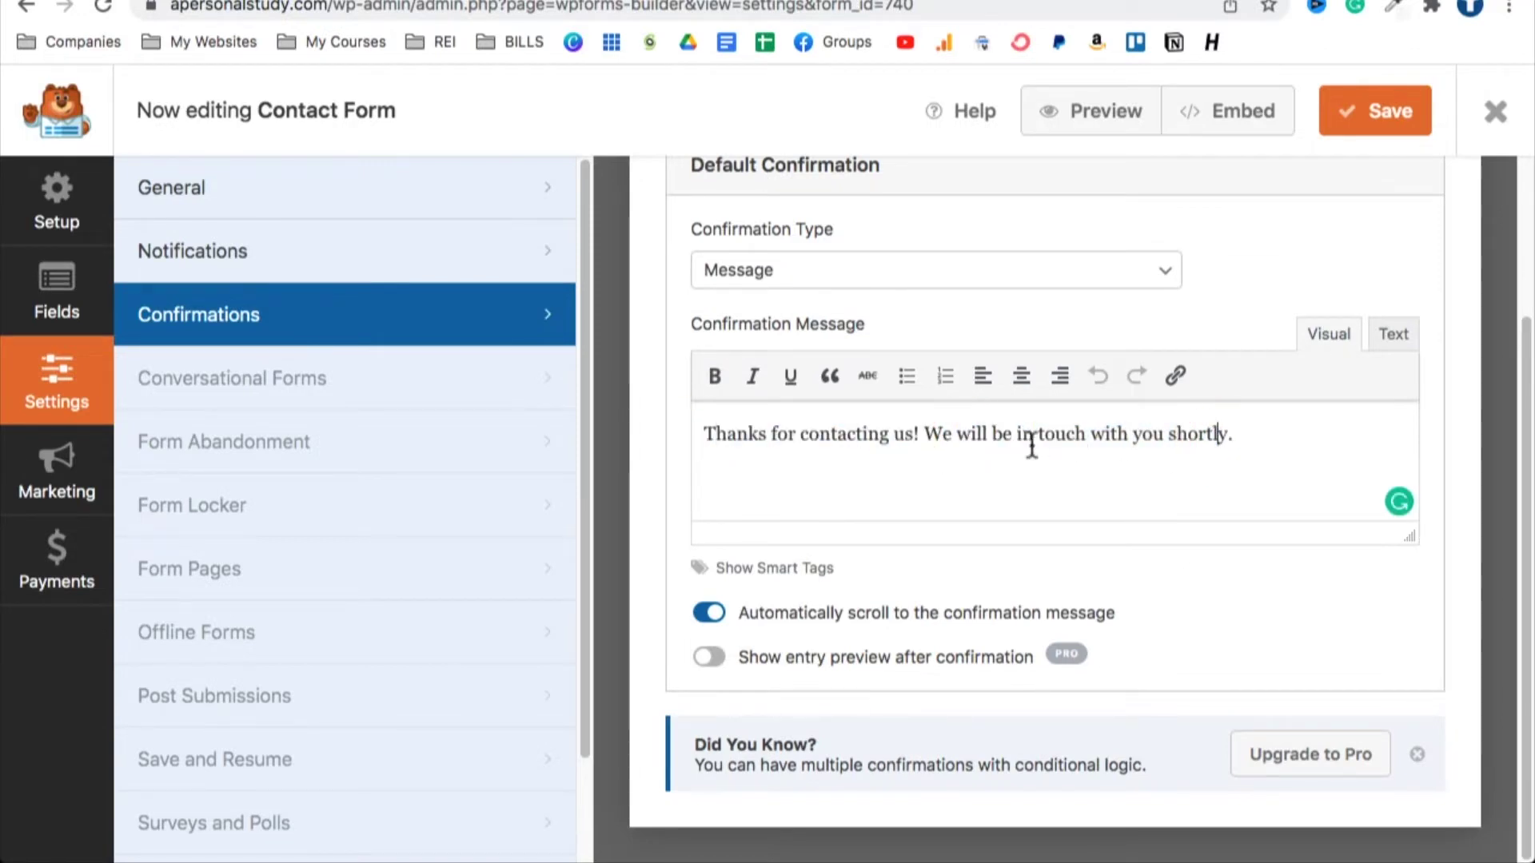
pyautogui.click(711, 272)
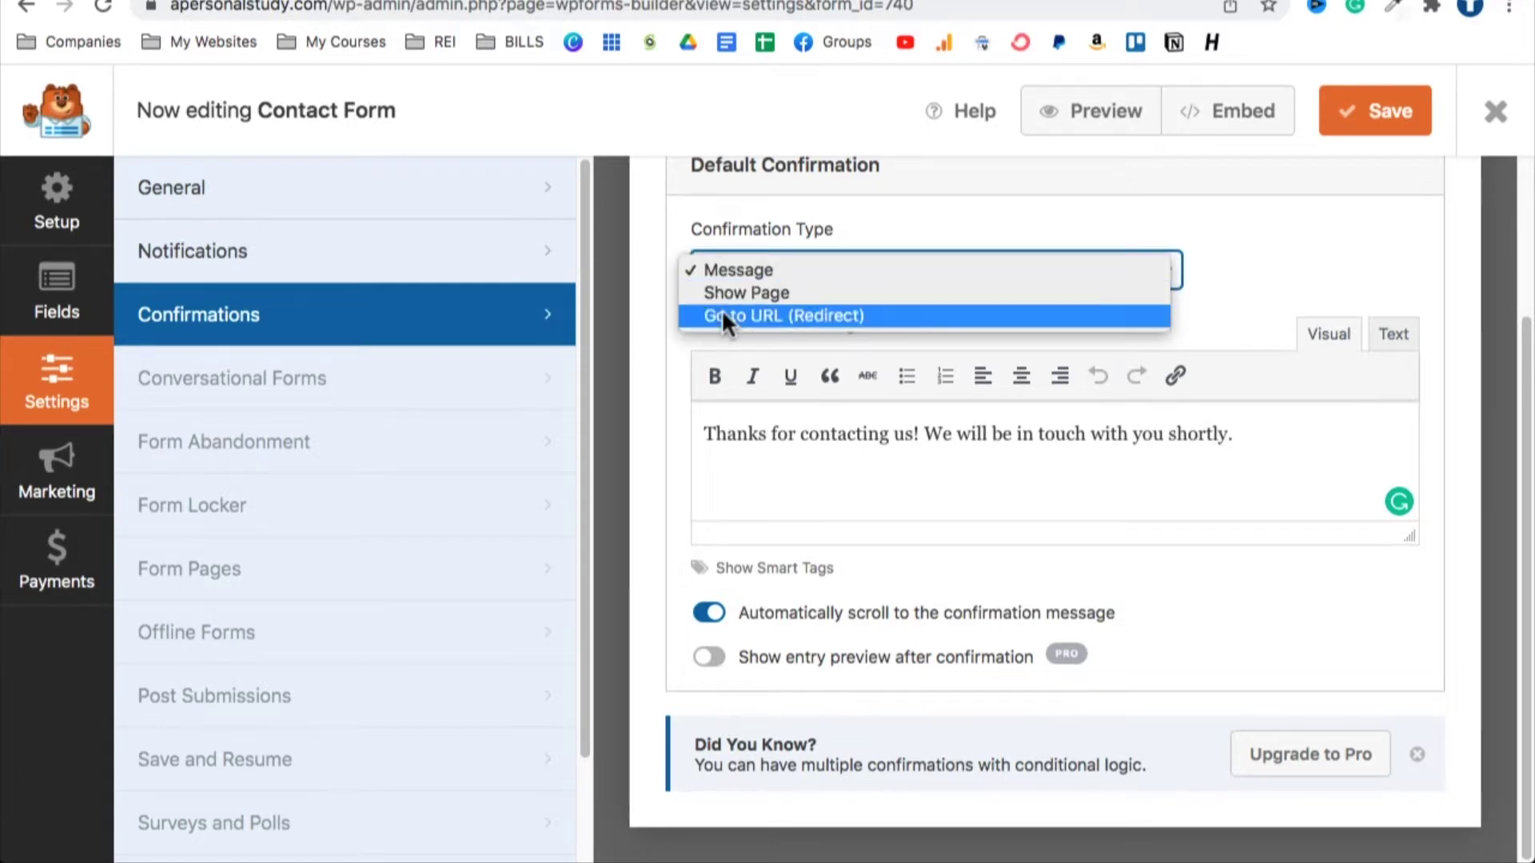
pyautogui.click(722, 314)
pyautogui.click(730, 564)
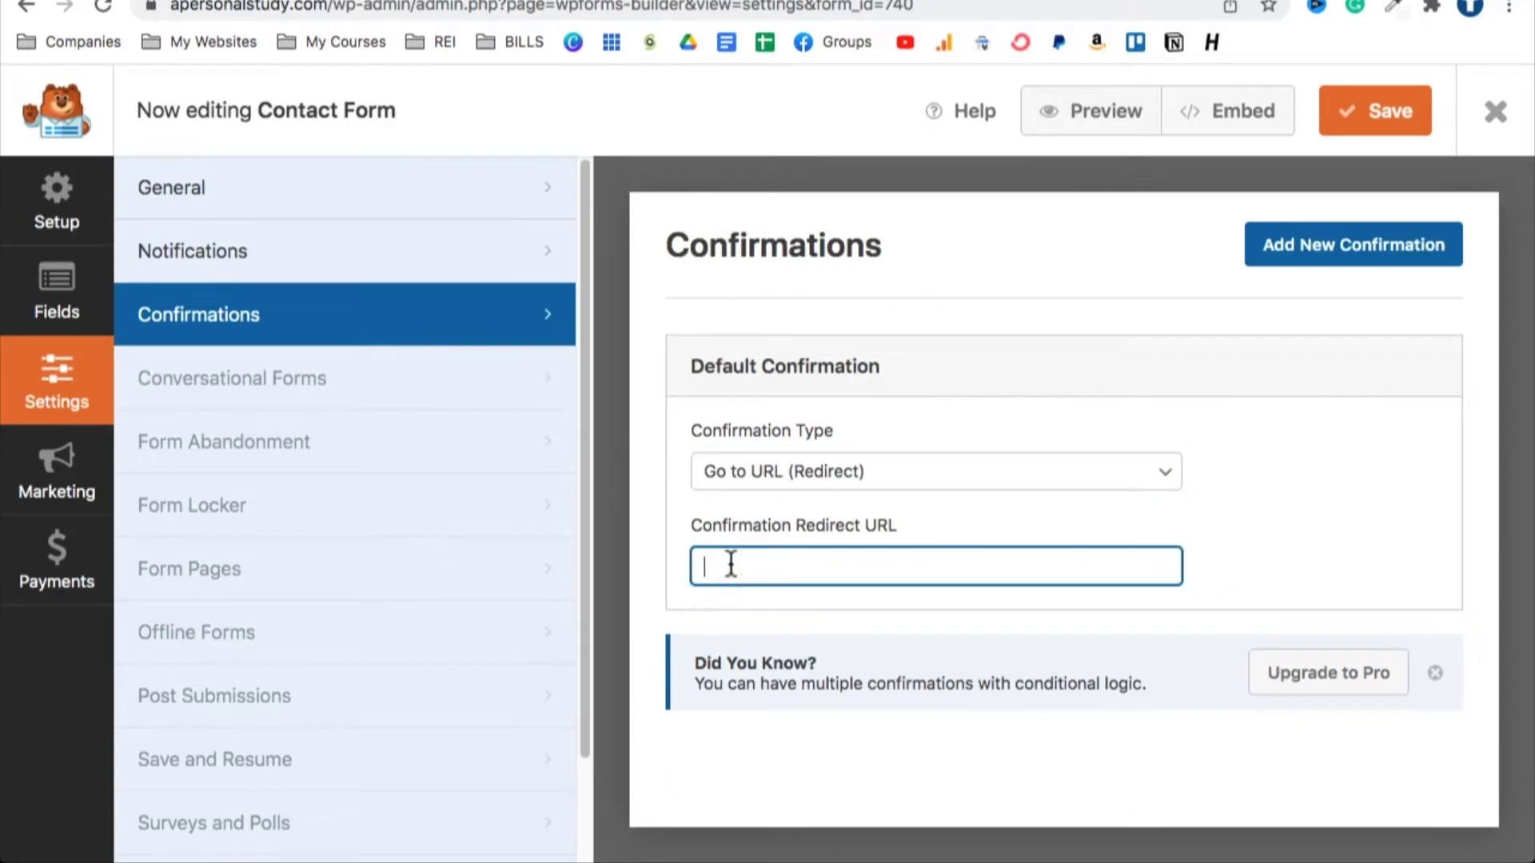
pyautogui.click(730, 472)
pyautogui.click(727, 448)
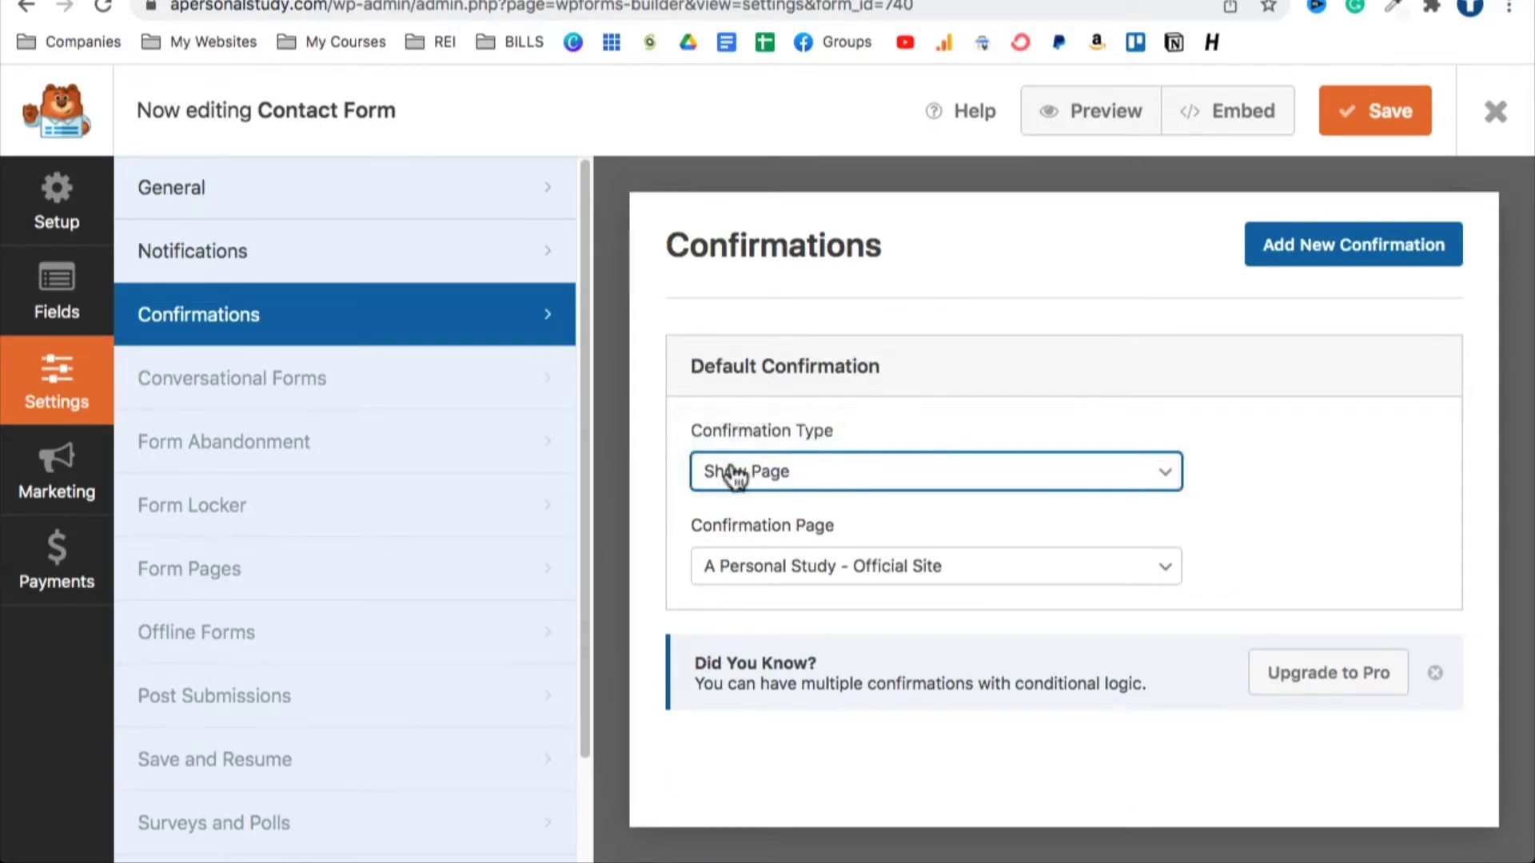
pyautogui.click(748, 569)
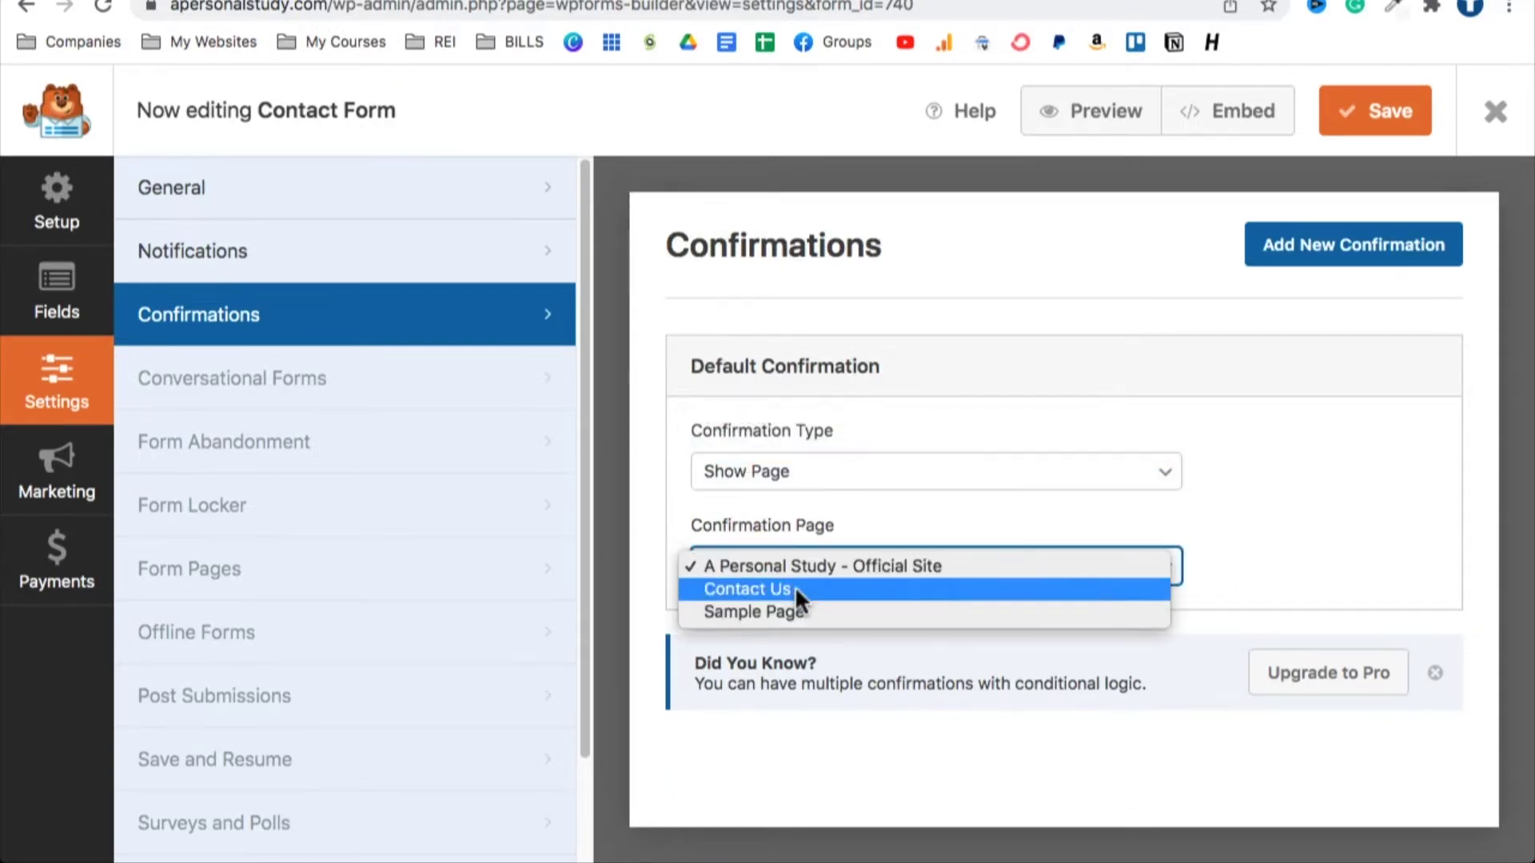
pyautogui.click(1174, 534)
pyautogui.click(966, 488)
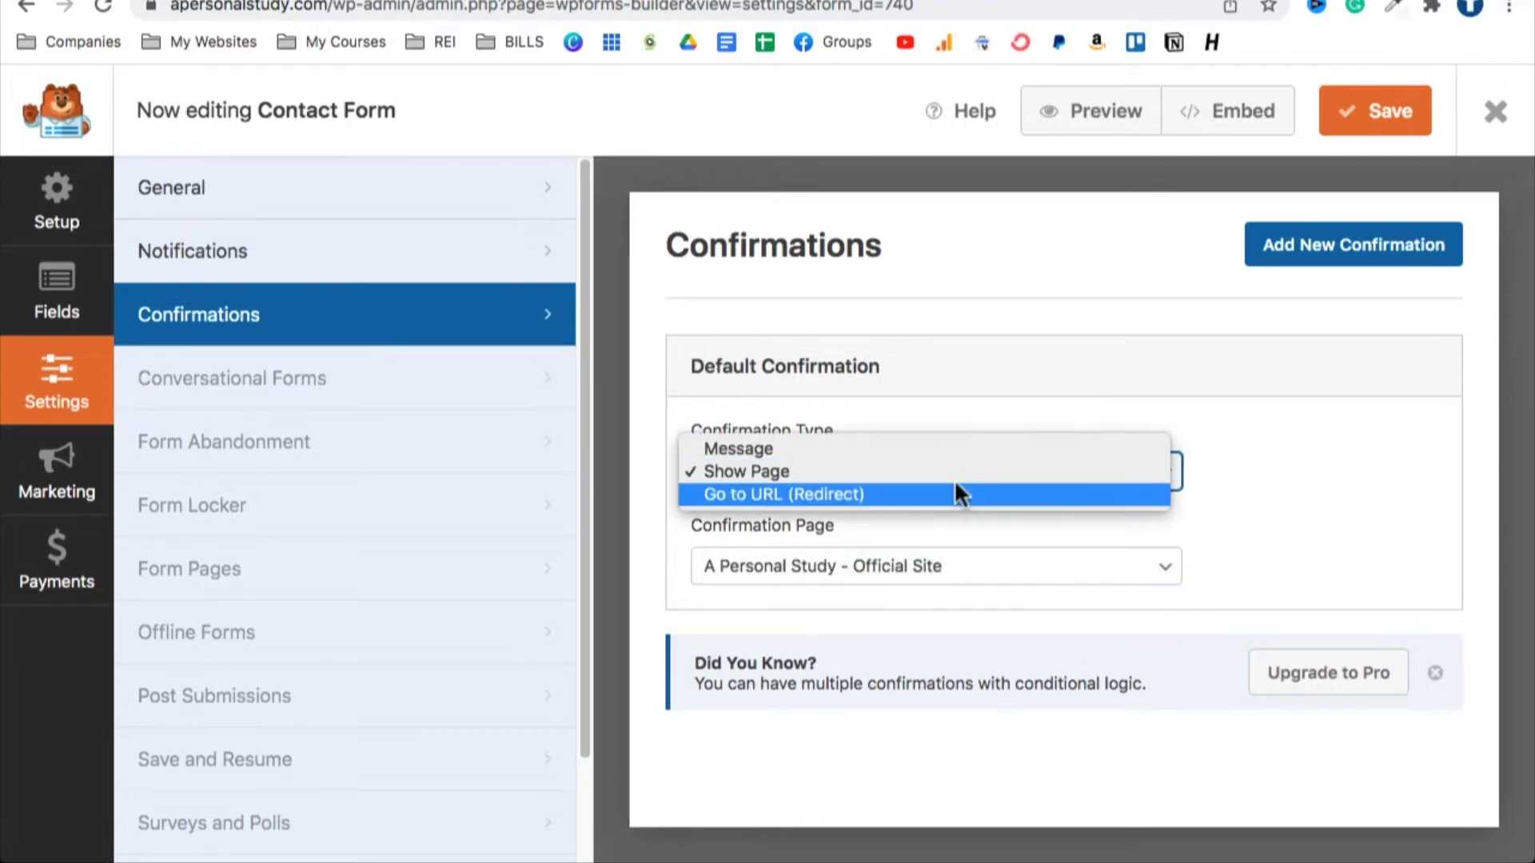
pyautogui.click(953, 486)
pyautogui.click(777, 565)
pyautogui.click(767, 480)
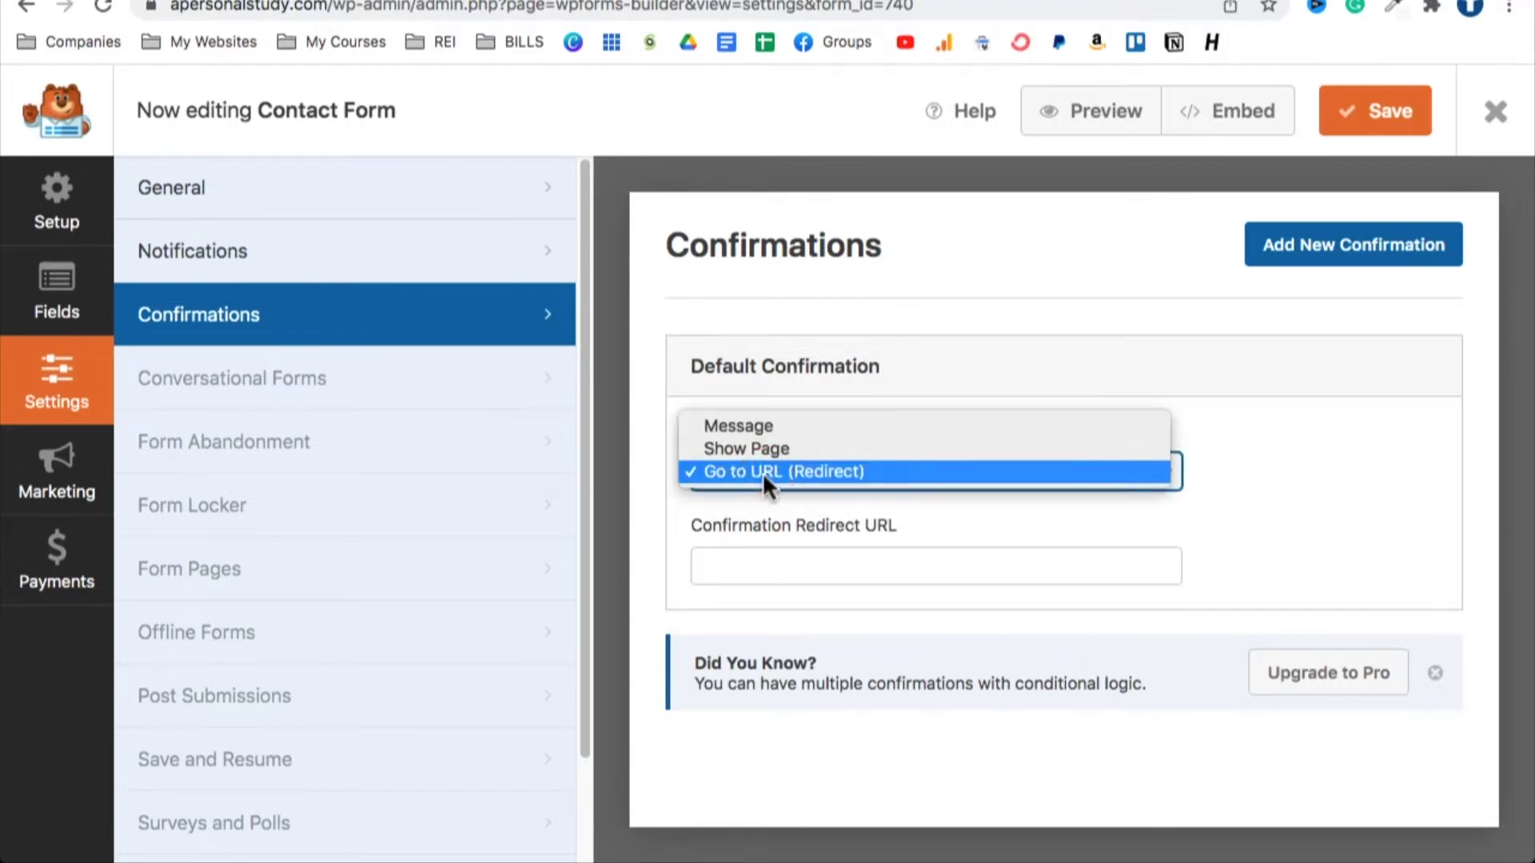
pyautogui.click(759, 443)
pyautogui.click(758, 559)
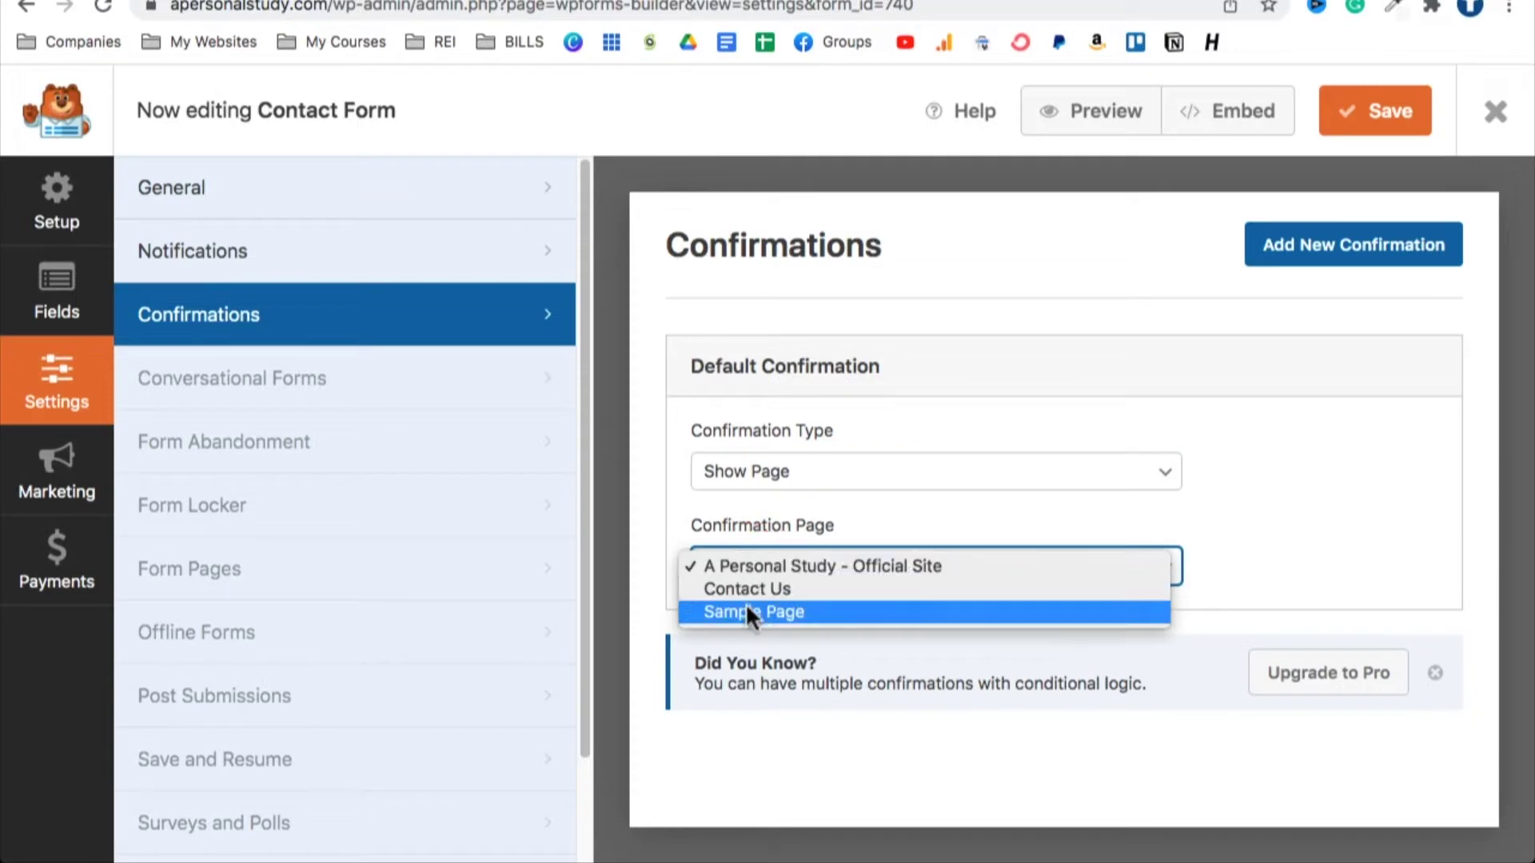
pyautogui.click(740, 563)
pyautogui.click(745, 475)
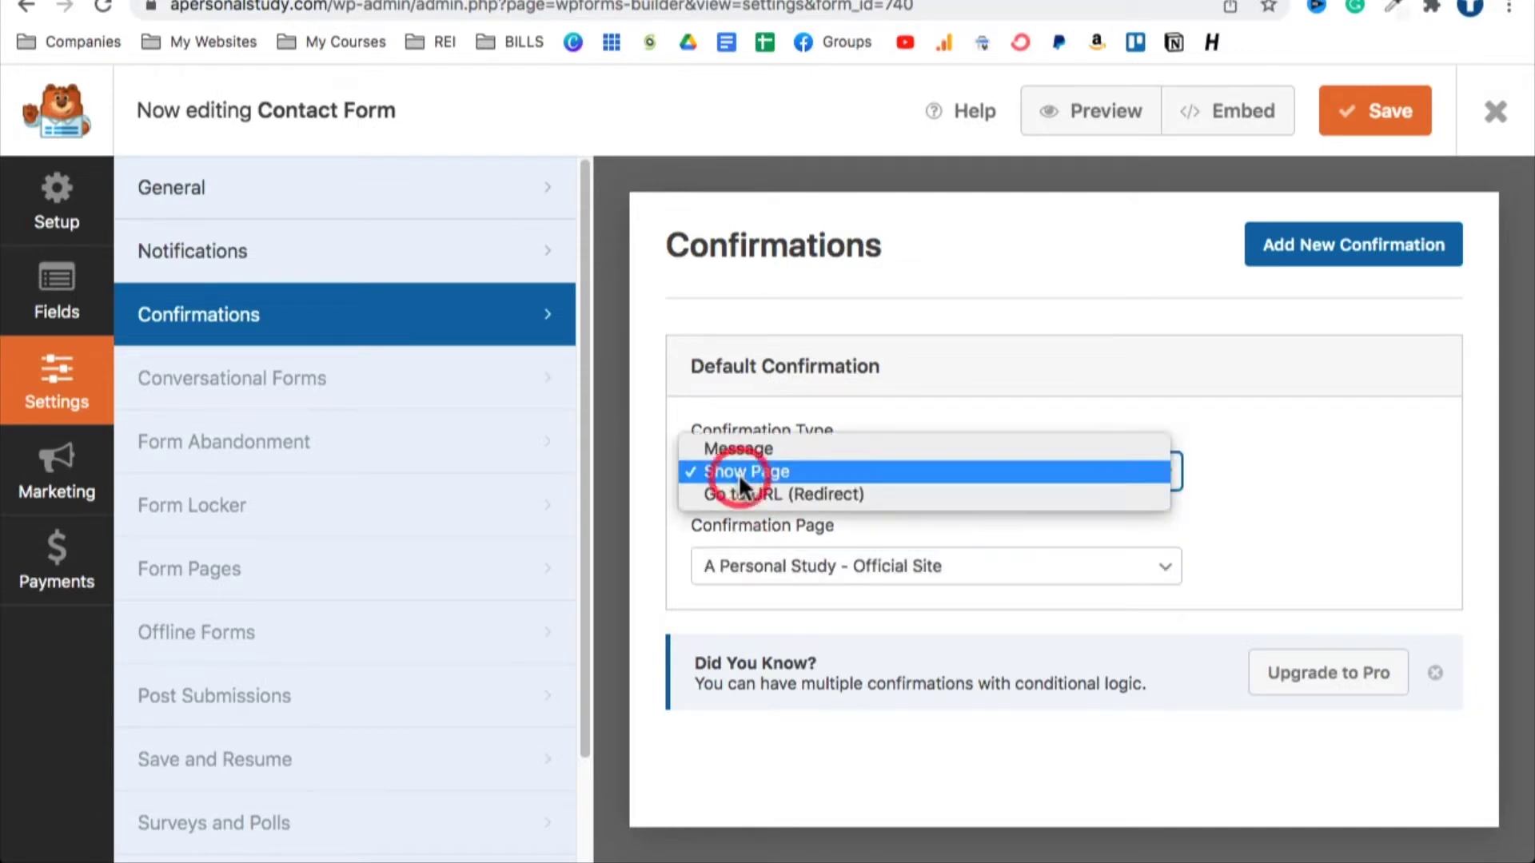
pyautogui.click(737, 444)
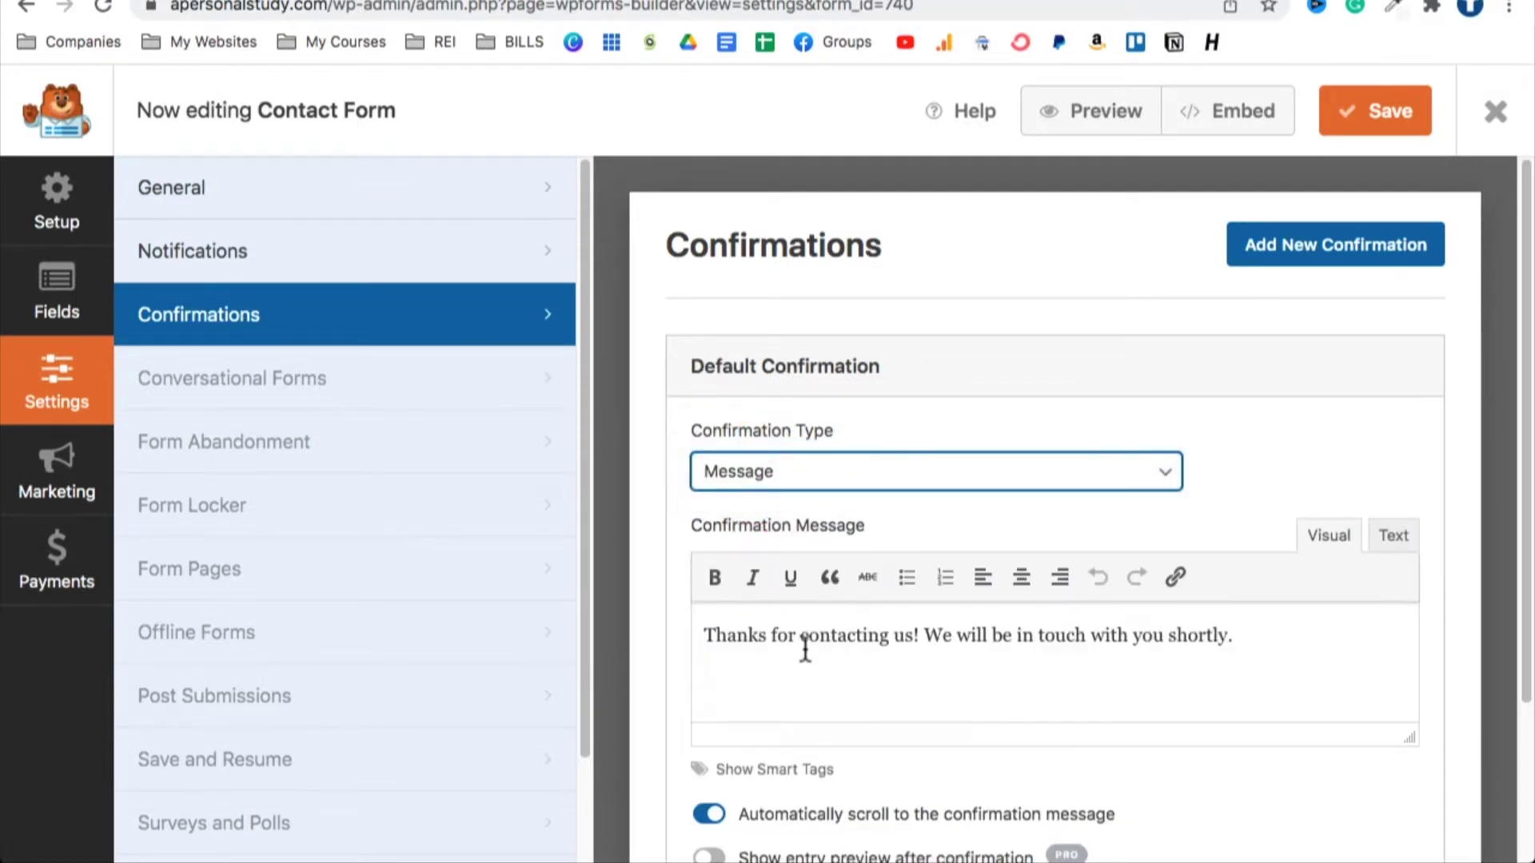
pyautogui.scroll(-3, 776, 652)
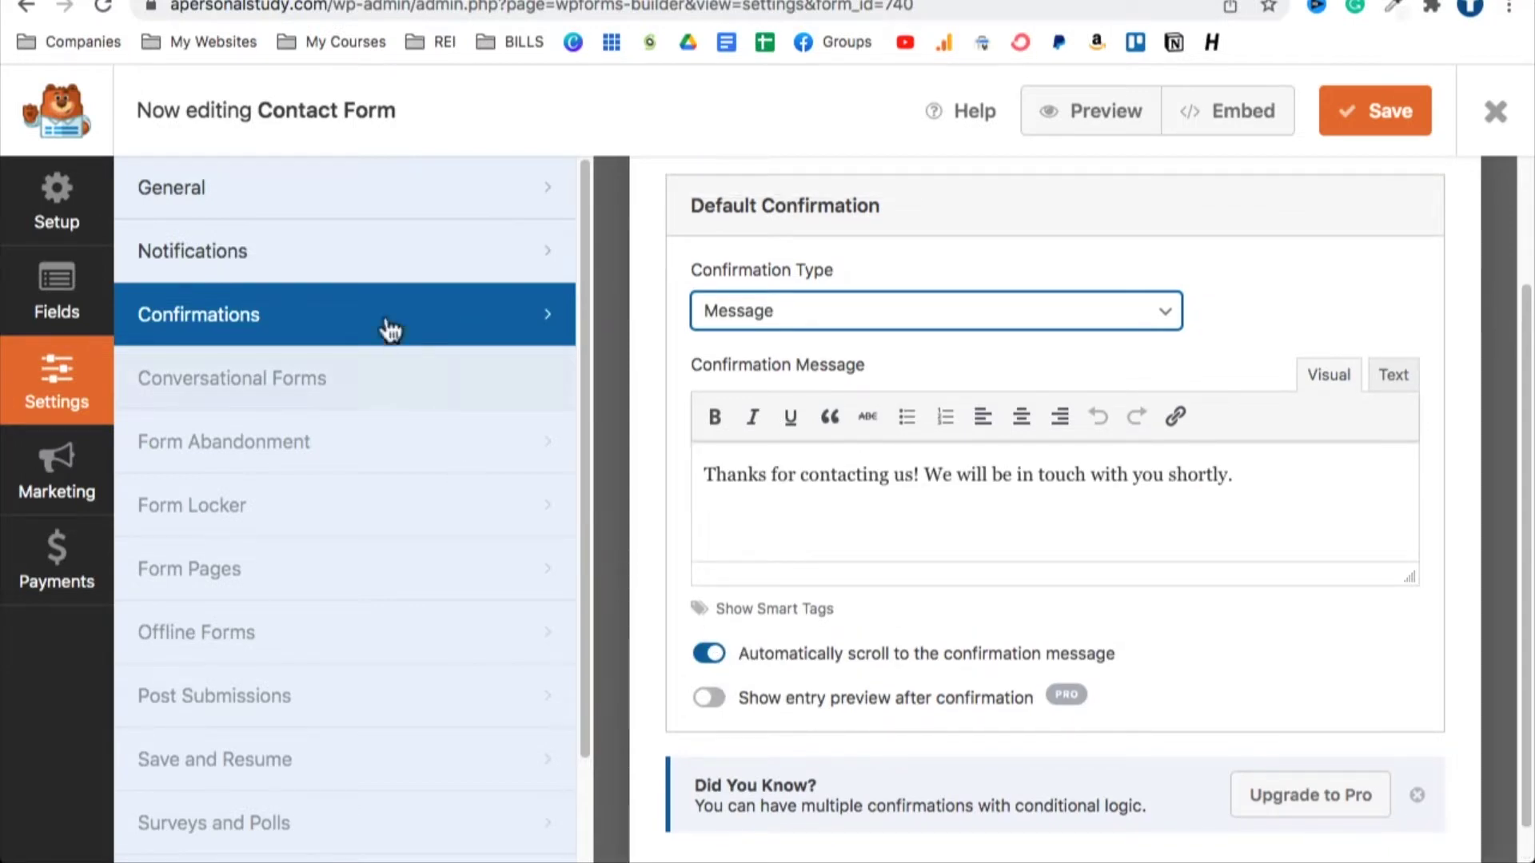
pyautogui.click(353, 201)
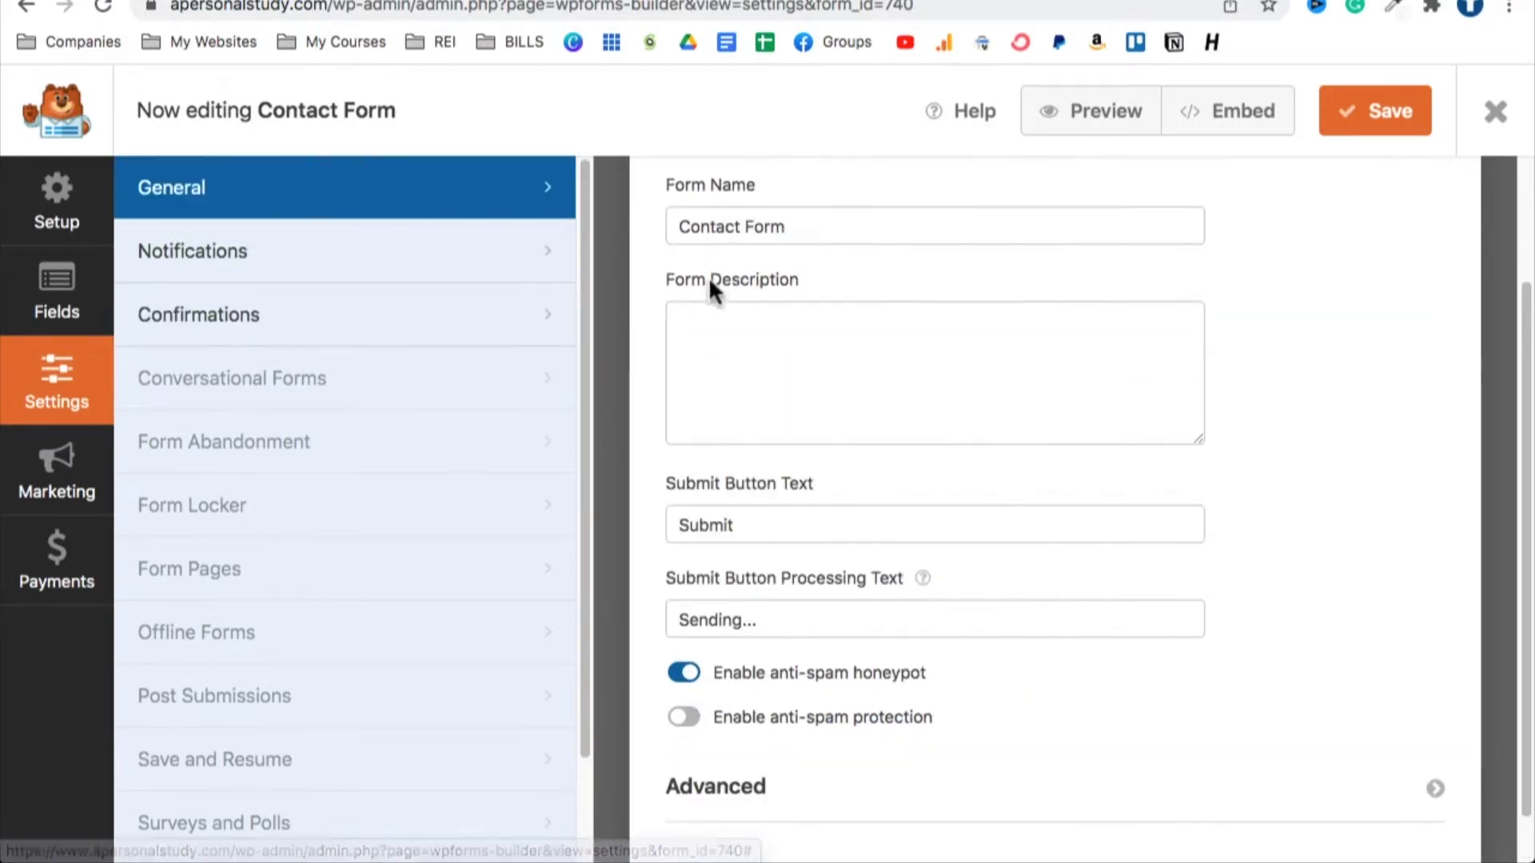
pyautogui.scroll(-5, 681, 387)
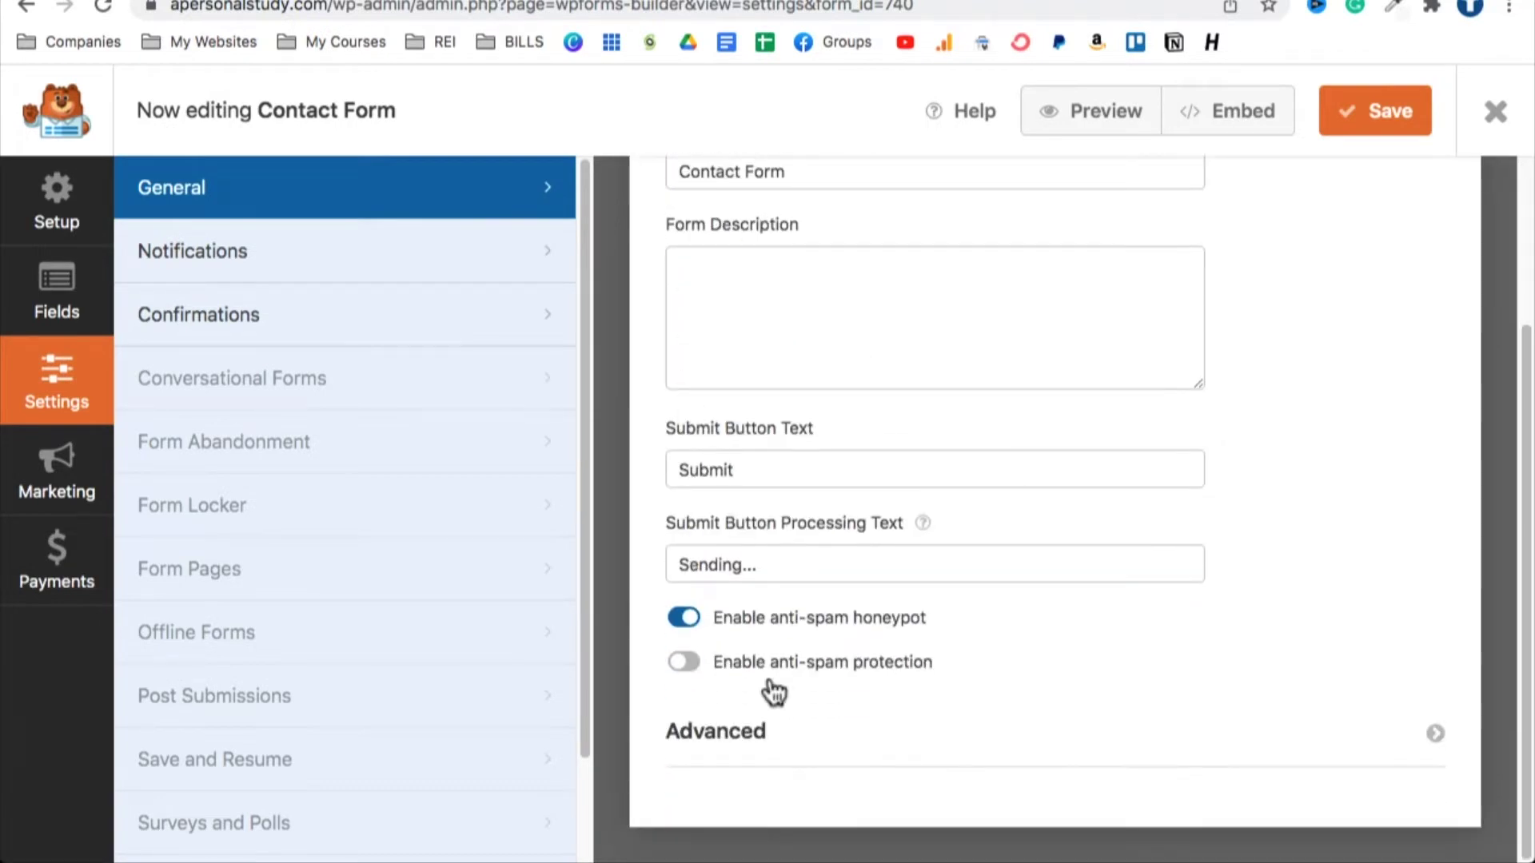
pyautogui.scroll(5, 767, 739)
pyautogui.click(215, 254)
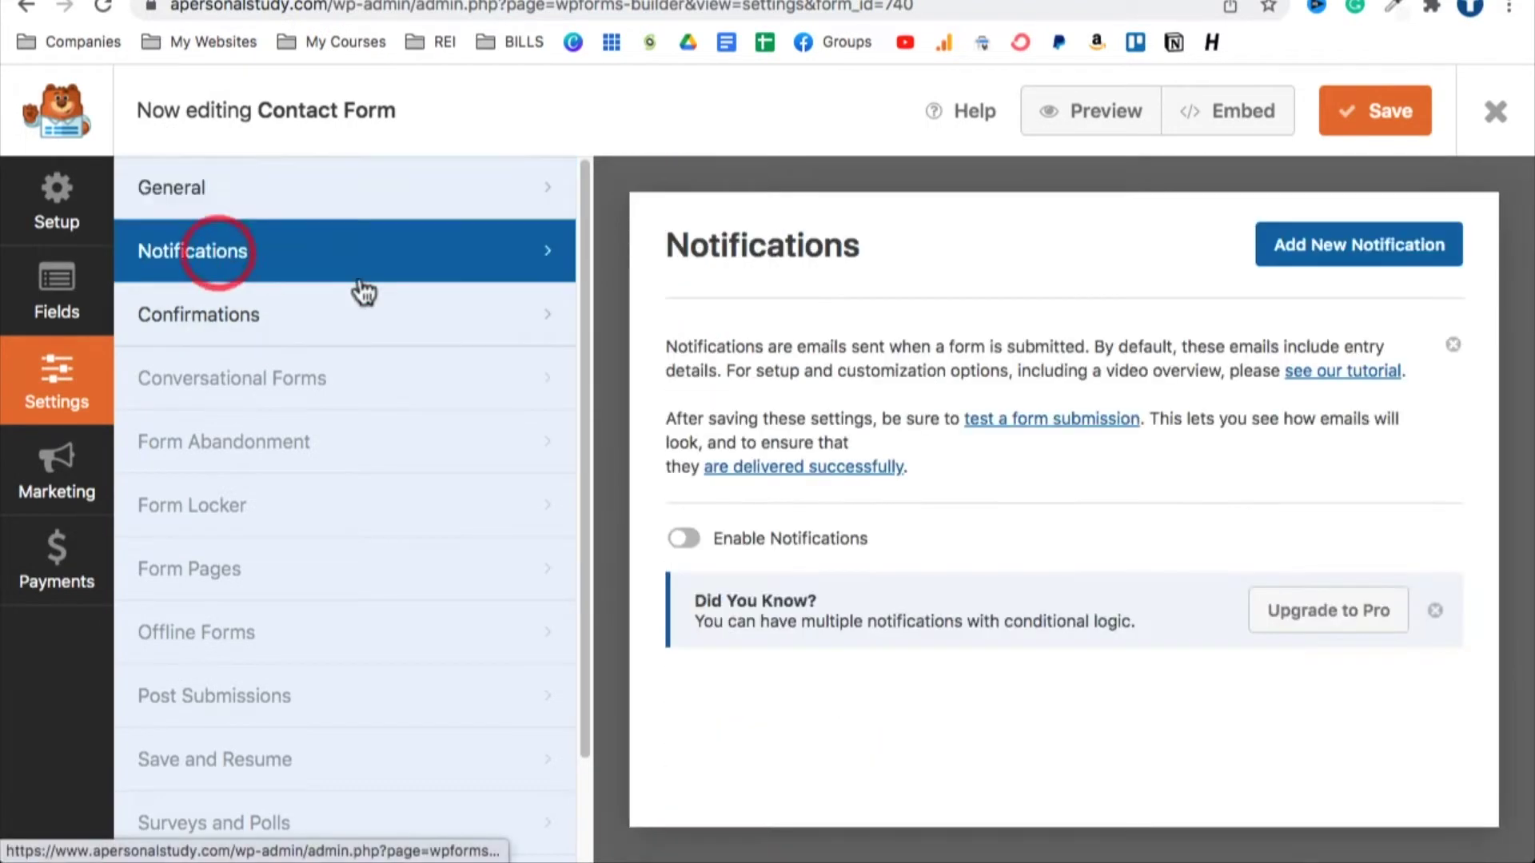
# Switch on Enable Notifications for the Contact Form.
pyautogui.click(685, 540)
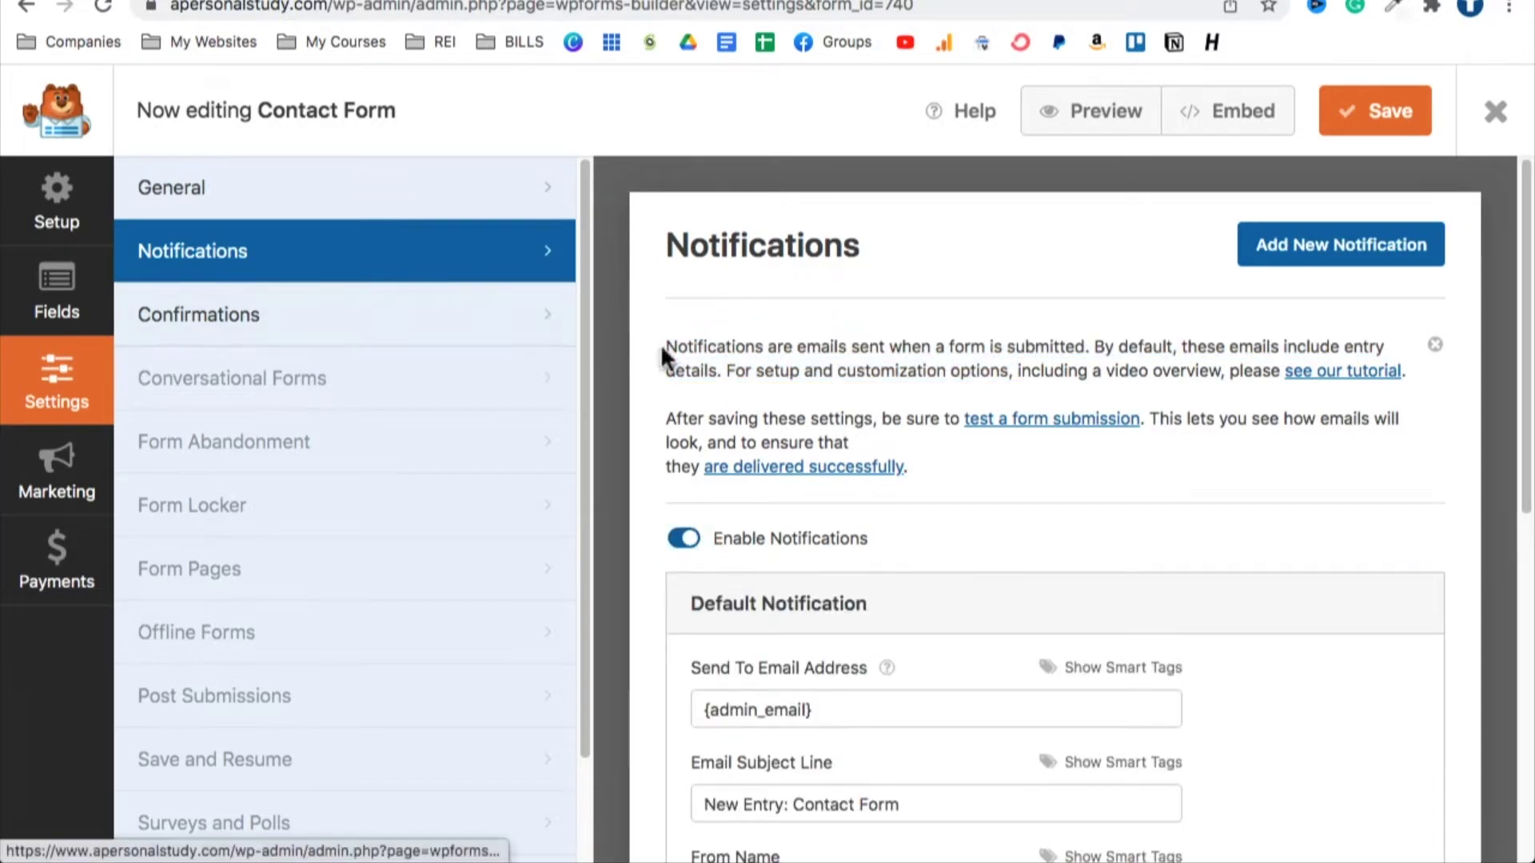
pyautogui.scroll(-1, 675, 545)
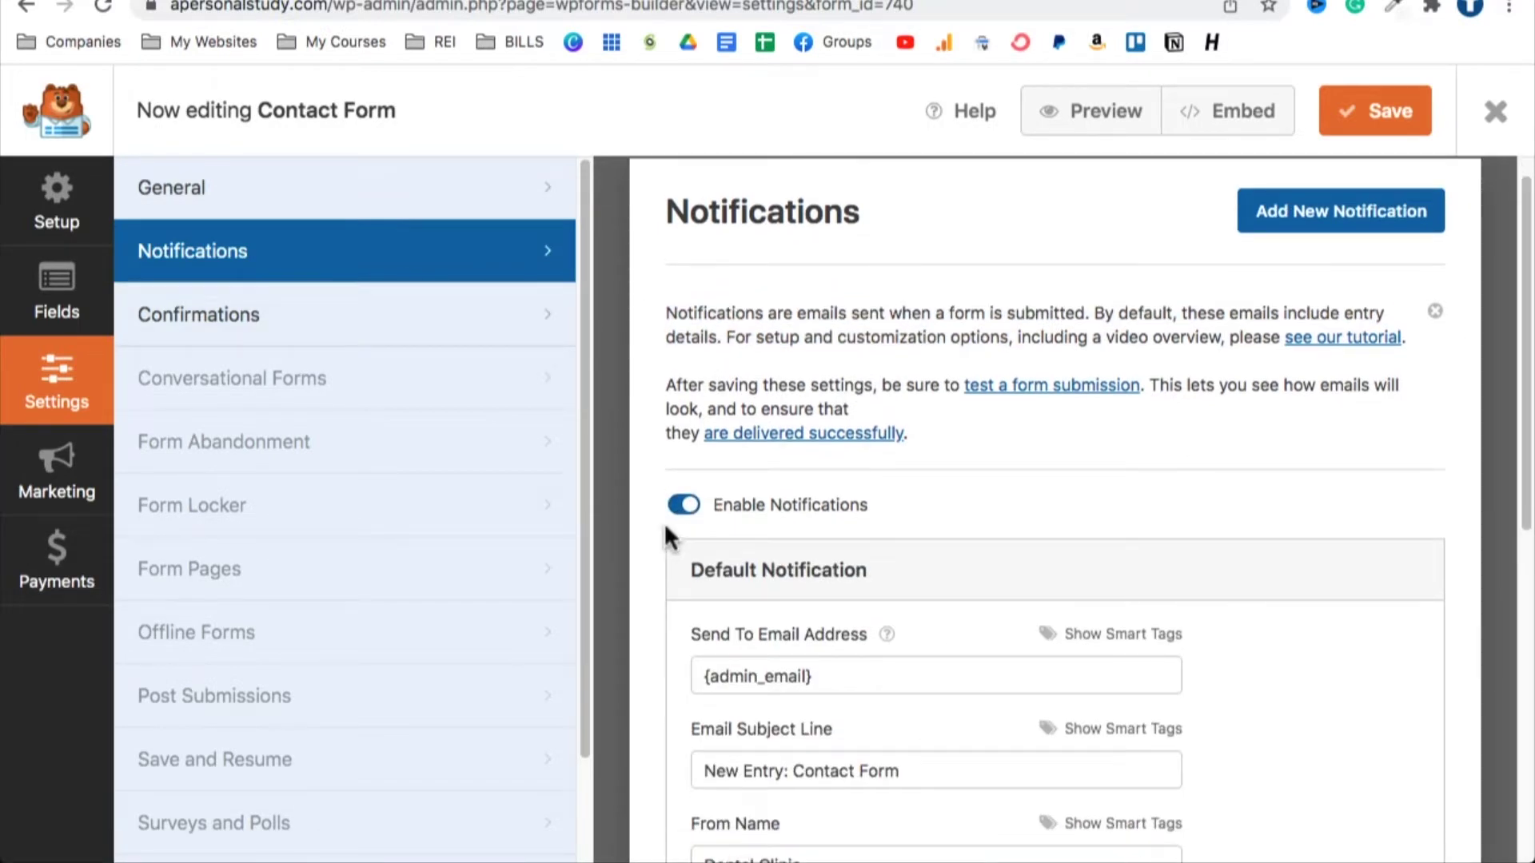
pyautogui.scroll(-5, 665, 527)
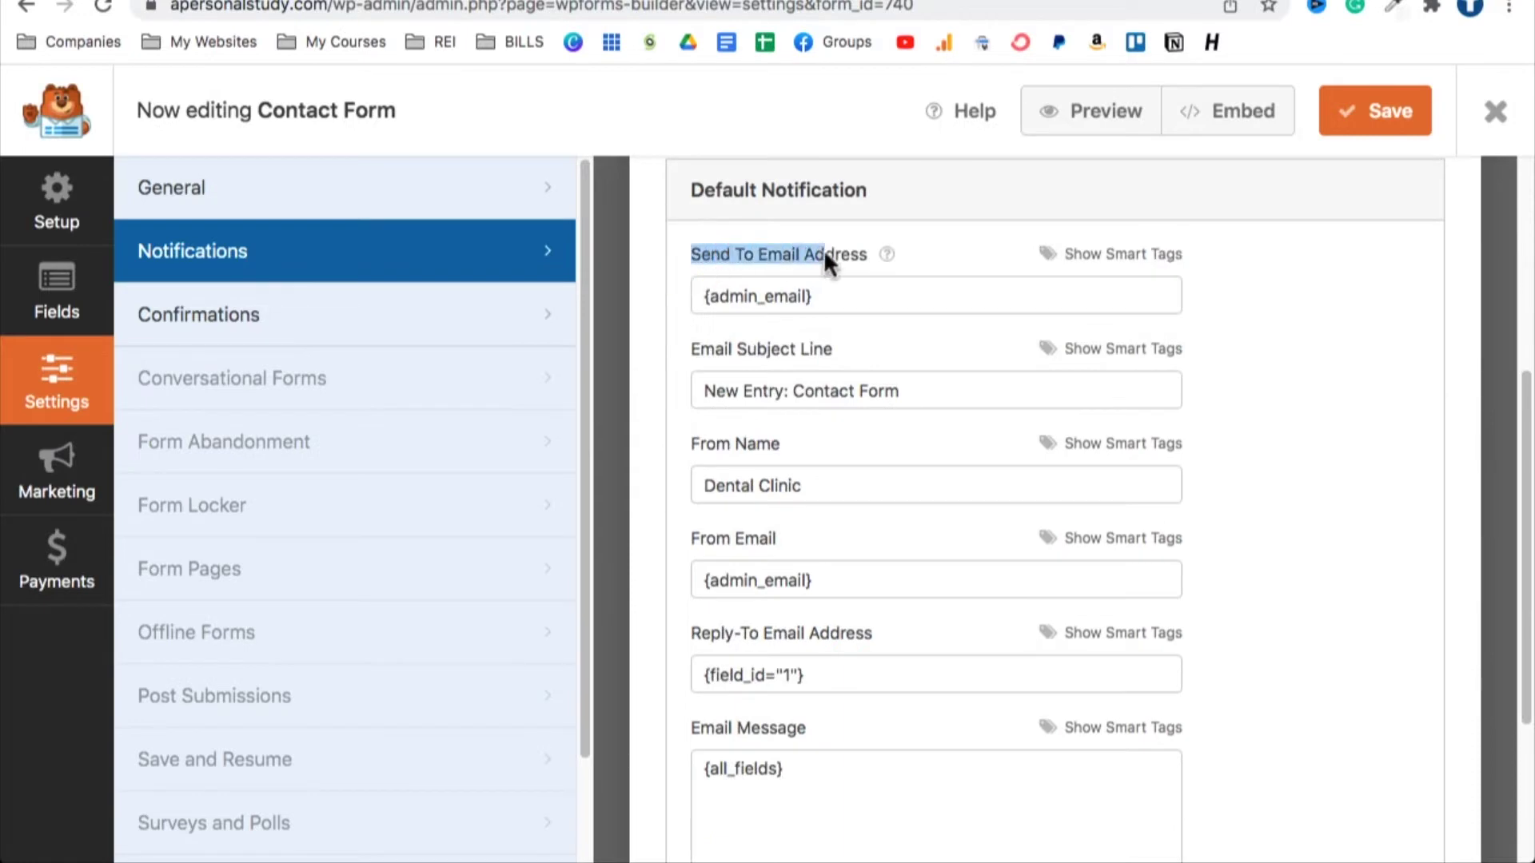
# Replace {admin_email} in Send To Email Address with your own e-mail address.
pyautogui.moveTo(836, 302); pyautogui.dragTo(691, 295)
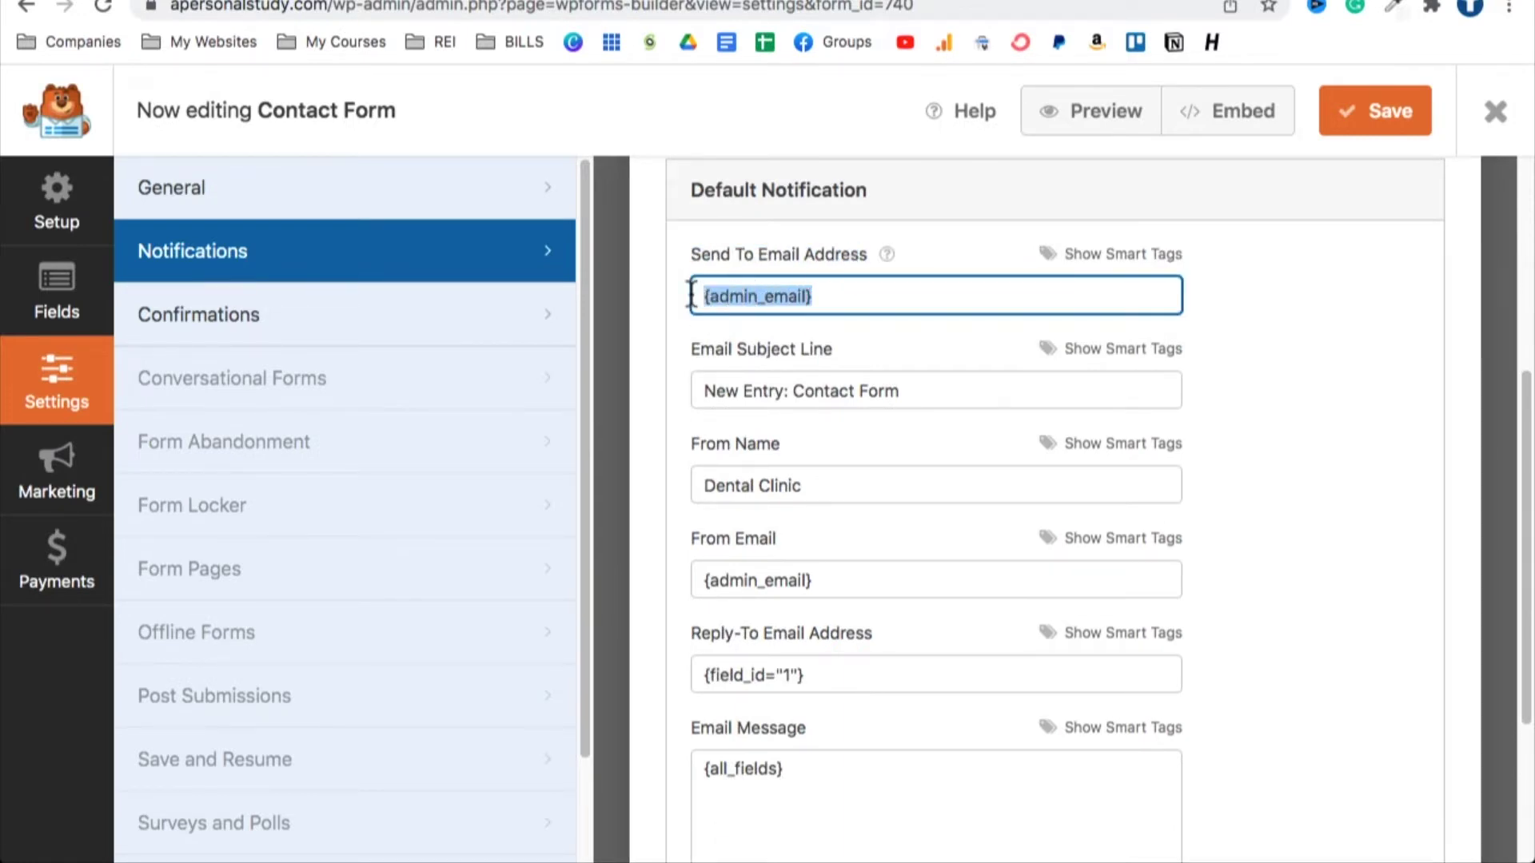
pyautogui.click(806, 296)
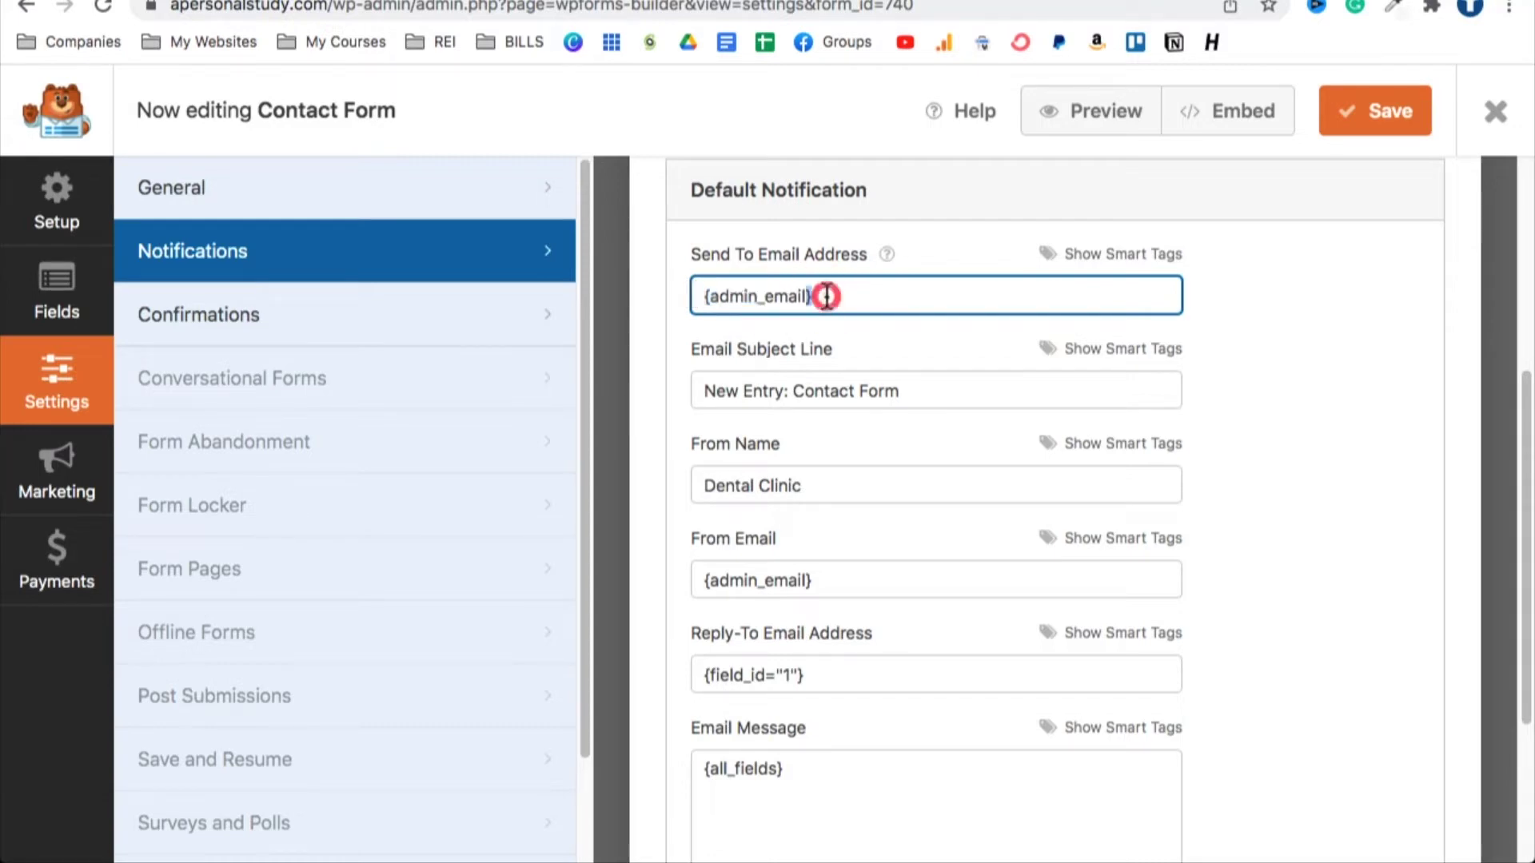
pyautogui.moveTo(807, 296); pyautogui.dragTo(657, 293)
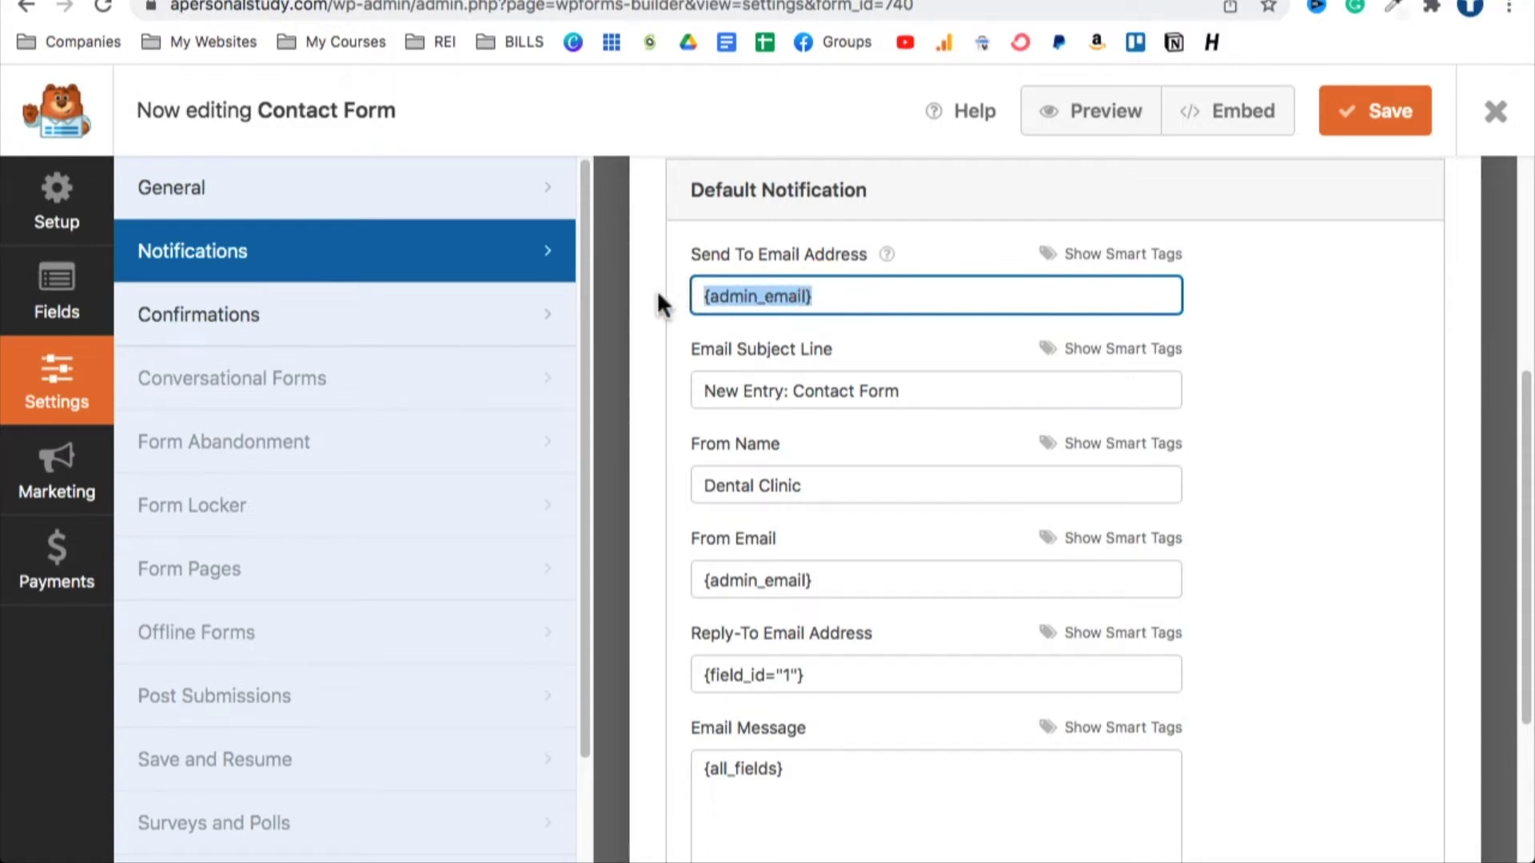
pyautogui.click(831, 297)
pyautogui.doubleClick(830, 298)
pyautogui.rightClick(787, 292)
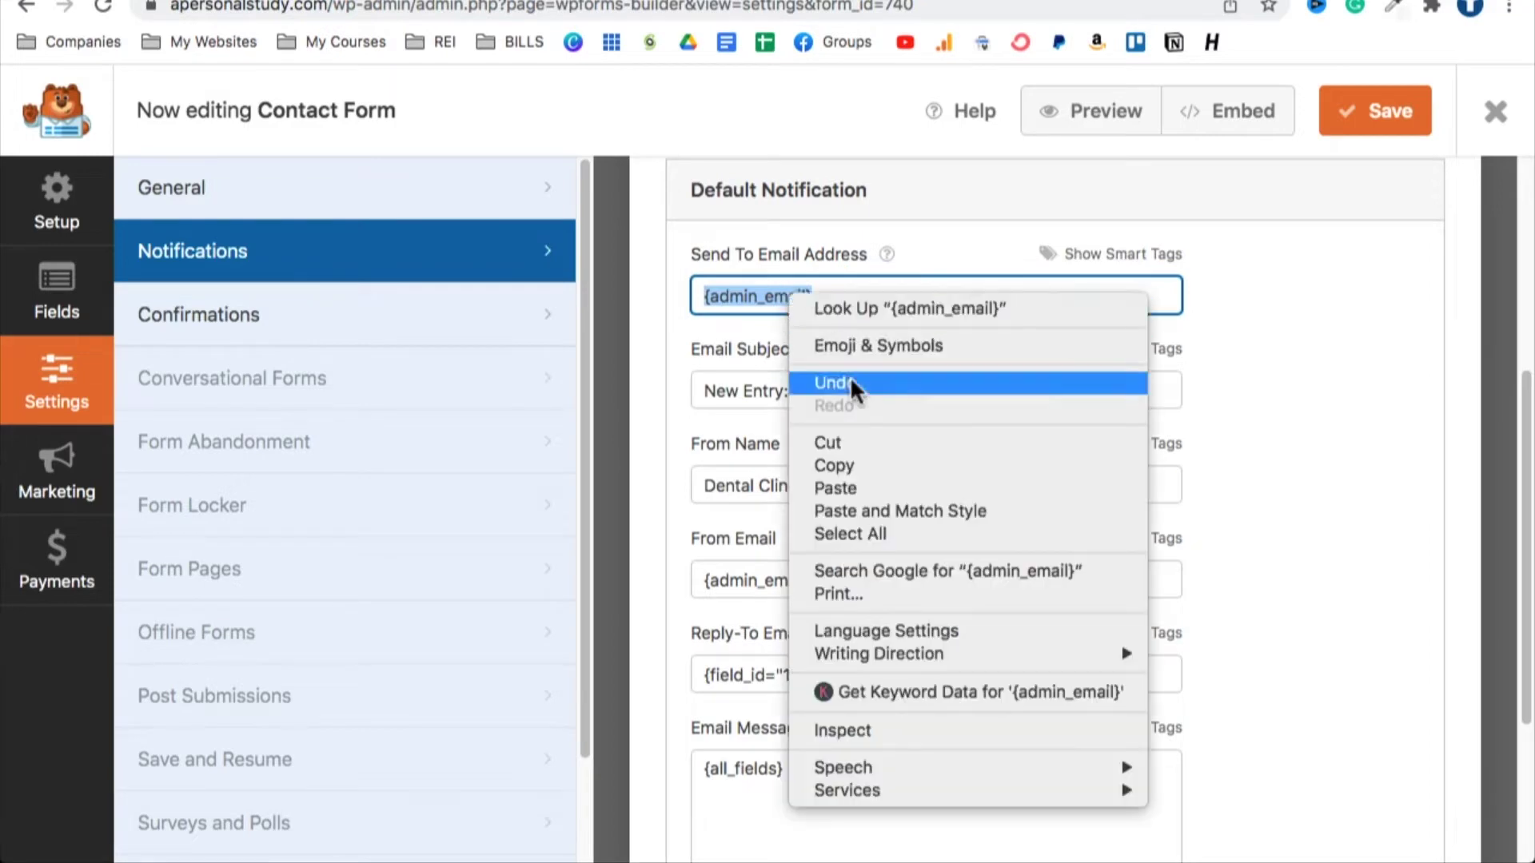
pyautogui.click(836, 441)
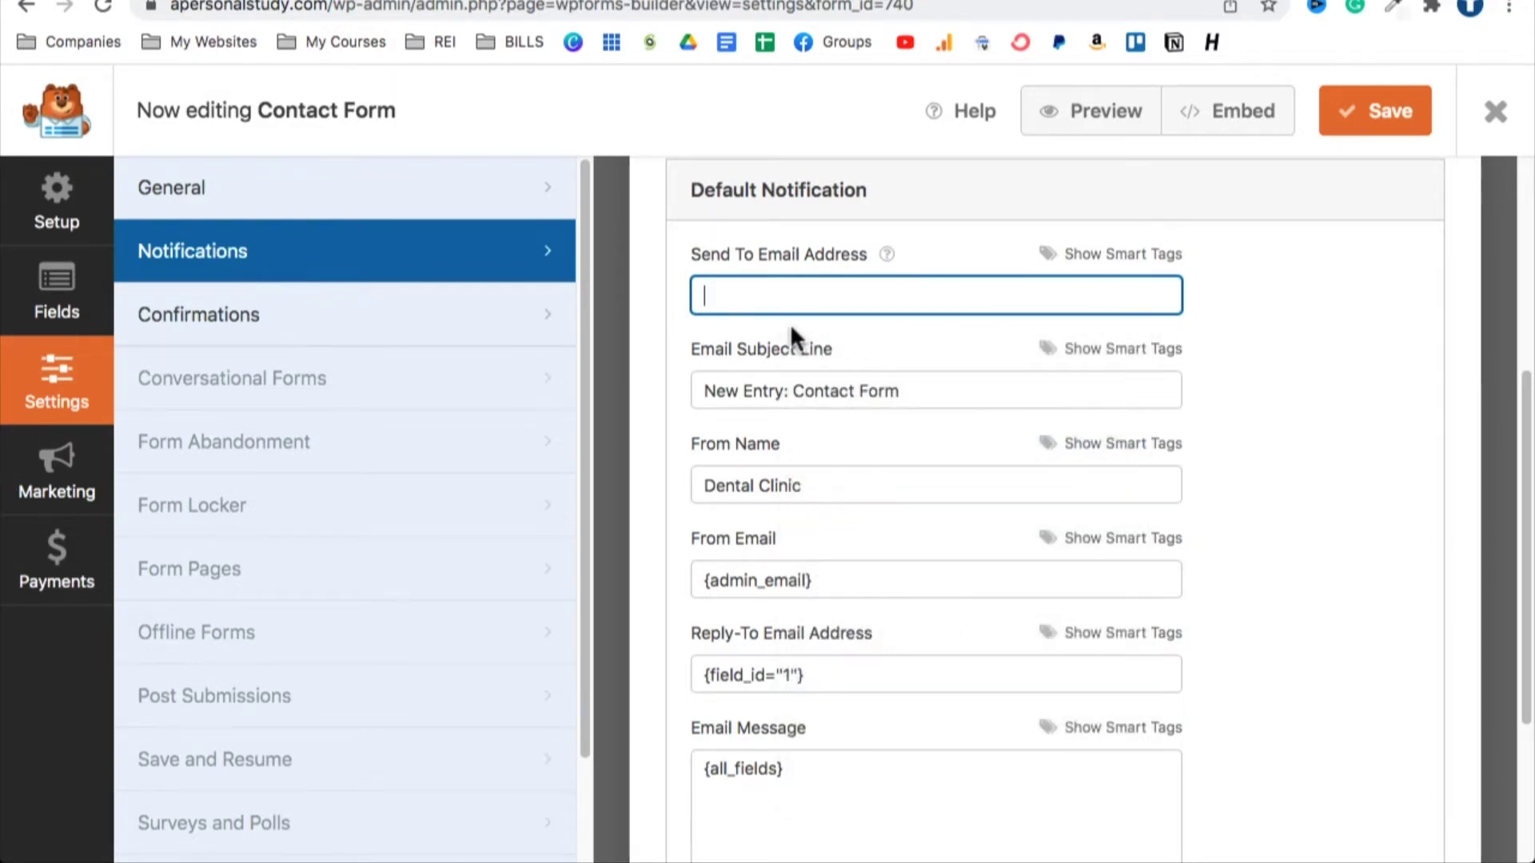
pyautogui.write('youremail@gmail.com')
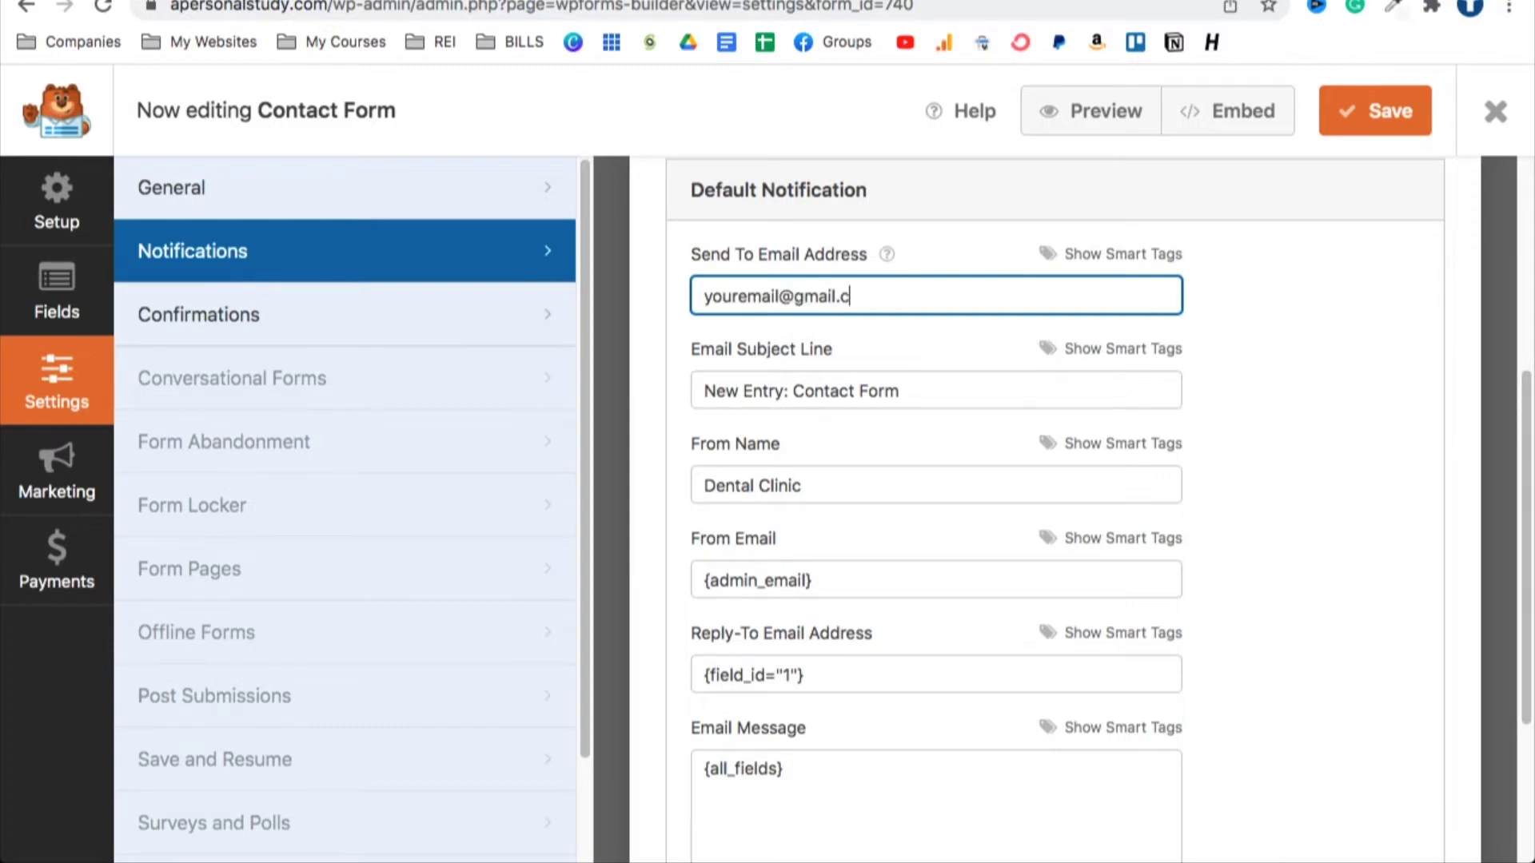
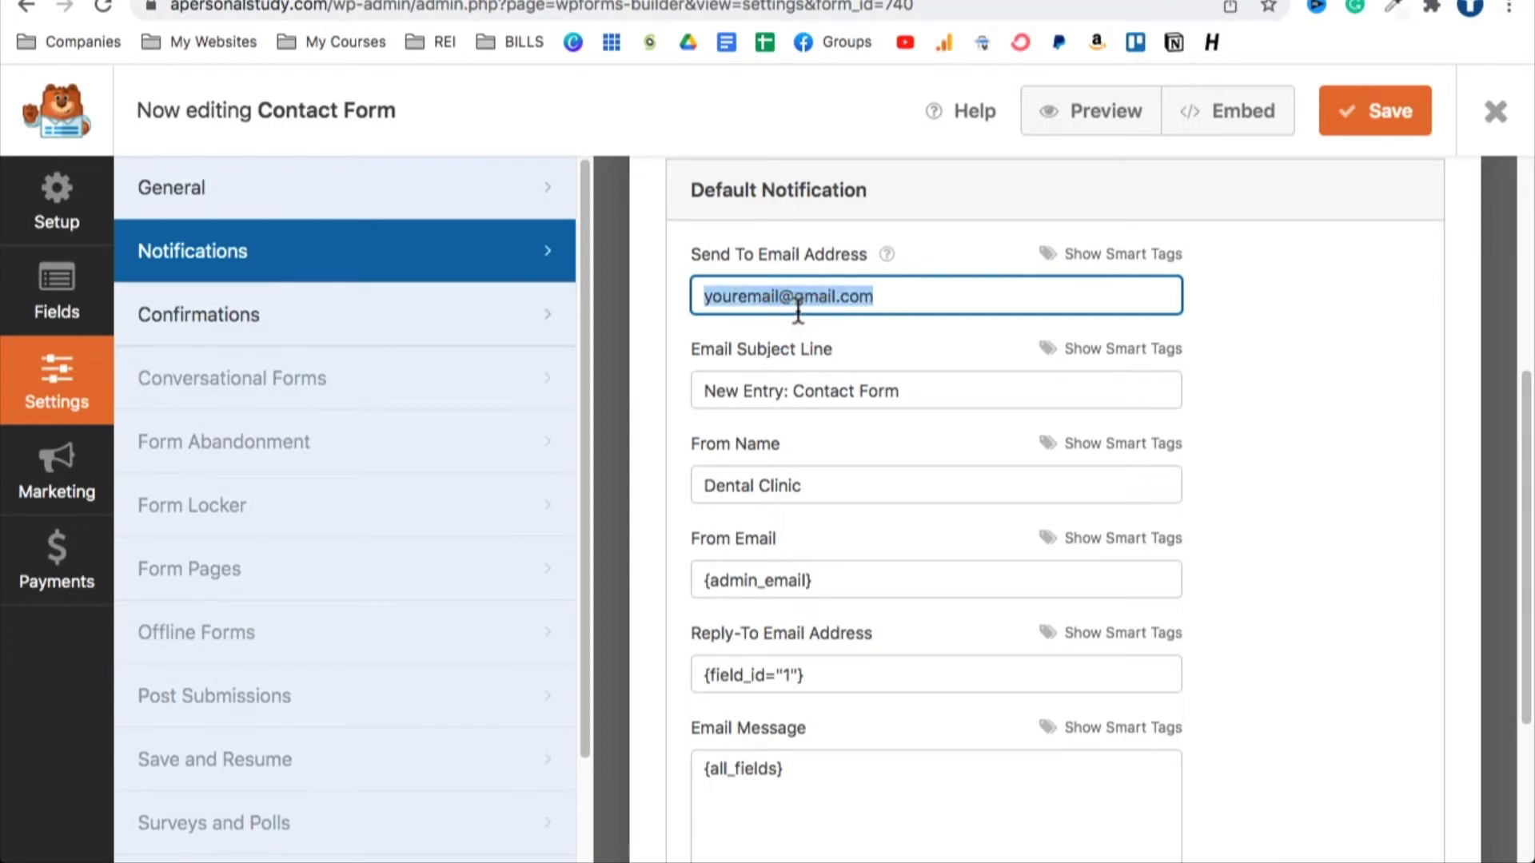
# Replace the notification's Send To address with the {admin_email} tag.
pyautogui.press('BackSpace')
pyautogui.rightClick(800, 298)
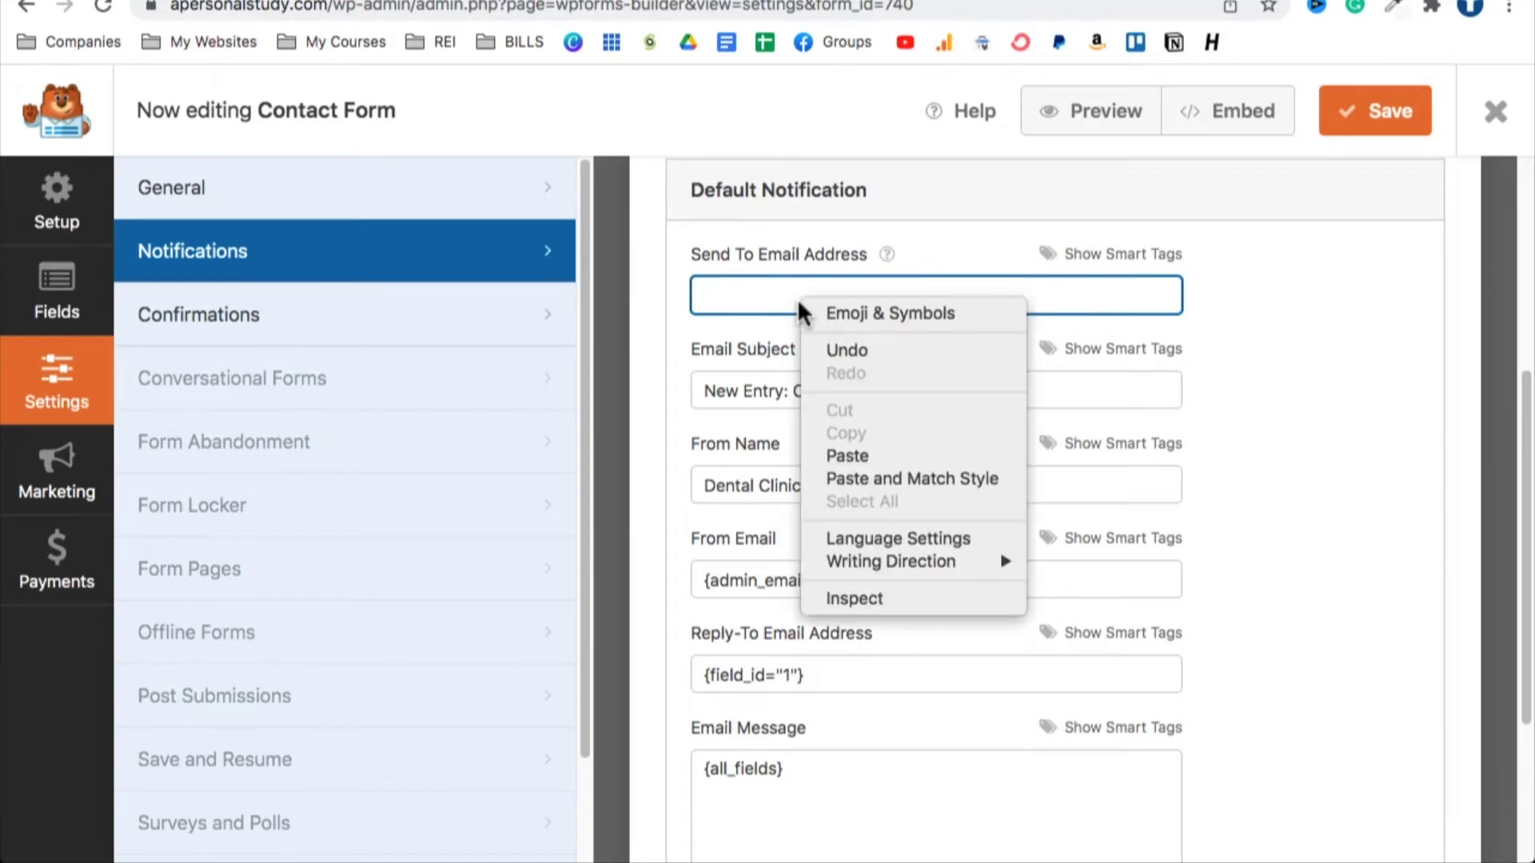
pyautogui.click(889, 455)
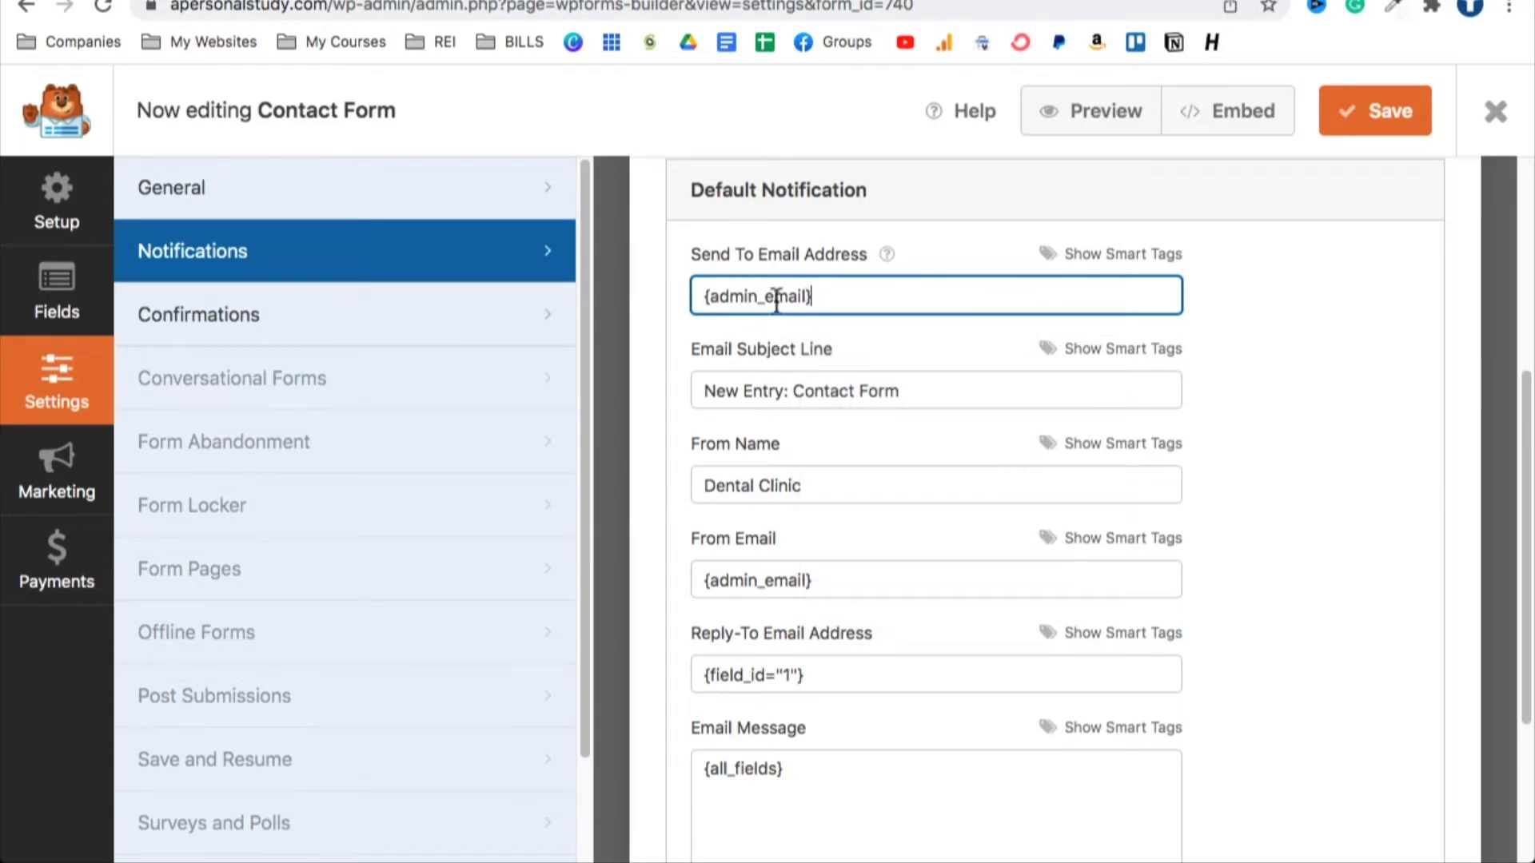
# Change the subject to 'Someone has reached you!' and the From Name to 'A Personal Study'.
pyautogui.moveTo(692, 350); pyautogui.dragTo(837, 345)
pyautogui.tripleClick(828, 391)
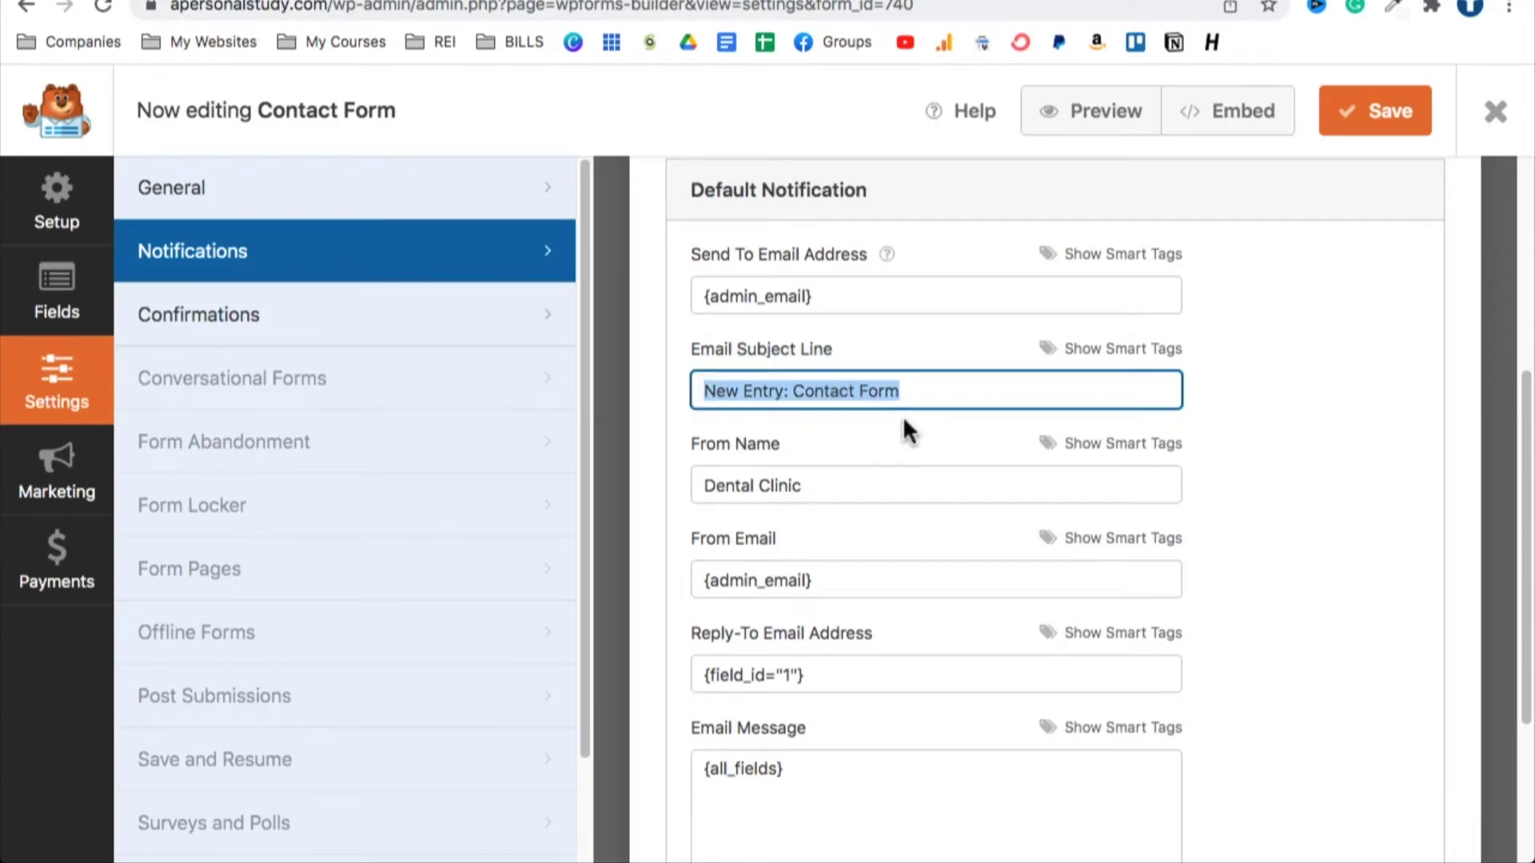
pyautogui.write('Someone has reached you!')
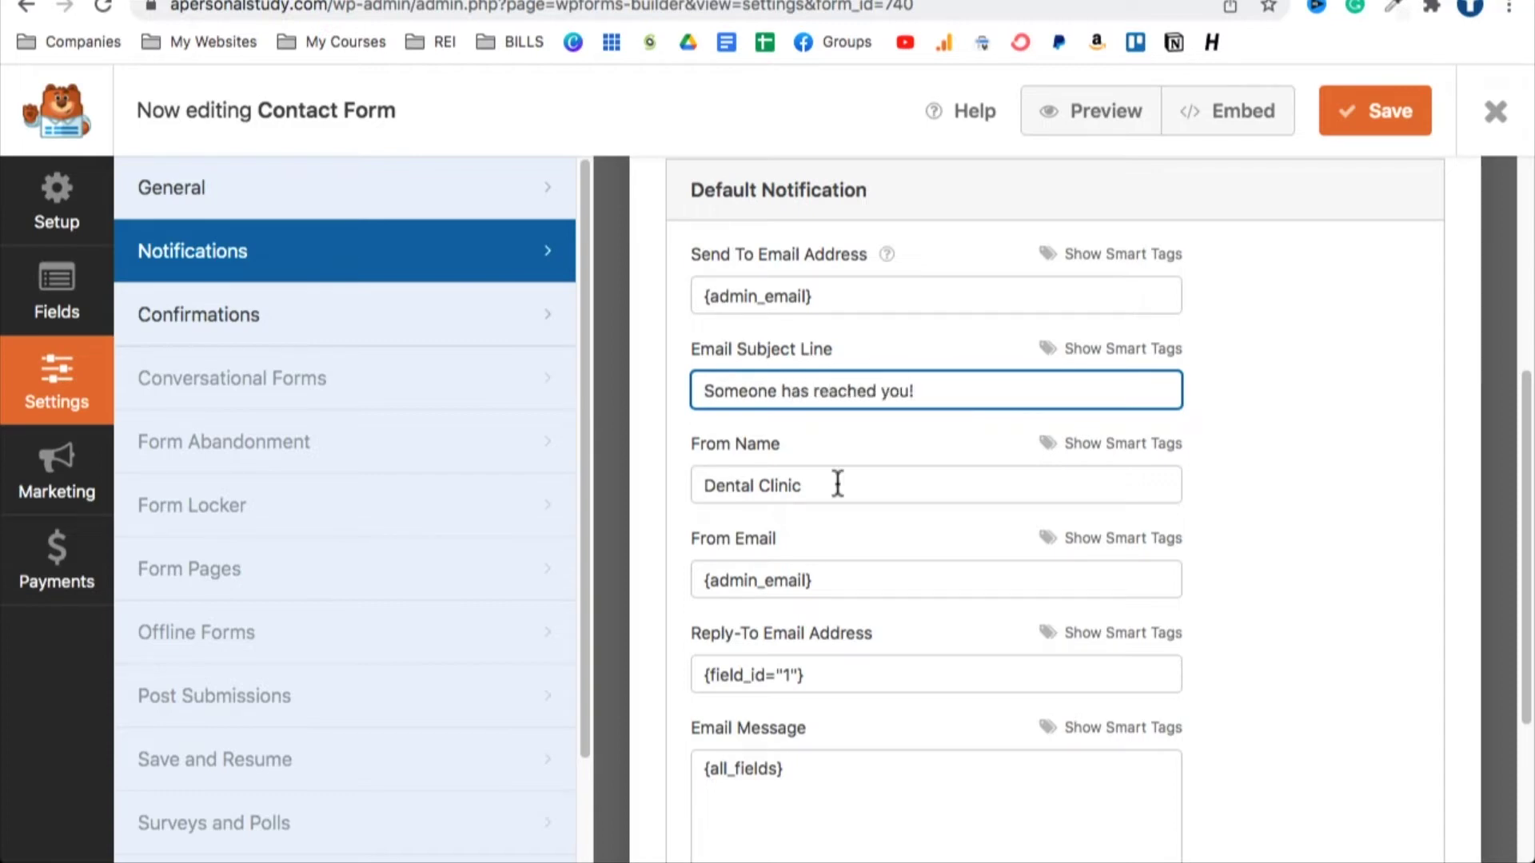
pyautogui.tripleClick(750, 481)
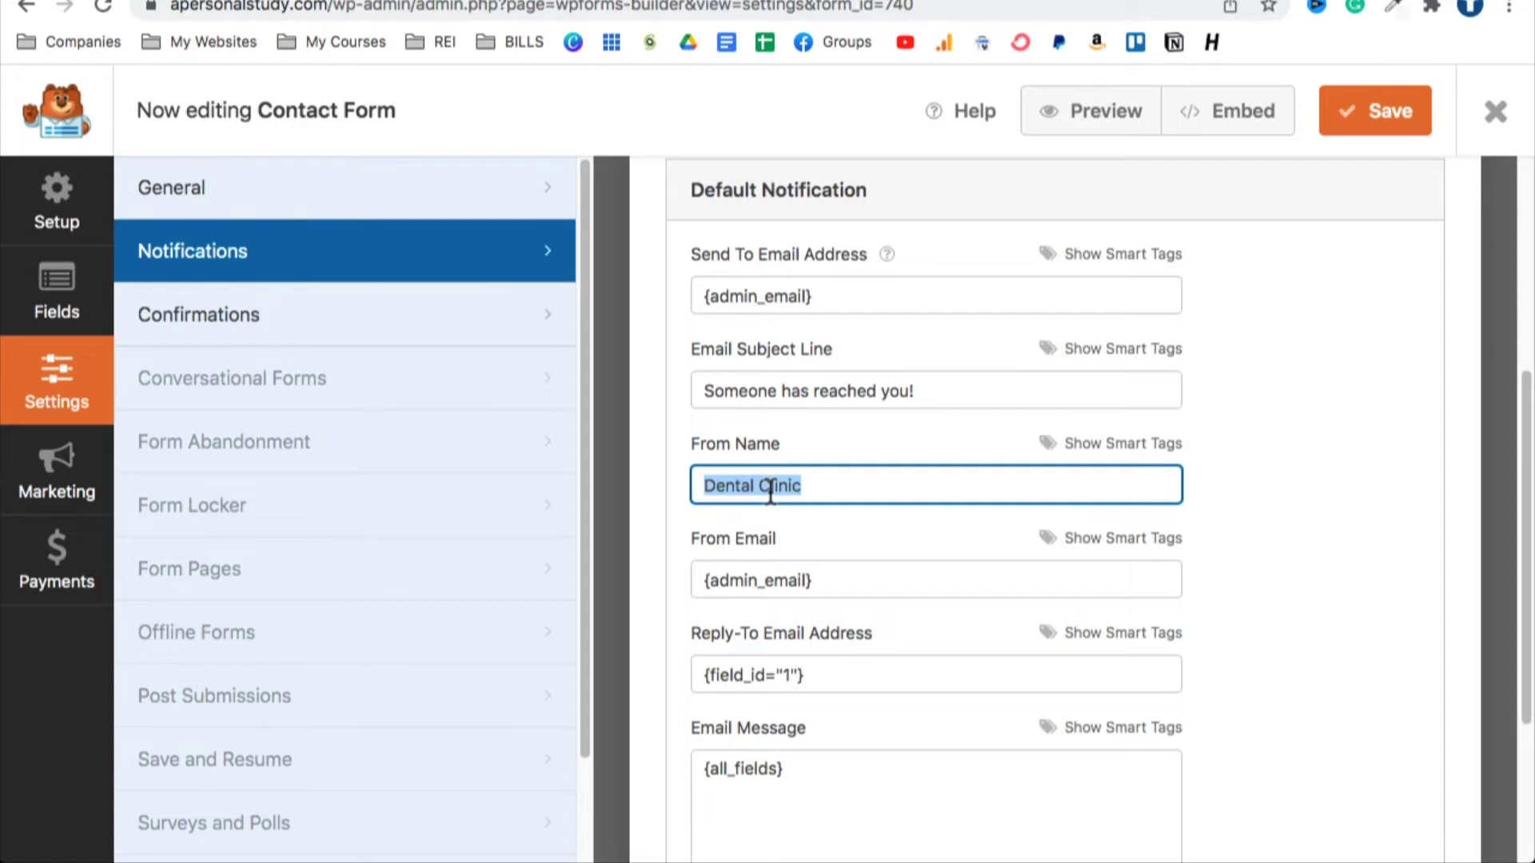
pyautogui.write('A Personal Study')
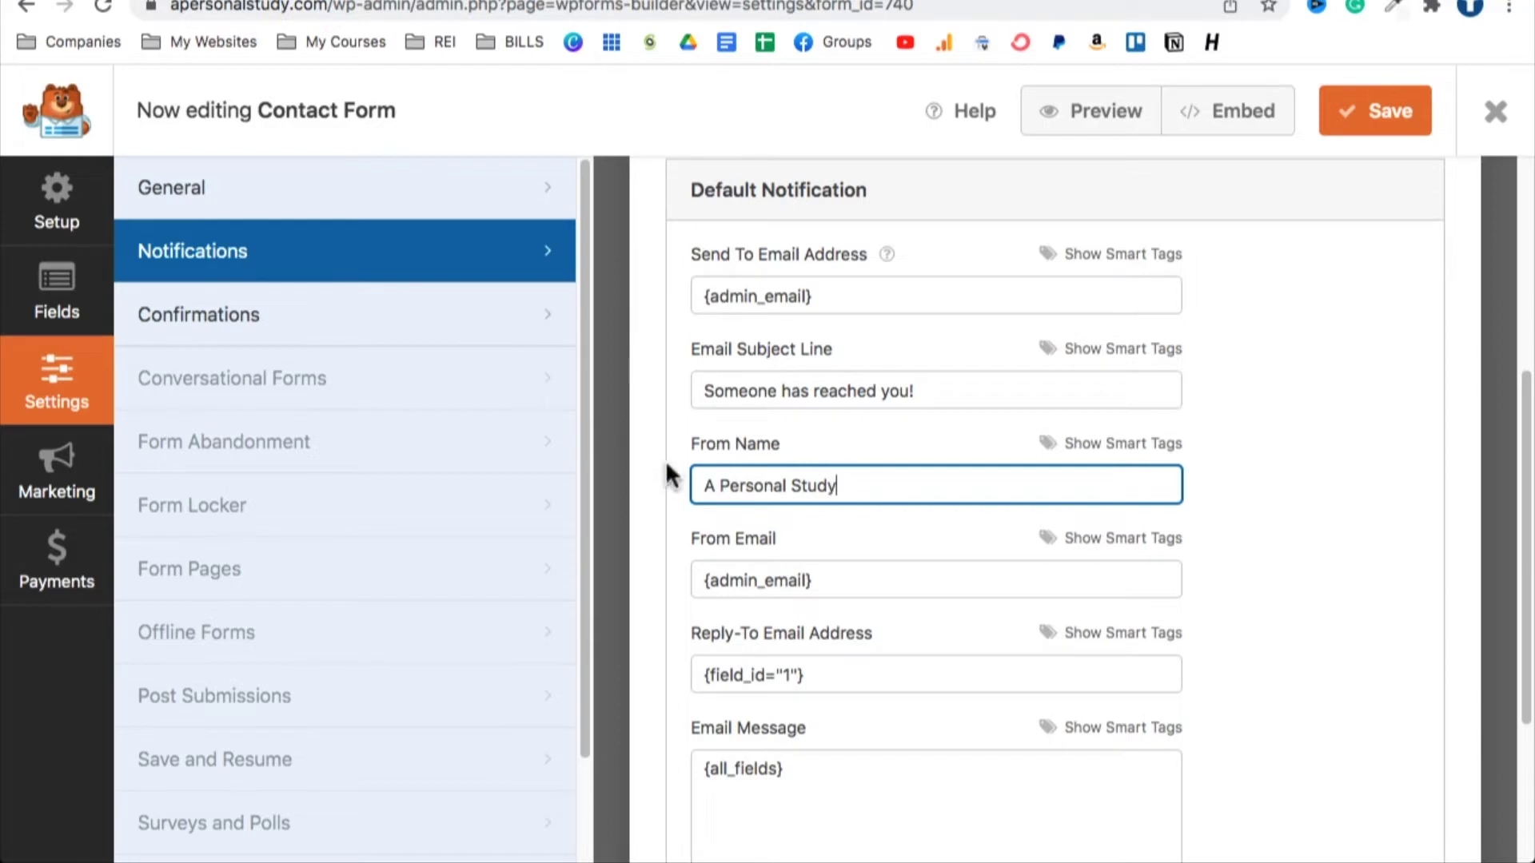
# Review the notification fields and save the form.
pyautogui.moveTo(688, 253); pyautogui.dragTo(816, 264)
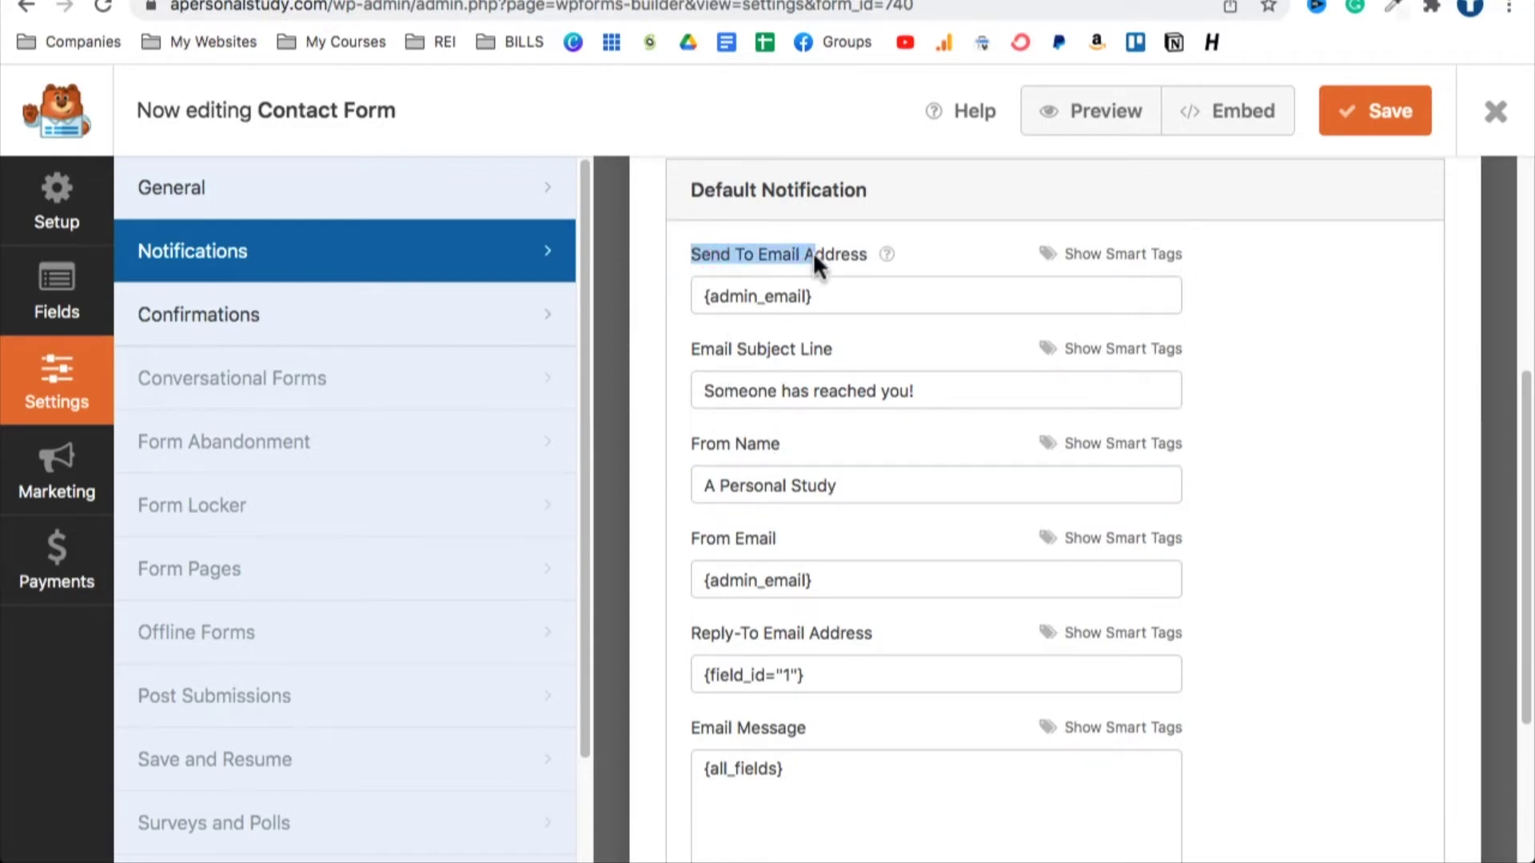
pyautogui.moveTo(714, 358); pyautogui.dragTo(883, 356)
pyautogui.moveTo(691, 442); pyautogui.dragTo(811, 462)
pyautogui.doubleClick(803, 484)
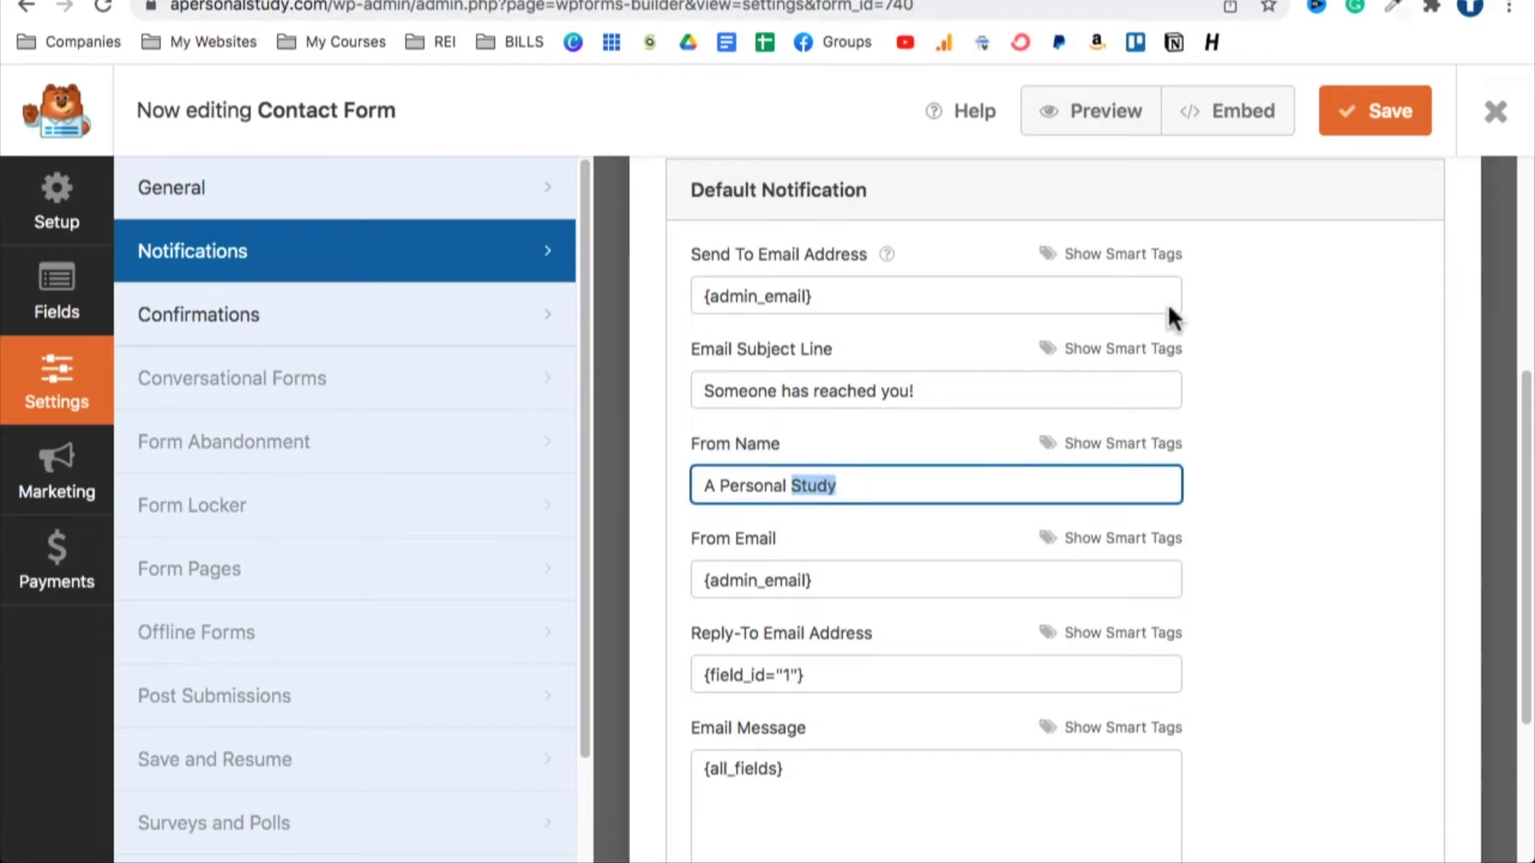
pyautogui.click(1341, 137)
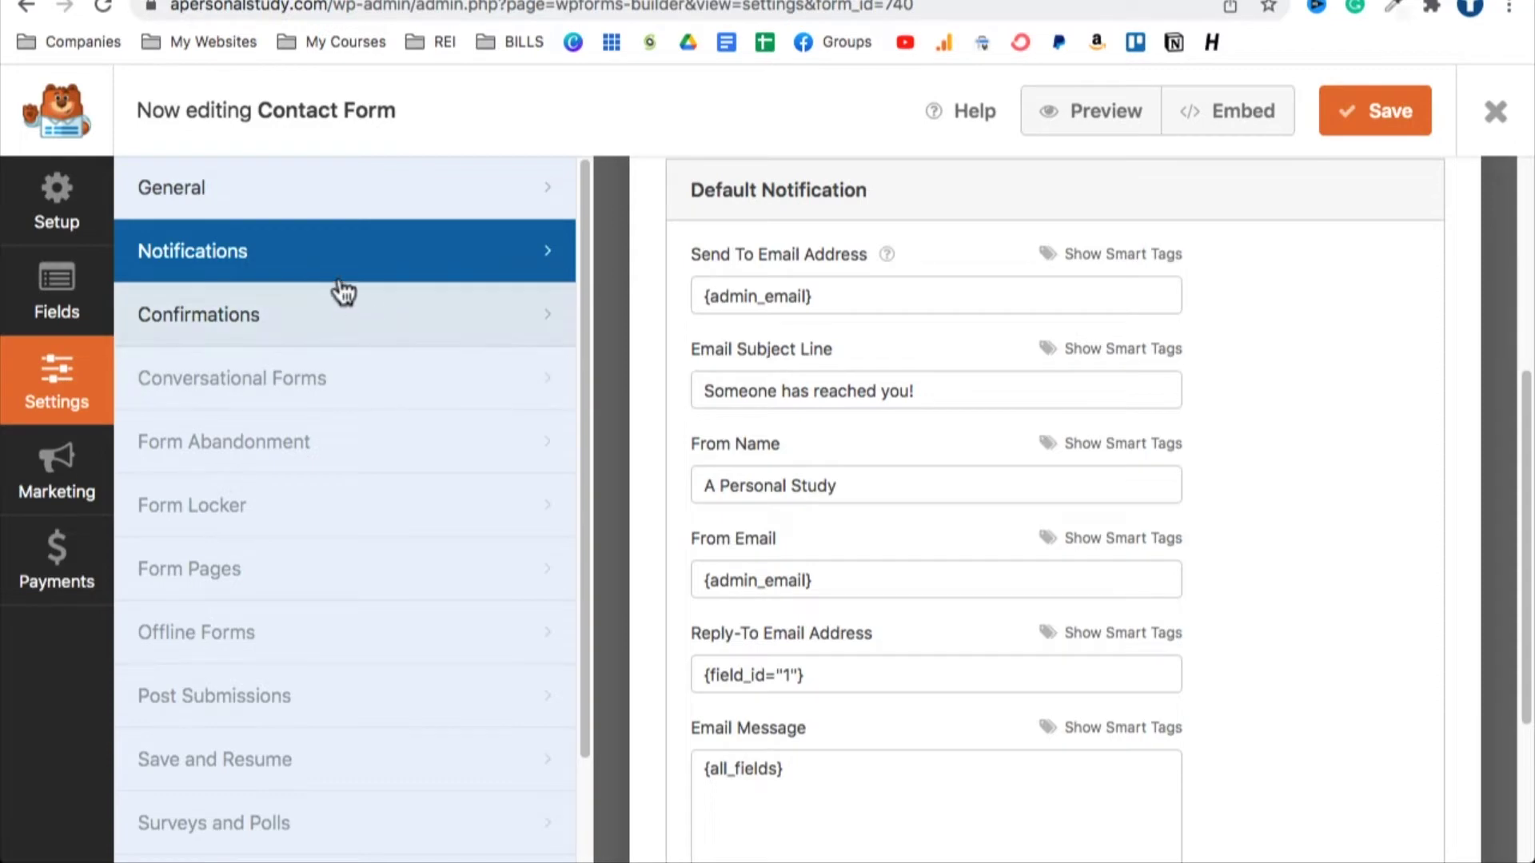
# Switch between the form's General settings and Fields layout, scrolling through the fields.
pyautogui.click(285, 194)
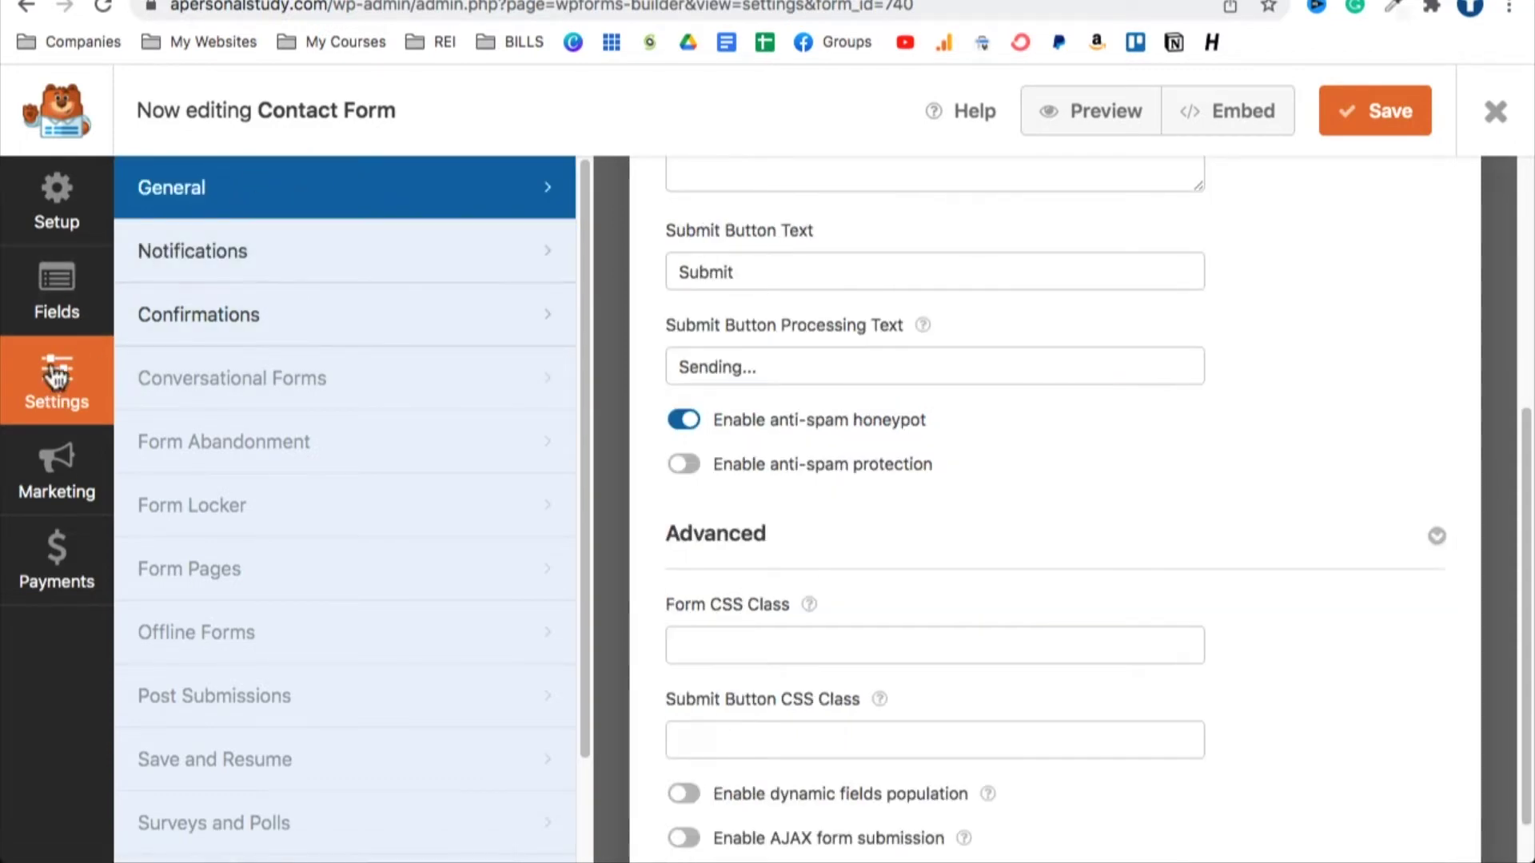
pyautogui.click(51, 316)
pyautogui.click(53, 401)
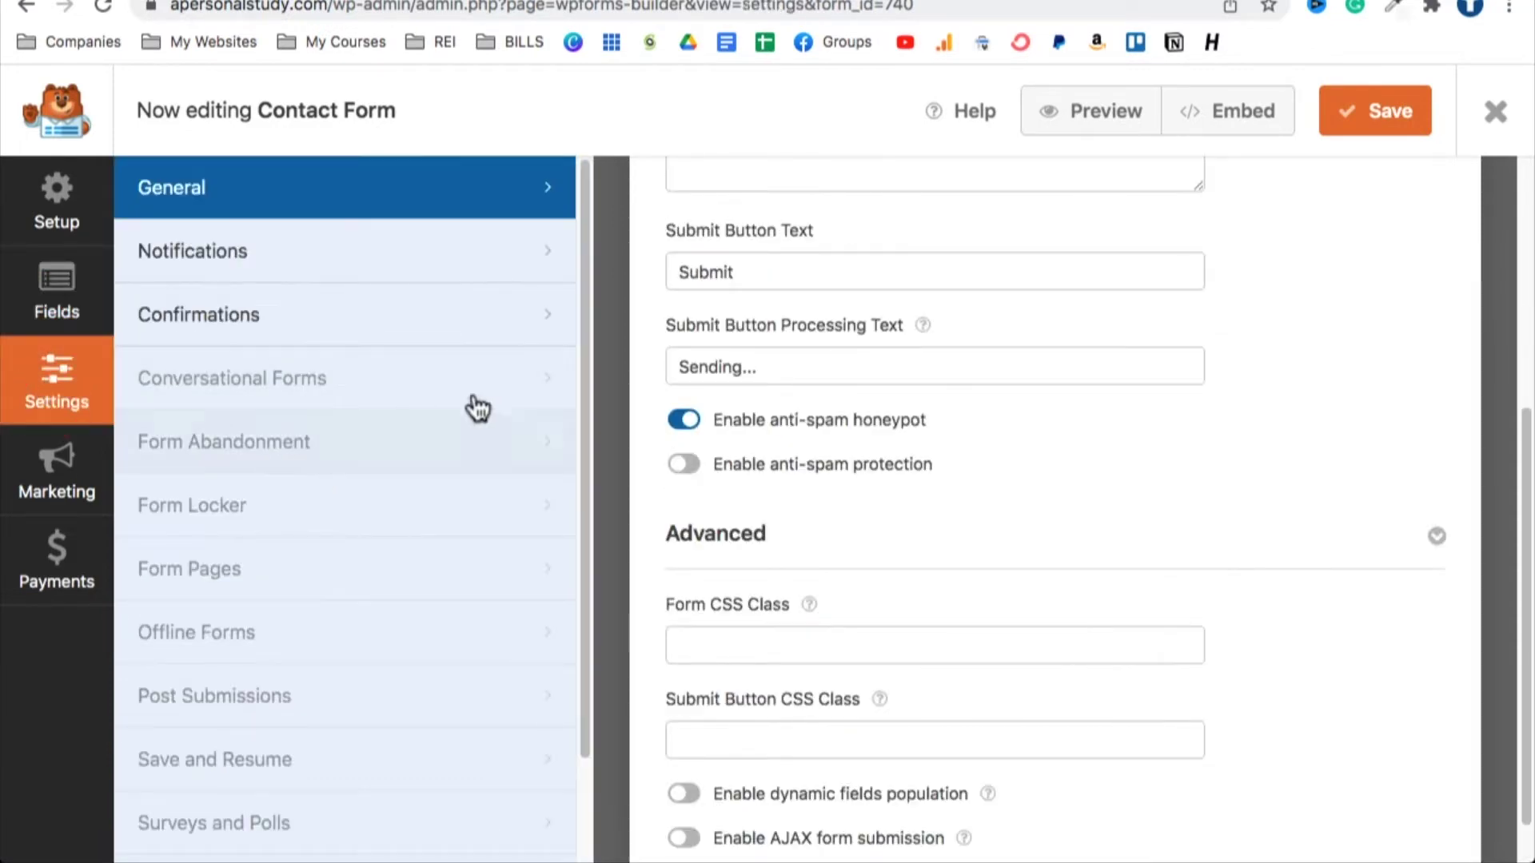
pyautogui.click(59, 302)
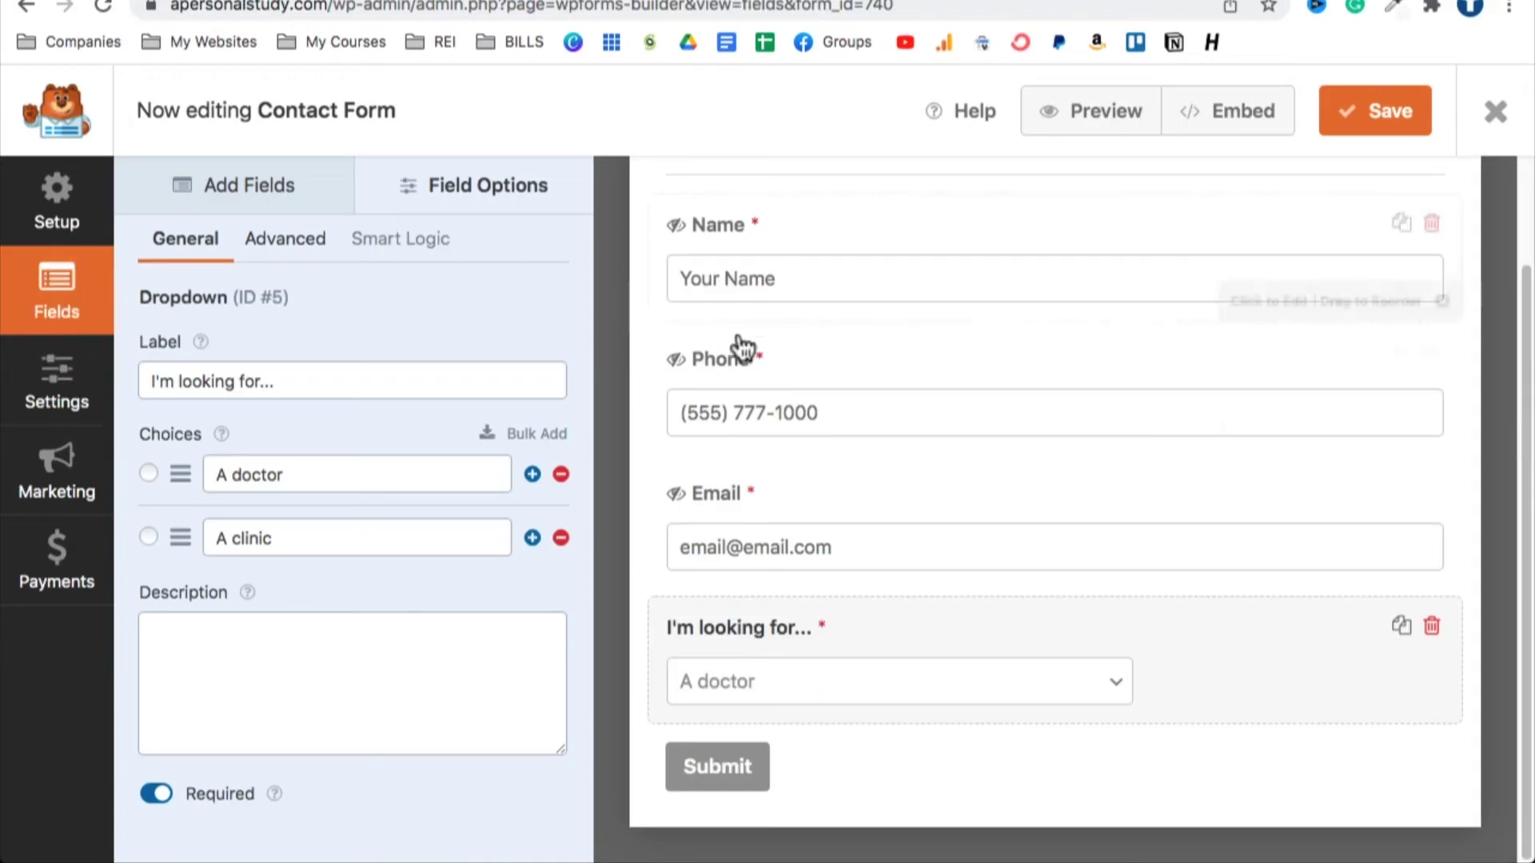
pyautogui.scroll(3, 768, 400)
pyautogui.scroll(-2, 739, 448)
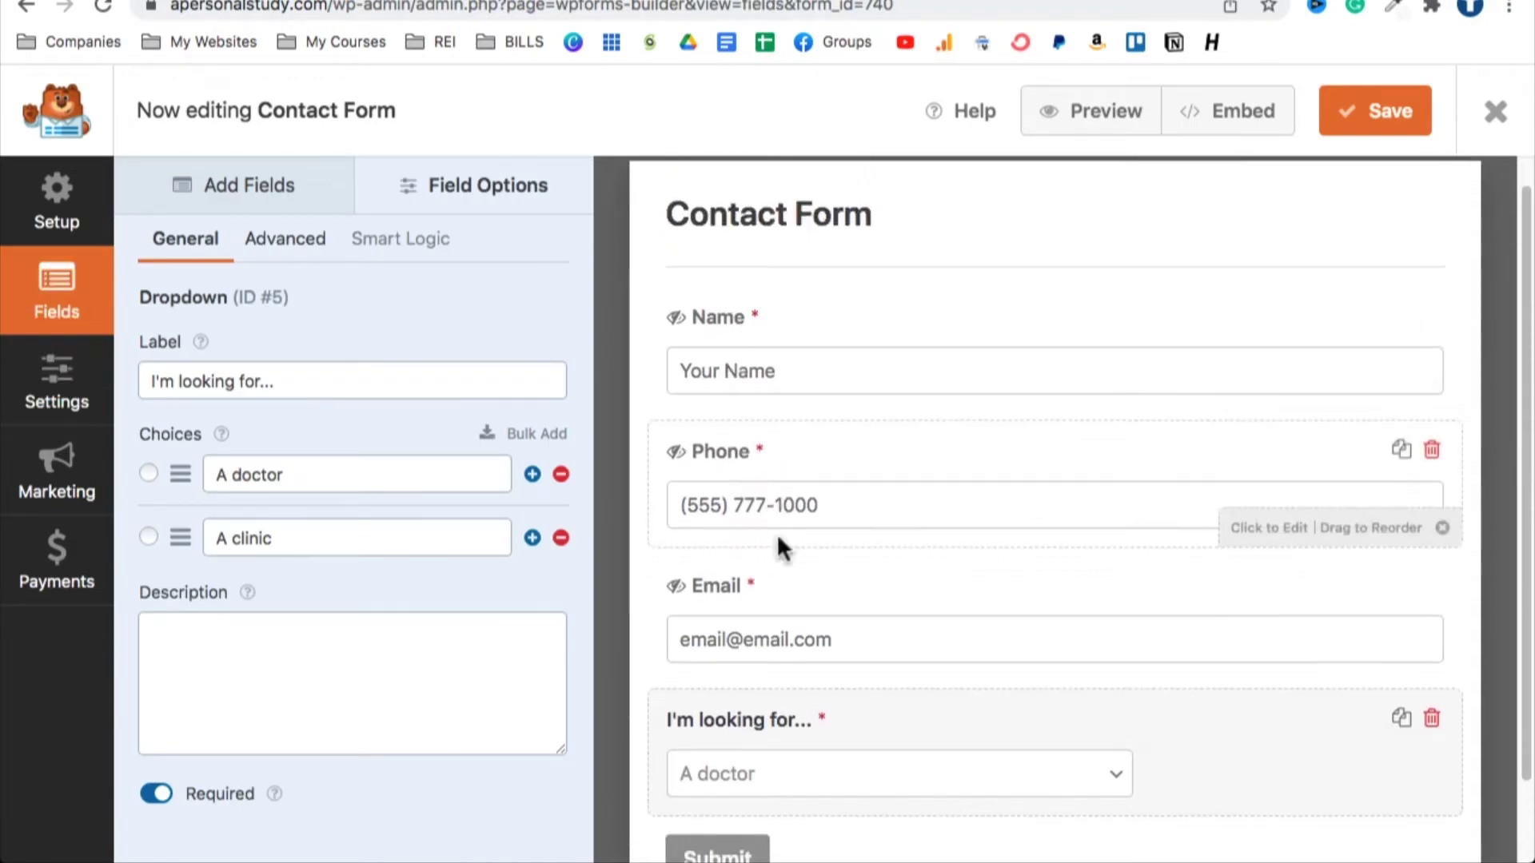
pyautogui.scroll(-1, 791, 671)
pyautogui.scroll(3, 956, 623)
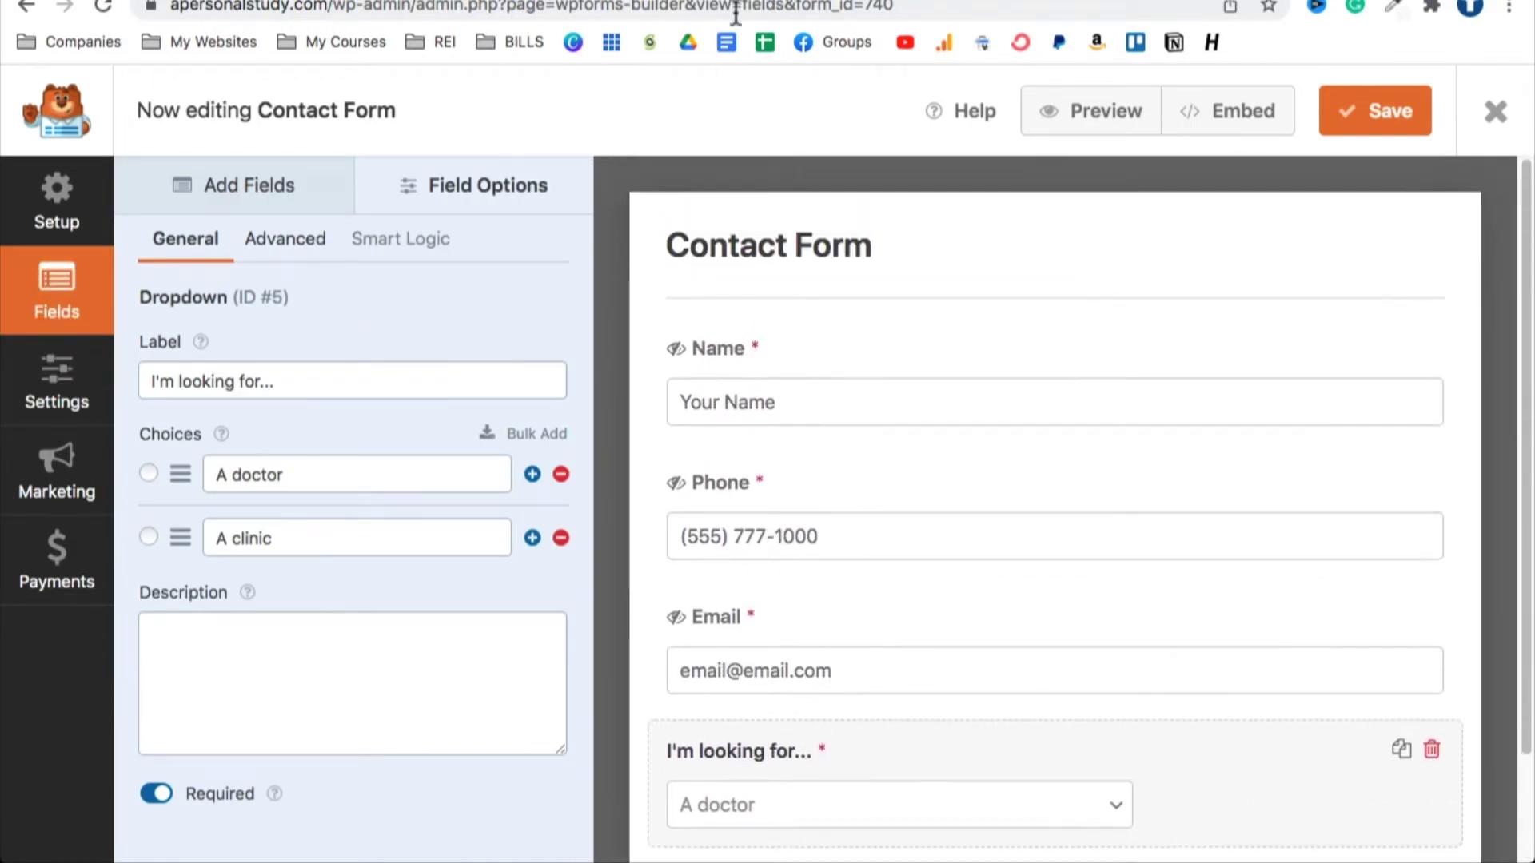
# Load the apersonalstudy.com site in a new browser tab.
pyautogui.press('Return')
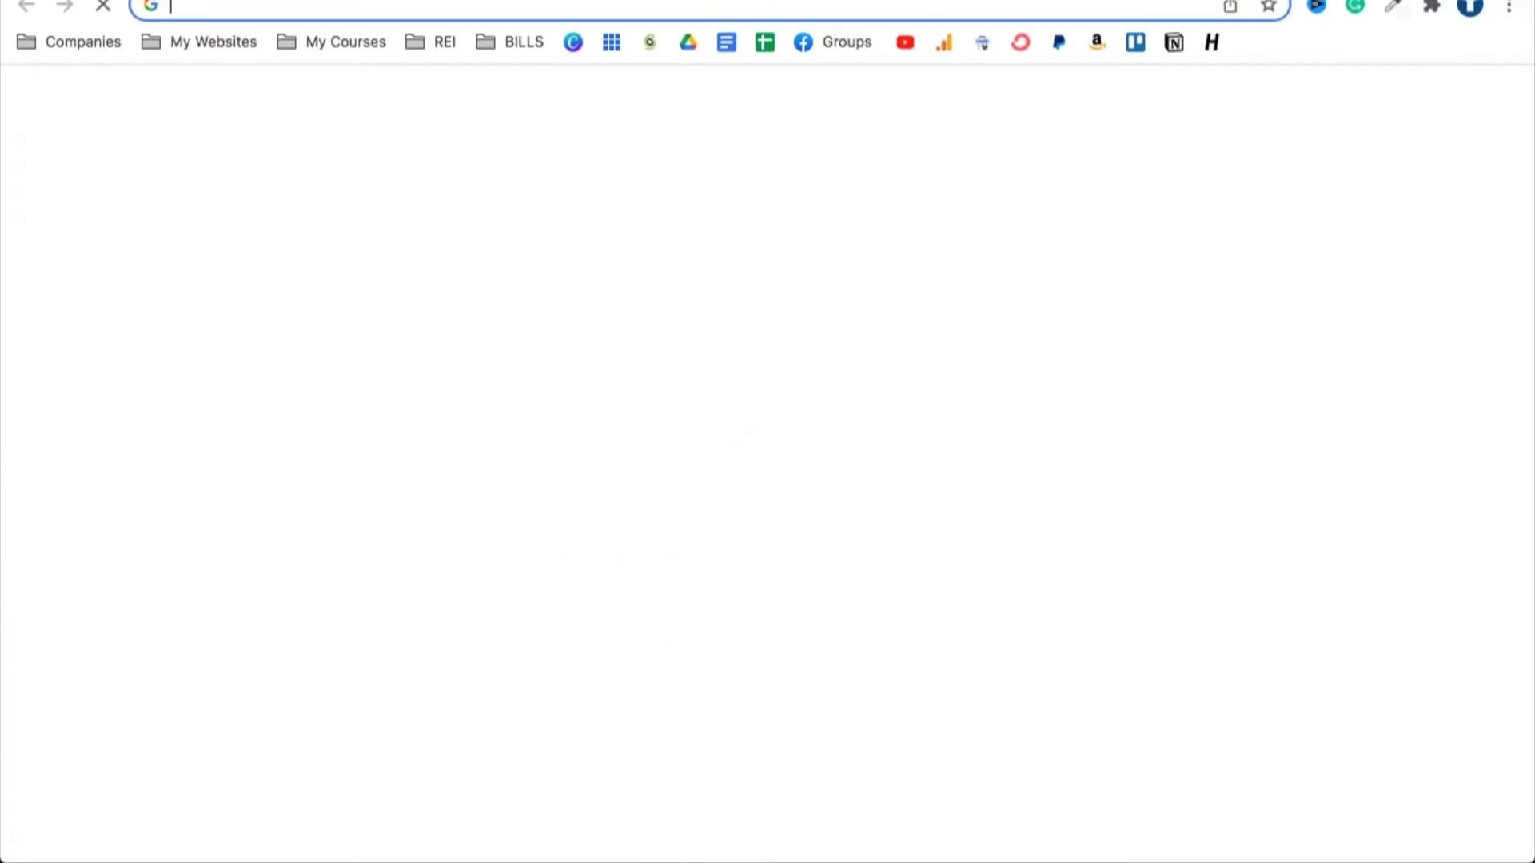
pyautogui.write('ap')
pyautogui.press('Return')
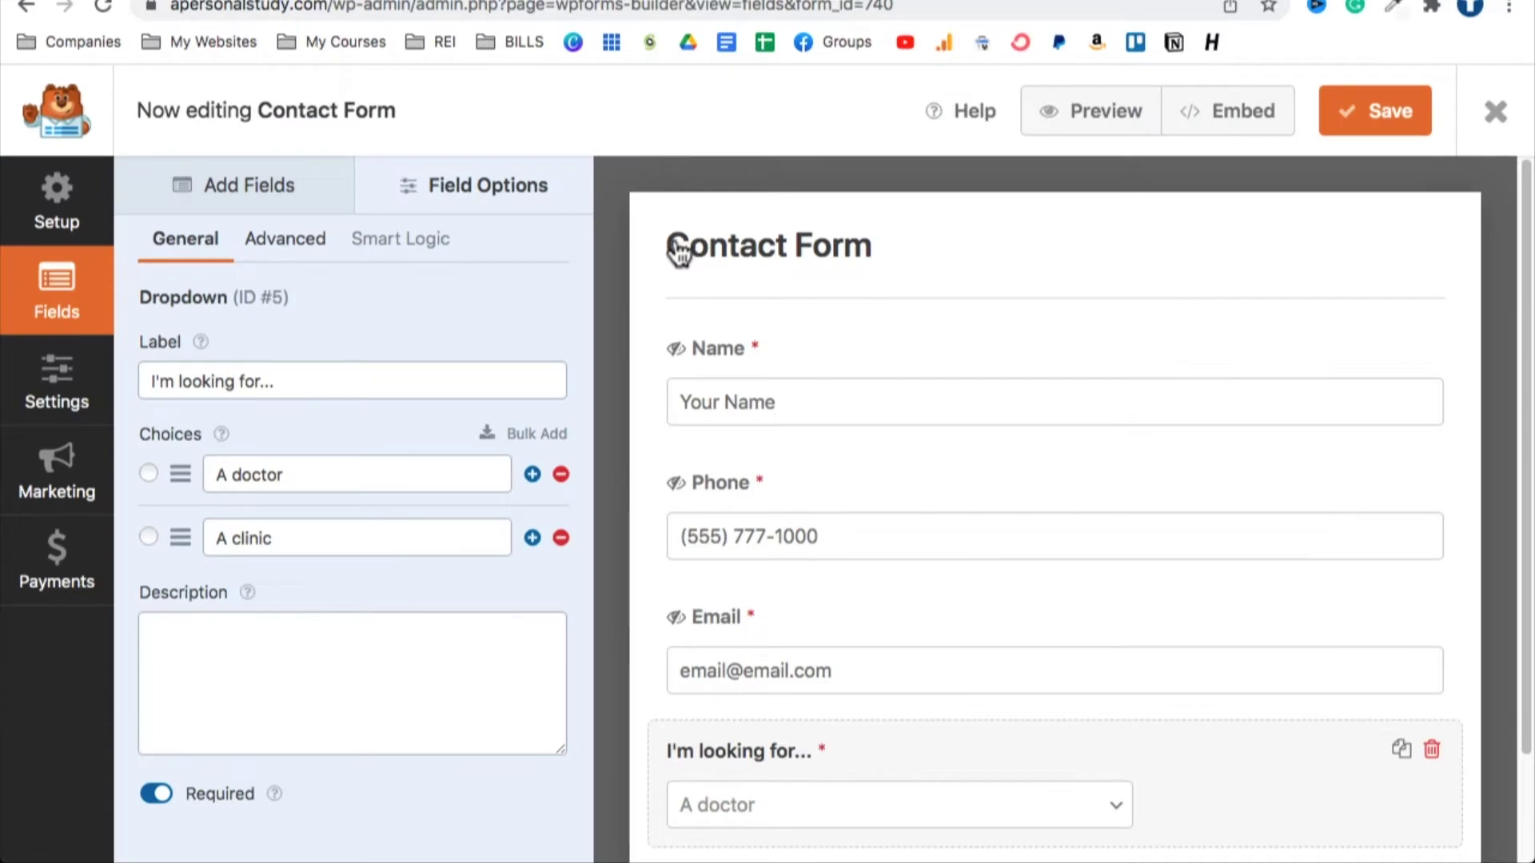
# Select the form name, then go back to the Contact Form's field layout.
pyautogui.moveTo(678, 254); pyautogui.dragTo(877, 246)
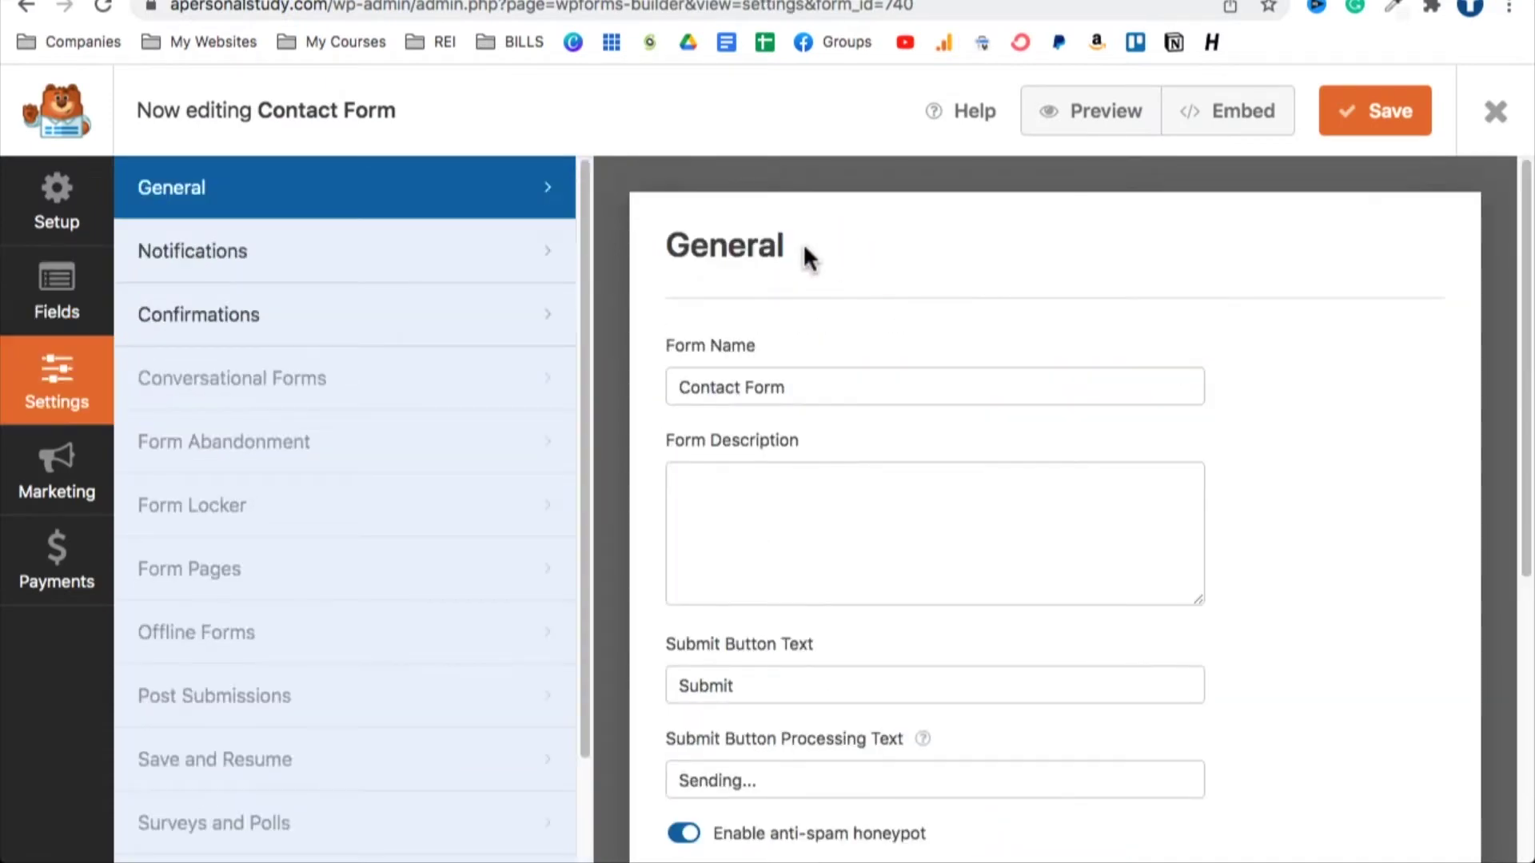
pyautogui.tripleClick(689, 384)
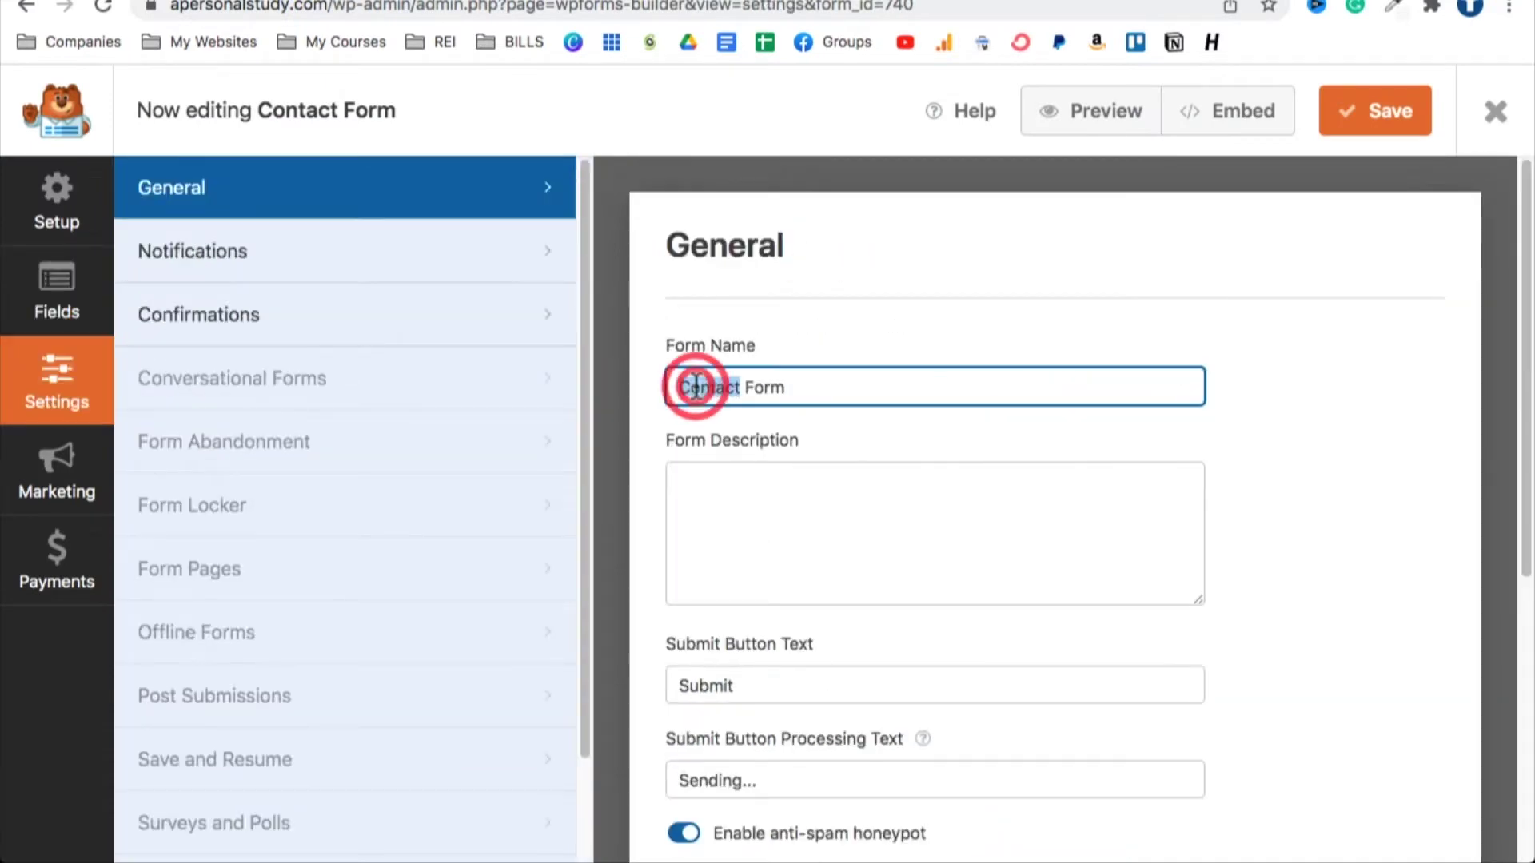
pyautogui.click(58, 307)
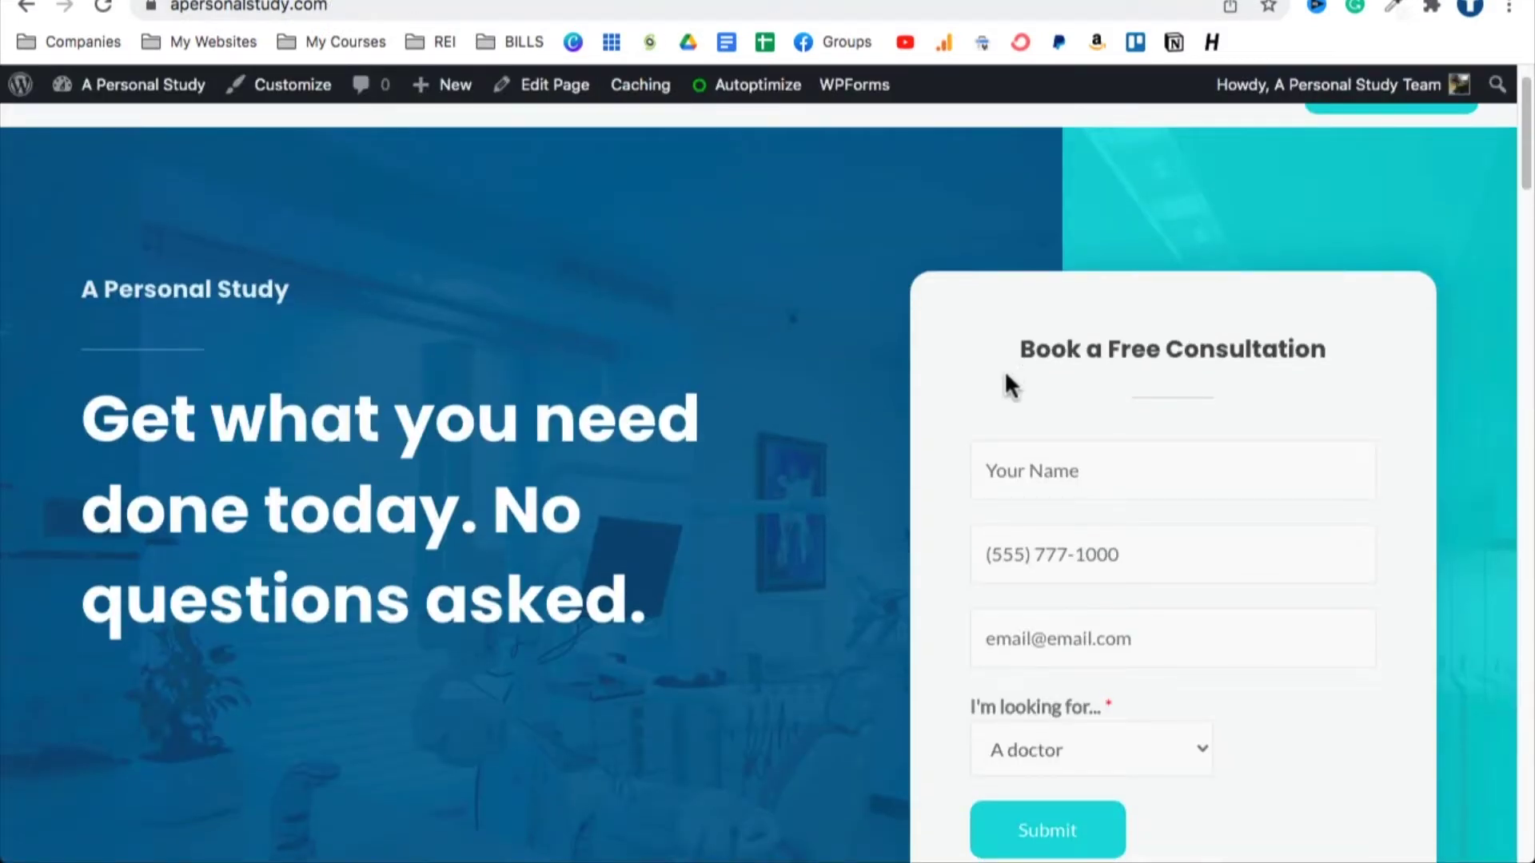
pyautogui.scroll(-1, 1015, 391)
pyautogui.click(1031, 416)
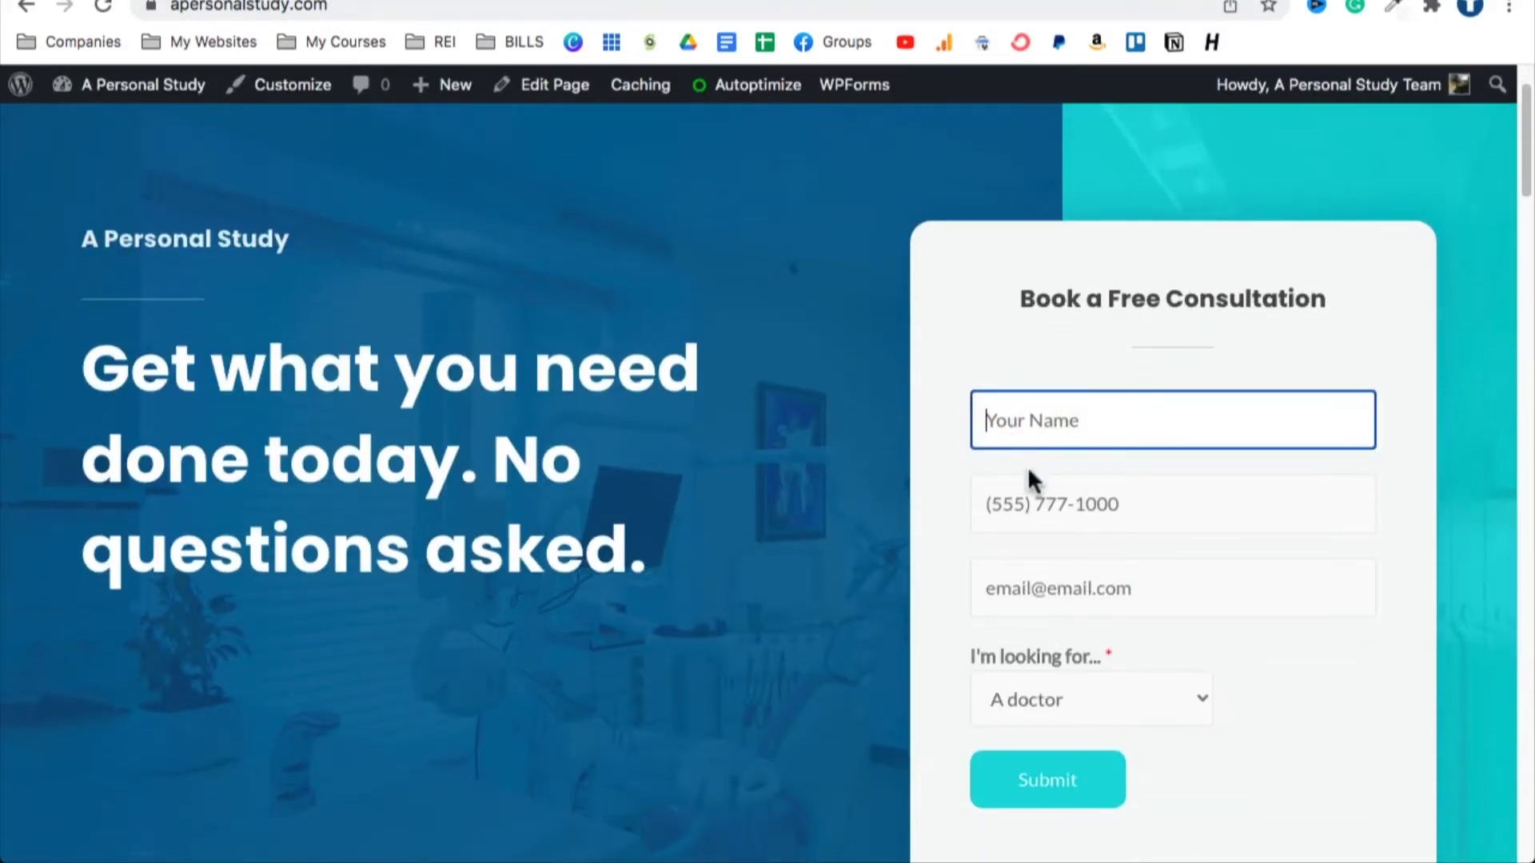
pyautogui.click(1024, 497)
pyautogui.click(1072, 586)
pyautogui.scroll(-1, 1072, 586)
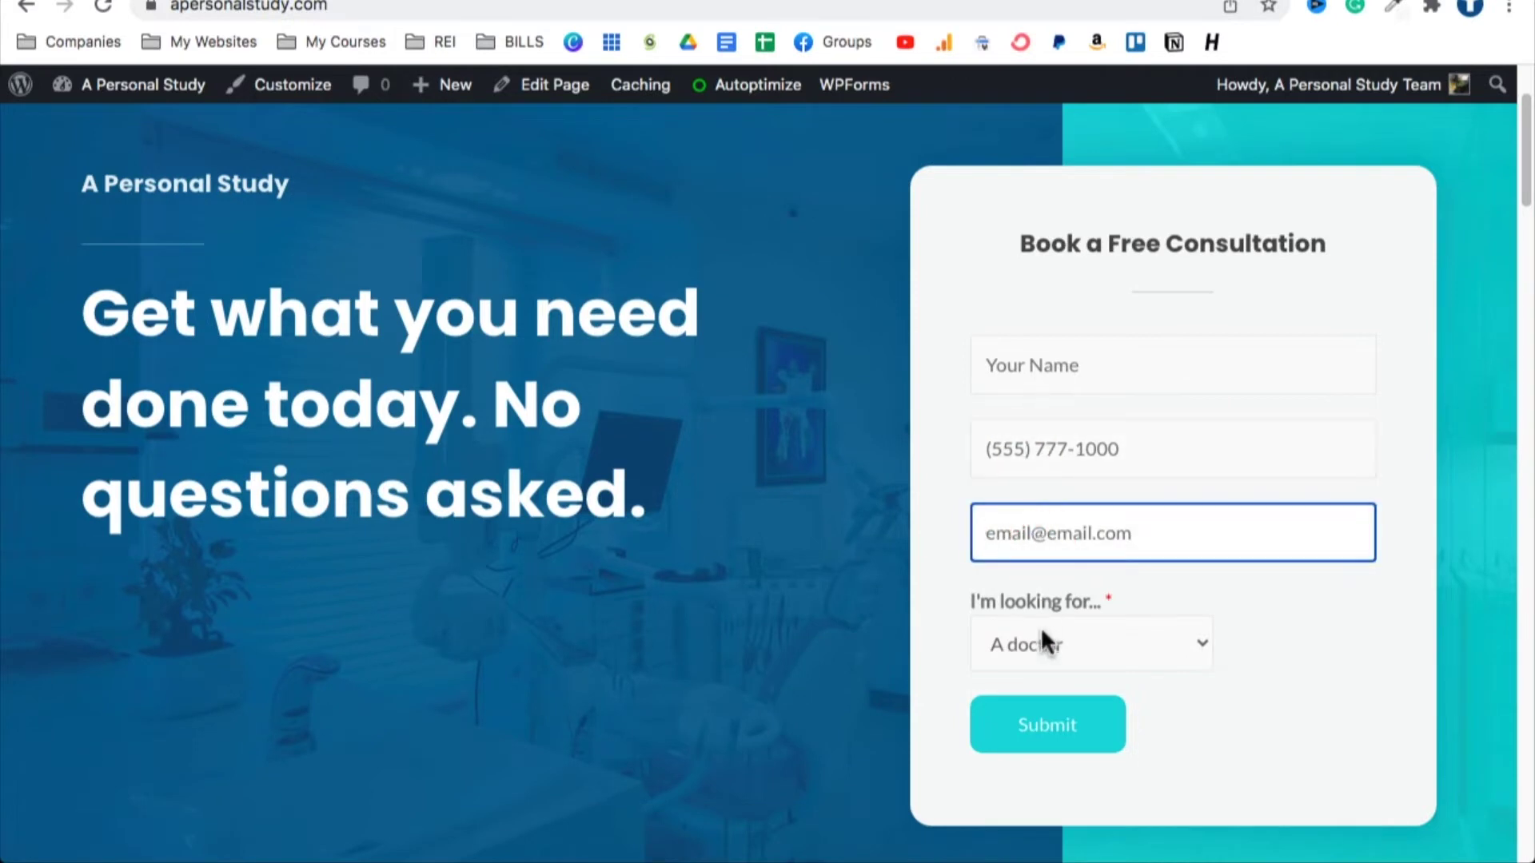
pyautogui.click(1029, 446)
pyautogui.scroll(-1, 1023, 416)
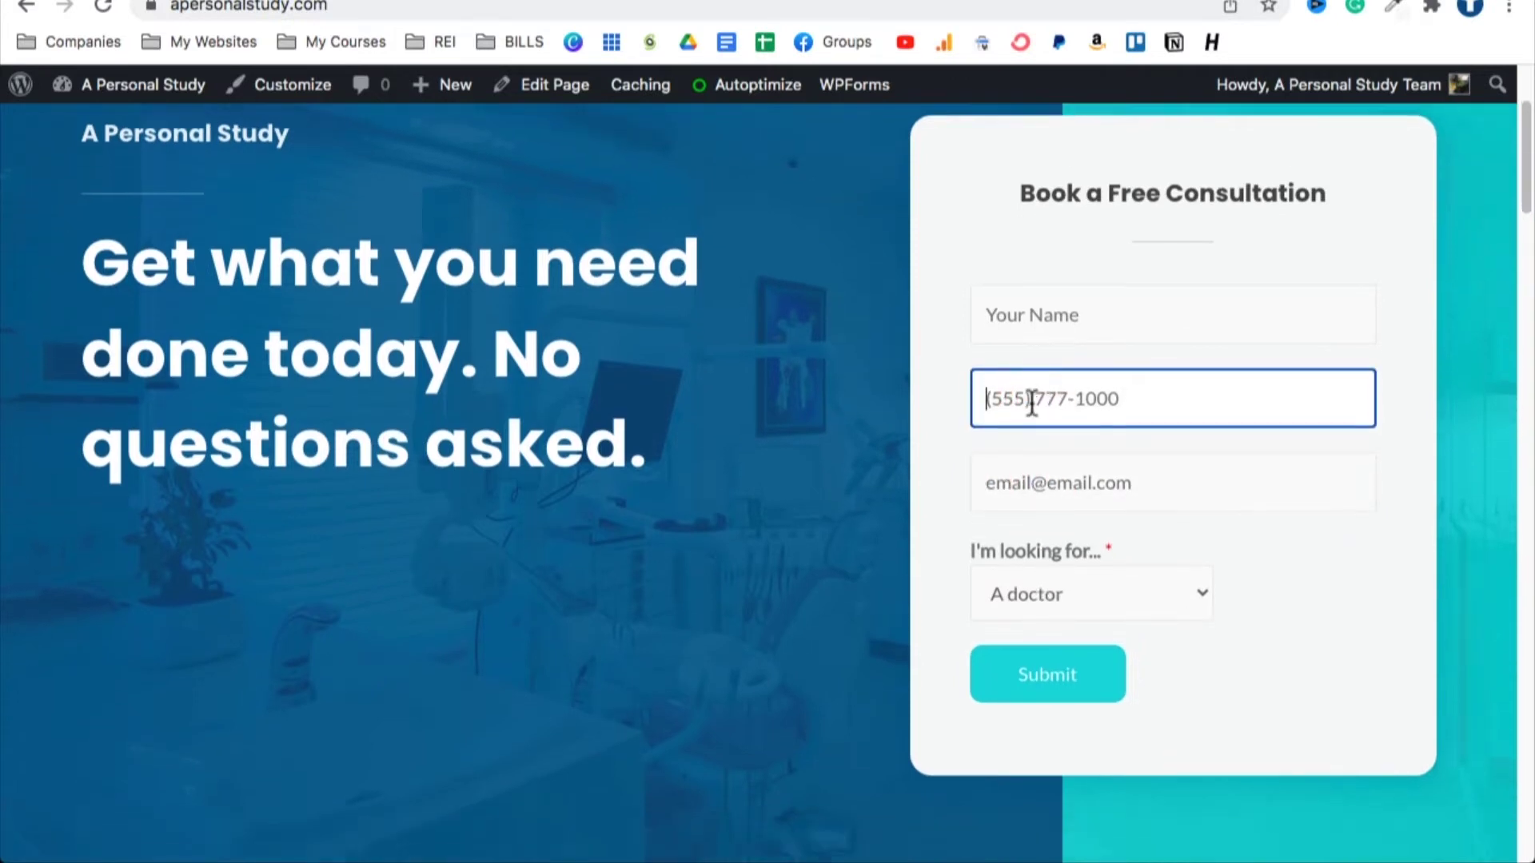
pyautogui.click(1038, 480)
pyautogui.click(995, 390)
pyautogui.click(1007, 476)
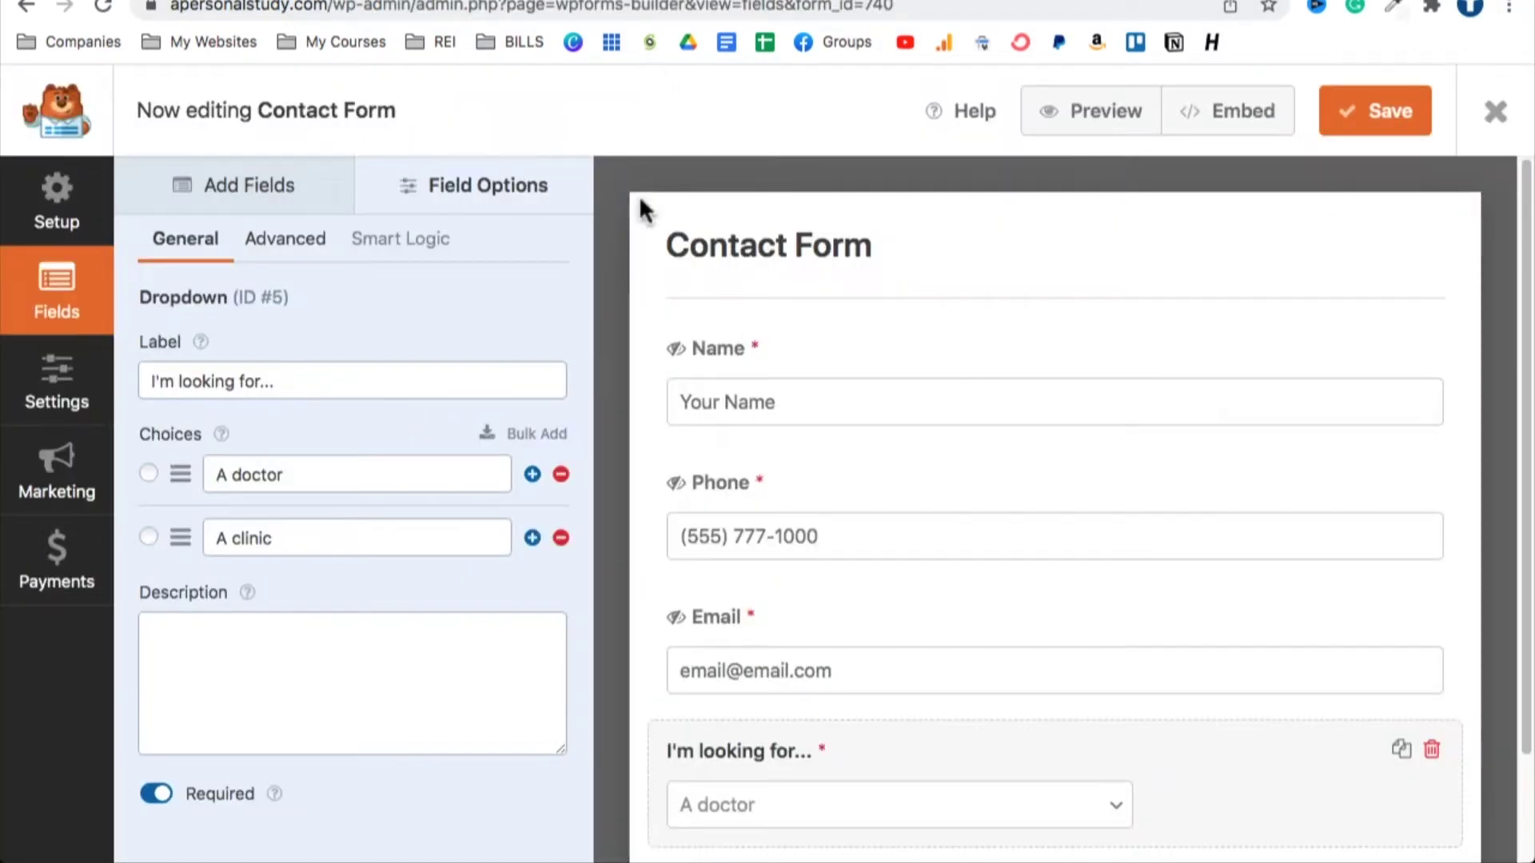
# Set the Phone field's placeholder text to 'Phone'.
pyautogui.scroll(-1, 663, 551)
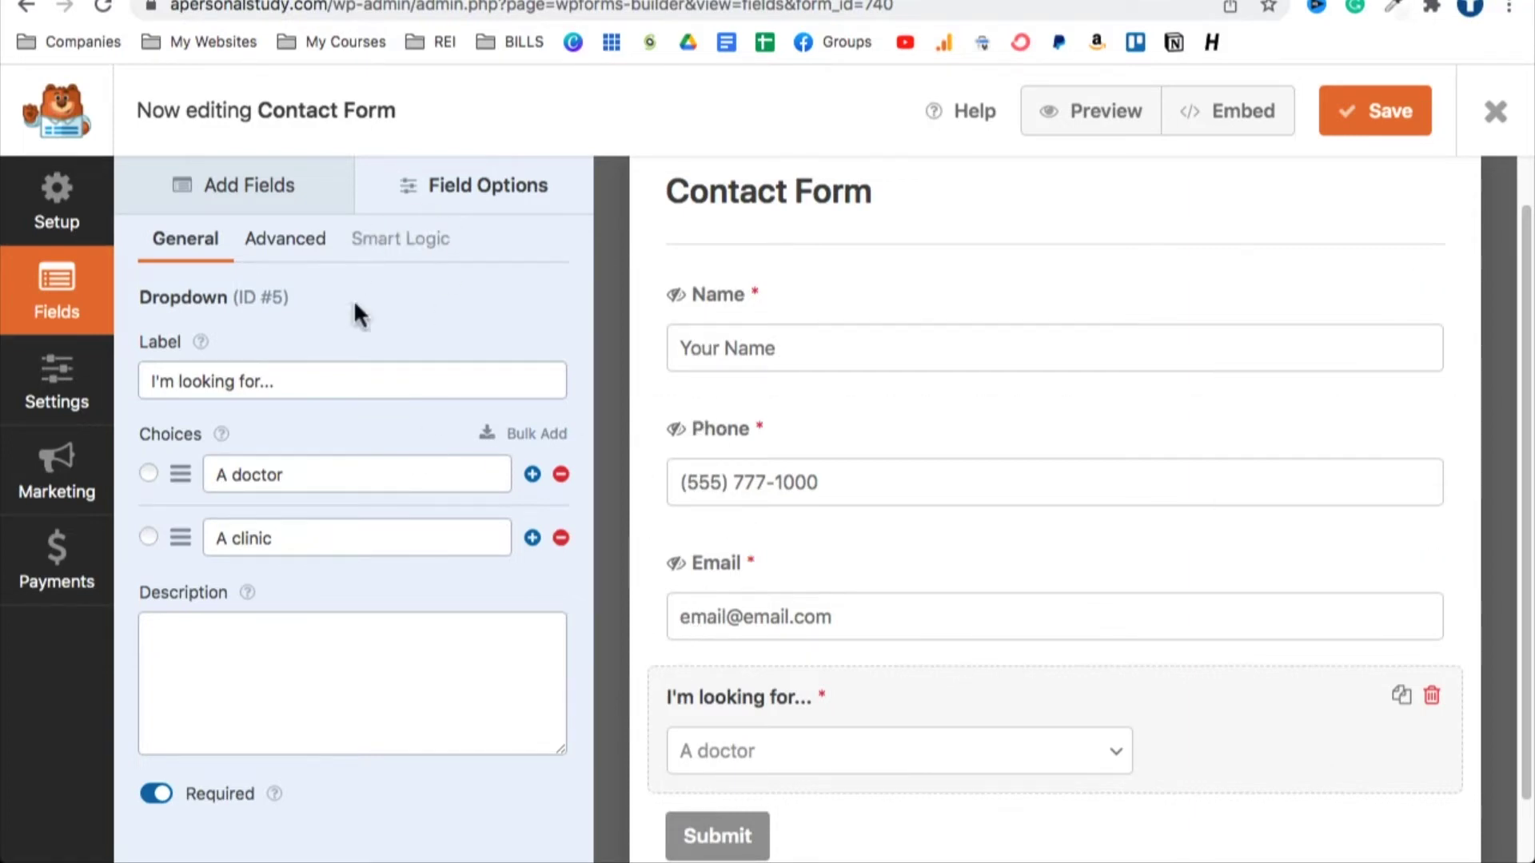
pyautogui.click(293, 248)
pyautogui.scroll(-1, 332, 352)
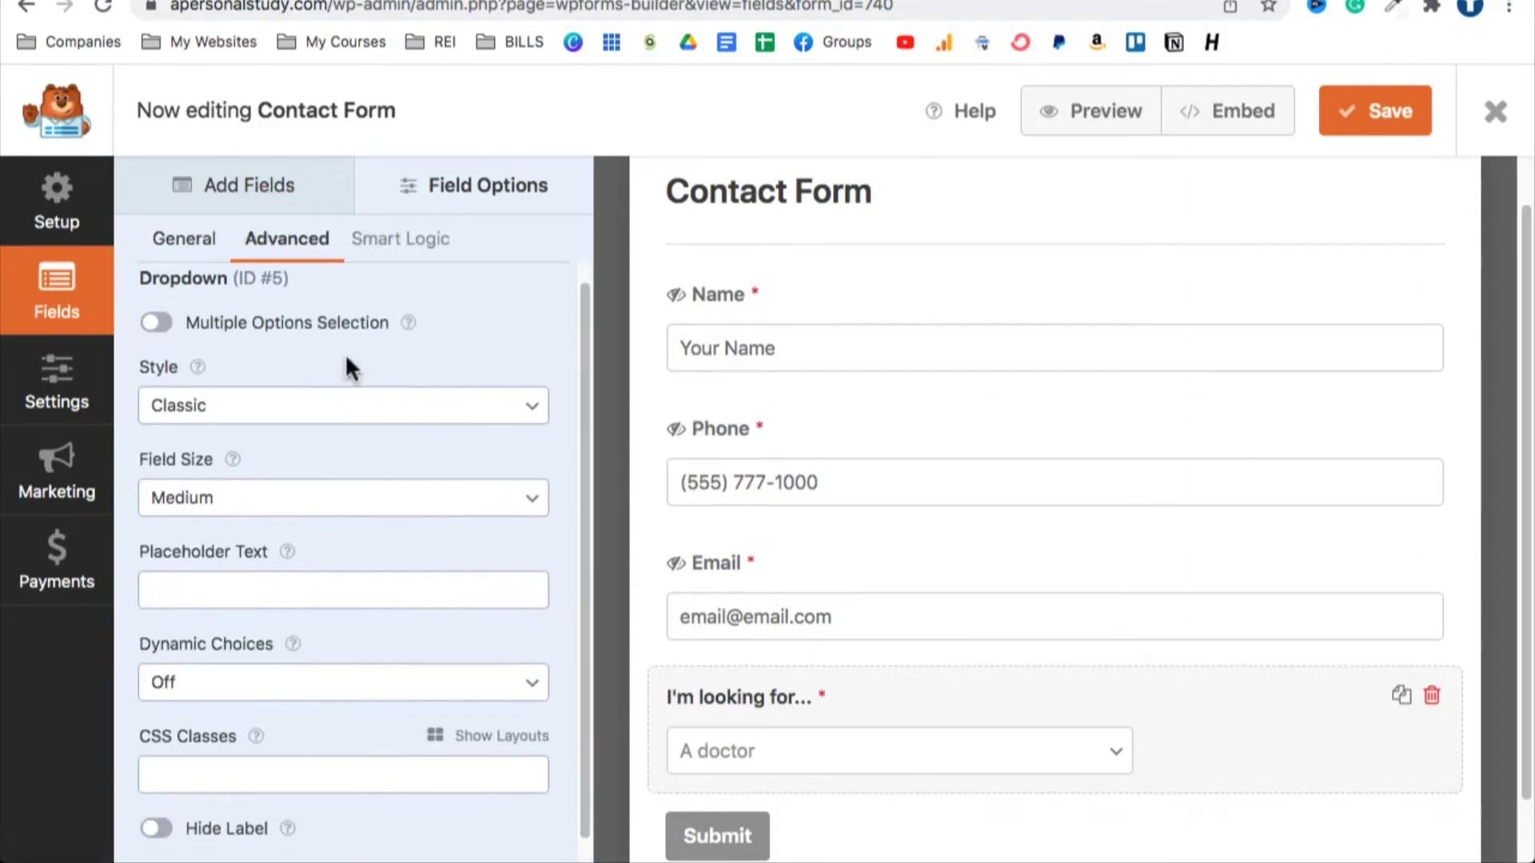
pyautogui.click(694, 482)
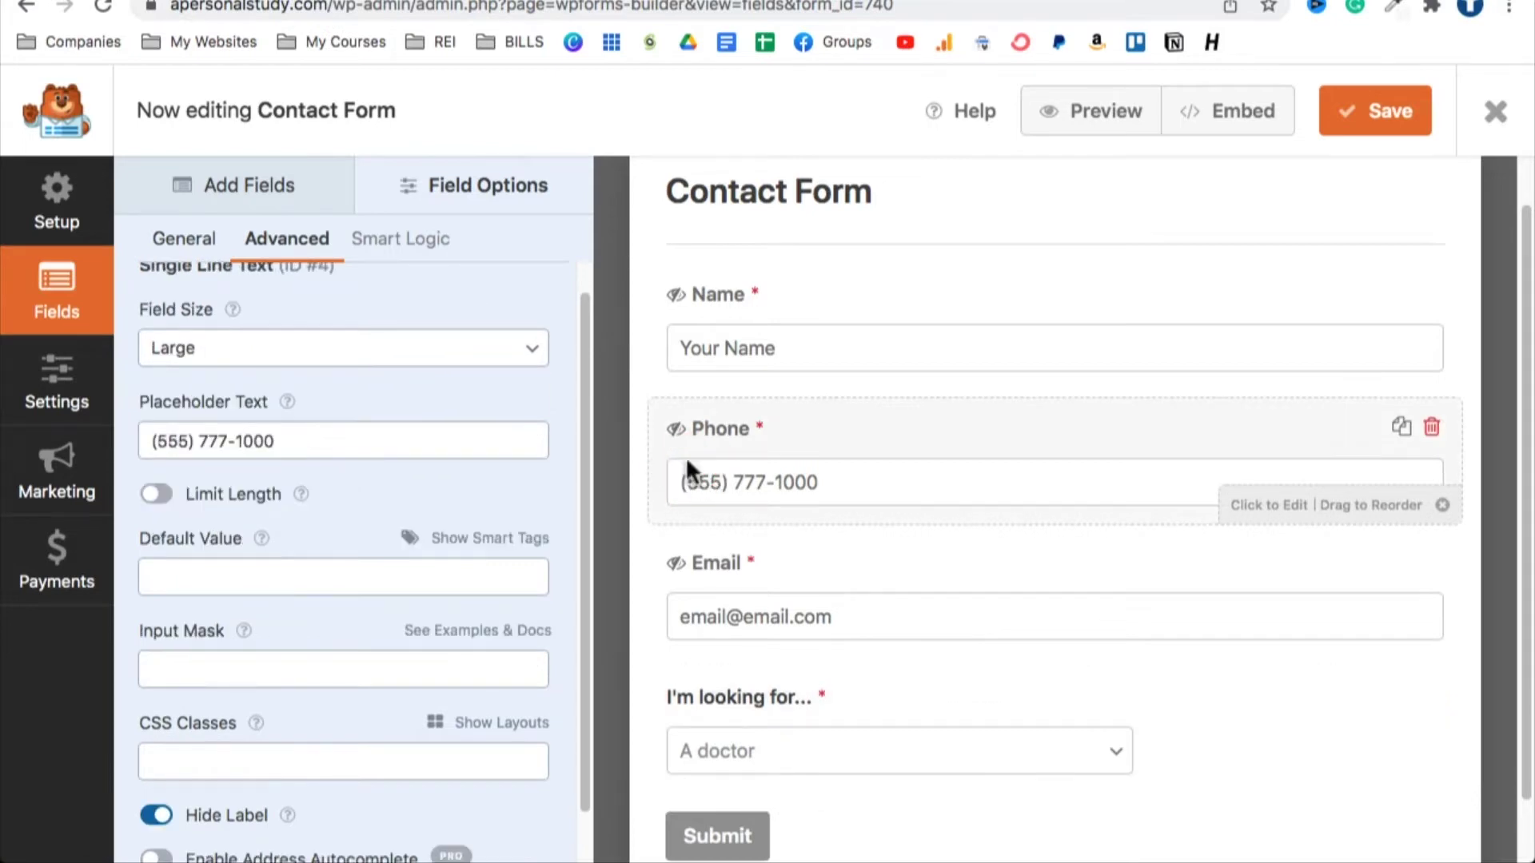
pyautogui.tripleClick(356, 456)
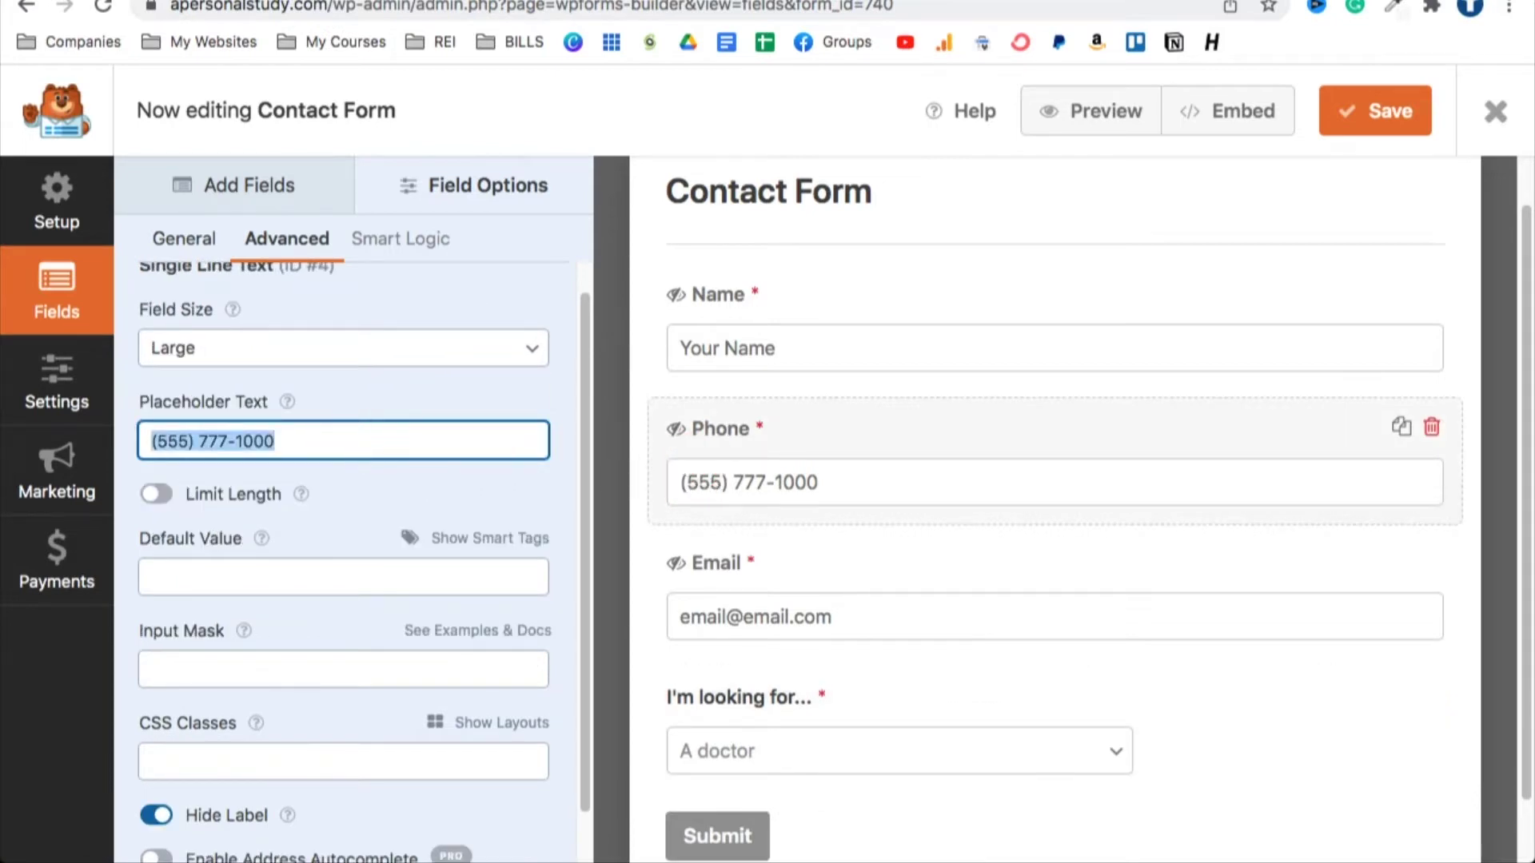
pyautogui.write('Po')
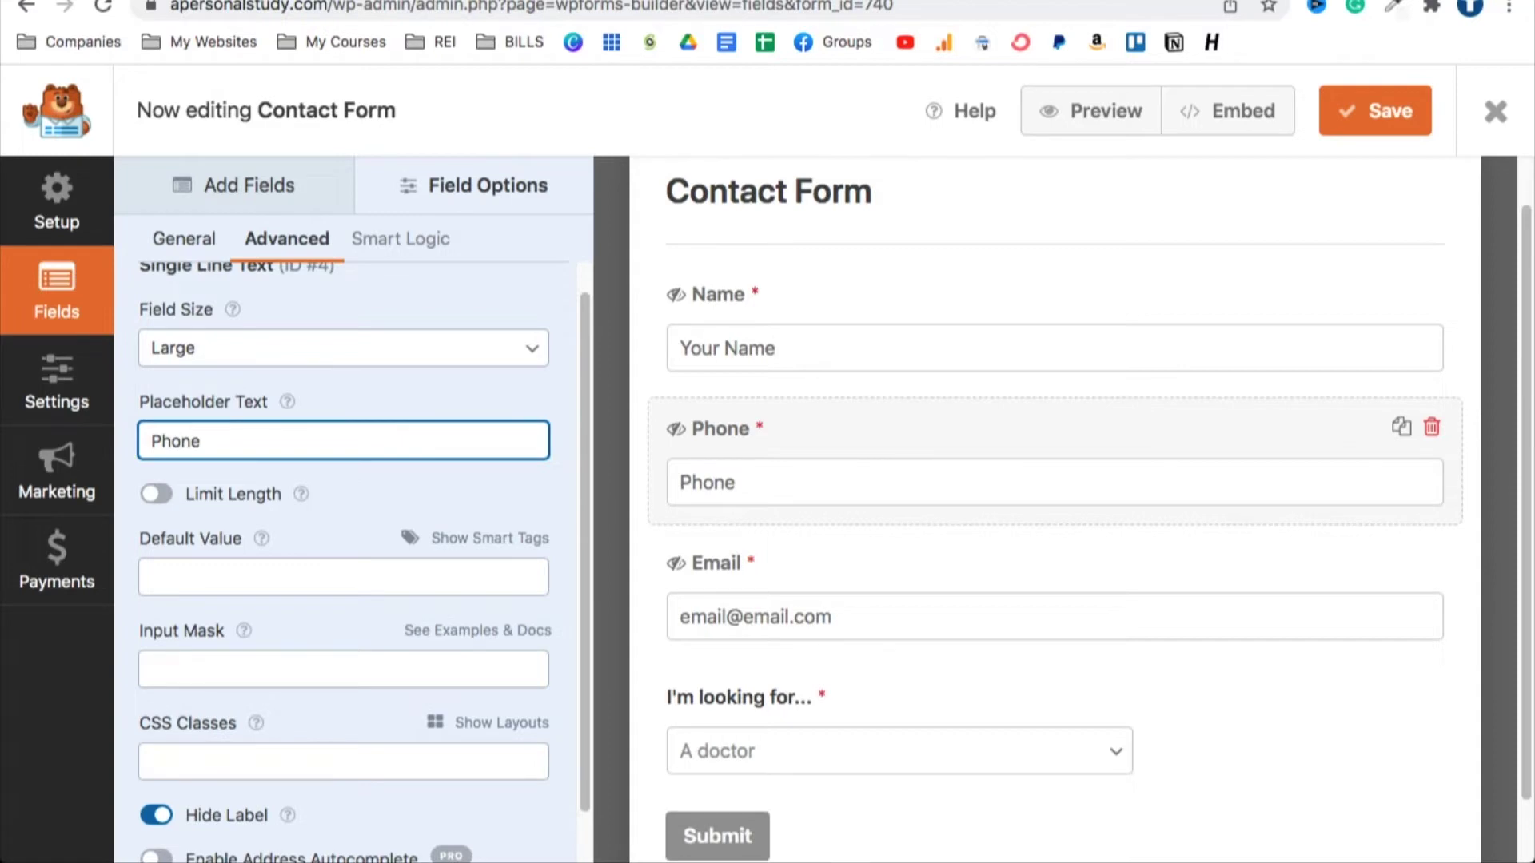
# Set the Email field's placeholder to 'Email', save the form, and switch to the live site.
pyautogui.click(737, 624)
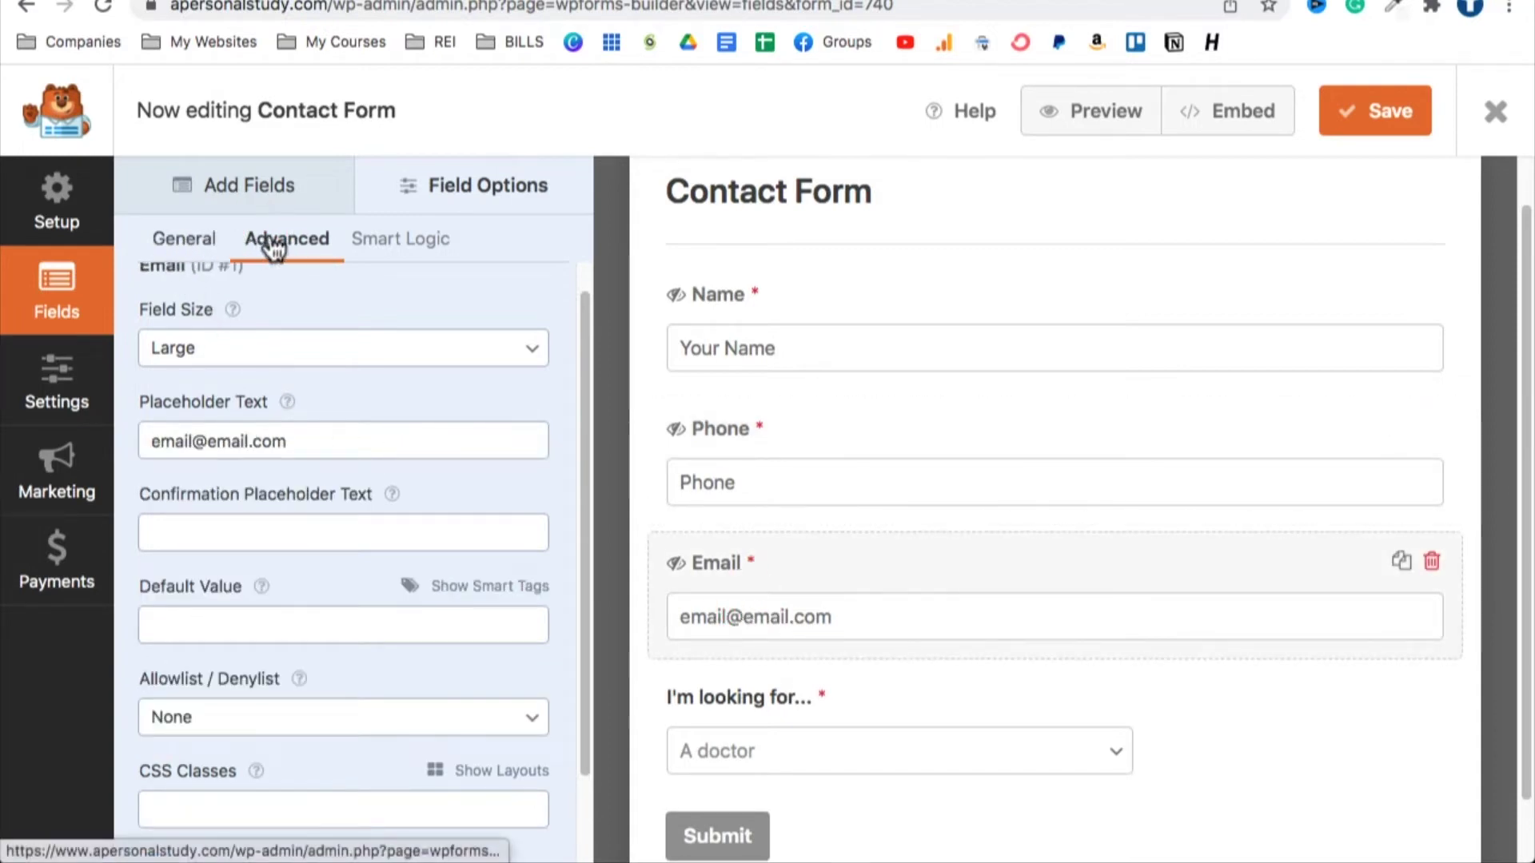
pyautogui.tripleClick(189, 440)
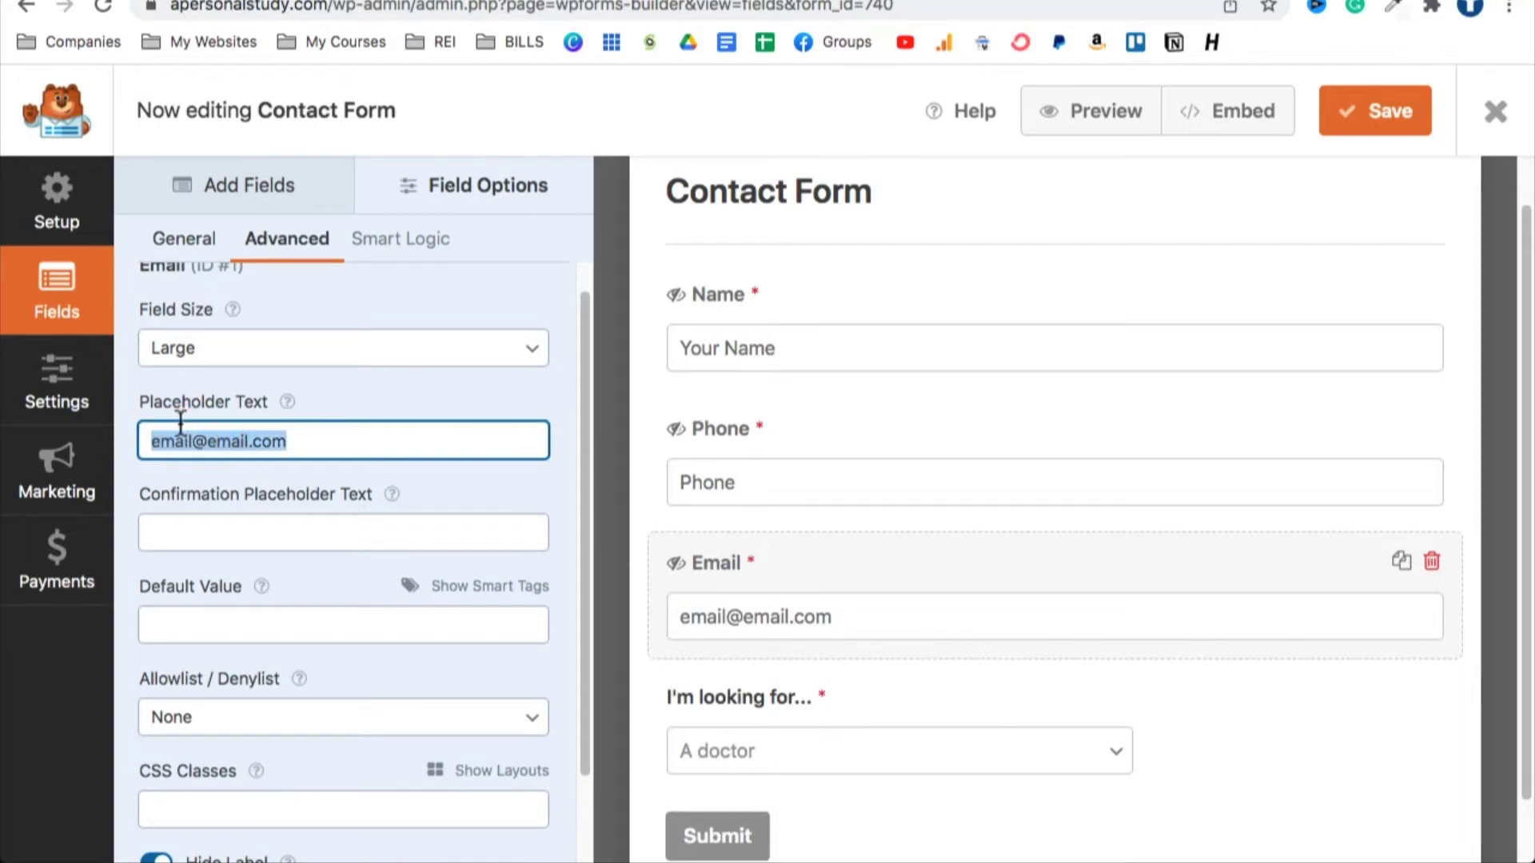
pyautogui.write('EM')
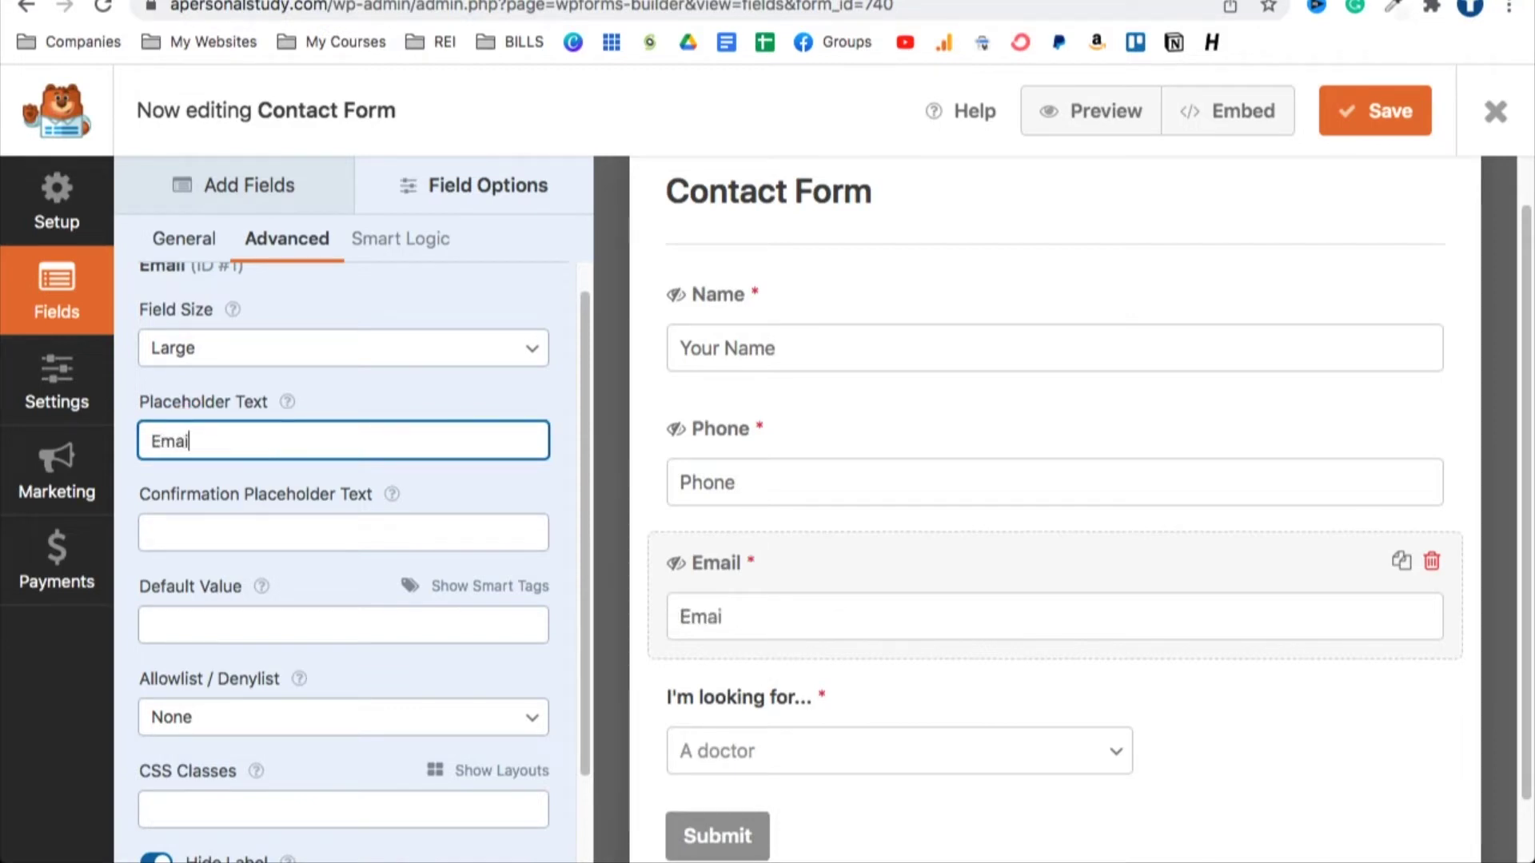
pyautogui.click(1359, 120)
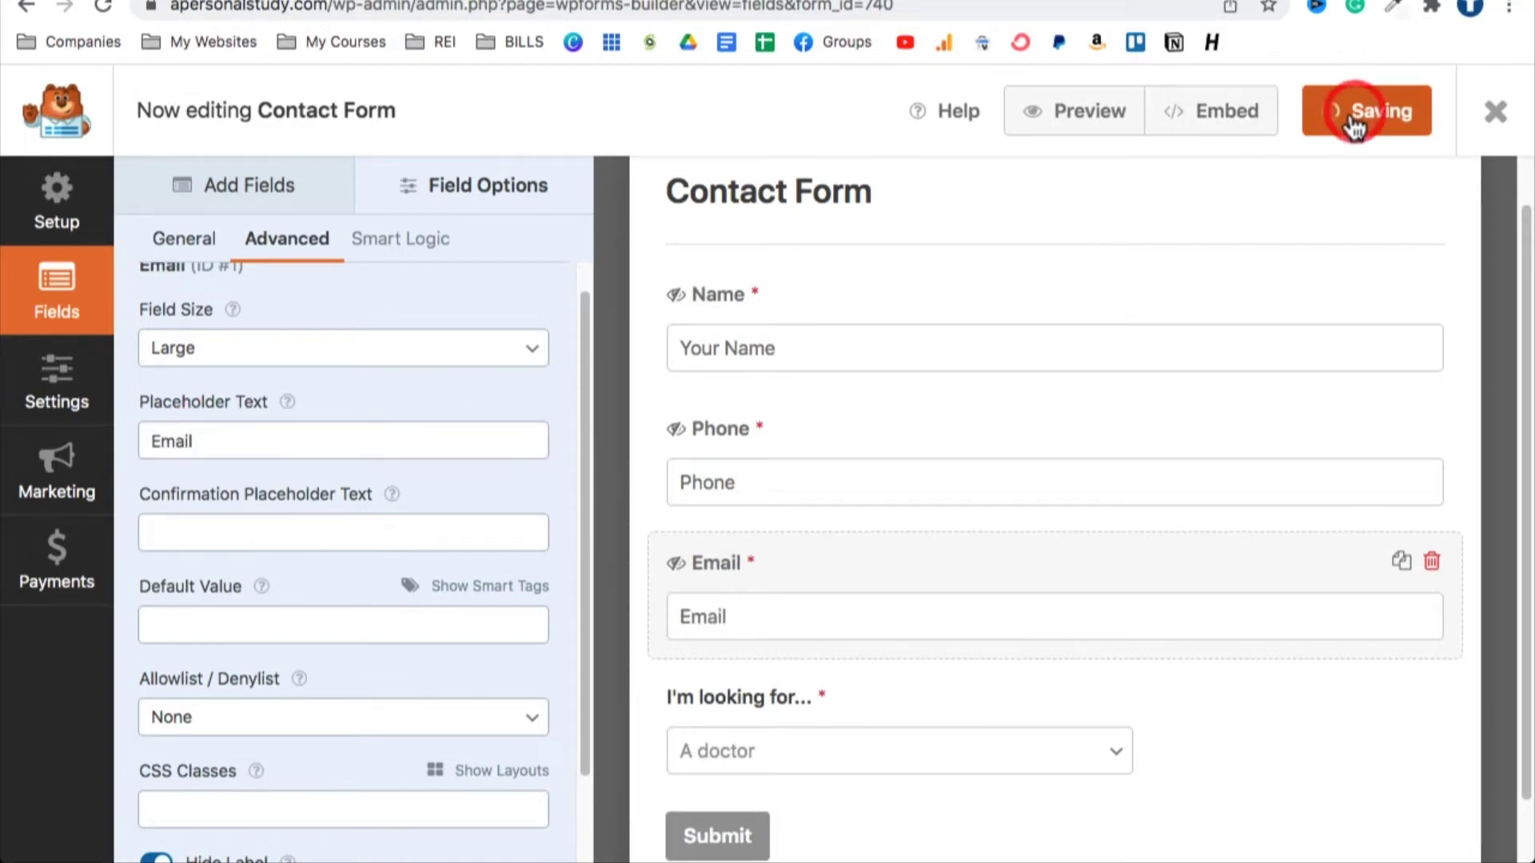
pyautogui.hotkey('ctrl', 'Tab')
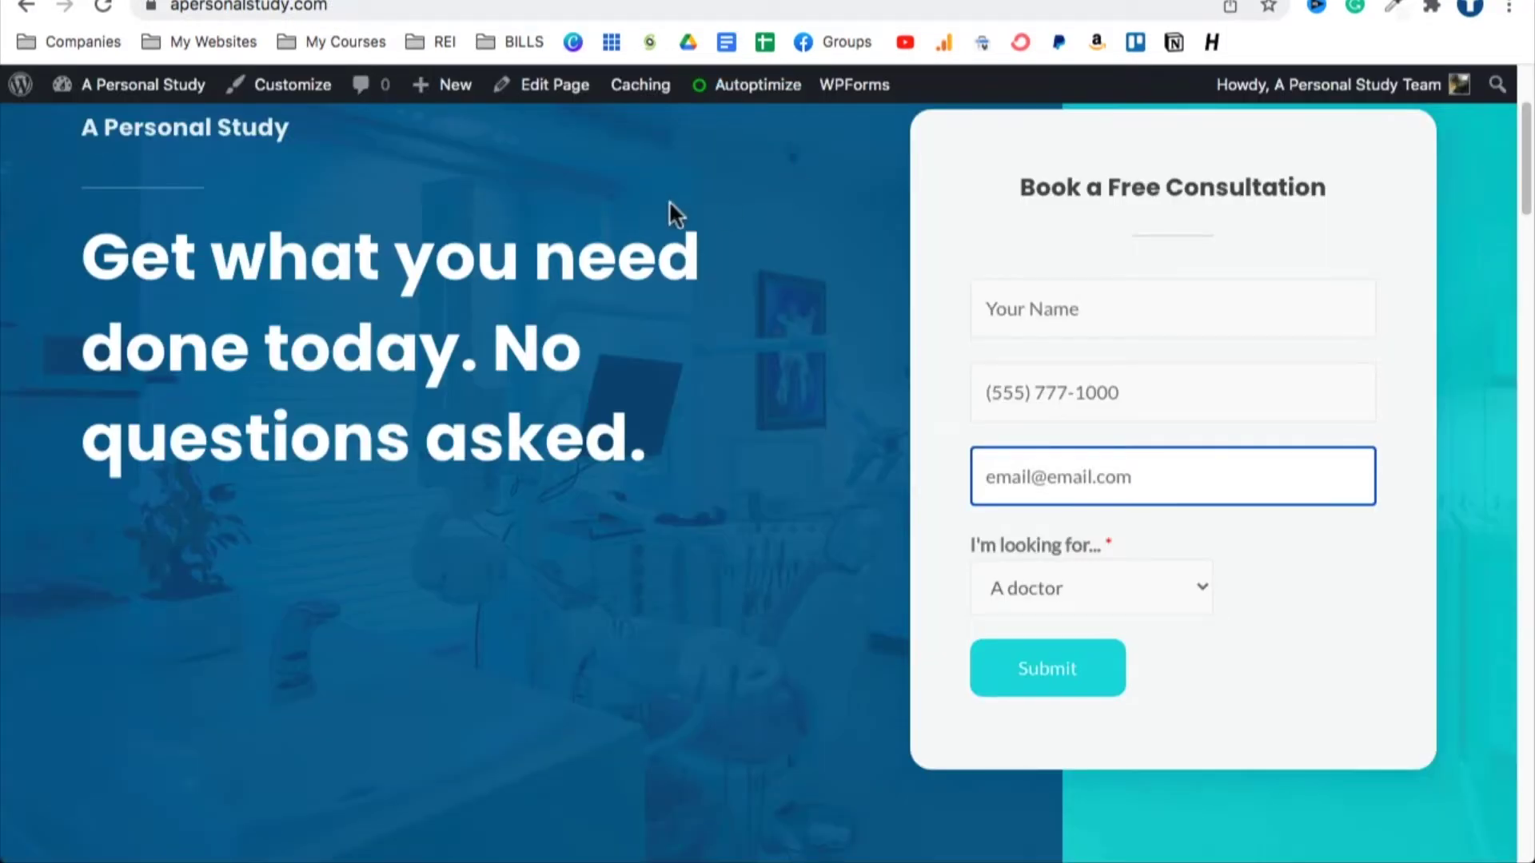
# Reload the live homepage, check the Phone and Email placeholders, pick 'A clinic', then return to the builder.
pyautogui.click(104, 8)
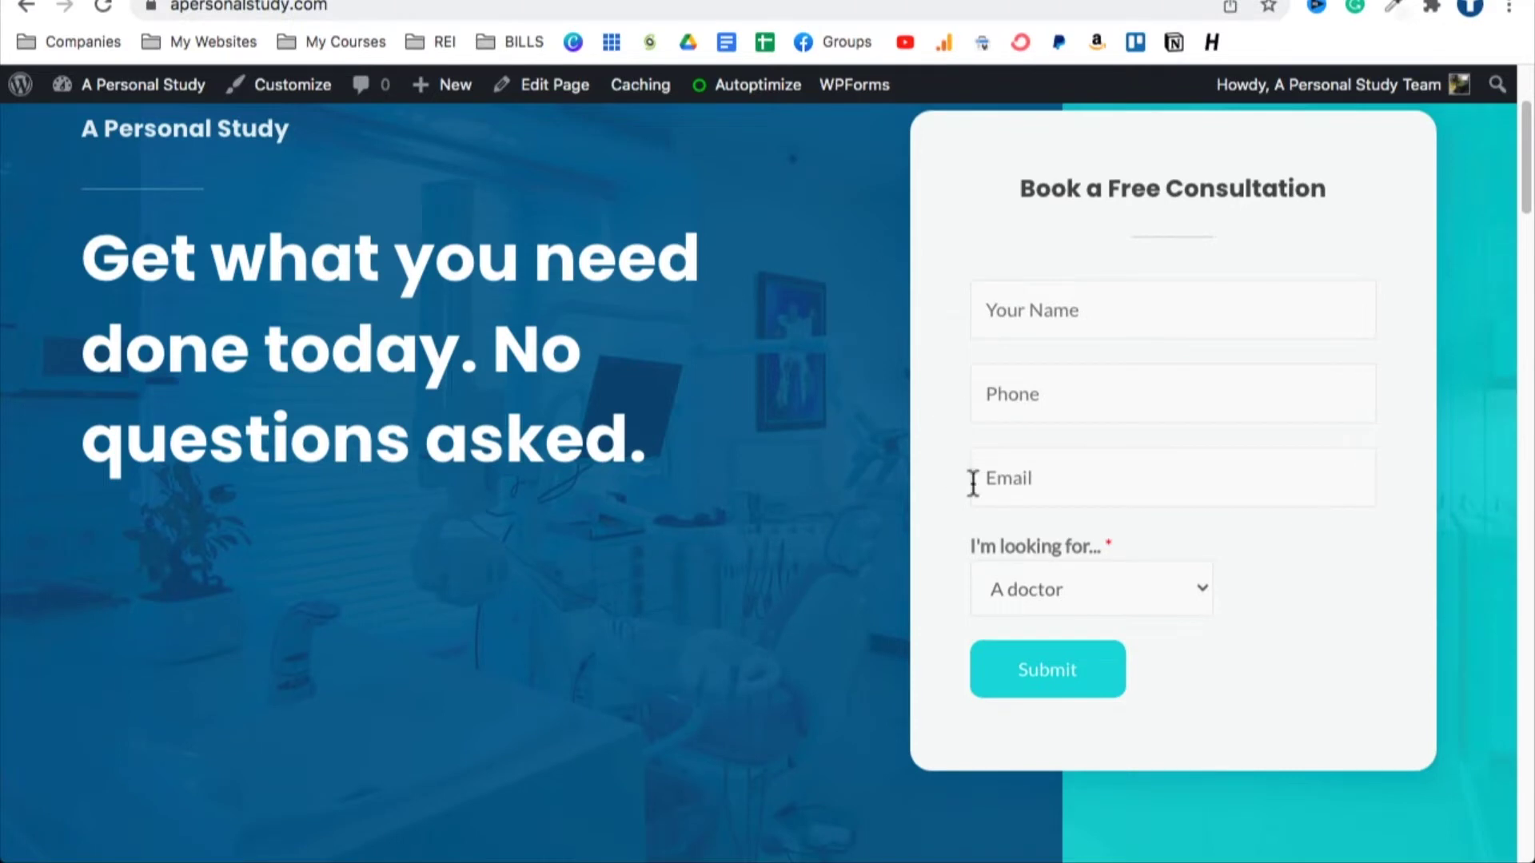
pyautogui.click(1048, 305)
pyautogui.click(1039, 404)
pyautogui.click(1045, 477)
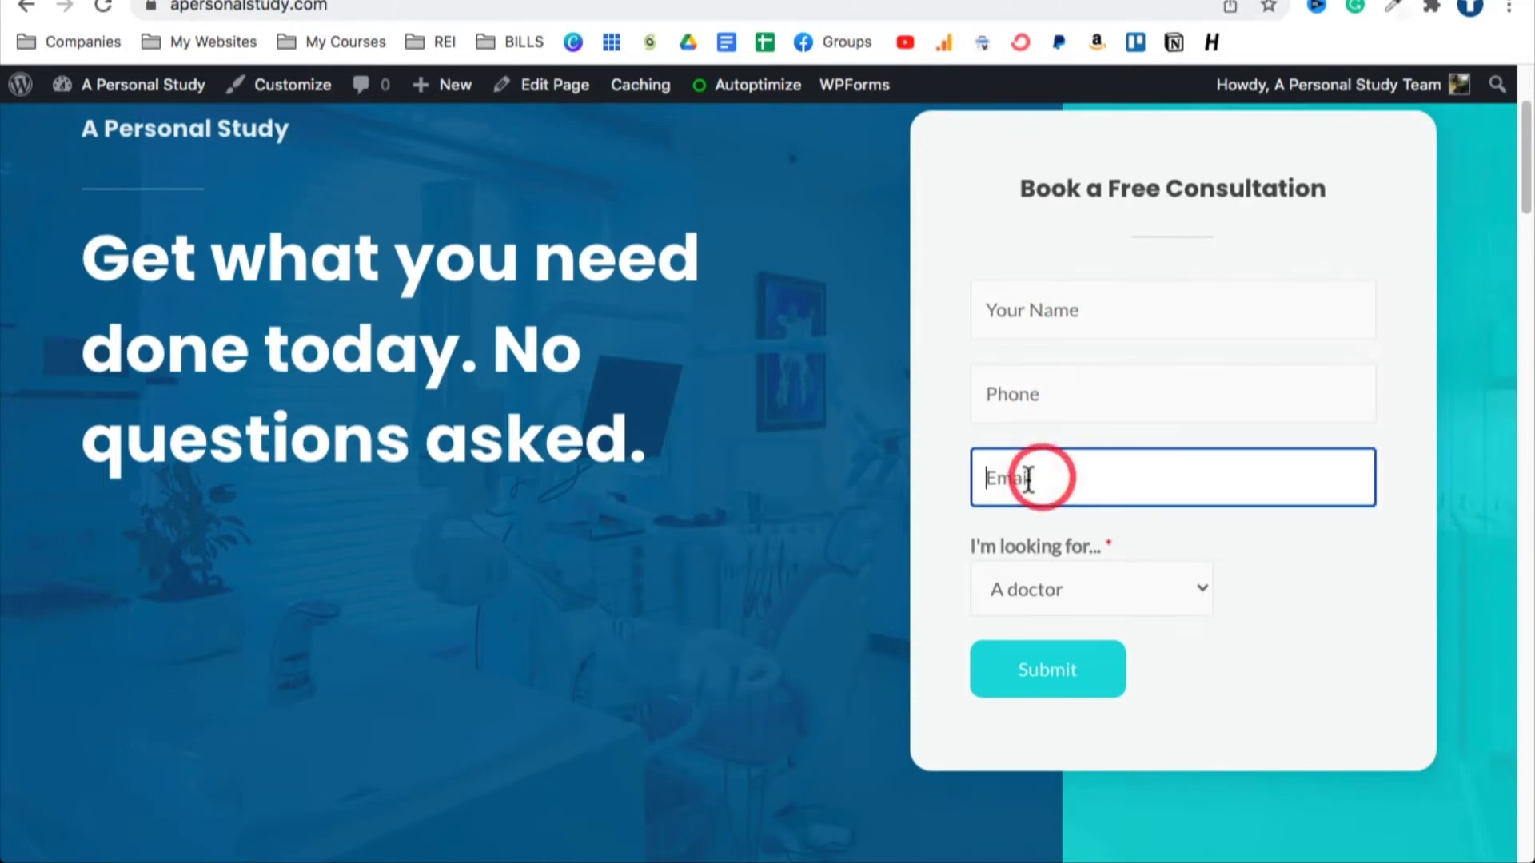
pyautogui.scroll(-1, 1019, 509)
pyautogui.click(1027, 559)
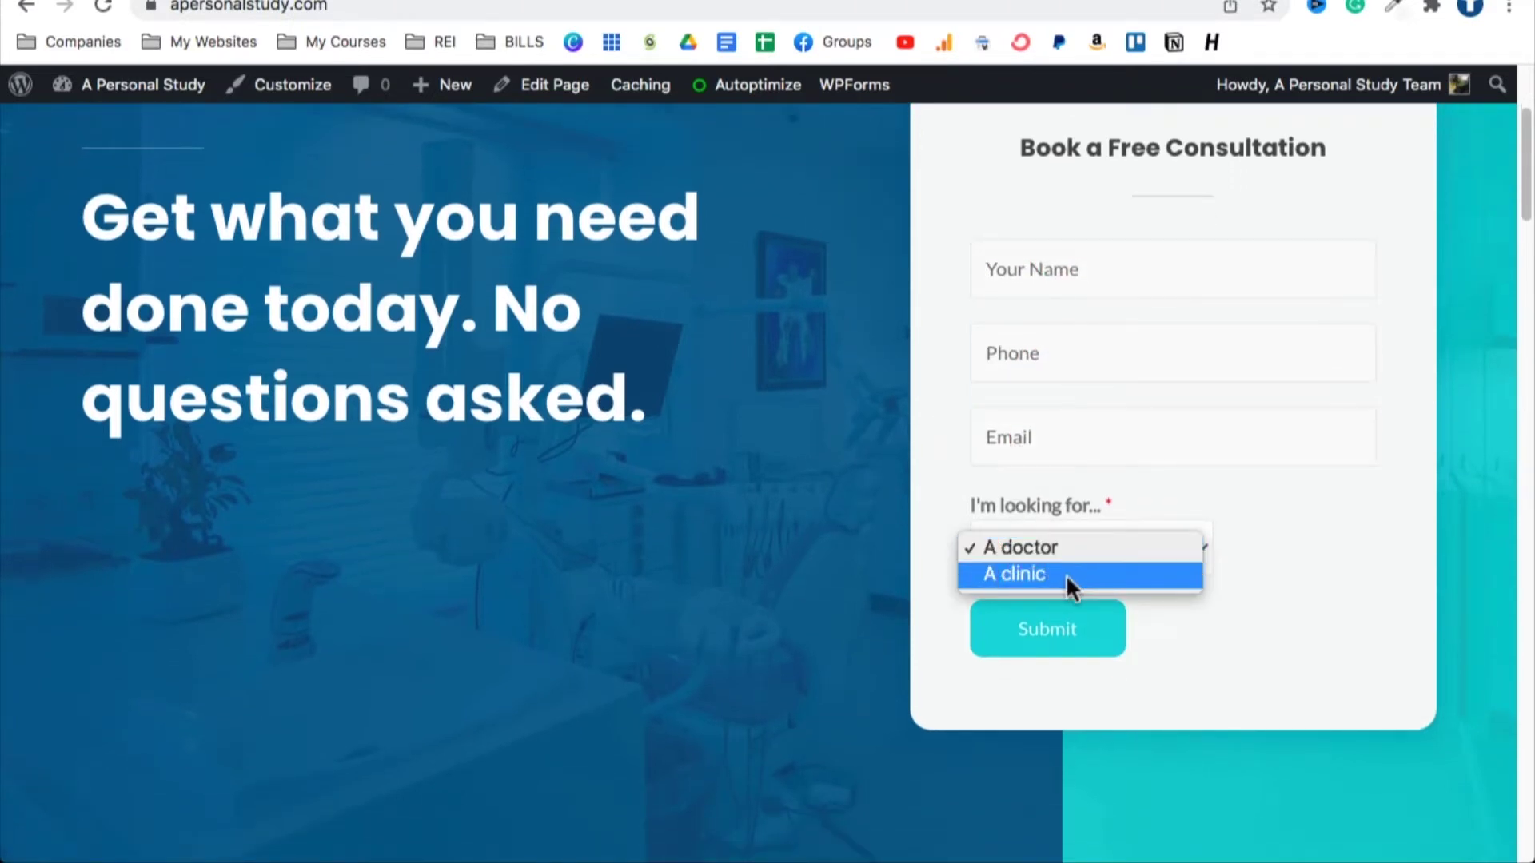
pyautogui.click(1066, 574)
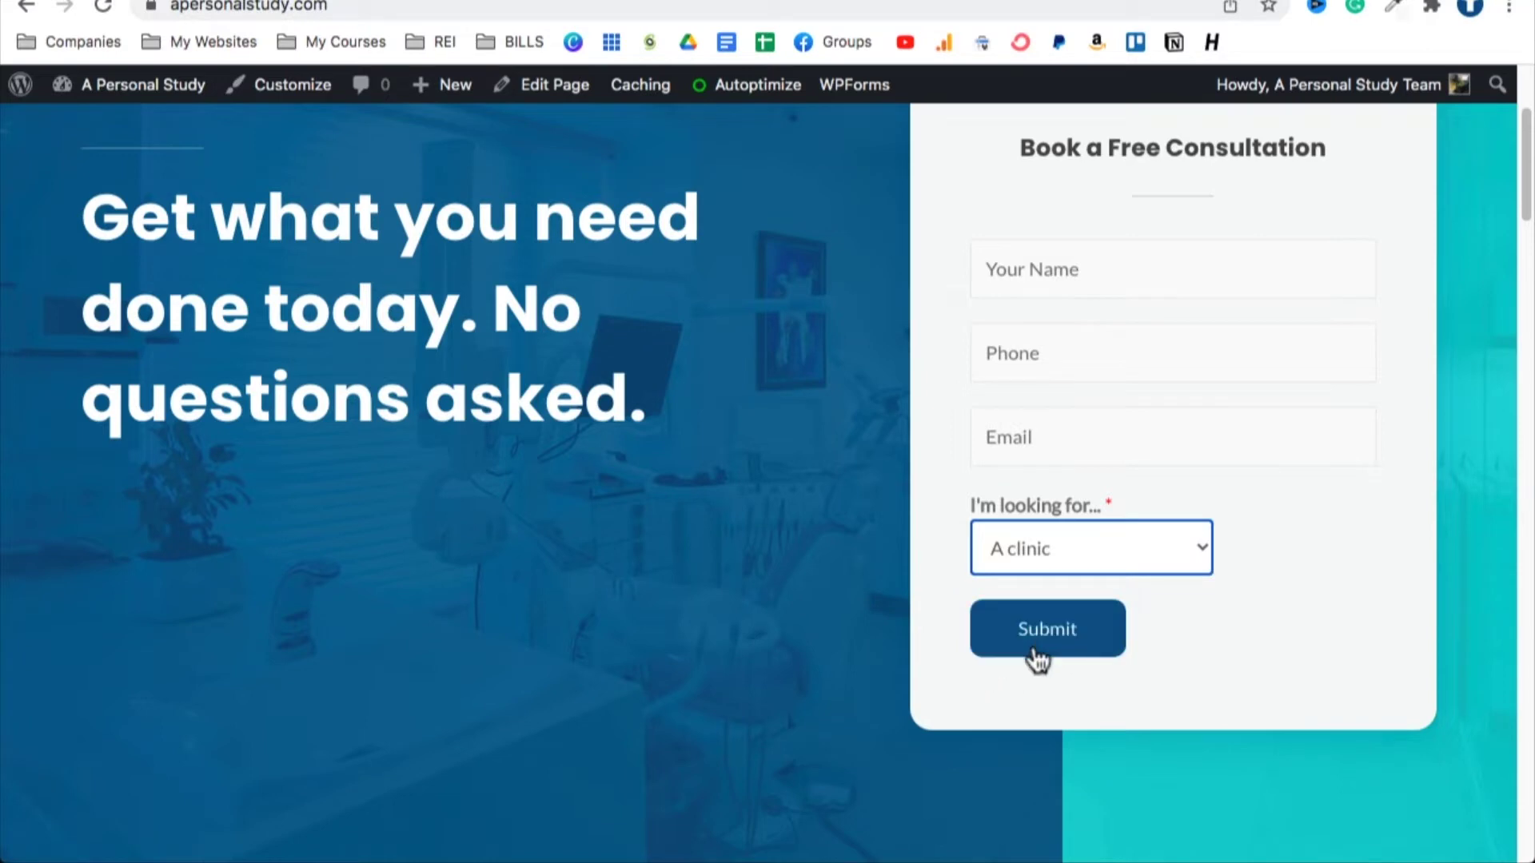
pyautogui.scroll(1, 1012, 592)
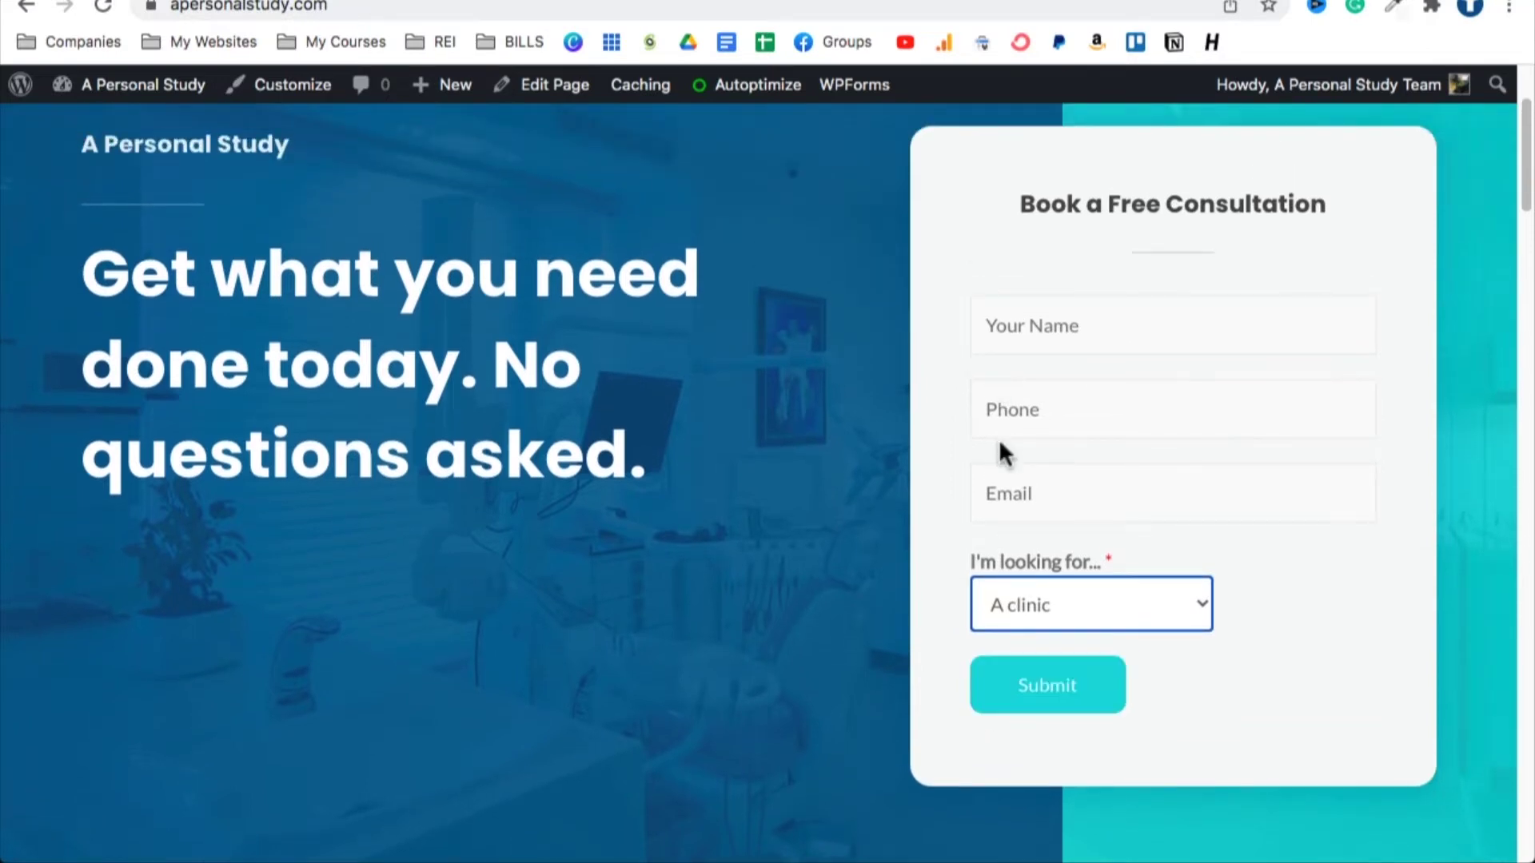
pyautogui.click(565, 2)
pyautogui.click(455, 2)
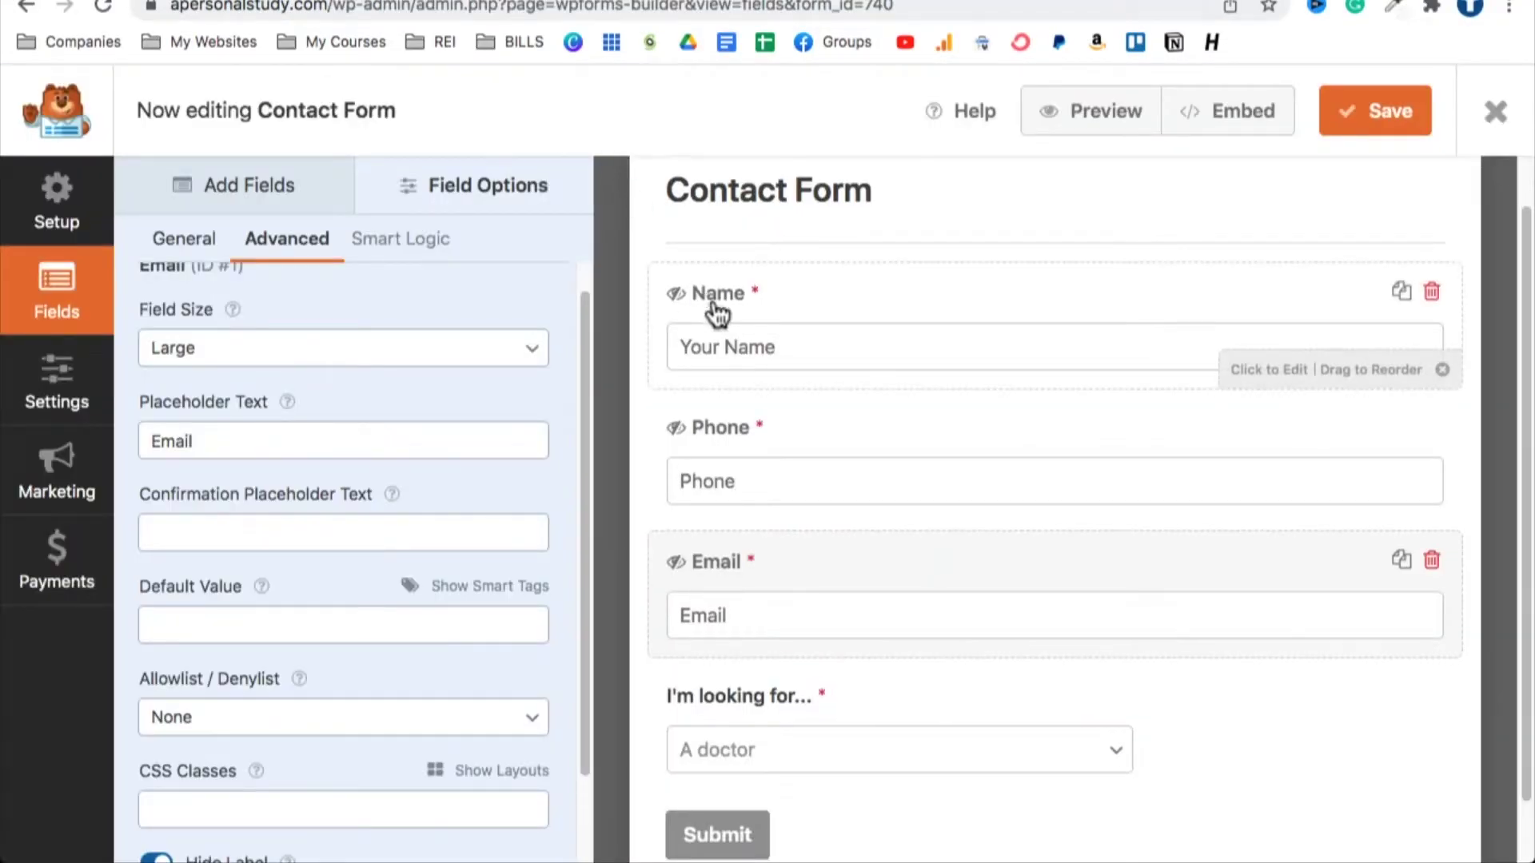
# Close the Contact Form builder and start a new form named 'A 2nd From'.
pyautogui.scroll(-2, 839, 494)
pyautogui.scroll(1, 440, 672)
pyautogui.scroll(1, 959, 479)
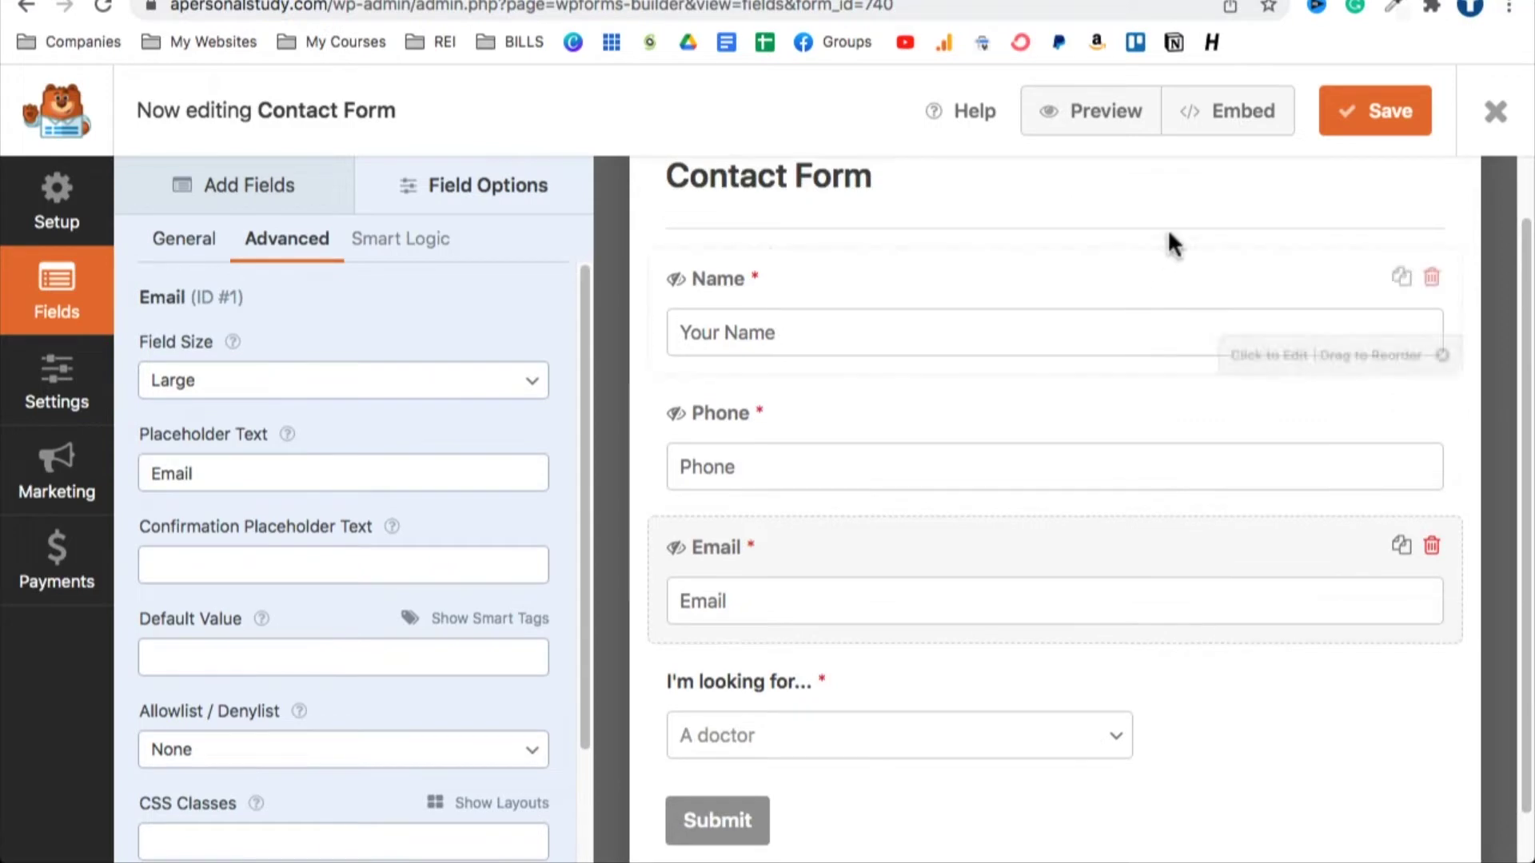
pyautogui.click(1488, 128)
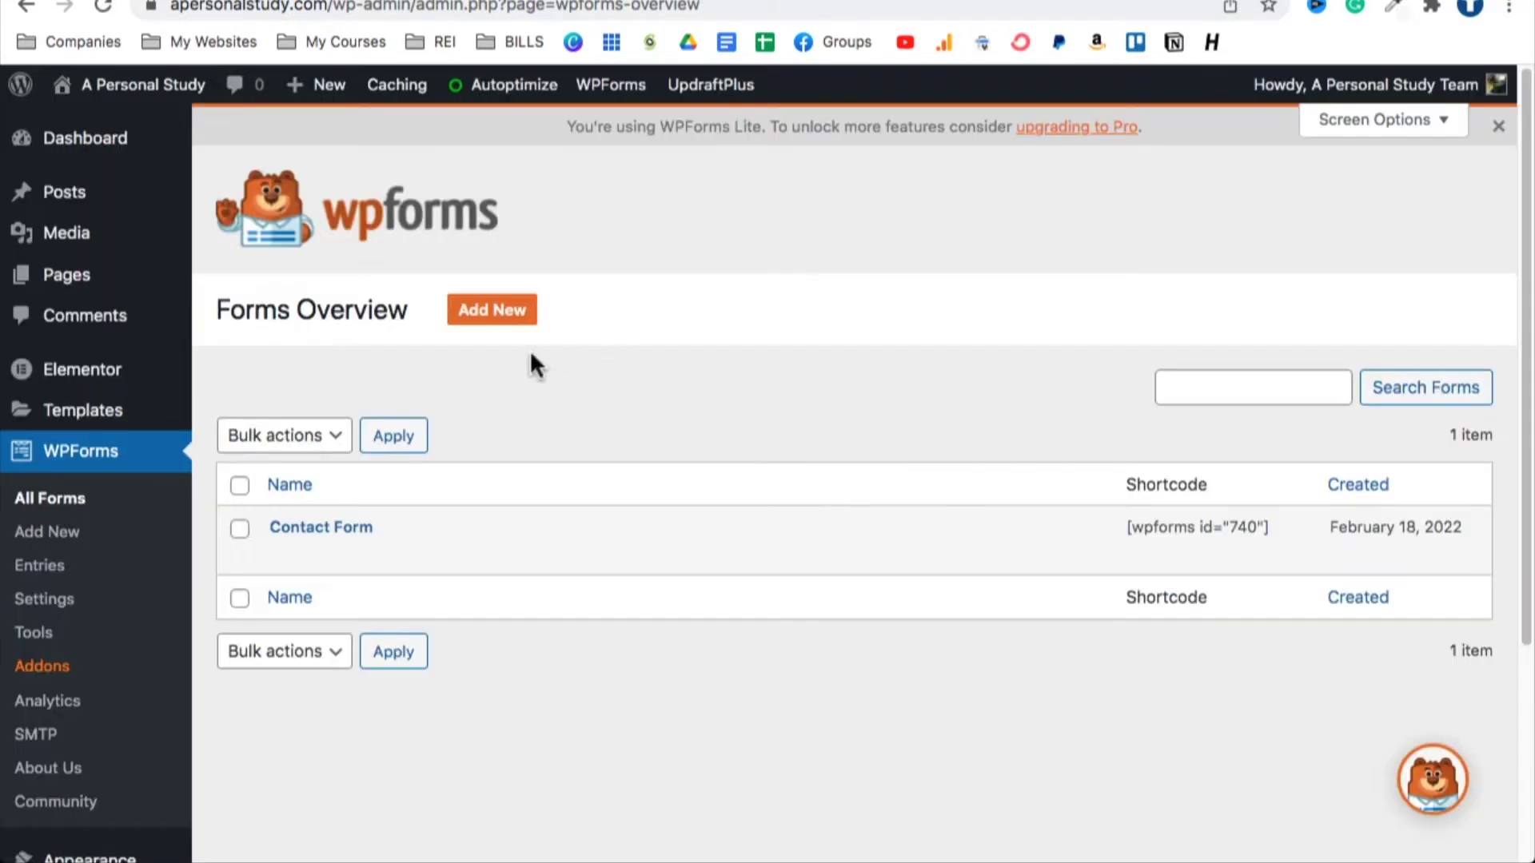
pyautogui.click(516, 327)
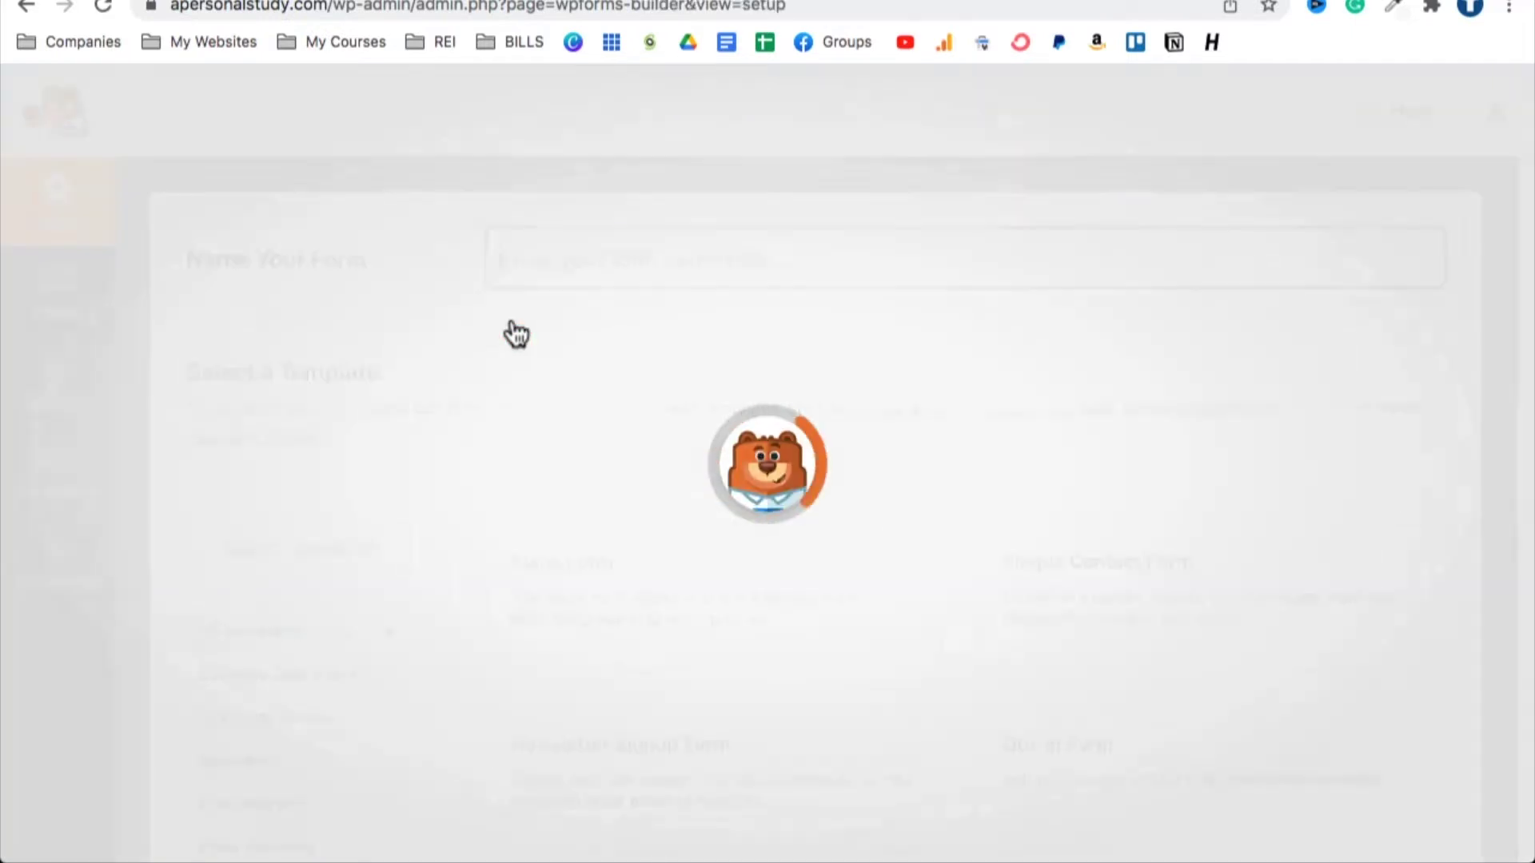
pyautogui.write('A 2nd Form')
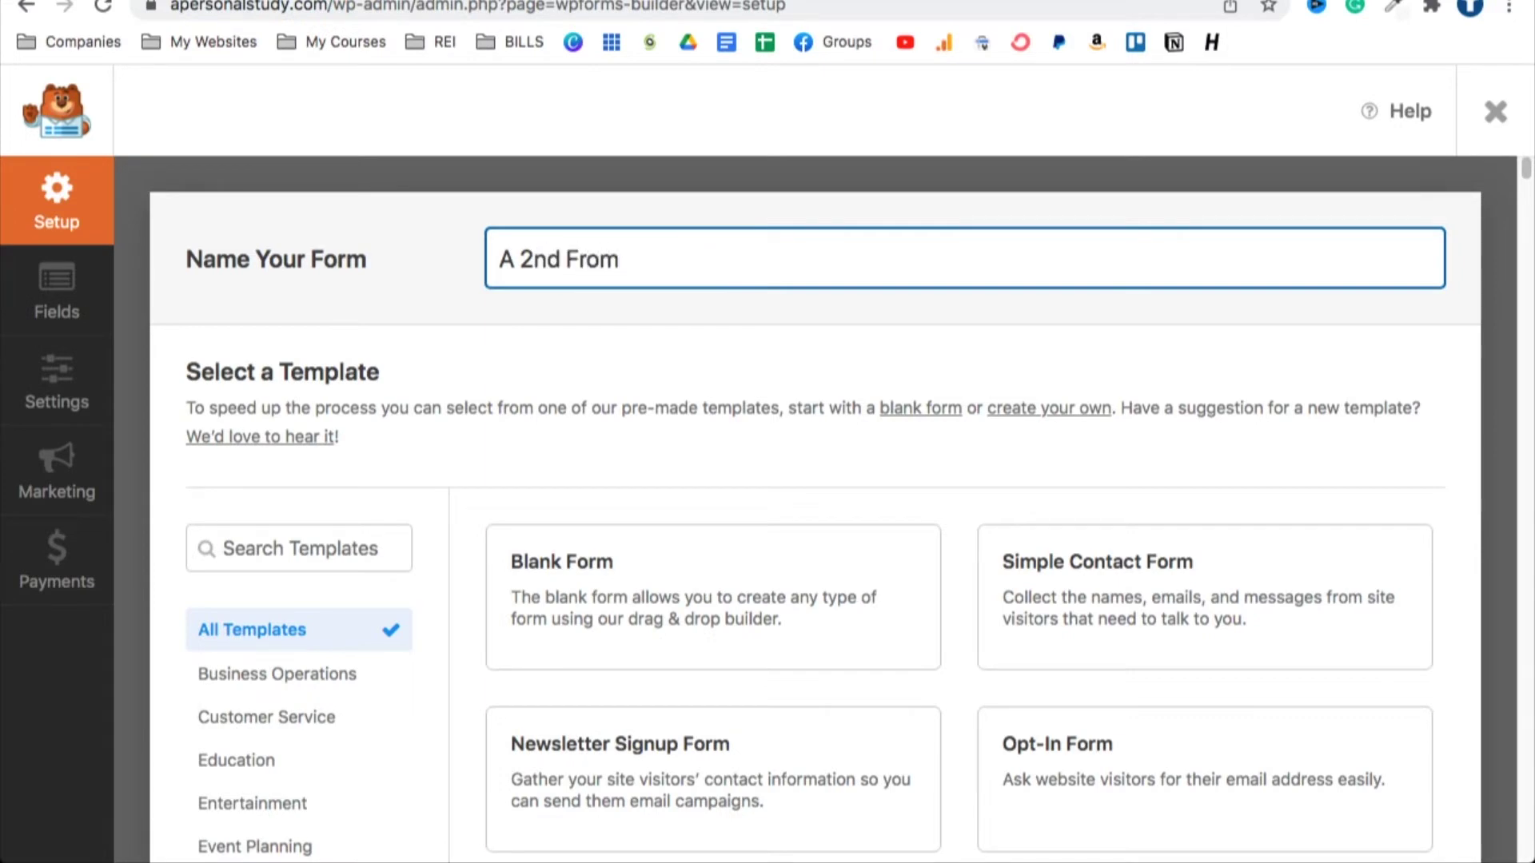
pyautogui.scroll(-3, 837, 464)
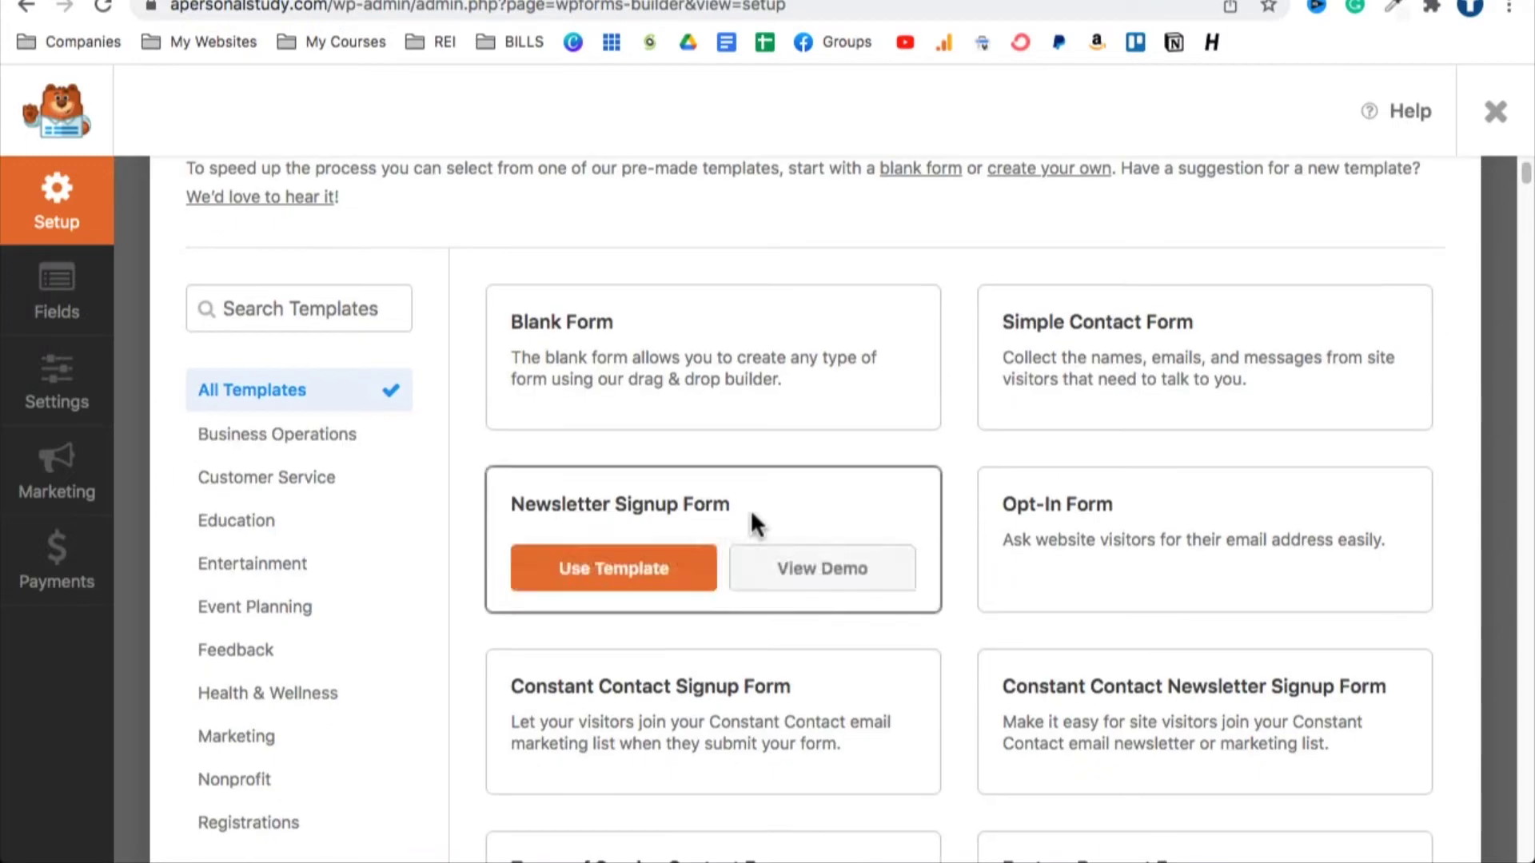
# Build 'A 2nd Form' from the Simple Contact Form template and save it.
pyautogui.moveTo(1158, 380)
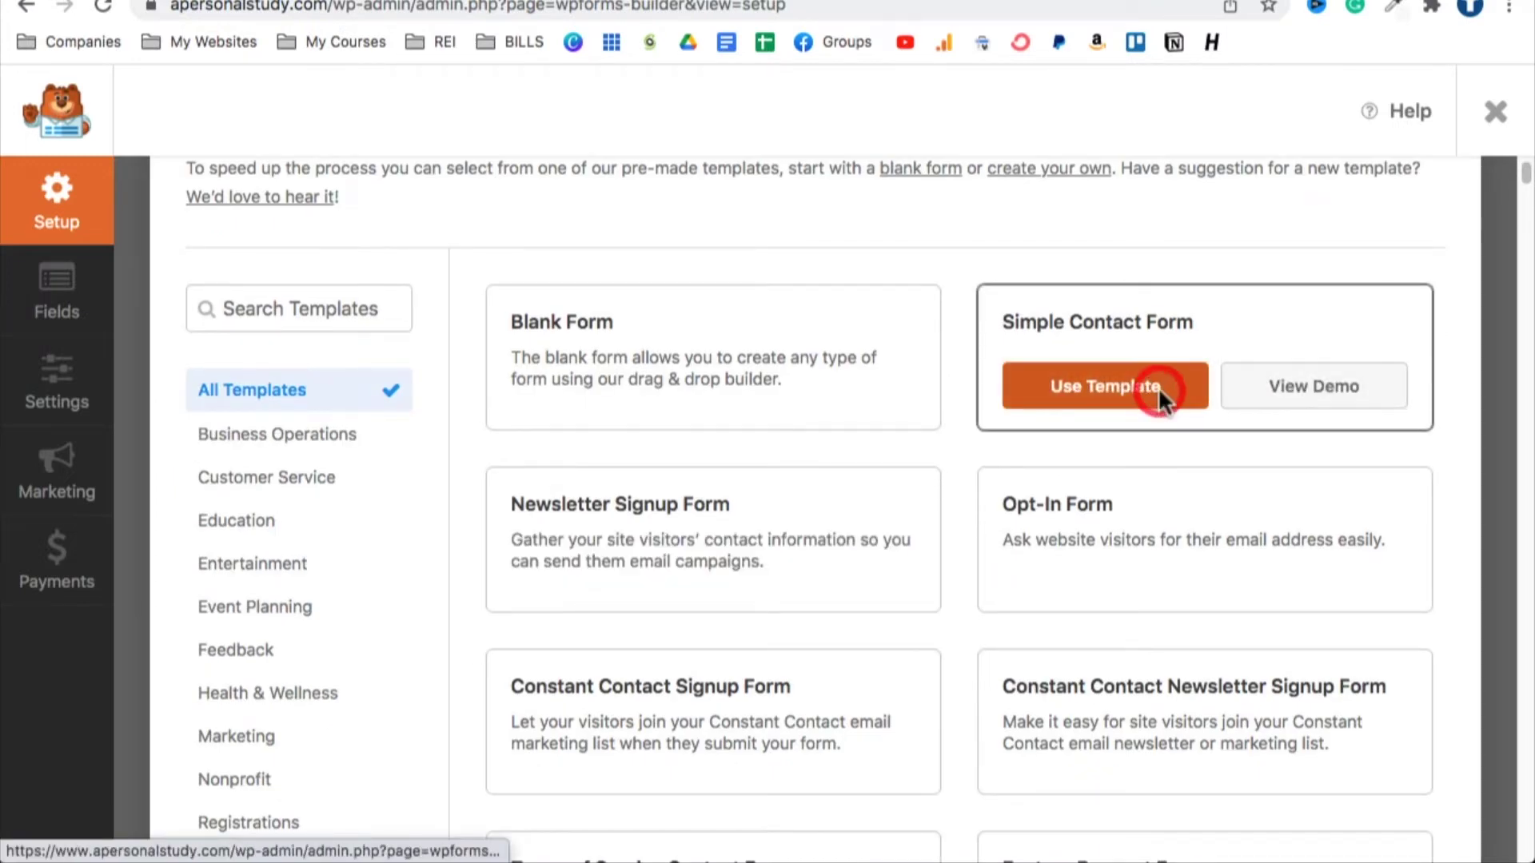
pyautogui.click(1158, 387)
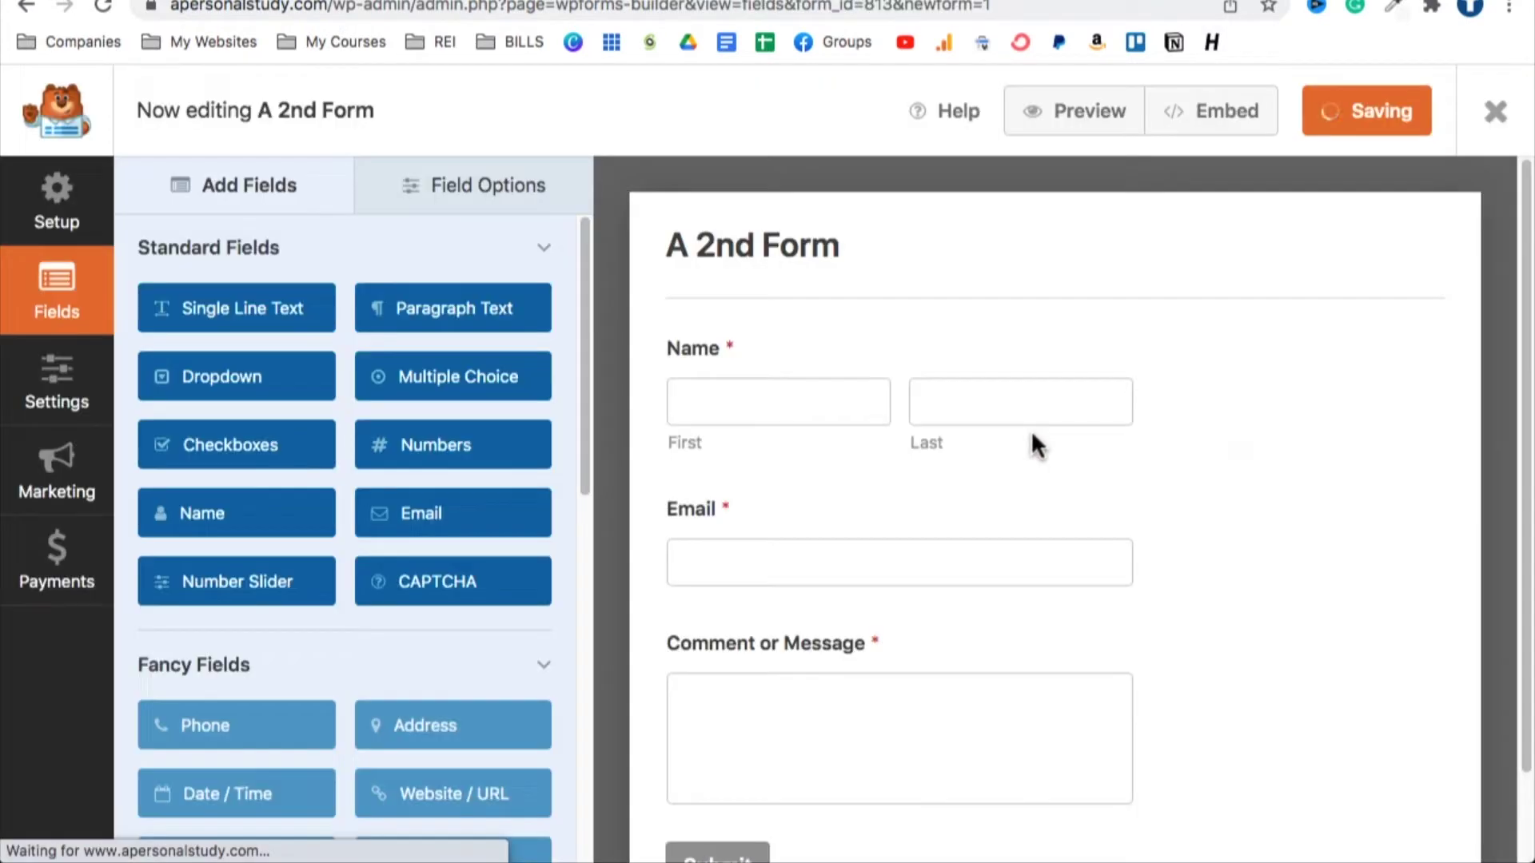
pyautogui.scroll(-2, 1027, 451)
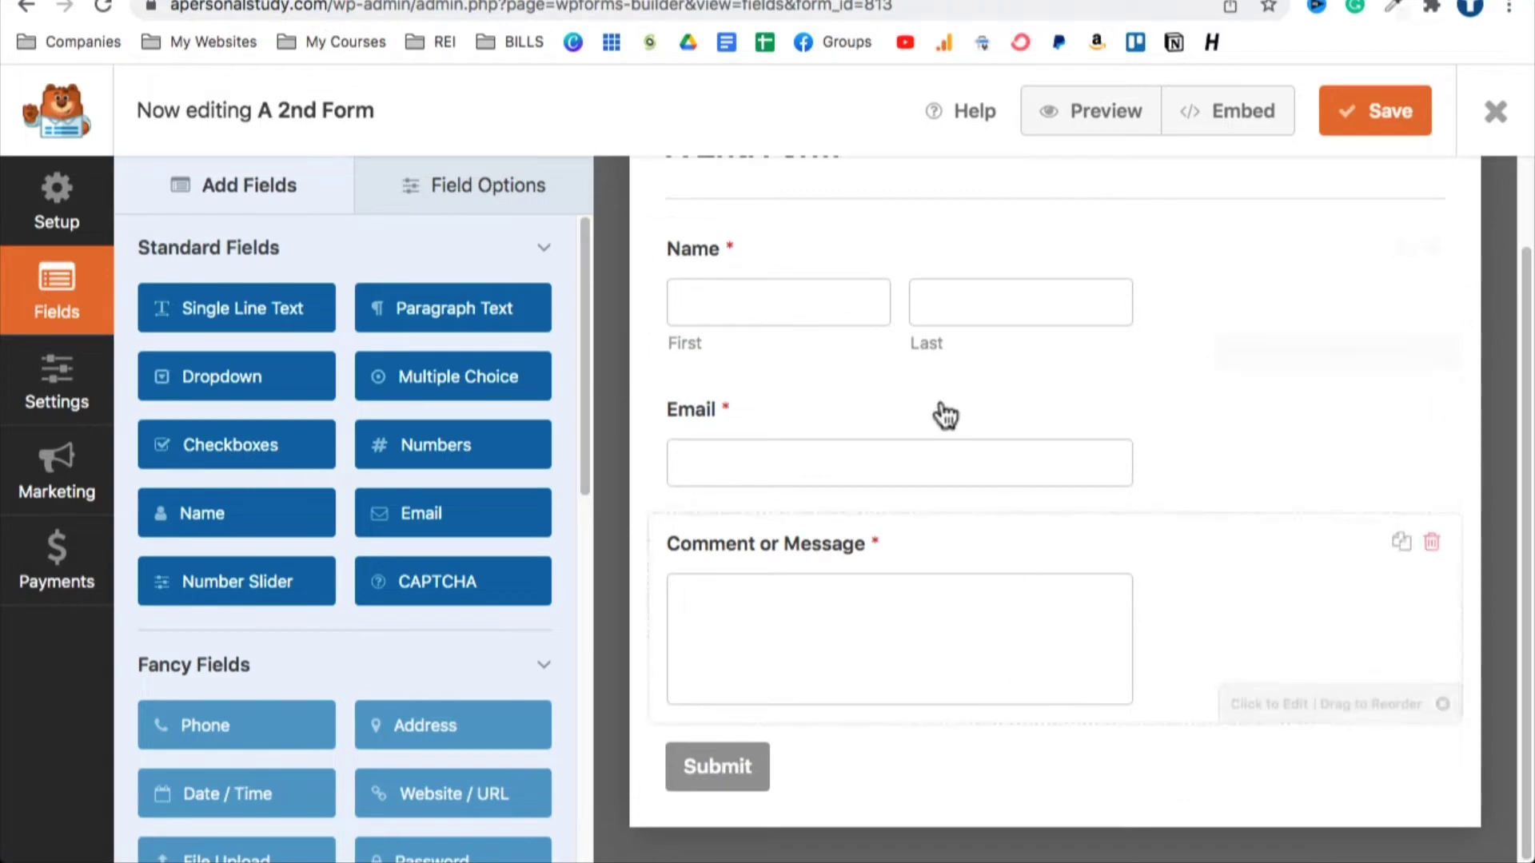
pyautogui.scroll(2, 766, 254)
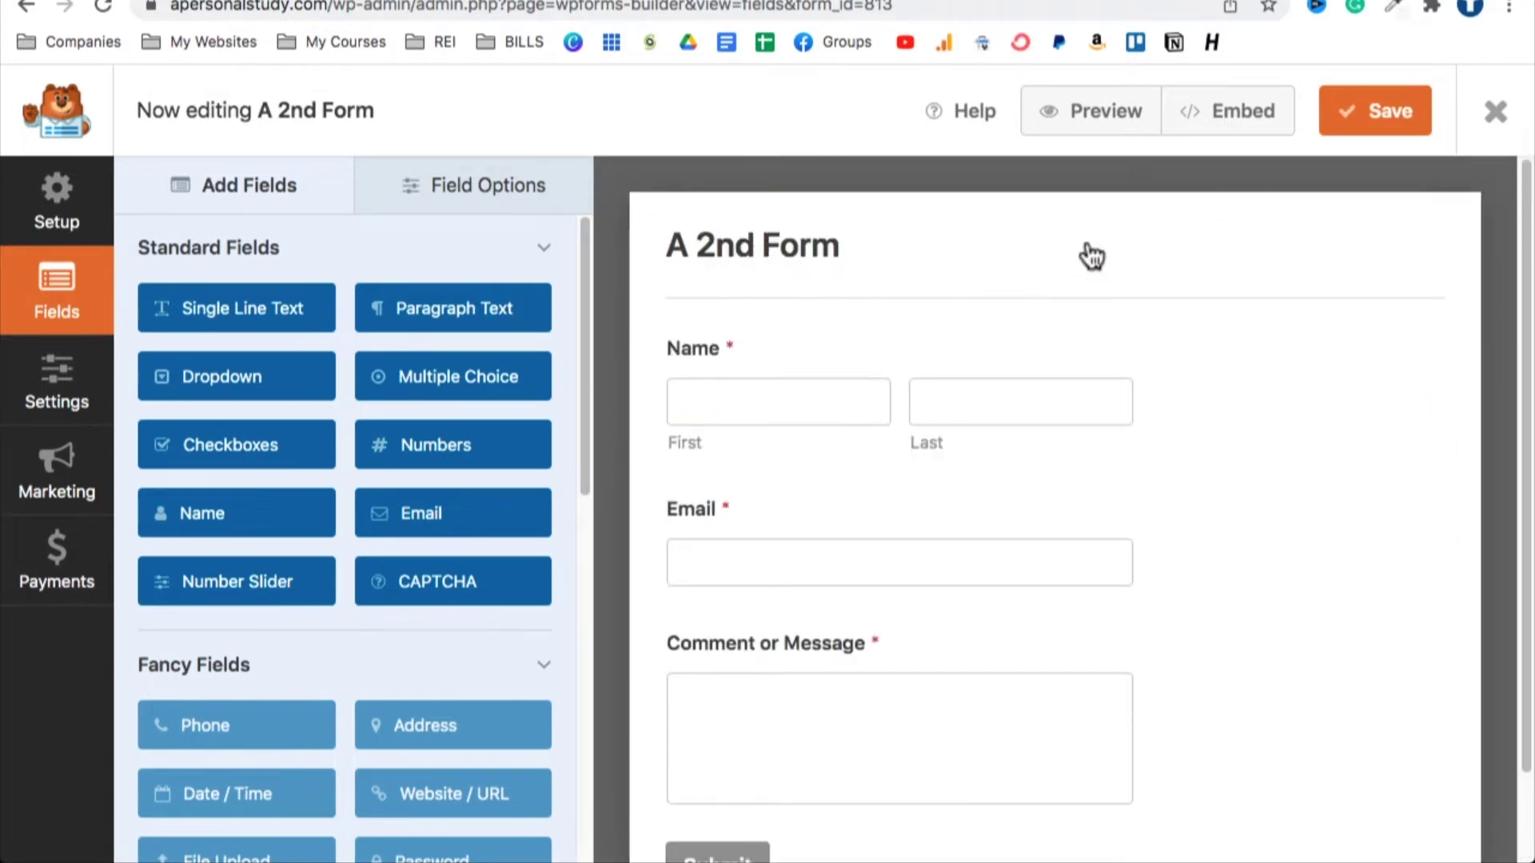
pyautogui.click(1364, 118)
pyautogui.scroll(-2, 919, 504)
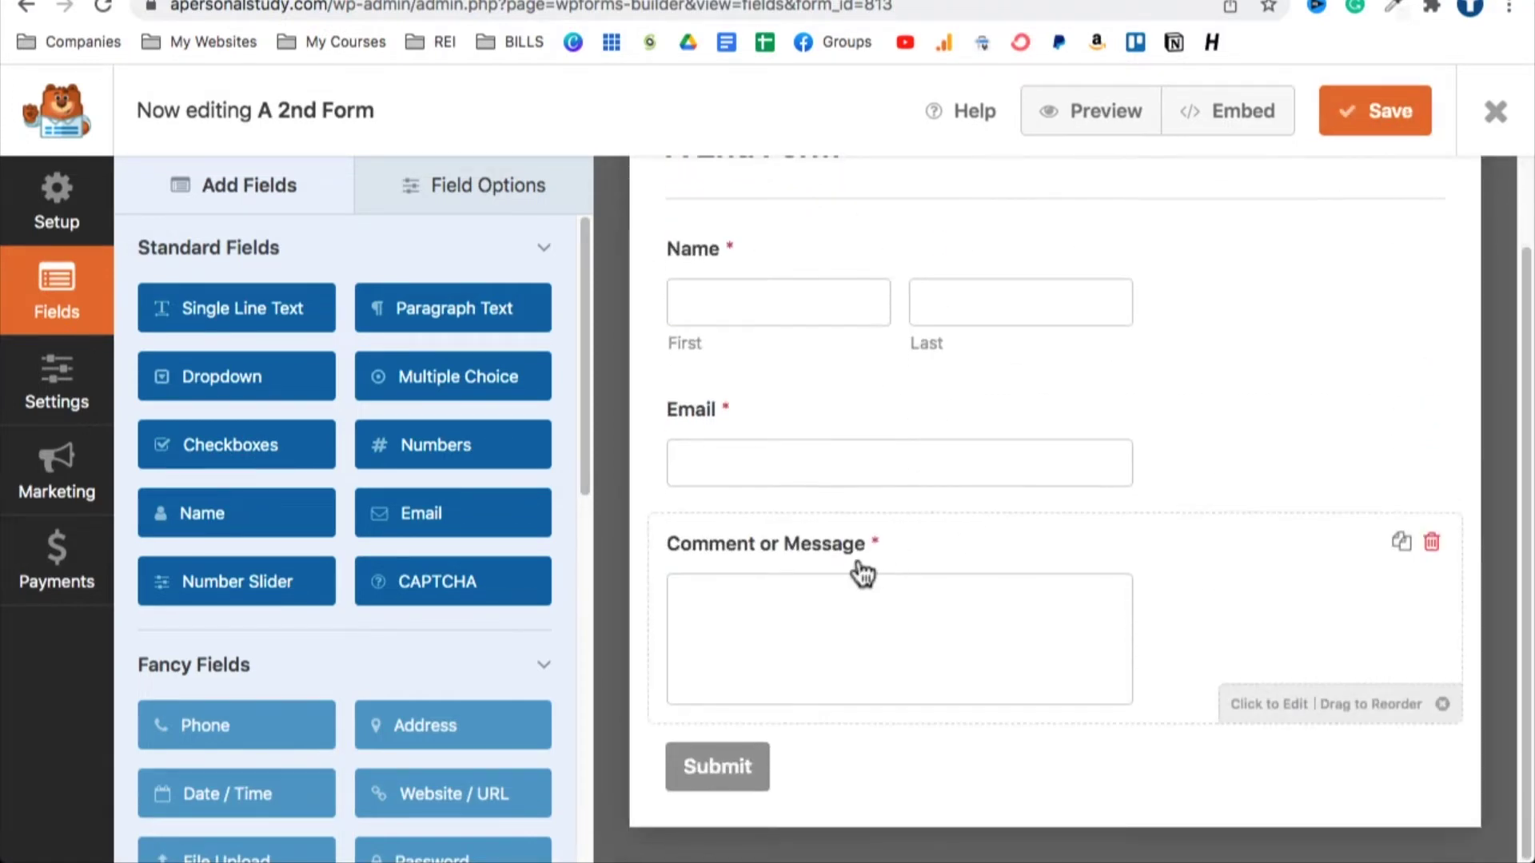
pyautogui.scroll(2, 880, 520)
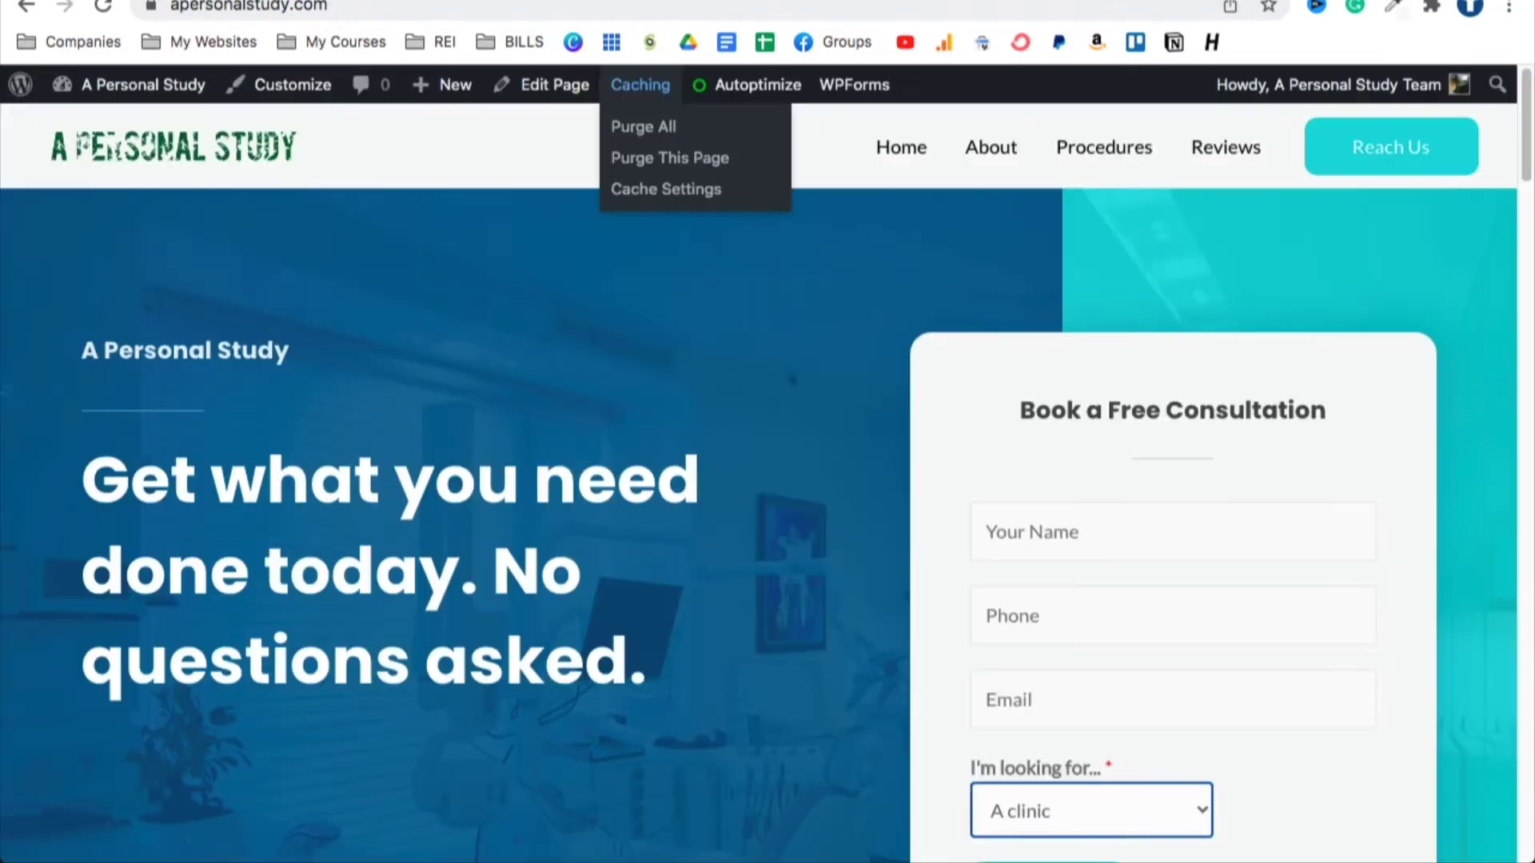
# Open the homepage via Edit Page and launch it in Elementor.
pyautogui.click(542, 105)
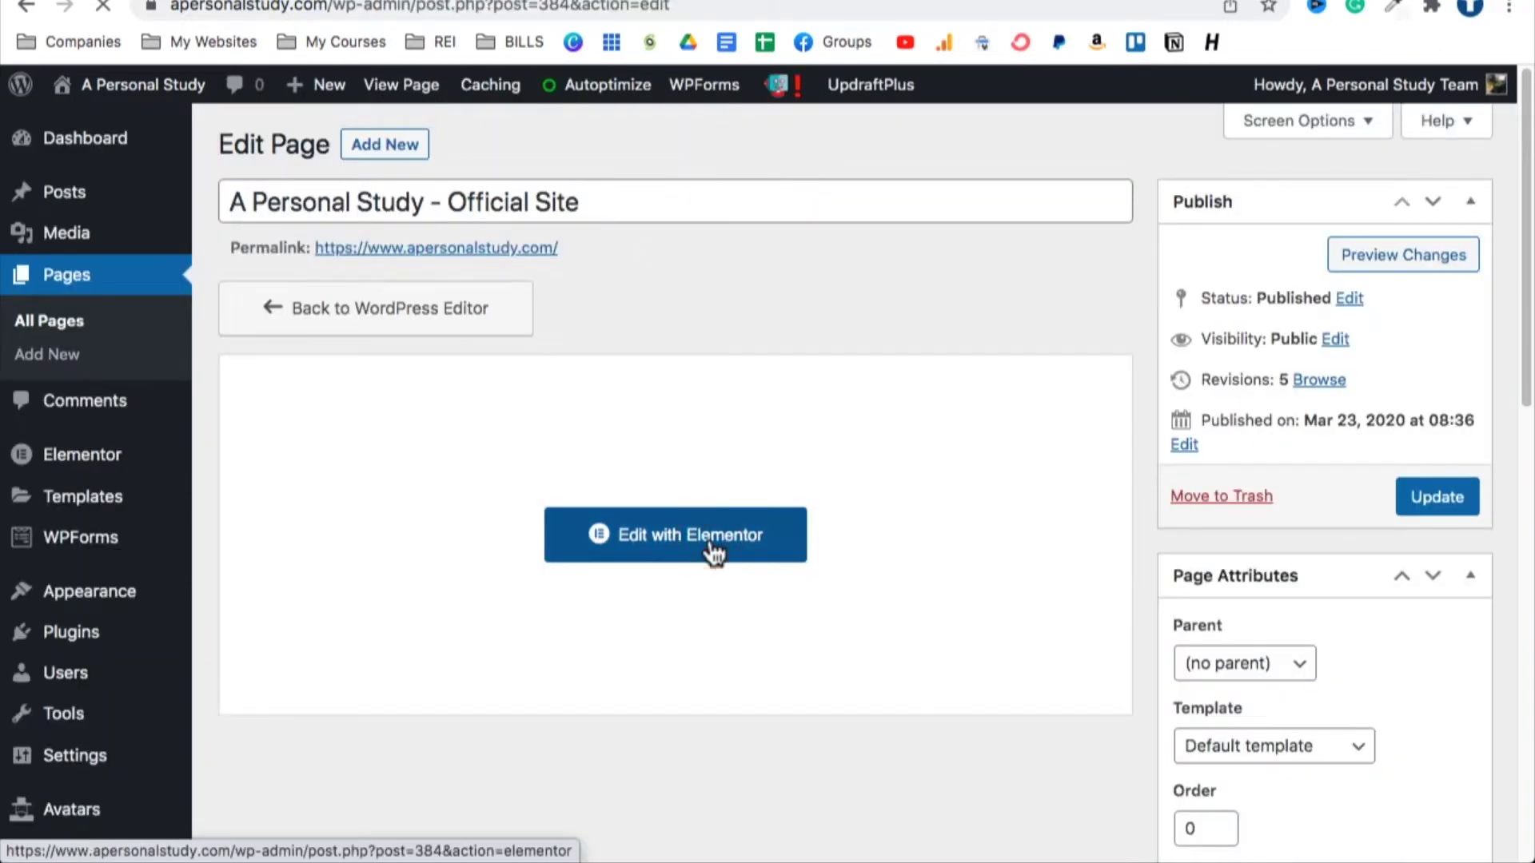
pyautogui.click(714, 552)
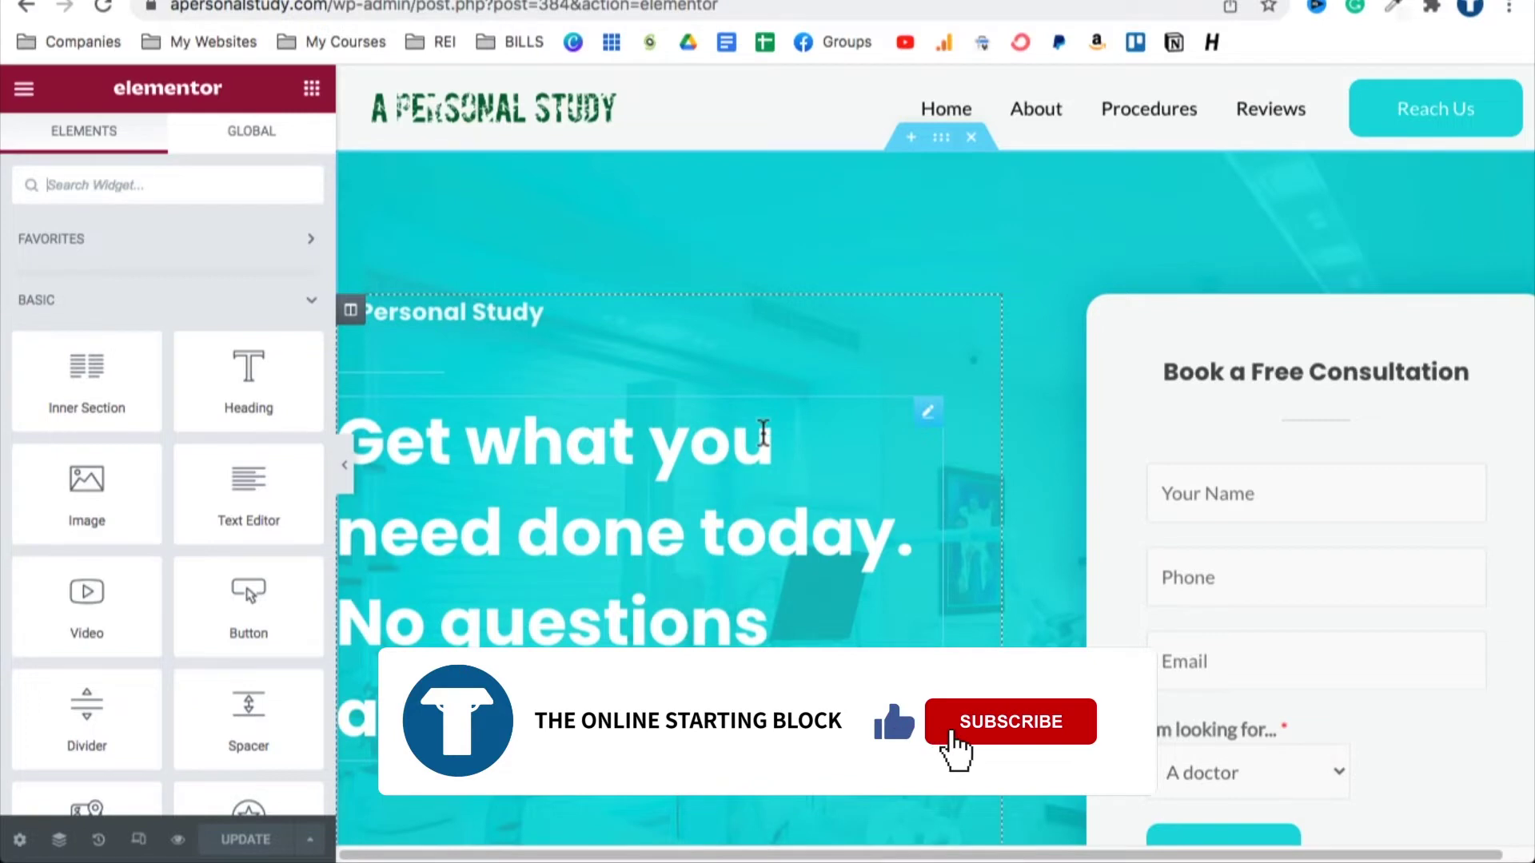
# Select the booking form widget and search Elementor's widget list for WPForms.
pyautogui.scroll(-5, 761, 436)
pyautogui.scroll(5, 880, 472)
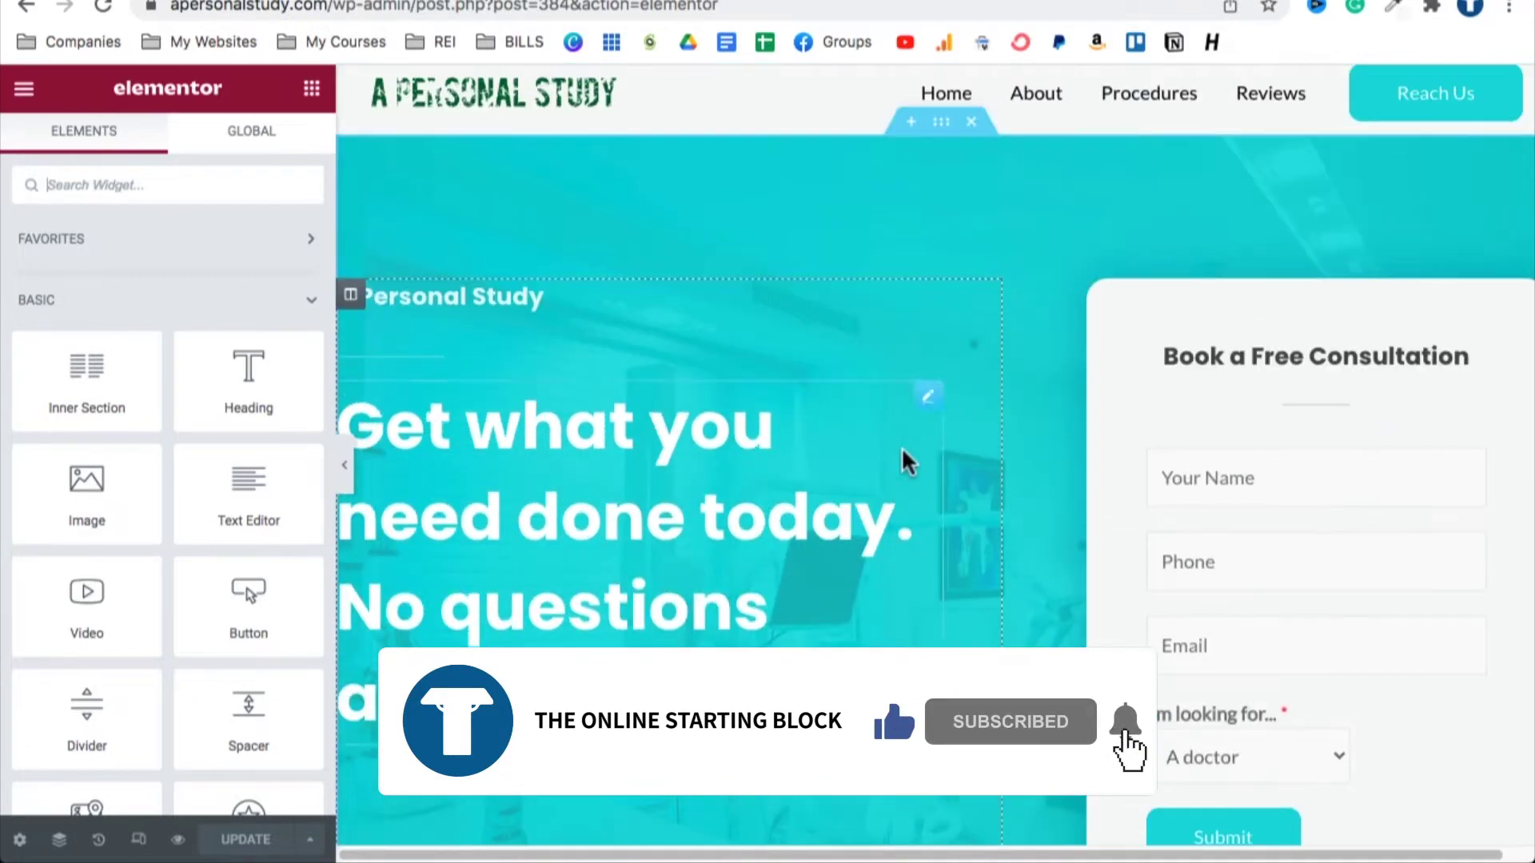
pyautogui.scroll(-1, 966, 415)
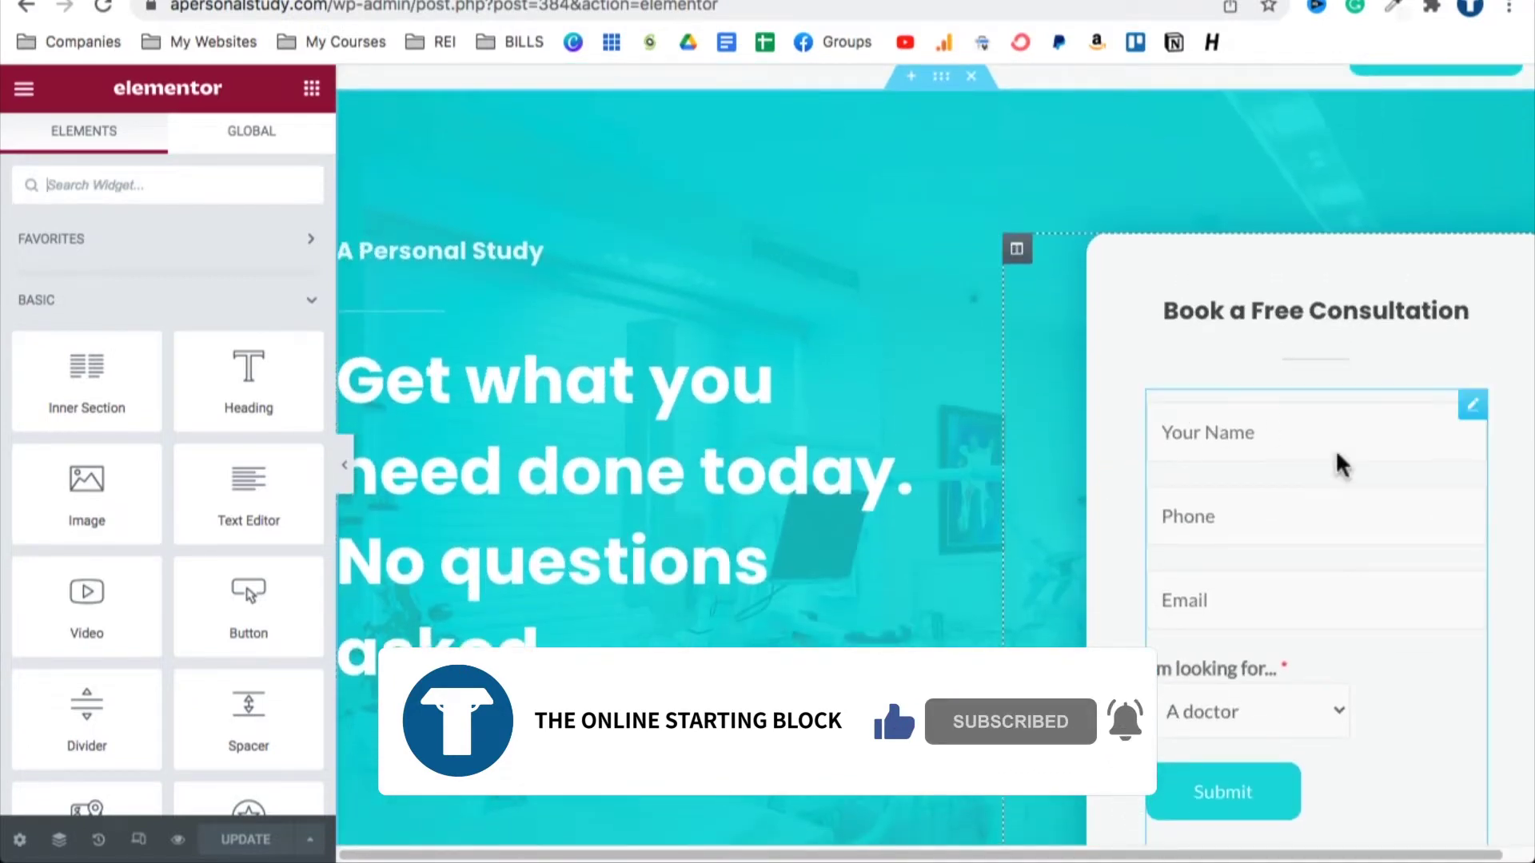
pyautogui.click(1322, 494)
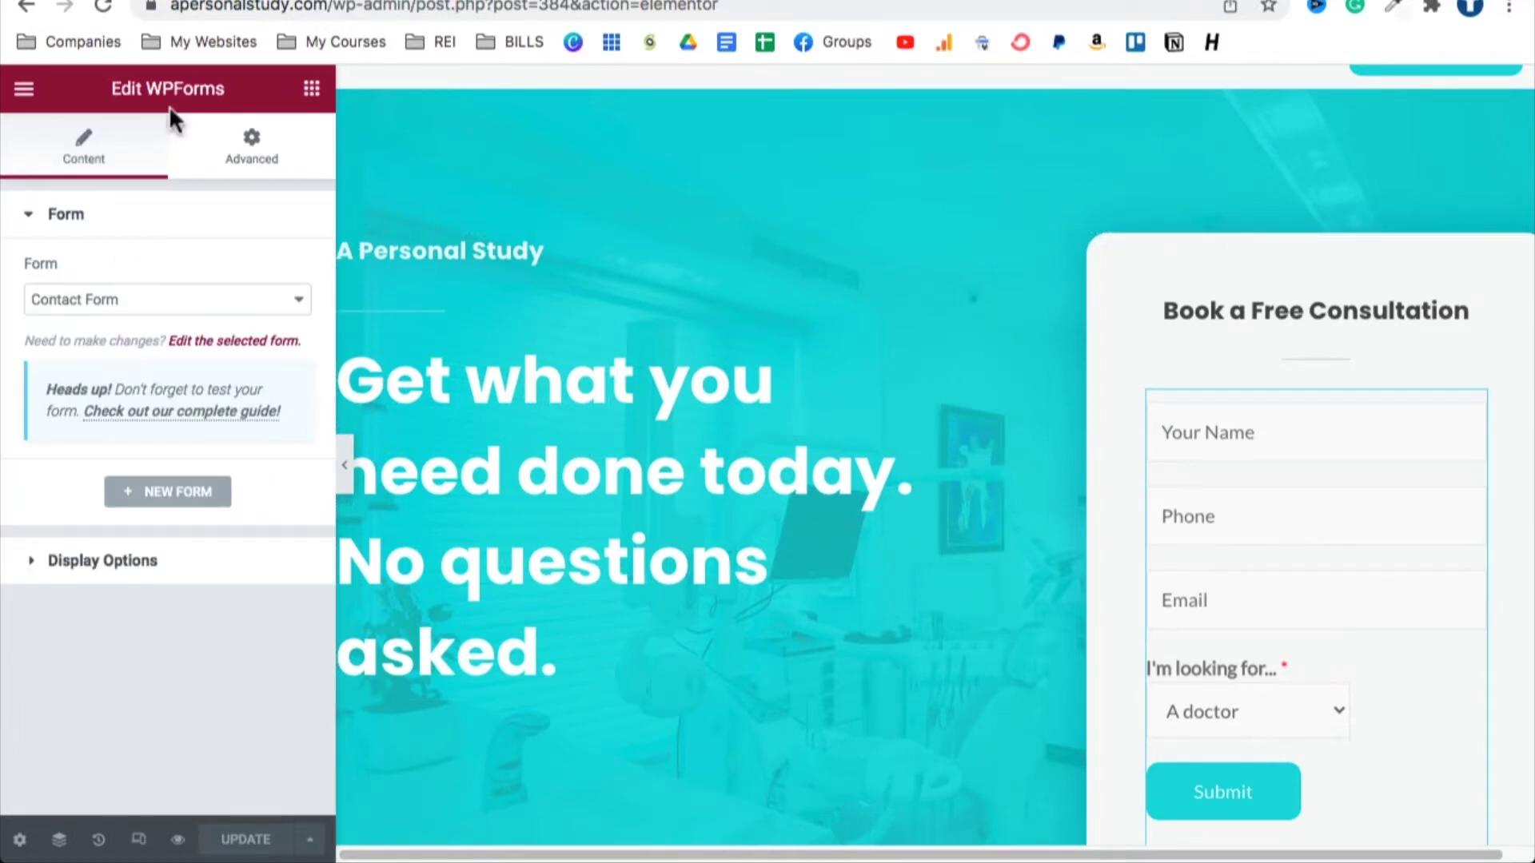
pyautogui.click(24, 89)
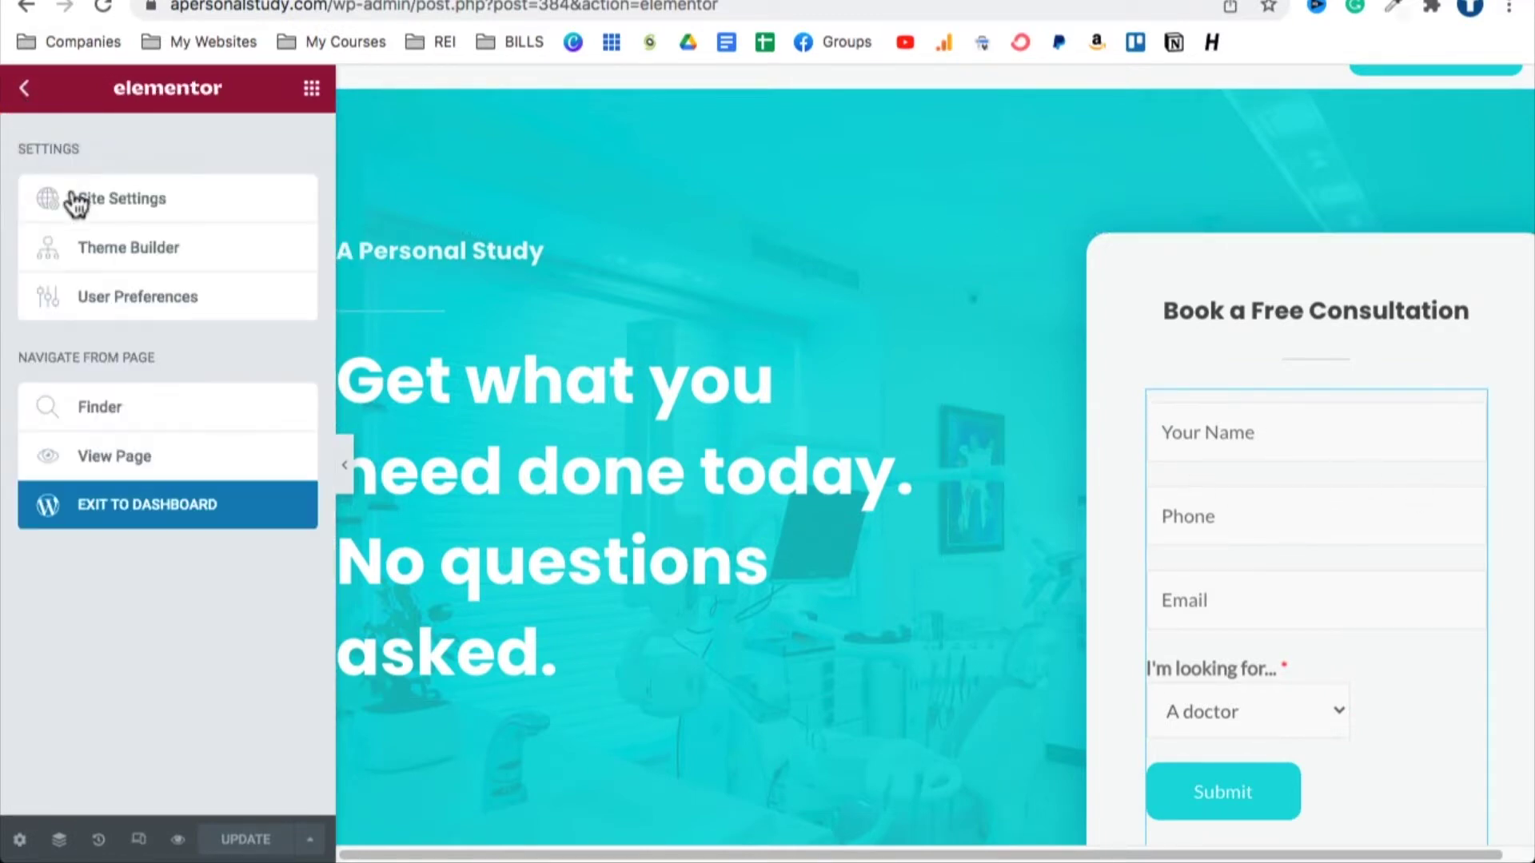
pyautogui.click(24, 88)
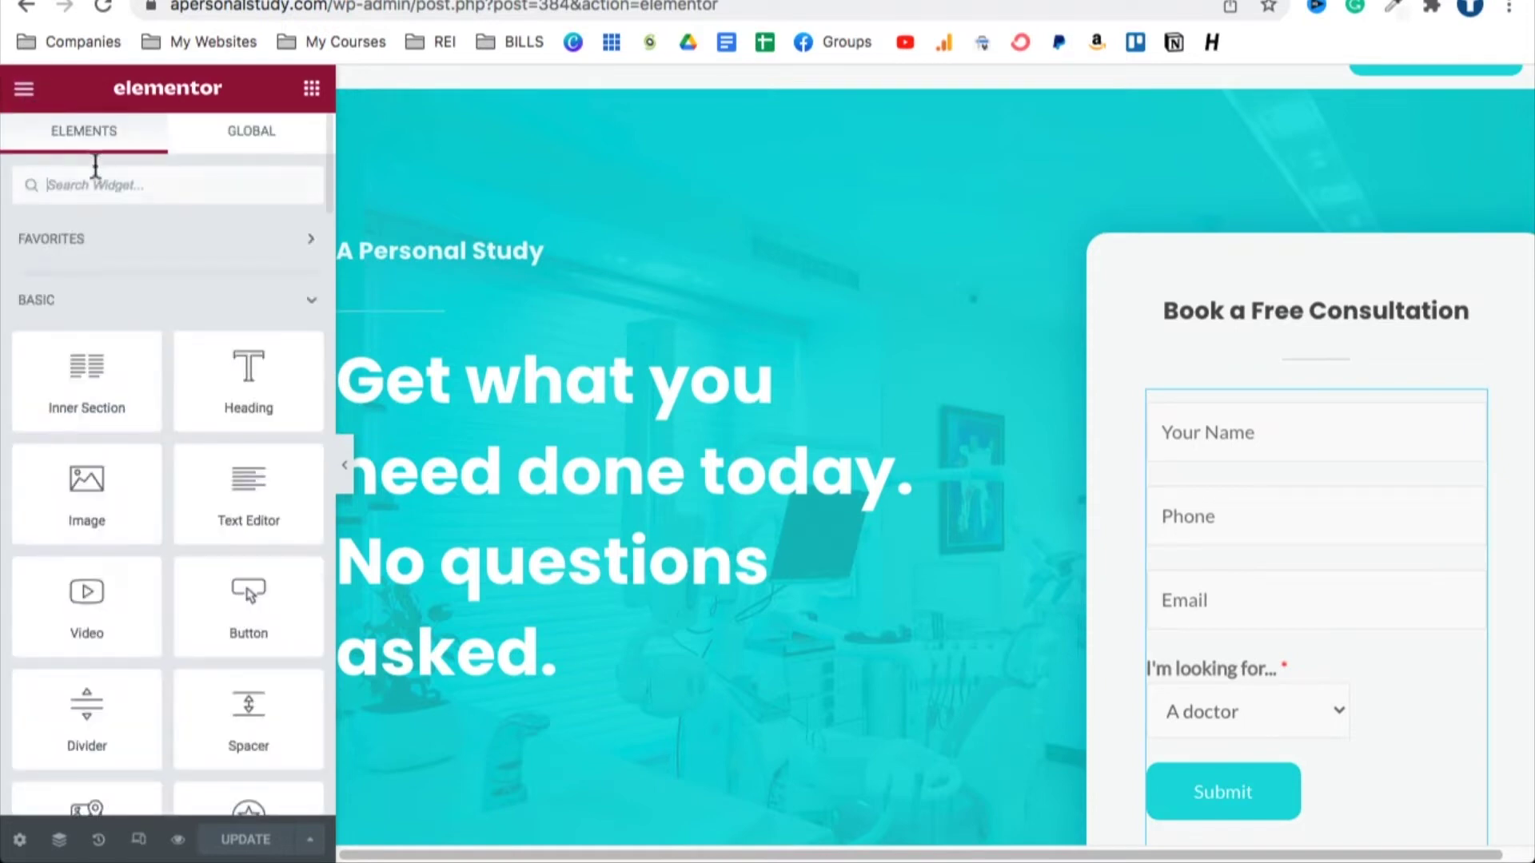
pyautogui.click(104, 185)
pyautogui.write('wp')
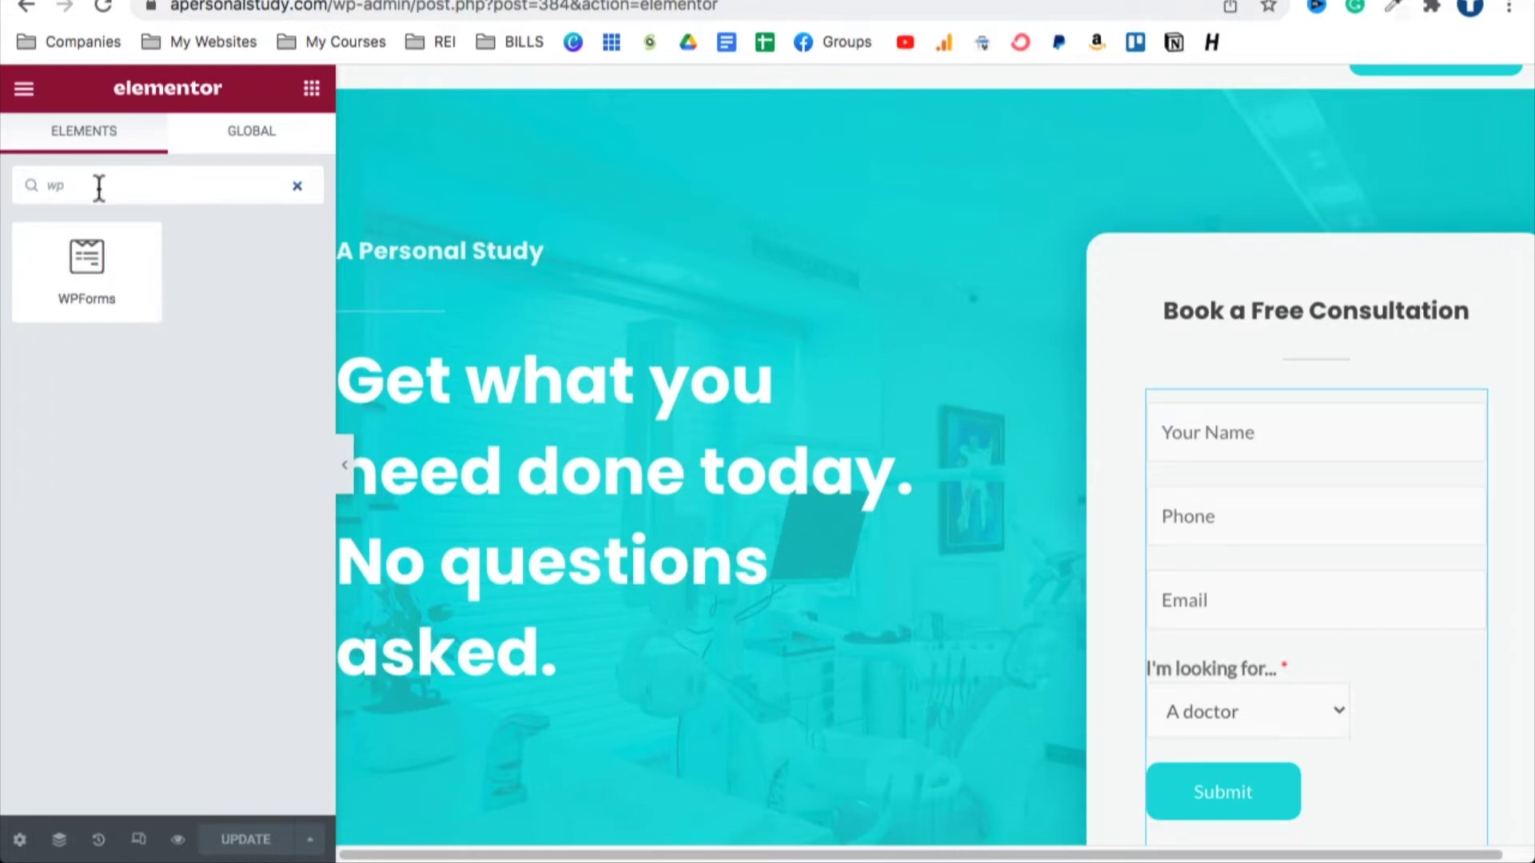
pyautogui.moveTo(86, 264); pyautogui.dragTo(184, 304)
# Switch the form widget from A 2nd Form to Contact Form and save the page with Ctrl+S.
pyautogui.click(1289, 491)
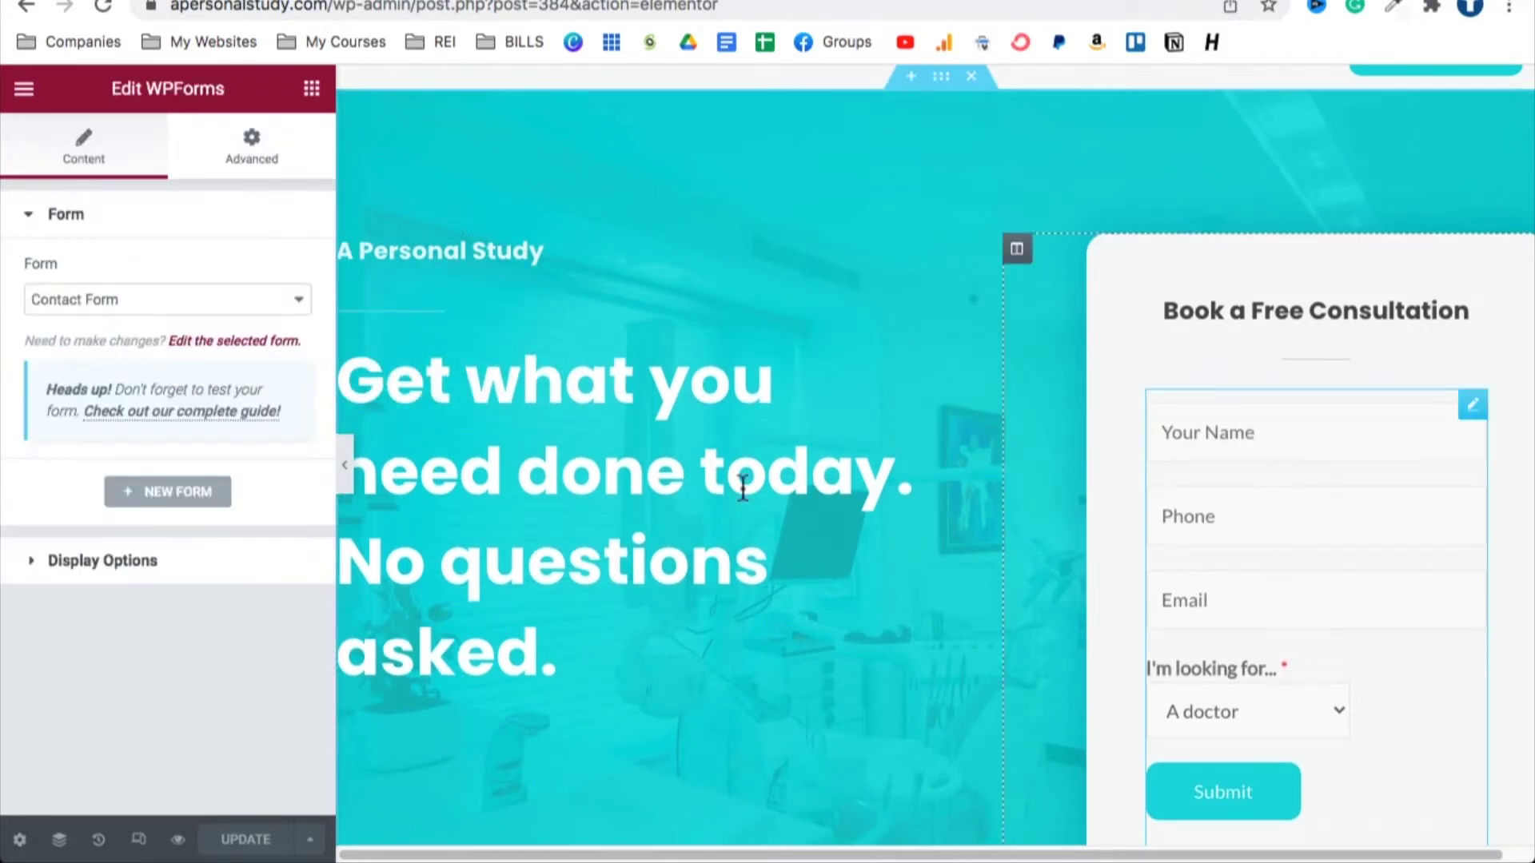
pyautogui.click(102, 299)
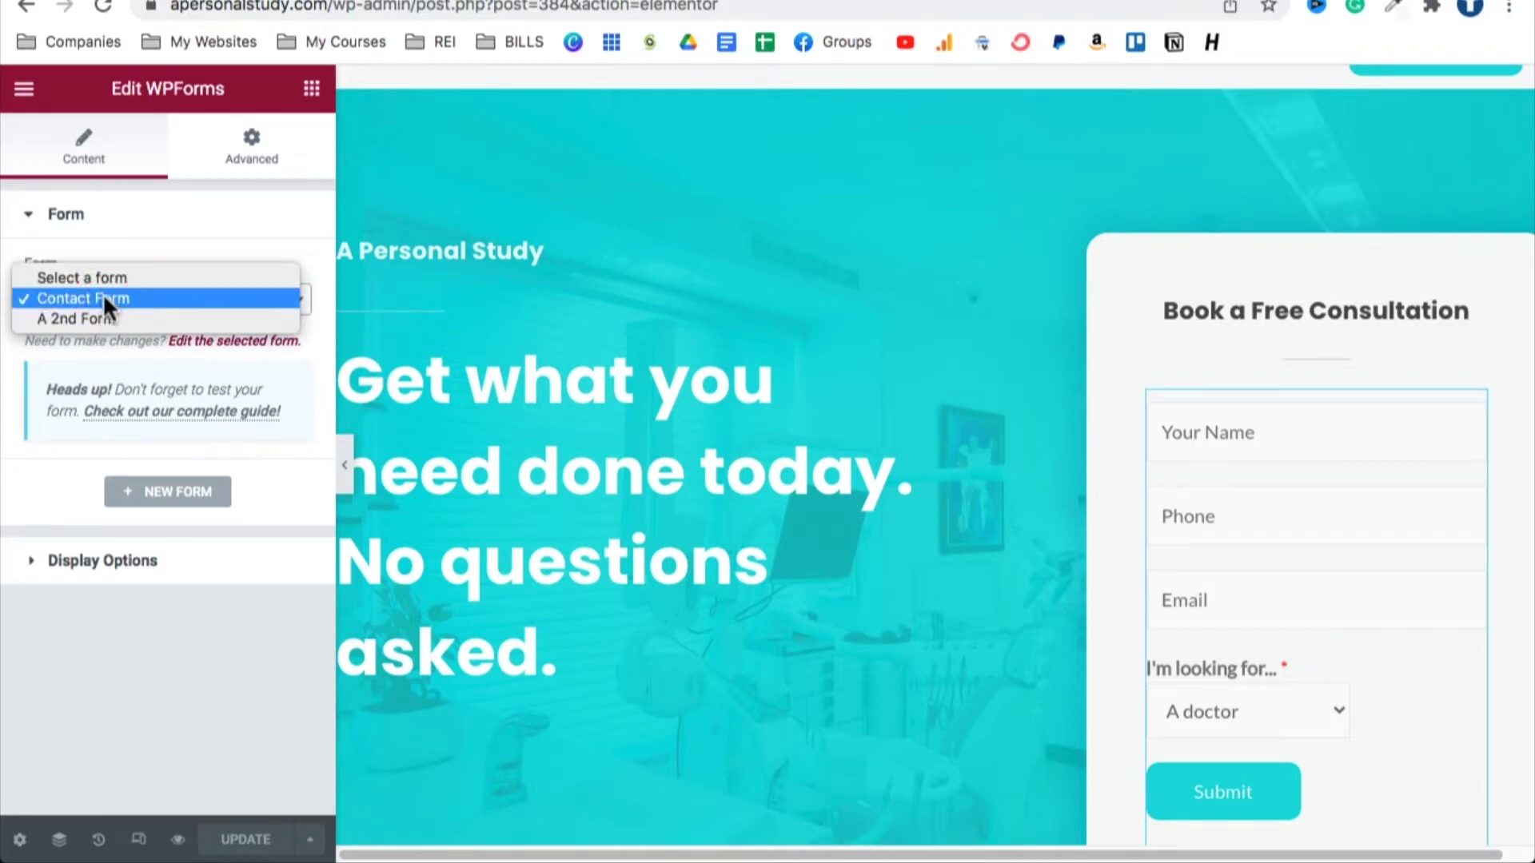
pyautogui.click(166, 318)
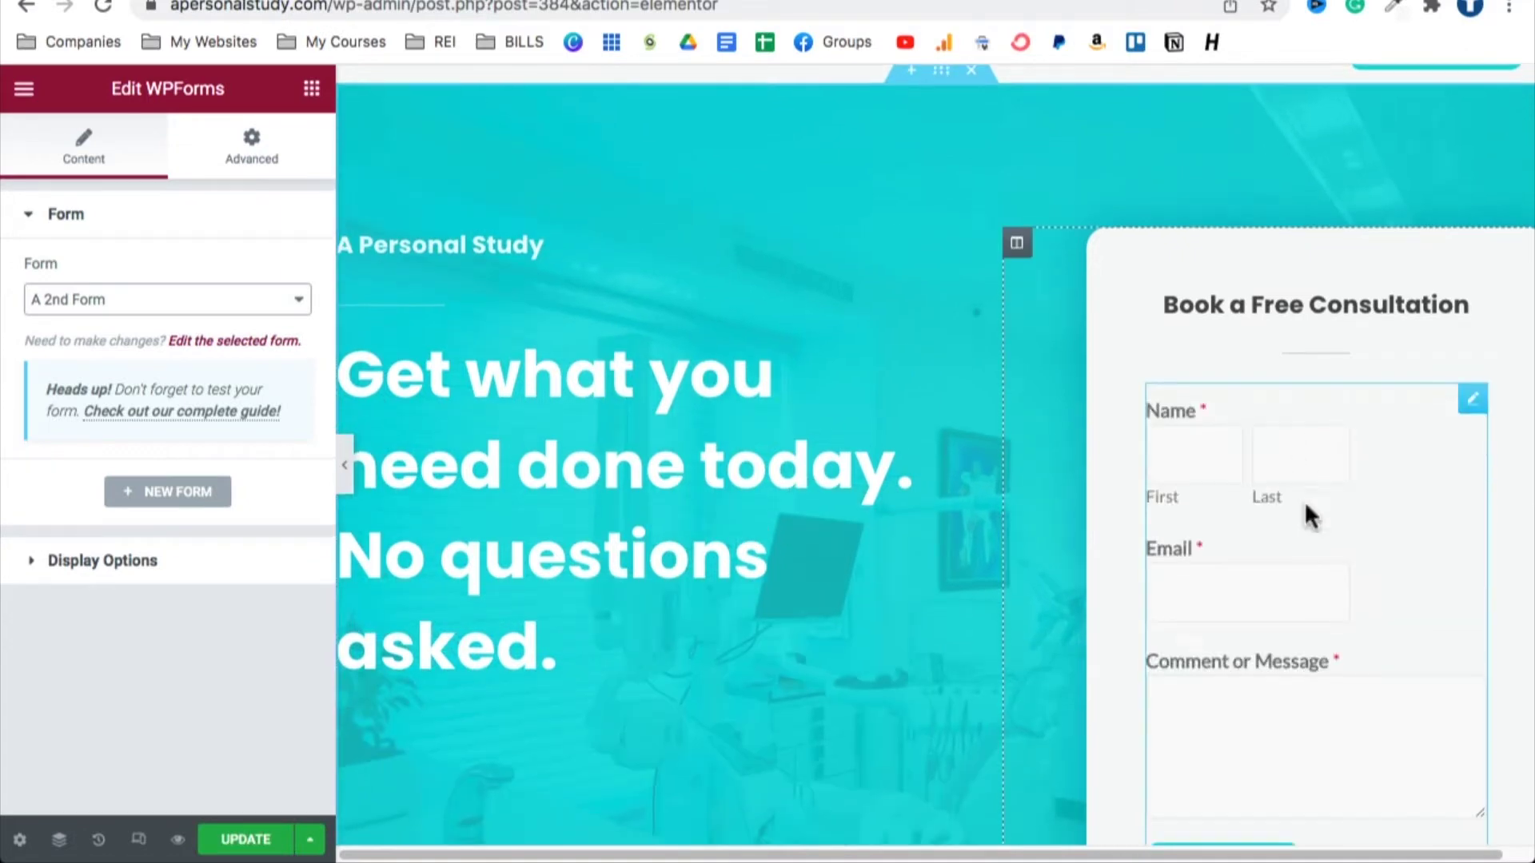
pyautogui.scroll(-2, 1303, 512)
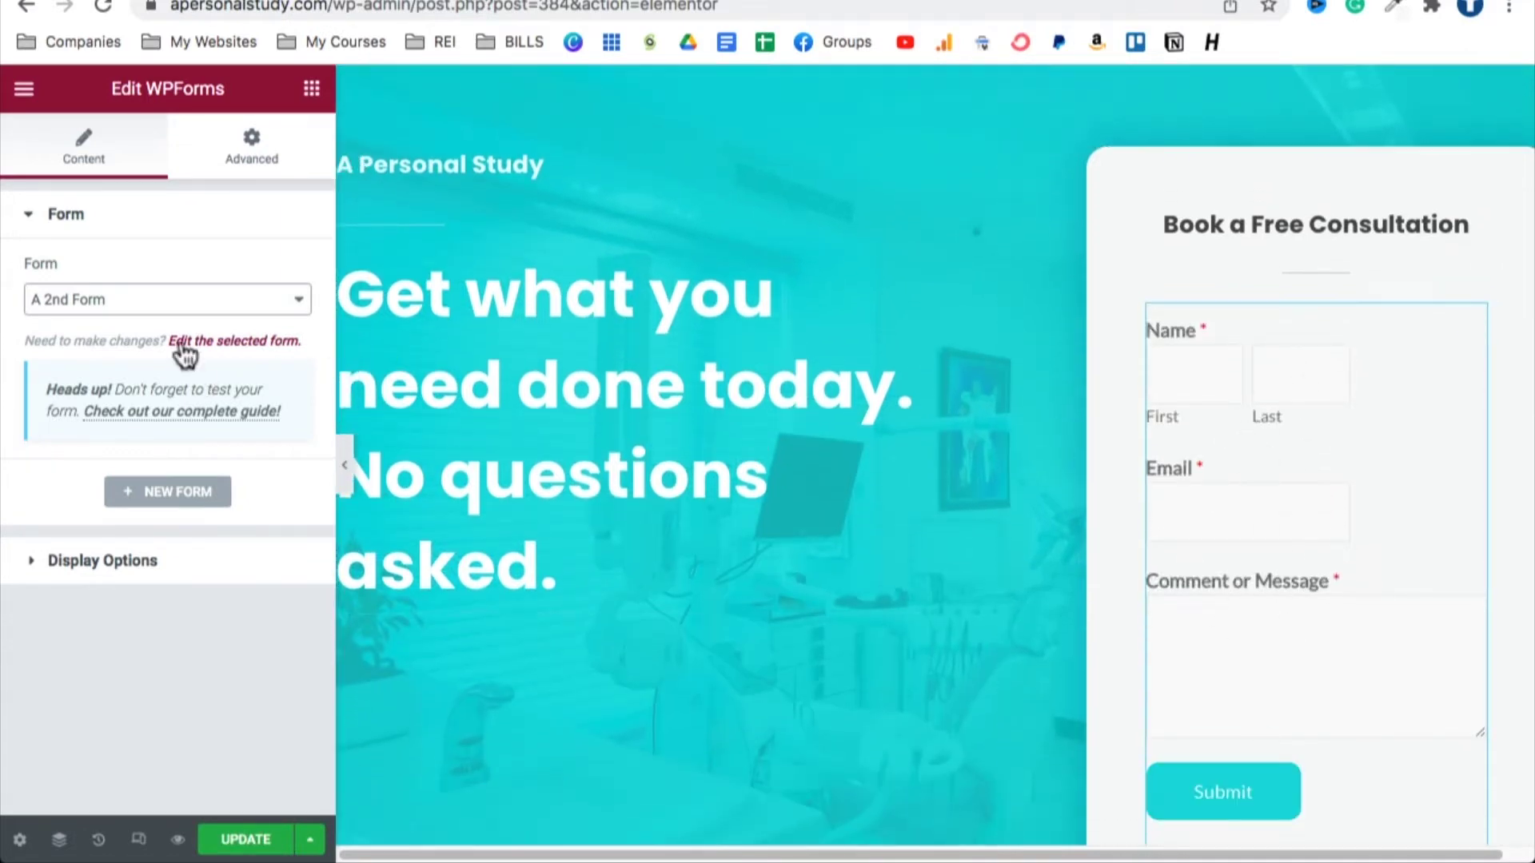
pyautogui.click(157, 301)
pyautogui.click(163, 280)
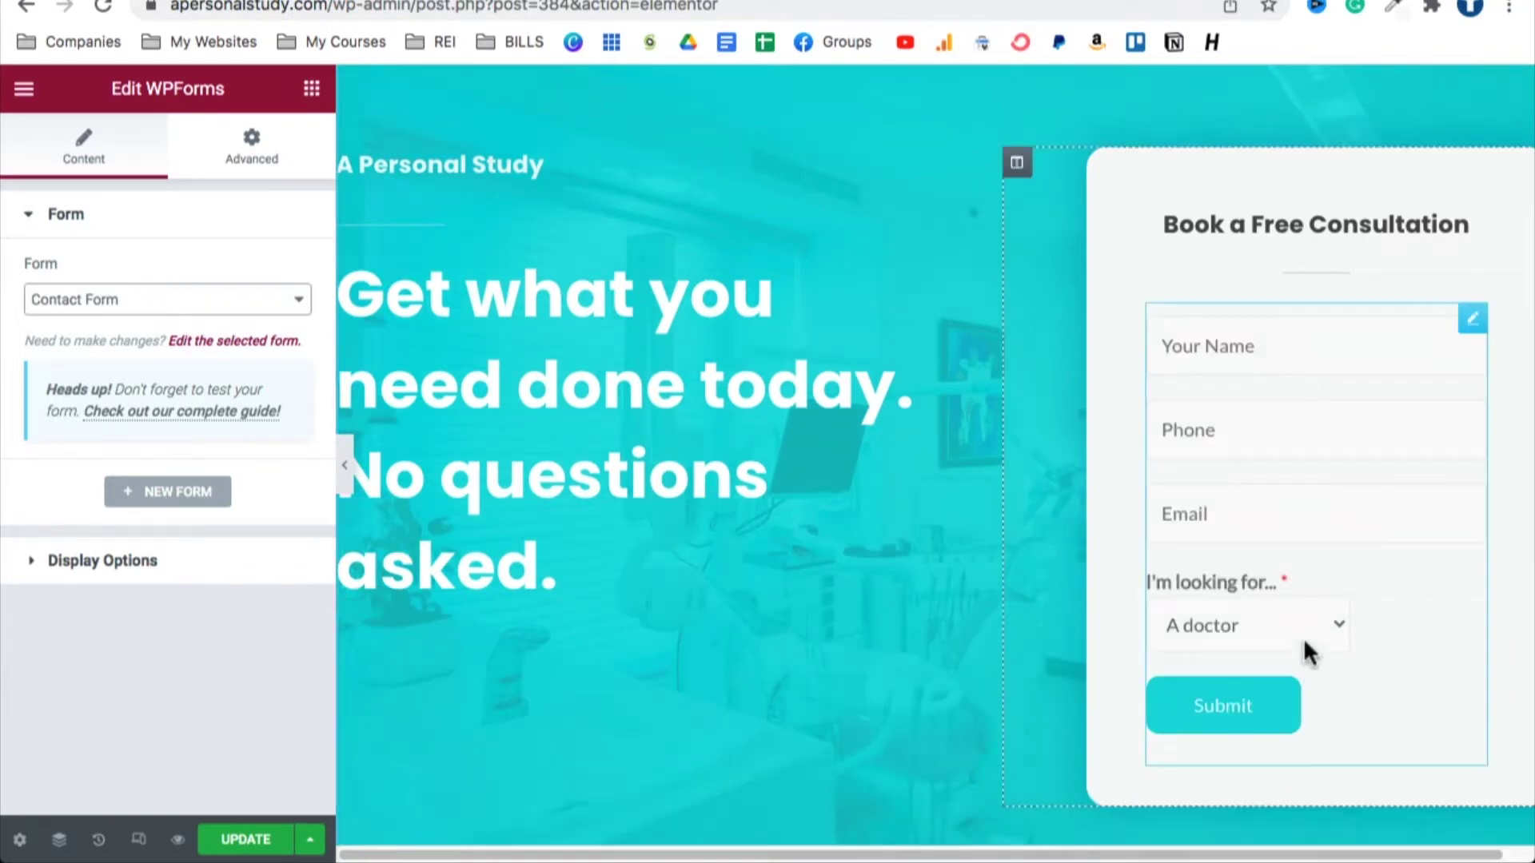
pyautogui.hotkey('ctrl', 's')
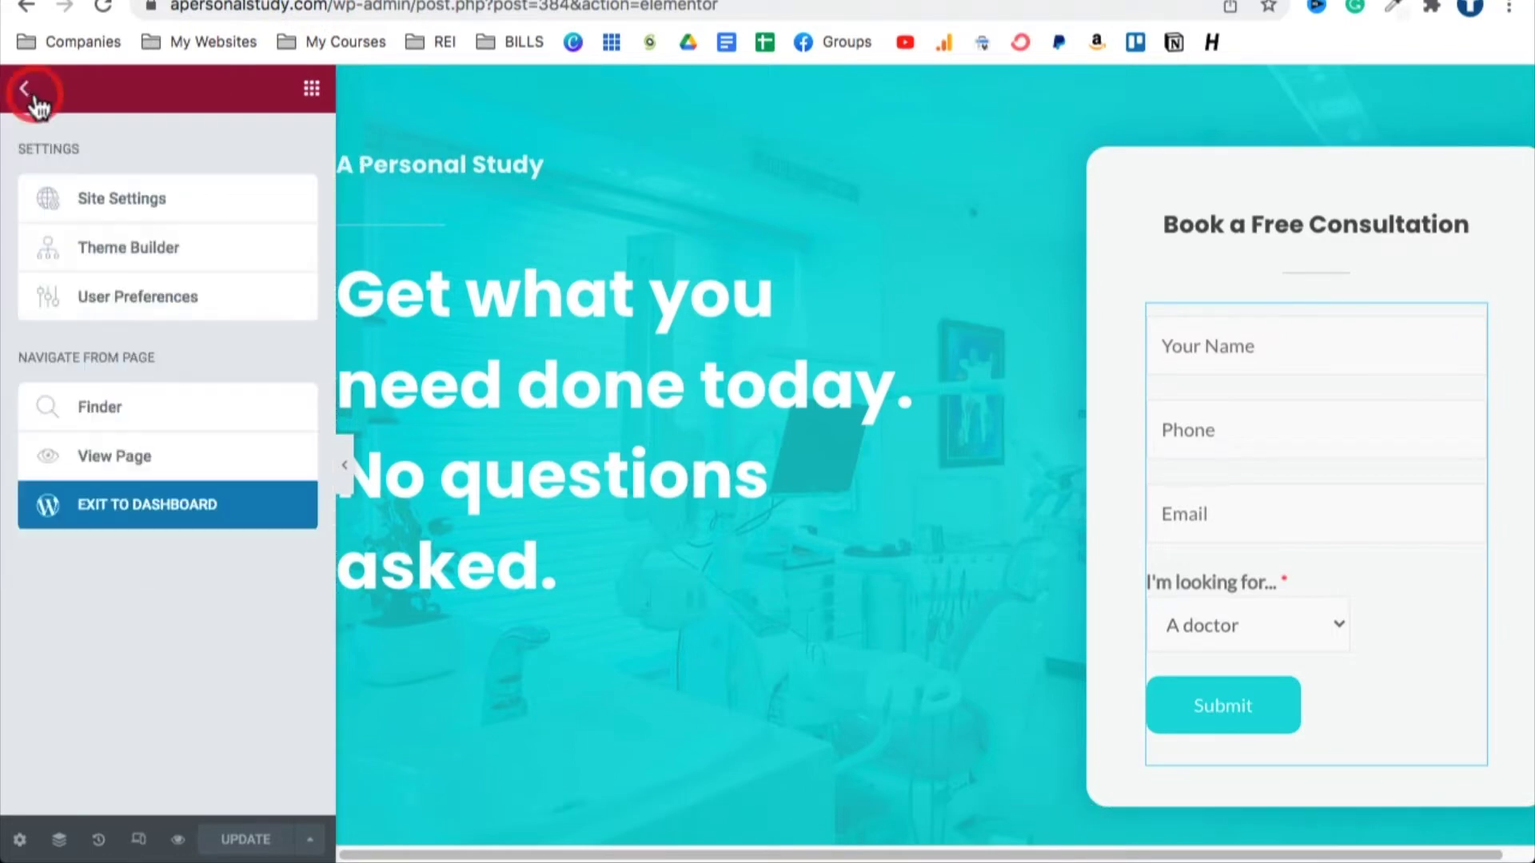
# View the published homepage and check the Contact Form in the consultation box.
pyautogui.click(25, 90)
pyautogui.click(104, 471)
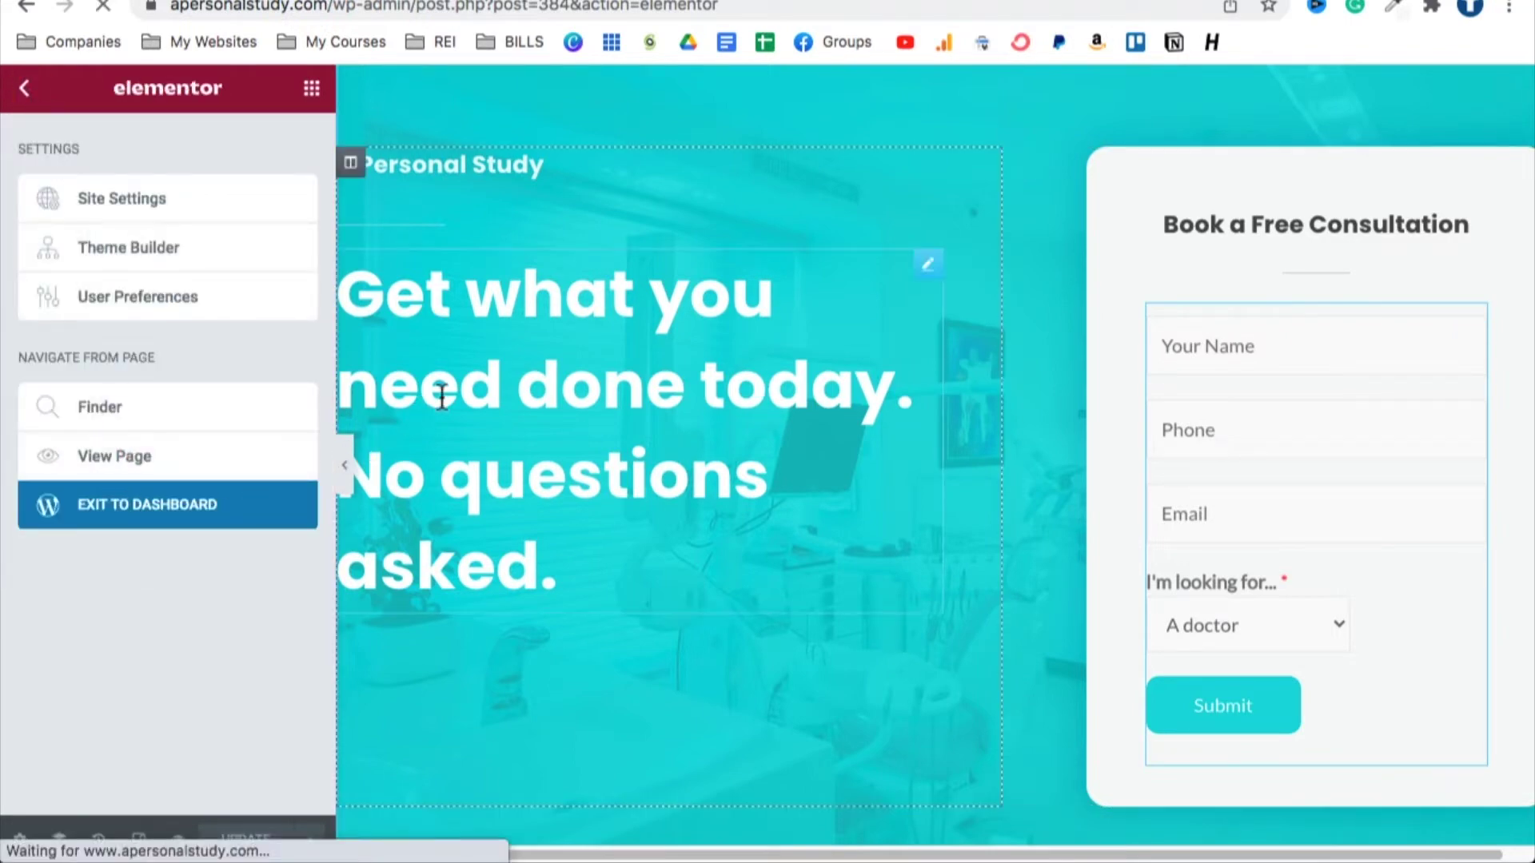
pyautogui.scroll(-2, 851, 433)
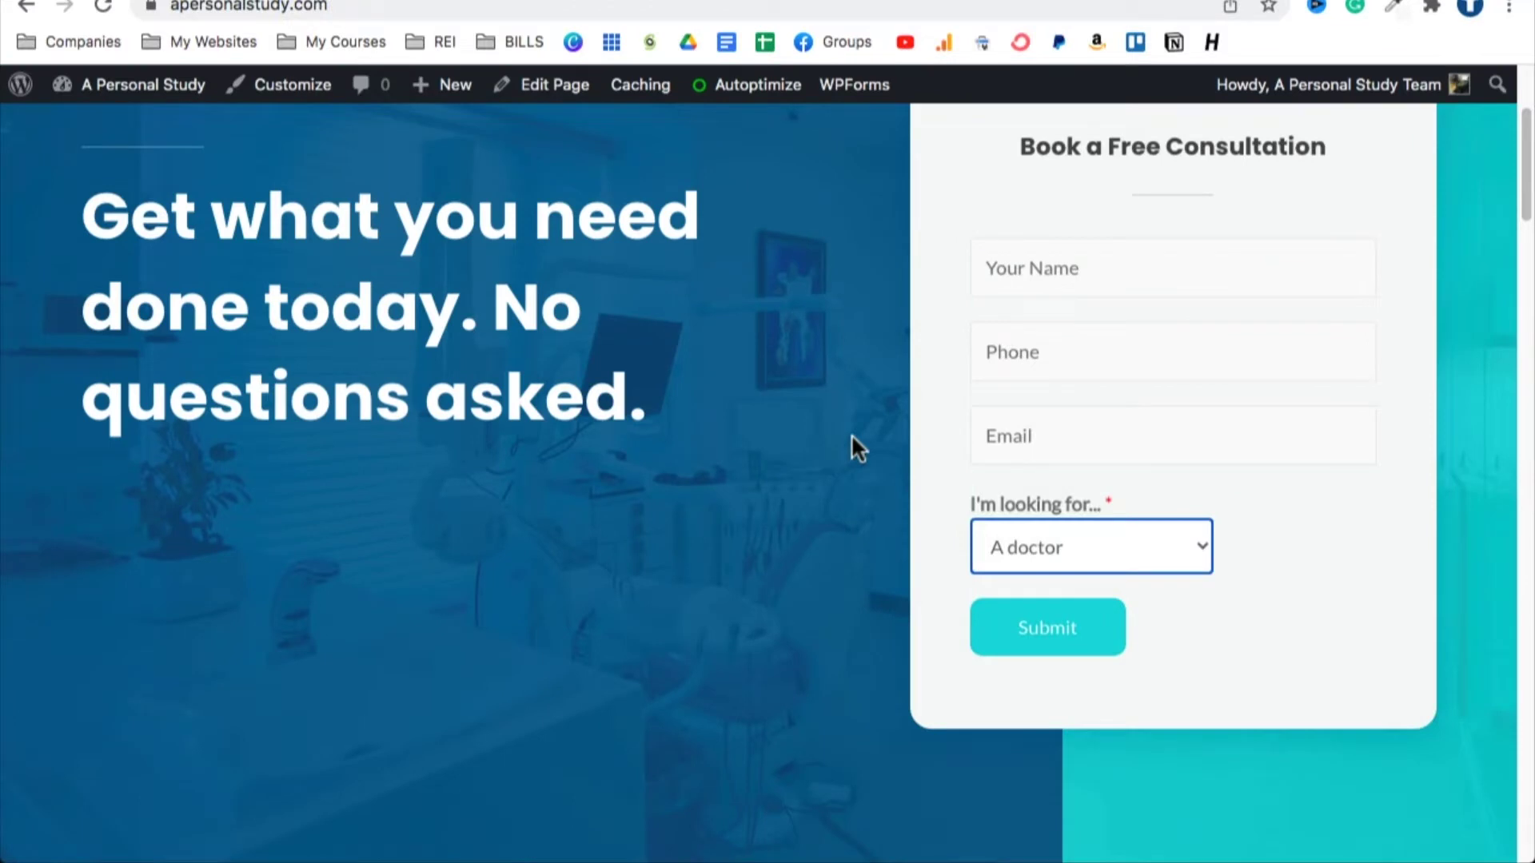
pyautogui.click(851, 433)
pyautogui.scroll(1, 823, 448)
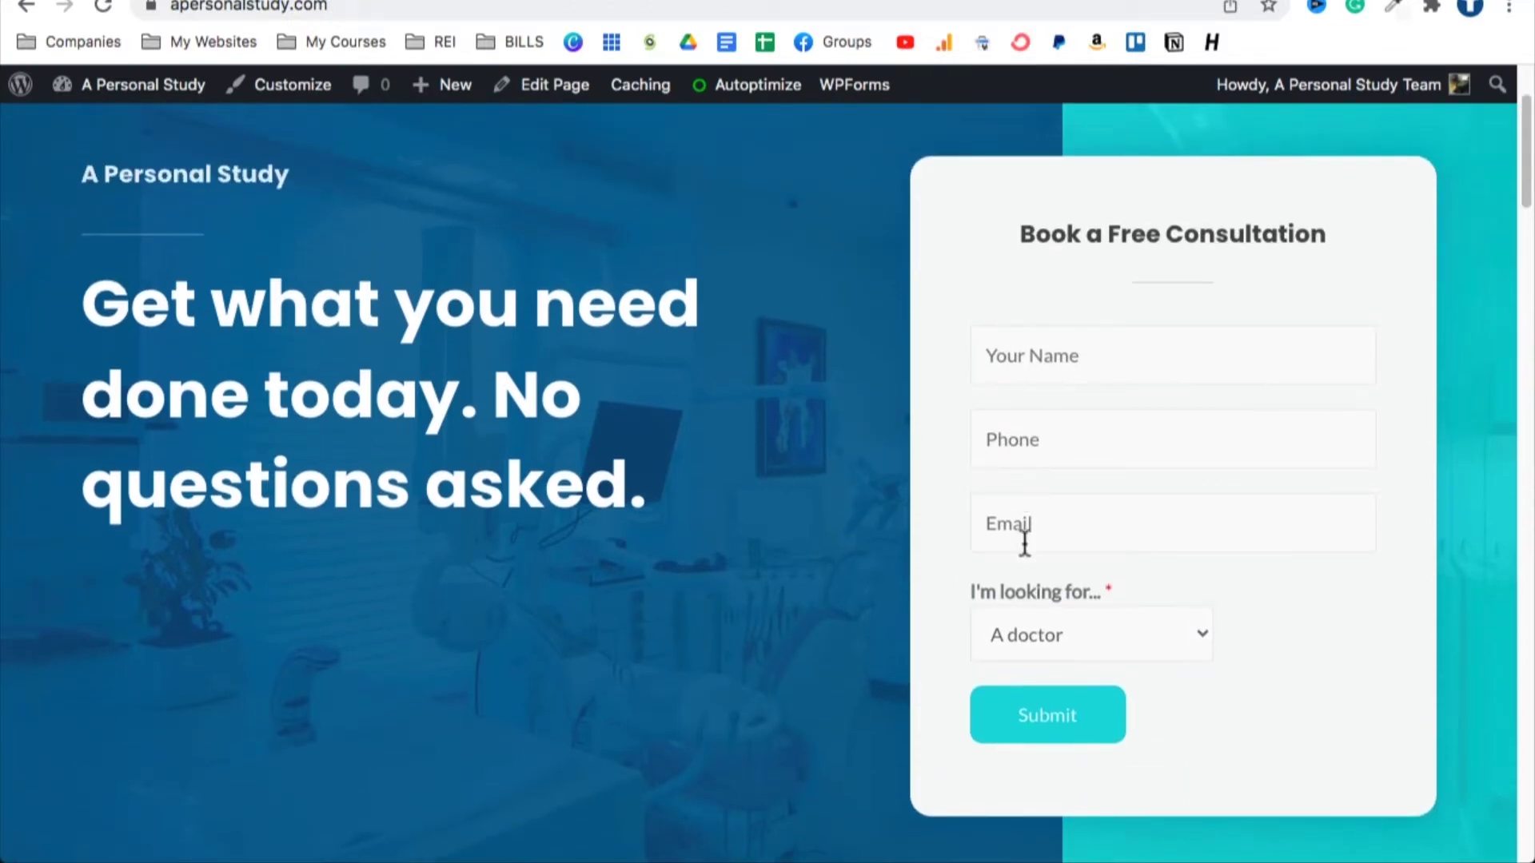
pyautogui.scroll(-1, 1033, 625)
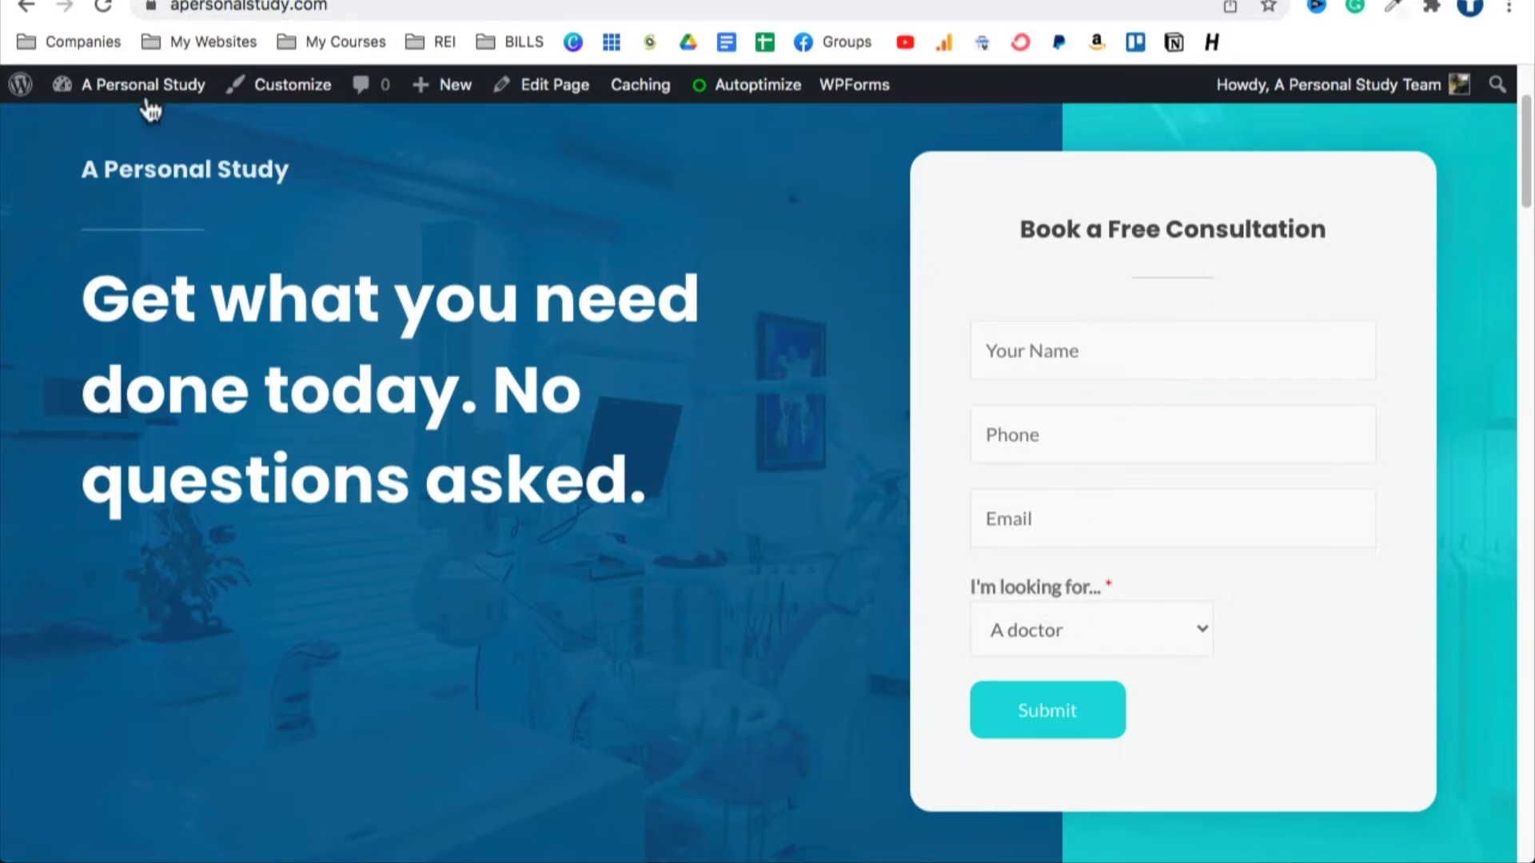
# Go to the WordPress admin Dashboard from the admin bar's site menu.
pyautogui.moveTo(144, 94)
pyautogui.click(132, 128)
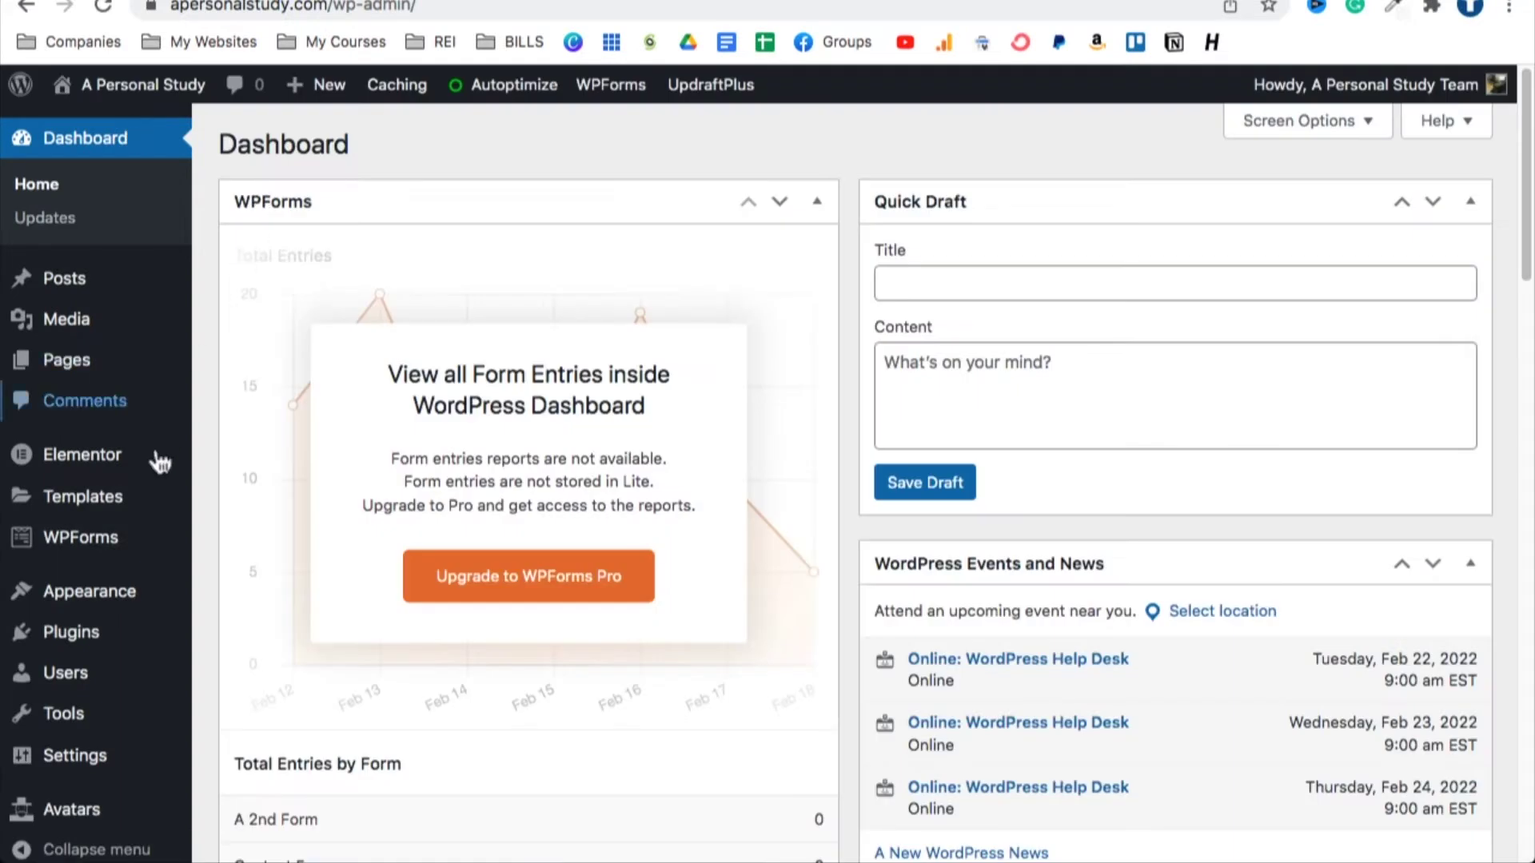
pyautogui.moveTo(95, 537)
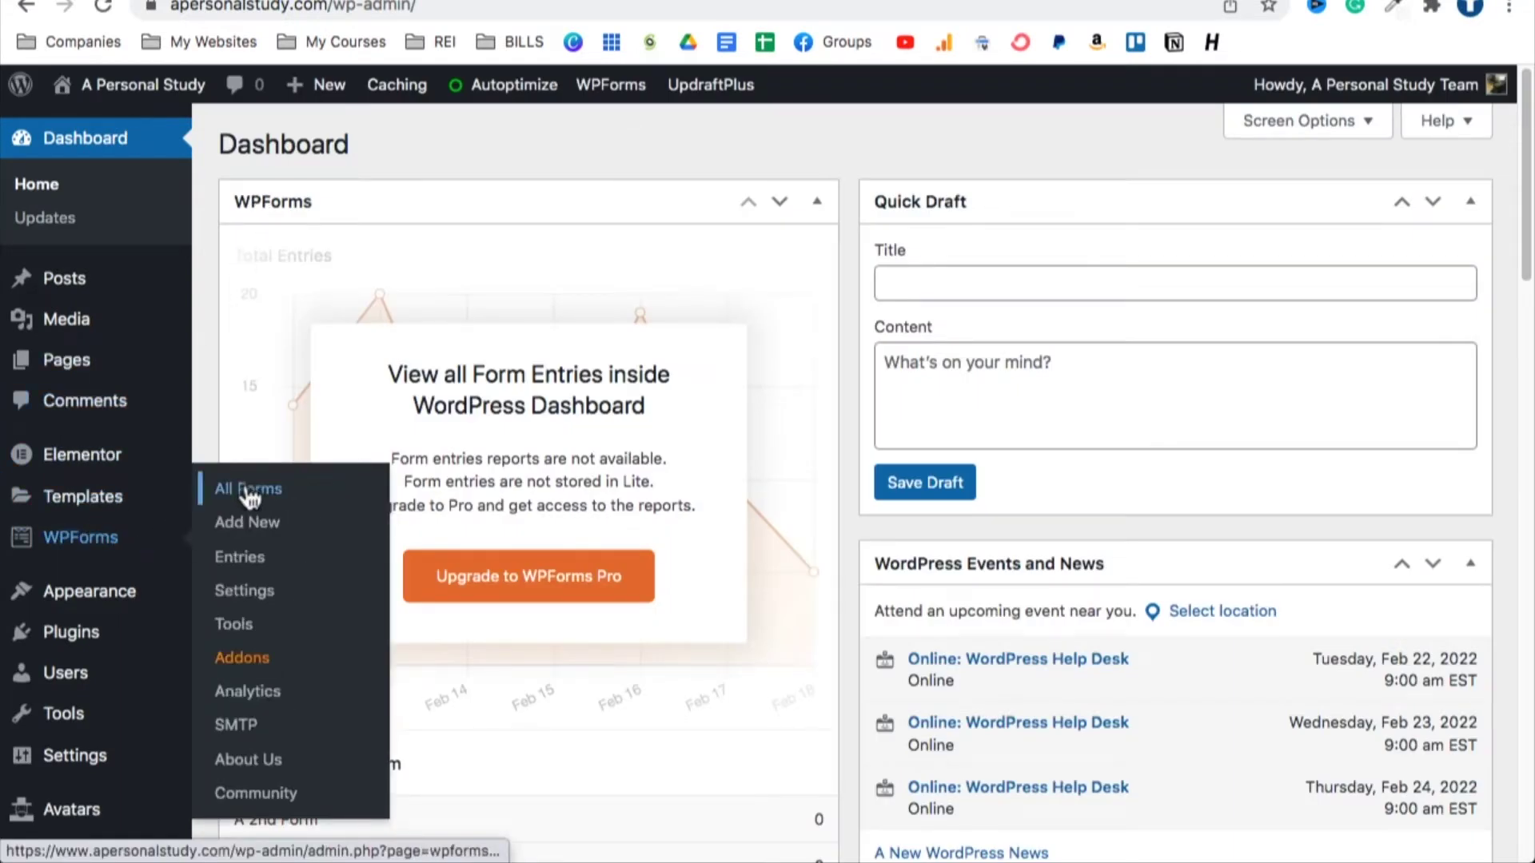
# Open WPForms Entries and follow the Upgrade to WPForms Pro Now link to wpforms.com.
pyautogui.click(252, 564)
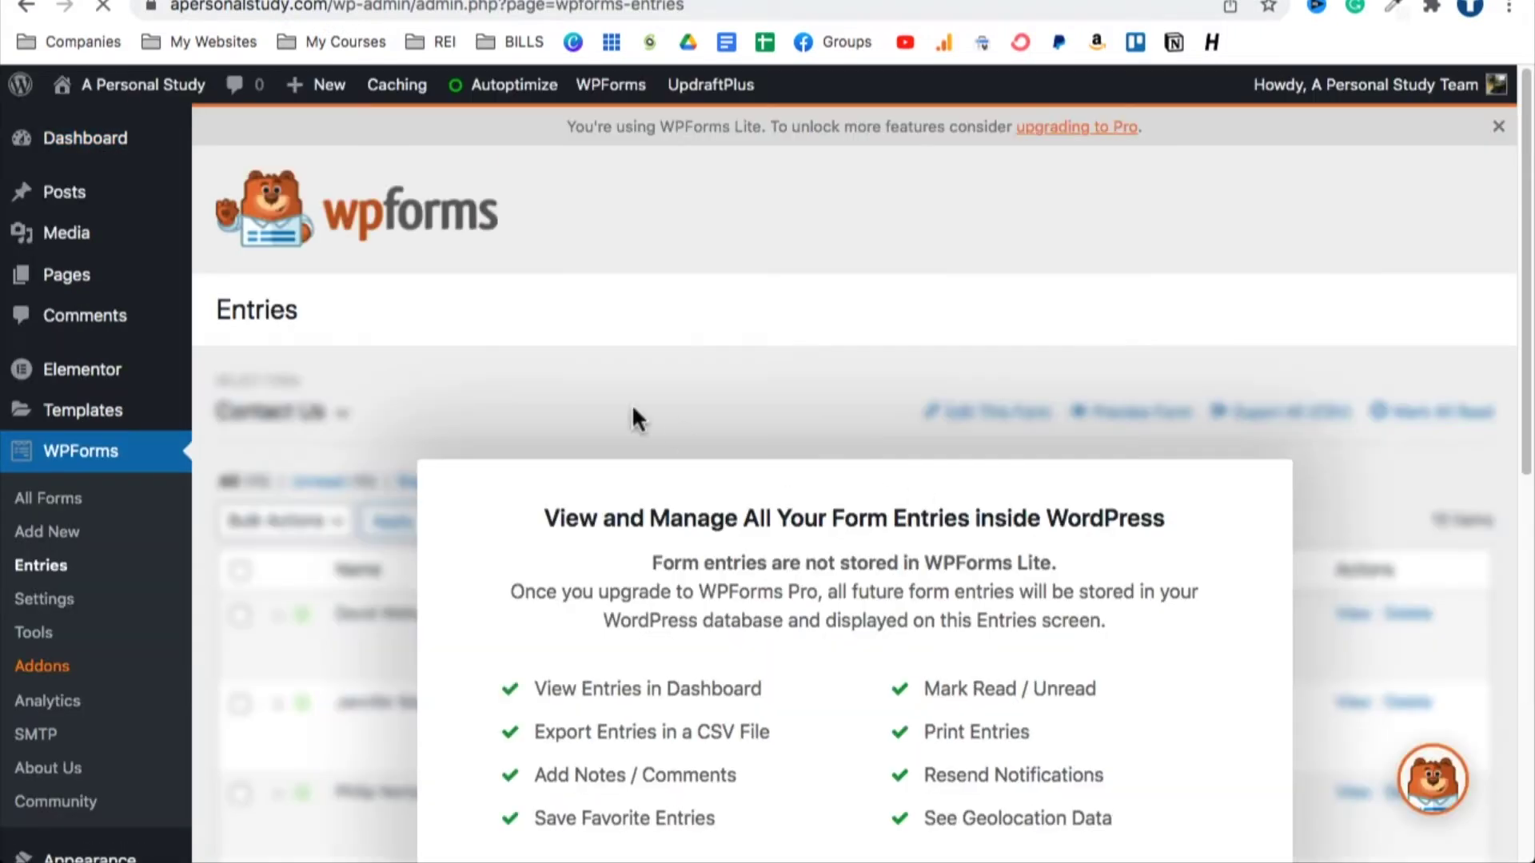
pyautogui.scroll(-5, 608, 399)
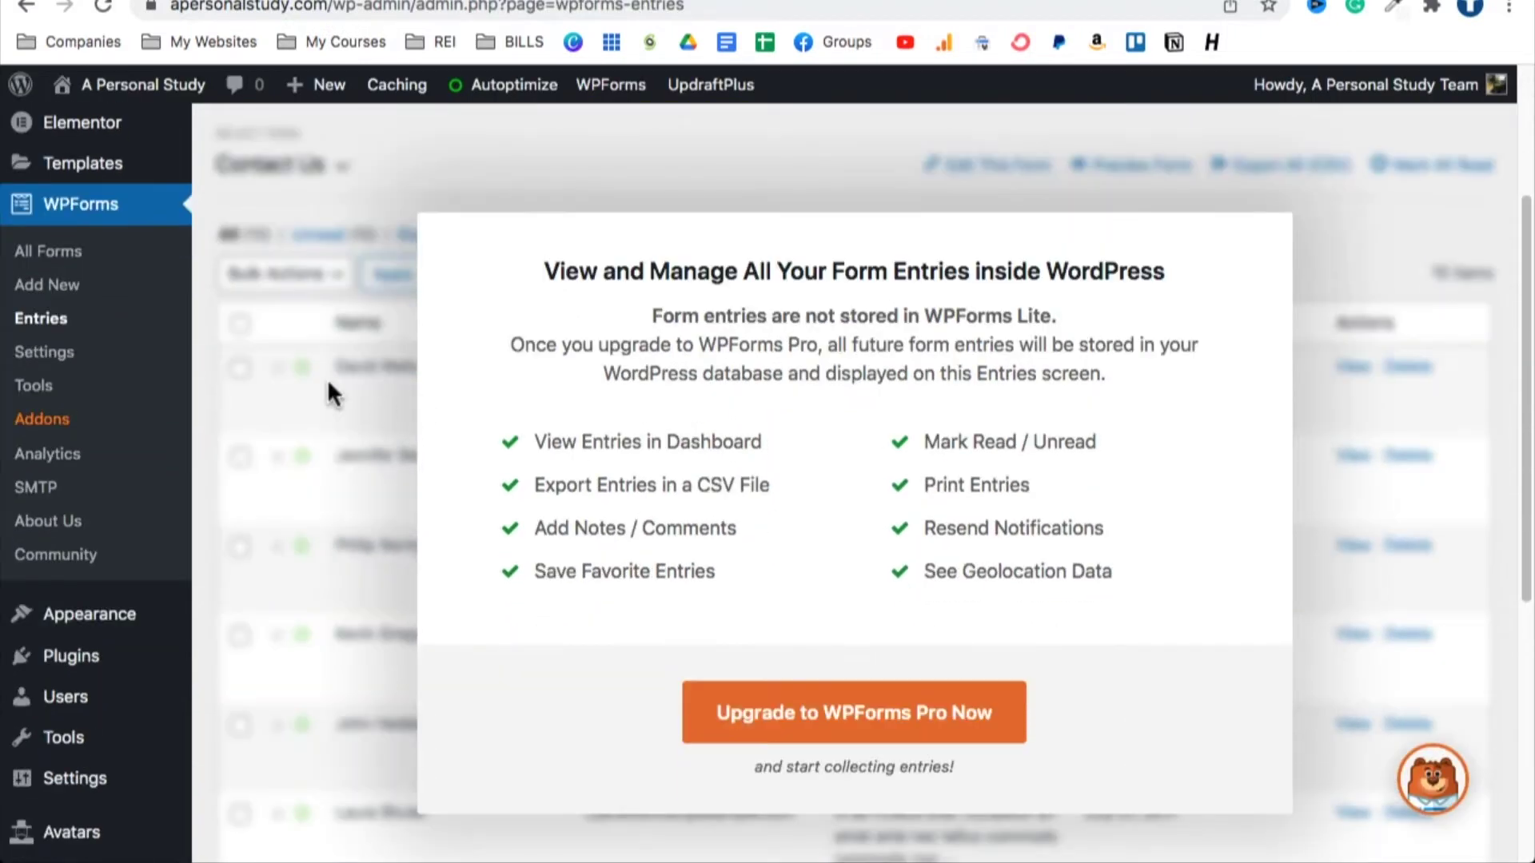
pyautogui.scroll(-1, 328, 377)
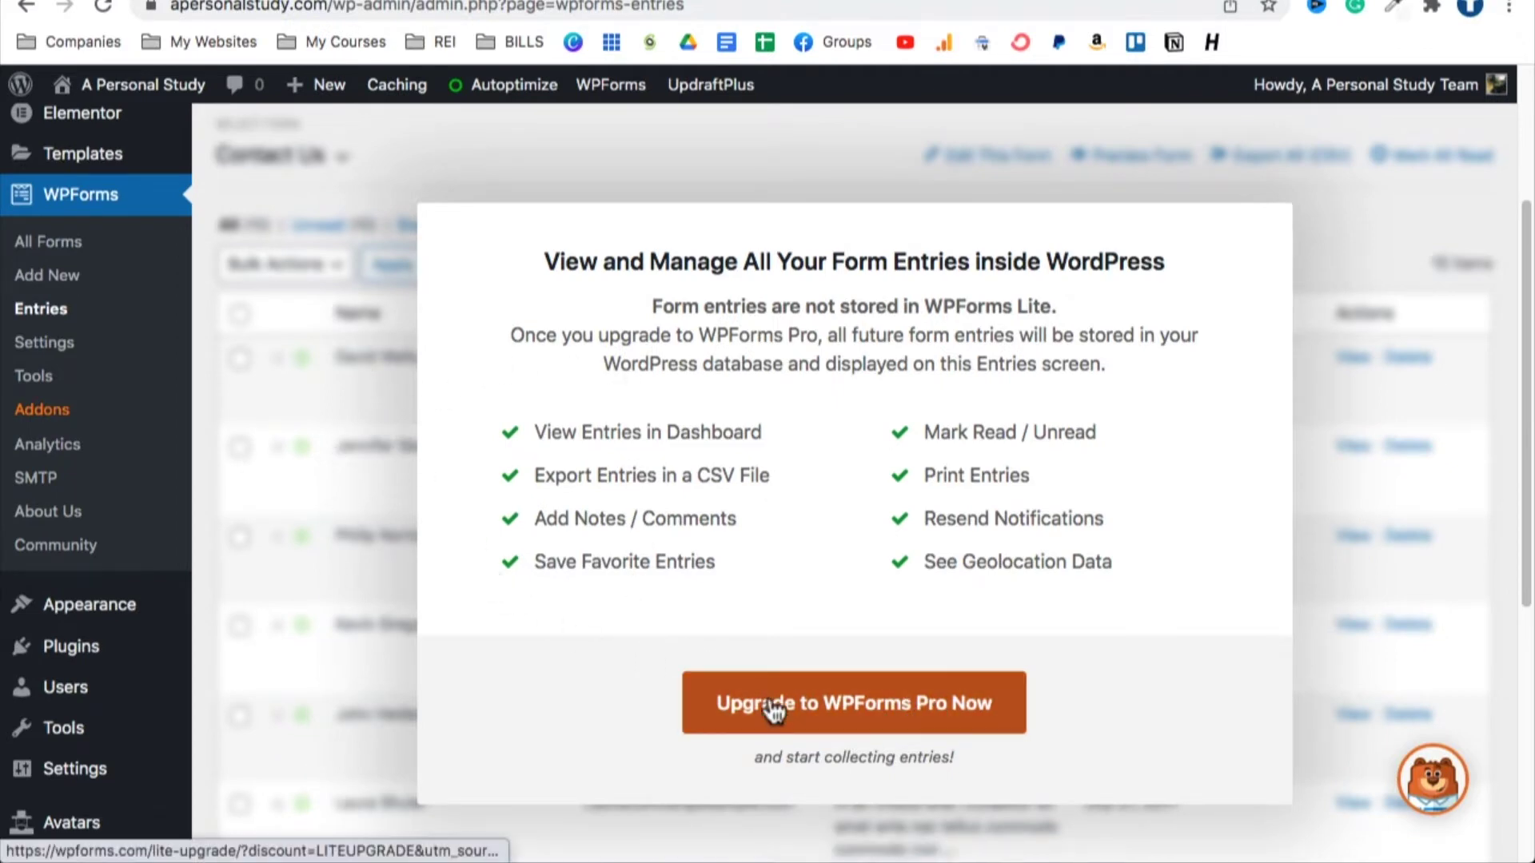
pyautogui.click(849, 717)
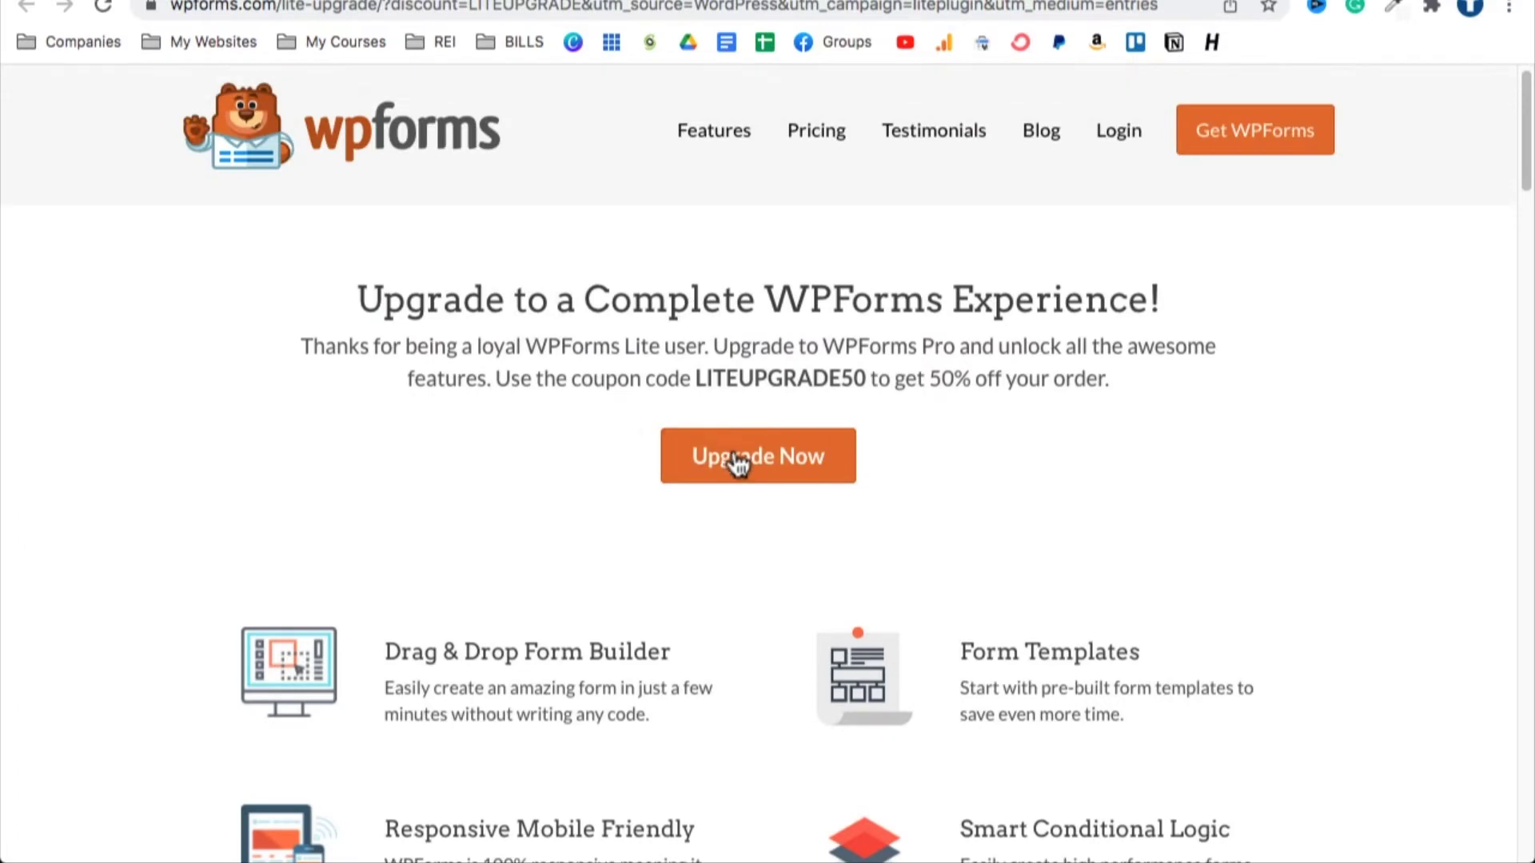
# Browse the WPForms Pro pricing plans and their features on wpforms.com, then return to WordPress.
pyautogui.click(735, 464)
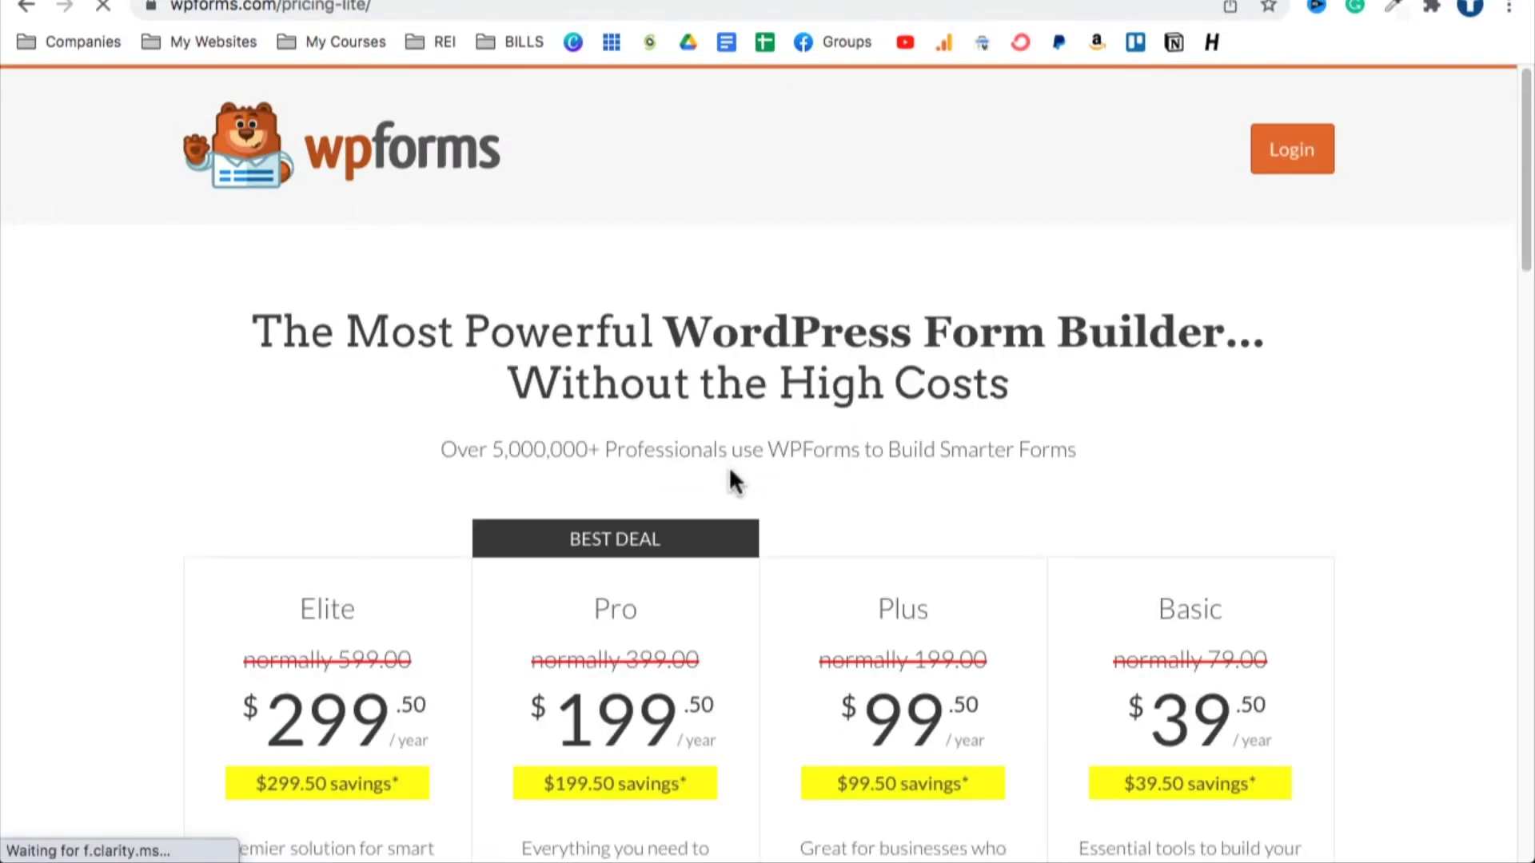
pyautogui.scroll(-2, 589, 468)
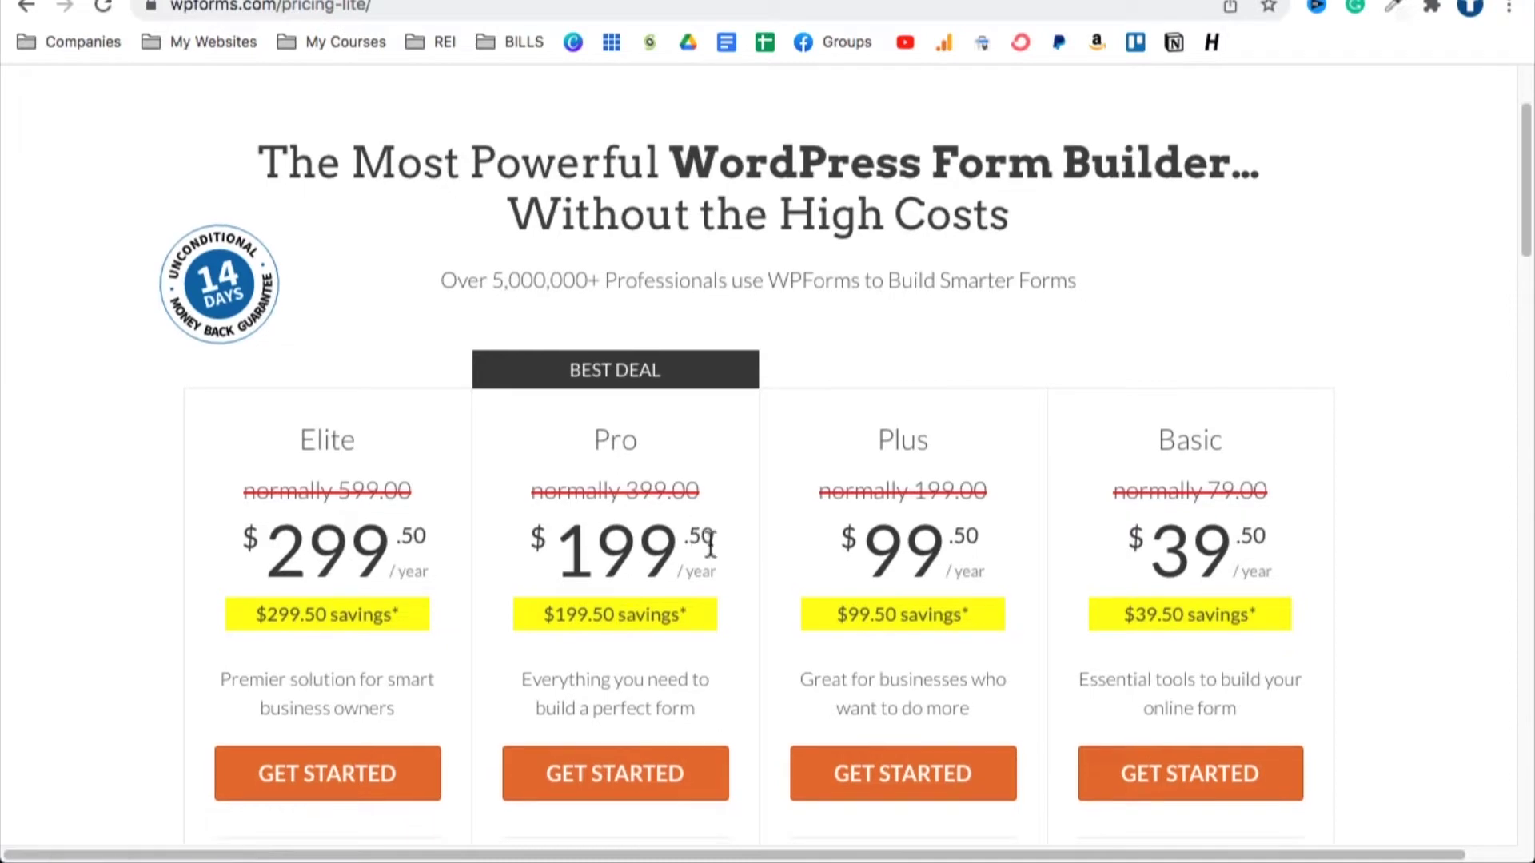
pyautogui.moveTo(723, 560); pyautogui.dragTo(560, 569)
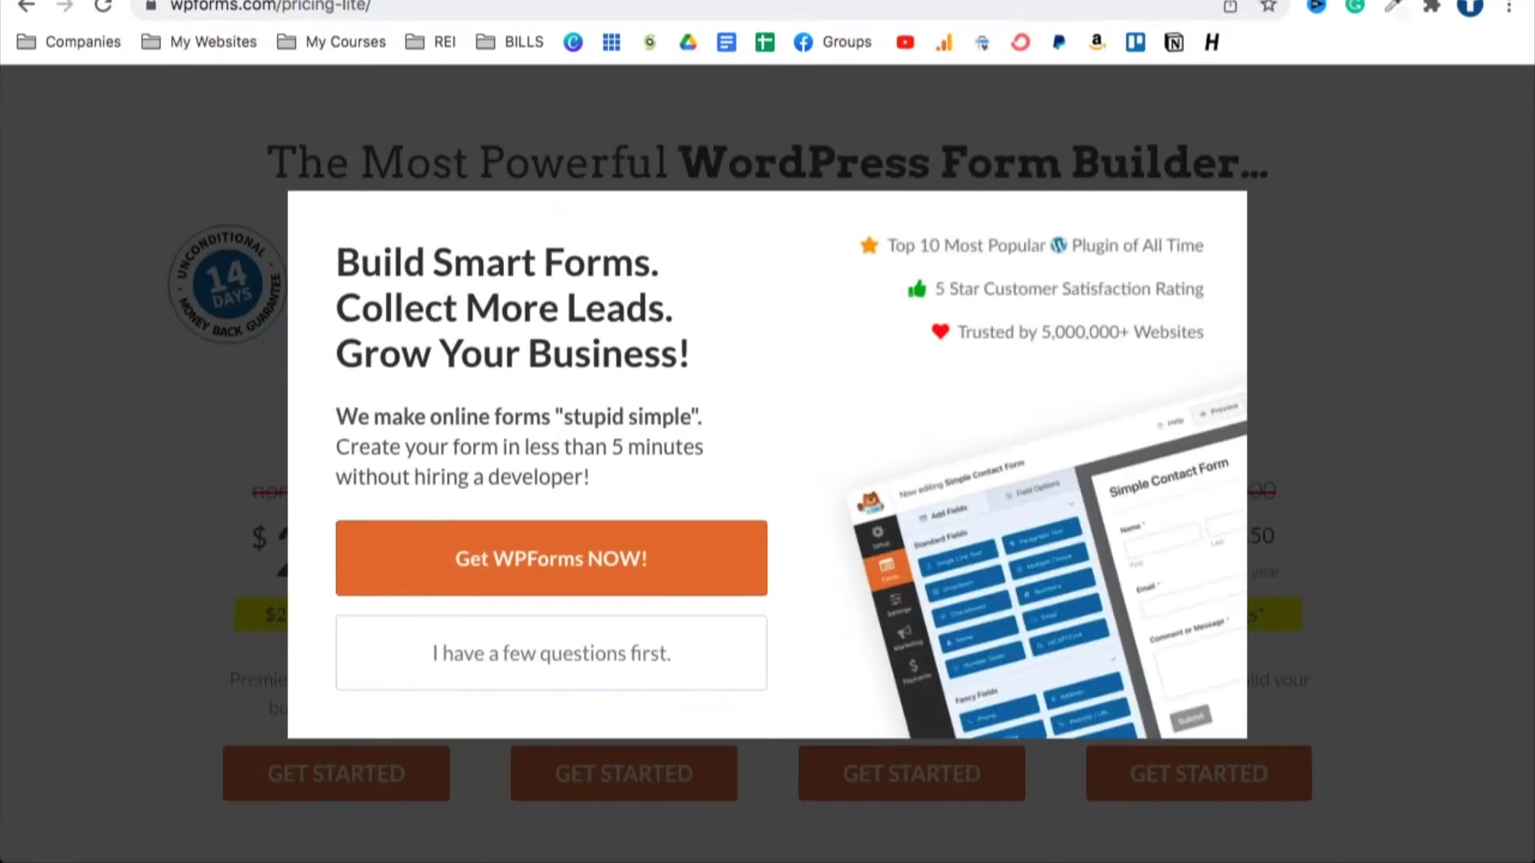
pyautogui.click(1248, 243)
pyautogui.scroll(-7, 685, 528)
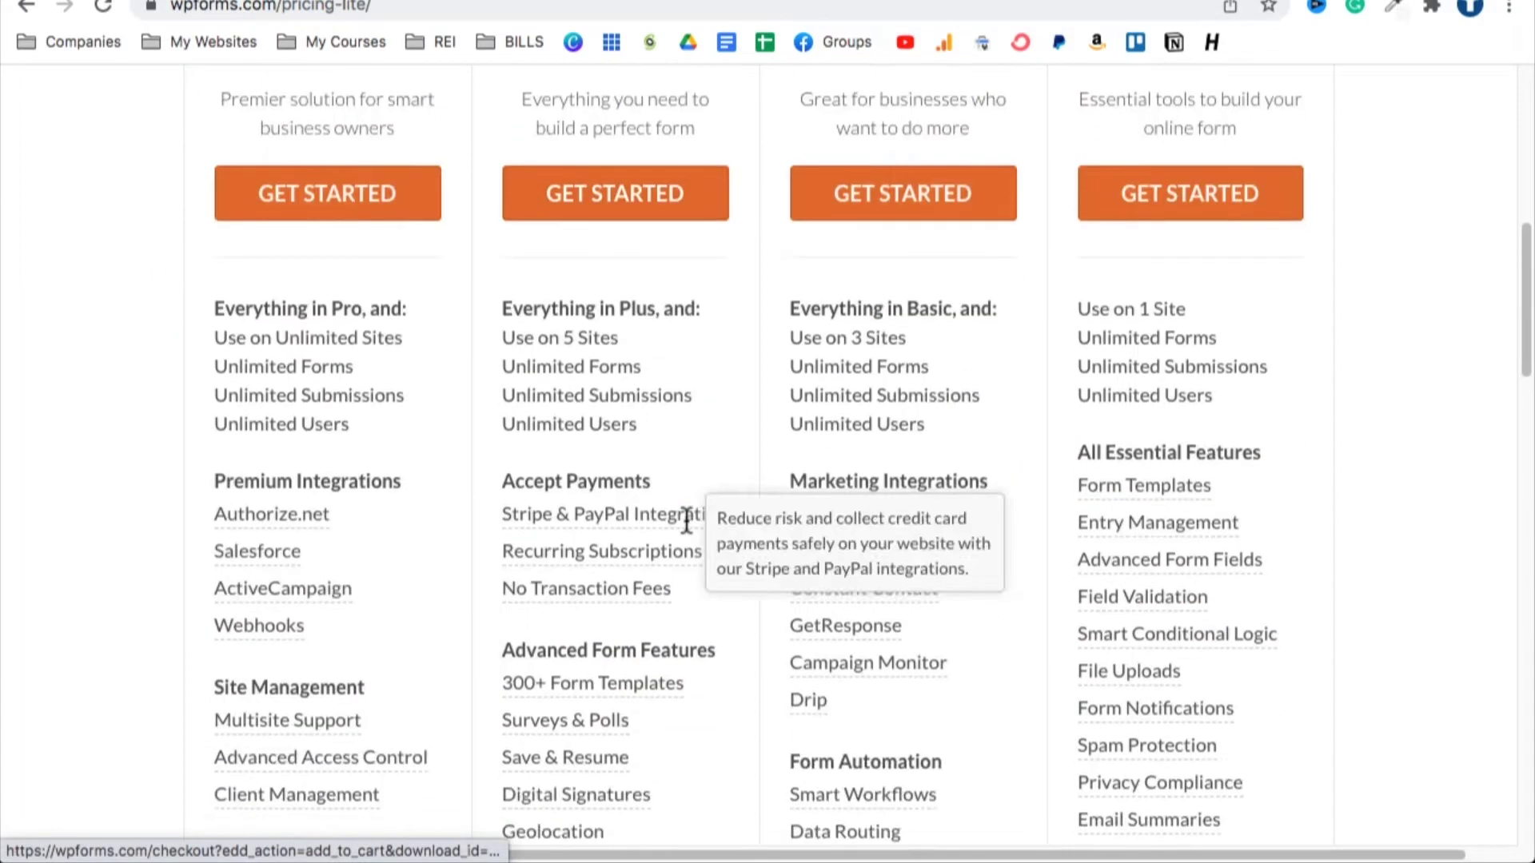
pyautogui.scroll(-8, 685, 521)
pyautogui.scroll(16, 685, 531)
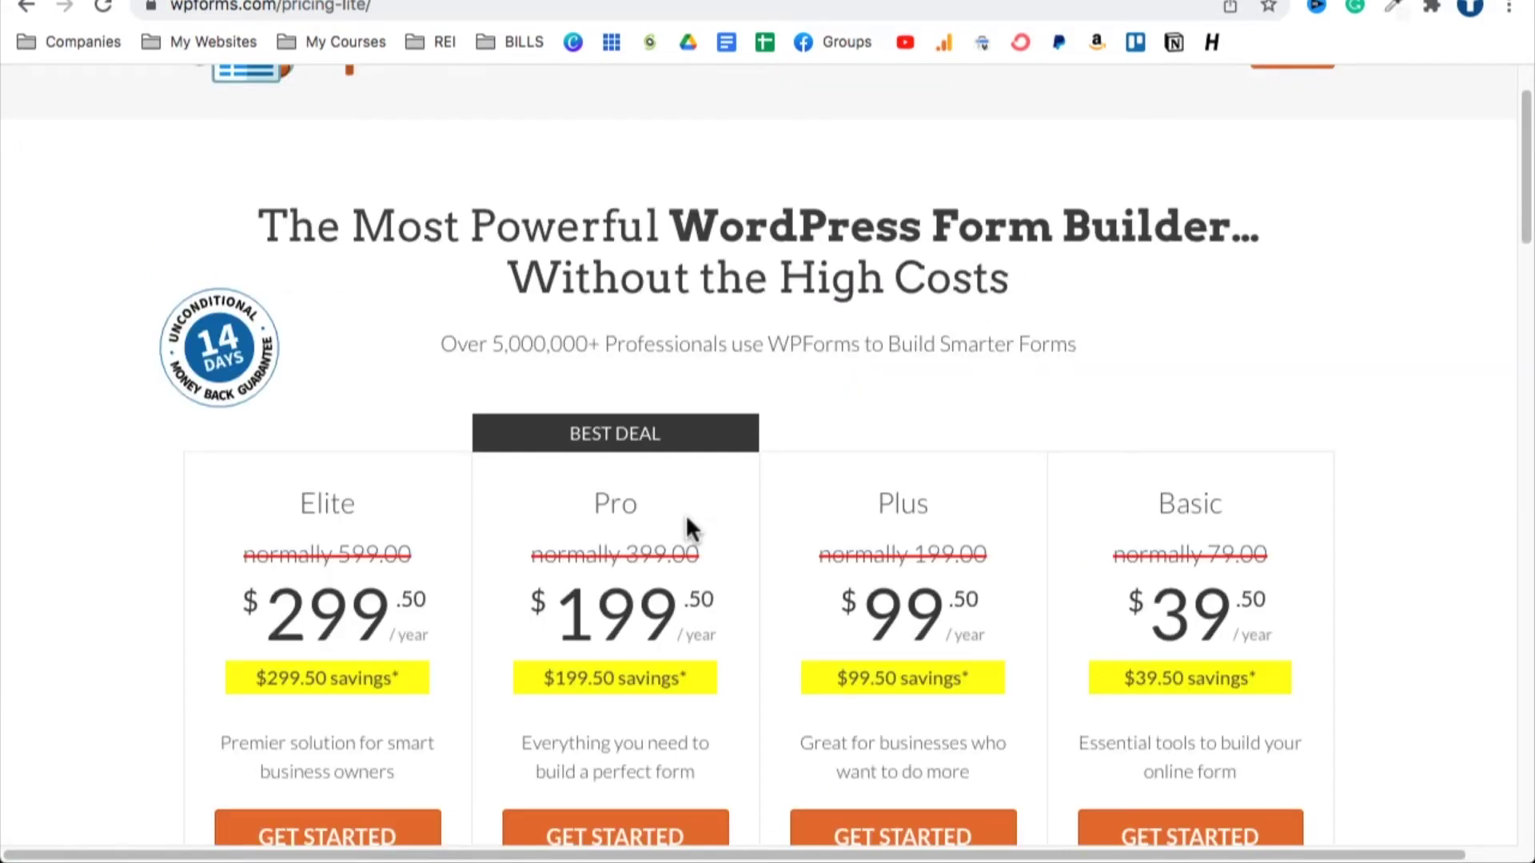
pyautogui.scroll(-10, 764, 687)
pyautogui.scroll(1, 764, 694)
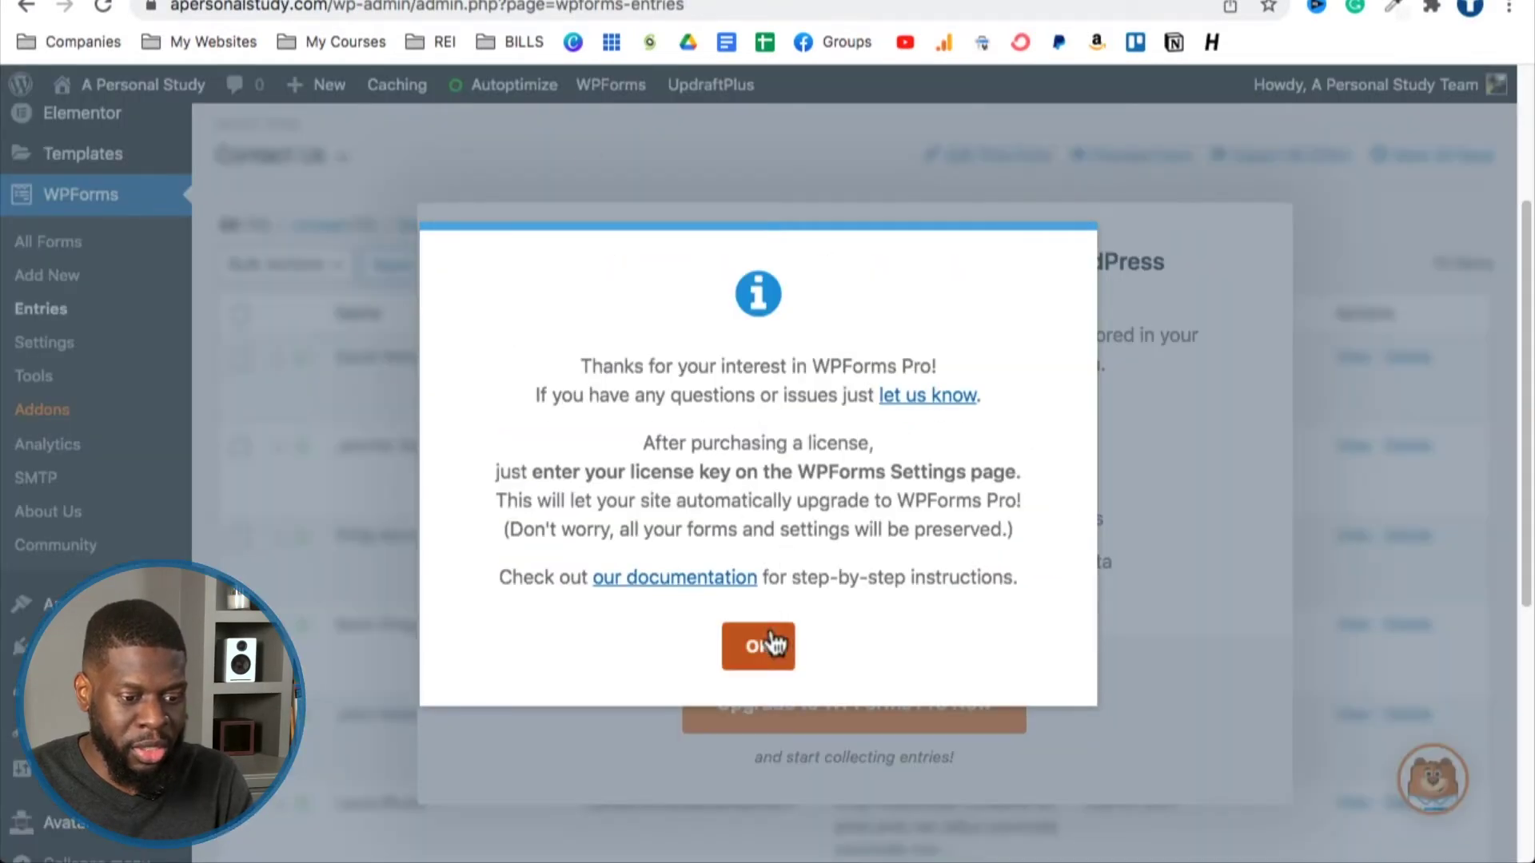
# Dismiss the 'Thanks for your interest in WPForms Pro!' notice to reveal the entries overlay.
pyautogui.click(771, 646)
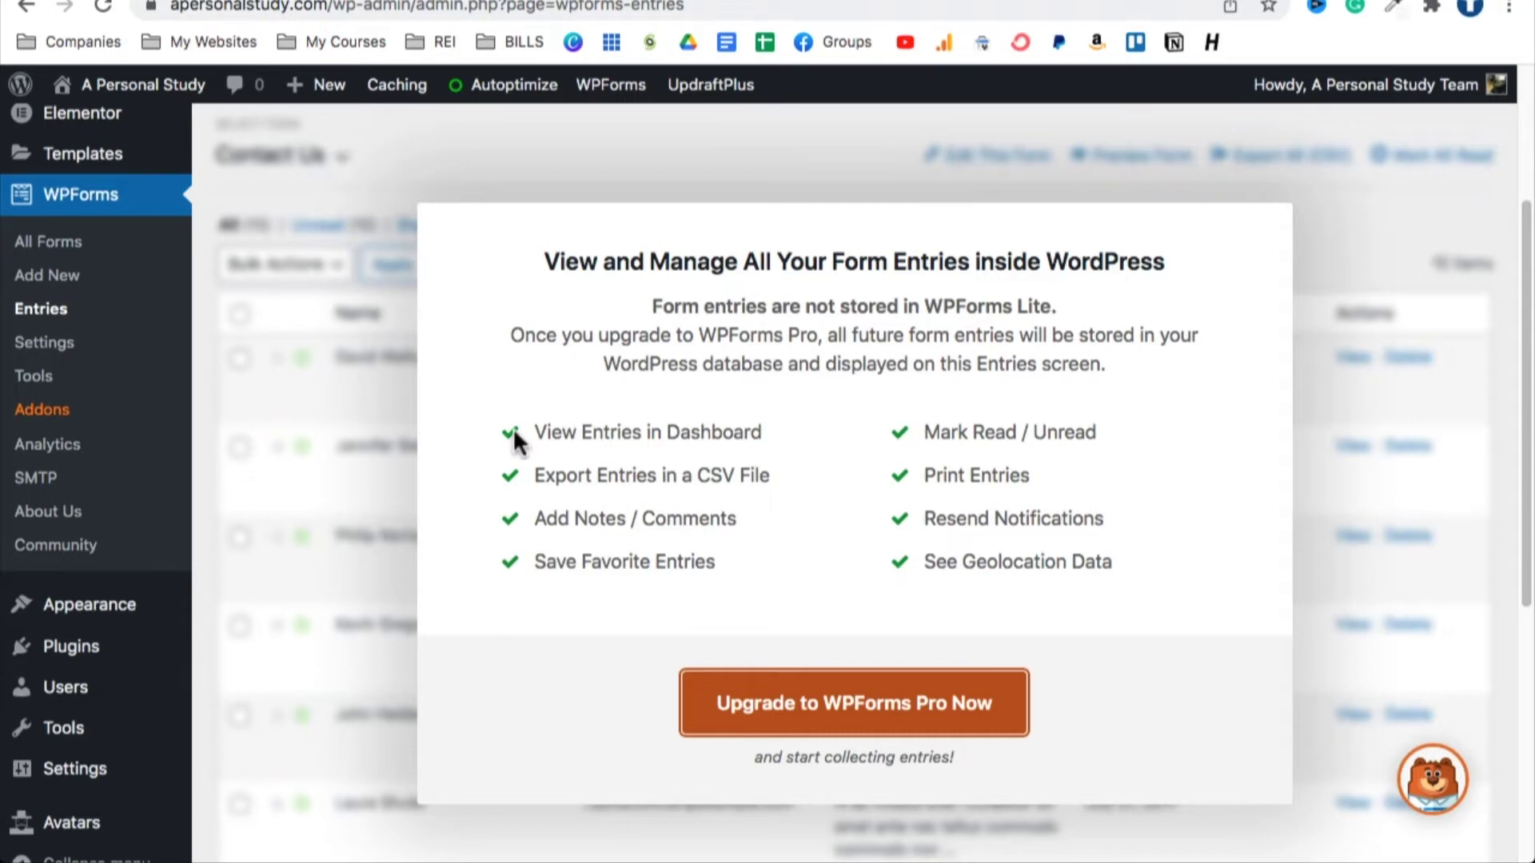
pyautogui.scroll(-1, 184, 448)
# Search 'smtp' in Plugins > Add New, then install and activate WP Mail SMTP by WPForms.
pyautogui.moveTo(77, 622)
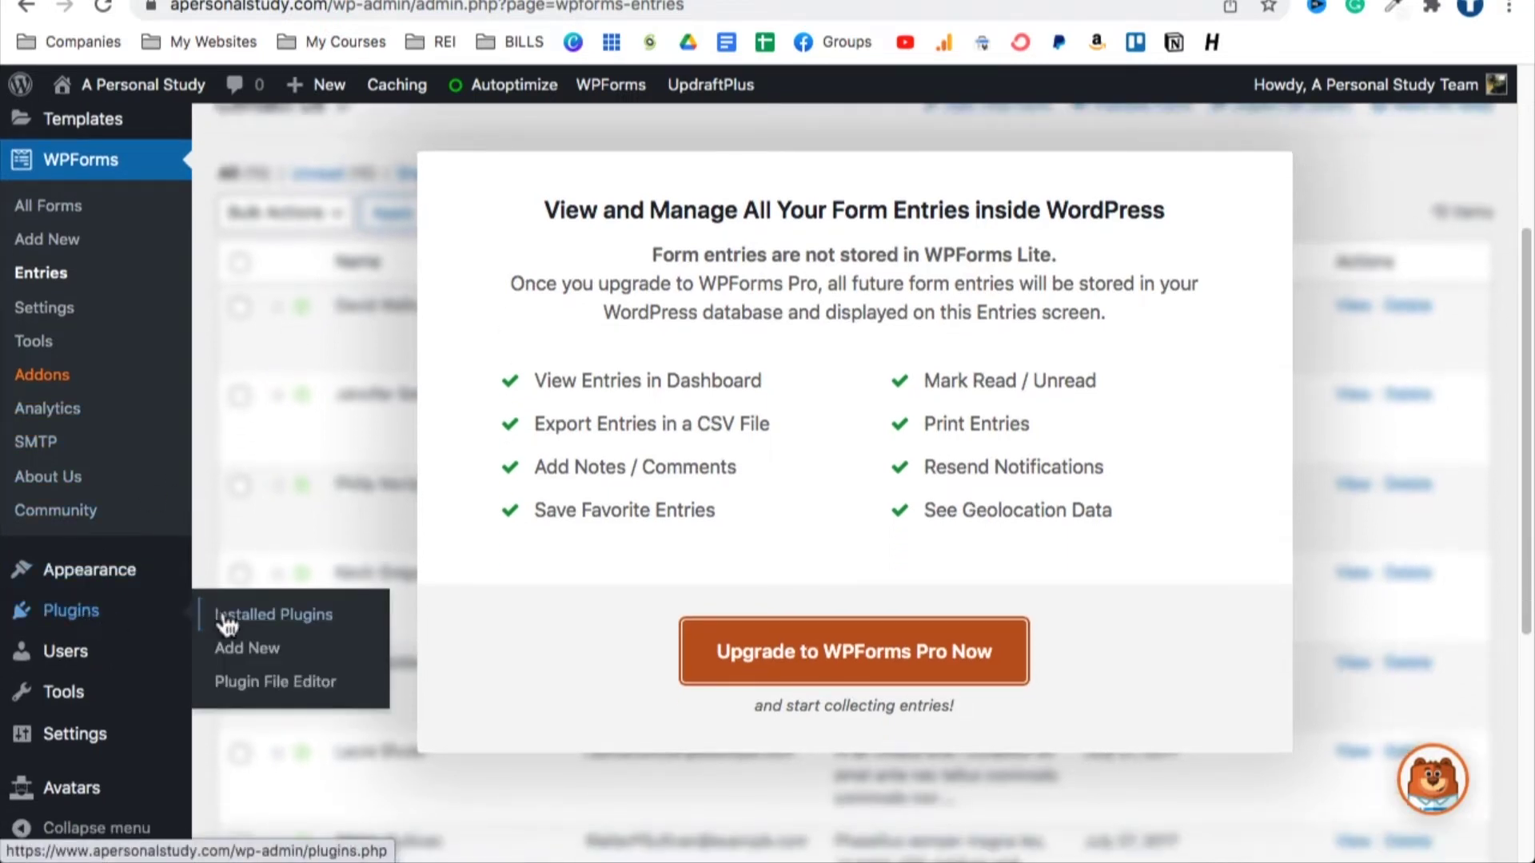
pyautogui.click(238, 651)
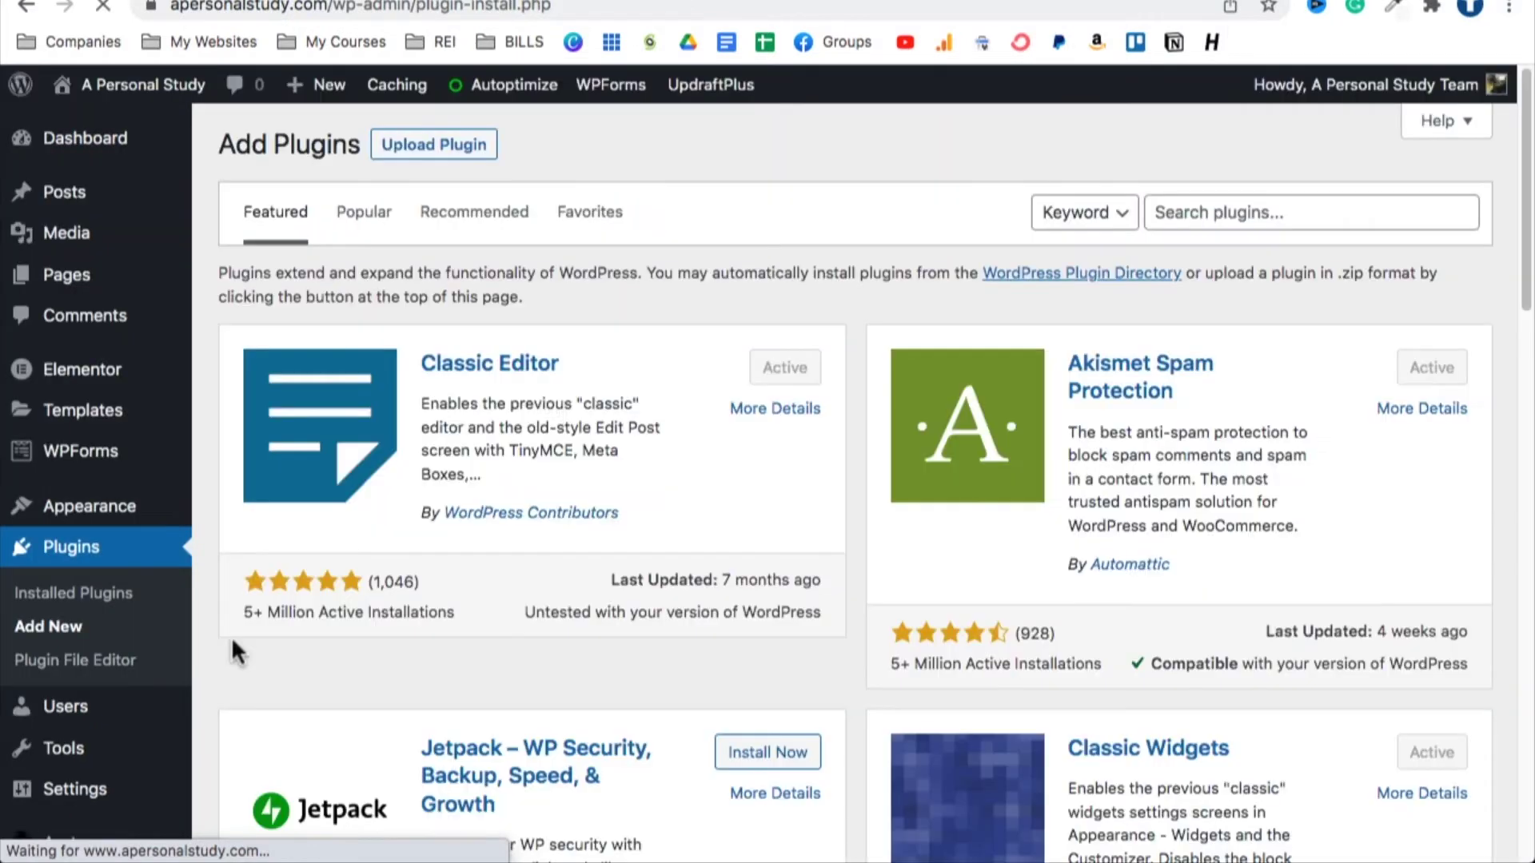
pyautogui.click(1231, 216)
pyautogui.write('smtp')
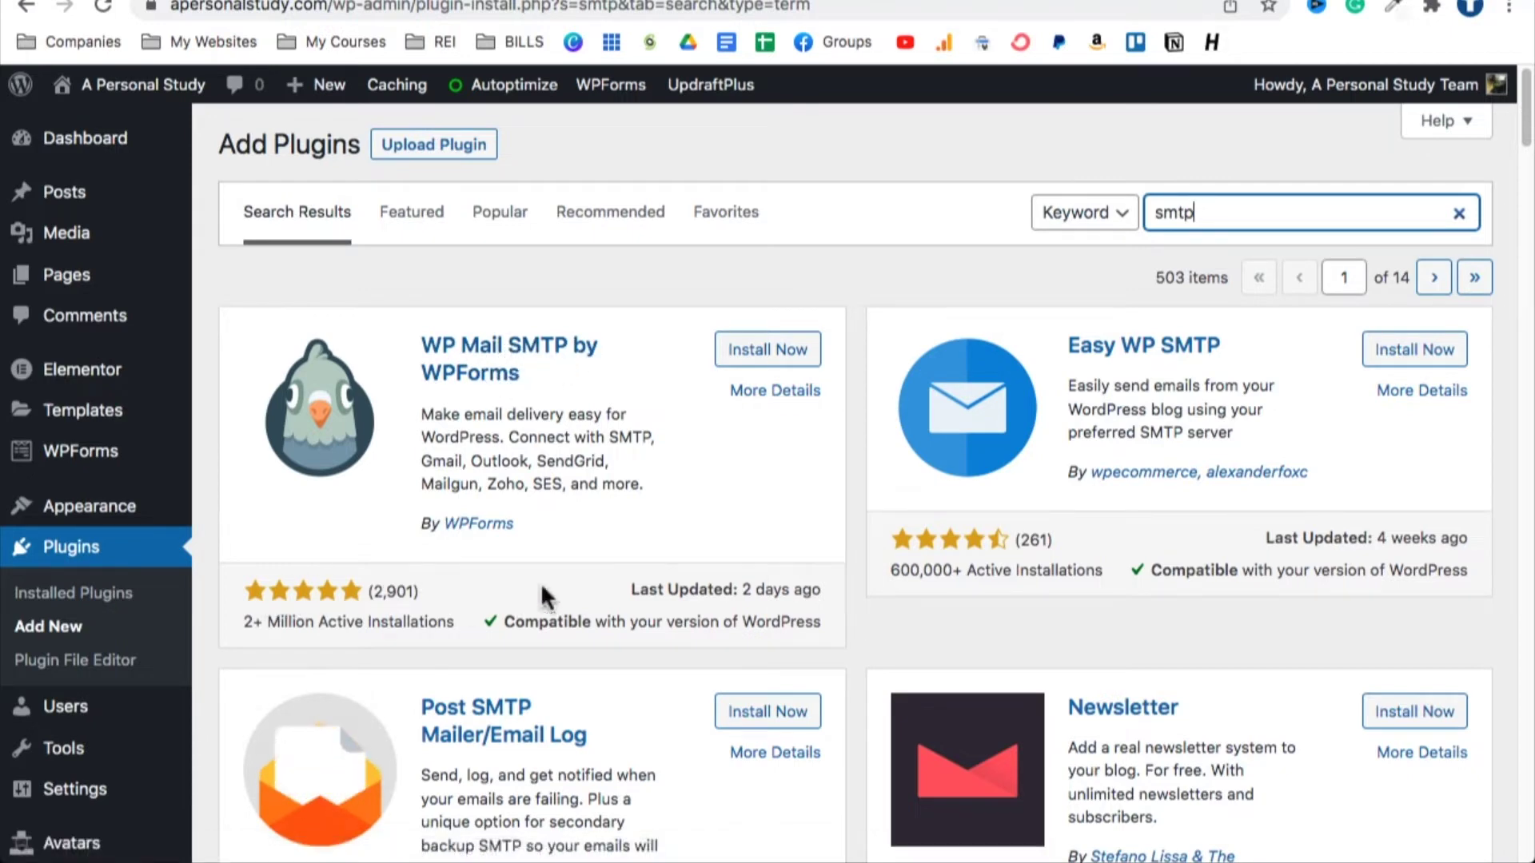
pyautogui.click(753, 356)
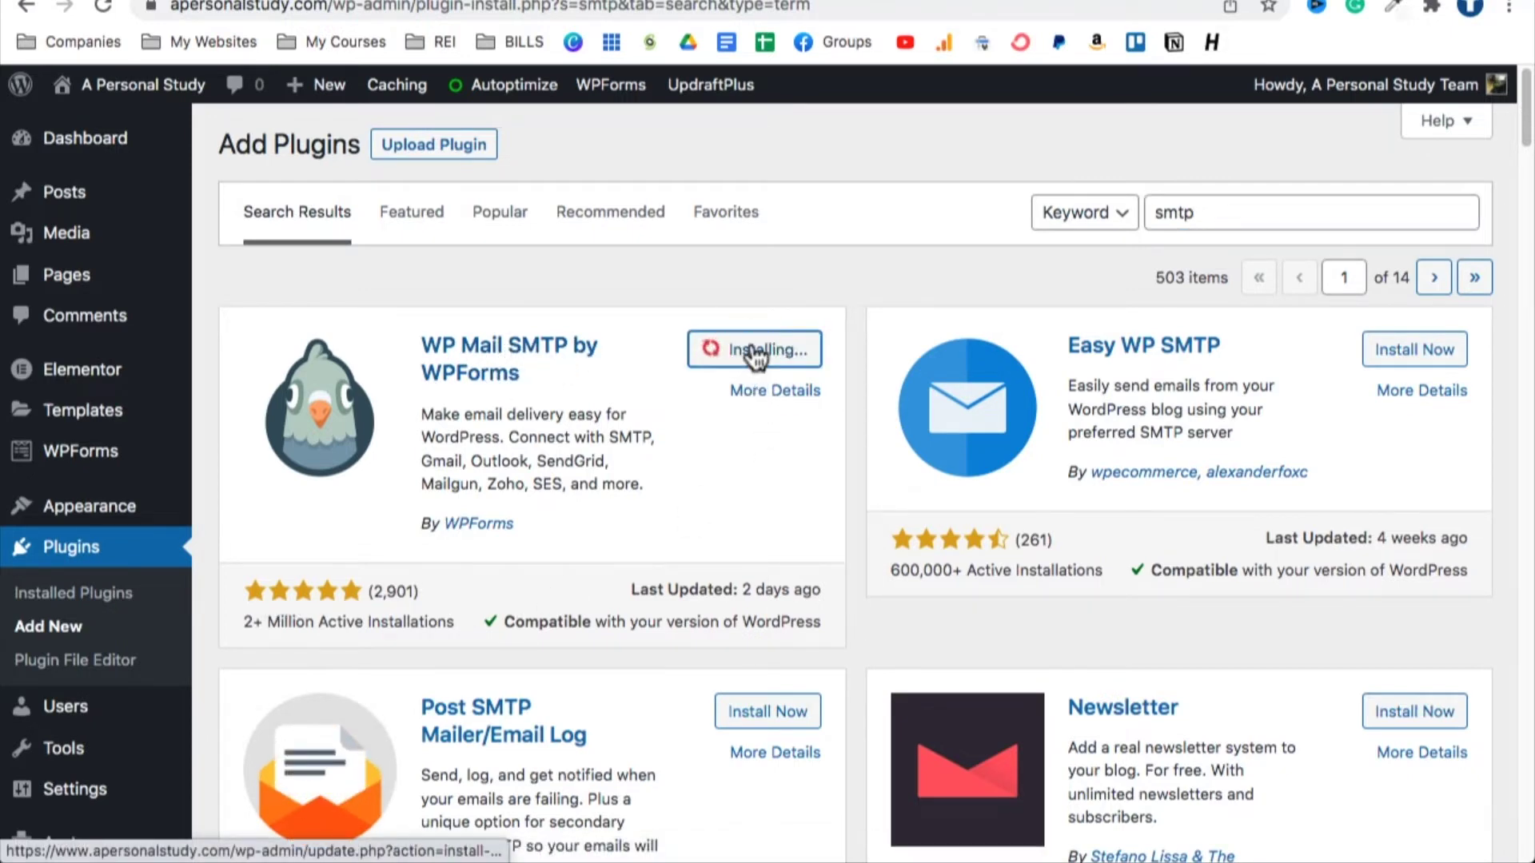
pyautogui.click(755, 360)
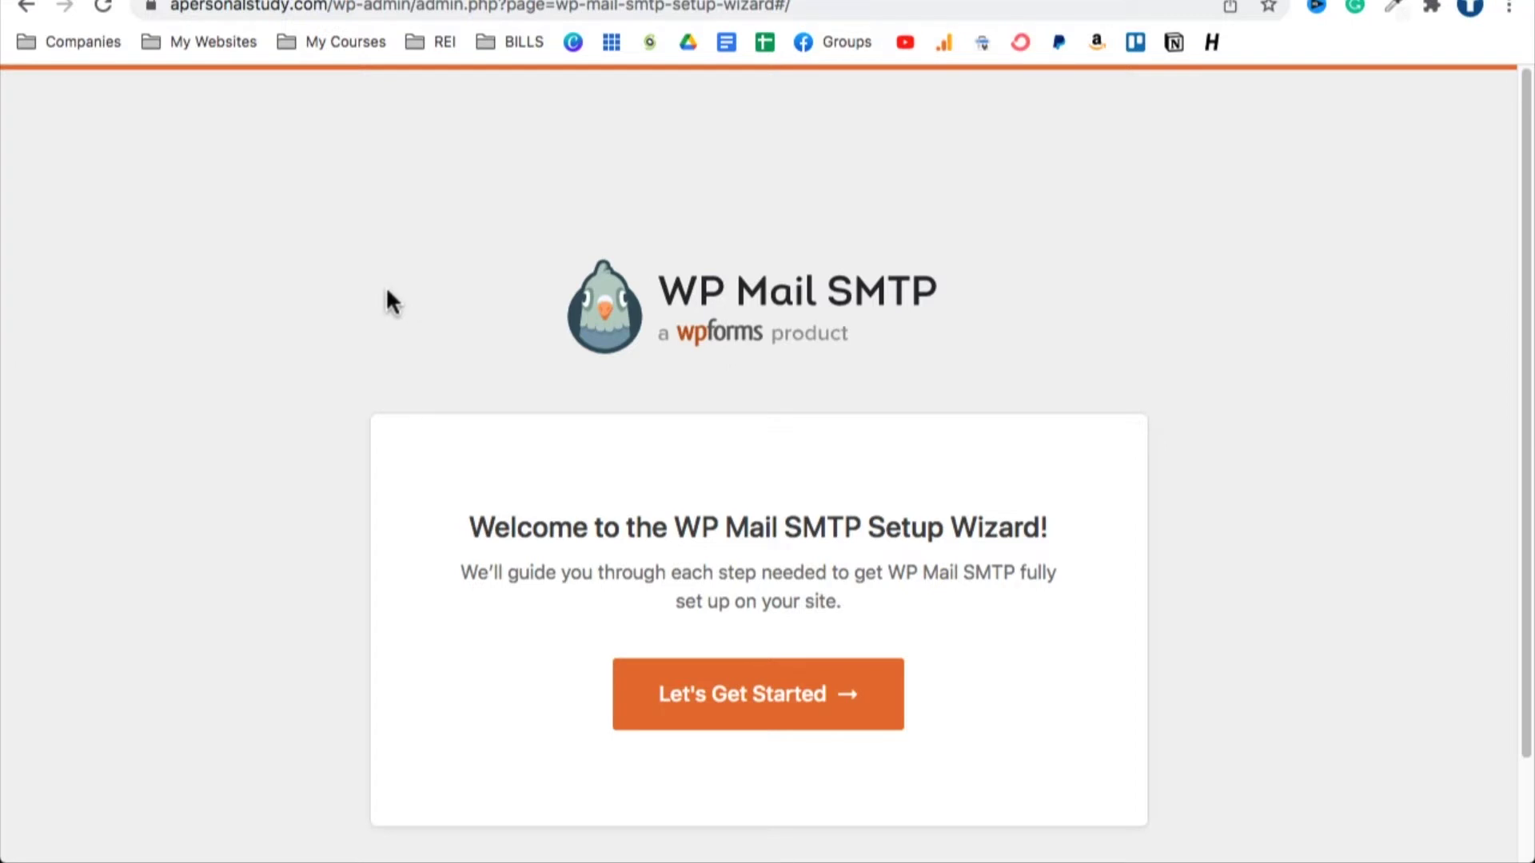
# Launch the WP Mail SMTP setup wizard and inspect the page's web address.
pyautogui.scroll(-3, 385, 292)
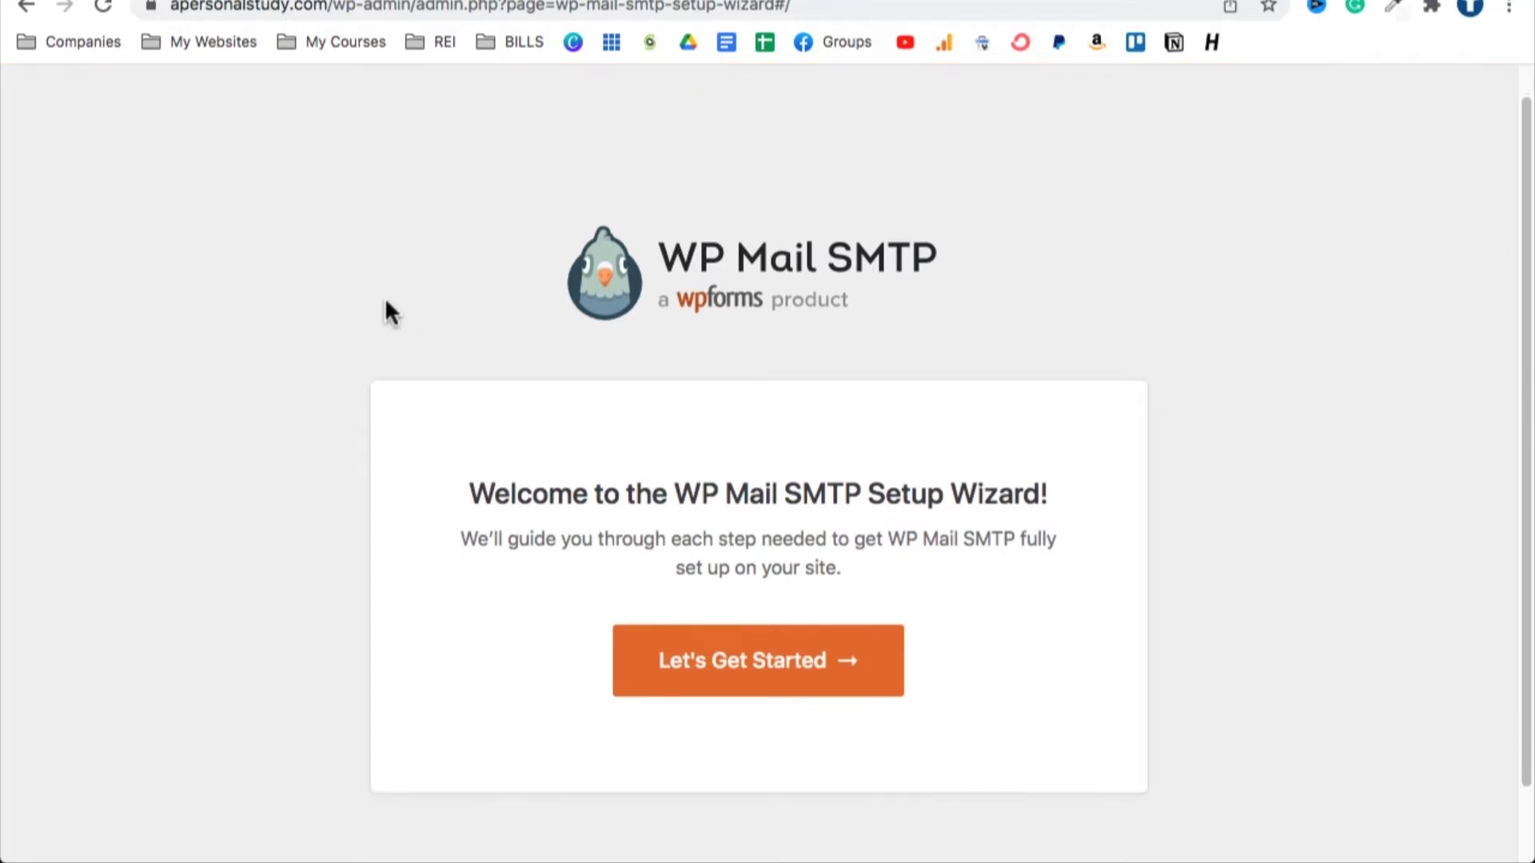
pyautogui.click(667, 559)
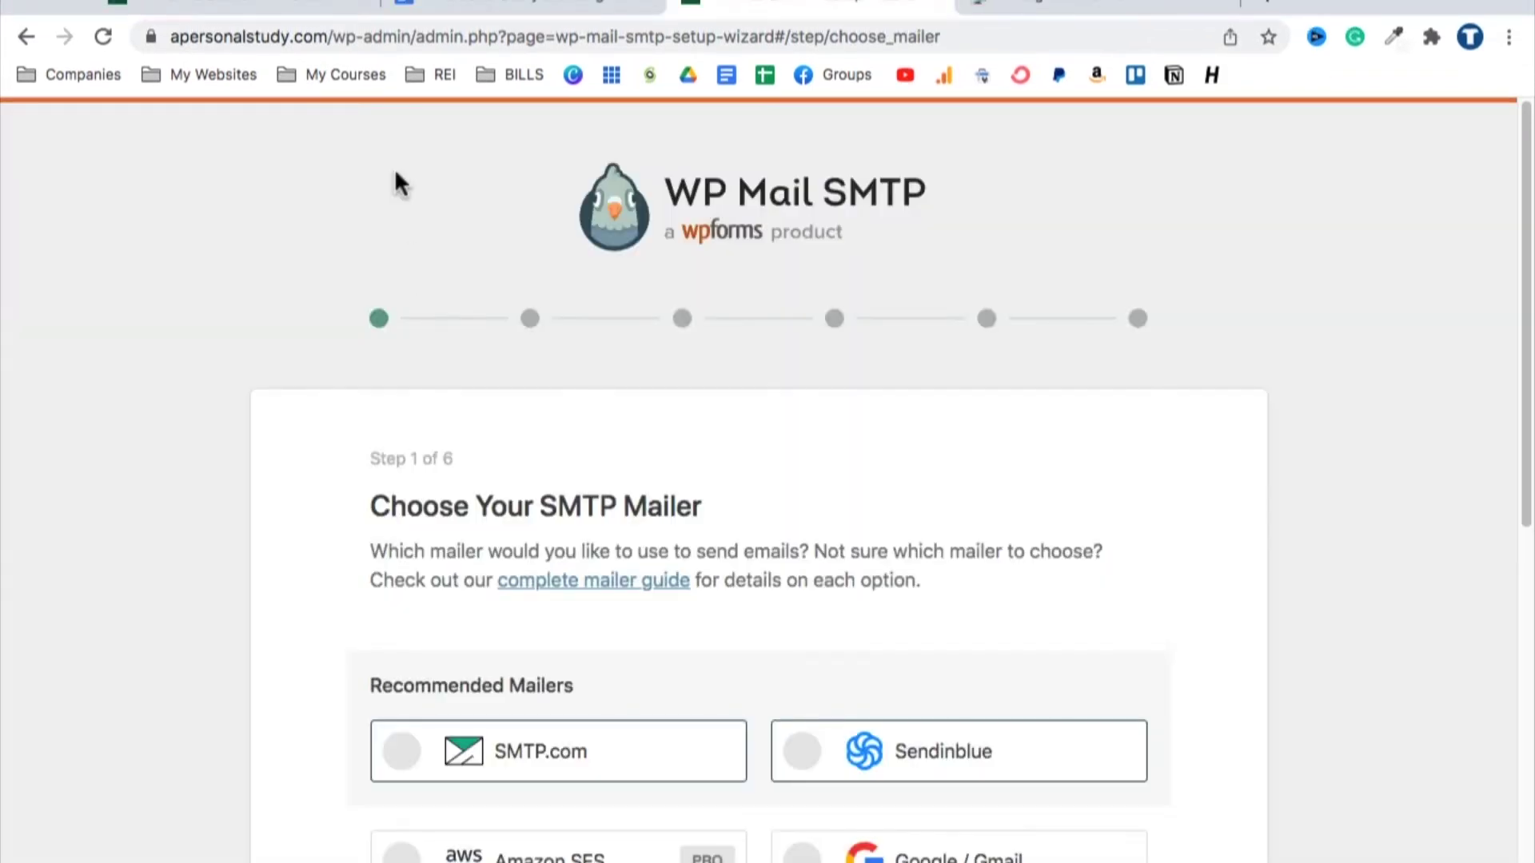
pyautogui.click(281, 37)
pyautogui.doubleClick(284, 37)
pyautogui.tripleClick(284, 37)
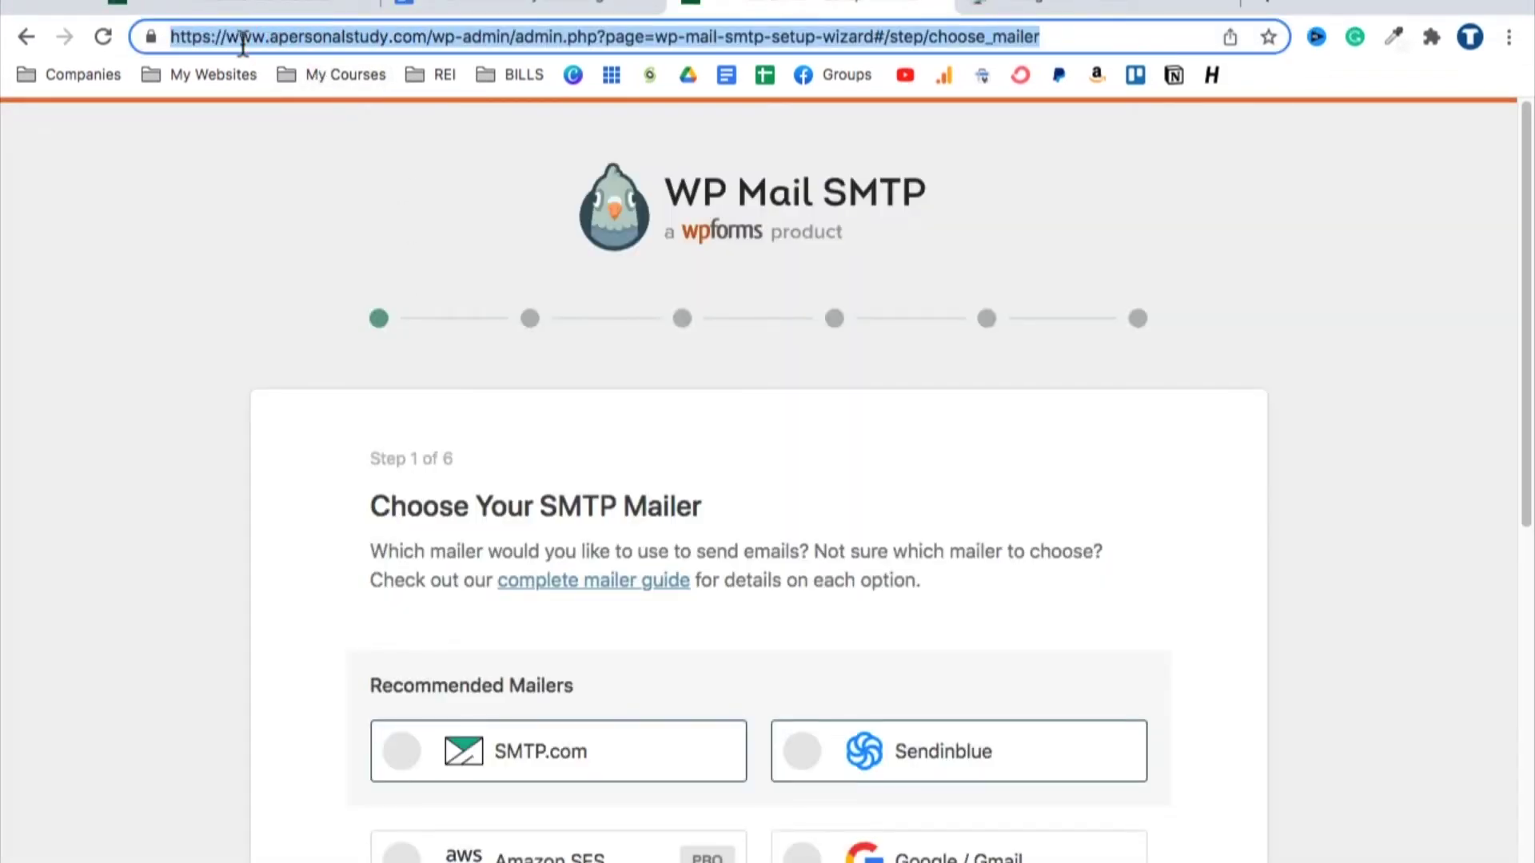
pyautogui.click(283, 37)
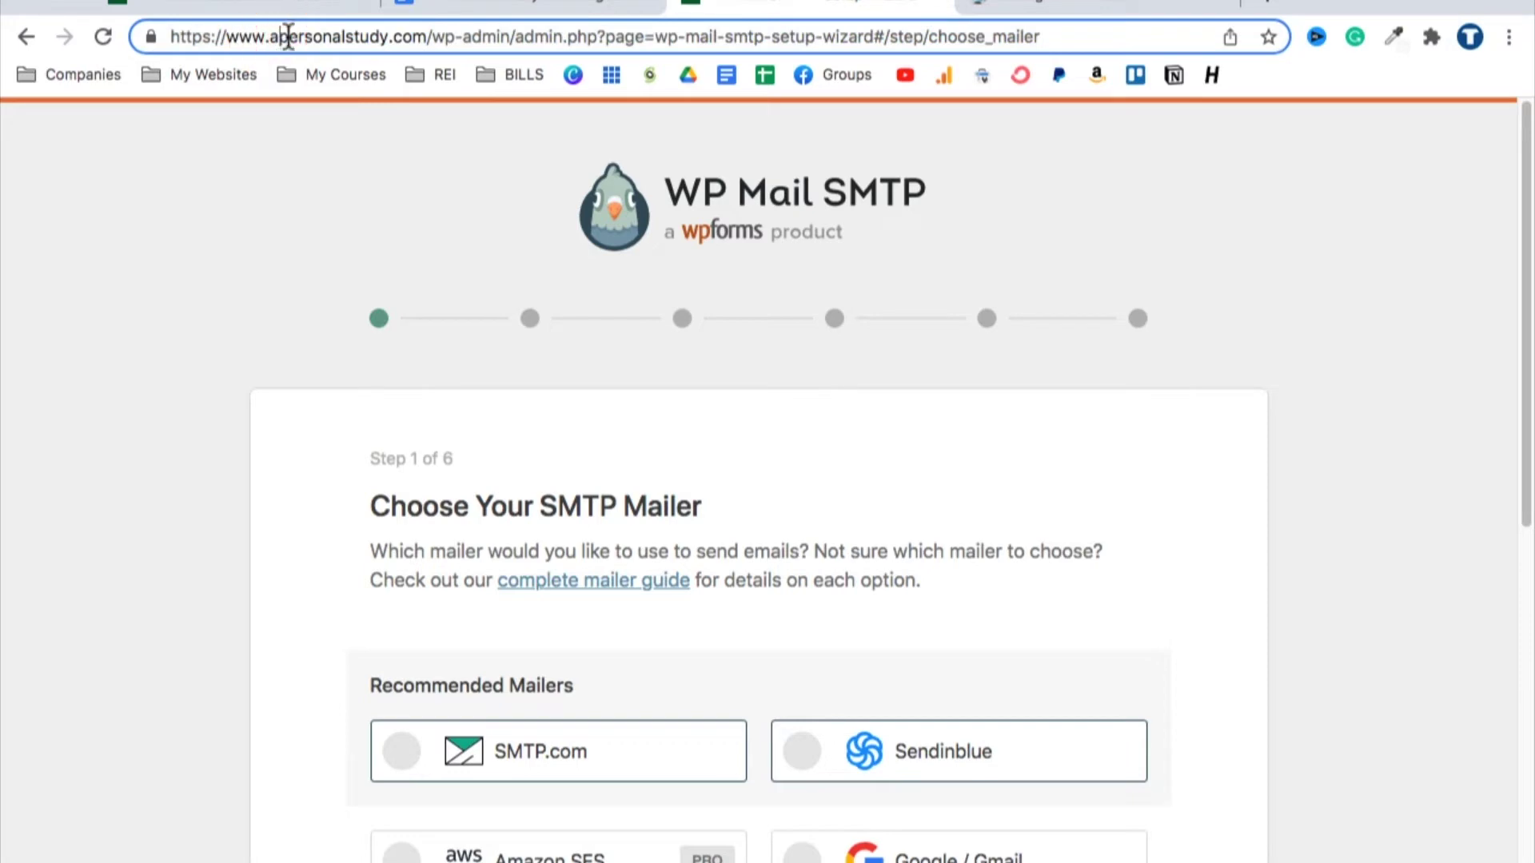
pyautogui.moveTo(432, 37); pyautogui.dragTo(226, 37)
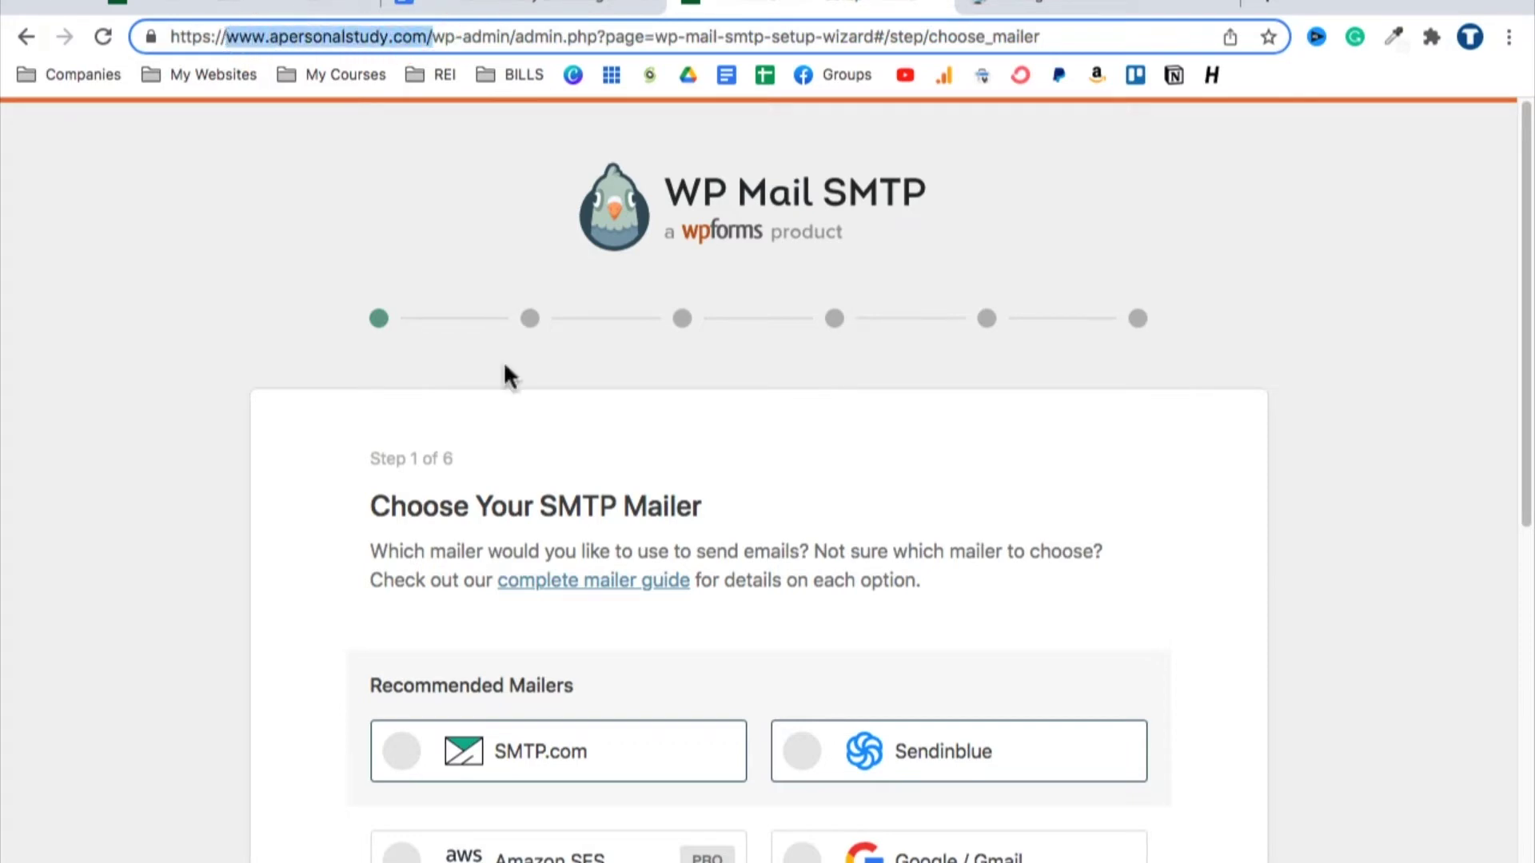
pyautogui.click(404, 37)
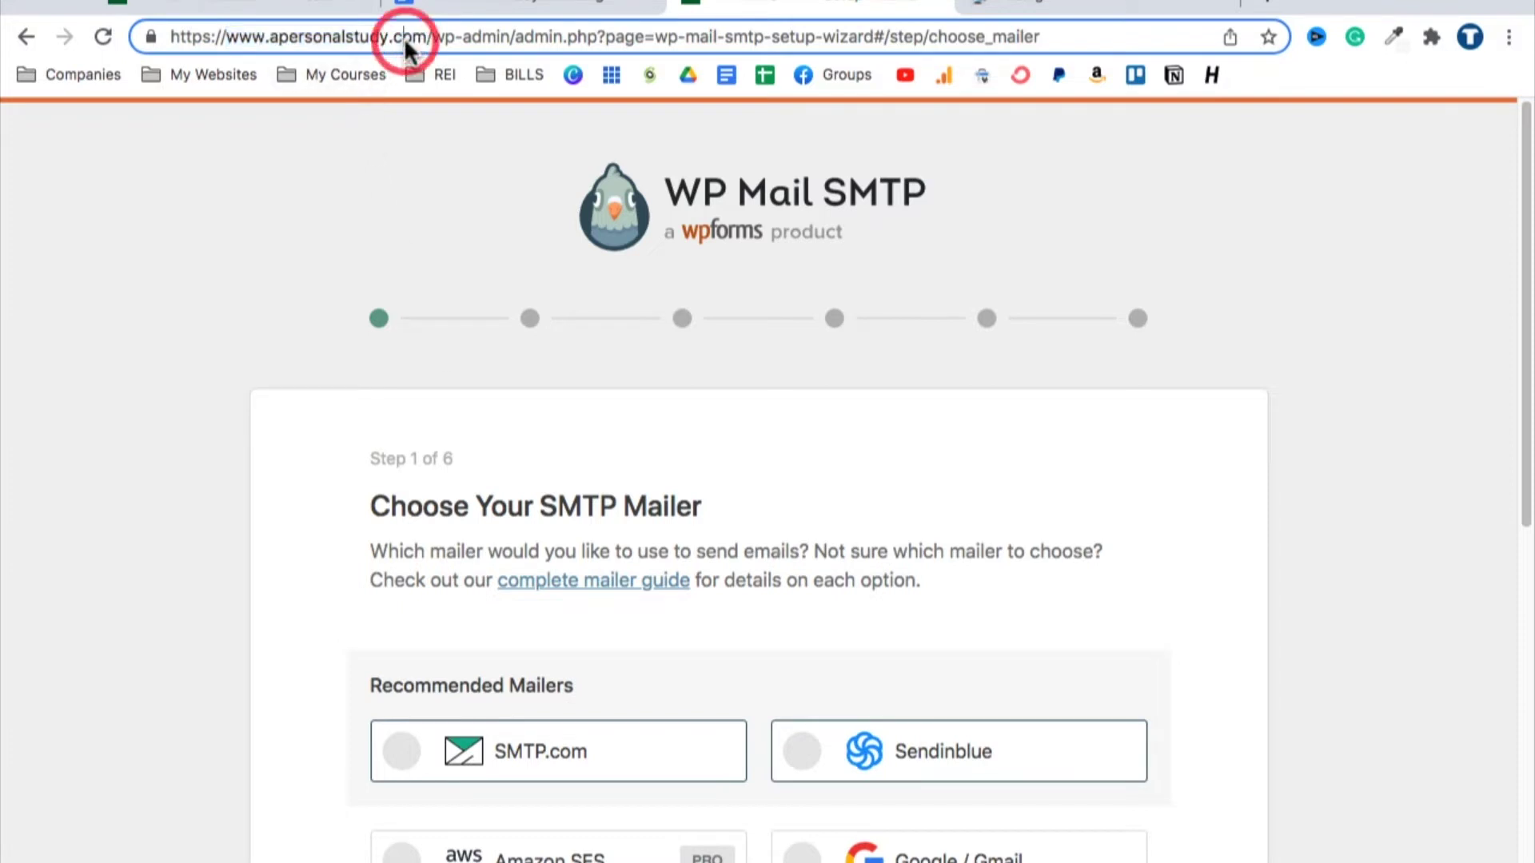
# Choose Sendinblue as the SMTP mailer and save the choice.
pyautogui.scroll(-3, 247, 320)
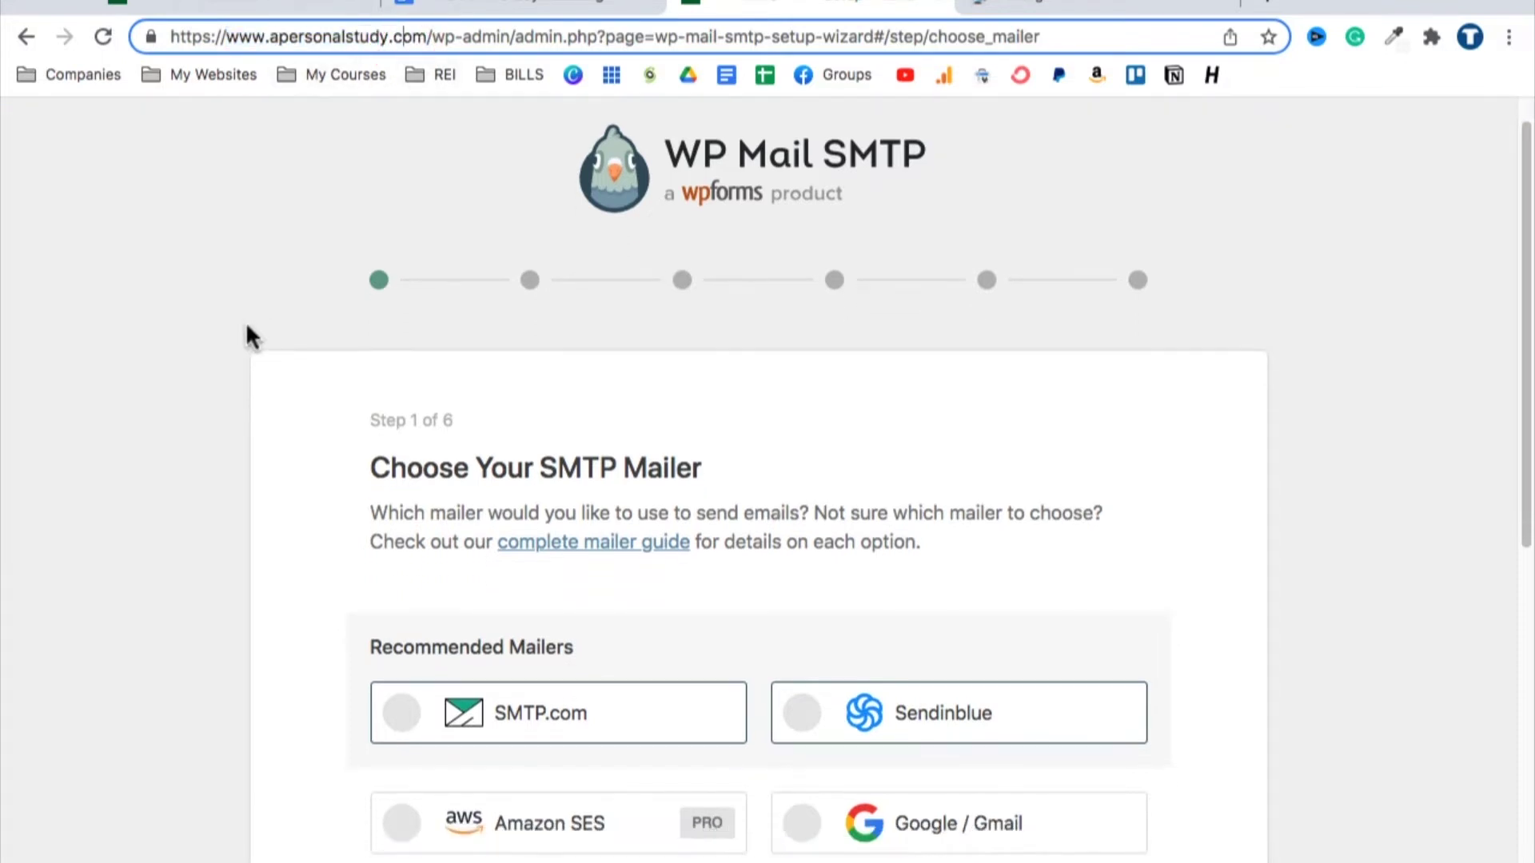
pyautogui.scroll(-5, 466, 281)
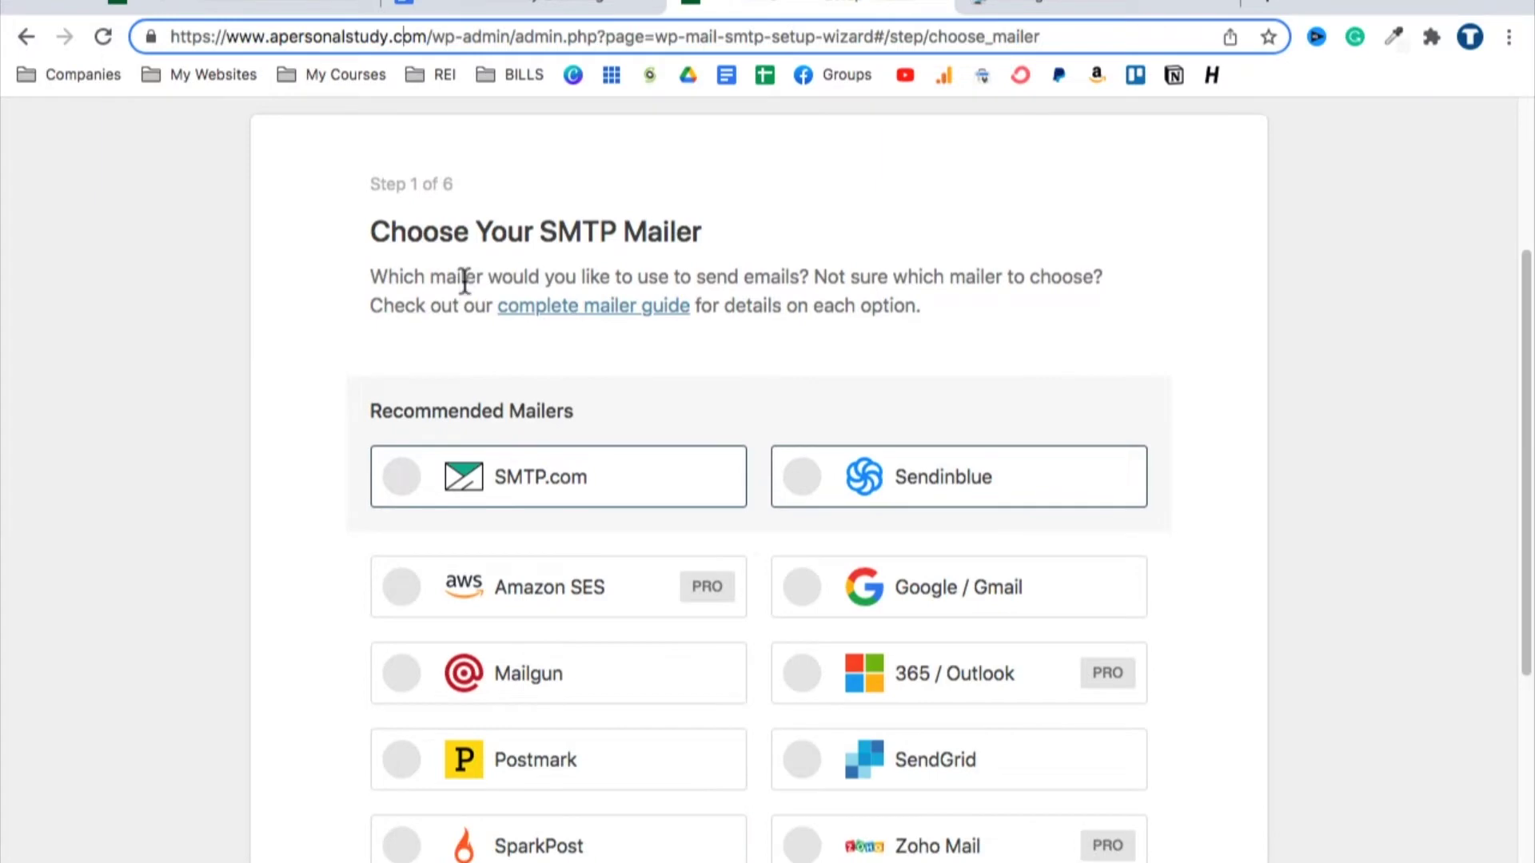
pyautogui.scroll(1, 329, 328)
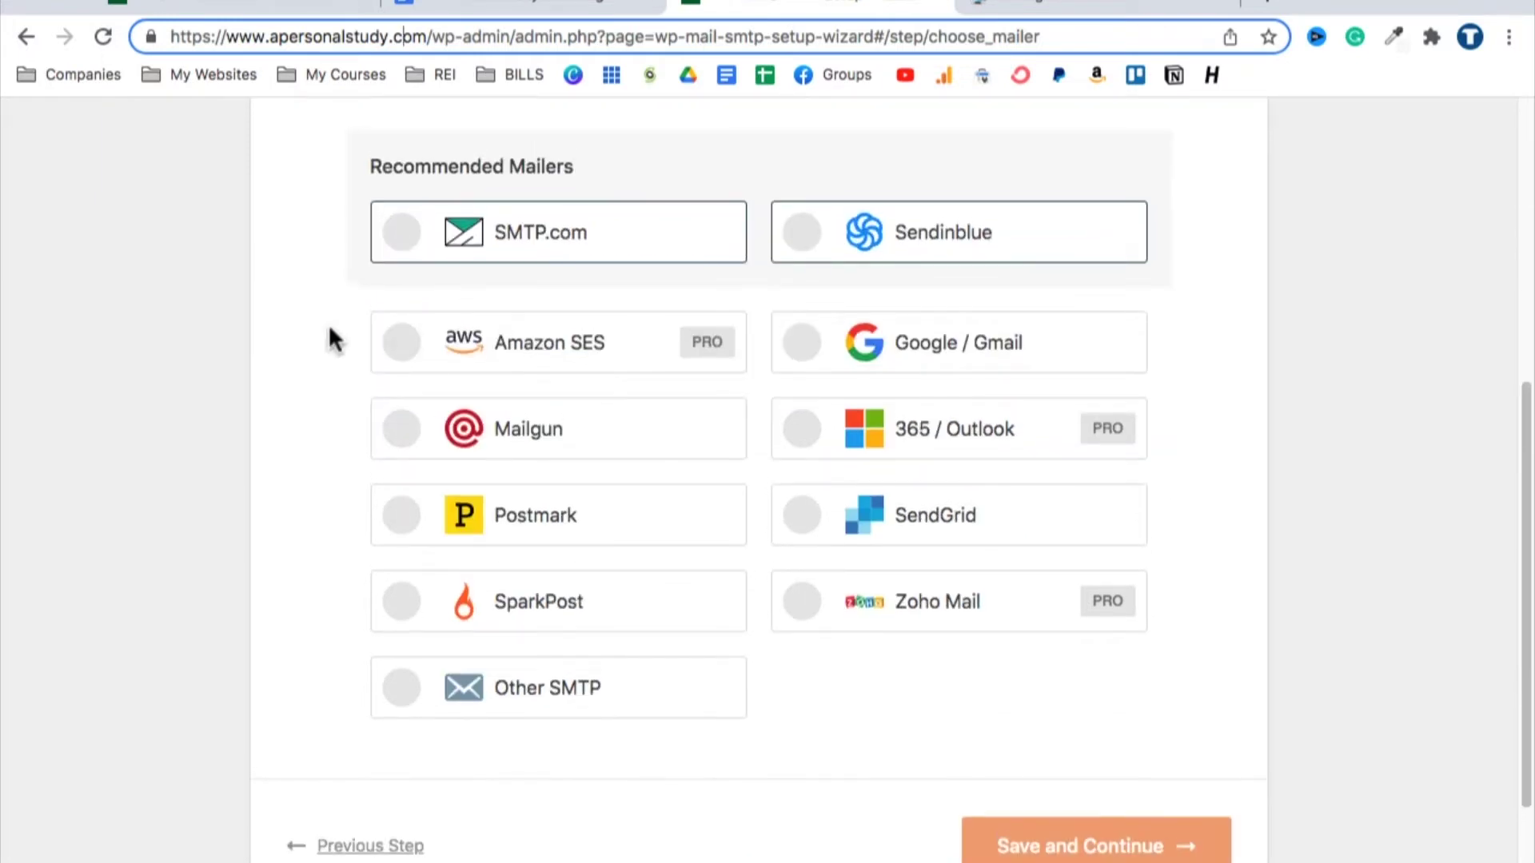
pyautogui.click(802, 243)
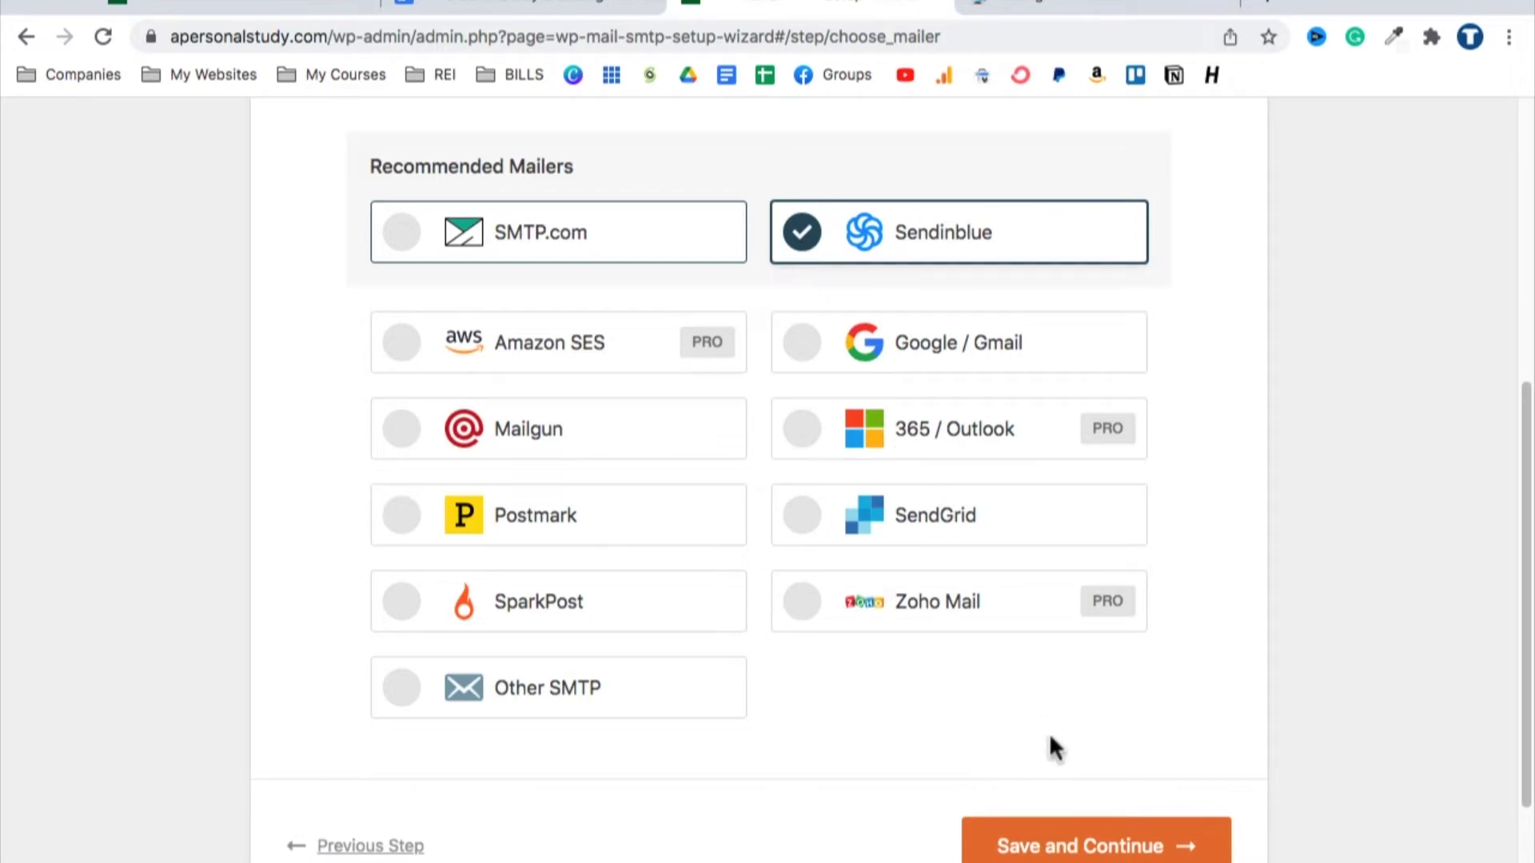
pyautogui.click(1081, 848)
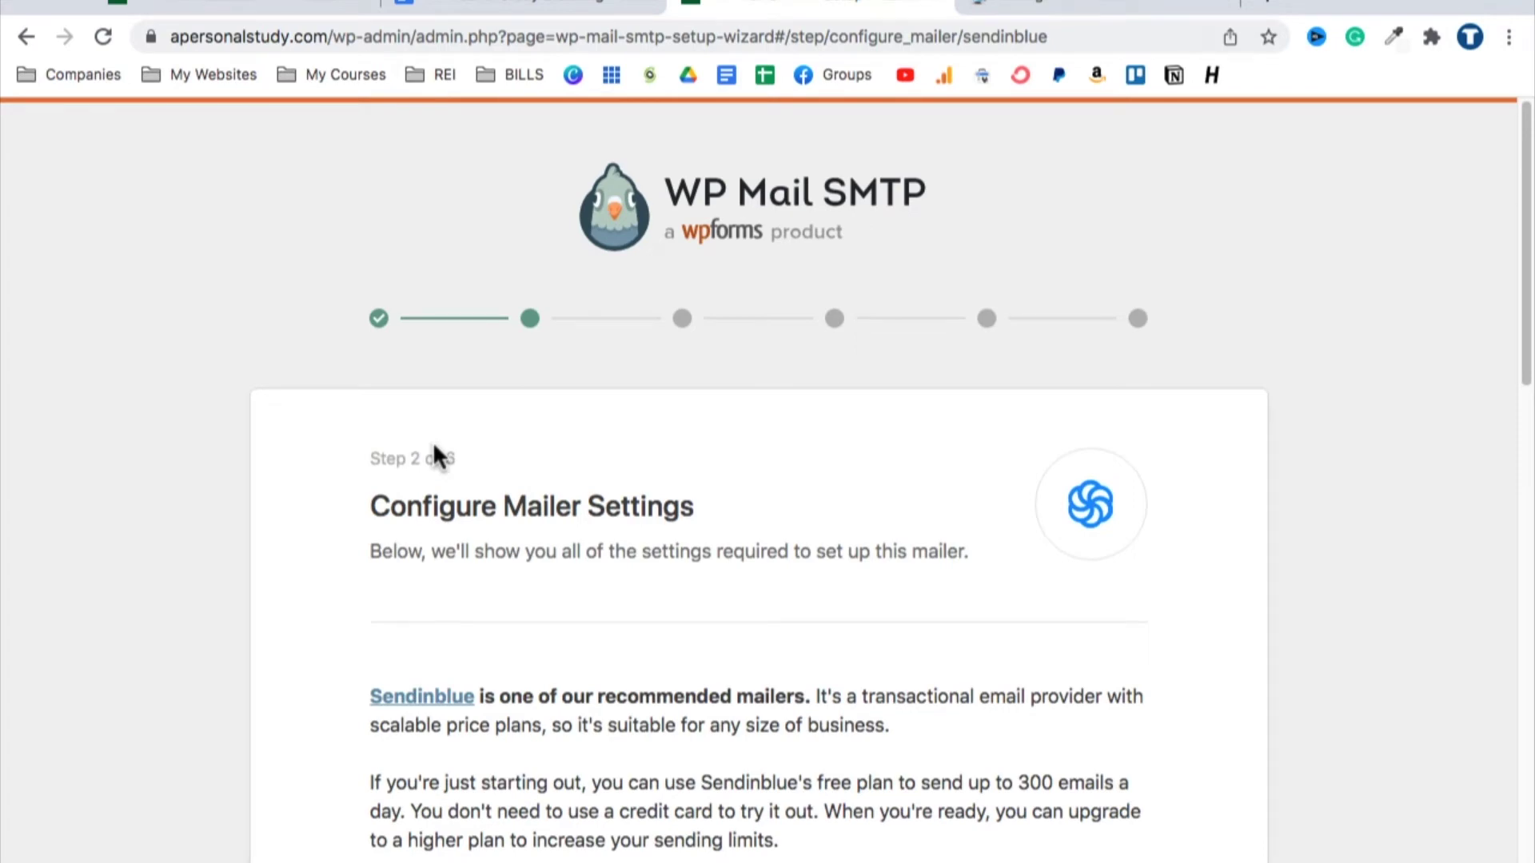
# Open Sendinblue's sign-up site via Get Started with Sendinblue.
pyautogui.scroll(-5, 433, 447)
pyautogui.scroll(-1, 349, 472)
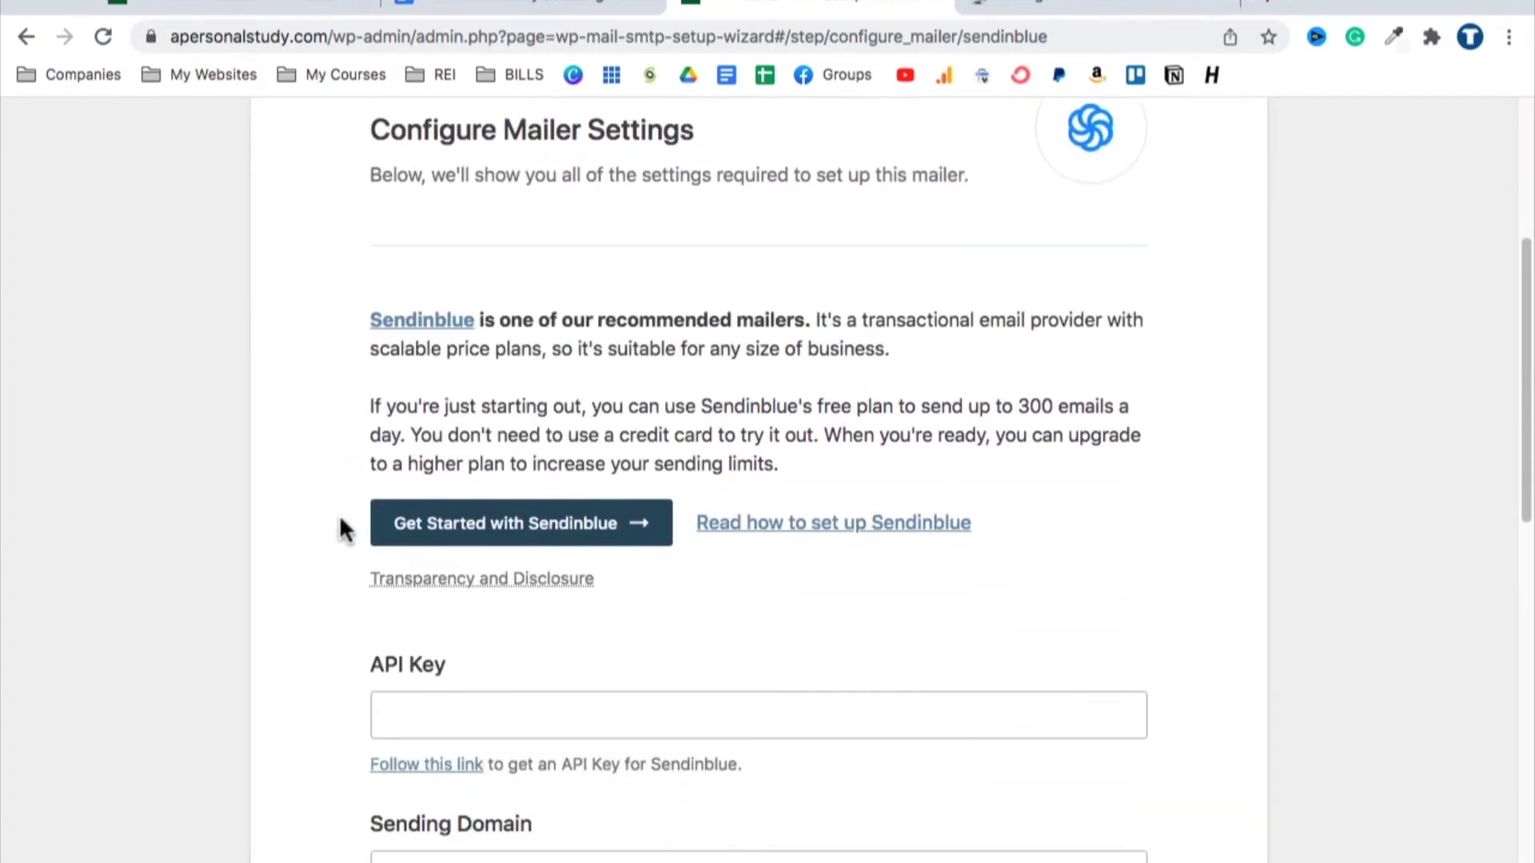
pyautogui.click(461, 538)
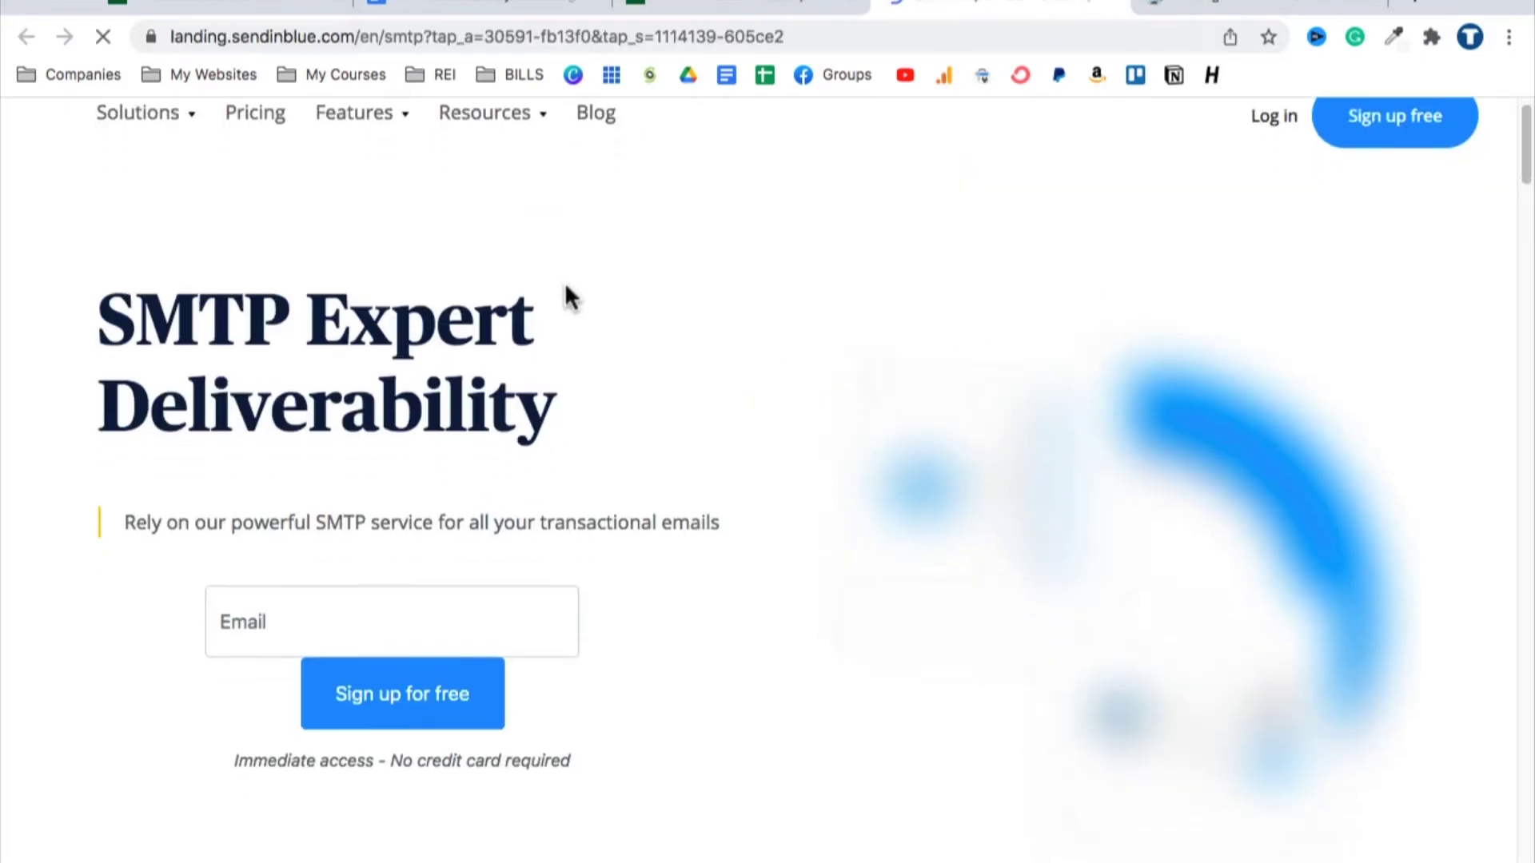
# Enter the site's e-mail address on Sendinblue's landing page and sign up for free.
pyautogui.scroll(-2, 564, 288)
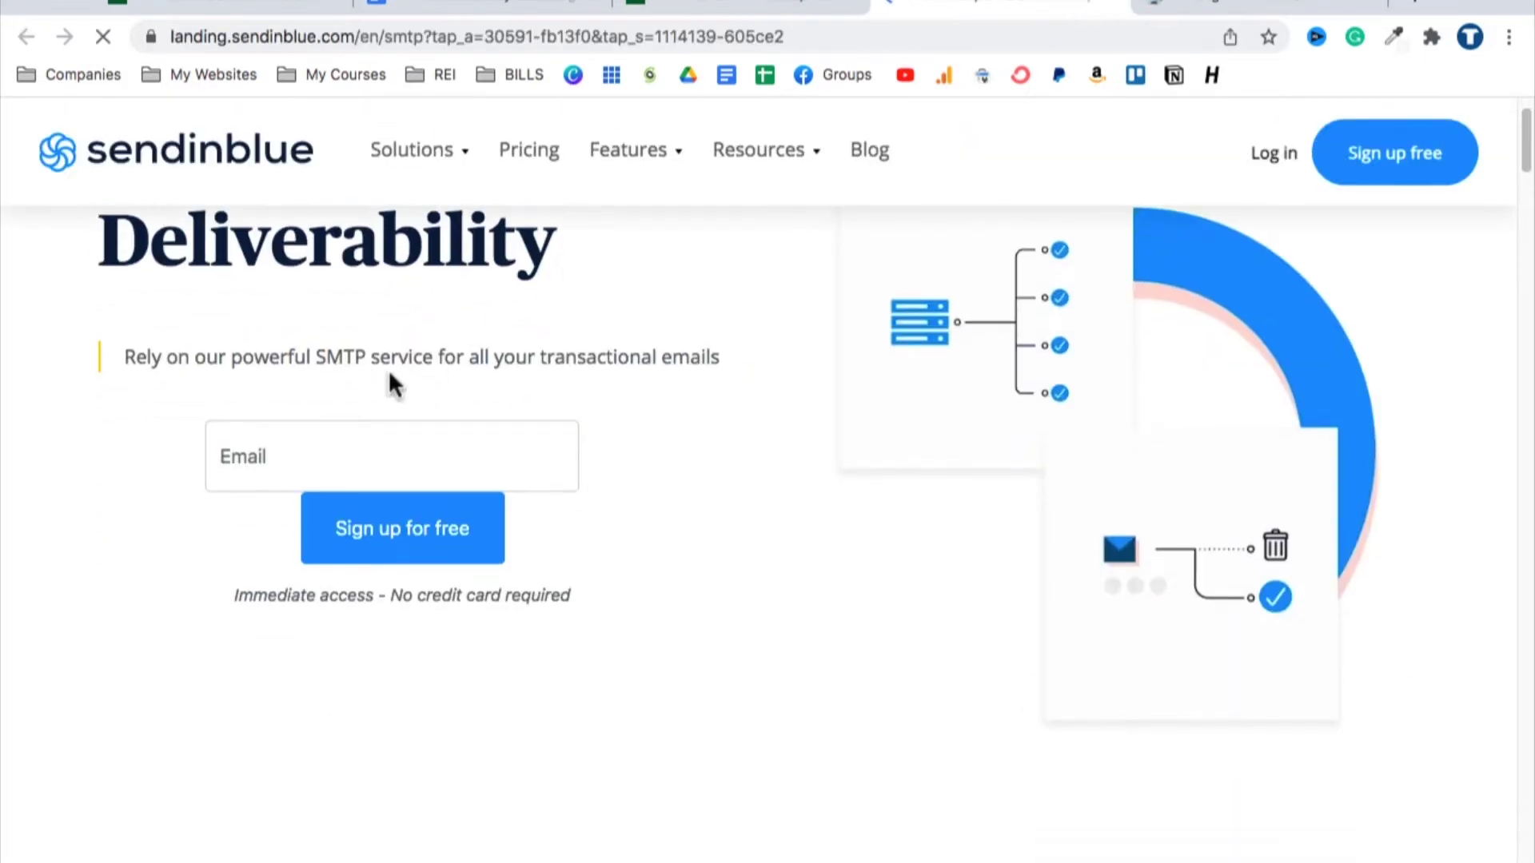
pyautogui.click(377, 462)
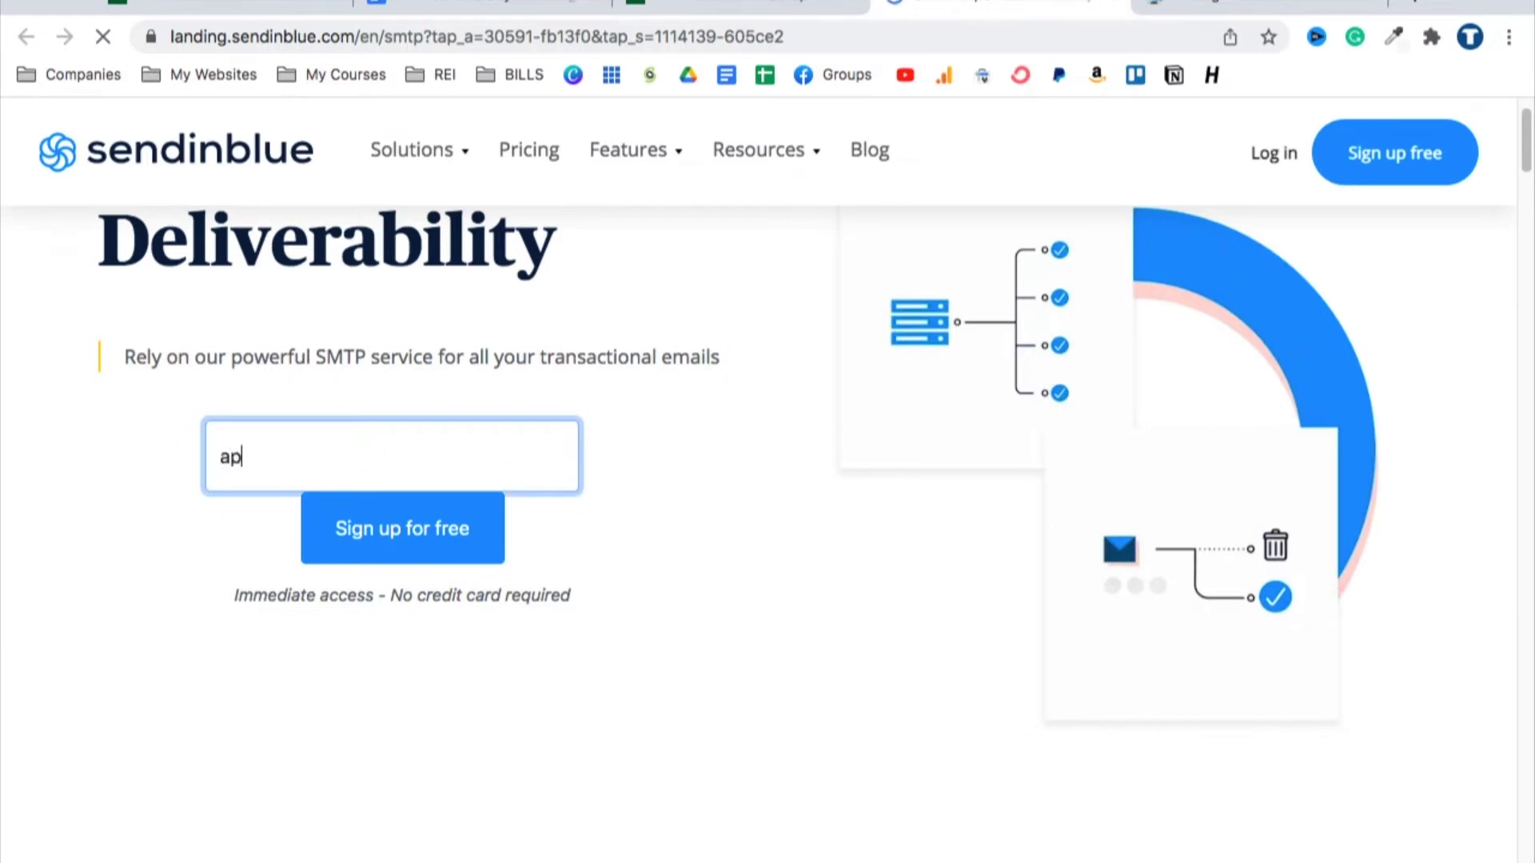
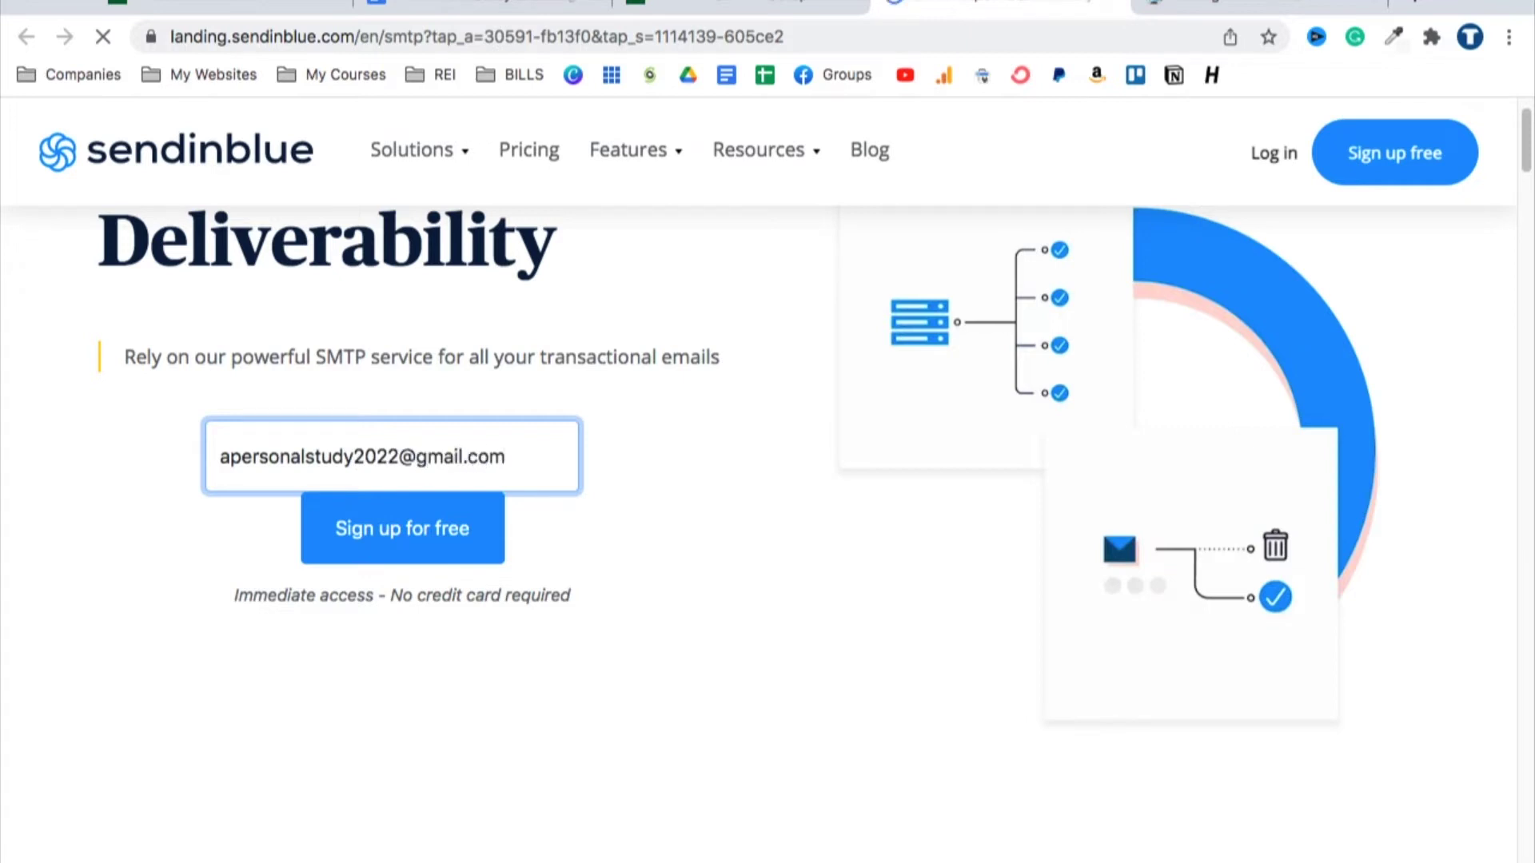
pyautogui.click(424, 551)
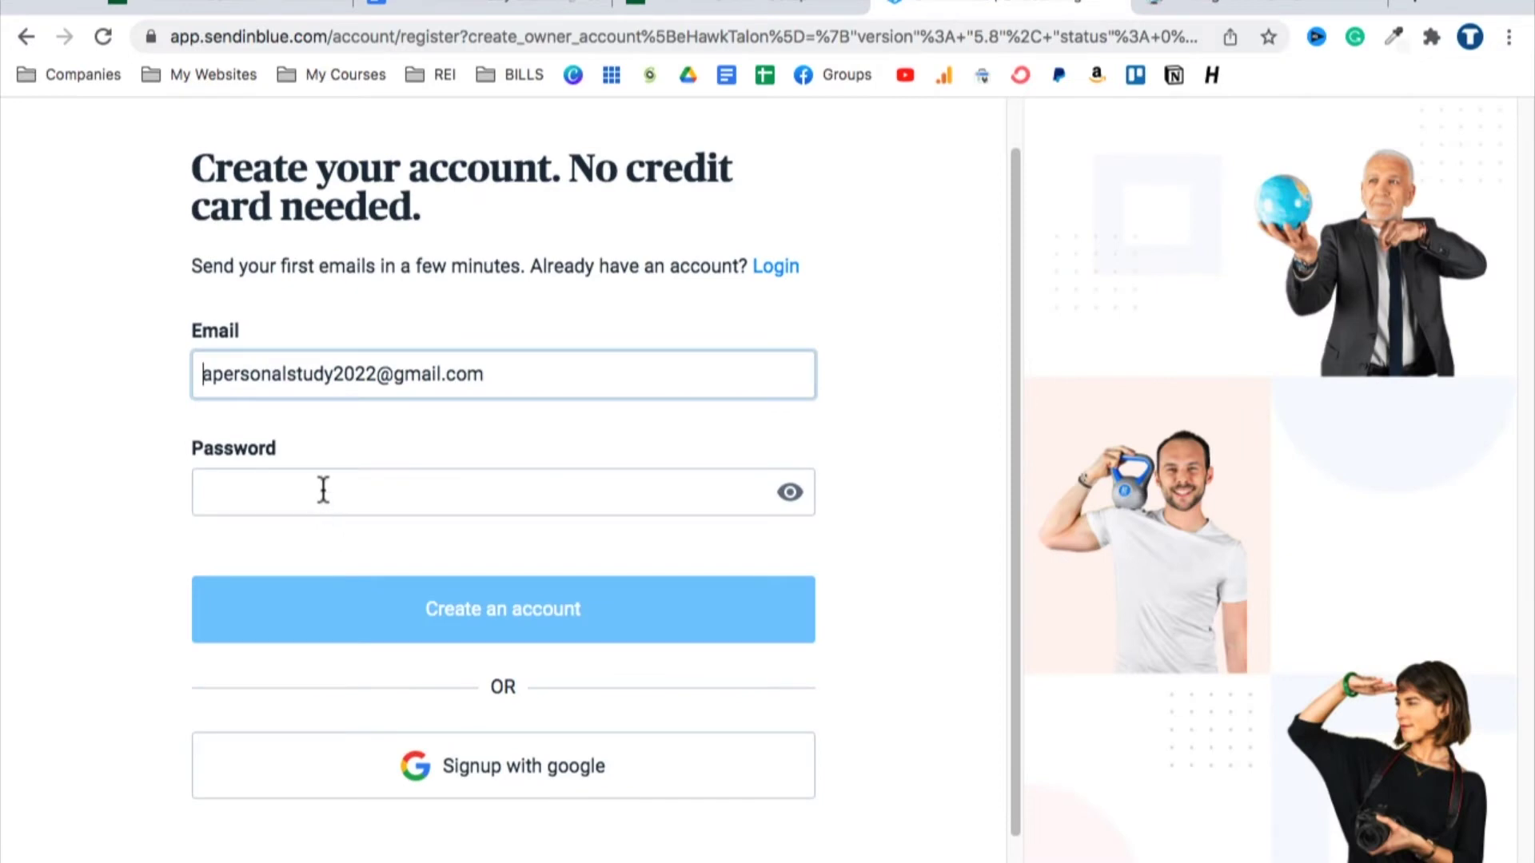
# Set the account password and create the Sendinblue account in a fresh tab.
pyautogui.click(323, 489)
pyautogui.write('•••••••••')
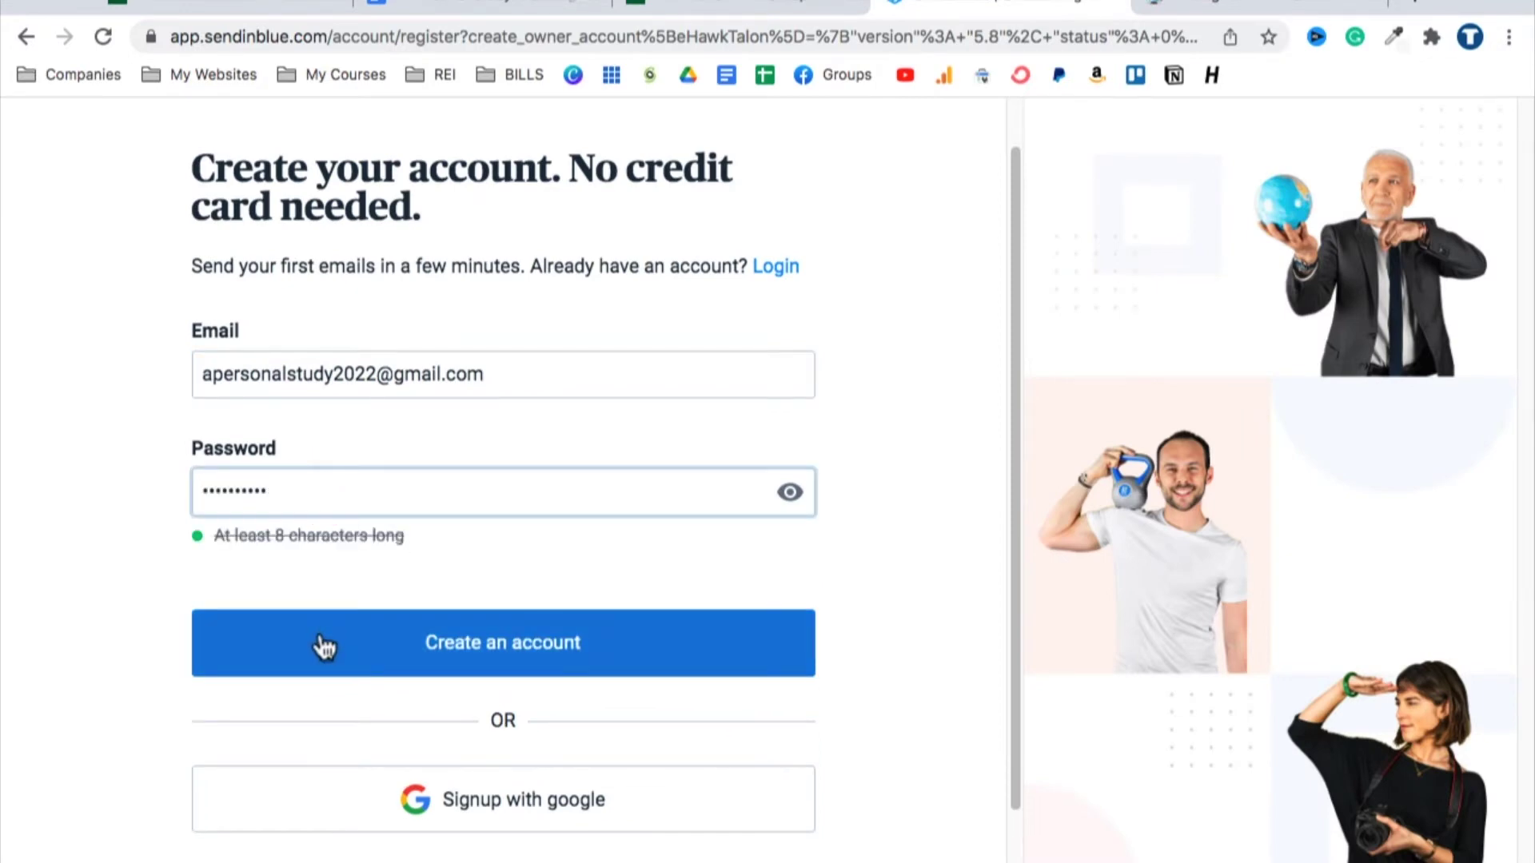
pyautogui.click(319, 638)
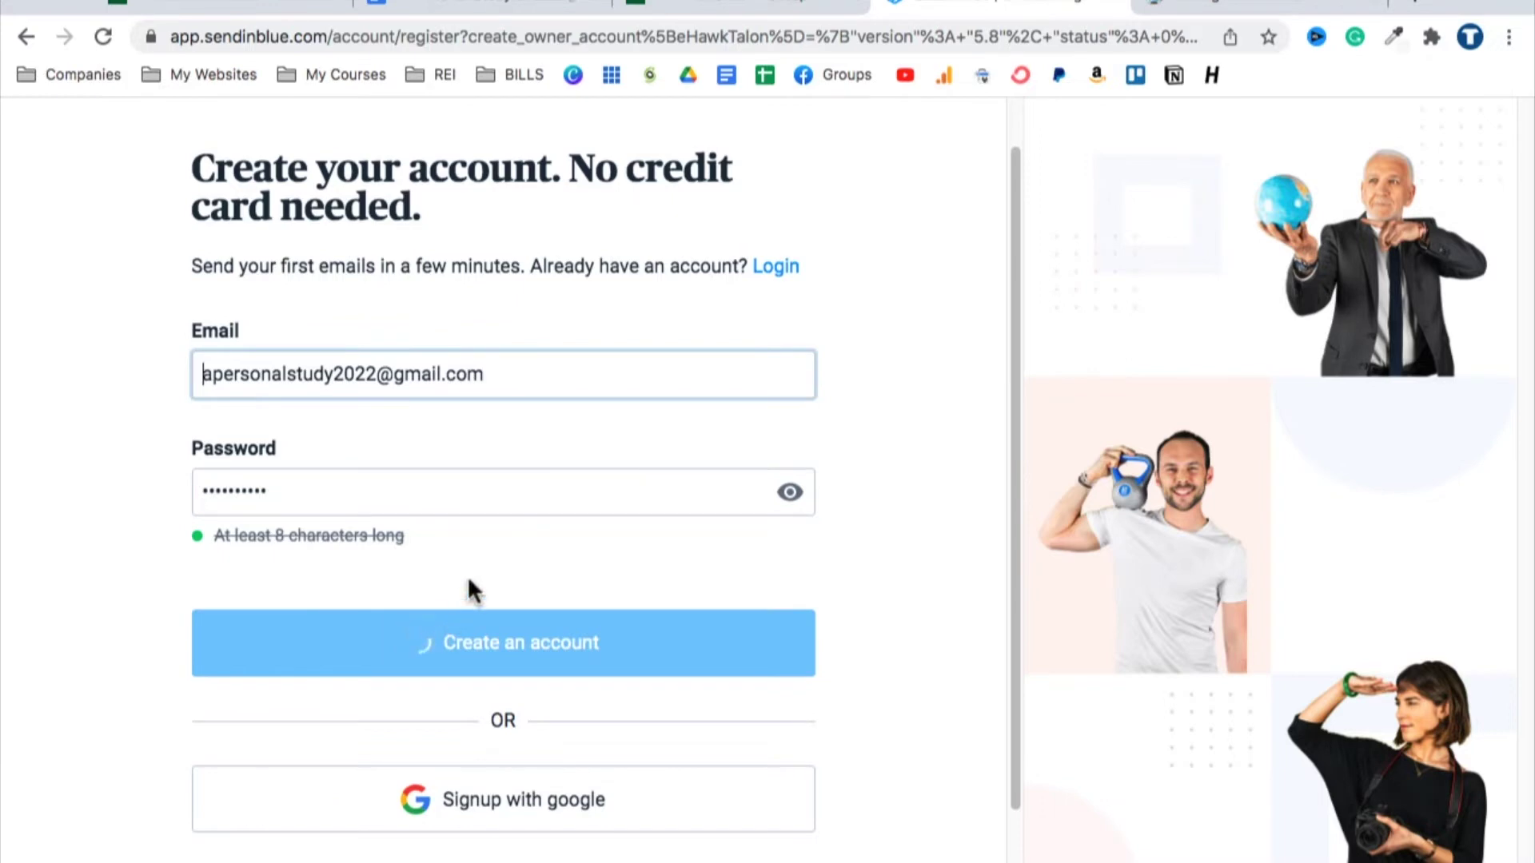
pyautogui.click(1419, 8)
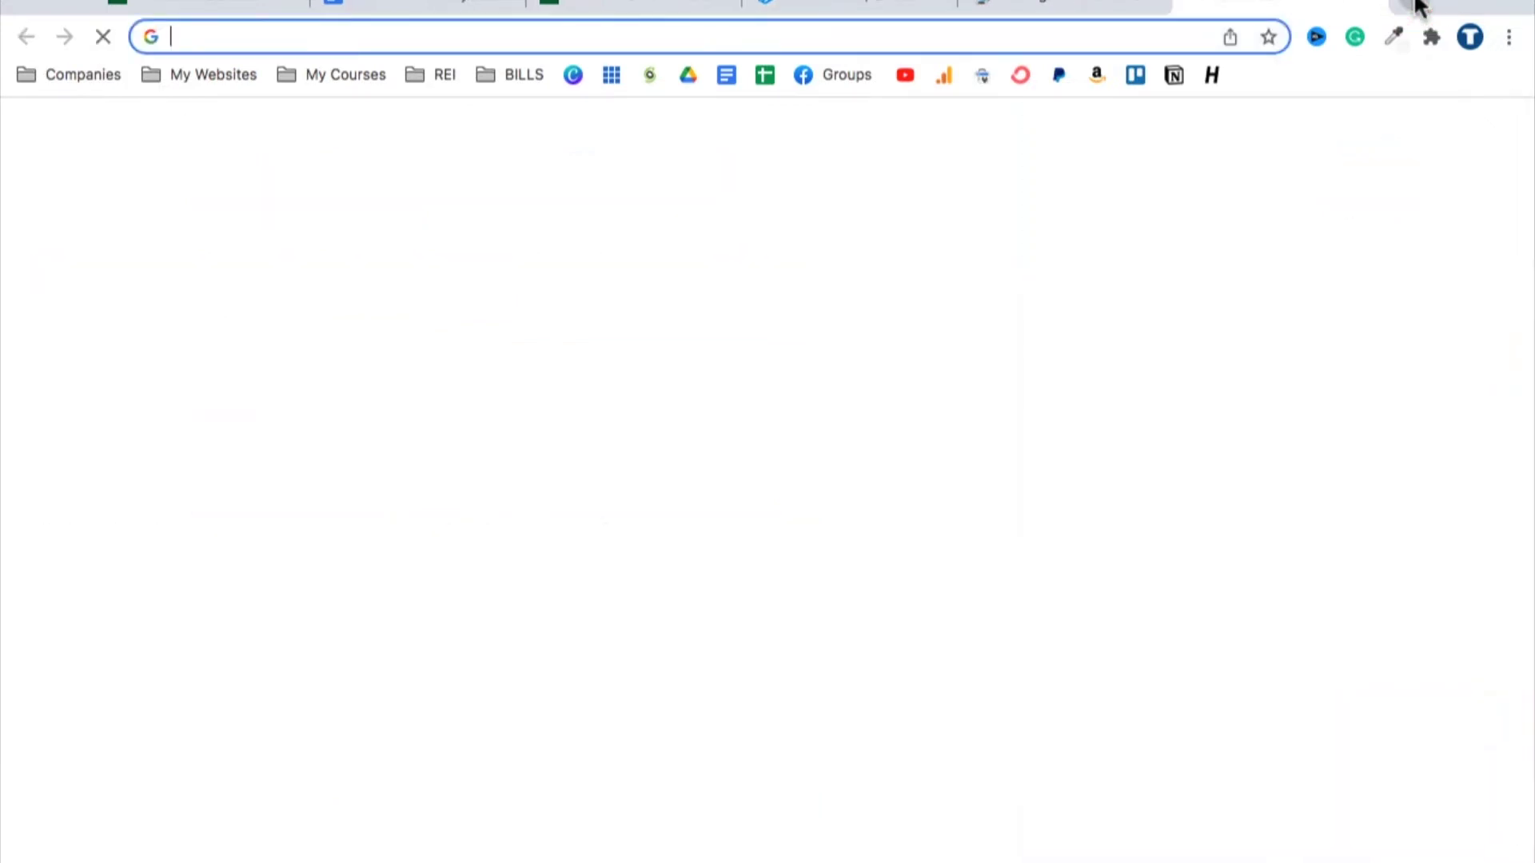
# Open Sendinblue's Complete your registration email in Gmail and confirm the e-mail address.
pyautogui.write('gmail.com')
pyautogui.press('Return')
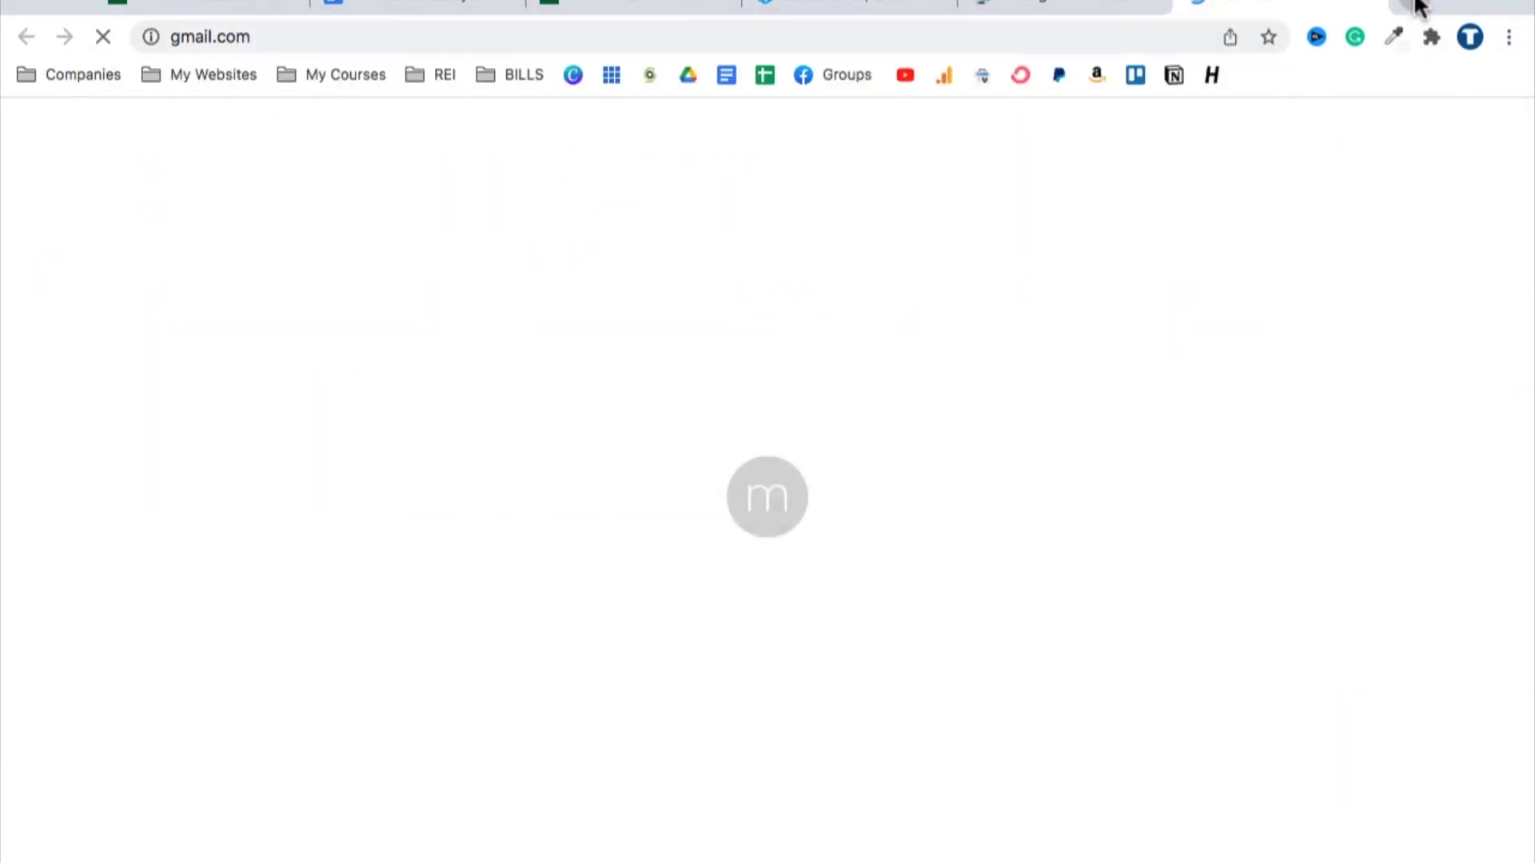
pyautogui.click(741, 325)
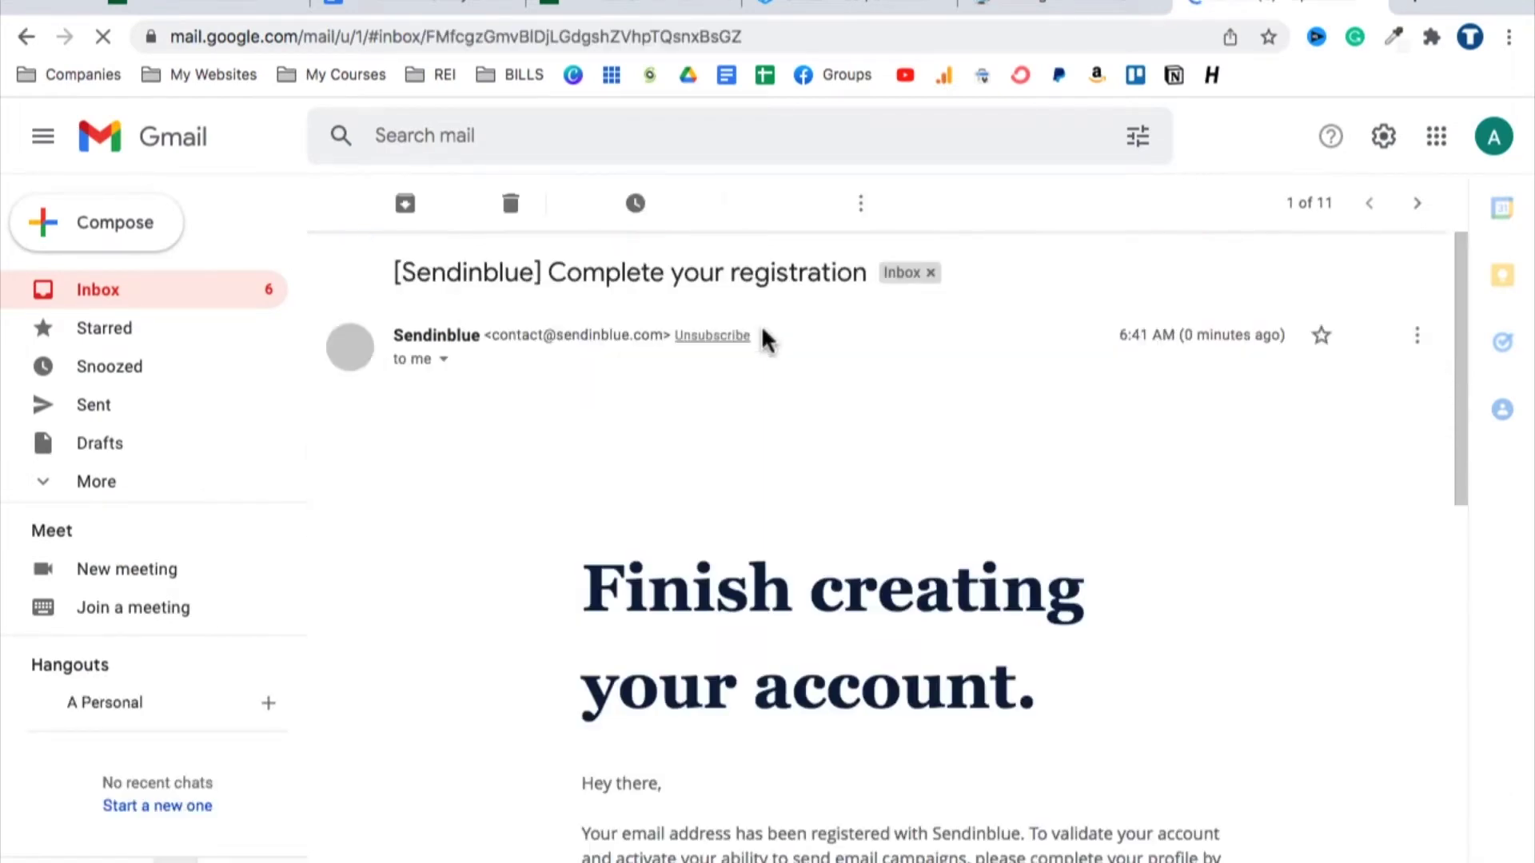
pyautogui.scroll(-5, 709, 424)
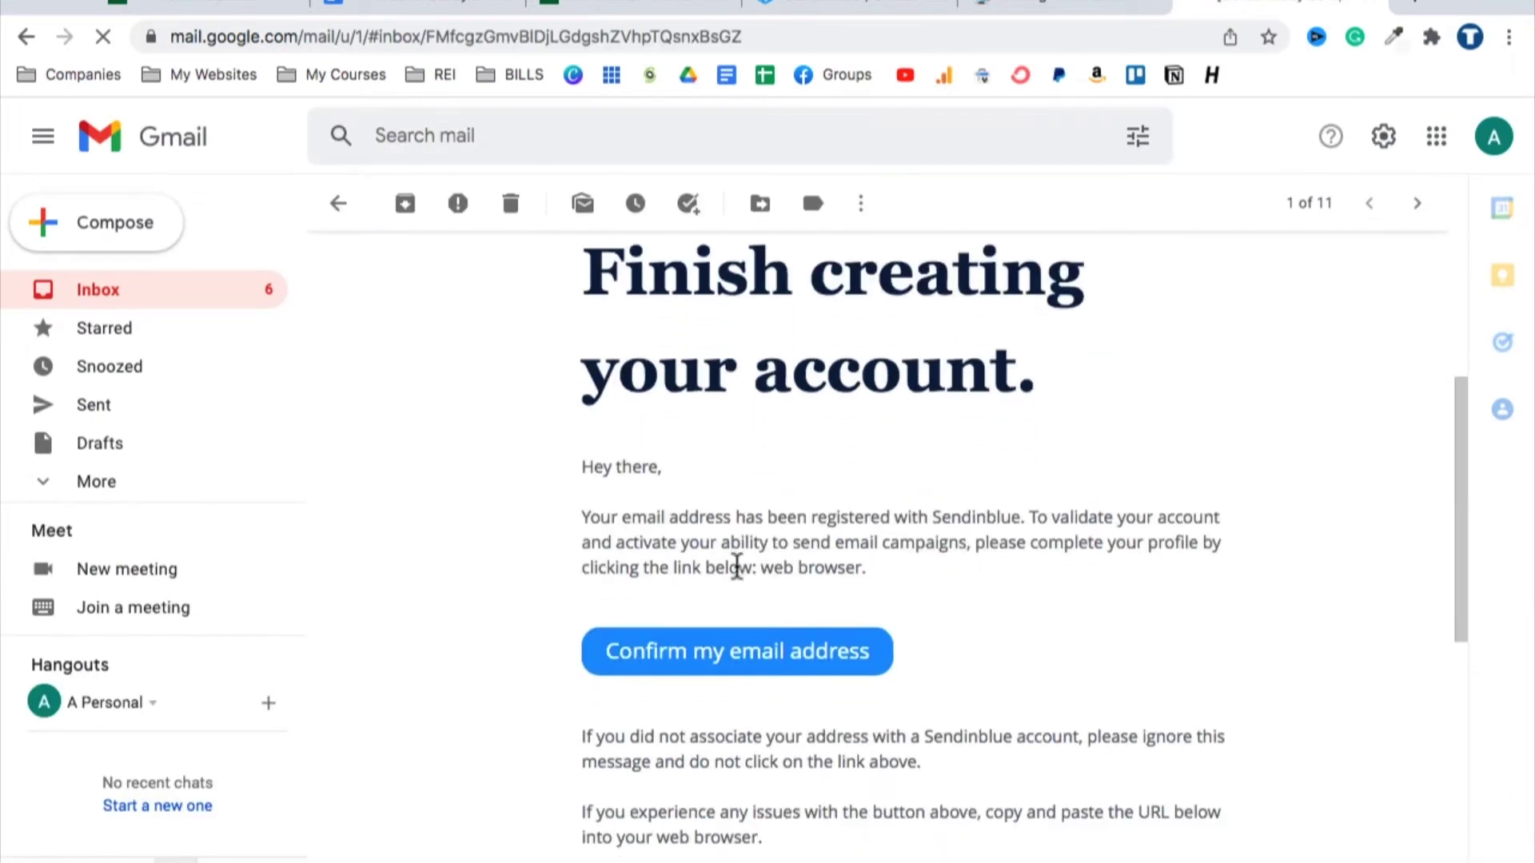
pyautogui.click(708, 652)
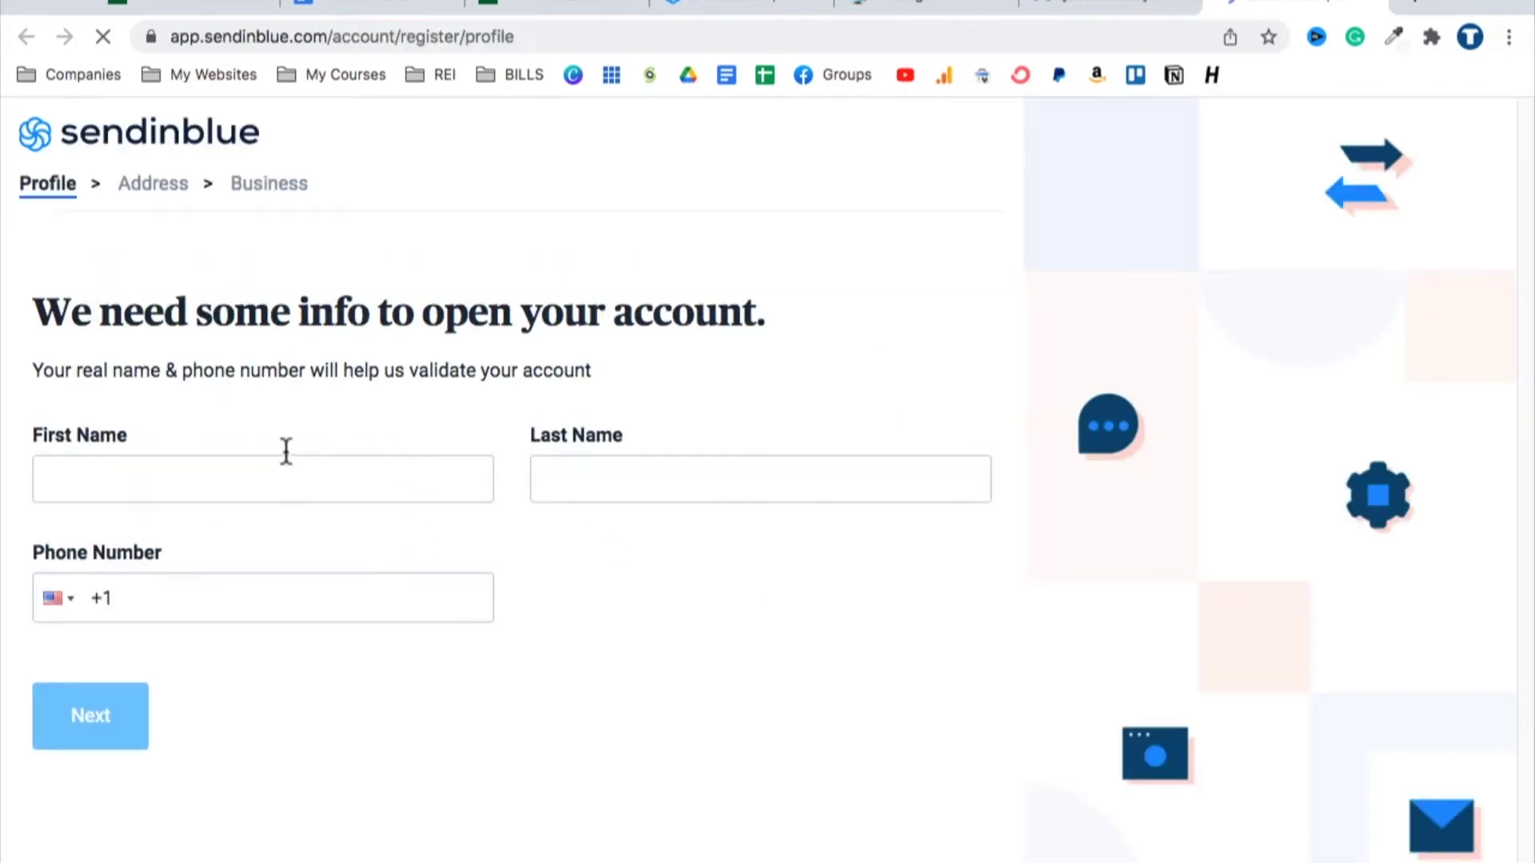
# Fill in the profile's first name, last name and phone number, and submit it.
pyautogui.click(267, 497)
pyautogui.write('Vic')
pyautogui.press('Tab')
pyautogui.write('Oyed')
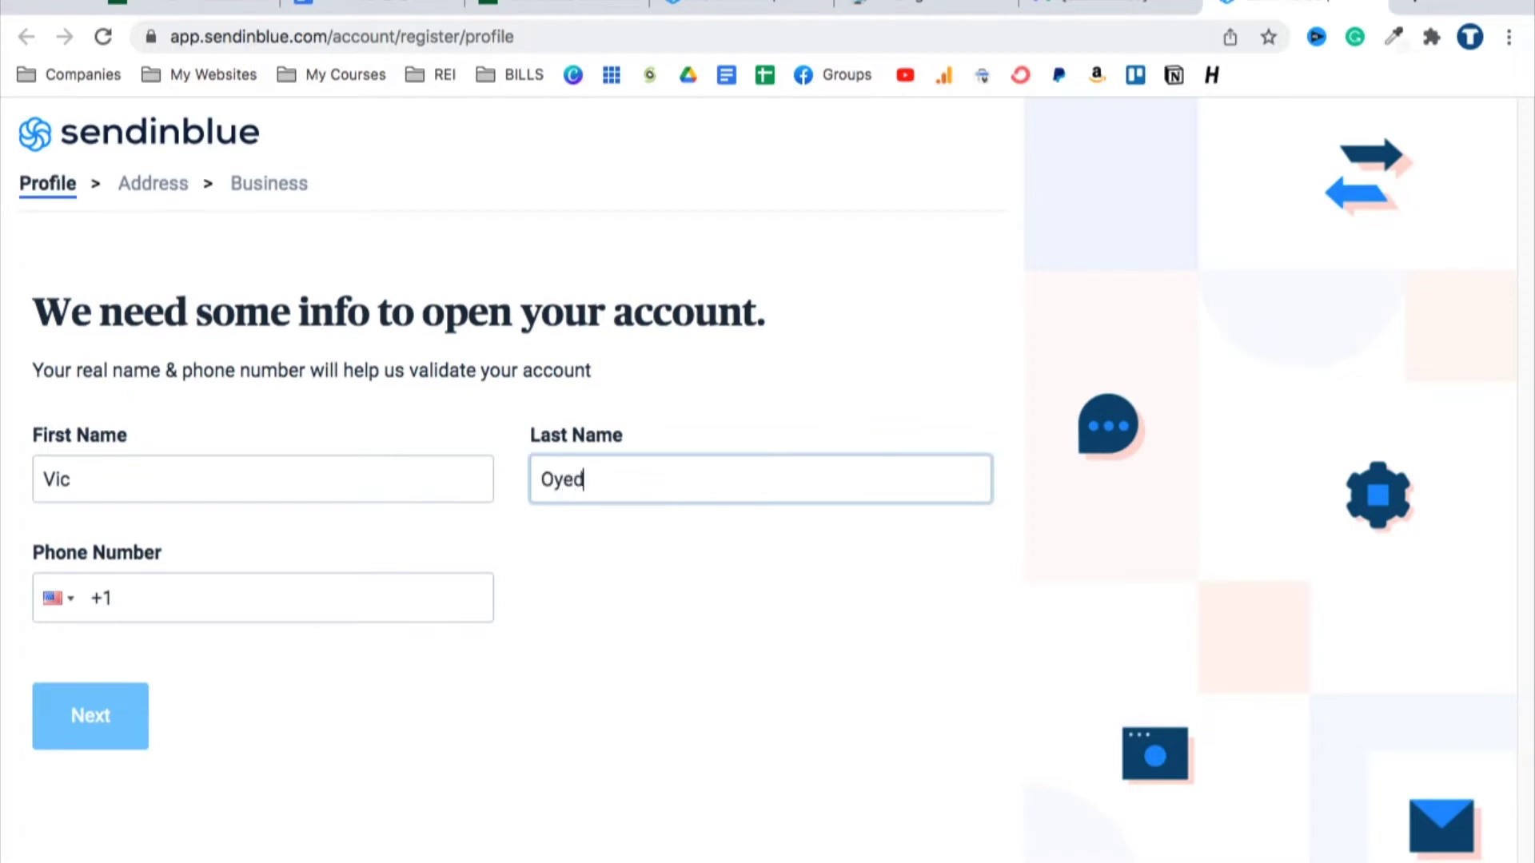
pyautogui.write('eji')
pyautogui.press('Tab')
pyautogui.write('0000000000')
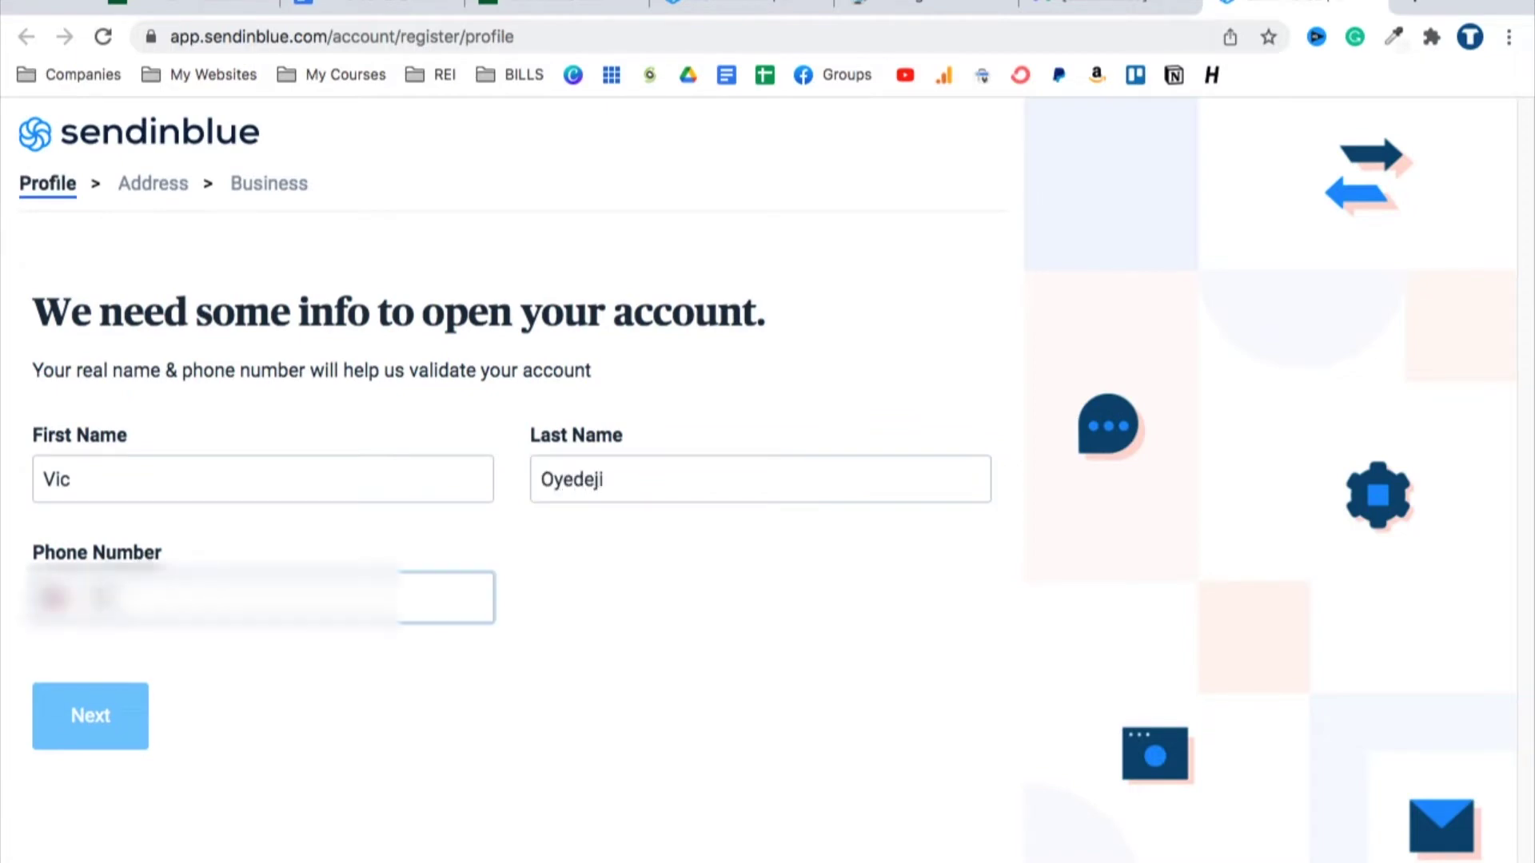
pyautogui.click(83, 744)
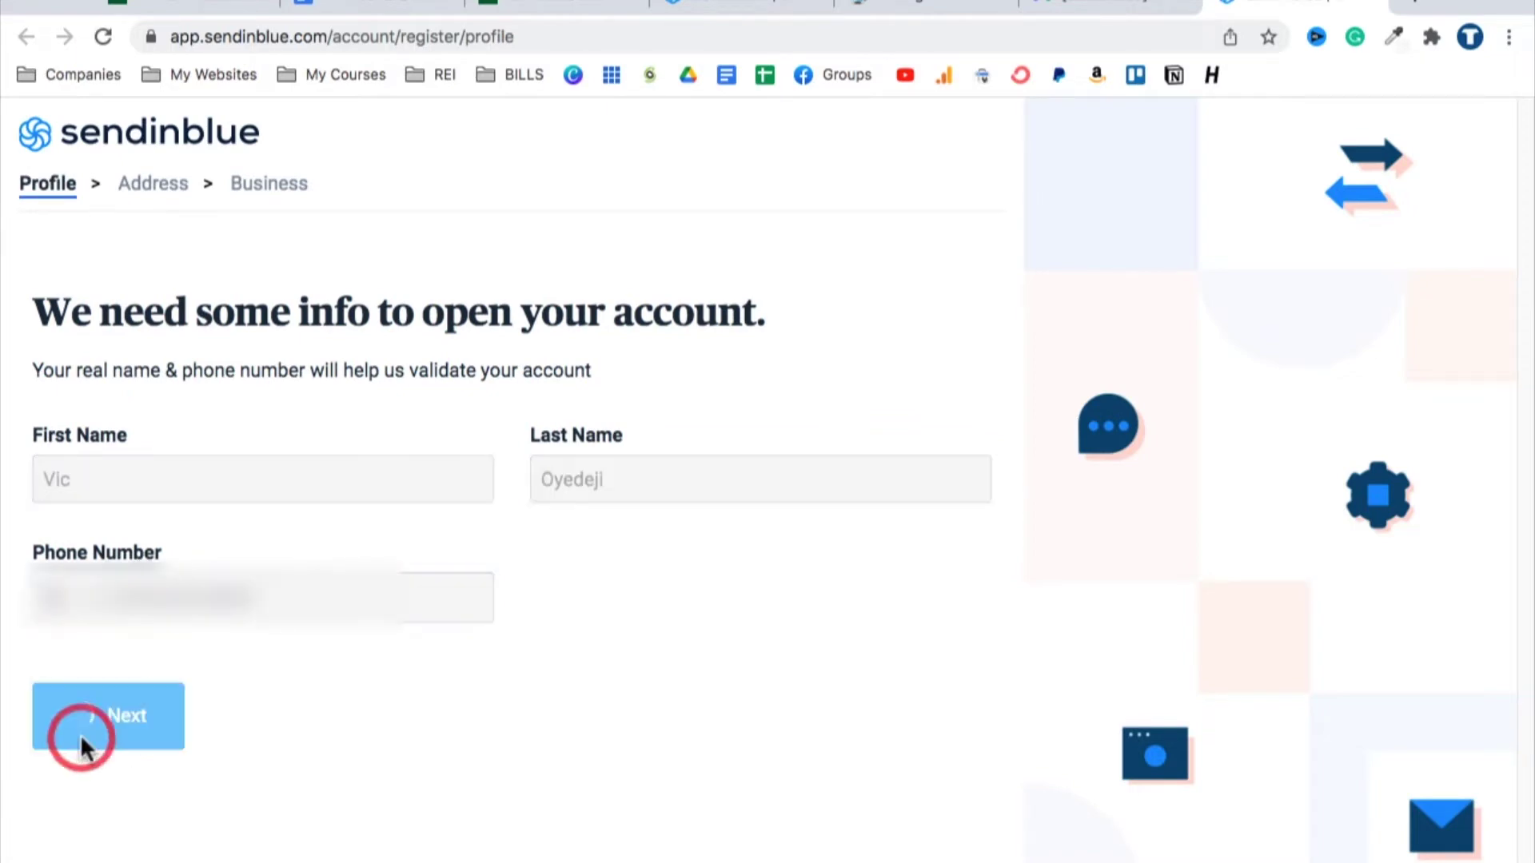
# Enter company name 'A Personal Study' and switch to entering the address manually.
pyautogui.click(264, 507)
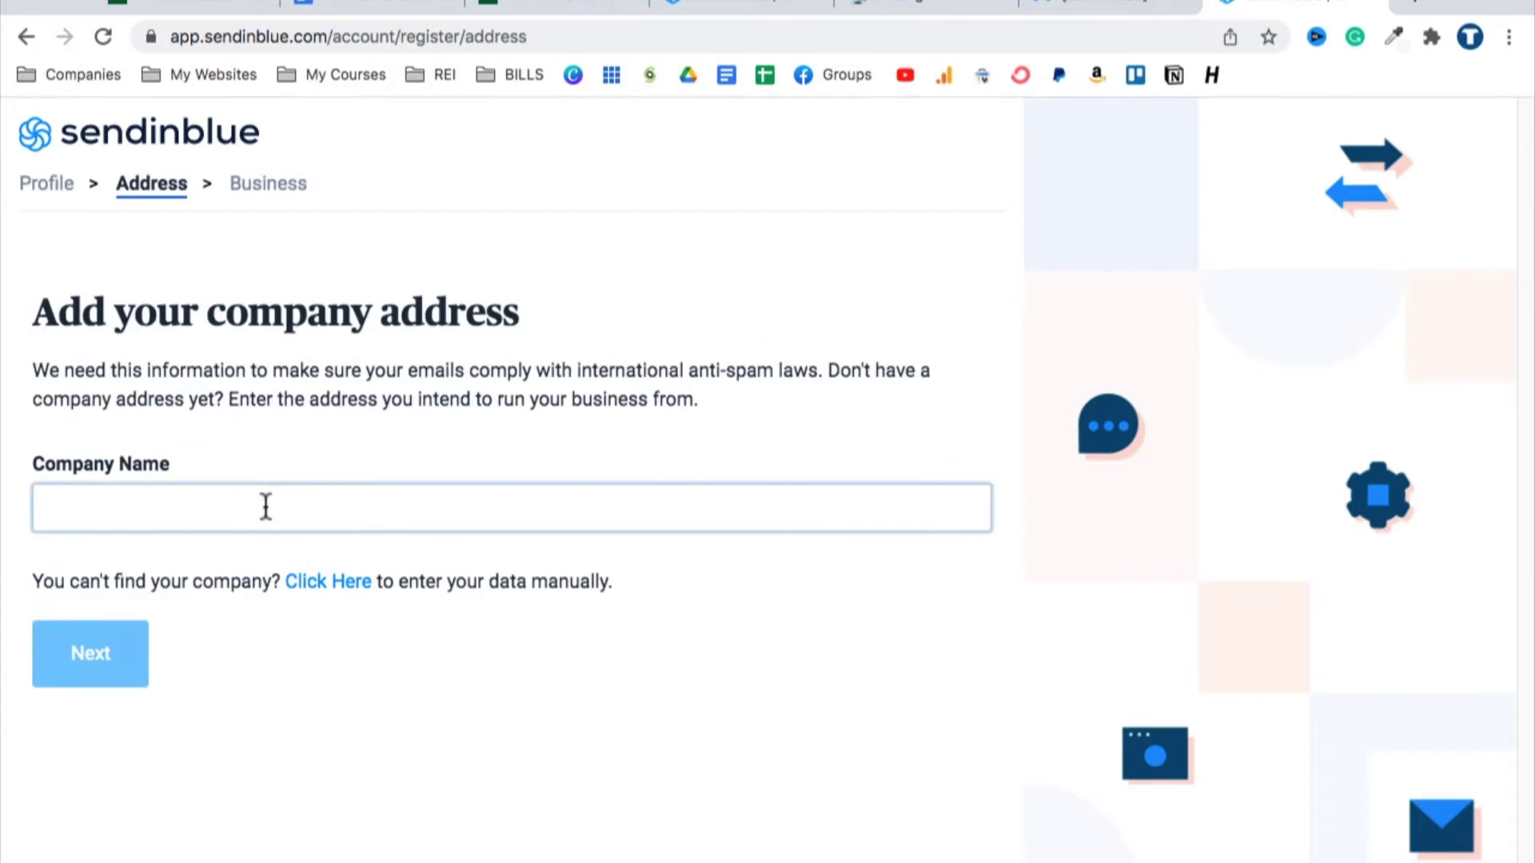
pyautogui.write('A Personal ')
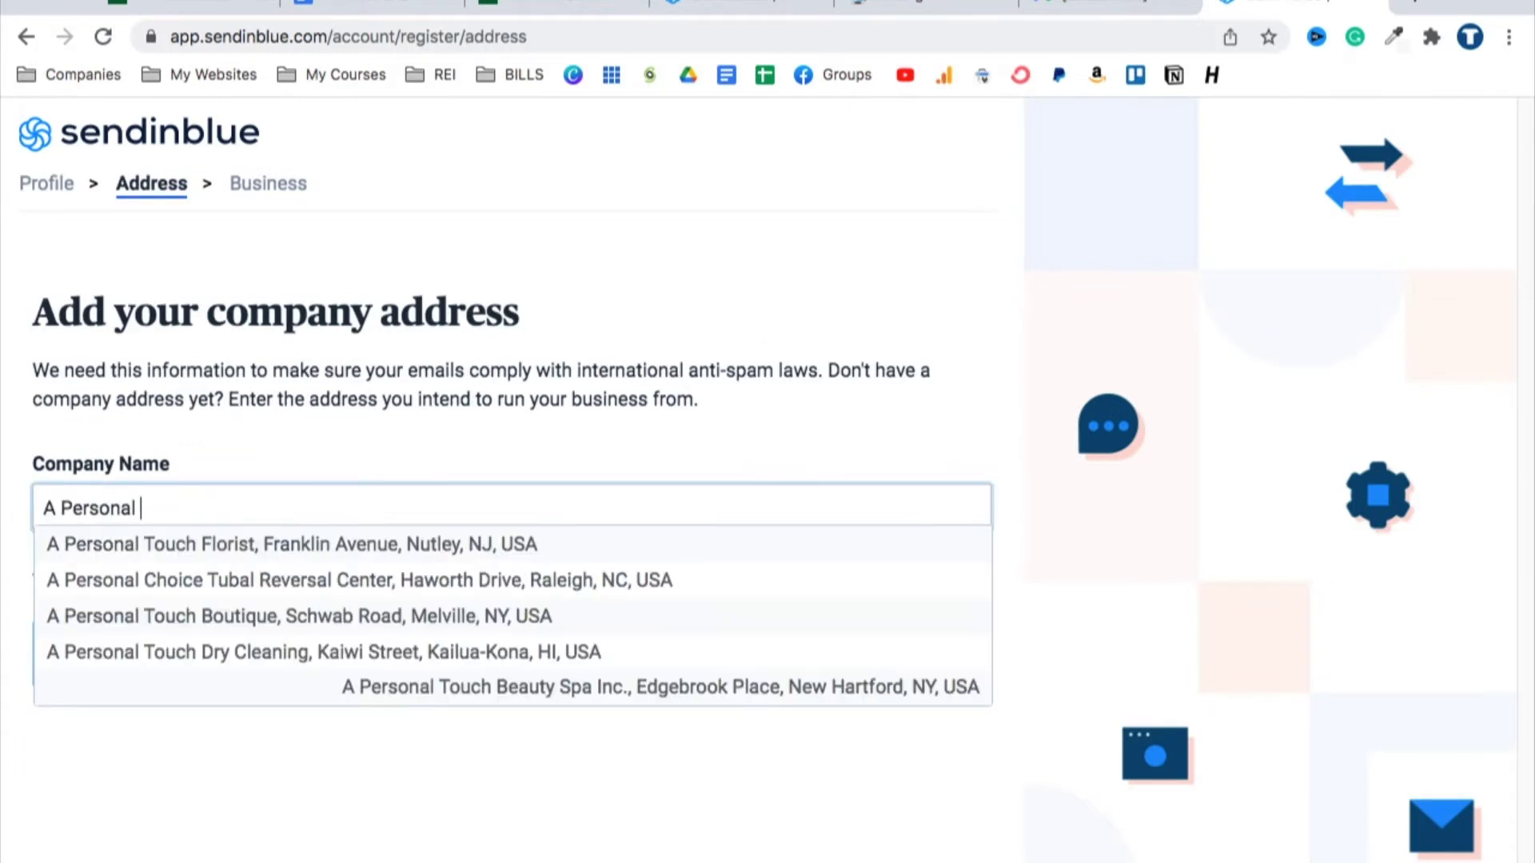
pyautogui.write('Study')
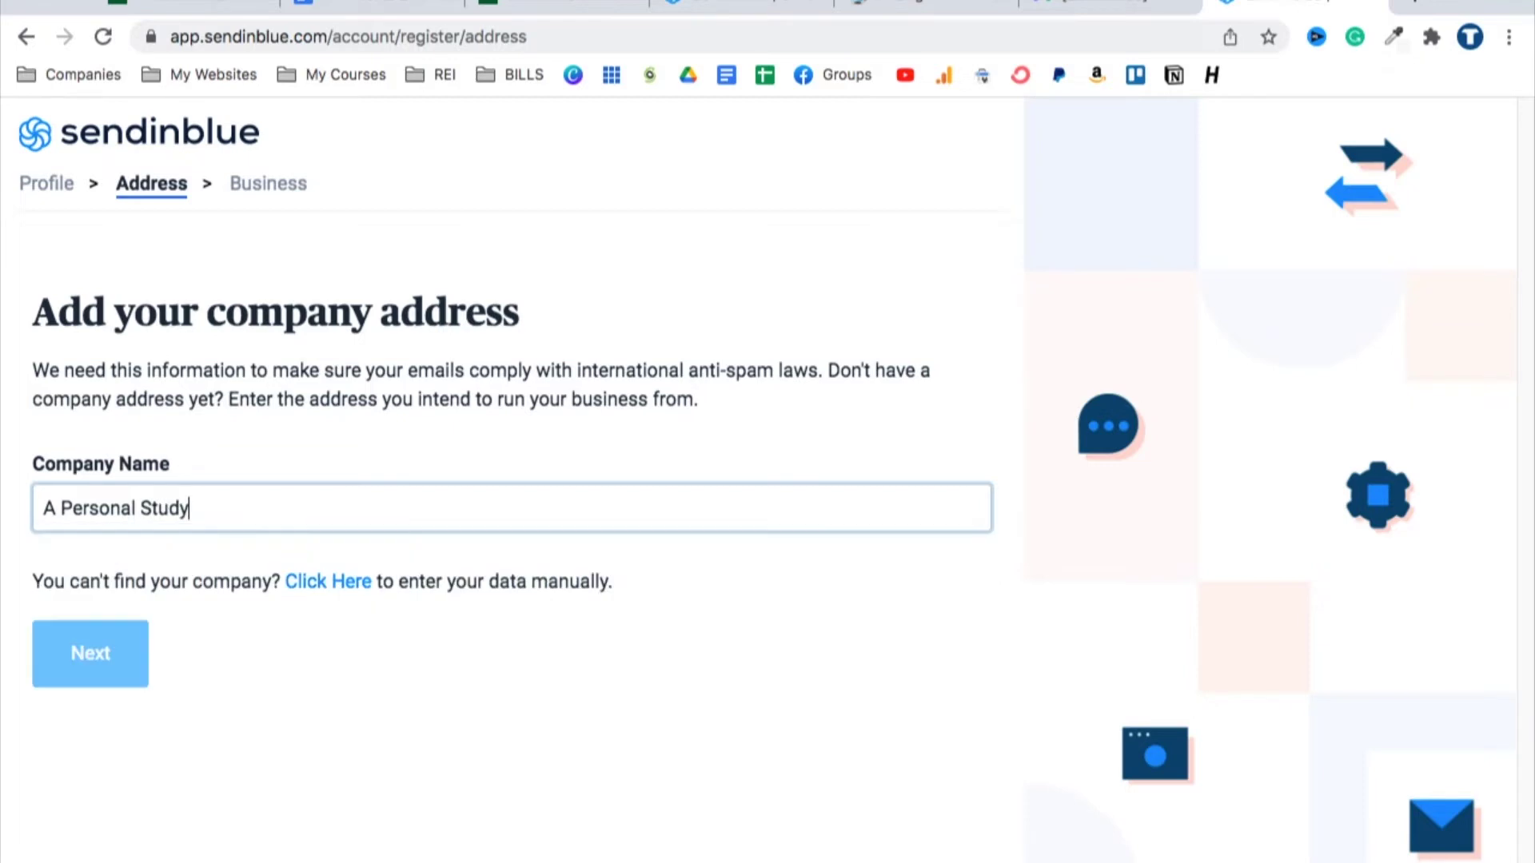
pyautogui.click(342, 667)
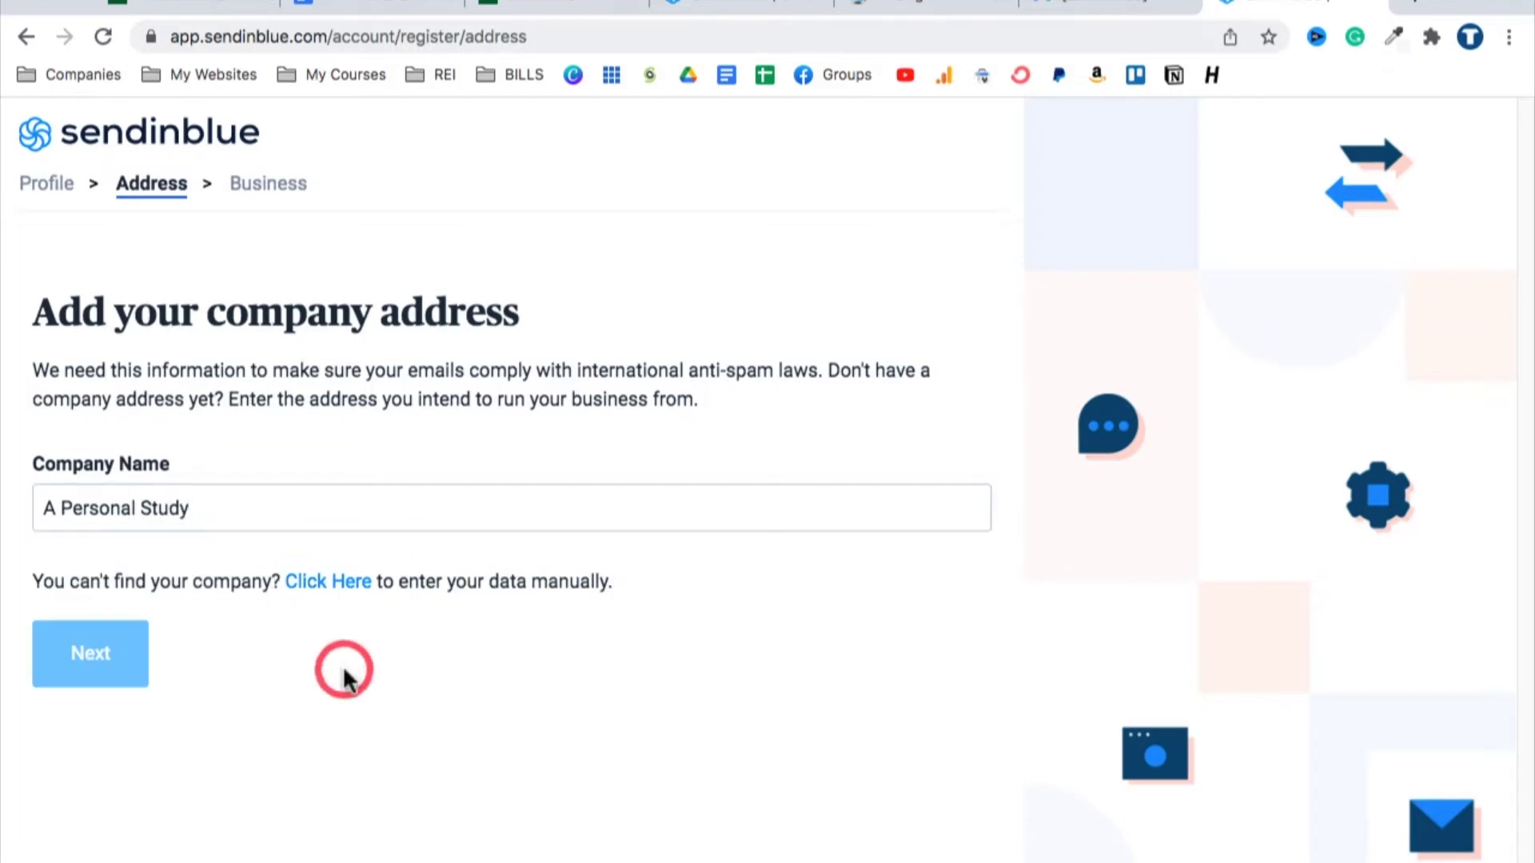
pyautogui.click(328, 581)
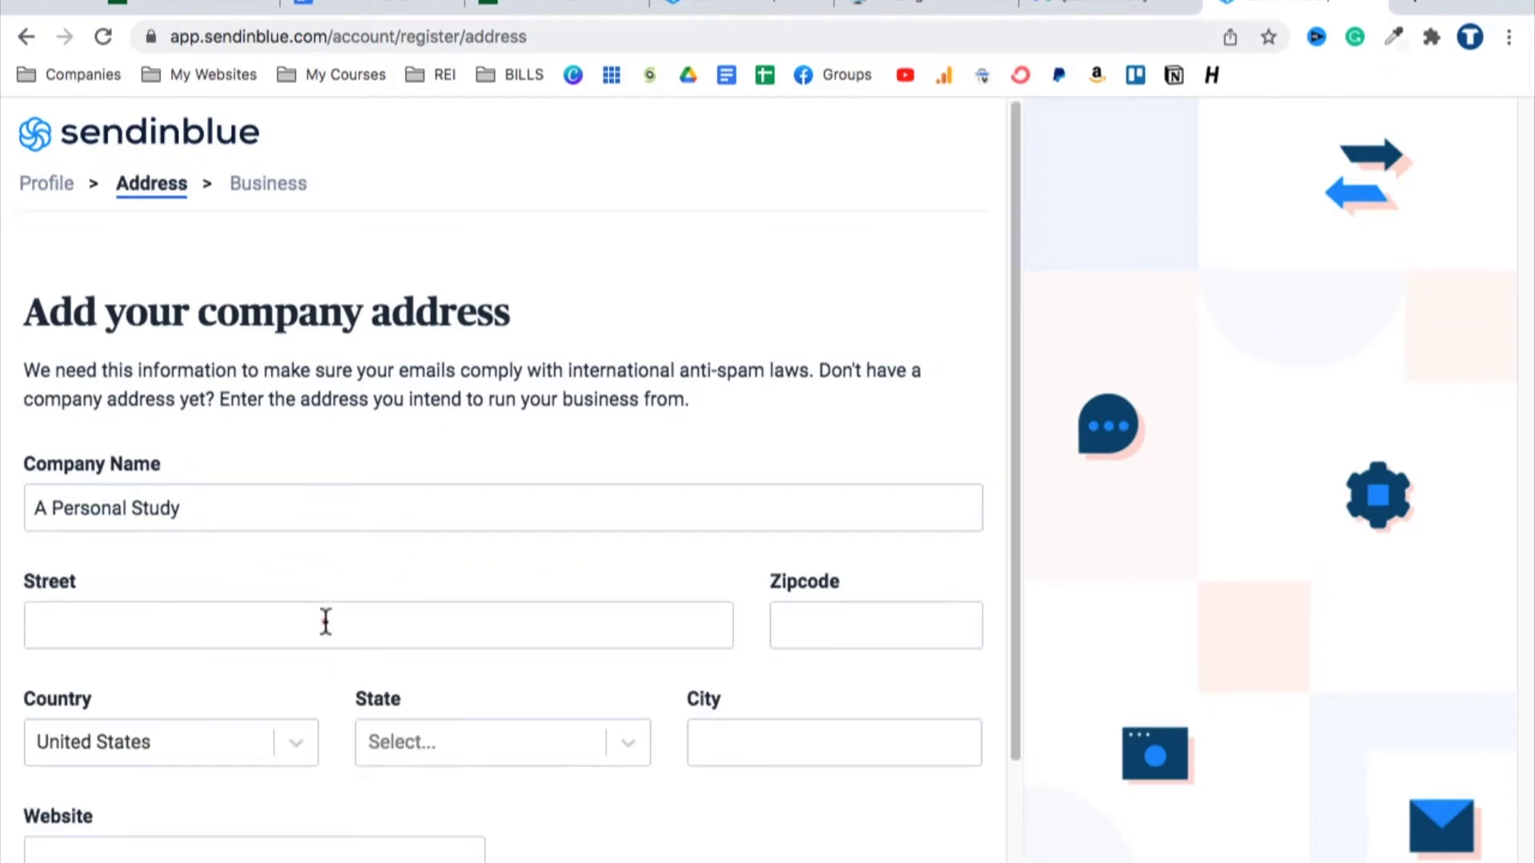
pyautogui.click(326, 621)
pyautogui.scroll(-2, 352, 603)
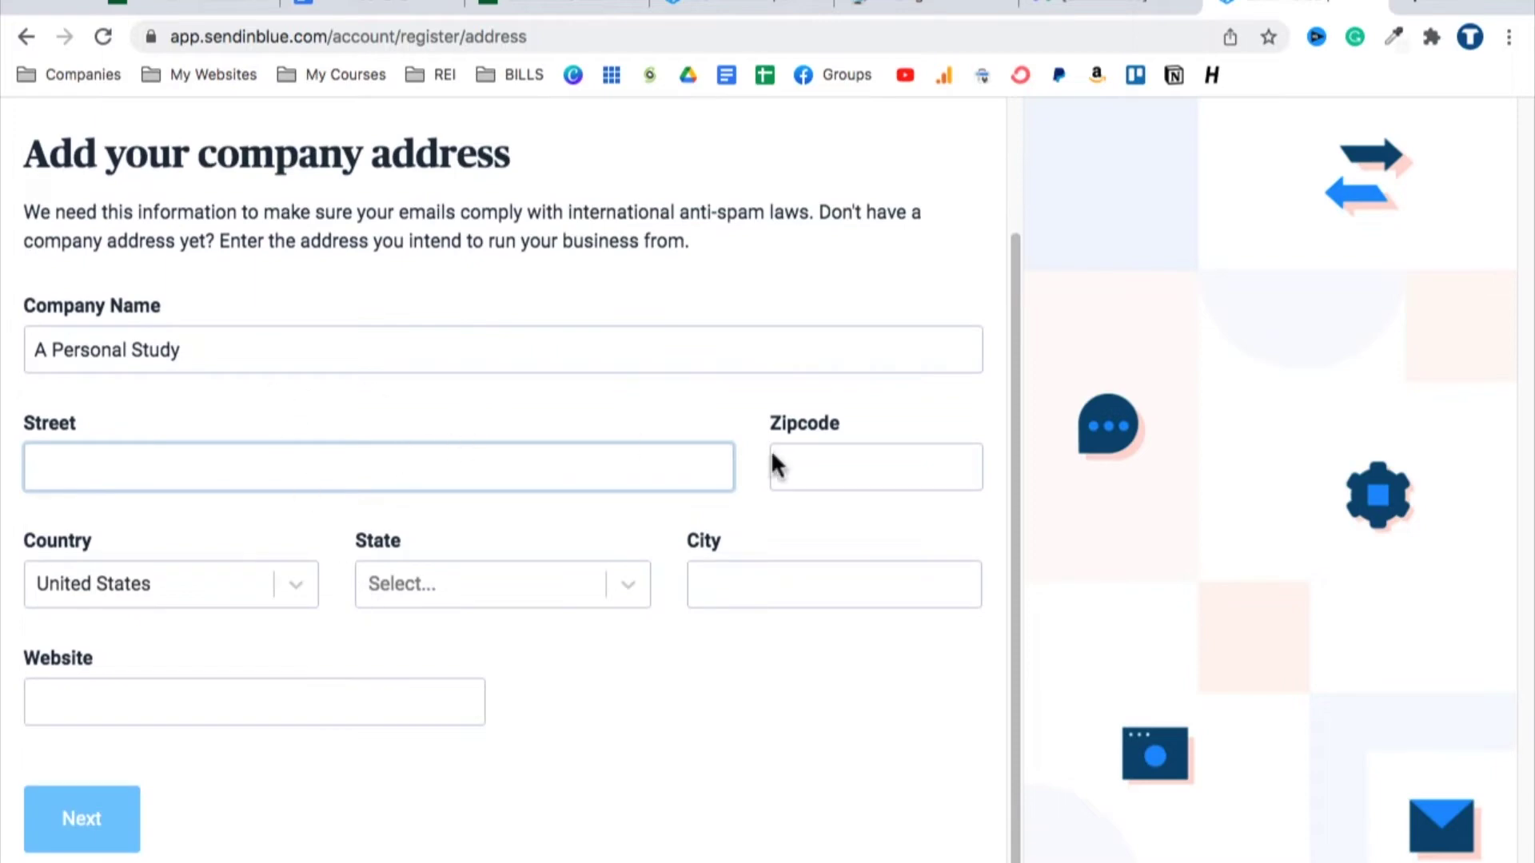
pyautogui.click(328, 707)
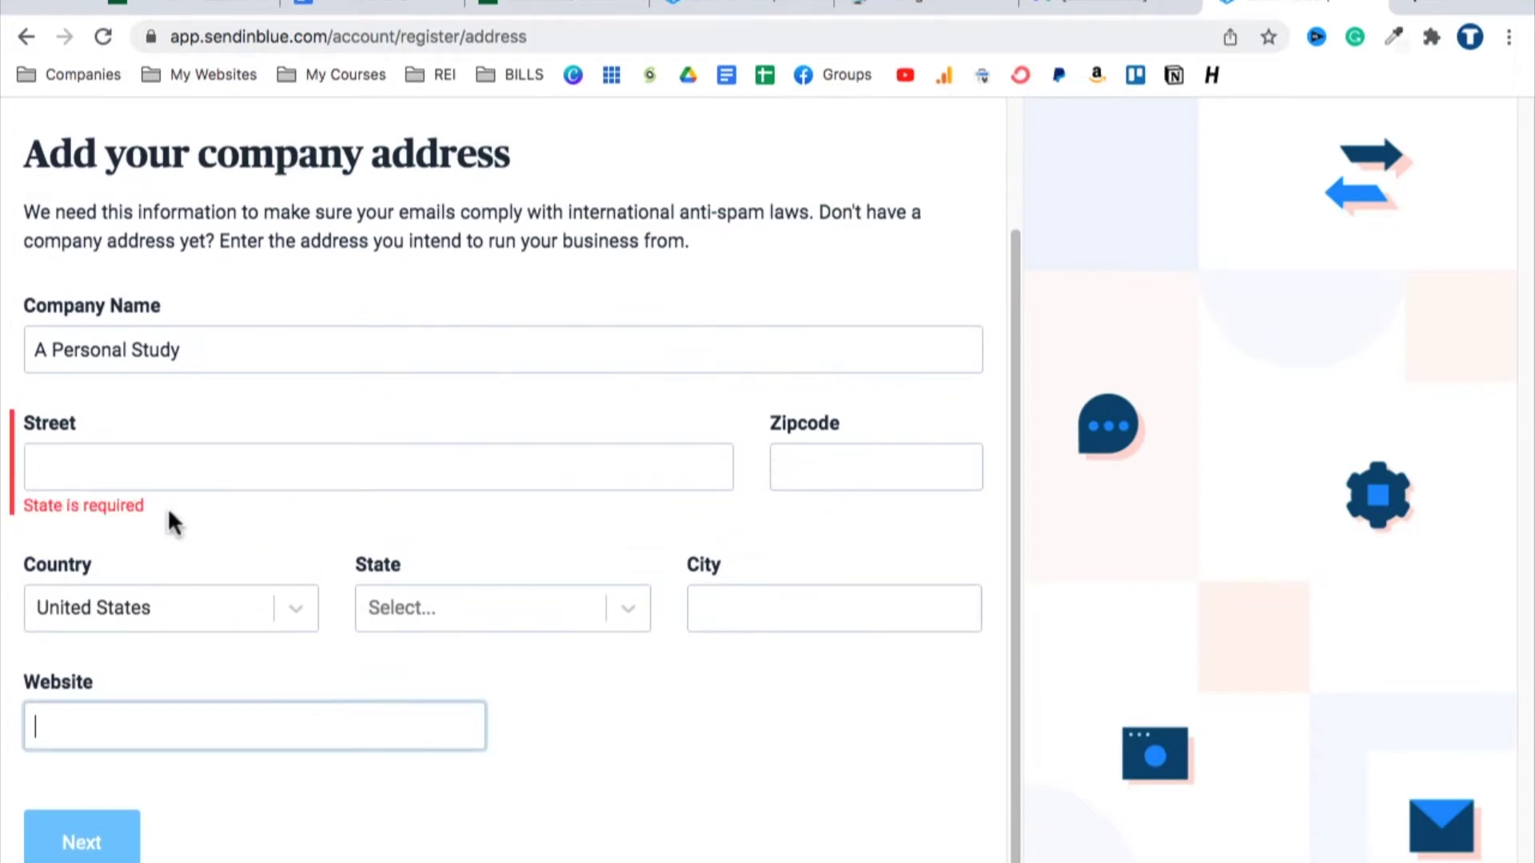
pyautogui.click(167, 472)
pyautogui.click(132, 727)
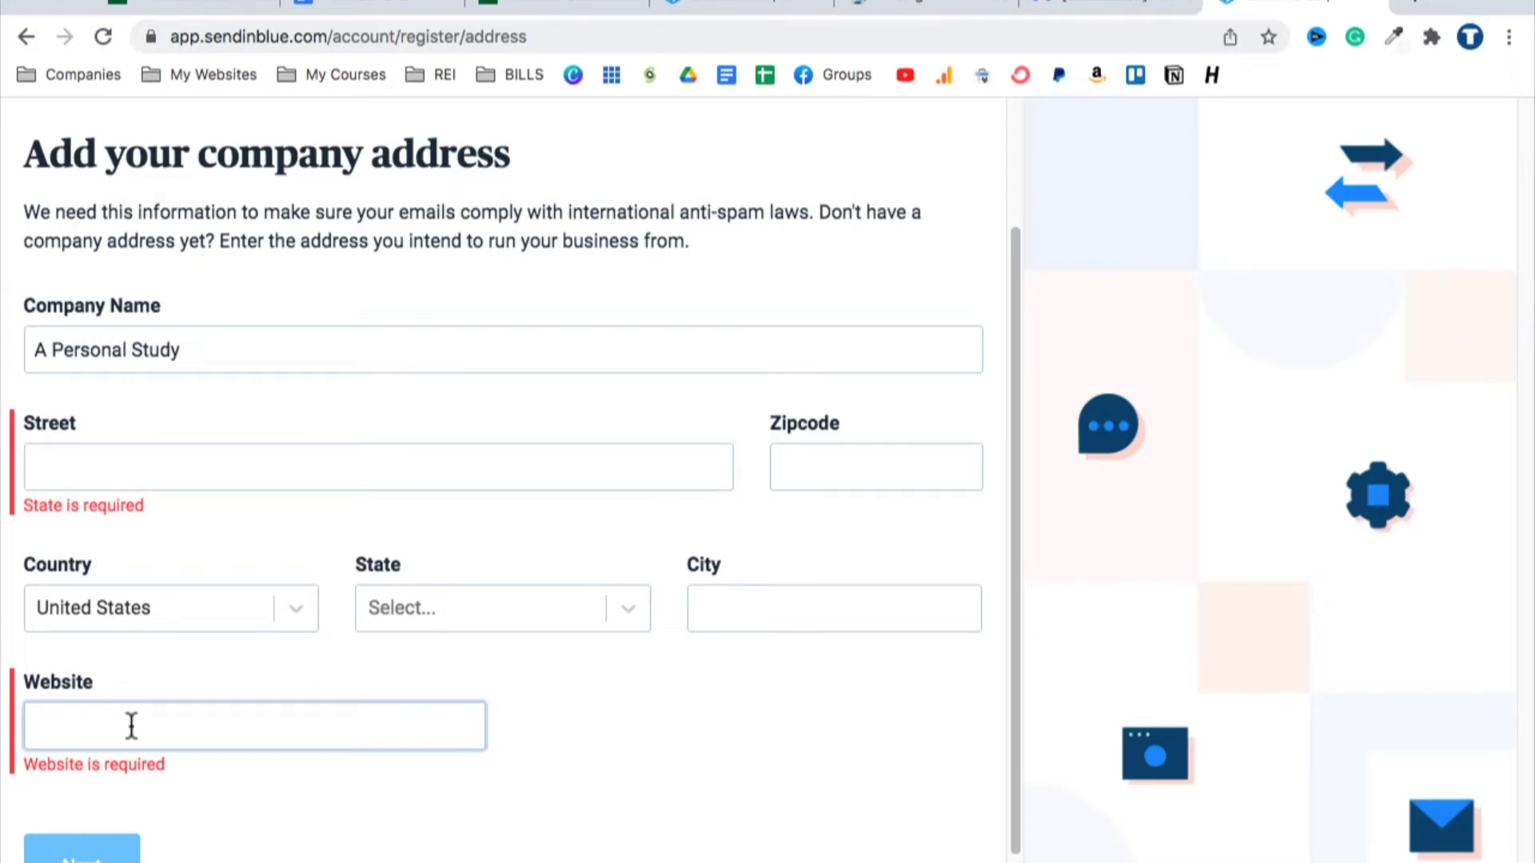
pyautogui.write('https:')
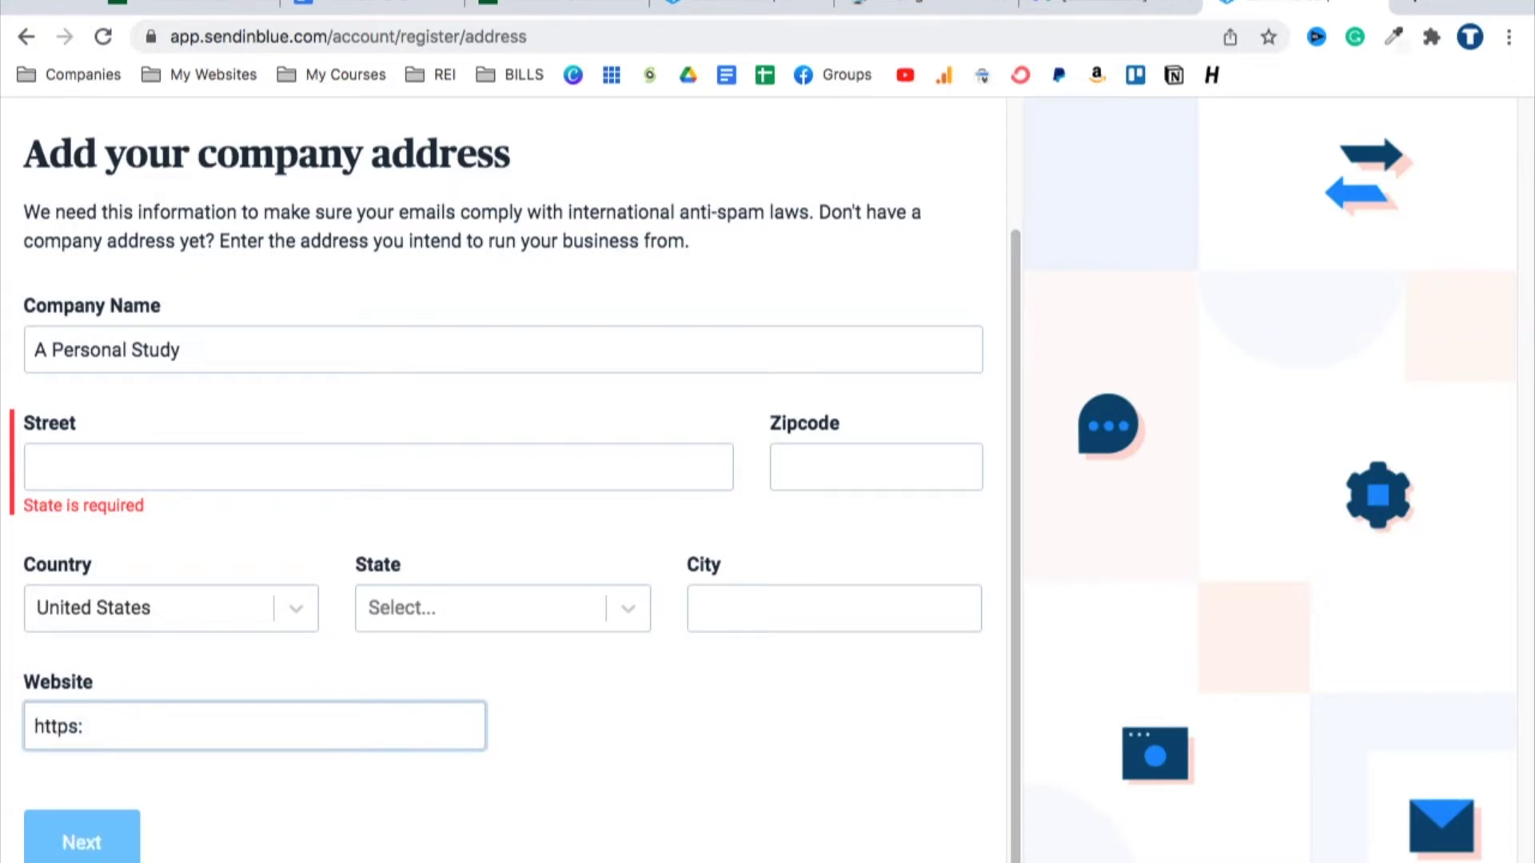
pyautogui.write('//www.apersonalstud')
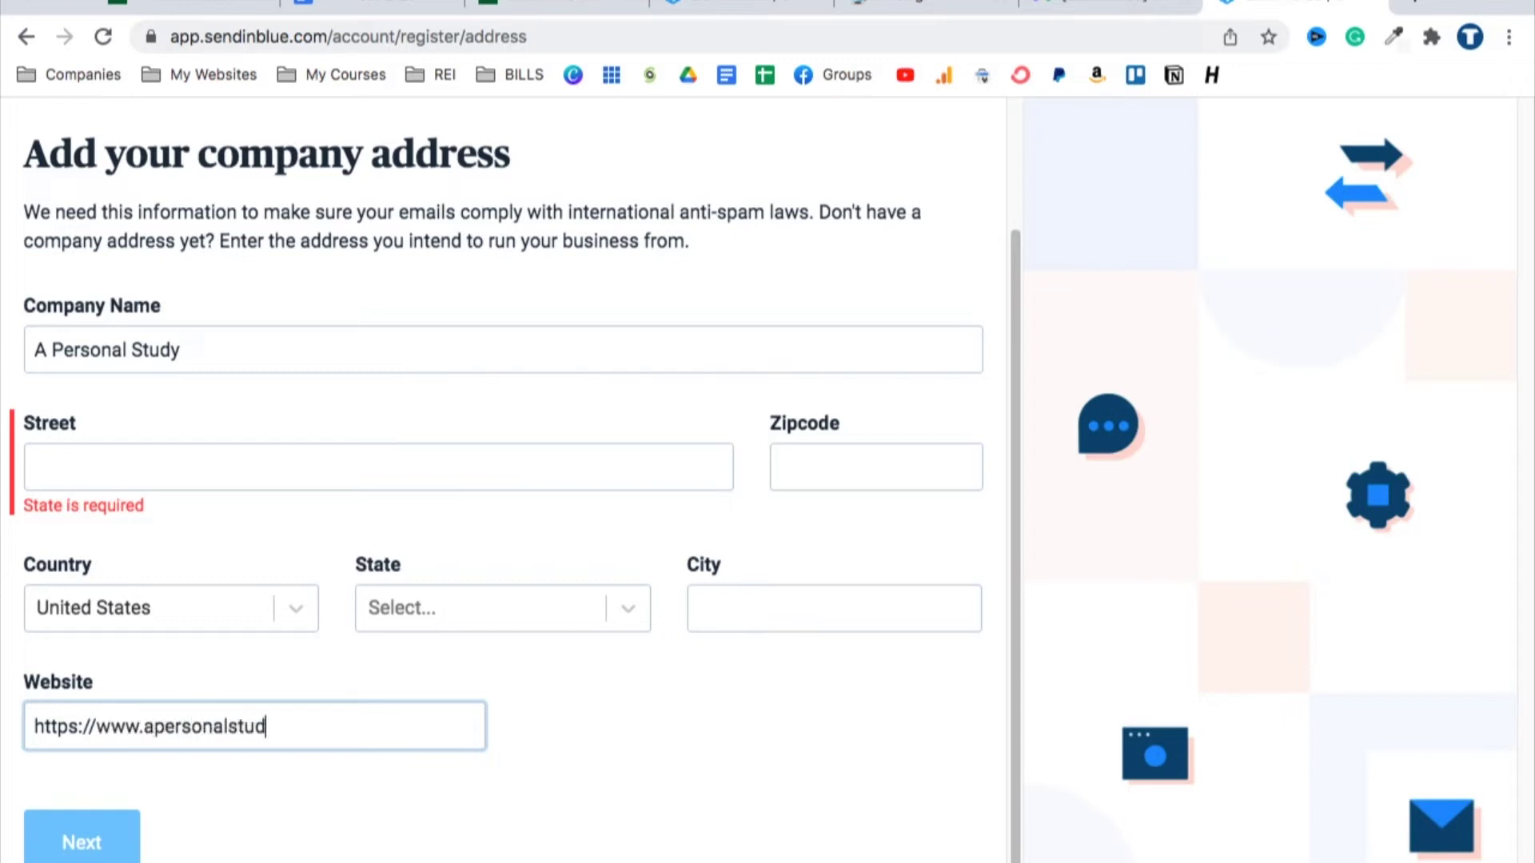
pyautogui.write('y.com')
pyautogui.moveTo(144, 726); pyautogui.dragTo(36, 727)
pyautogui.press('BackSpace')
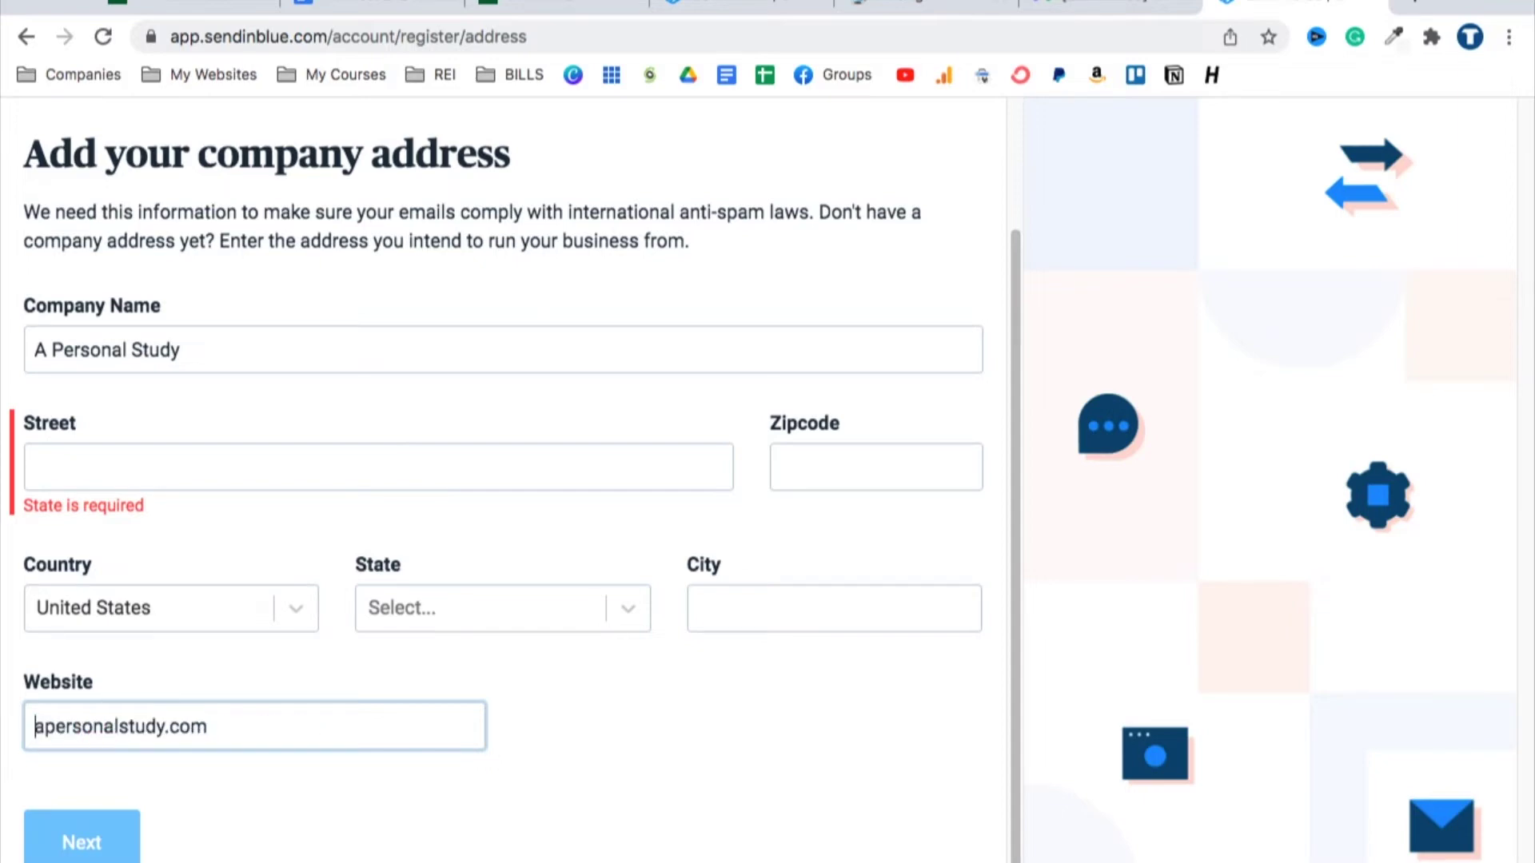
pyautogui.press('super+z')
pyautogui.click(132, 729)
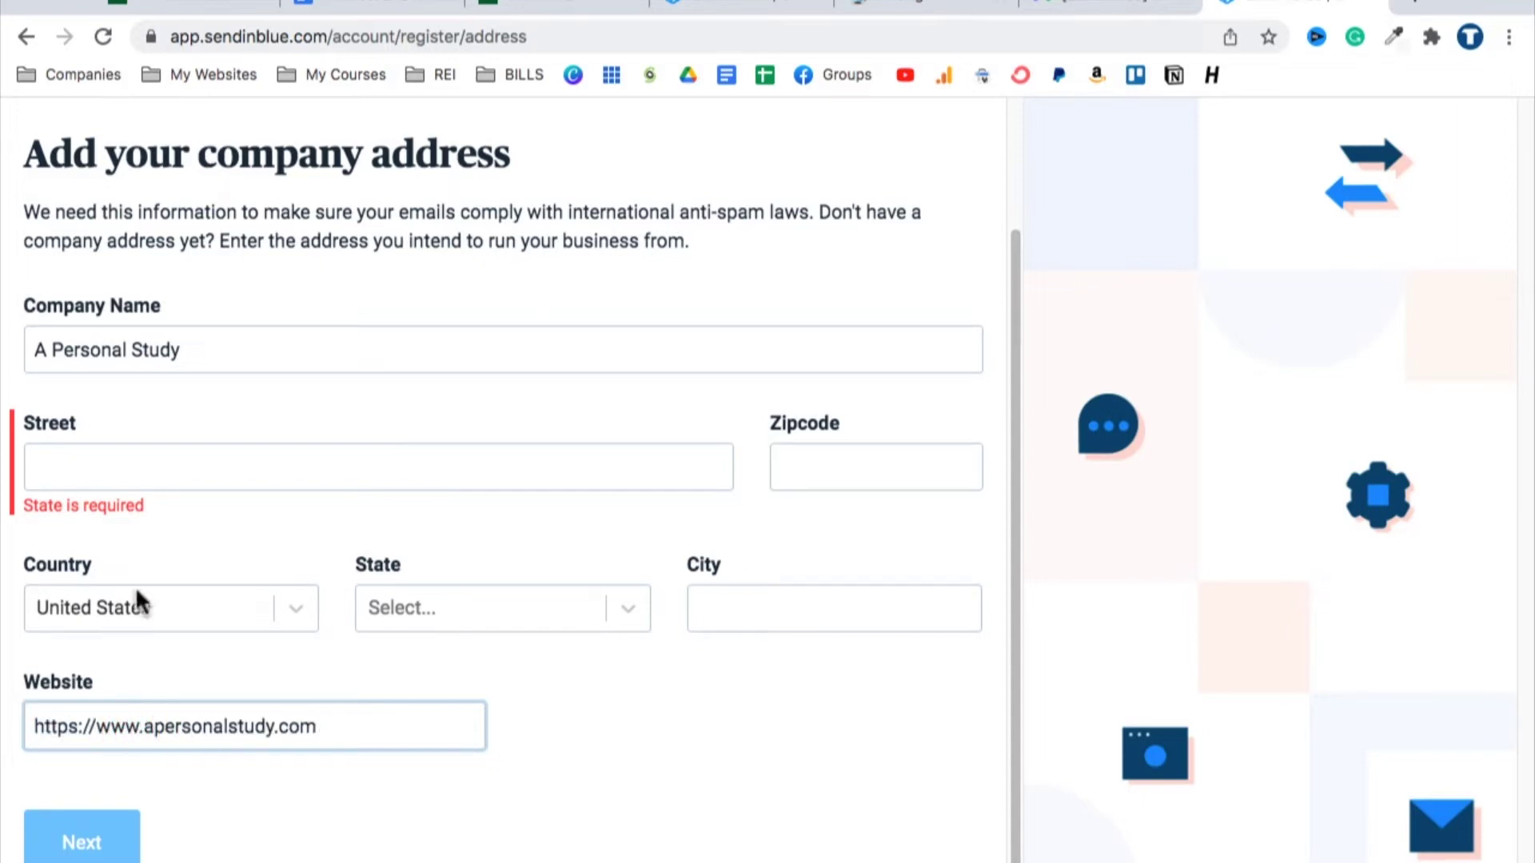
pyautogui.scroll(-1, 133, 490)
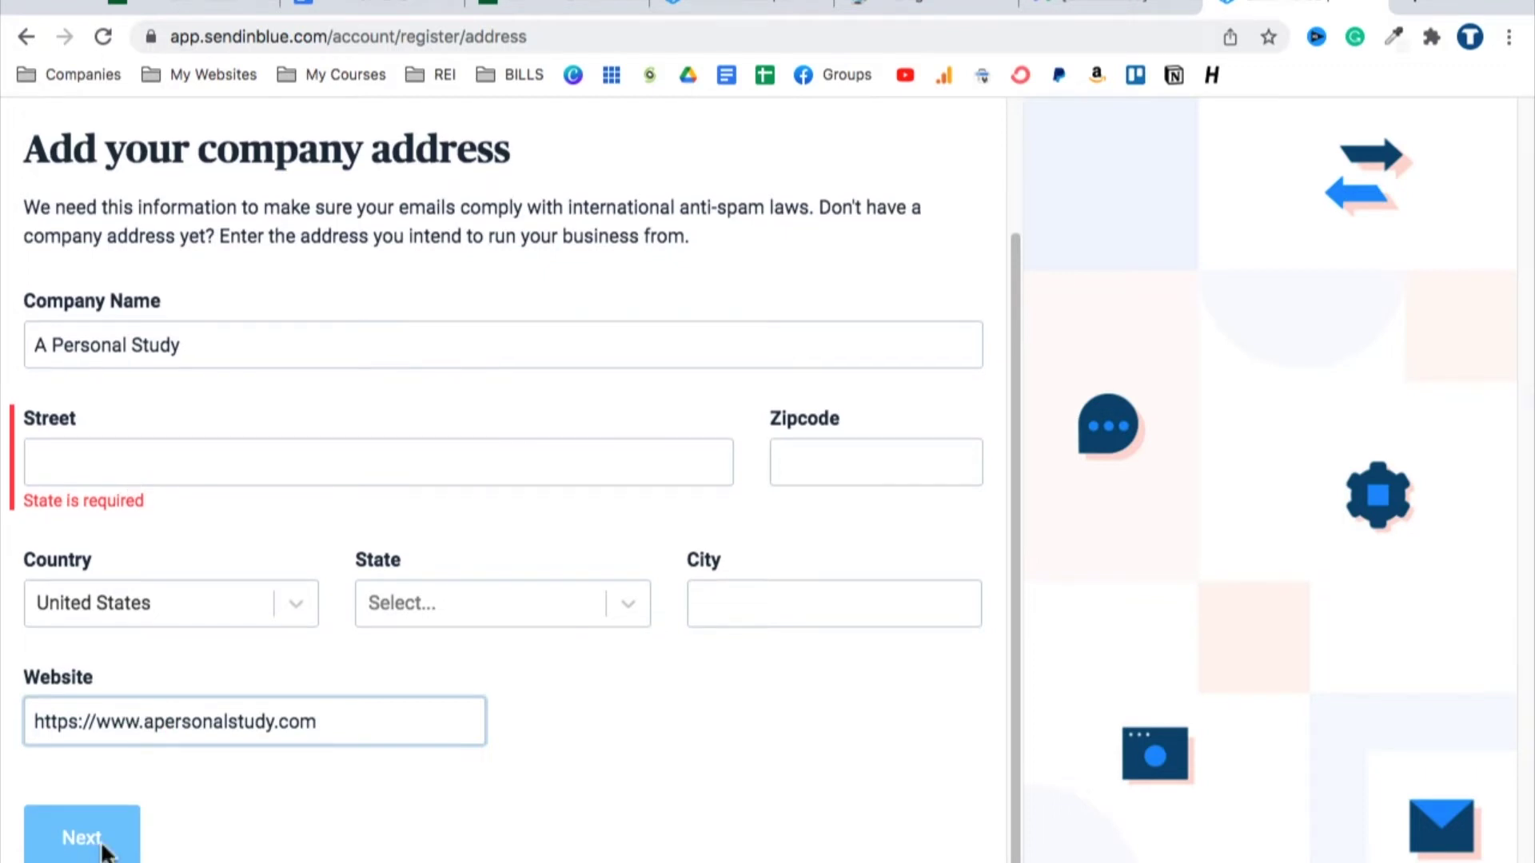
pyautogui.click(114, 466)
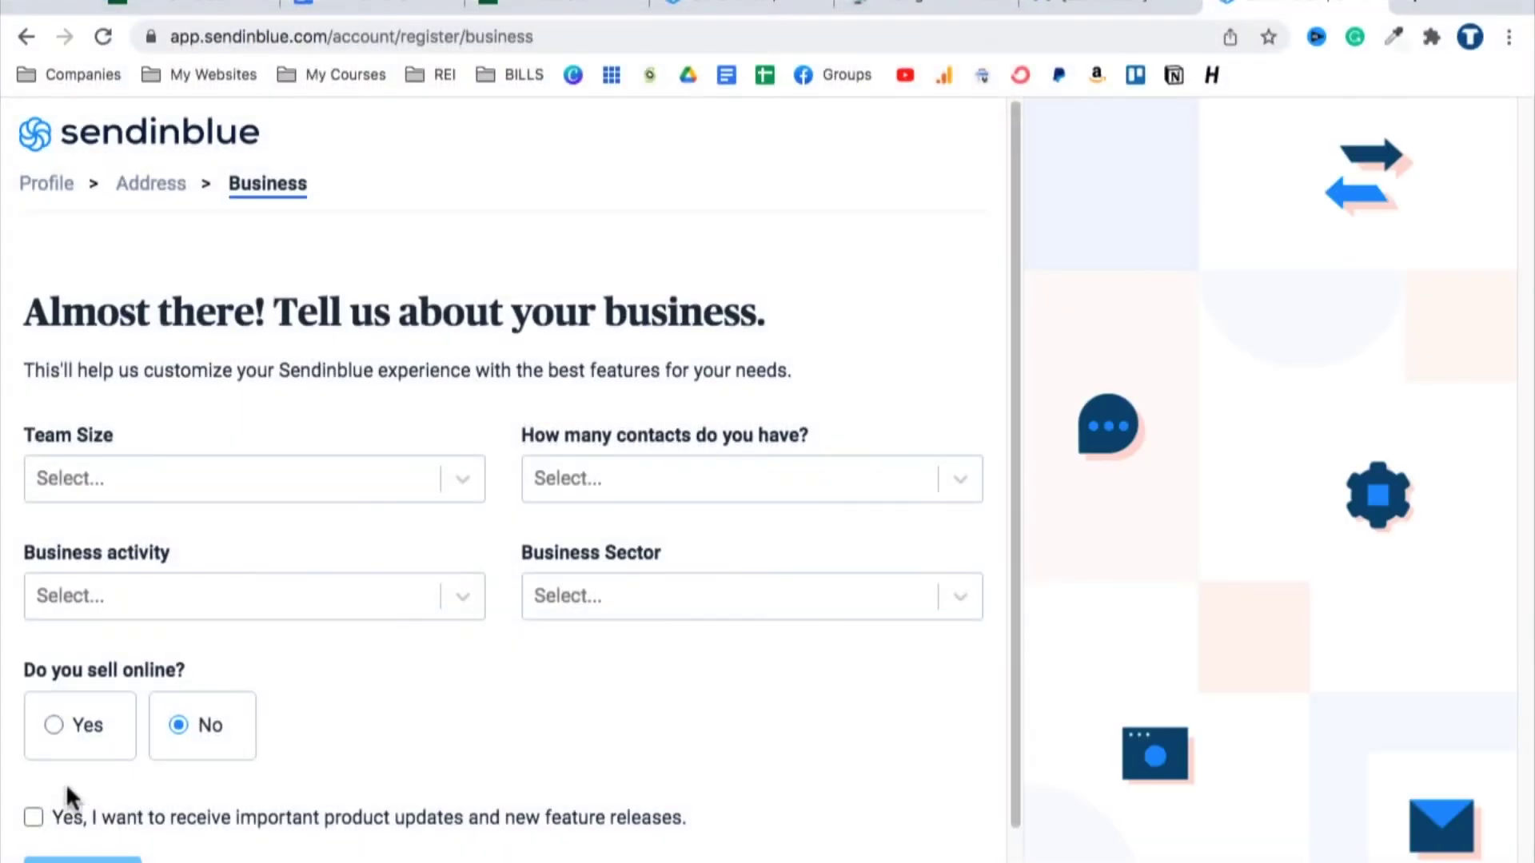
pyautogui.scroll(-2, 588, 654)
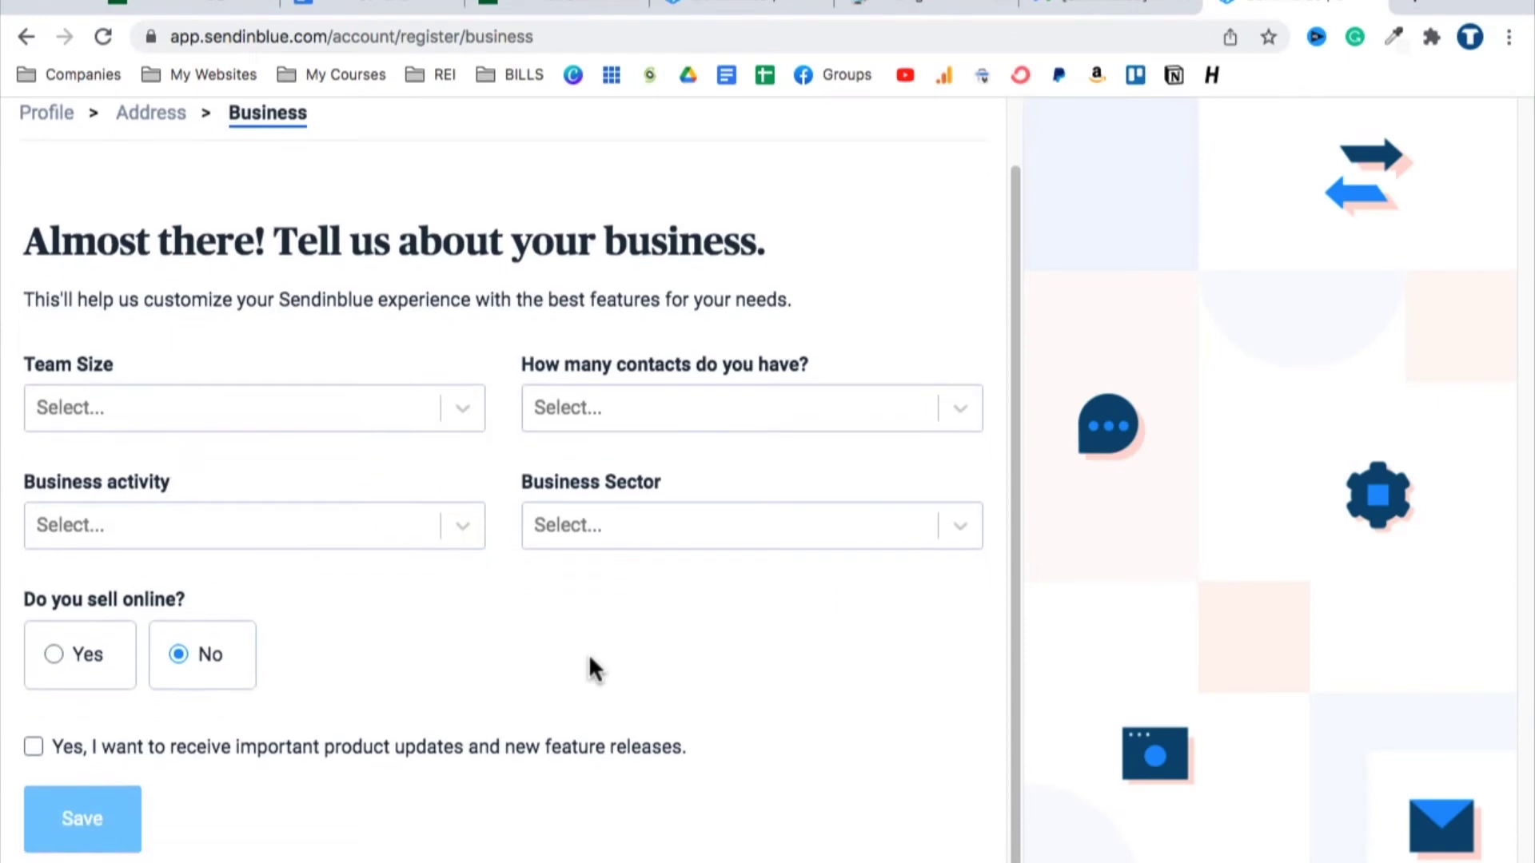
# Set team size 0-1, contacts 1-300, Providing a service, Medical Health sector, and save.
pyautogui.click(260, 403)
pyautogui.click(243, 516)
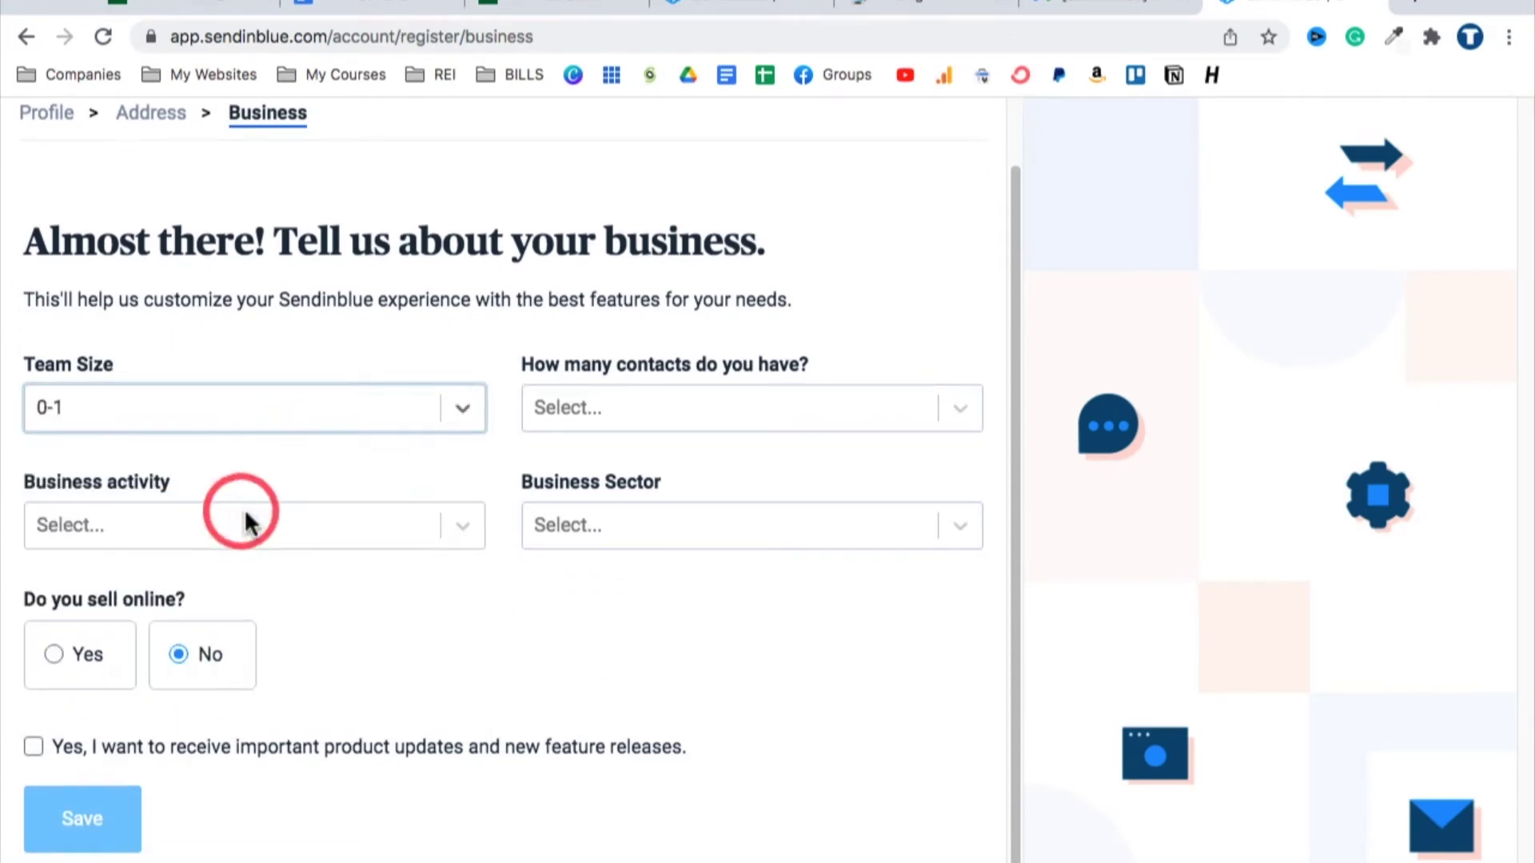
pyautogui.click(668, 425)
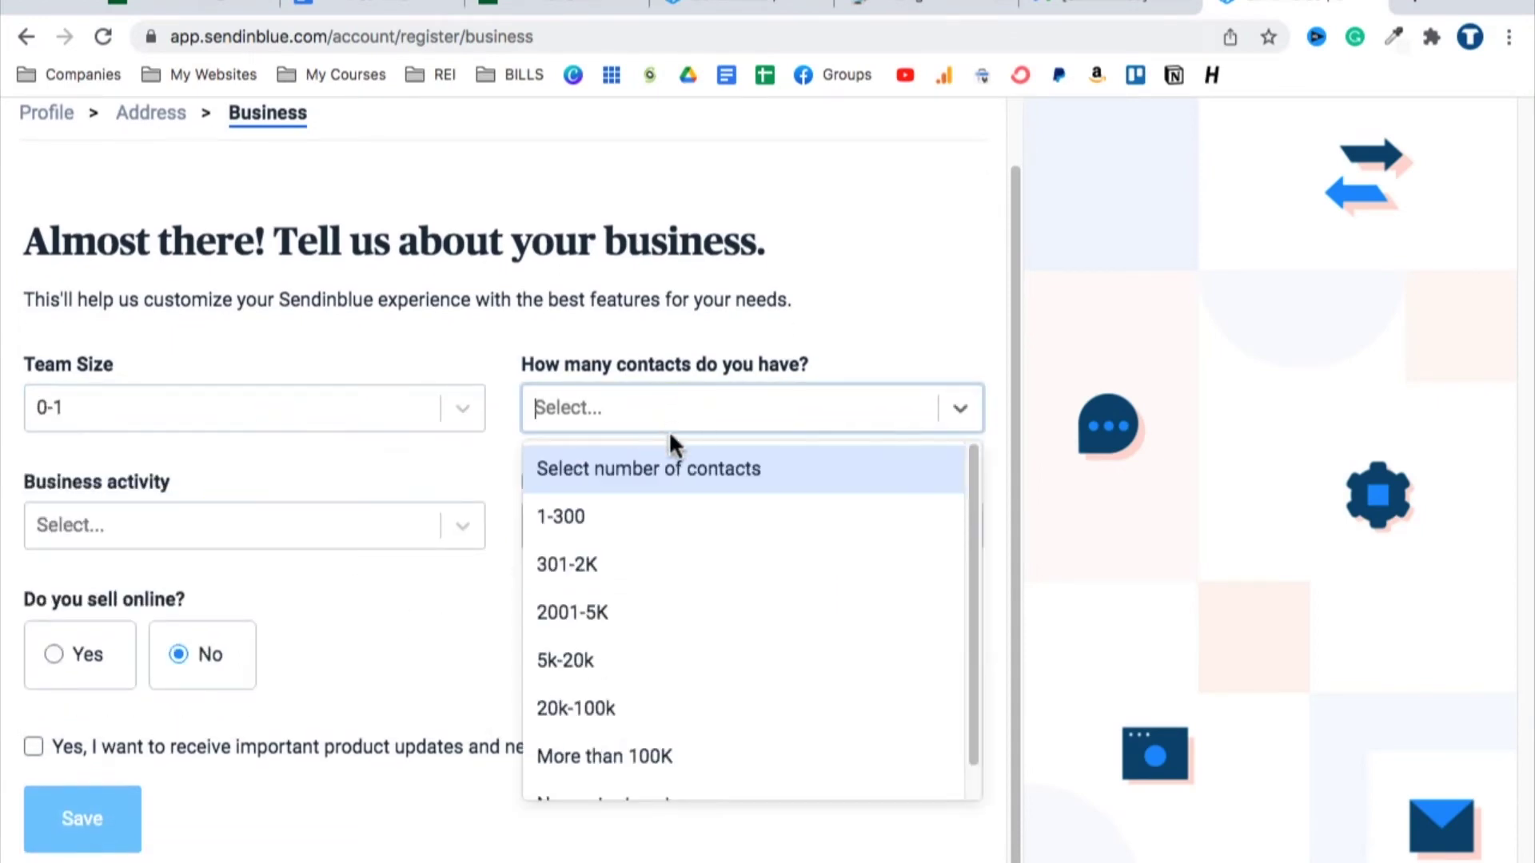
pyautogui.click(669, 513)
pyautogui.click(292, 533)
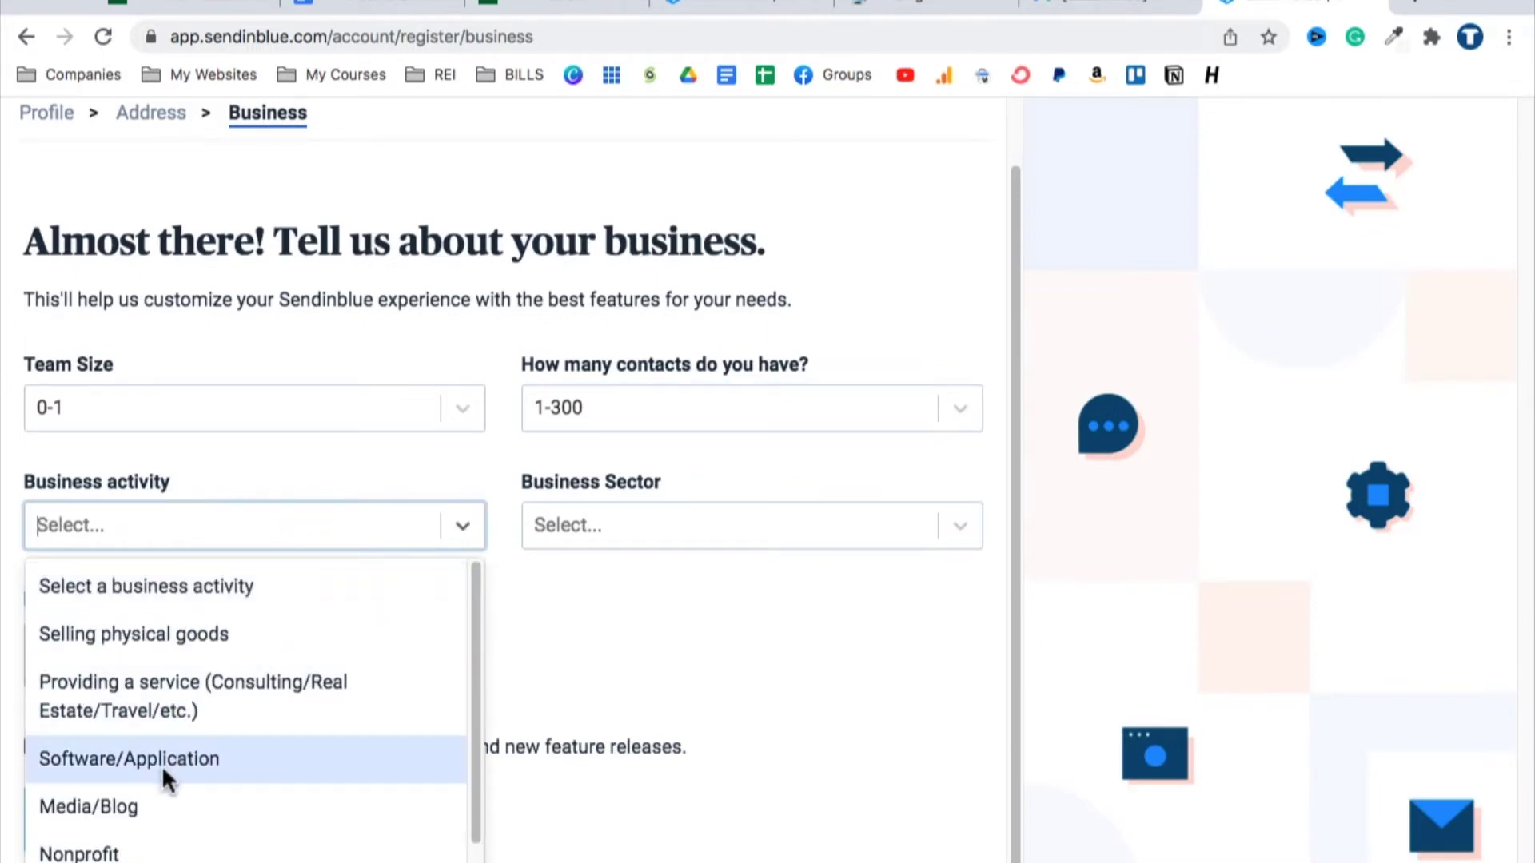
pyautogui.click(140, 700)
pyautogui.click(603, 535)
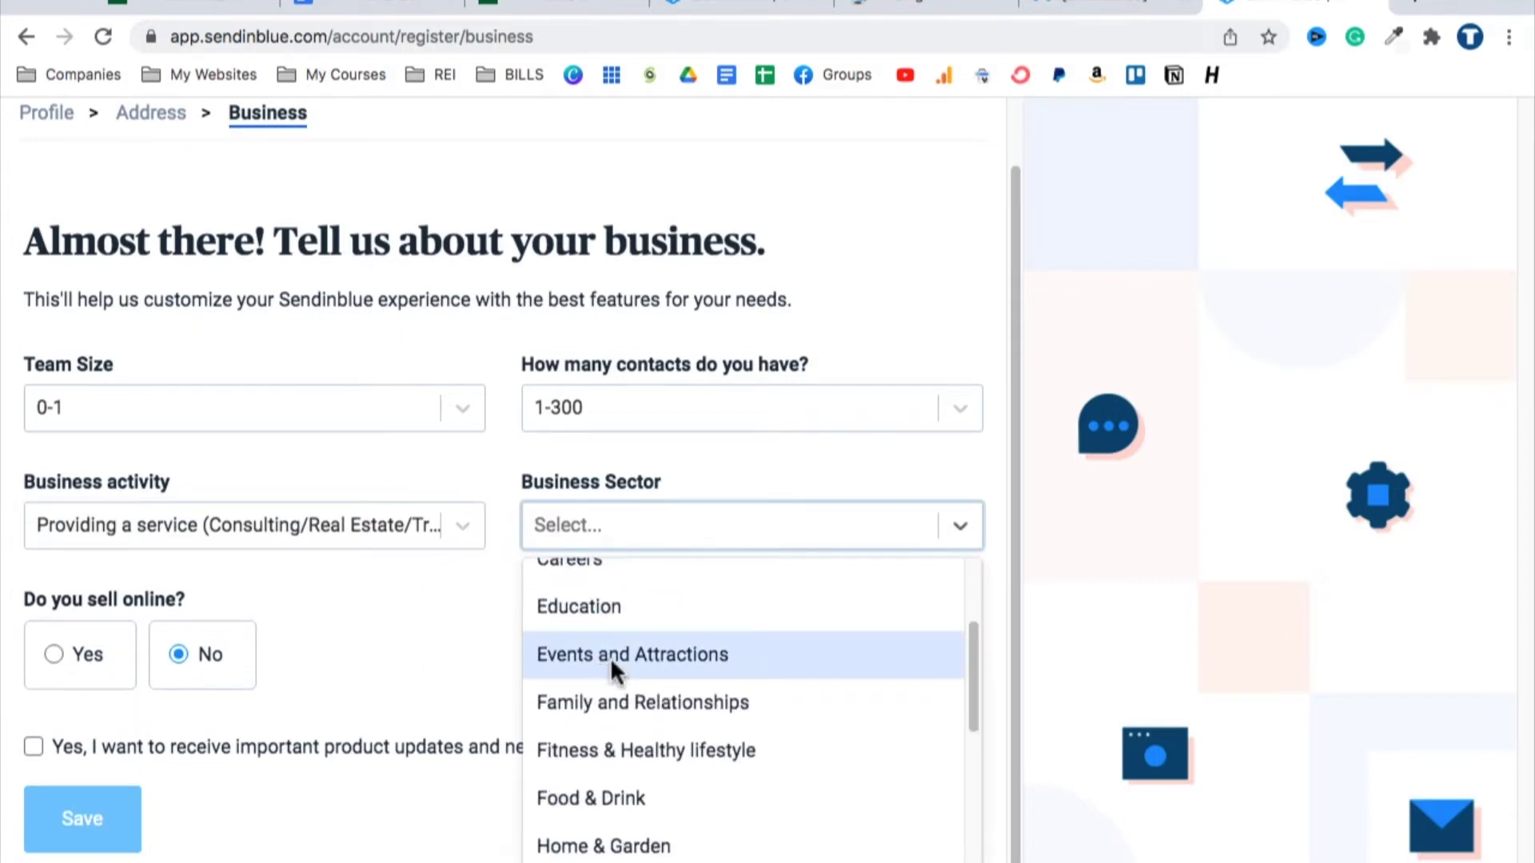
pyautogui.scroll(-1, 611, 656)
pyautogui.scroll(-2, 620, 691)
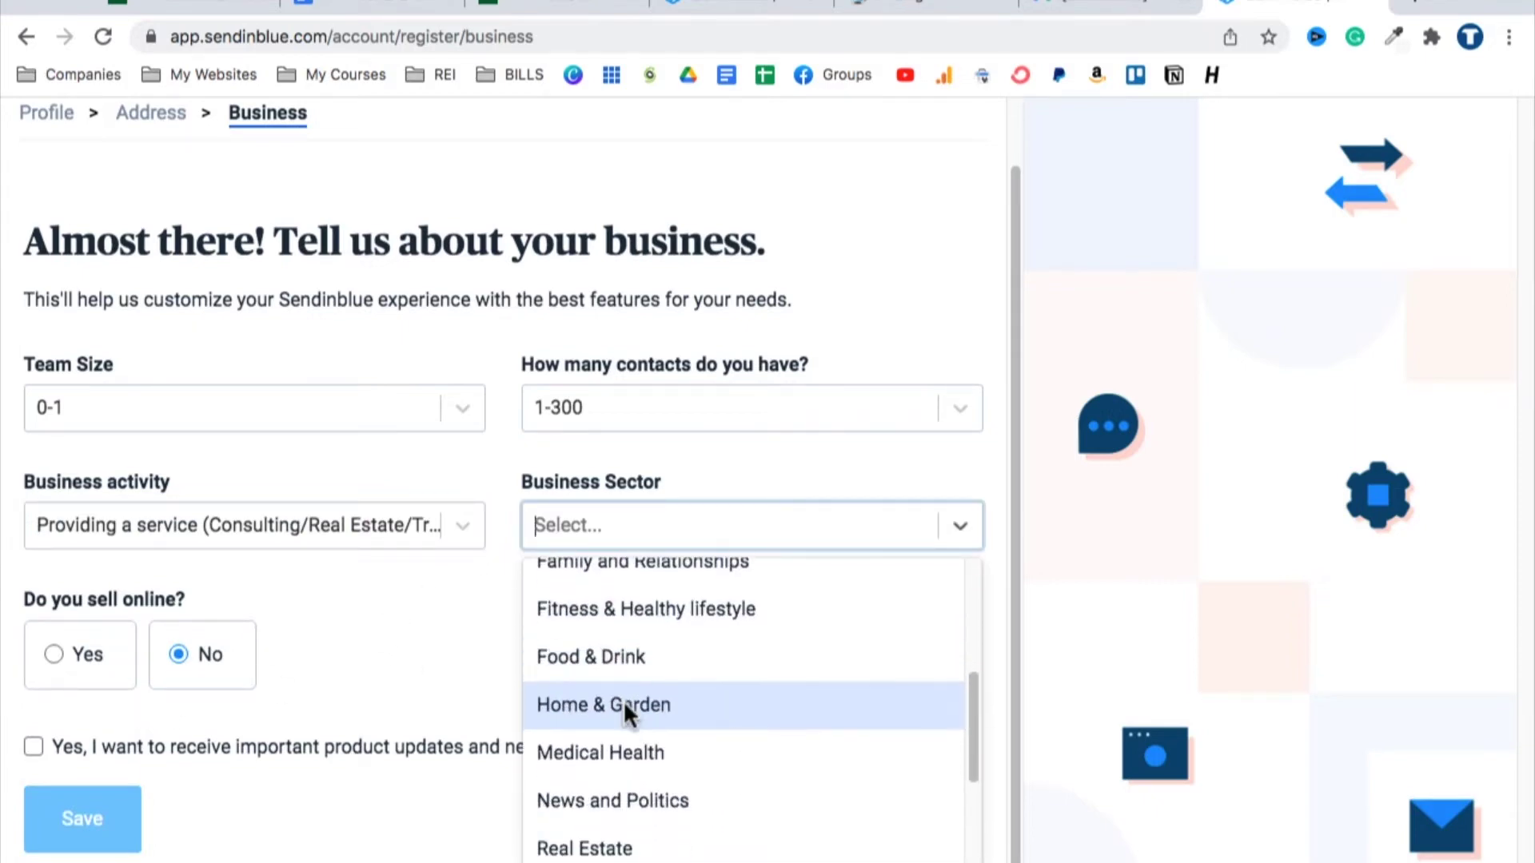
pyautogui.scroll(-1, 630, 737)
pyautogui.click(629, 737)
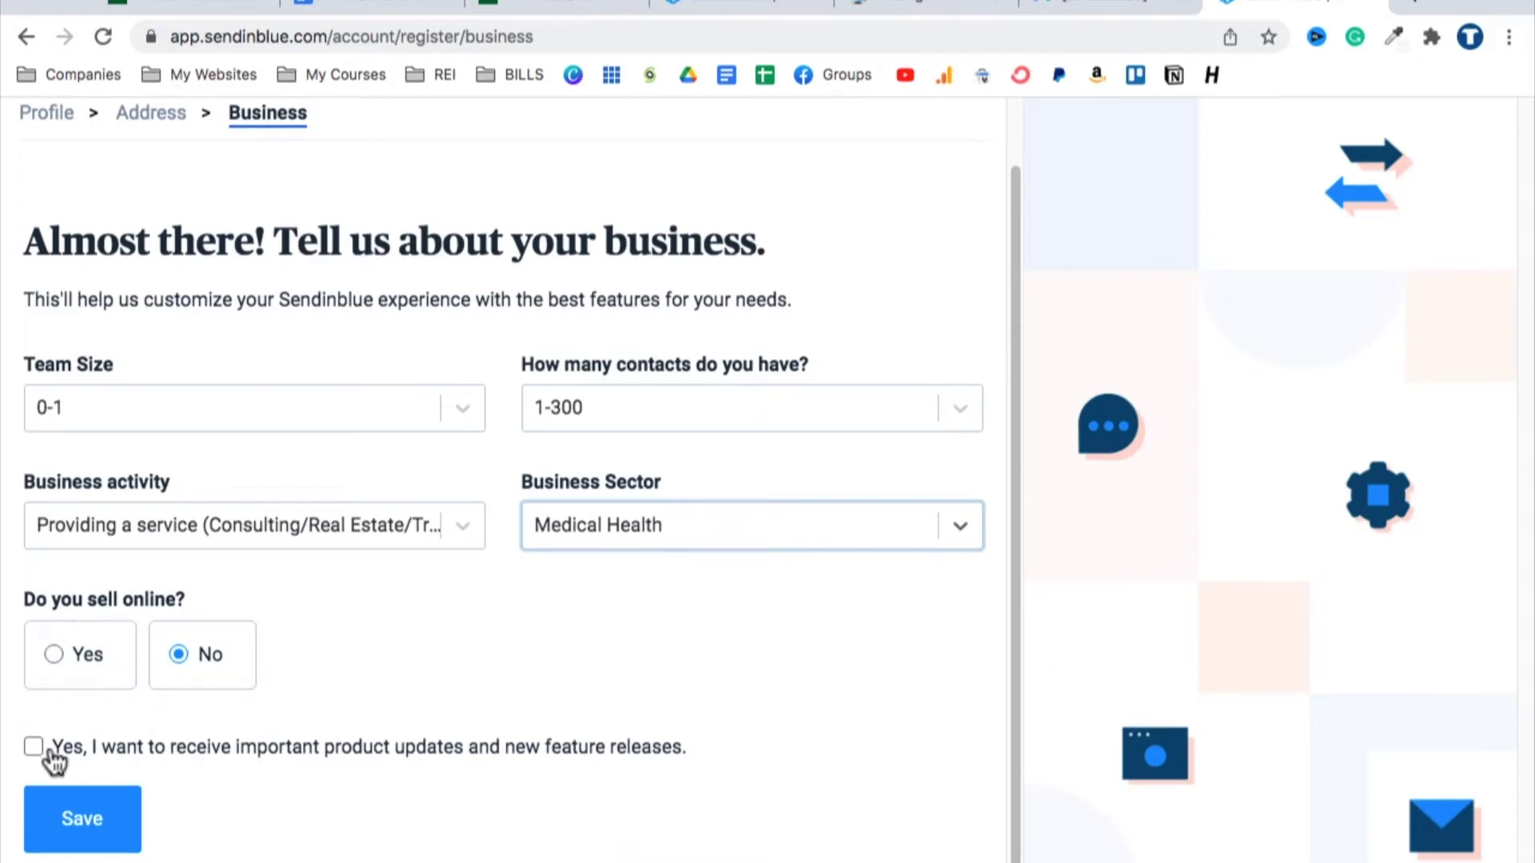
pyautogui.click(67, 812)
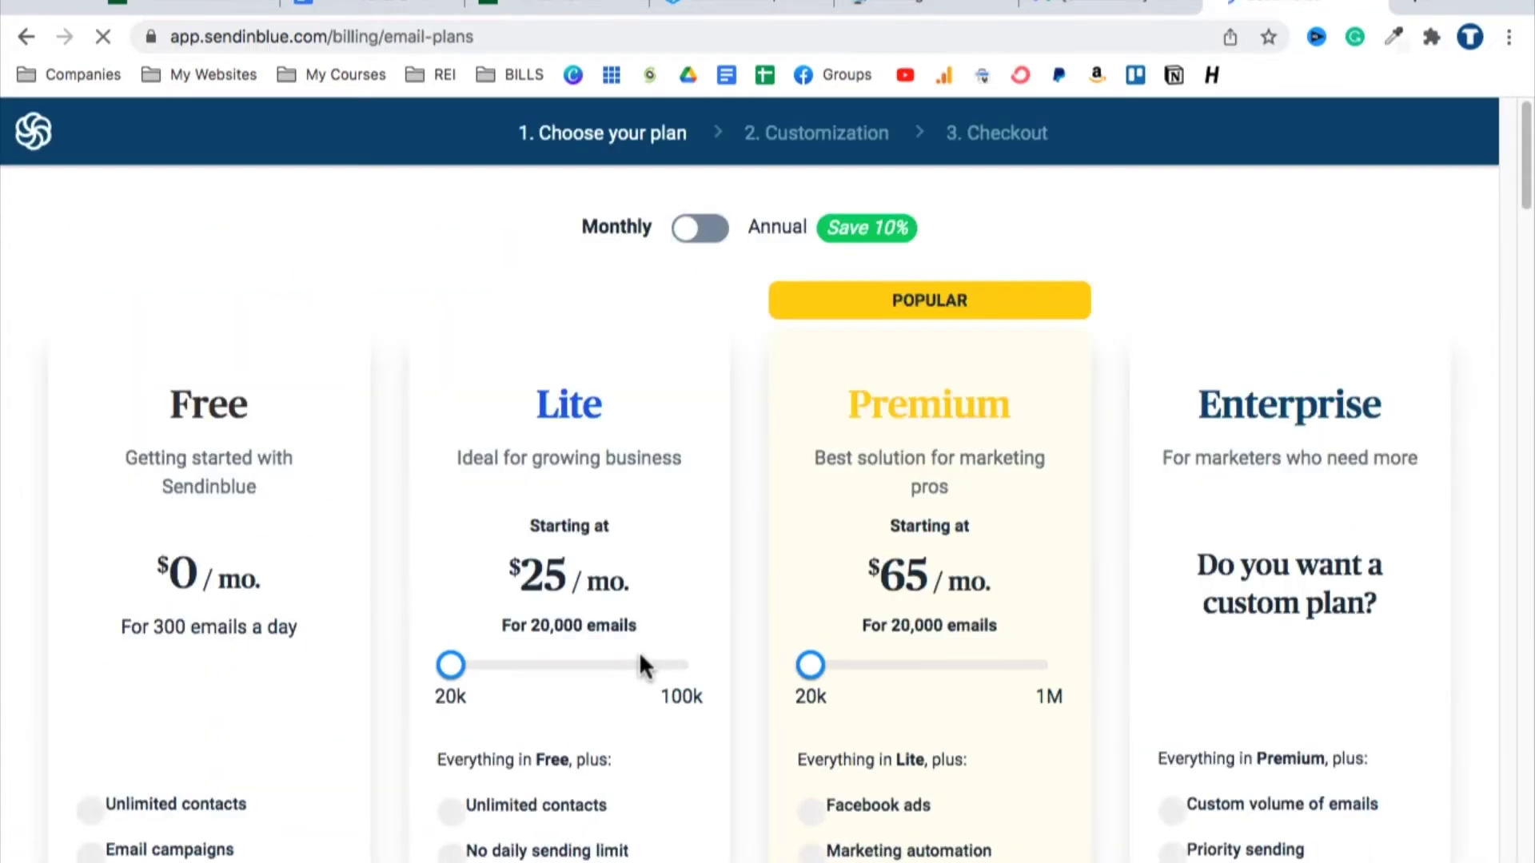
# Scroll the email plans pricing page and continue with the Free plan.
pyautogui.scroll(-3, 698, 300)
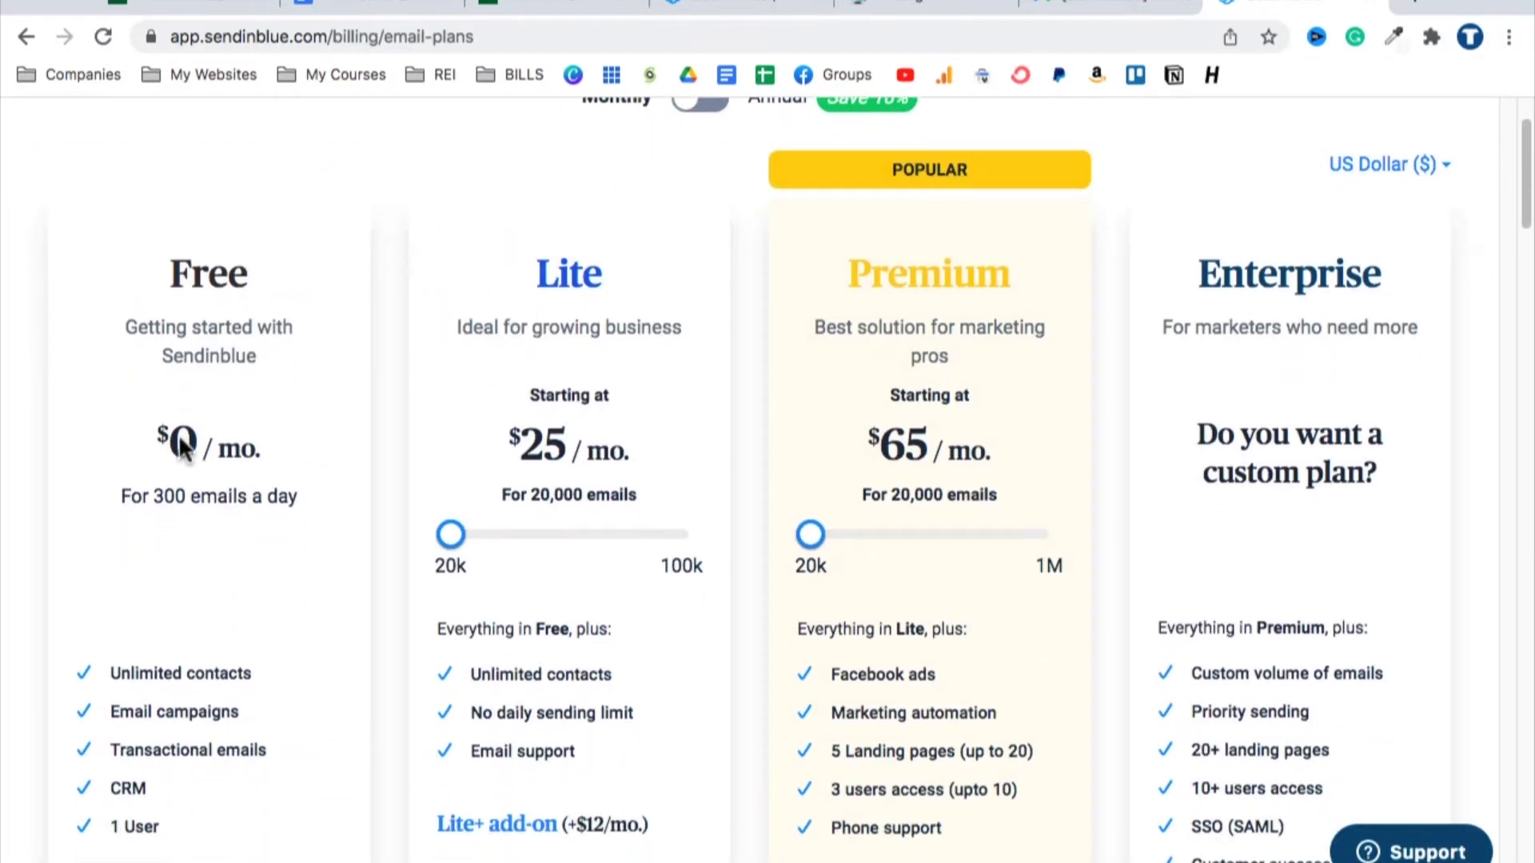
pyautogui.moveTo(122, 495); pyautogui.dragTo(257, 500)
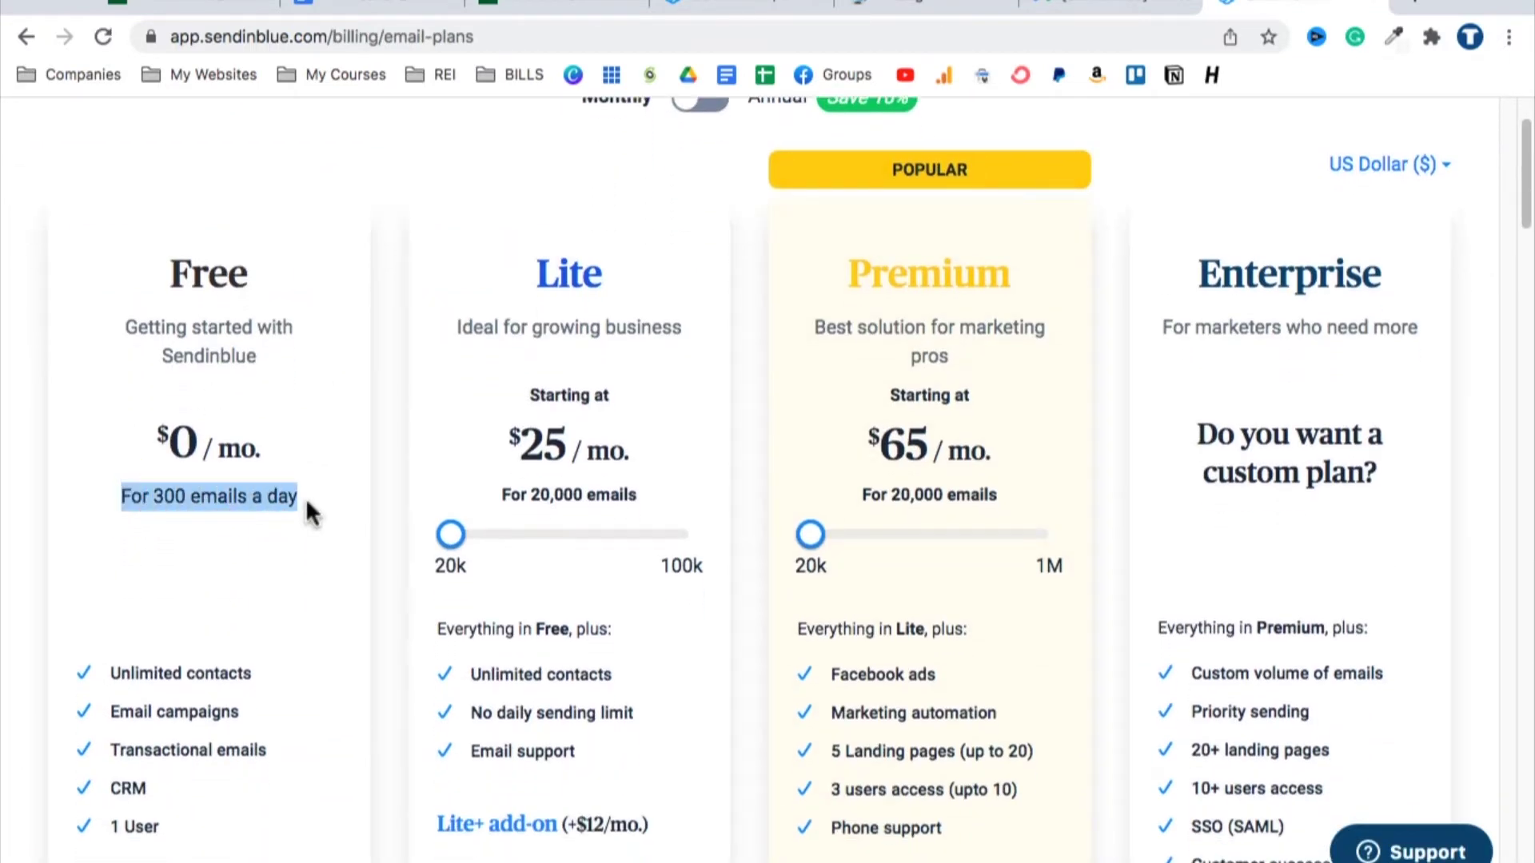
pyautogui.scroll(-5, 161, 439)
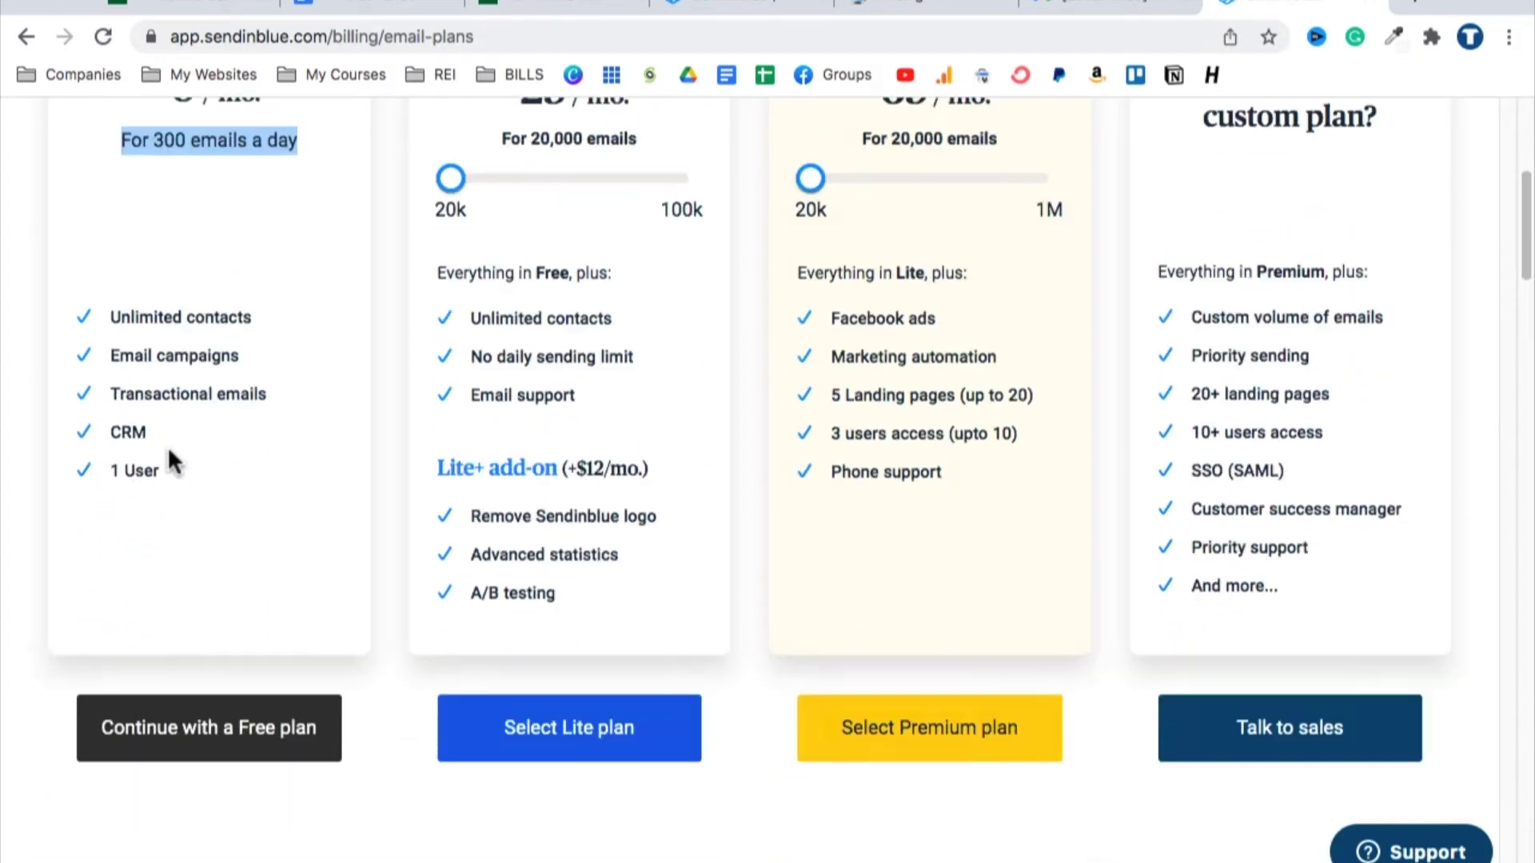
pyautogui.scroll(-1, 171, 462)
pyautogui.click(149, 660)
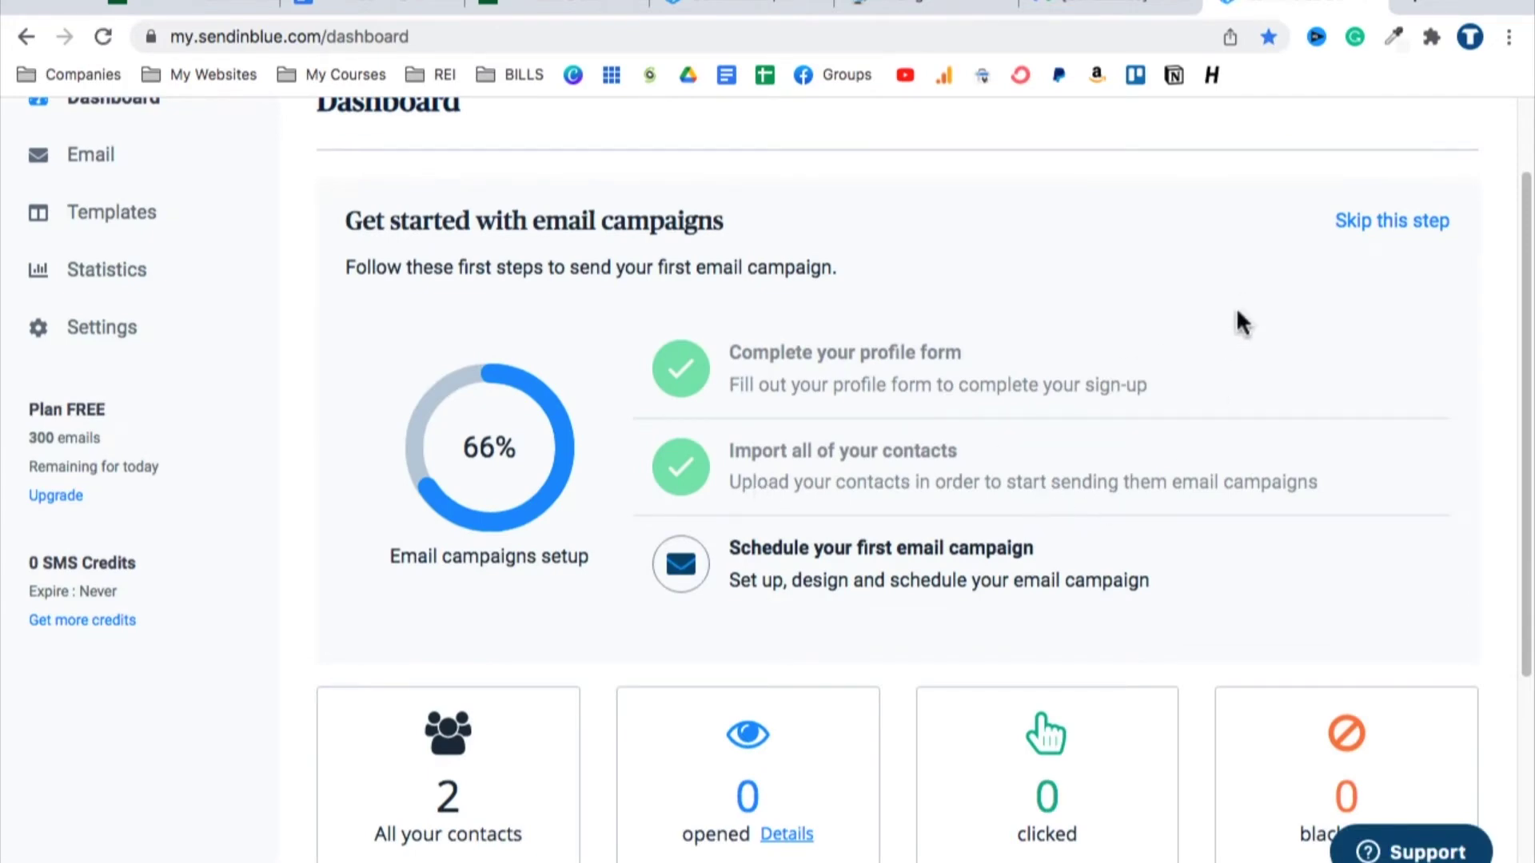
# Skip the getting-started steps and choose SMTP & API from the A Personal Study account menu.
pyautogui.click(1350, 222)
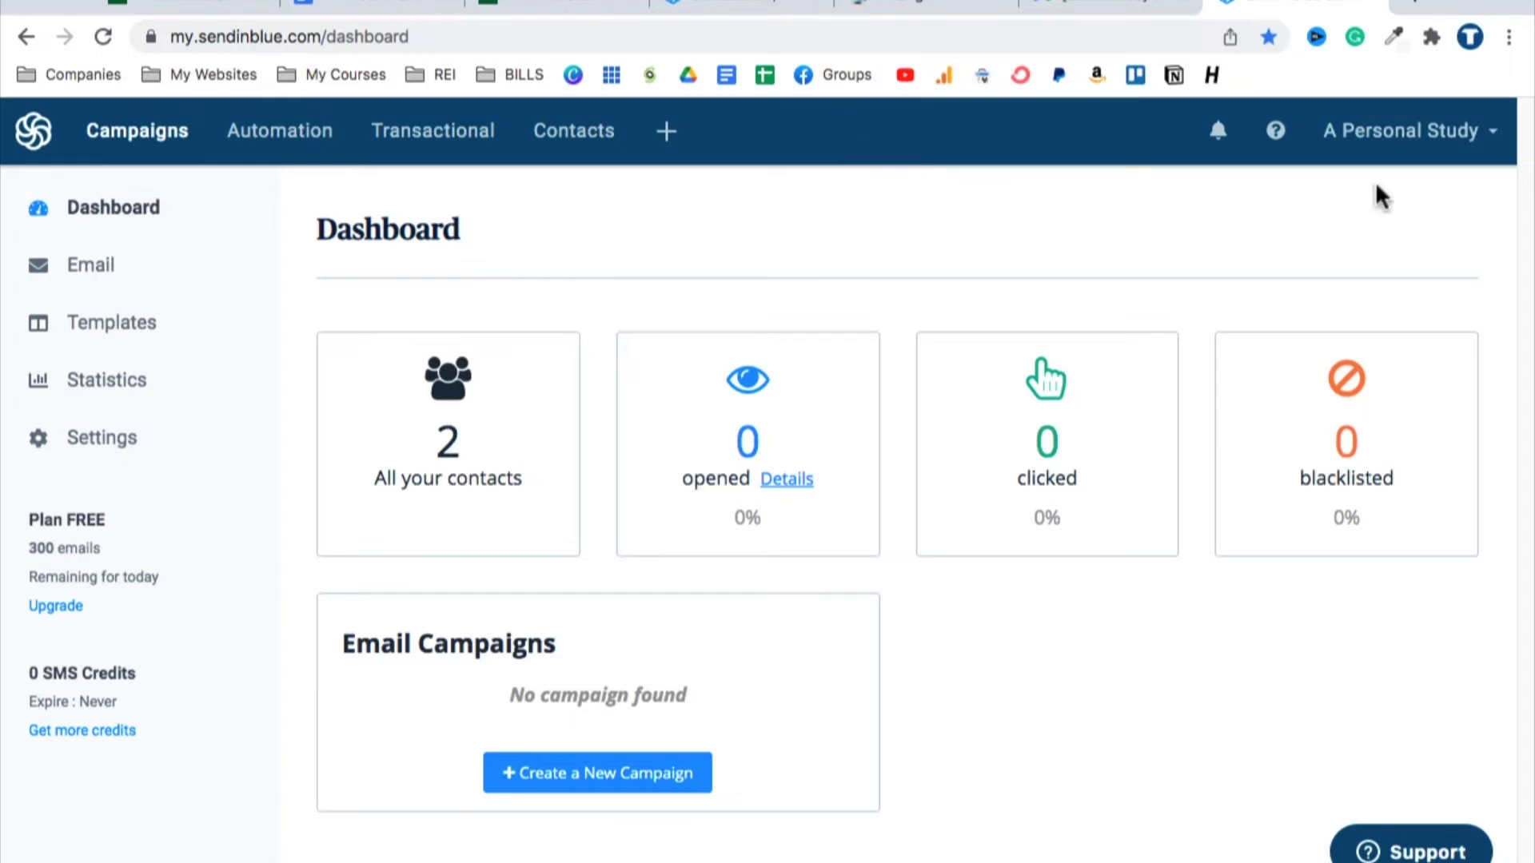
pyautogui.click(1486, 134)
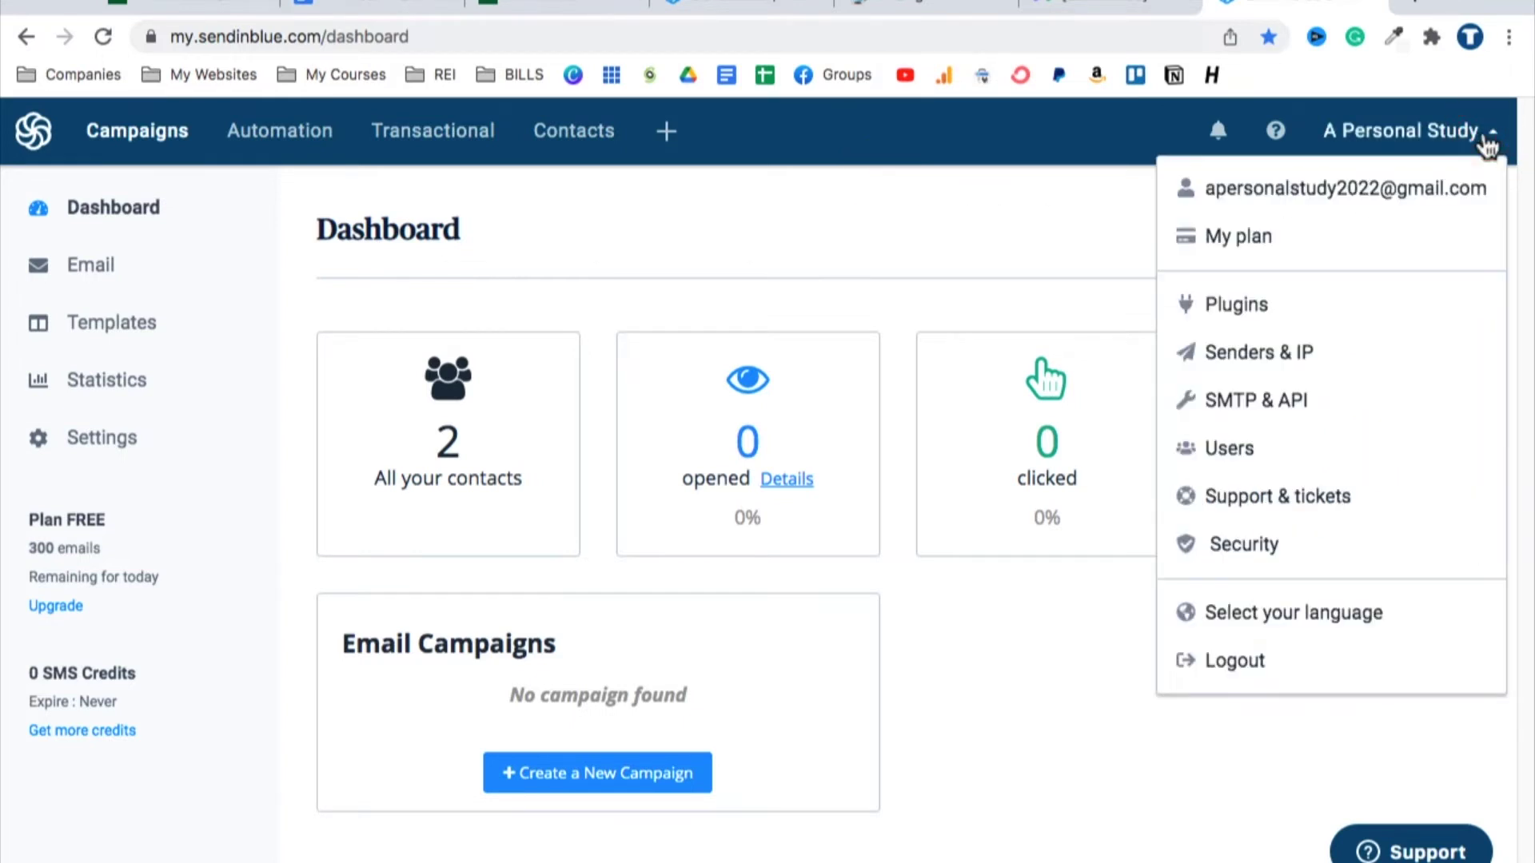
pyautogui.click(1252, 409)
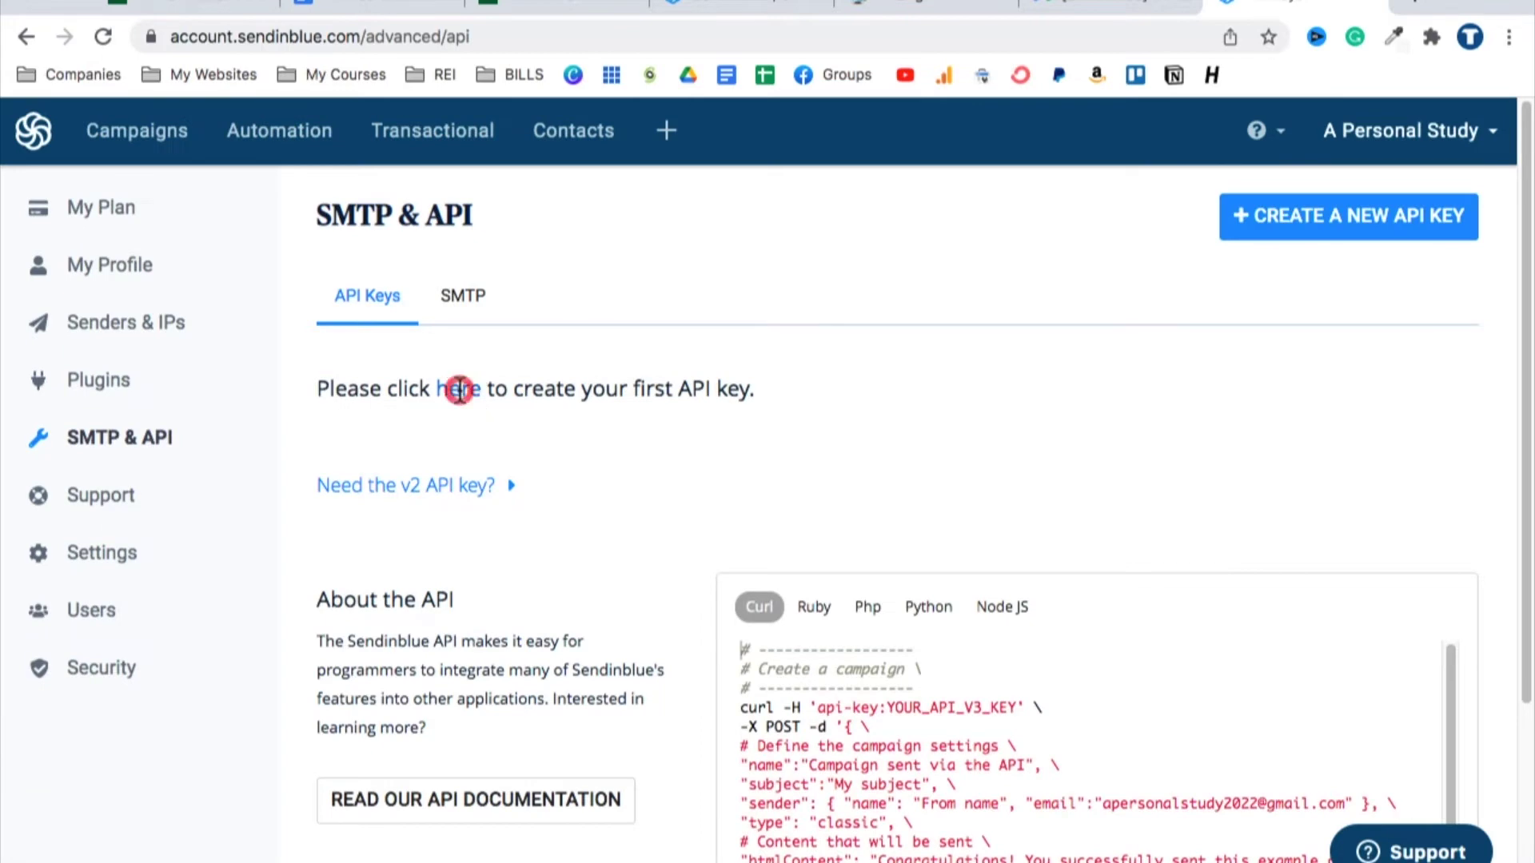
# Generate a Sendinblue v3 API key named 'First Key', copy it, and return to WP Mail SMTP.
pyautogui.click(458, 390)
pyautogui.click(466, 288)
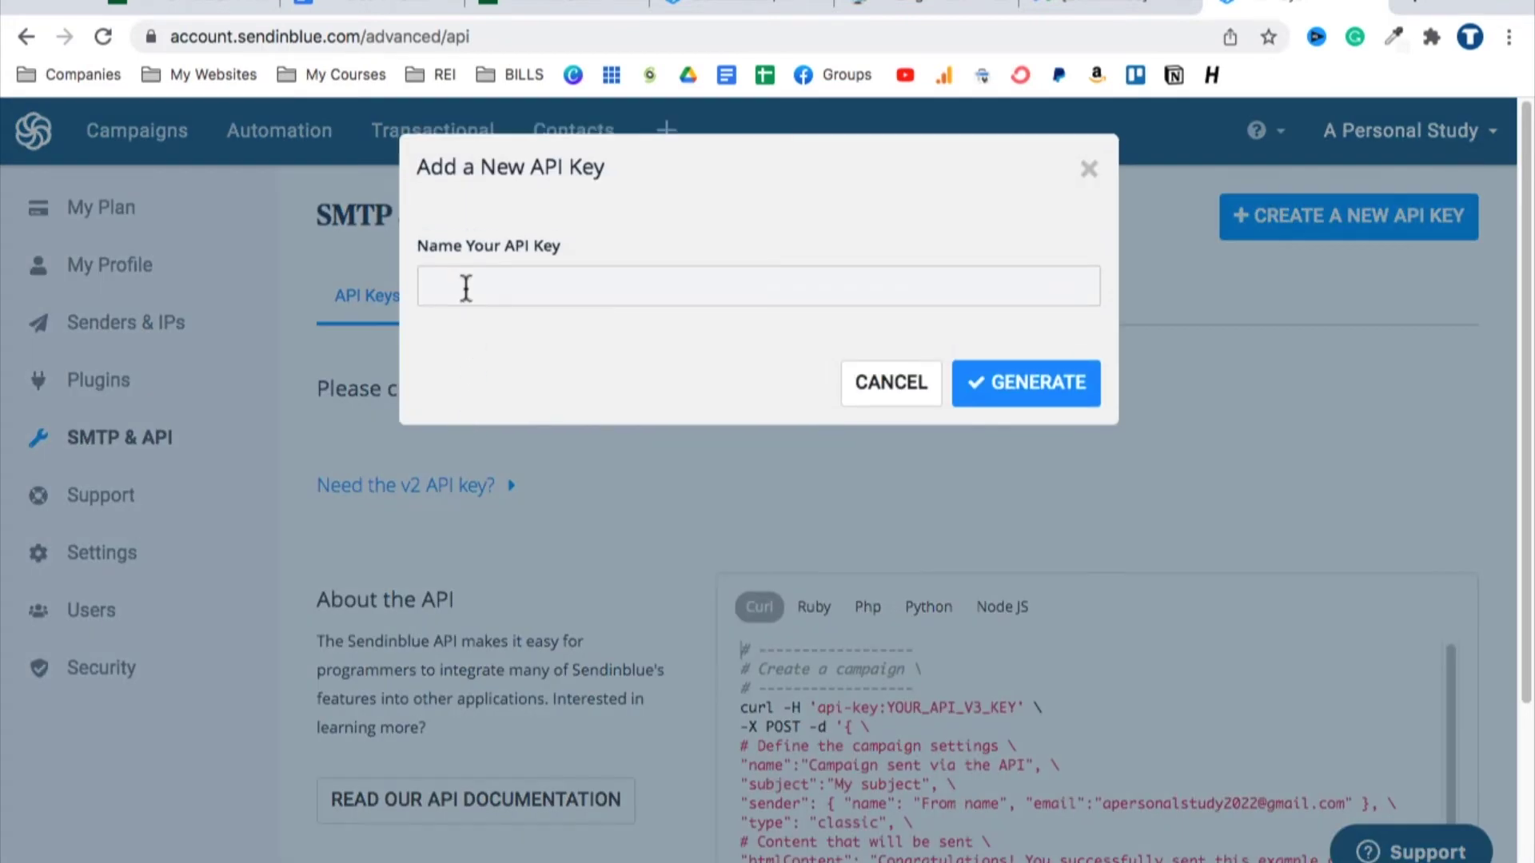
pyautogui.write('First D')
pyautogui.click(985, 382)
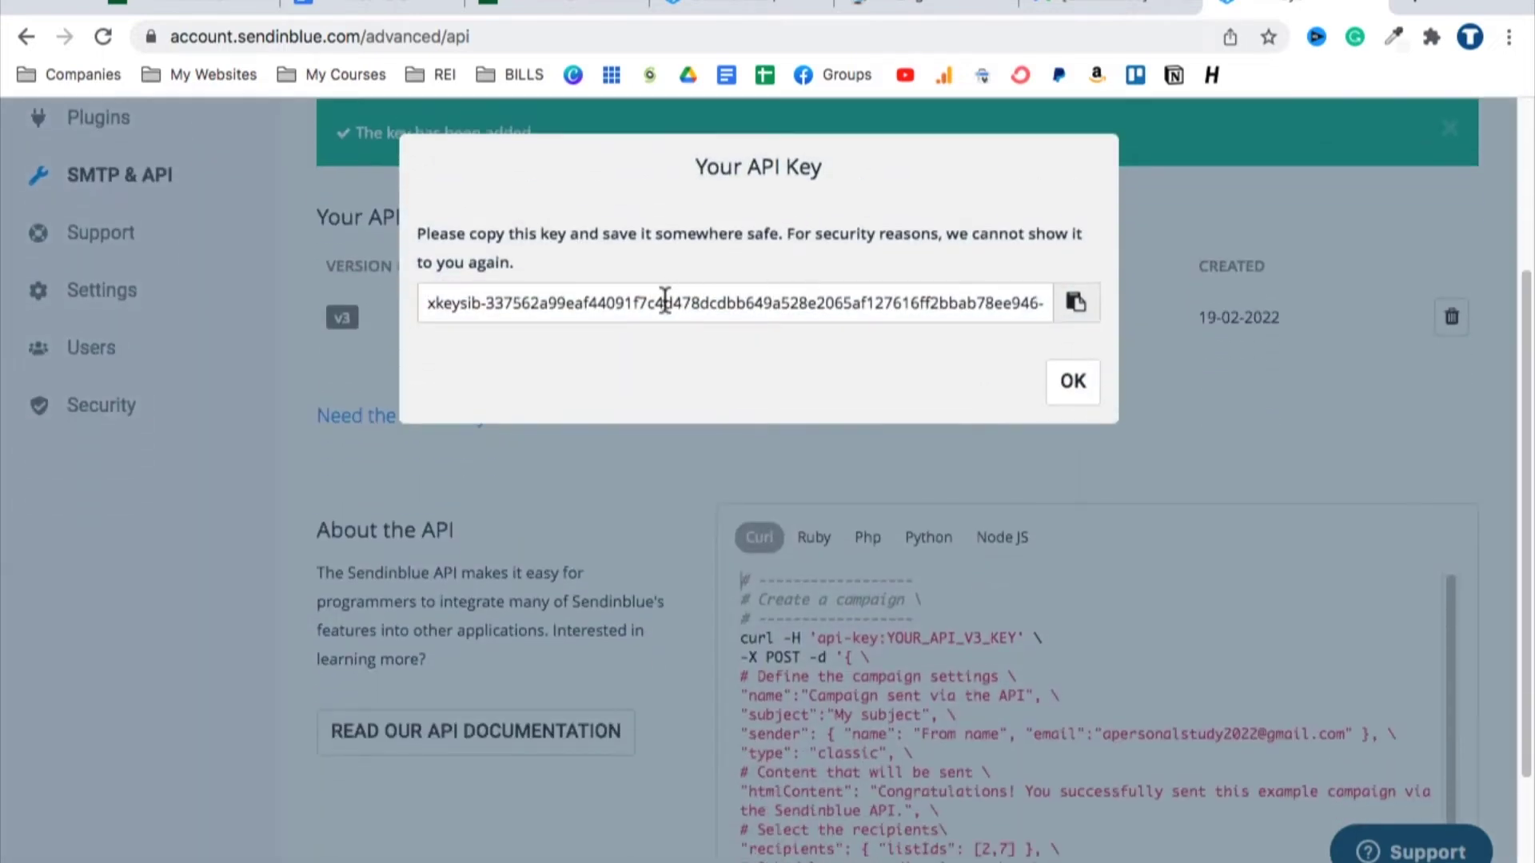
pyautogui.click(1076, 304)
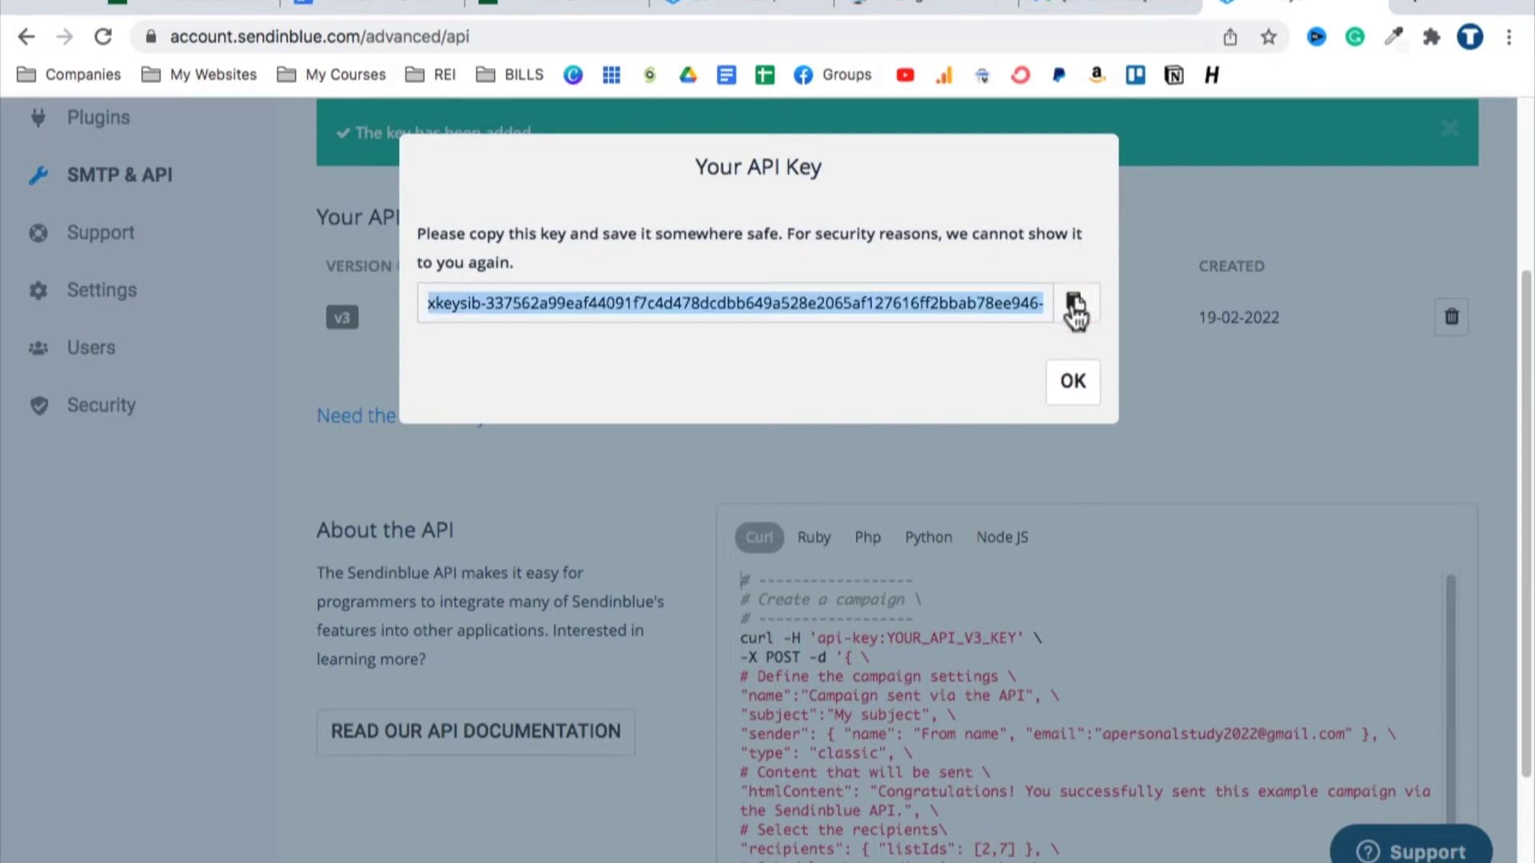
pyautogui.click(1063, 385)
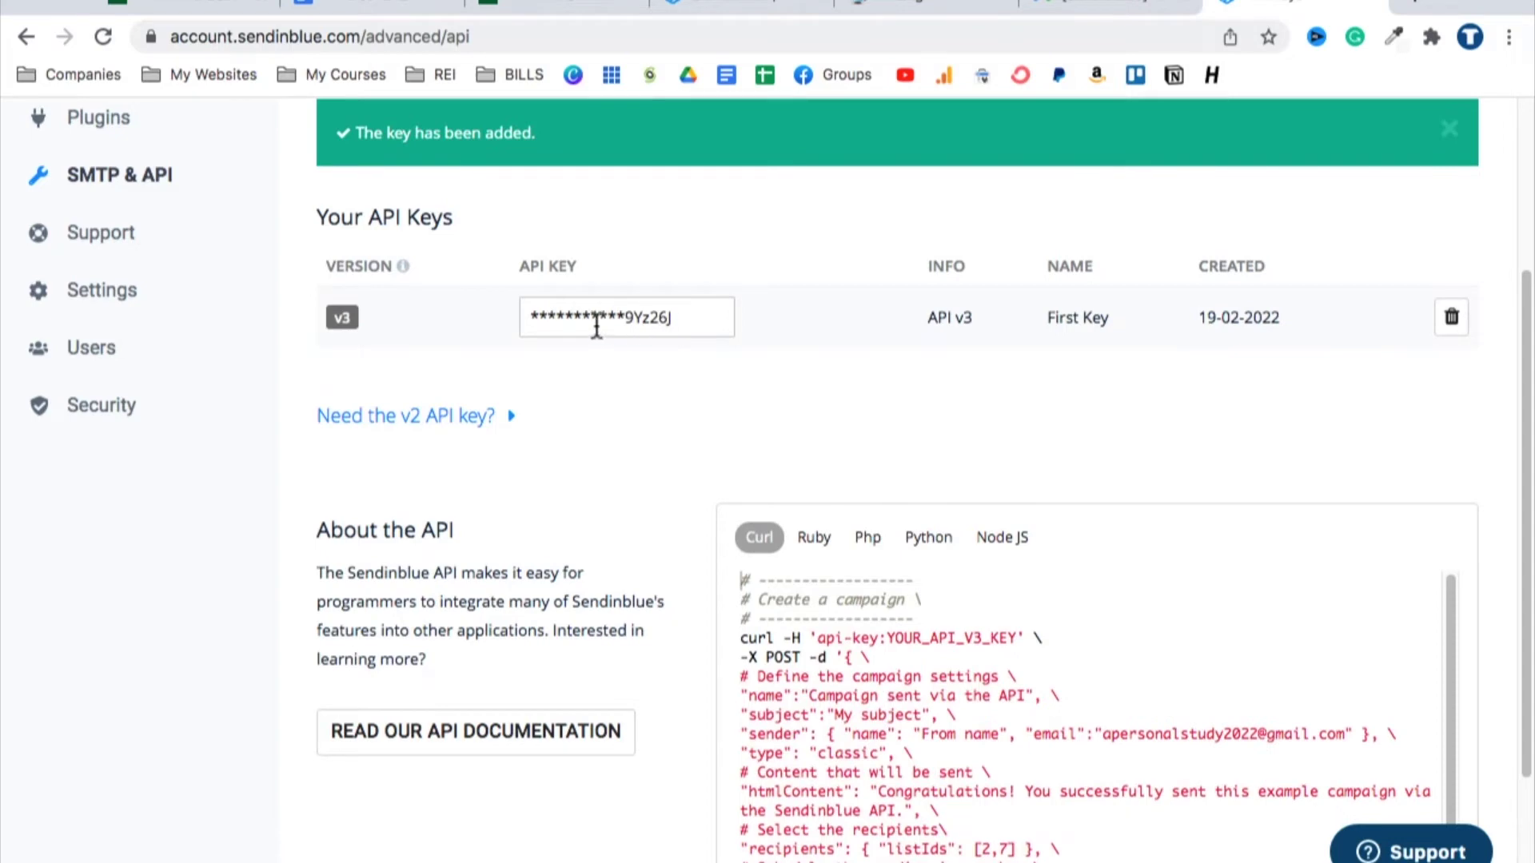
pyautogui.click(512, 7)
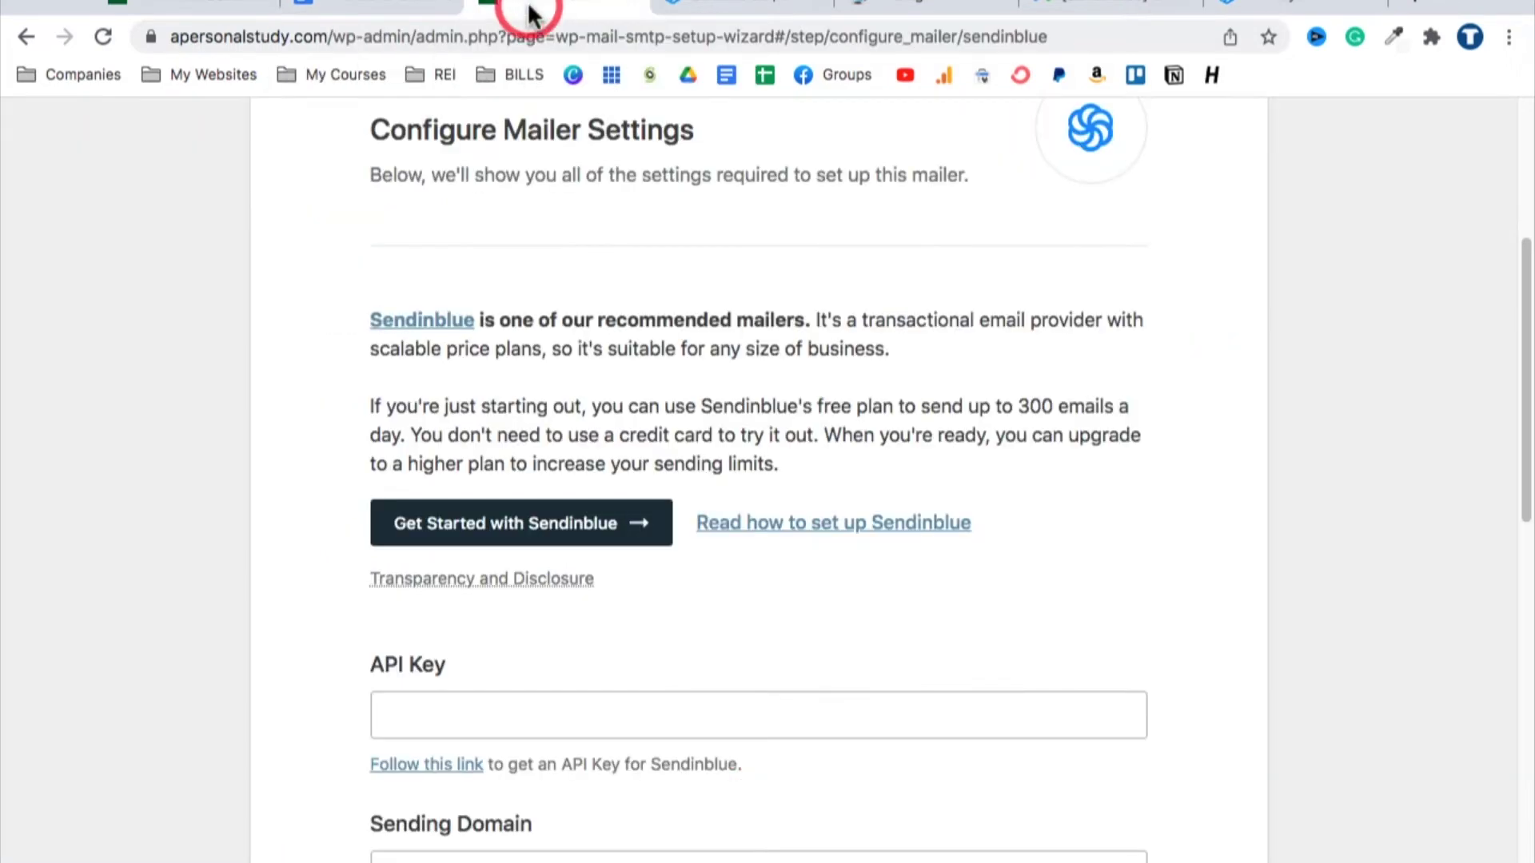
# Paste the copied Sendinblue key into the API Key field, then move to the Sending Domain field.
pyautogui.scroll(-3, 689, 418)
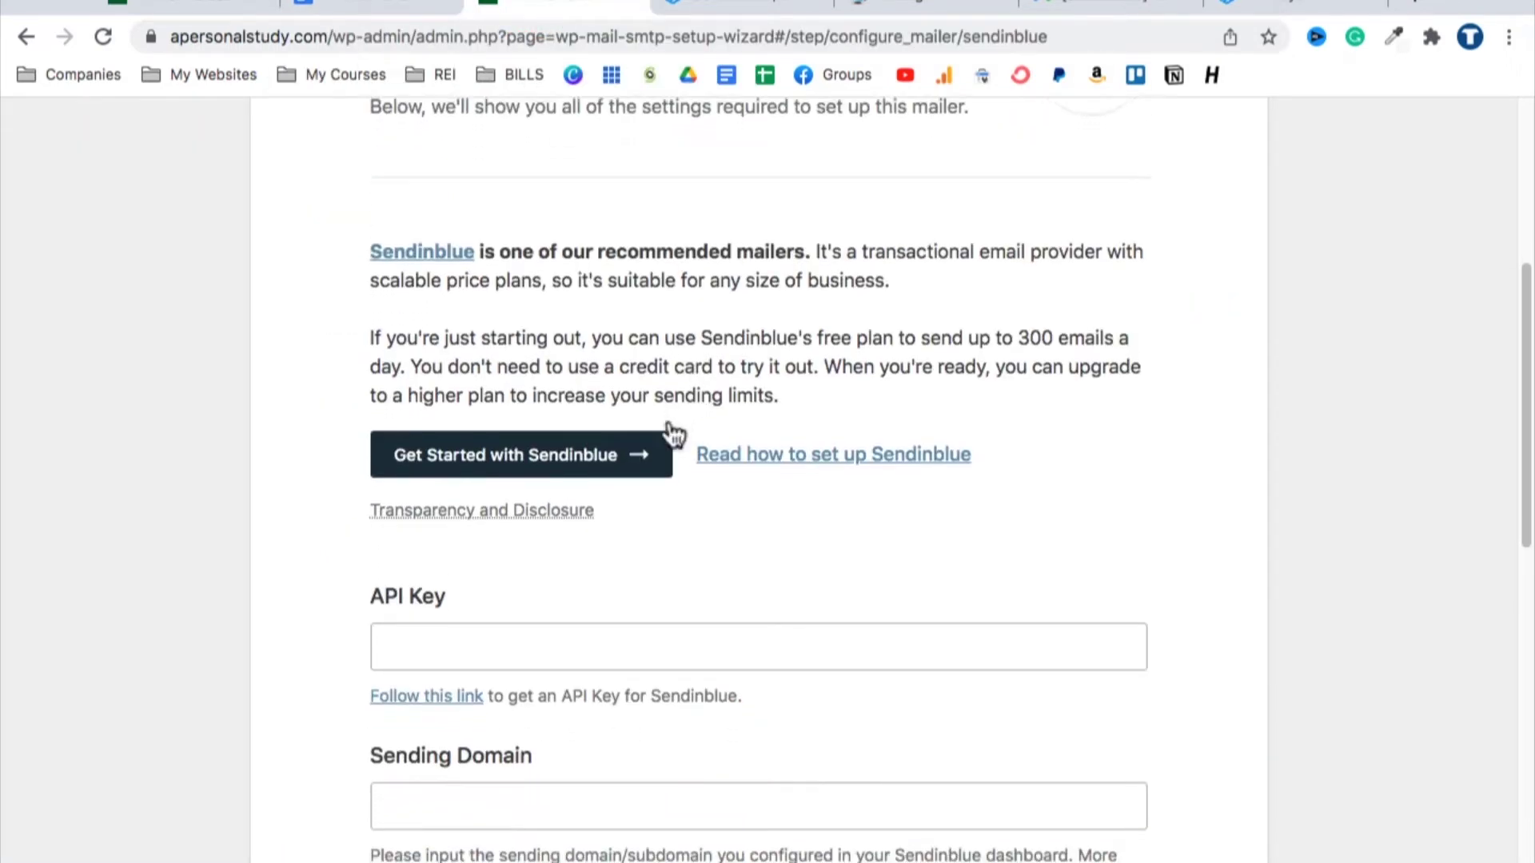
pyautogui.scroll(-1, 407, 560)
pyautogui.rightClick(411, 569)
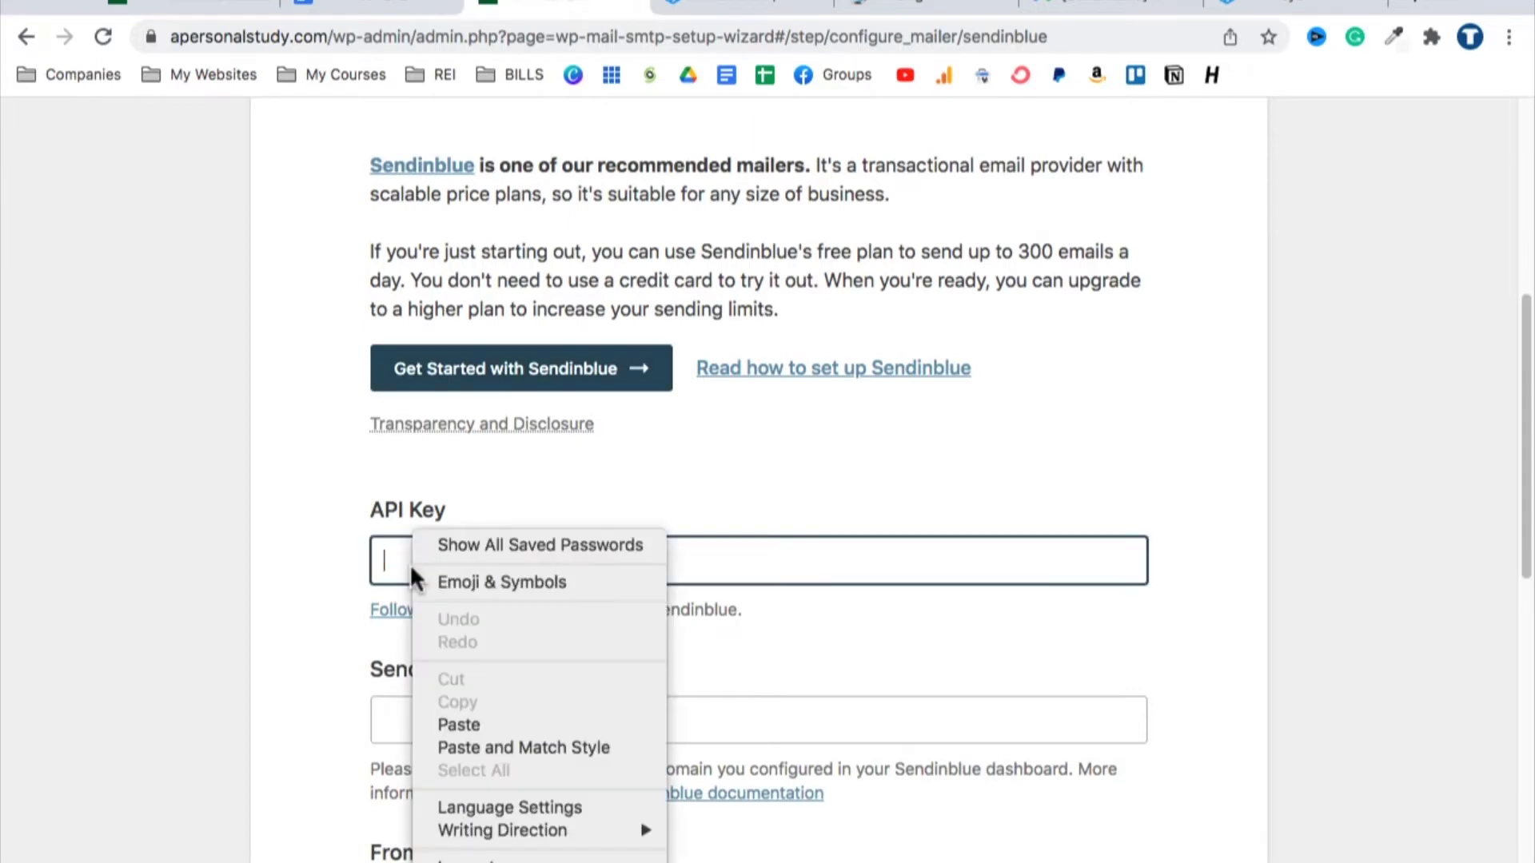
pyautogui.click(447, 715)
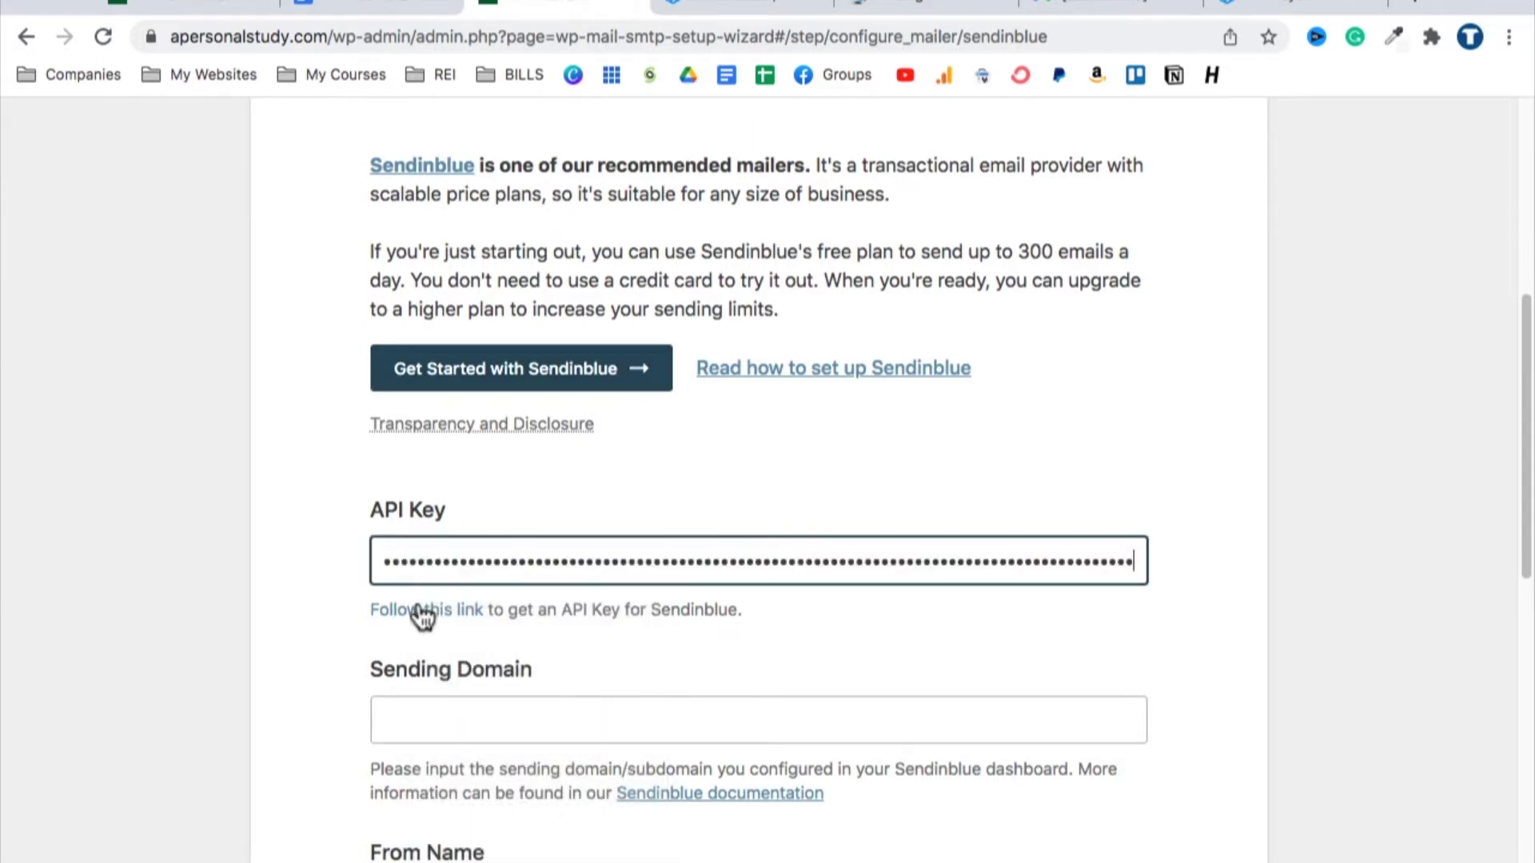
pyautogui.scroll(-5, 541, 558)
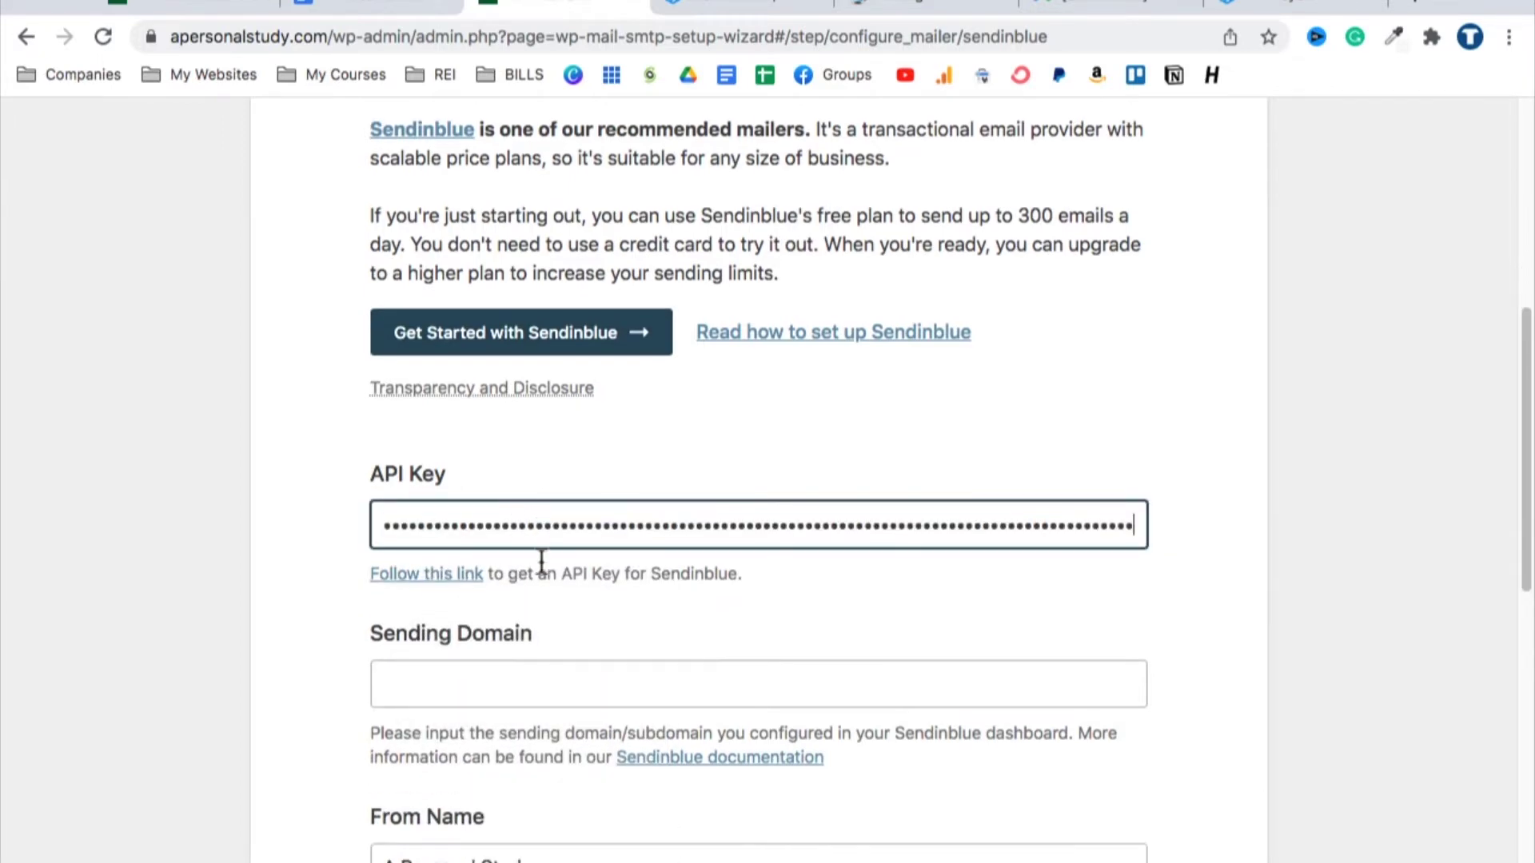
pyautogui.scroll(3, 408, 552)
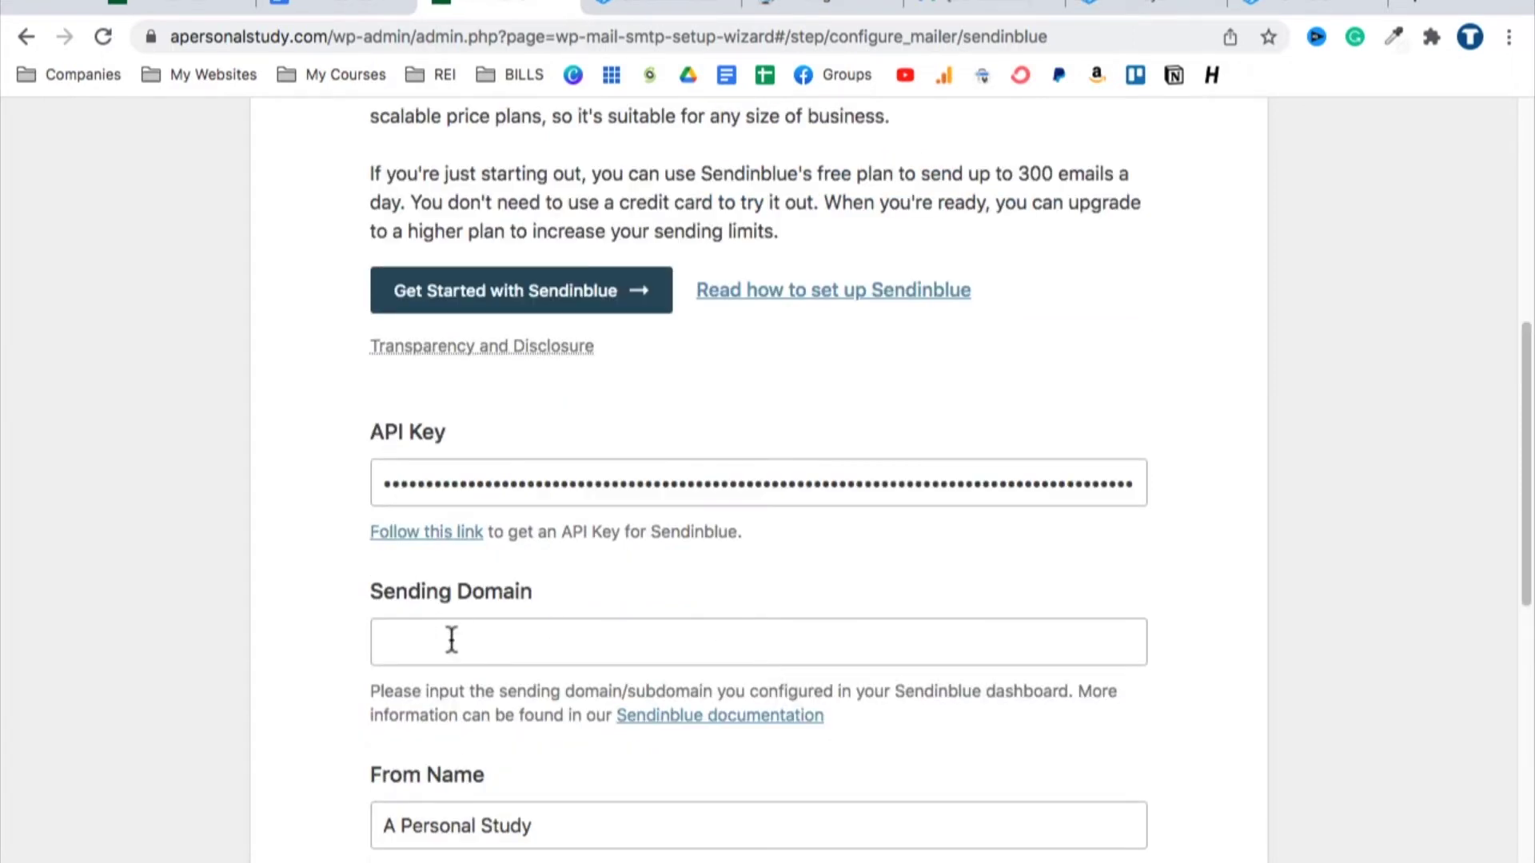
pyautogui.click(452, 639)
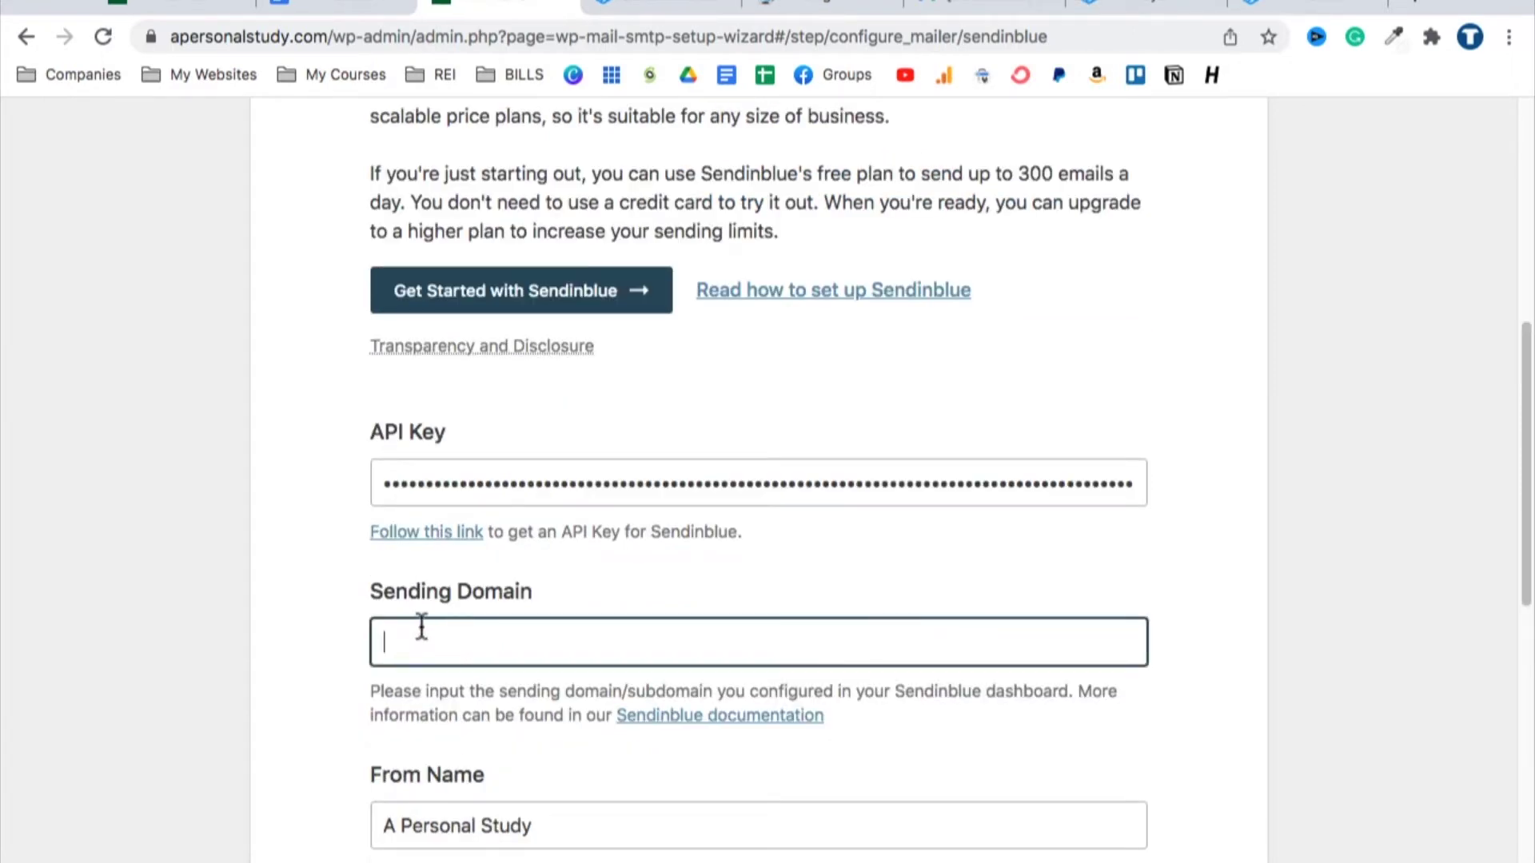
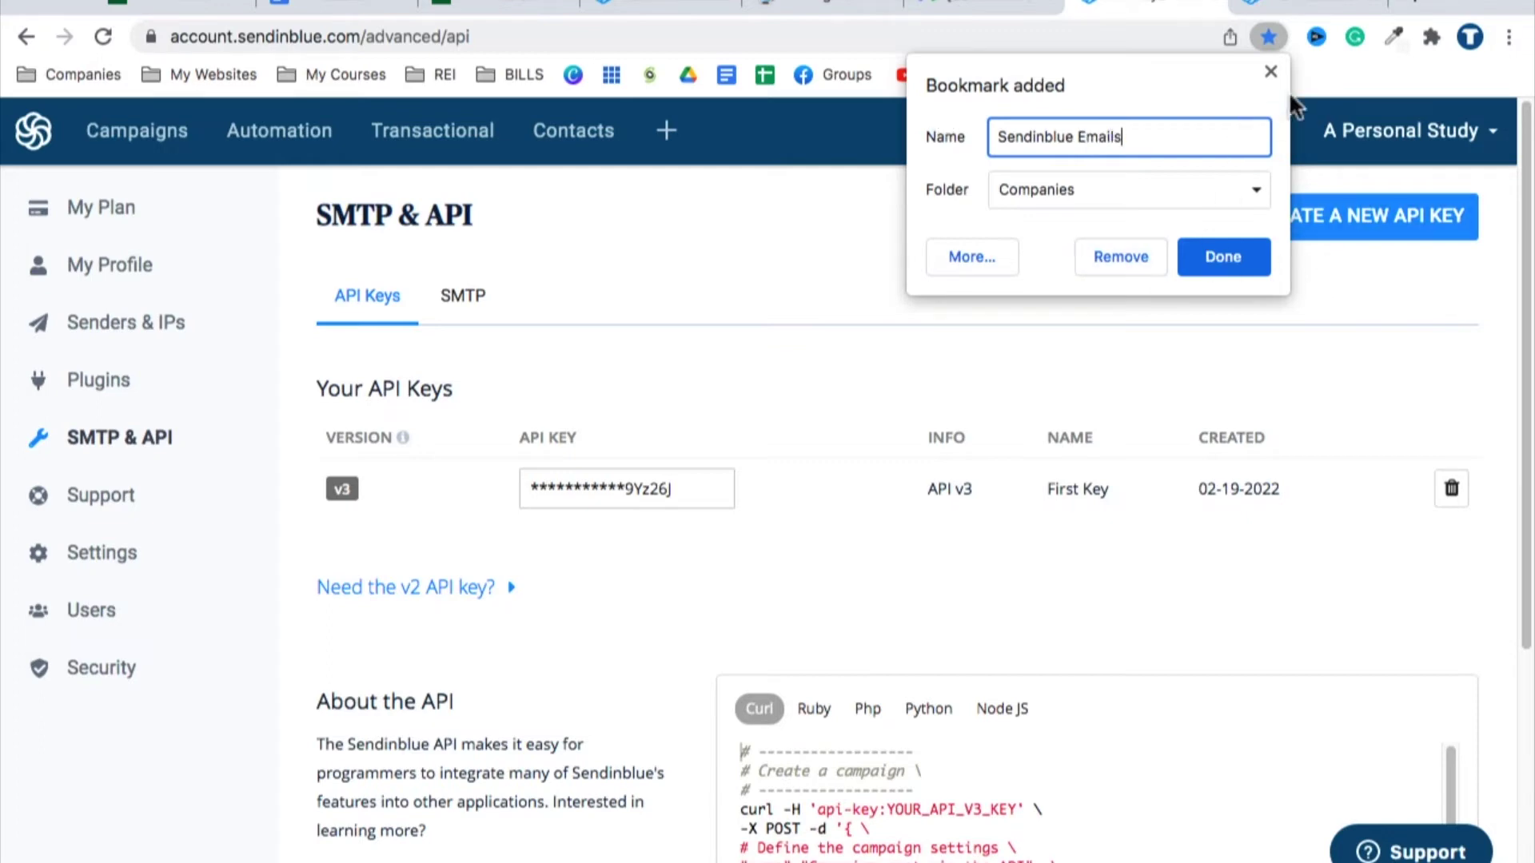
# Close the bookmark popup, check the WP Mail SMTP wizard, and return to Sendinblue's SMTP & API page.
pyautogui.click(1277, 74)
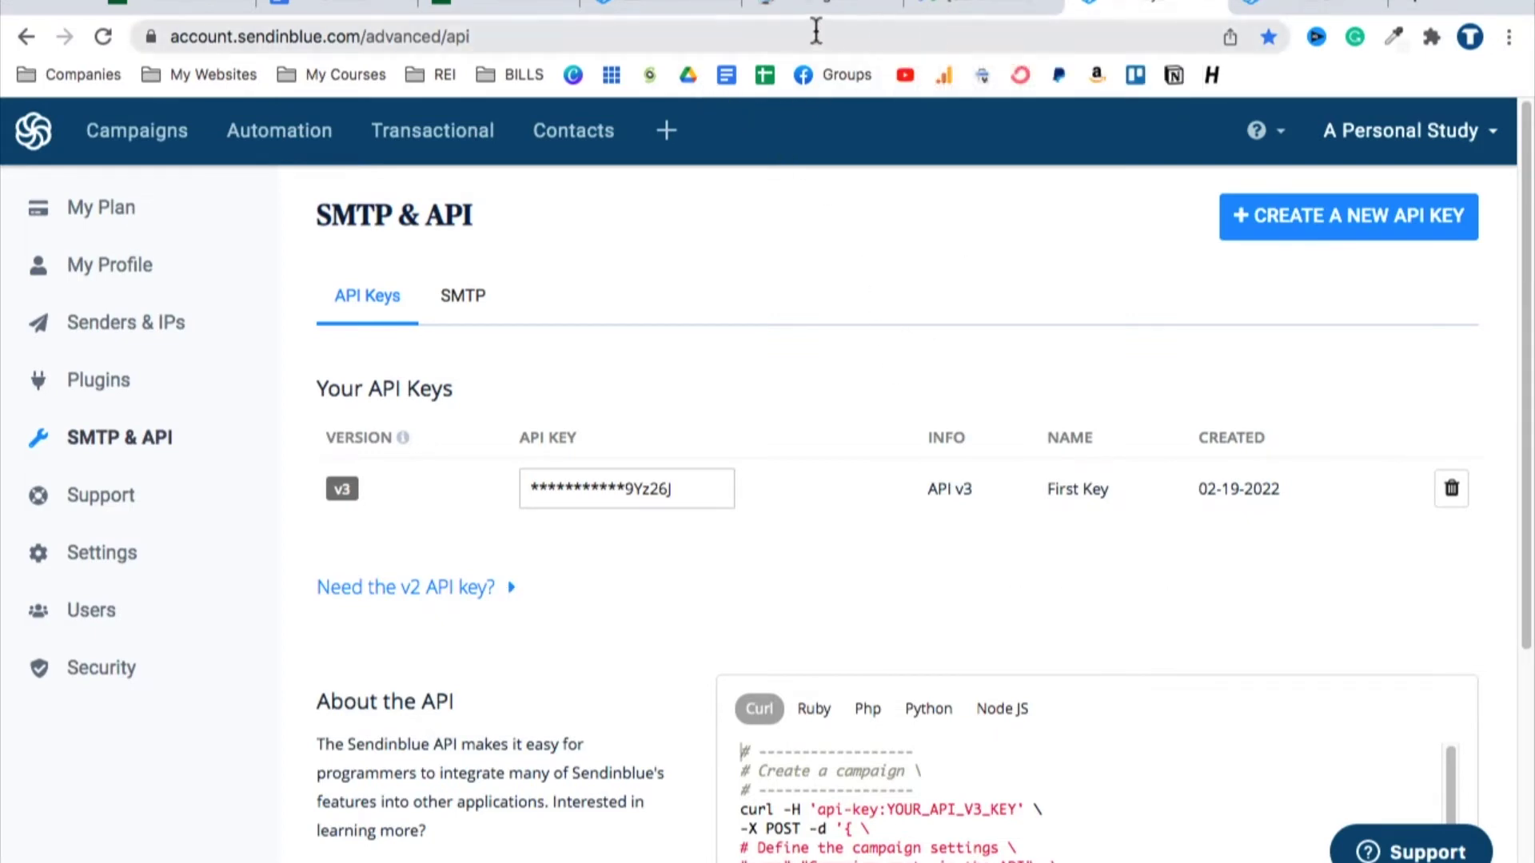
pyautogui.click(488, 7)
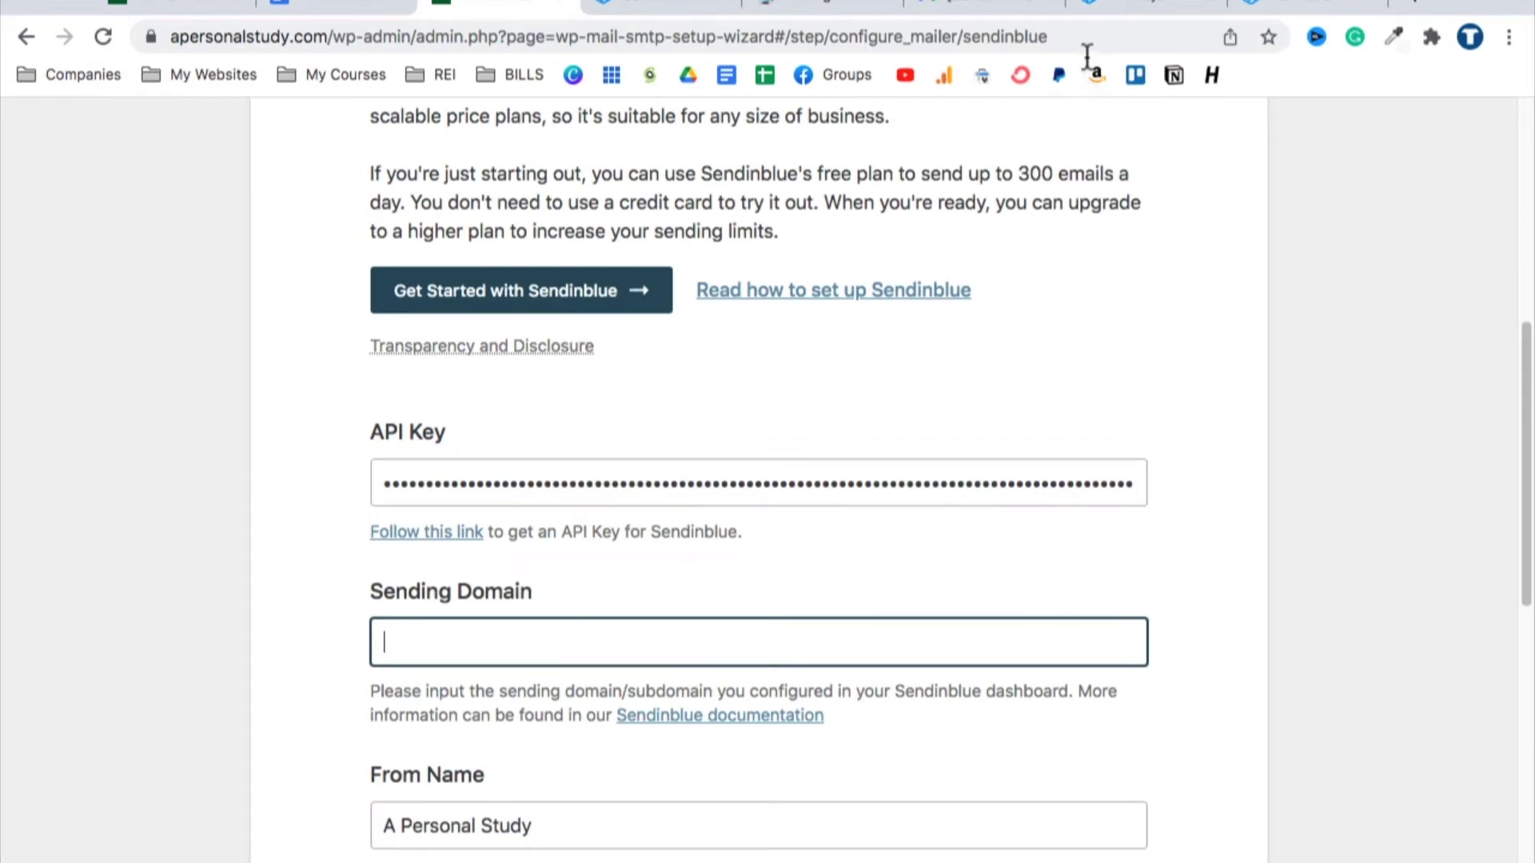
pyautogui.click(1106, 10)
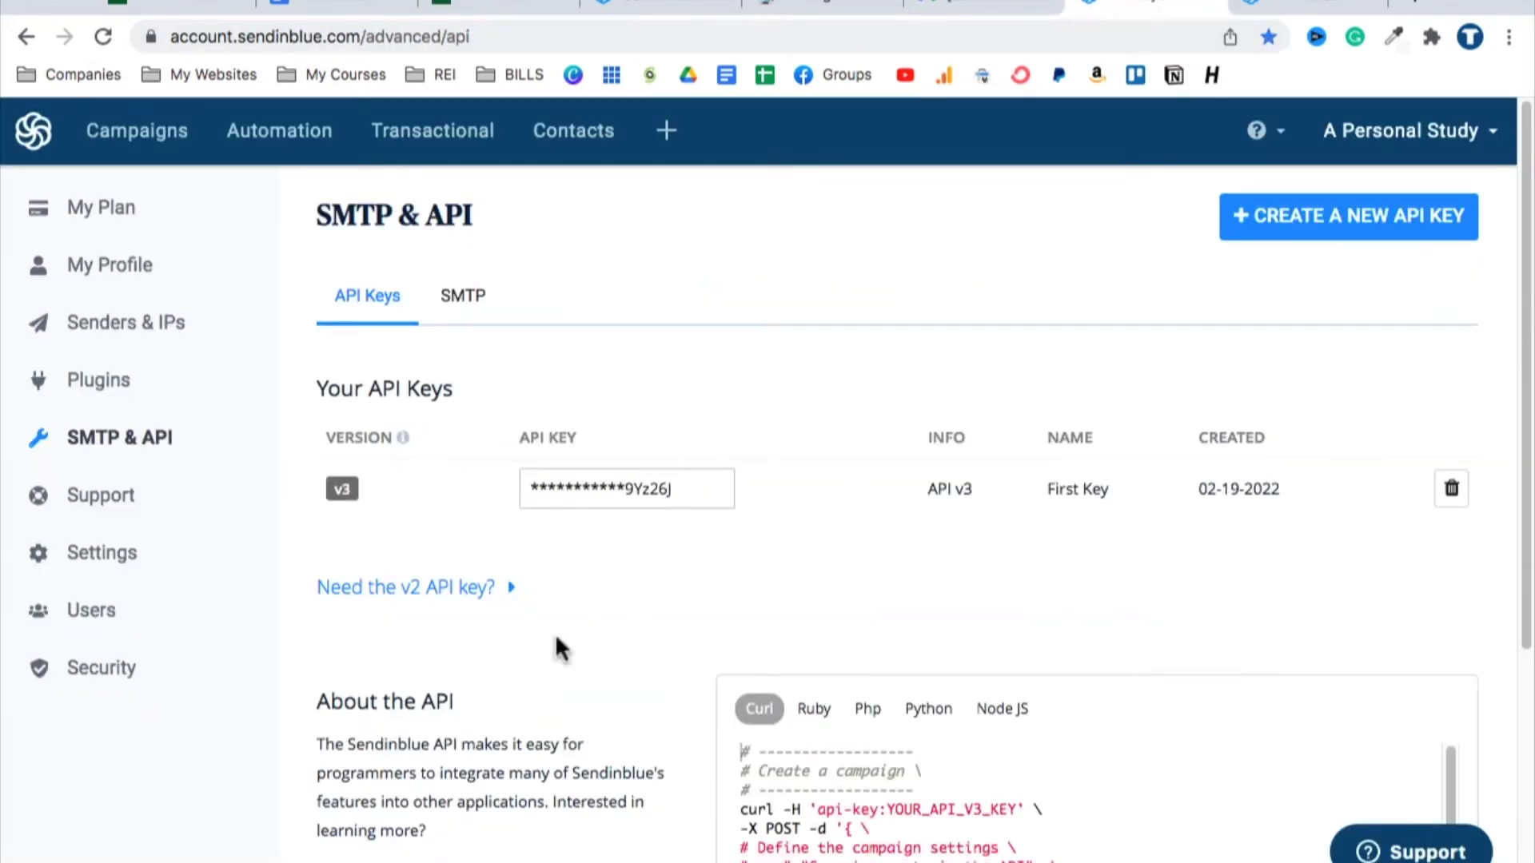
# Go to Senders & IPs > Domains and start adding a new domain.
pyautogui.click(136, 328)
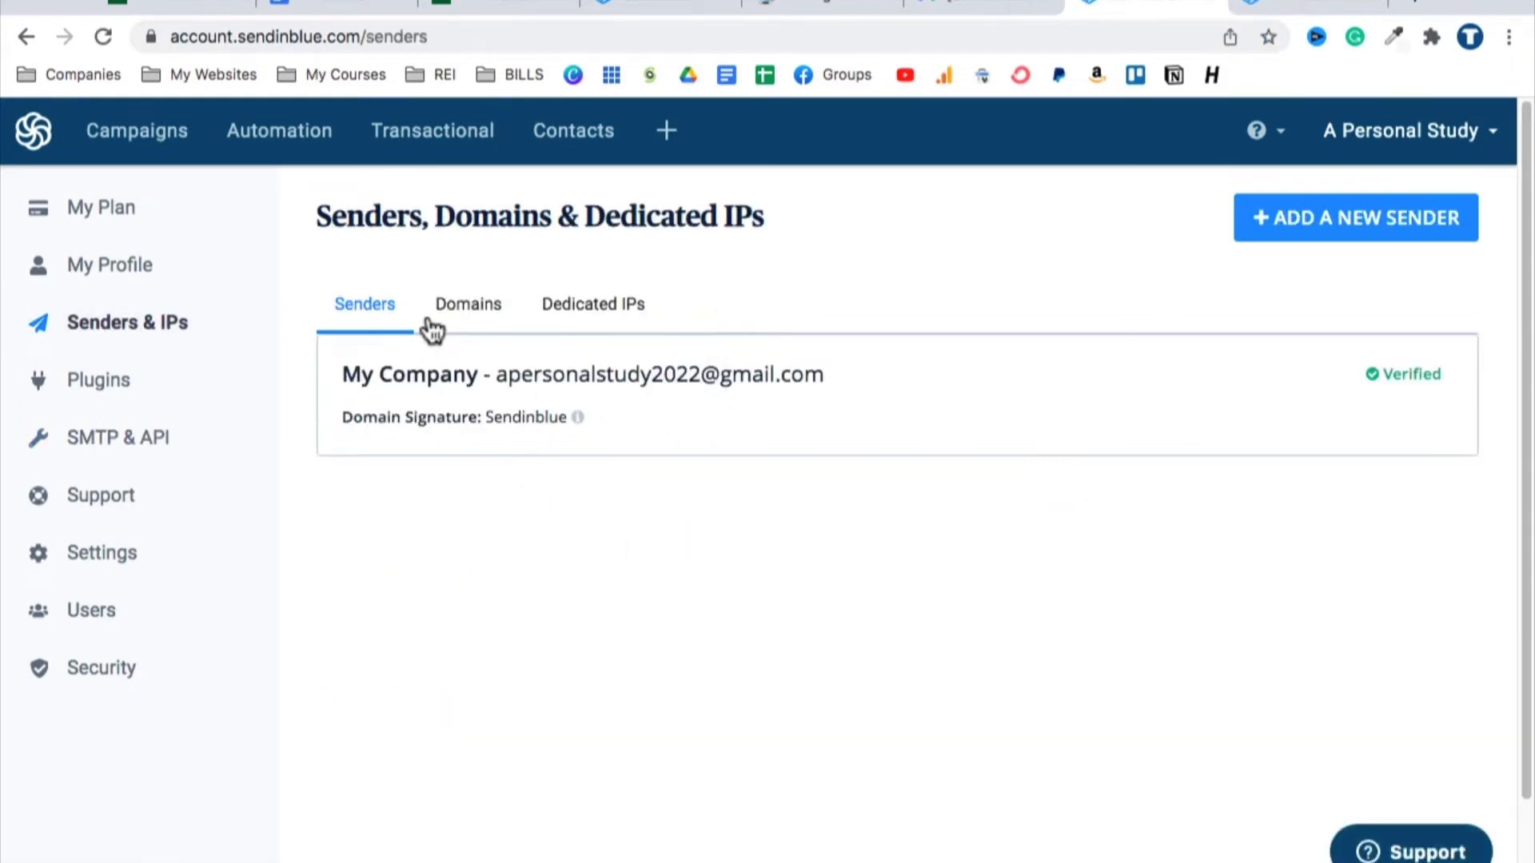
pyautogui.click(460, 314)
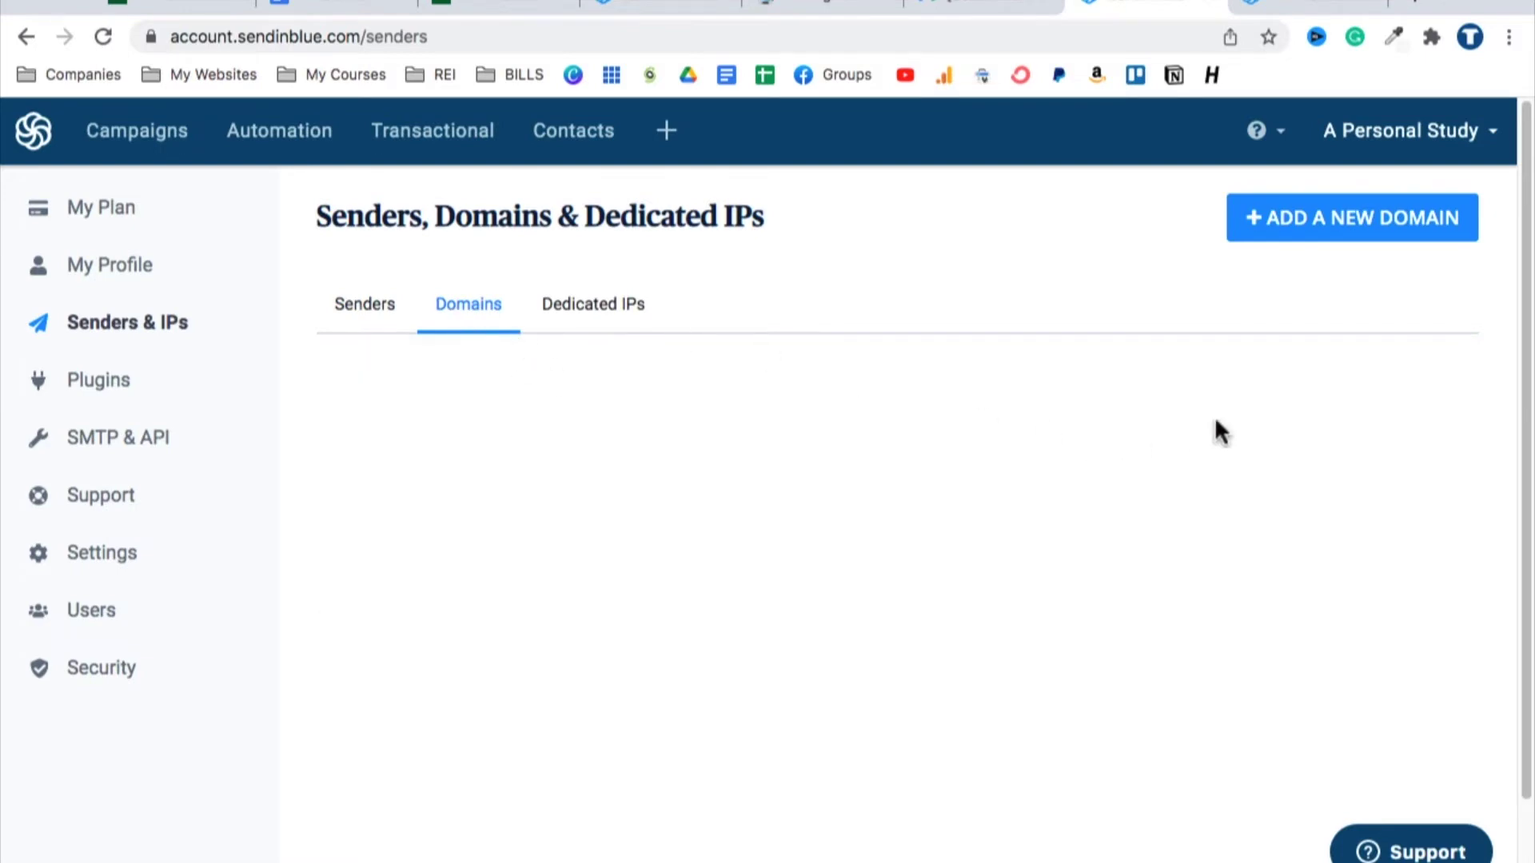
pyautogui.click(1311, 234)
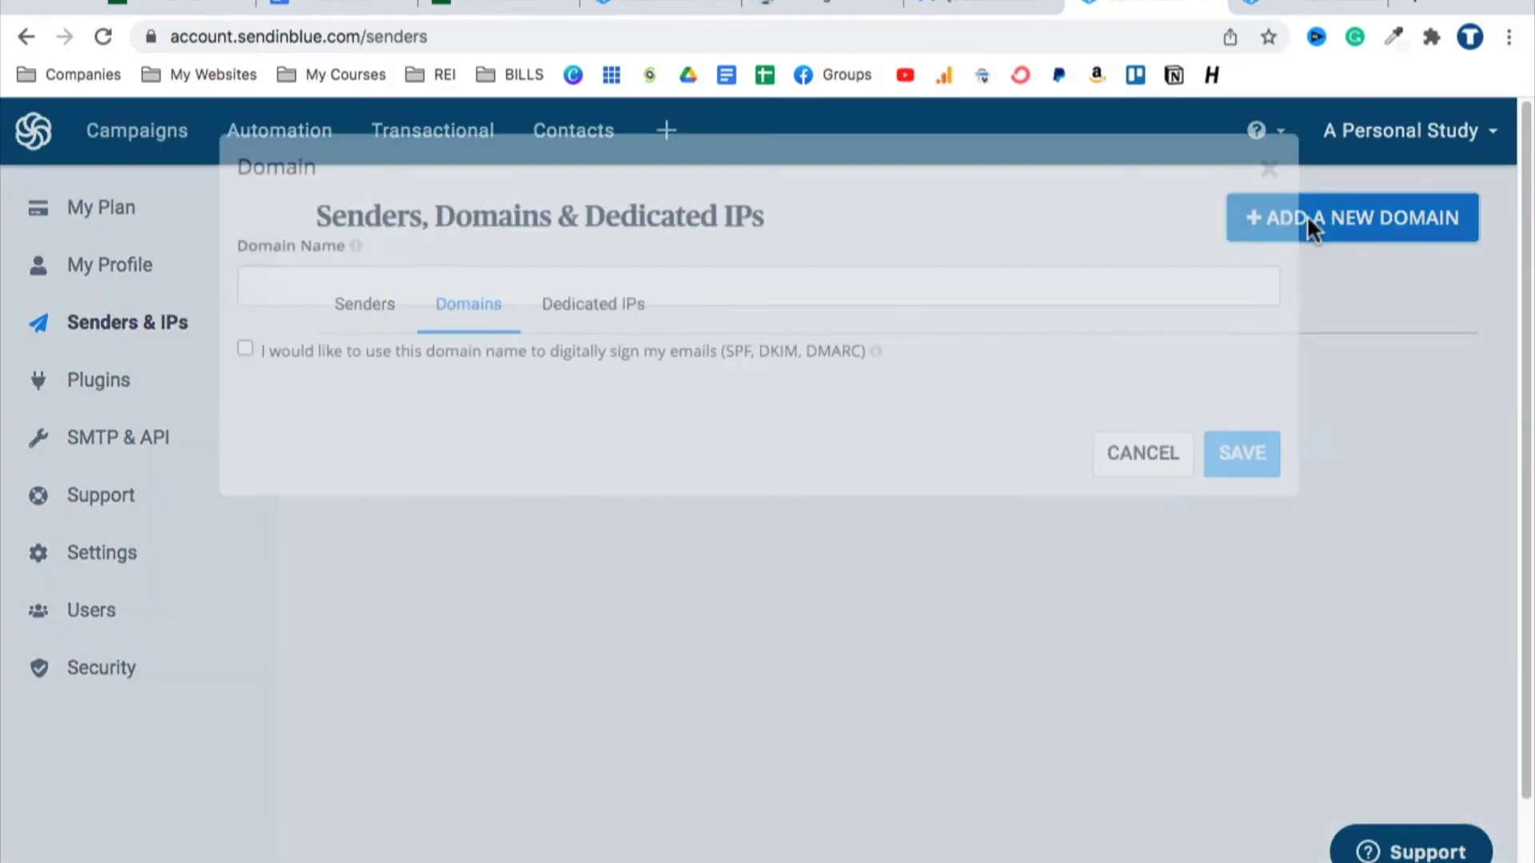
# Enter apersonalstudy.com as the domain, enable SPF/DKIM/DMARC email signing, and save it.
pyautogui.click(589, 281)
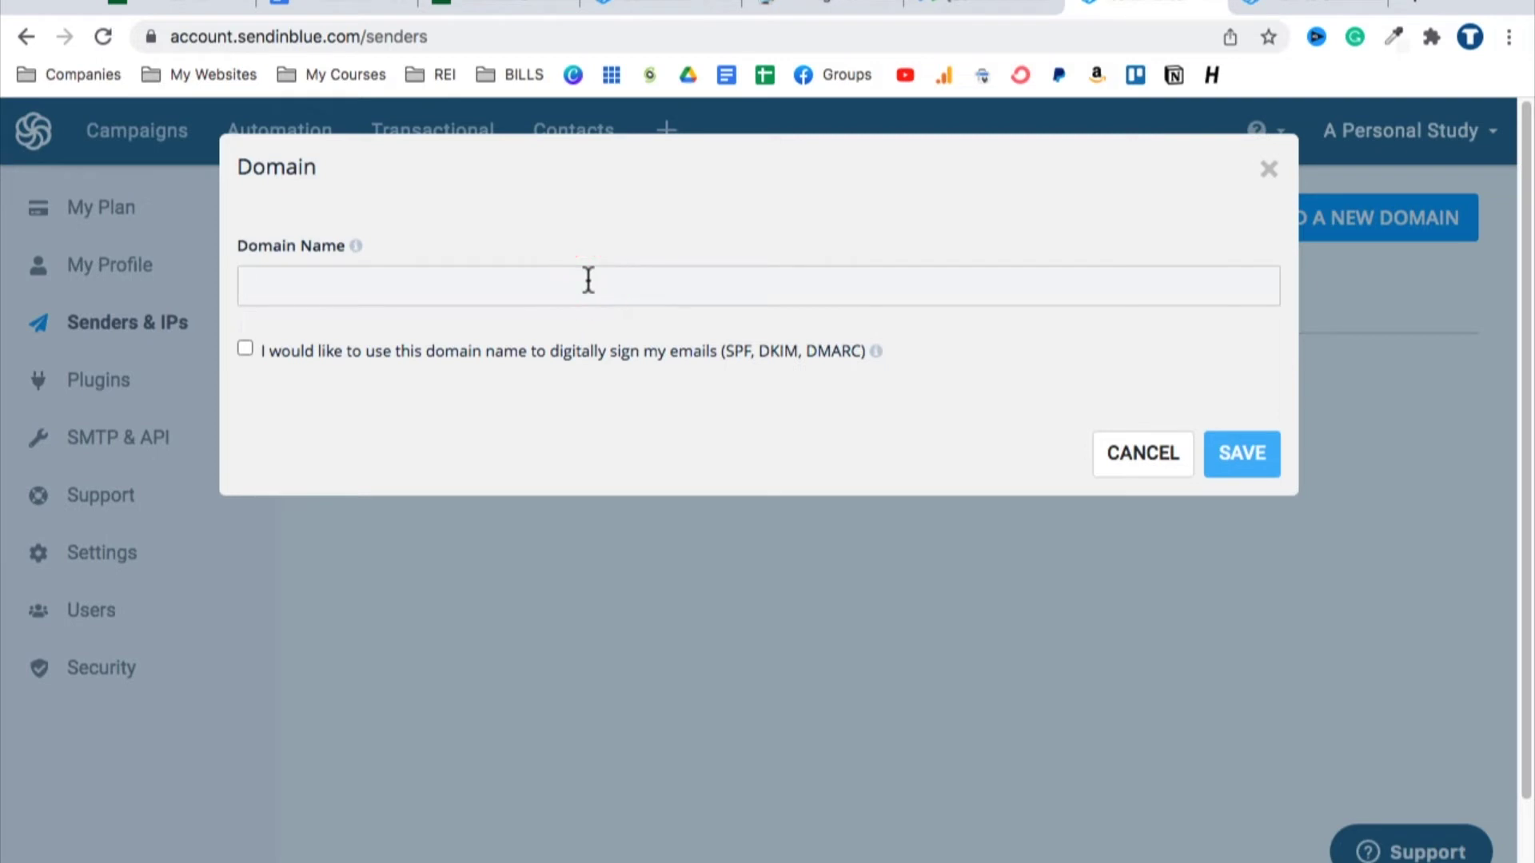
pyautogui.write('apersonalstudy.com')
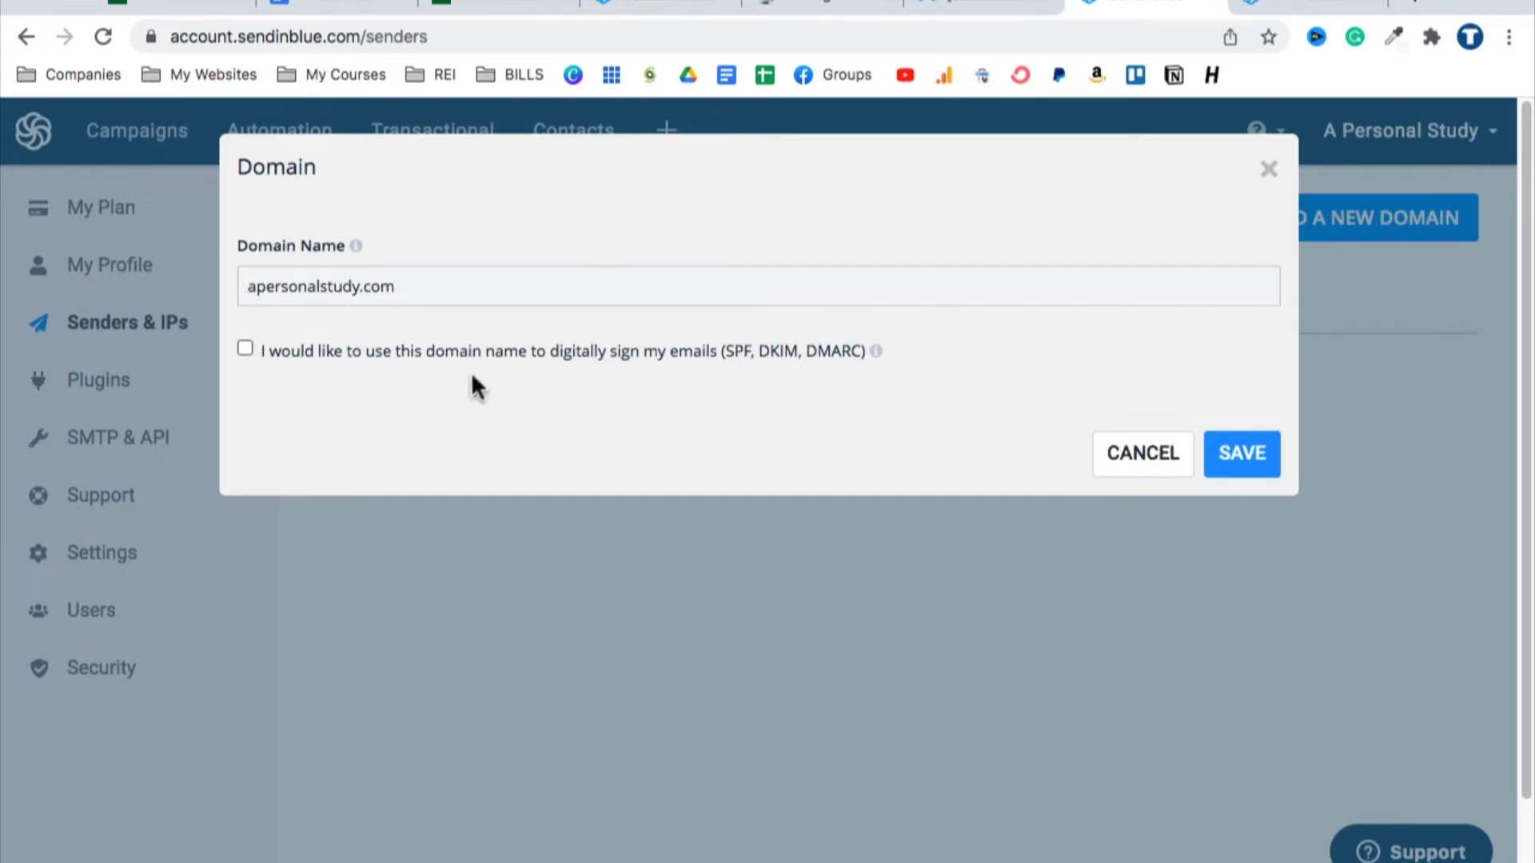
pyautogui.click(251, 288)
pyautogui.write('www.')
pyautogui.press('BackSpace')
pyautogui.press('BackSpace')
pyautogui.press('BackSpace')
pyautogui.press('BackSpace')
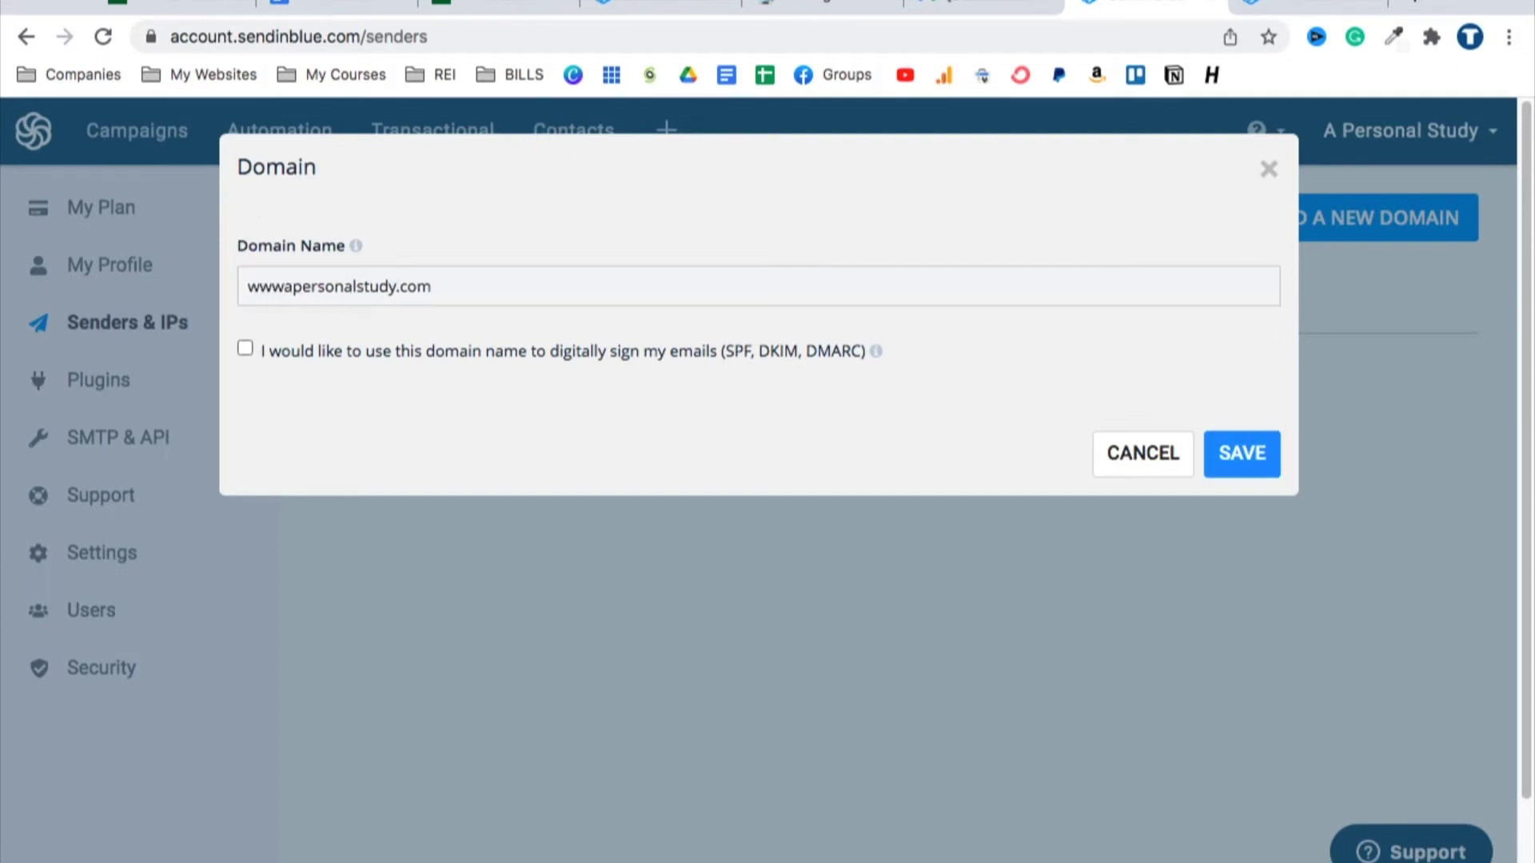
pyautogui.write('https')
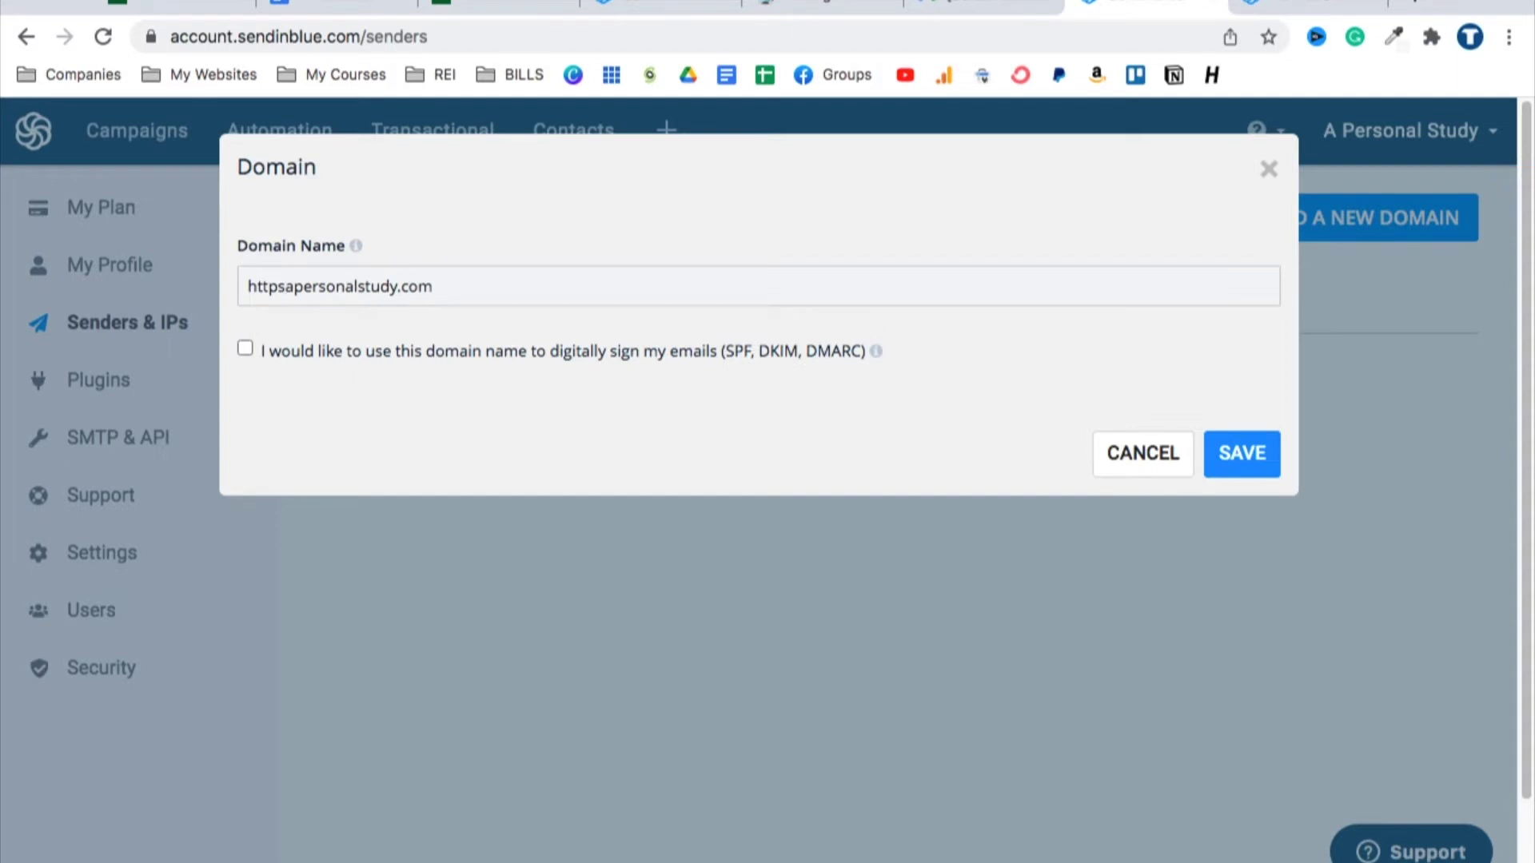
pyautogui.write('://www.')
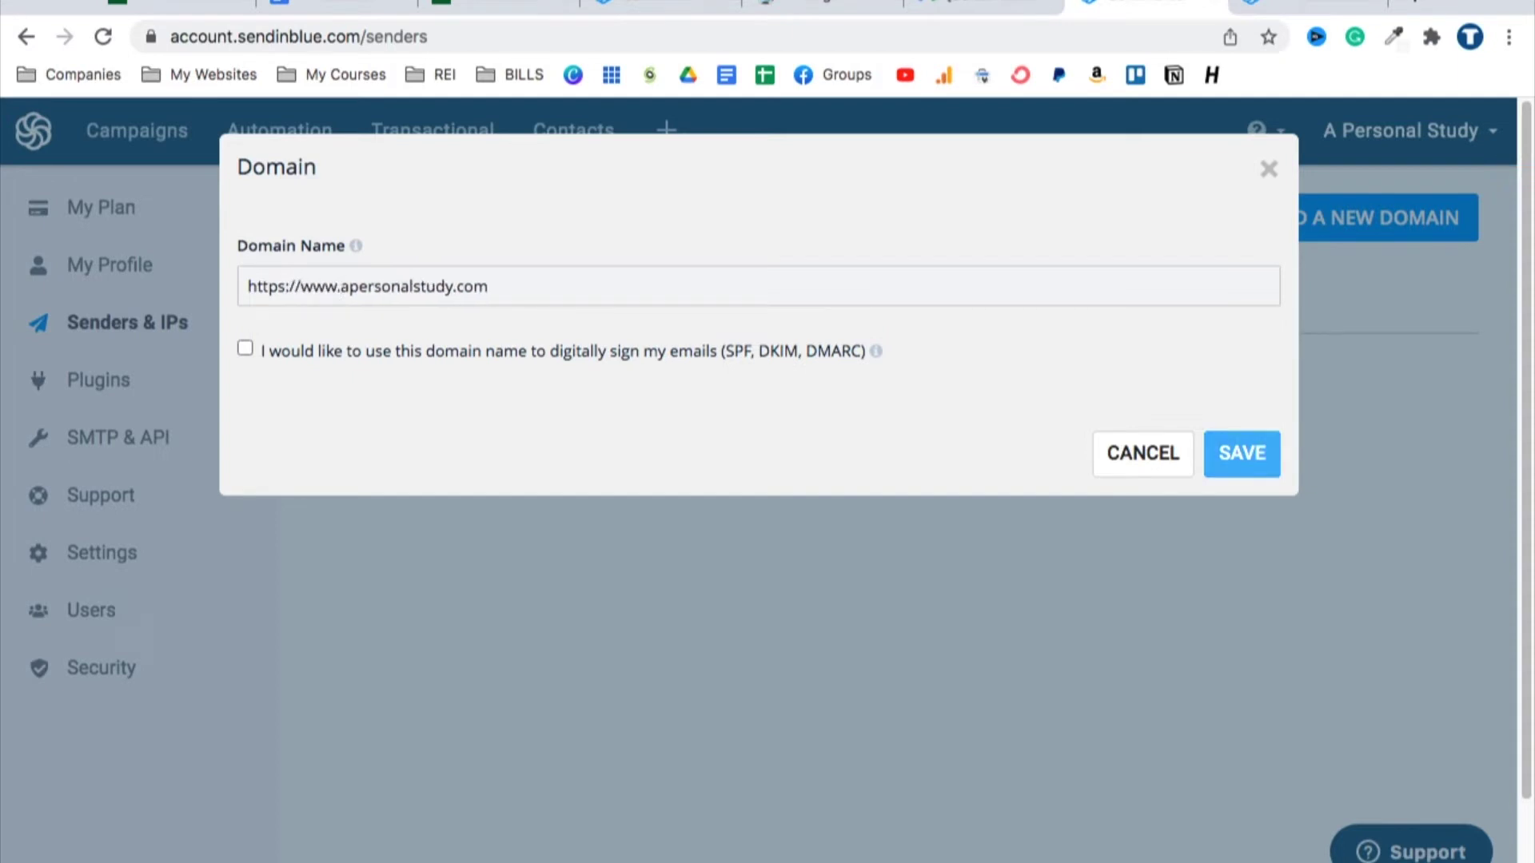
pyautogui.press('BackSpace')
pyautogui.press('BackSpace')
pyautogui.press('BackSpace')
pyautogui.press('BackSpace')
pyautogui.press('BackSpace')
pyautogui.press('BackSpace')
pyautogui.press('BackSpace')
pyautogui.press('BackSpace')
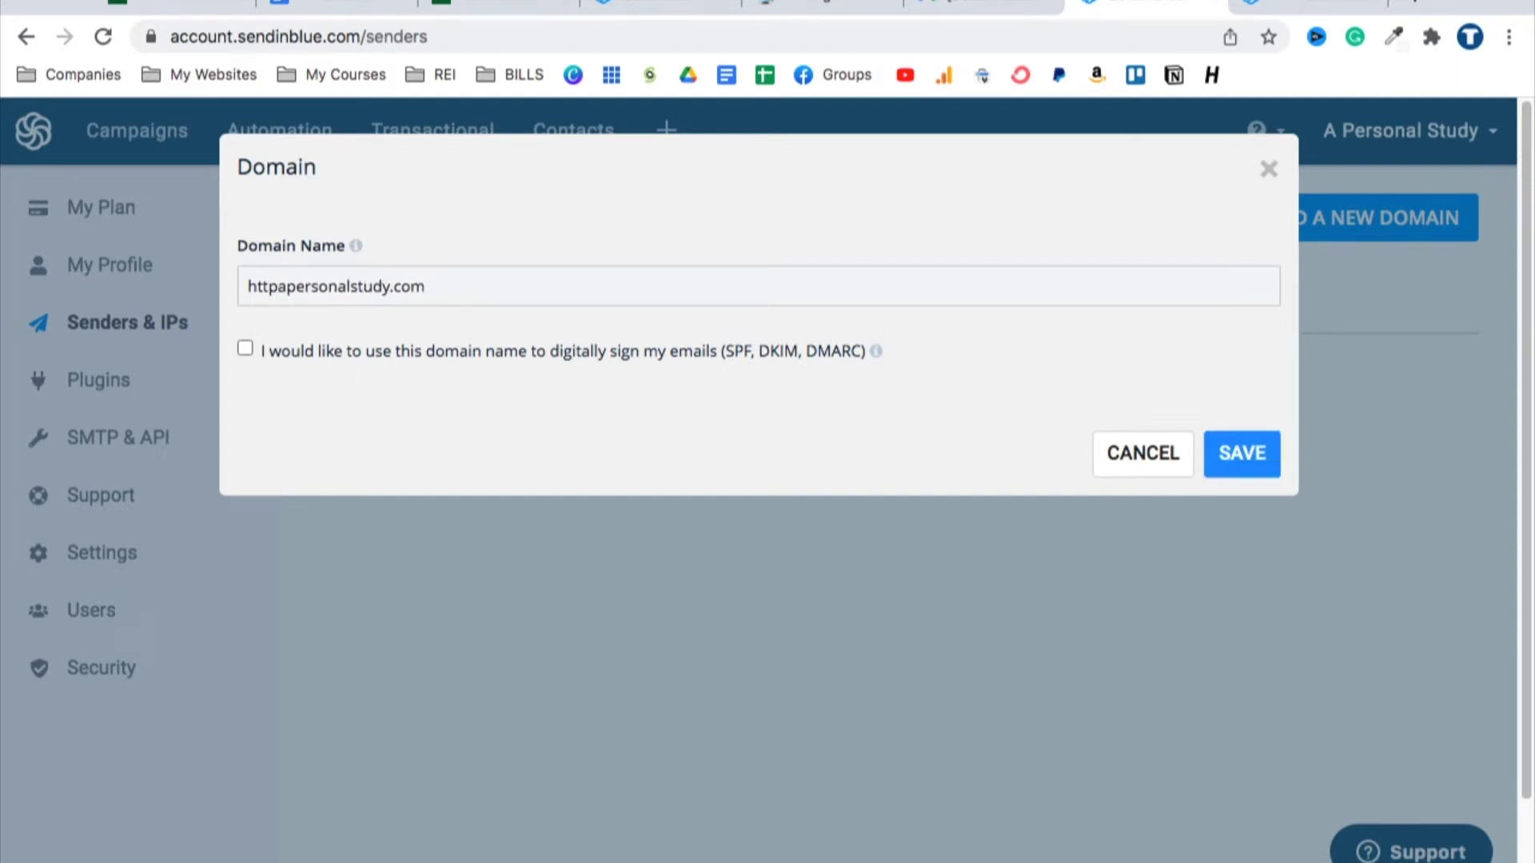
pyautogui.press('BackSpace')
pyautogui.press('BackSpace')
pyautogui.press('BackSpace')
pyautogui.press('BackSpace')
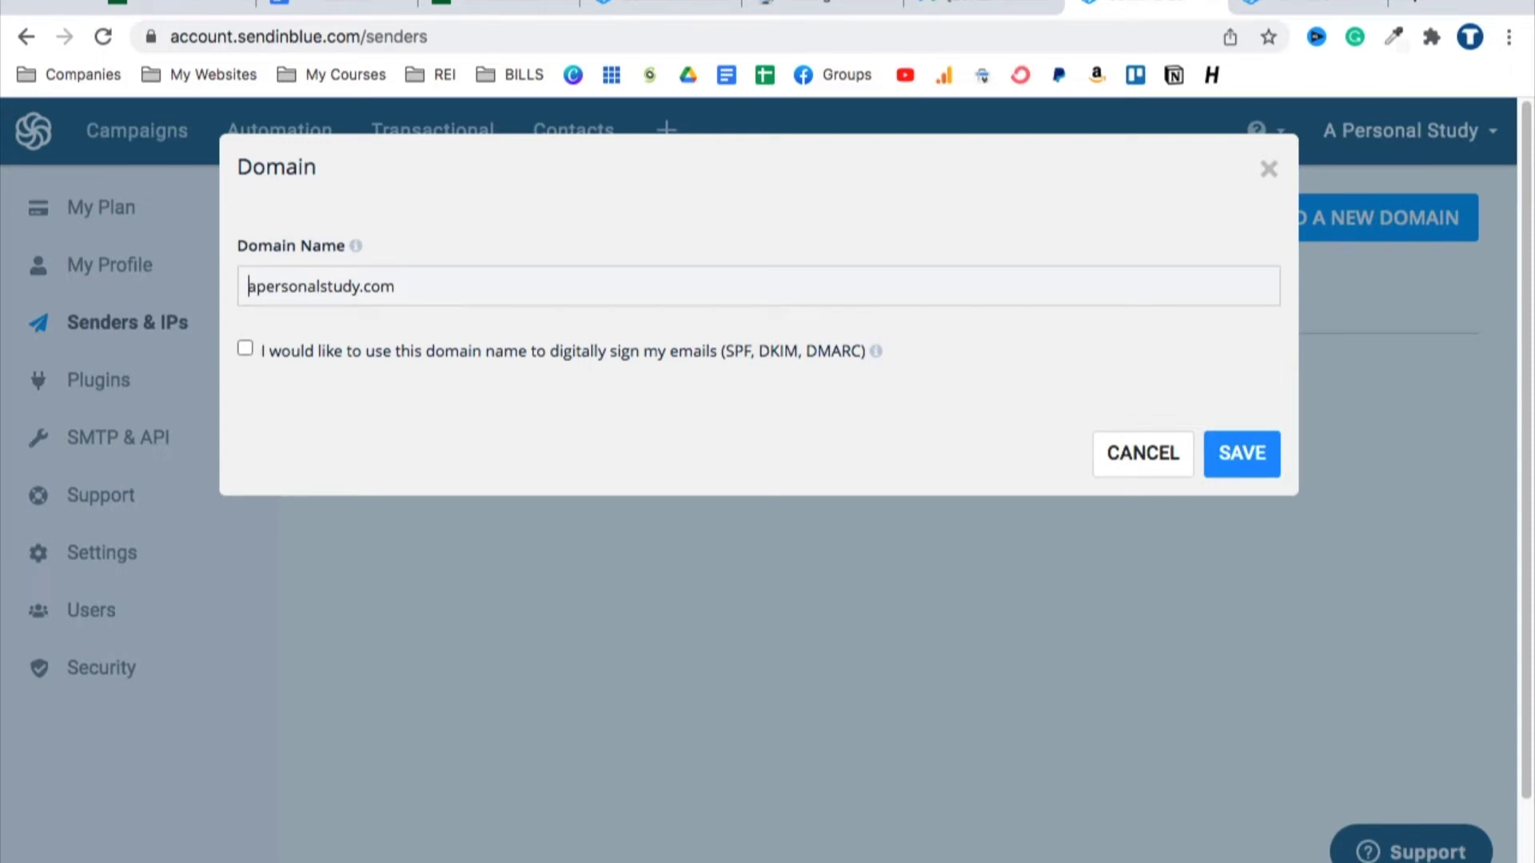
pyautogui.click(242, 348)
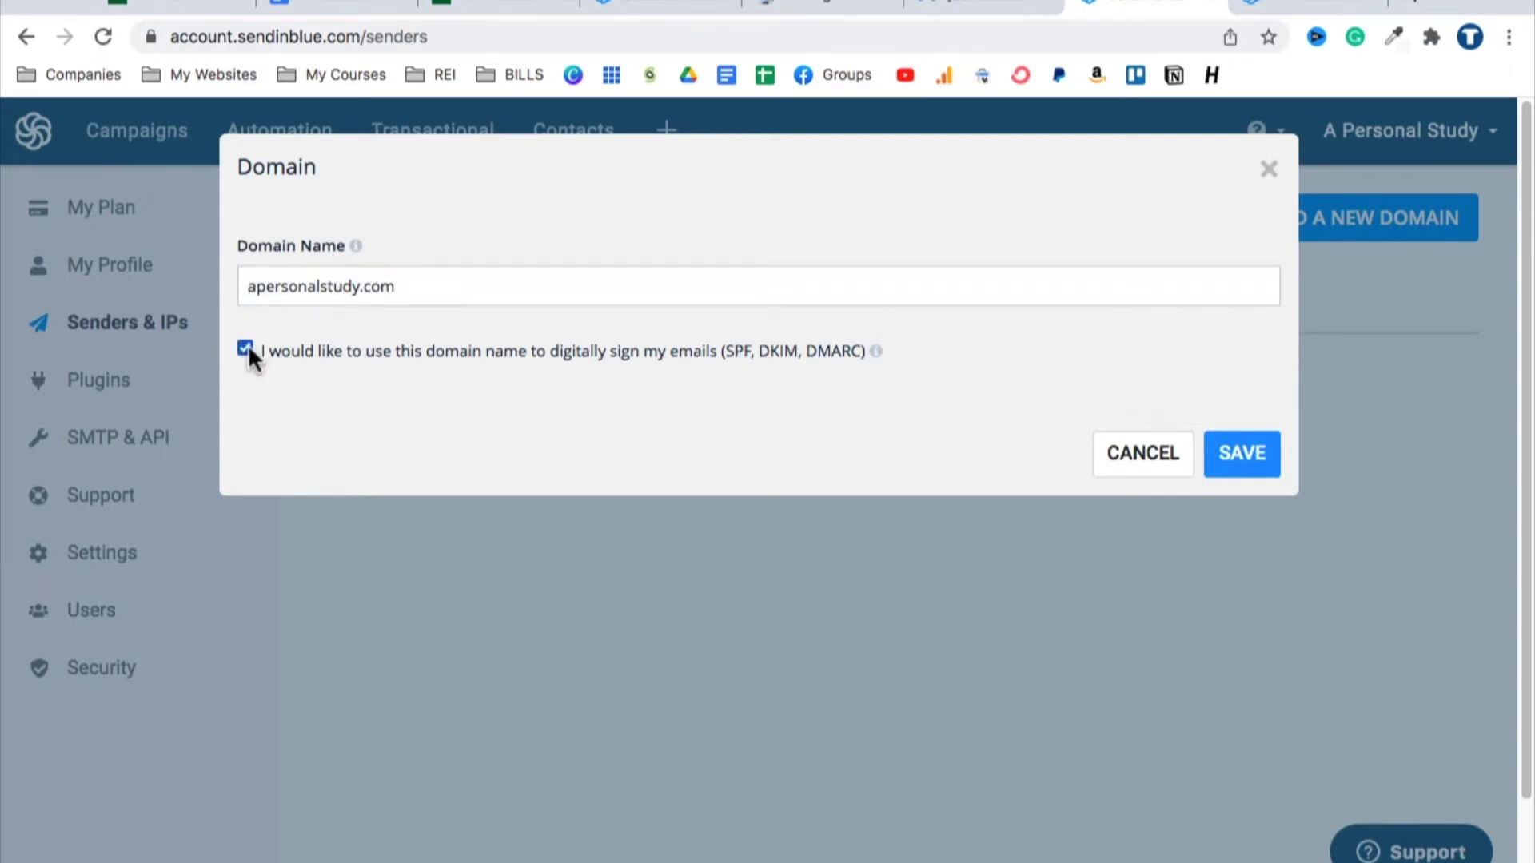
pyautogui.click(1239, 454)
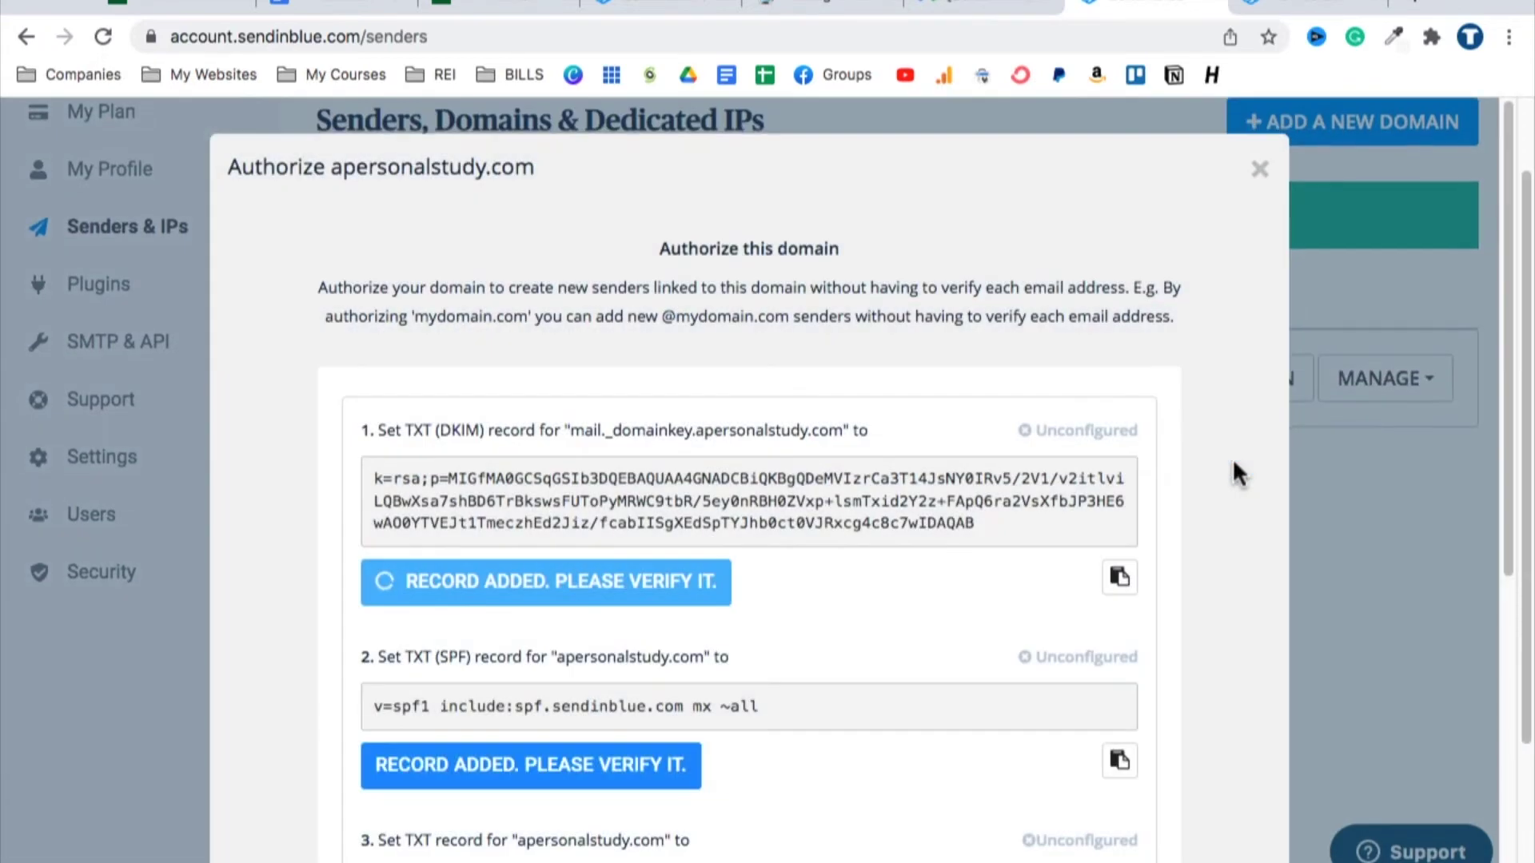
pyautogui.scroll(-3, 779, 542)
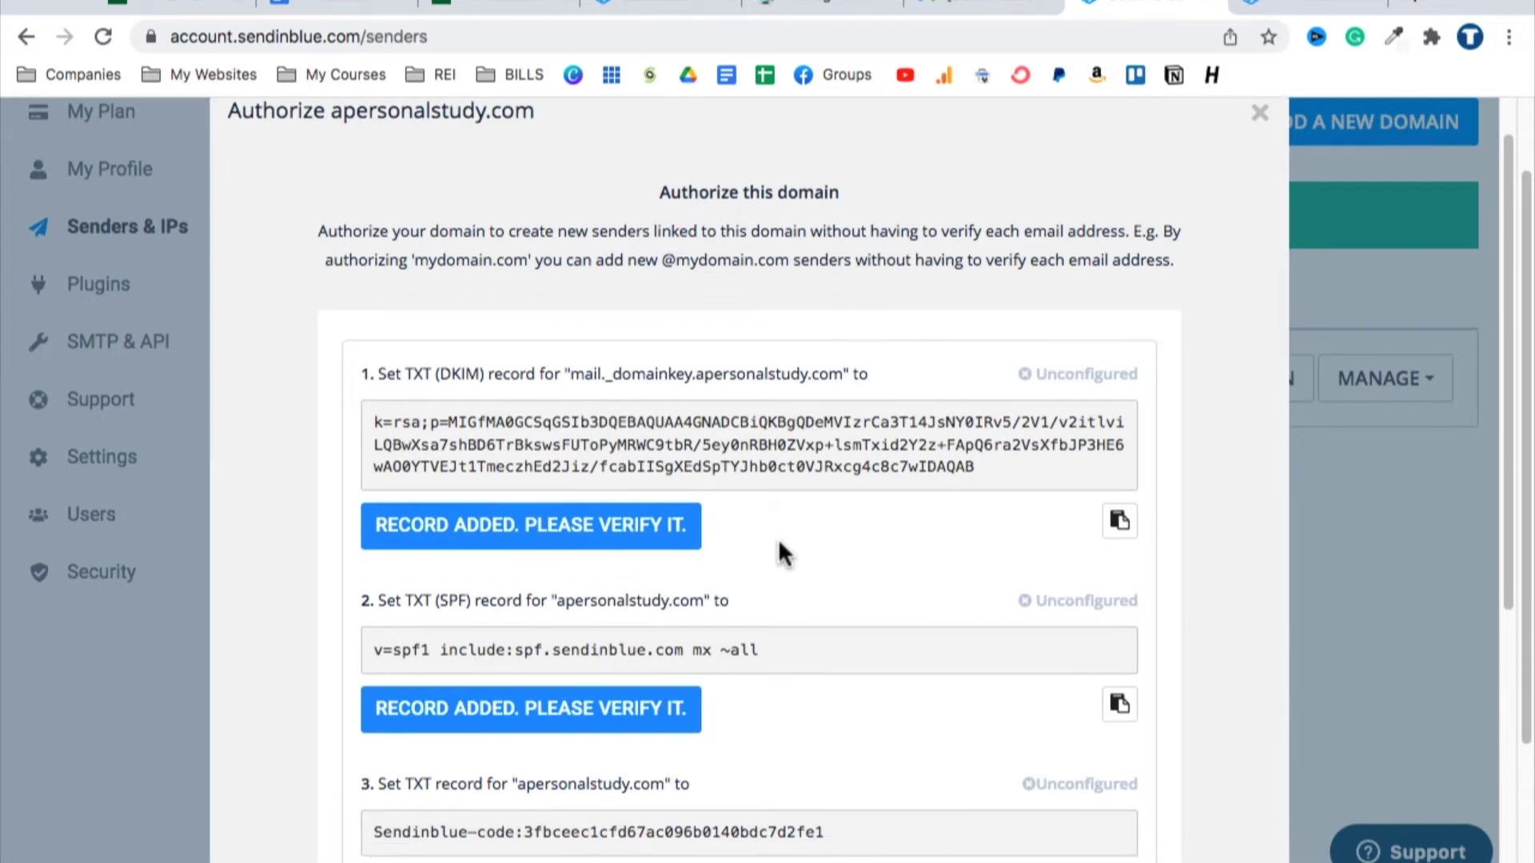
pyautogui.scroll(1, 778, 539)
pyautogui.scroll(2, 808, 411)
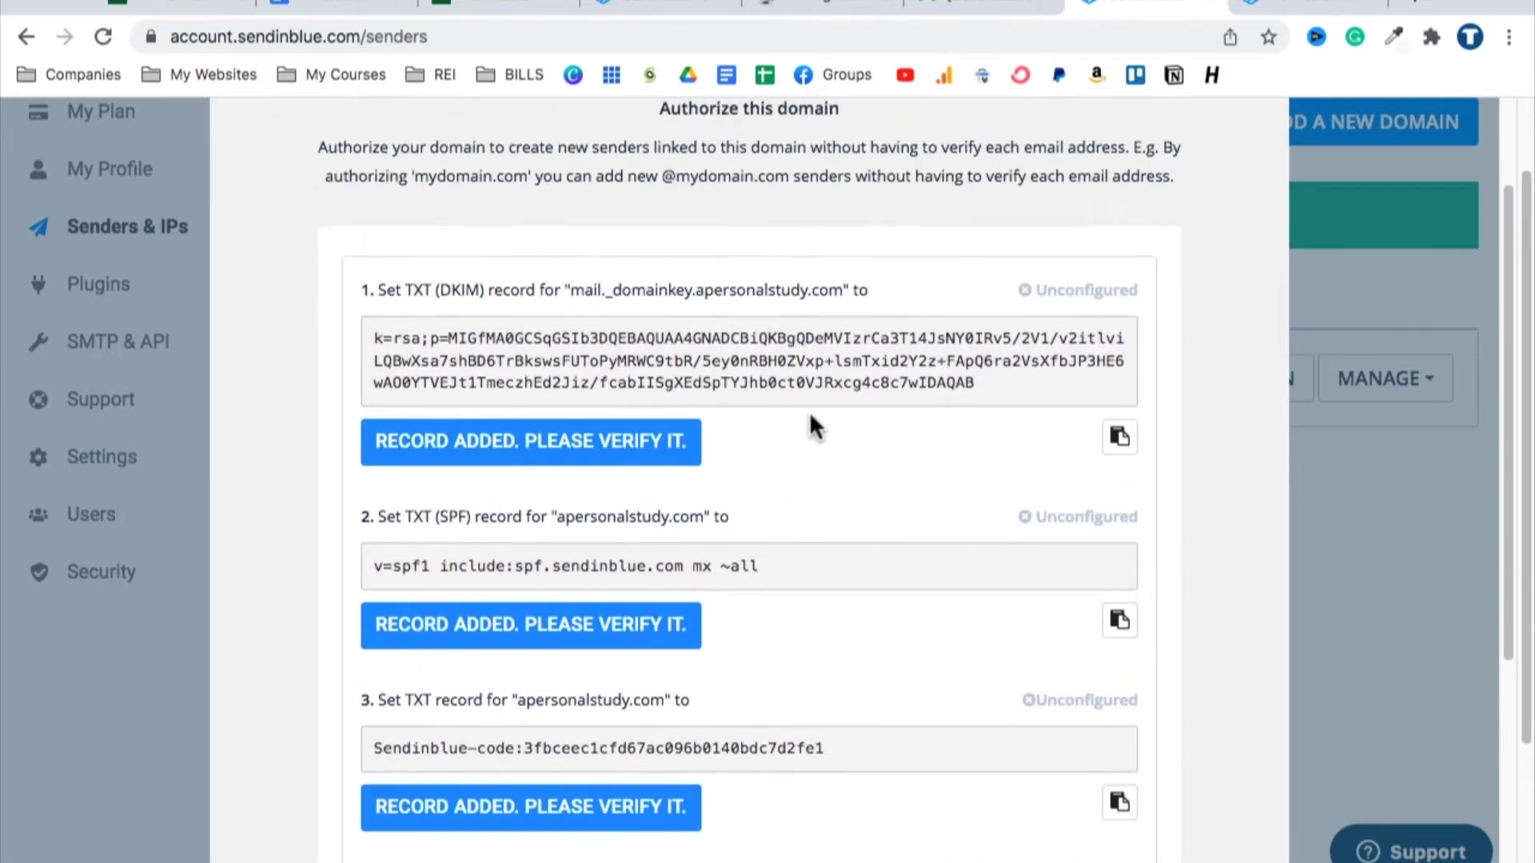
pyautogui.scroll(1, 809, 410)
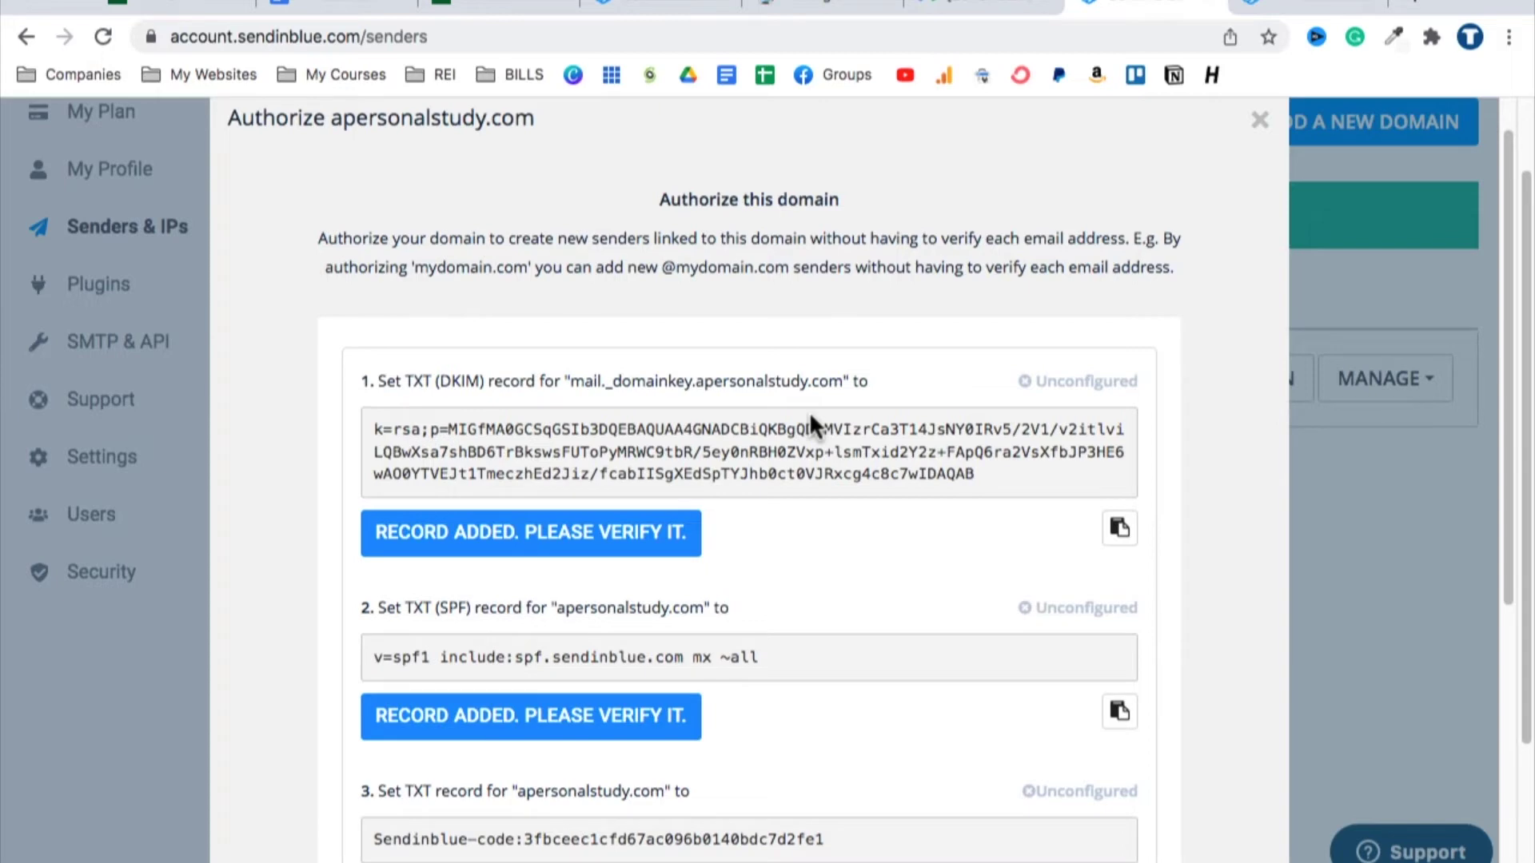
pyautogui.scroll(-3, 840, 431)
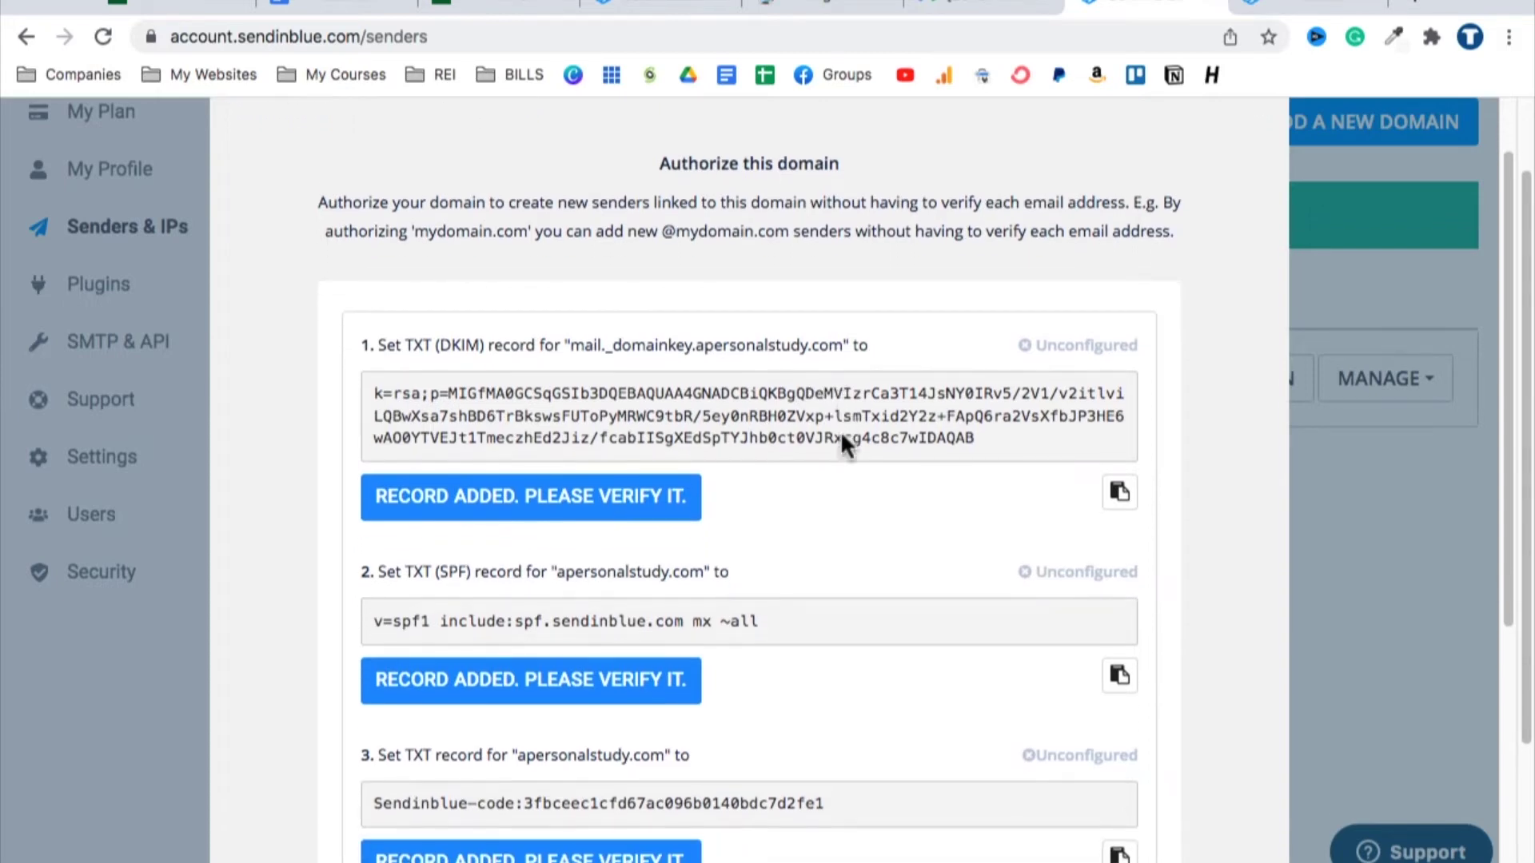
pyautogui.scroll(-3, 839, 449)
pyautogui.scroll(3, 839, 465)
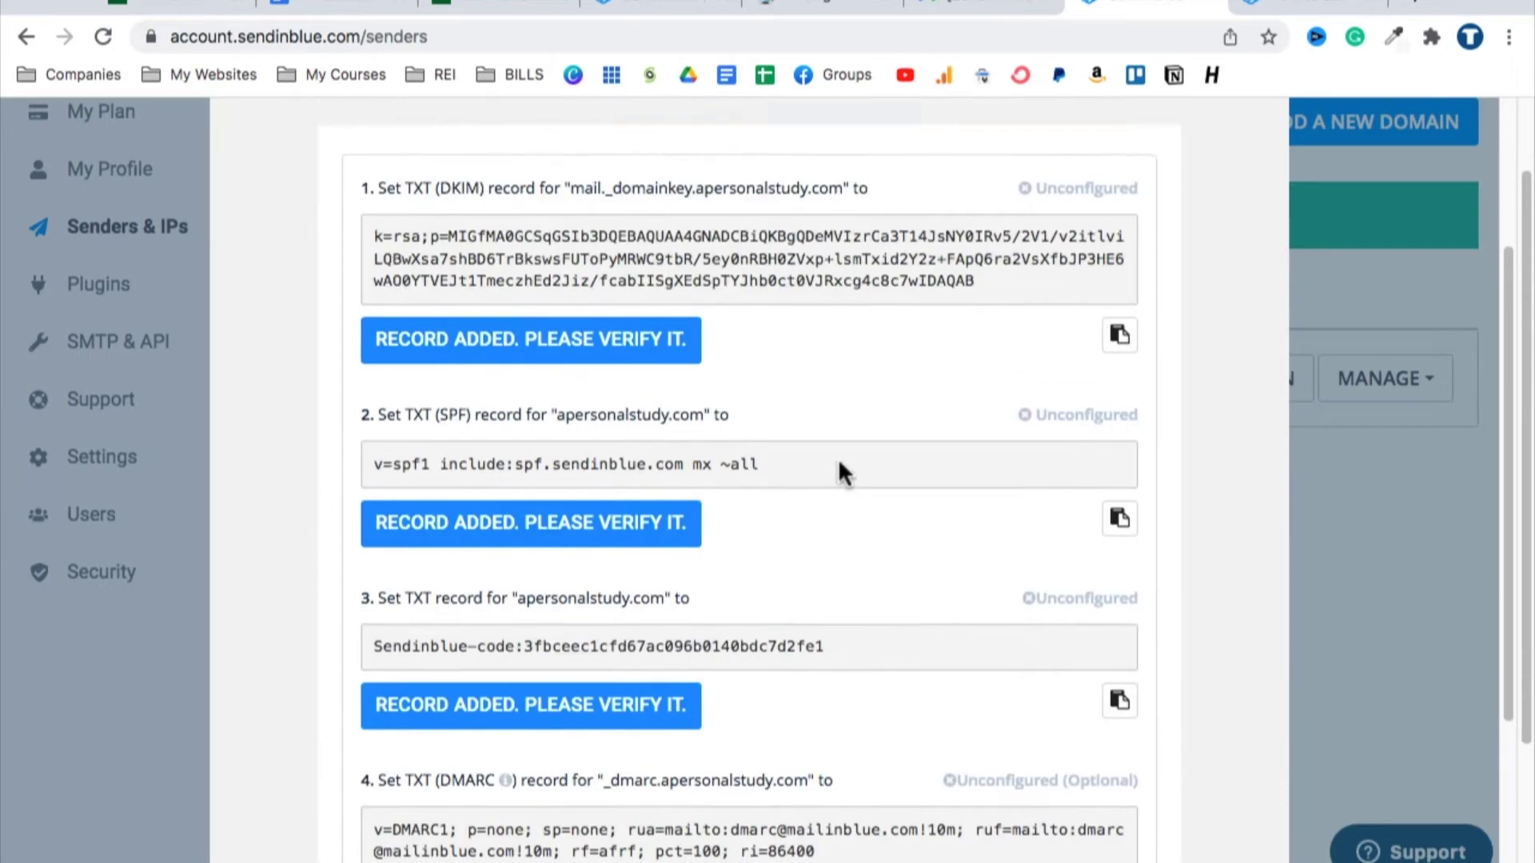
pyautogui.scroll(3, 840, 466)
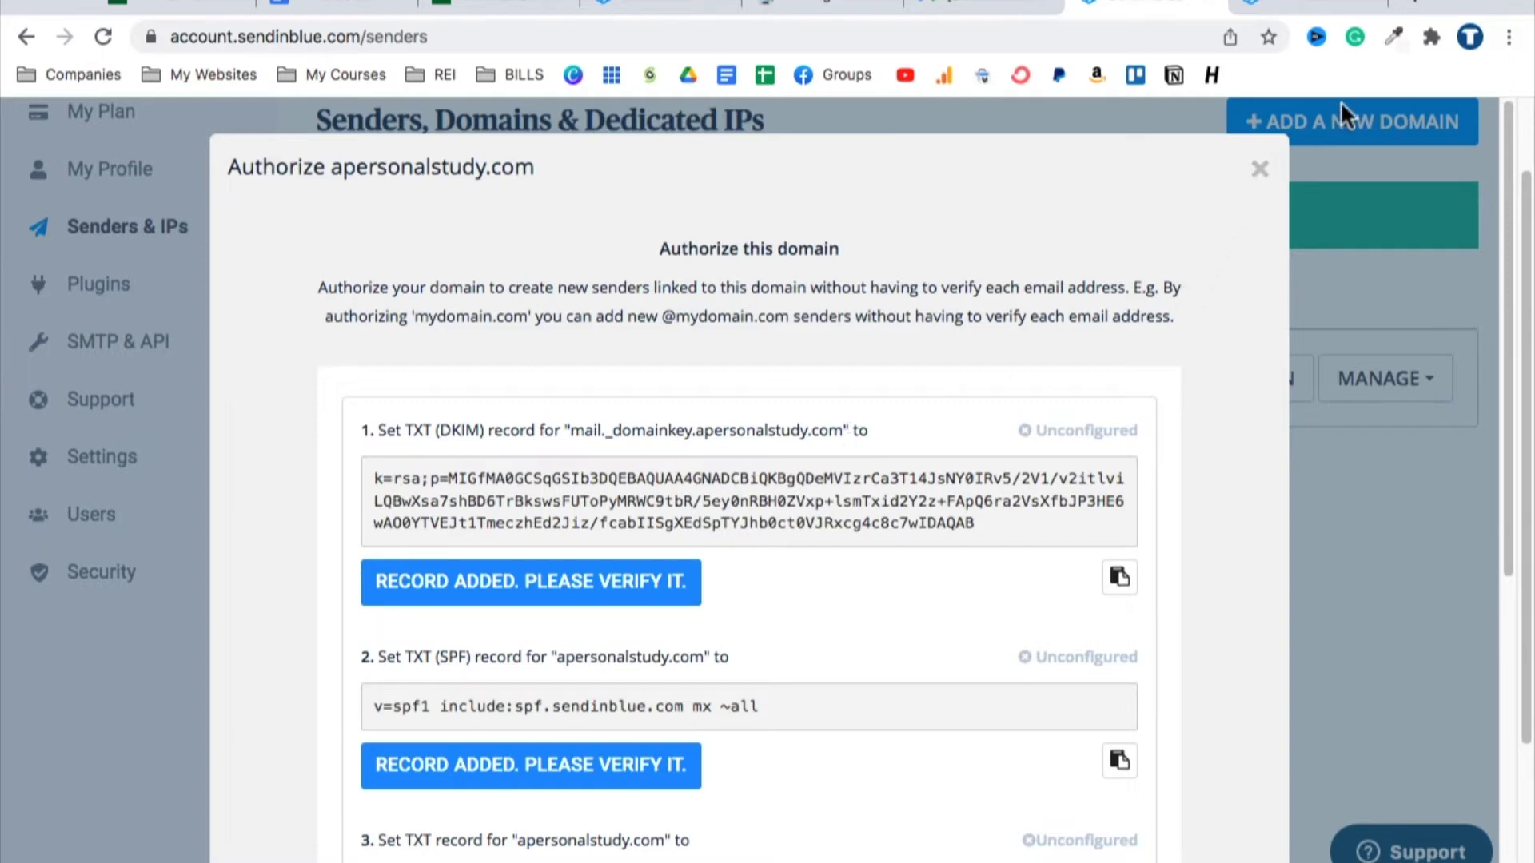
# Open bluehost.com in a new tab and log in to the Bluehost account.
pyautogui.click(1417, 9)
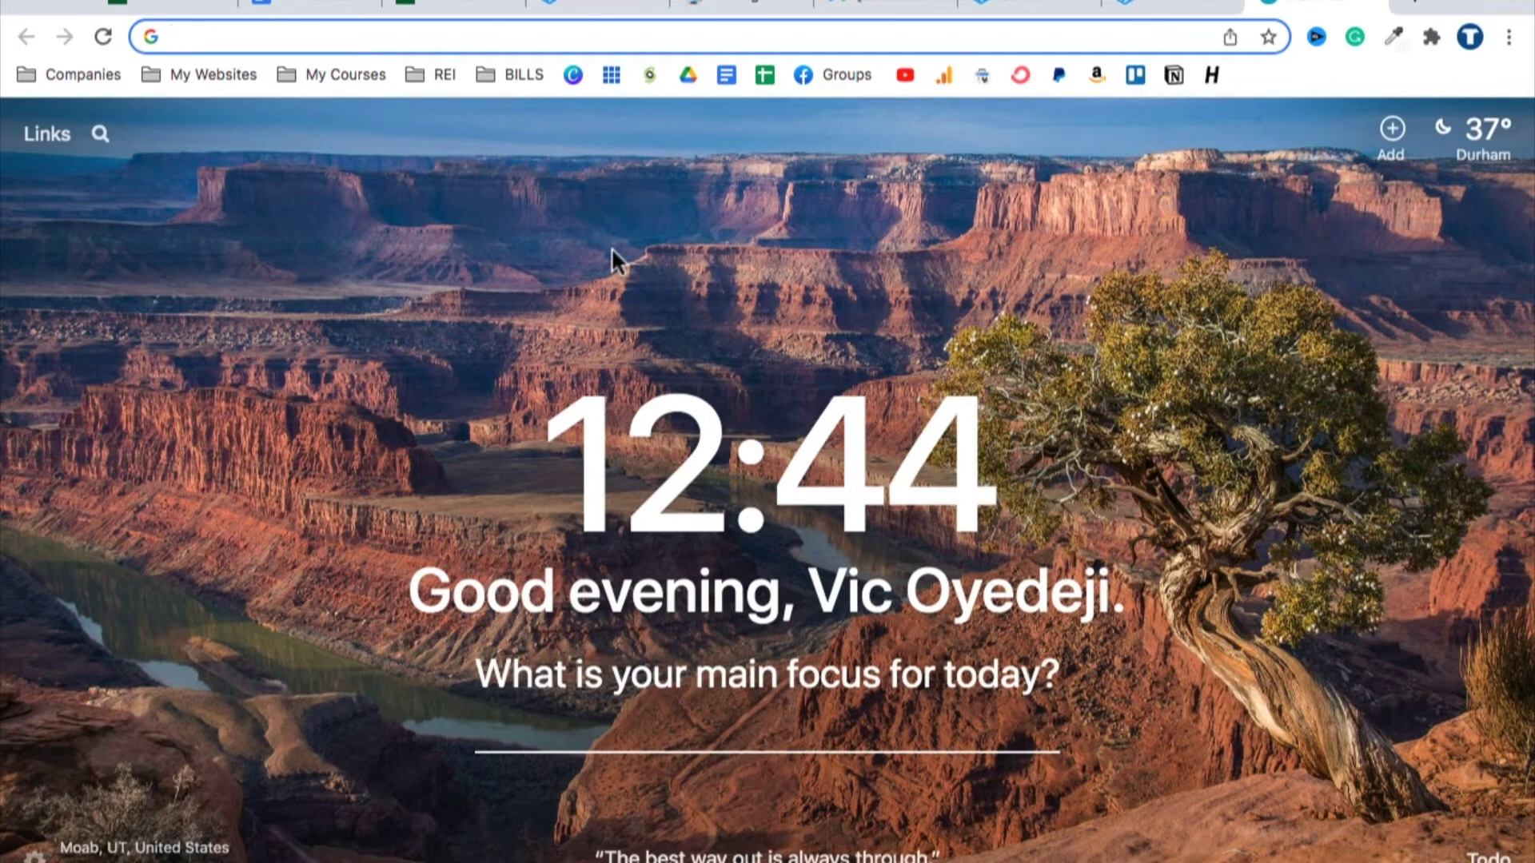
pyautogui.write('bluehost.com')
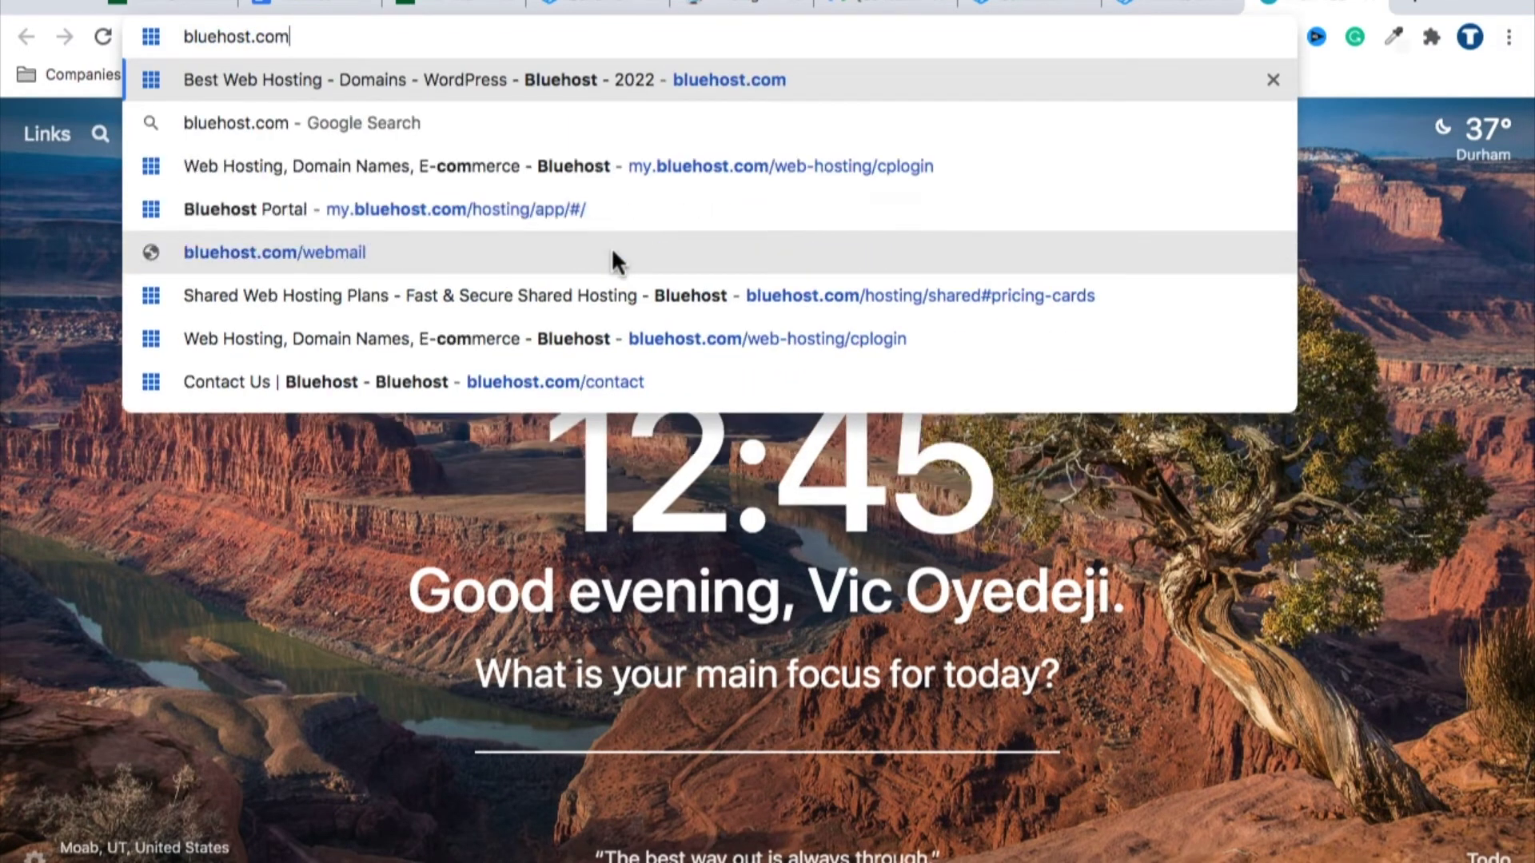
pyautogui.press('Return')
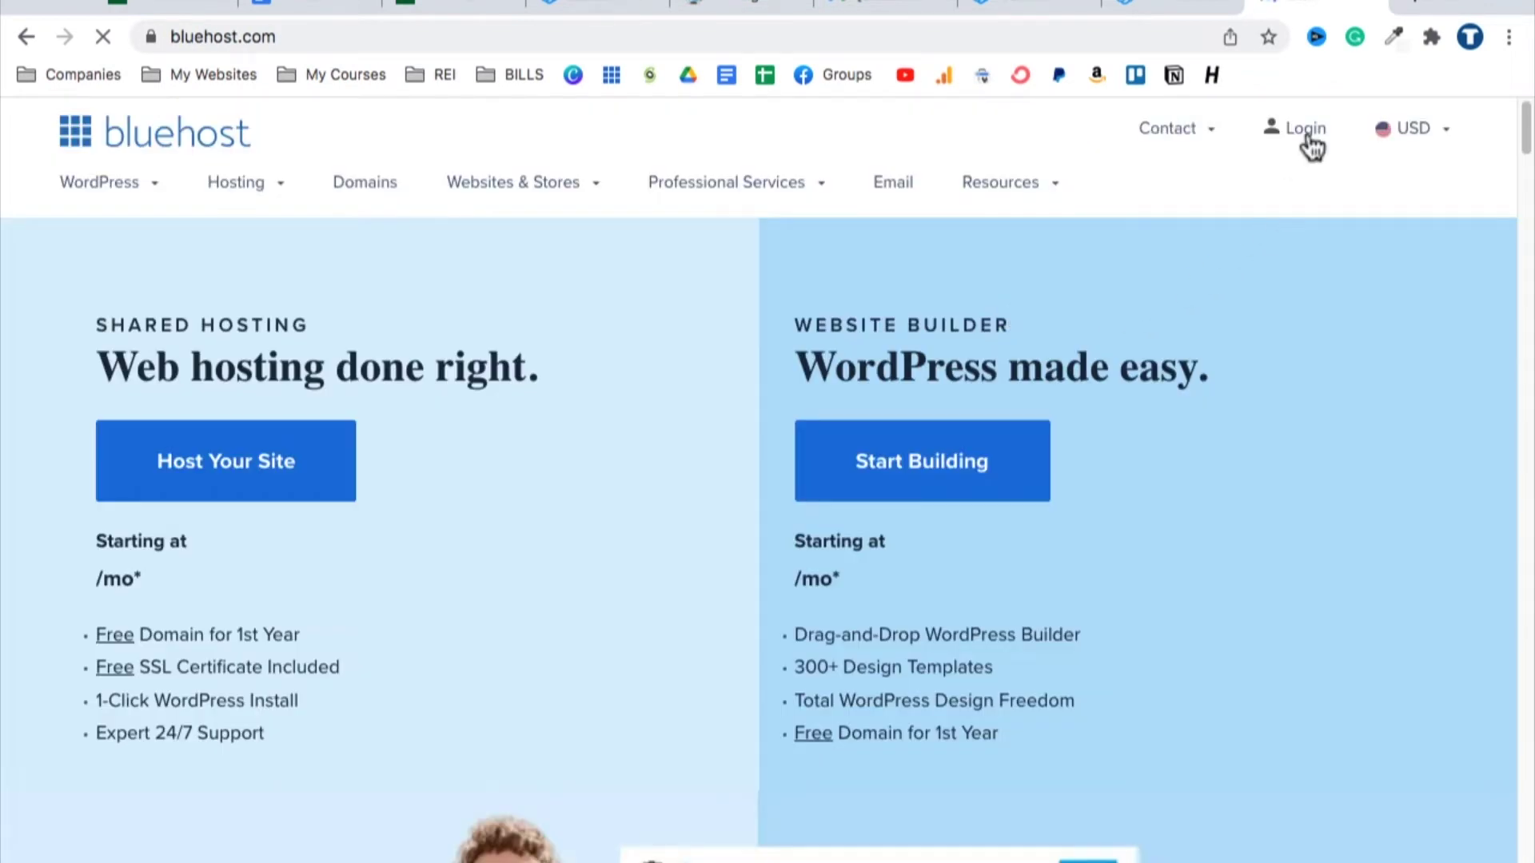
pyautogui.click(1285, 144)
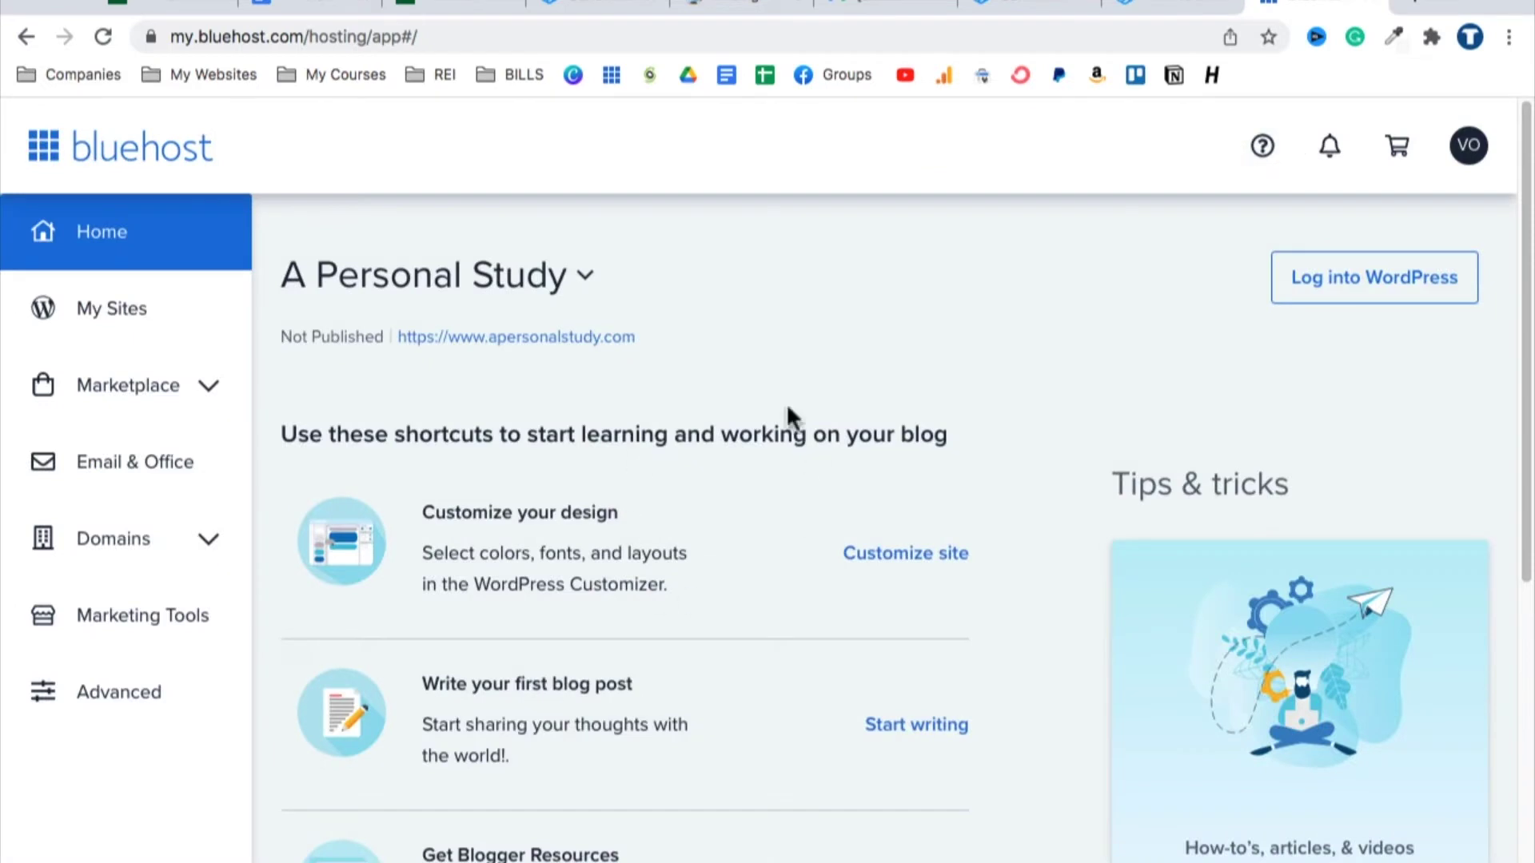
# Open the DNS Zone Editor from the Domains section of the sidebar.
pyautogui.click(152, 550)
pyautogui.scroll(-2, 154, 548)
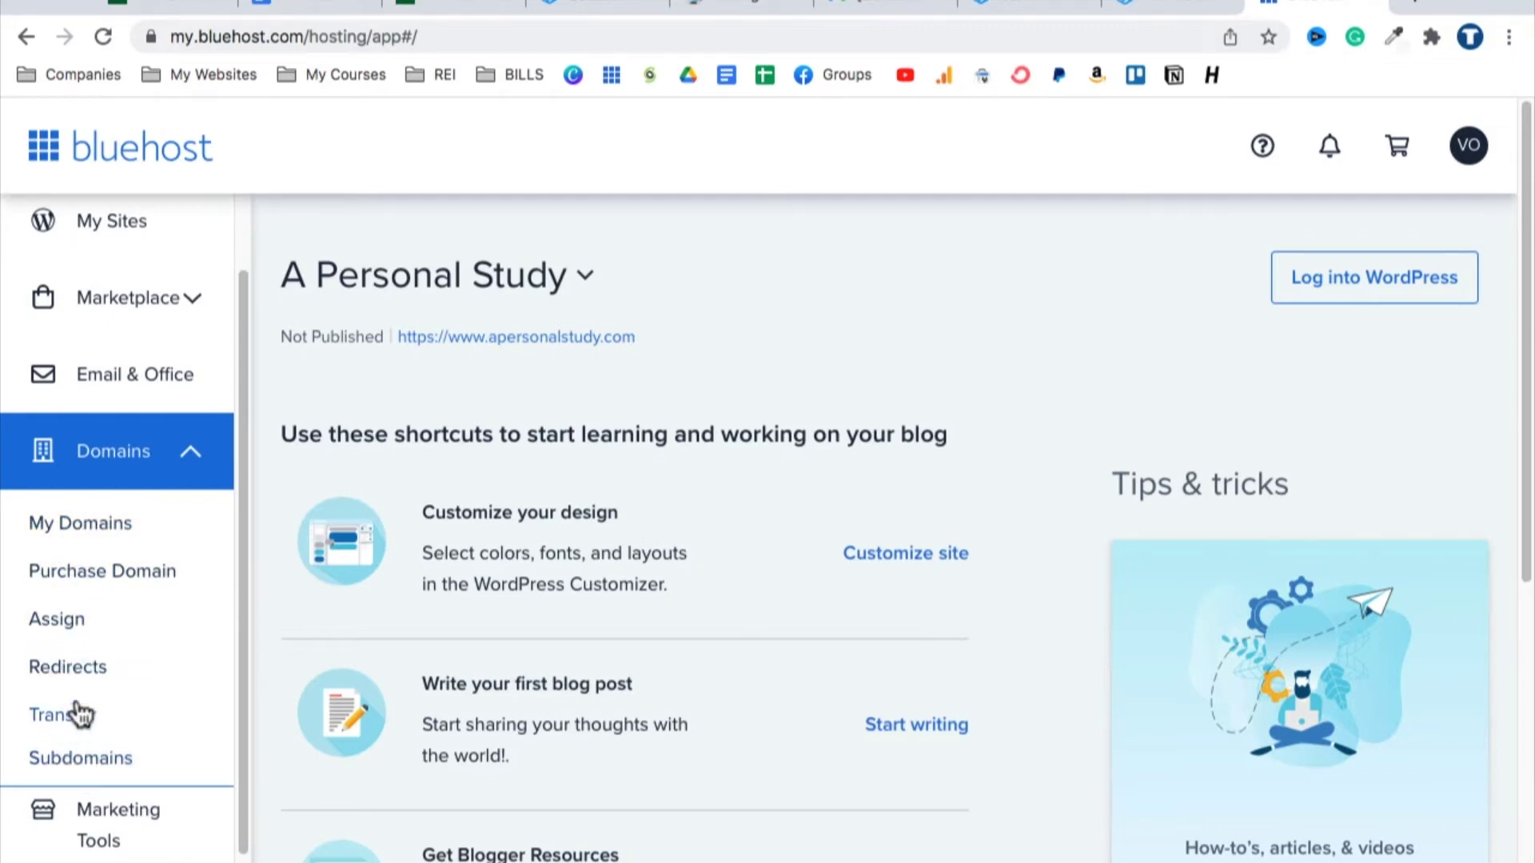
pyautogui.click(76, 620)
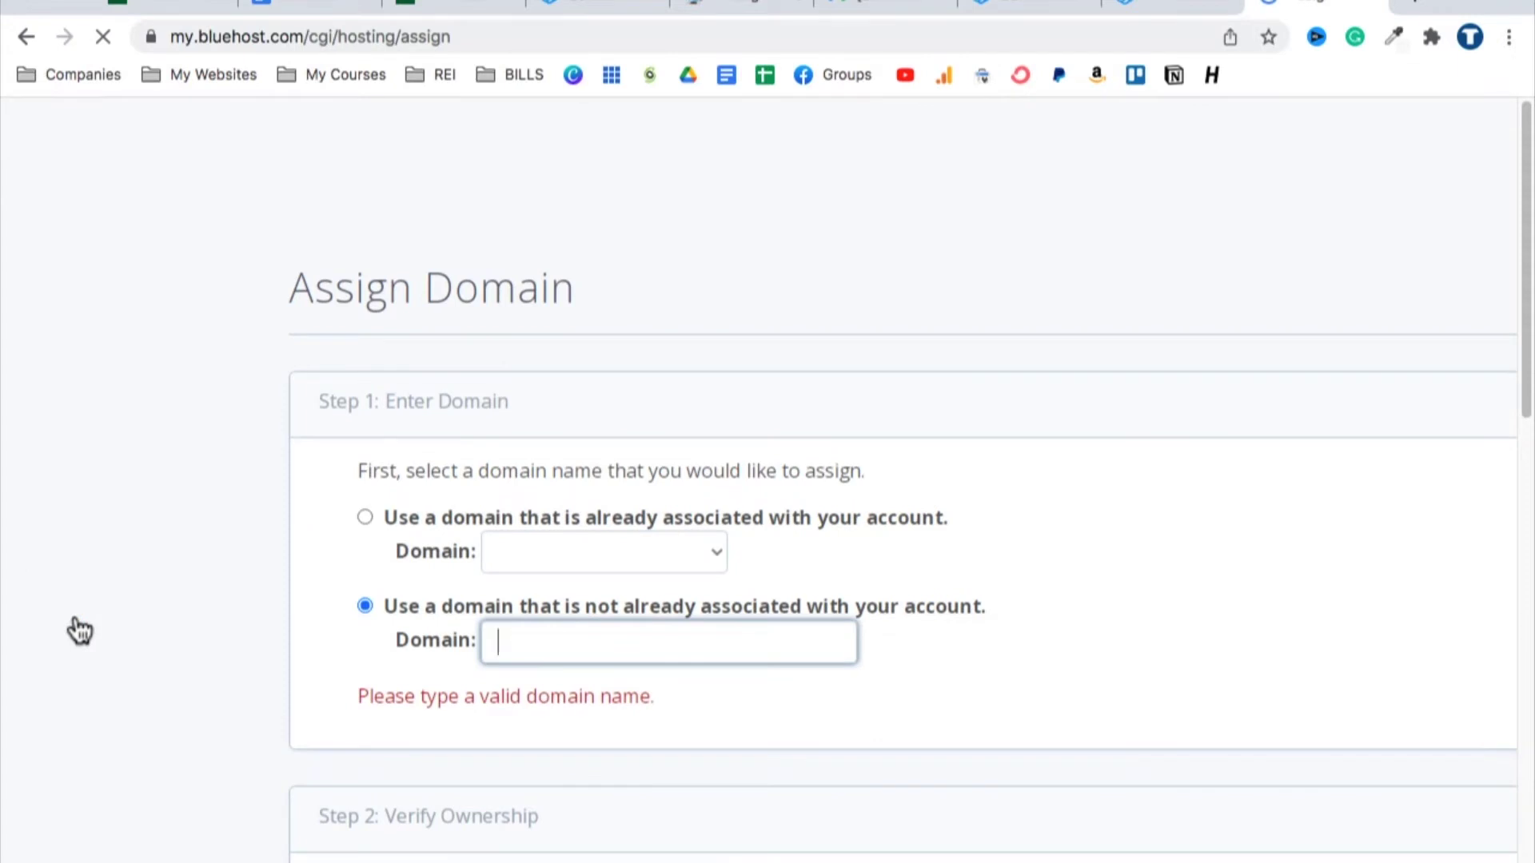
pyautogui.scroll(-1, 176, 355)
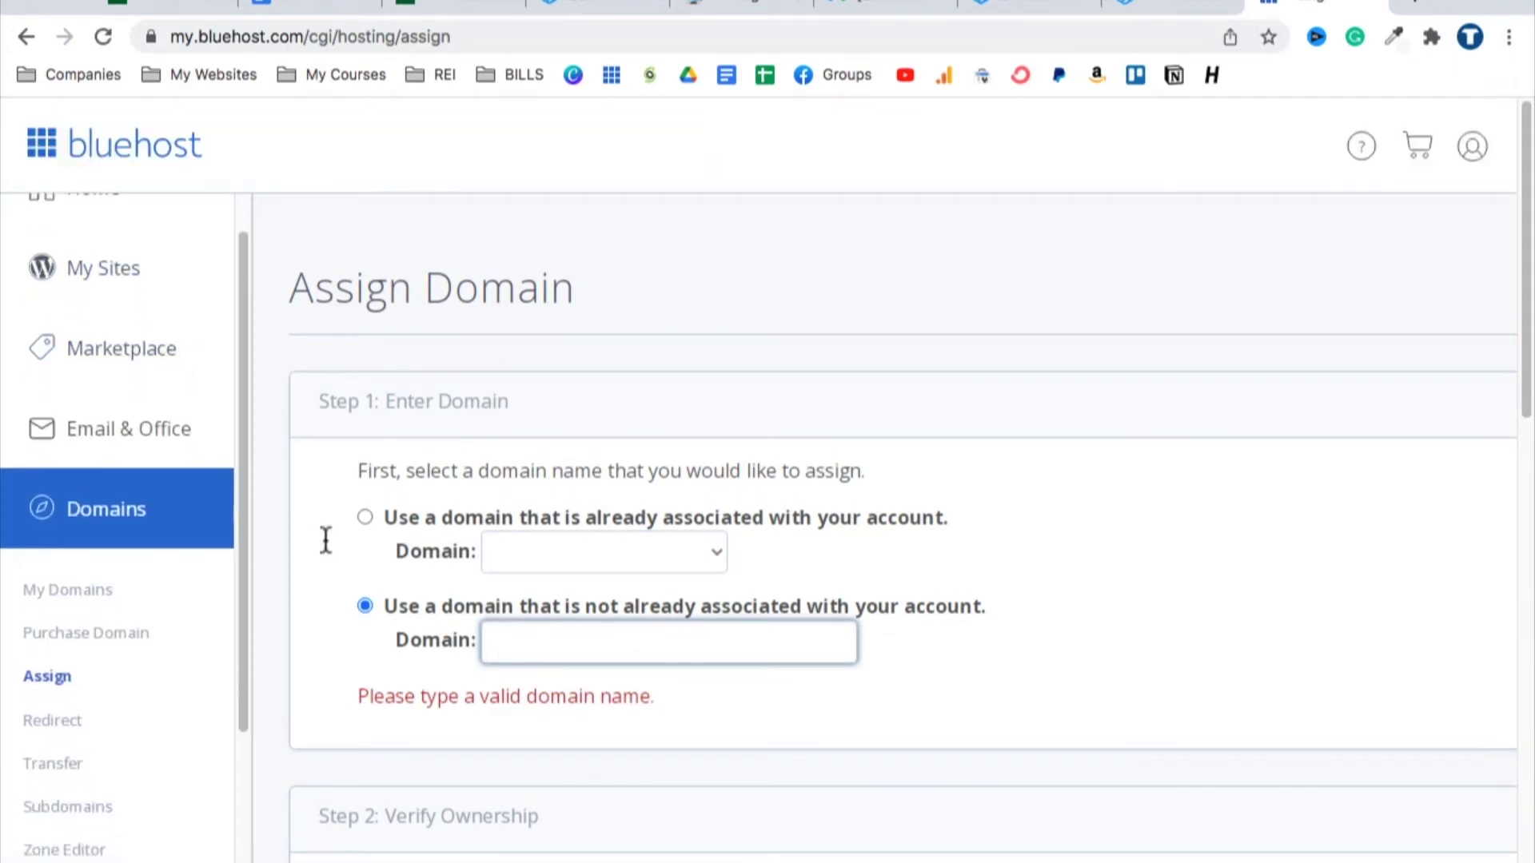
pyautogui.scroll(-1, 137, 417)
pyautogui.scroll(-2, 132, 422)
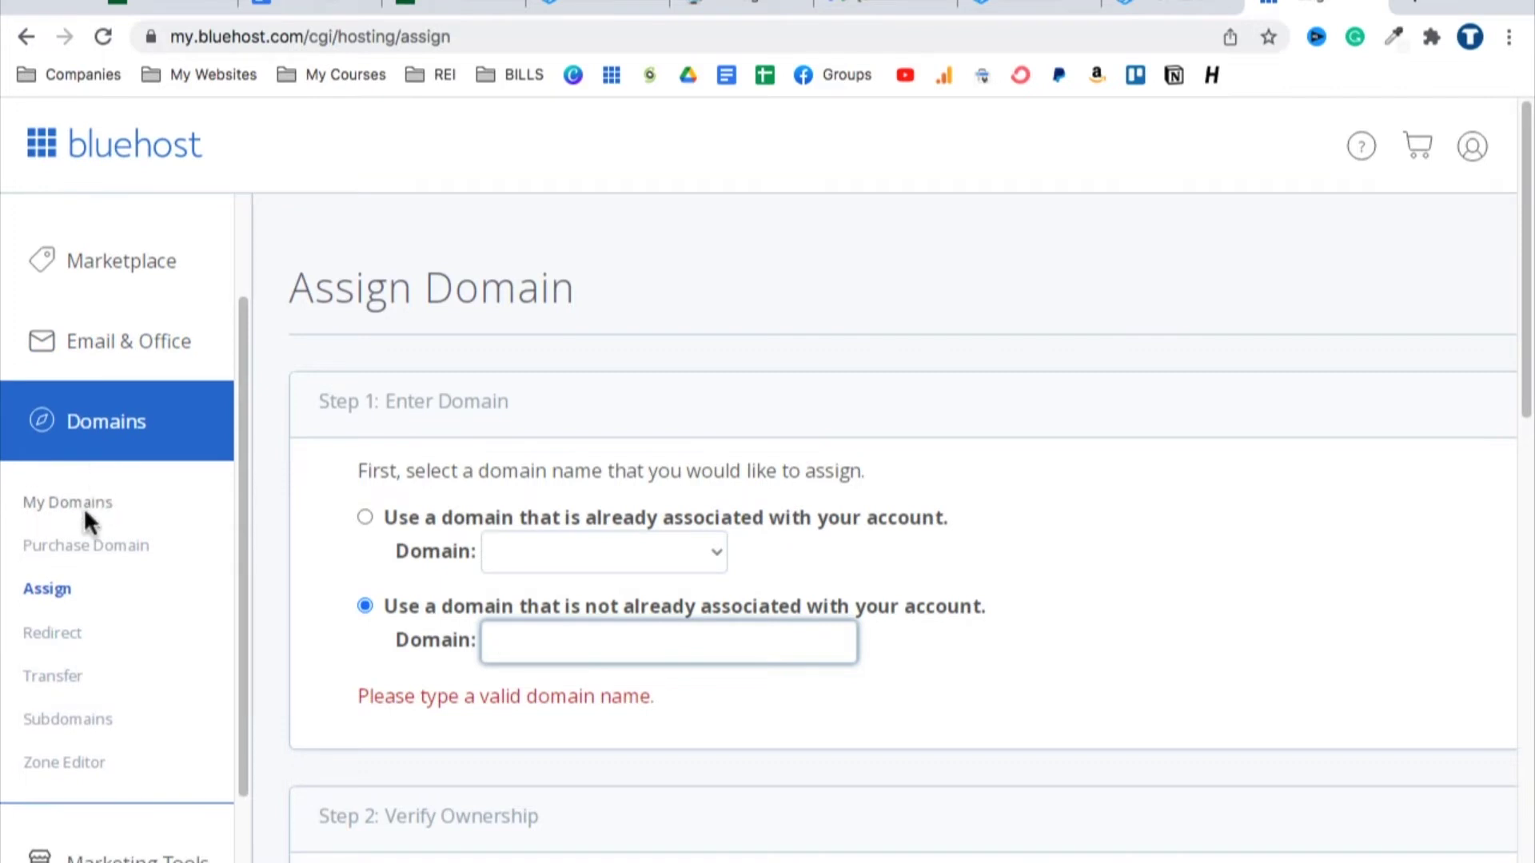
pyautogui.scroll(-1, 56, 540)
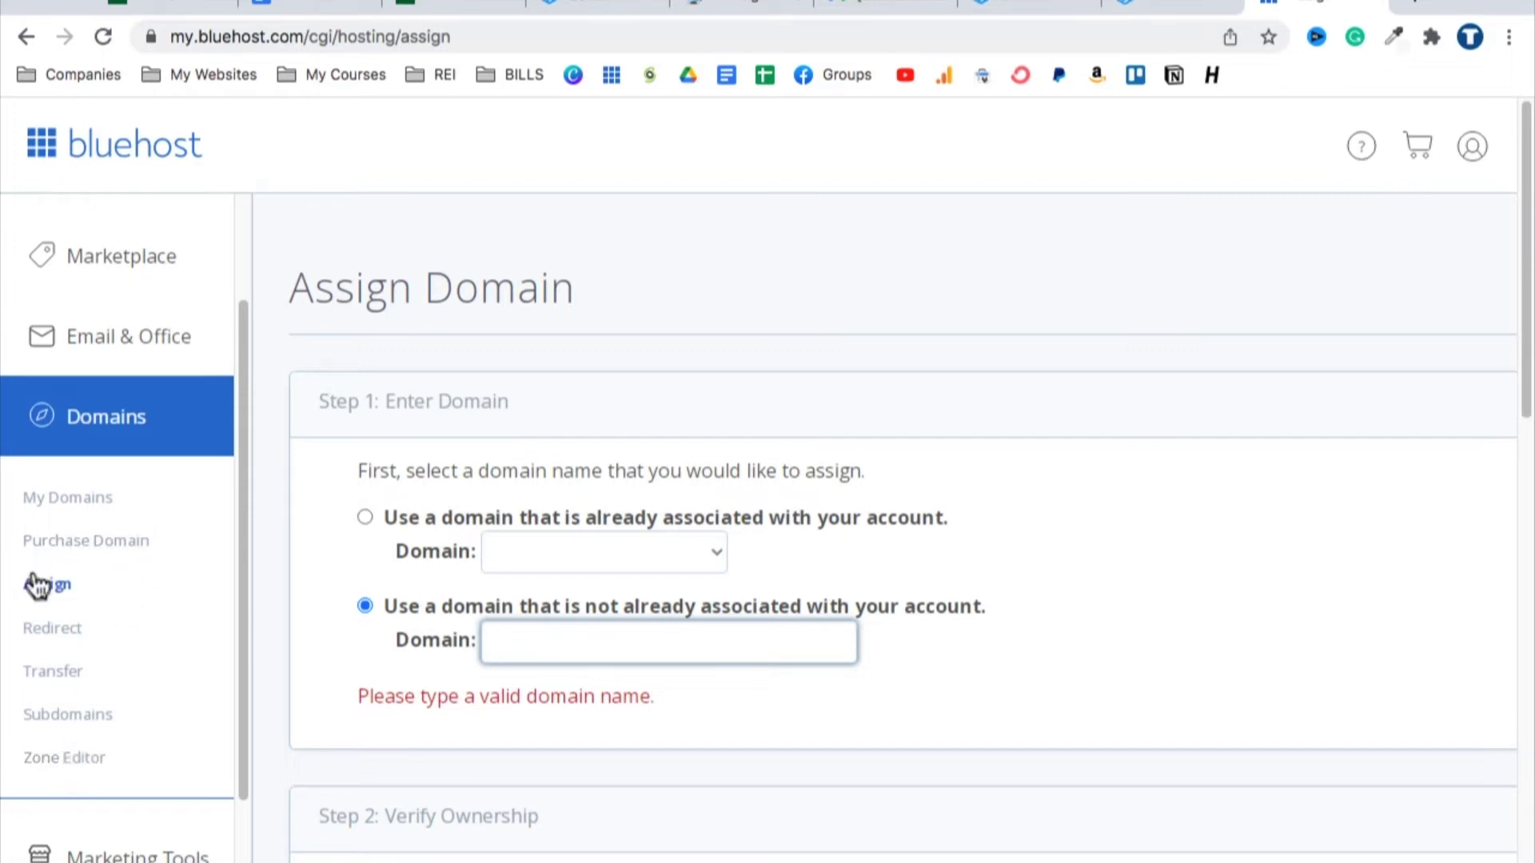
pyautogui.click(38, 757)
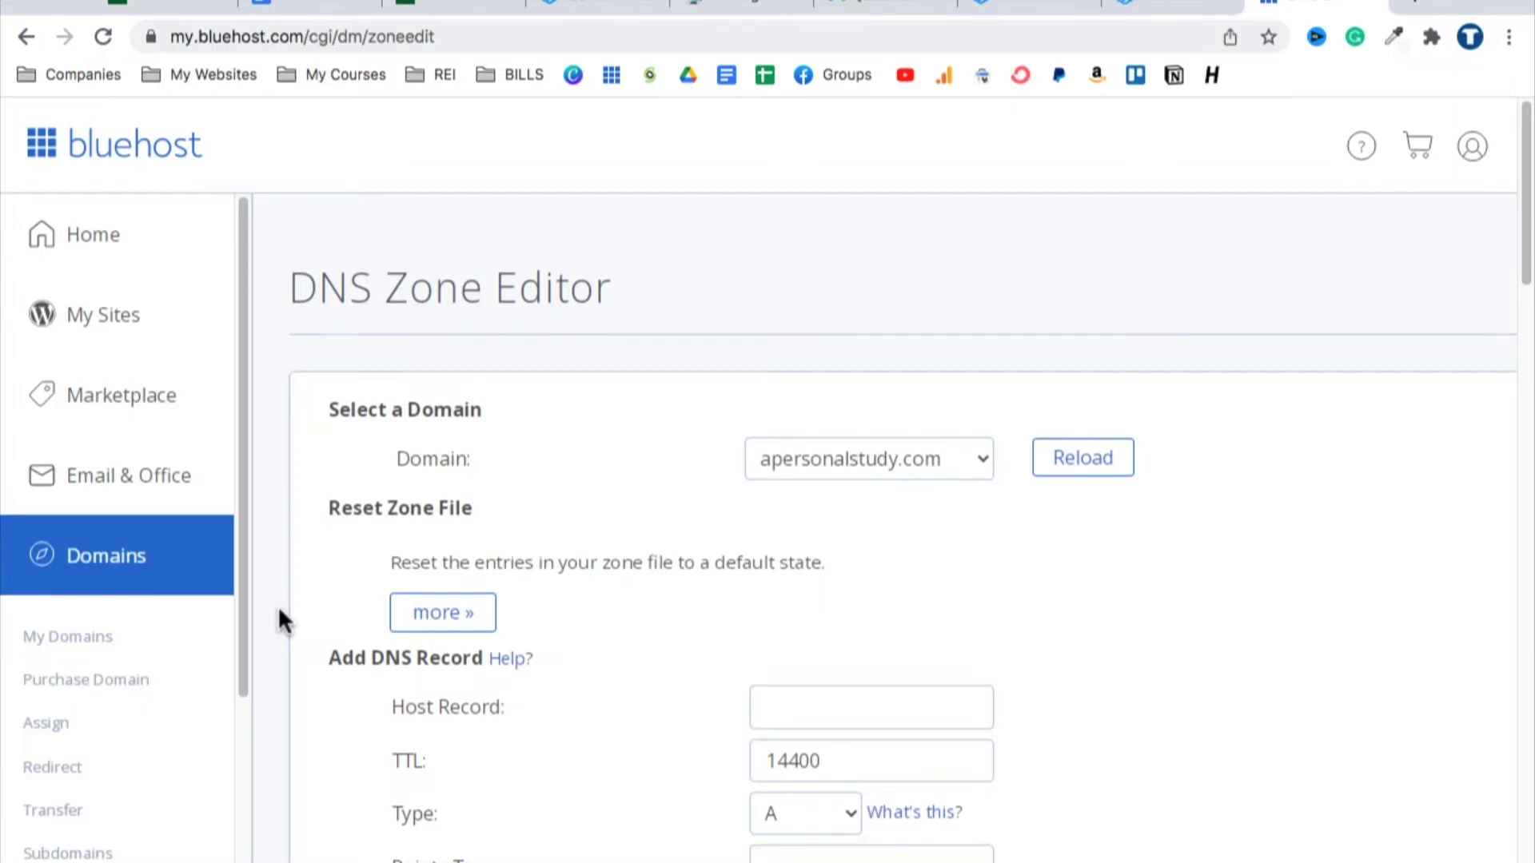
# Look up the DKIM host name on Sendinblue's domain authorization page.
pyautogui.scroll(-3, 263, 631)
pyautogui.scroll(3, 293, 625)
pyautogui.scroll(-1, 640, 463)
pyautogui.scroll(-1, 696, 572)
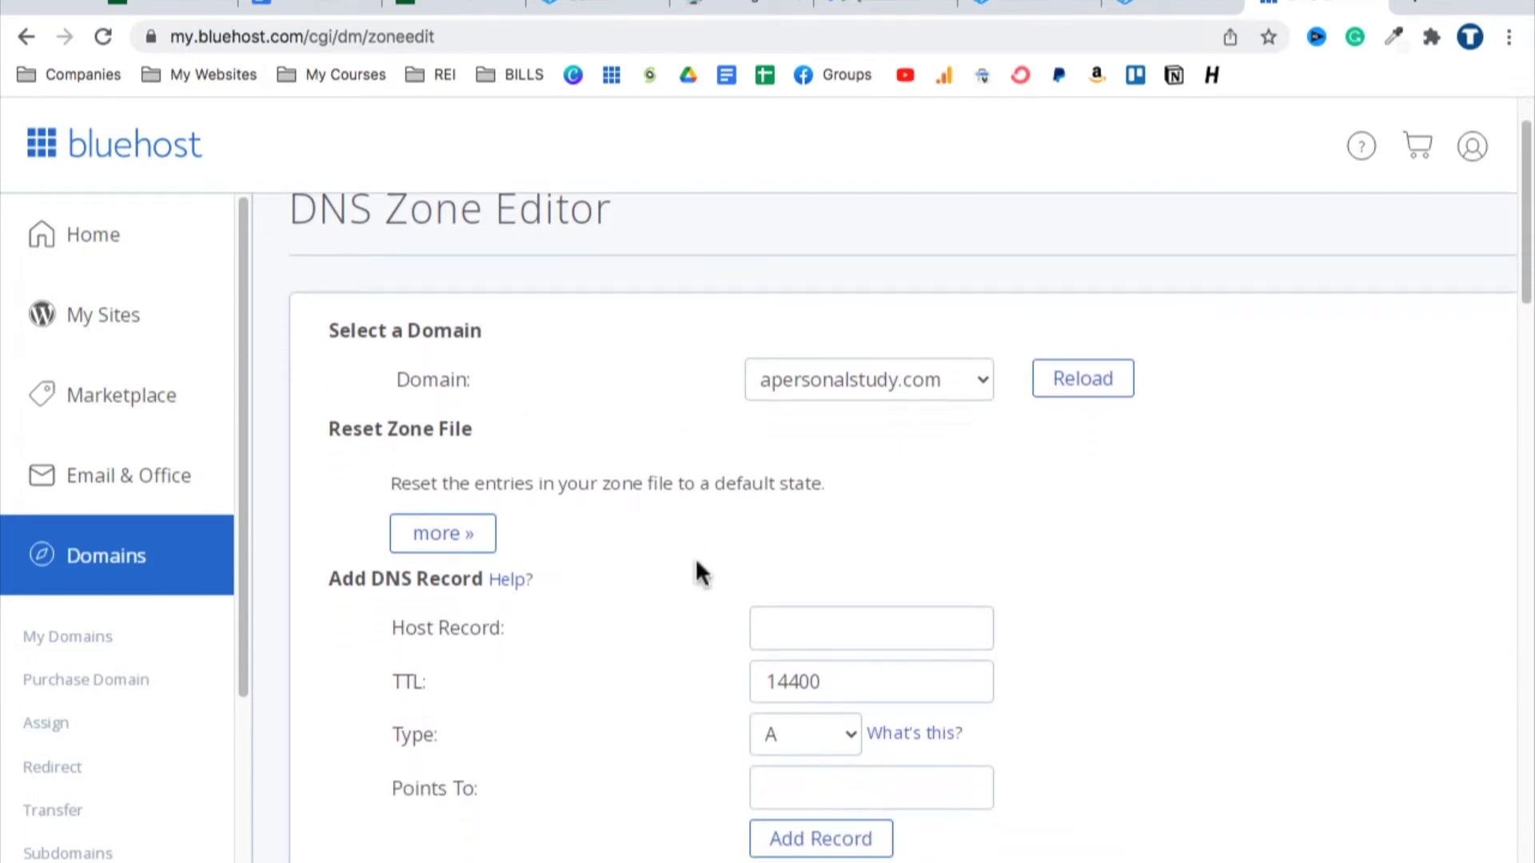
pyautogui.click(1029, 8)
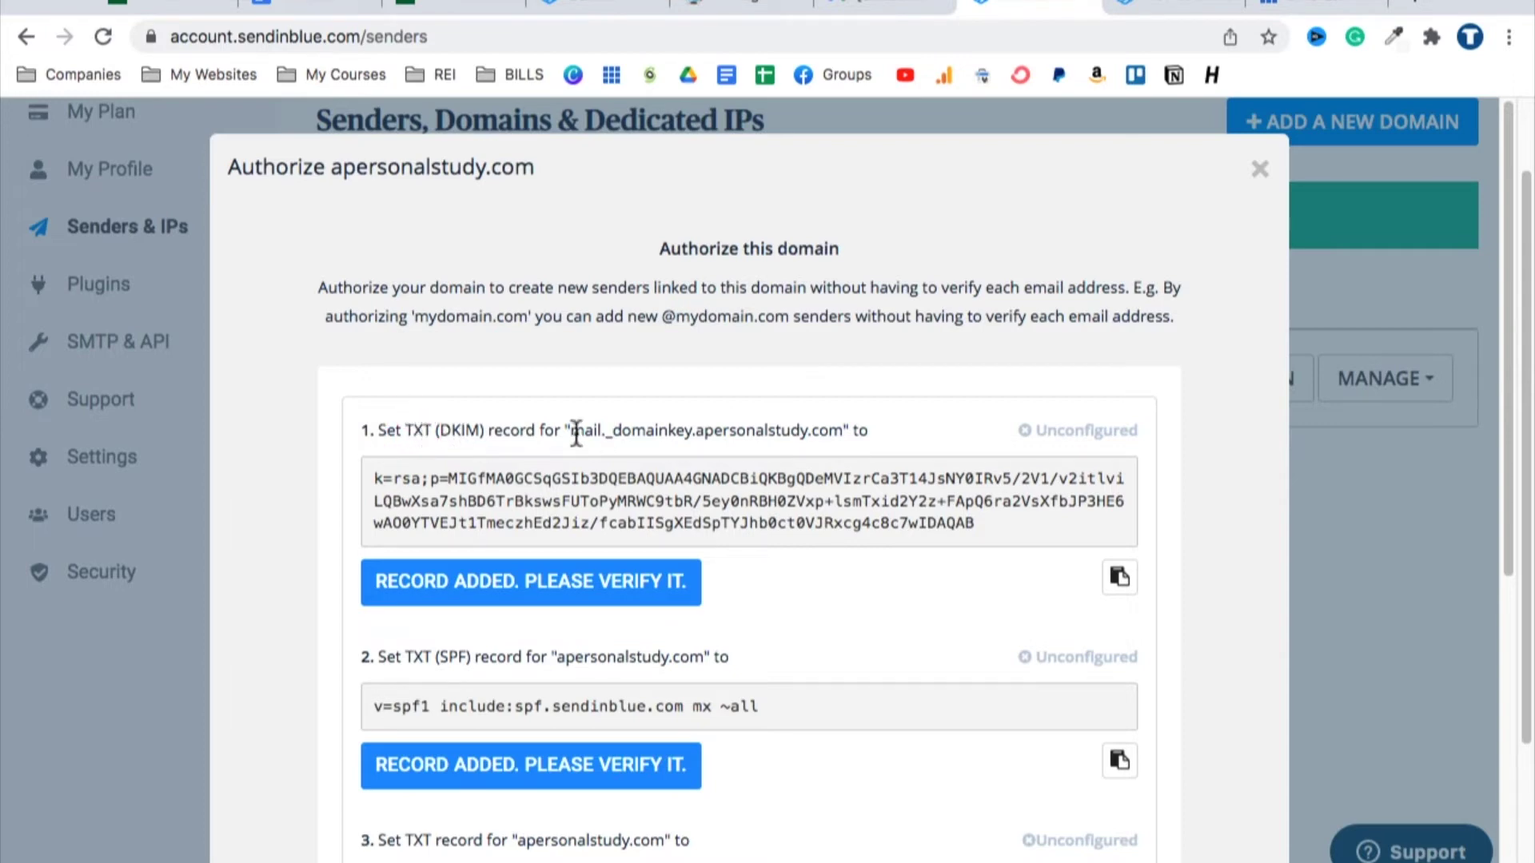
pyautogui.moveTo(570, 430); pyautogui.dragTo(800, 432)
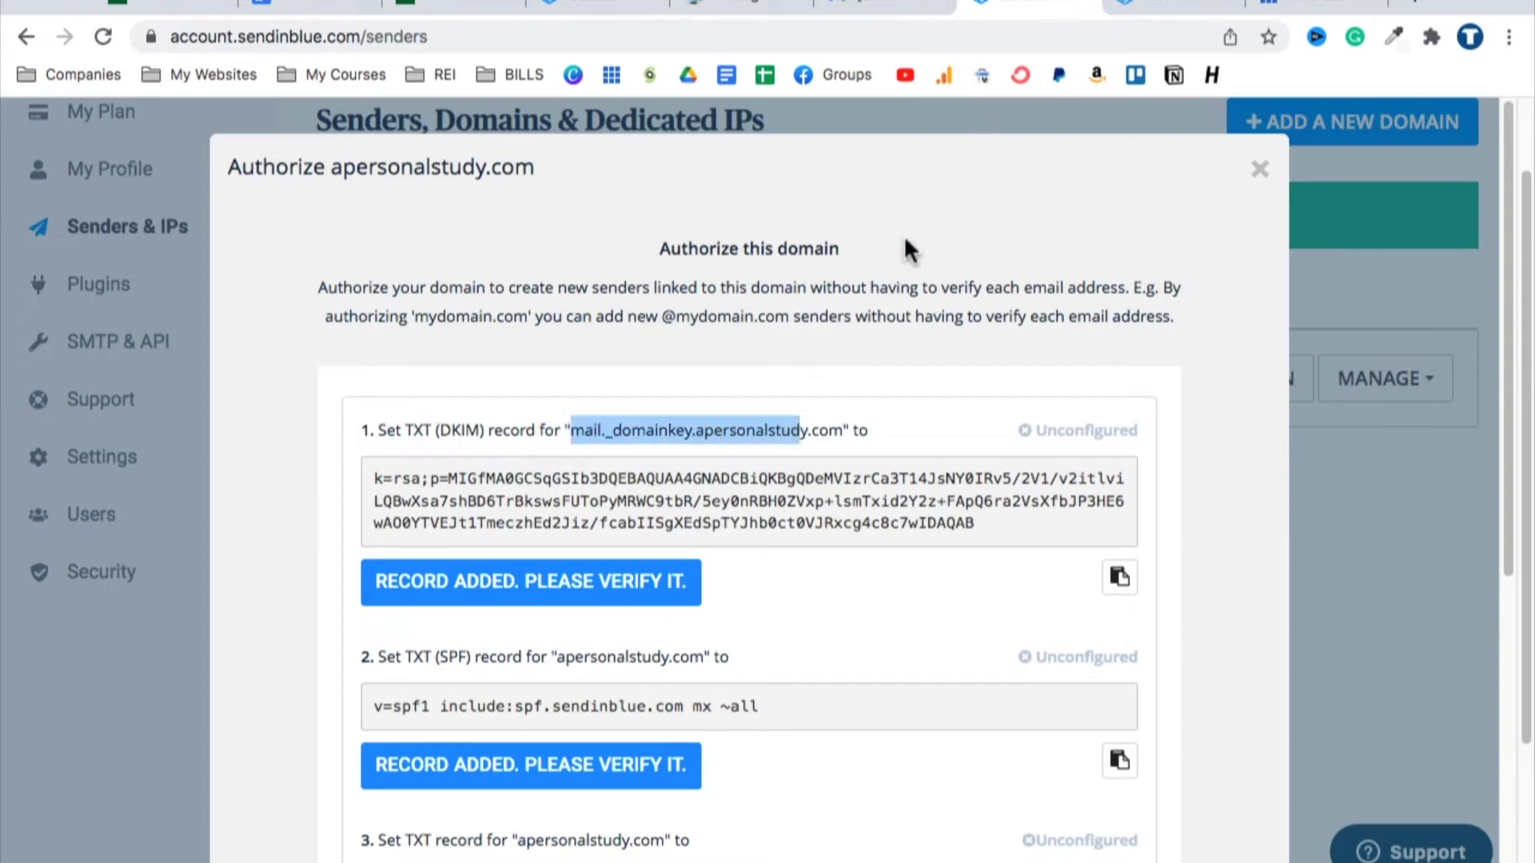
pyautogui.click(772, 422)
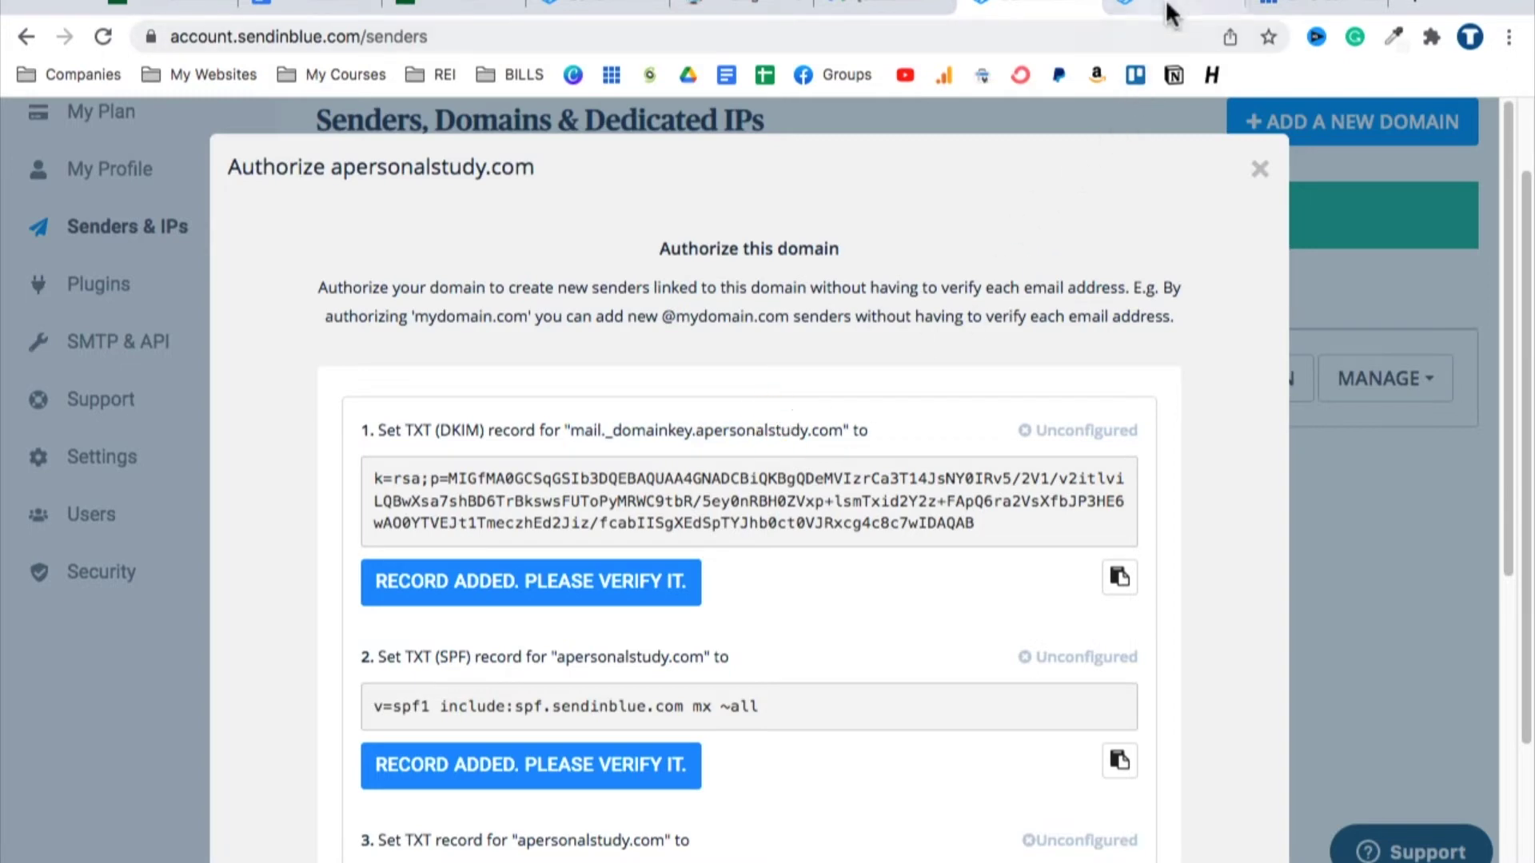
pyautogui.click(1327, 8)
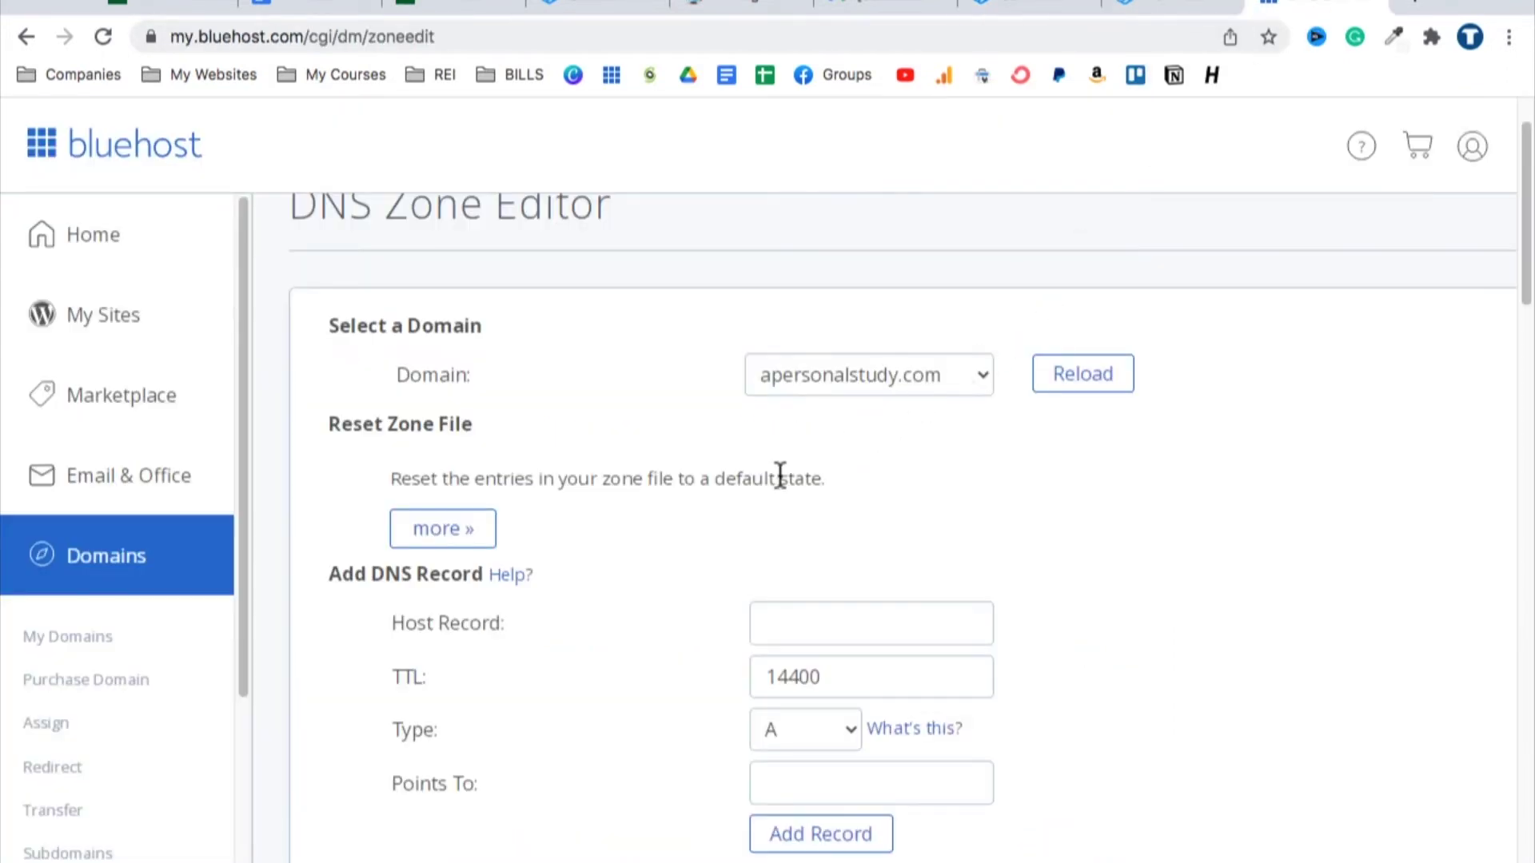
# Choose apersonalstudy.com as the domain and TXT as the new record's type.
pyautogui.click(788, 374)
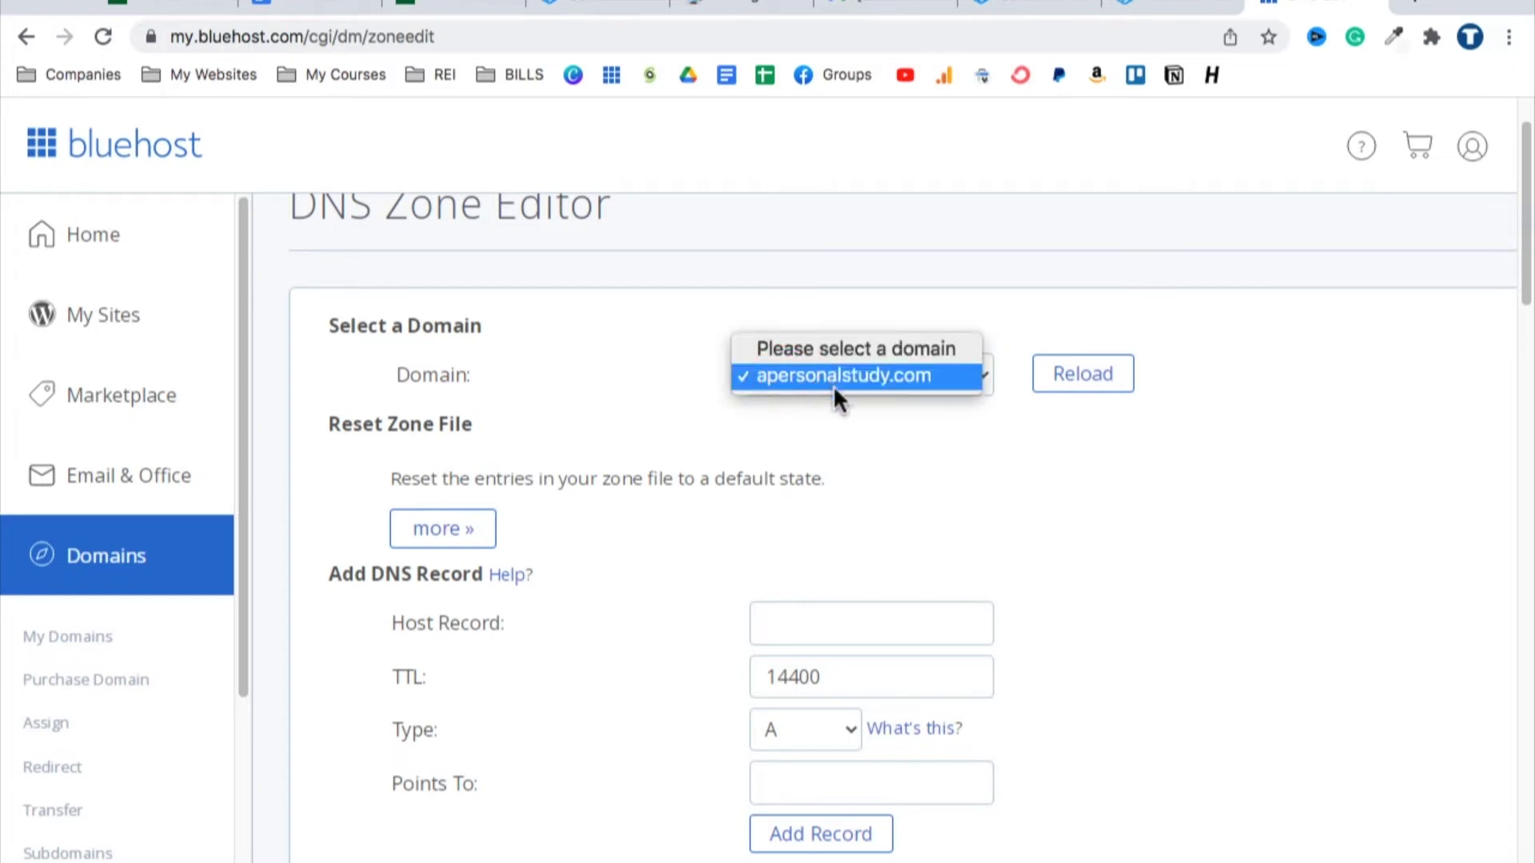
pyautogui.click(833, 379)
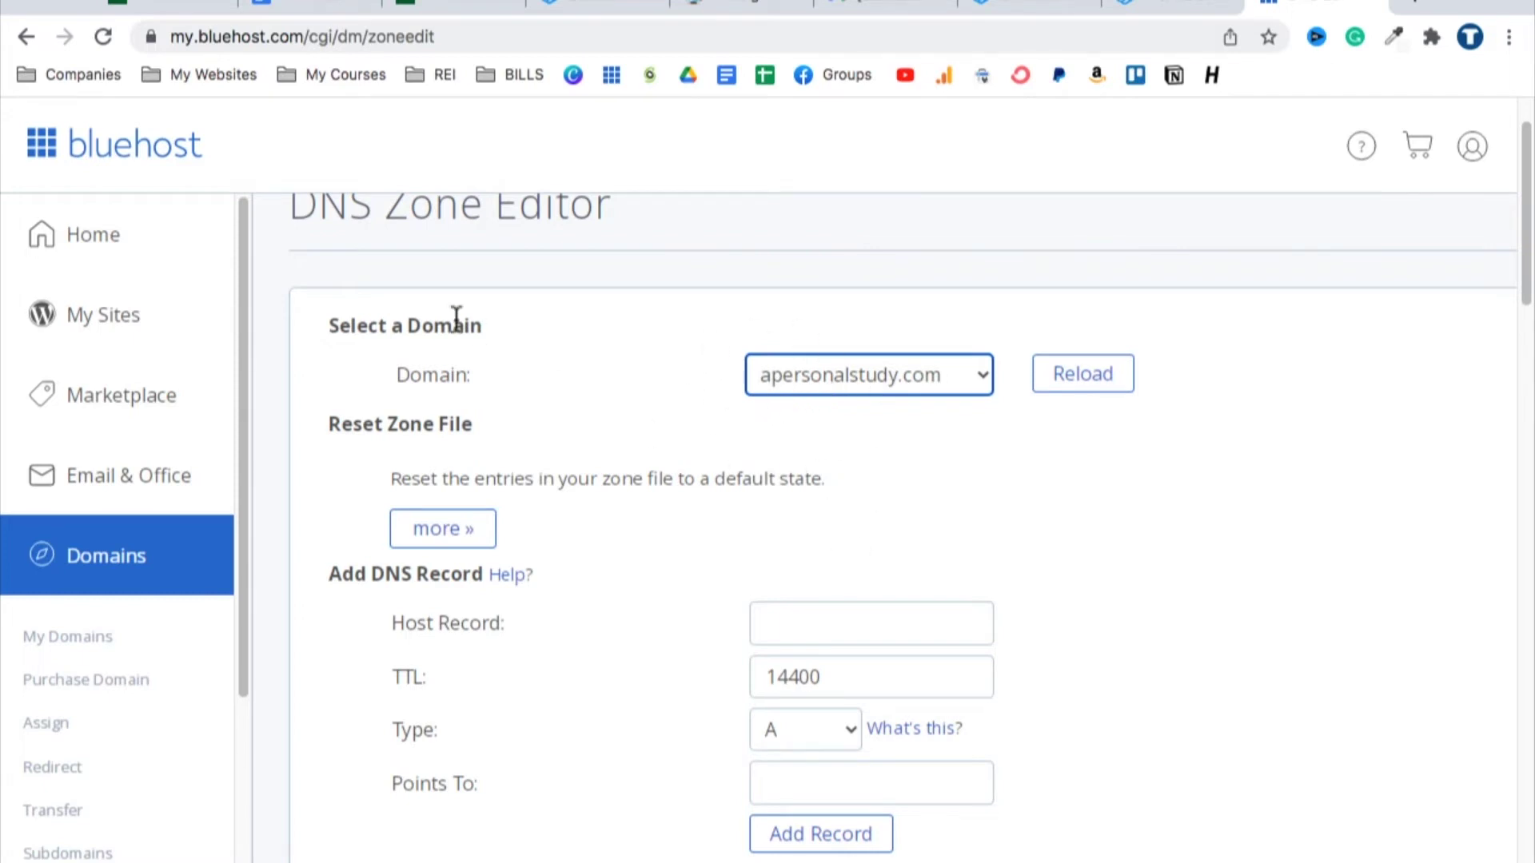
pyautogui.scroll(1, 456, 320)
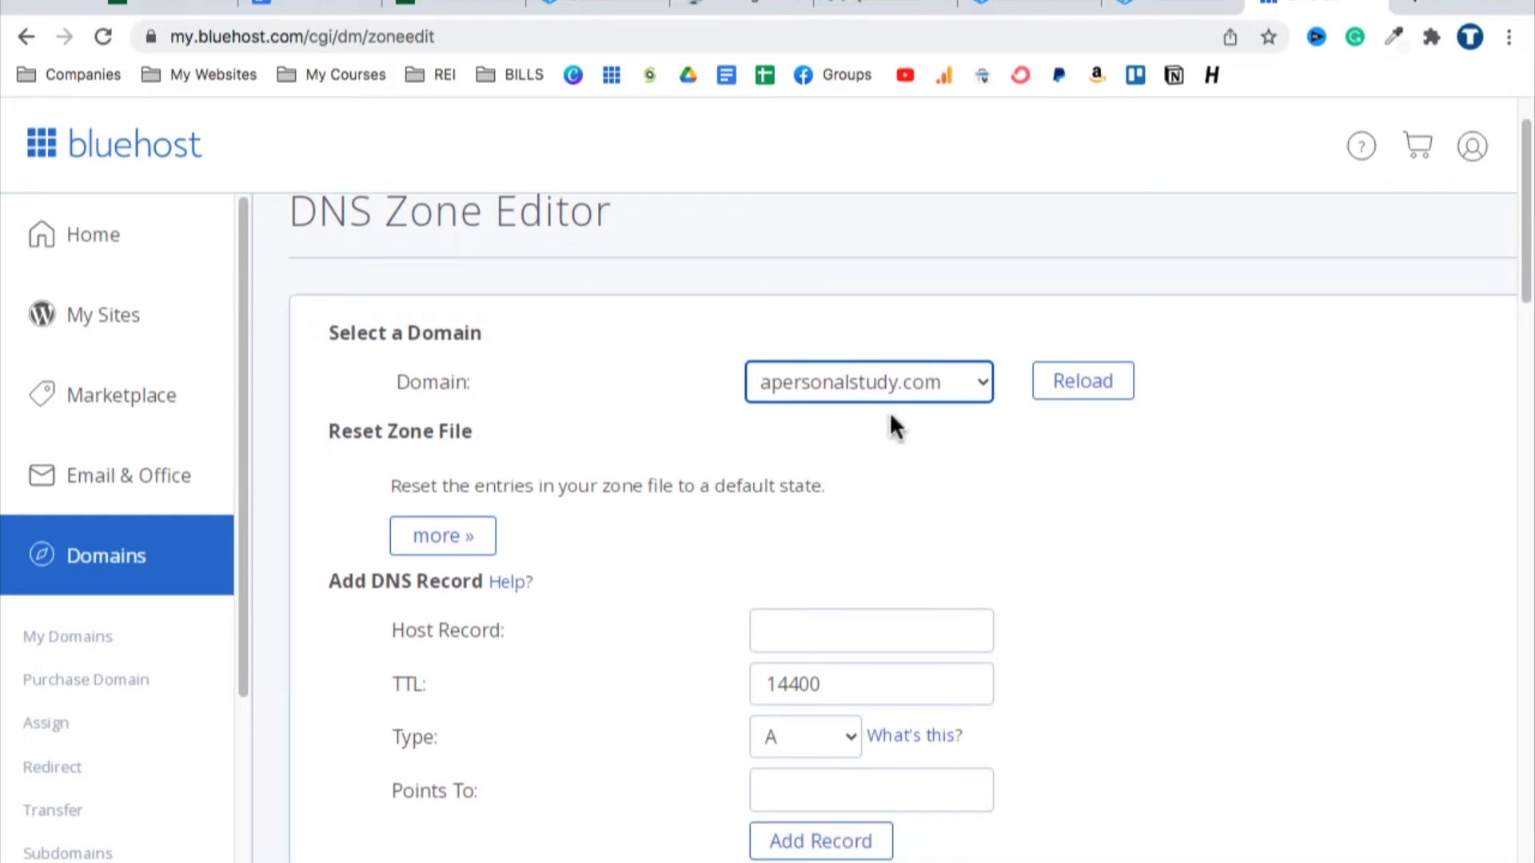
pyautogui.scroll(-1, 855, 419)
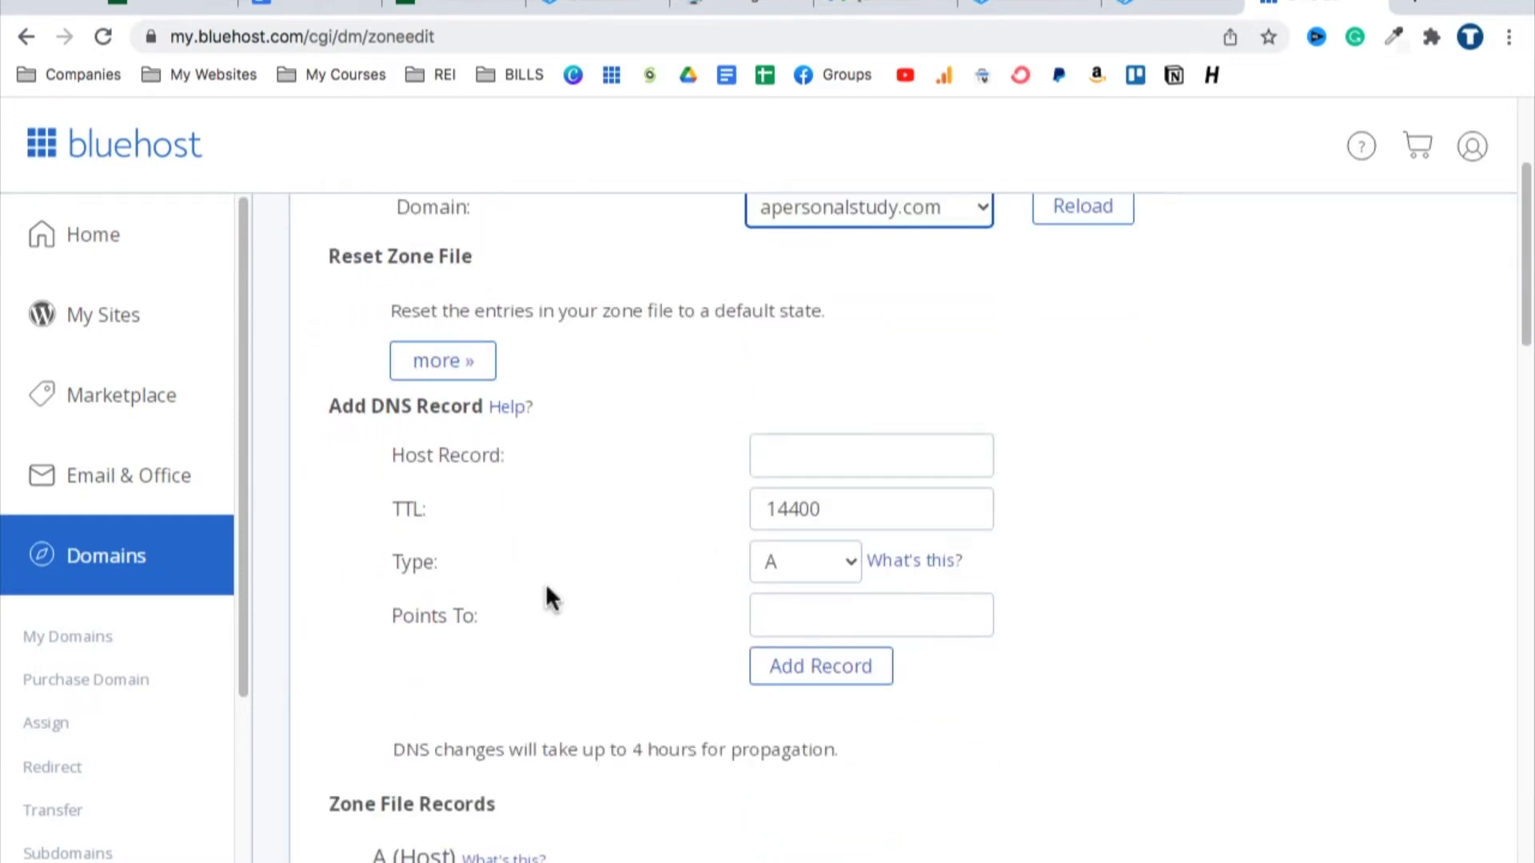
pyautogui.click(769, 564)
pyautogui.click(779, 634)
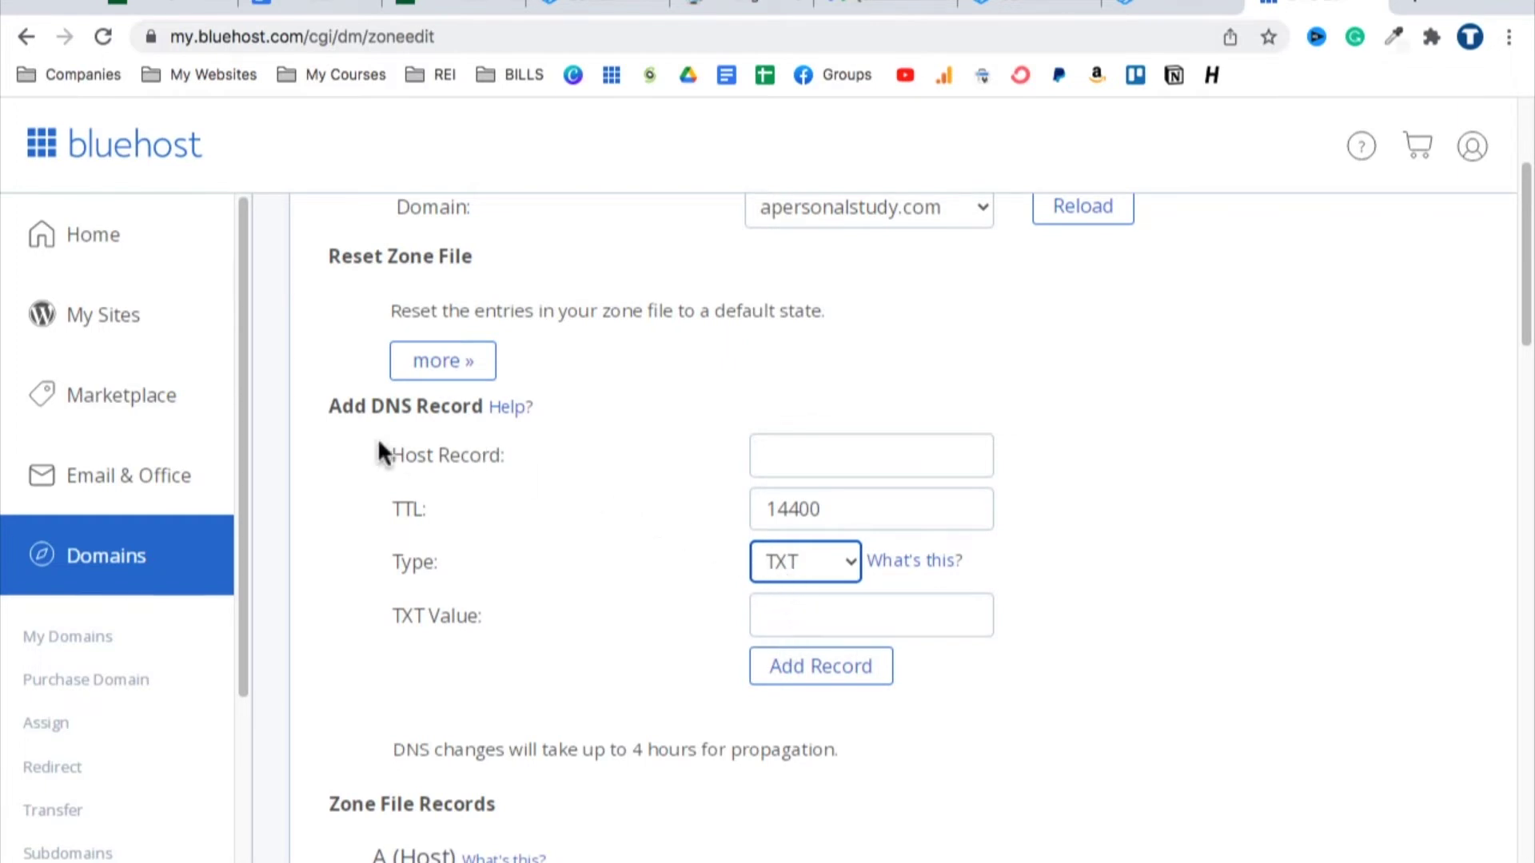
# Copy mail._domainkey.apersonalstudy.com from Sendinblue into the Host Record field.
pyautogui.moveTo(381, 450); pyautogui.dragTo(501, 447)
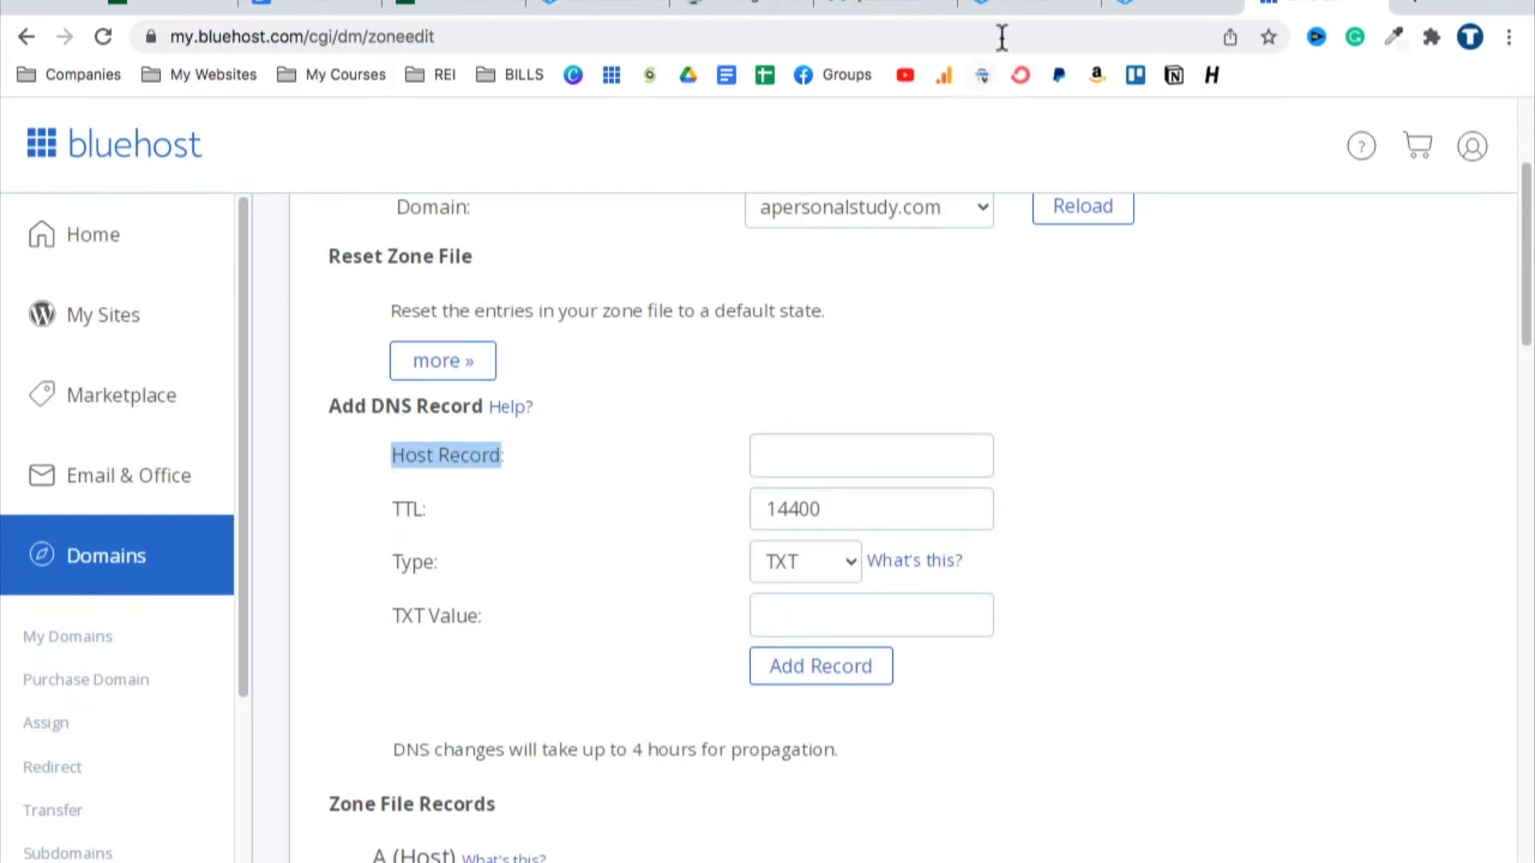
pyautogui.click(1011, 6)
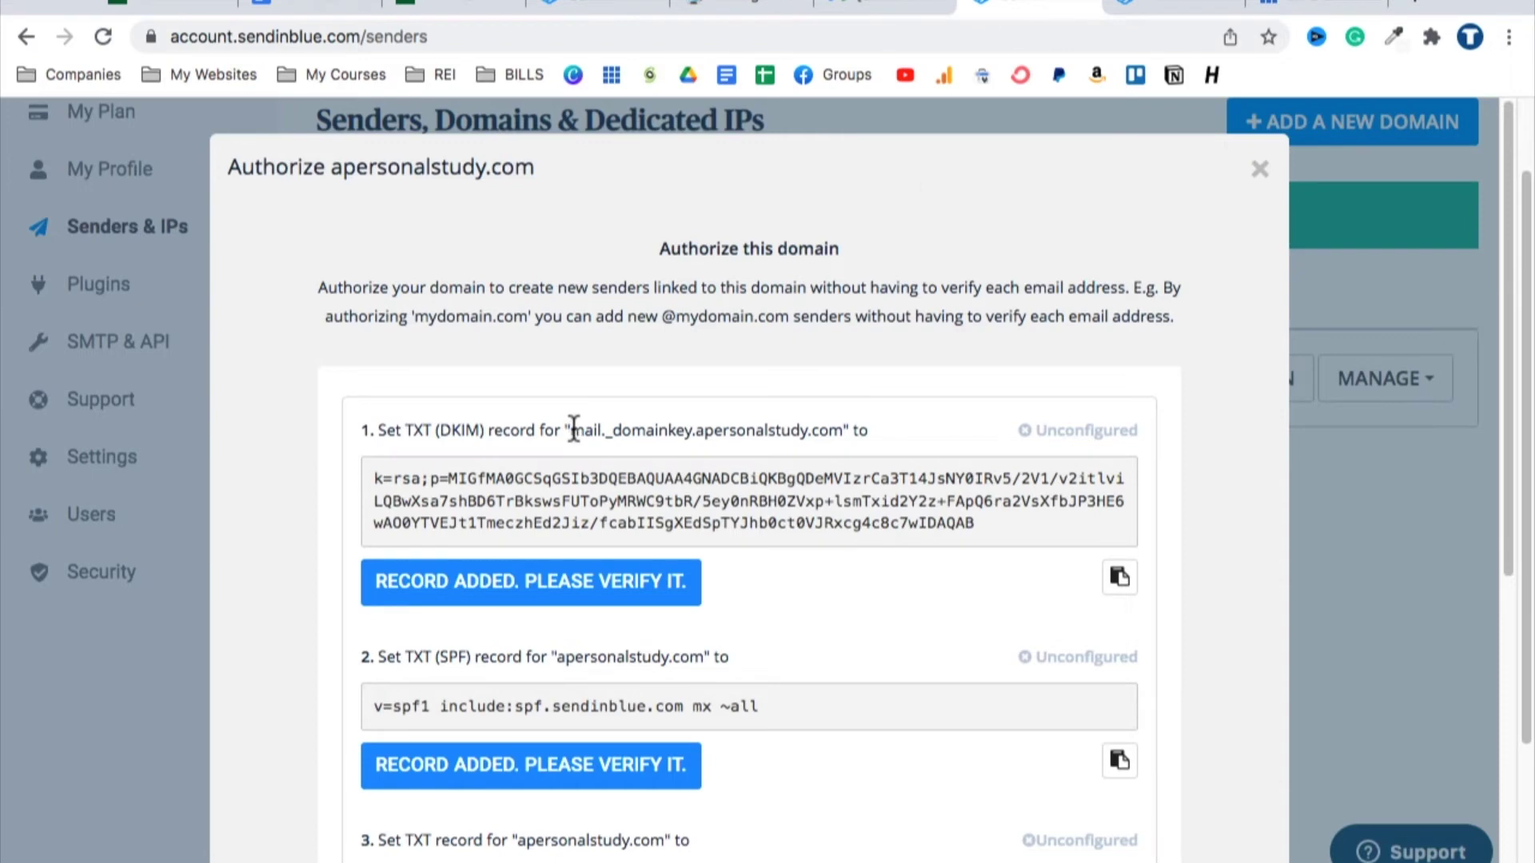
pyautogui.moveTo(571, 430); pyautogui.dragTo(899, 430)
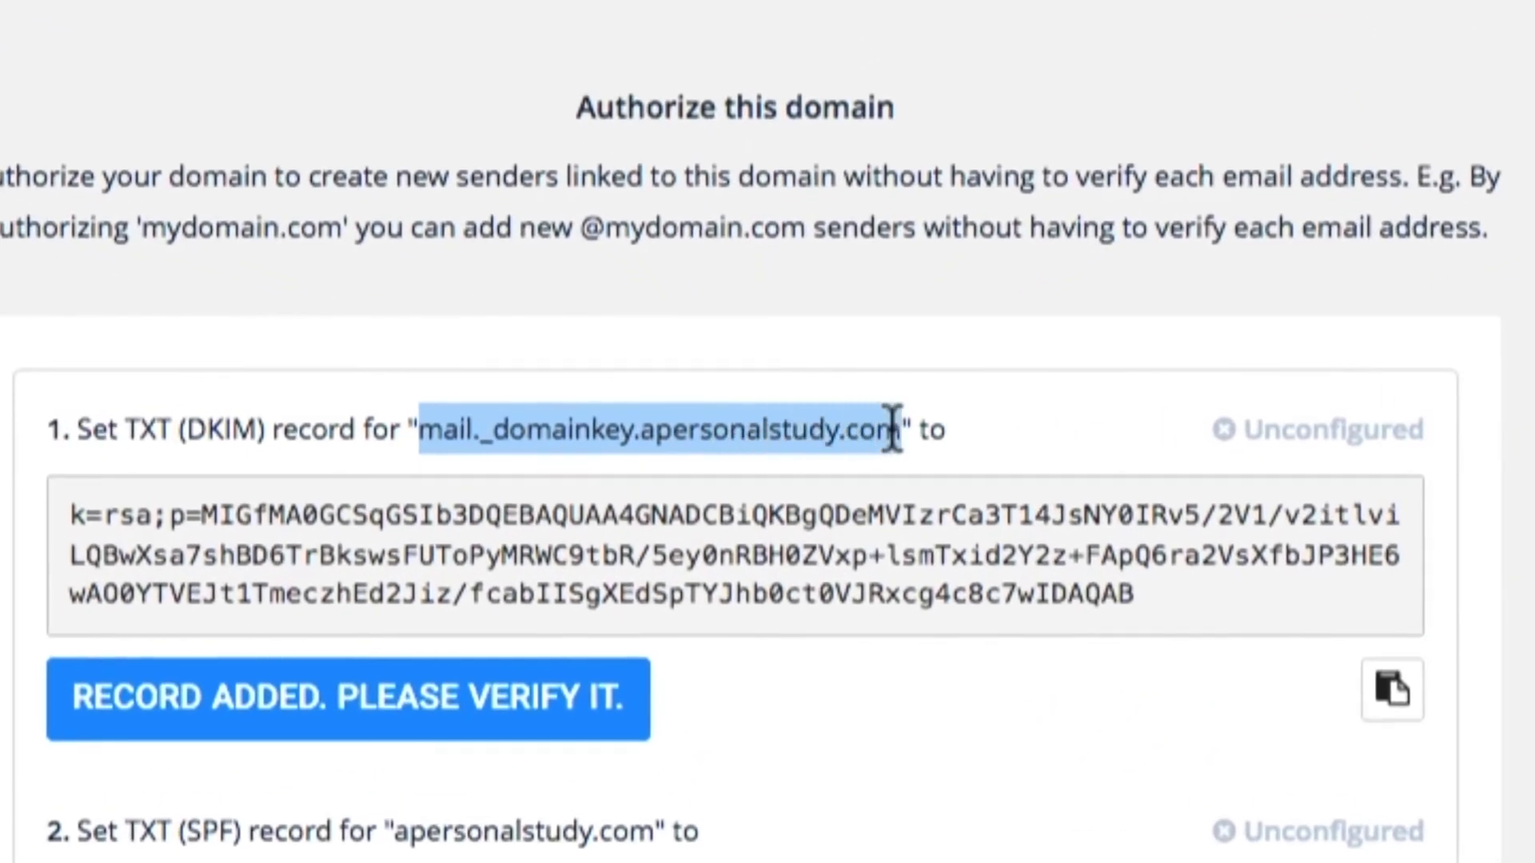
pyautogui.rightClick(649, 429)
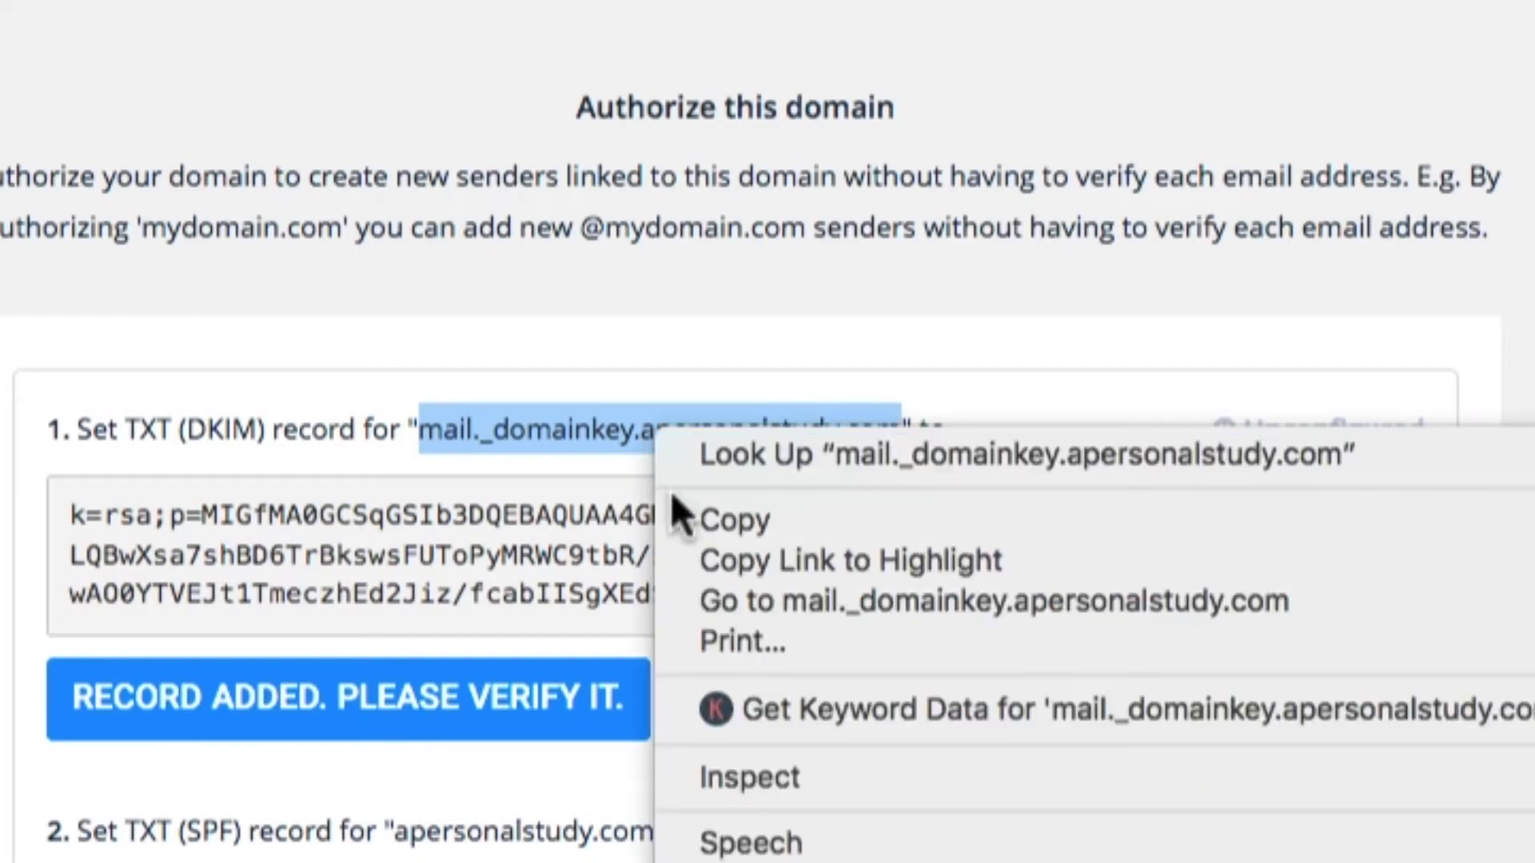
pyautogui.click(675, 510)
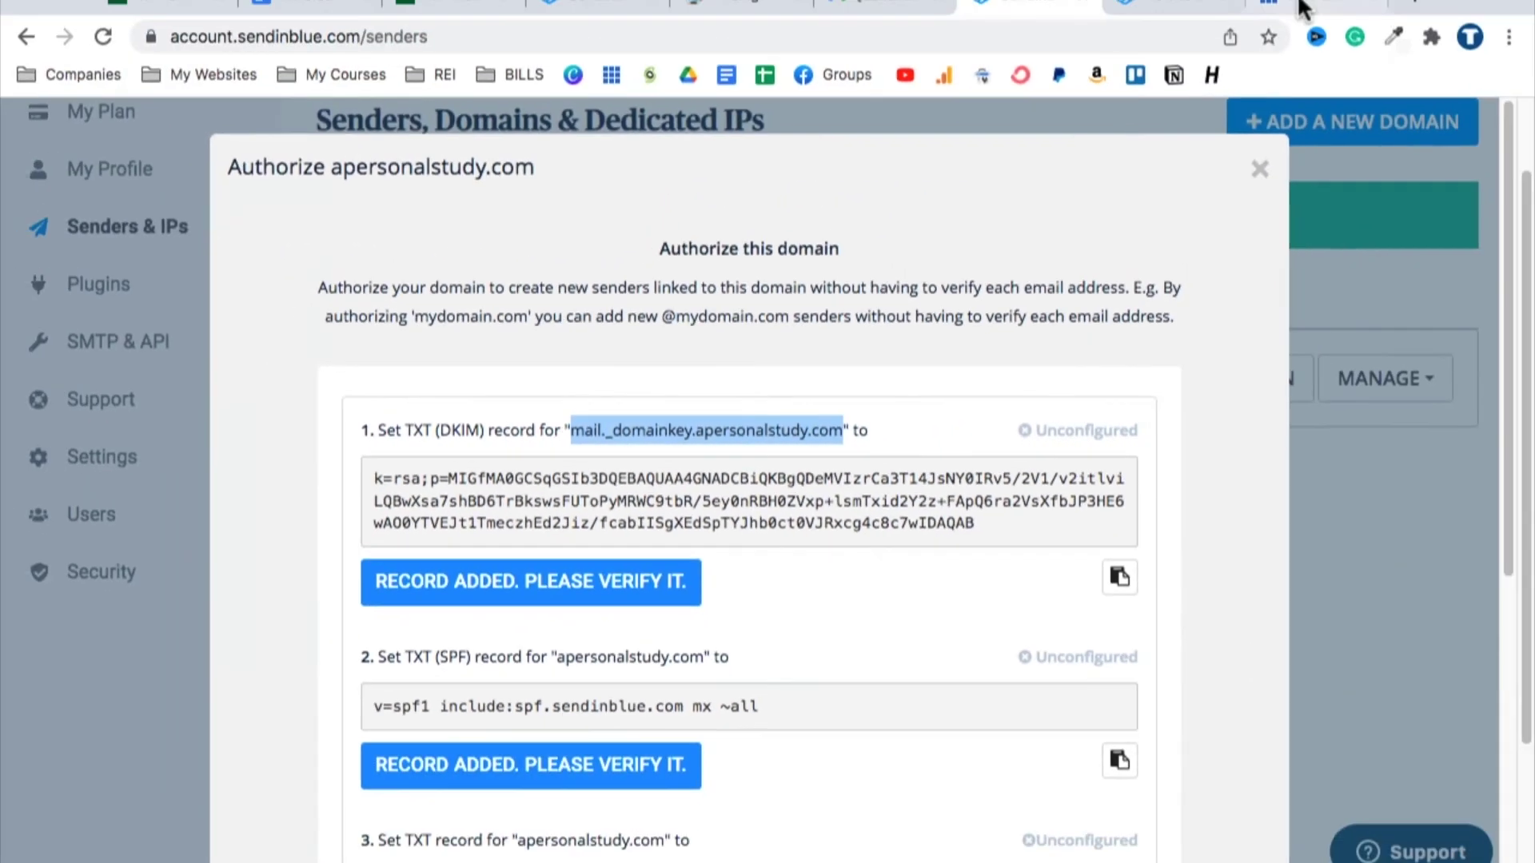
pyautogui.click(1303, 9)
pyautogui.click(774, 460)
pyautogui.rightClick(774, 459)
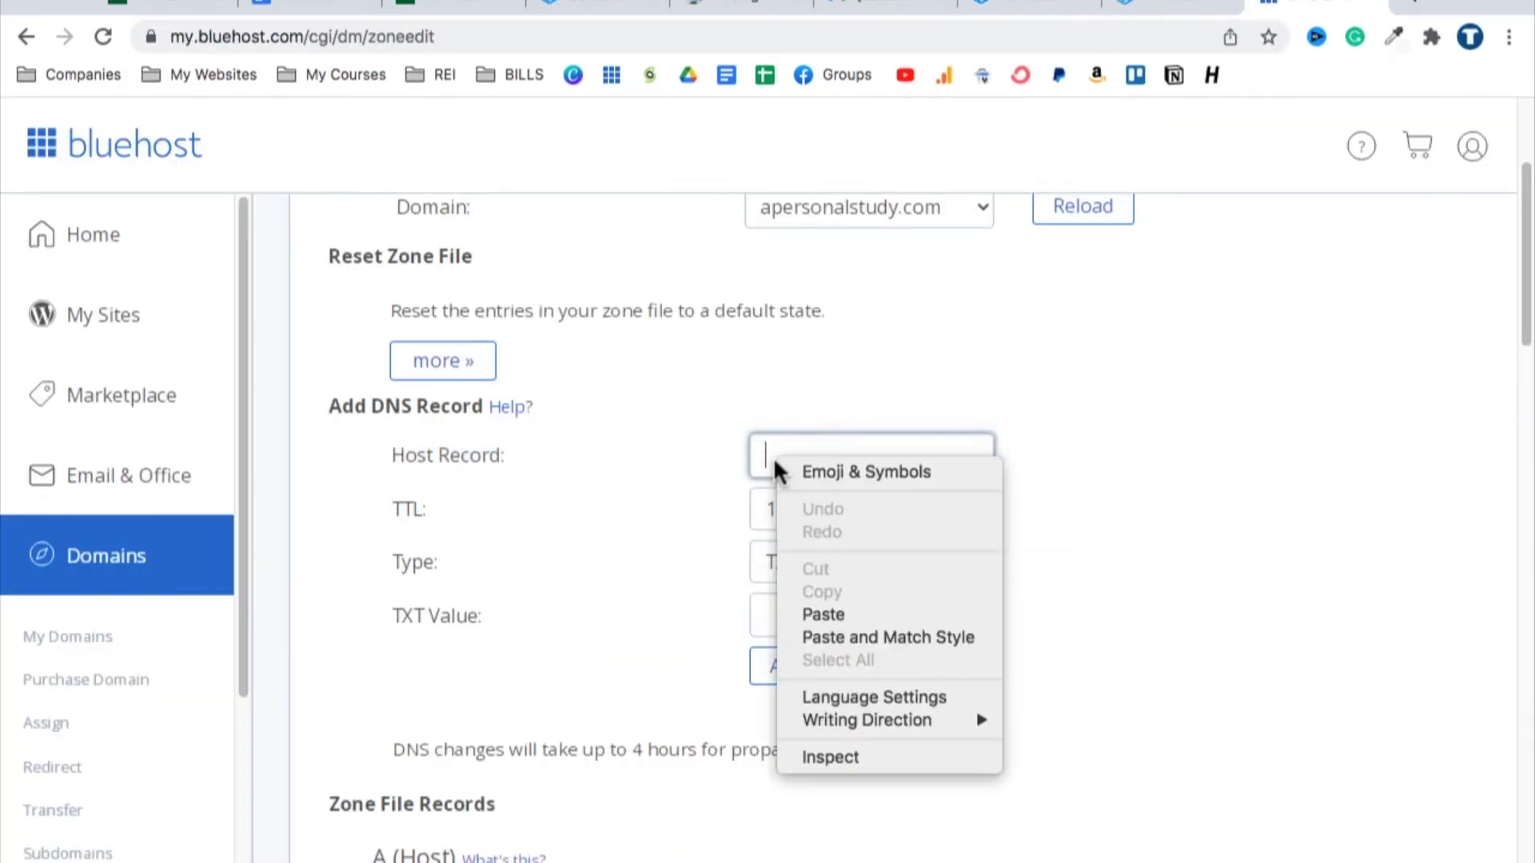
pyautogui.click(811, 611)
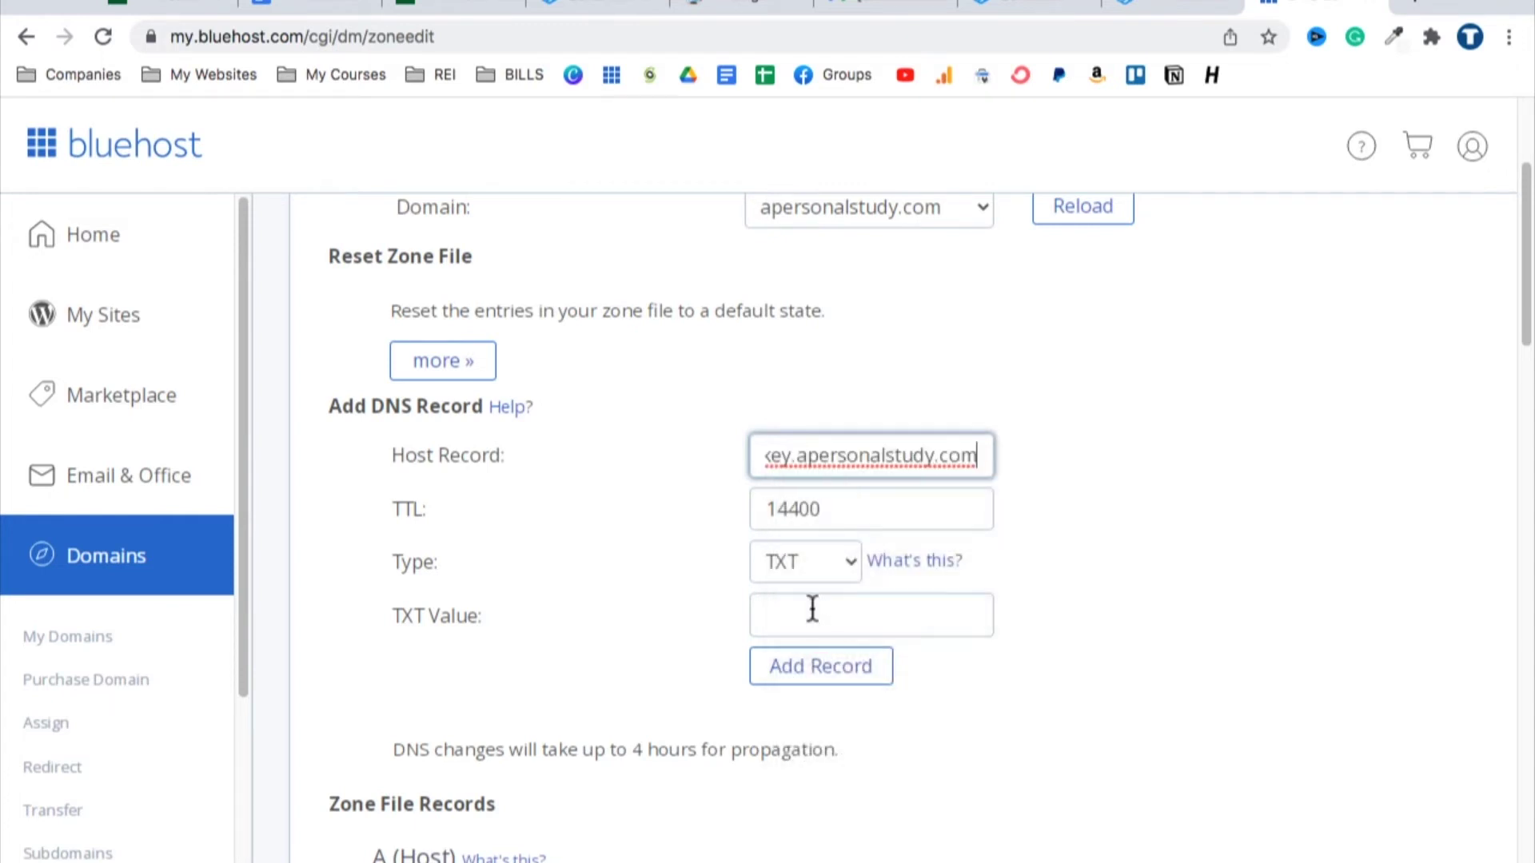
# Paste Sendinblue's DKIM key into the TXT Value field.
pyautogui.click(788, 612)
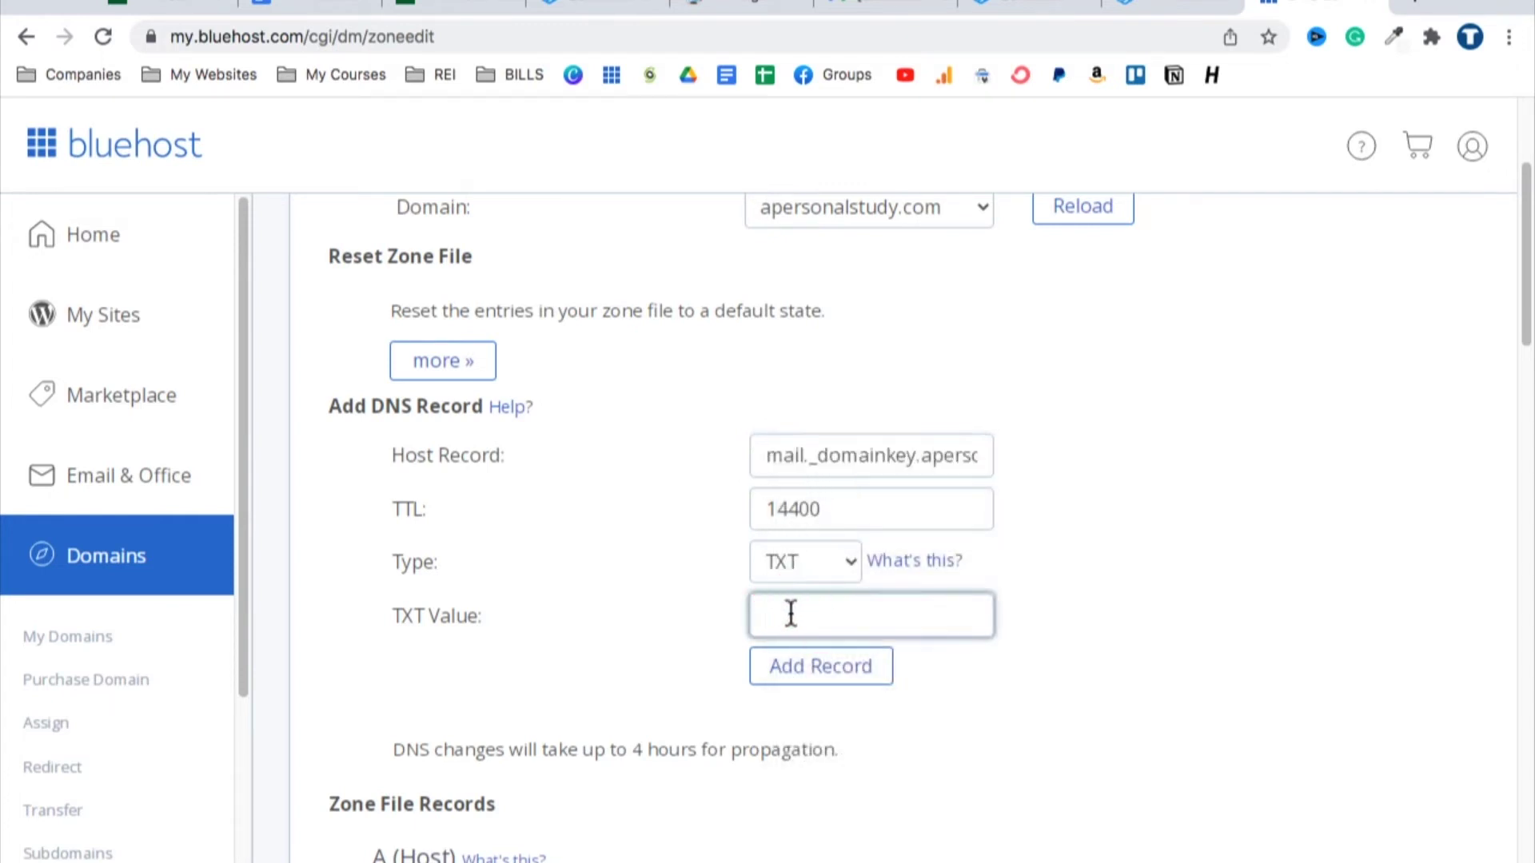
pyautogui.click(991, 9)
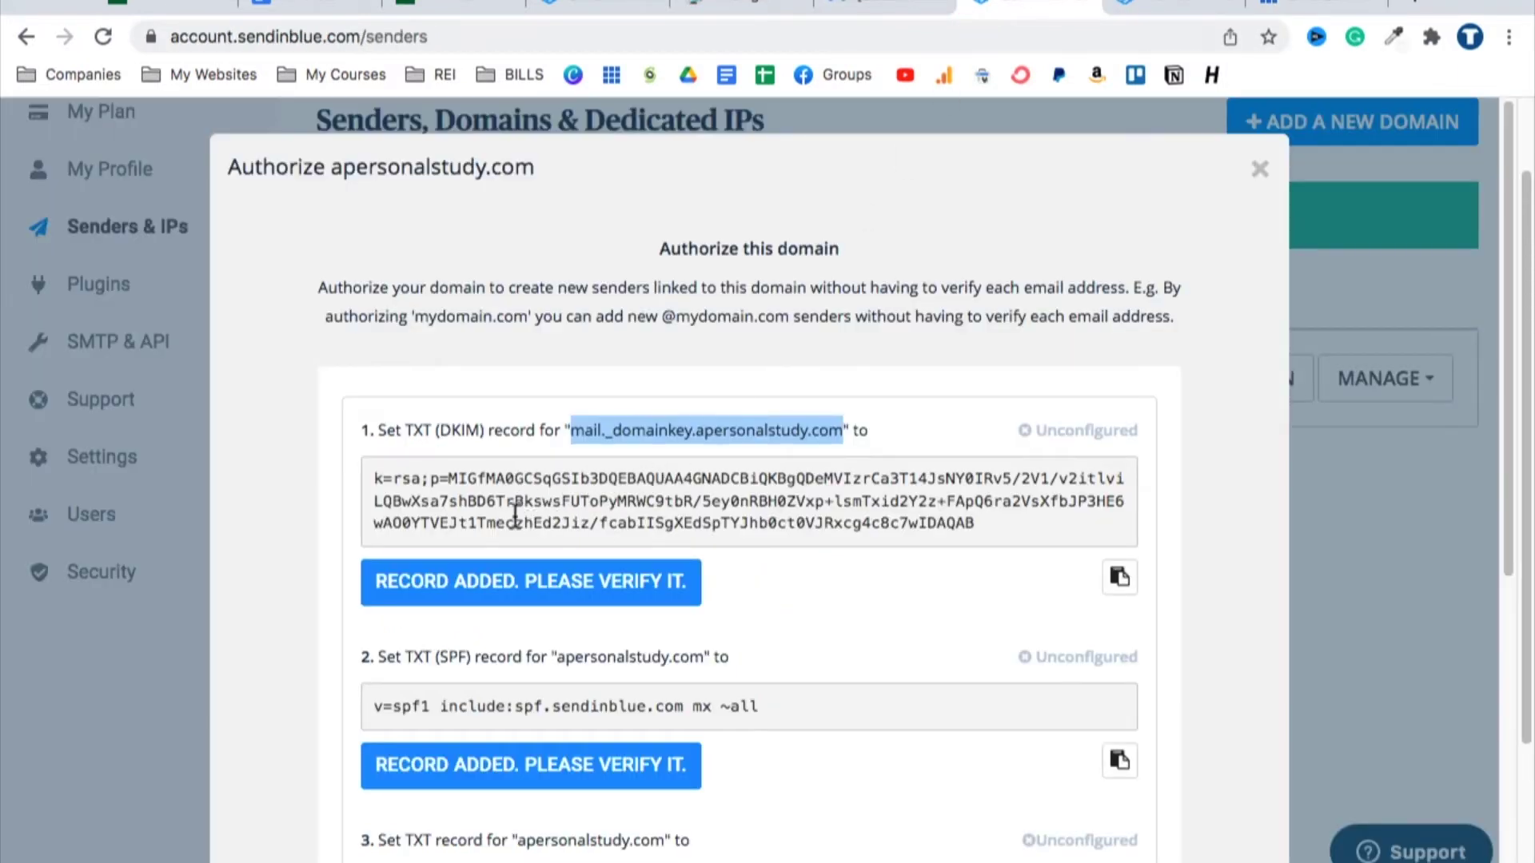
pyautogui.click(1119, 584)
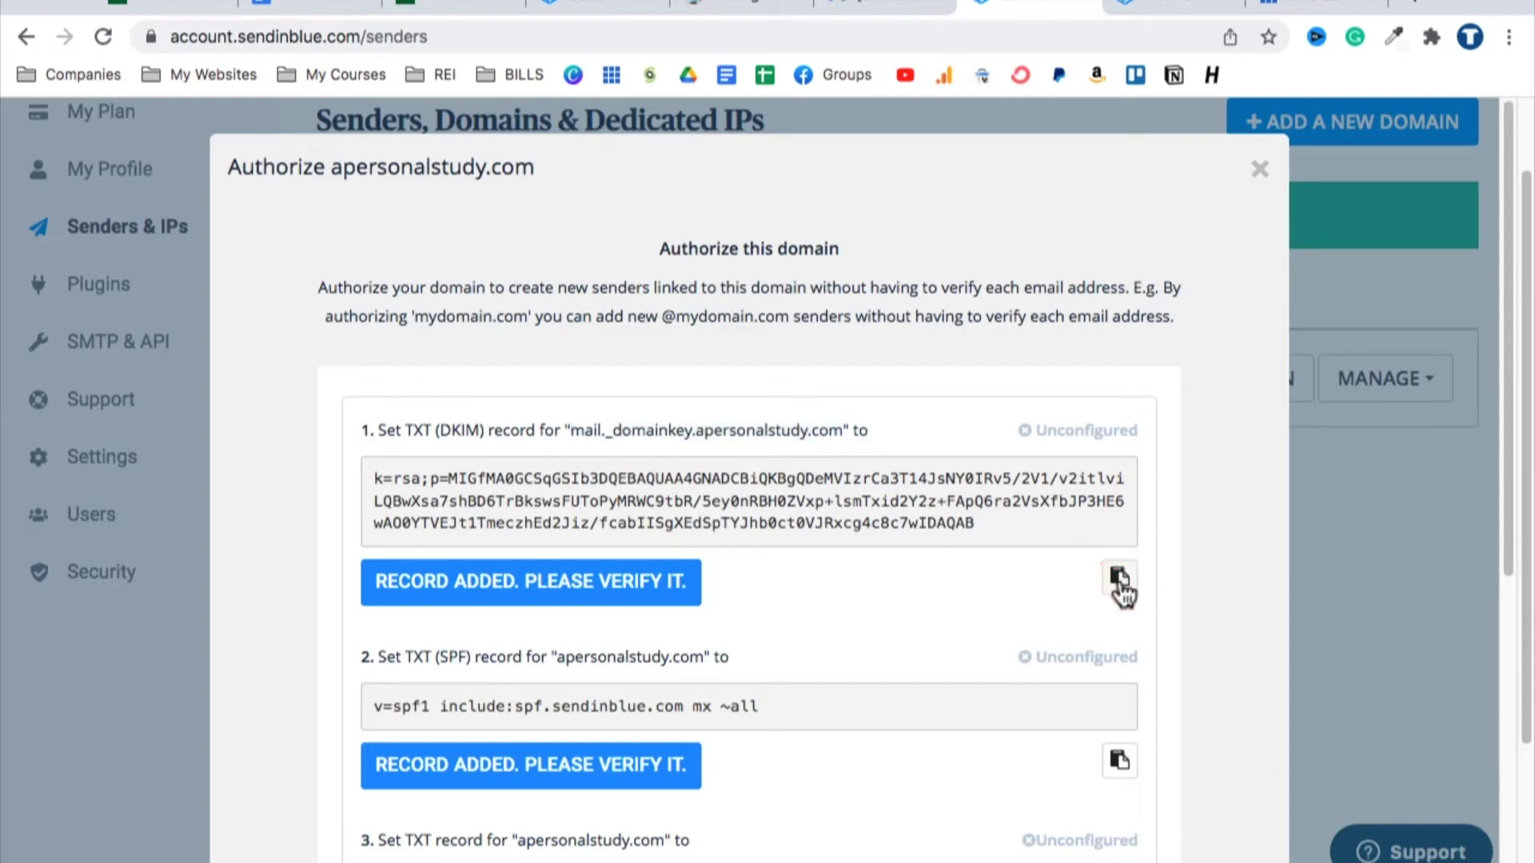
pyautogui.click(1119, 580)
pyautogui.click(1299, 10)
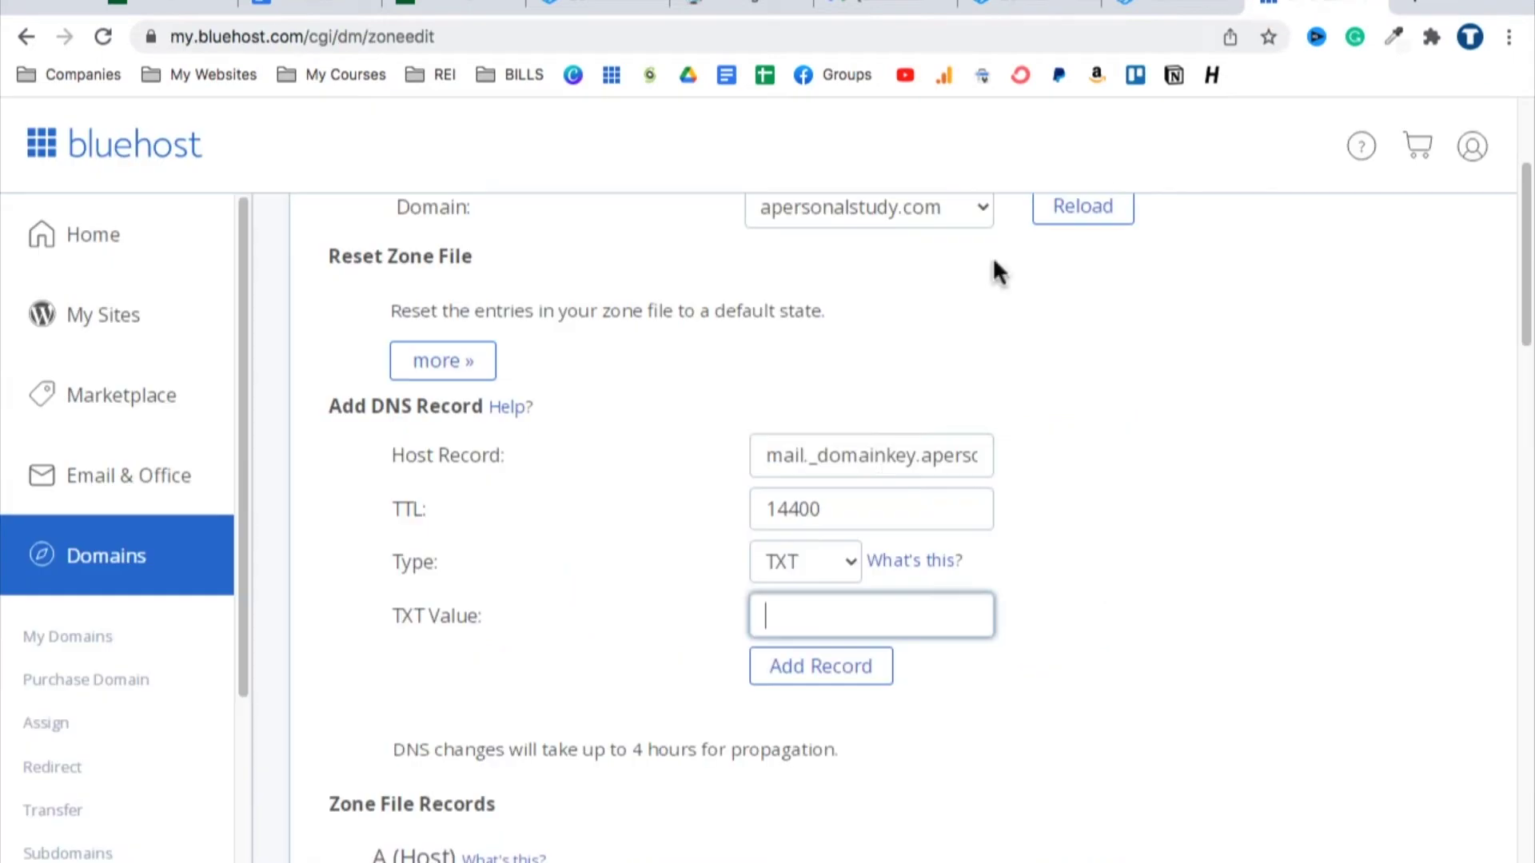
pyautogui.rightClick(774, 610)
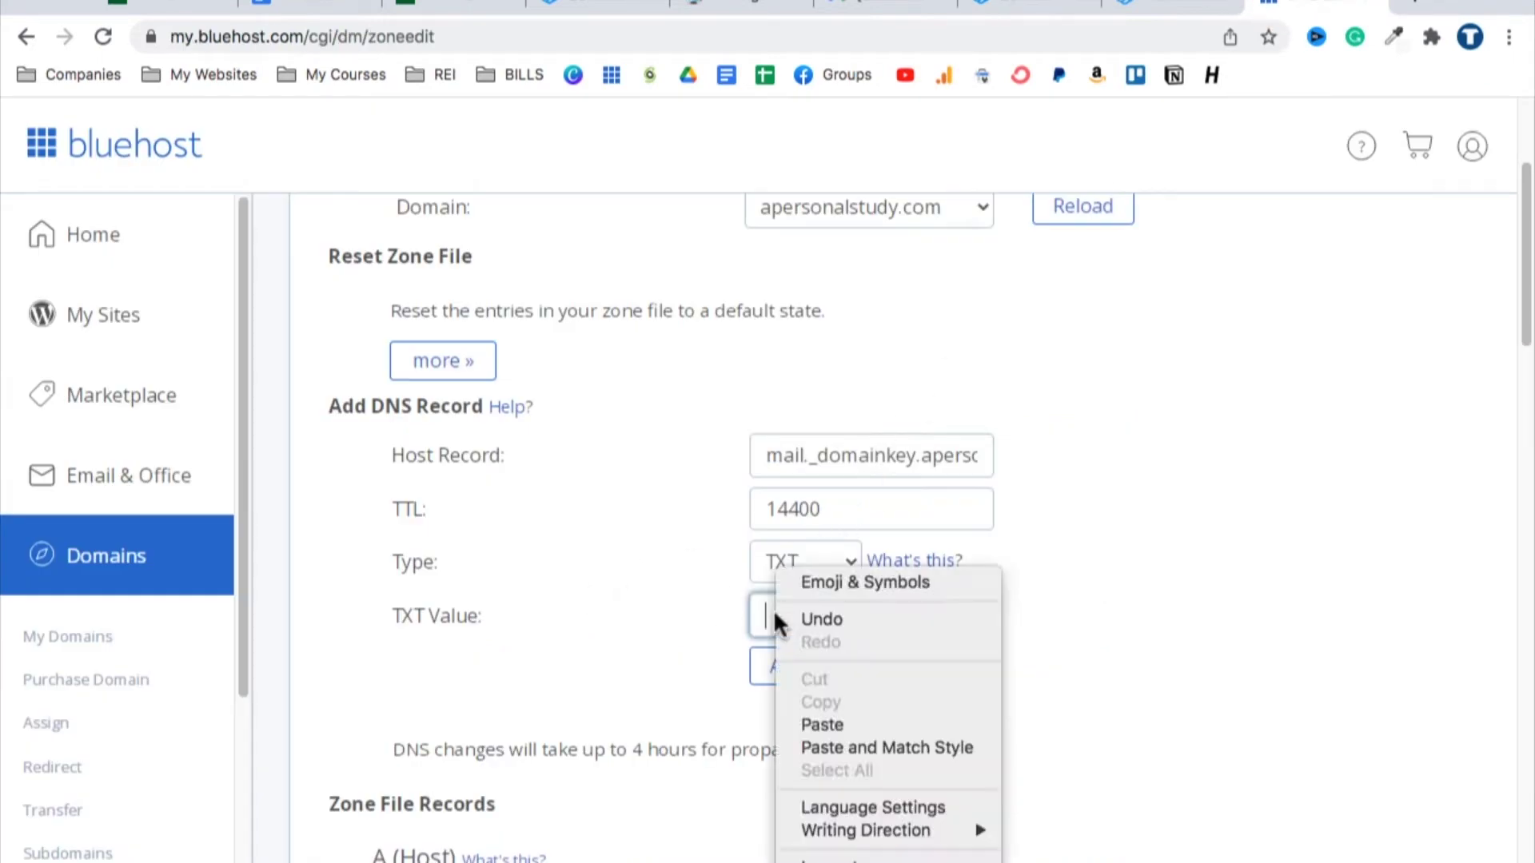
pyautogui.click(807, 724)
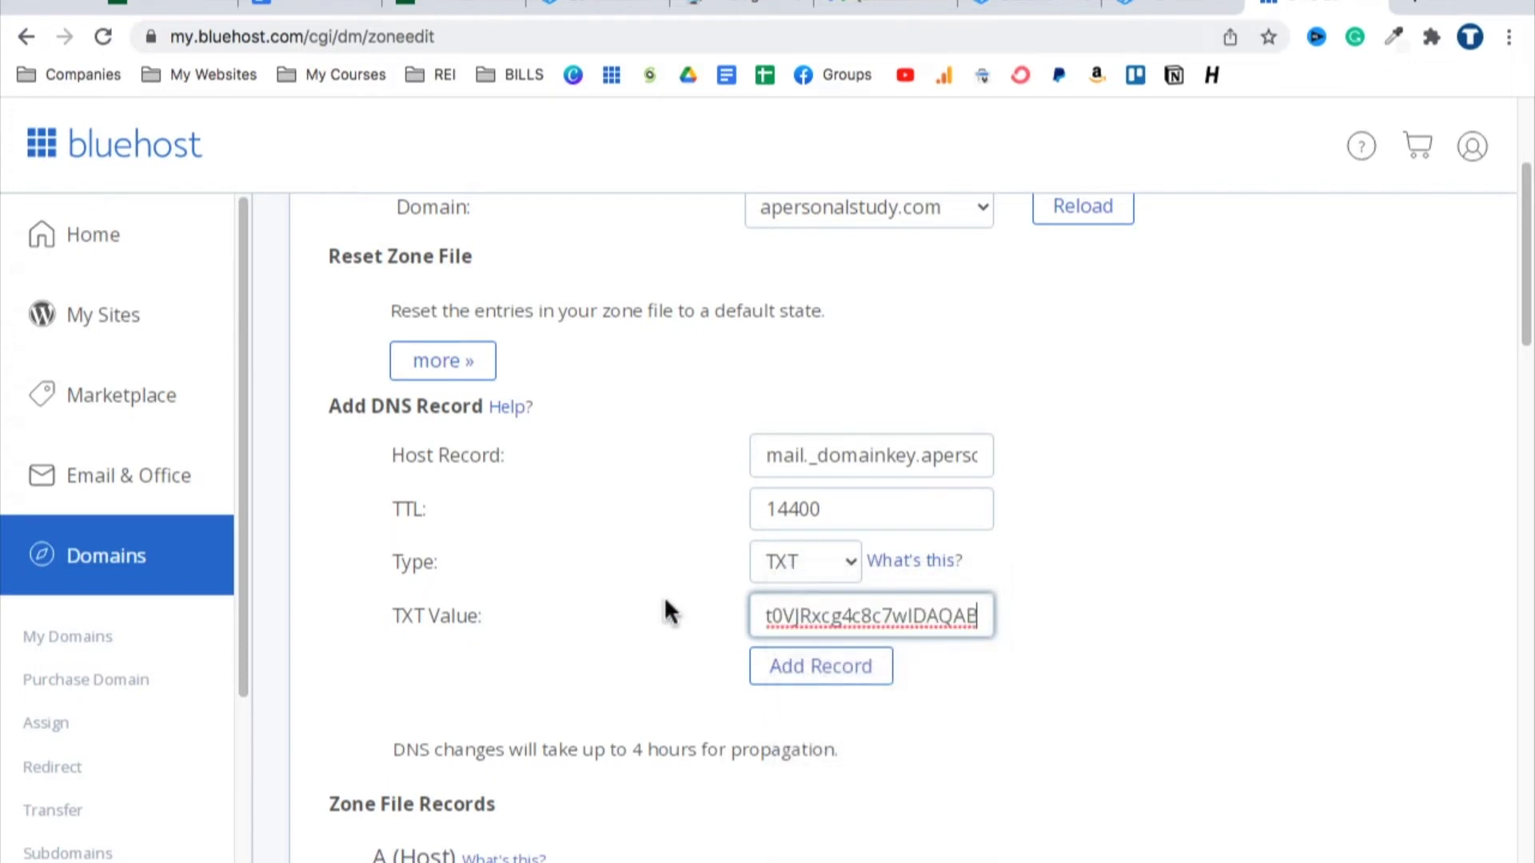
pyautogui.scroll(-1, 639, 545)
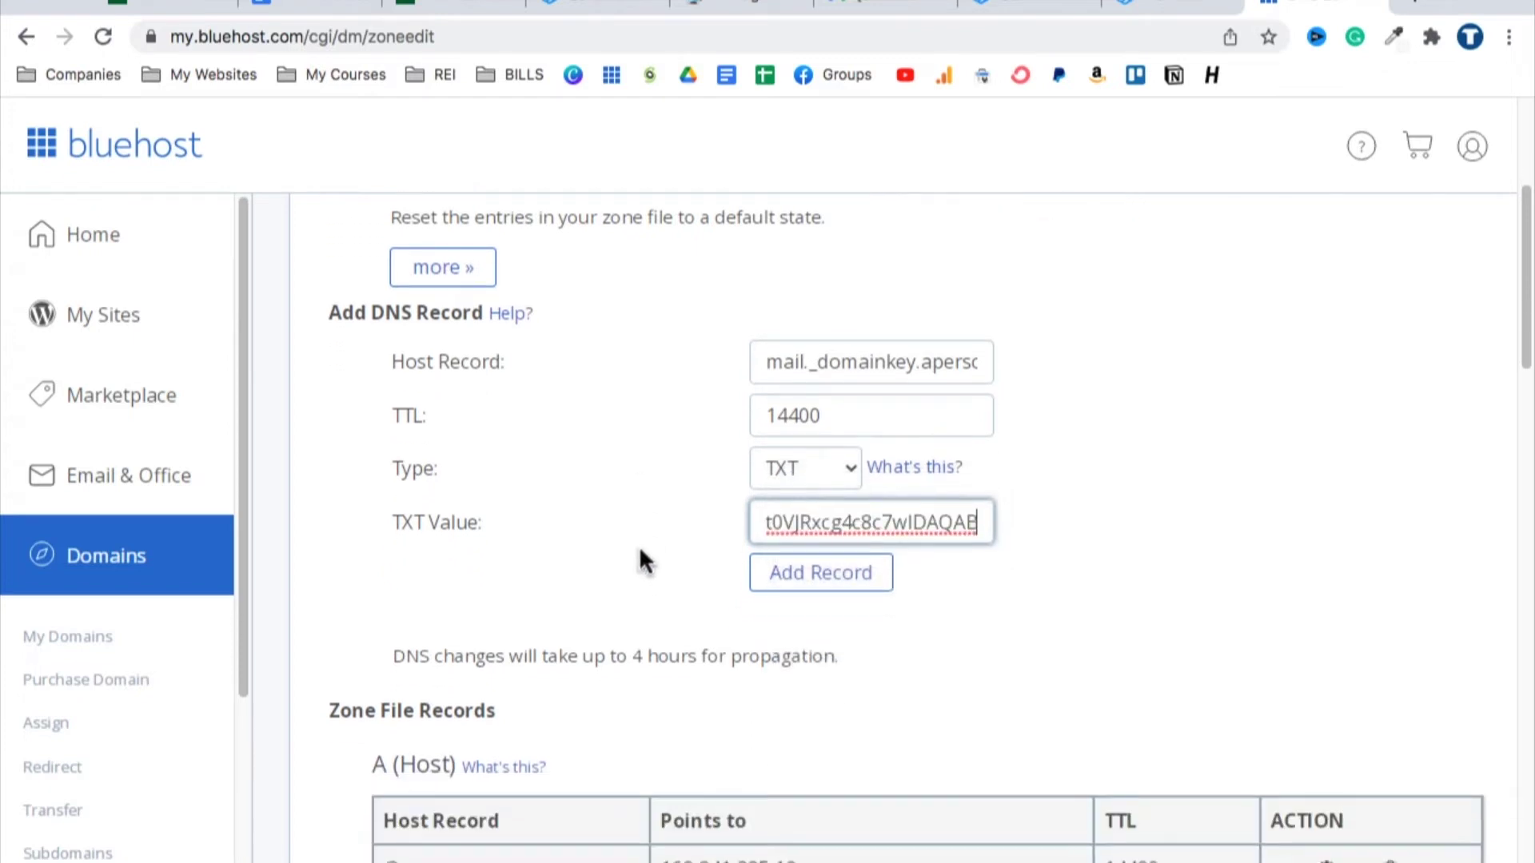
# Add the mail._domainkey TXT record and scroll down to it in the zone list.
pyautogui.click(769, 574)
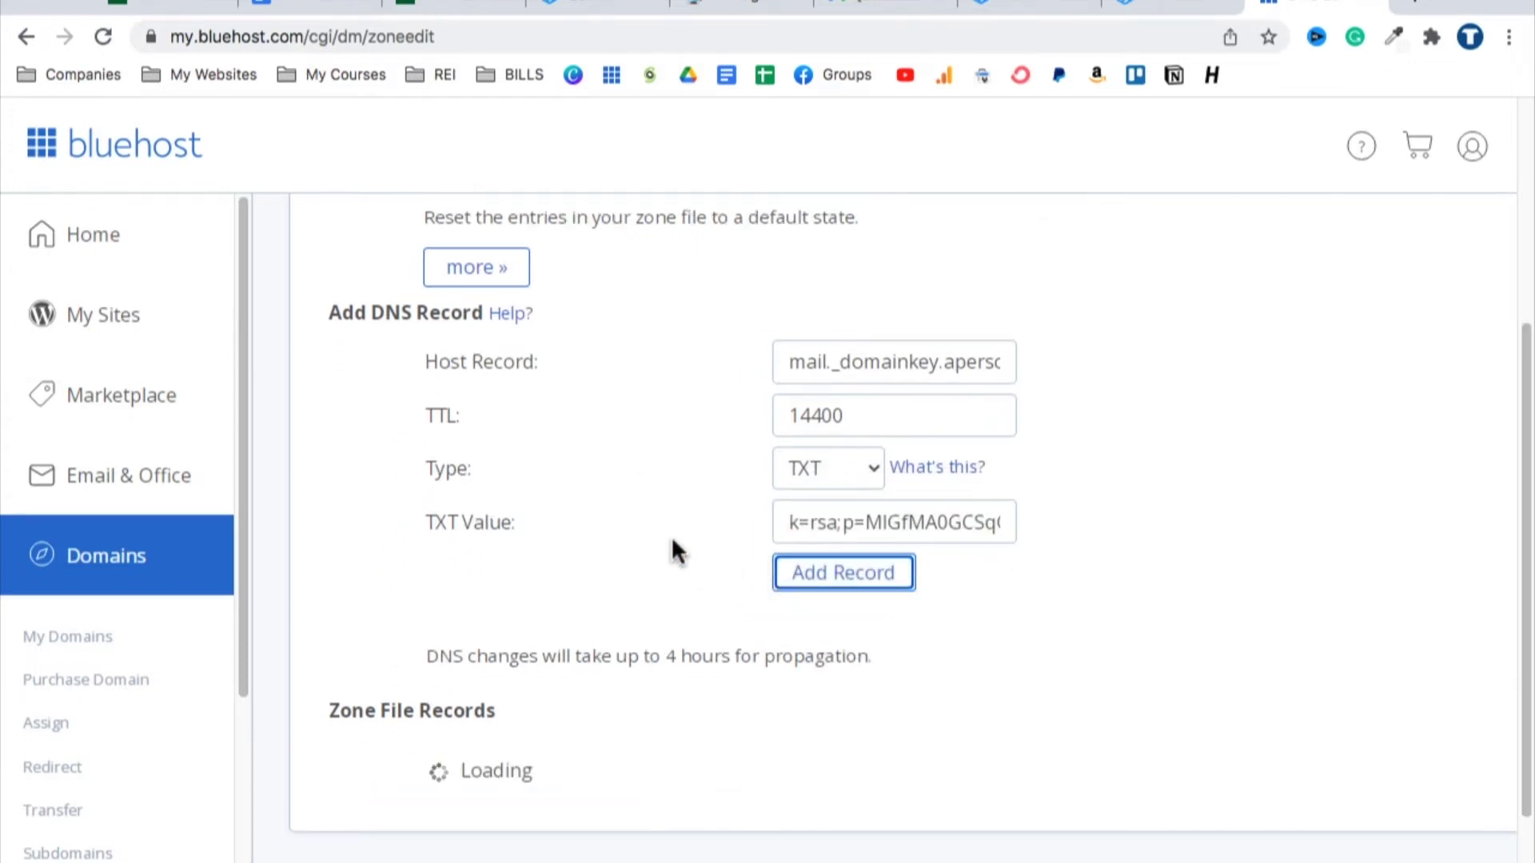
pyautogui.scroll(-4, 649, 548)
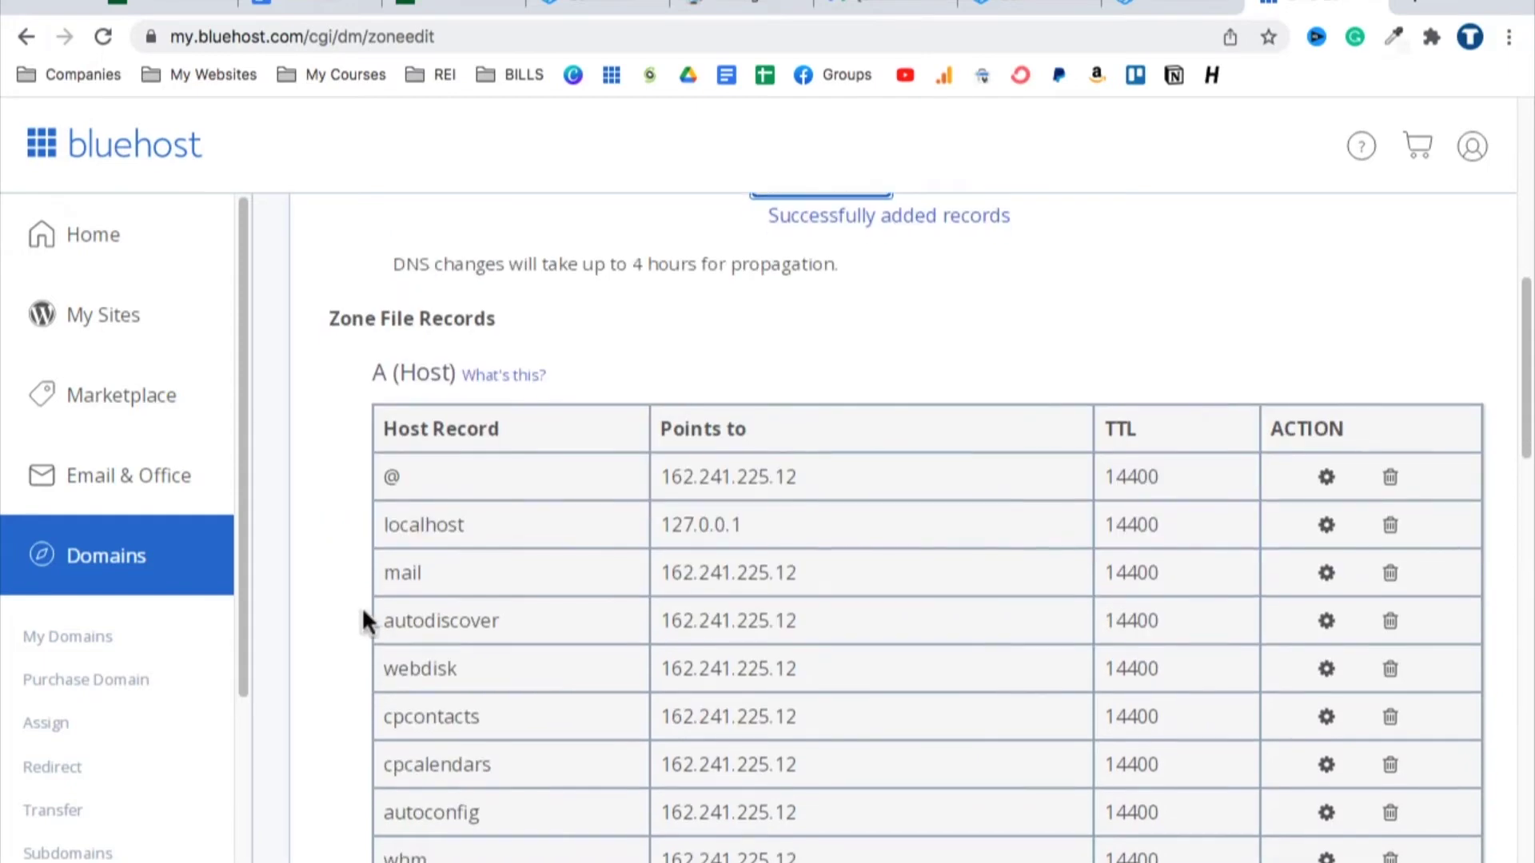
pyautogui.scroll(-5, 361, 606)
pyautogui.scroll(-8, 357, 608)
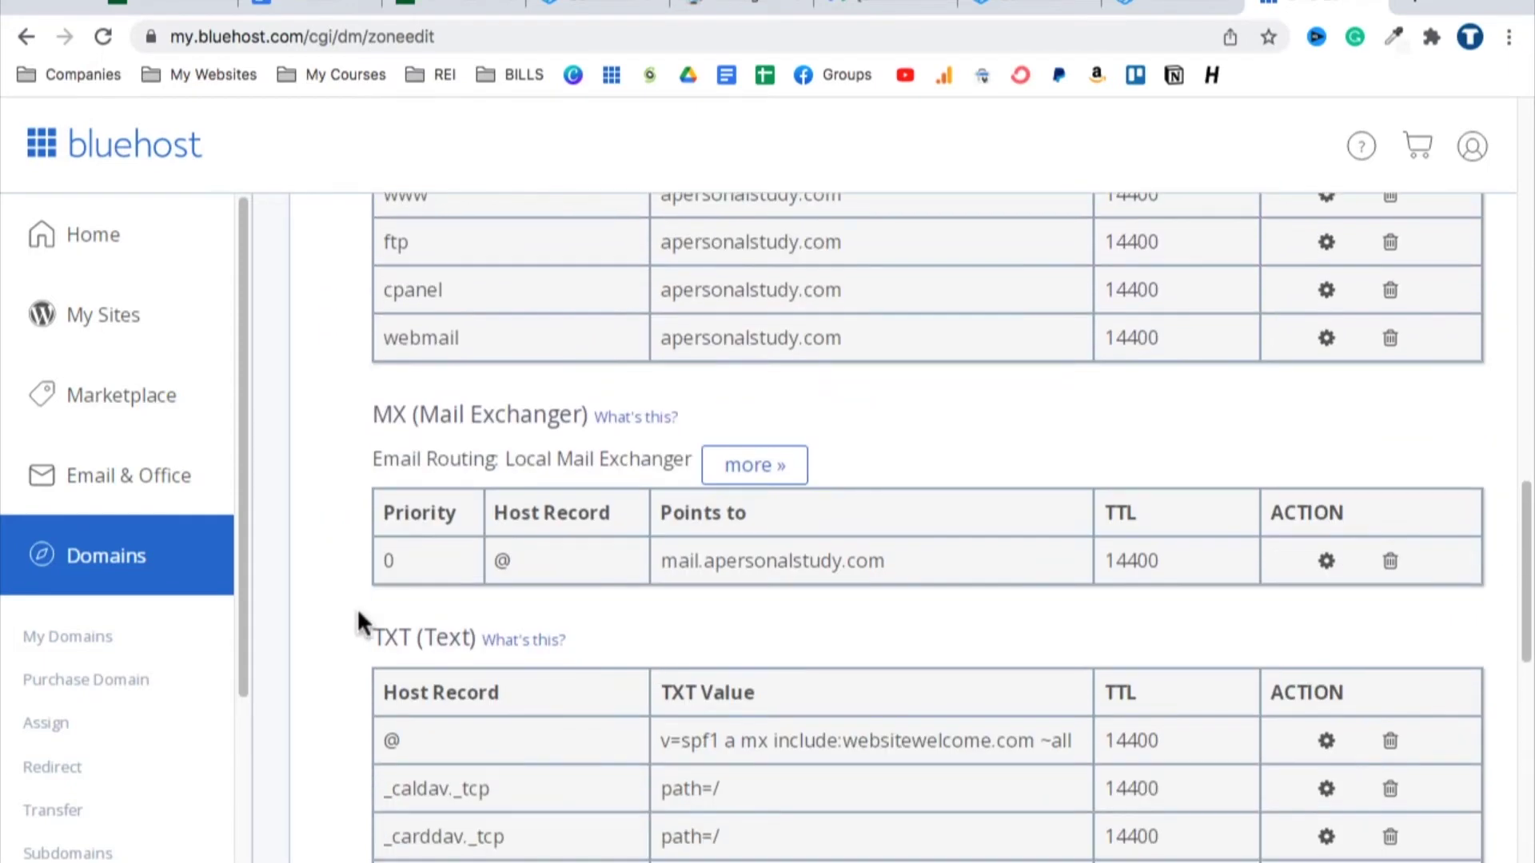
pyautogui.scroll(-1, 364, 567)
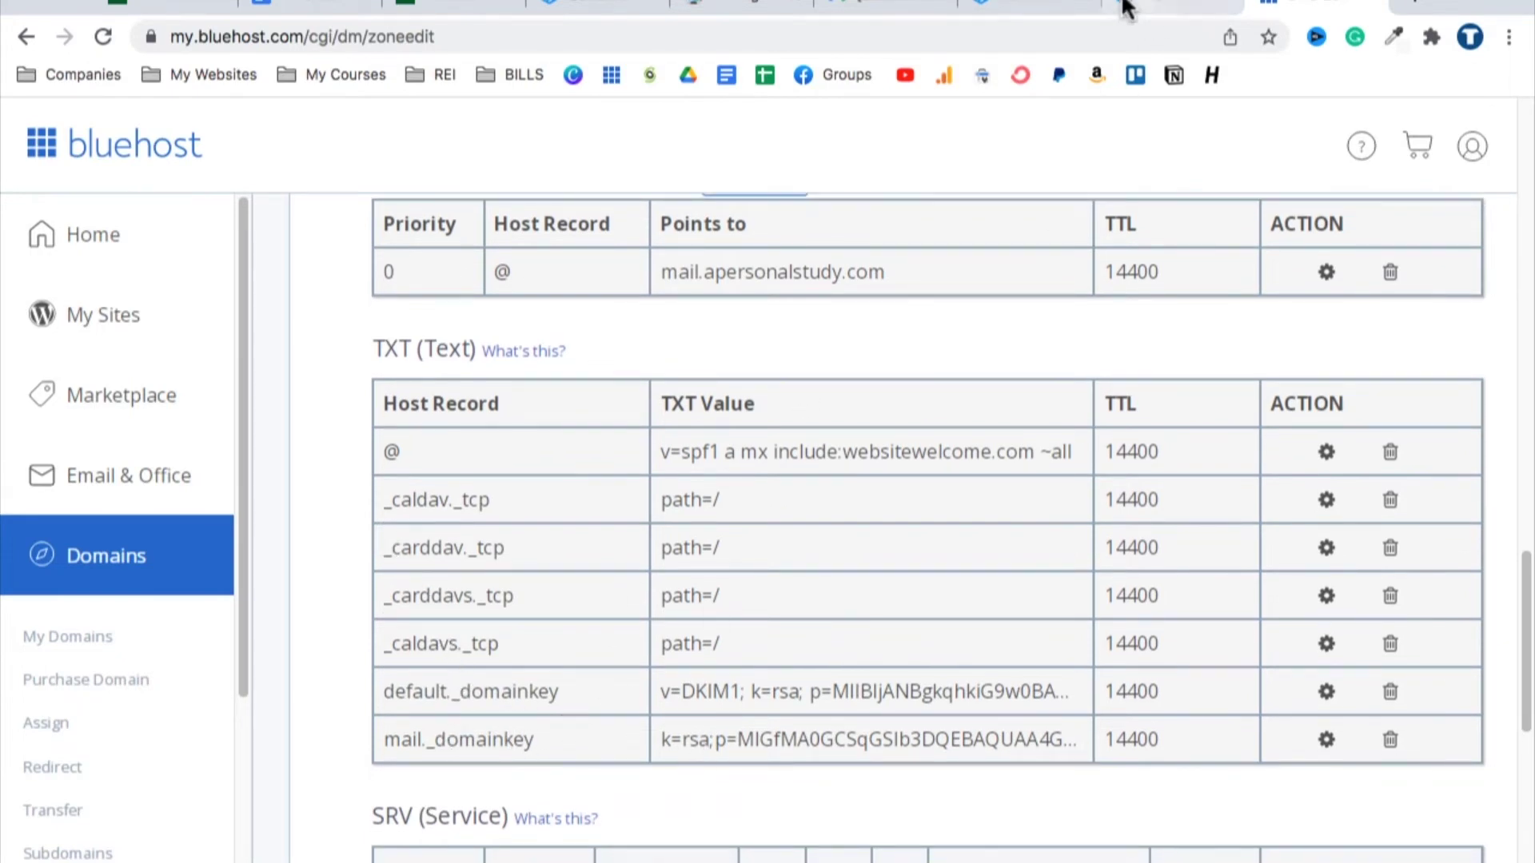
# Compare the saved DKIM value with Sendinblue's DKIM key, ending on Sendinblue's records list.
pyautogui.click(1055, 11)
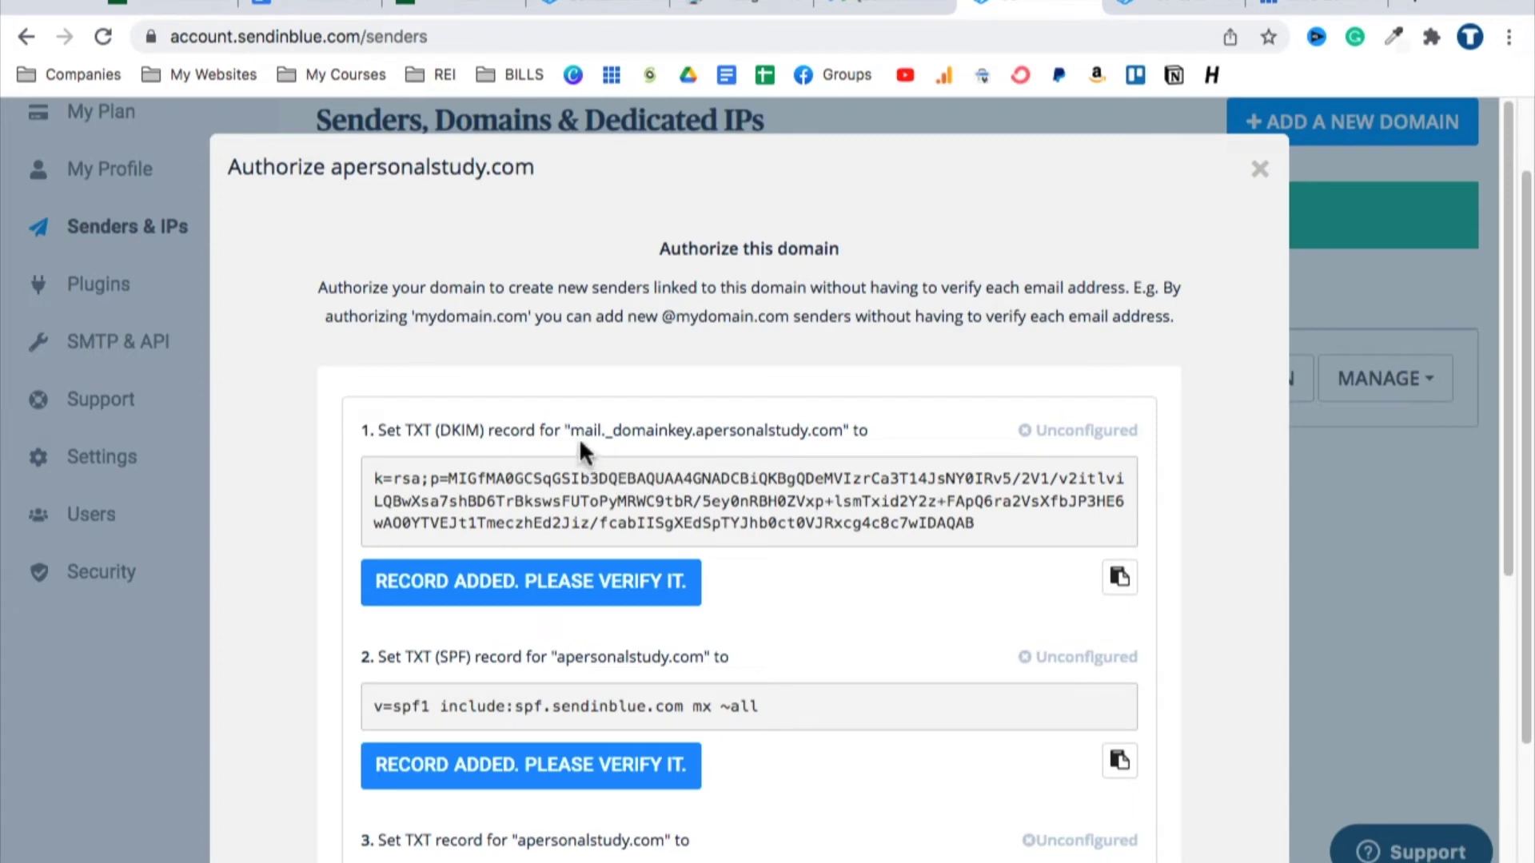
pyautogui.click(1279, 4)
pyautogui.moveTo(661, 736); pyautogui.dragTo(777, 740)
pyautogui.click(737, 733)
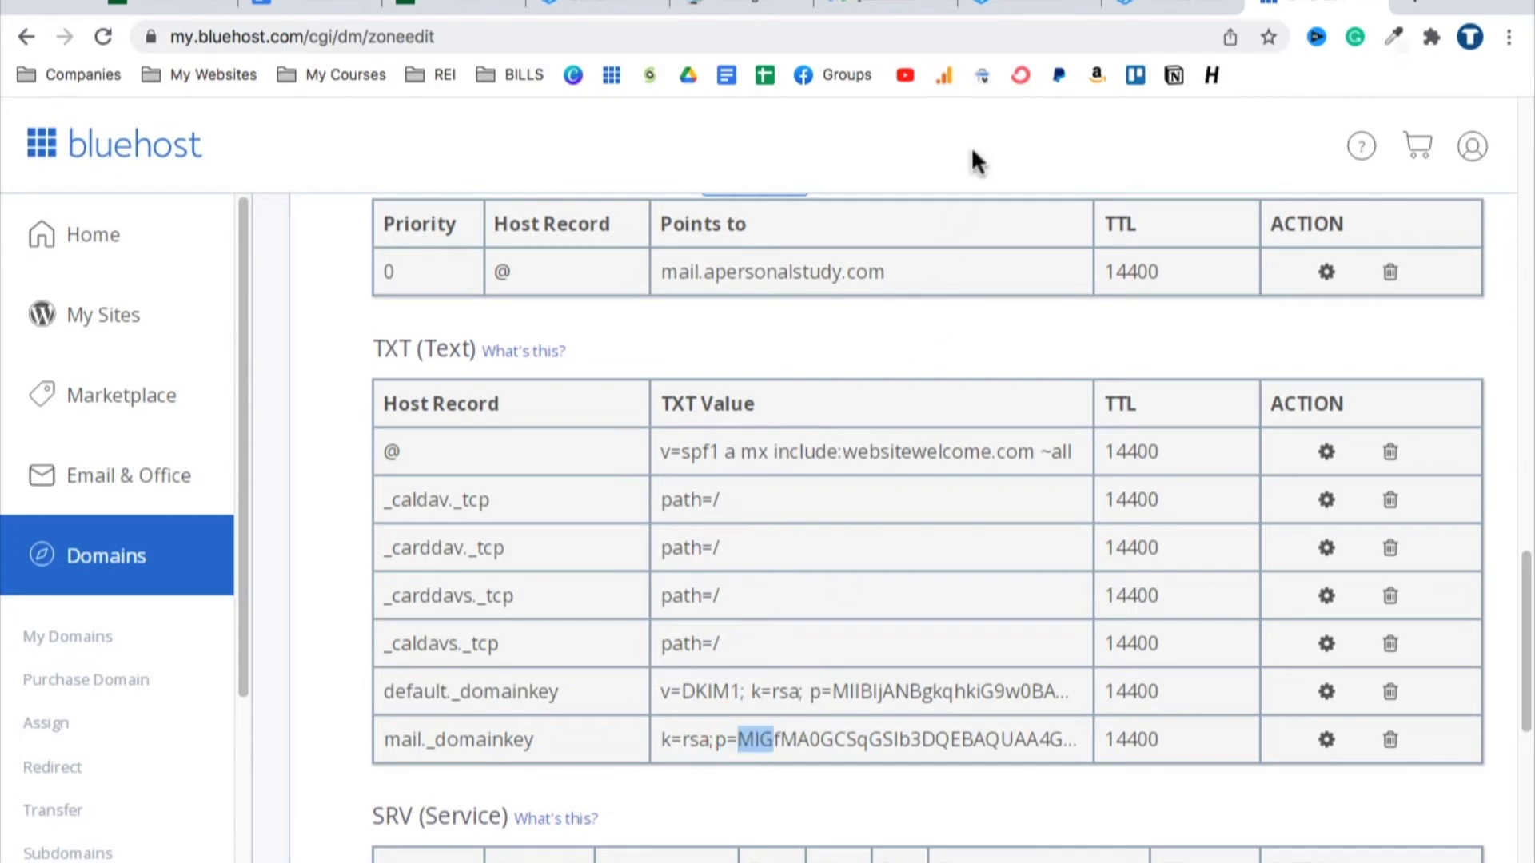
pyautogui.click(1027, 7)
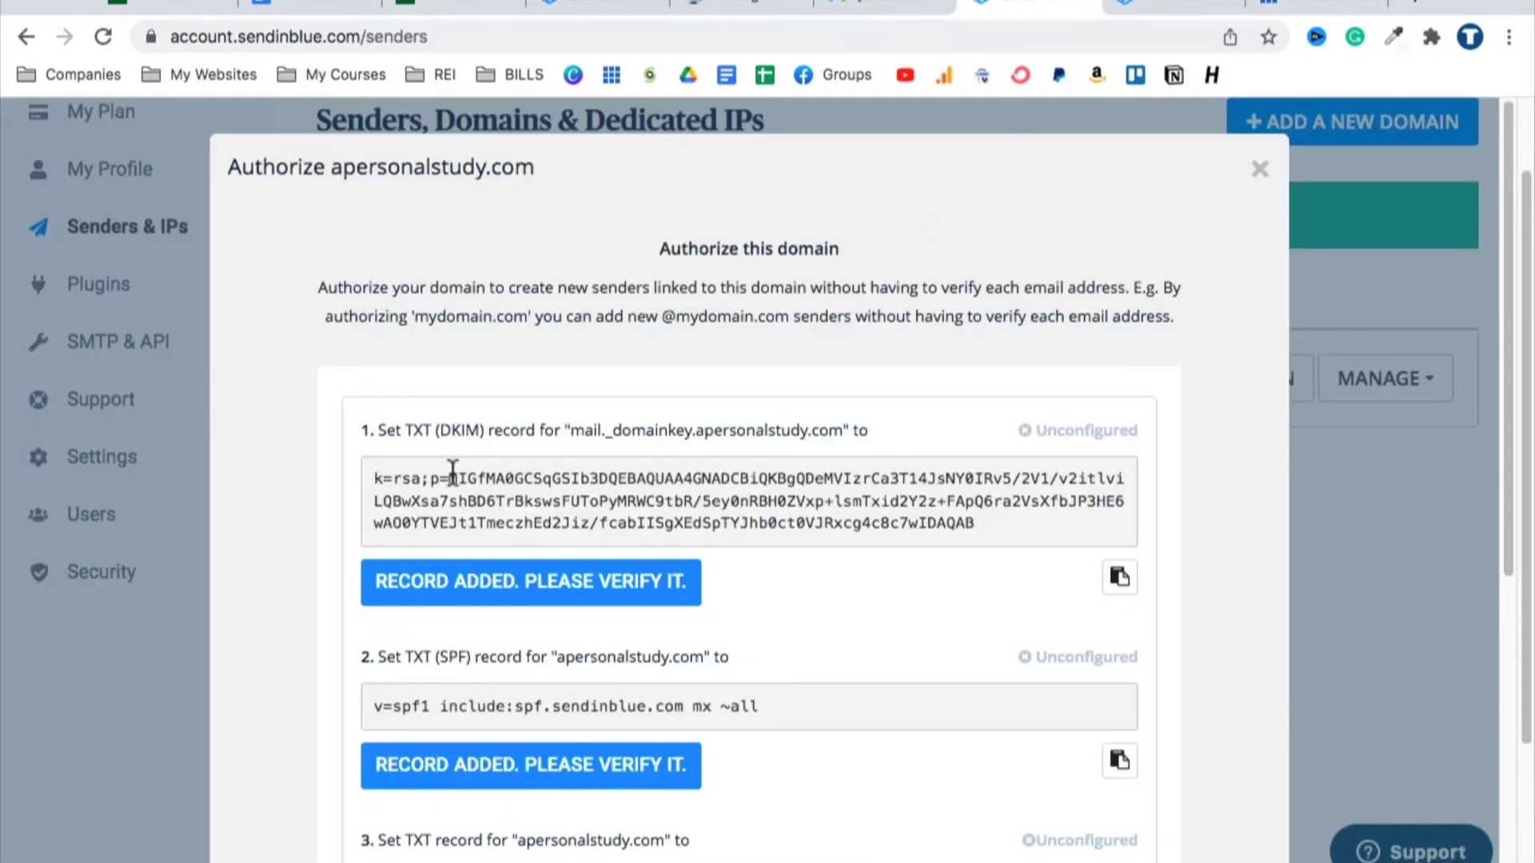
pyautogui.moveTo(450, 478); pyautogui.dragTo(480, 478)
pyautogui.click(1316, 8)
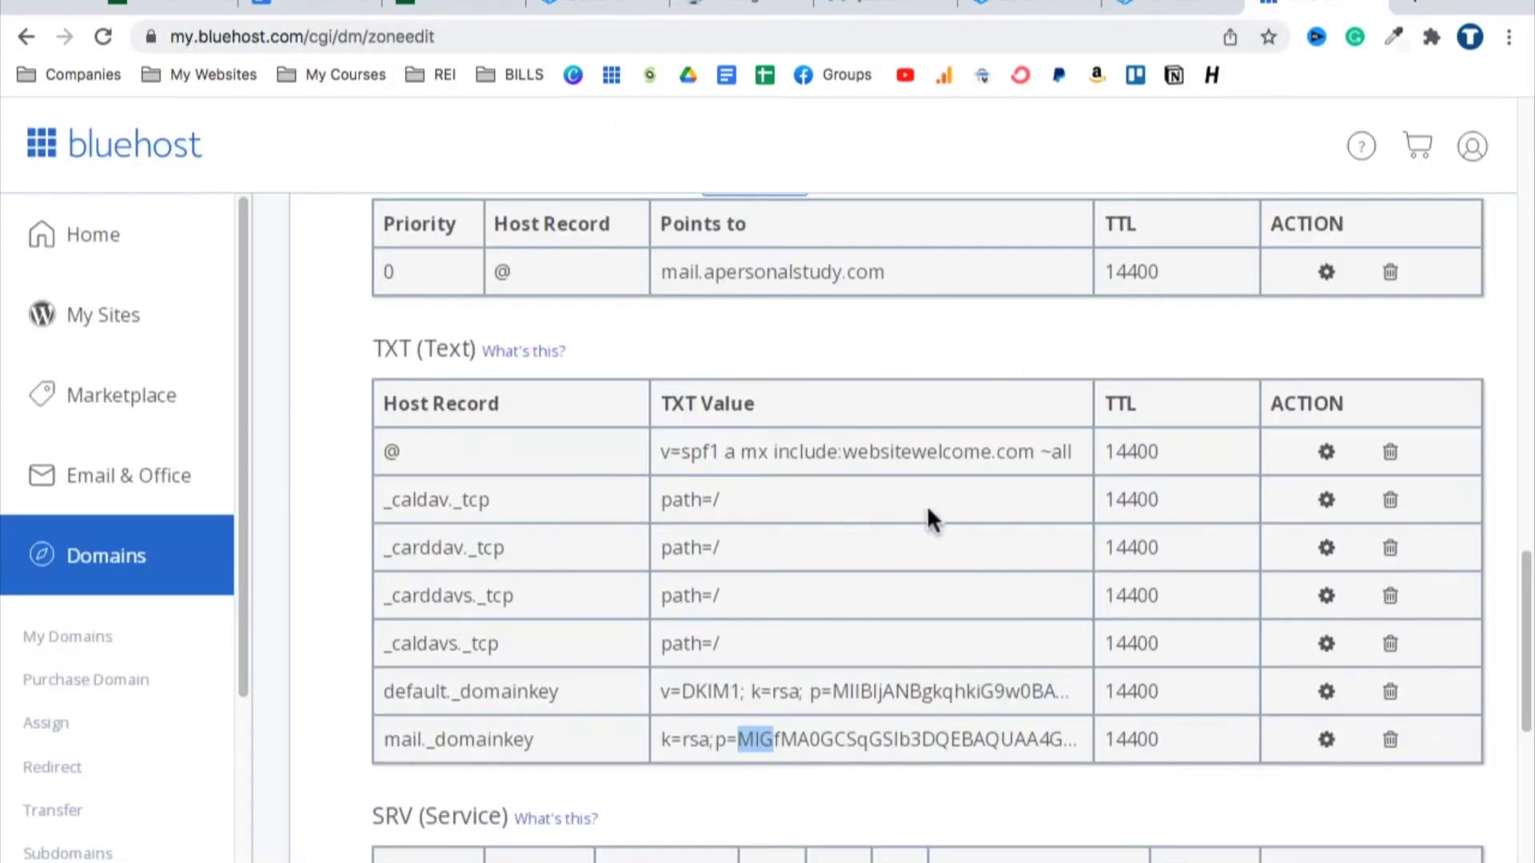
pyautogui.scroll(15, 860, 659)
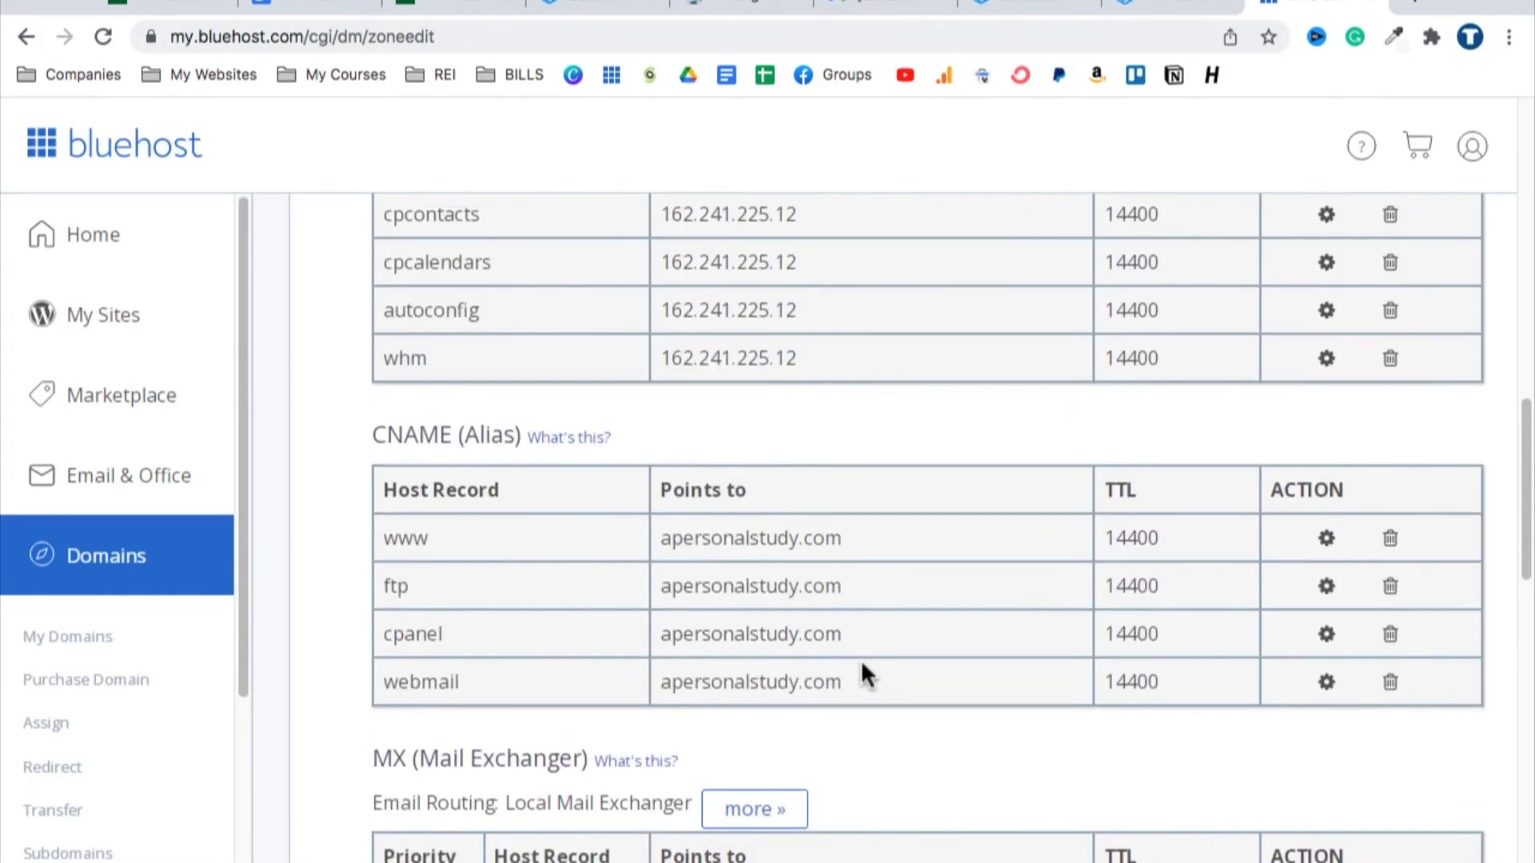
pyautogui.scroll(6, 862, 661)
pyautogui.scroll(-3, 863, 652)
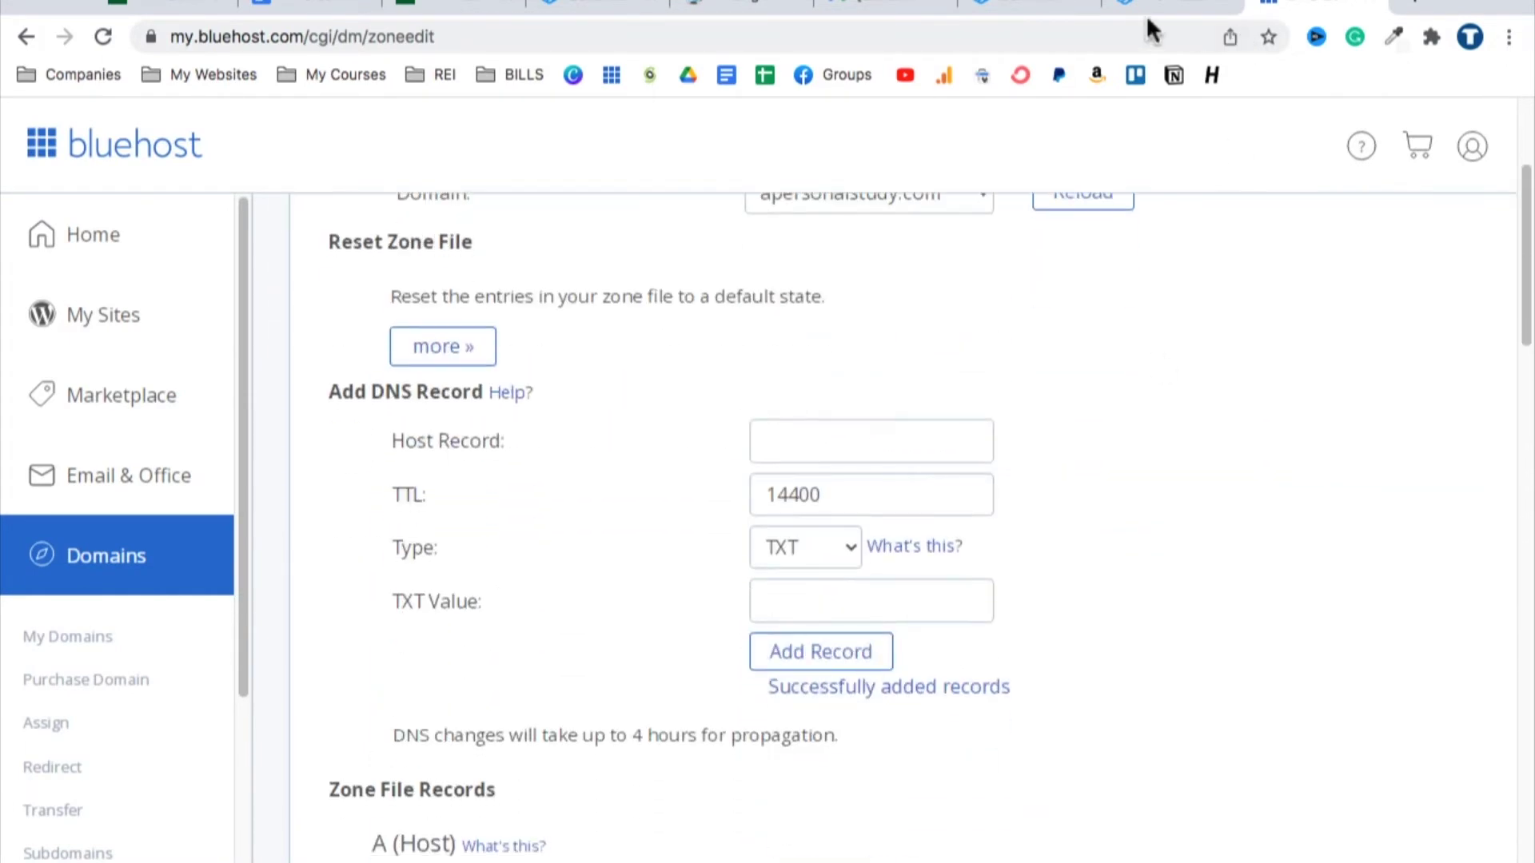
pyautogui.click(992, 8)
# Copy apersonalstudy.com from Sendinblue's SPF record into Host Record of a TXT record.
pyautogui.scroll(-3, 306, 537)
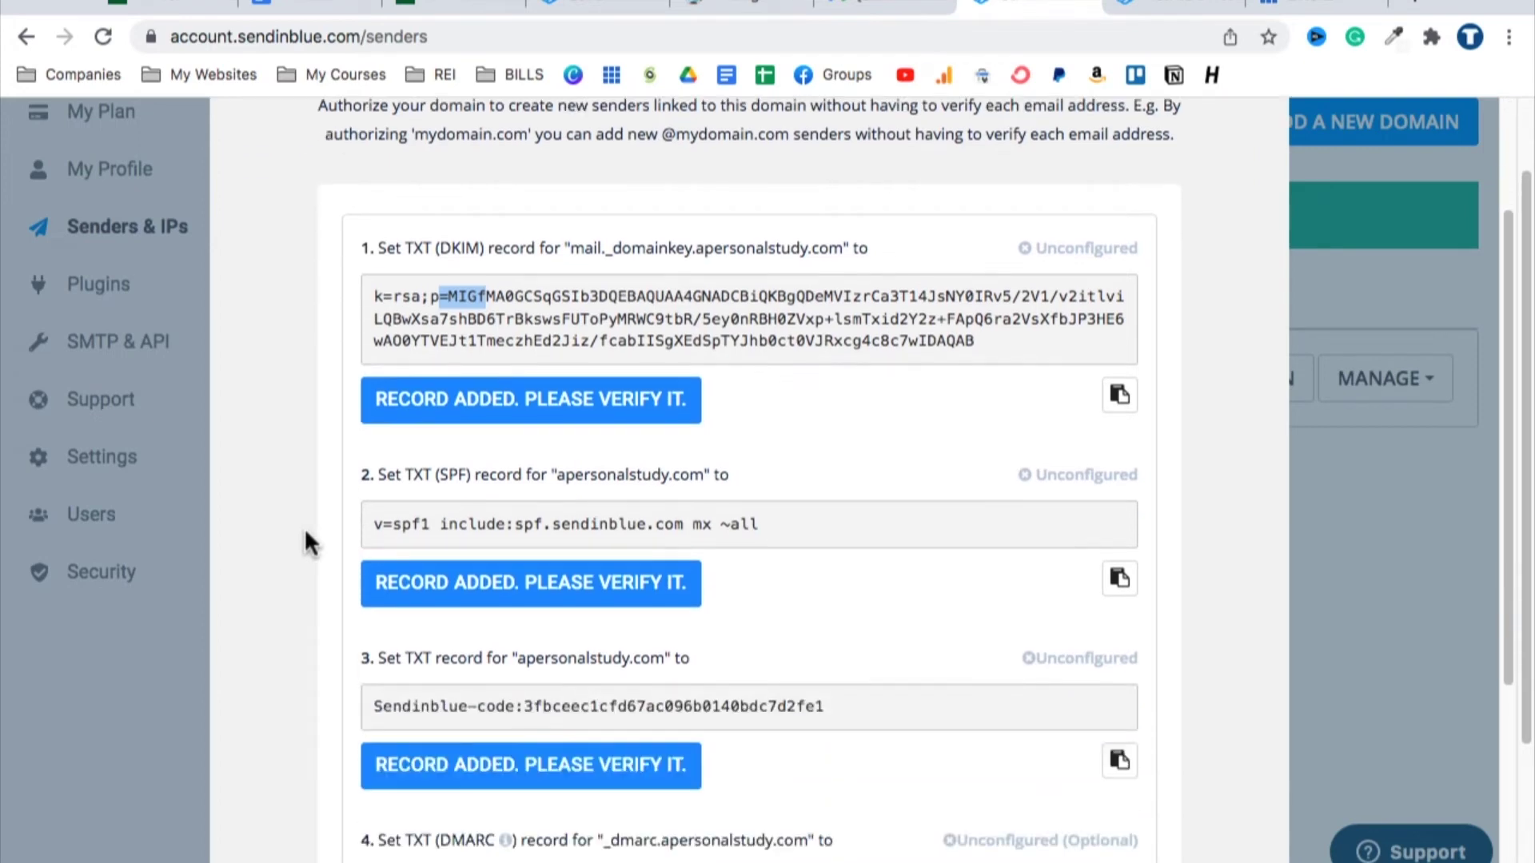
pyautogui.click(306, 543)
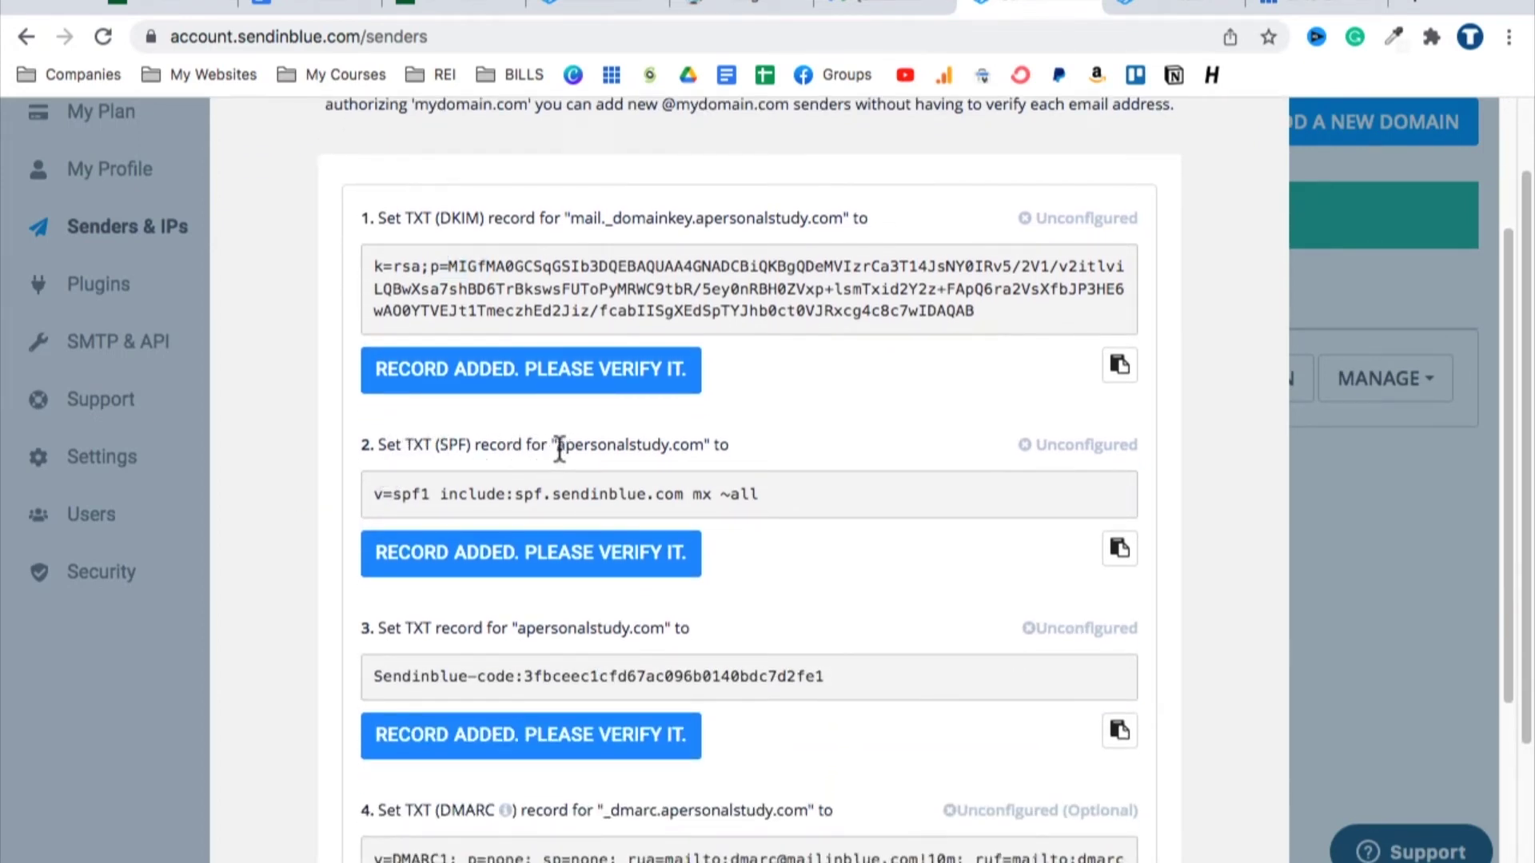
pyautogui.moveTo(558, 446); pyautogui.dragTo(704, 446)
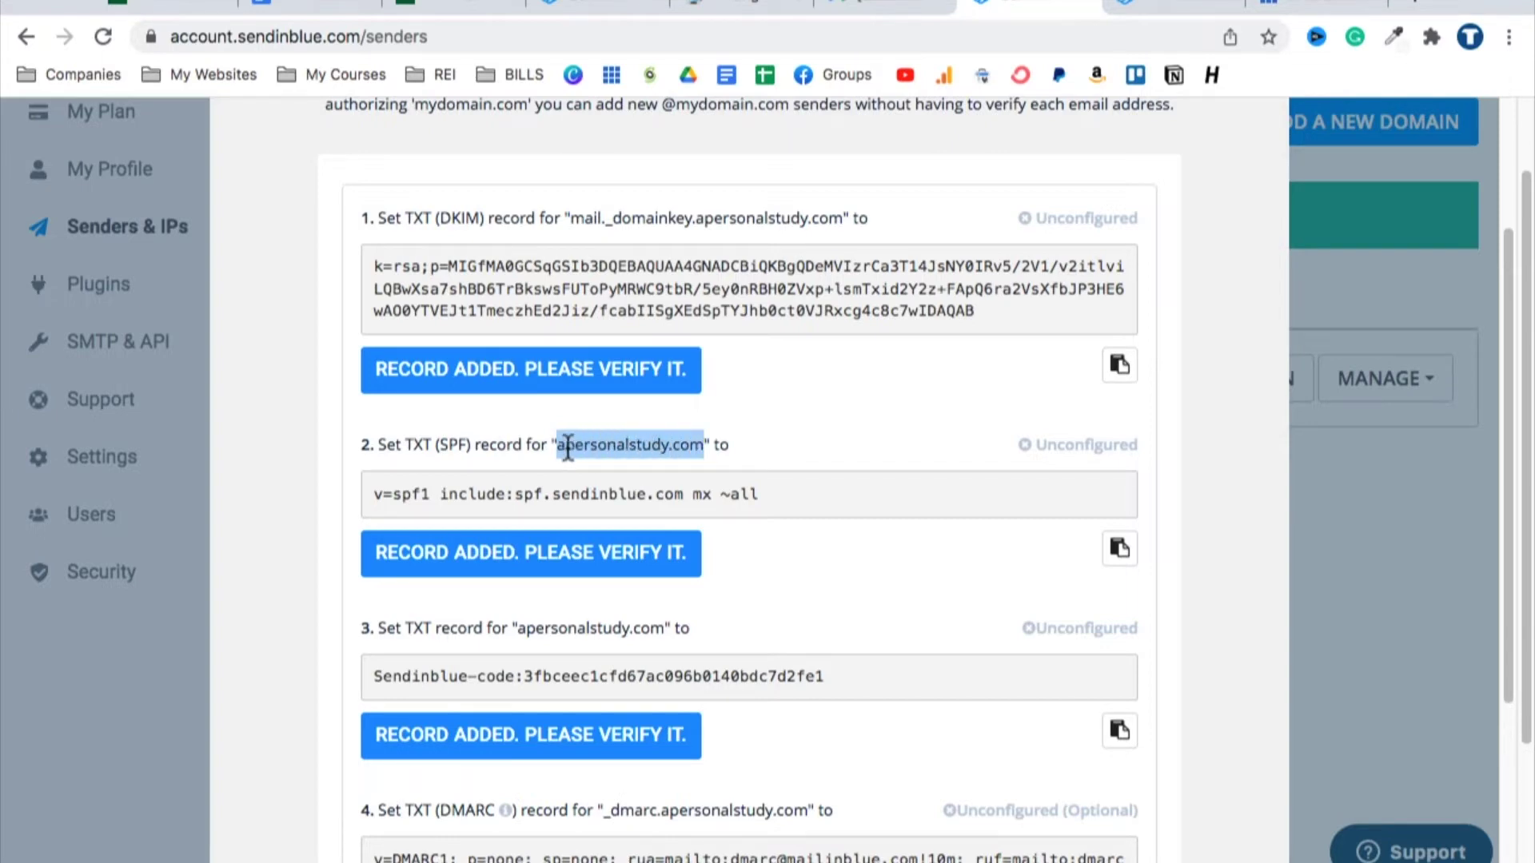
pyautogui.rightClick(573, 447)
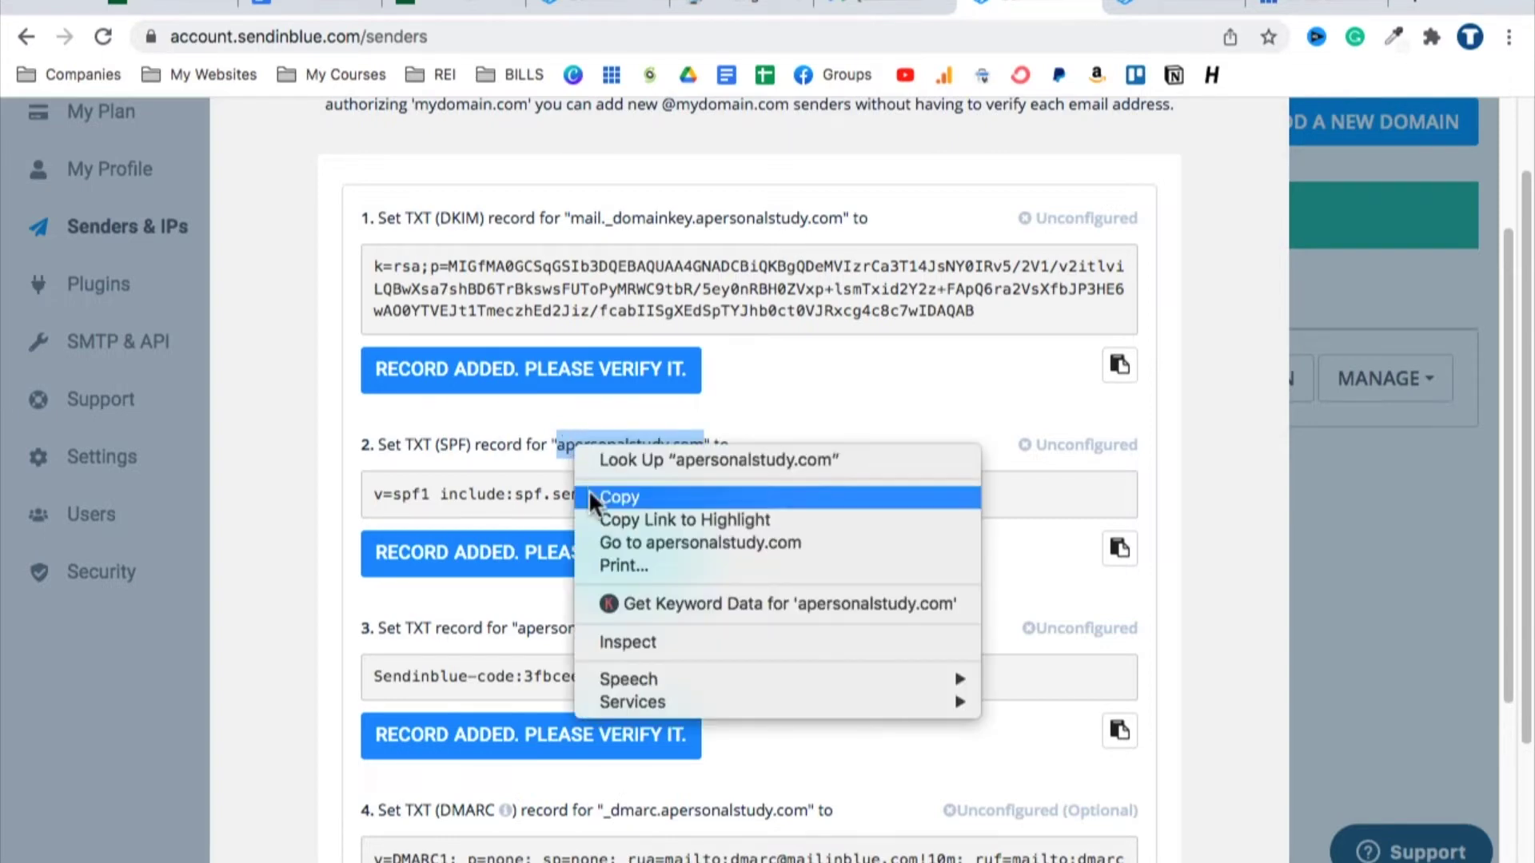
pyautogui.click(589, 490)
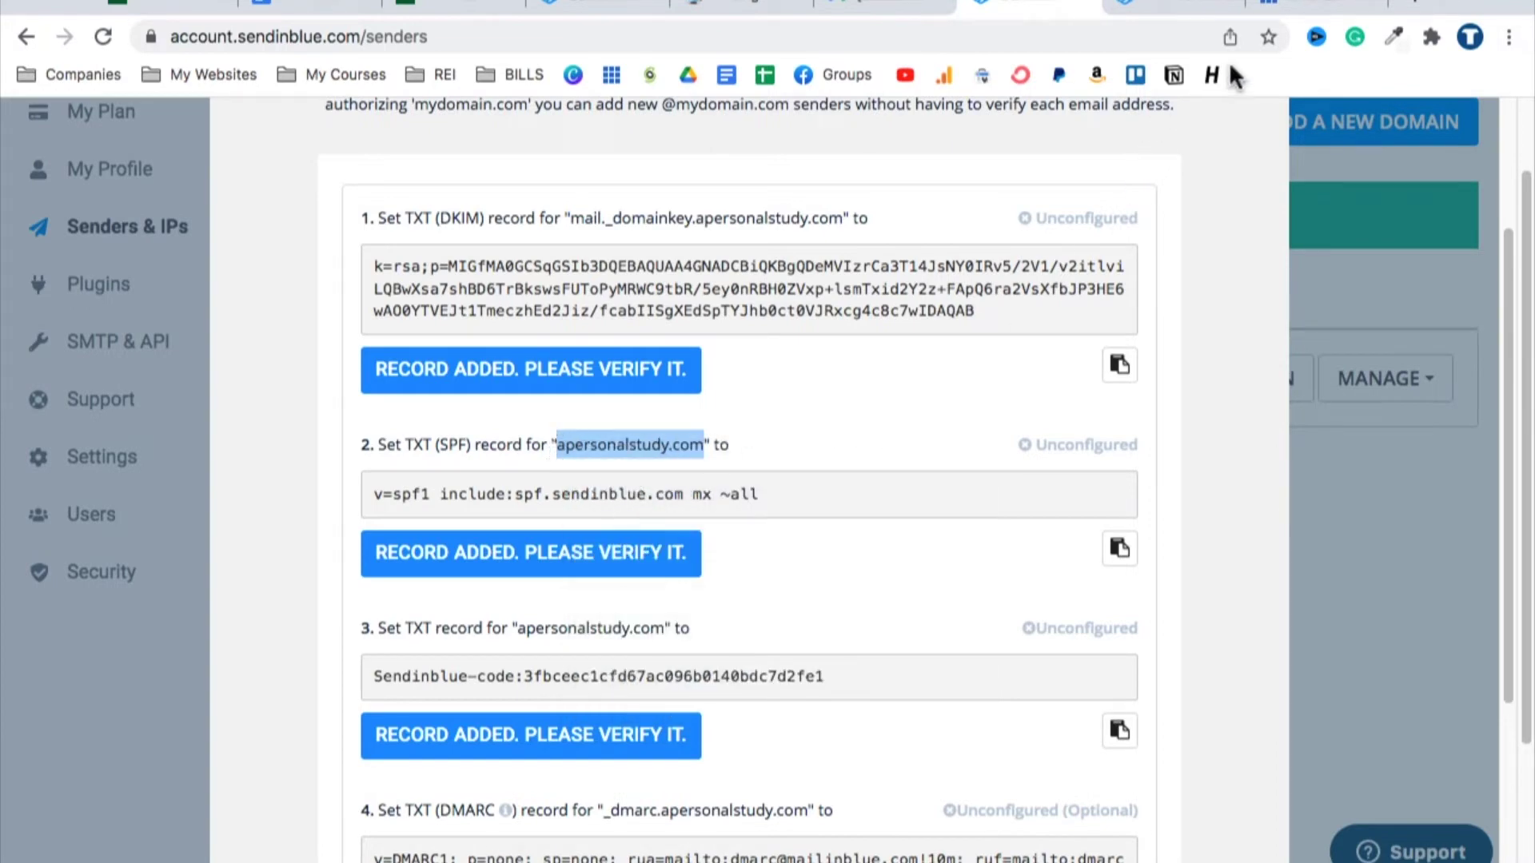
pyautogui.click(1295, 8)
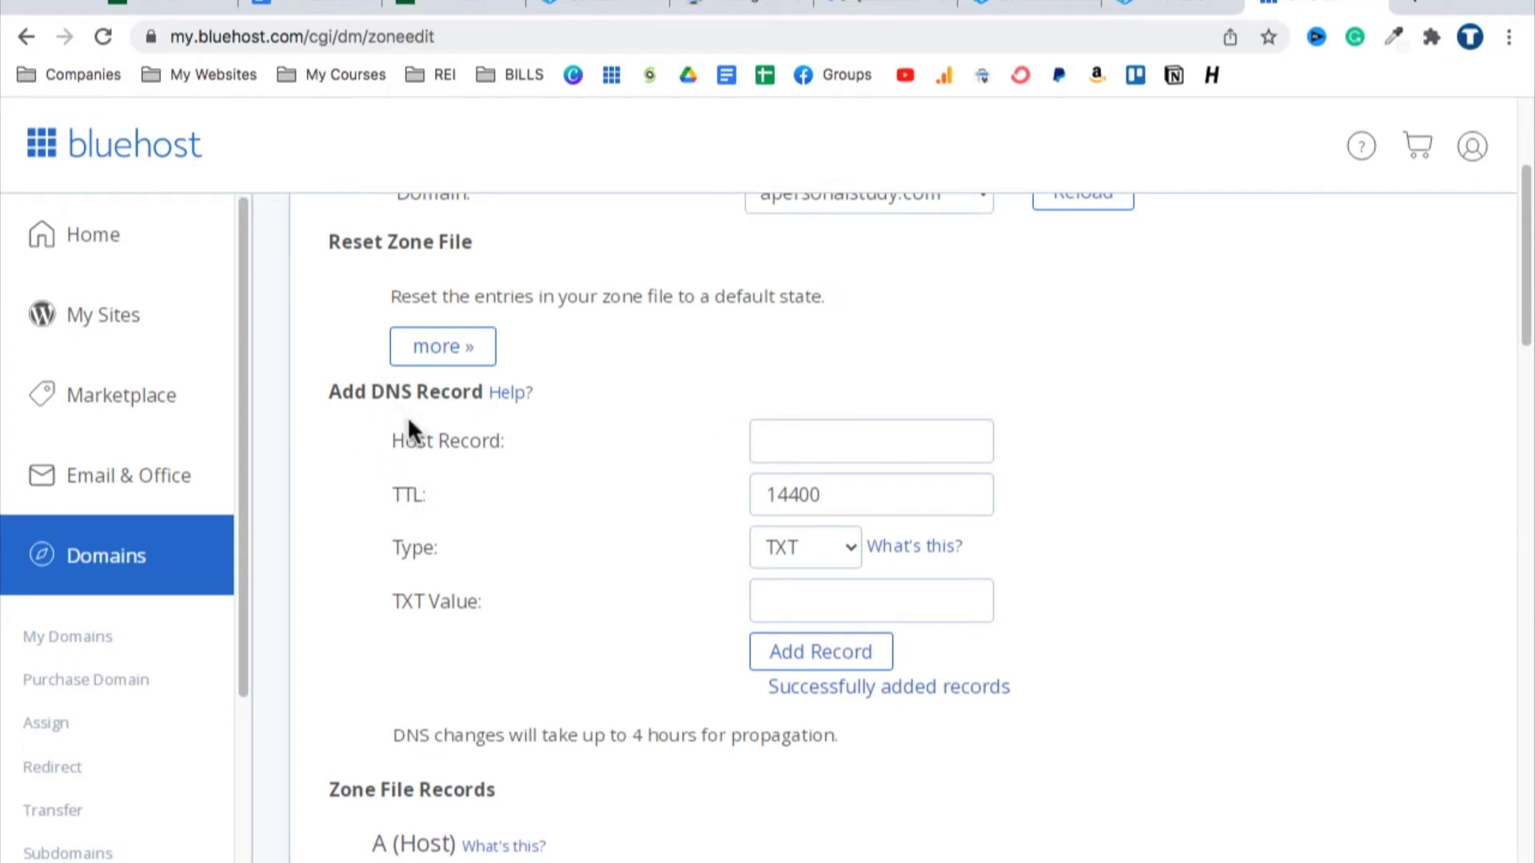
pyautogui.click(756, 550)
pyautogui.click(760, 549)
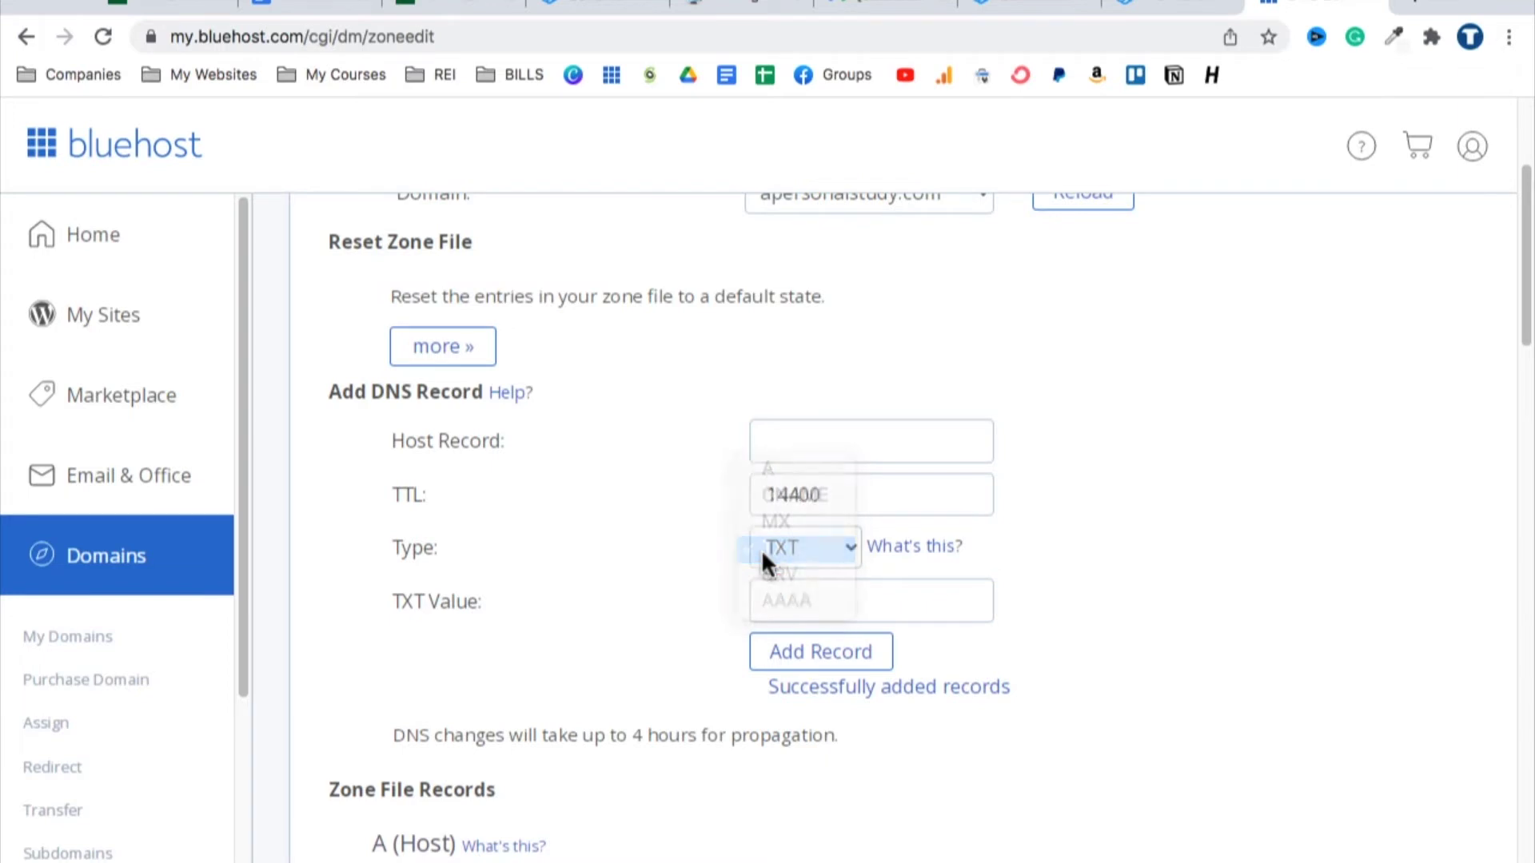
pyautogui.click(764, 436)
pyautogui.rightClick(795, 436)
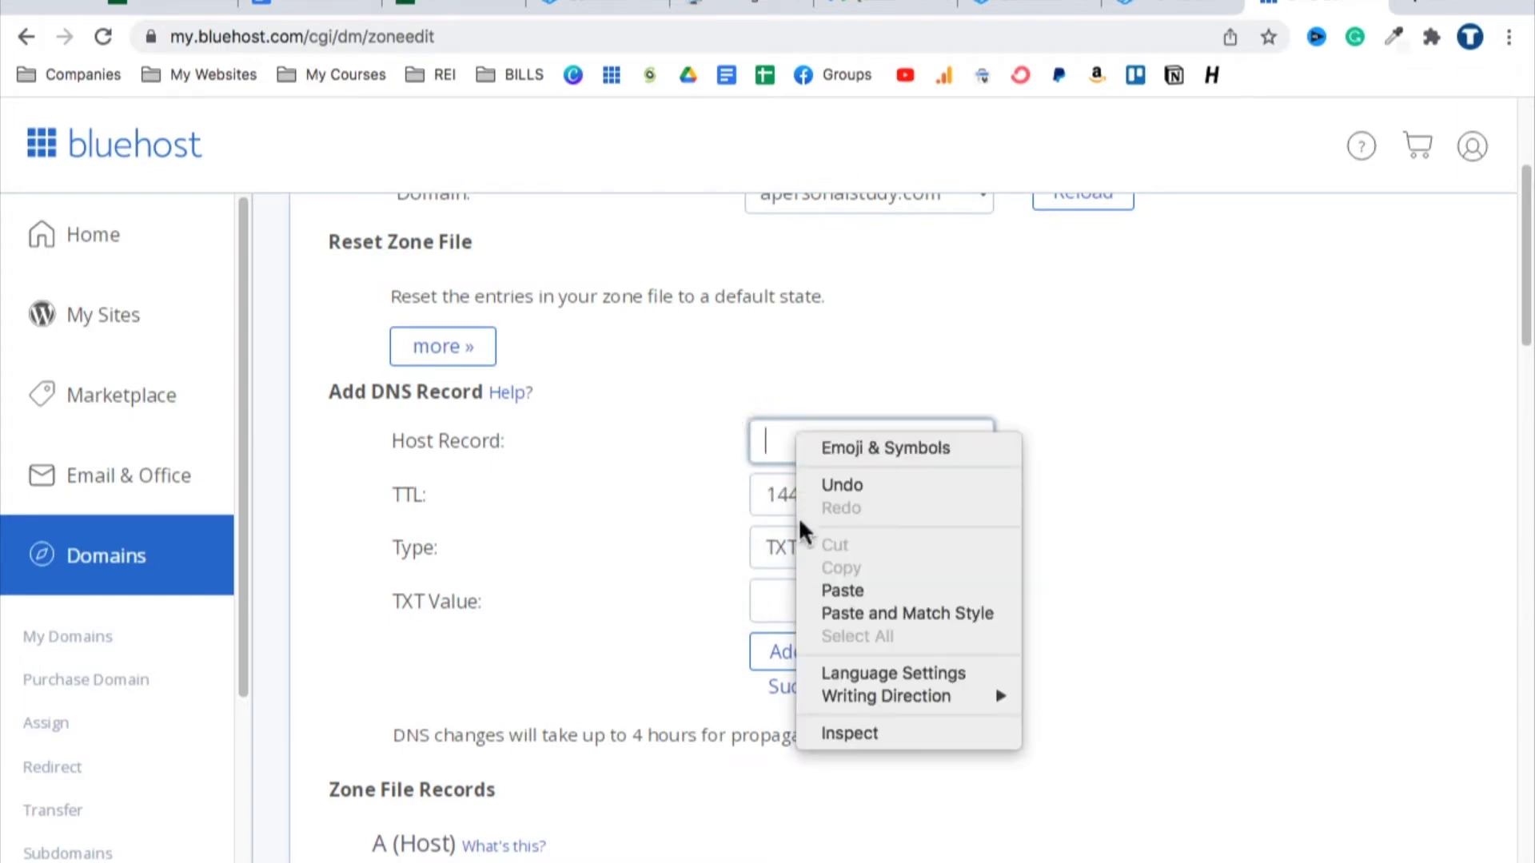
pyautogui.click(803, 580)
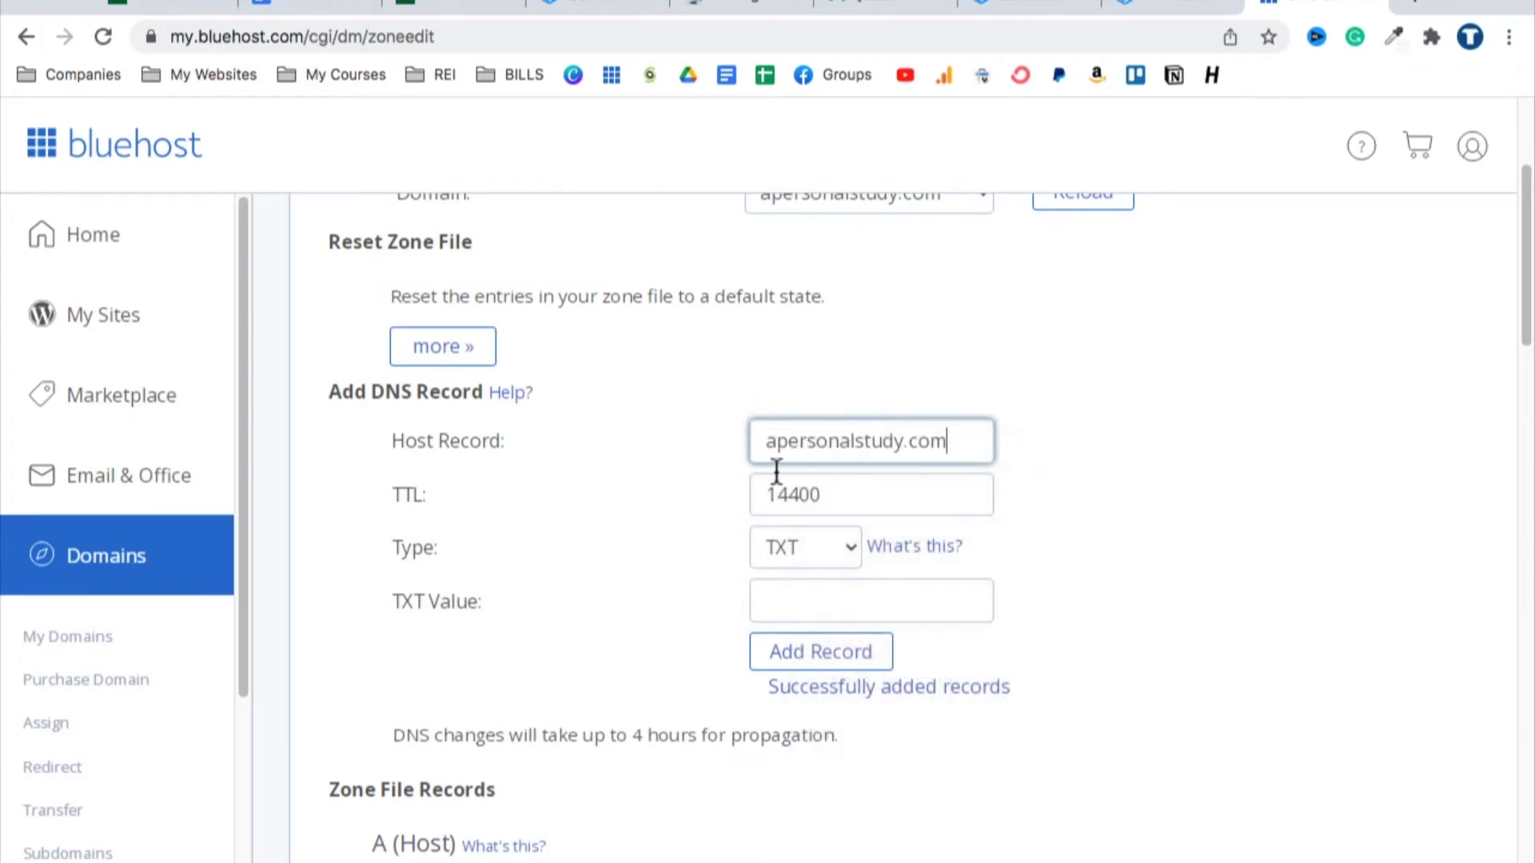
pyautogui.click(766, 602)
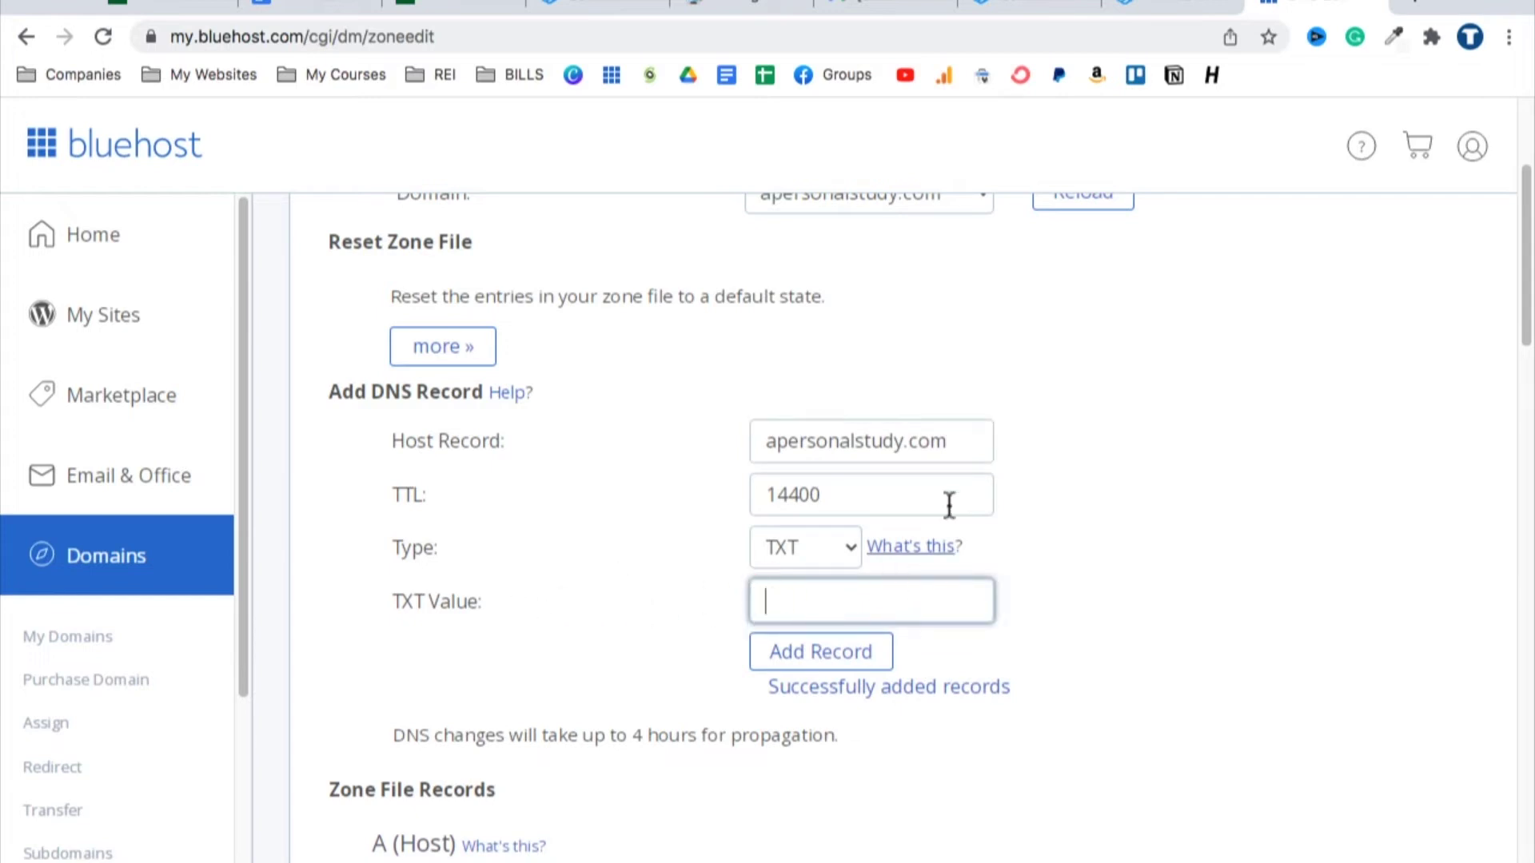
# Paste the SPF value v=spf1 include:spf.sendinblue.com mx ~all into TXT Value and add the record.
pyautogui.click(999, 11)
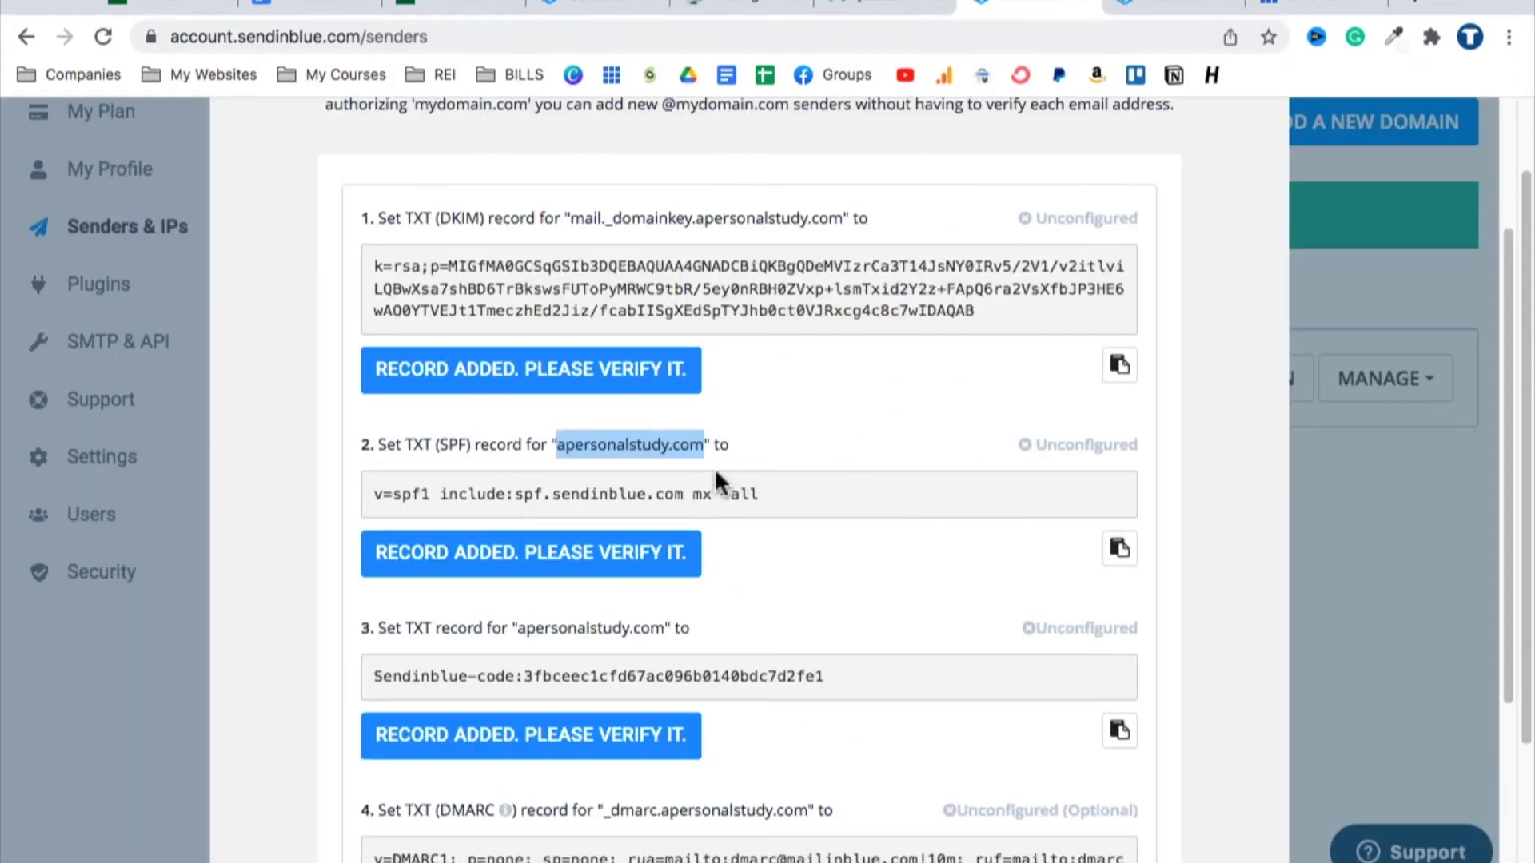
pyautogui.click(595, 492)
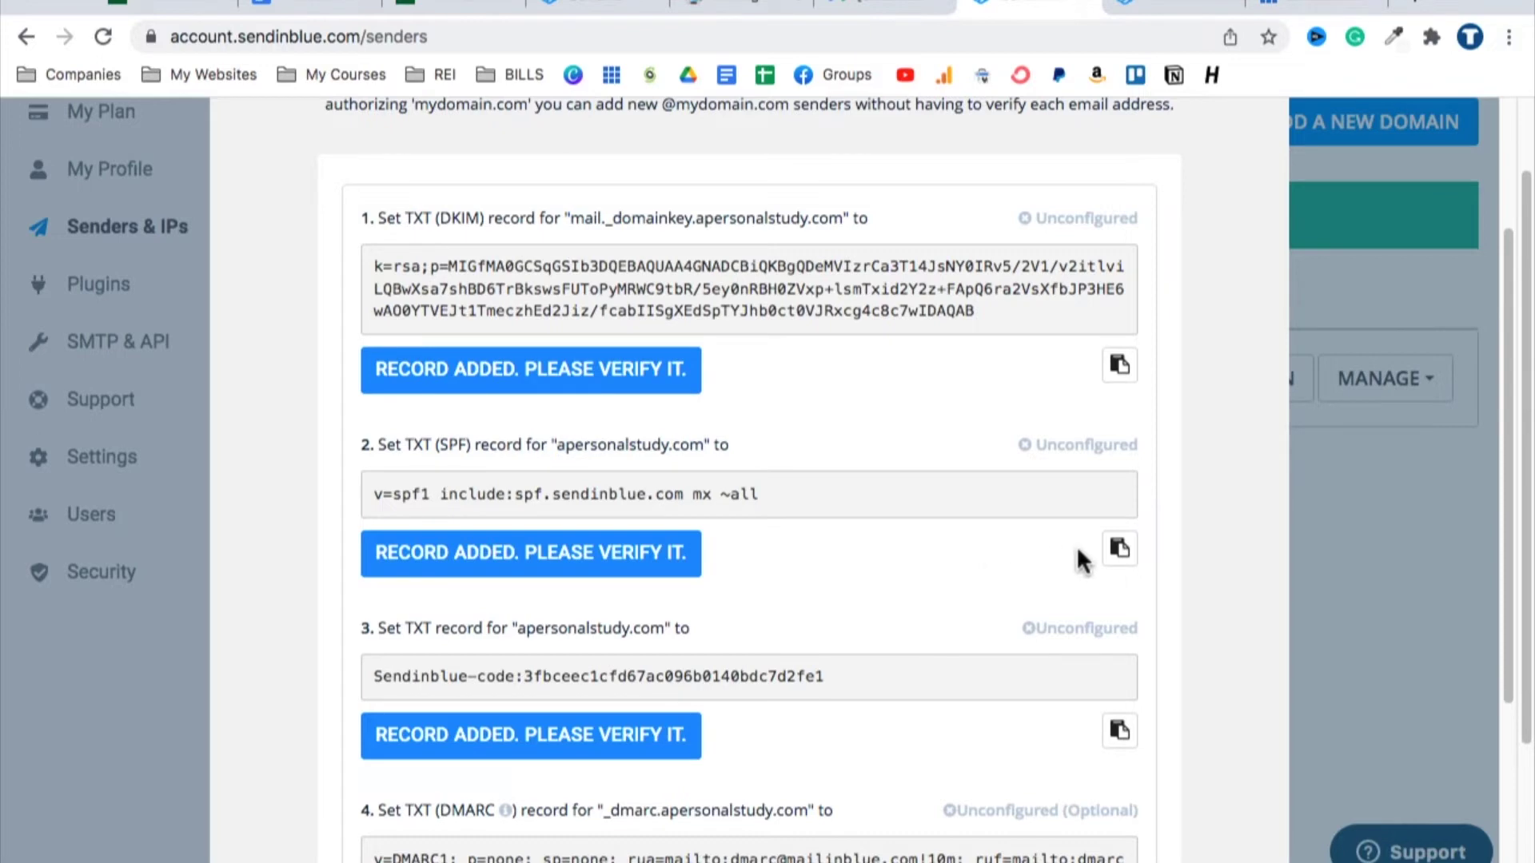
pyautogui.click(1119, 548)
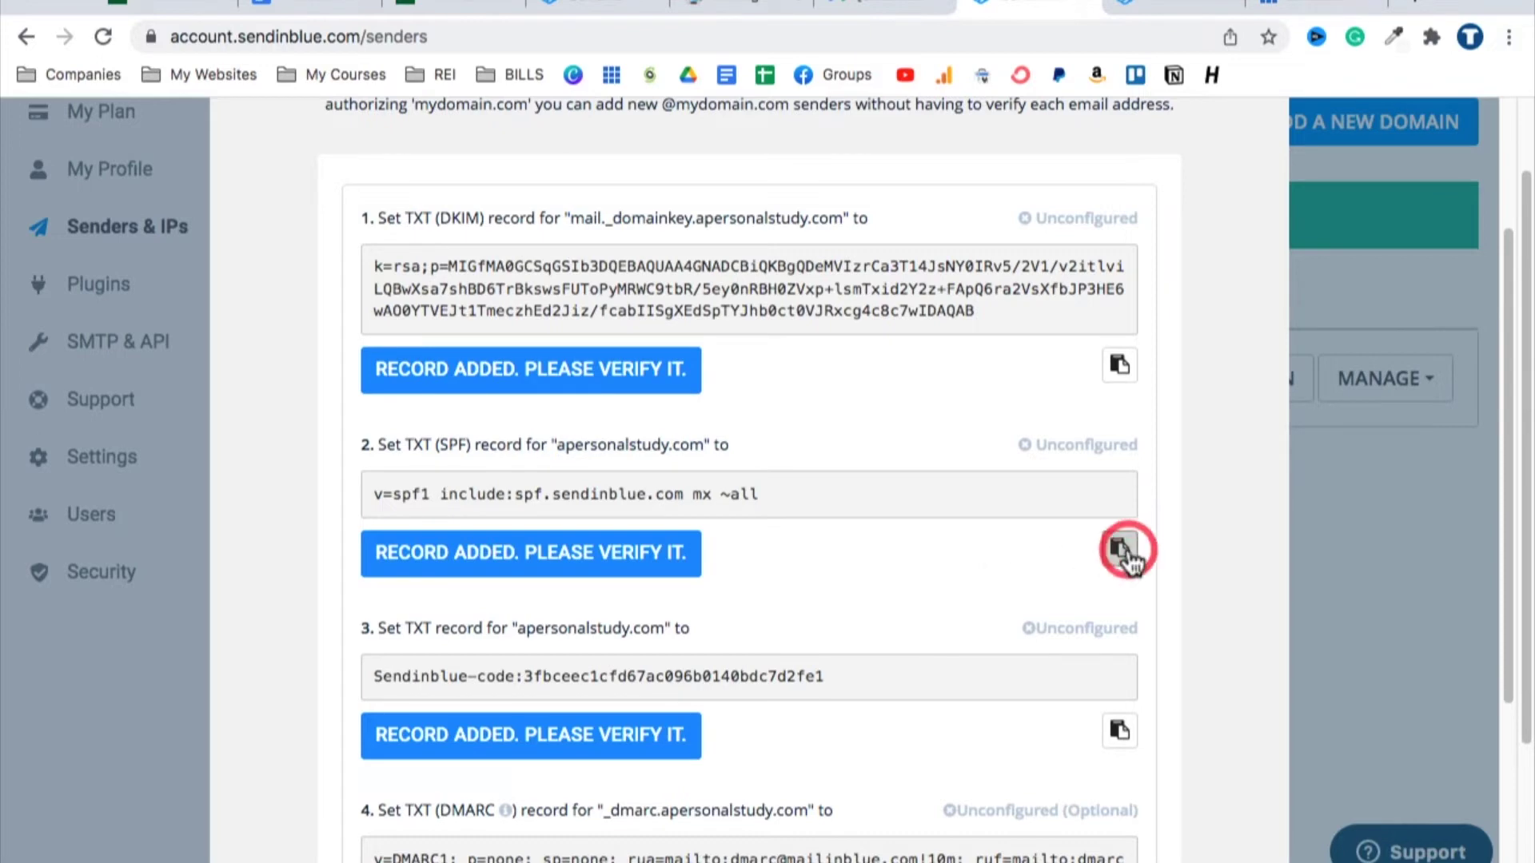
pyautogui.tripleClick(692, 492)
pyautogui.rightClick(693, 496)
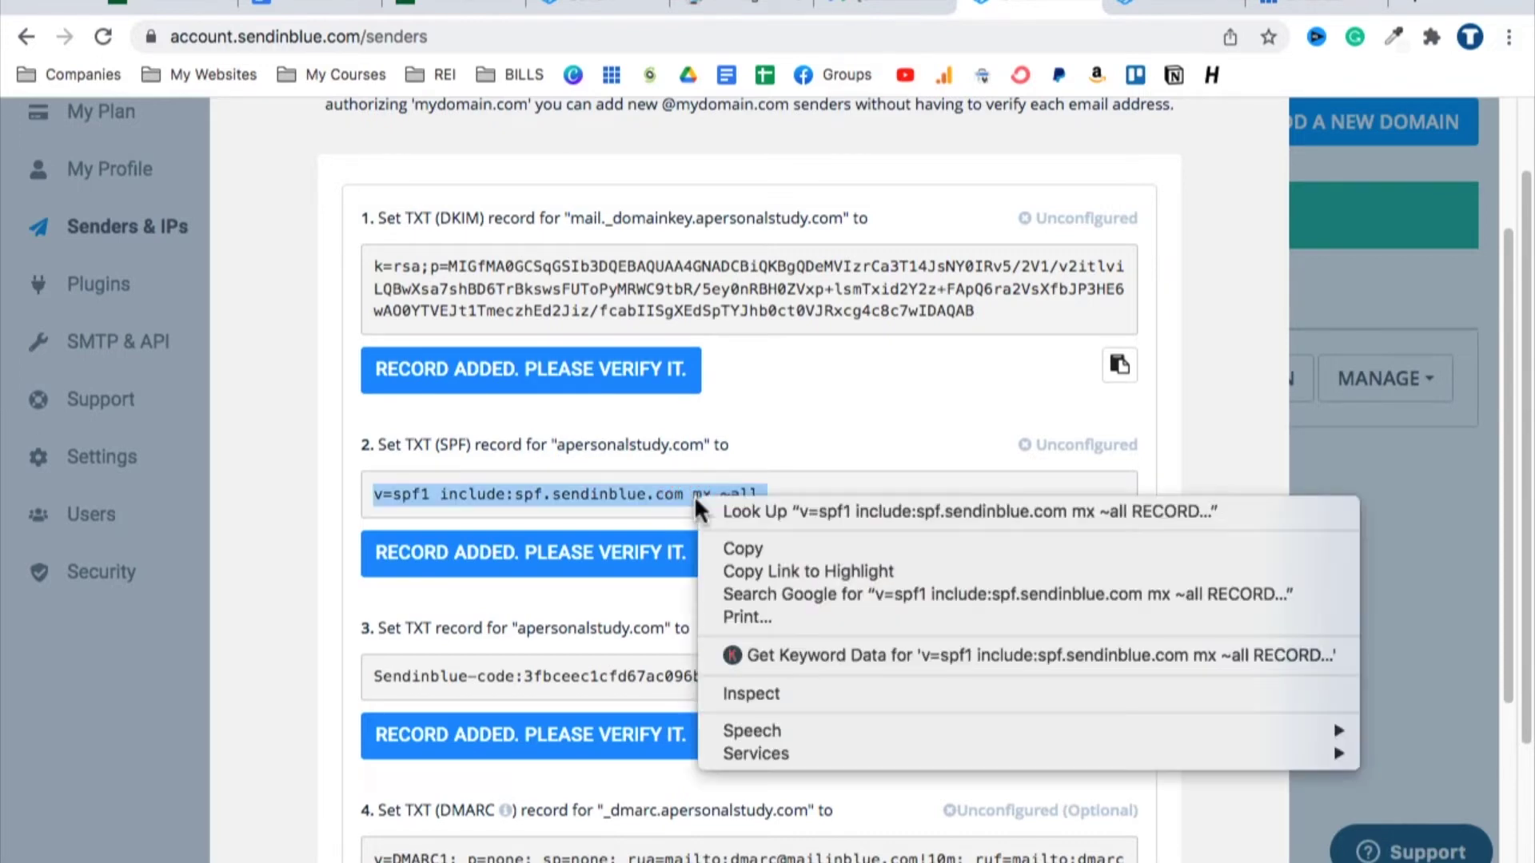
pyautogui.click(714, 544)
pyautogui.click(795, 438)
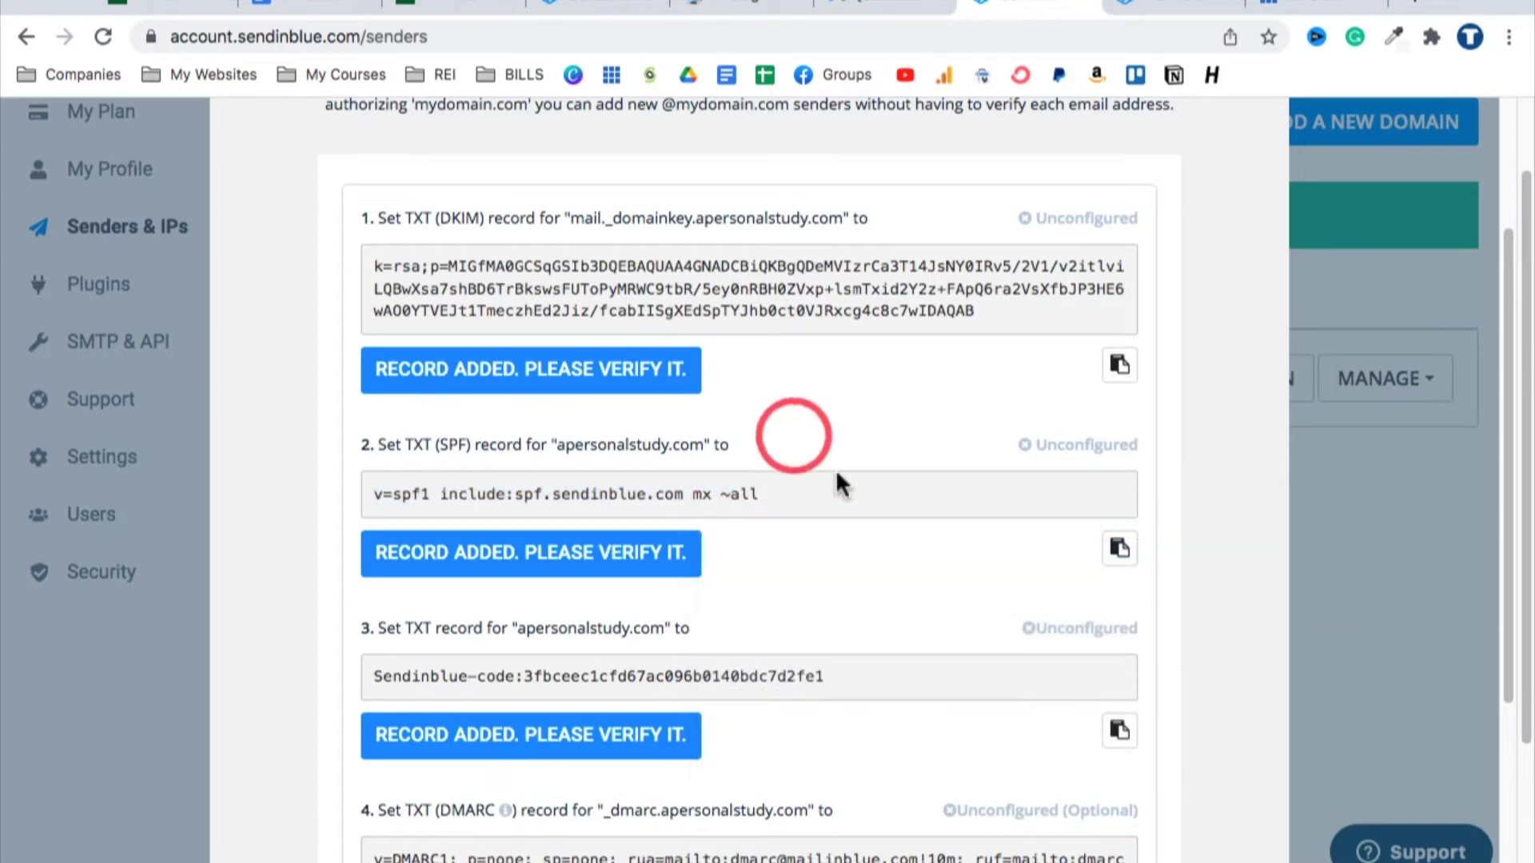
pyautogui.click(1112, 553)
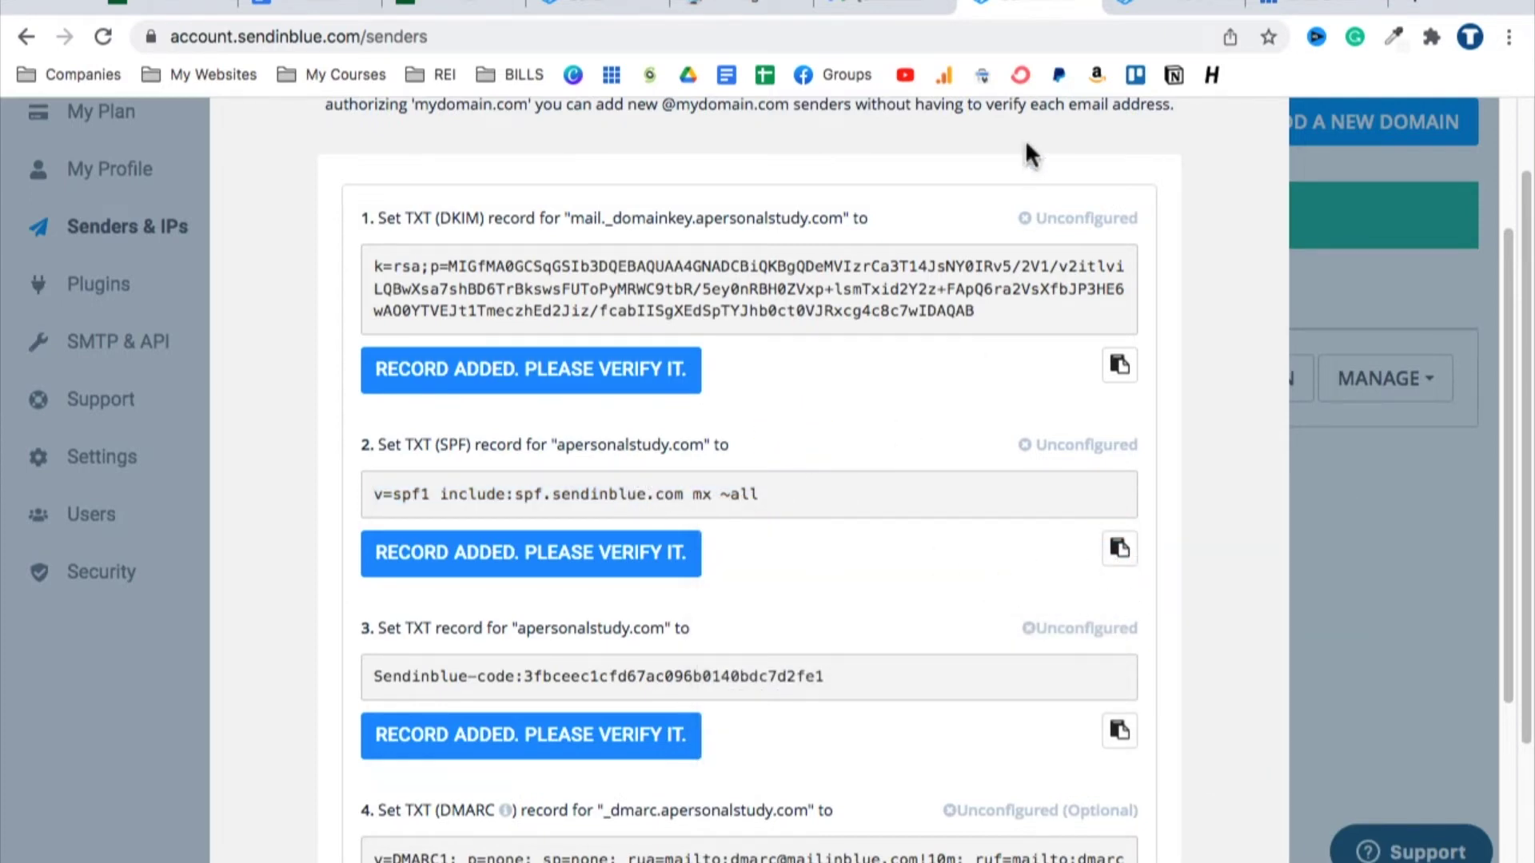
pyautogui.click(1273, 11)
pyautogui.rightClick(815, 608)
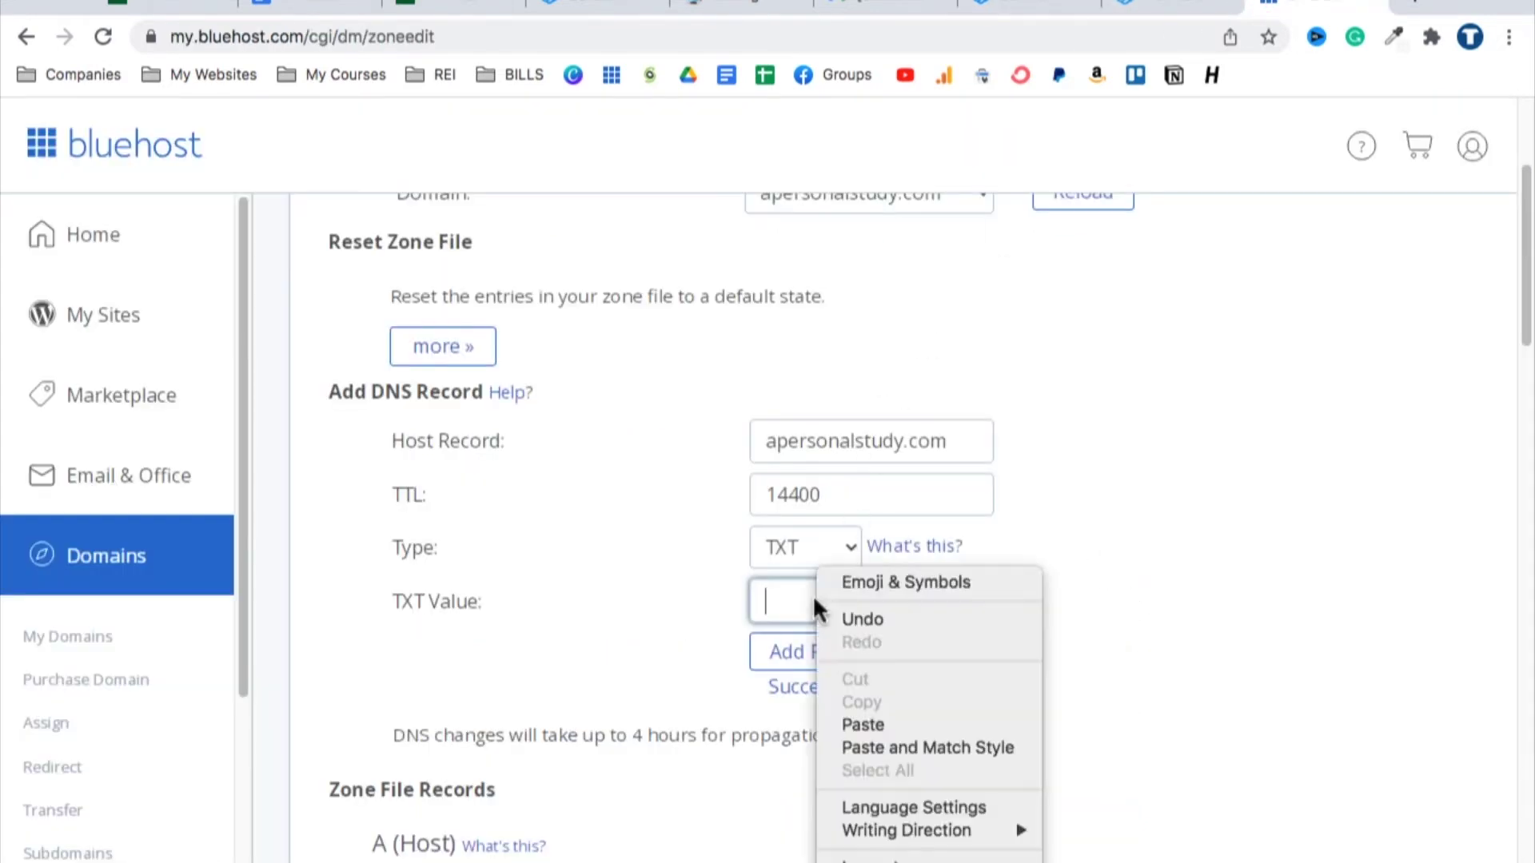
pyautogui.click(851, 720)
pyautogui.click(790, 654)
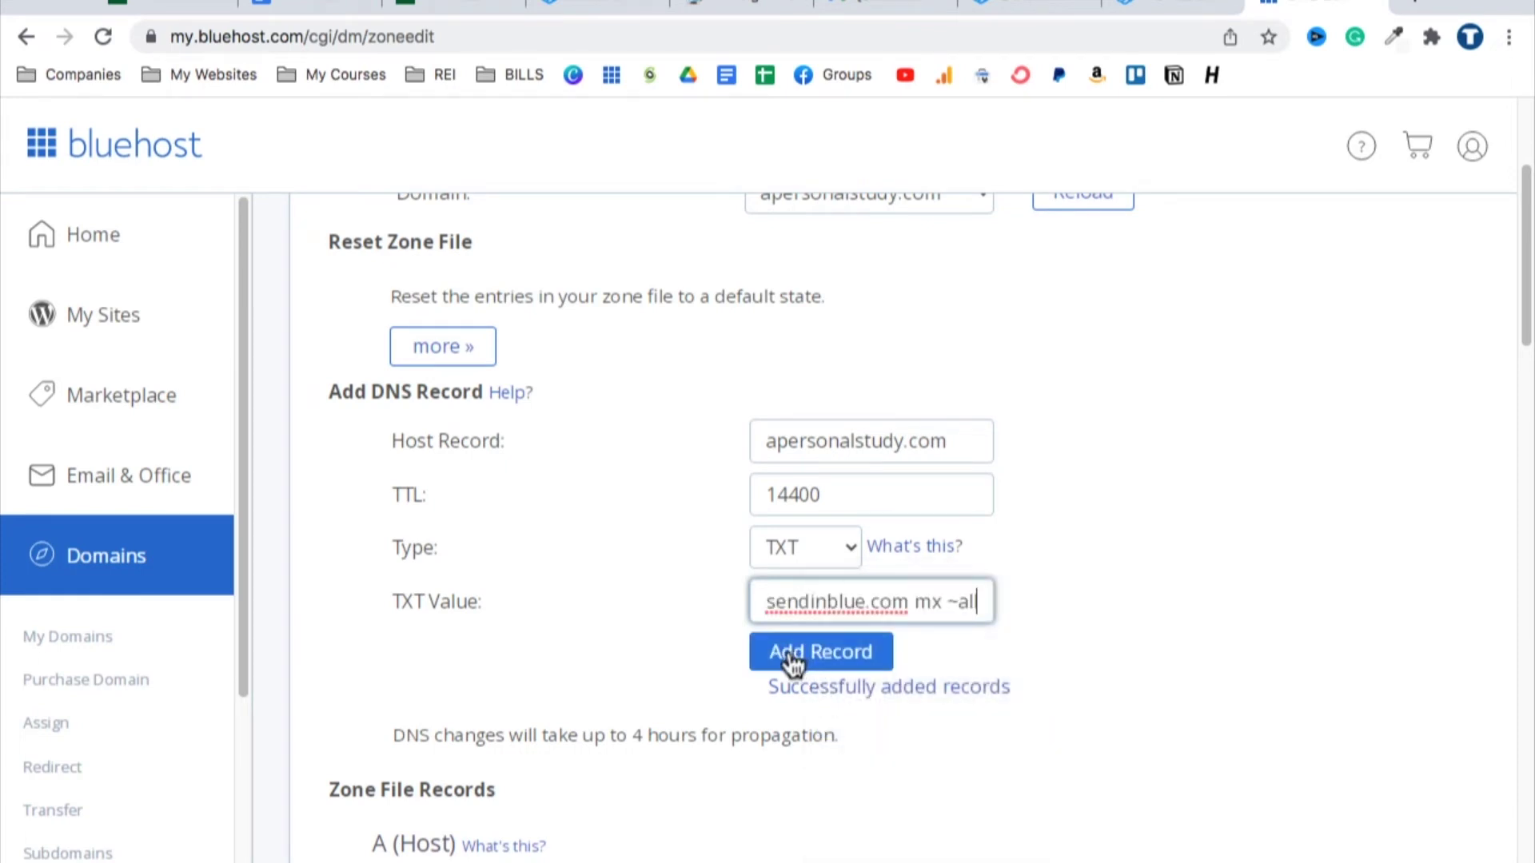
pyautogui.click(785, 649)
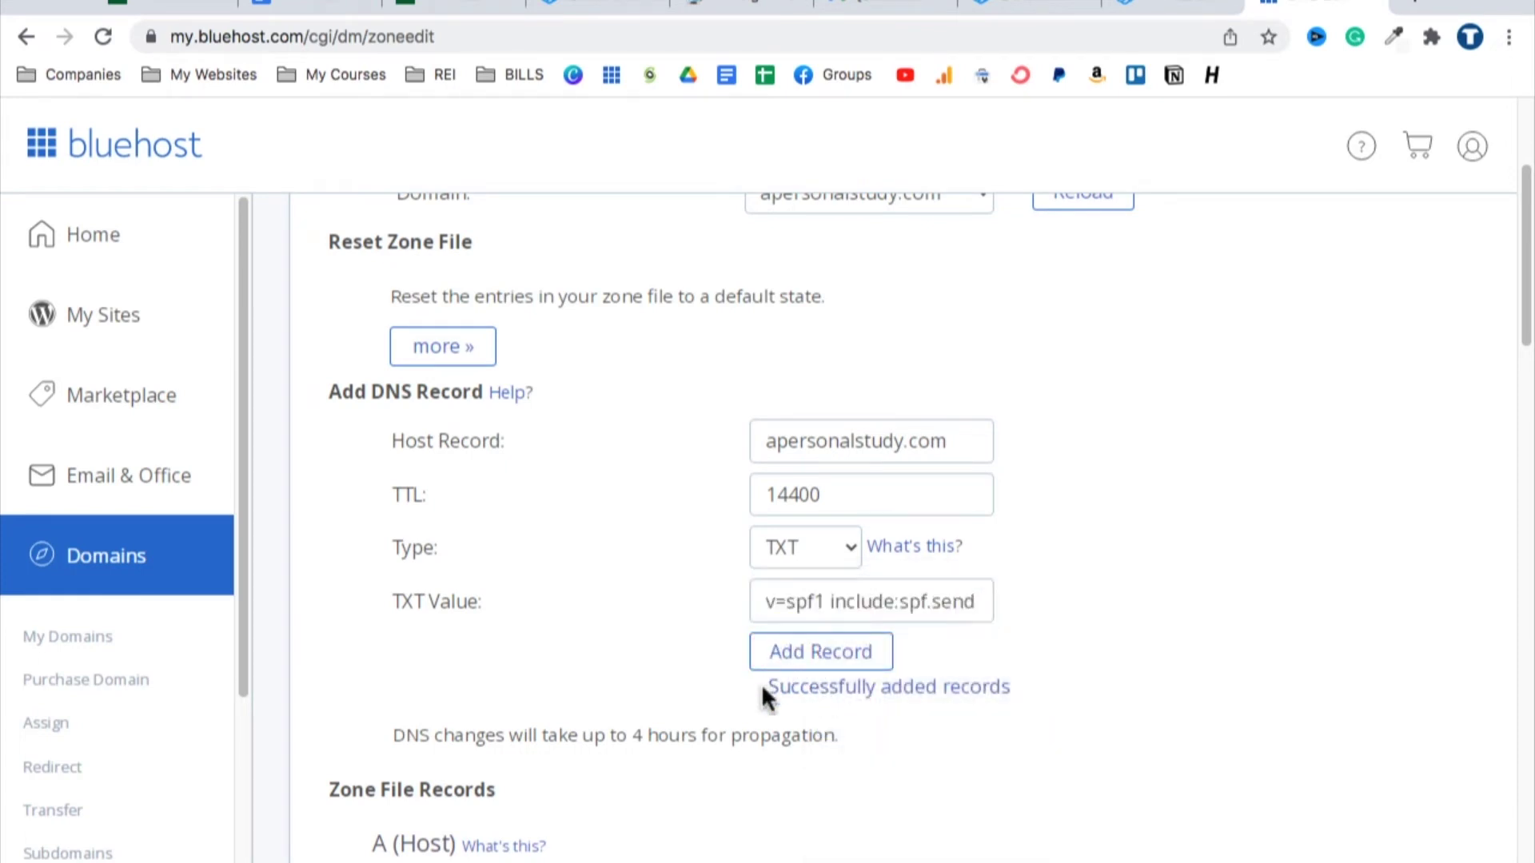
pyautogui.click(875, 661)
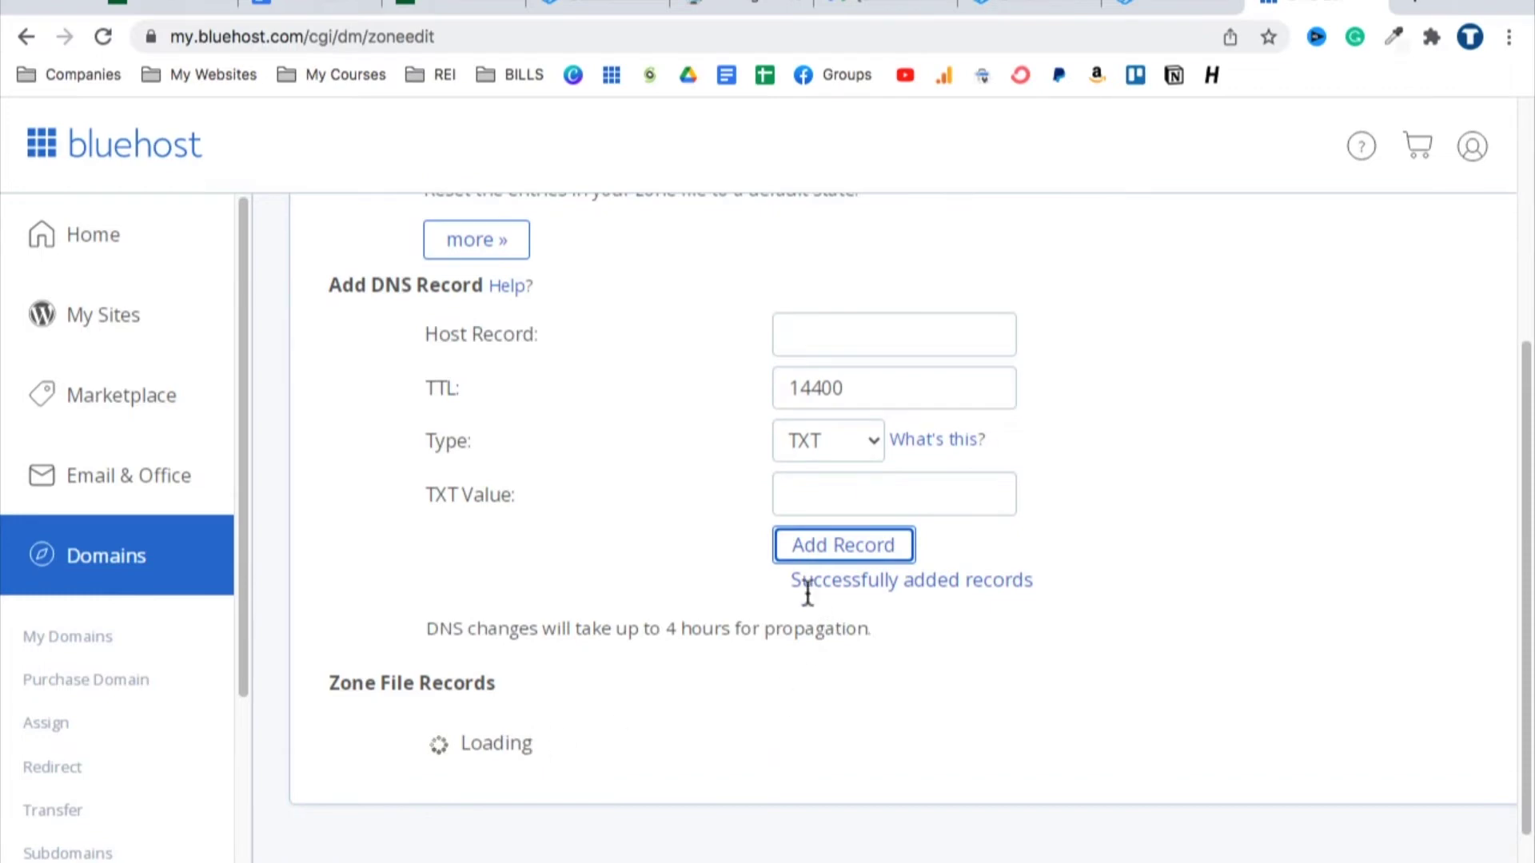
# Copy apersonalstudy.com from Sendinblue's third record into Host Record, keeping type TXT.
pyautogui.click(1115, 588)
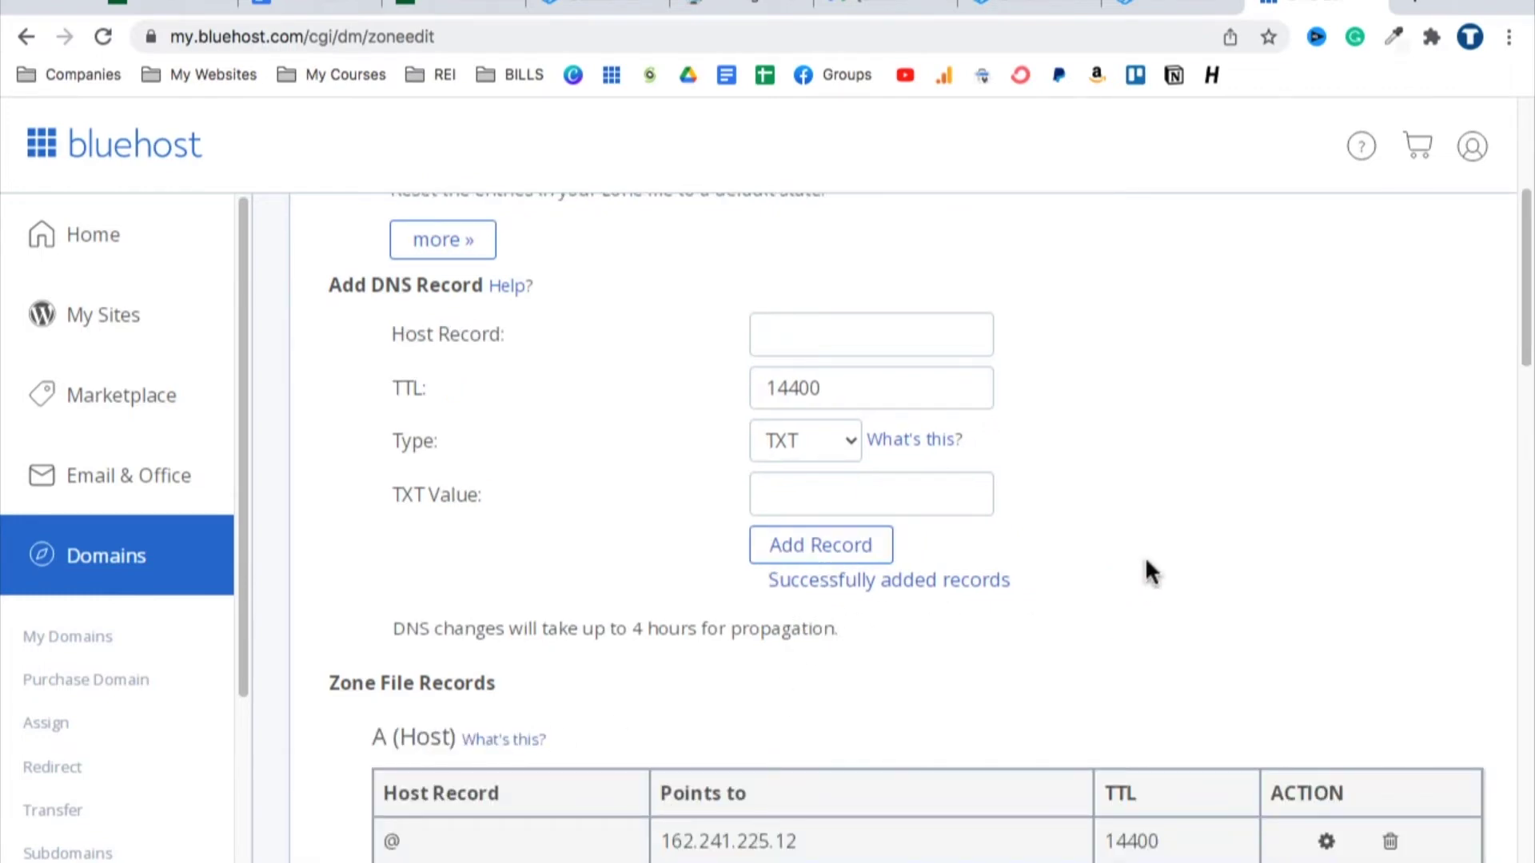
pyautogui.click(982, 11)
pyautogui.scroll(-3, 859, 404)
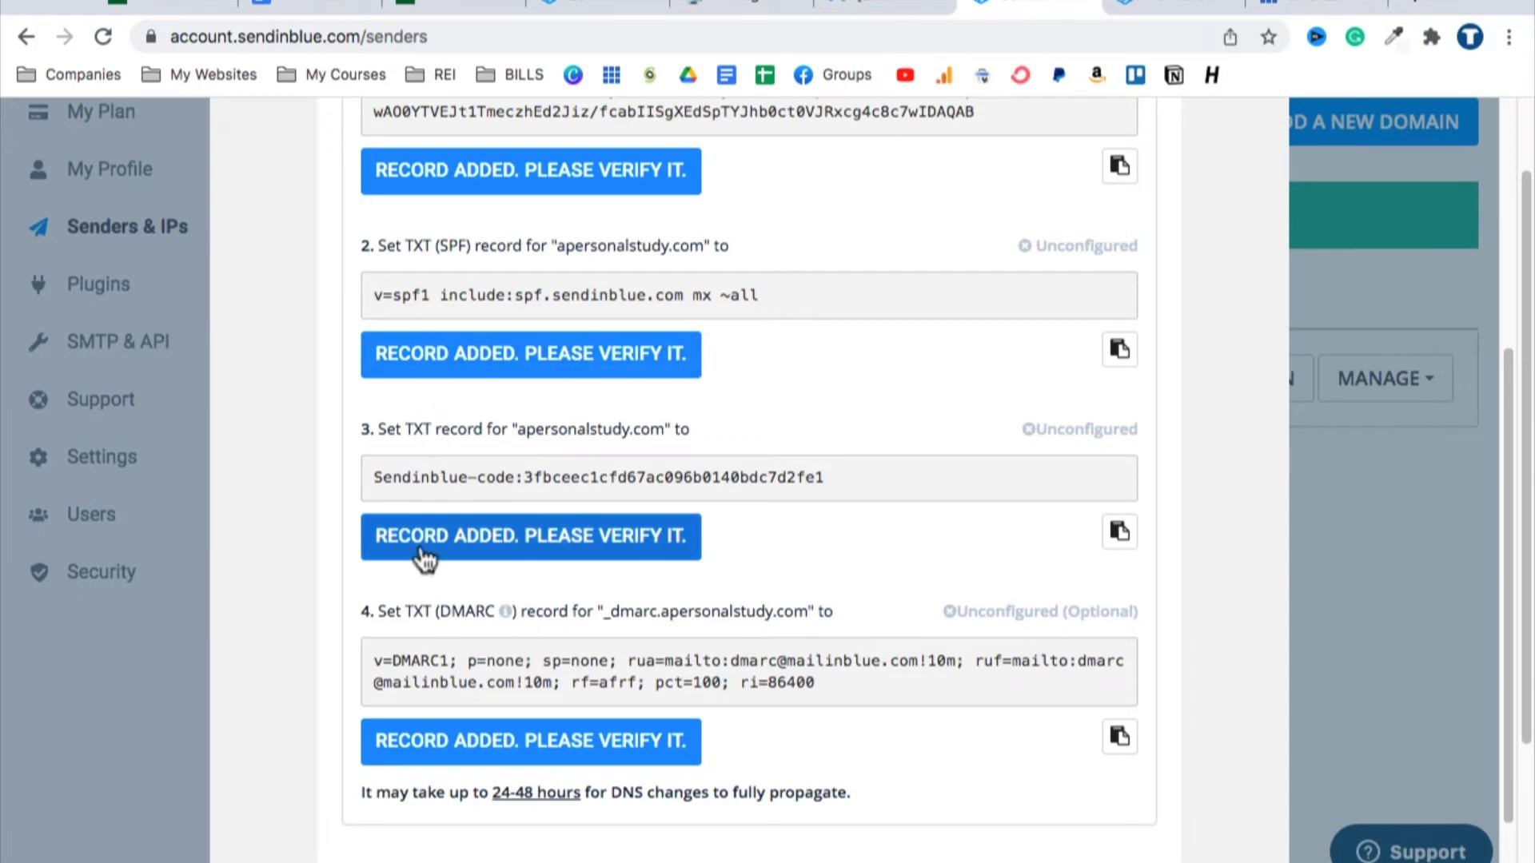
pyautogui.moveTo(520, 436); pyautogui.dragTo(662, 421)
pyautogui.rightClick(652, 424)
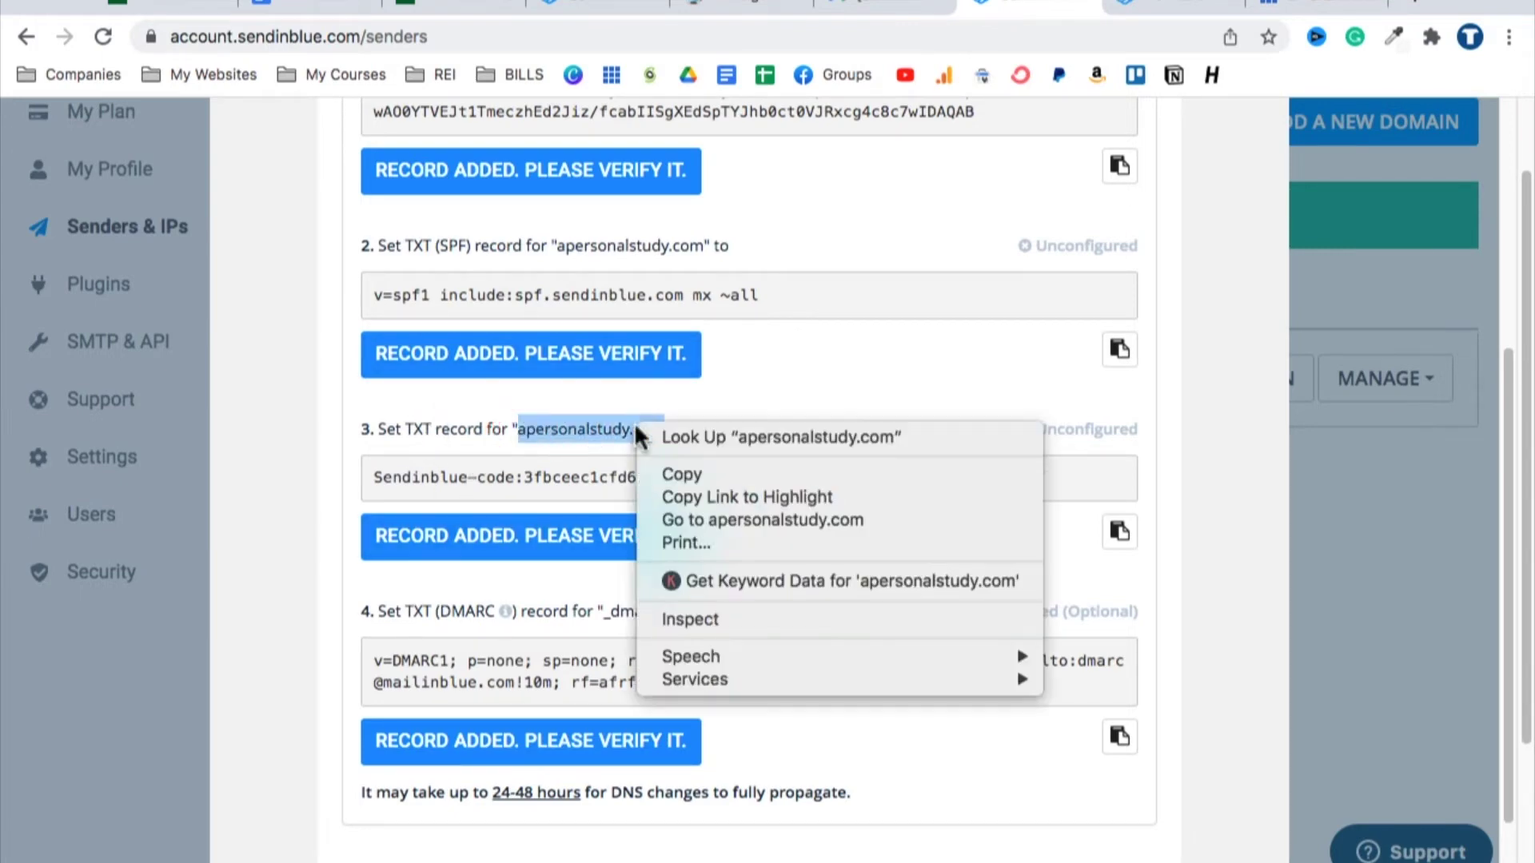
pyautogui.click(649, 476)
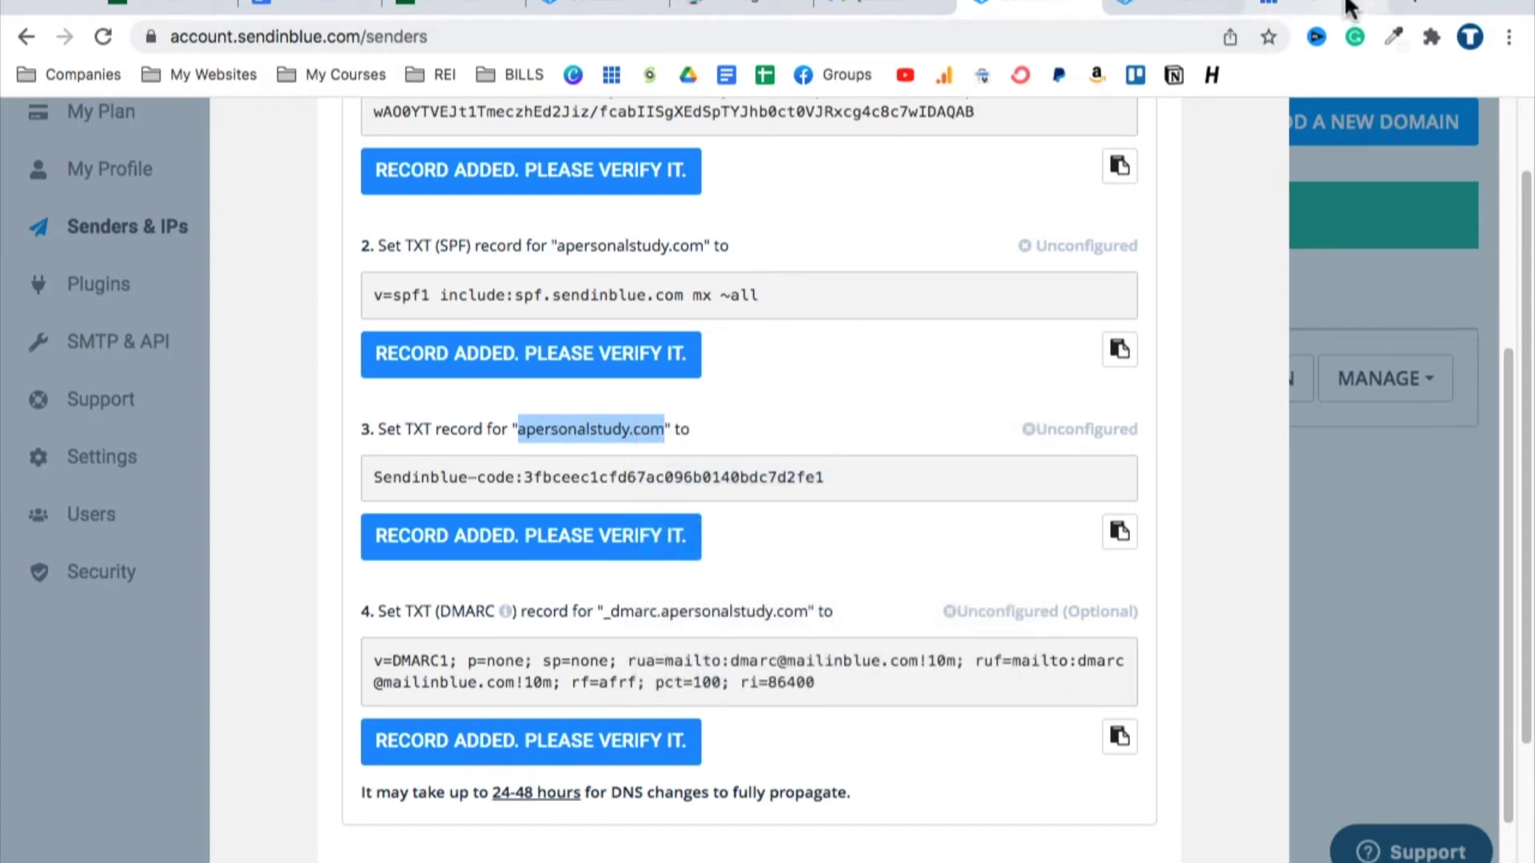
pyautogui.click(1319, 8)
pyautogui.click(823, 334)
pyautogui.rightClick(823, 334)
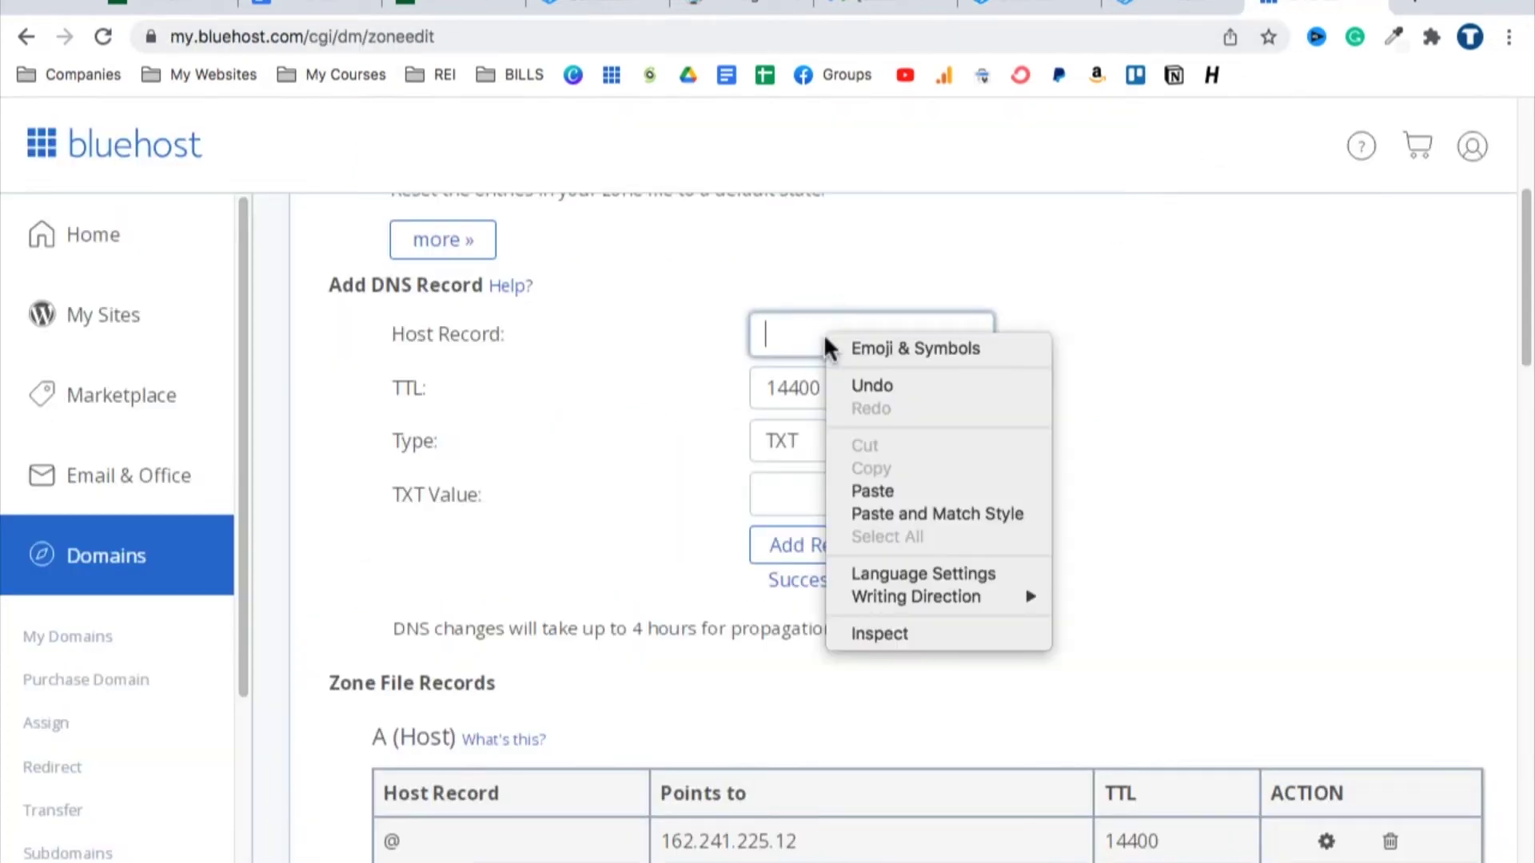
pyautogui.click(849, 486)
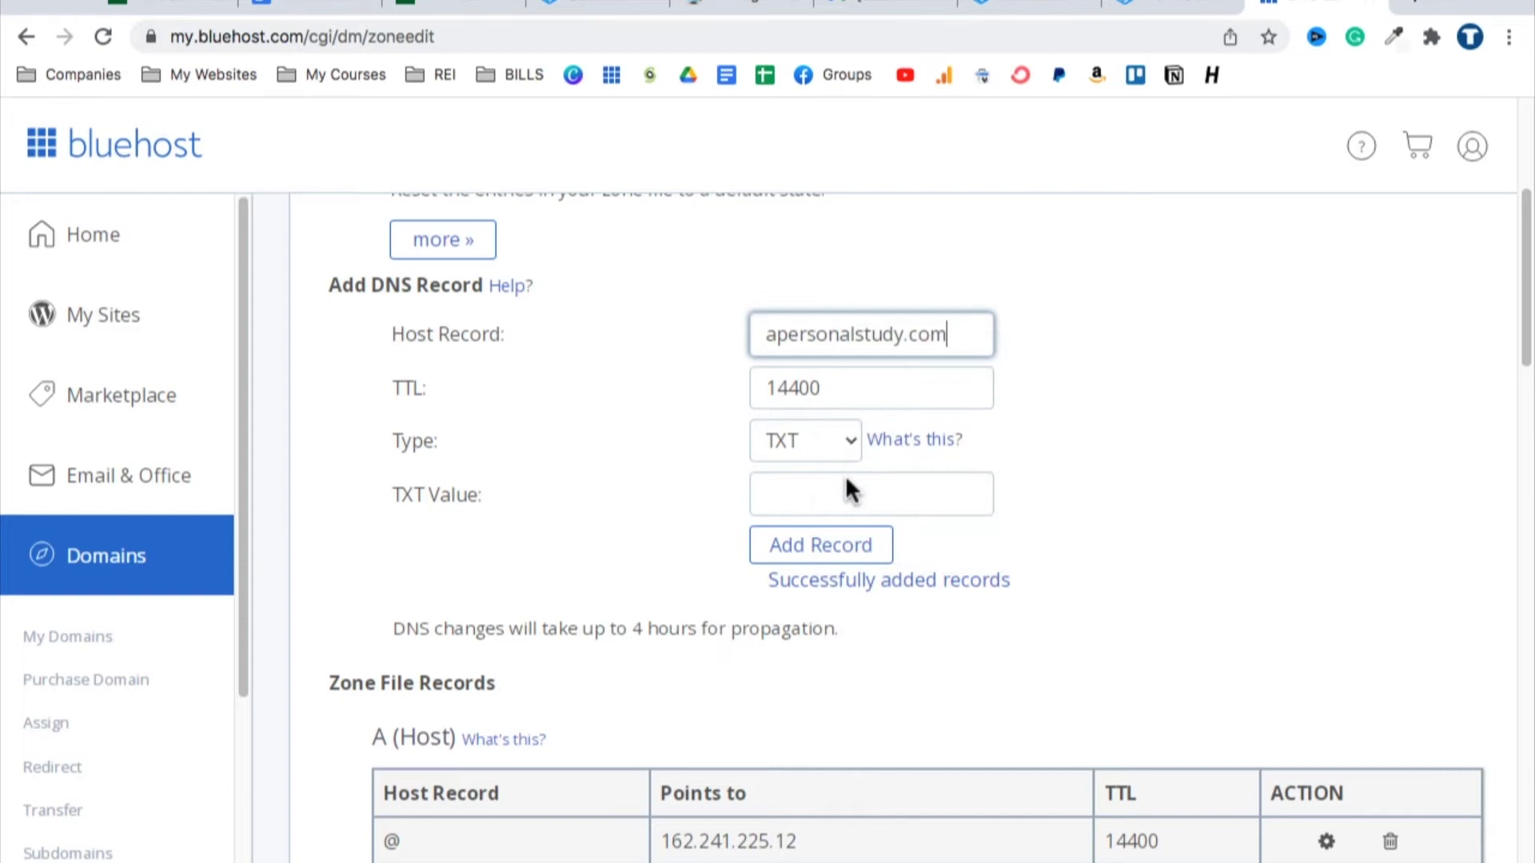
pyautogui.click(766, 334)
pyautogui.click(803, 440)
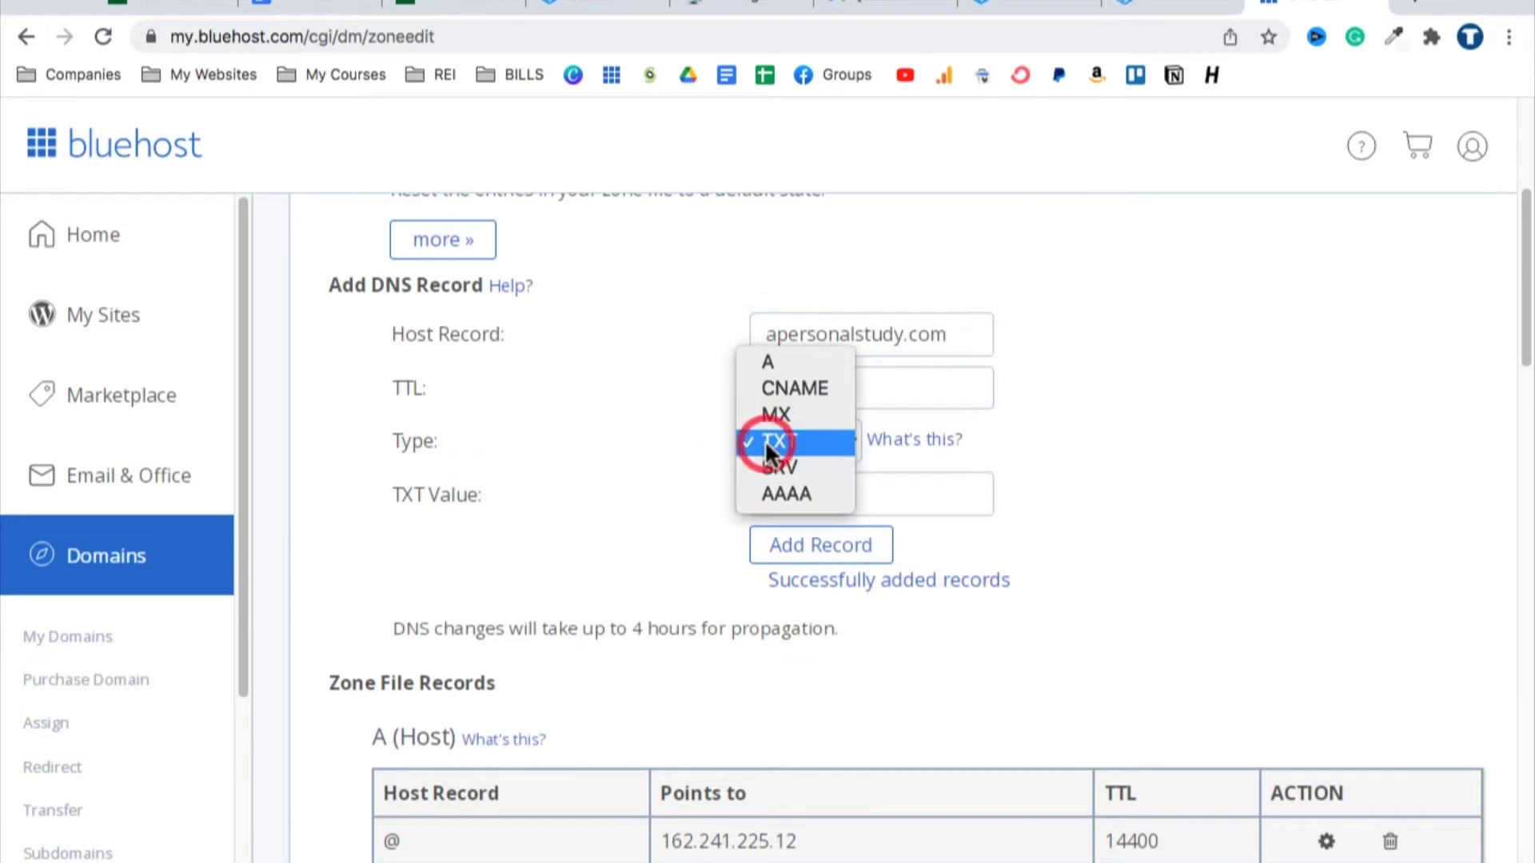
pyautogui.click(764, 441)
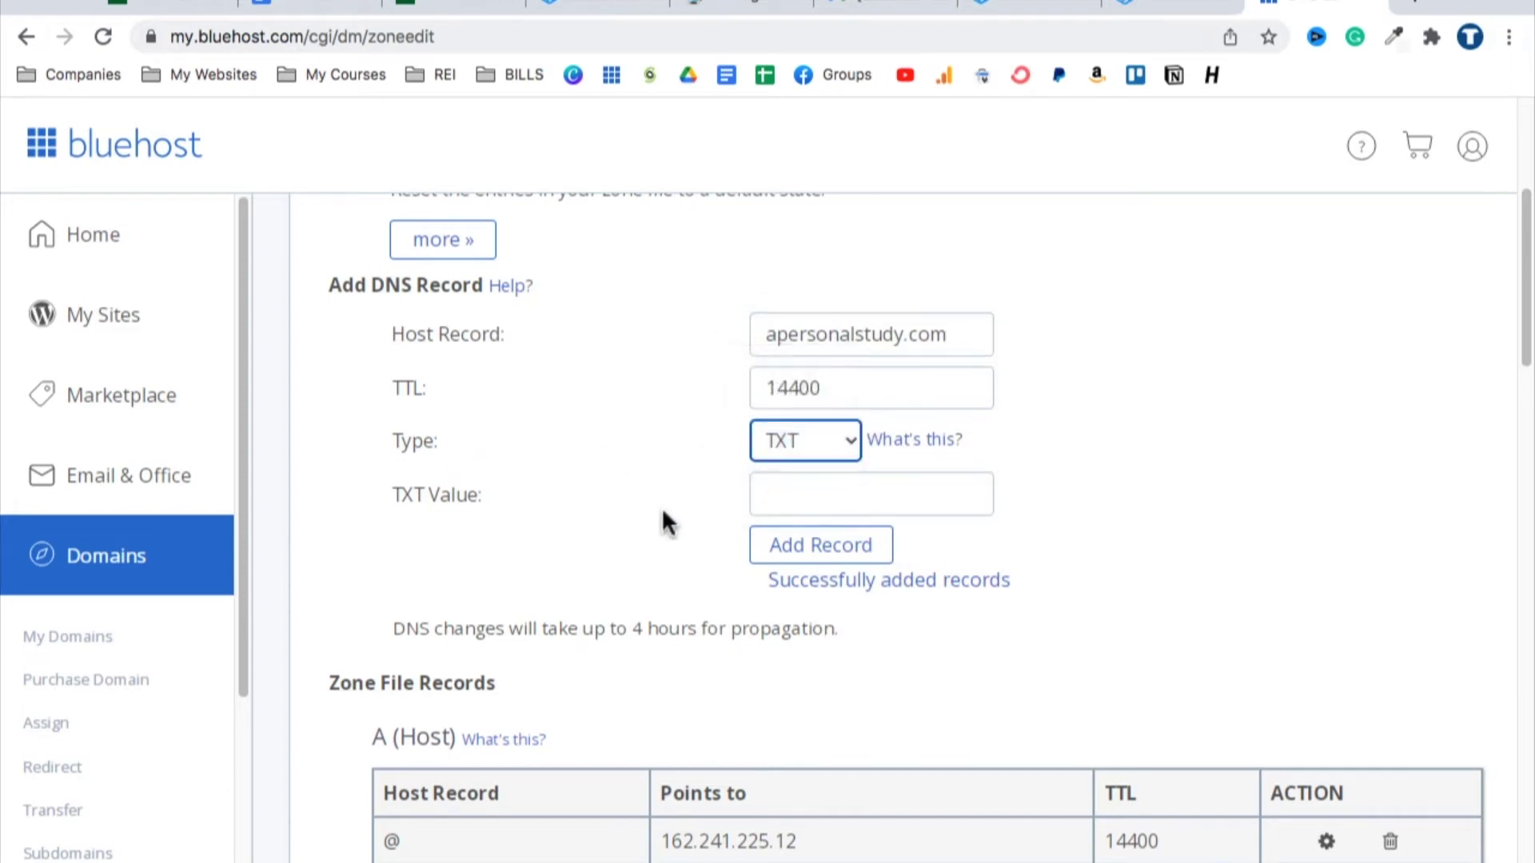
# Paste Sendinblue's verification code as the TXT value and add the record.
pyautogui.click(981, 5)
pyautogui.click(973, 527)
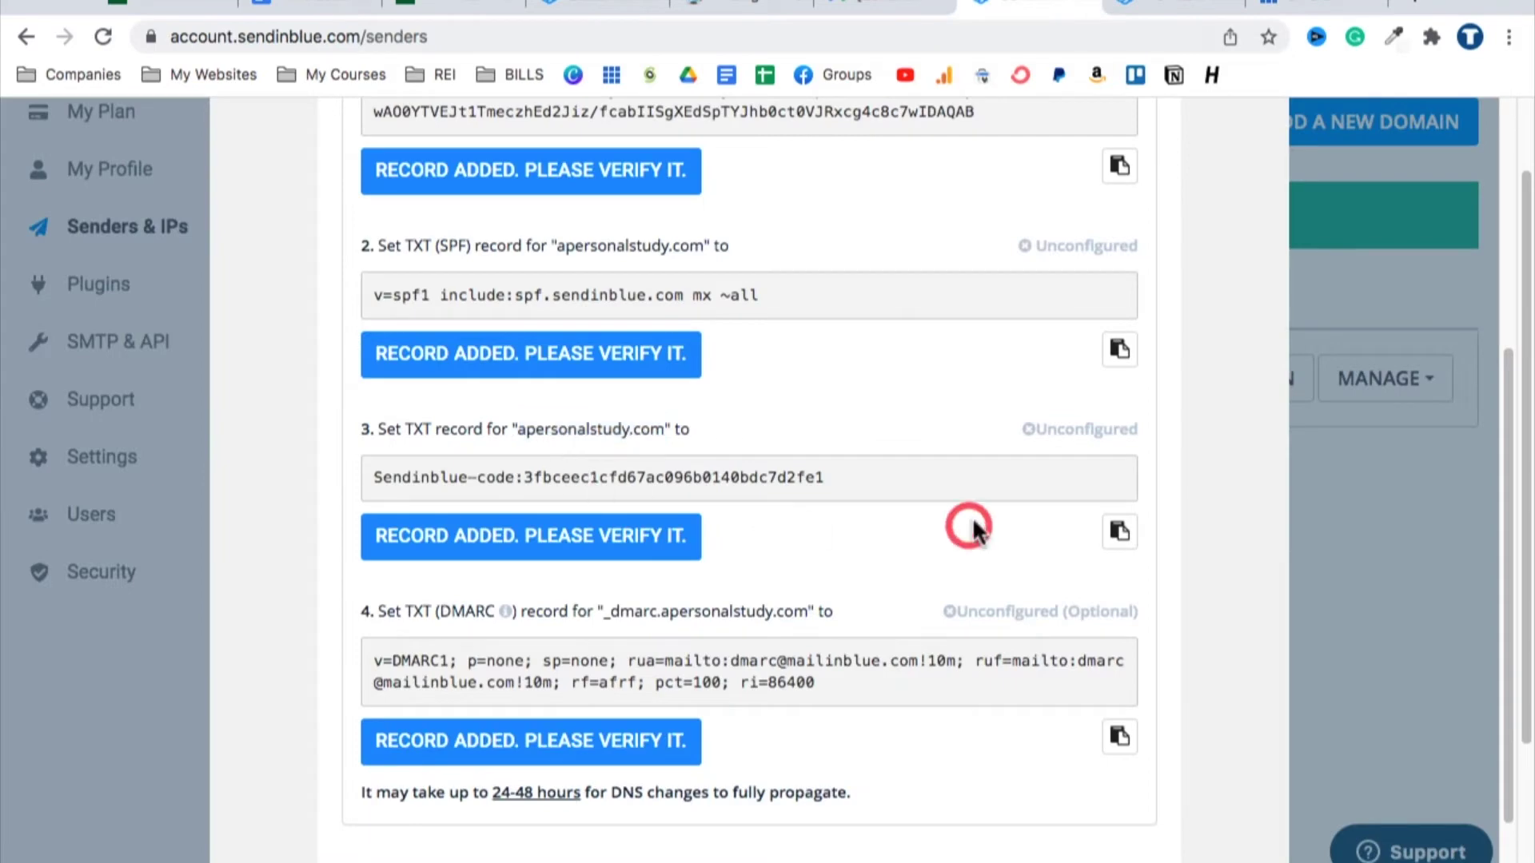
pyautogui.click(1116, 534)
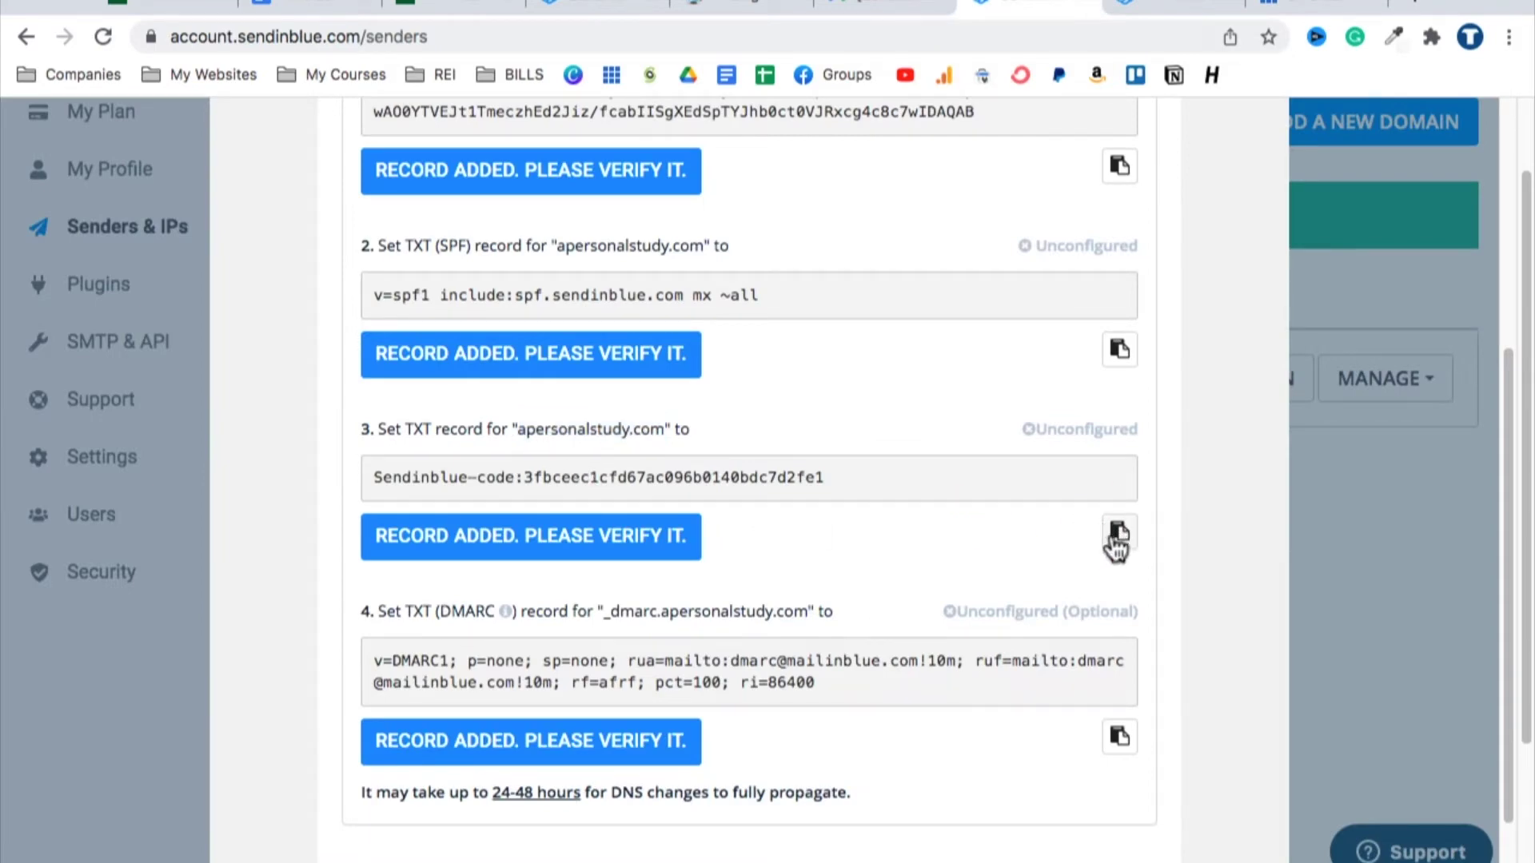
pyautogui.click(1305, 8)
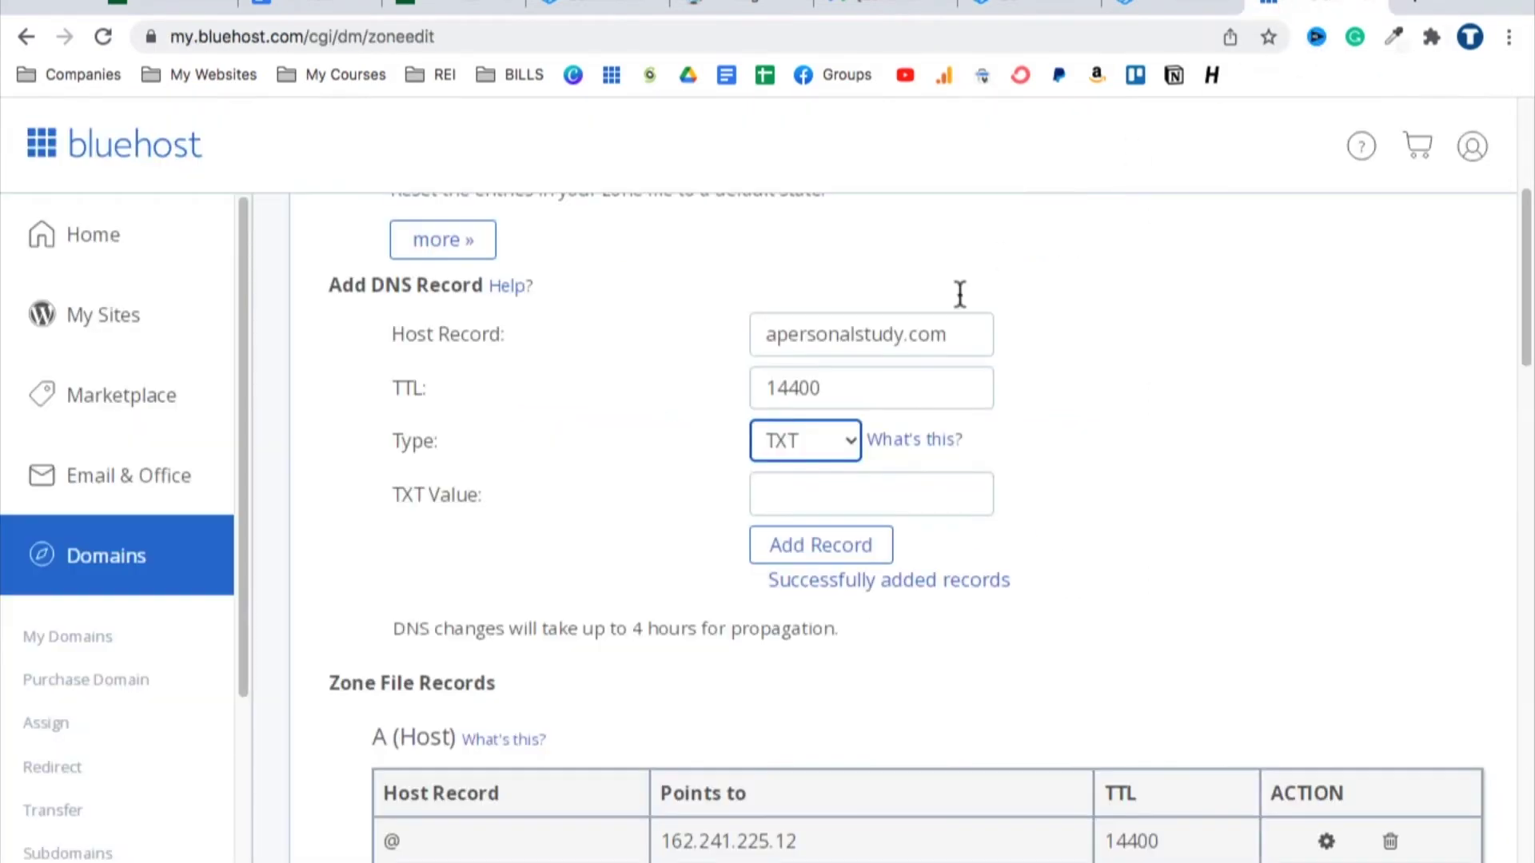
pyautogui.rightClick(860, 491)
pyautogui.click(908, 640)
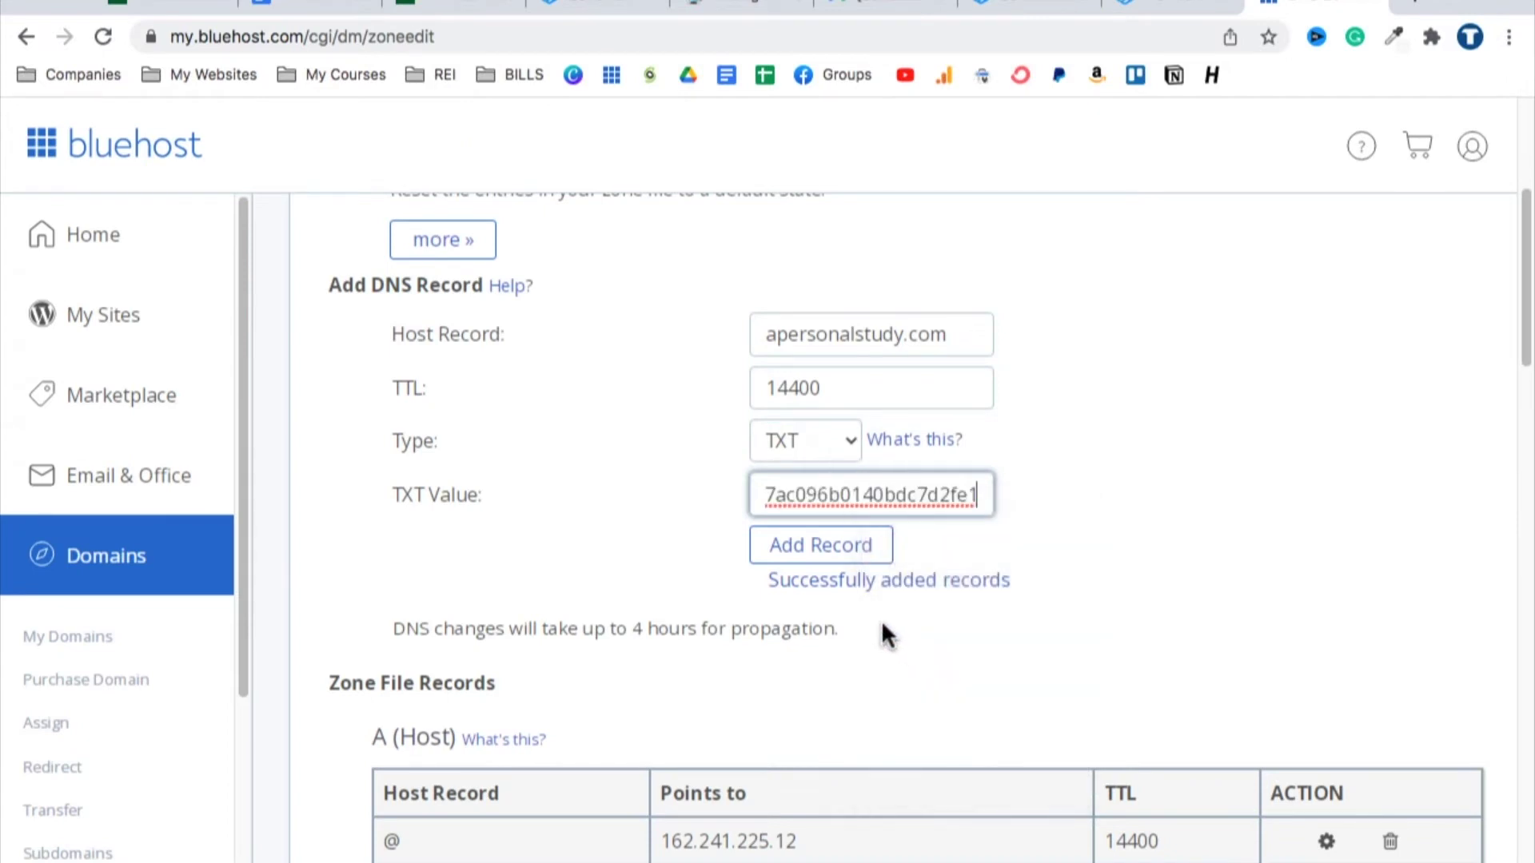
pyautogui.click(782, 547)
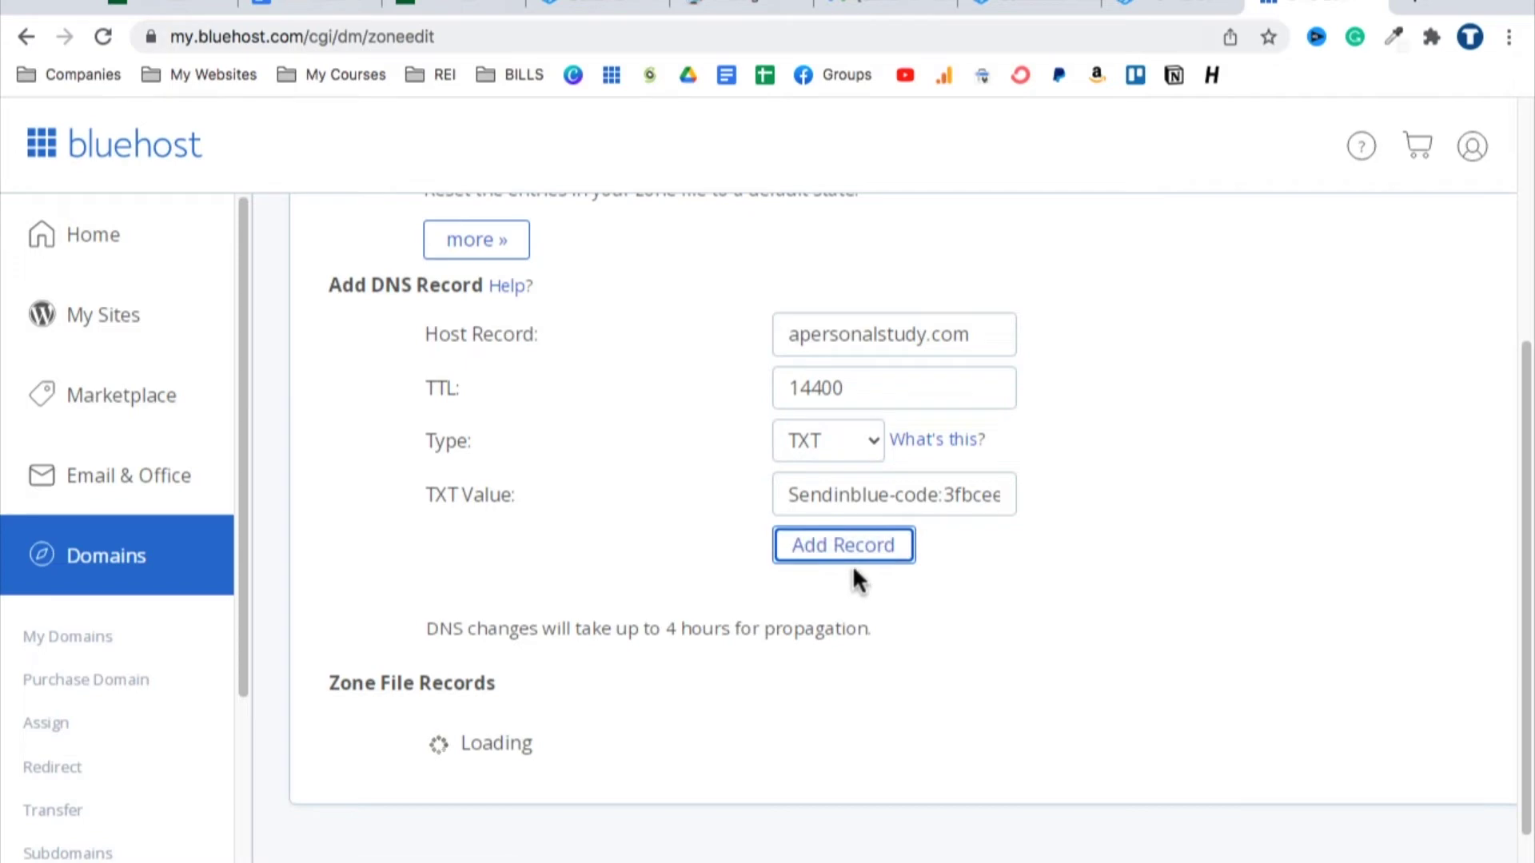
pyautogui.click(1006, 13)
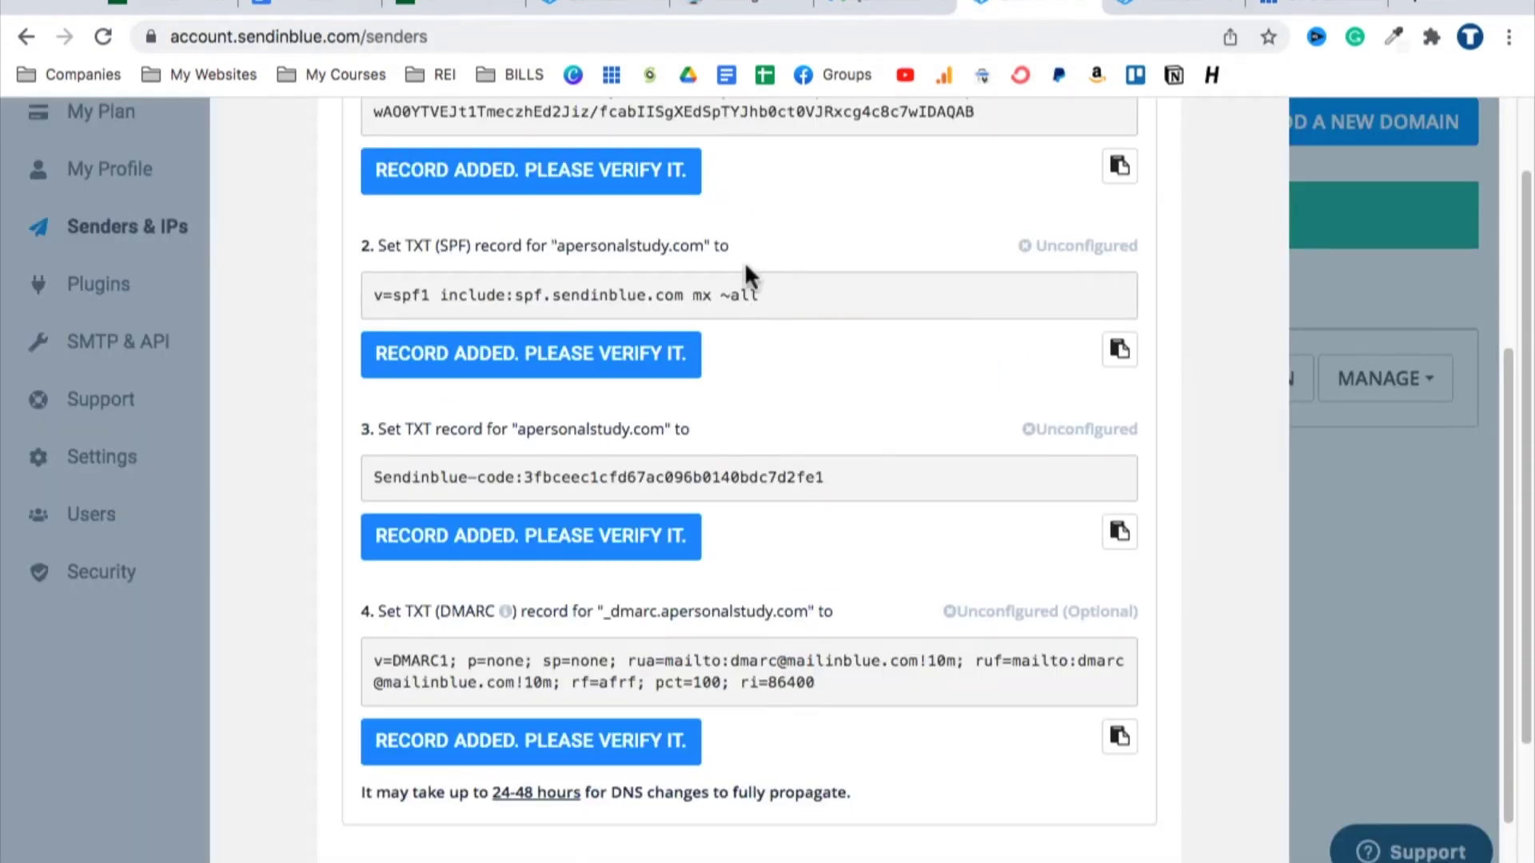
# Copy _dmarc.apersonalstudy.com from Sendinblue into Host Record of a TXT record.
pyautogui.scroll(-3, 740, 524)
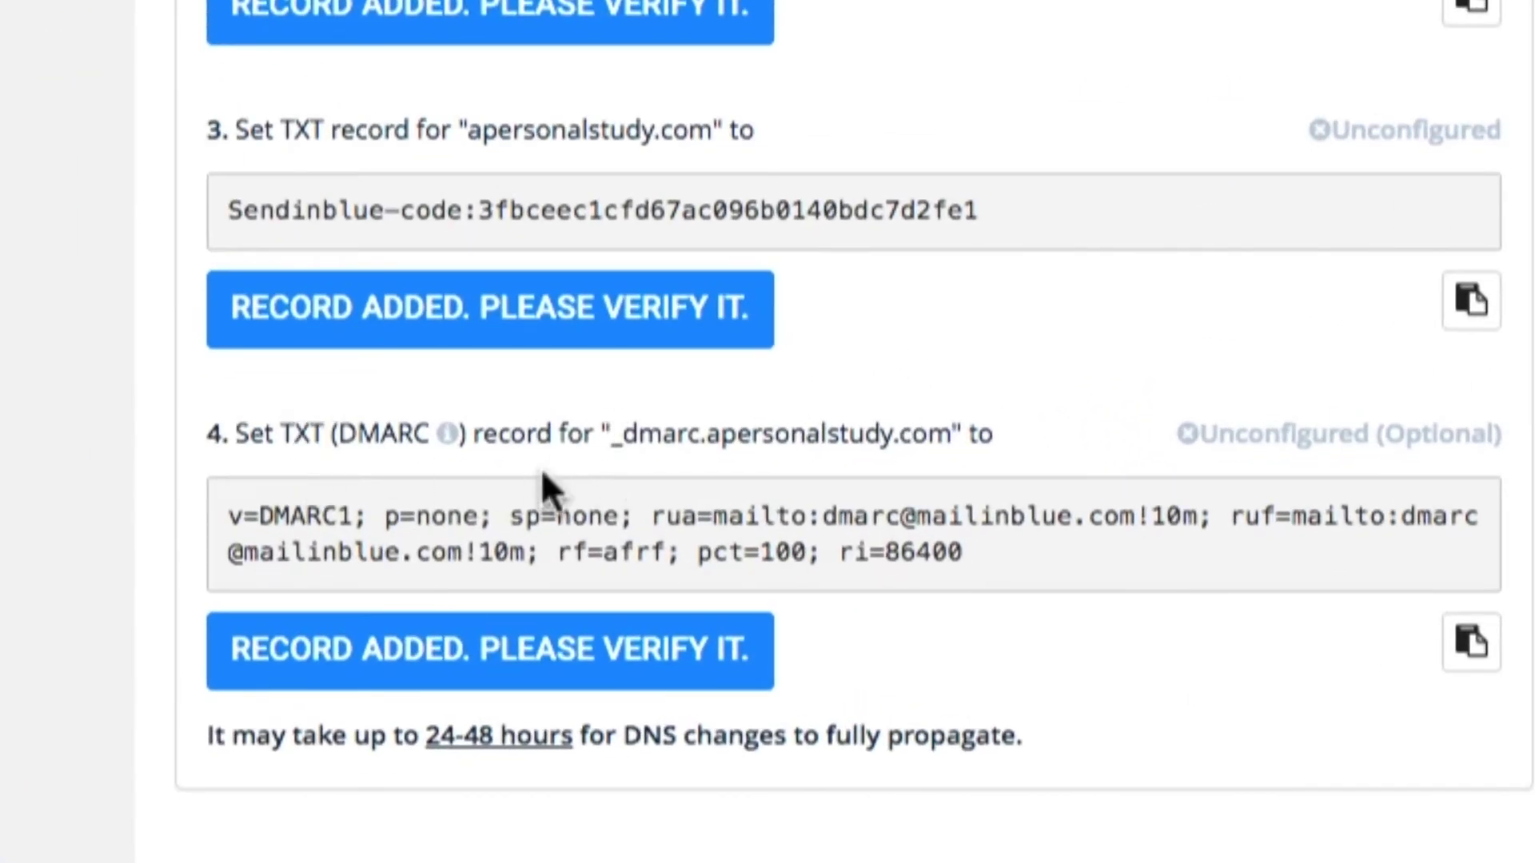
pyautogui.click(612, 436)
pyautogui.moveTo(611, 435); pyautogui.dragTo(947, 436)
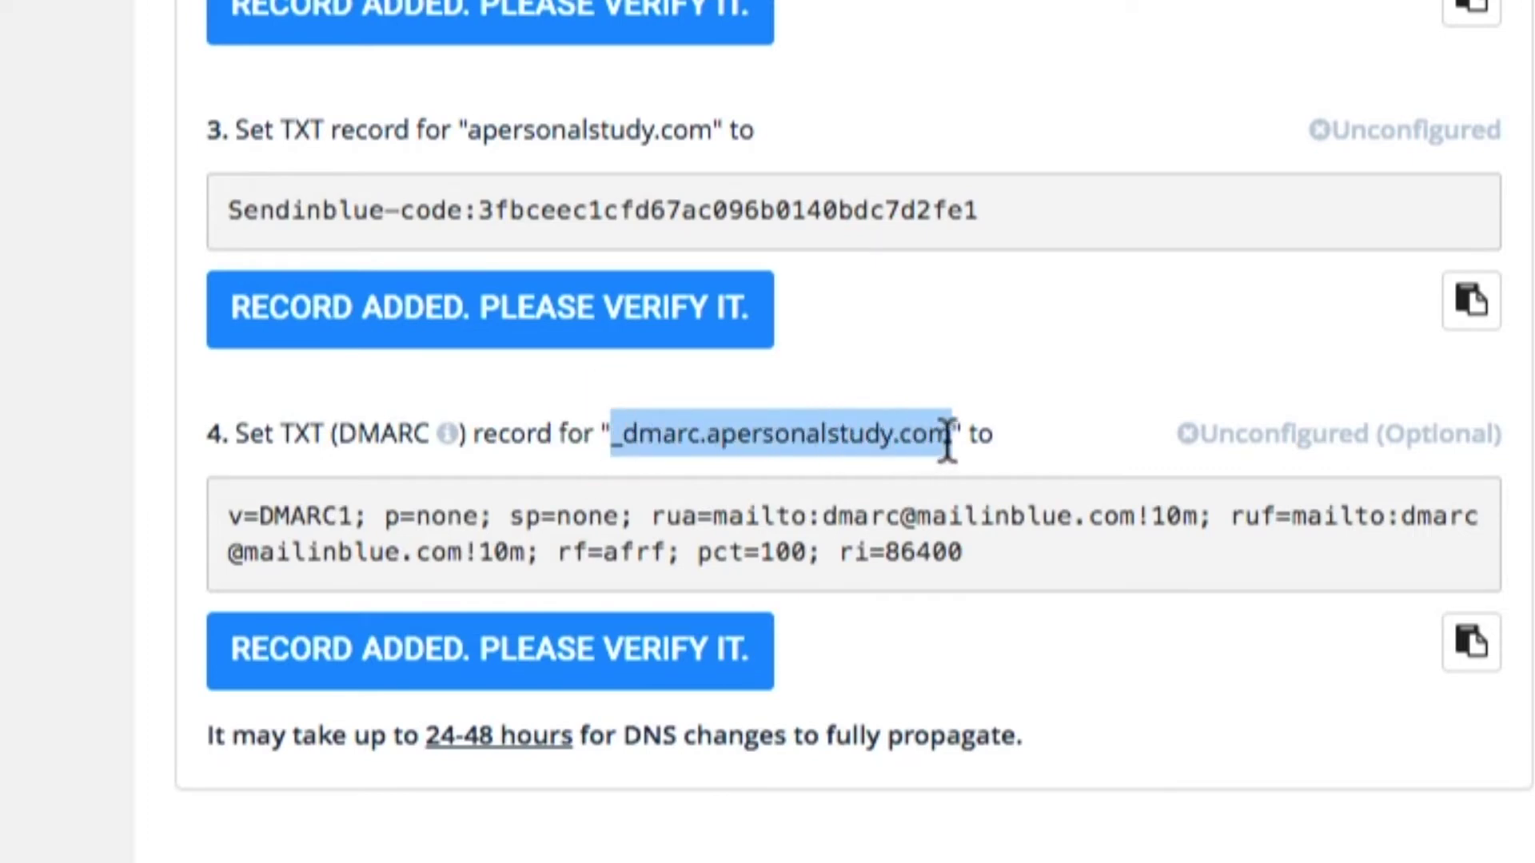
pyautogui.rightClick(817, 434)
pyautogui.click(849, 515)
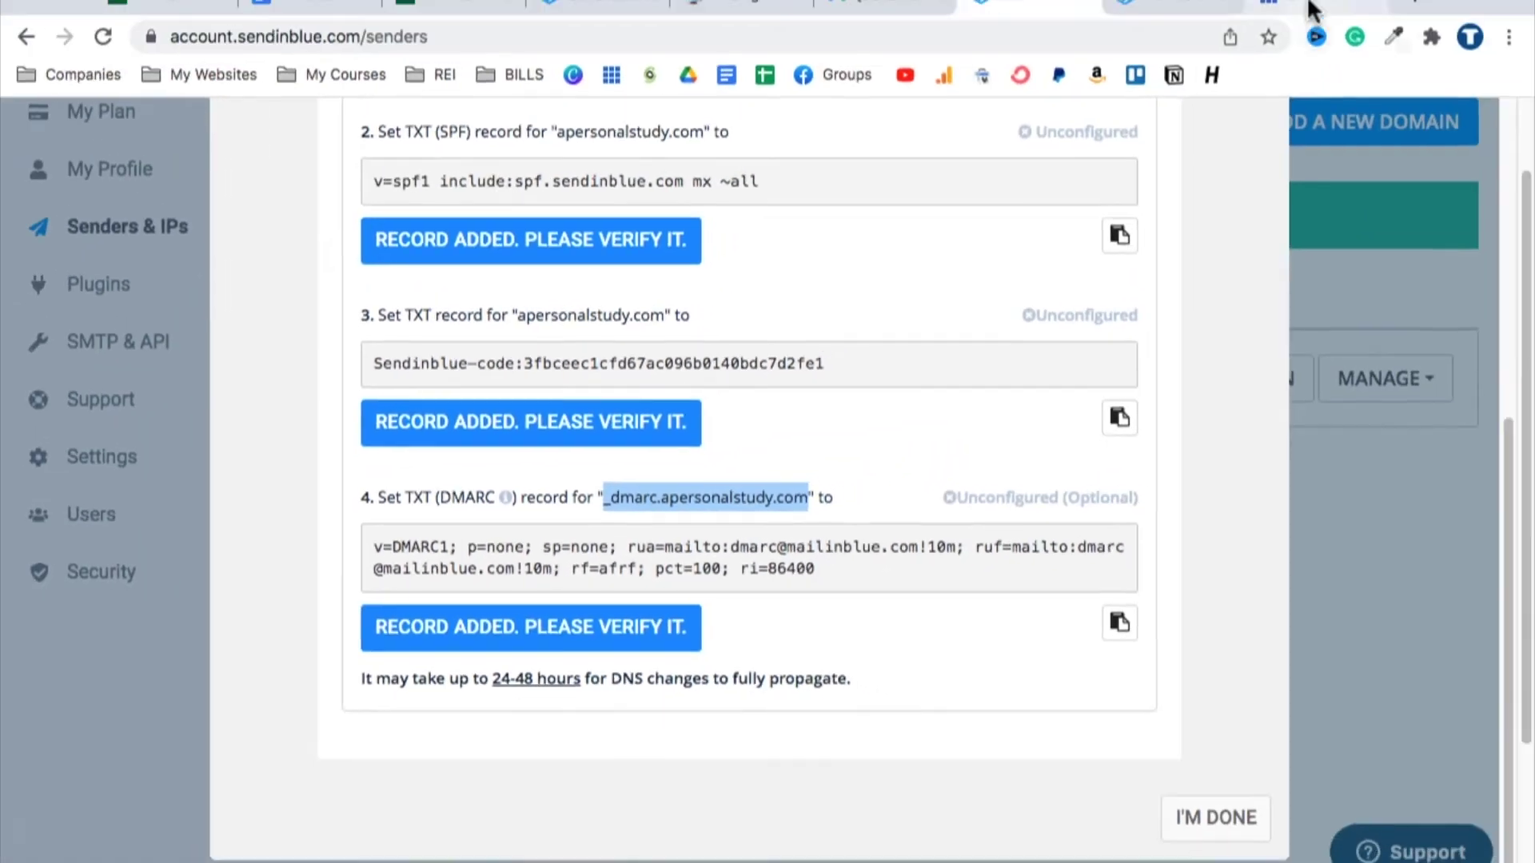
pyautogui.click(1311, 6)
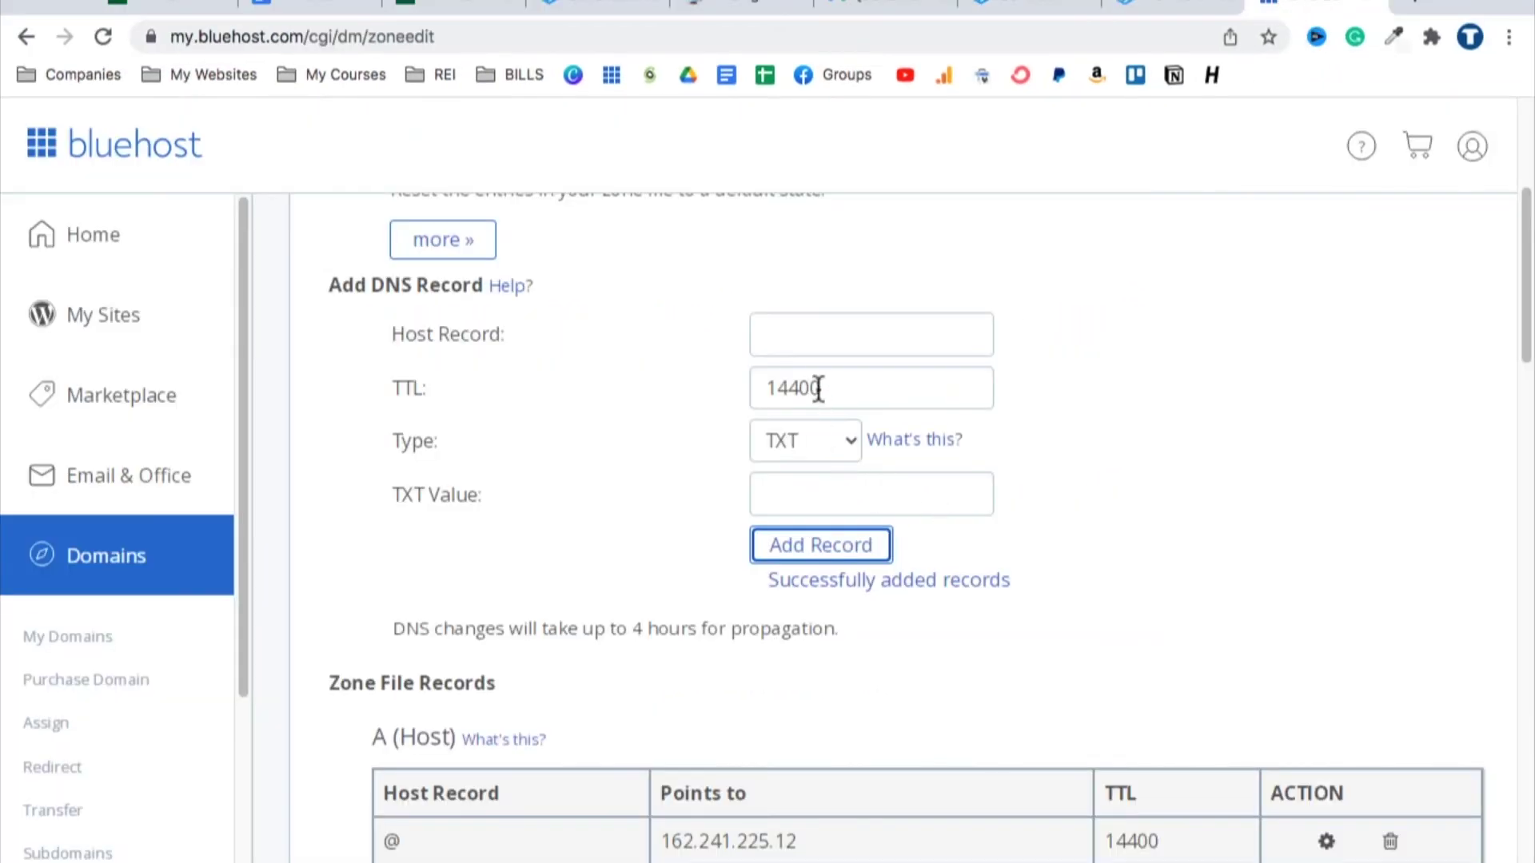
pyautogui.rightClick(807, 331)
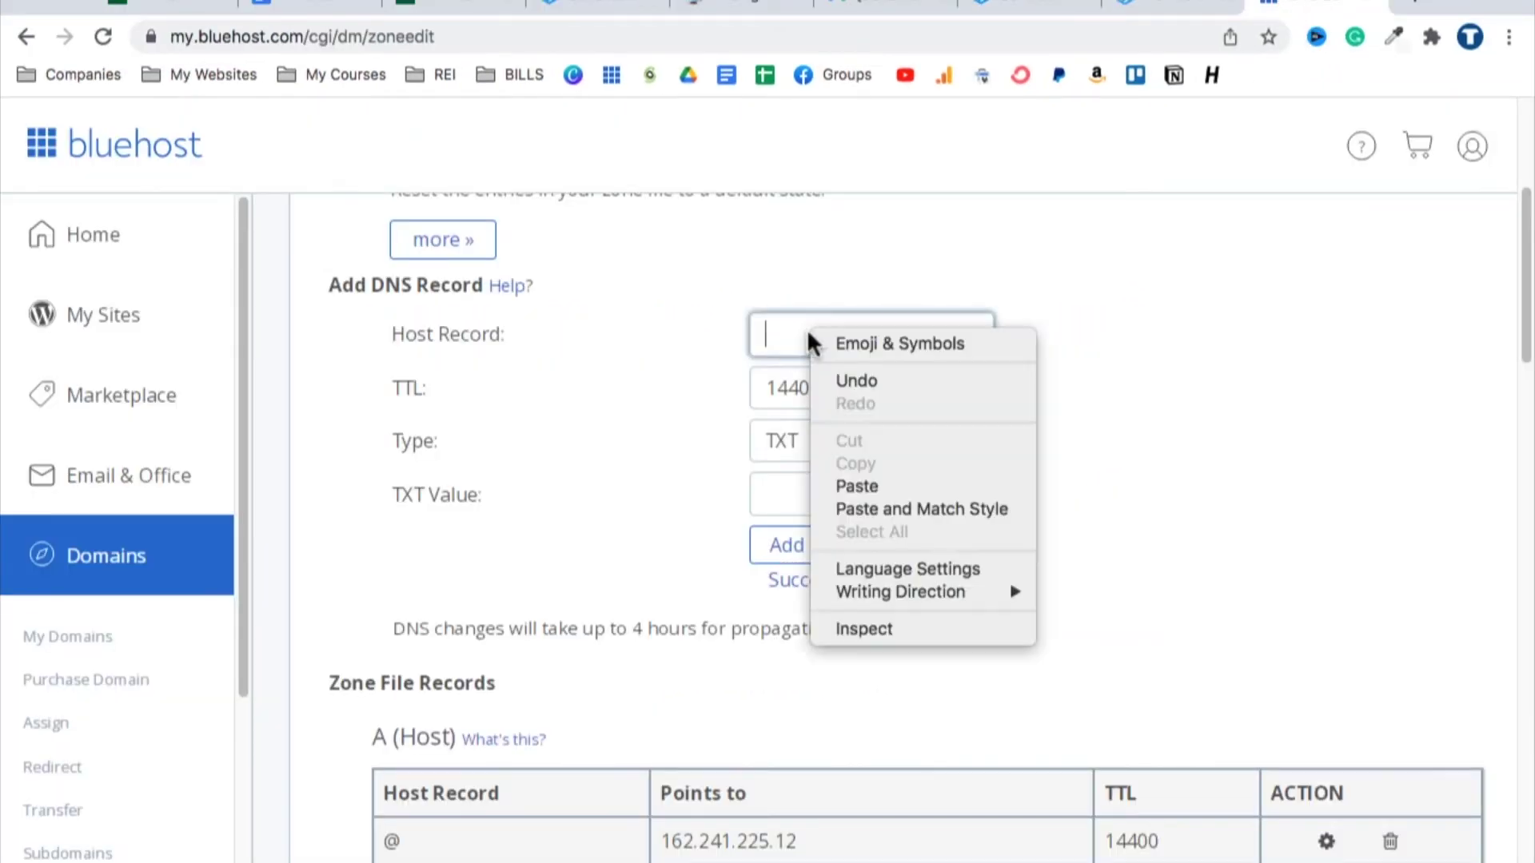
pyautogui.click(880, 483)
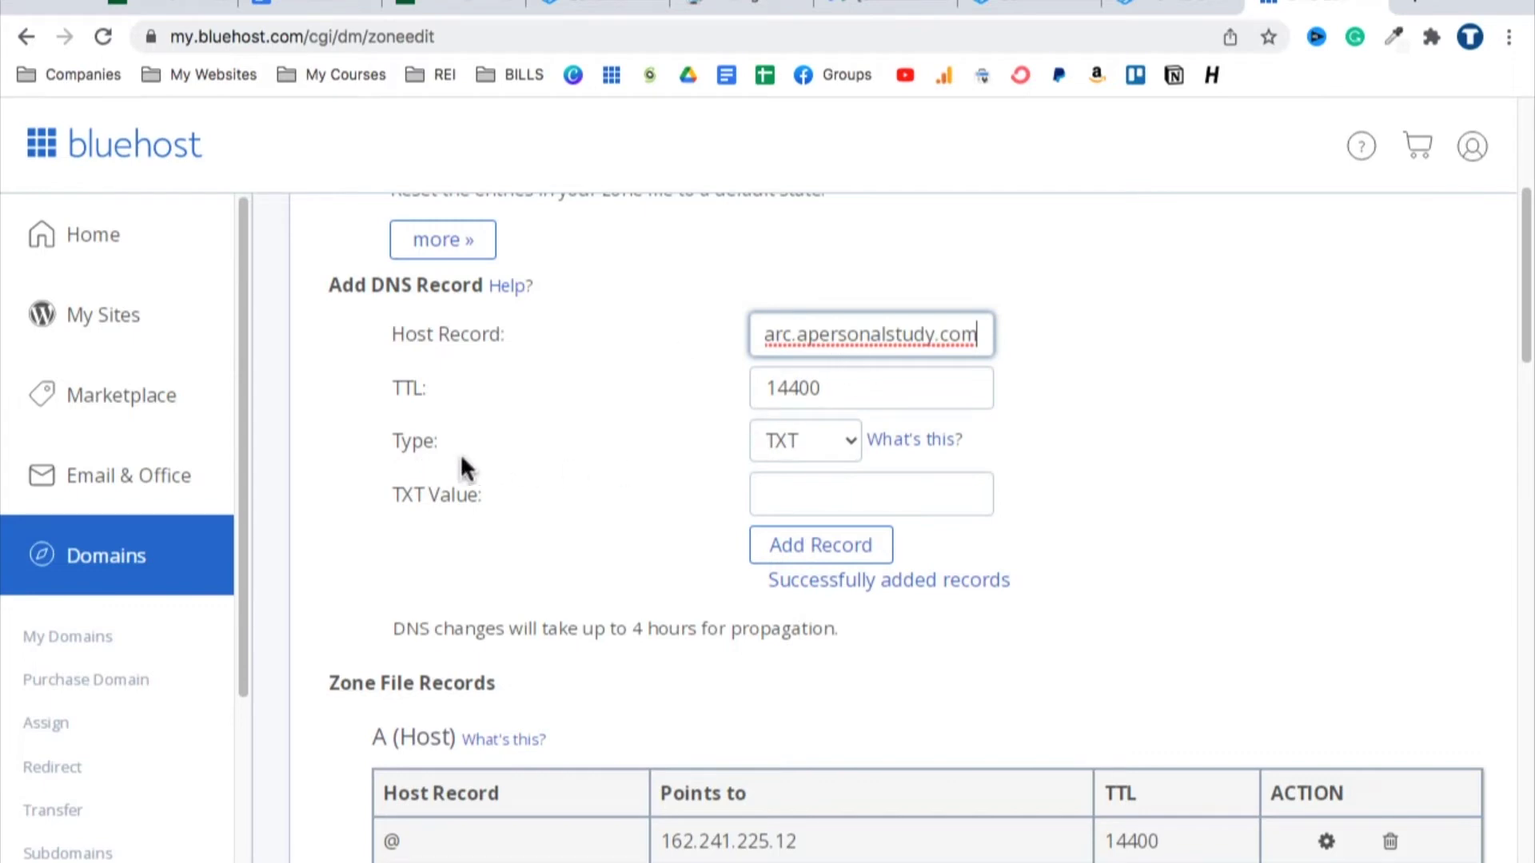
pyautogui.click(761, 442)
pyautogui.click(761, 441)
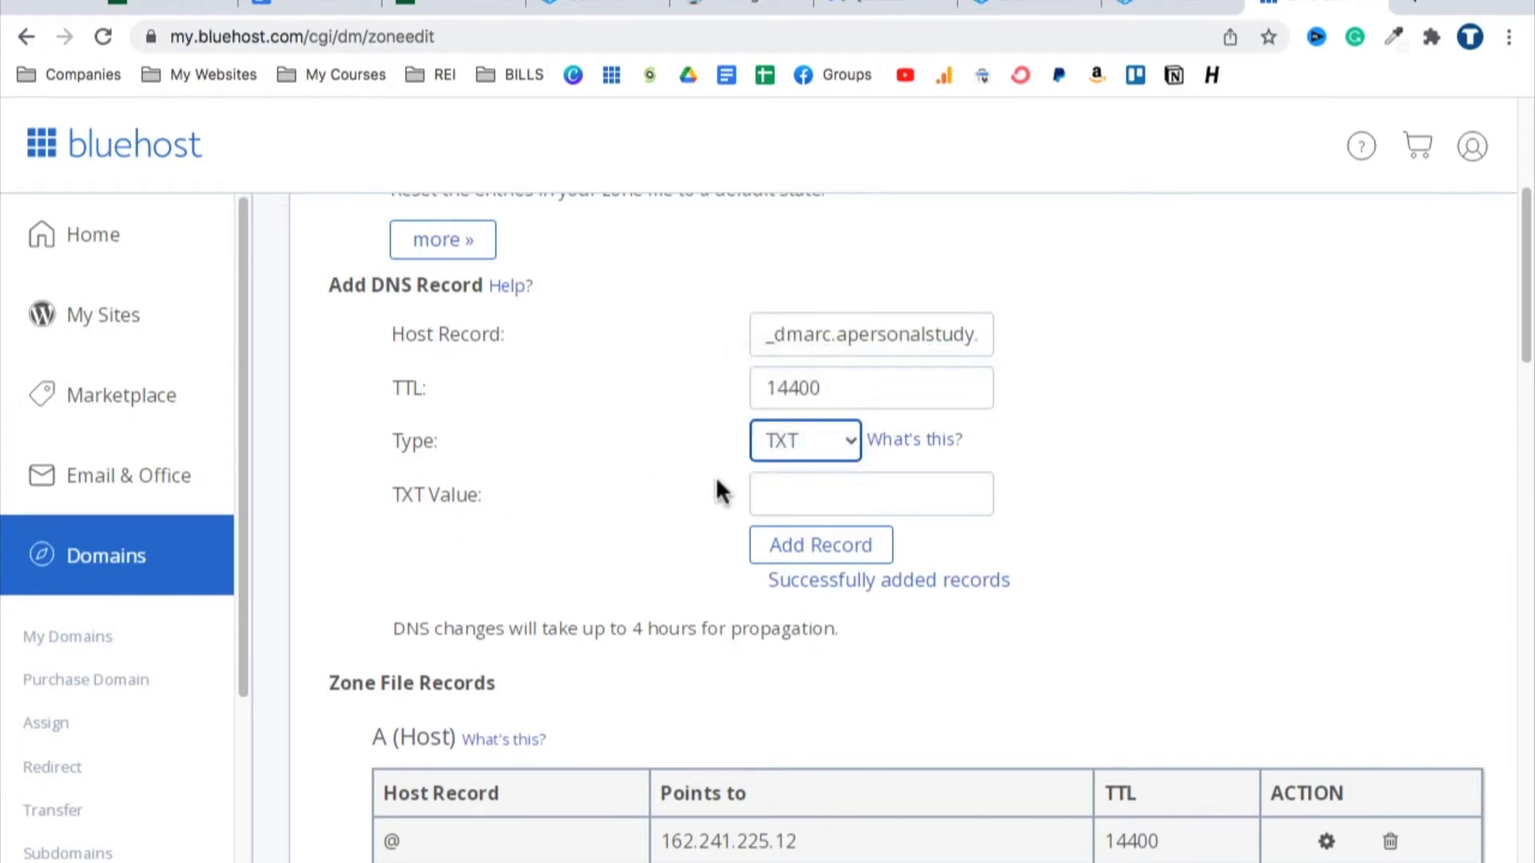
# Paste Sendinblue's v=DMARC1 policy value into TXT Value and add the record.
pyautogui.click(1008, 7)
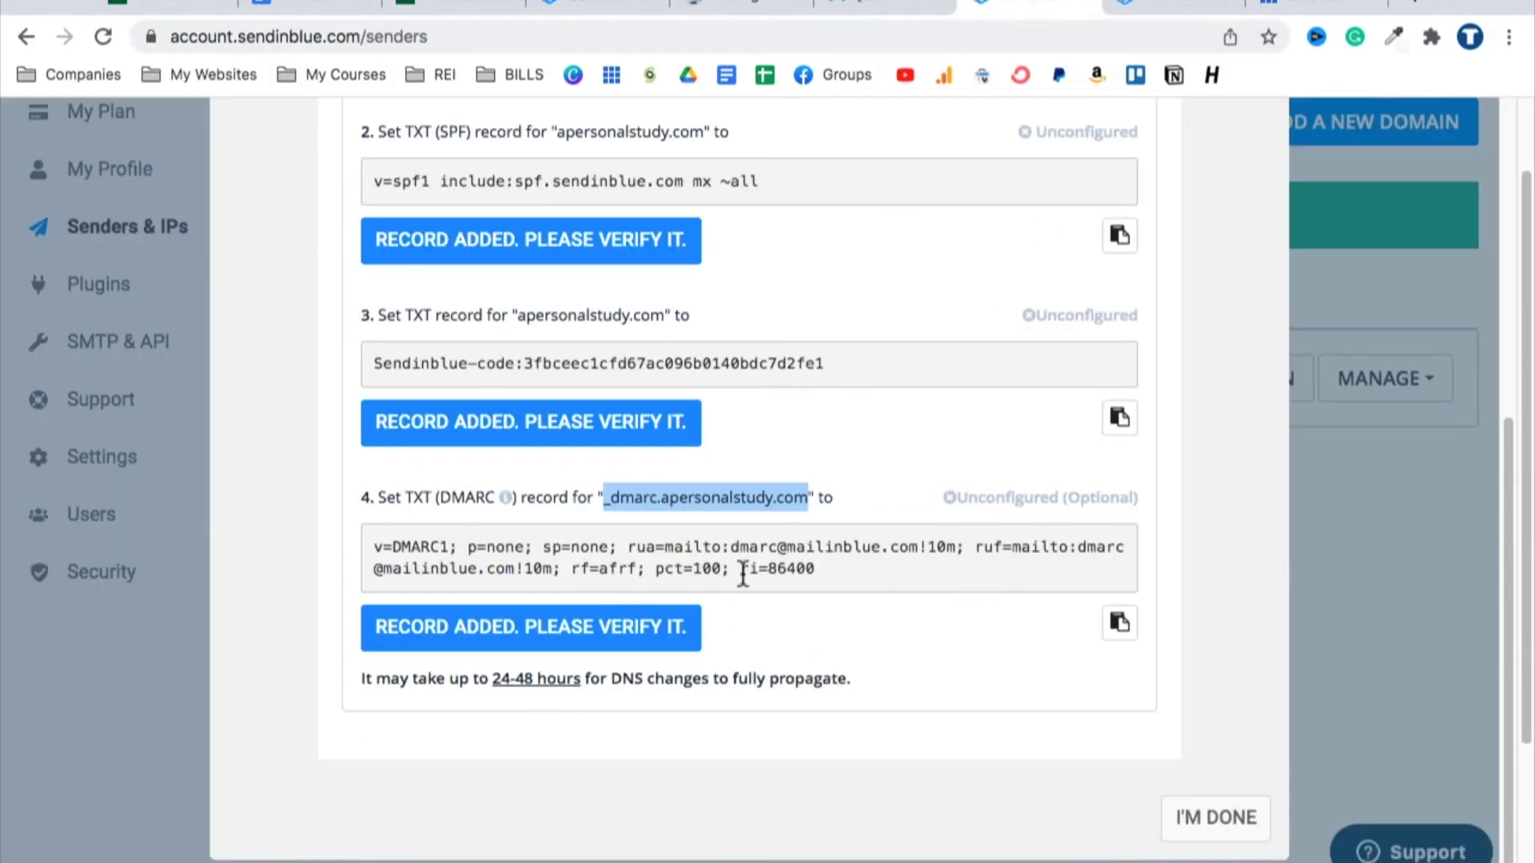
pyautogui.click(1119, 625)
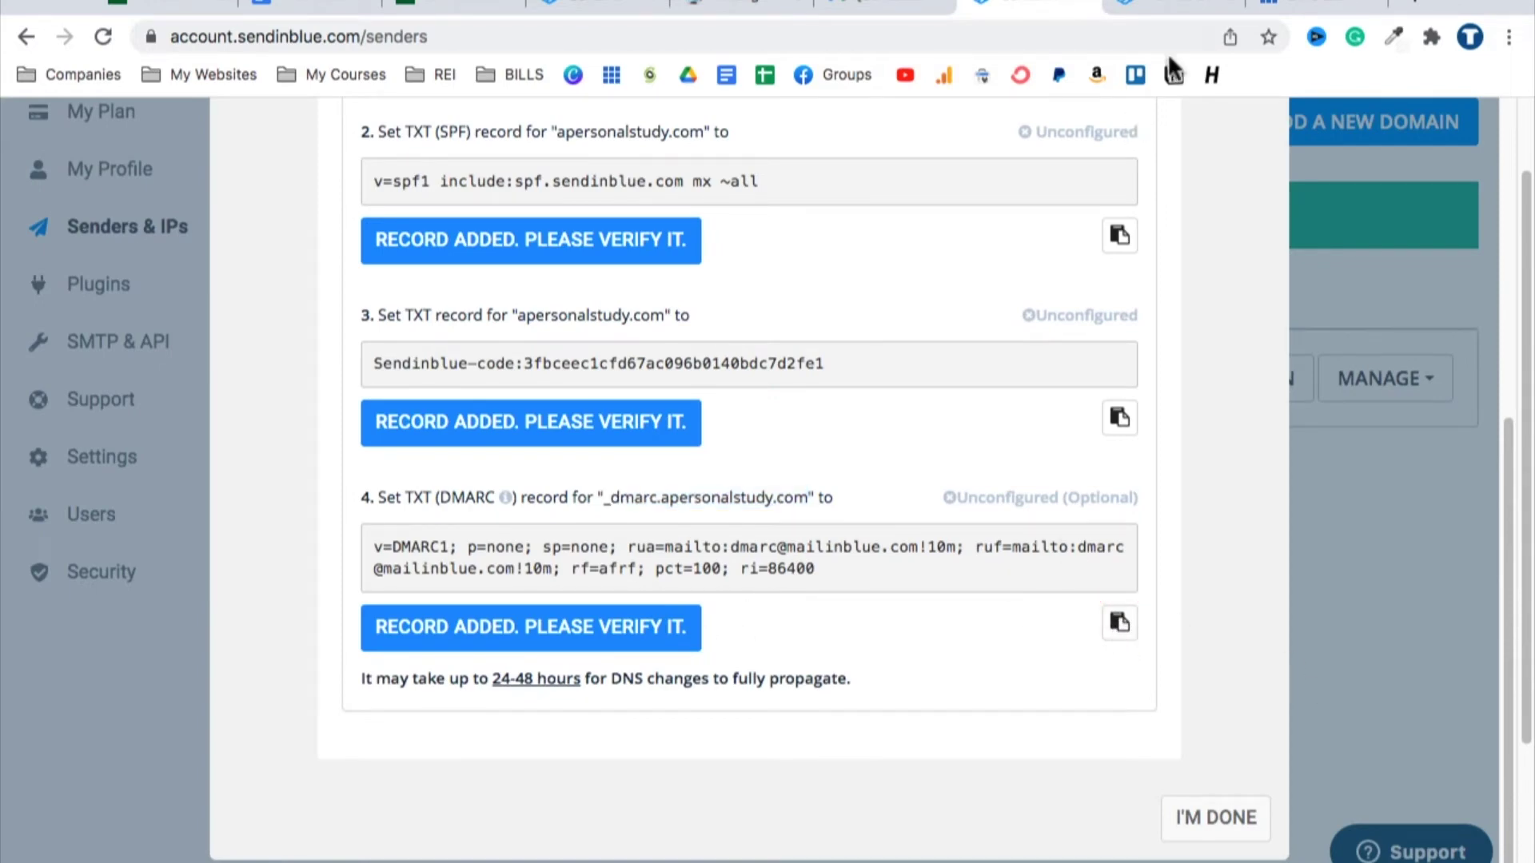
pyautogui.click(1269, 7)
pyautogui.click(846, 508)
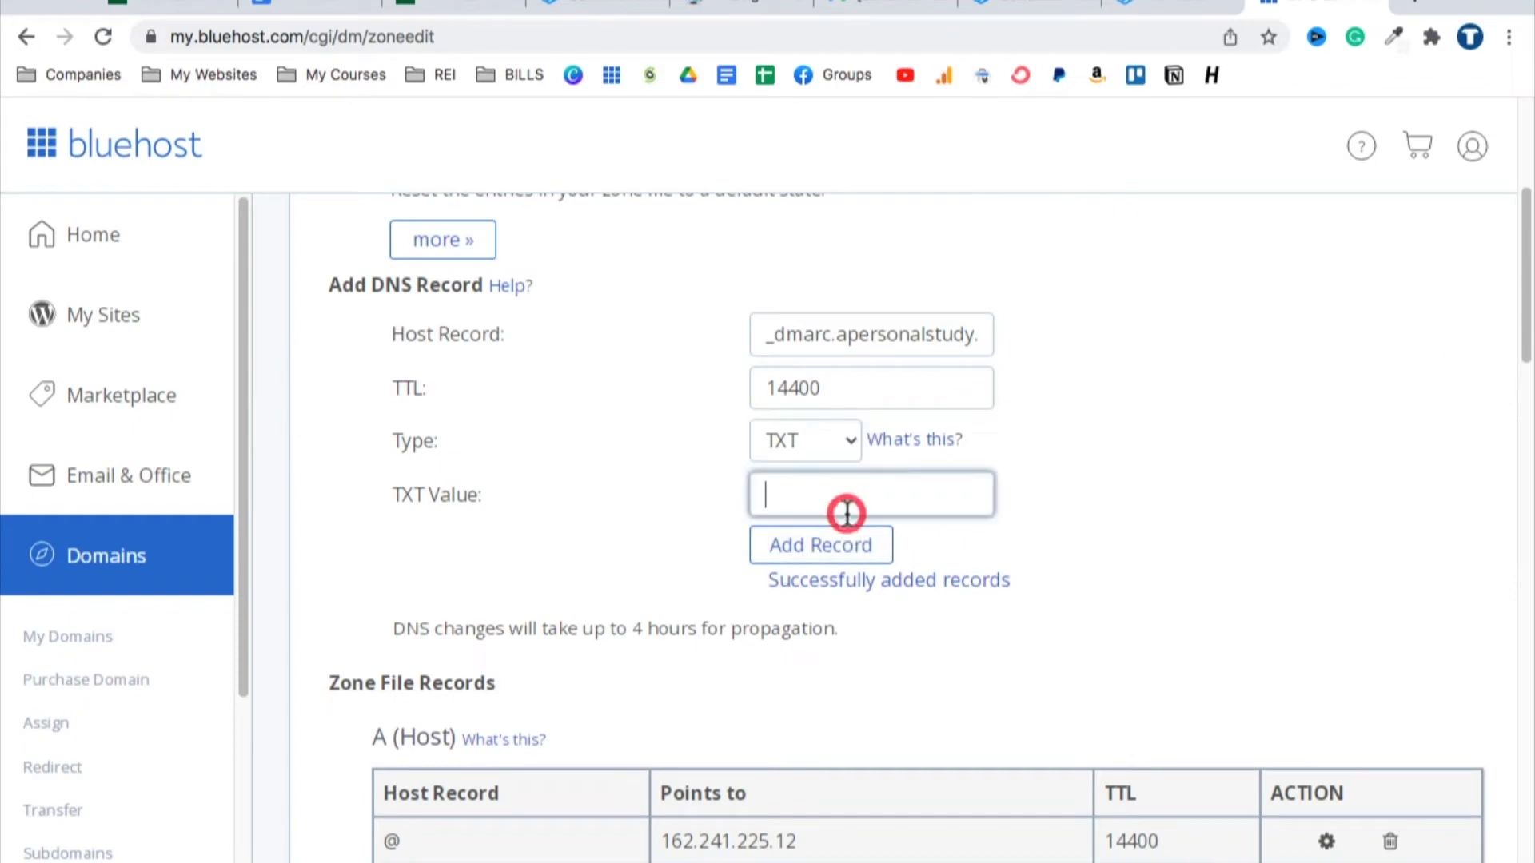
pyautogui.rightClick(847, 515)
pyautogui.click(897, 660)
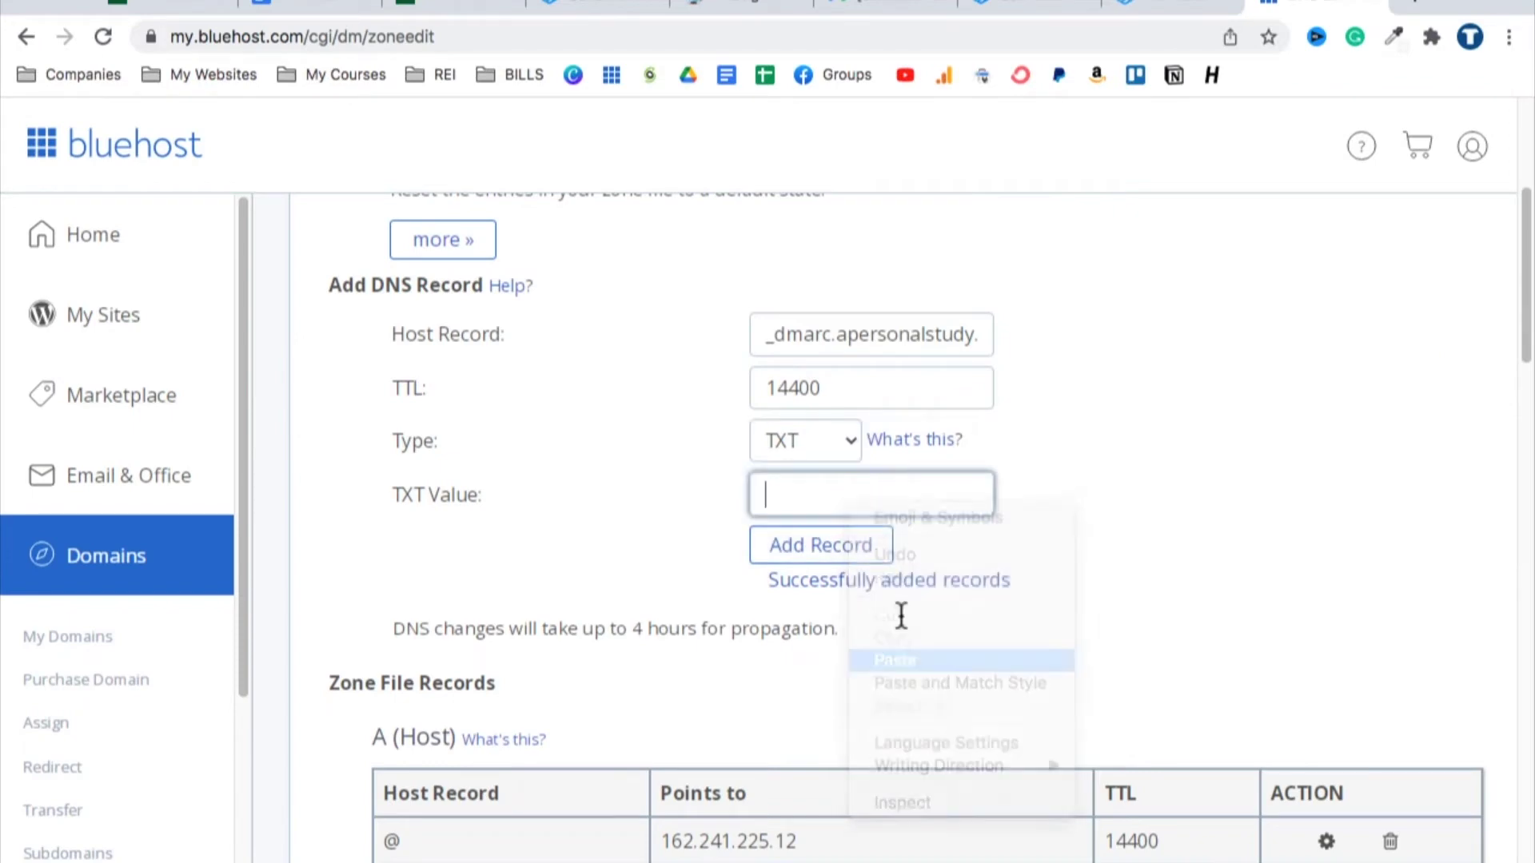
pyautogui.click(814, 545)
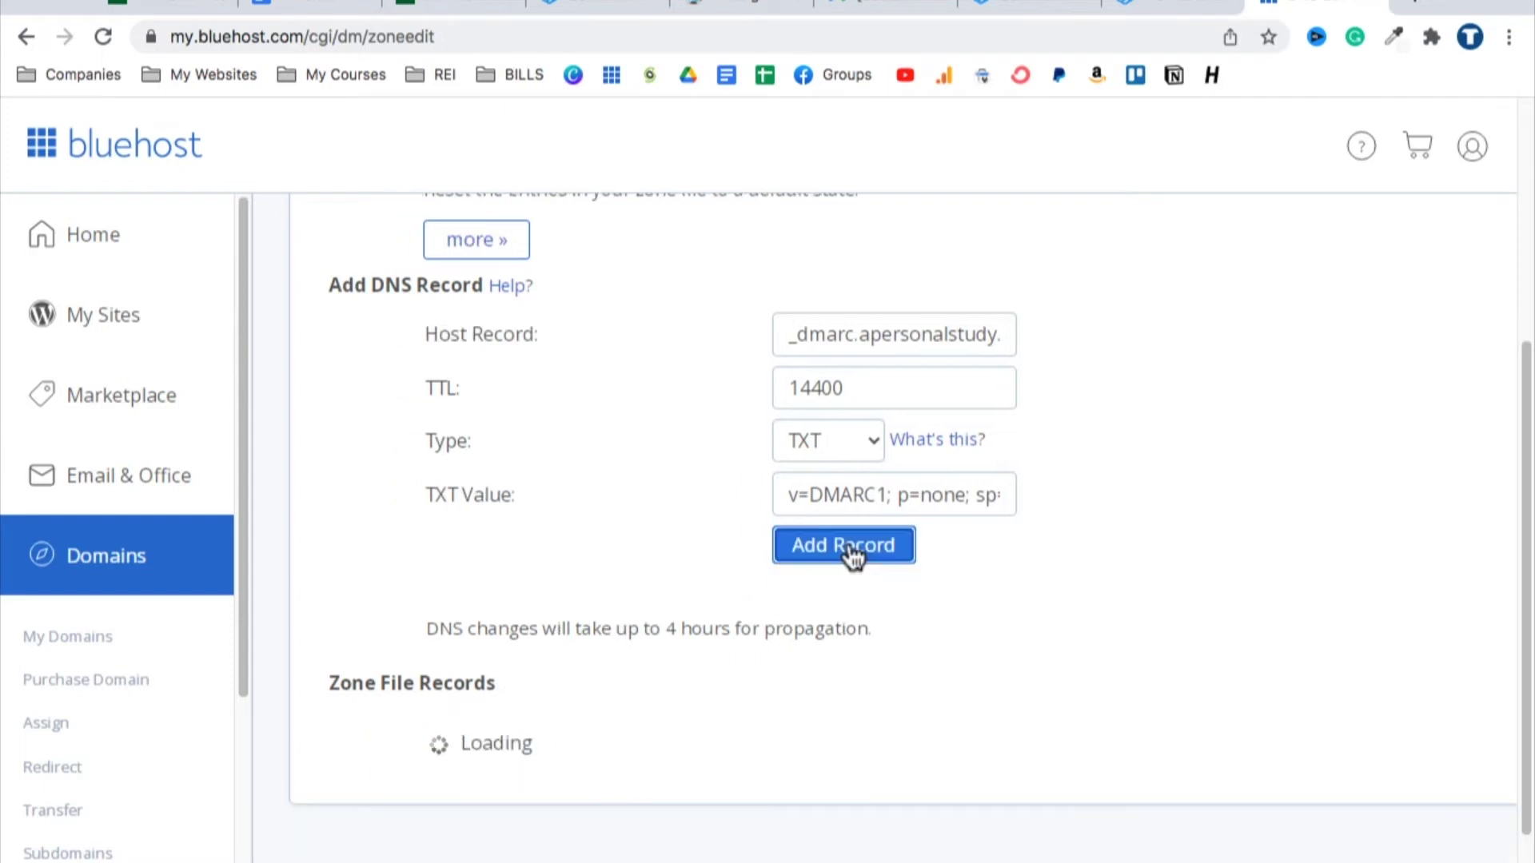
# Check Bluehost's TXT records for the new SPF, Sendinblue-code and _dmarc entries, then return to Sendinblue.
pyautogui.scroll(-3, 982, 538)
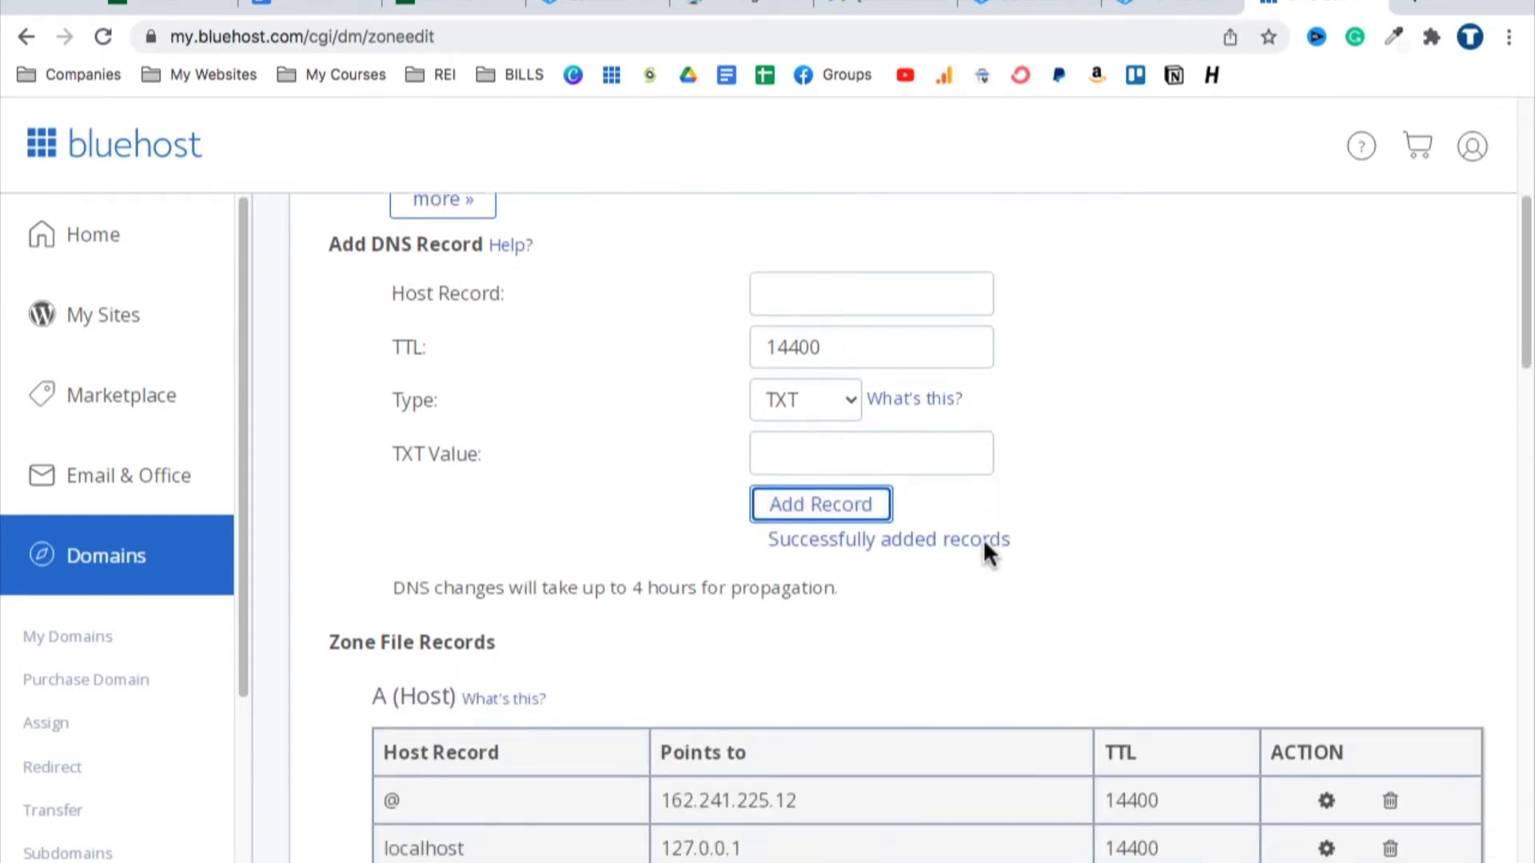
pyautogui.scroll(-3, 391, 536)
pyautogui.scroll(-4, 364, 355)
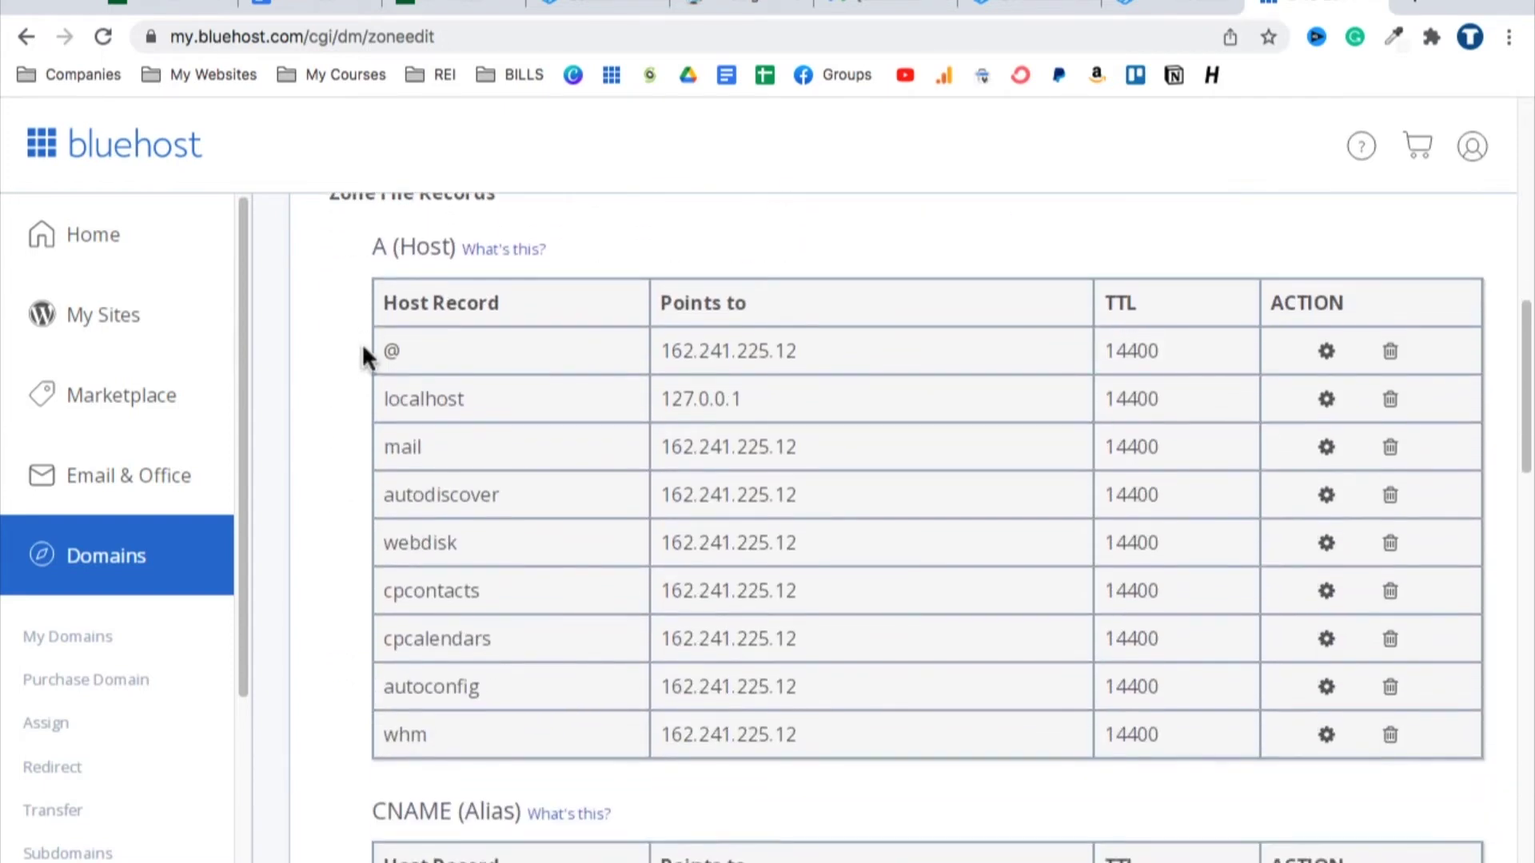
pyautogui.scroll(-8, 361, 370)
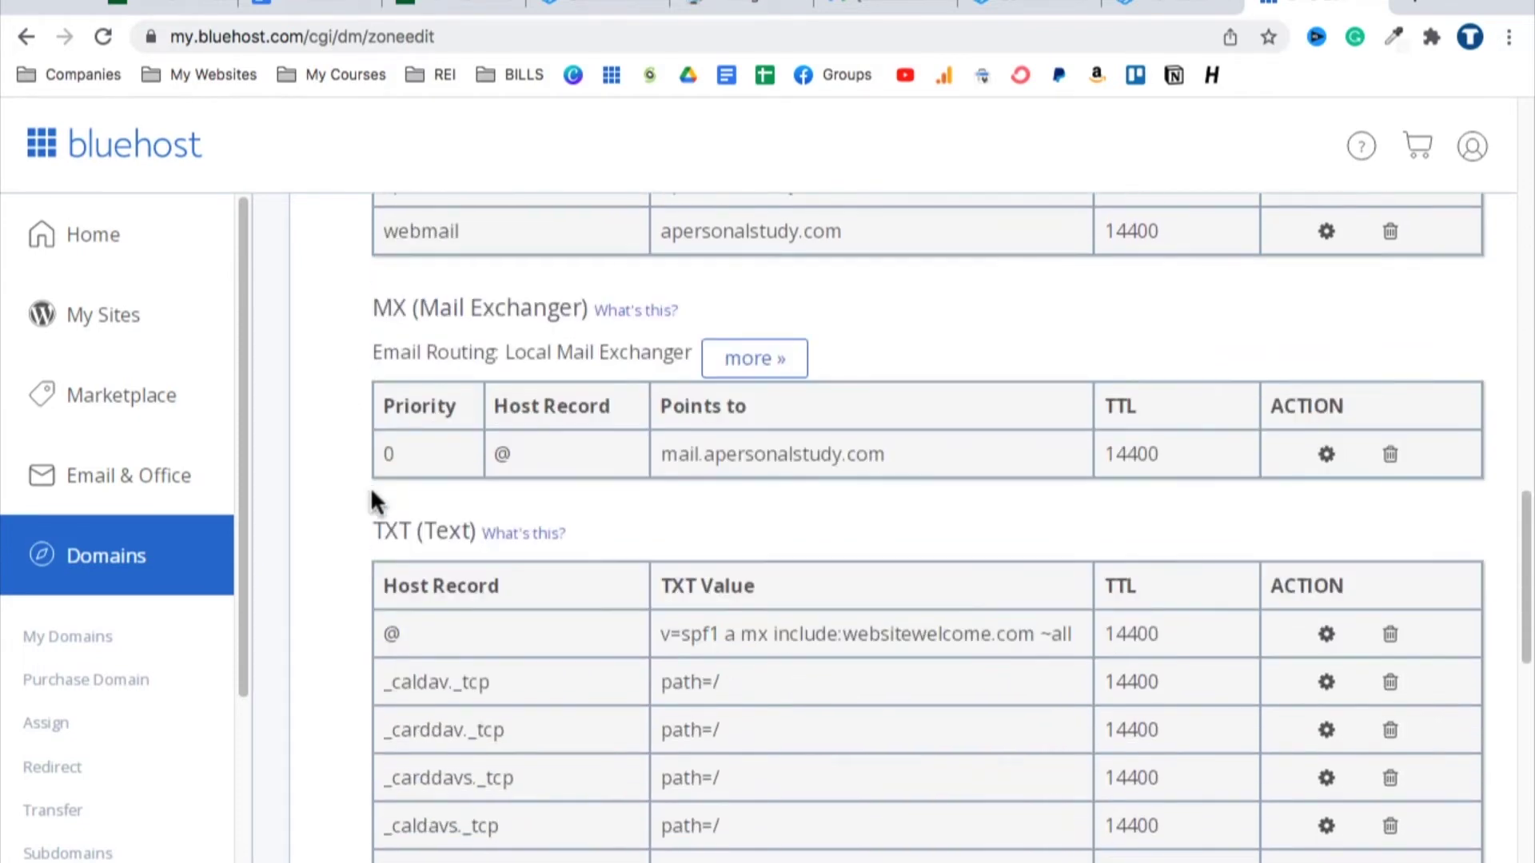
pyautogui.moveTo(373, 529); pyautogui.dragTo(467, 541)
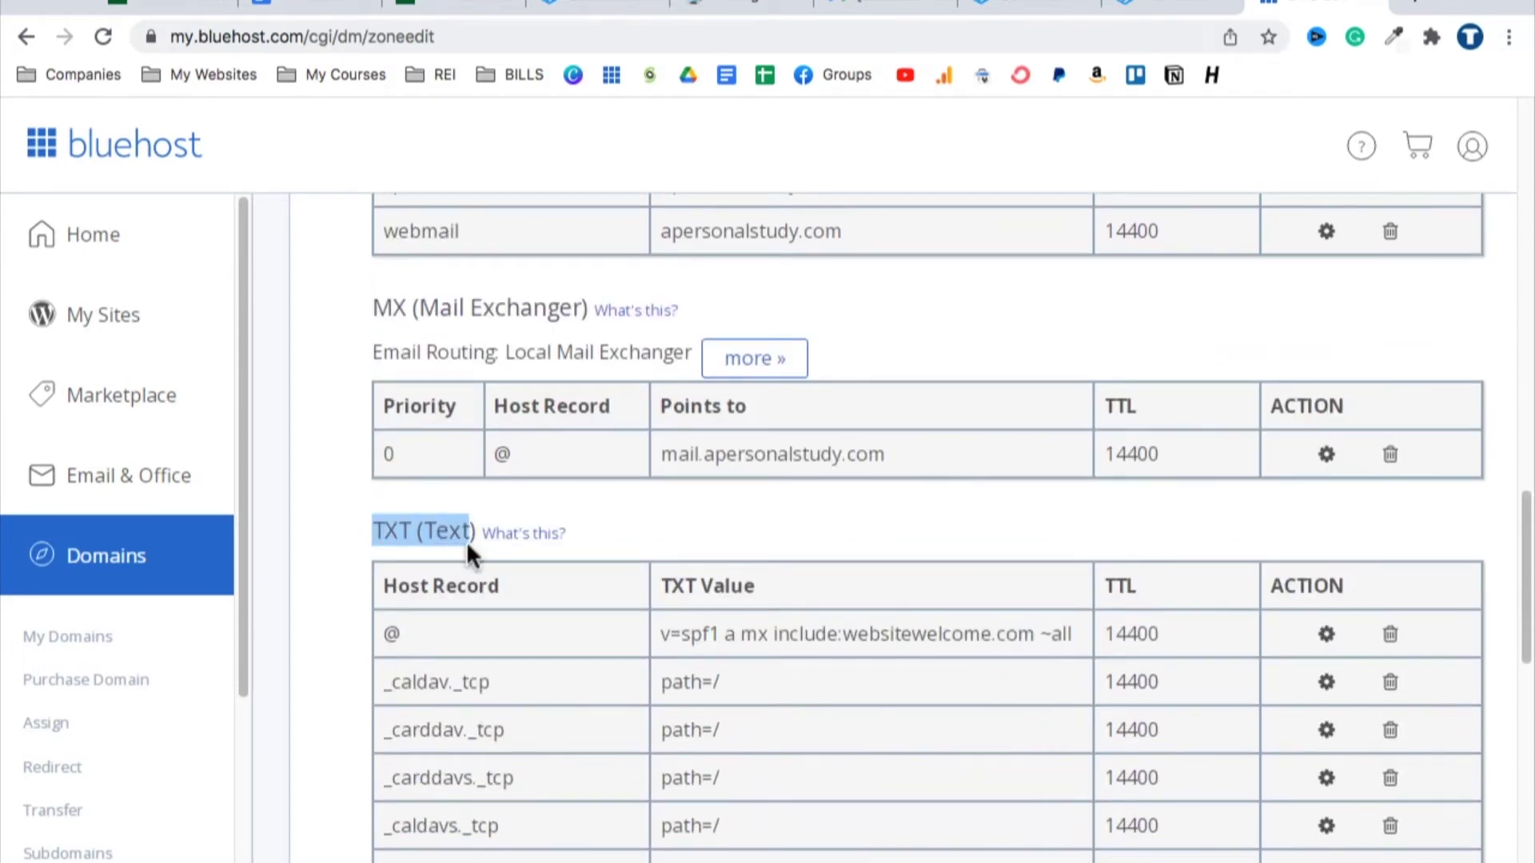
pyautogui.scroll(-4, 336, 571)
pyautogui.scroll(-1, 345, 569)
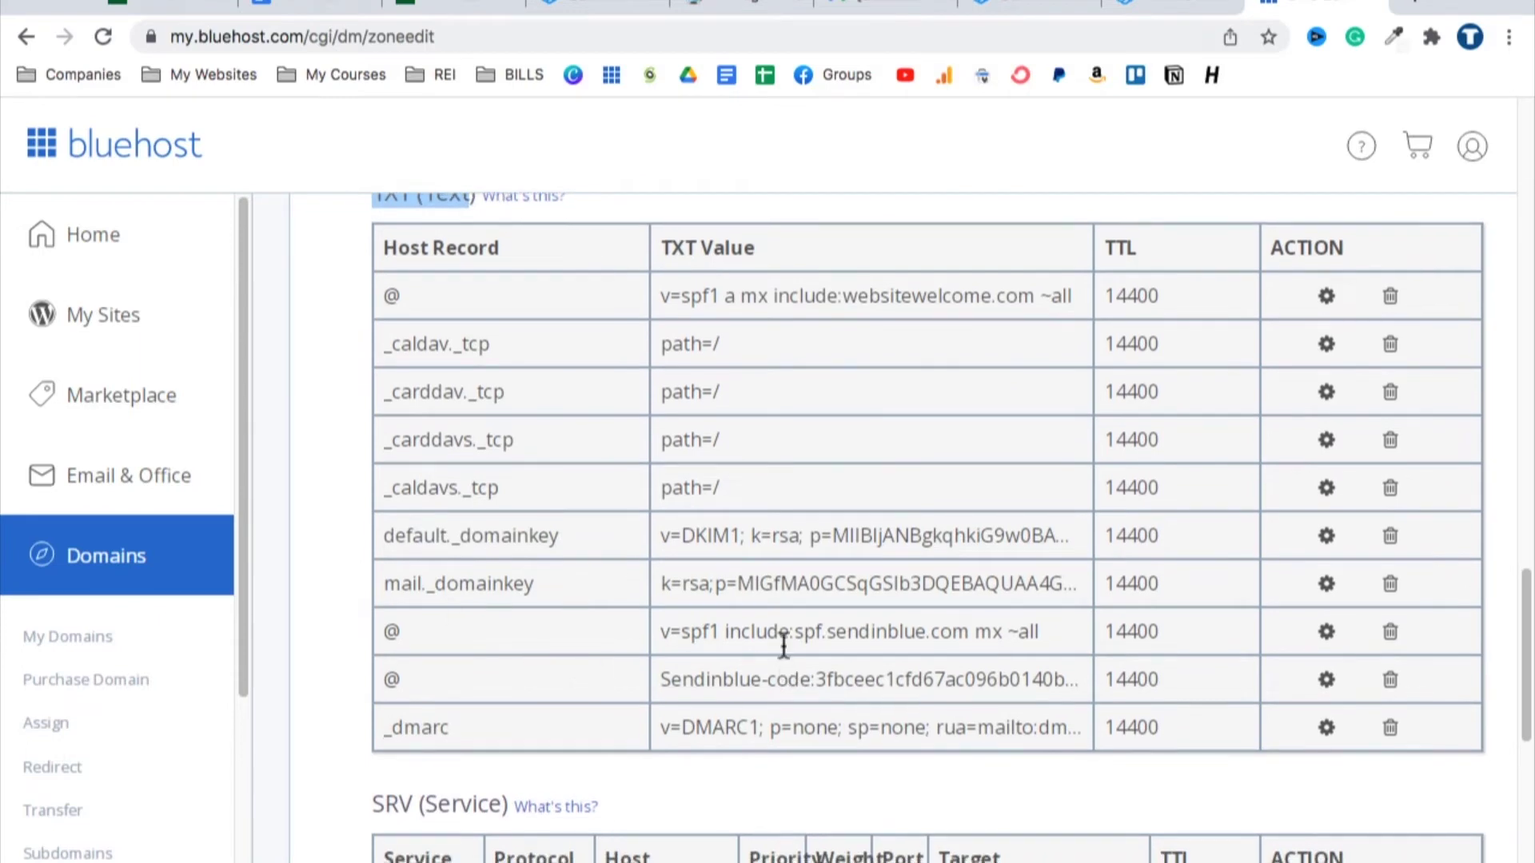
pyautogui.moveTo(663, 681); pyautogui.dragTo(898, 688)
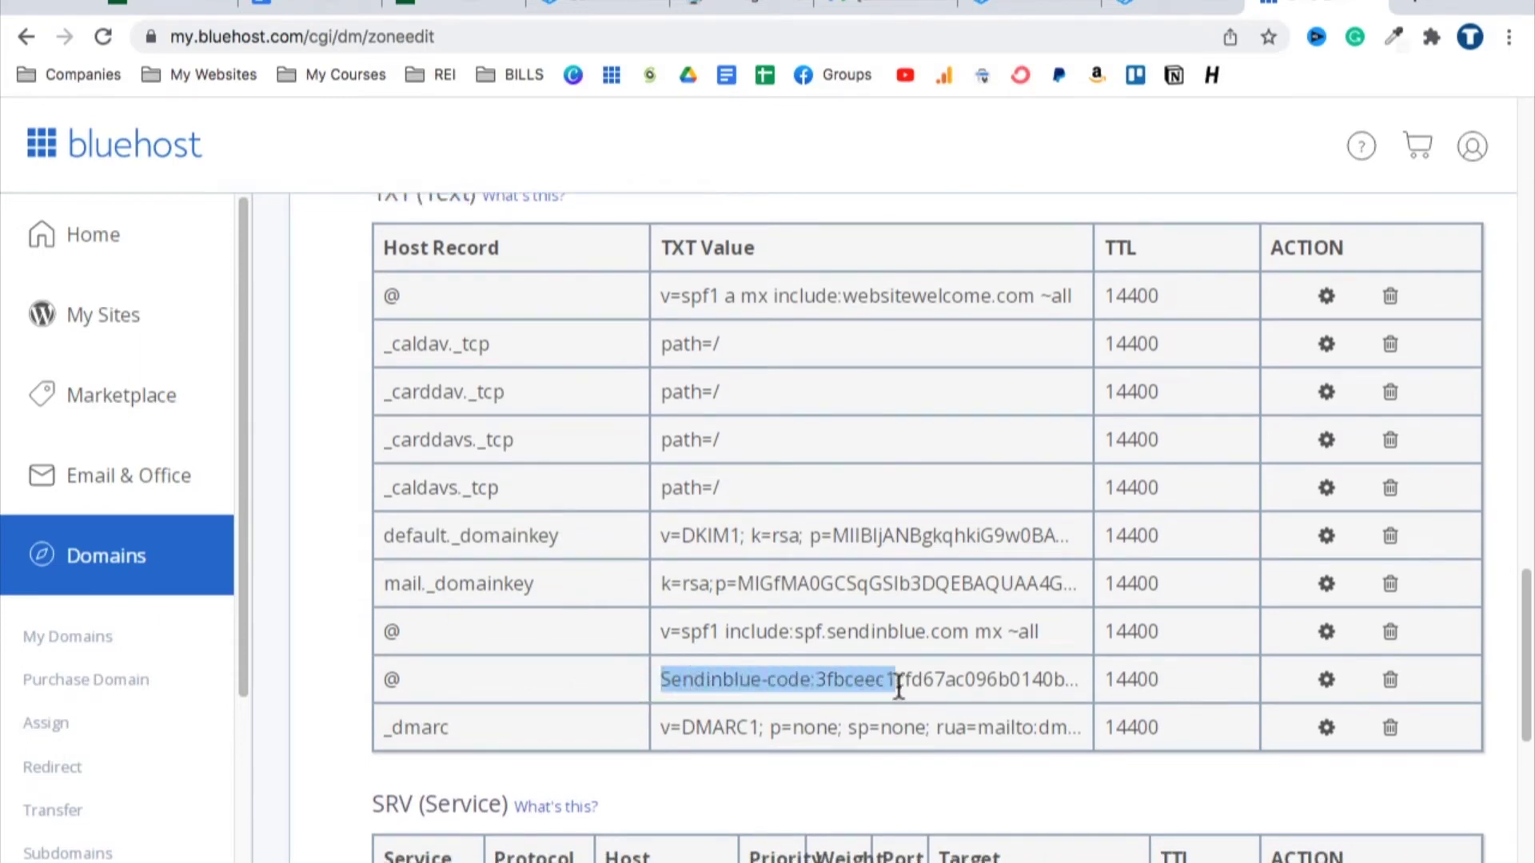
pyautogui.click(1027, 7)
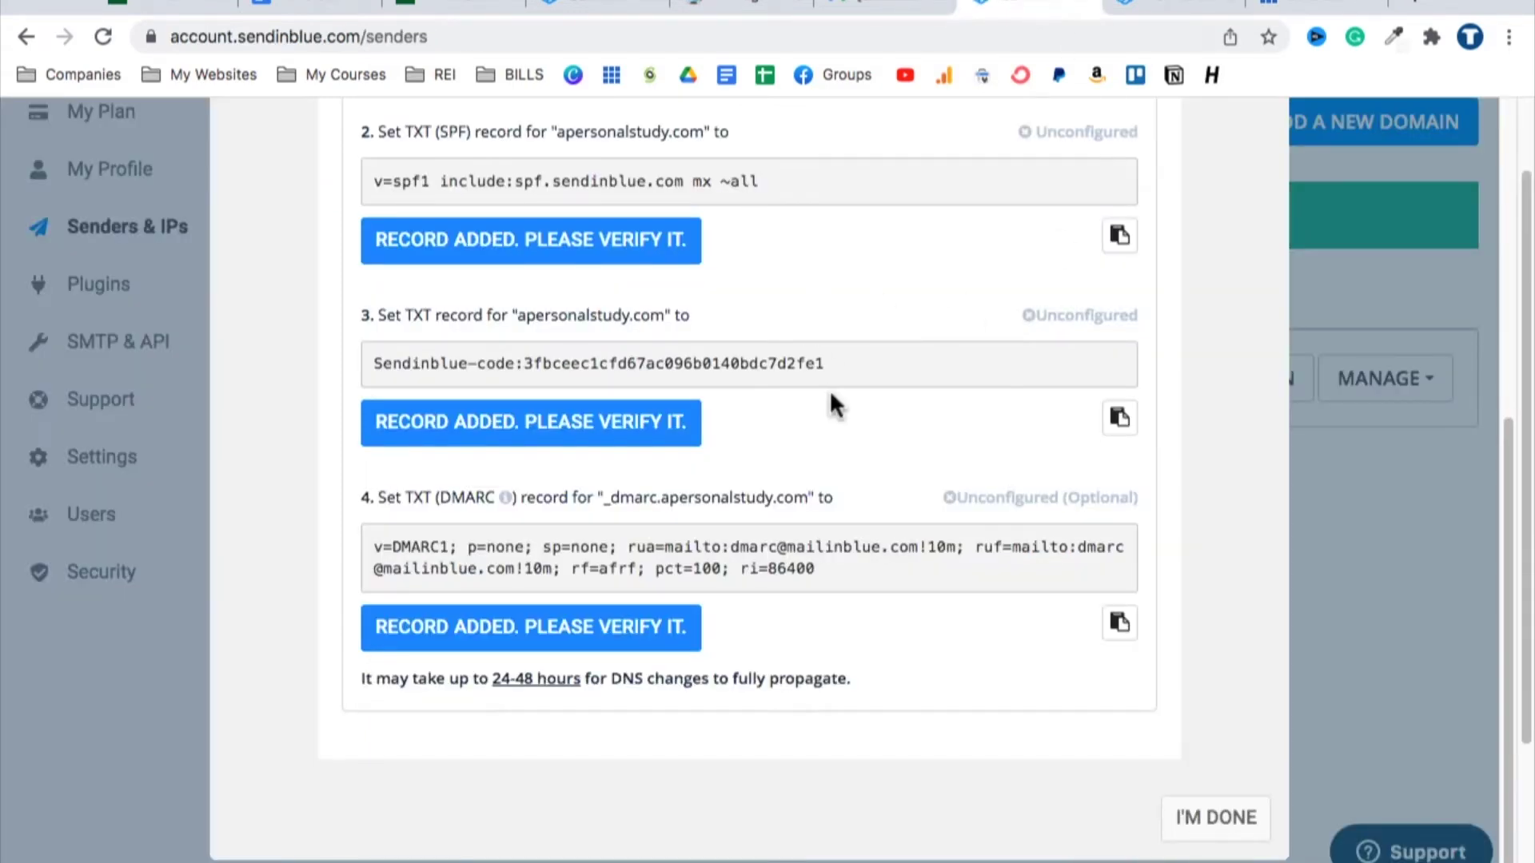
# Request verification of the DKIM record in the domain authorization.
pyautogui.scroll(2, 830, 396)
pyautogui.scroll(3, 828, 390)
pyautogui.scroll(-5, 620, 364)
pyautogui.scroll(5, 651, 699)
pyautogui.click(405, 588)
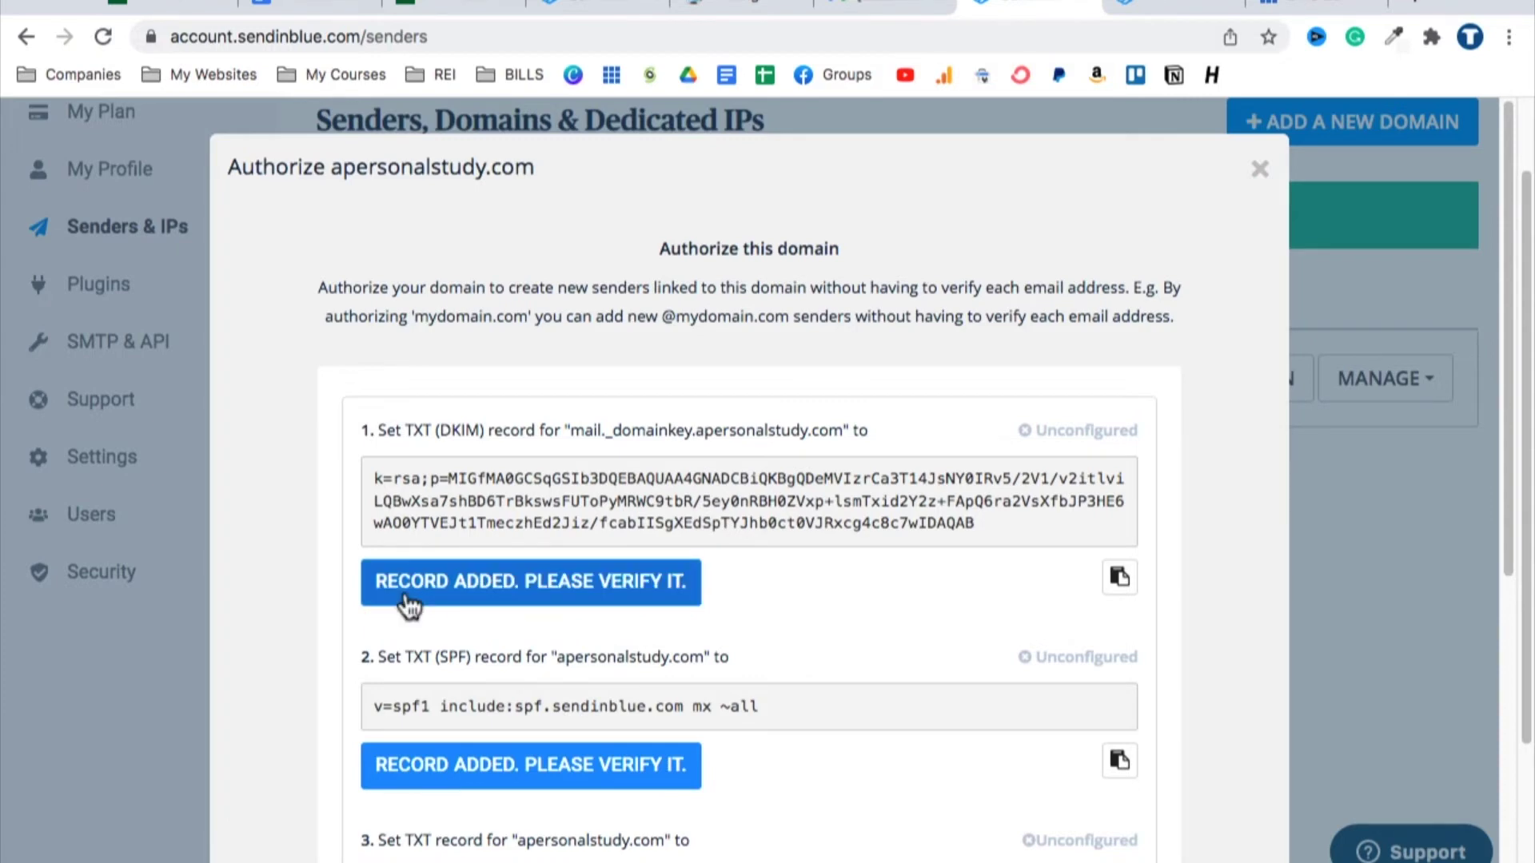
pyautogui.click(404, 583)
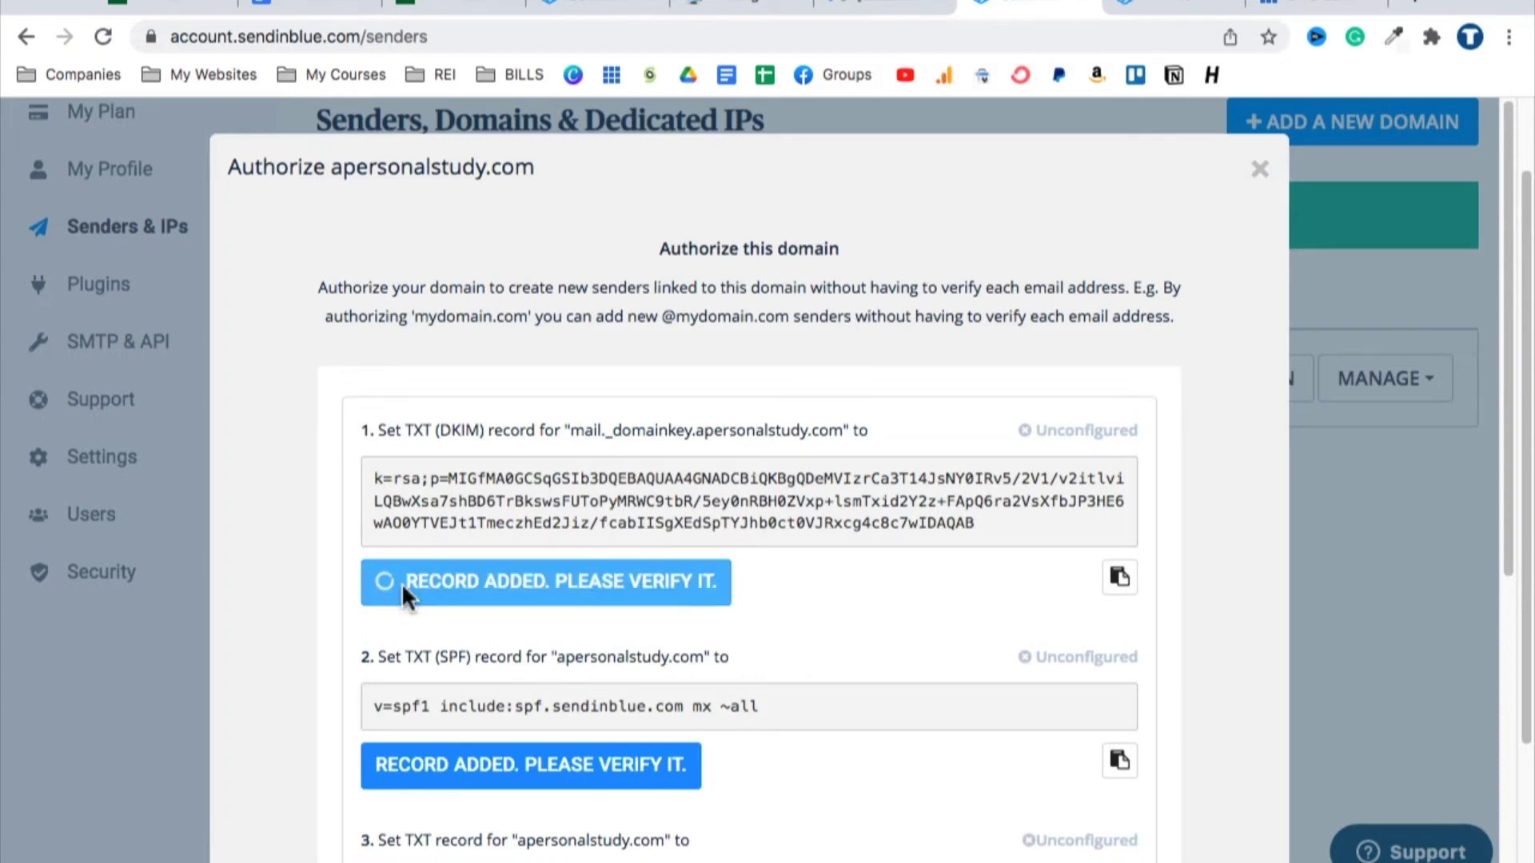
# Verify the third TXT record and the DMARC record, then close the Authorize window.
pyautogui.scroll(-3, 411, 590)
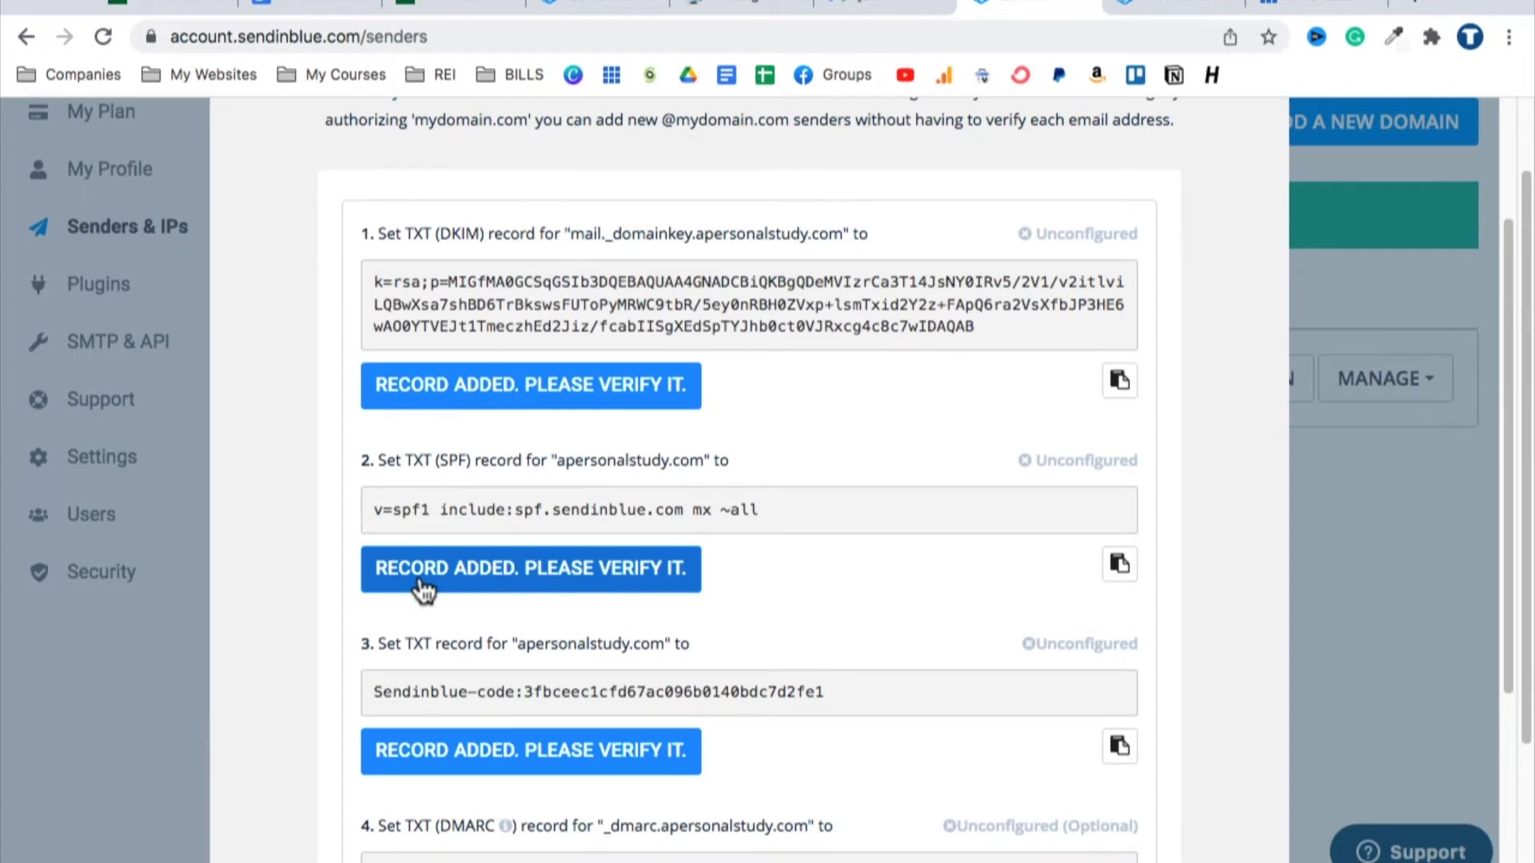
pyautogui.scroll(-3, 422, 590)
pyautogui.click(437, 562)
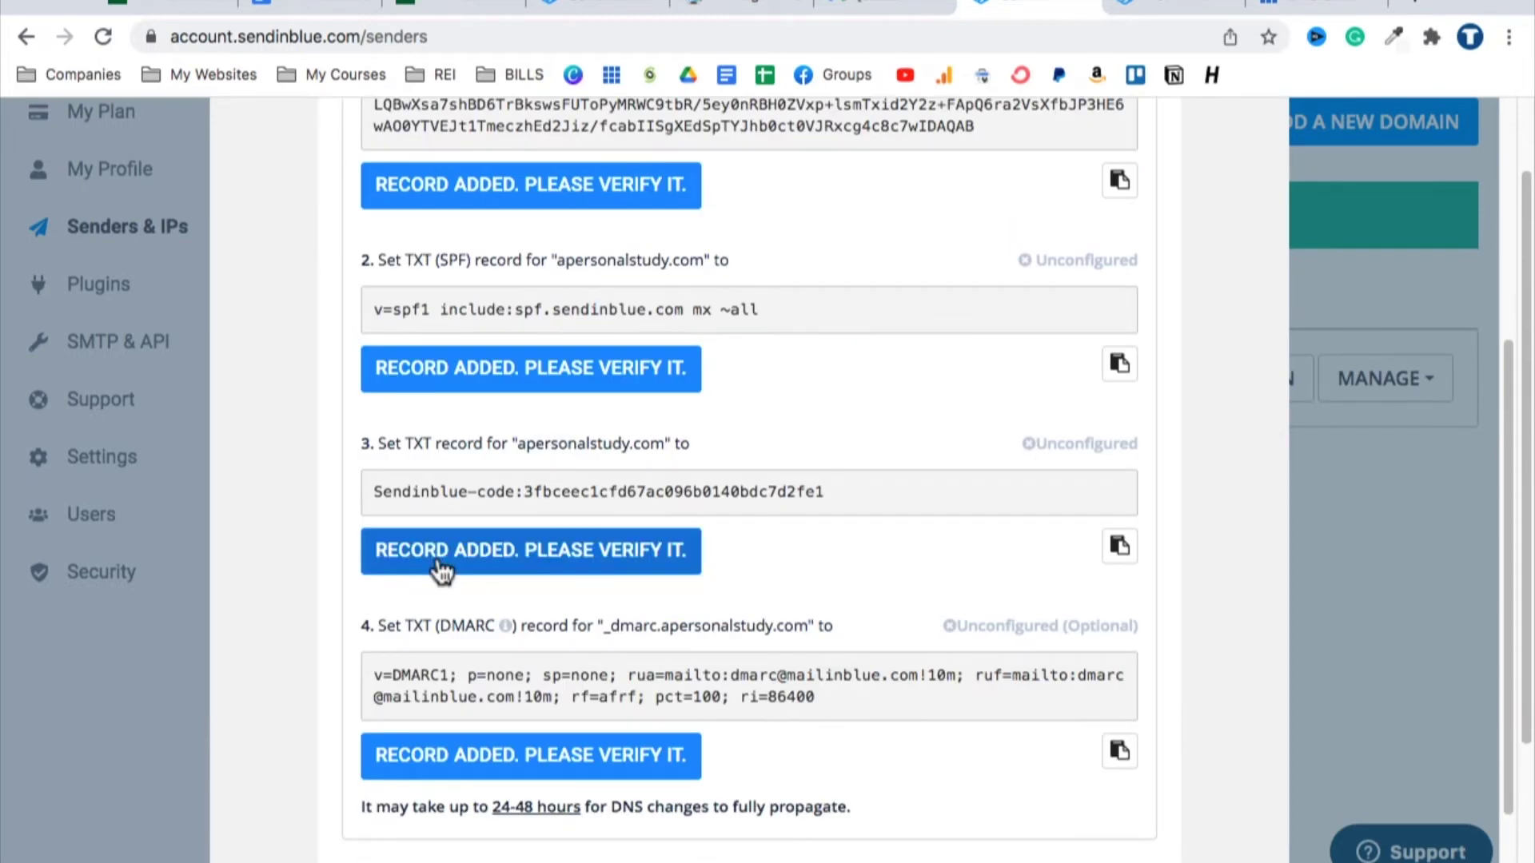
pyautogui.scroll(-2, 439, 567)
pyautogui.click(468, 627)
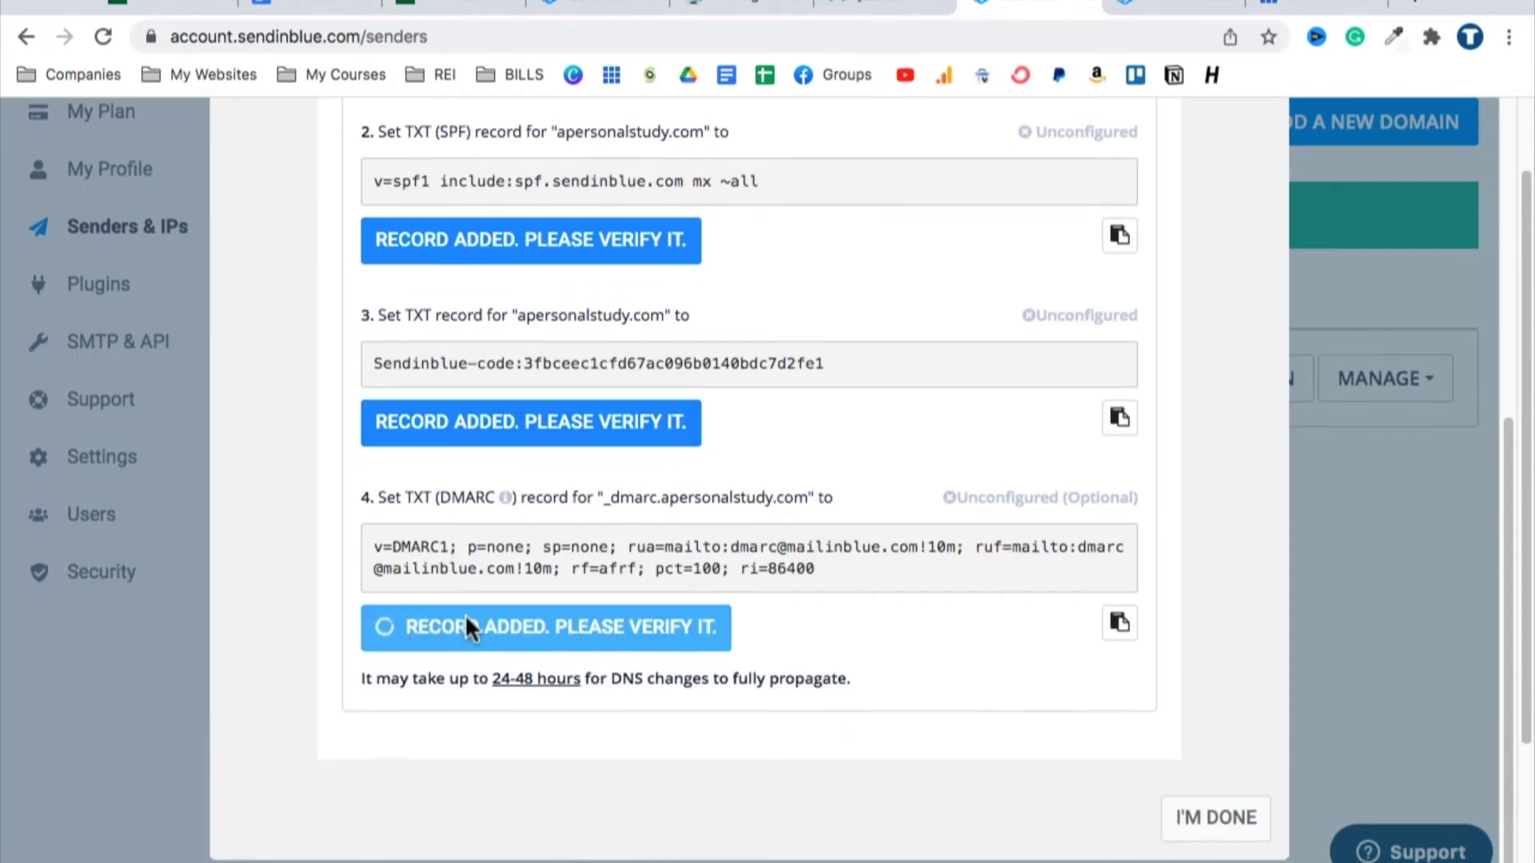
pyautogui.scroll(7, 1125, 606)
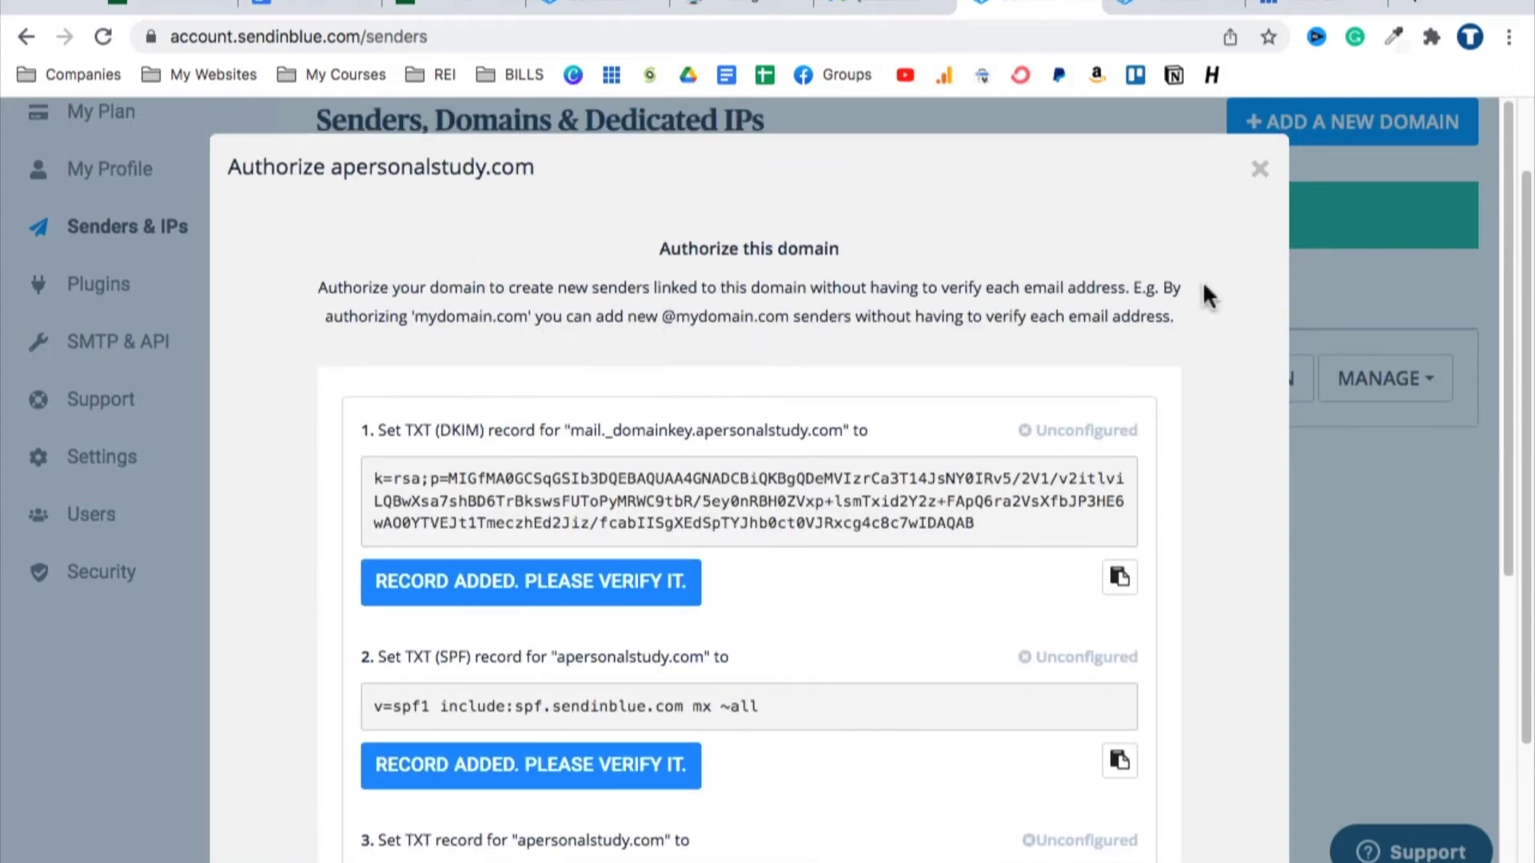
pyautogui.click(1260, 171)
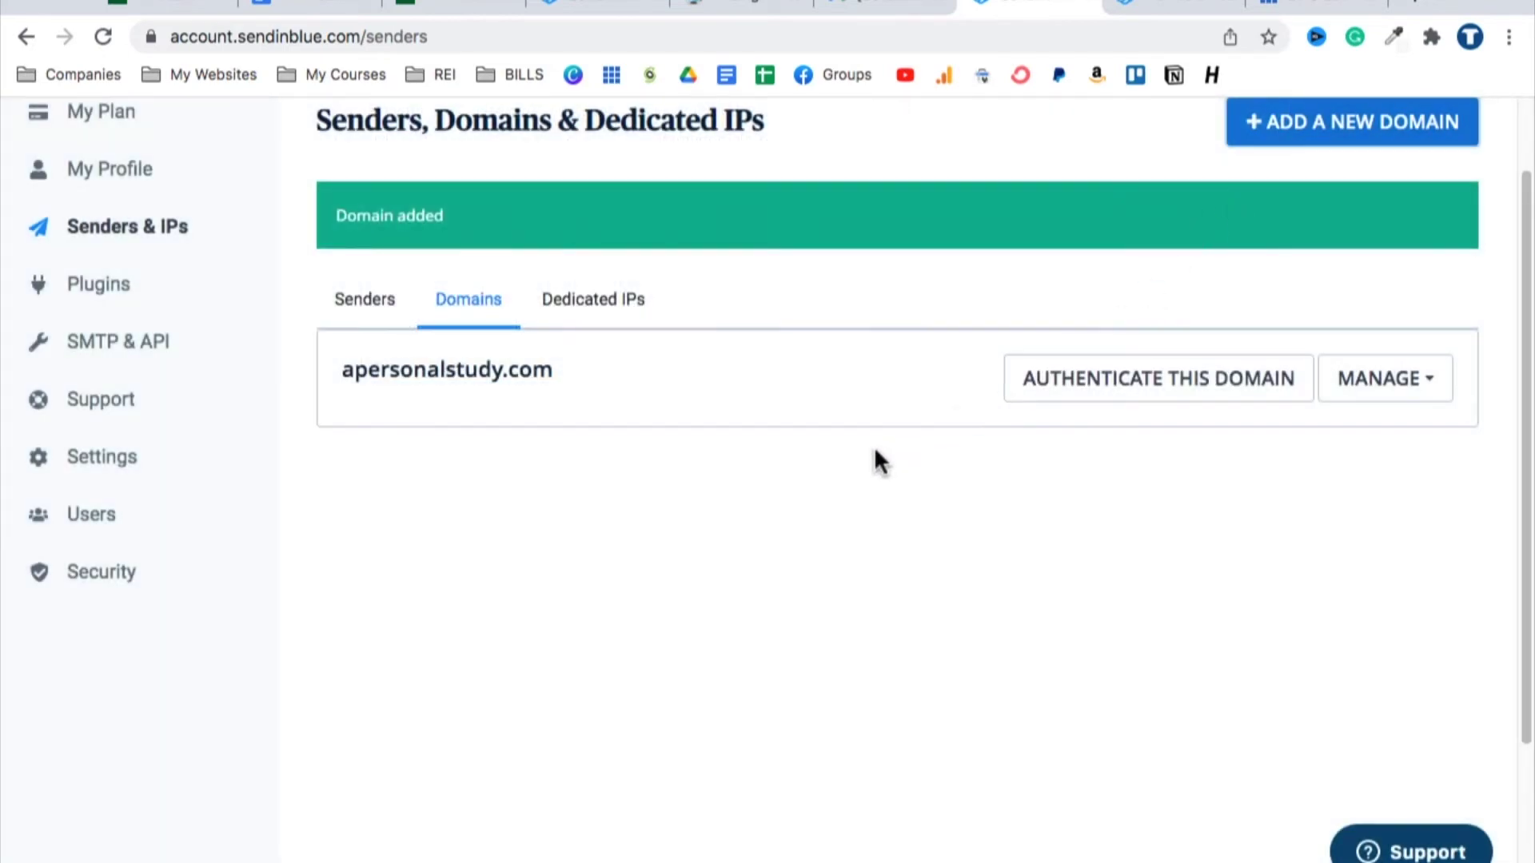
# Go to the 'How to Set Up WP Mail SMTP with Sendinblue' blog post and review its title.
pyautogui.click(1131, 10)
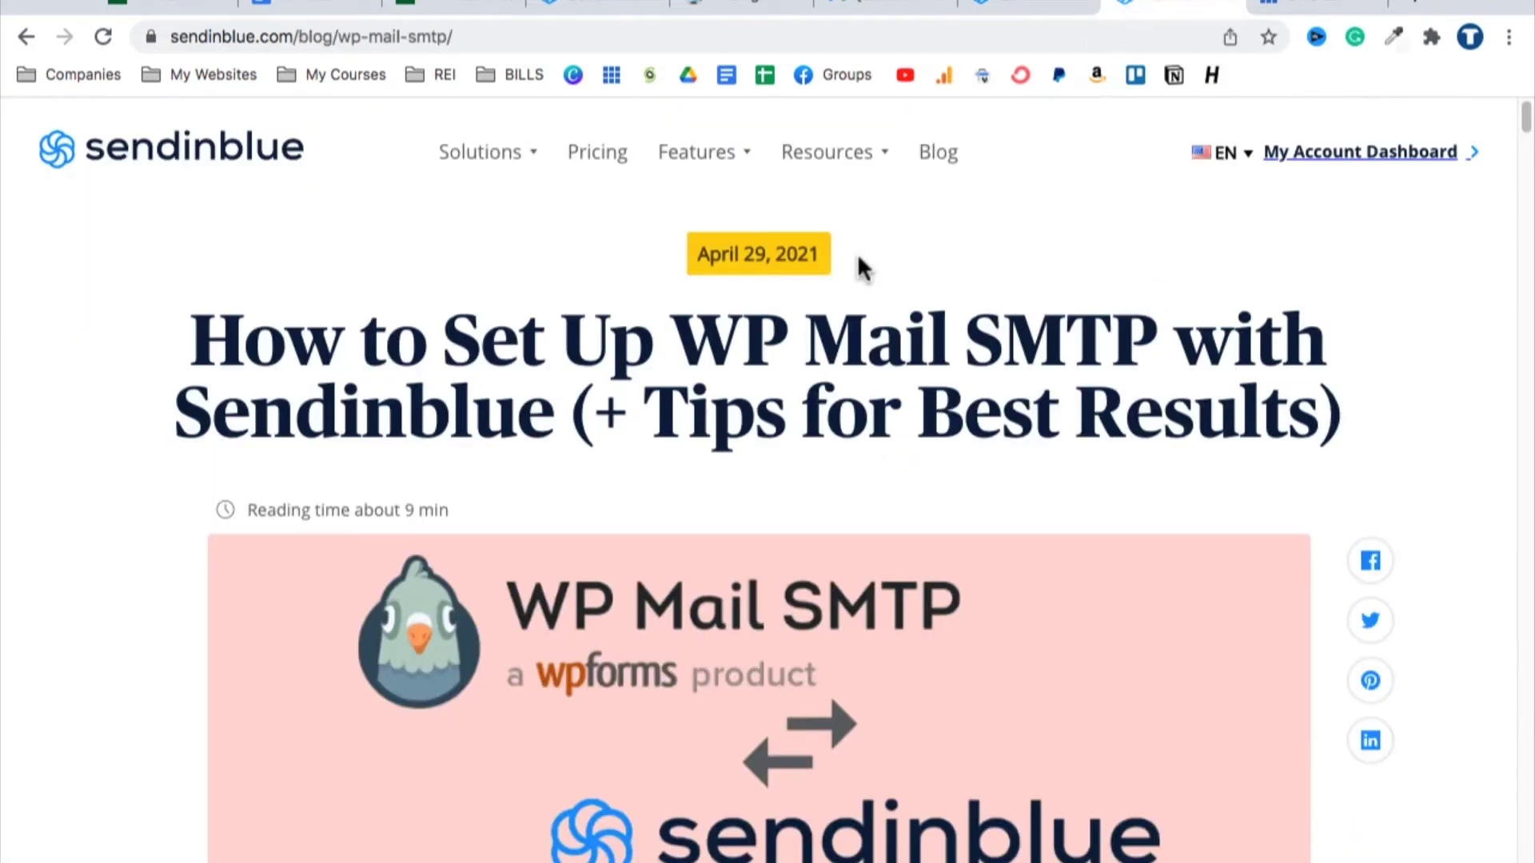
pyautogui.click(376, 36)
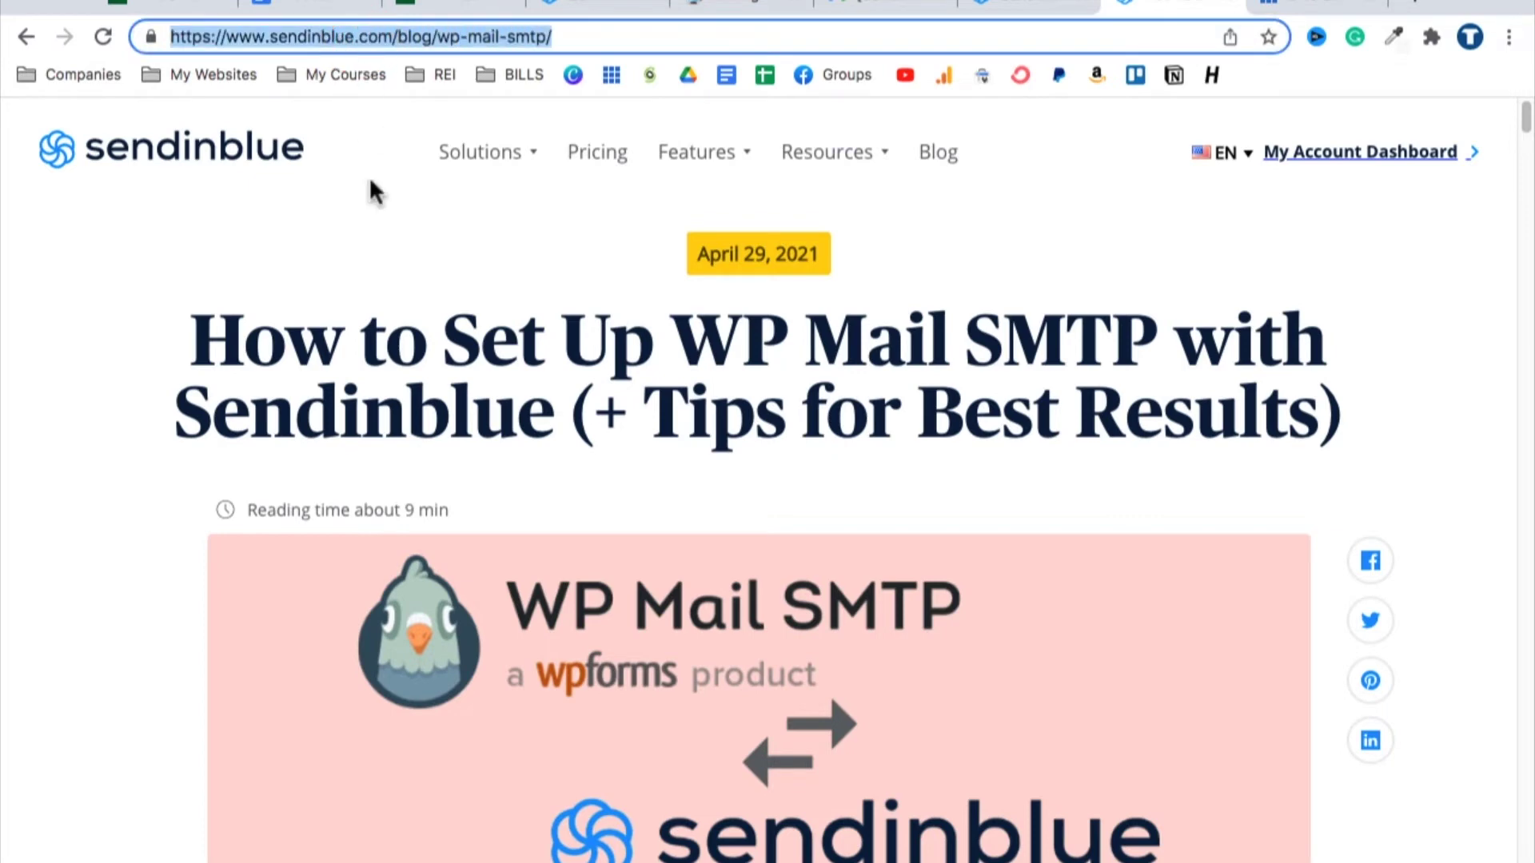
pyautogui.click(368, 286)
pyautogui.moveTo(545, 340)
pyautogui.mouseDown()
pyautogui.moveTo(743, 339)
pyautogui.moveTo(518, 339)
pyautogui.moveTo(545, 340)
pyautogui.mouseUp()
pyautogui.scroll(-2, 531, 343)
pyautogui.moveTo(671, 268); pyautogui.dragTo(1158, 268)
pyautogui.doubleClick(423, 354)
pyautogui.scroll(-20, 253, 359)
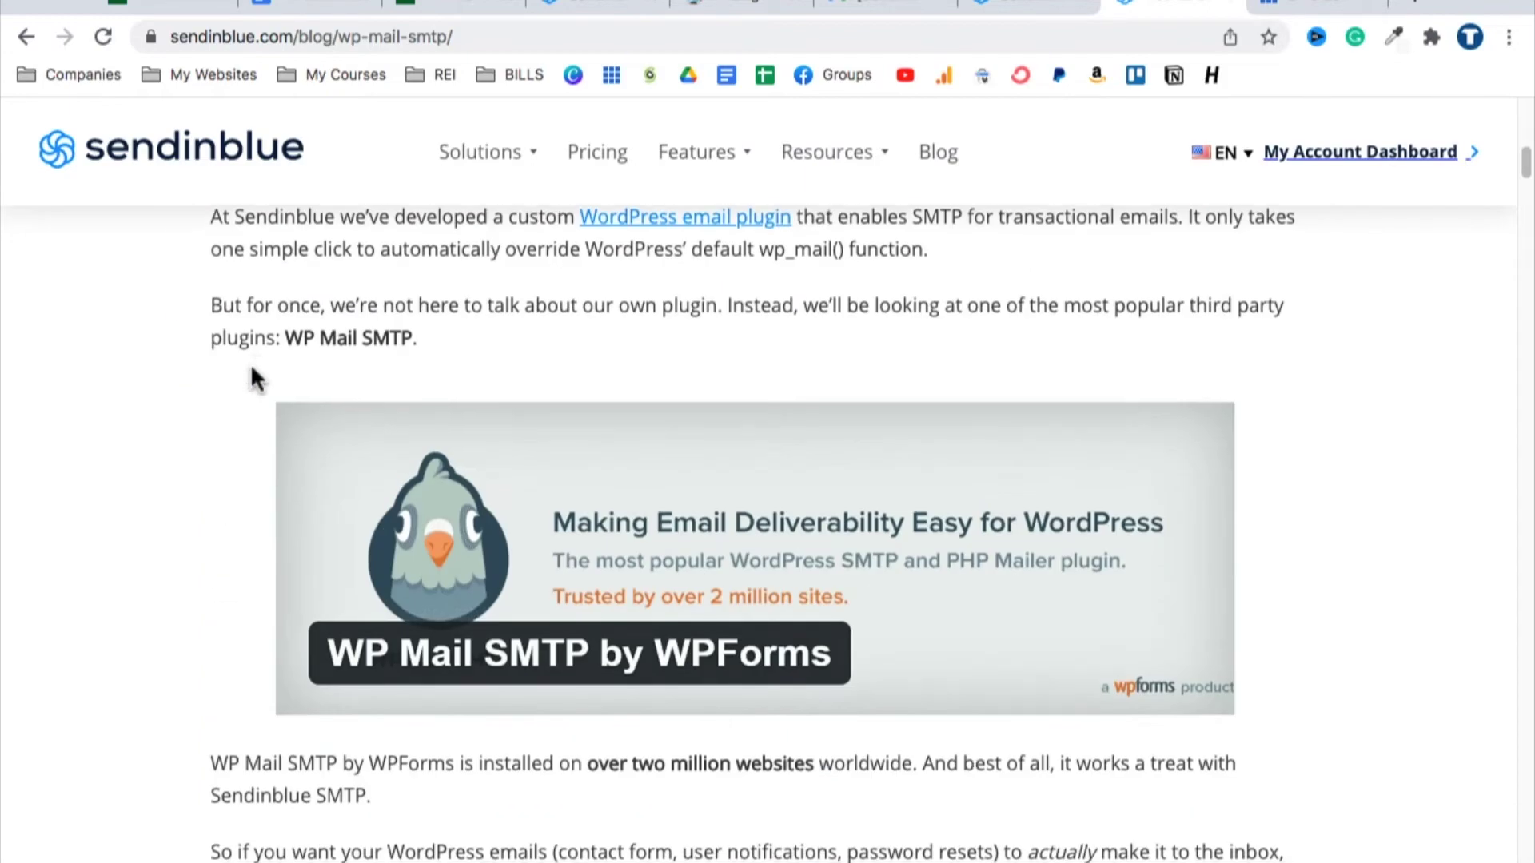
pyautogui.scroll(-15, 180, 449)
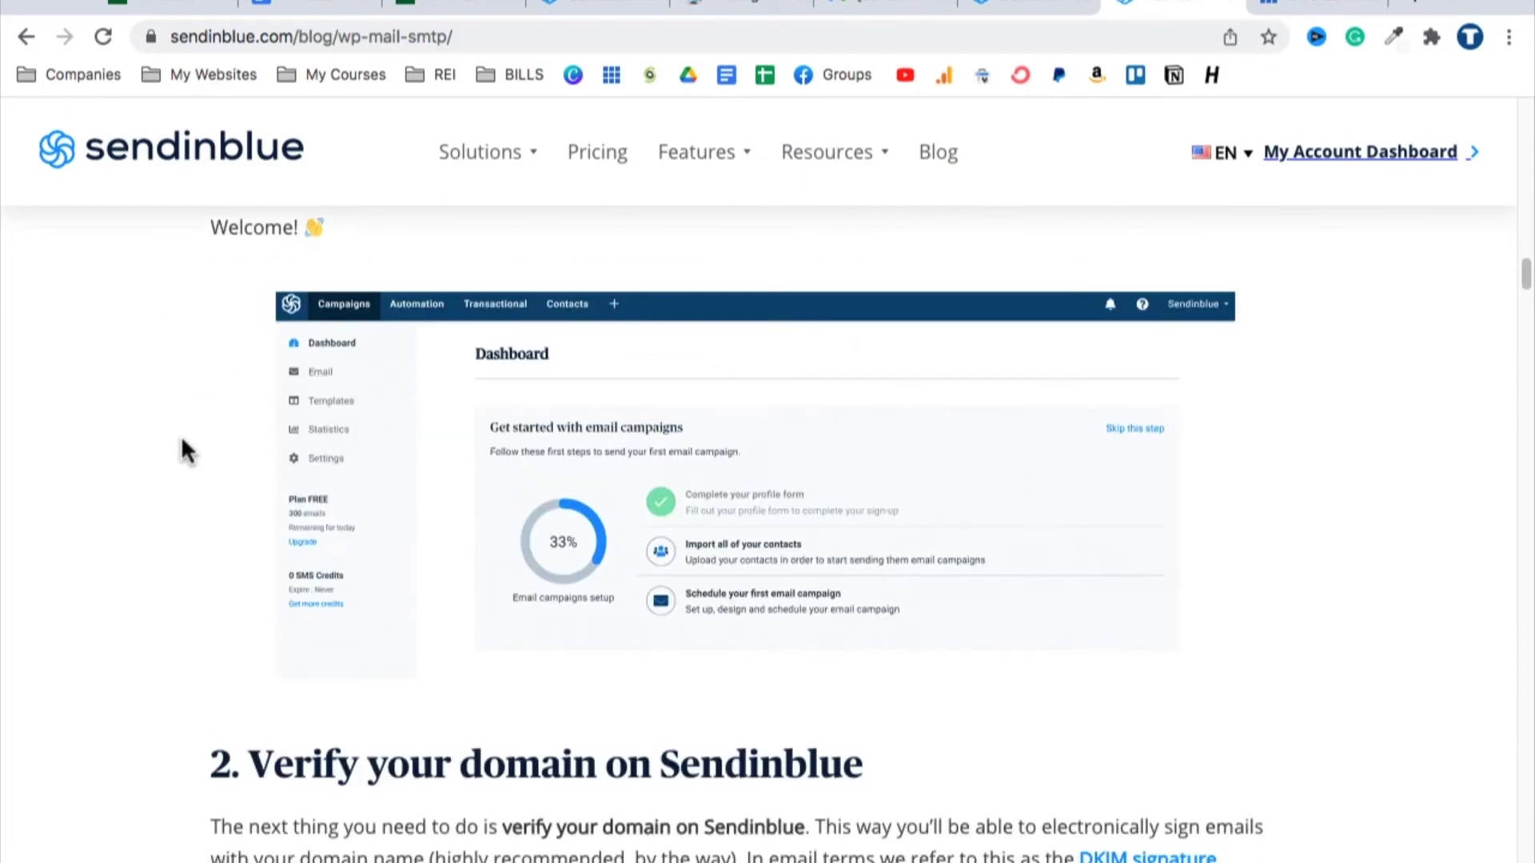
# Read through the domain verification and sender sections, including the DNS propagation note.
pyautogui.scroll(-5, 182, 440)
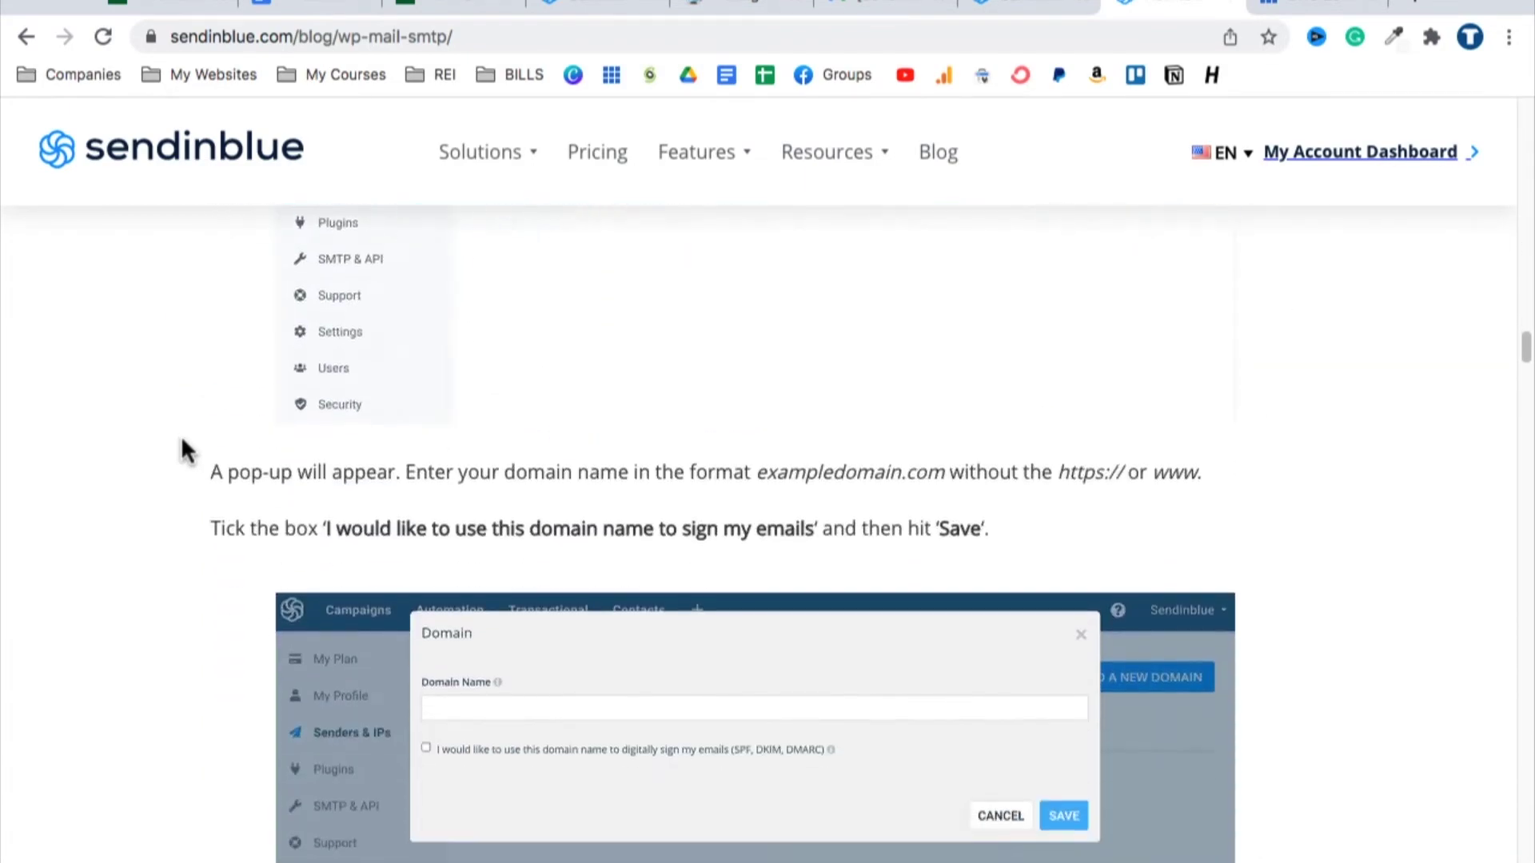
pyautogui.scroll(-7, 995, 569)
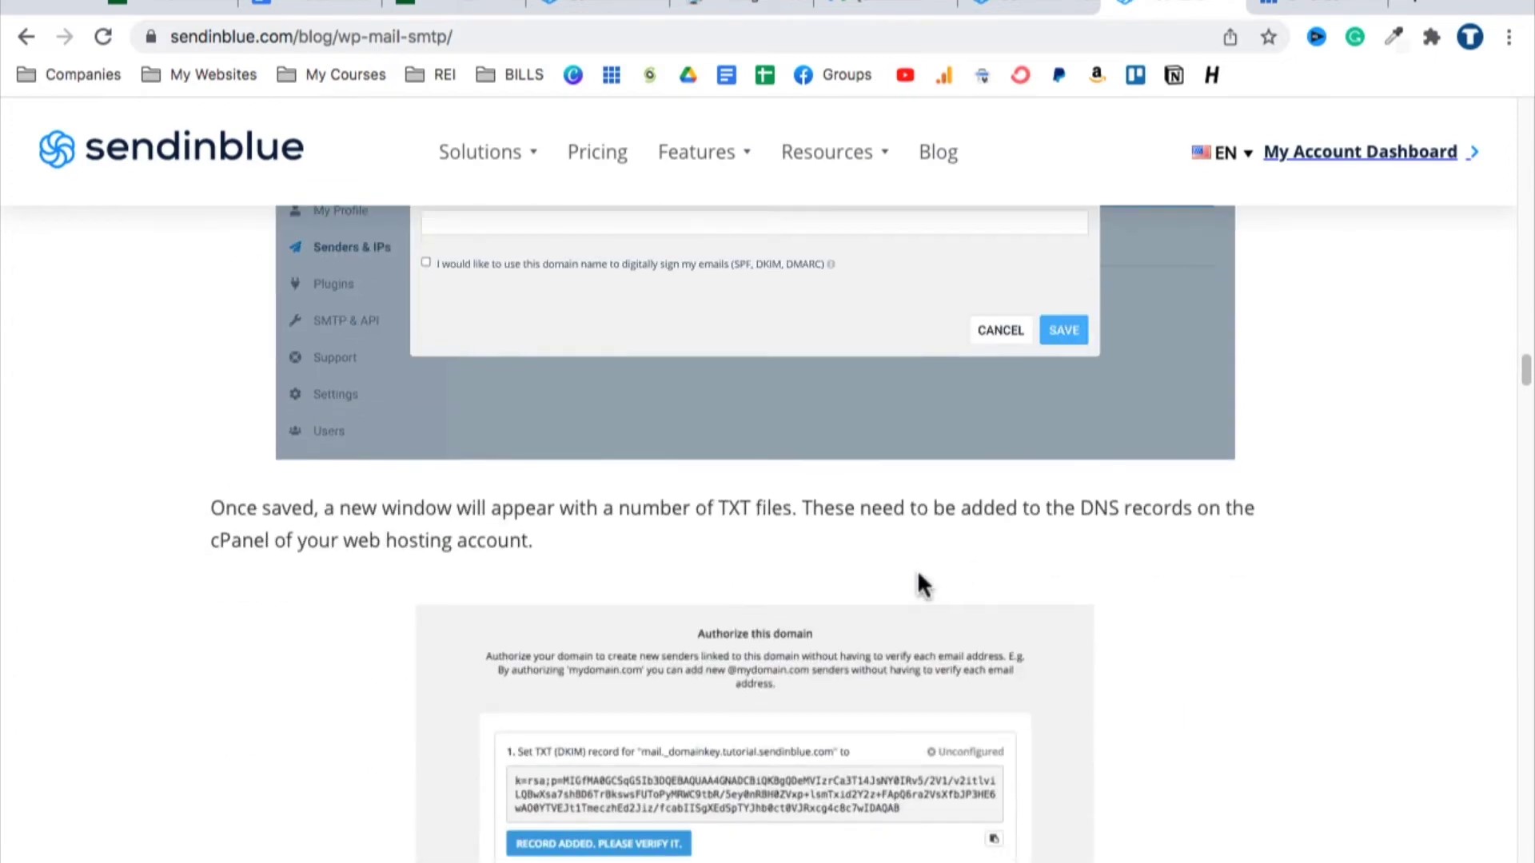
pyautogui.scroll(-11, 392, 487)
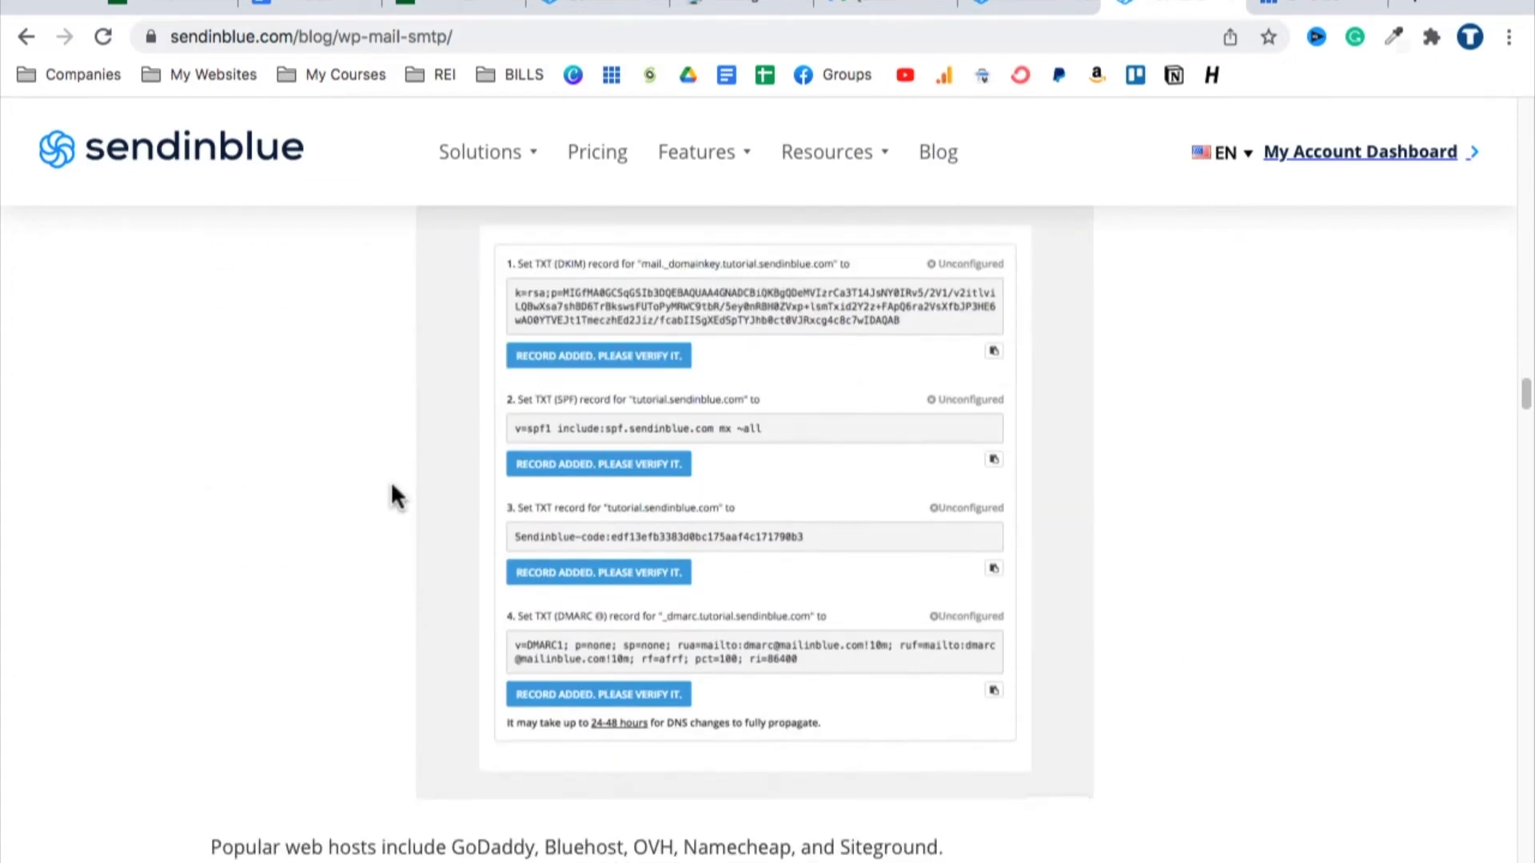
pyautogui.moveTo(226, 580); pyautogui.dragTo(217, 593)
pyautogui.scroll(-1, 217, 593)
pyautogui.scroll(-6, 339, 575)
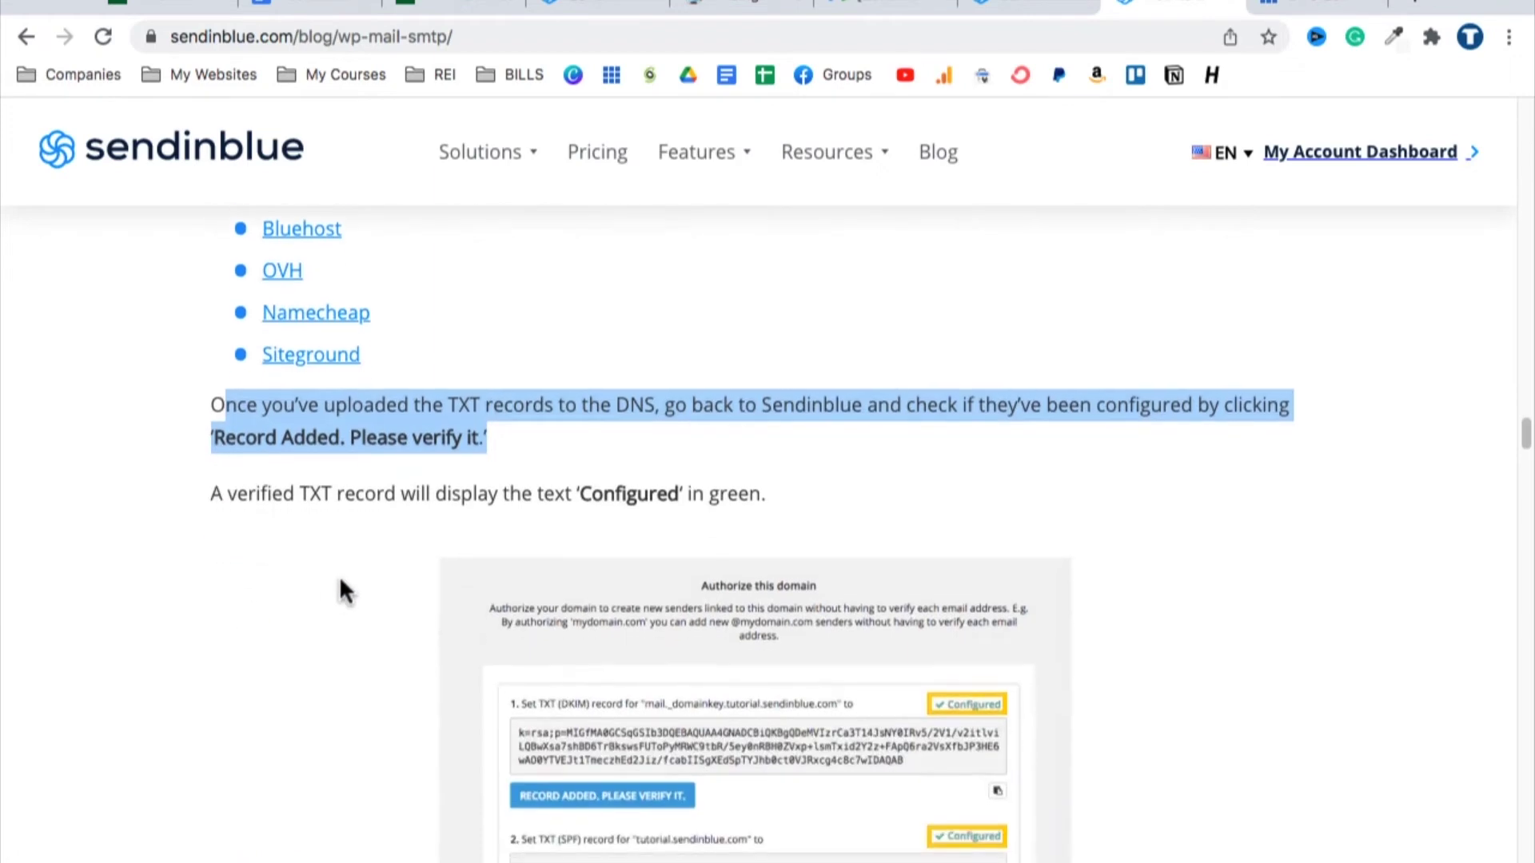
pyautogui.scroll(-4, 794, 568)
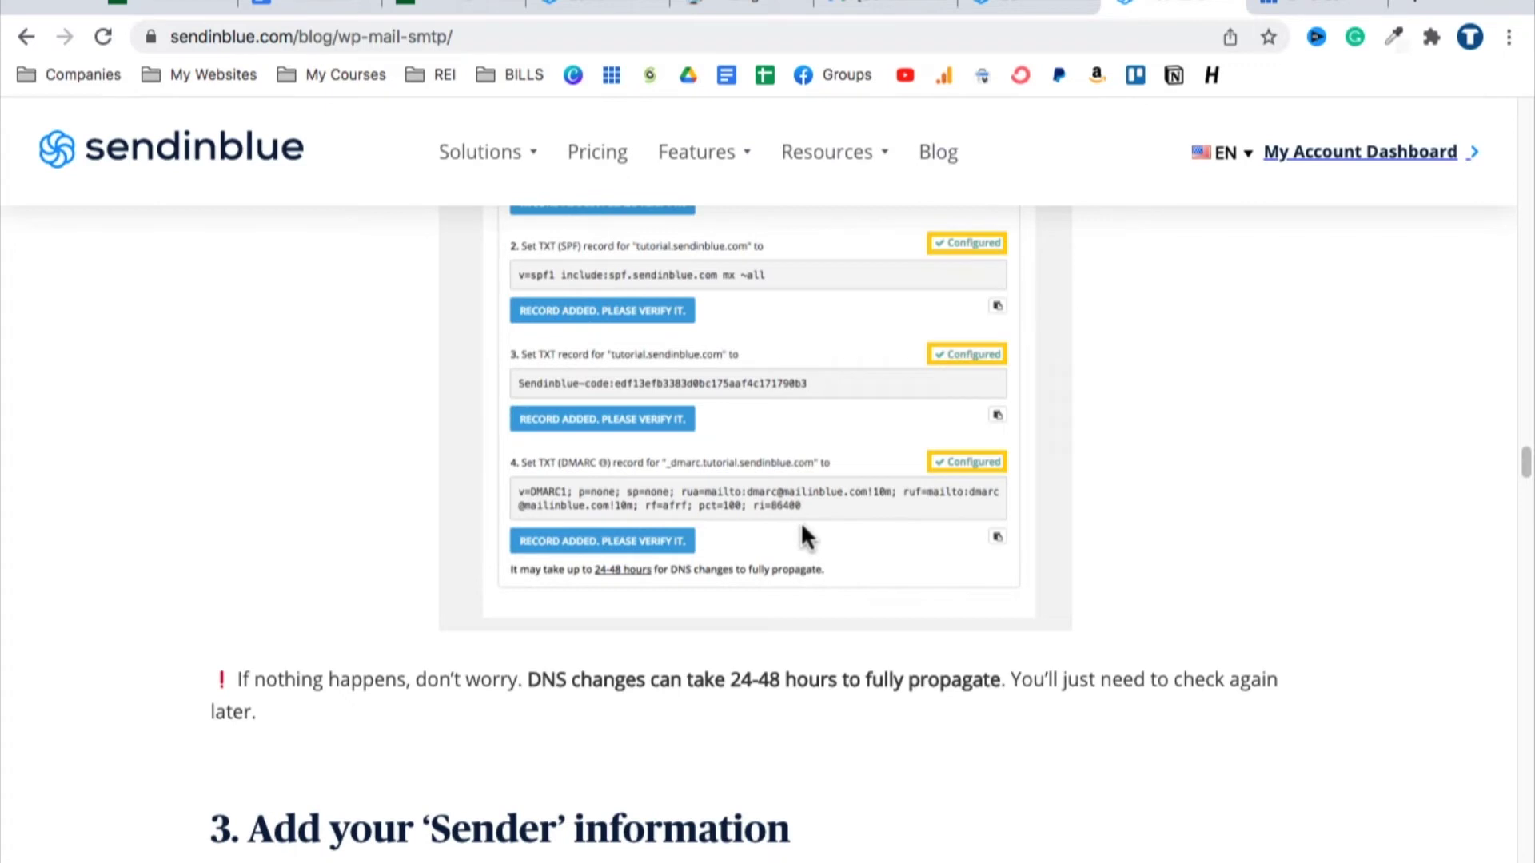
pyautogui.scroll(-1, 807, 527)
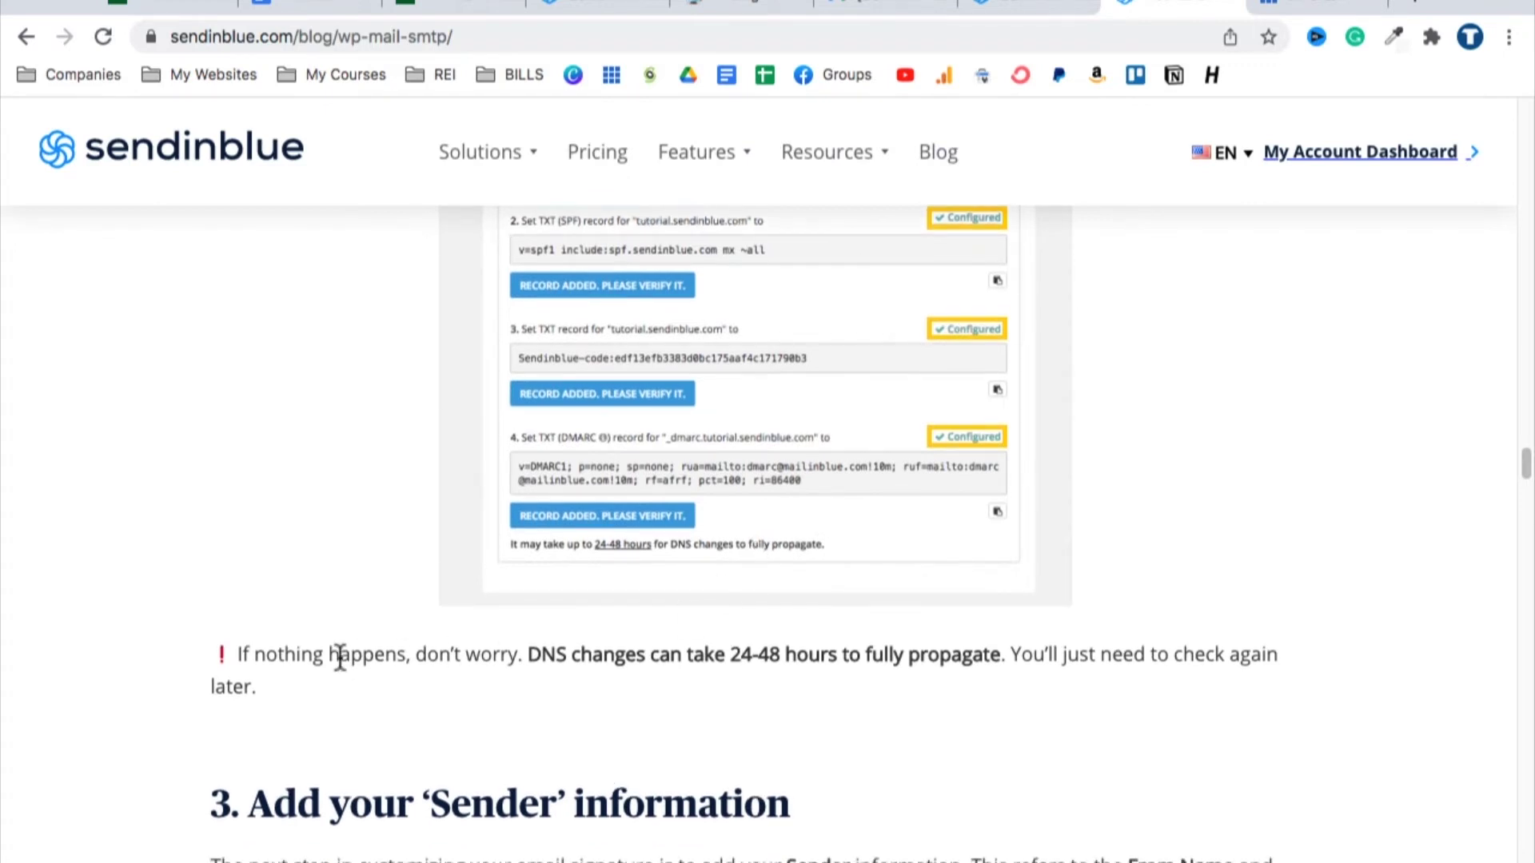
pyautogui.moveTo(232, 655); pyautogui.dragTo(1063, 661)
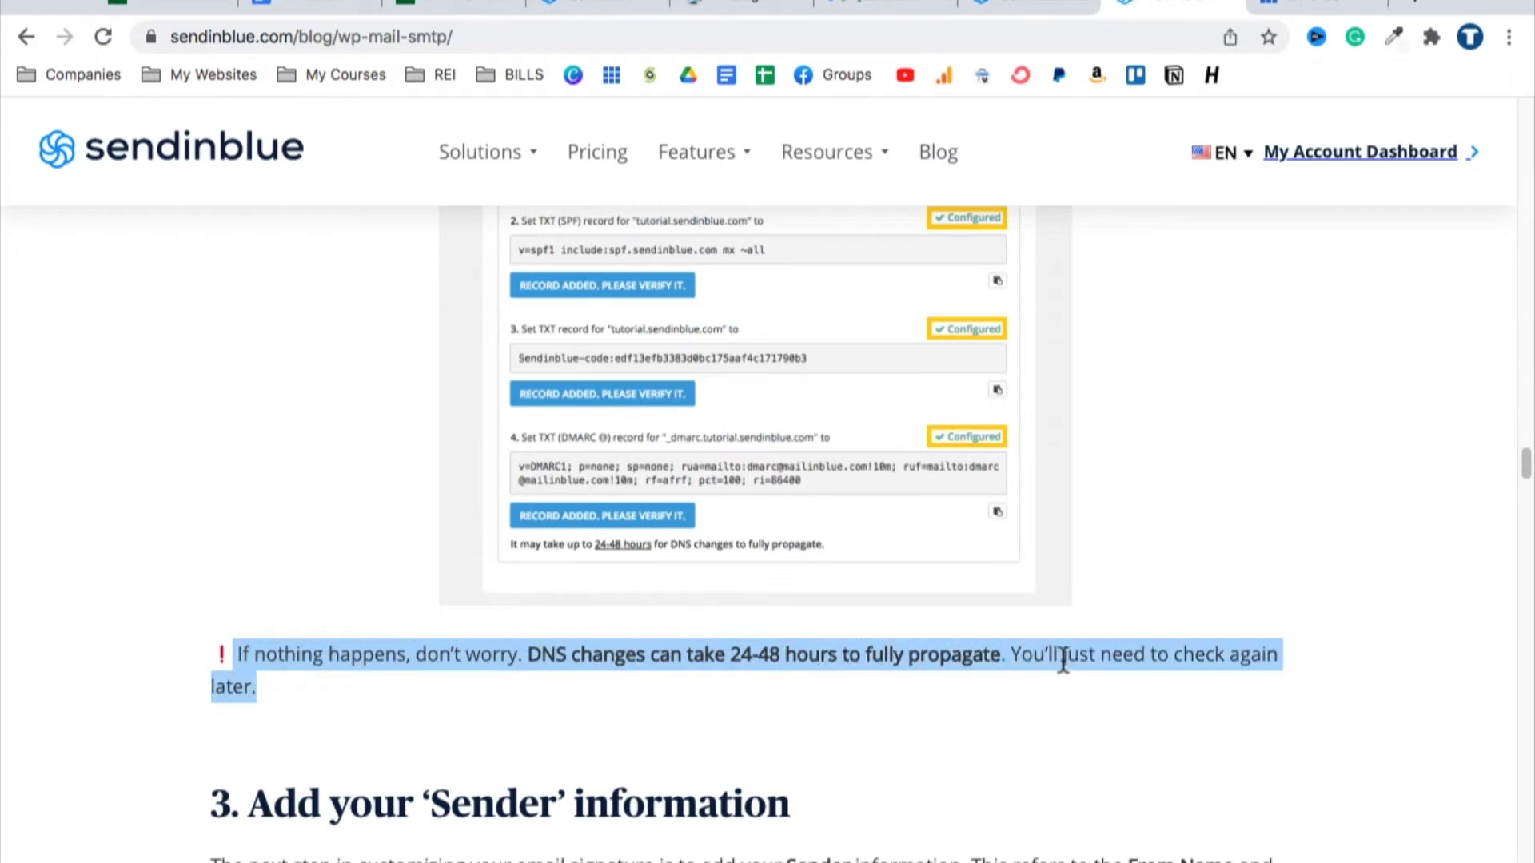
pyautogui.scroll(-5, 1064, 663)
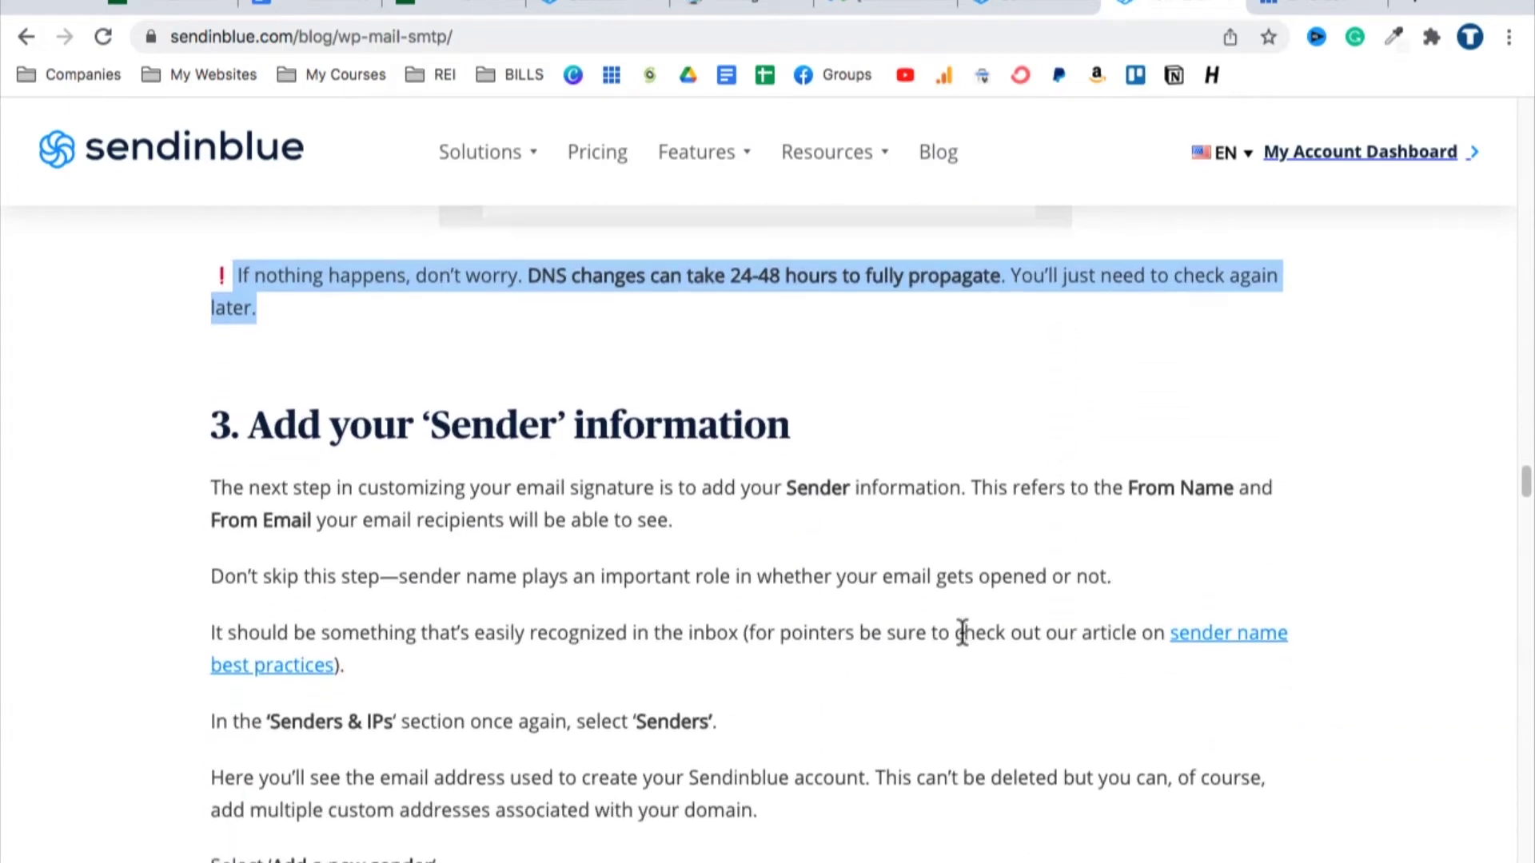
pyautogui.scroll(-6, 962, 635)
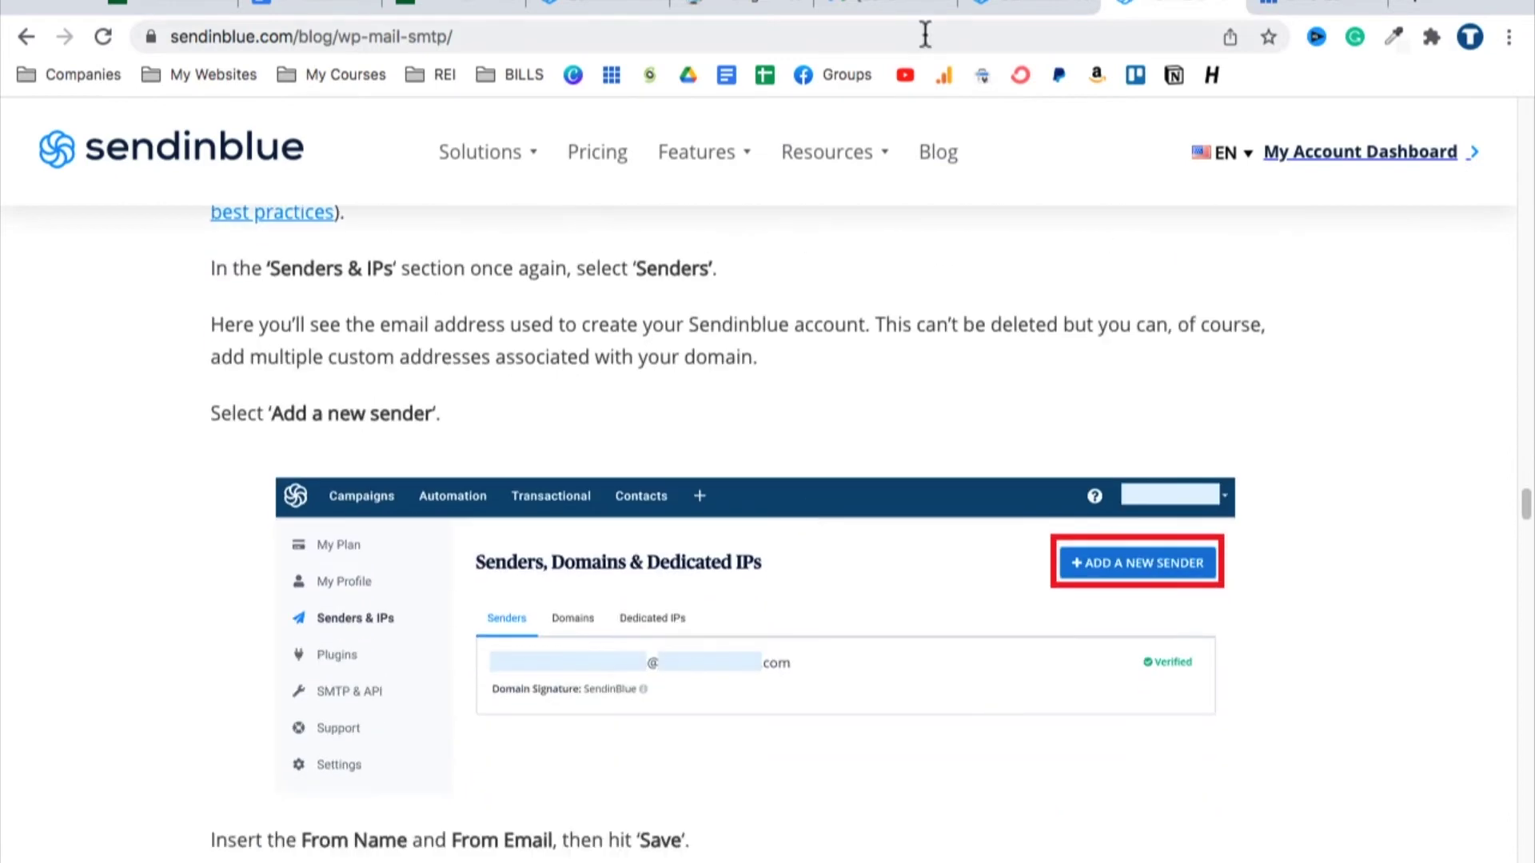
pyautogui.click(883, 5)
# Reopen apersonalstudy.com's authentication details and confirm the DKIM record shows Configured.
pyautogui.click(1015, 6)
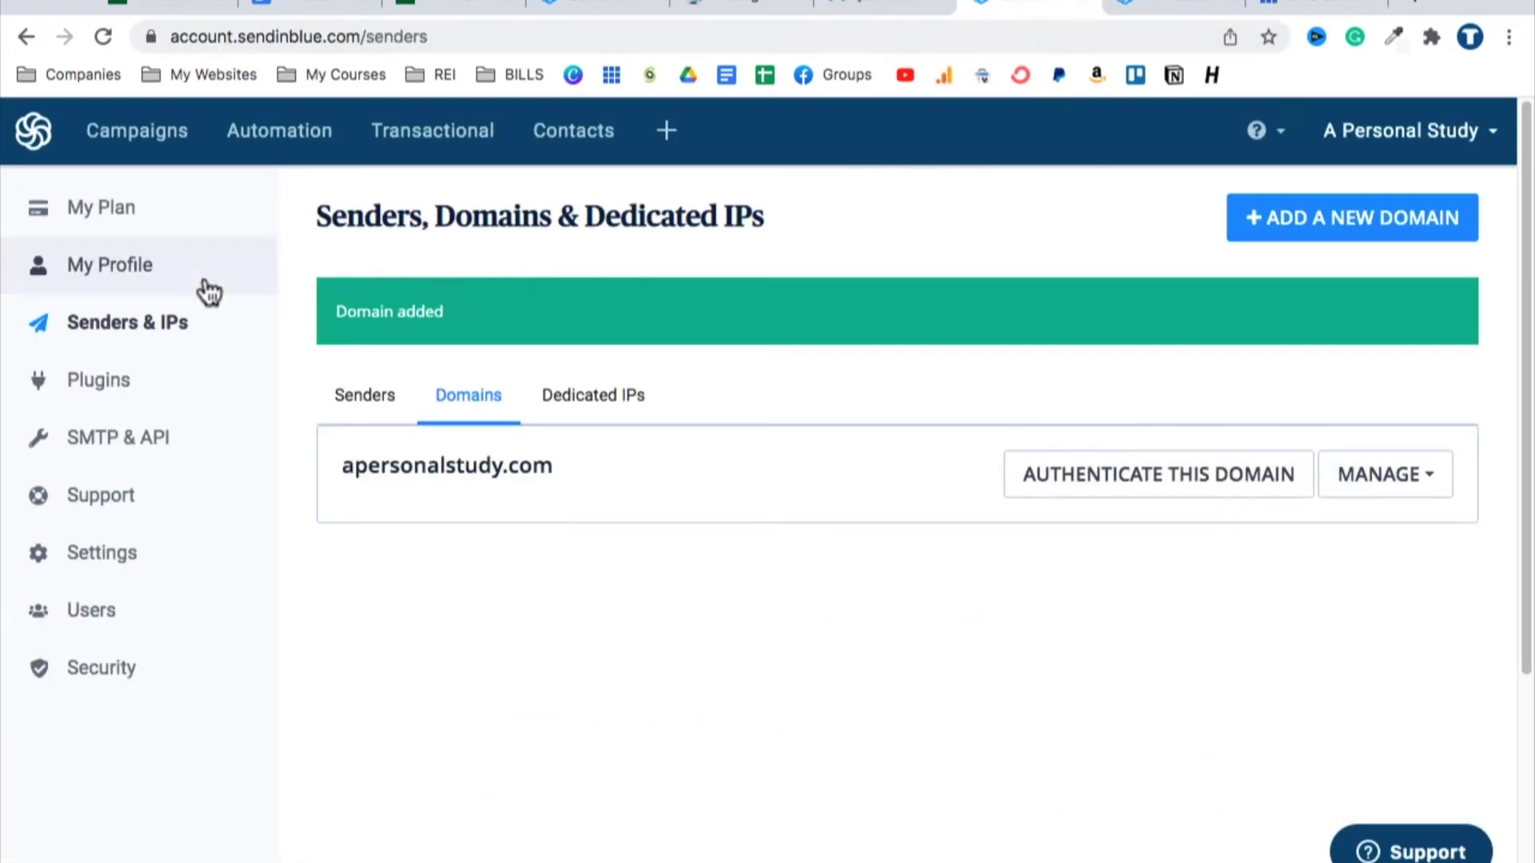
pyautogui.click(1111, 482)
pyautogui.scroll(-2, 1037, 480)
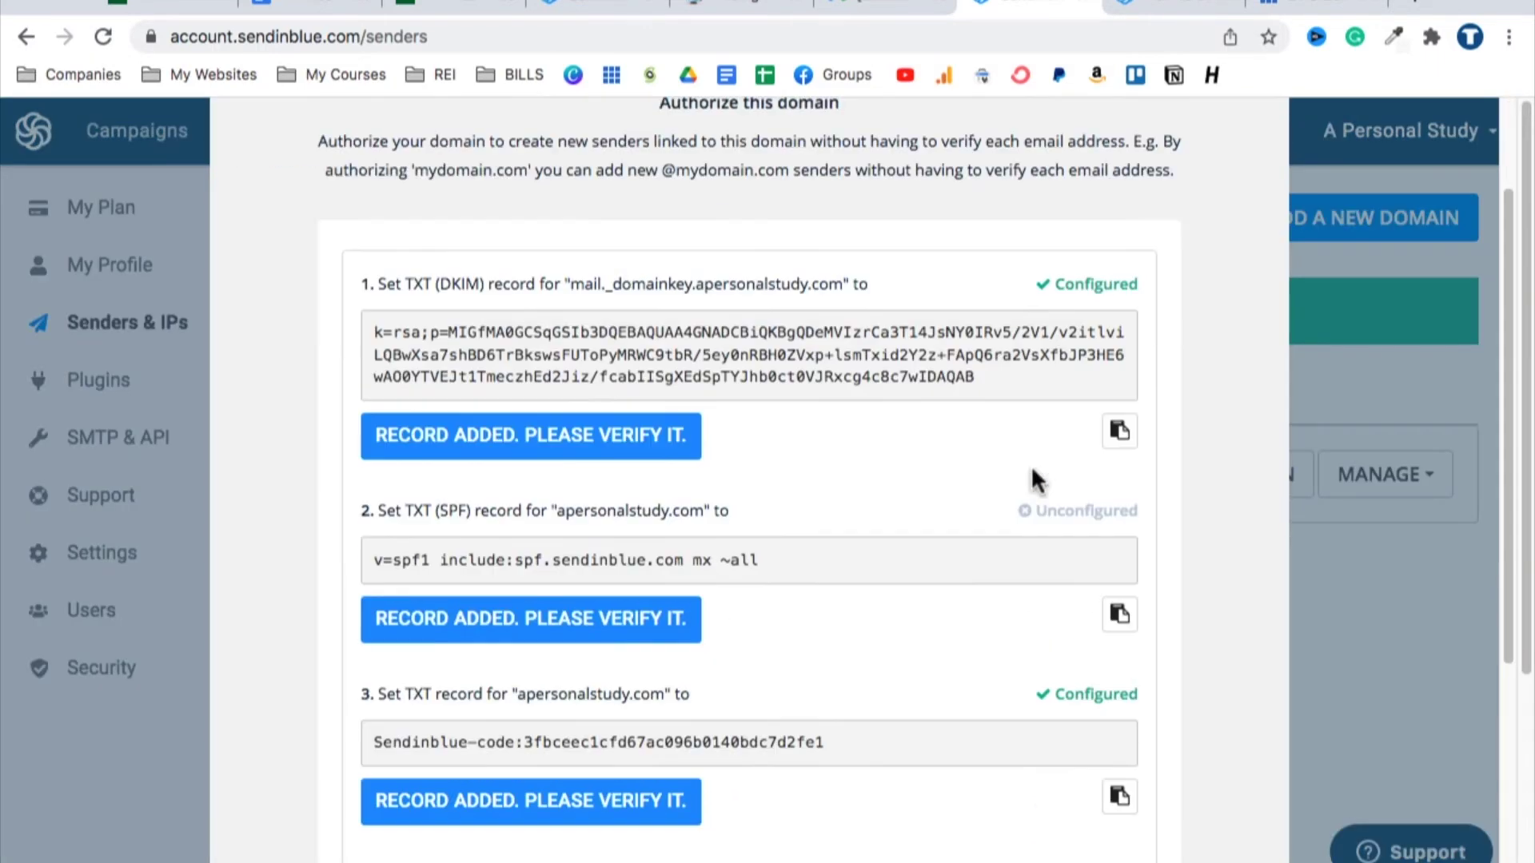
pyautogui.scroll(-1, 1037, 479)
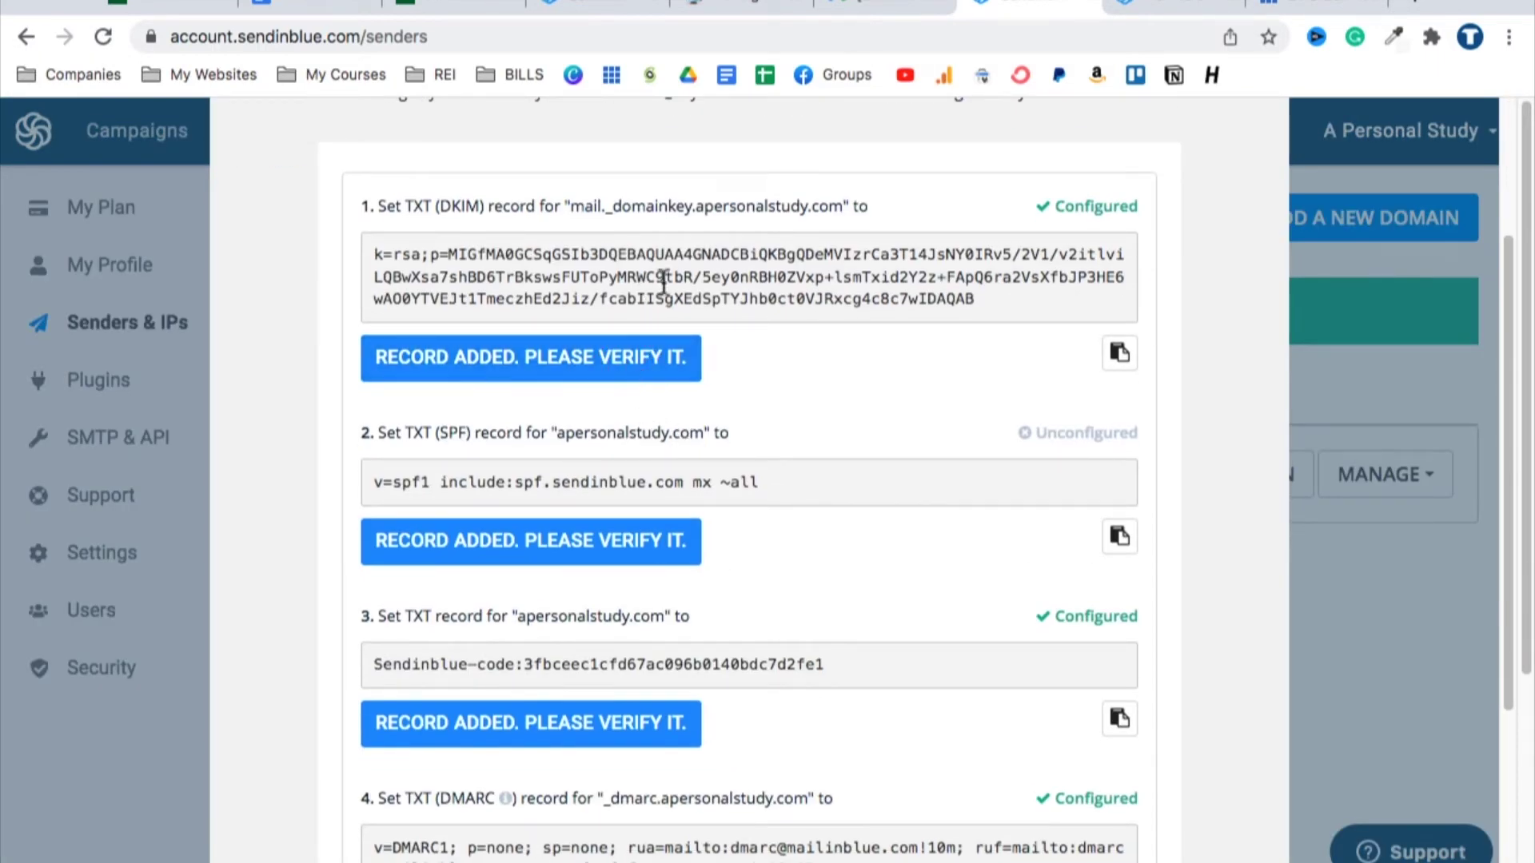
pyautogui.moveTo(362, 206); pyautogui.dragTo(1074, 212)
pyautogui.click(1036, 212)
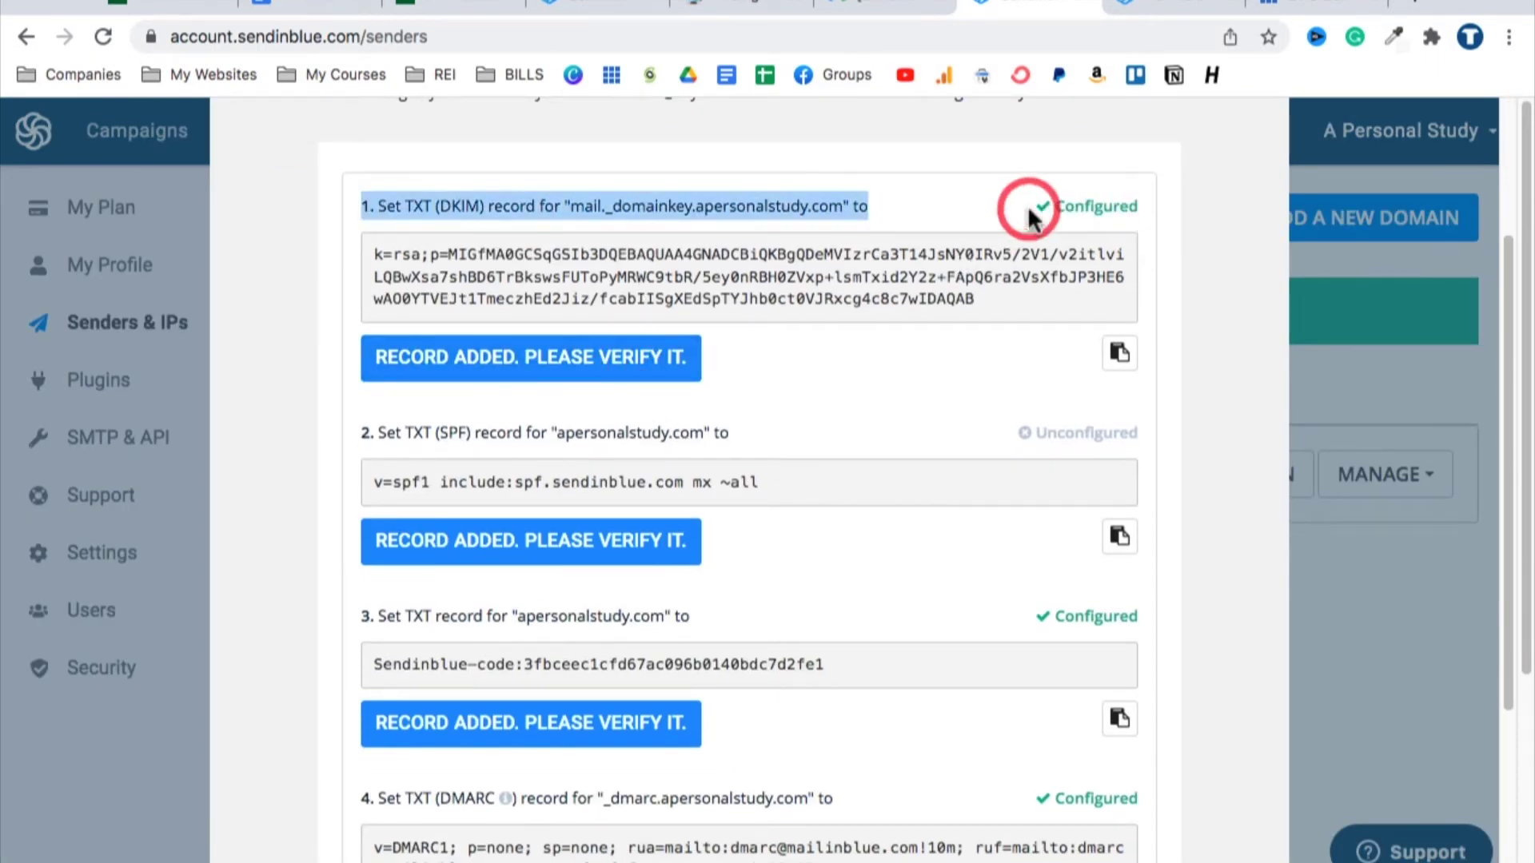
pyautogui.click(1128, 210)
pyautogui.tripleClick(1129, 209)
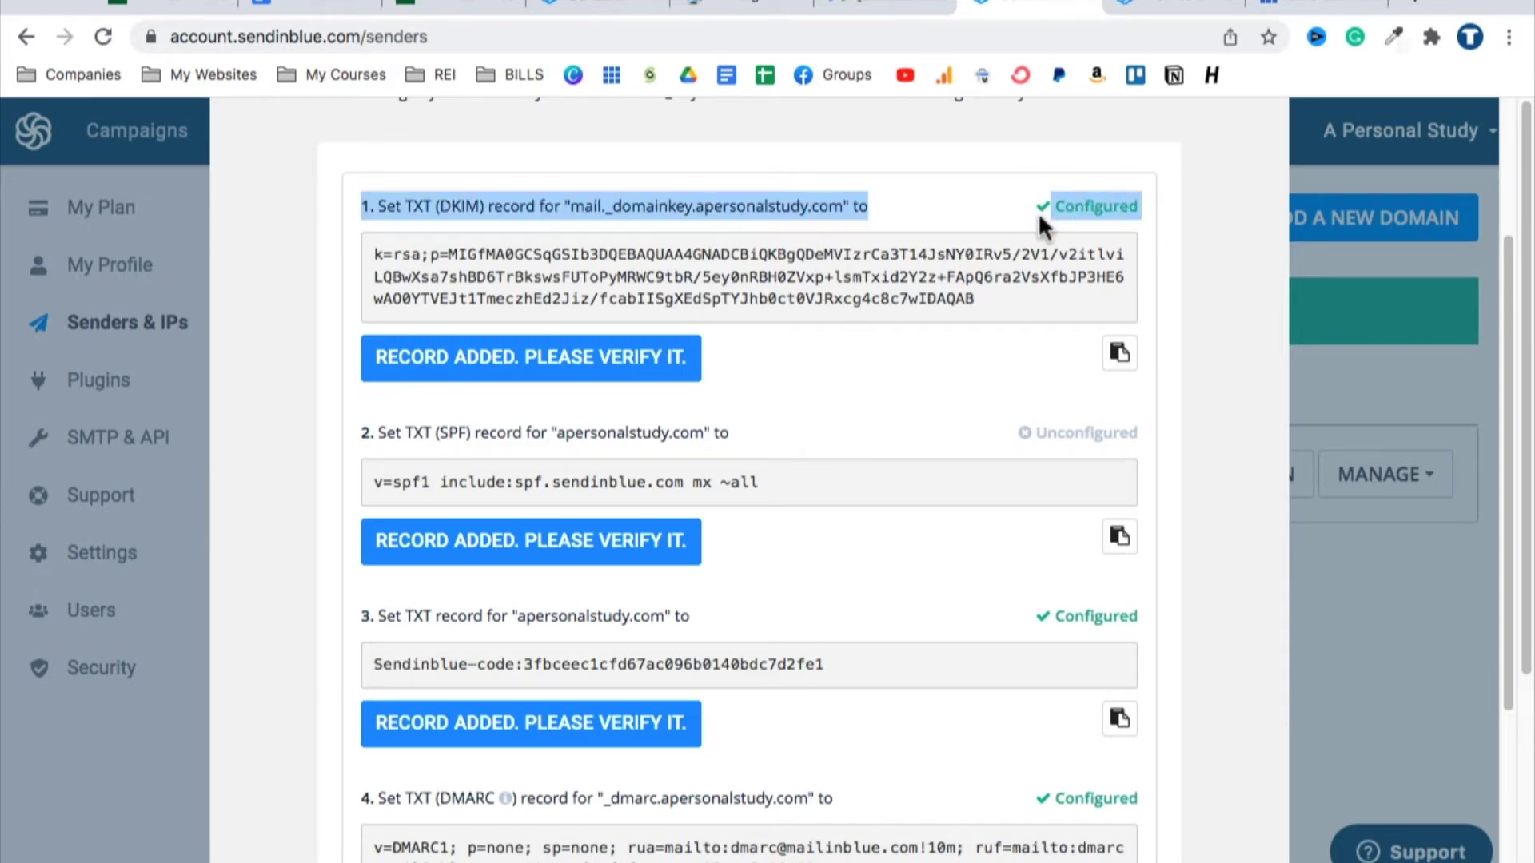
pyautogui.scroll(-4, 925, 388)
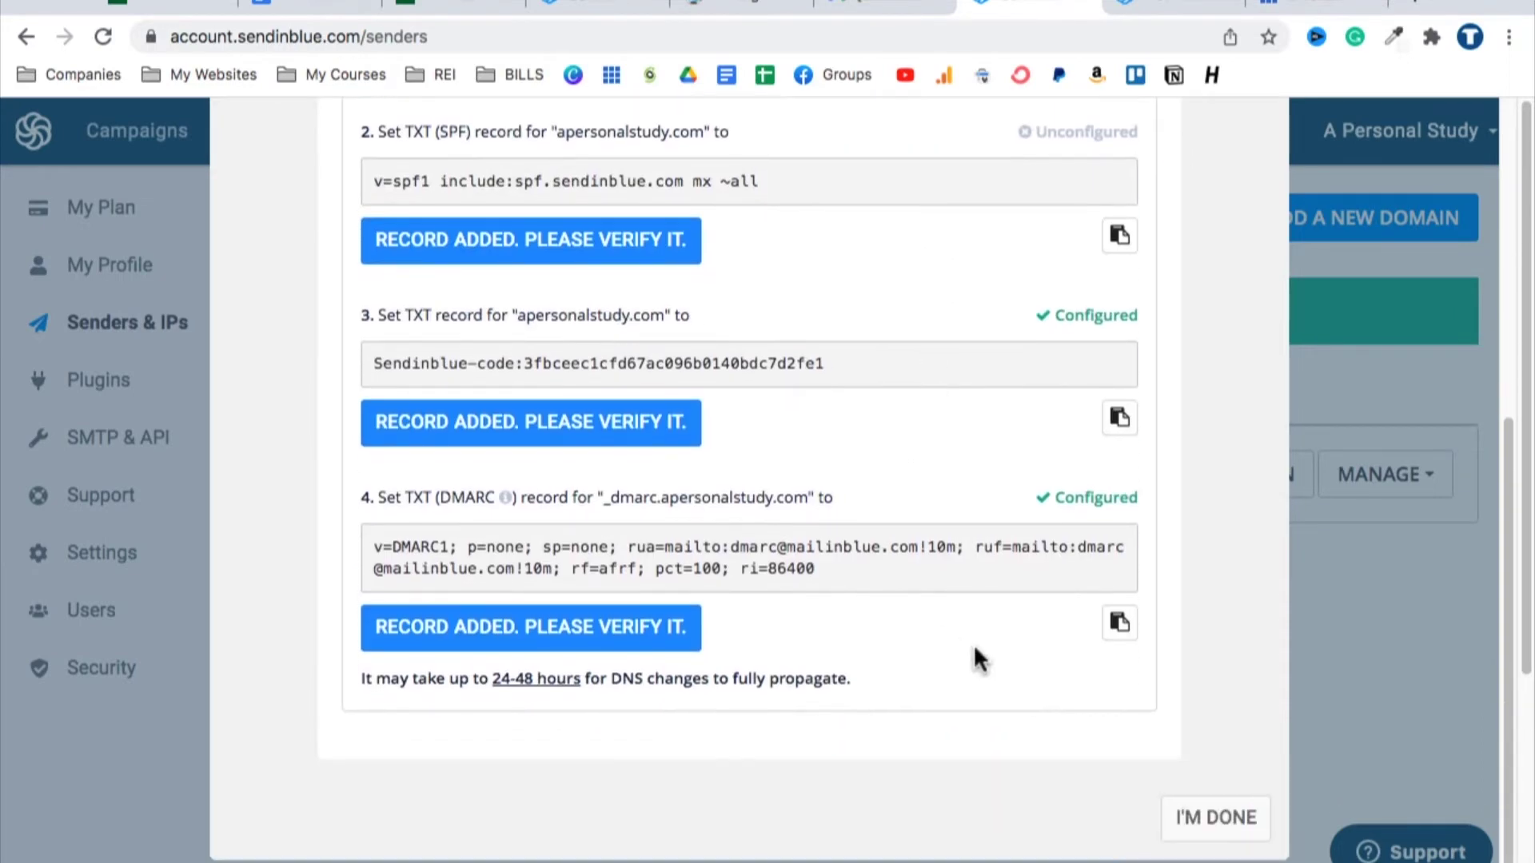
pyautogui.scroll(6, 812, 669)
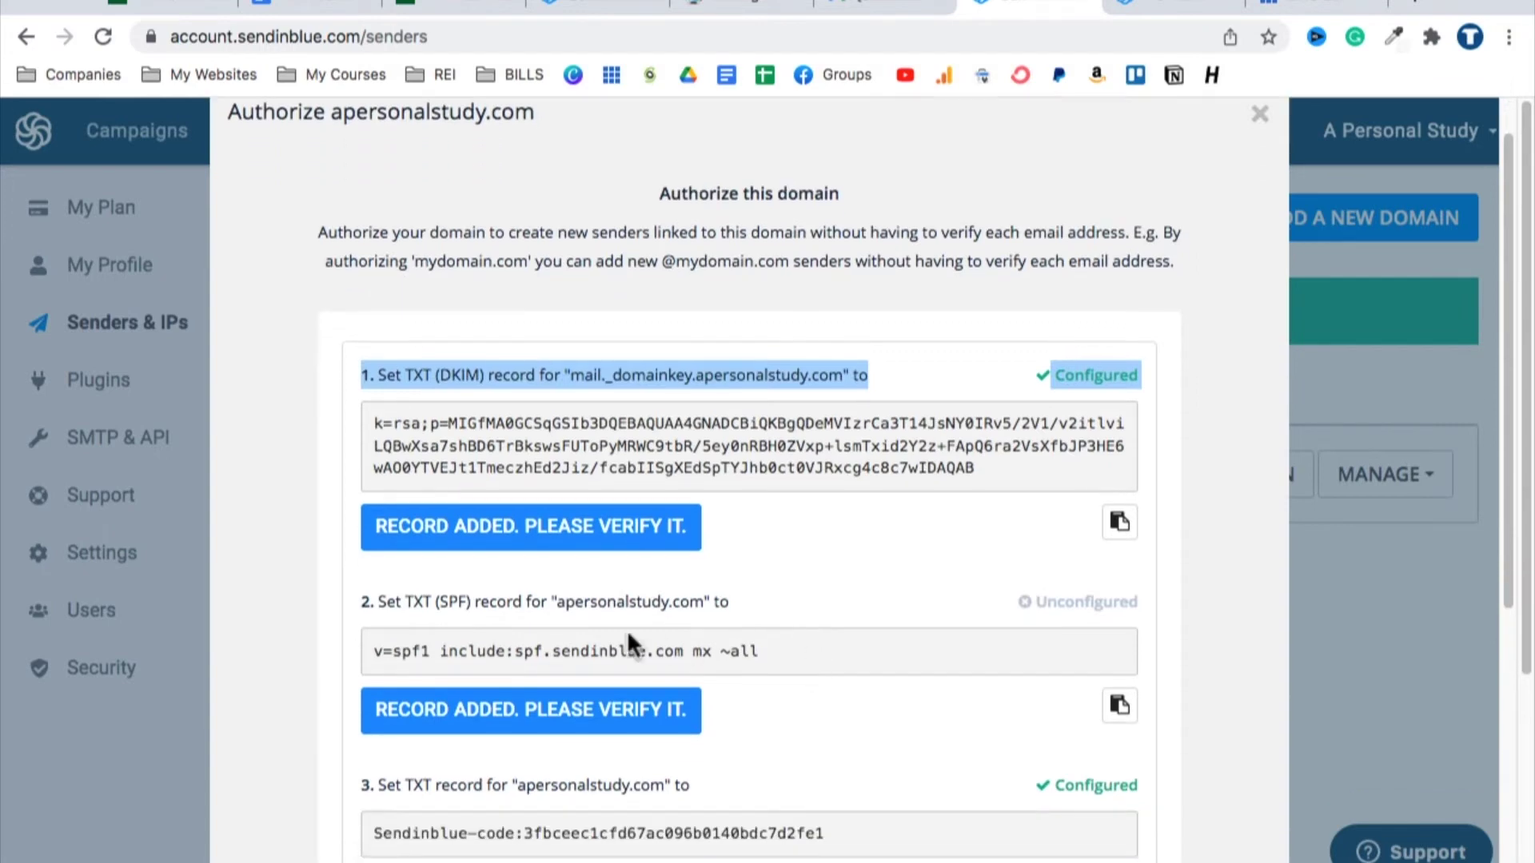
# Copy the still-unconfigured SPF record value.
pyautogui.moveTo(377, 601); pyautogui.dragTo(712, 611)
pyautogui.click(577, 622)
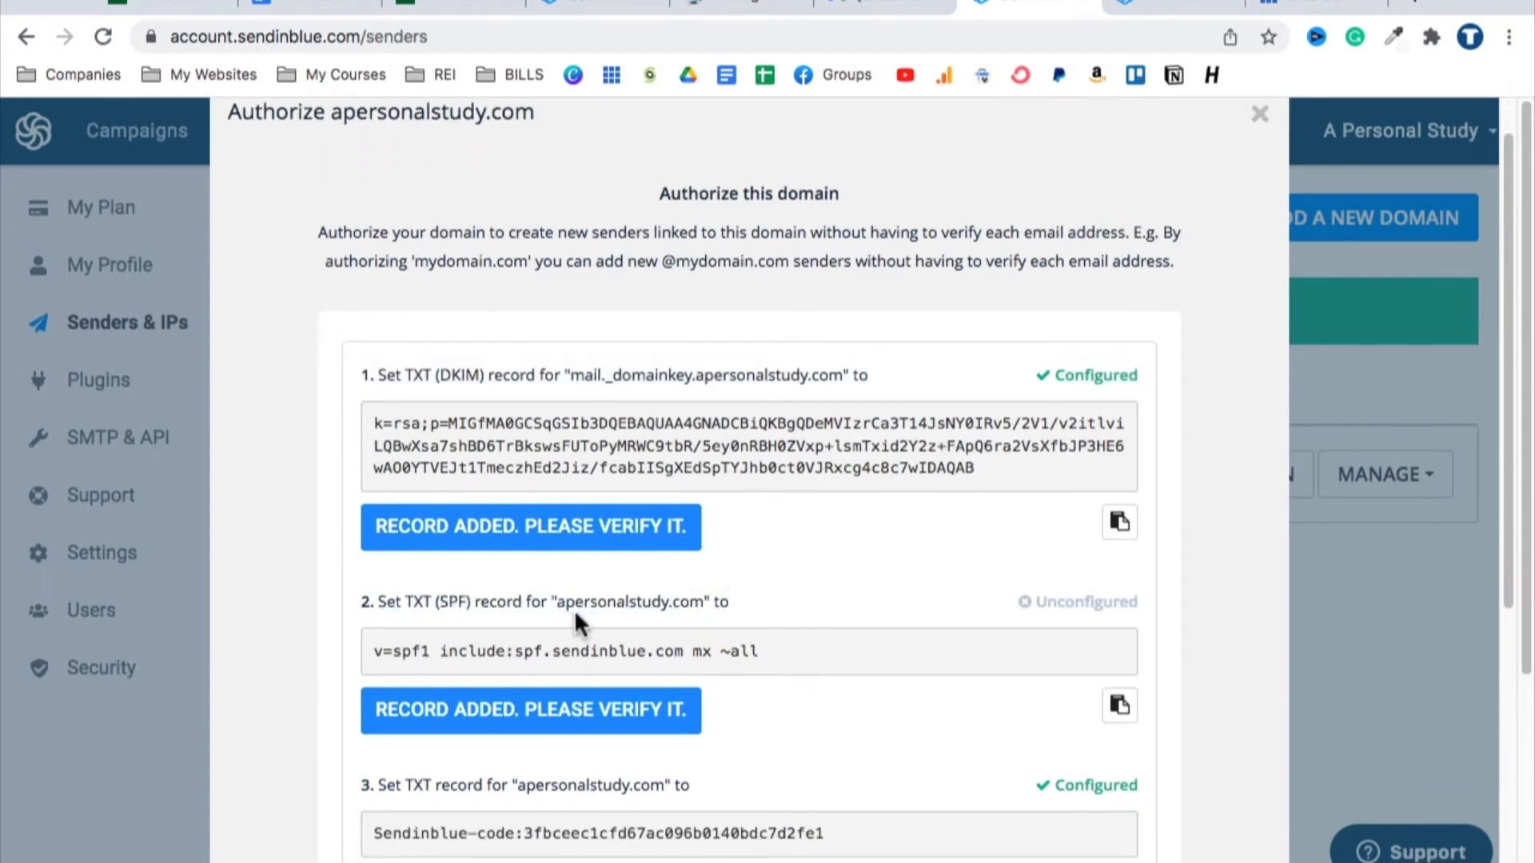
pyautogui.tripleClick(421, 652)
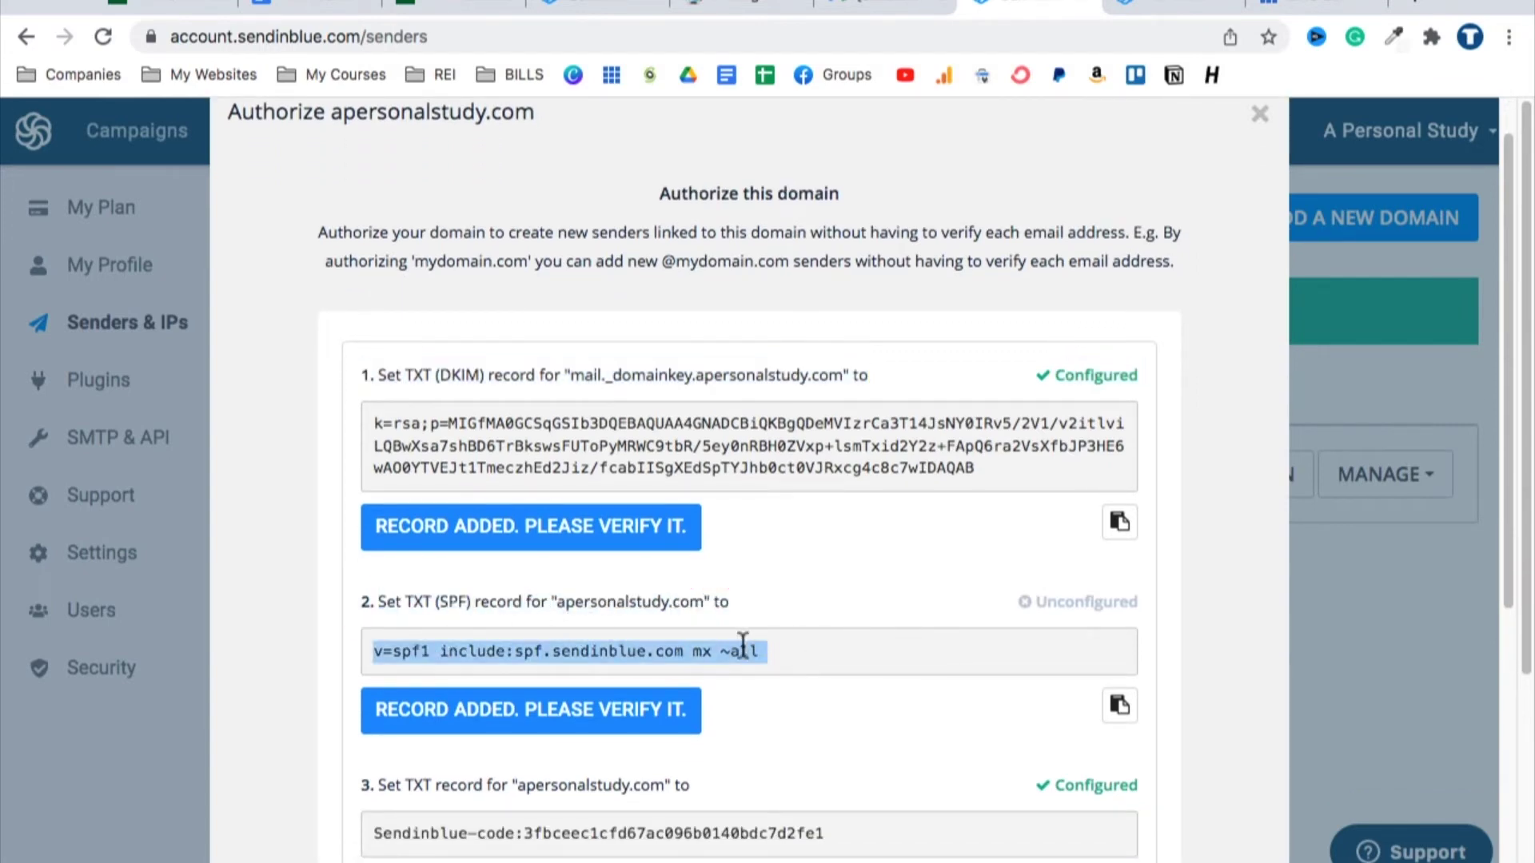
pyautogui.click(888, 654)
pyautogui.click(1118, 704)
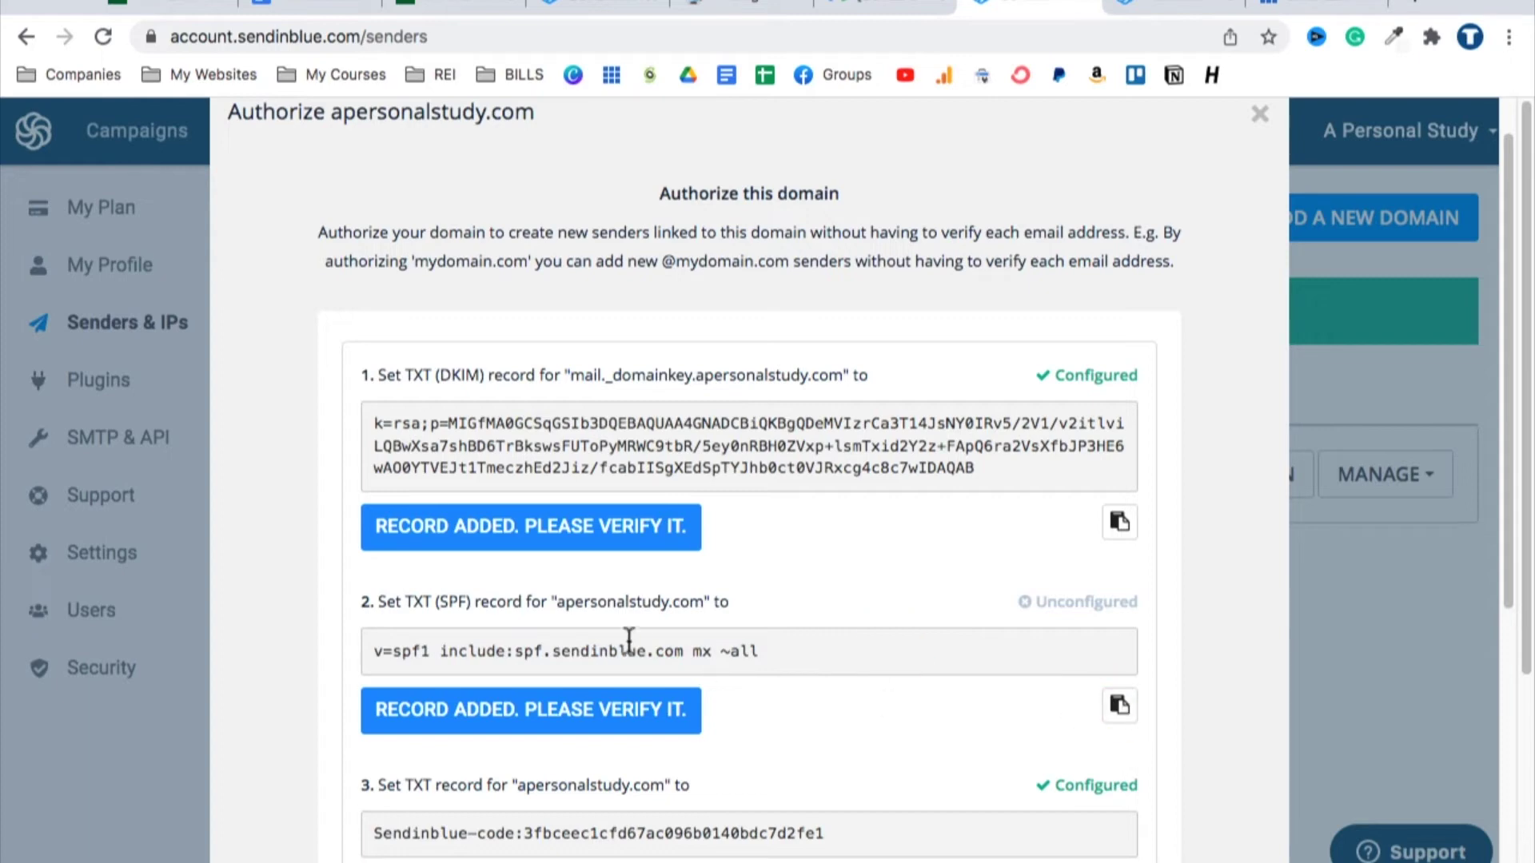
# Compare the Sendinblue SPF record with the existing websitewelcome SPF value in Bluehost's zone.
pyautogui.click(886, 10)
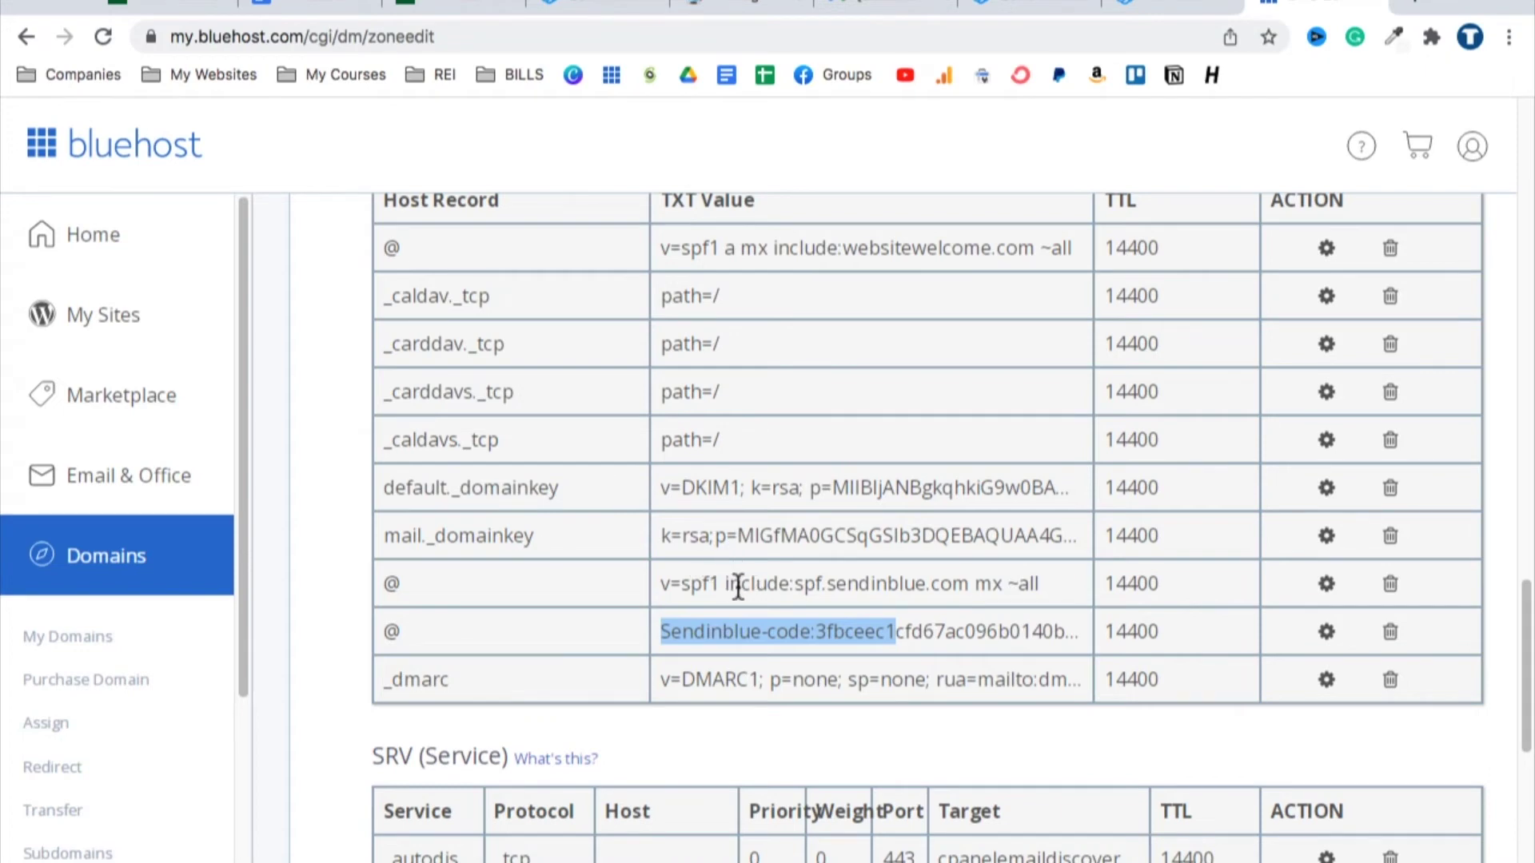
pyautogui.scroll(2, 959, 590)
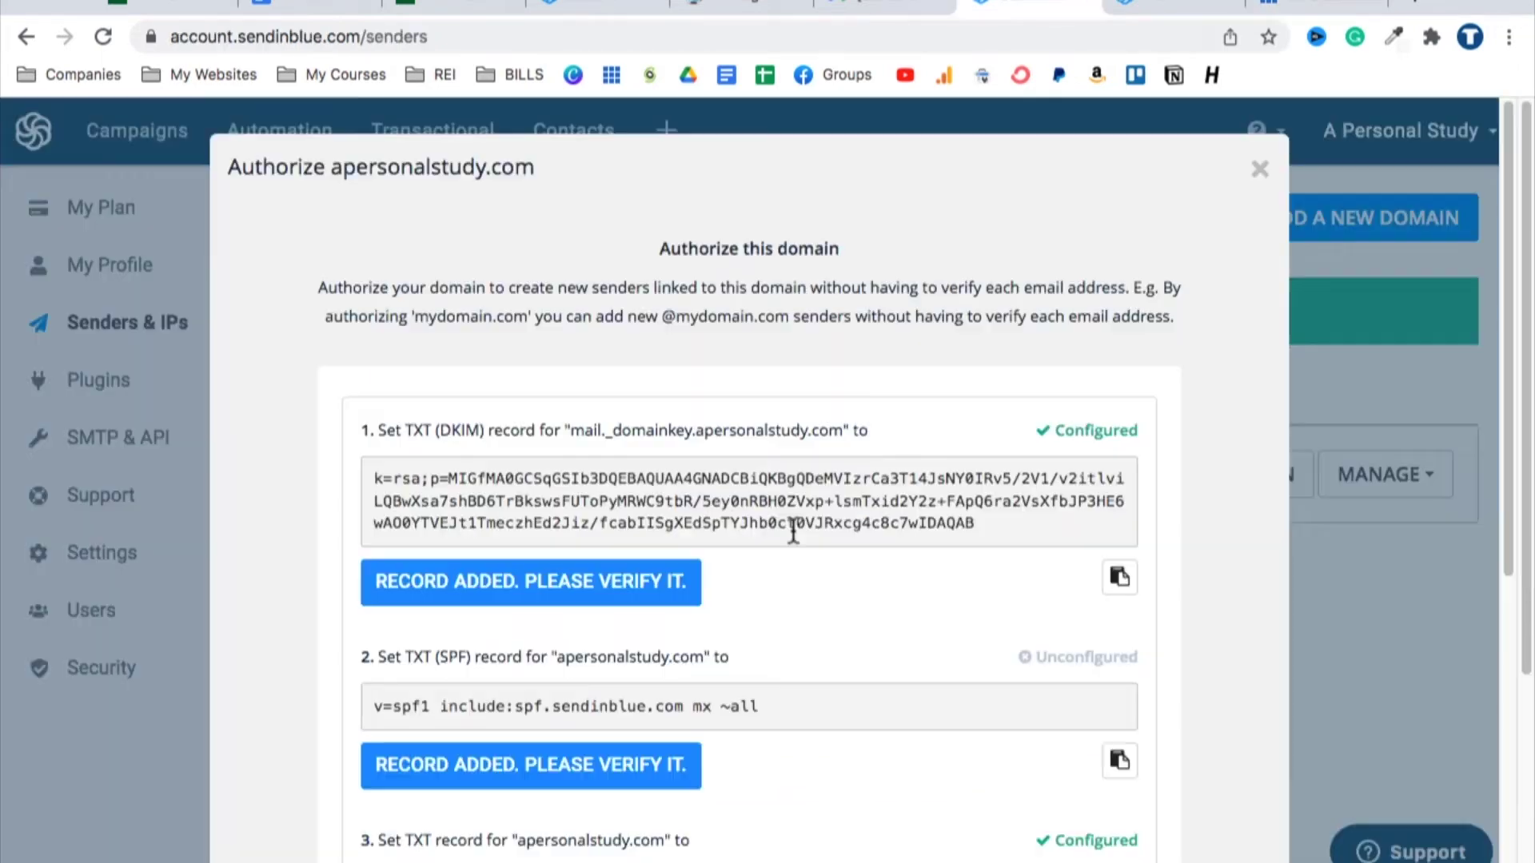
pyautogui.scroll(-1, 703, 640)
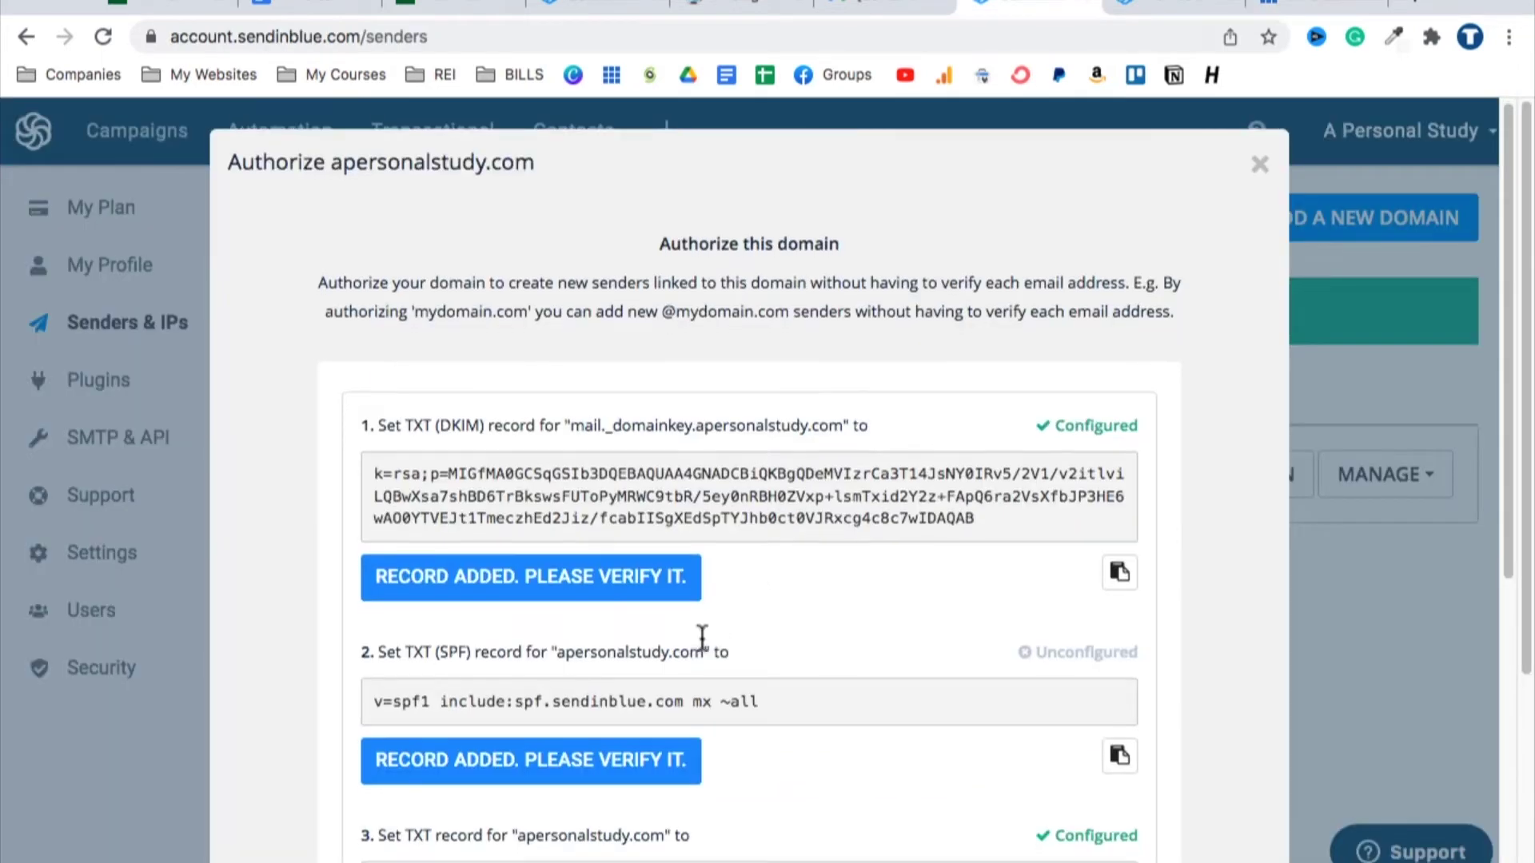
pyautogui.click(1268, 8)
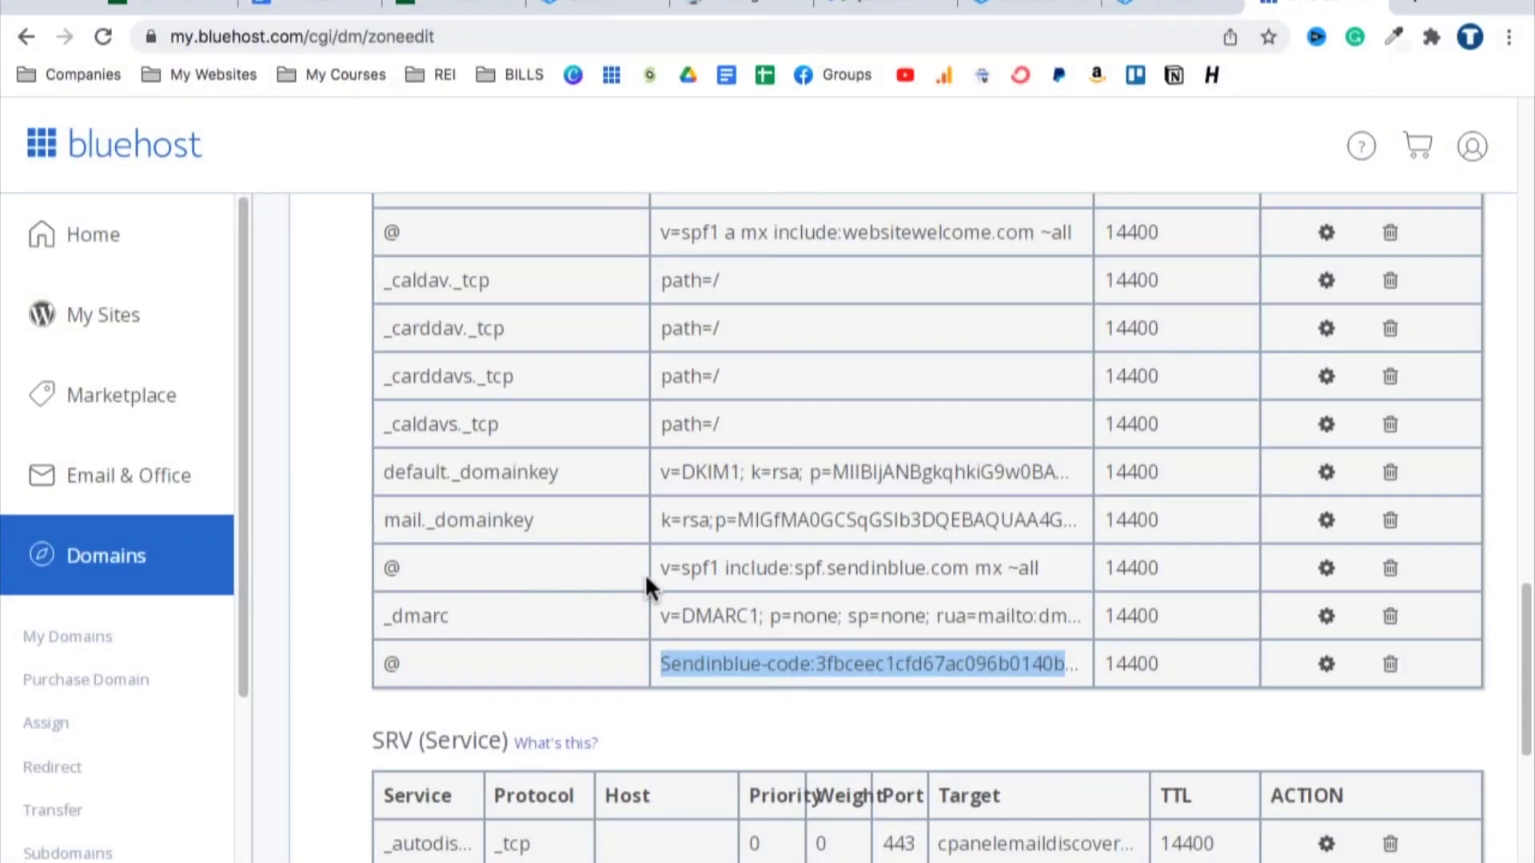
pyautogui.moveTo(655, 569); pyautogui.dragTo(953, 569)
pyautogui.moveTo(670, 233); pyautogui.dragTo(1075, 232)
# Delete the separate Sendinblue SPF TXT record and confirm the removal.
pyautogui.scroll(1, 943, 289)
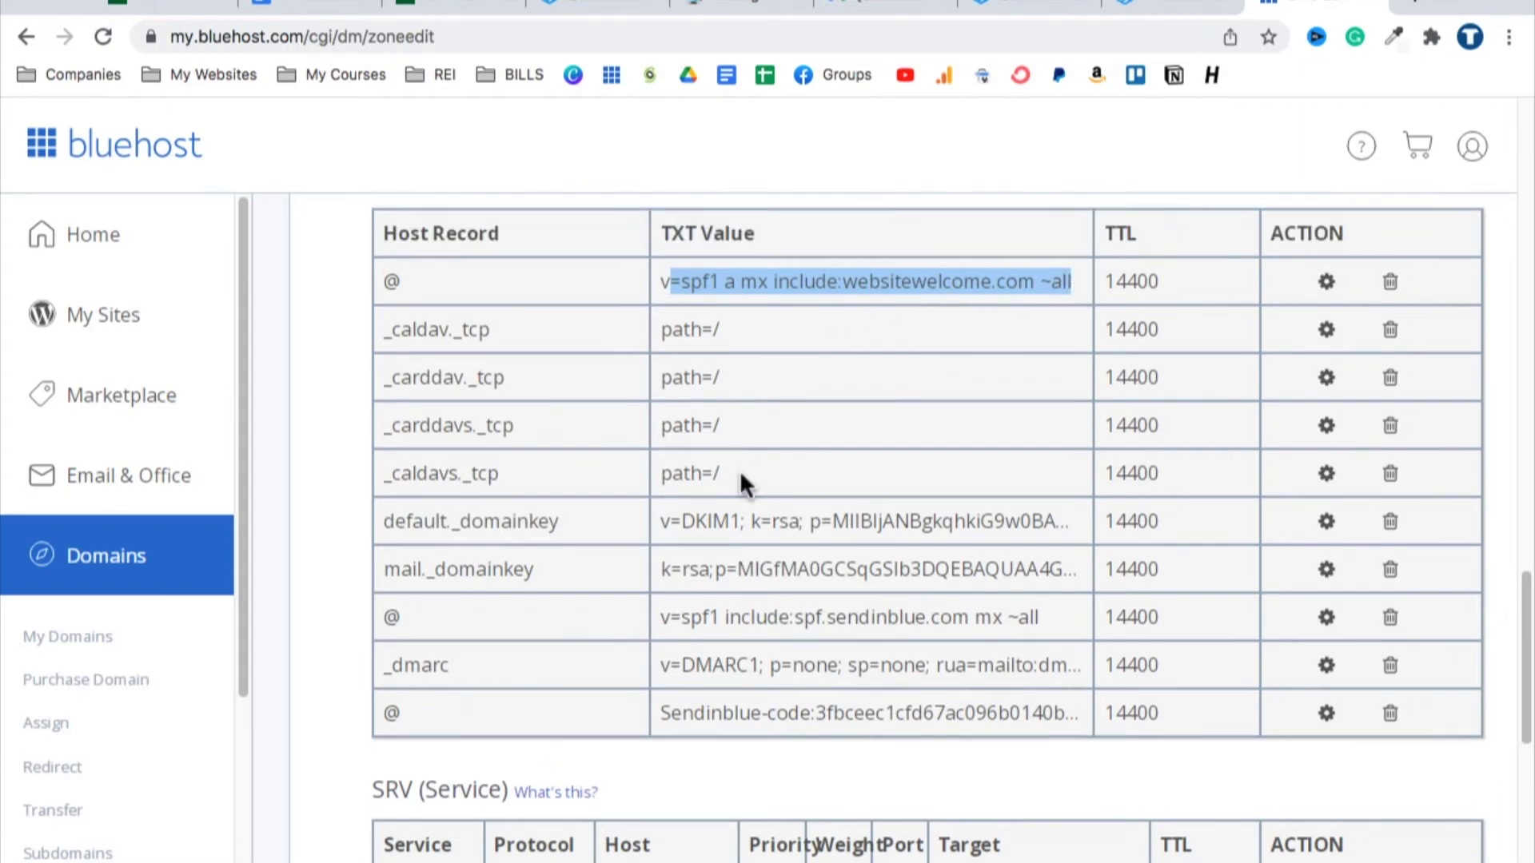
pyautogui.moveTo(657, 617); pyautogui.dragTo(948, 620)
pyautogui.click(1389, 619)
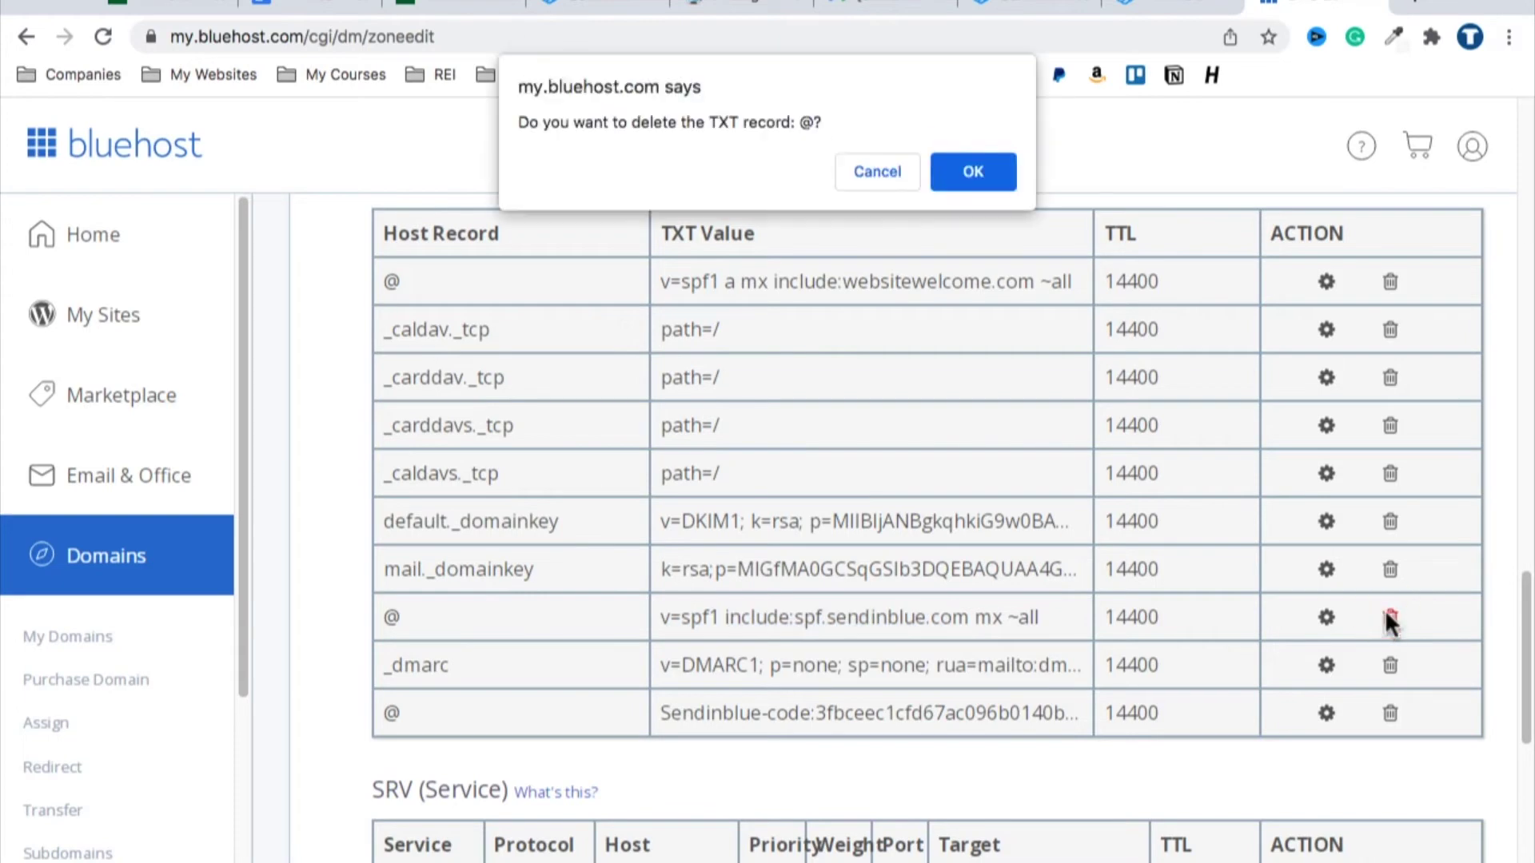
pyautogui.click(969, 172)
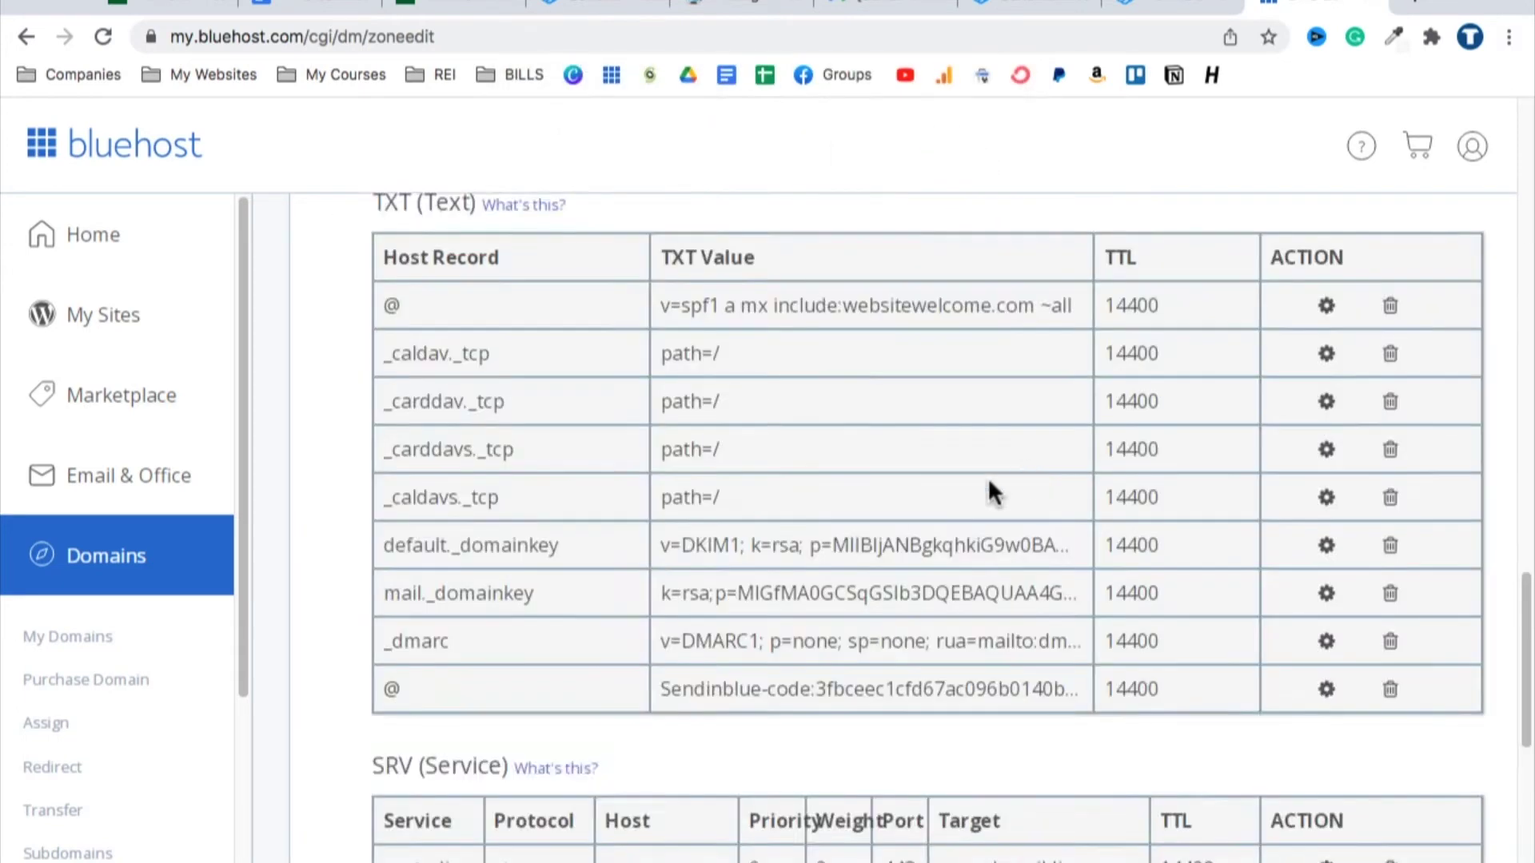
pyautogui.moveTo(663, 452); pyautogui.dragTo(709, 453)
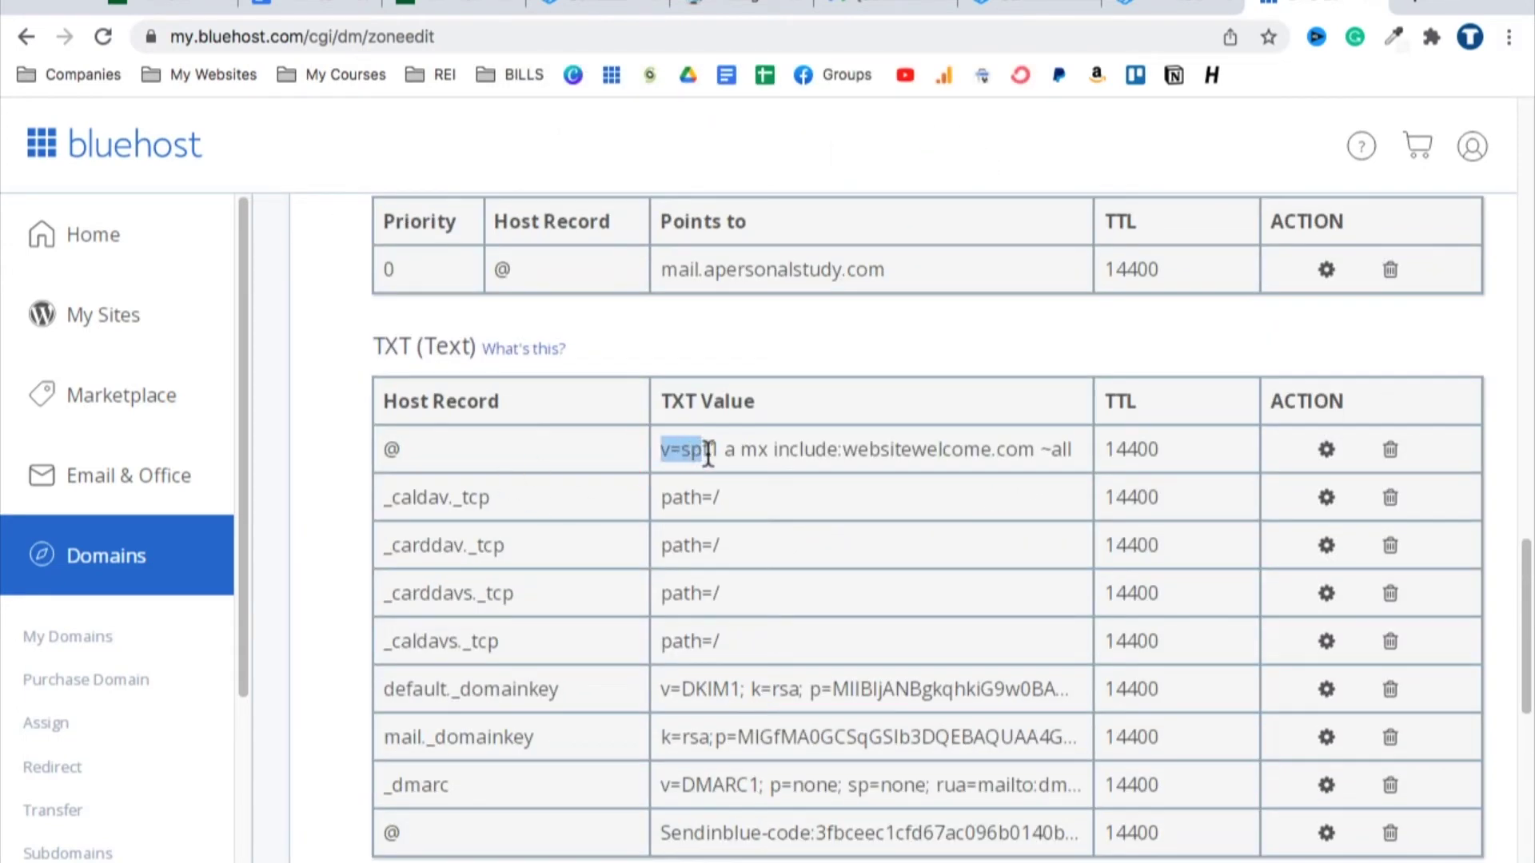
# Compare Sendinblue's SPF value with Bluehost's existing @ SPF record and start editing it.
pyautogui.click(873, 6)
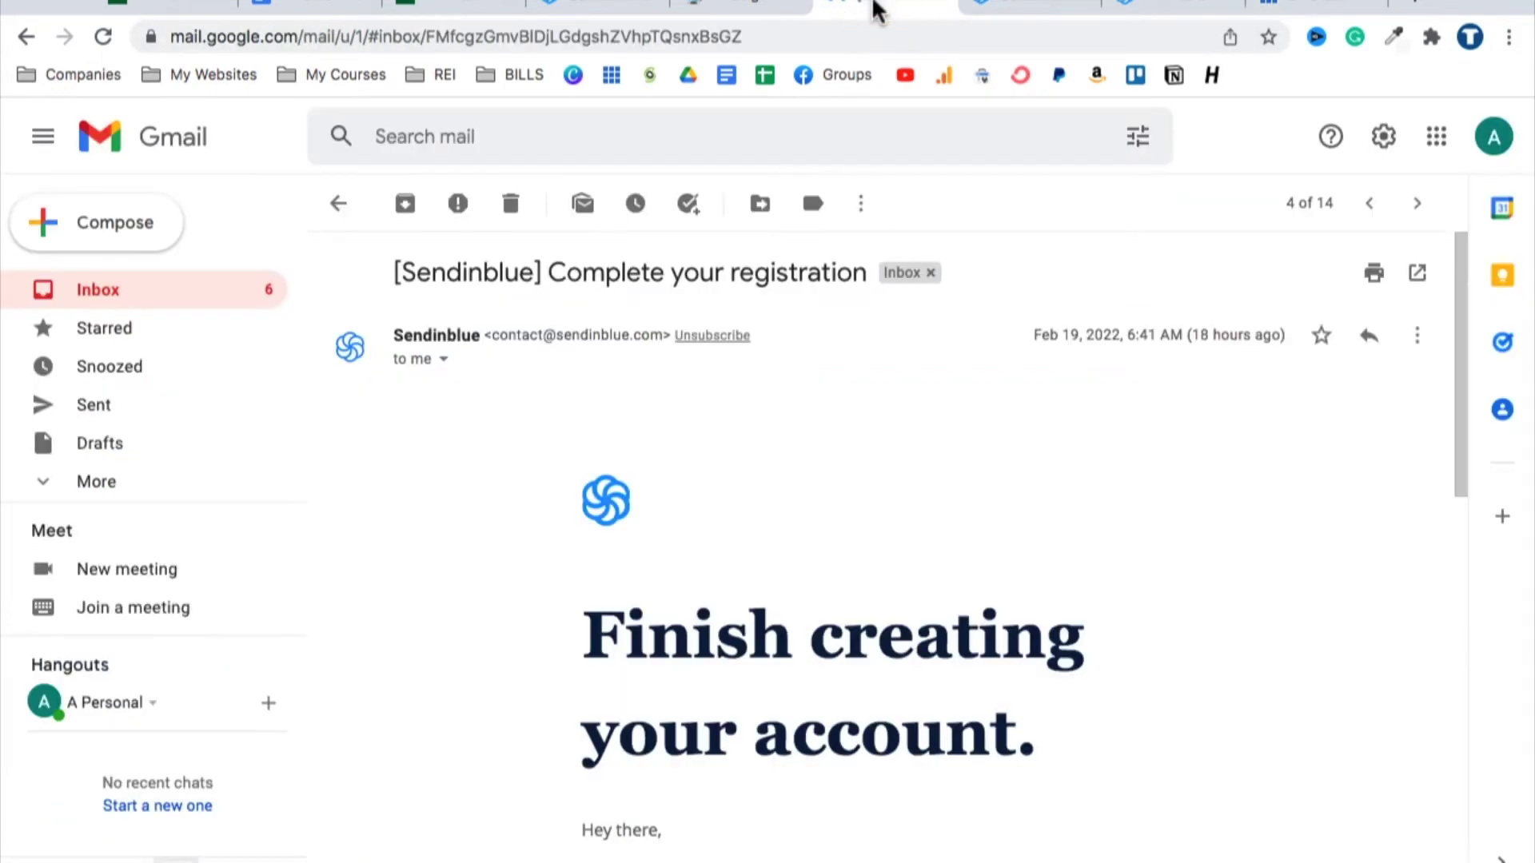
pyautogui.click(963, 12)
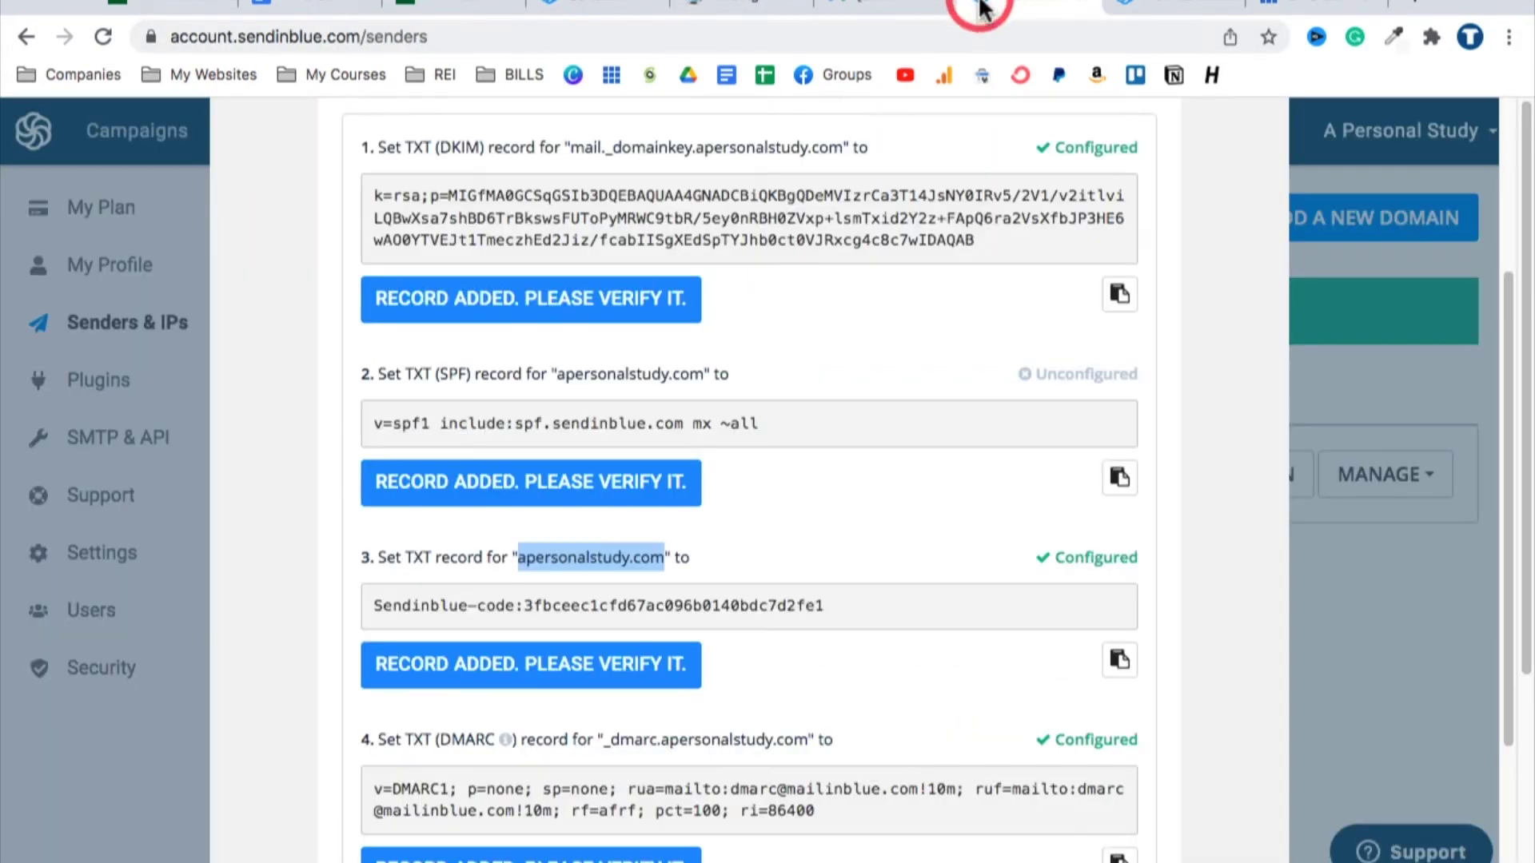
pyautogui.moveTo(375, 424); pyautogui.dragTo(739, 424)
pyautogui.click(437, 431)
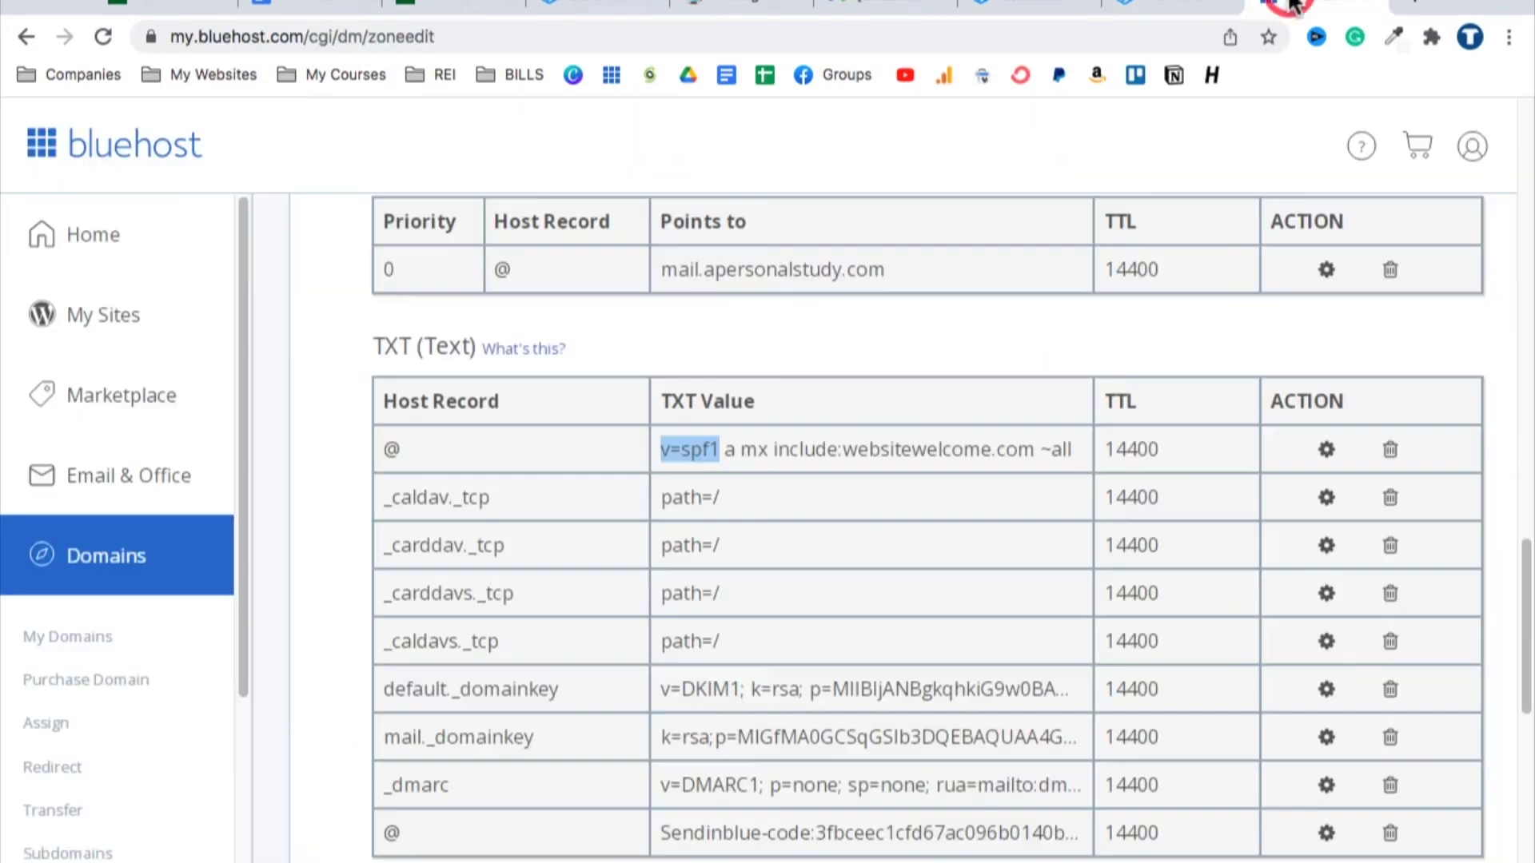
pyautogui.click(1295, 6)
pyautogui.click(684, 454)
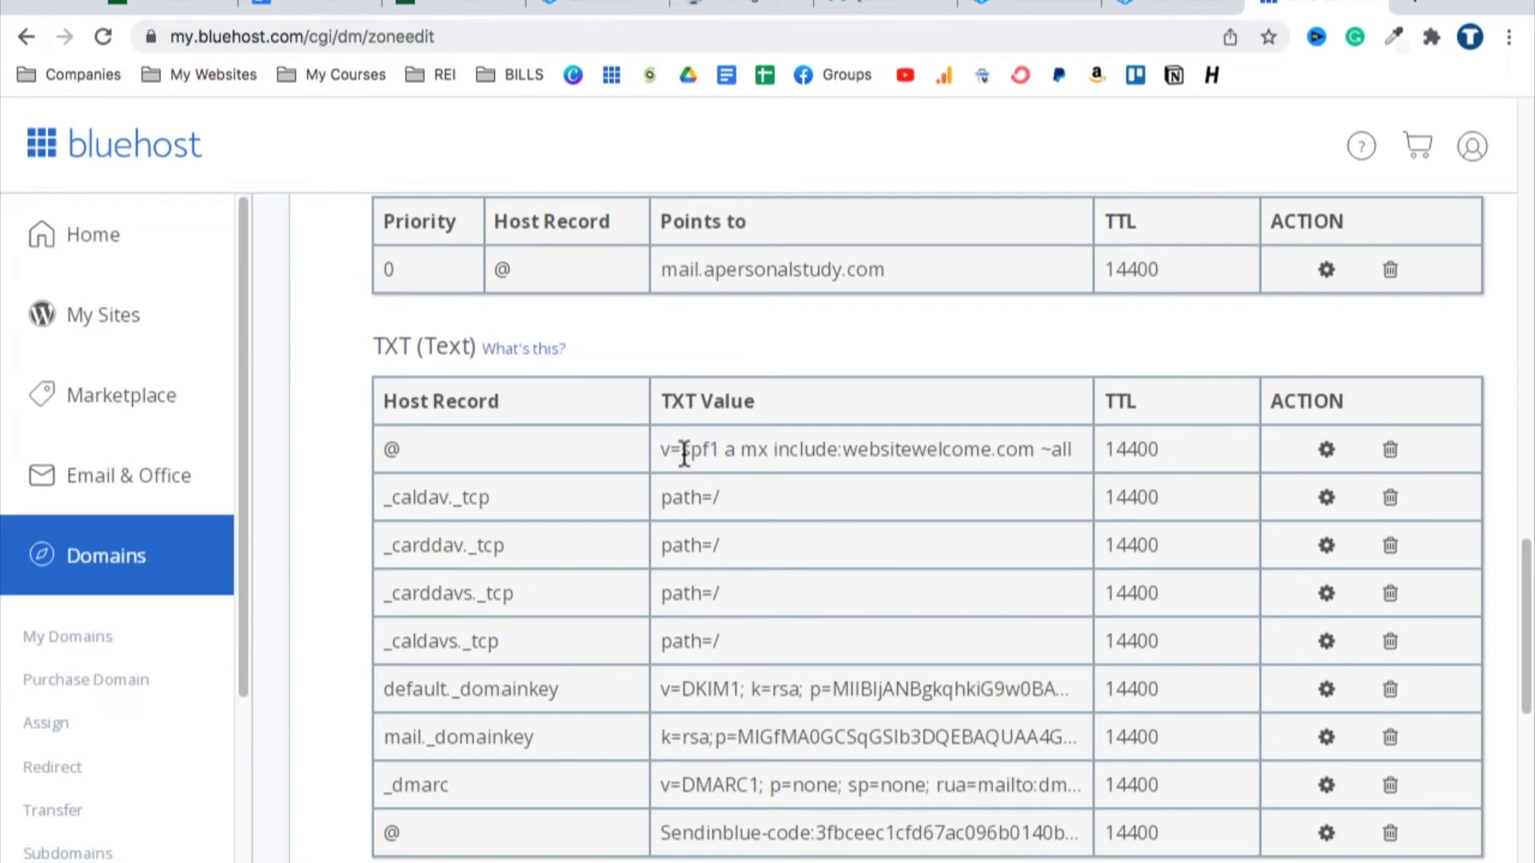
pyautogui.moveTo(665, 455); pyautogui.dragTo(1063, 451)
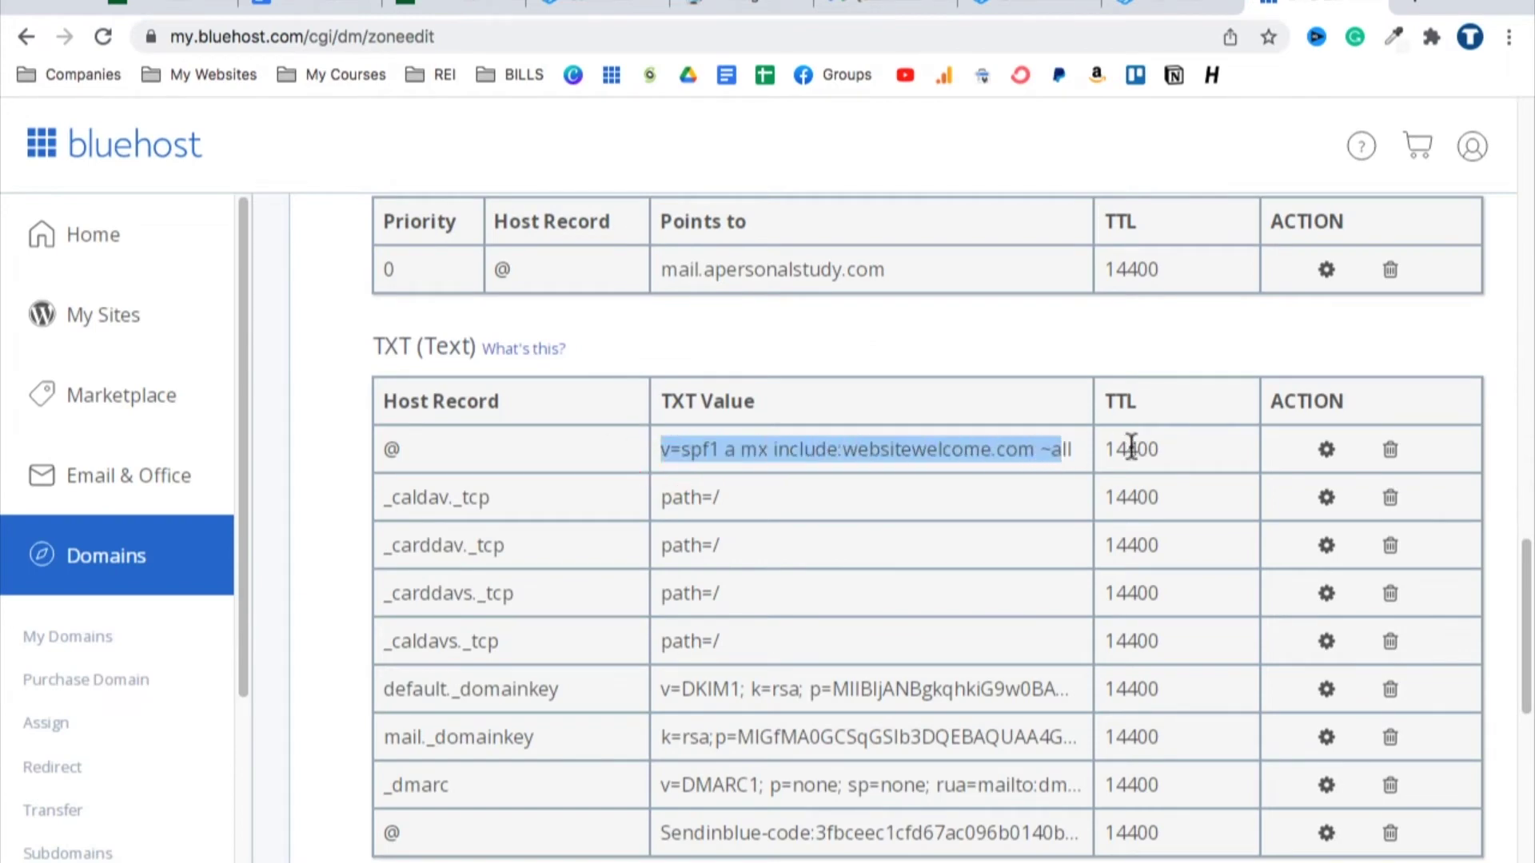
pyautogui.click(1327, 452)
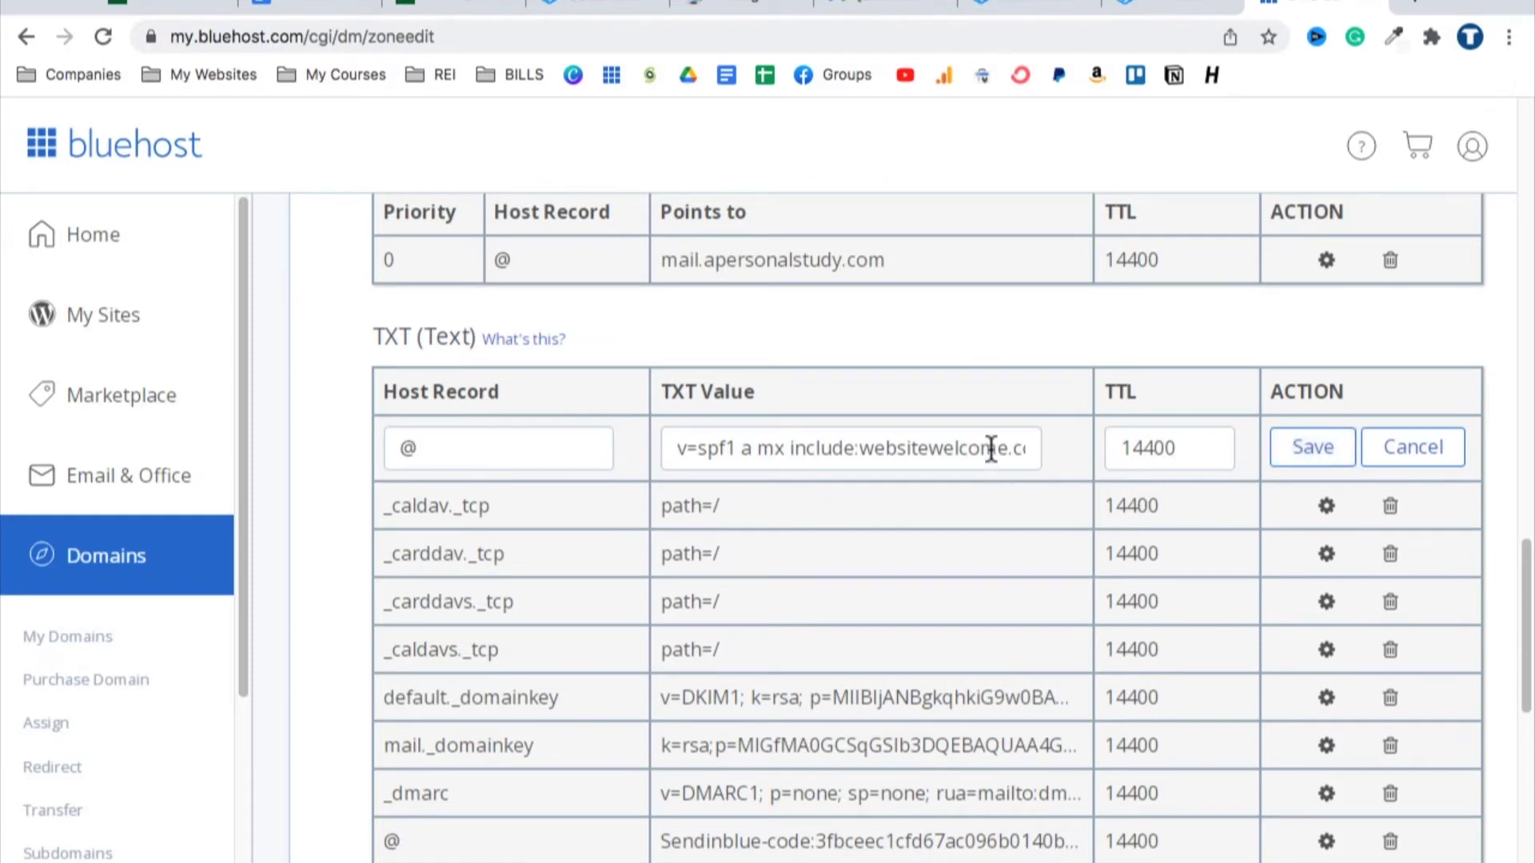
pyautogui.moveTo(996, 448); pyautogui.dragTo(1023, 450)
pyautogui.moveTo(919, 456); pyautogui.dragTo(707, 437)
# Copy 'include:spf.sendinblue.com mx ~all' from Sendinblue's SPF value.
pyautogui.click(1001, 7)
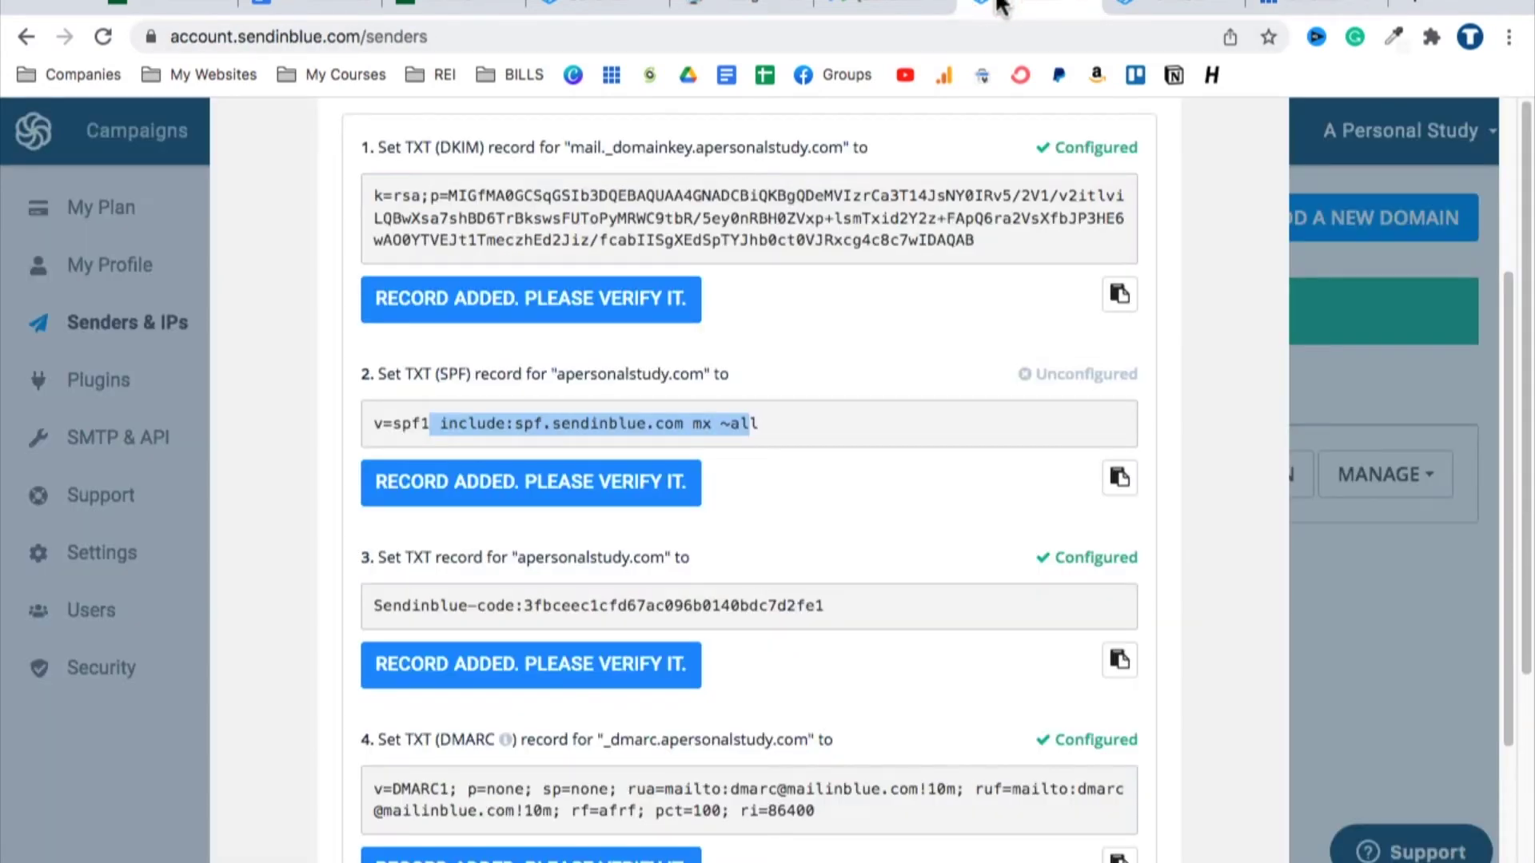
pyautogui.click(490, 407)
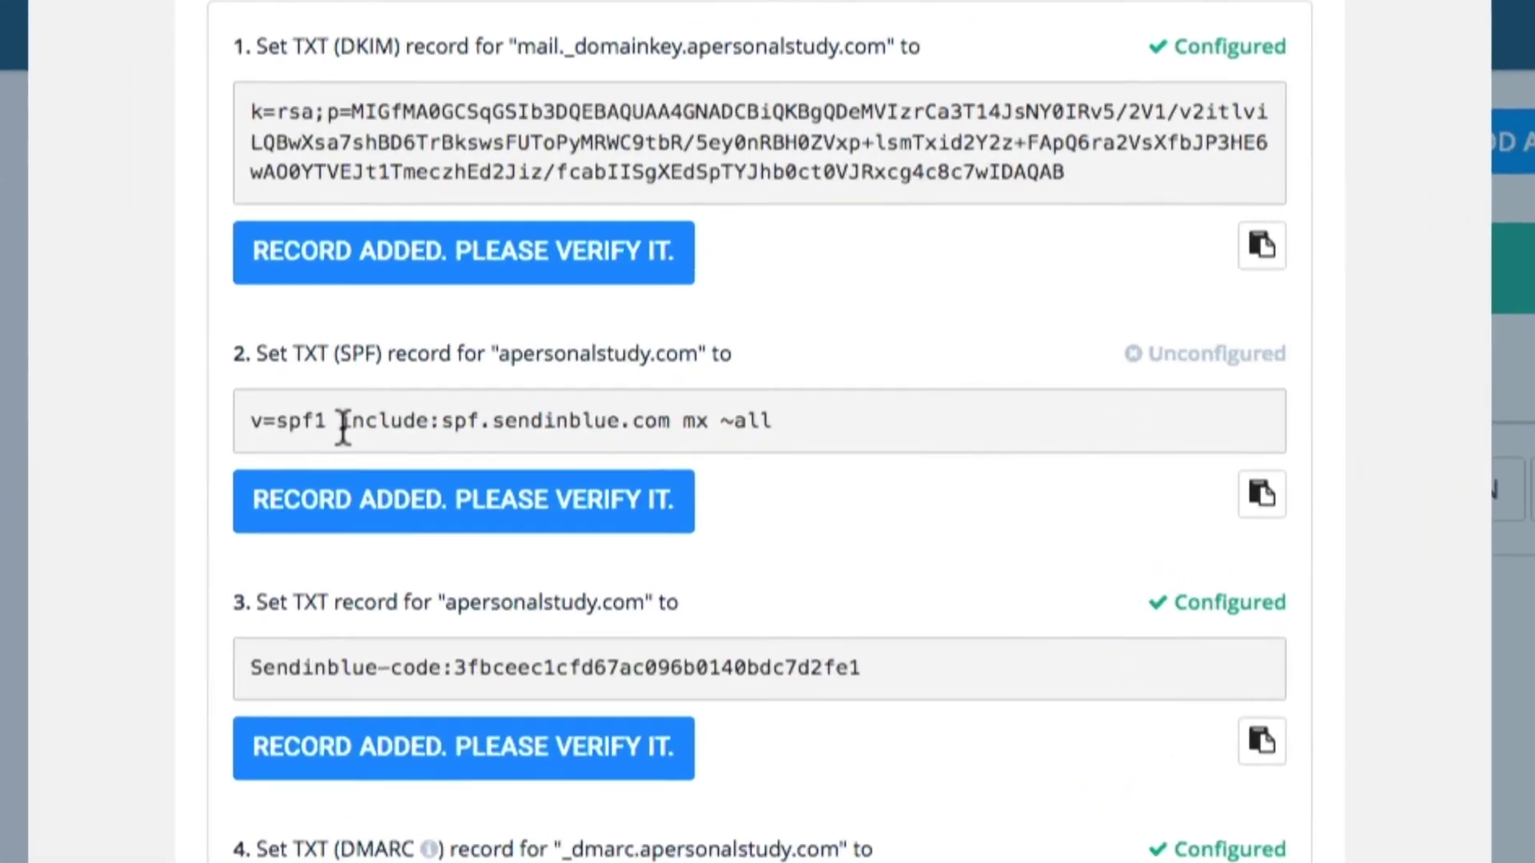
pyautogui.click(444, 431)
pyautogui.moveTo(308, 426); pyautogui.dragTo(544, 425)
pyautogui.click(294, 422)
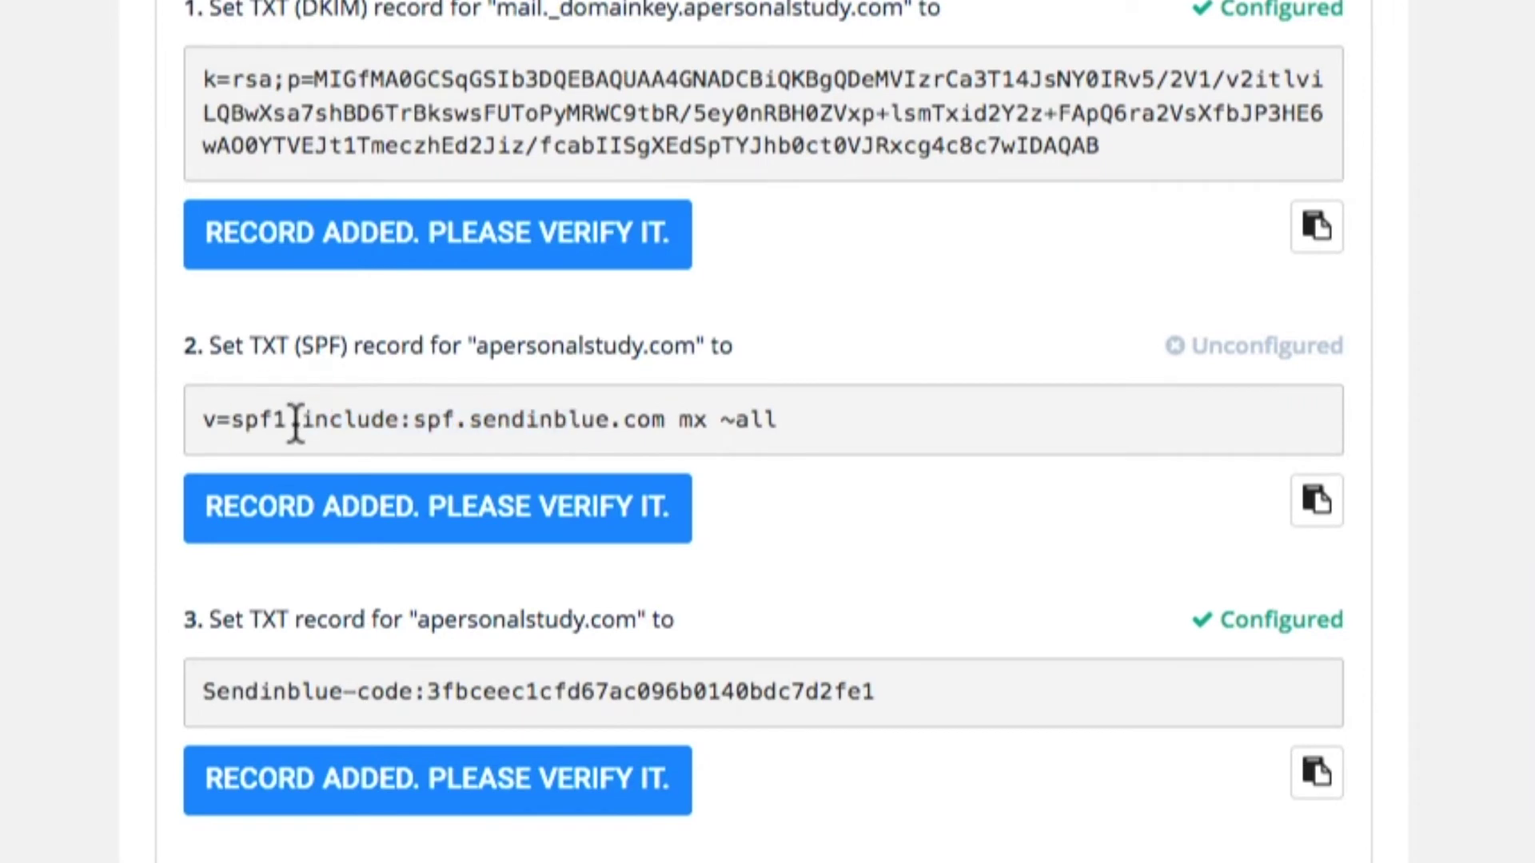
pyautogui.moveTo(298, 422); pyautogui.dragTo(765, 431)
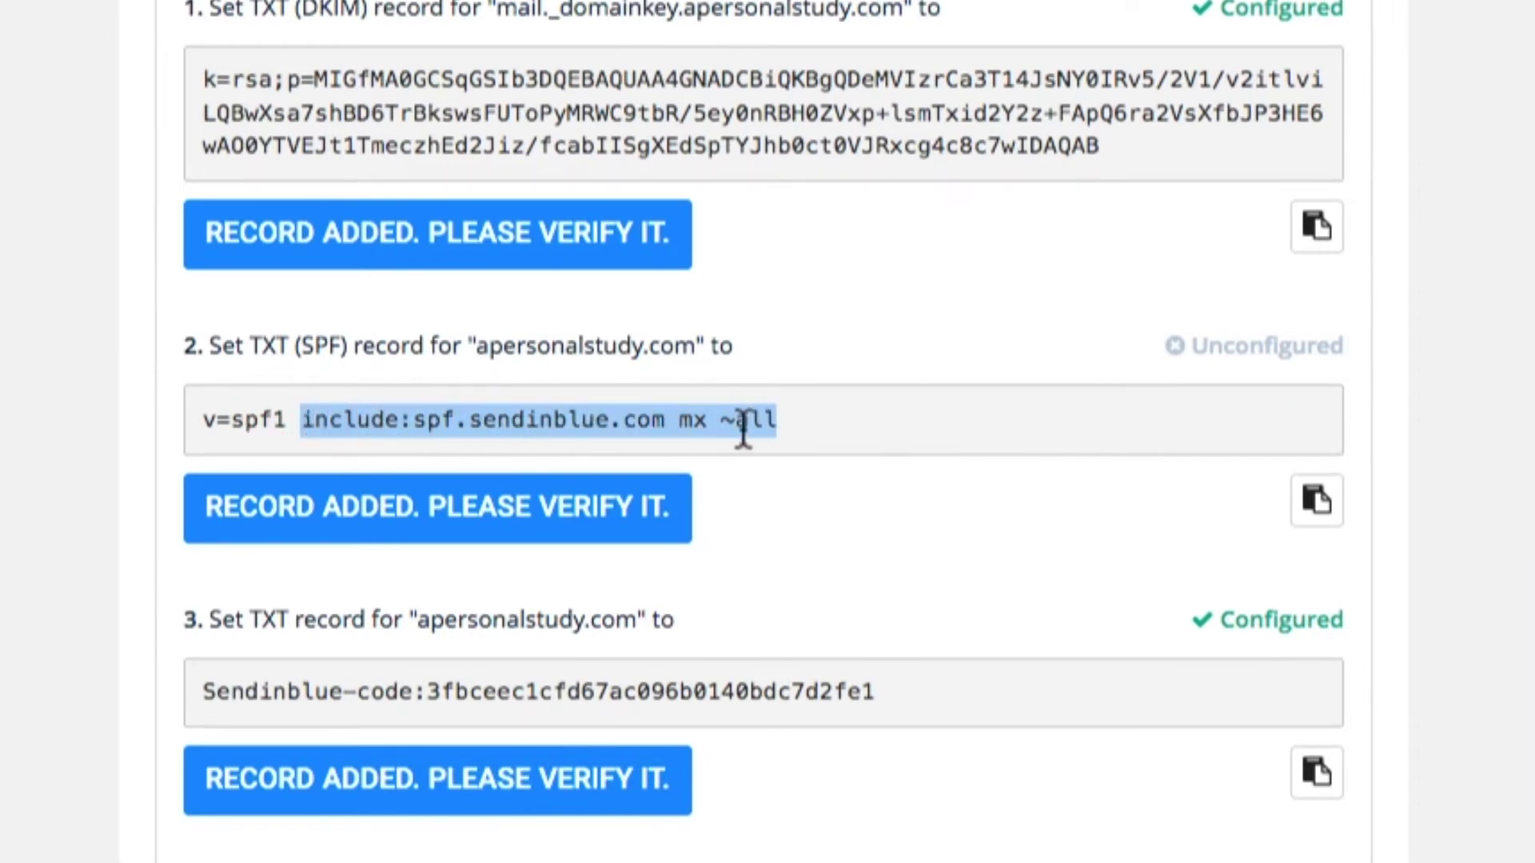
pyautogui.rightClick(705, 418)
pyautogui.click(719, 489)
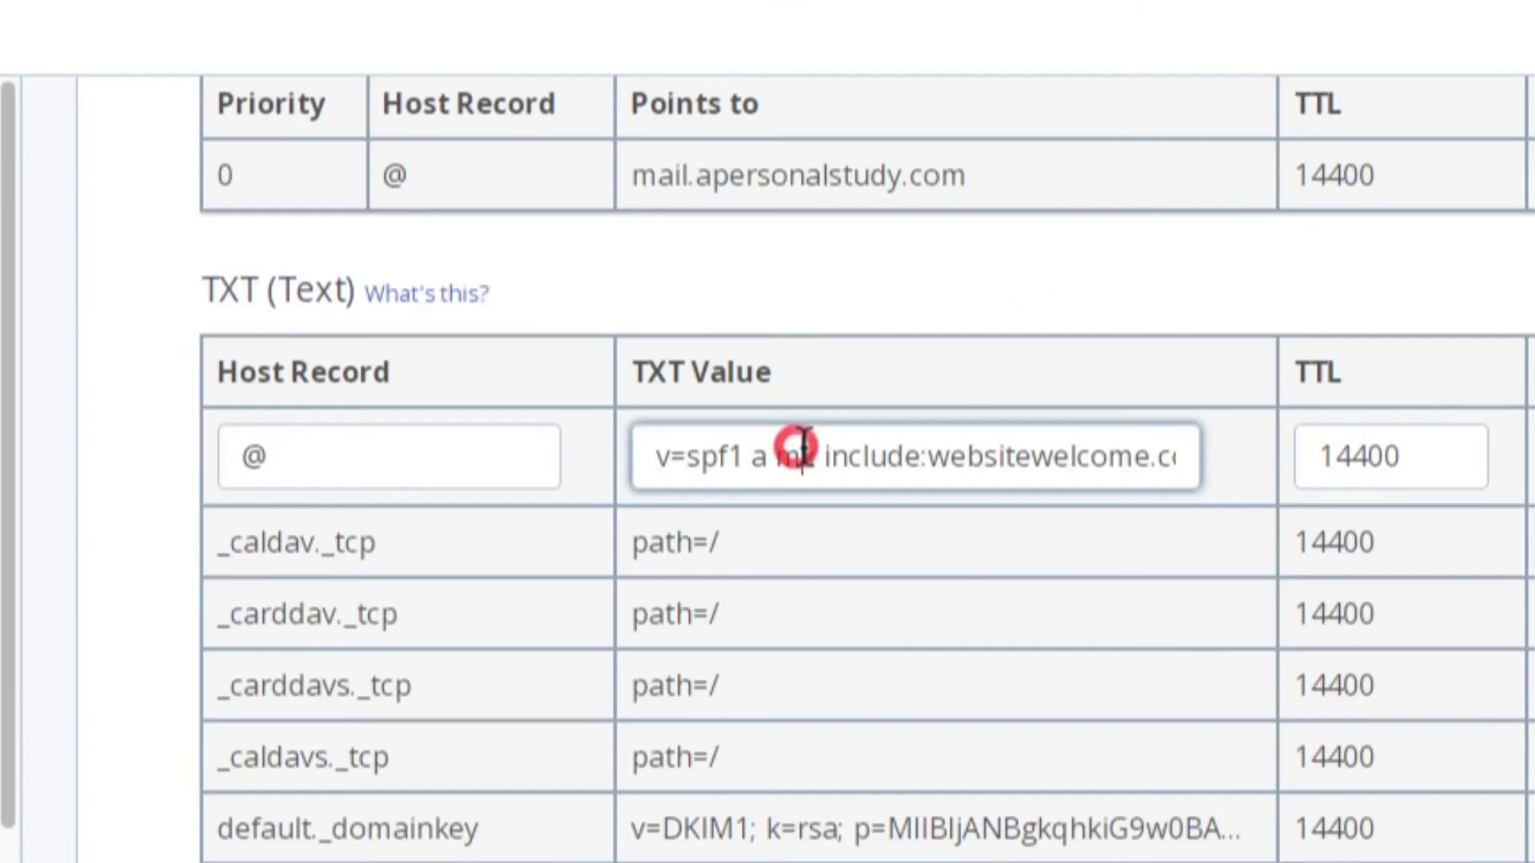
# Paste the Sendinblue include after ~all in the existing SPF value, review it, and save.
pyautogui.moveTo(791, 446); pyautogui.dragTo(1139, 462)
pyautogui.click(1143, 457)
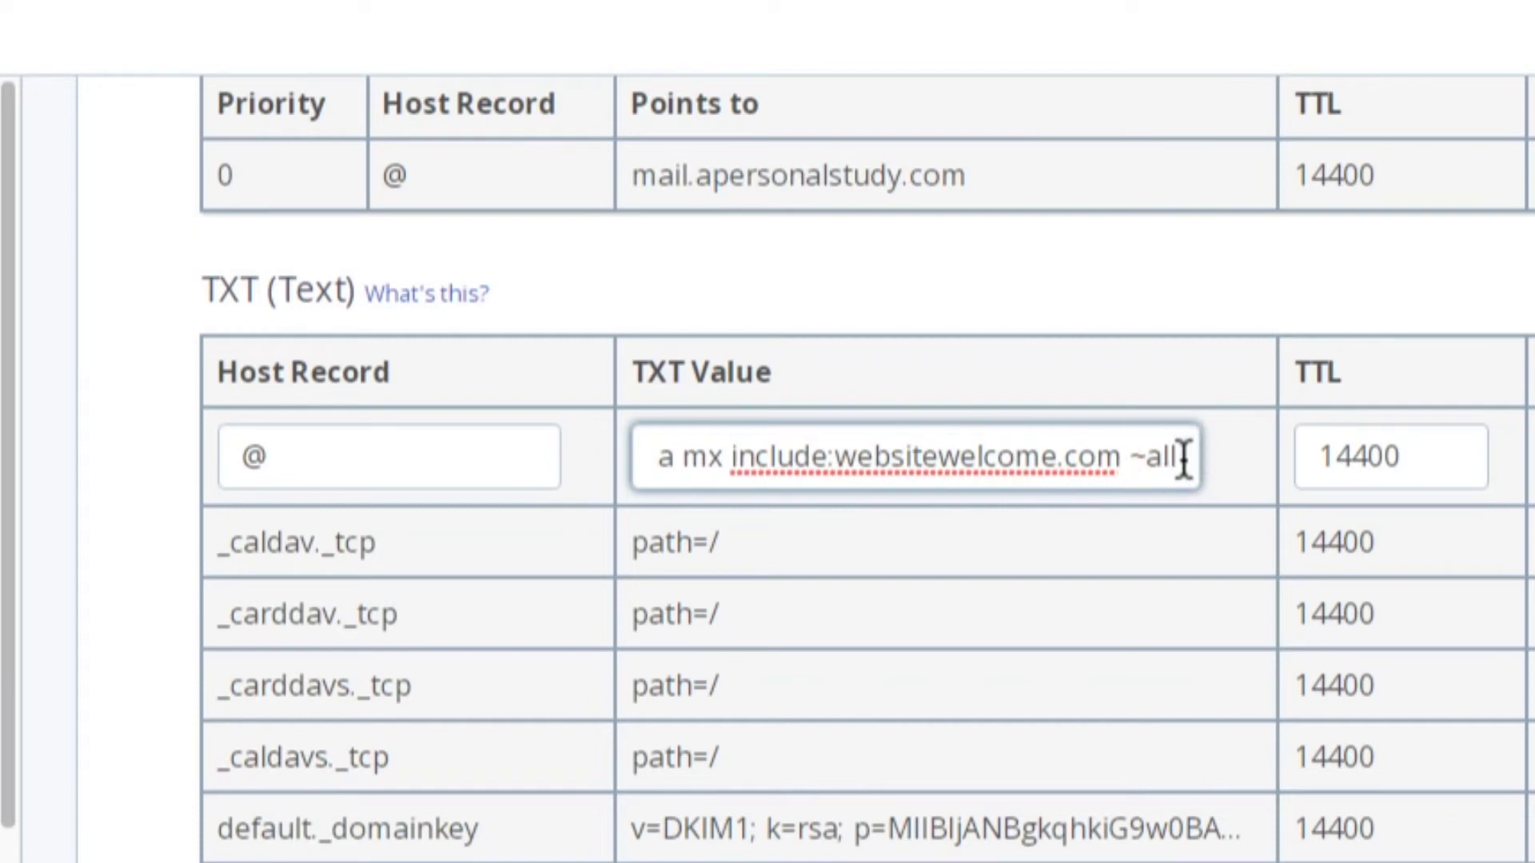
pyautogui.rightClick(1183, 458)
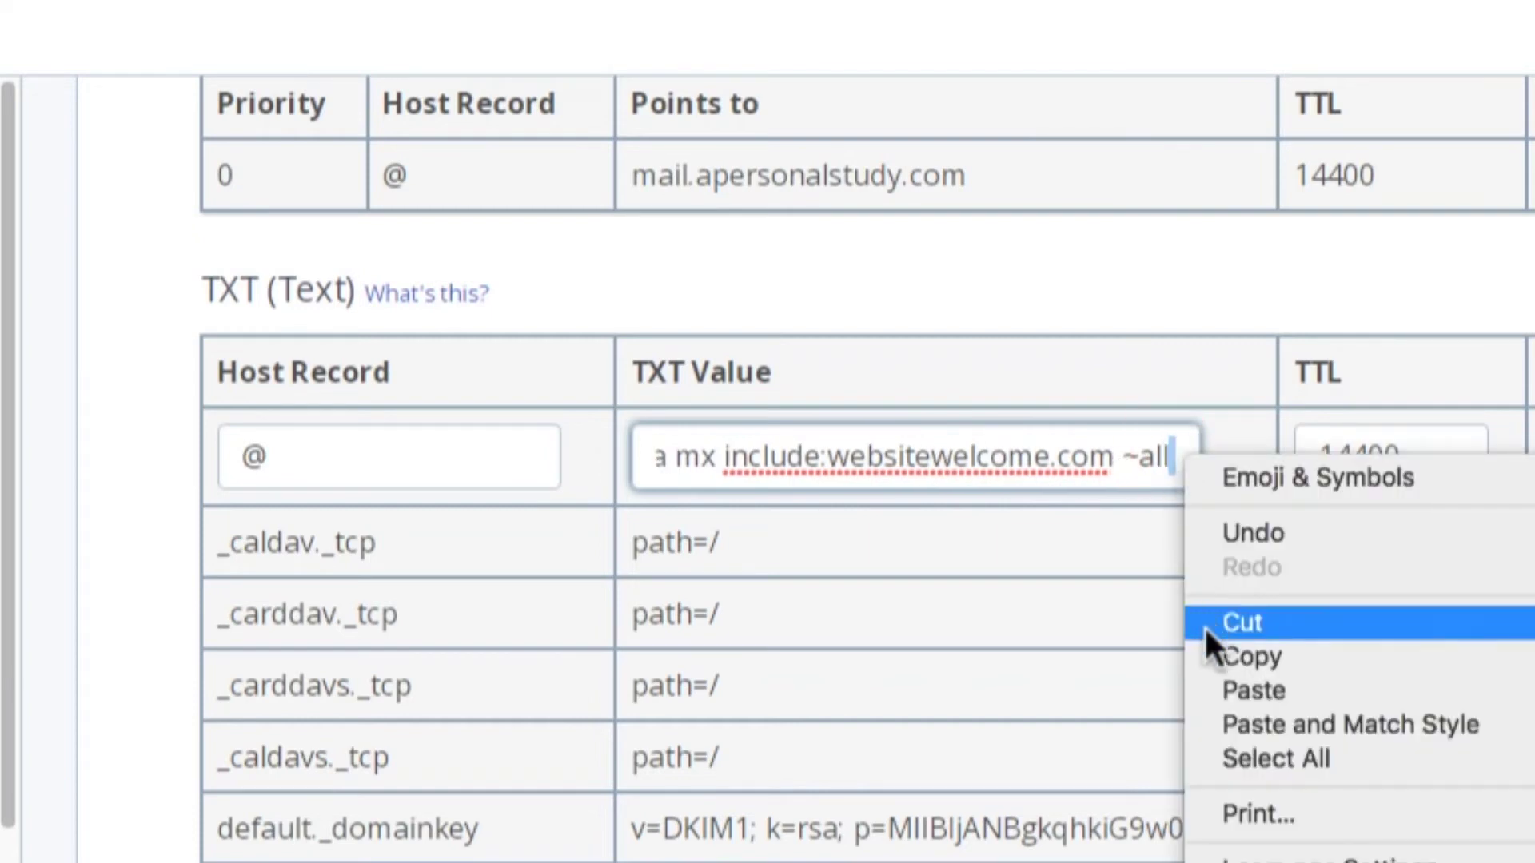
pyautogui.click(1212, 688)
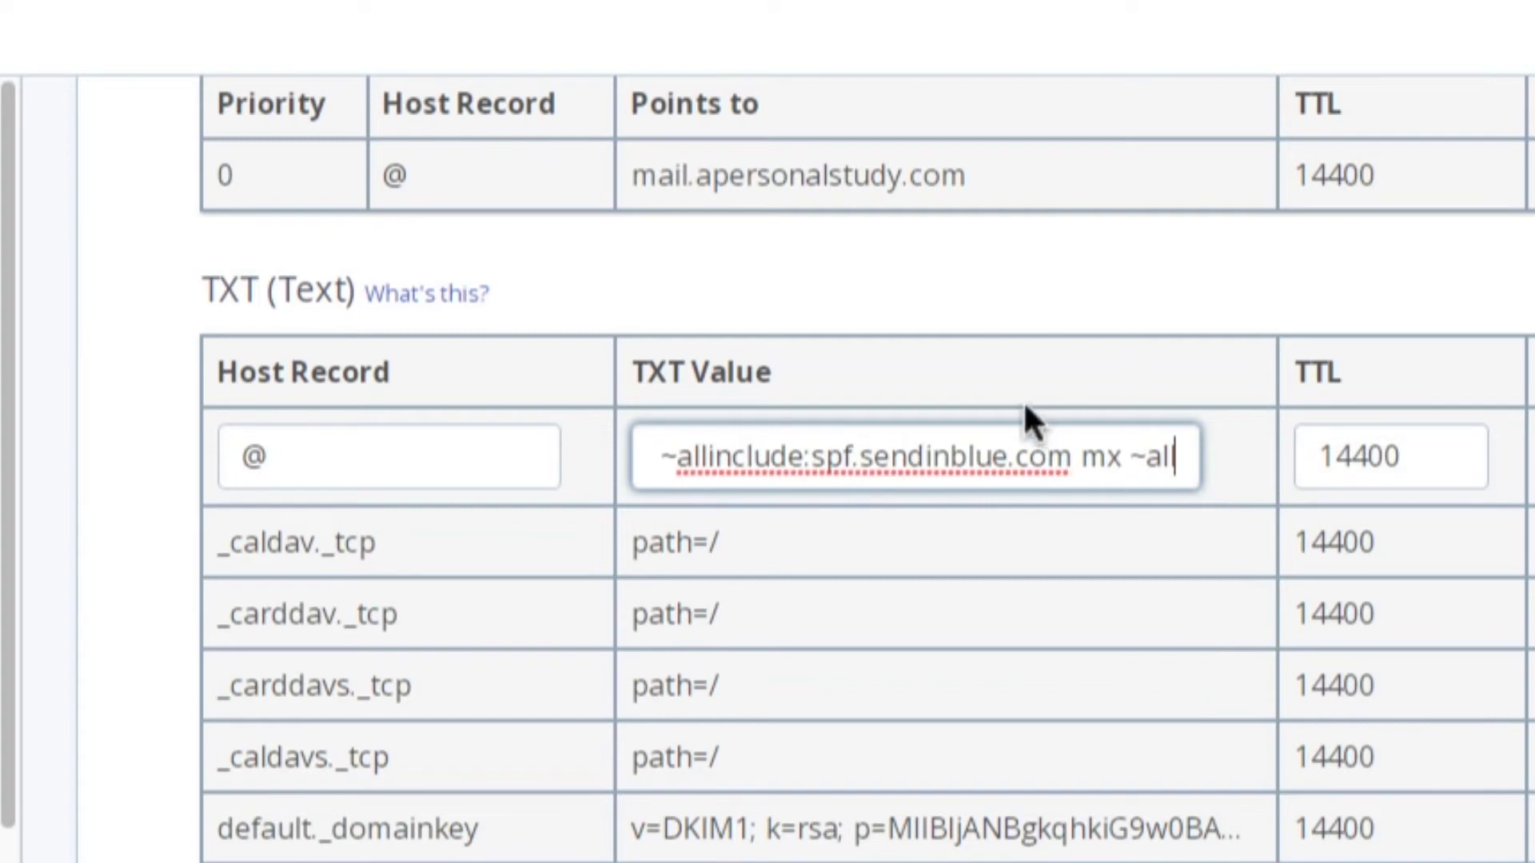
pyautogui.moveTo(1079, 458); pyautogui.dragTo(834, 461)
pyautogui.click(1045, 456)
pyautogui.click(1073, 457)
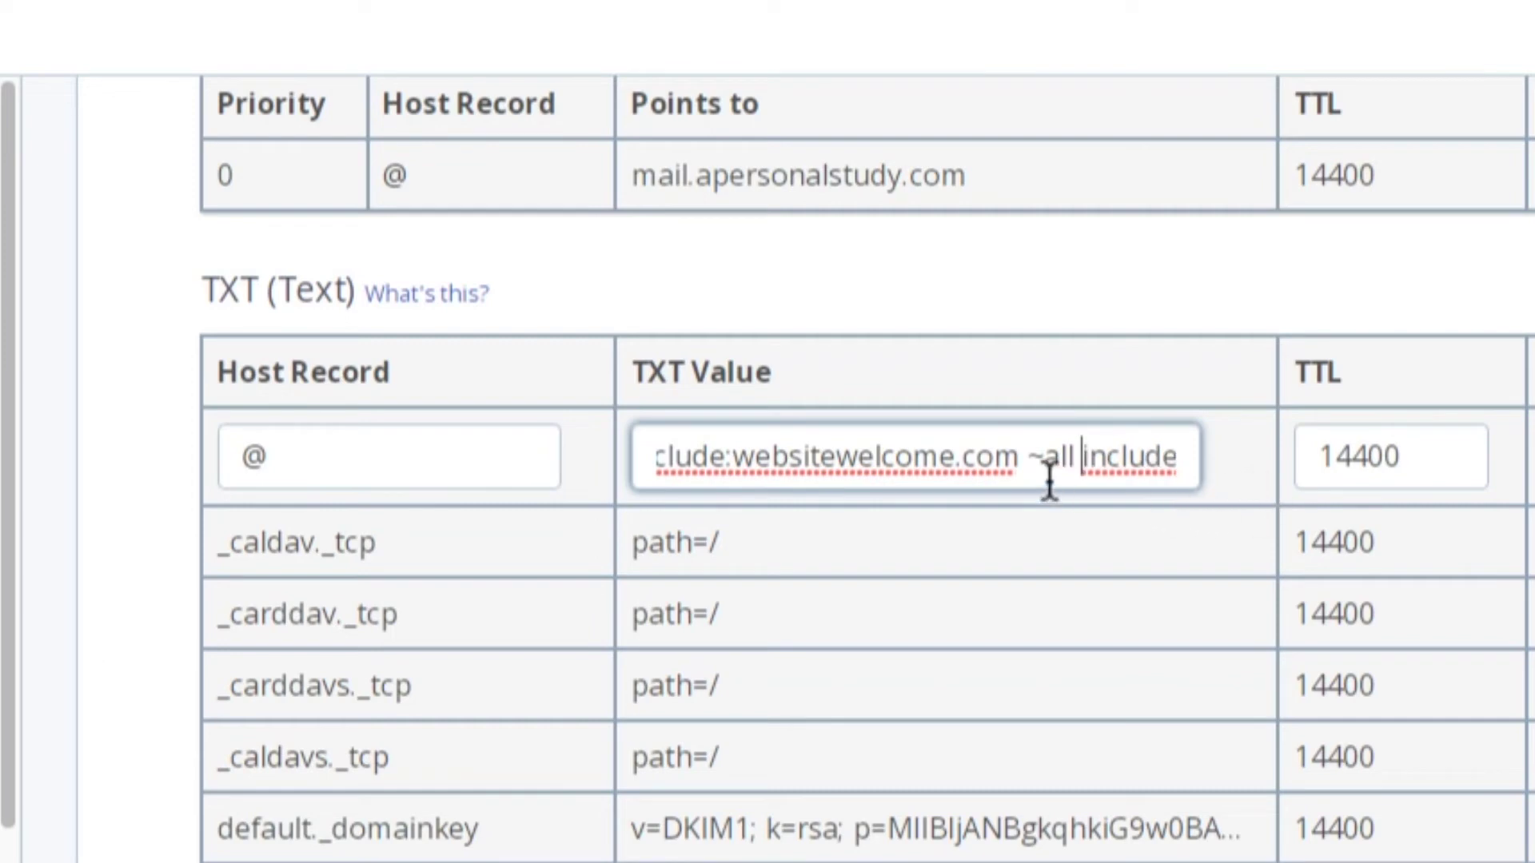
pyautogui.click(1108, 478)
pyautogui.press('Right')
pyautogui.press('Right')
pyautogui.press('Right')
pyautogui.press('Right')
pyautogui.press('Right')
pyautogui.press('Right')
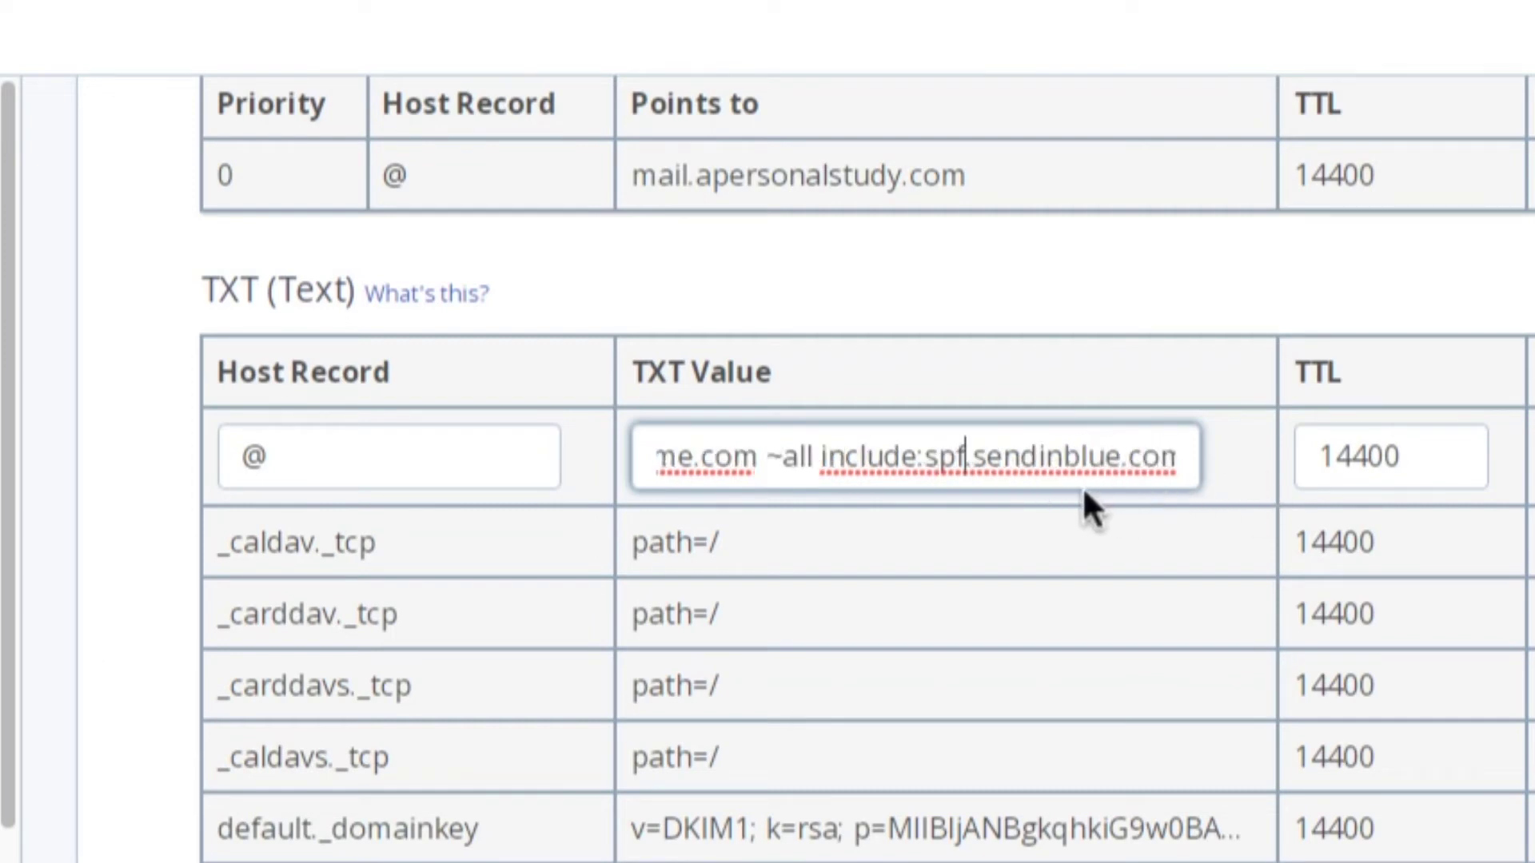
pyautogui.press('Left')
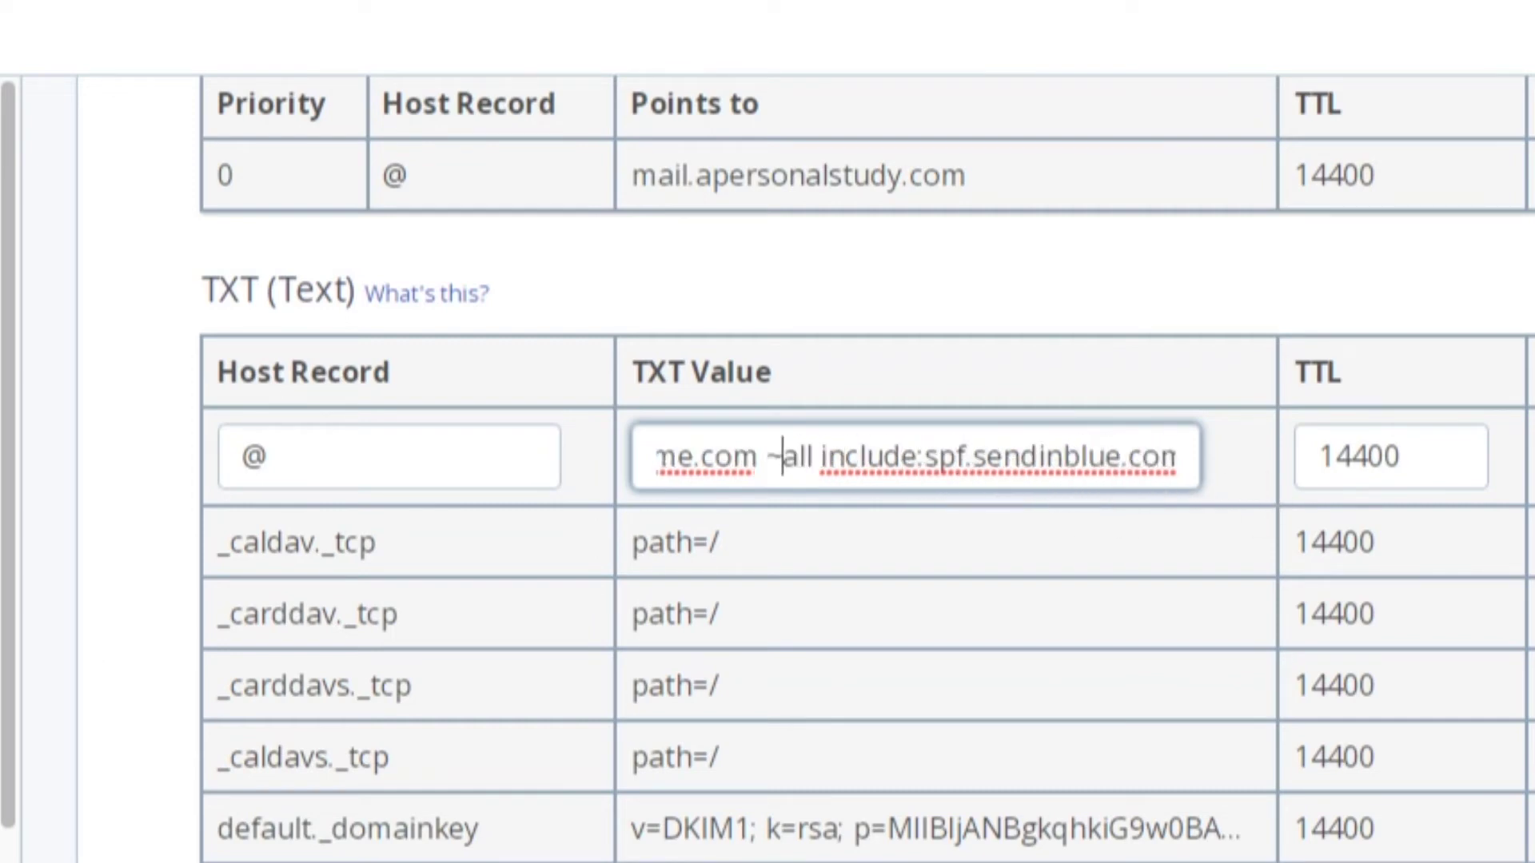
pyautogui.press('Left')
pyautogui.press('Left')
pyautogui.press('Left')
pyautogui.press('Left')
pyautogui.press('Left')
pyautogui.press('Left')
pyautogui.press('Left')
pyautogui.press('Left')
pyautogui.press('Left')
pyautogui.press('Left')
pyautogui.press('Left')
pyautogui.press('Left')
pyautogui.press('Left')
pyautogui.press('Left')
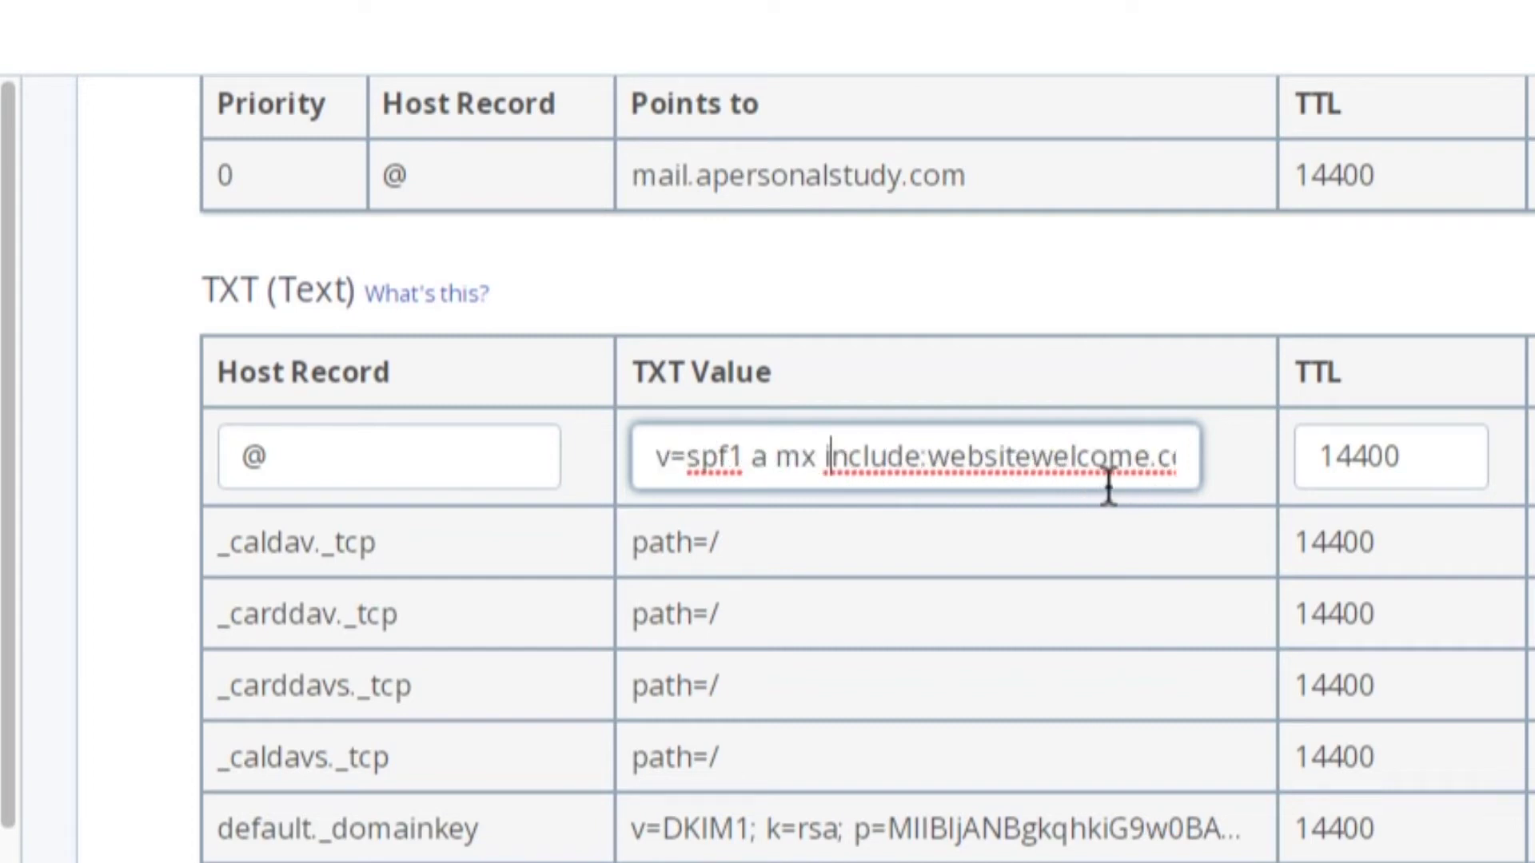
pyautogui.press('Right')
pyautogui.press('Right')
pyautogui.press('Right')
pyautogui.press('Right')
pyautogui.press('Right')
pyautogui.press('Right')
pyautogui.press('Right')
pyautogui.press('Right')
pyautogui.press('Right')
pyautogui.press('Right')
pyautogui.press('Right')
pyautogui.press('Right')
pyautogui.press('Right')
pyautogui.press('Right')
pyautogui.press('Right')
pyautogui.press('Right')
pyautogui.press('Right')
pyautogui.press('Right')
pyautogui.press('Right')
pyautogui.press('Right')
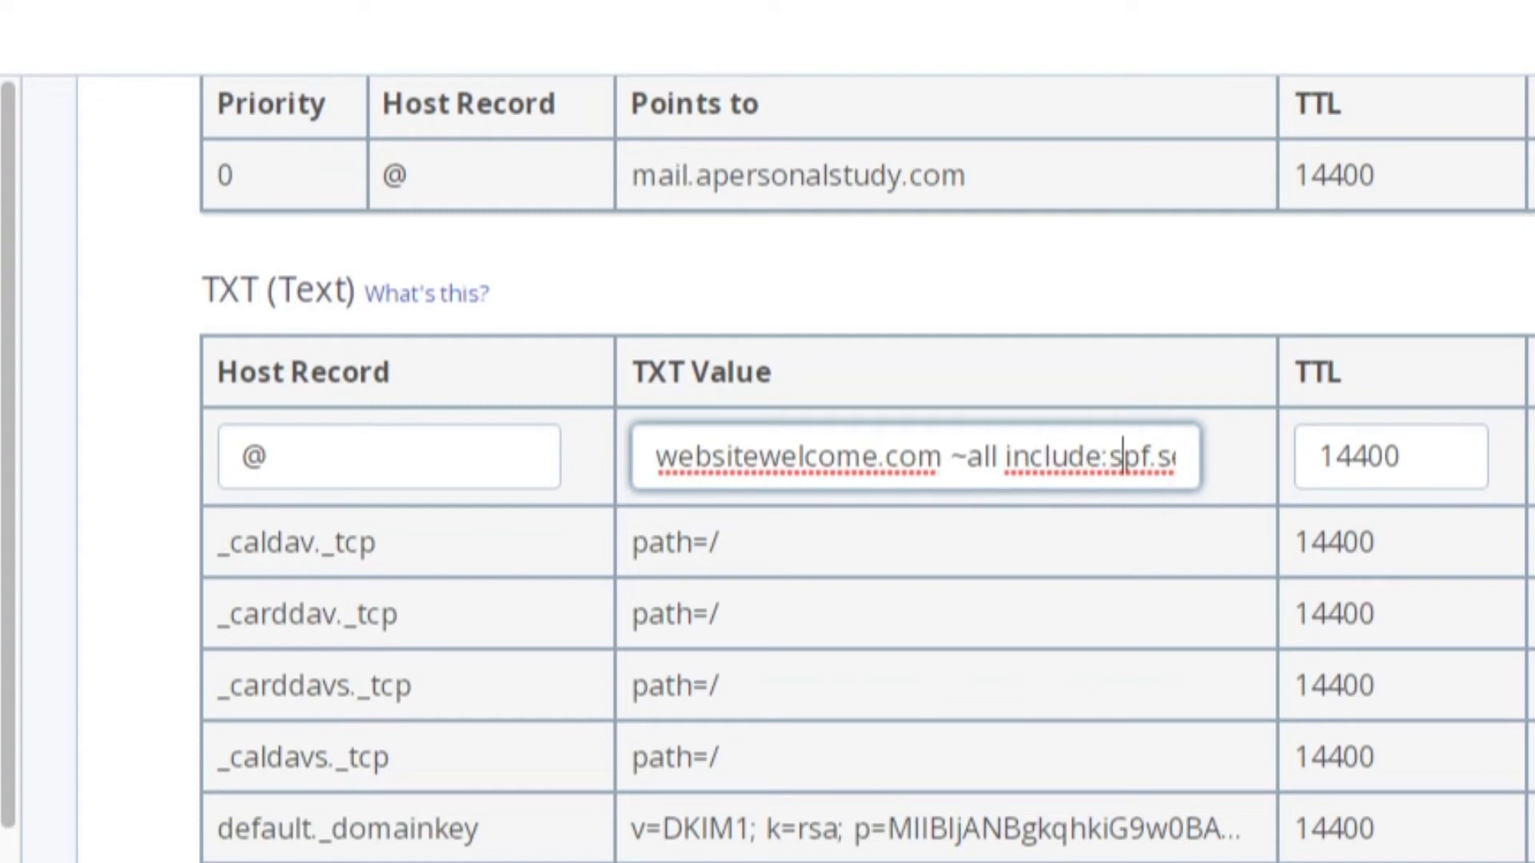
pyautogui.press('Right')
pyautogui.press('Right')
pyautogui.press('Right')
pyautogui.press('Right')
pyautogui.press('Right')
pyautogui.press('Right')
pyautogui.press('Right')
pyautogui.press('Right')
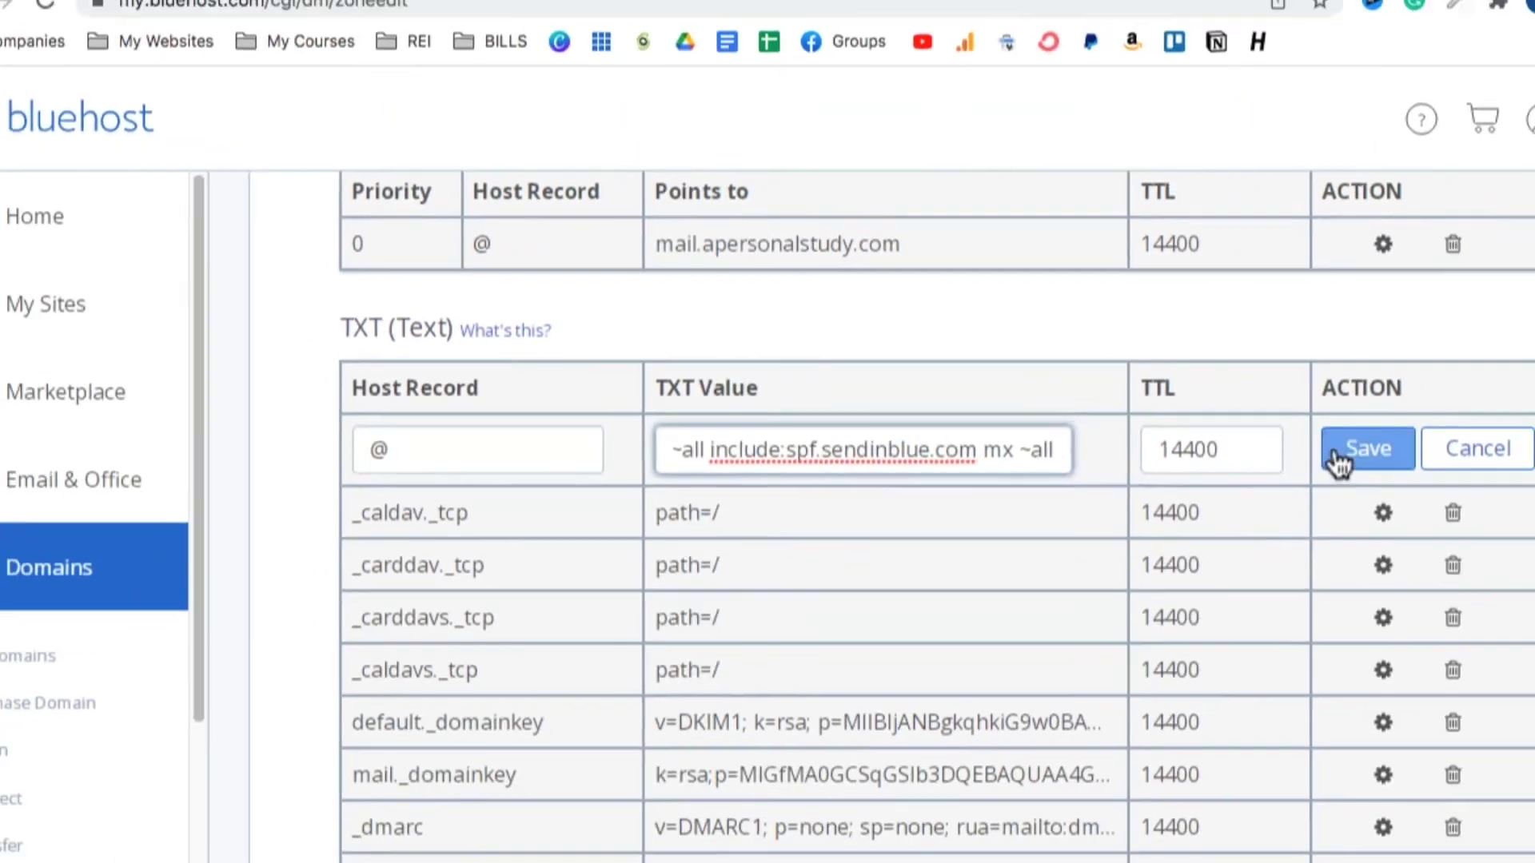
pyautogui.click(1343, 455)
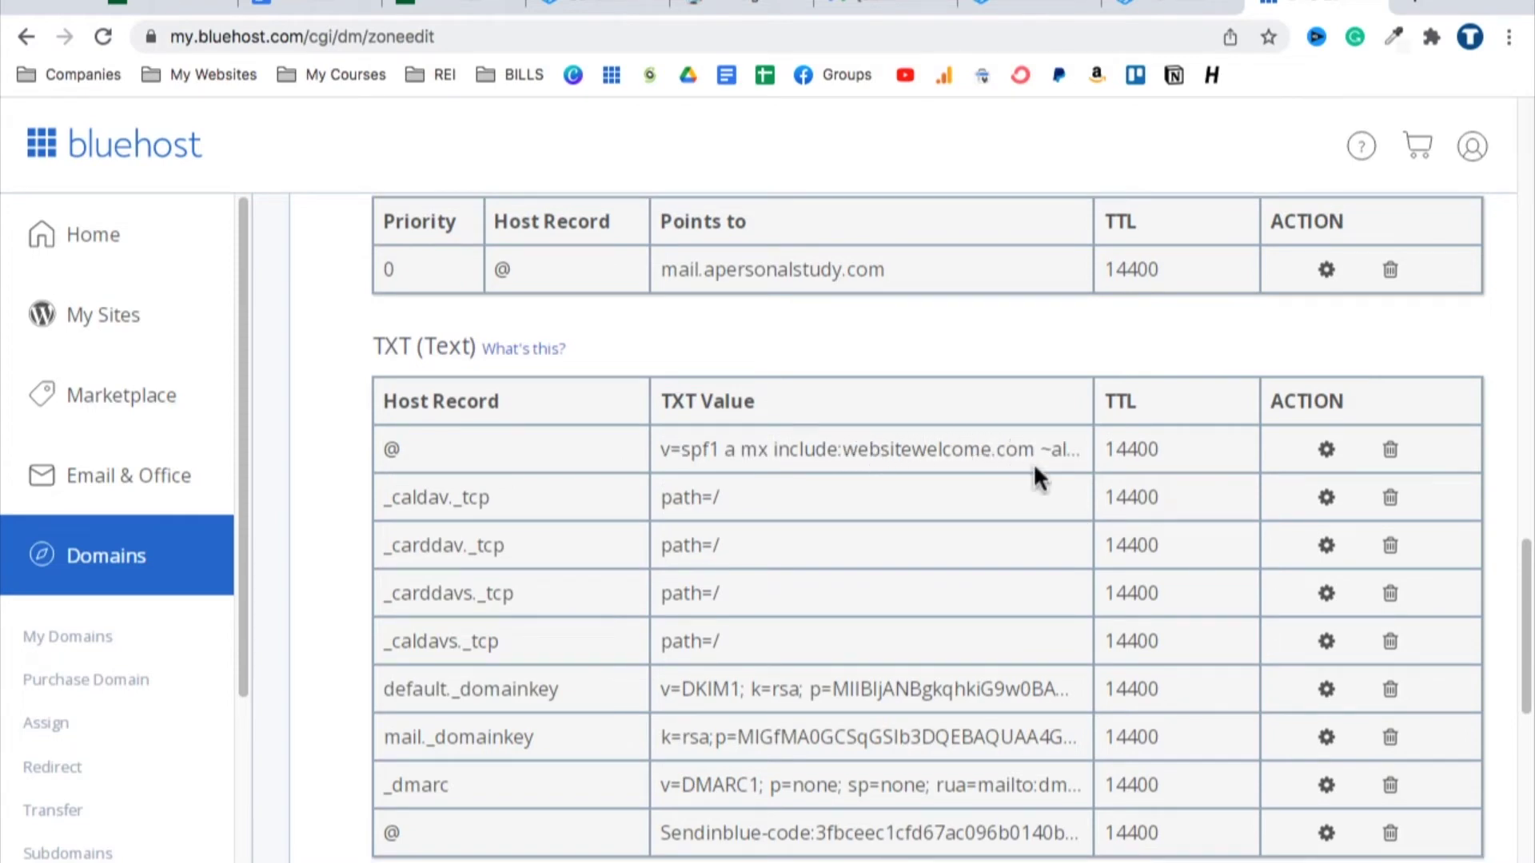
# Close the DNS record instructions, reload the Senders page and show the Domains list.
pyautogui.click(991, 6)
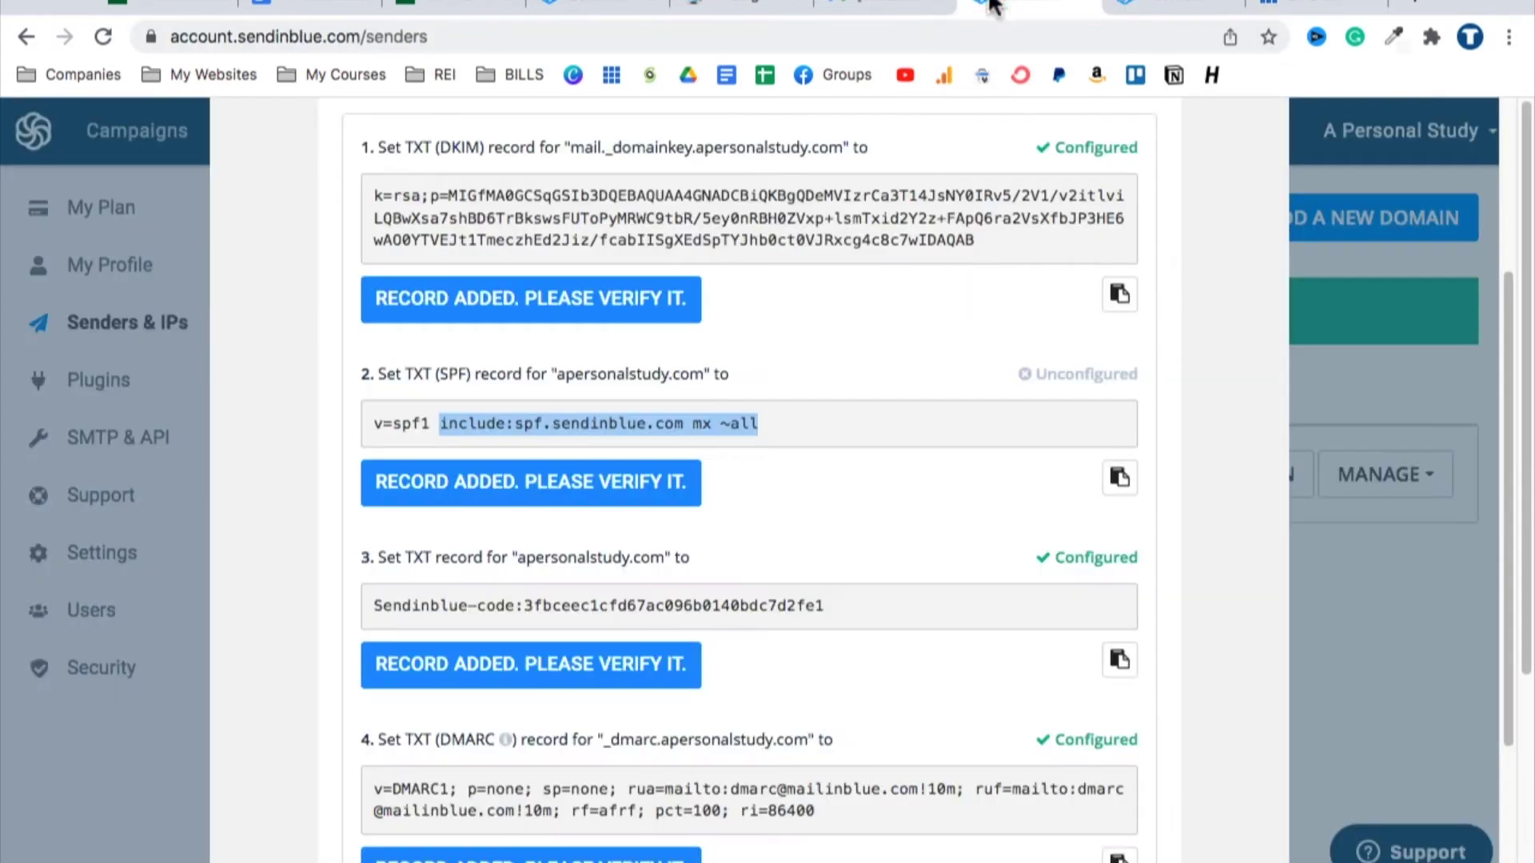
pyautogui.click(1183, 365)
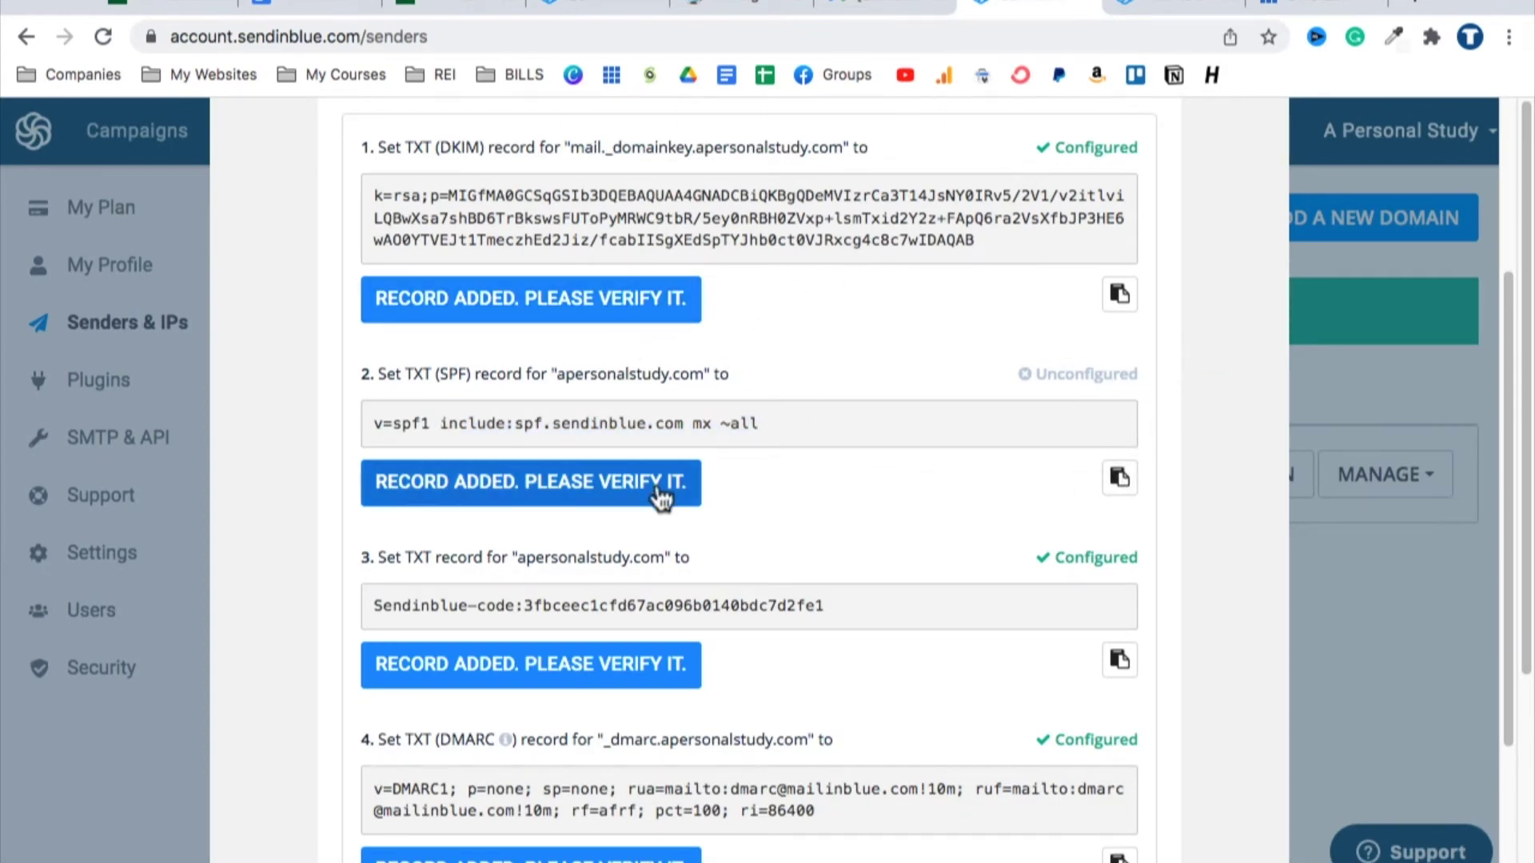
pyautogui.scroll(-5, 812, 327)
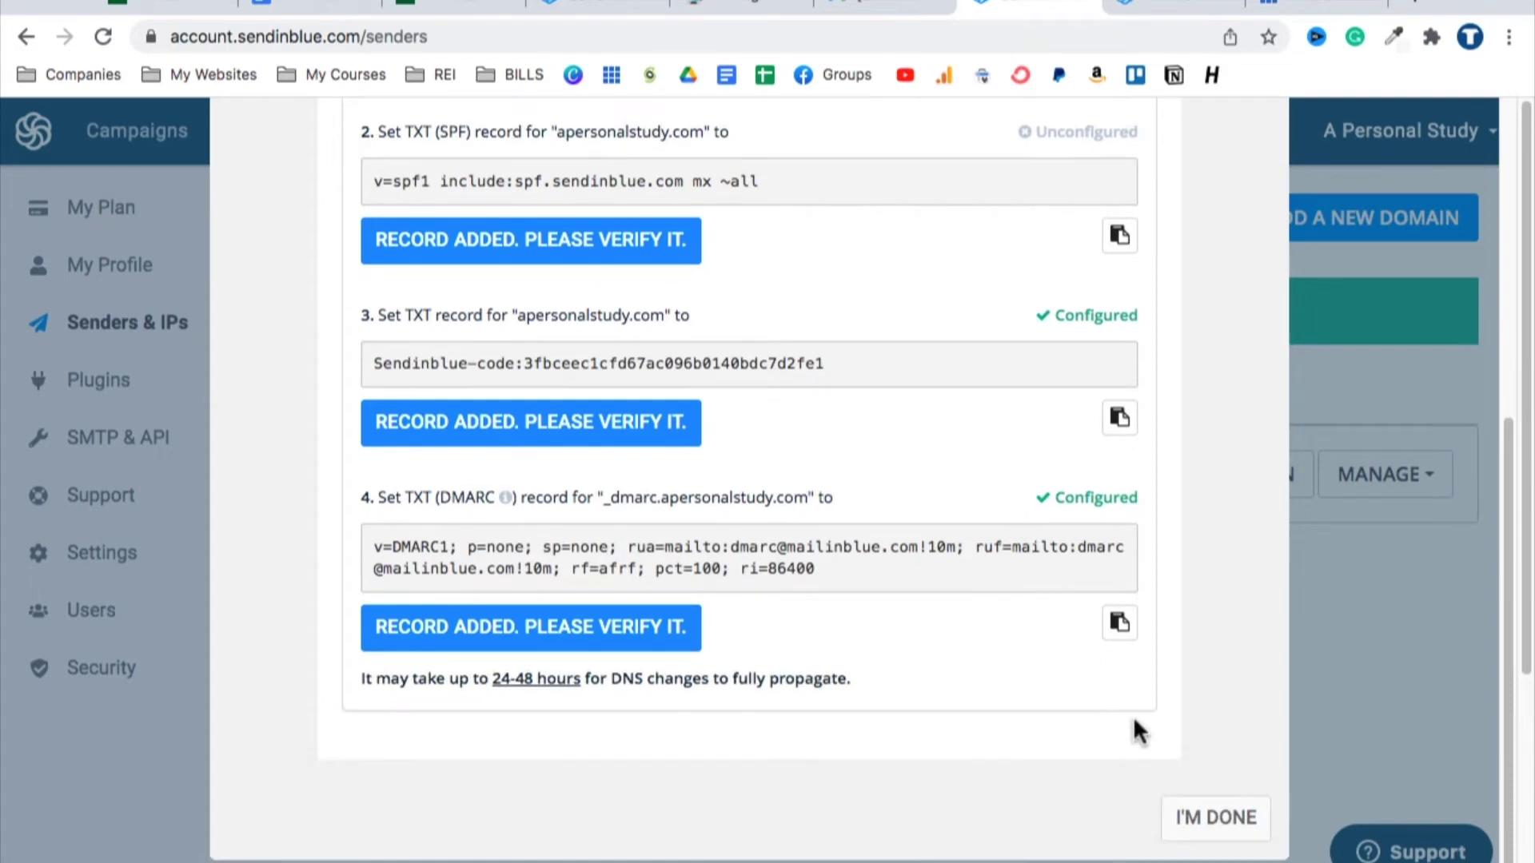
pyautogui.click(1178, 803)
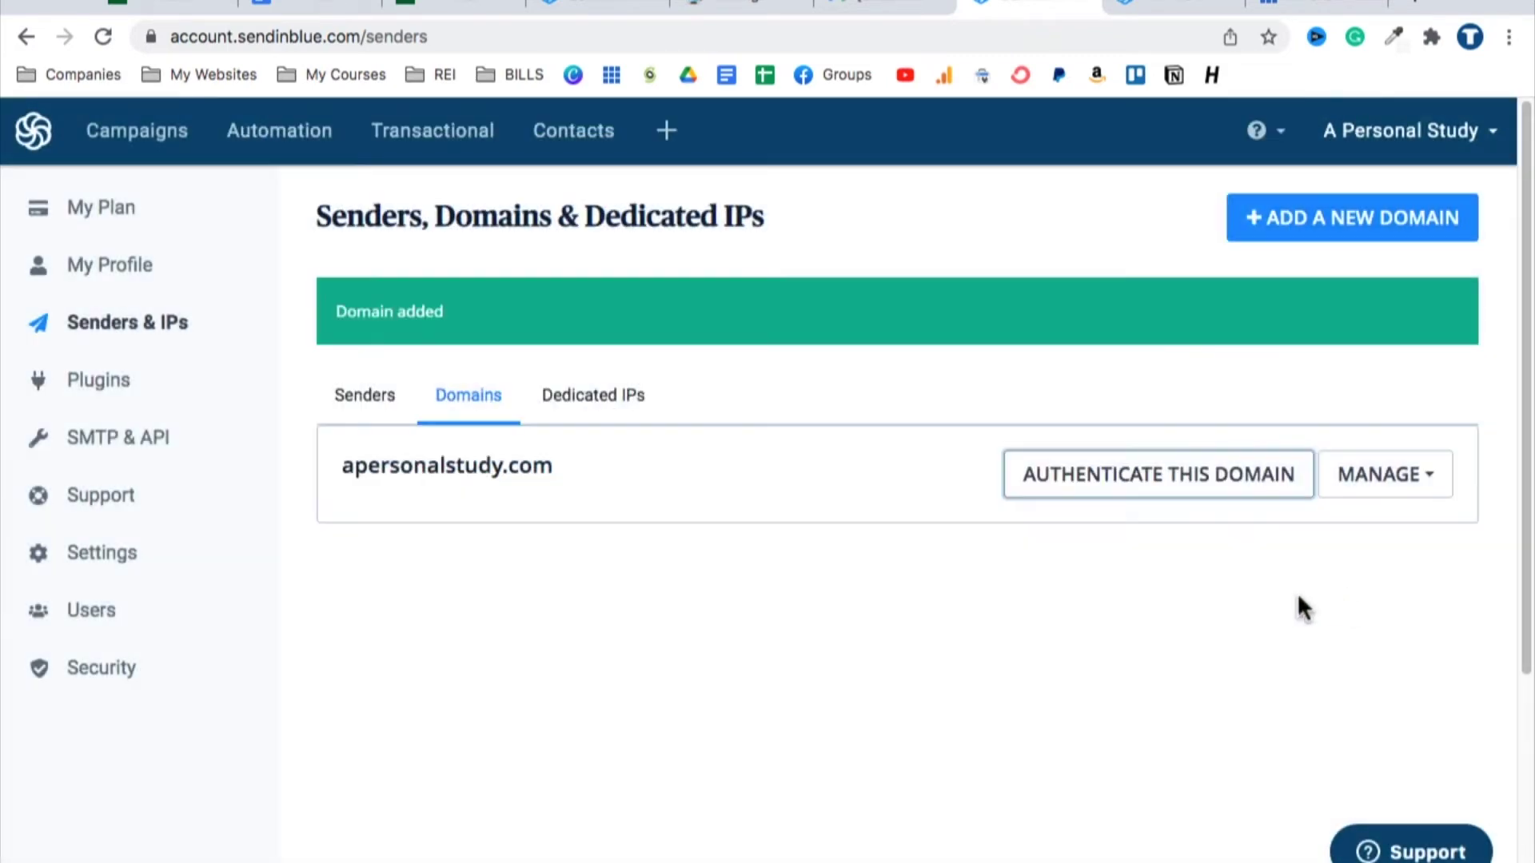
pyautogui.click(105, 37)
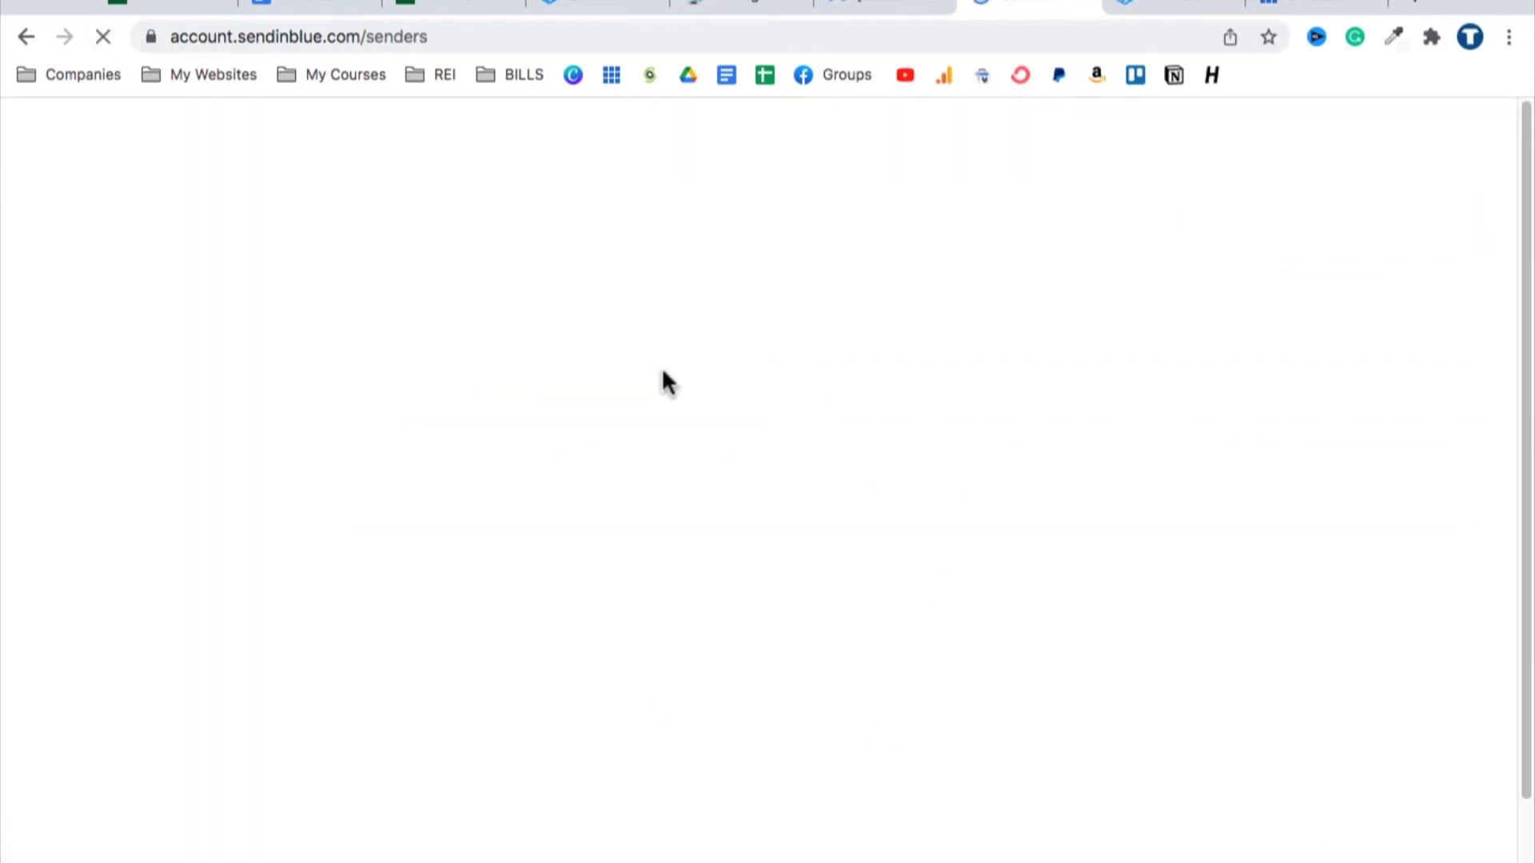
pyautogui.click(449, 312)
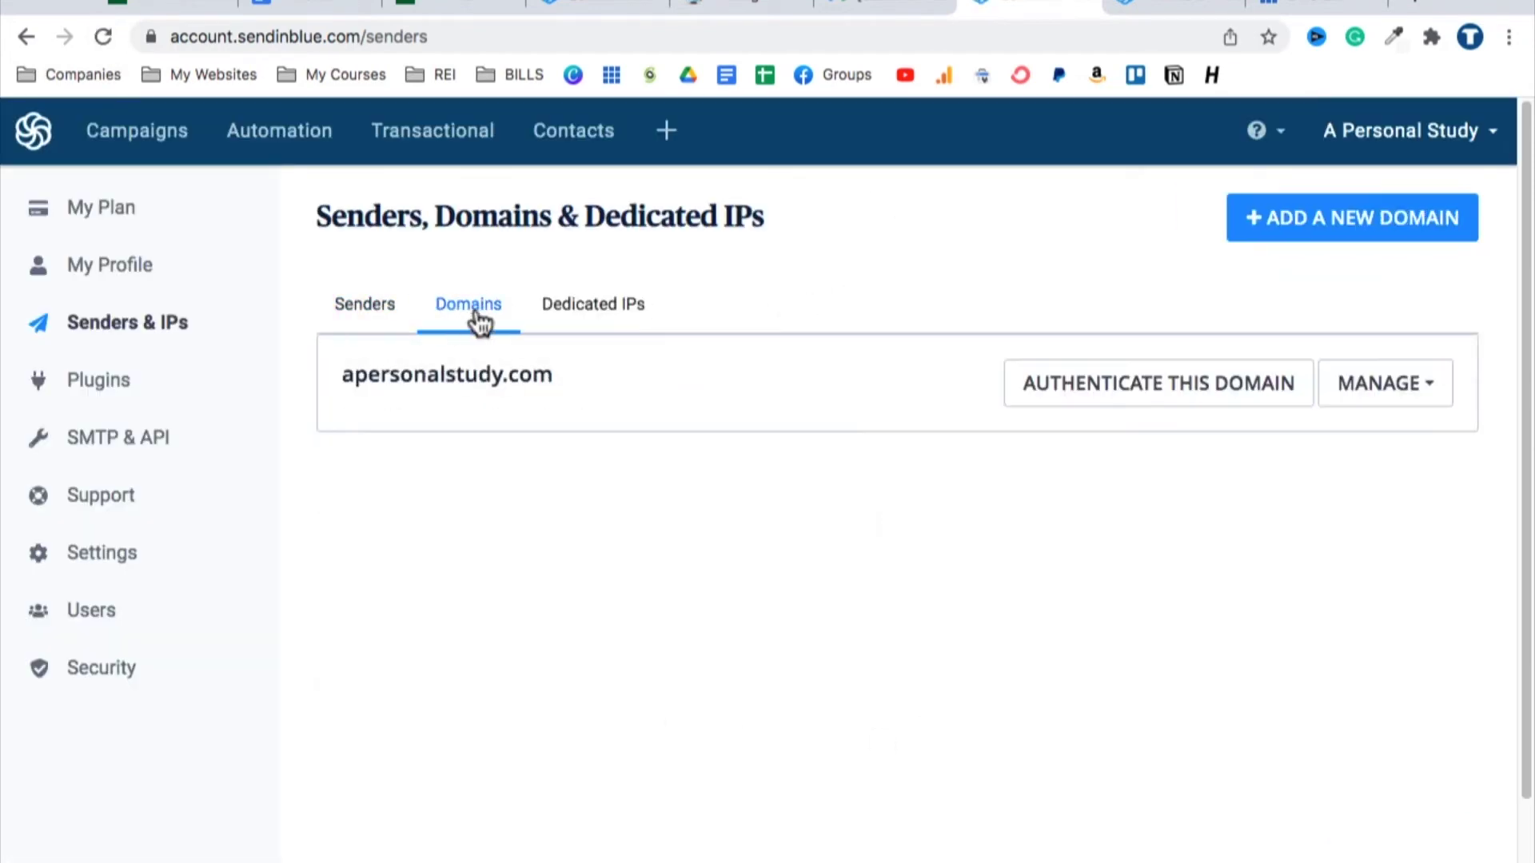
pyautogui.scroll(-1, 895, 276)
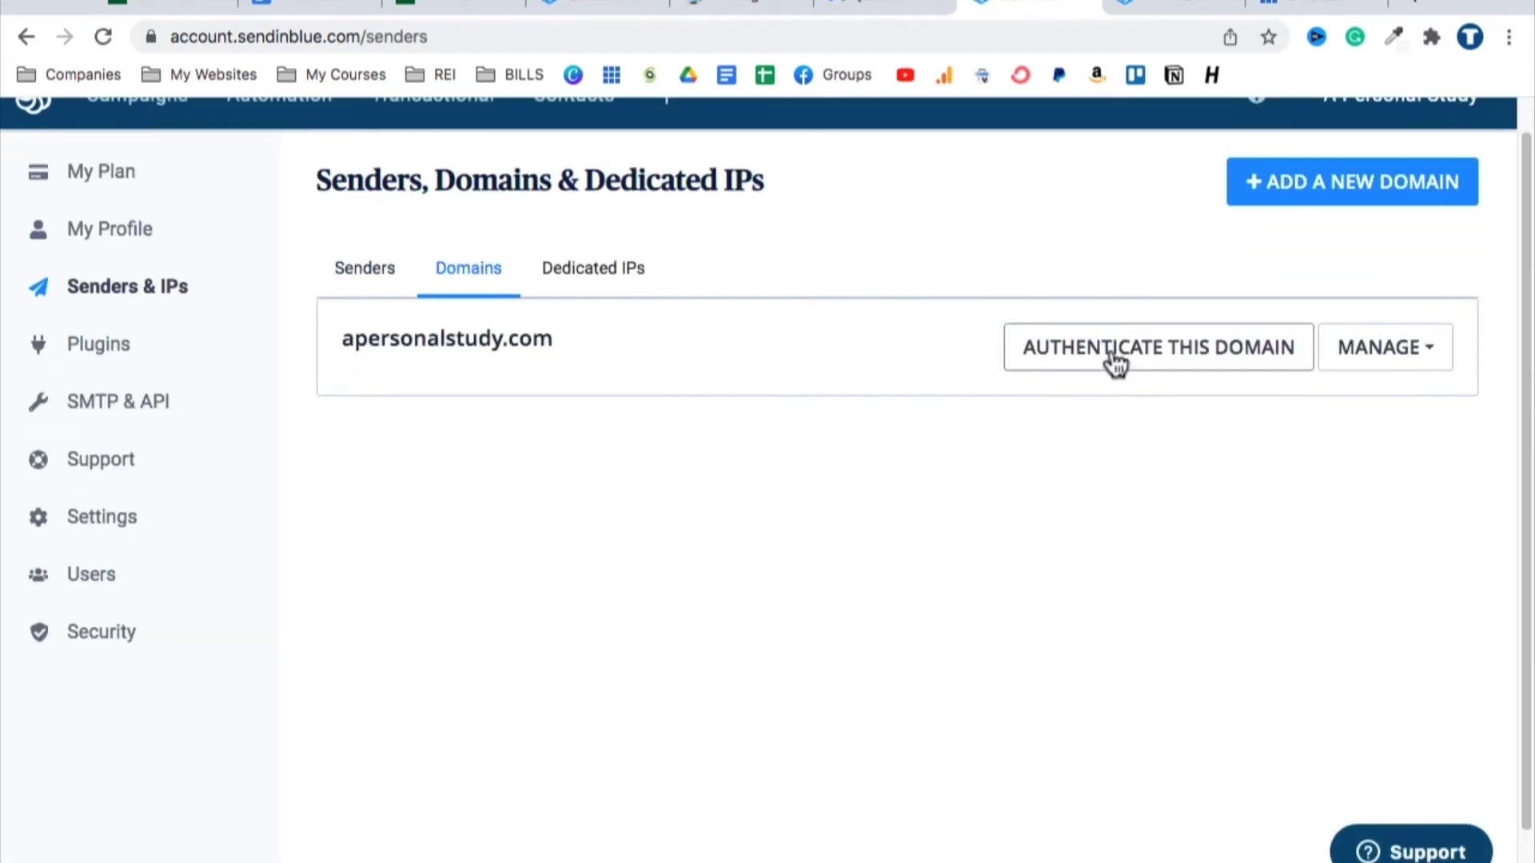
# Authenticate apersonalstudy.com, review its four Configured records, and finish with I'M DONE.
pyautogui.click(1111, 352)
pyautogui.scroll(-3, 1025, 379)
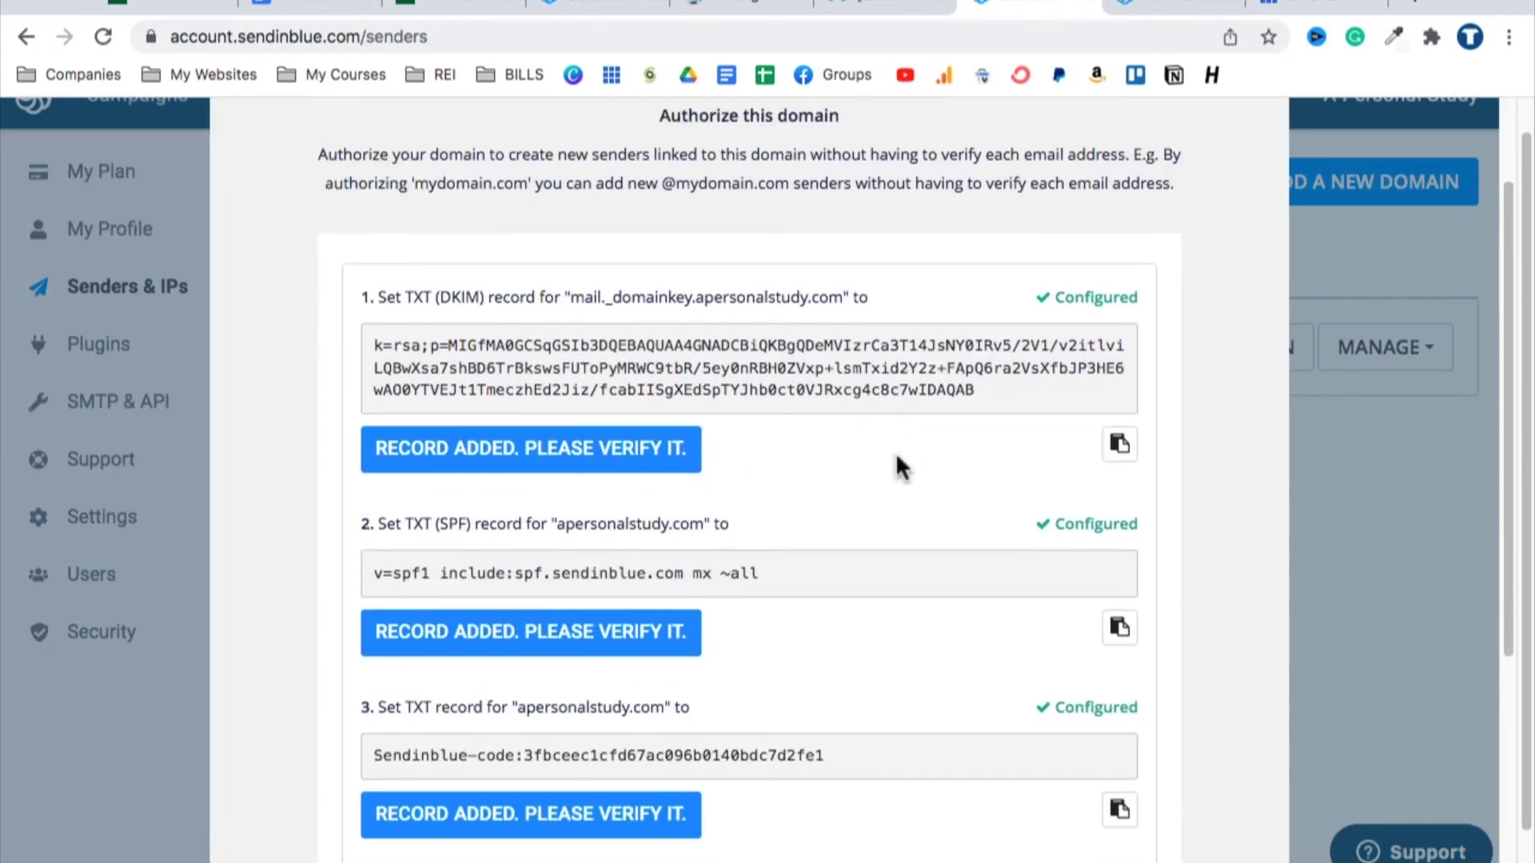
pyautogui.scroll(-2, 895, 453)
pyautogui.scroll(3, 847, 494)
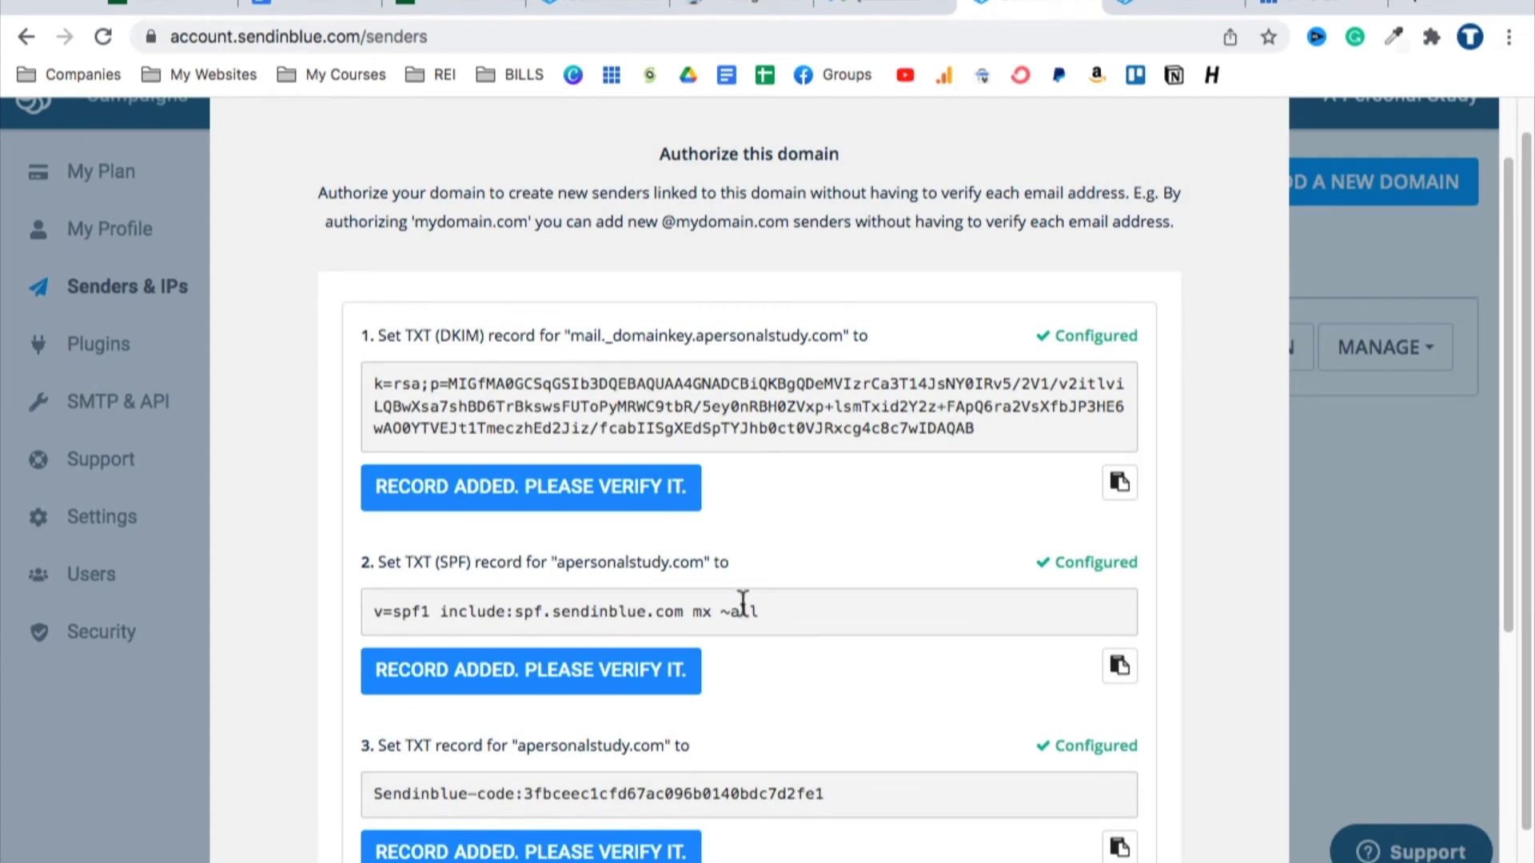
pyautogui.scroll(-2, 739, 598)
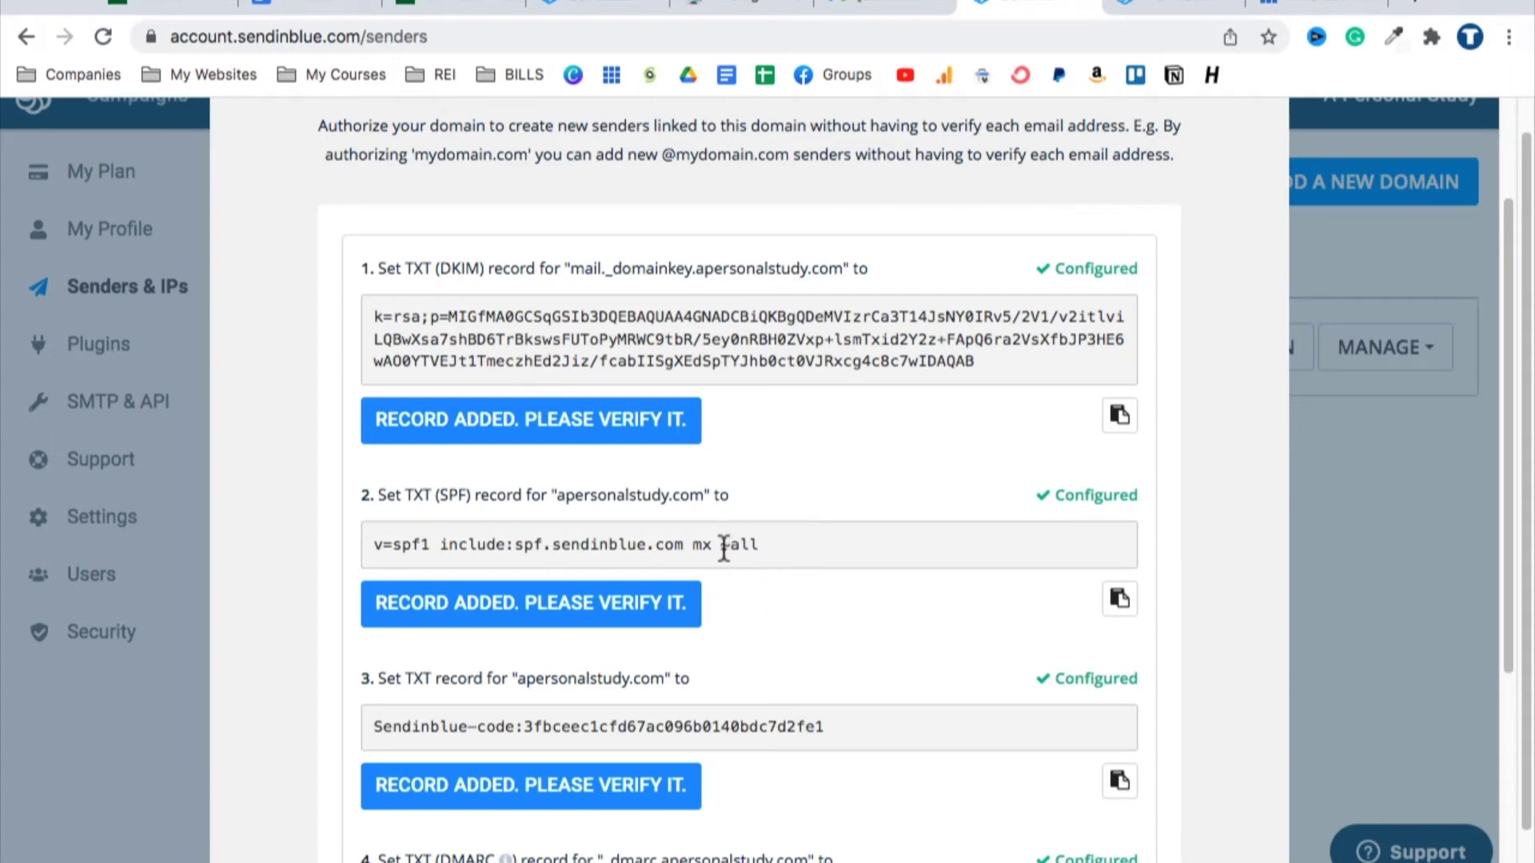
pyautogui.moveTo(722, 550); pyautogui.dragTo(772, 556)
pyautogui.click(721, 631)
pyautogui.scroll(-5, 755, 613)
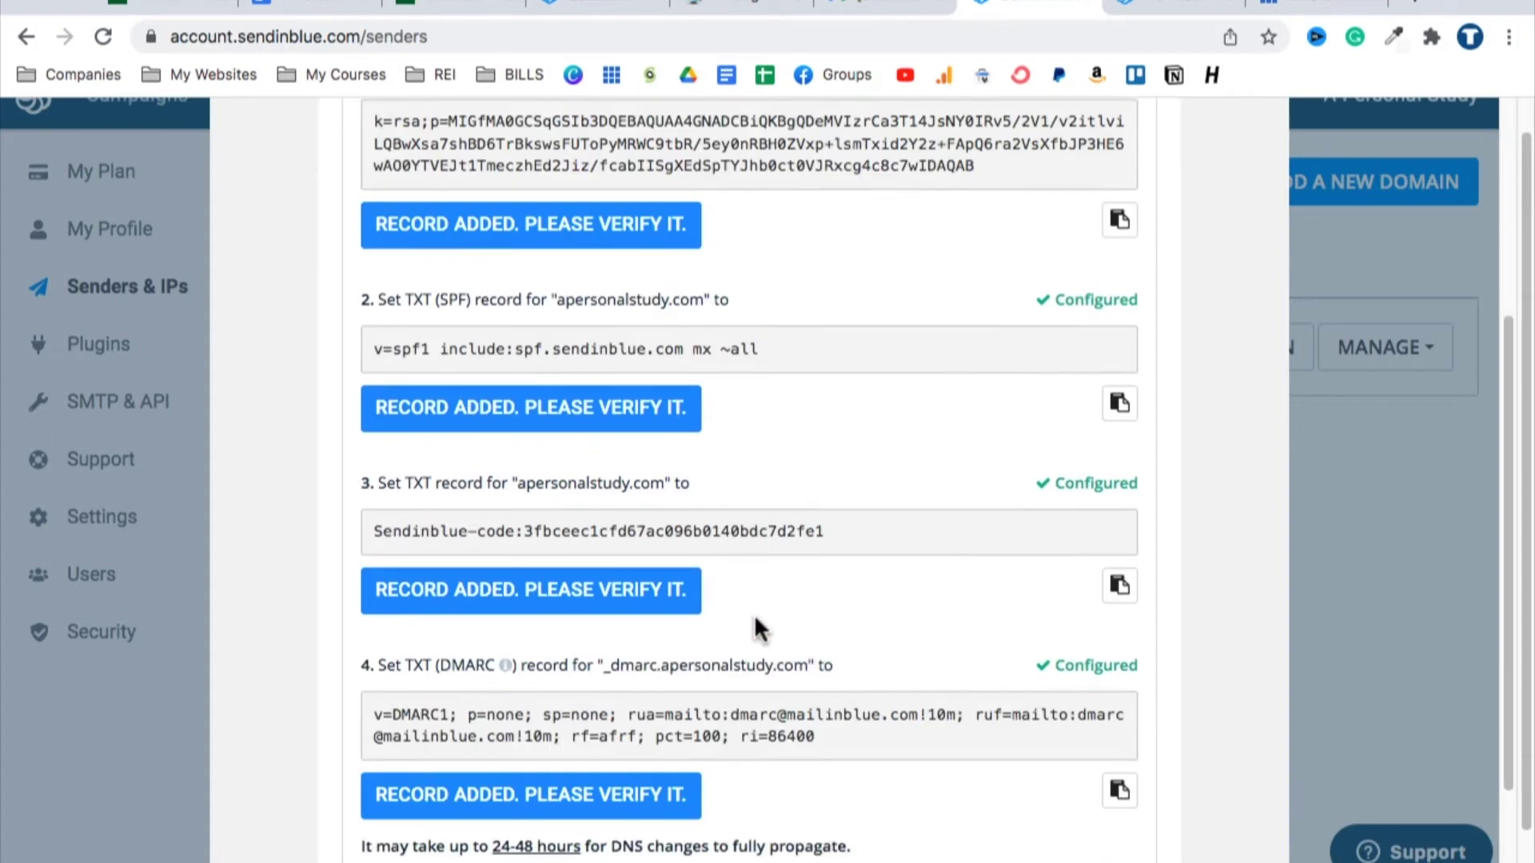
pyautogui.click(1239, 820)
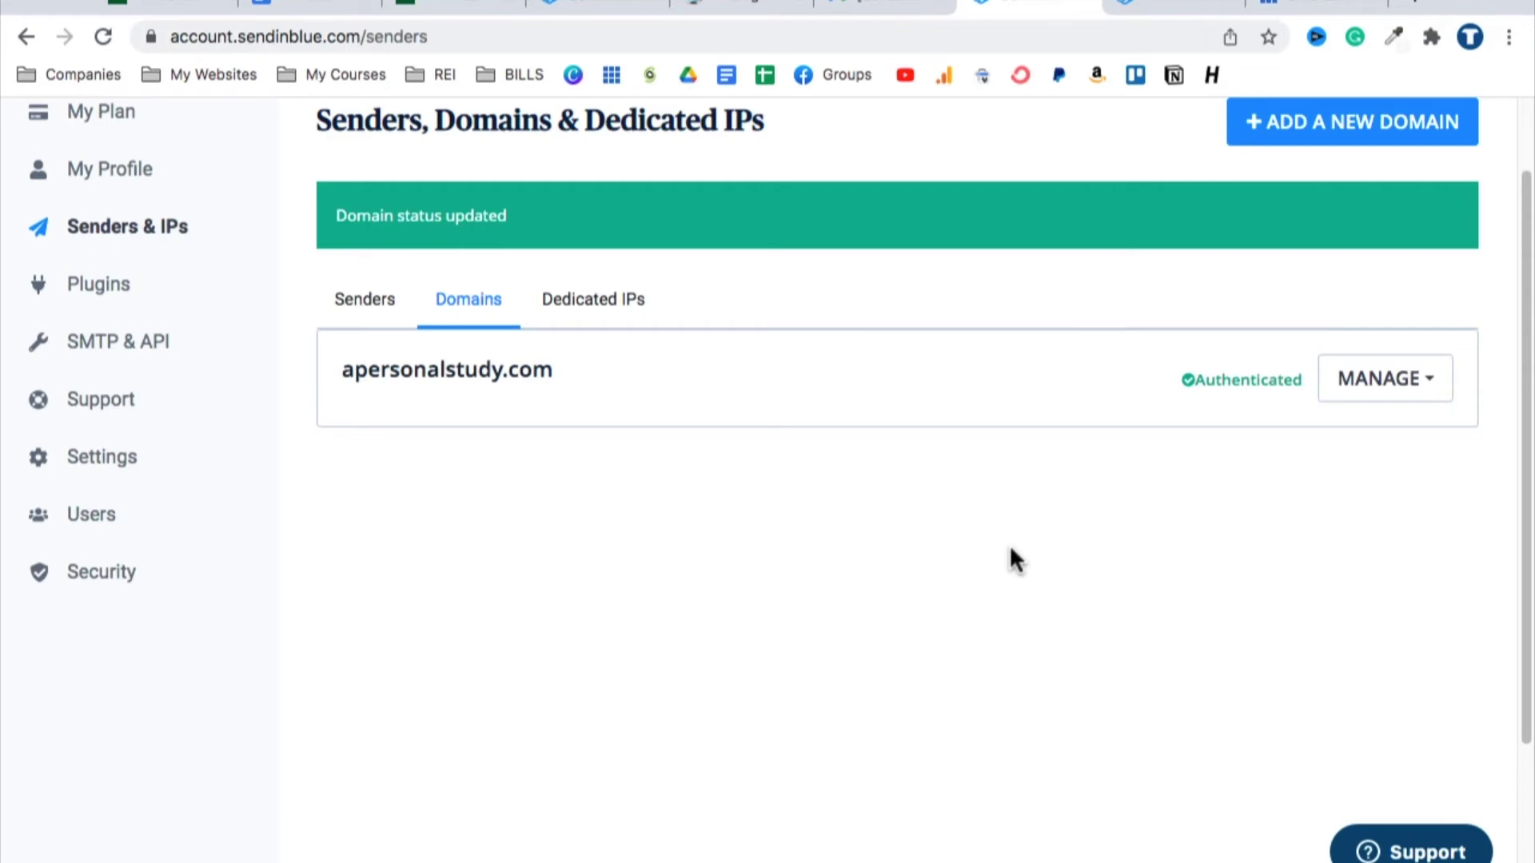
# Copy the domain name apersonalstudy.com from Sendinblue's Domains tab.
pyautogui.click(1357, 382)
pyautogui.click(1064, 436)
pyautogui.click(588, 13)
pyautogui.click(411, 10)
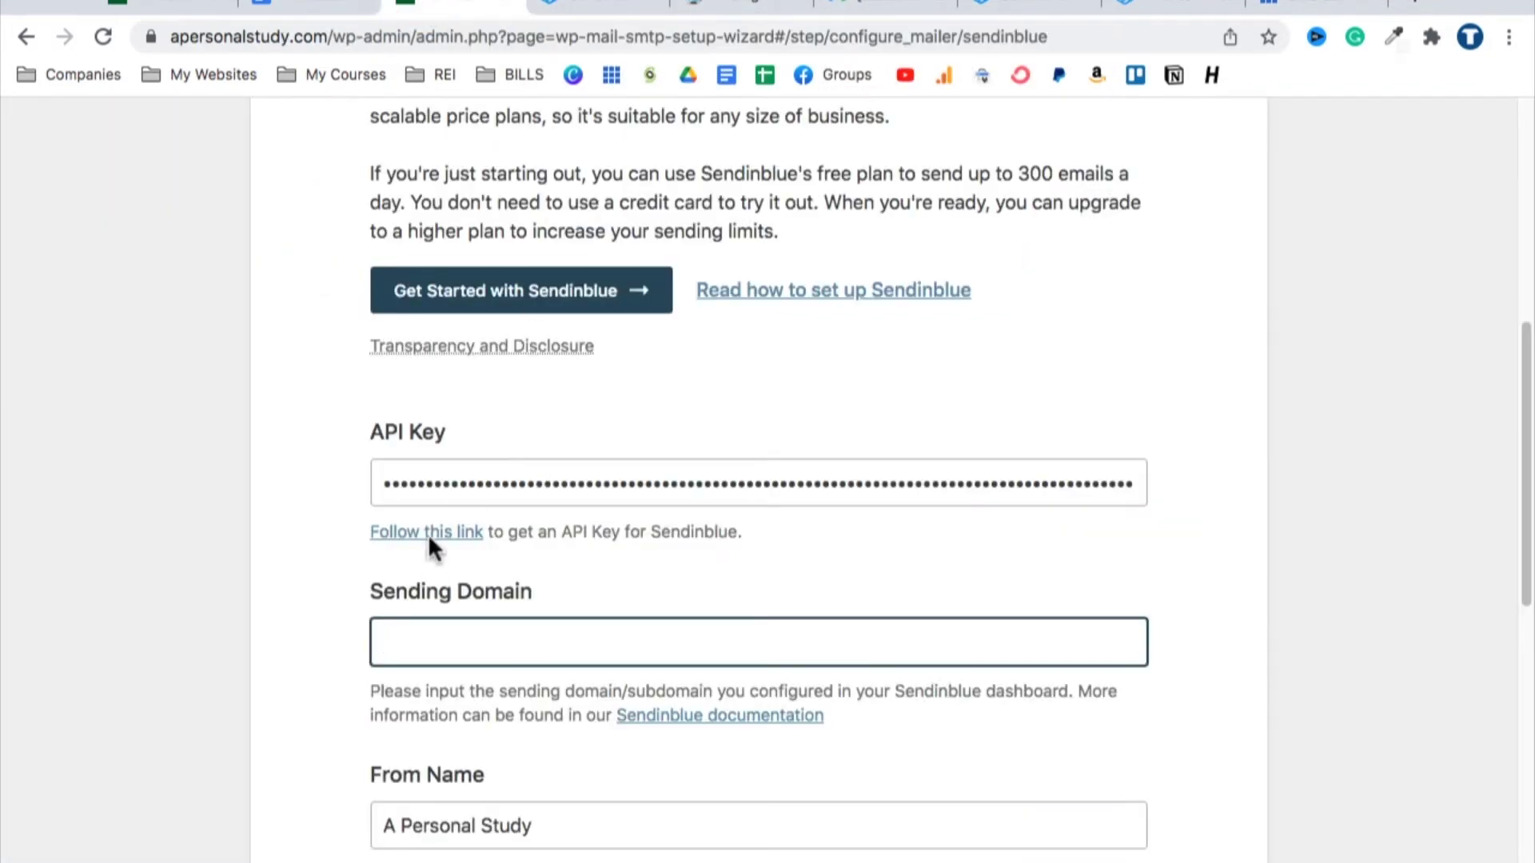
pyautogui.click(987, 8)
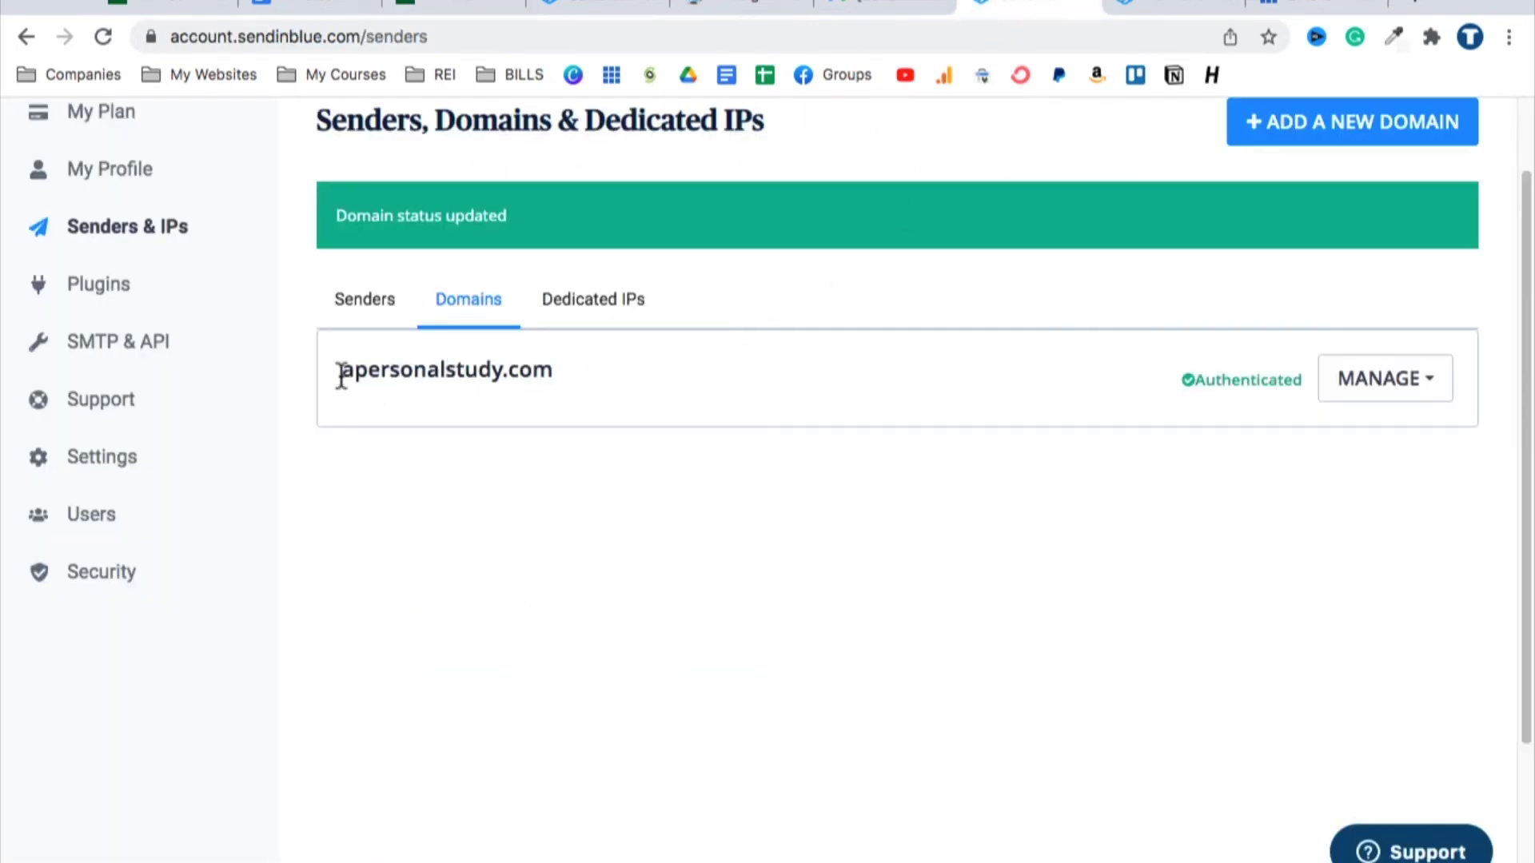
pyautogui.moveTo(341, 376); pyautogui.dragTo(567, 377)
pyautogui.rightClick(511, 368)
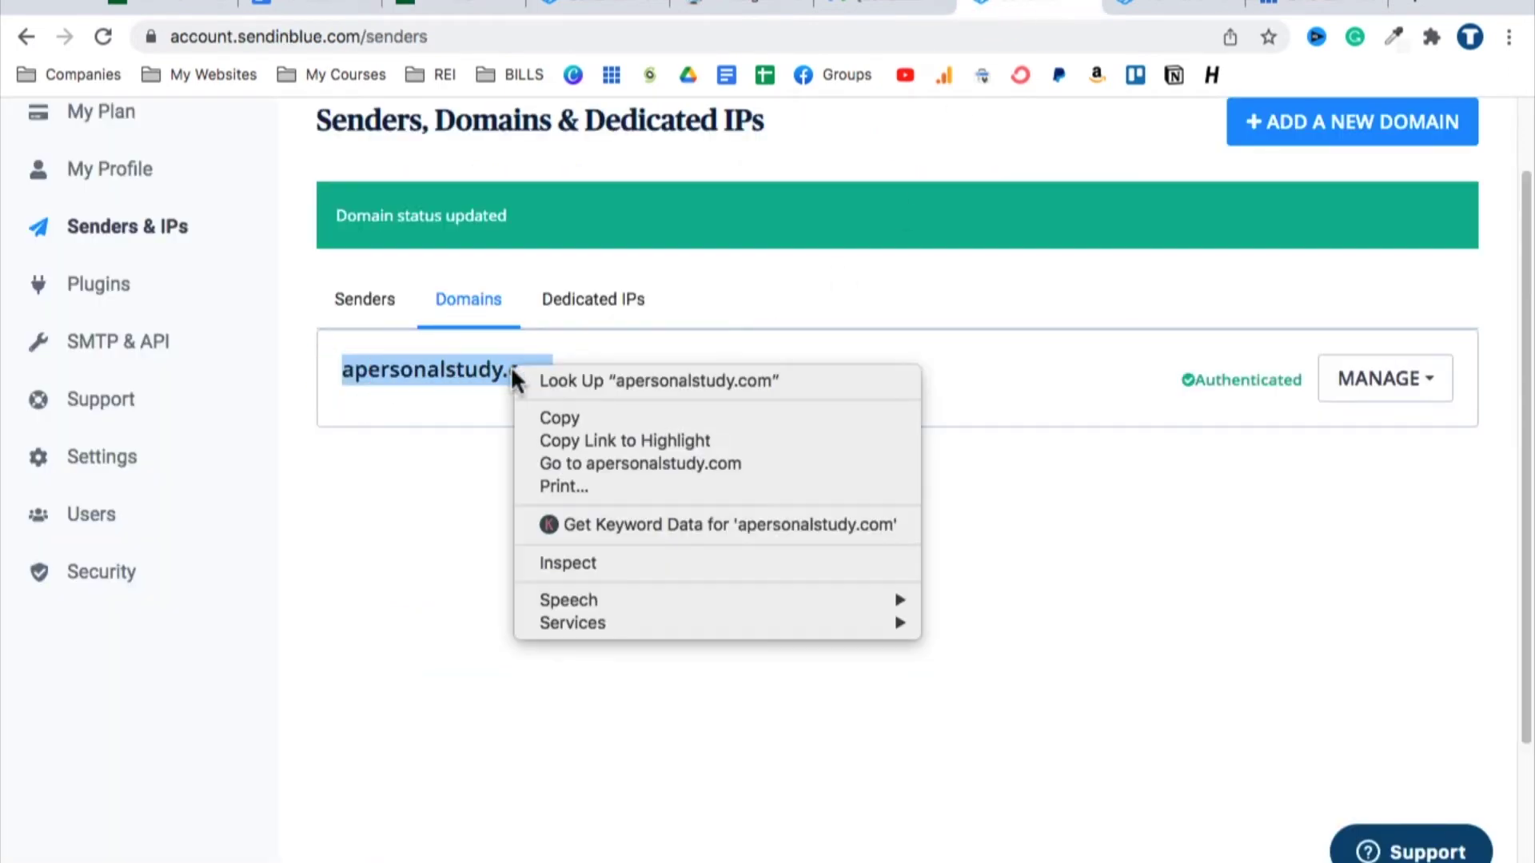
pyautogui.click(557, 416)
# Paste apersonalstudy.com into the Sending Domain field and save the Sendinblue mailer settings.
pyautogui.click(430, 8)
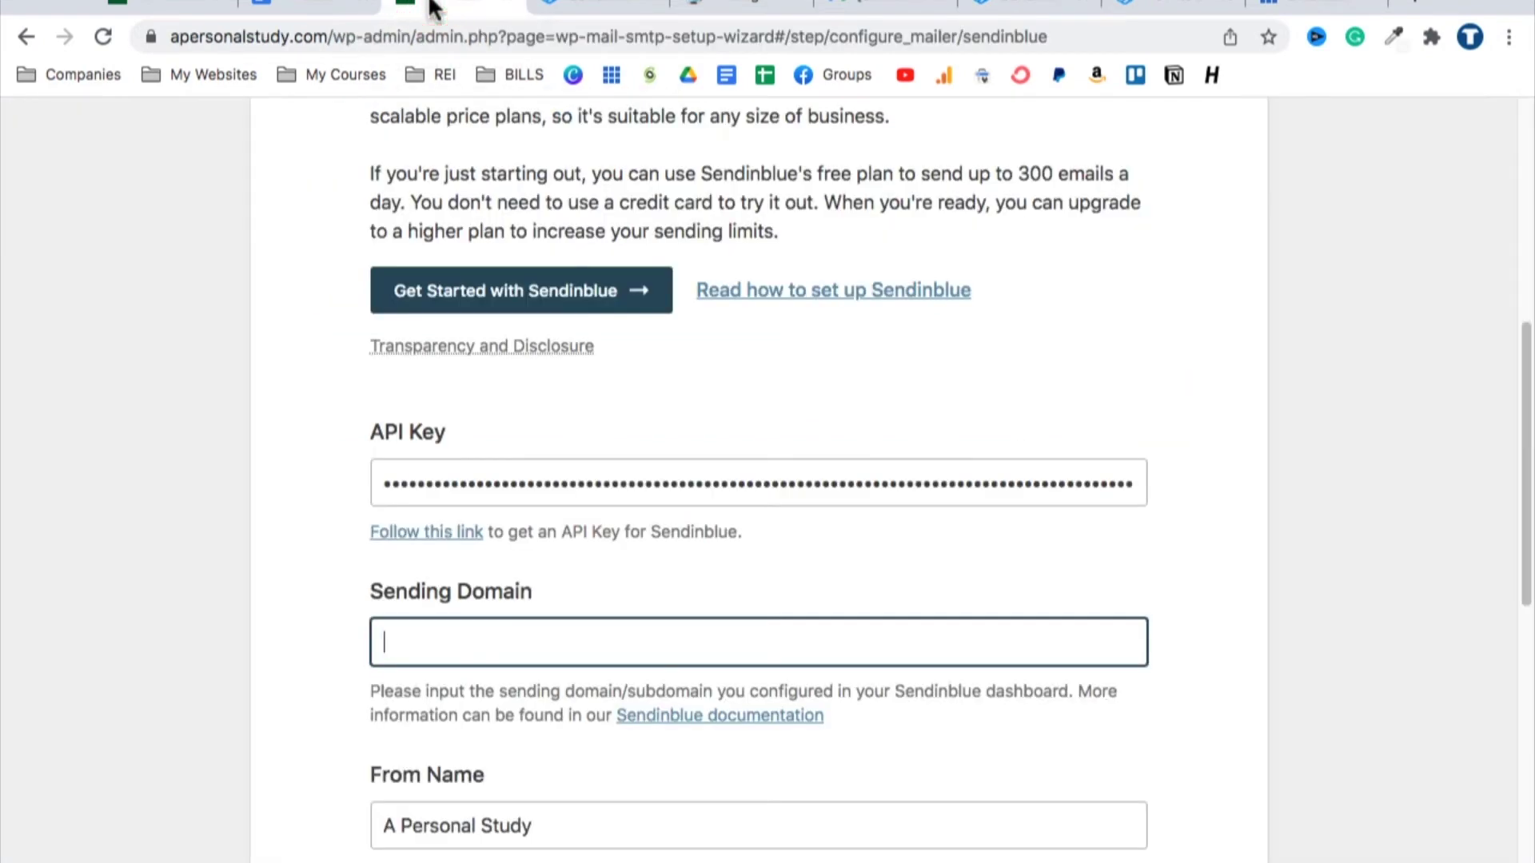
pyautogui.rightClick(402, 639)
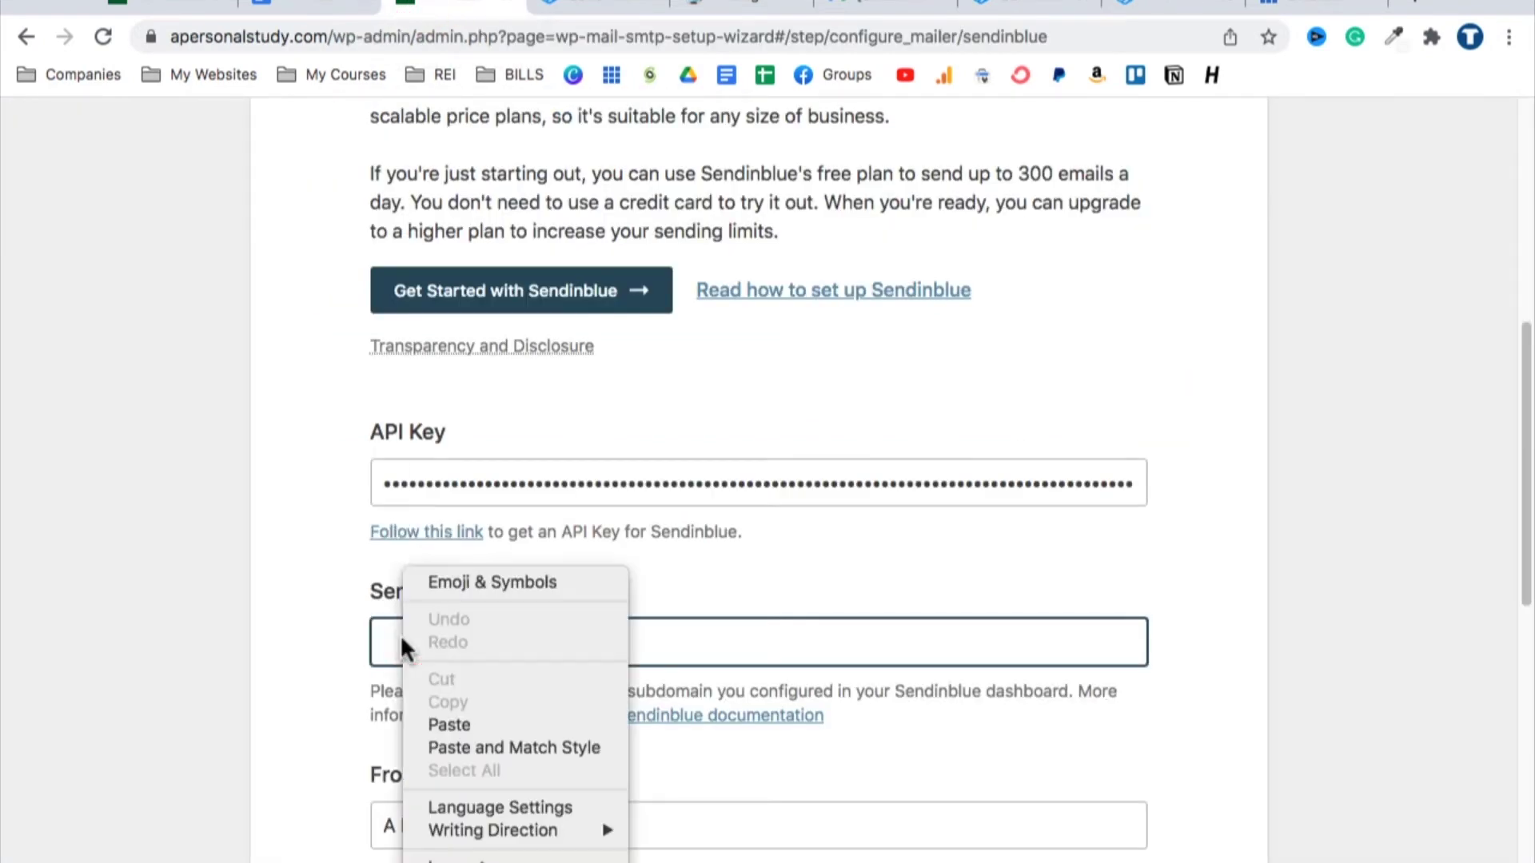
pyautogui.click(433, 724)
pyautogui.scroll(-4, 411, 627)
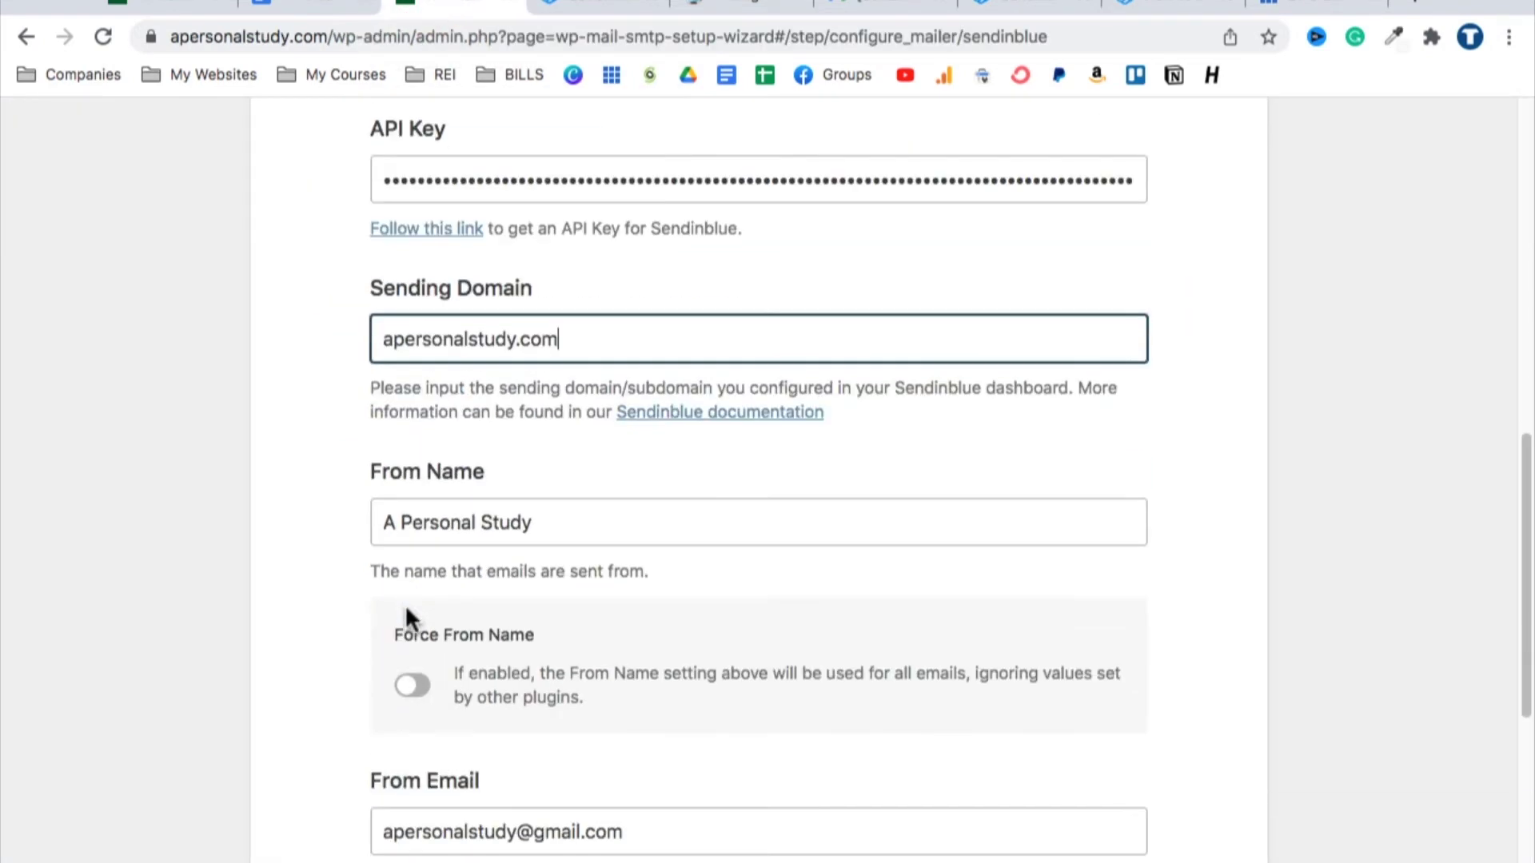
pyautogui.scroll(-6, 798, 607)
pyautogui.click(1068, 697)
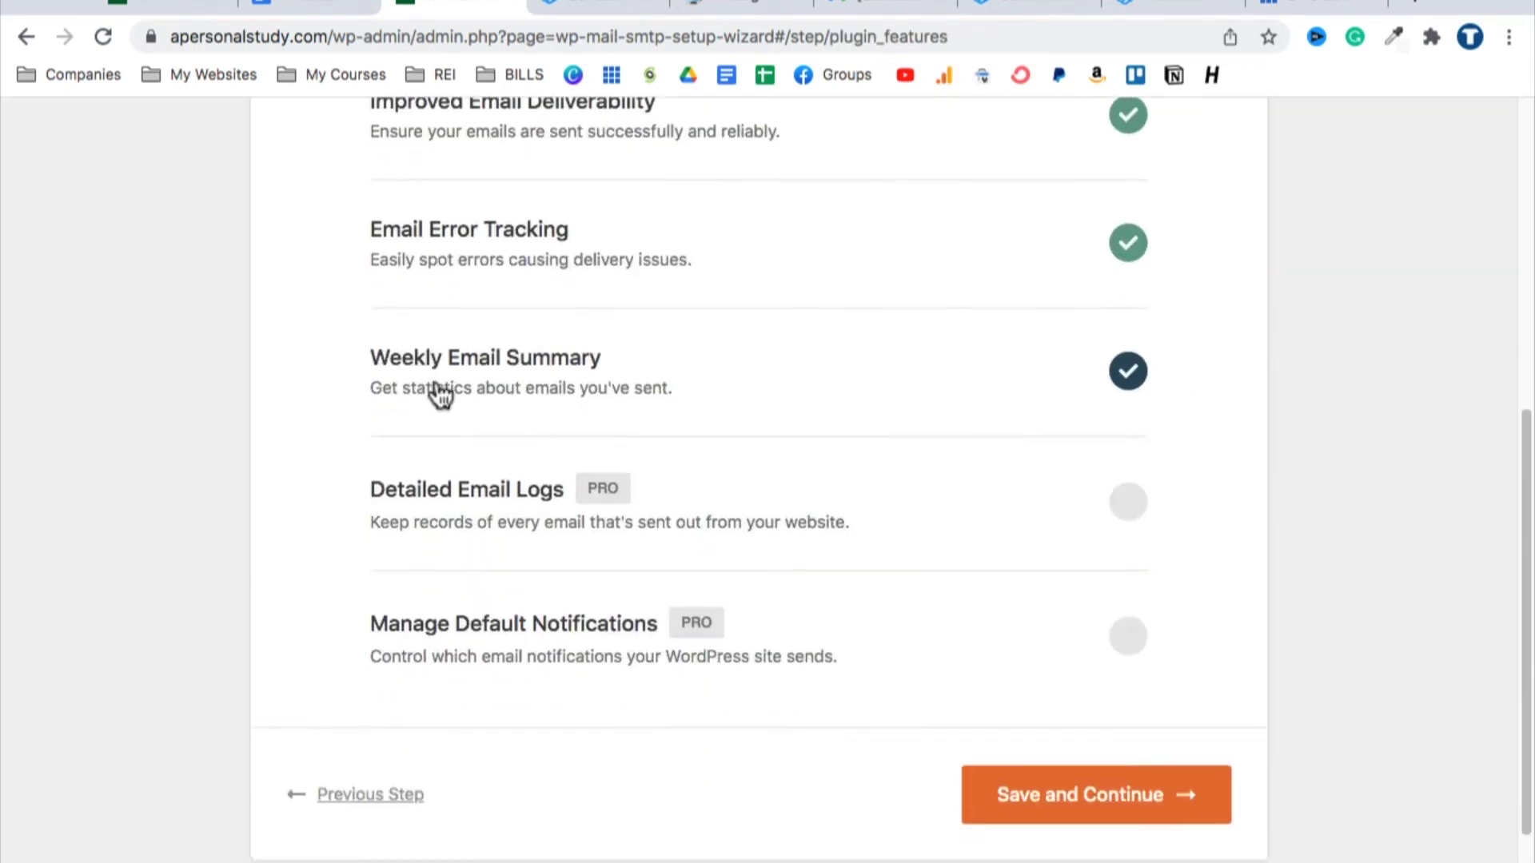
# Keep Weekly Email Summary enabled, then skip the Help Improve and License steps.
pyautogui.click(1126, 379)
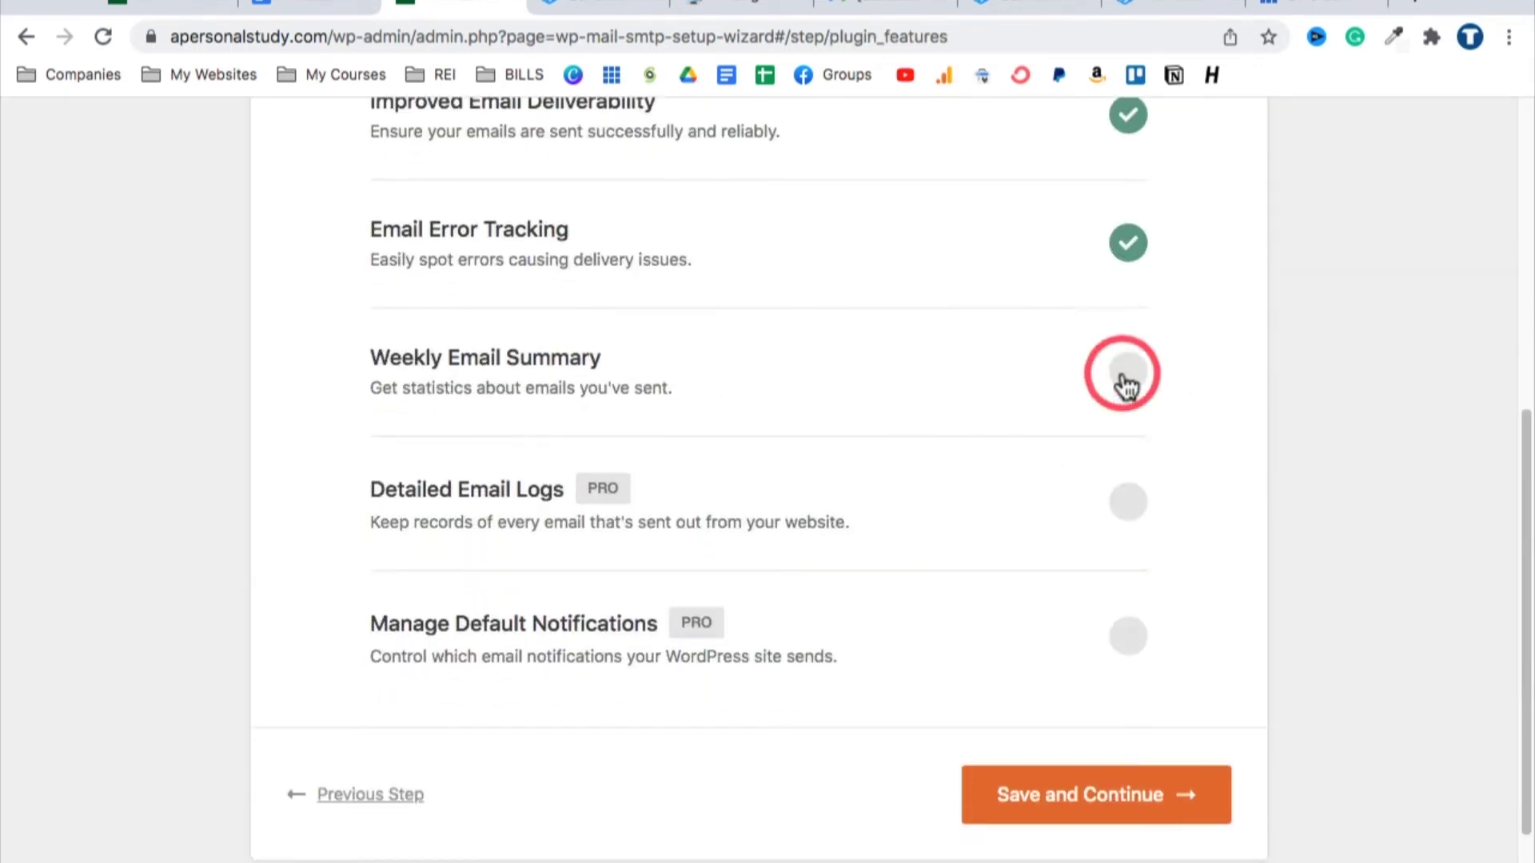
pyautogui.click(1125, 379)
pyautogui.click(1079, 795)
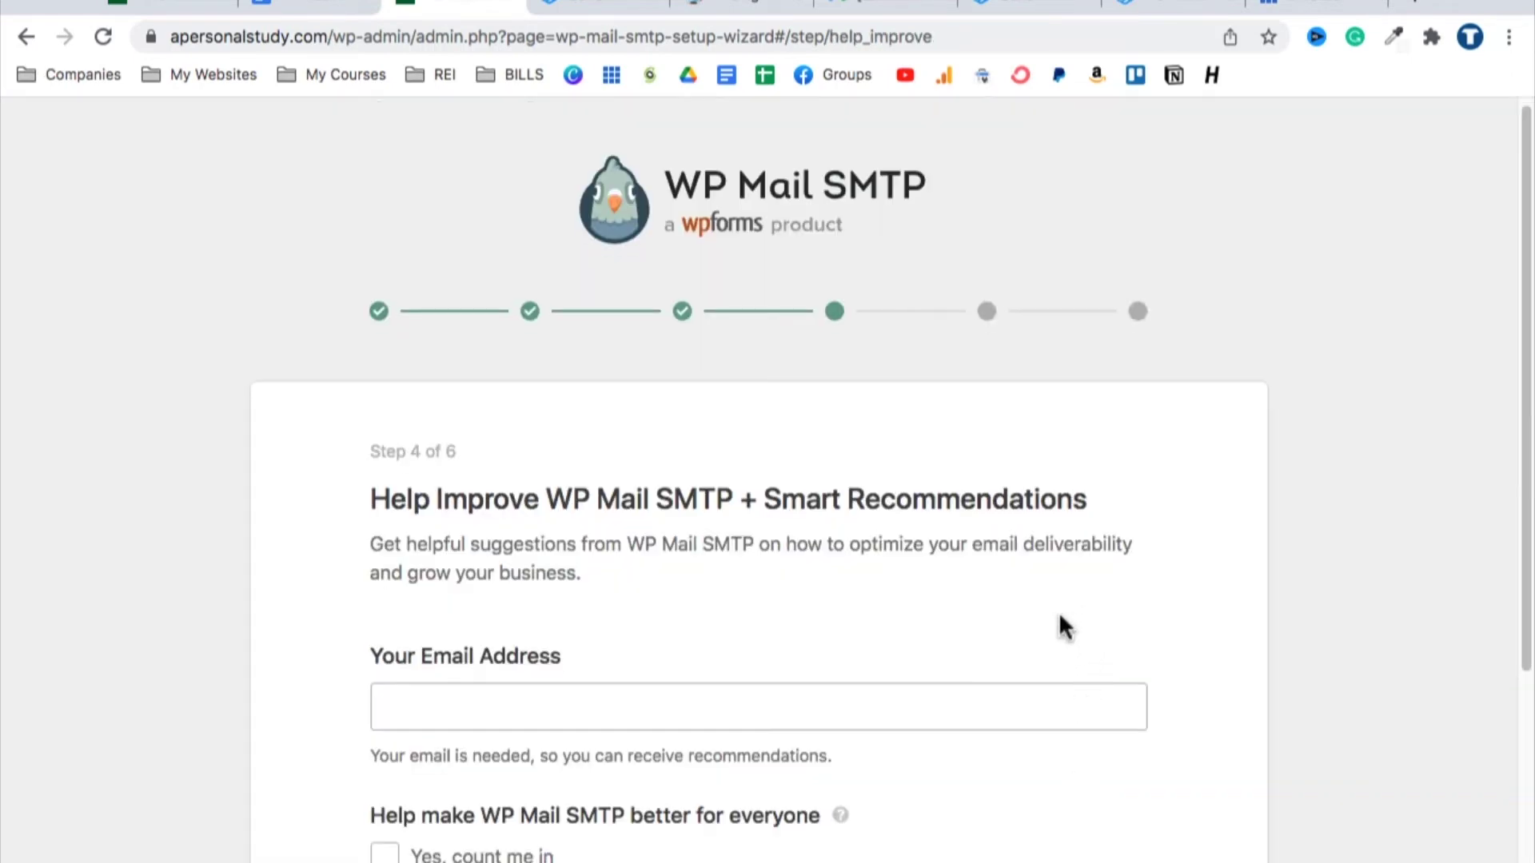
pyautogui.scroll(-4, 678, 309)
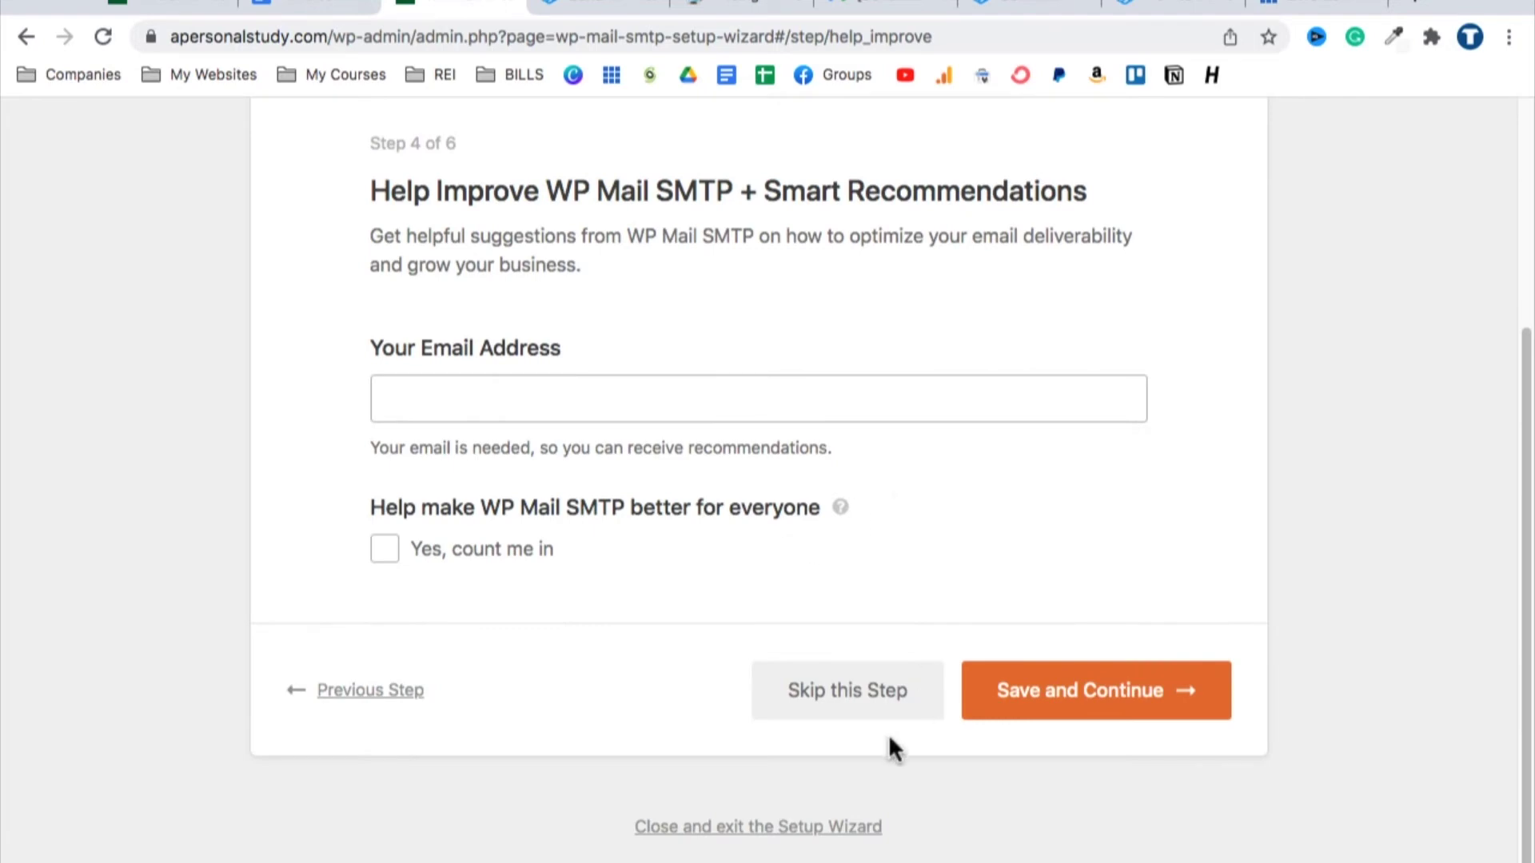
pyautogui.click(884, 689)
pyautogui.scroll(-6, 893, 631)
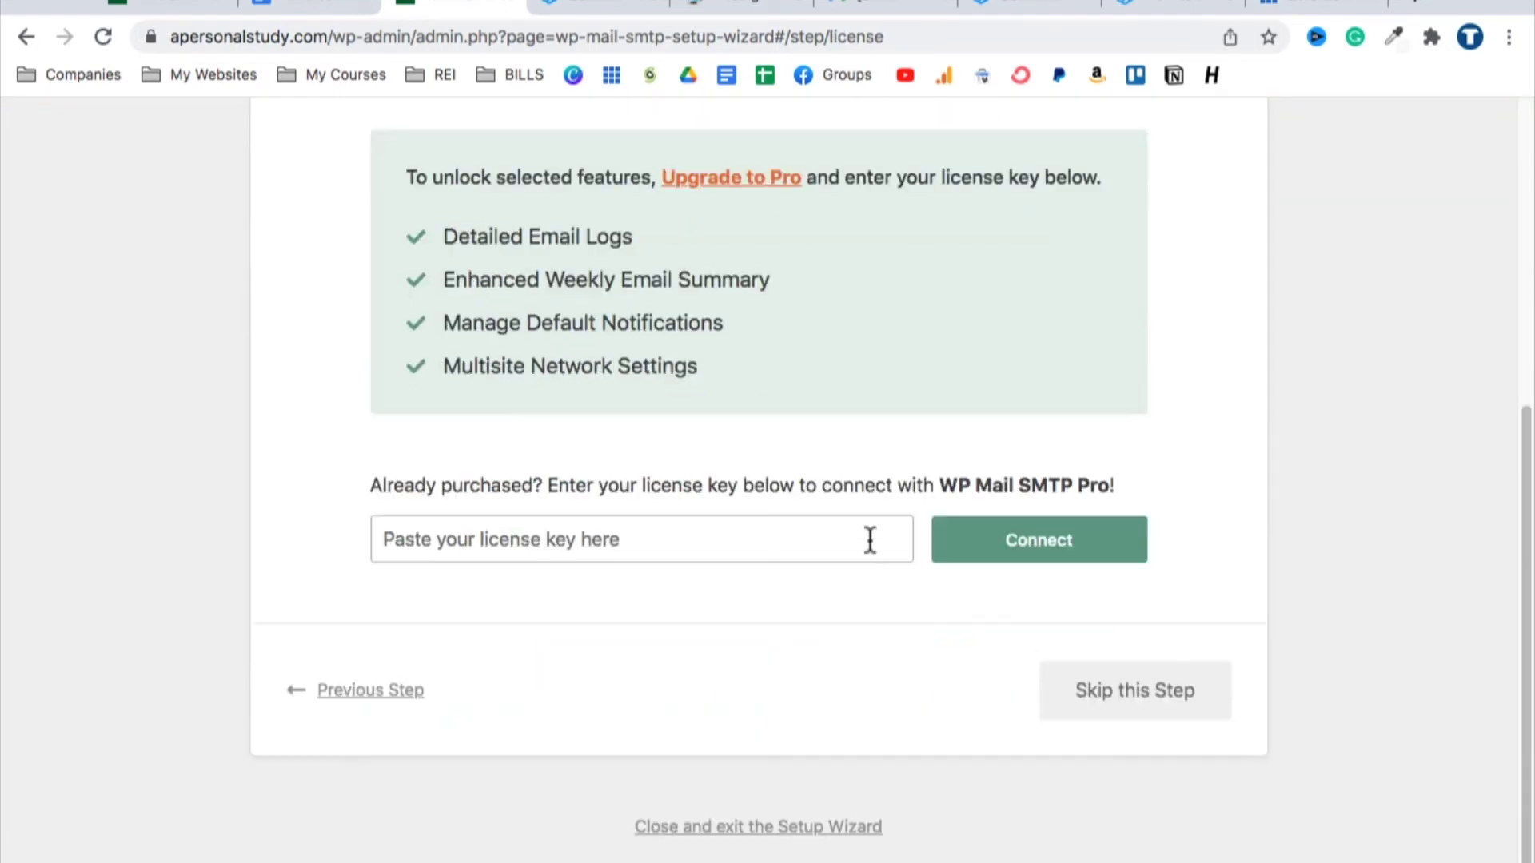
pyautogui.scroll(2, 764, 376)
pyautogui.scroll(-1, 652, 364)
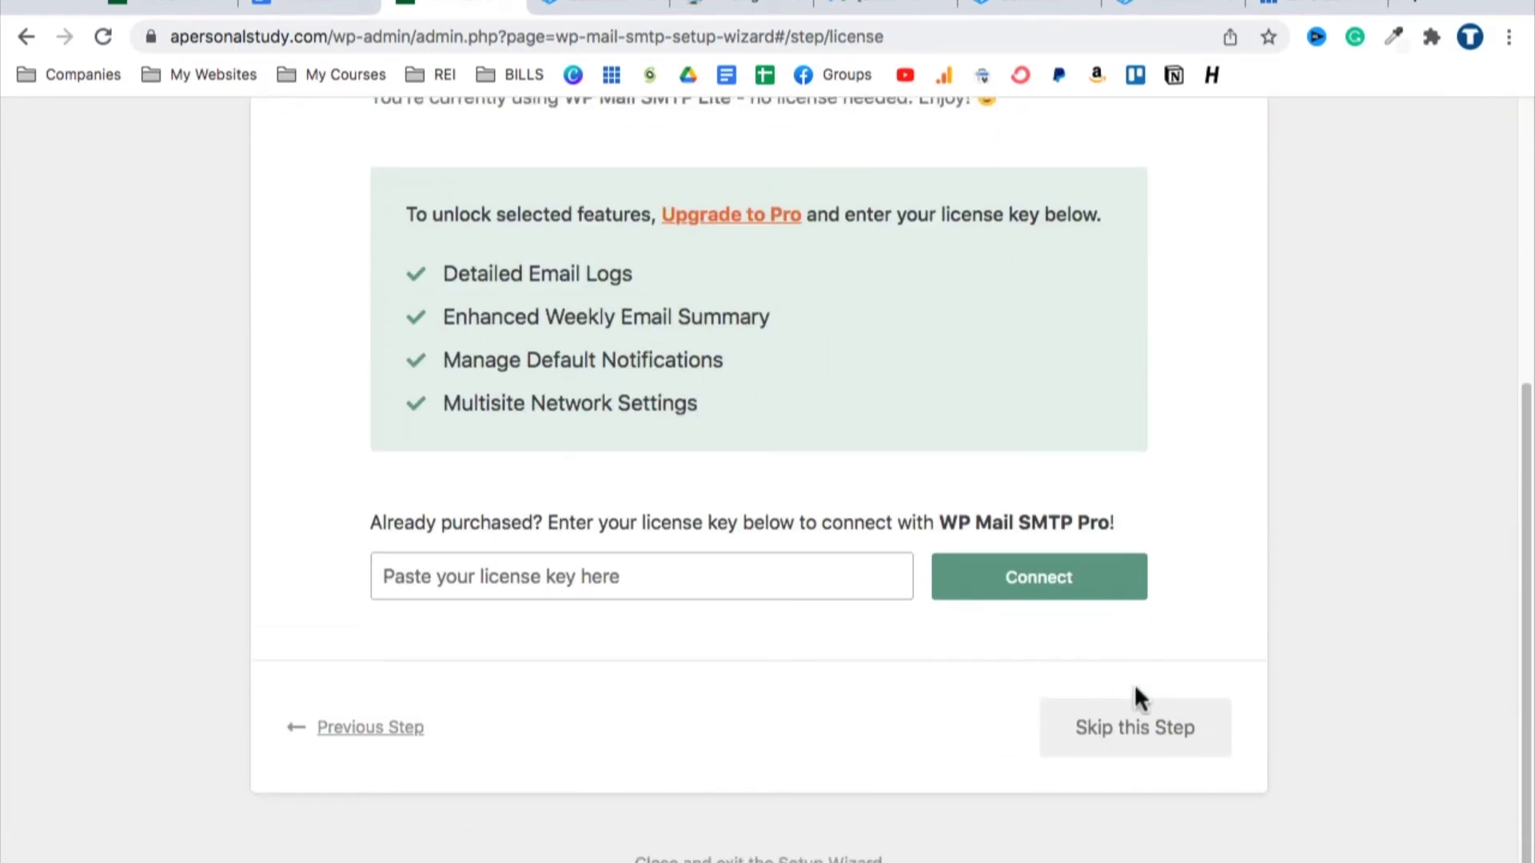
pyautogui.click(1161, 729)
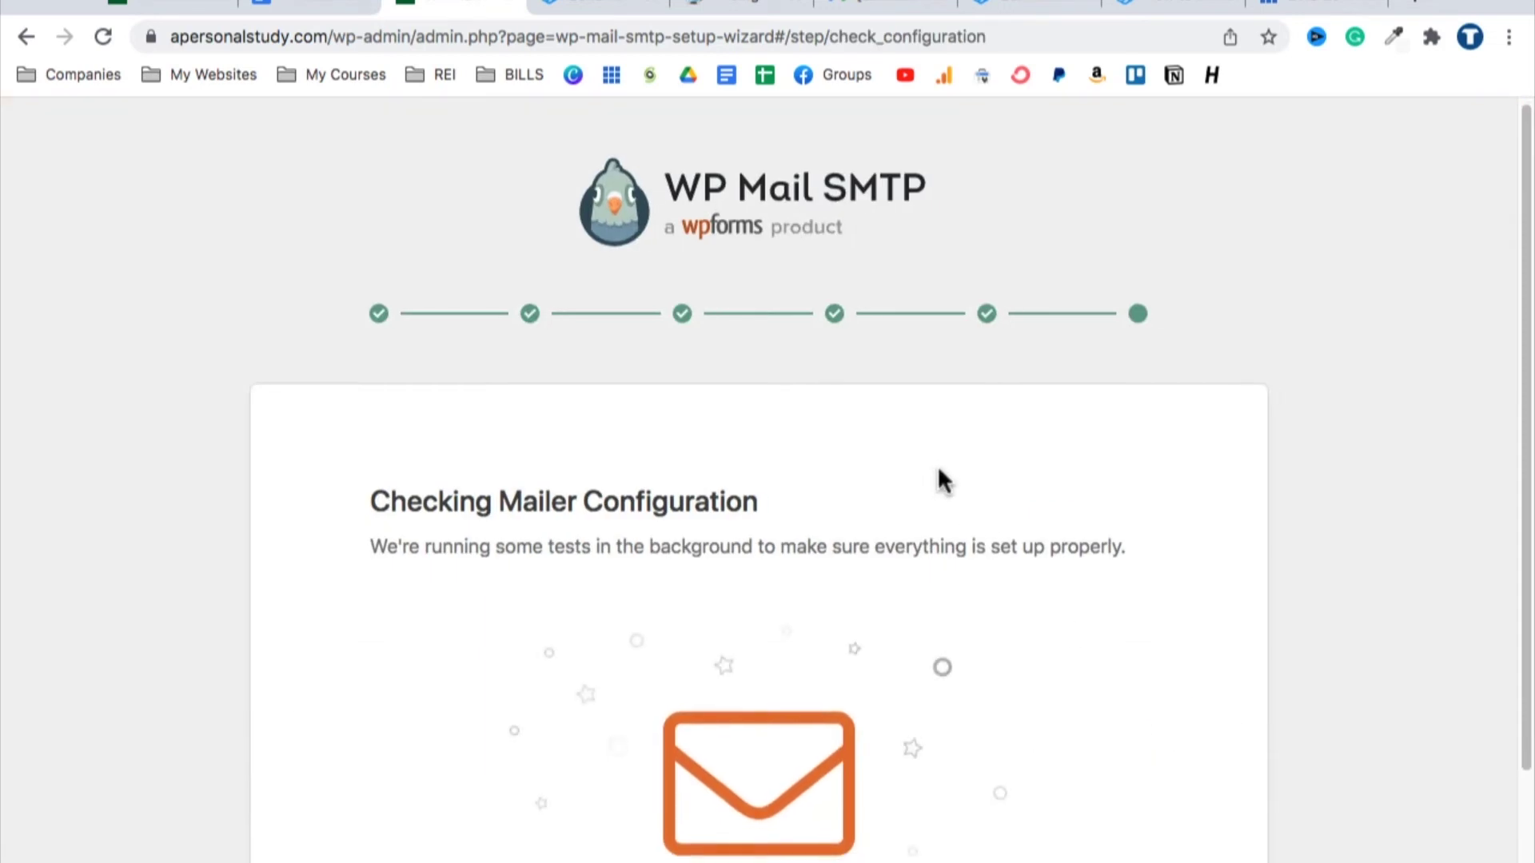
# Review the troubleshooting details for the failed test email, then go to WP Mail SMTP Settings.
pyautogui.scroll(-2, 942, 479)
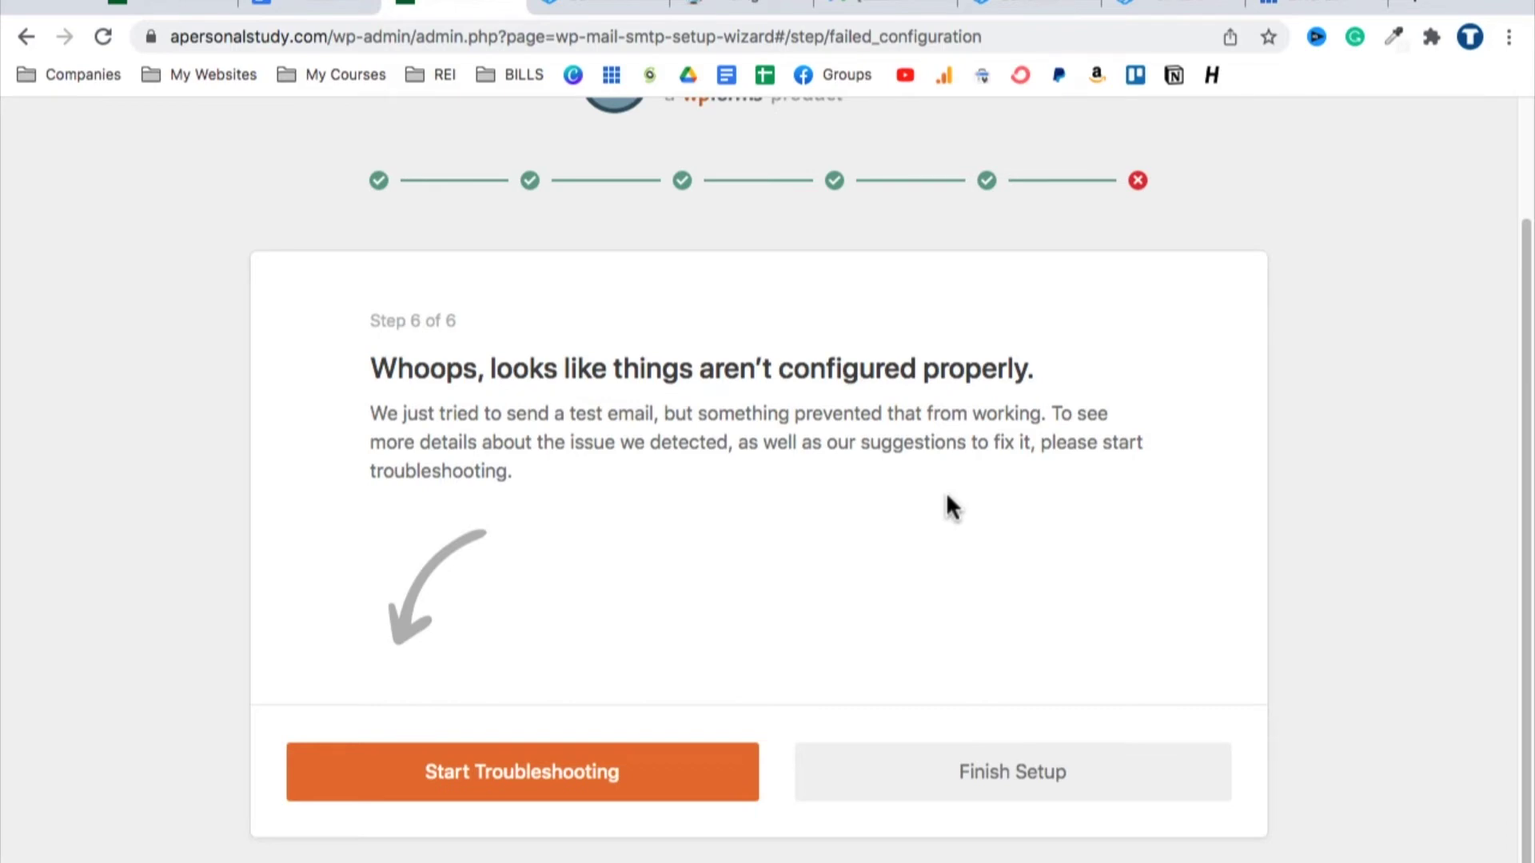
pyautogui.click(670, 773)
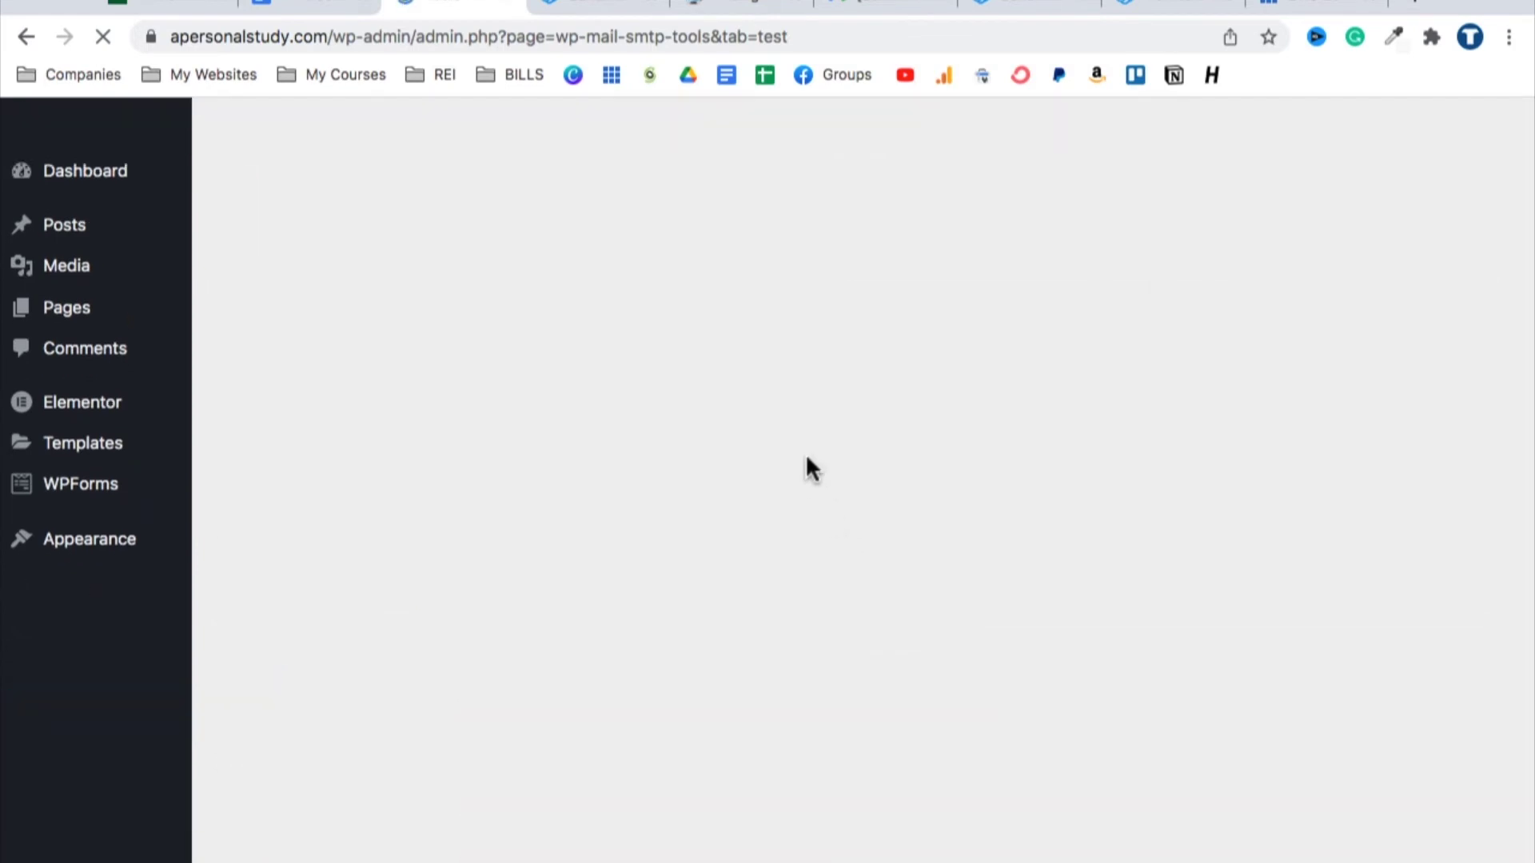
pyautogui.scroll(-5, 661, 445)
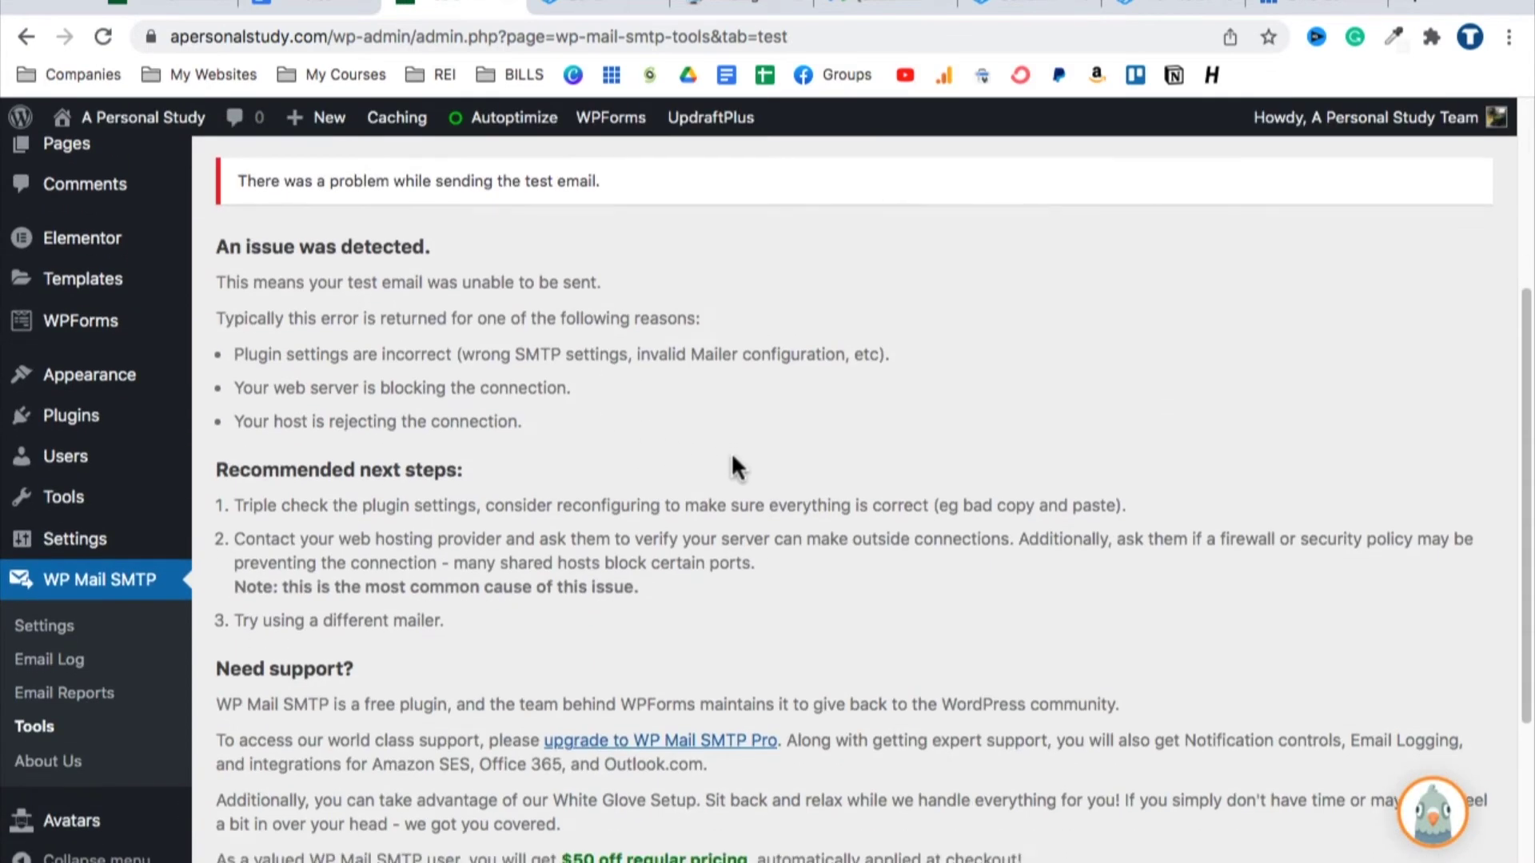
pyautogui.scroll(-1, 730, 452)
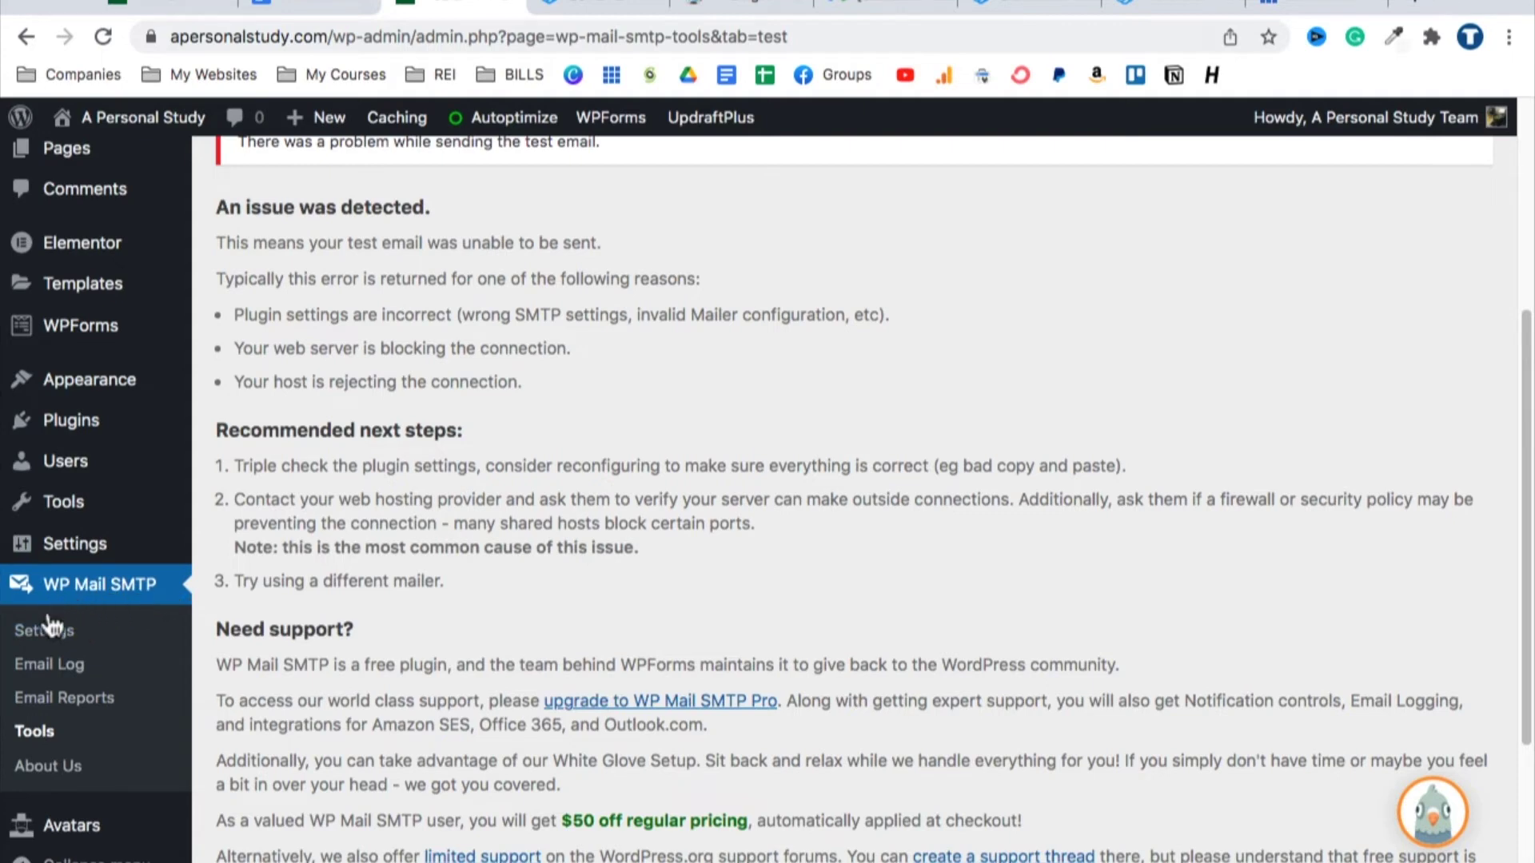
pyautogui.click(78, 637)
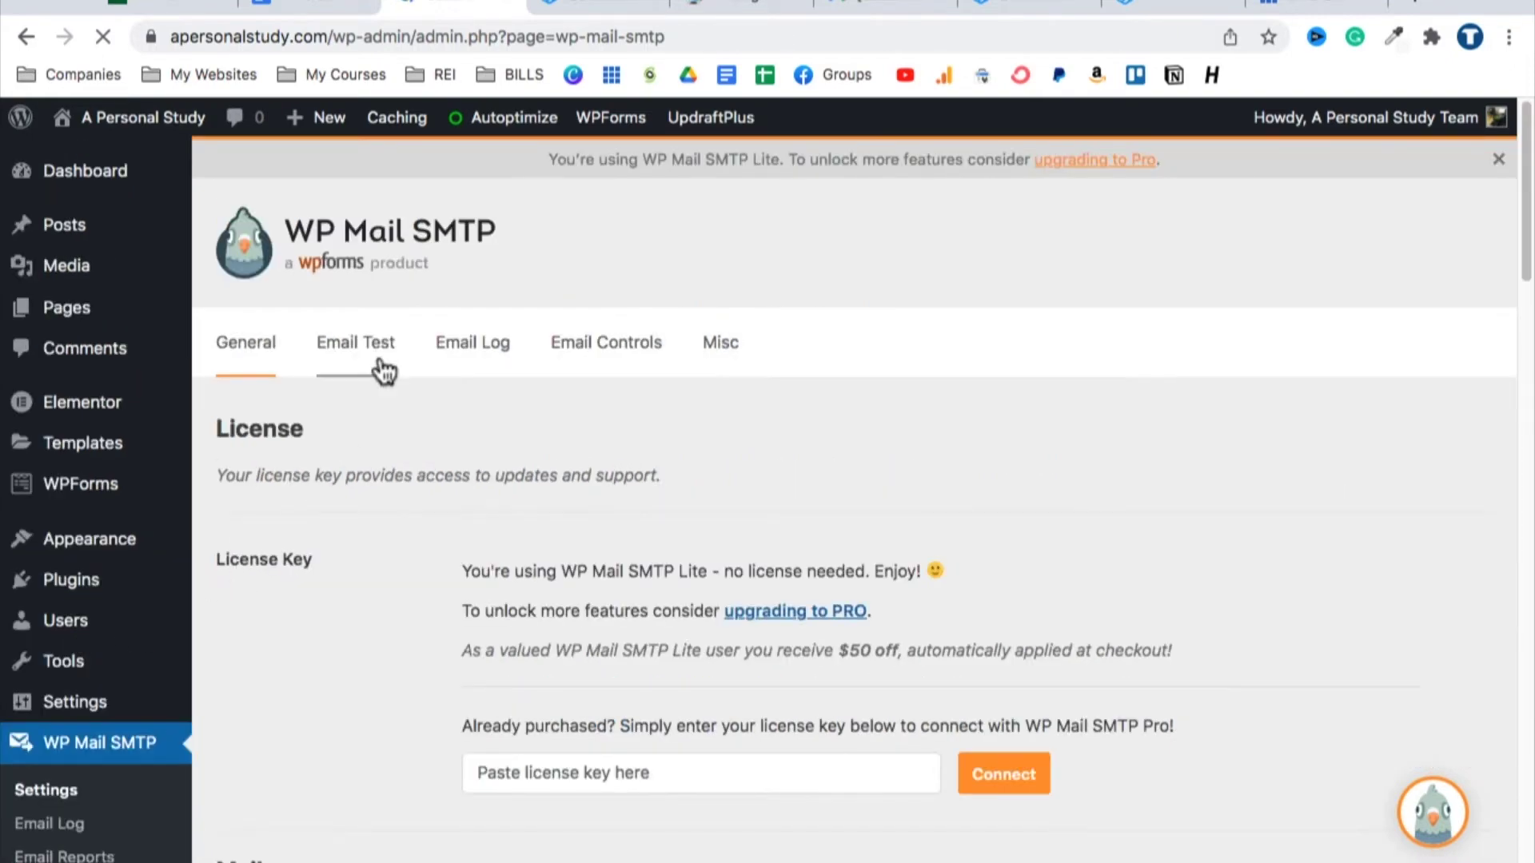
# Go to the Email Test tab of WP Mail SMTP.
pyautogui.scroll(-9, 358, 406)
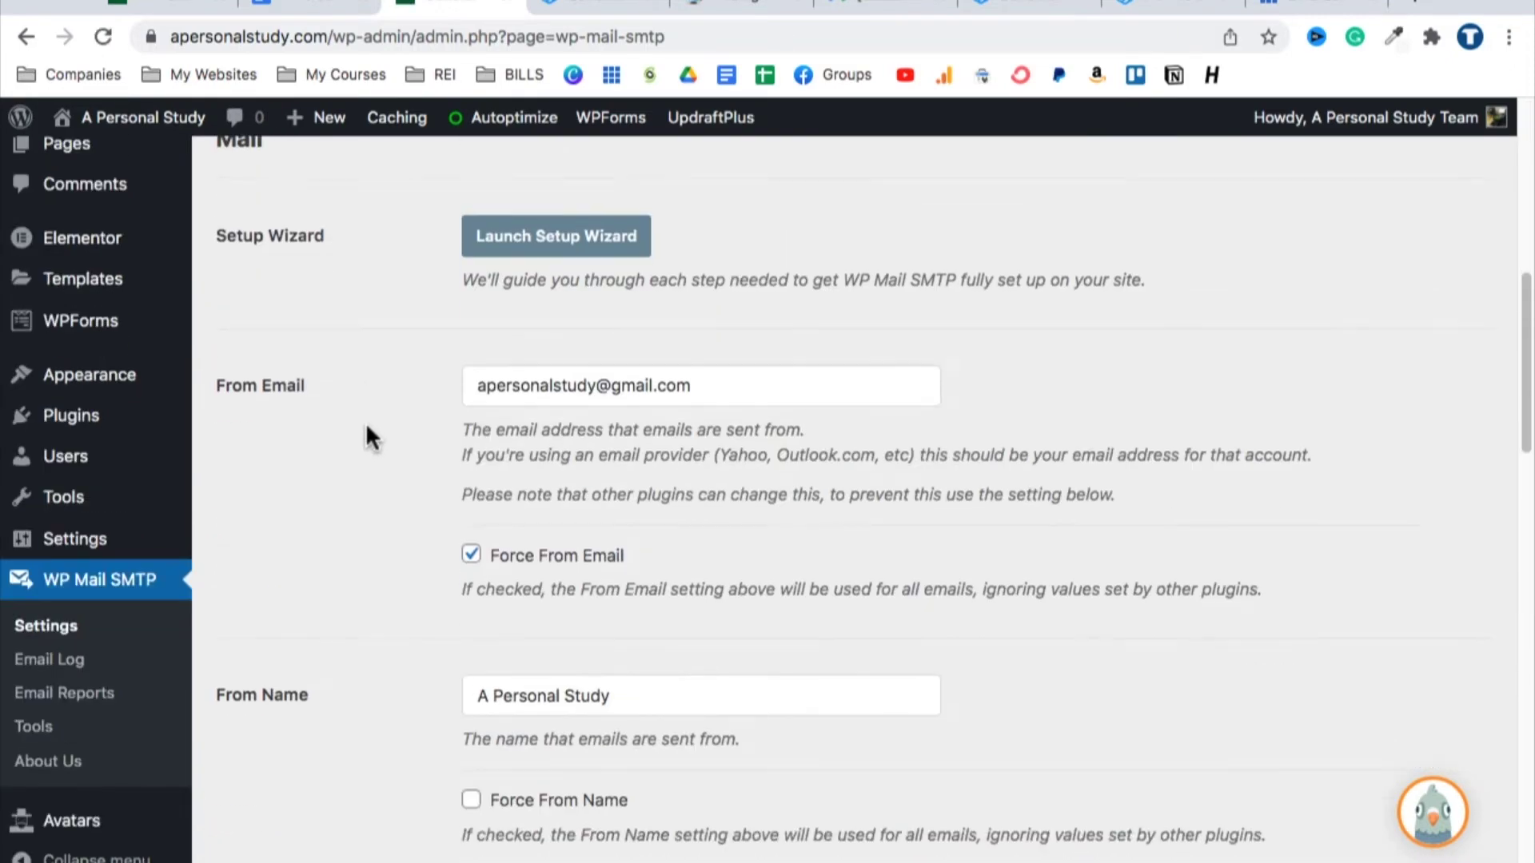
pyautogui.scroll(-6, 367, 431)
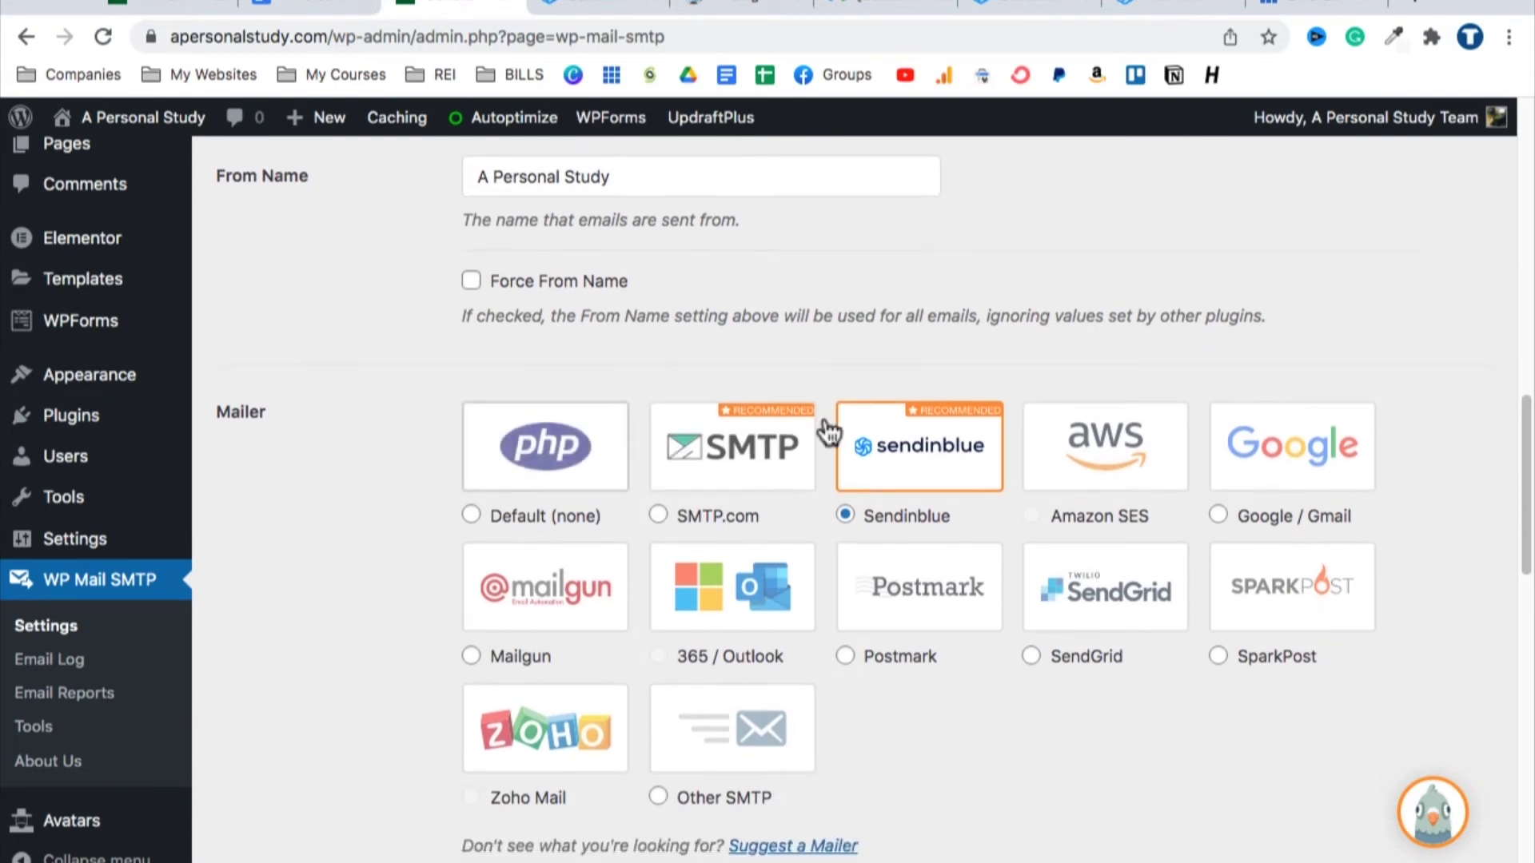
pyautogui.scroll(-12, 296, 664)
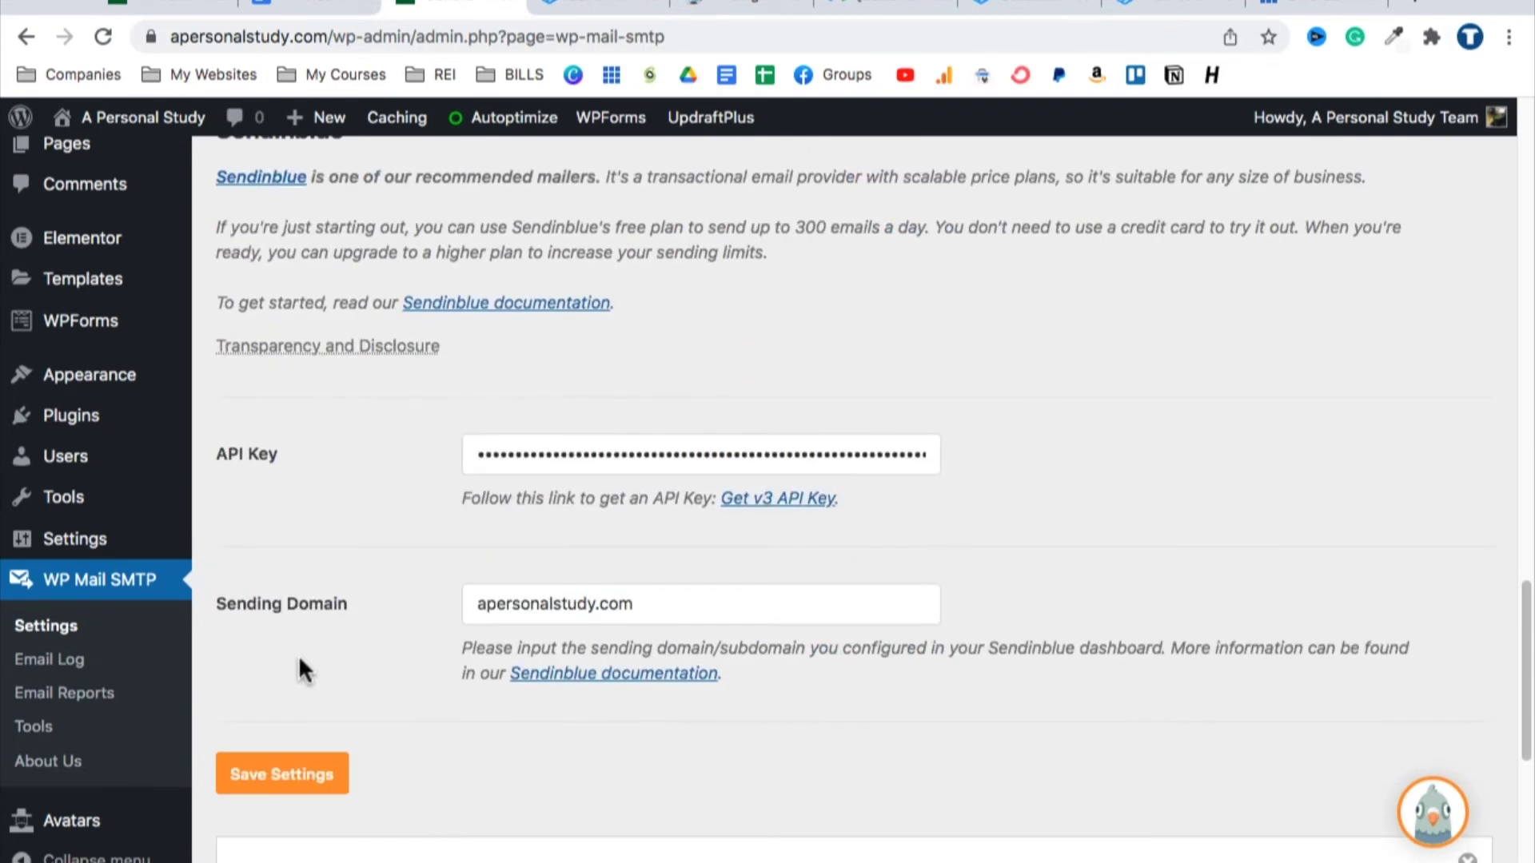
pyautogui.scroll(20, 299, 654)
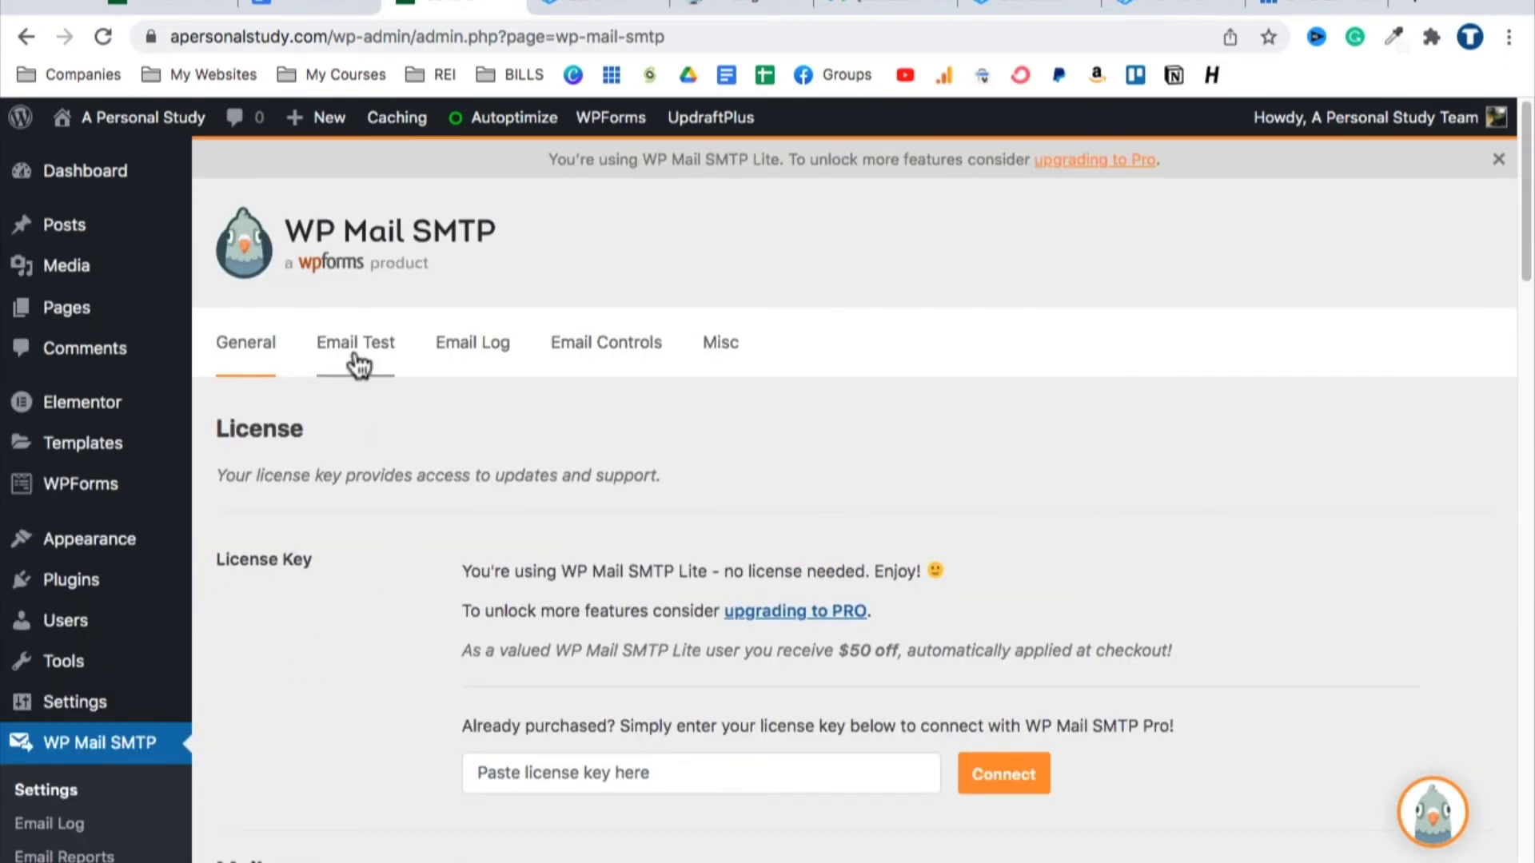
pyautogui.click(348, 359)
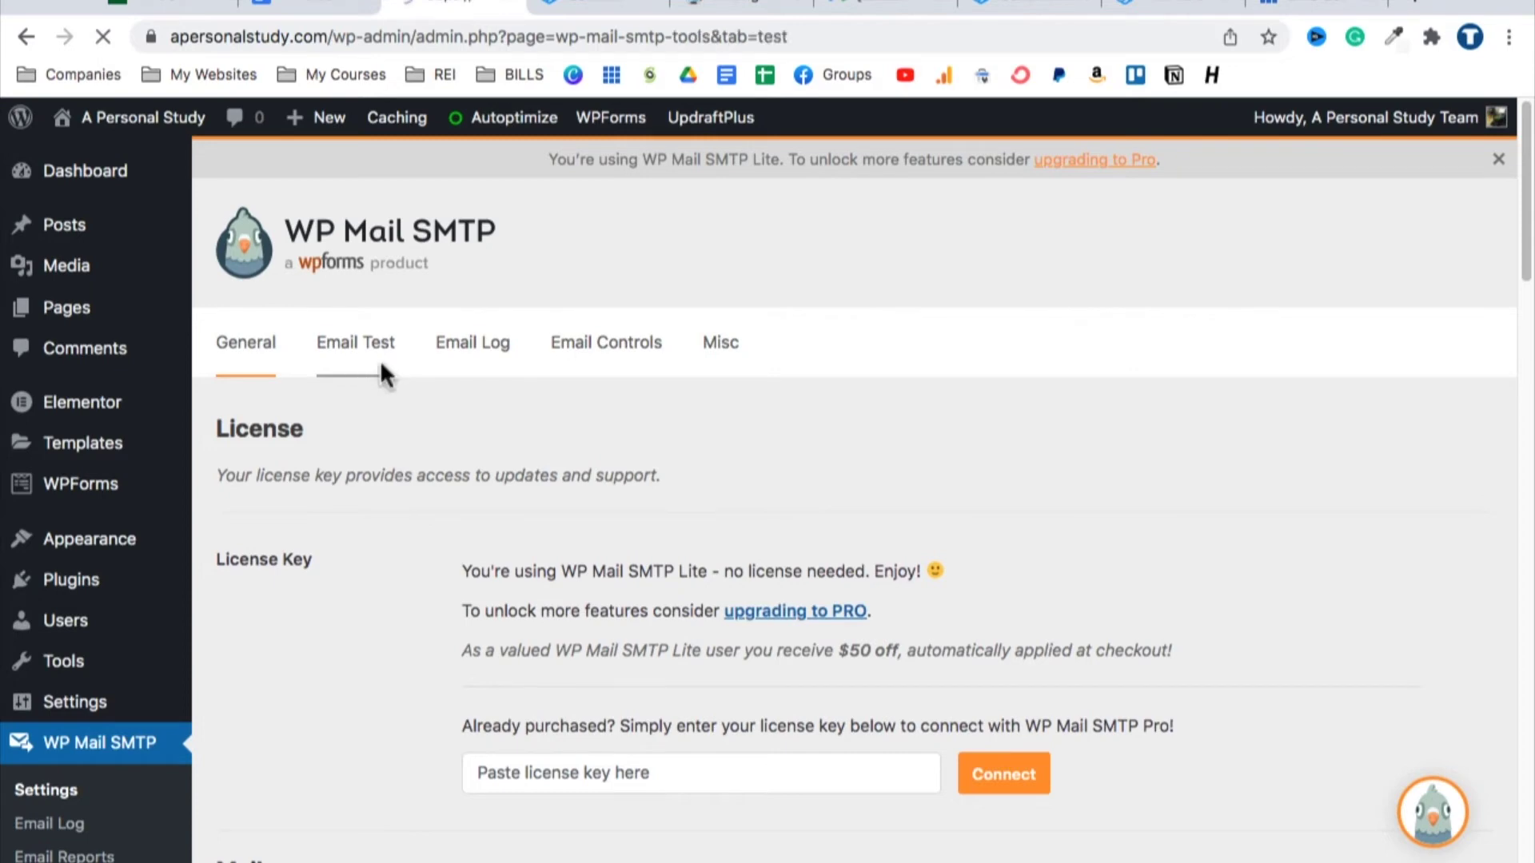
# Send an HTML test email to the site's Gmail address, keeping the default recipient.
pyautogui.scroll(-3, 415, 400)
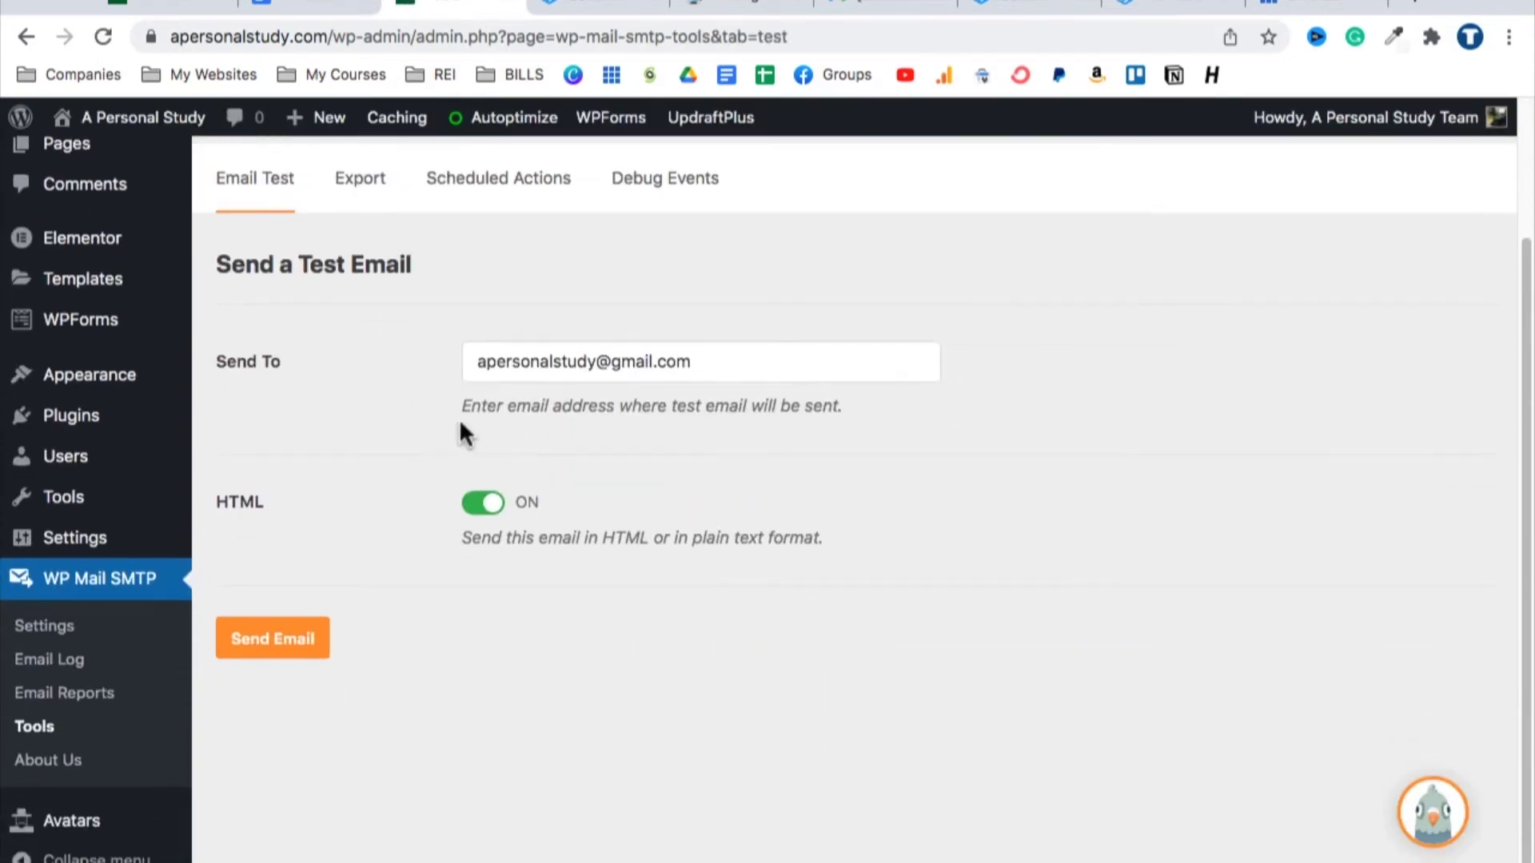
pyautogui.doubleClick(497, 351)
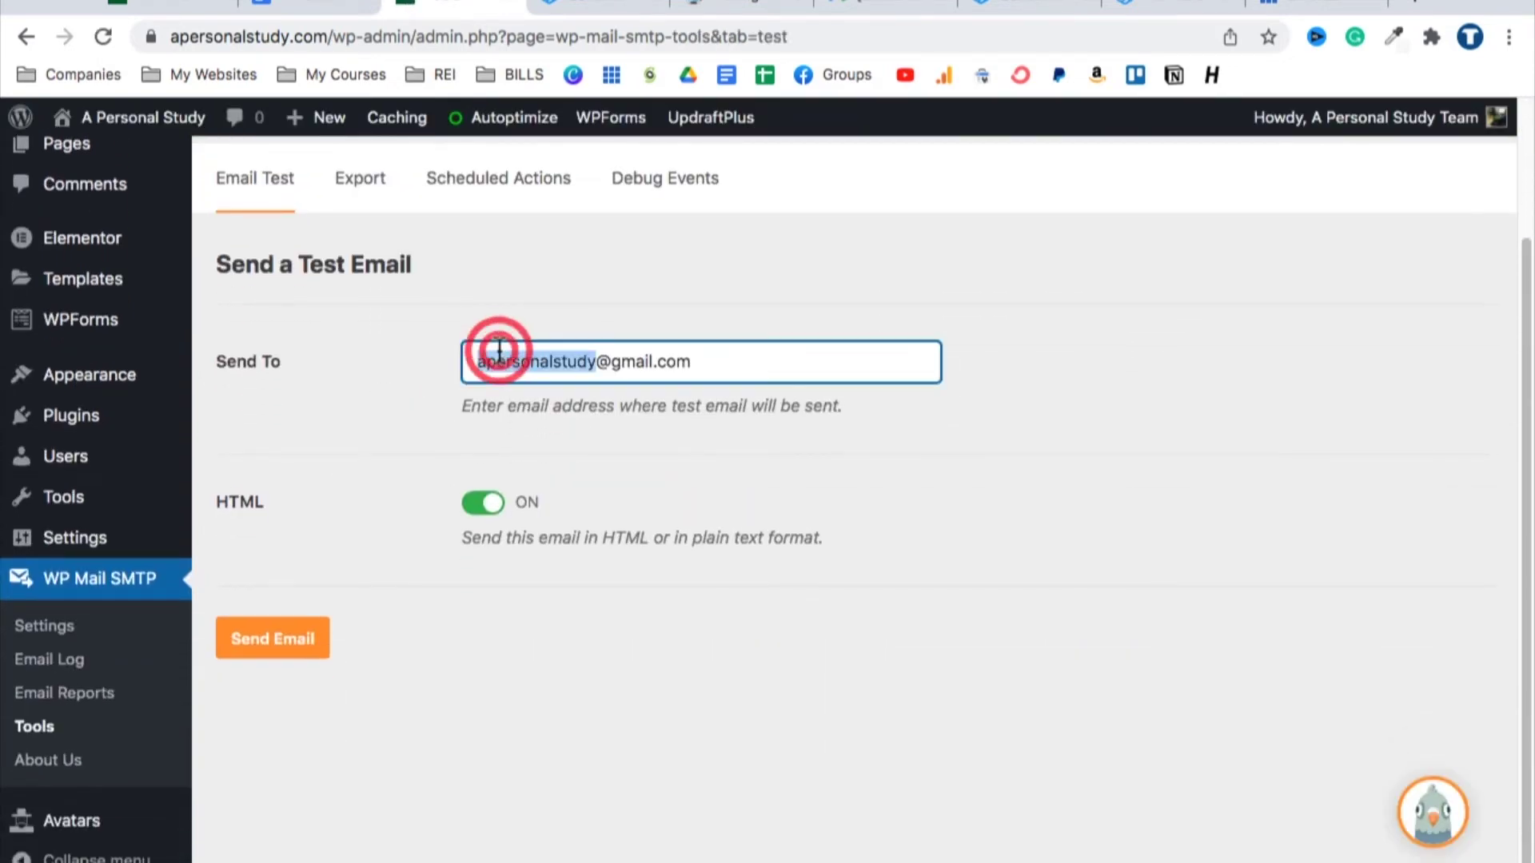
pyautogui.click(428, 415)
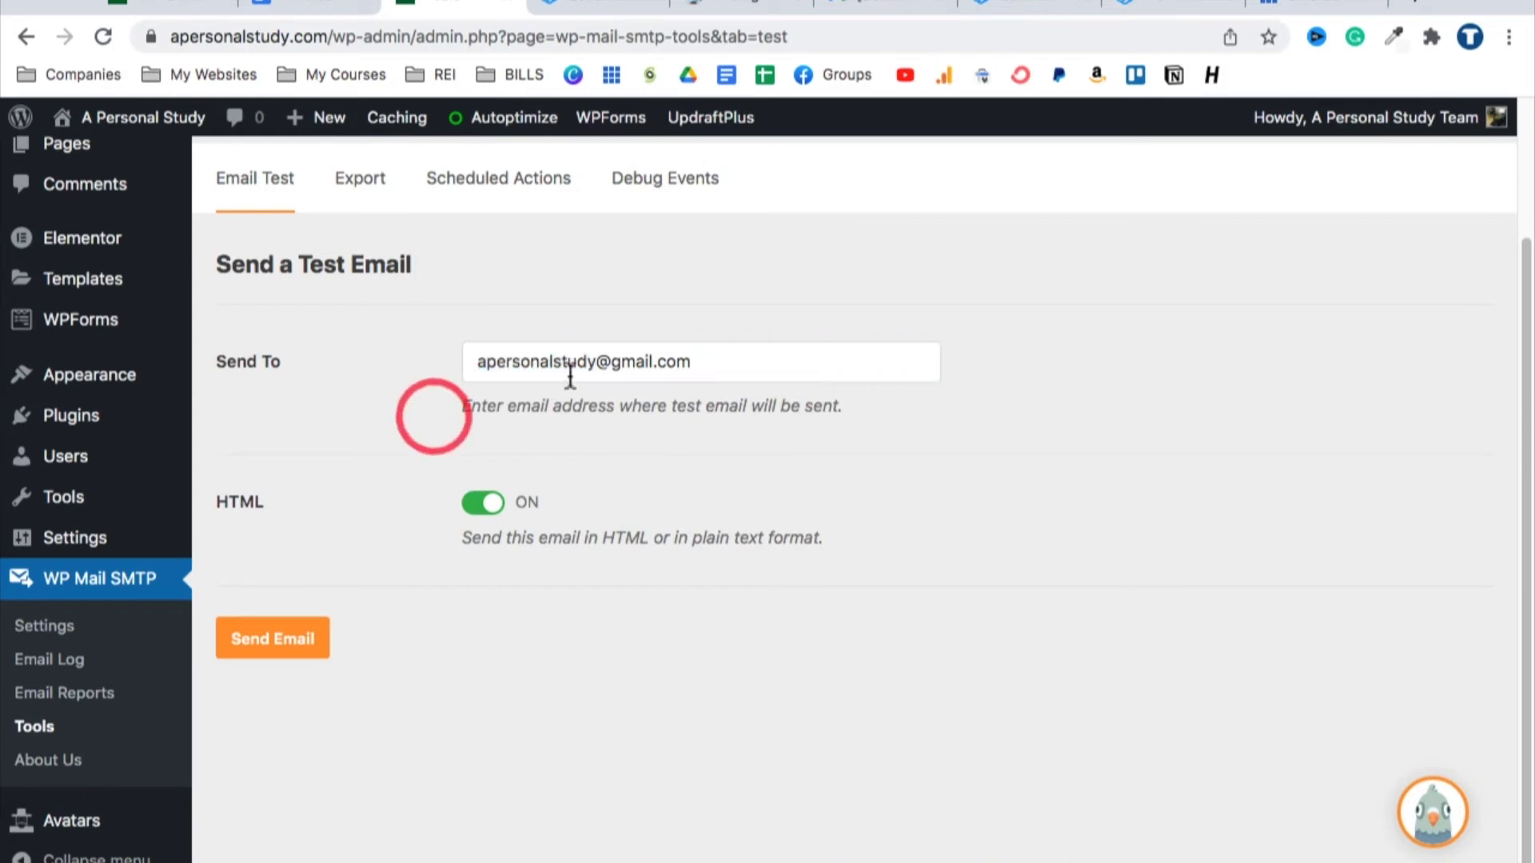
pyautogui.click(266, 648)
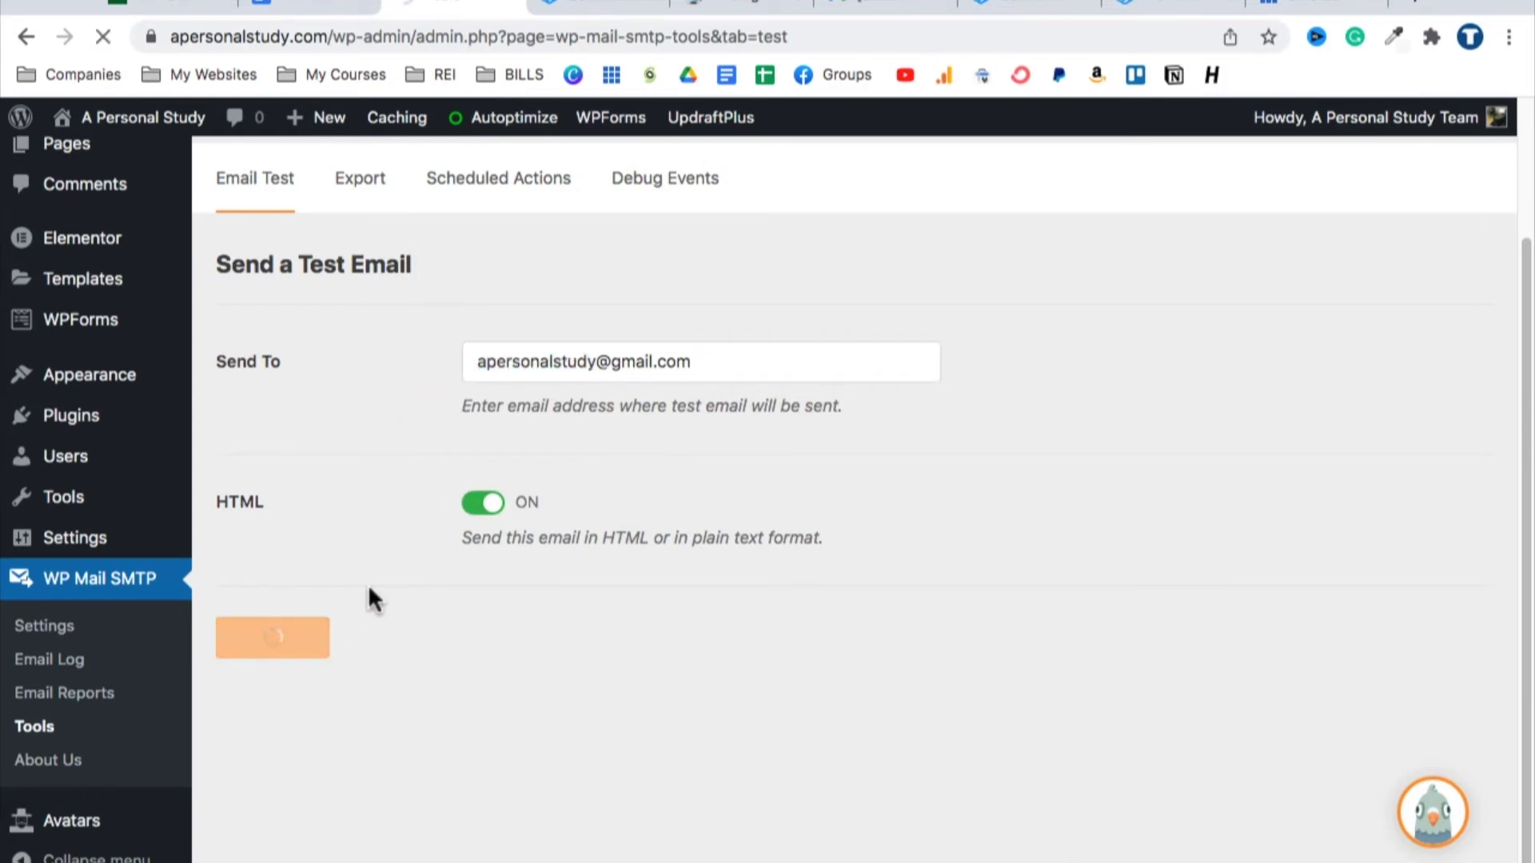
# Expand the full error log for the failed test email.
pyautogui.scroll(-8, 363, 528)
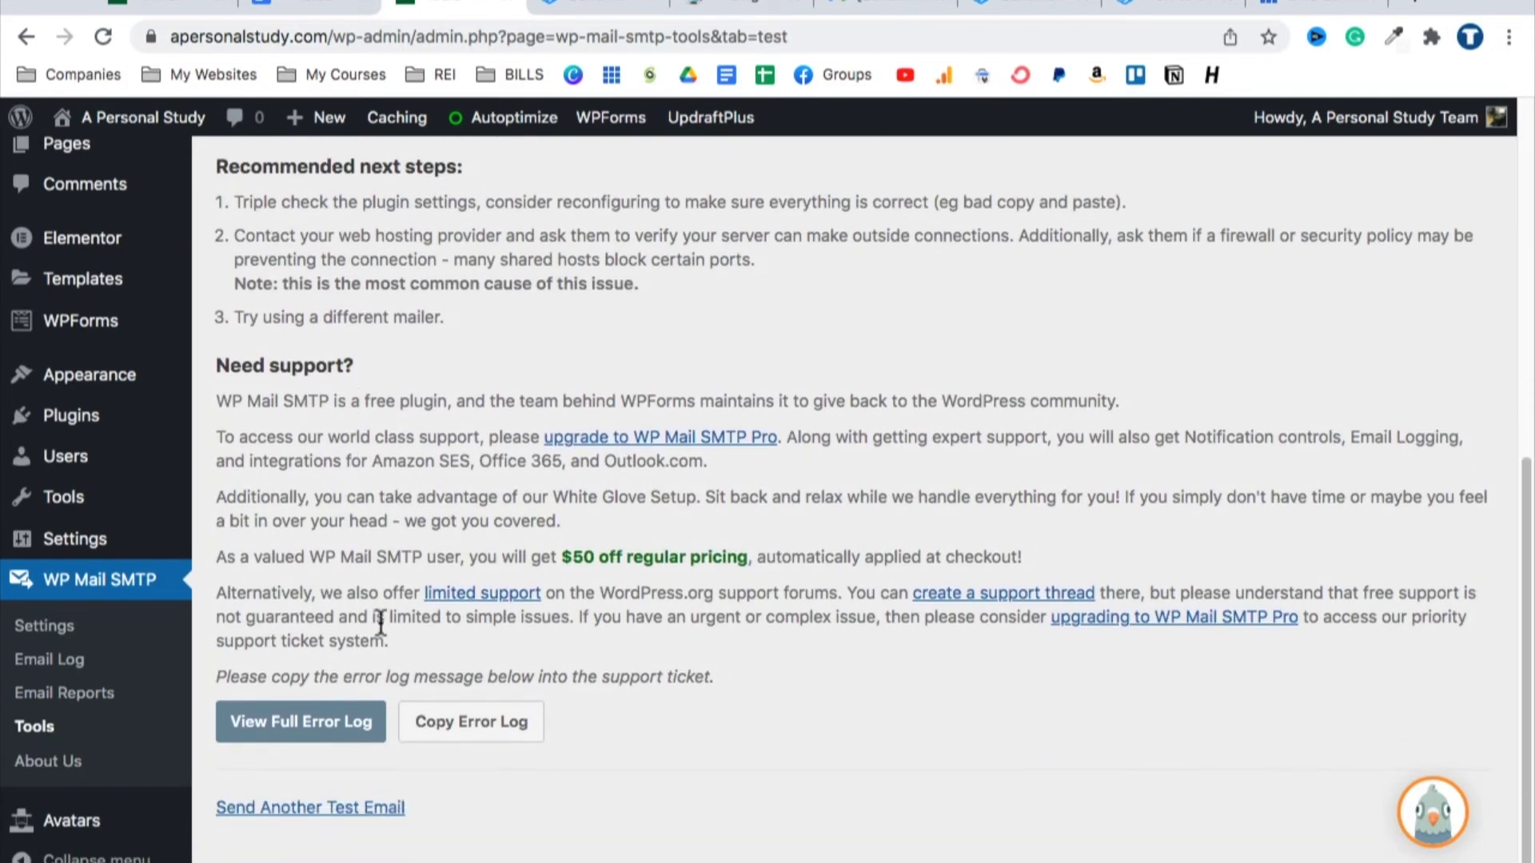
pyautogui.click(360, 726)
pyautogui.scroll(-5, 353, 639)
pyautogui.scroll(-2, 354, 632)
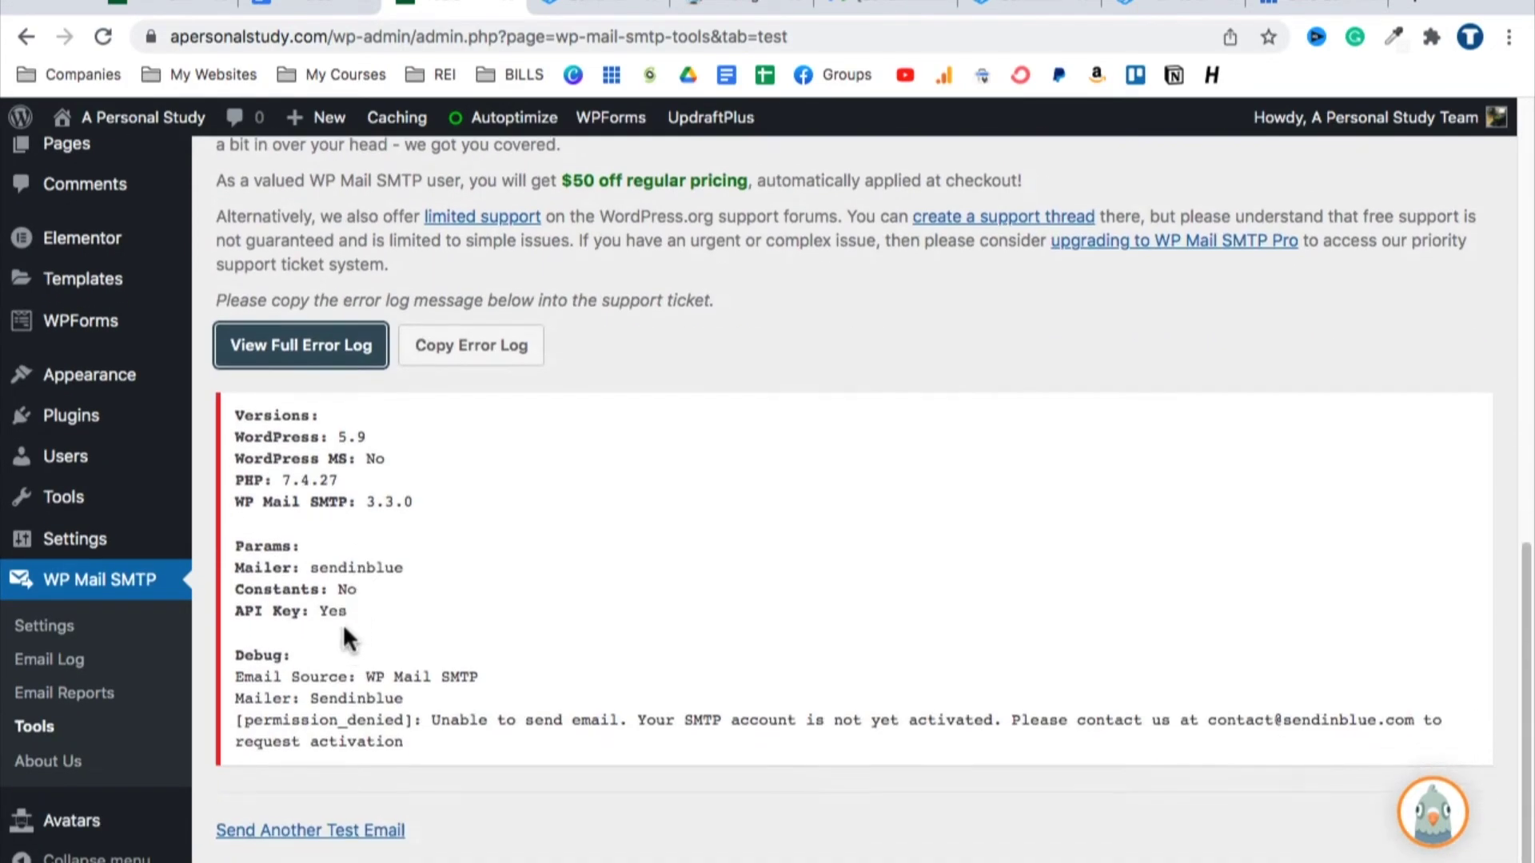
# Read the 'SMTP account not activated' message and Sendinblue contact address, then return to Sendinblue.
pyautogui.click(638, 731)
pyautogui.moveTo(516, 634); pyautogui.dragTo(524, 686)
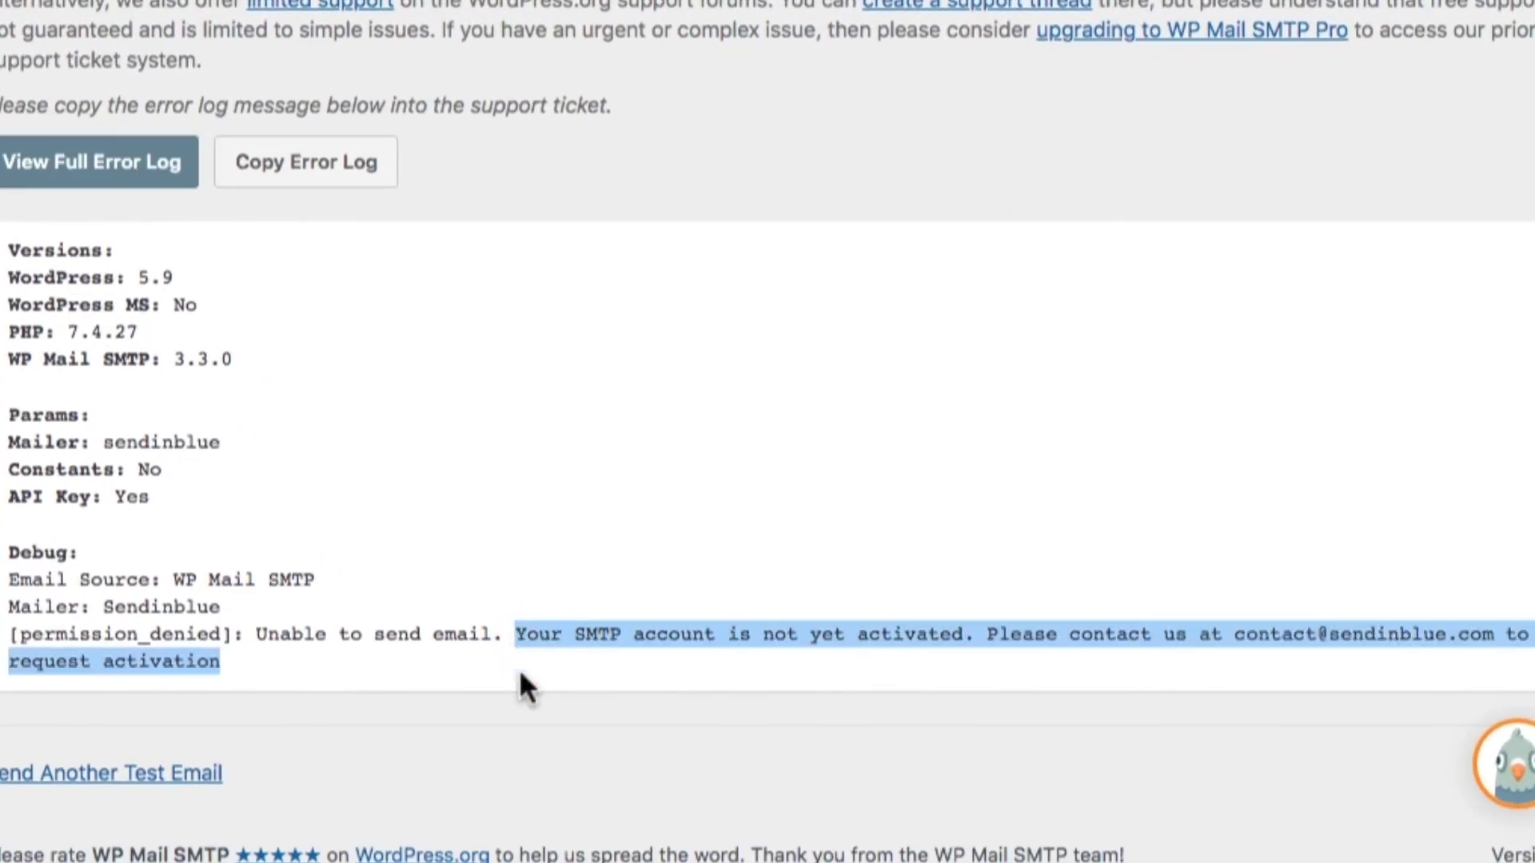
pyautogui.click(1277, 651)
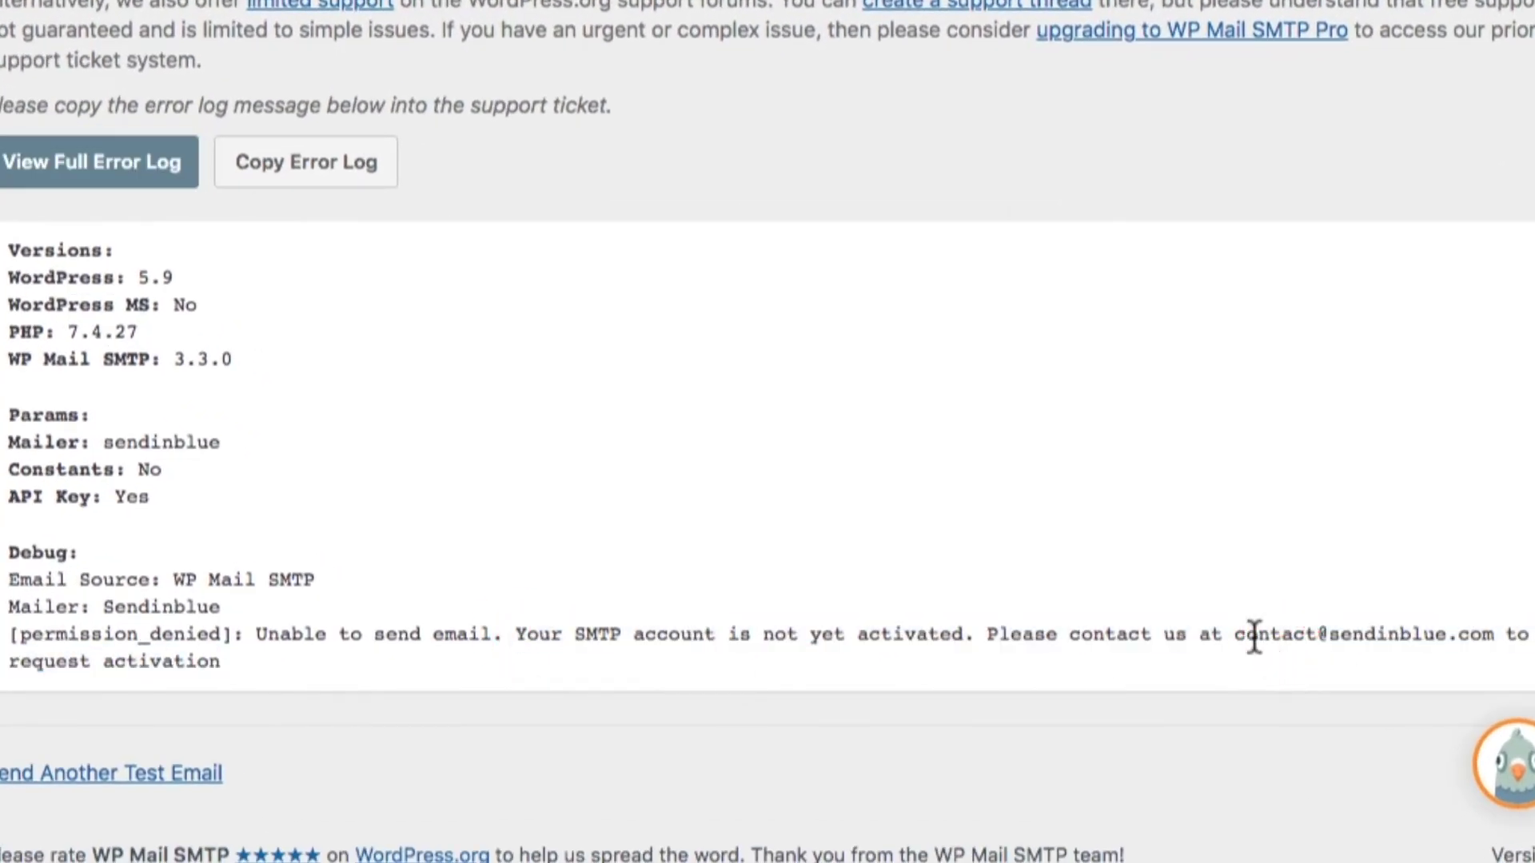
pyautogui.moveTo(1237, 634); pyautogui.dragTo(1501, 634)
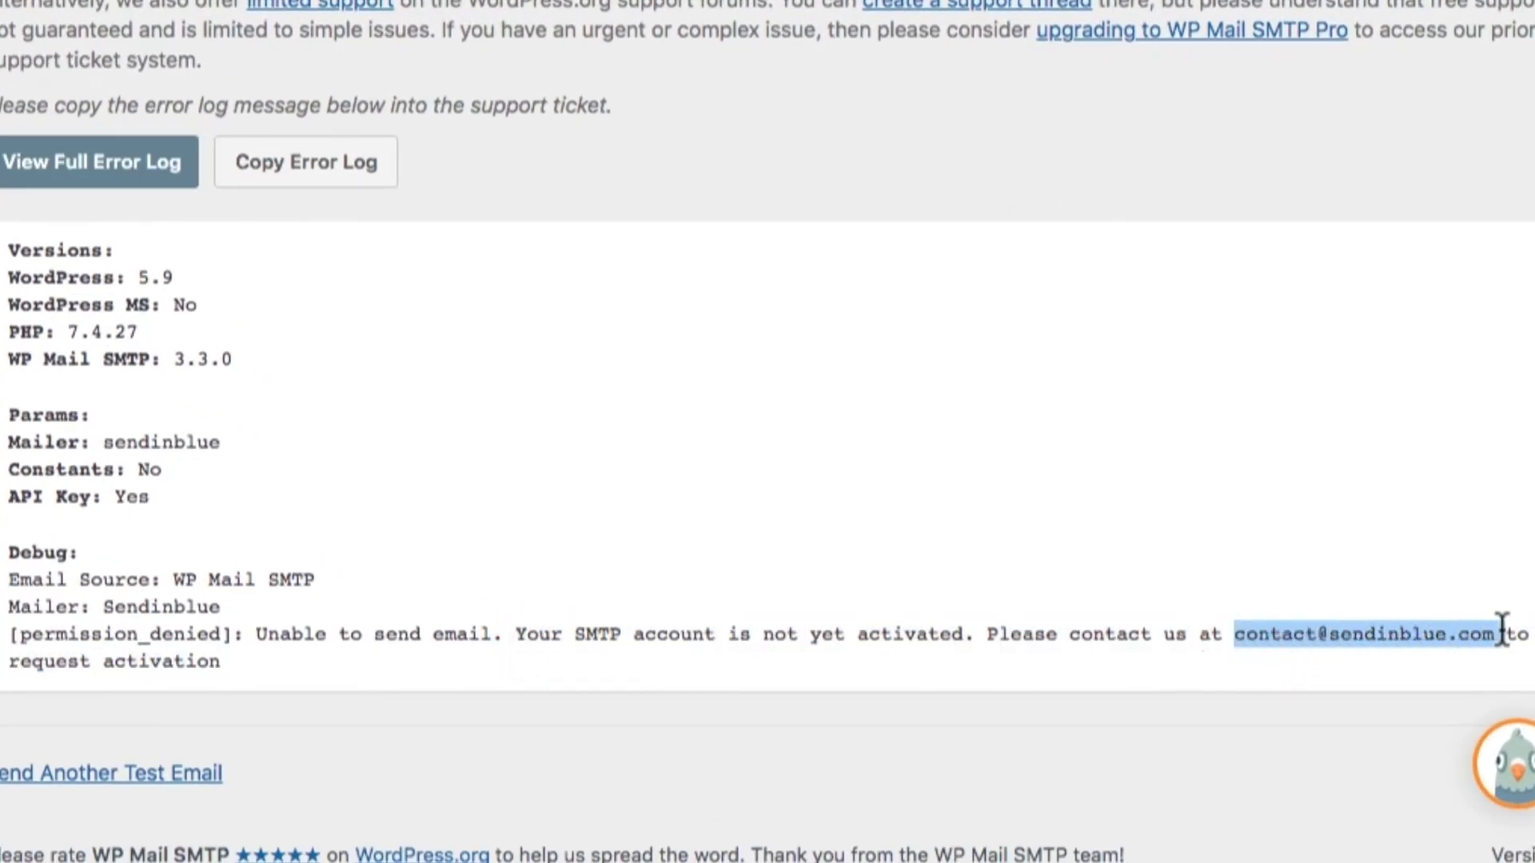
pyautogui.click(1501, 634)
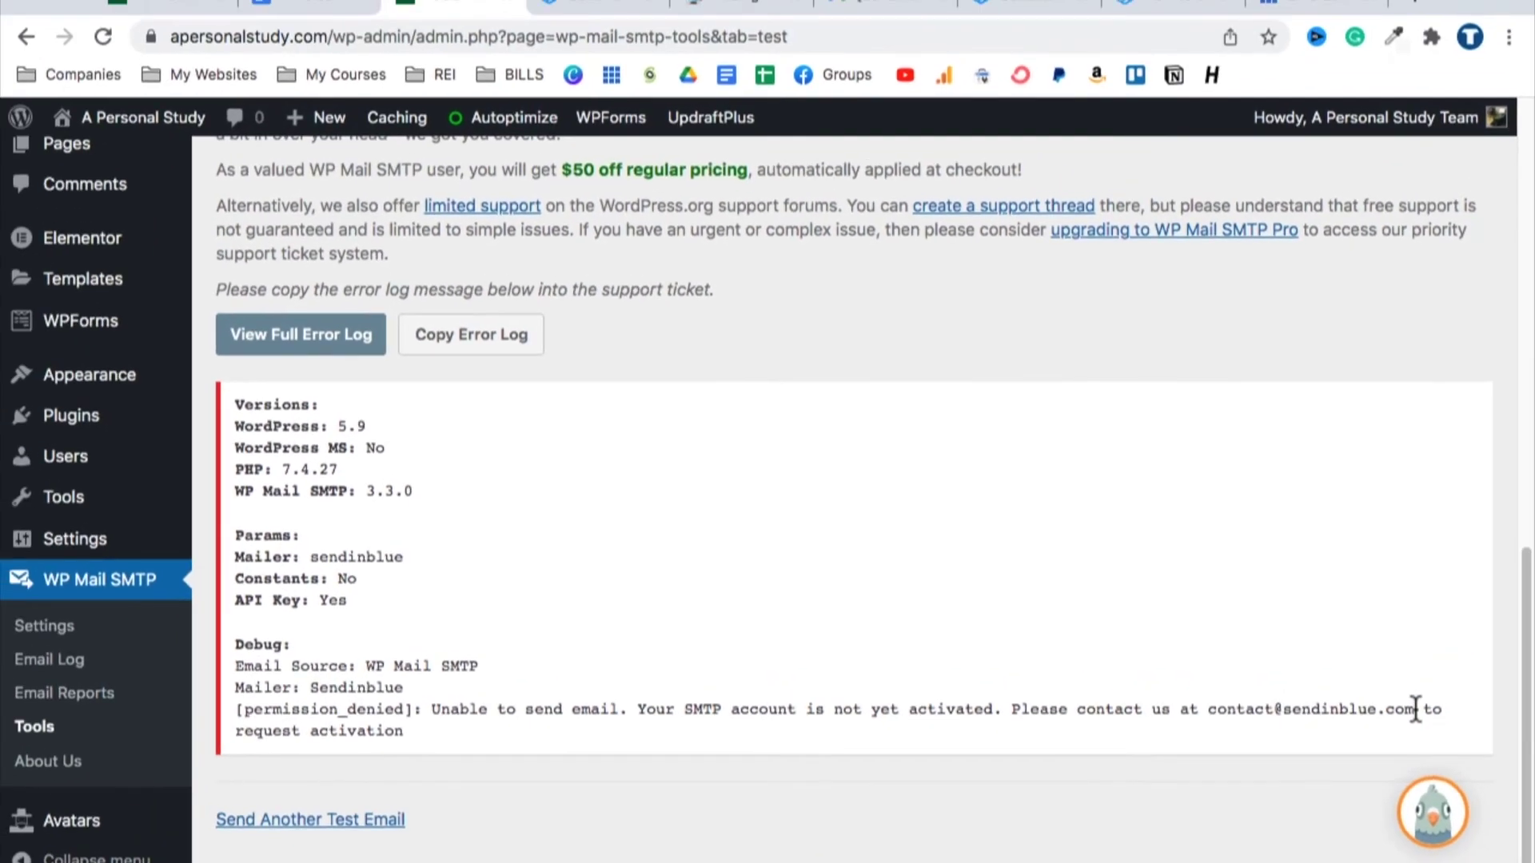
pyautogui.click(1021, 7)
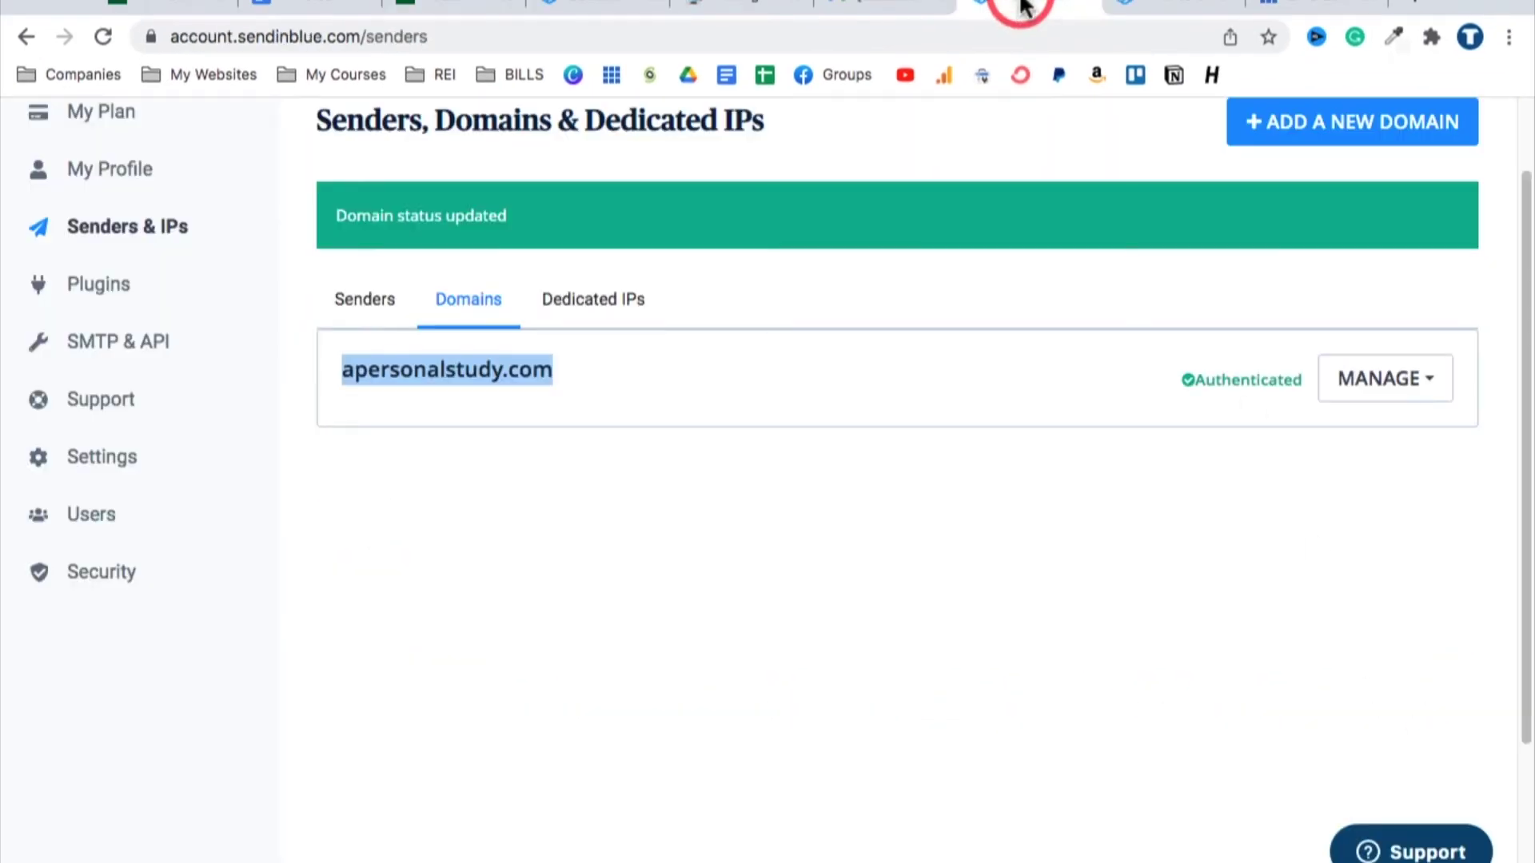
# Check the Sendinblue WP Mail SMTP guide's successful test example.
pyautogui.click(1191, 7)
pyautogui.scroll(-20, 847, 611)
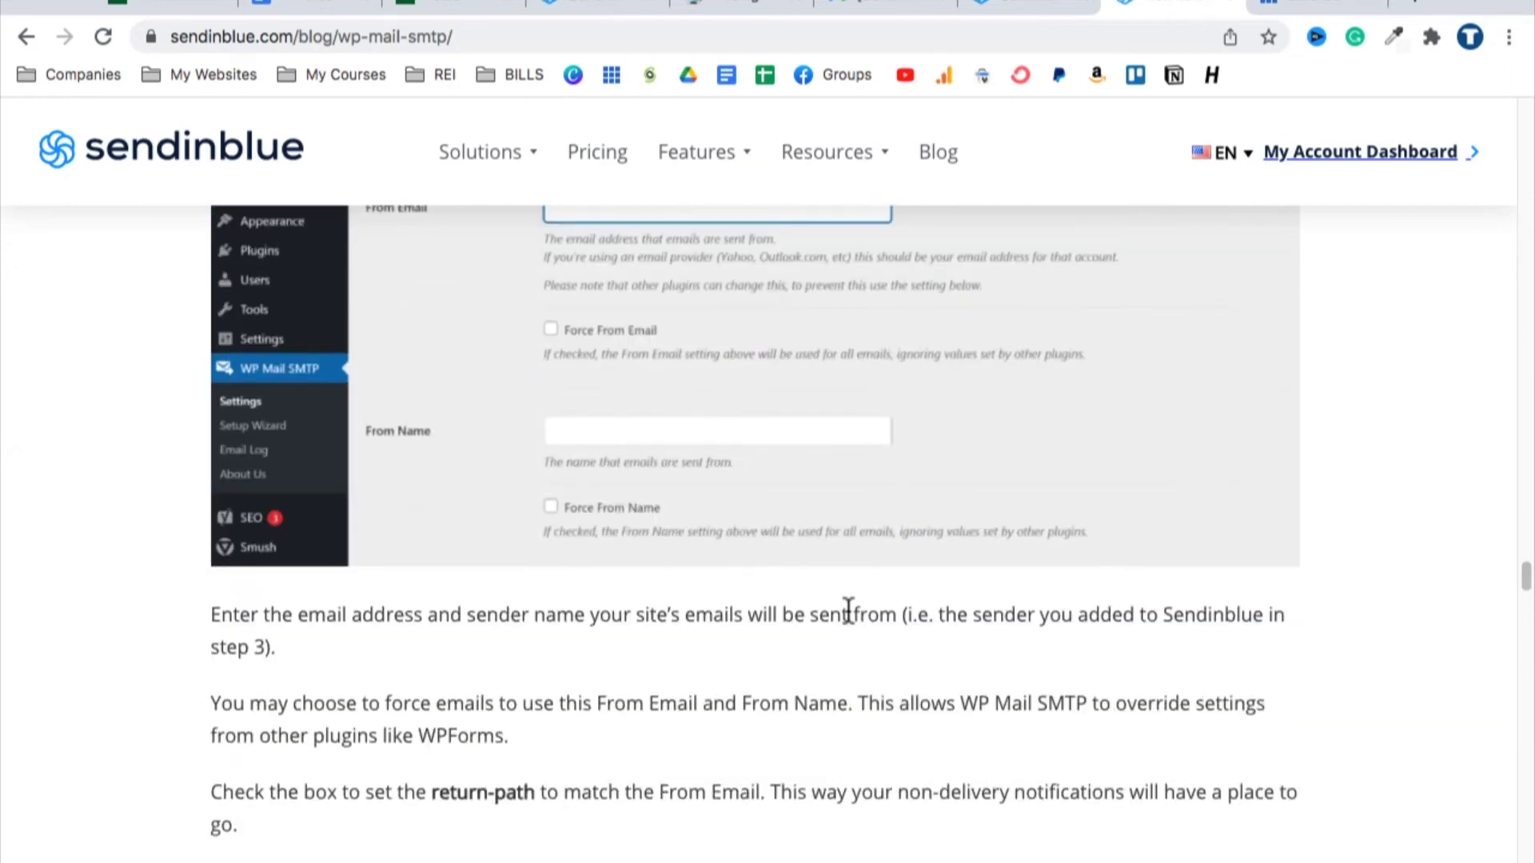
pyautogui.scroll(-15, 849, 611)
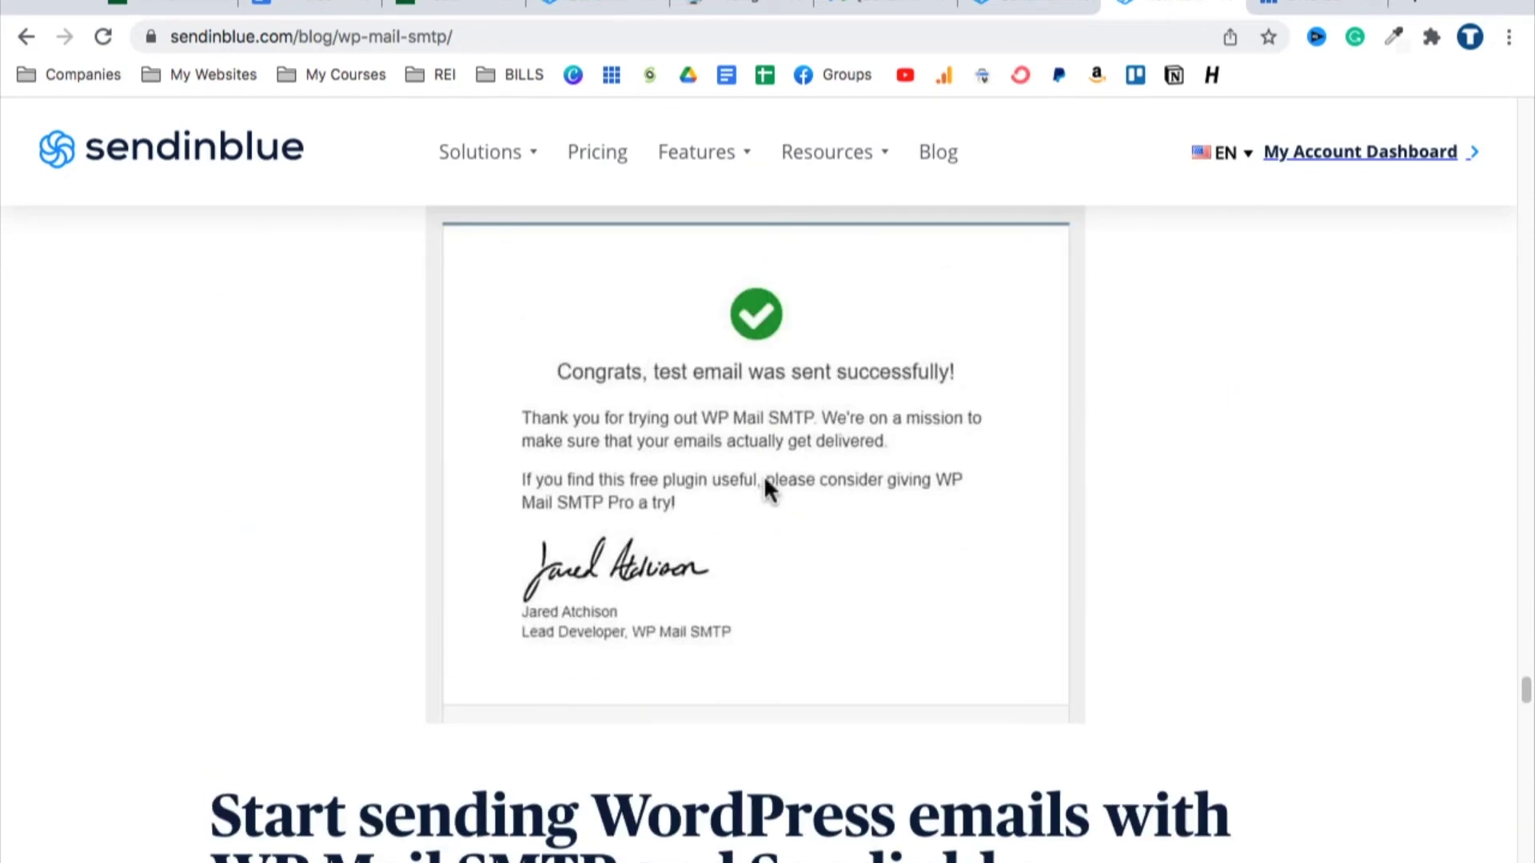
pyautogui.scroll(1, 764, 479)
pyautogui.scroll(2, 667, 551)
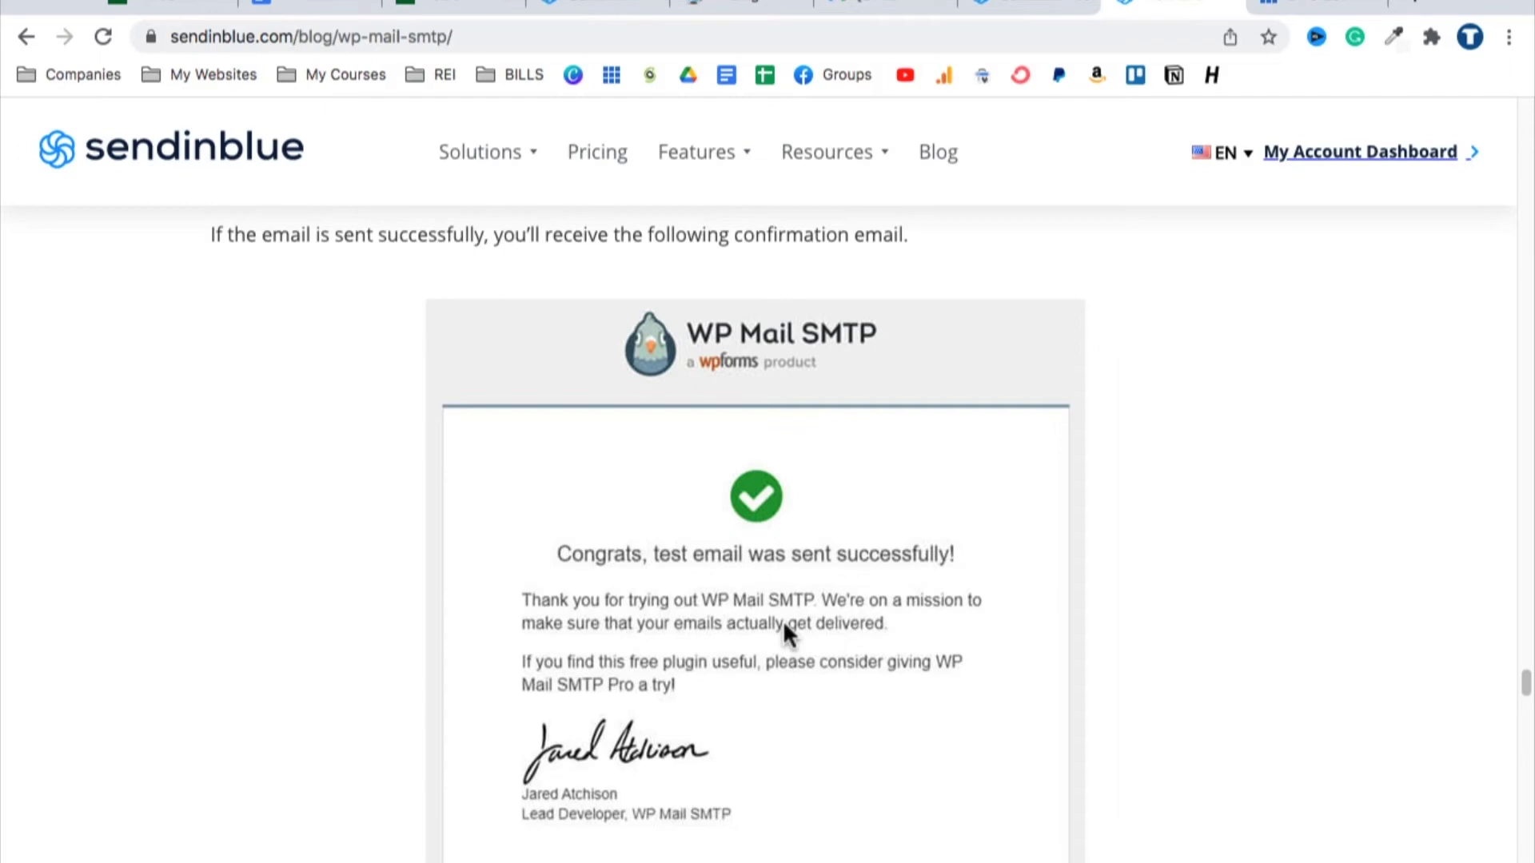
# Check the registration email, Bluehost DNS records and email verification page, then return to WordPress.
pyautogui.click(894, 4)
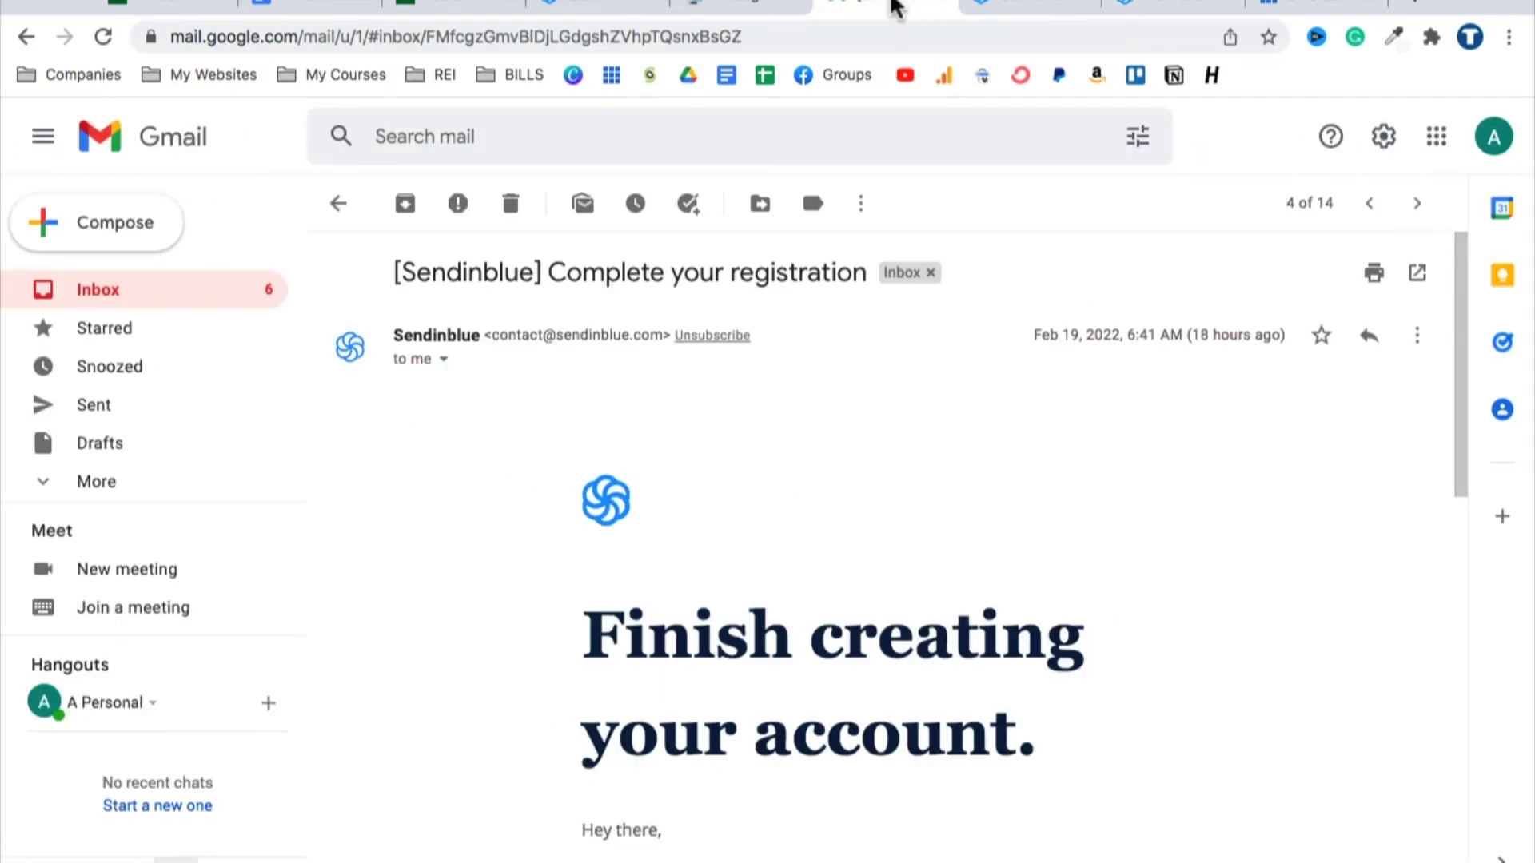
pyautogui.click(1274, 6)
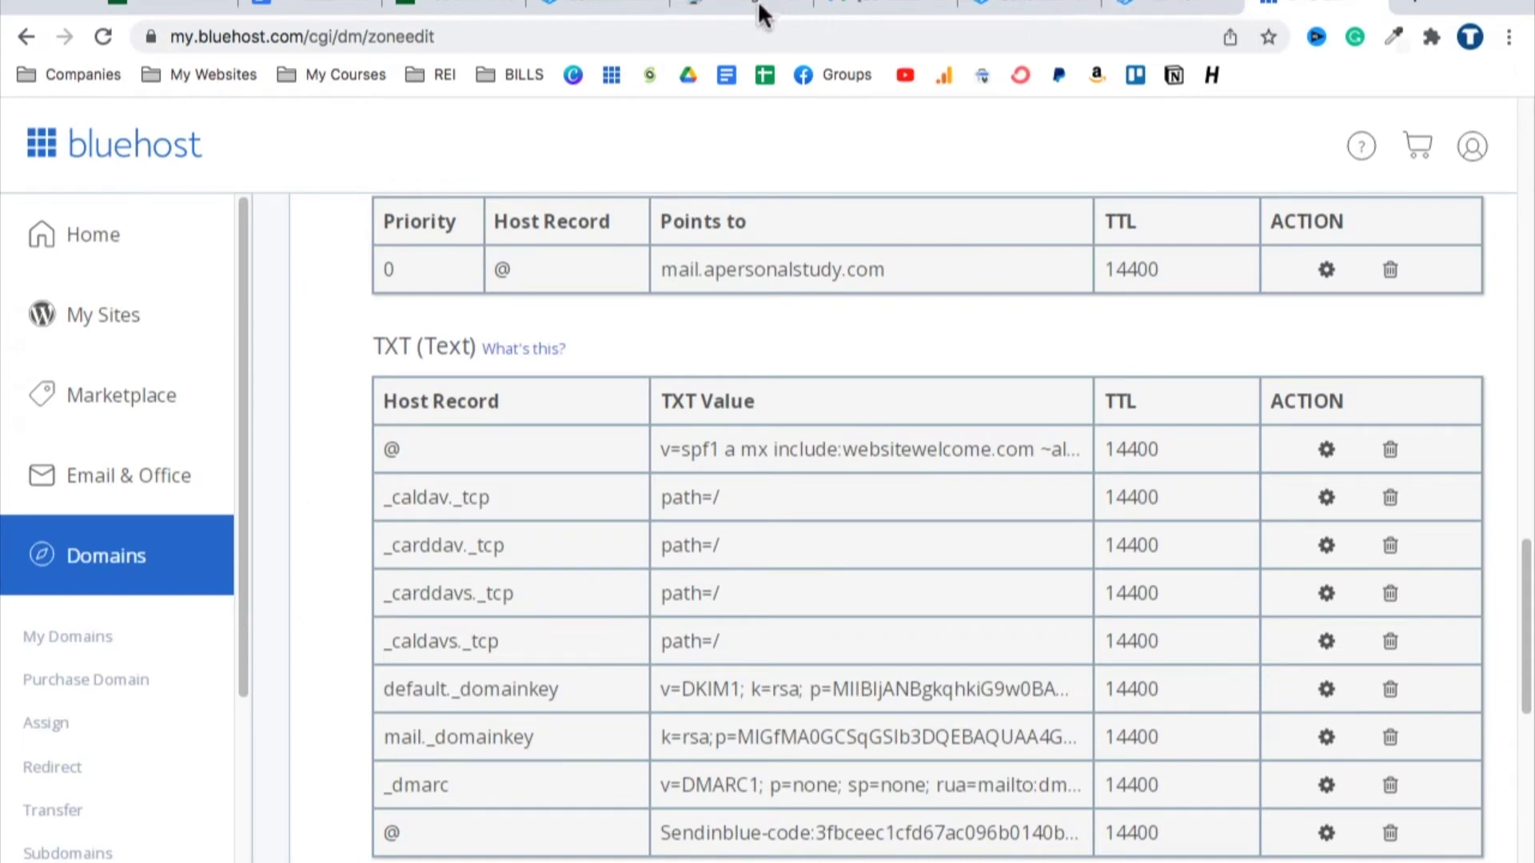
pyautogui.click(873, 6)
pyautogui.click(590, 8)
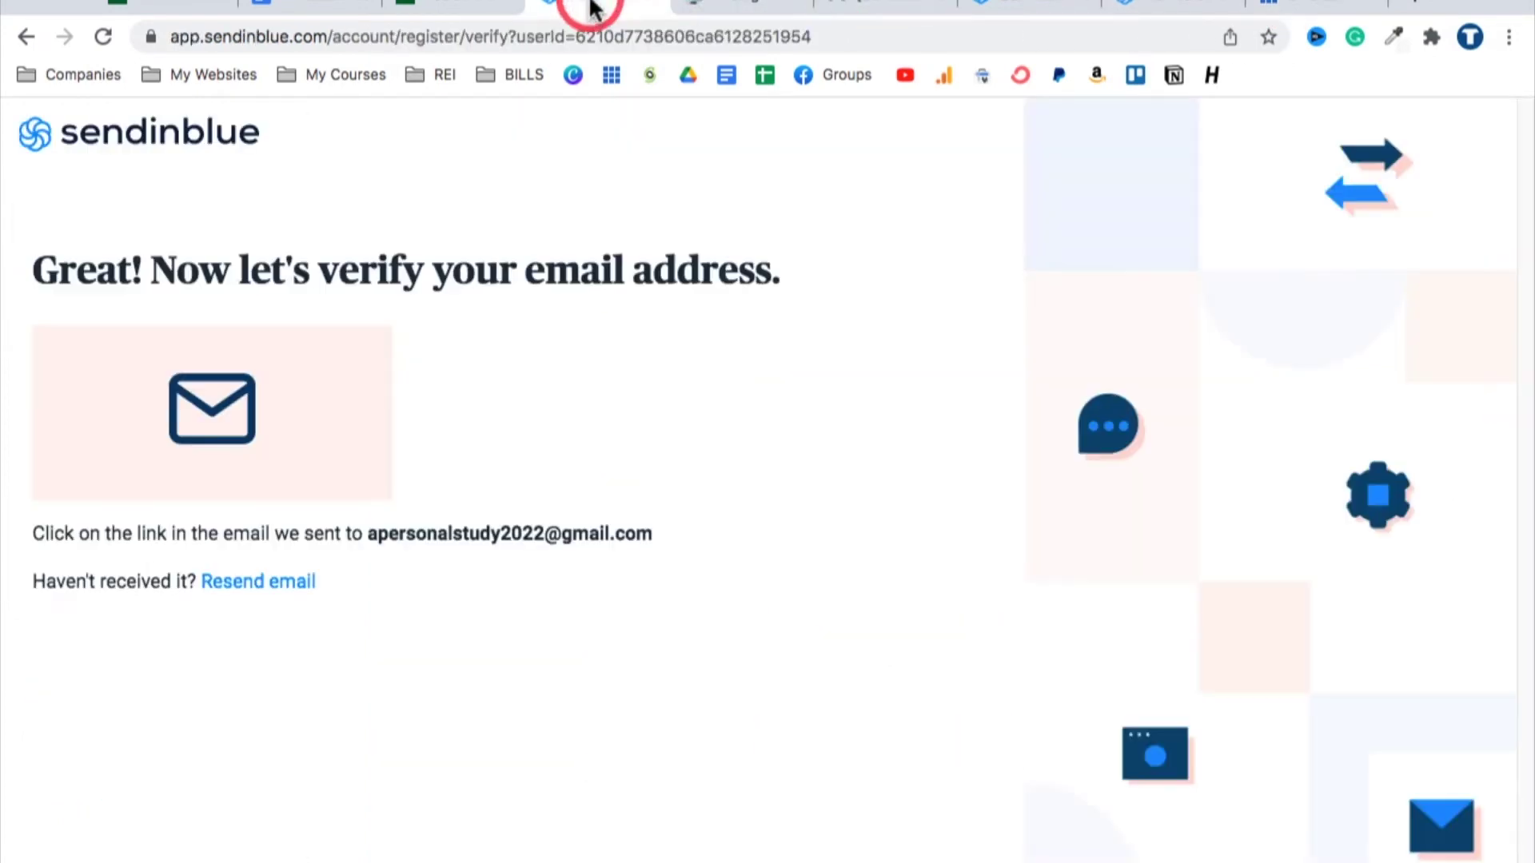
pyautogui.click(466, 6)
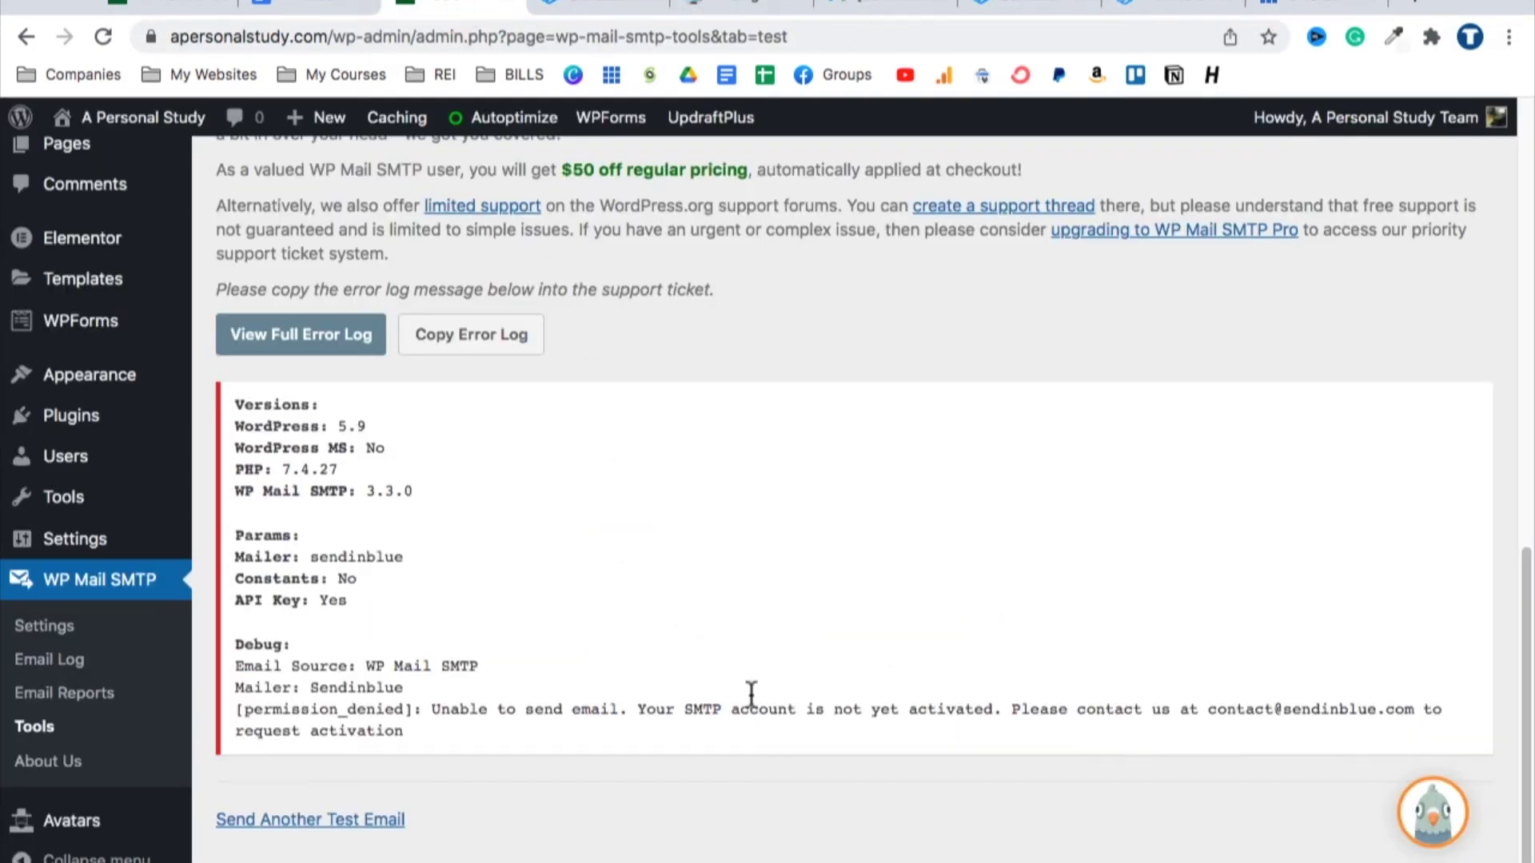
# Copy Sendinblue's support contact address from the activation message in the error log.
pyautogui.scroll(-1, 964, 679)
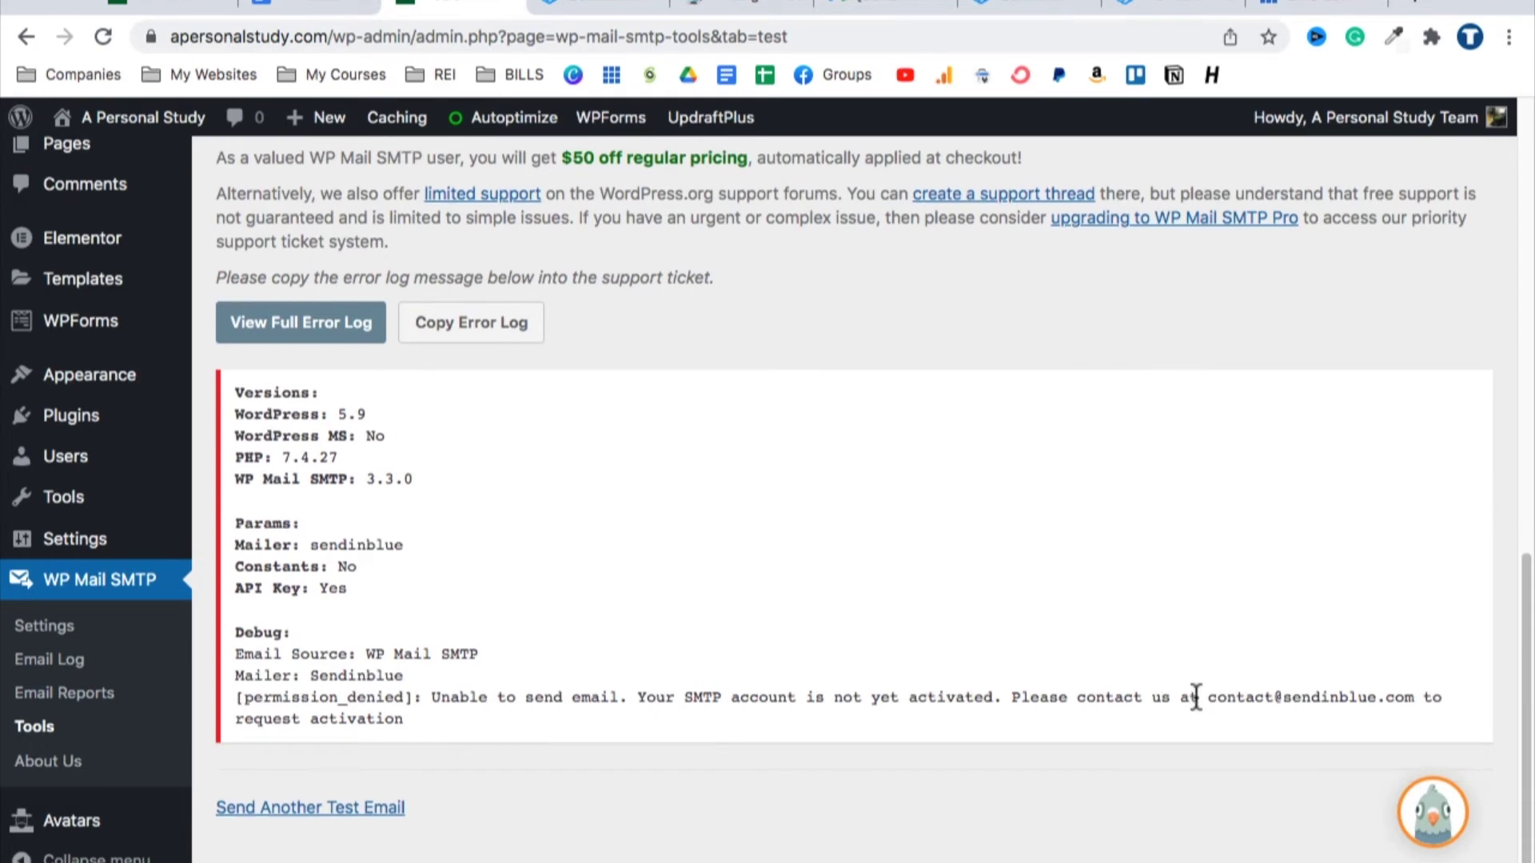
pyautogui.moveTo(1209, 699); pyautogui.dragTo(1369, 702)
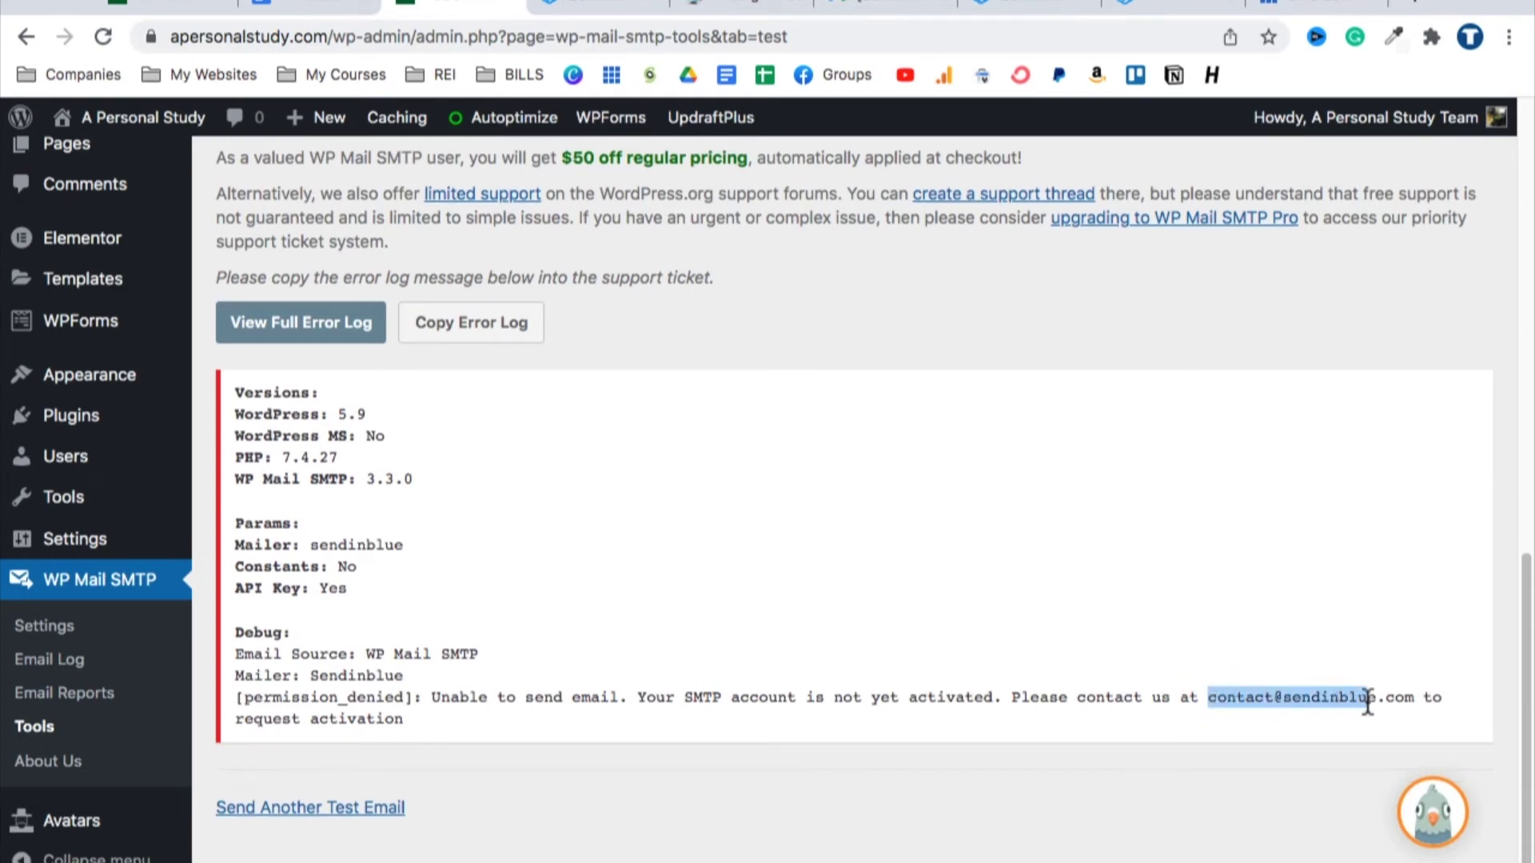
pyautogui.rightClick(1415, 705)
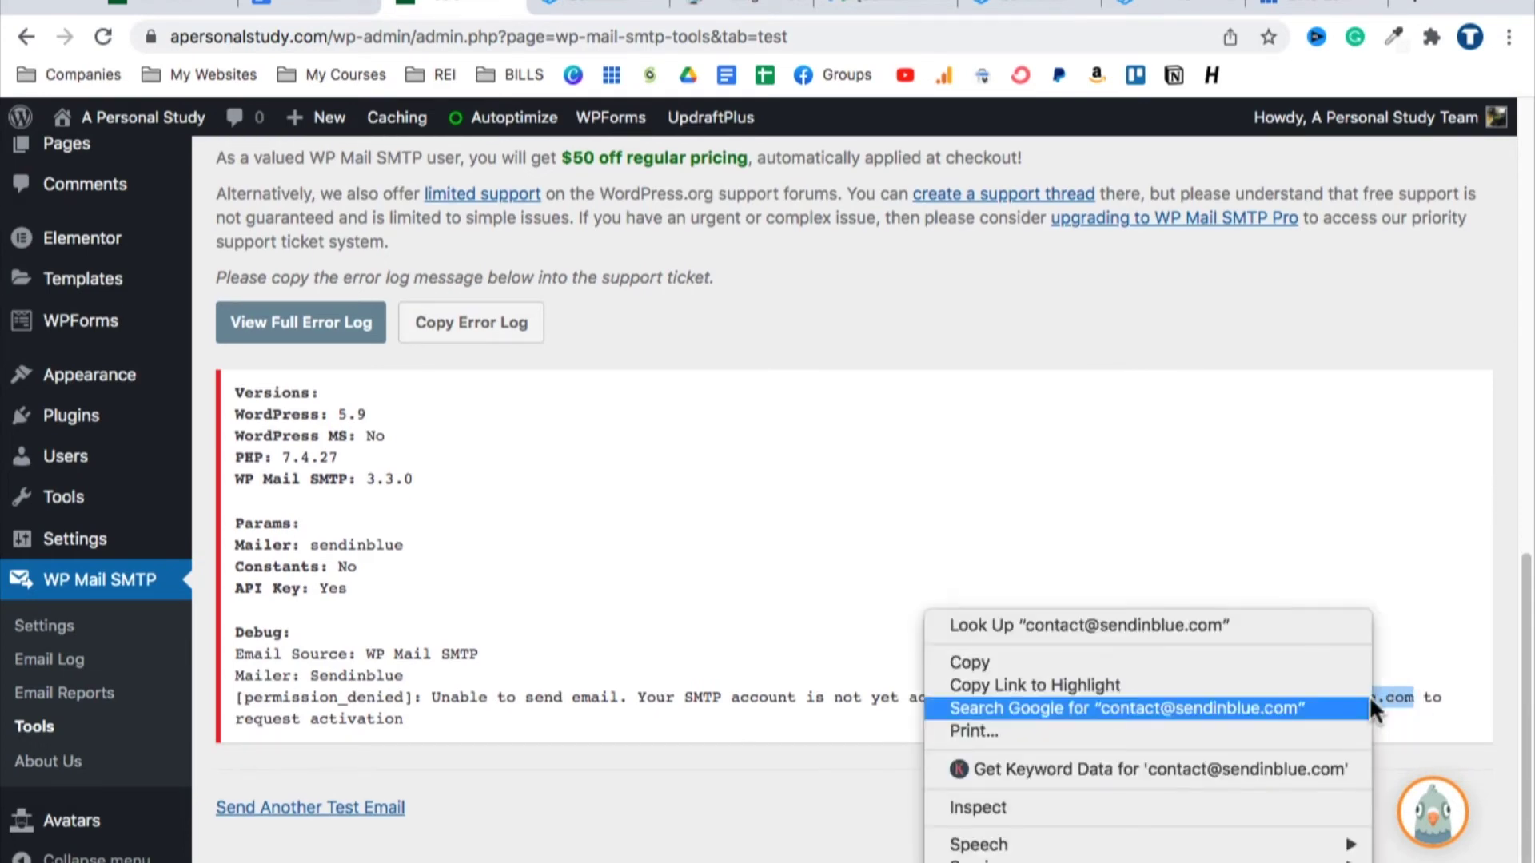
pyautogui.click(1325, 663)
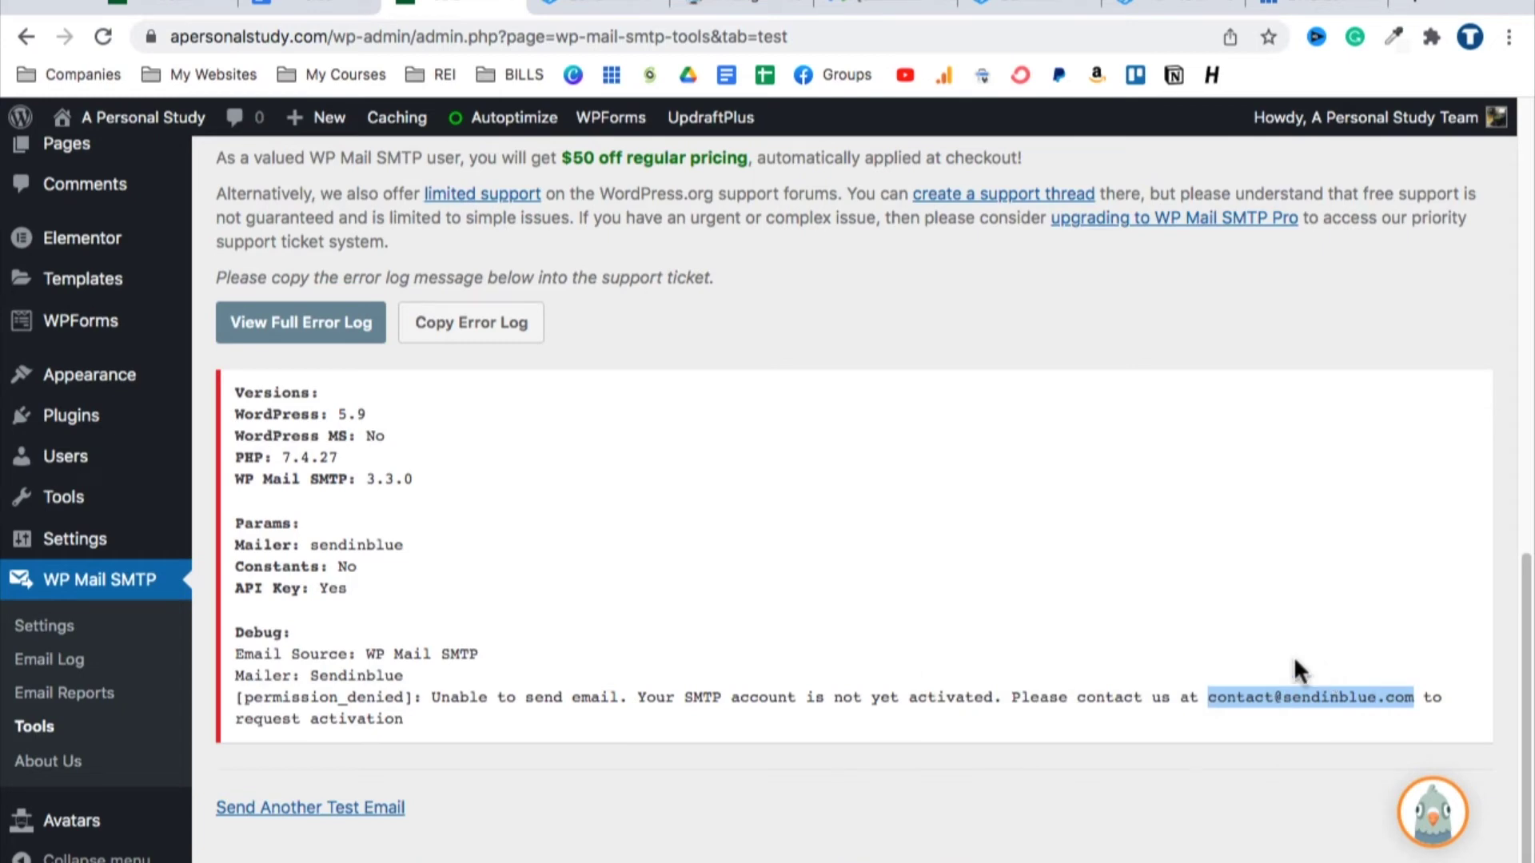
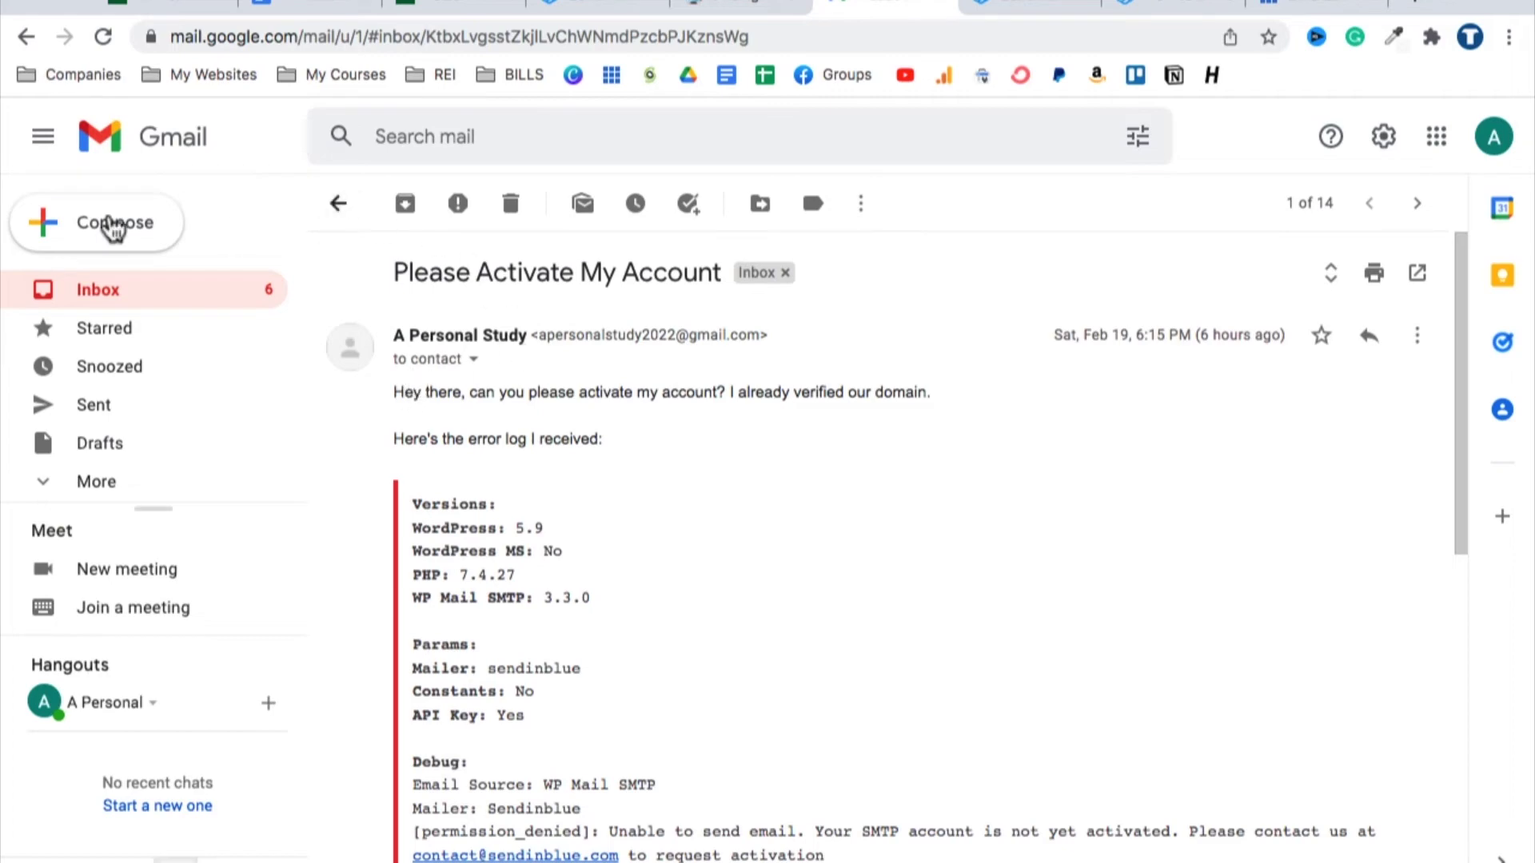
# Start a Gmail draft to Sendinblue's contact address with the subject 'Please Activate My Account'.
pyautogui.click(72, 223)
pyautogui.rightClick(876, 397)
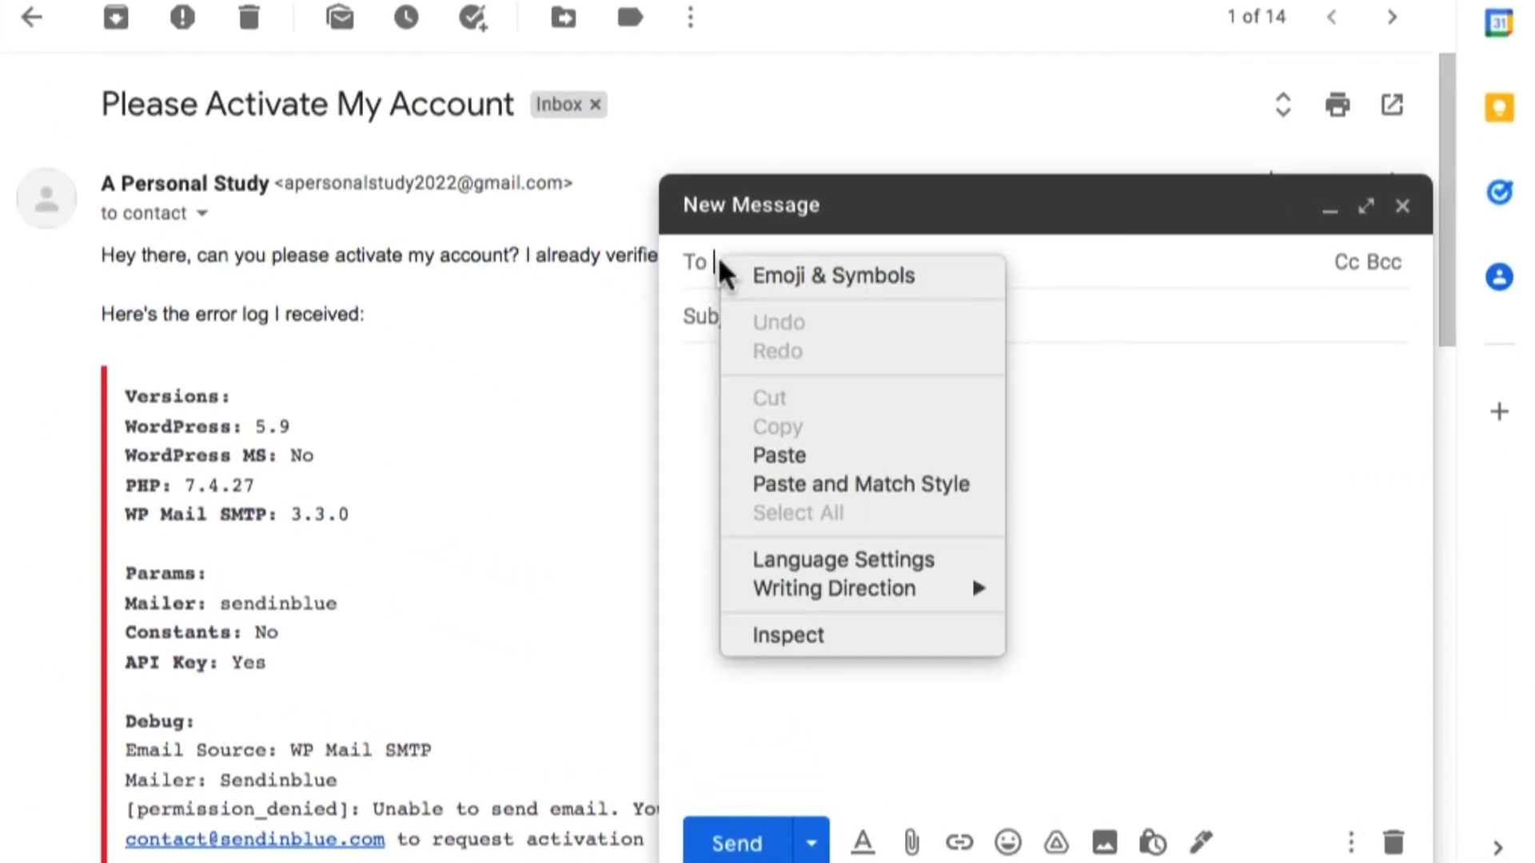
pyautogui.click(943, 565)
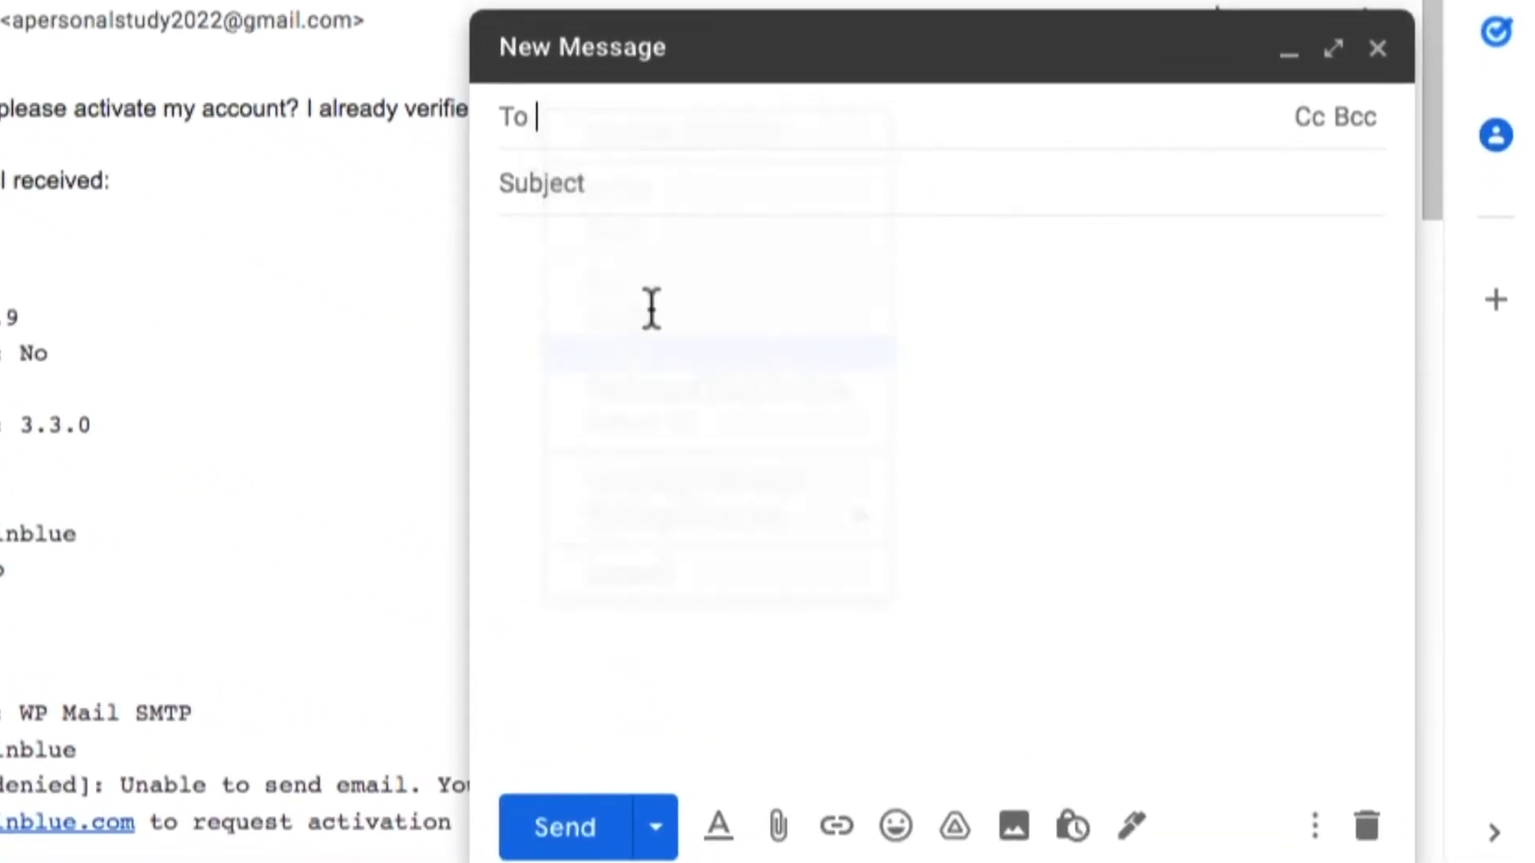
pyautogui.click(657, 196)
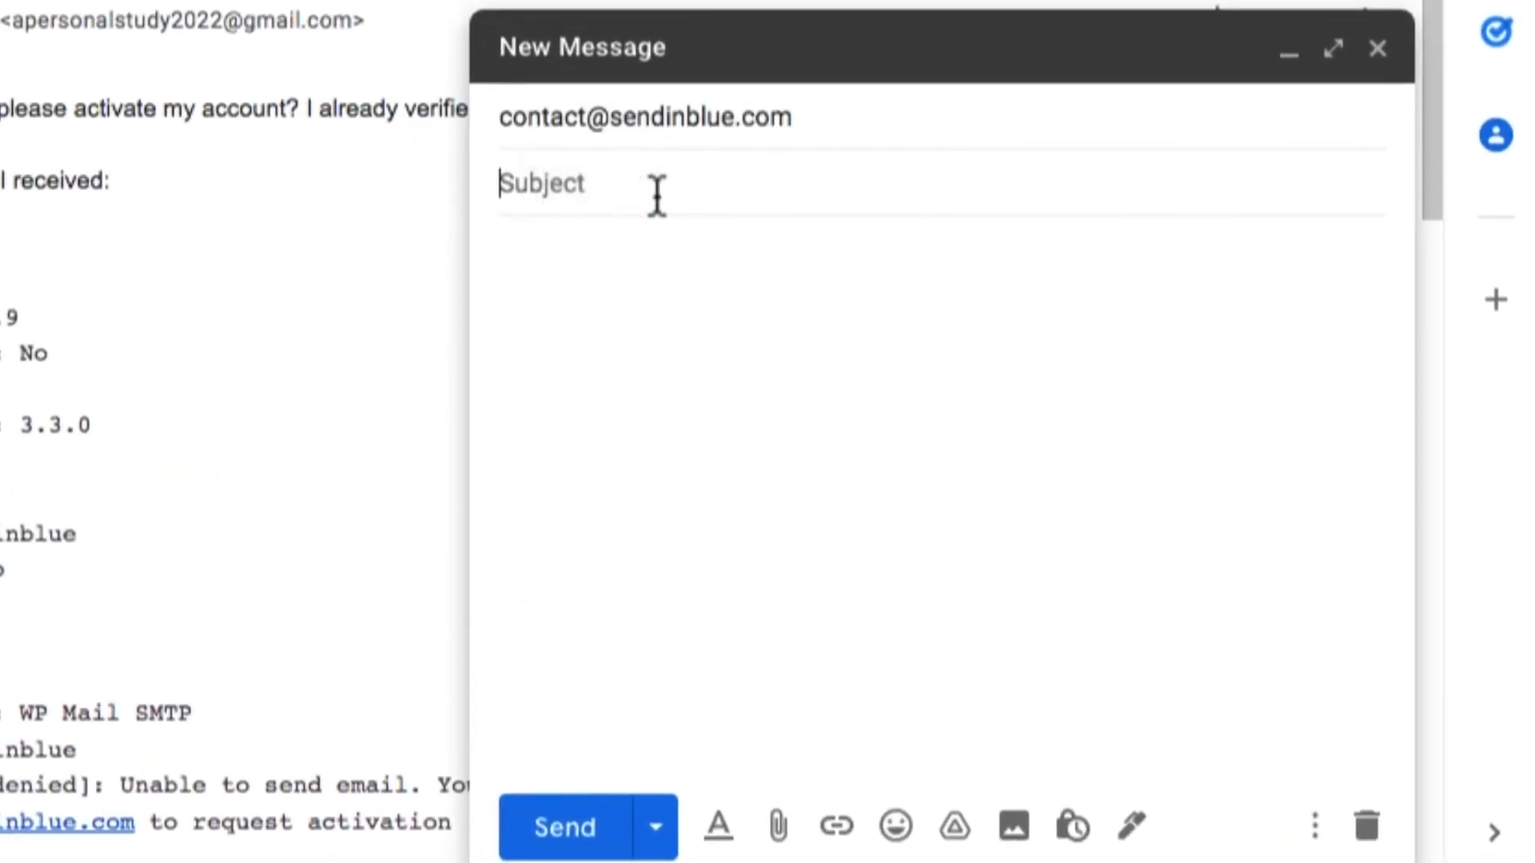
pyautogui.write('P')
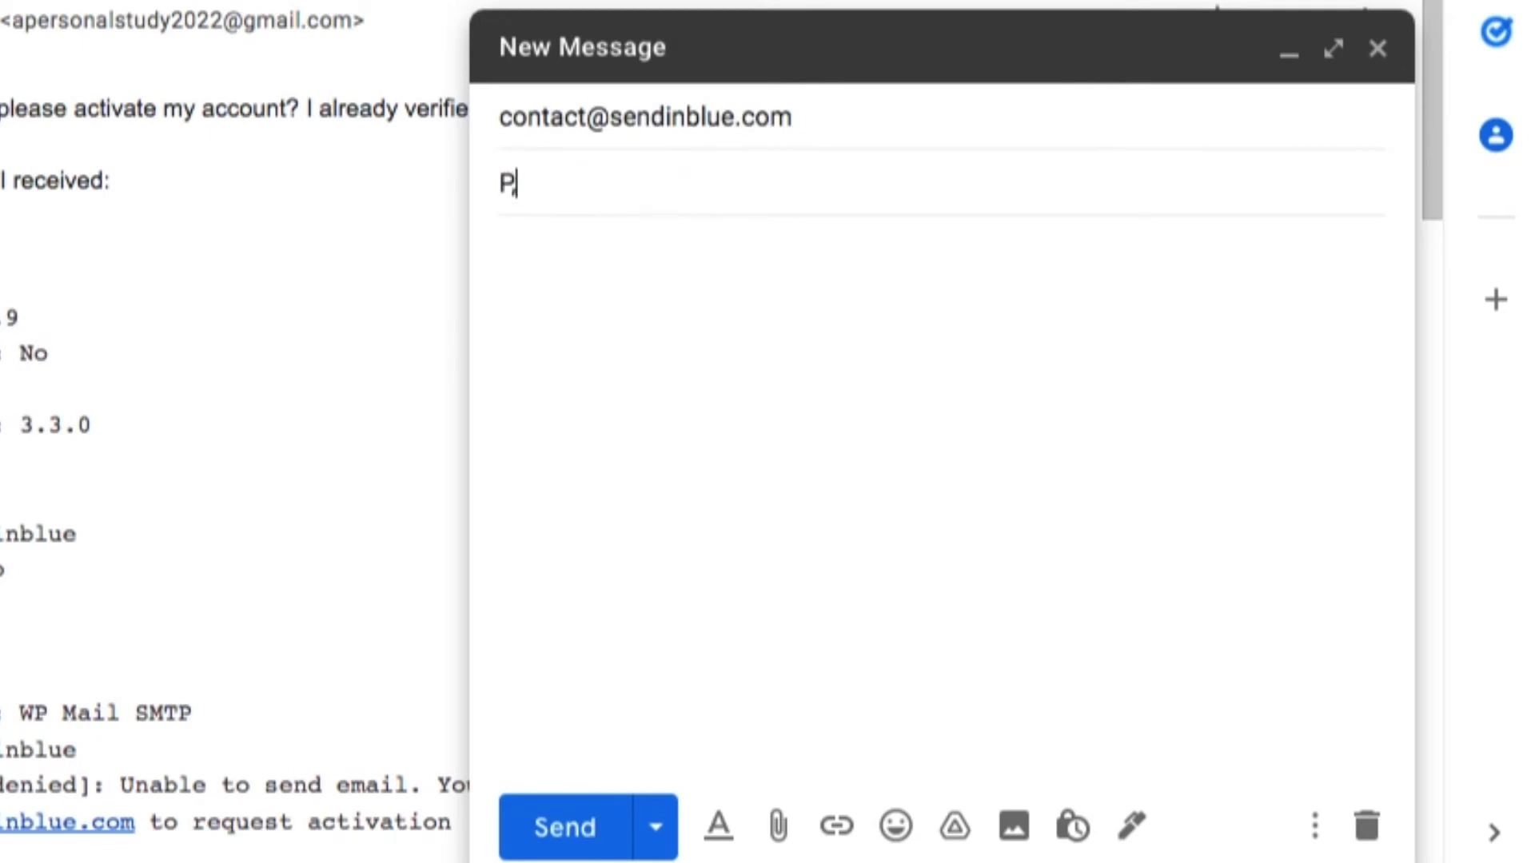
pyautogui.write('lease Activate My Account')
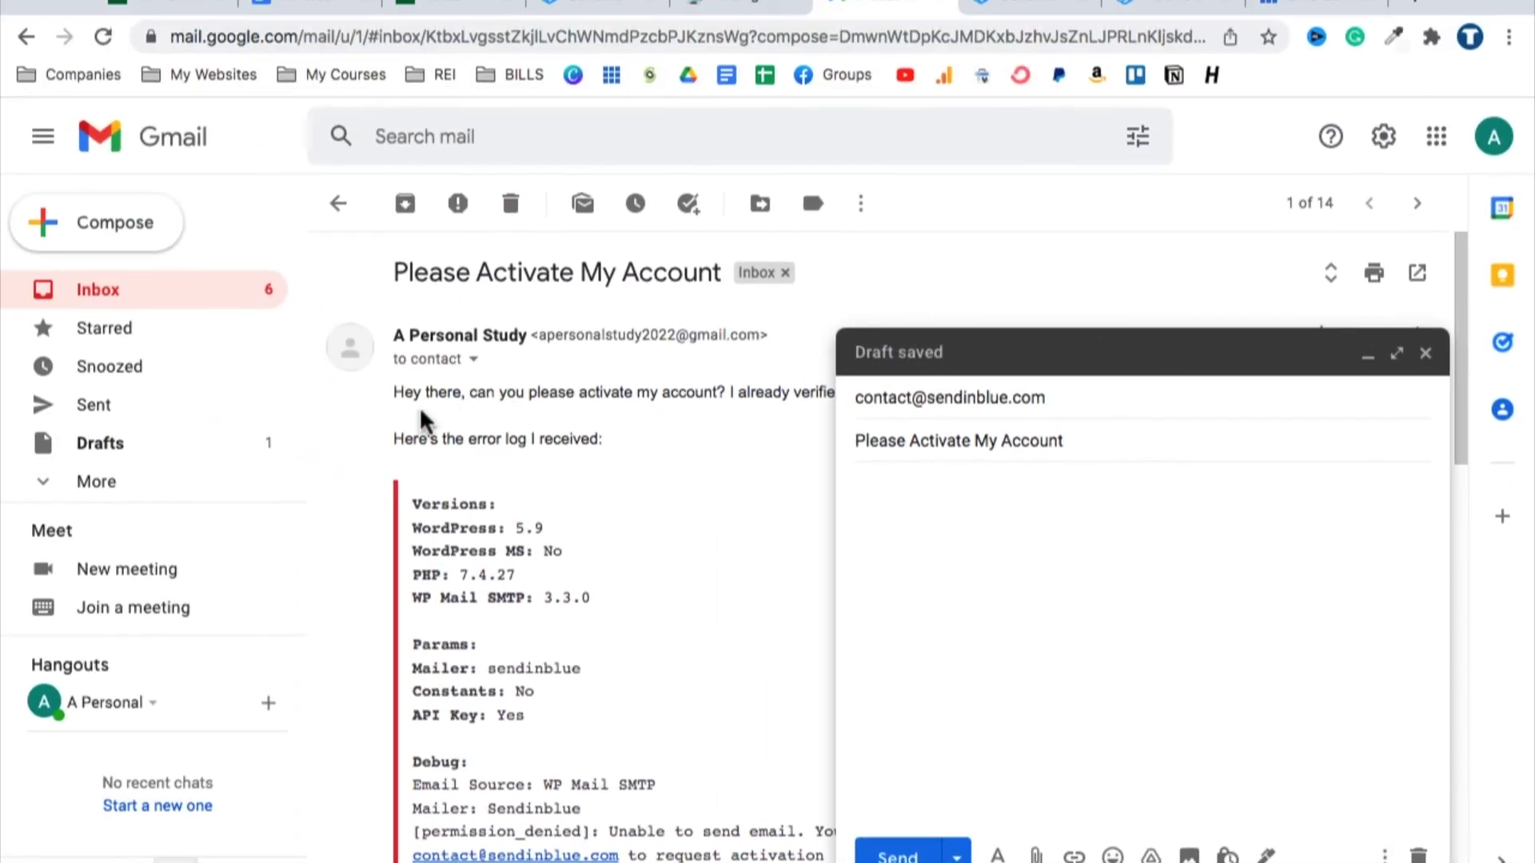
# Copy the original request's first two lines into the draft body.
pyautogui.click(1366, 353)
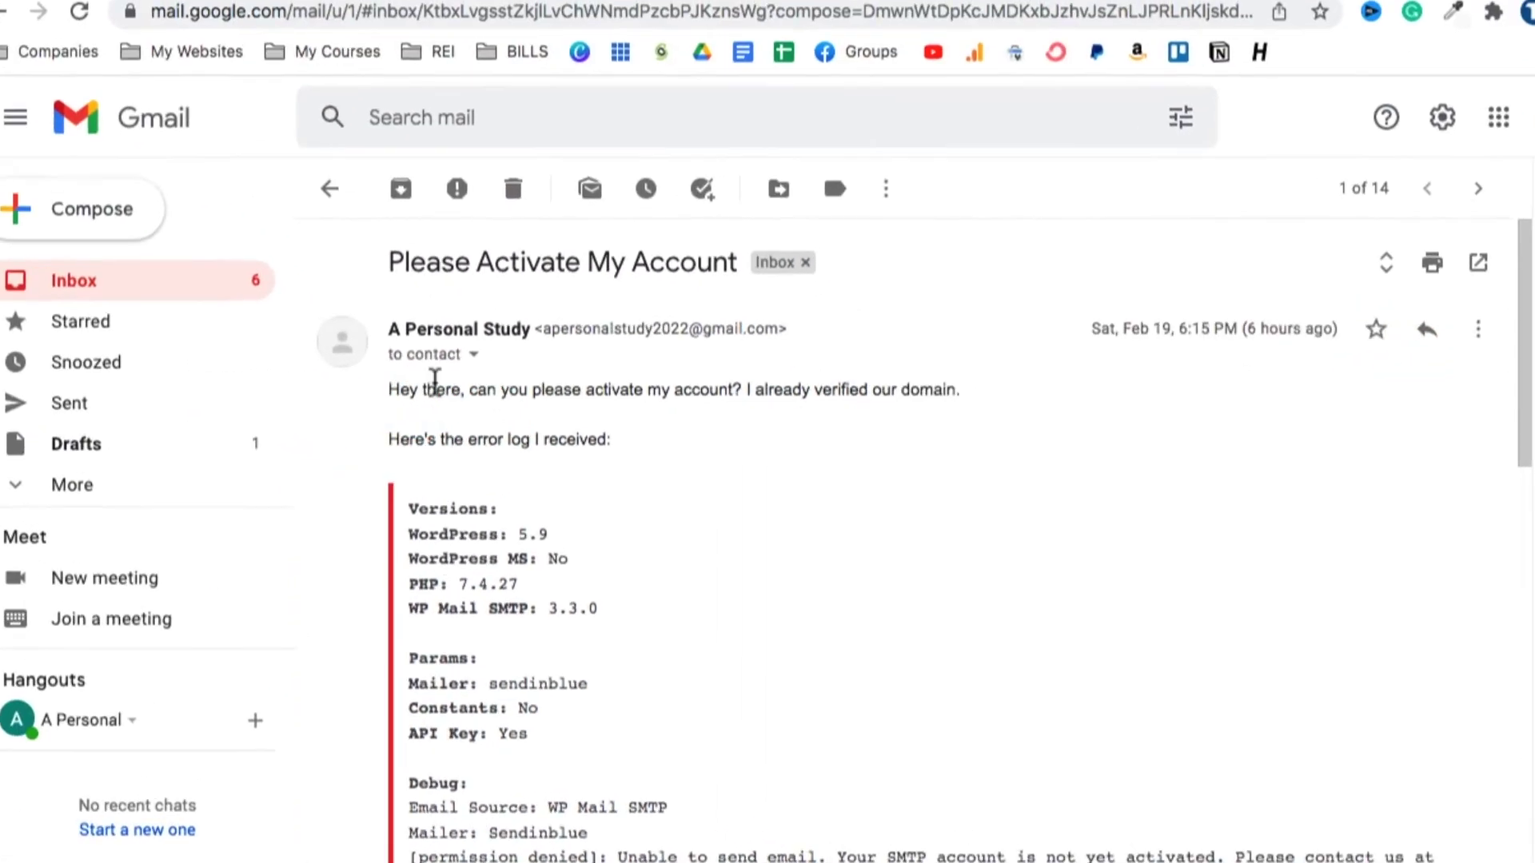
pyautogui.moveTo(363, 377); pyautogui.dragTo(730, 436)
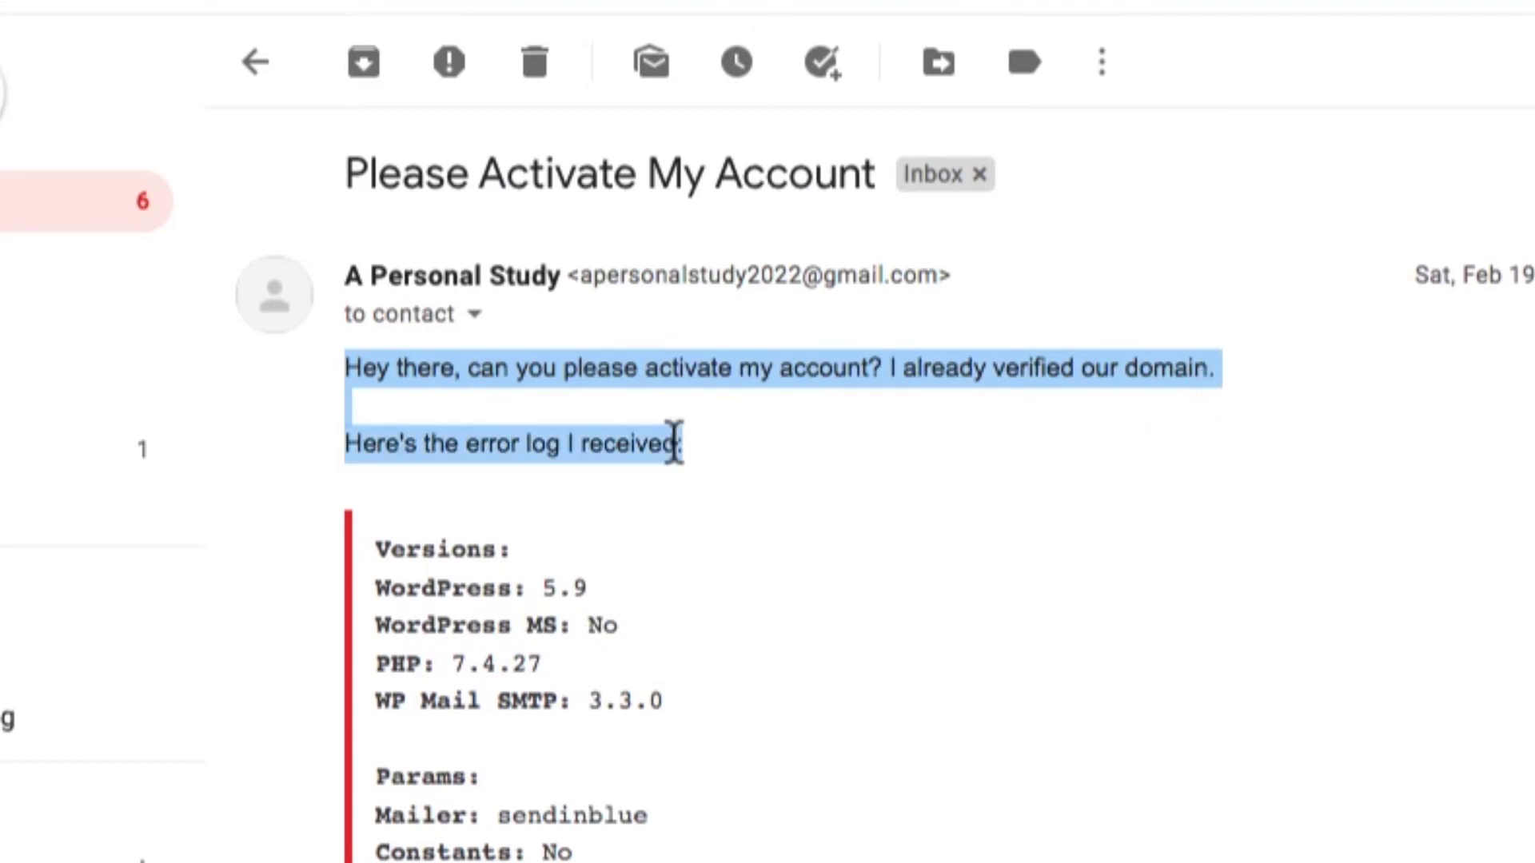
pyautogui.rightClick(458, 376)
pyautogui.click(496, 442)
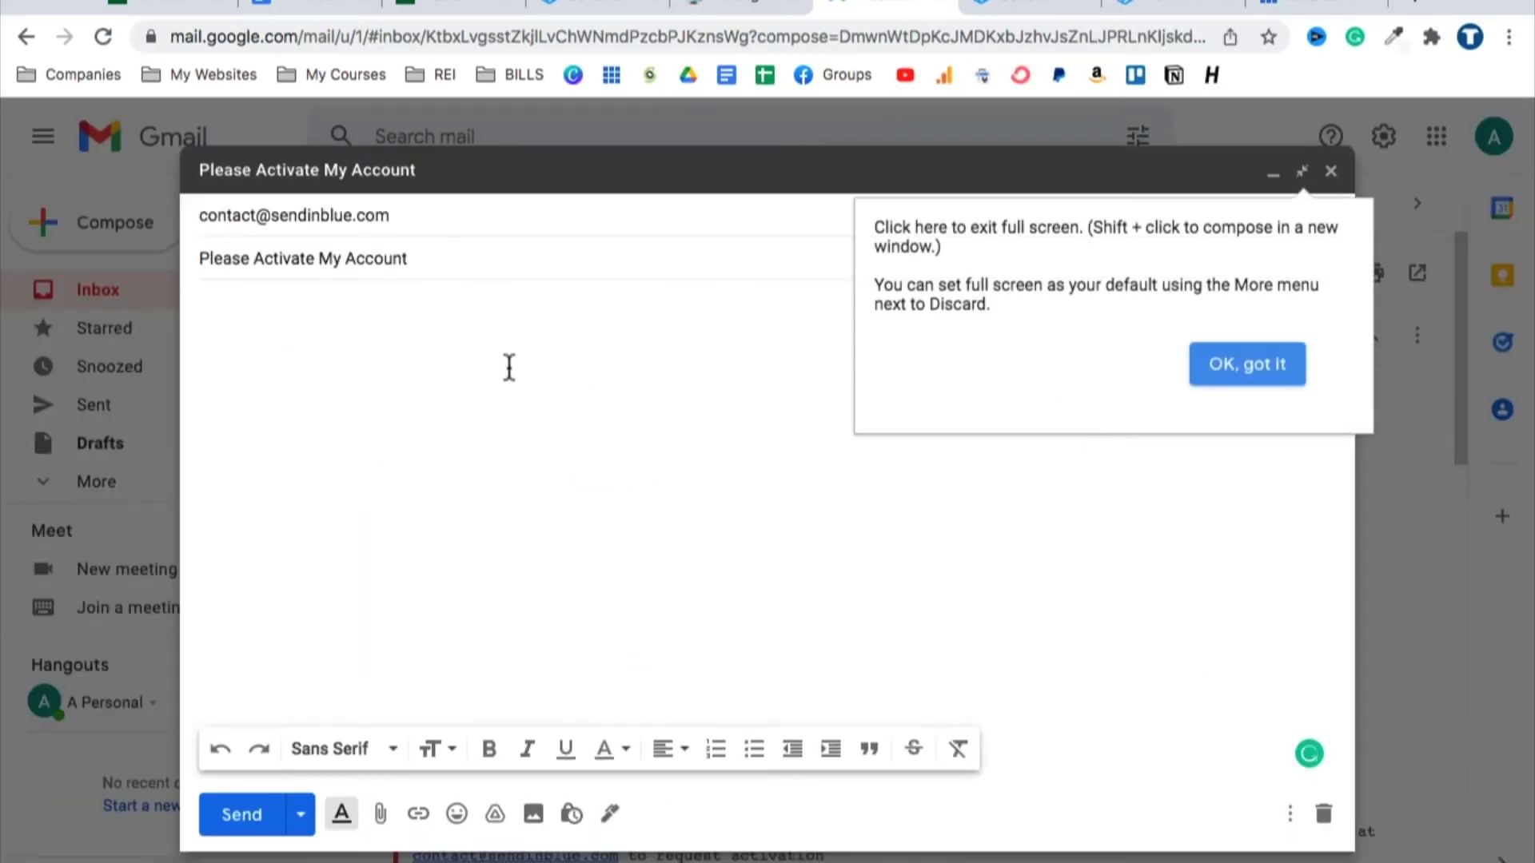
pyautogui.rightClick(435, 306)
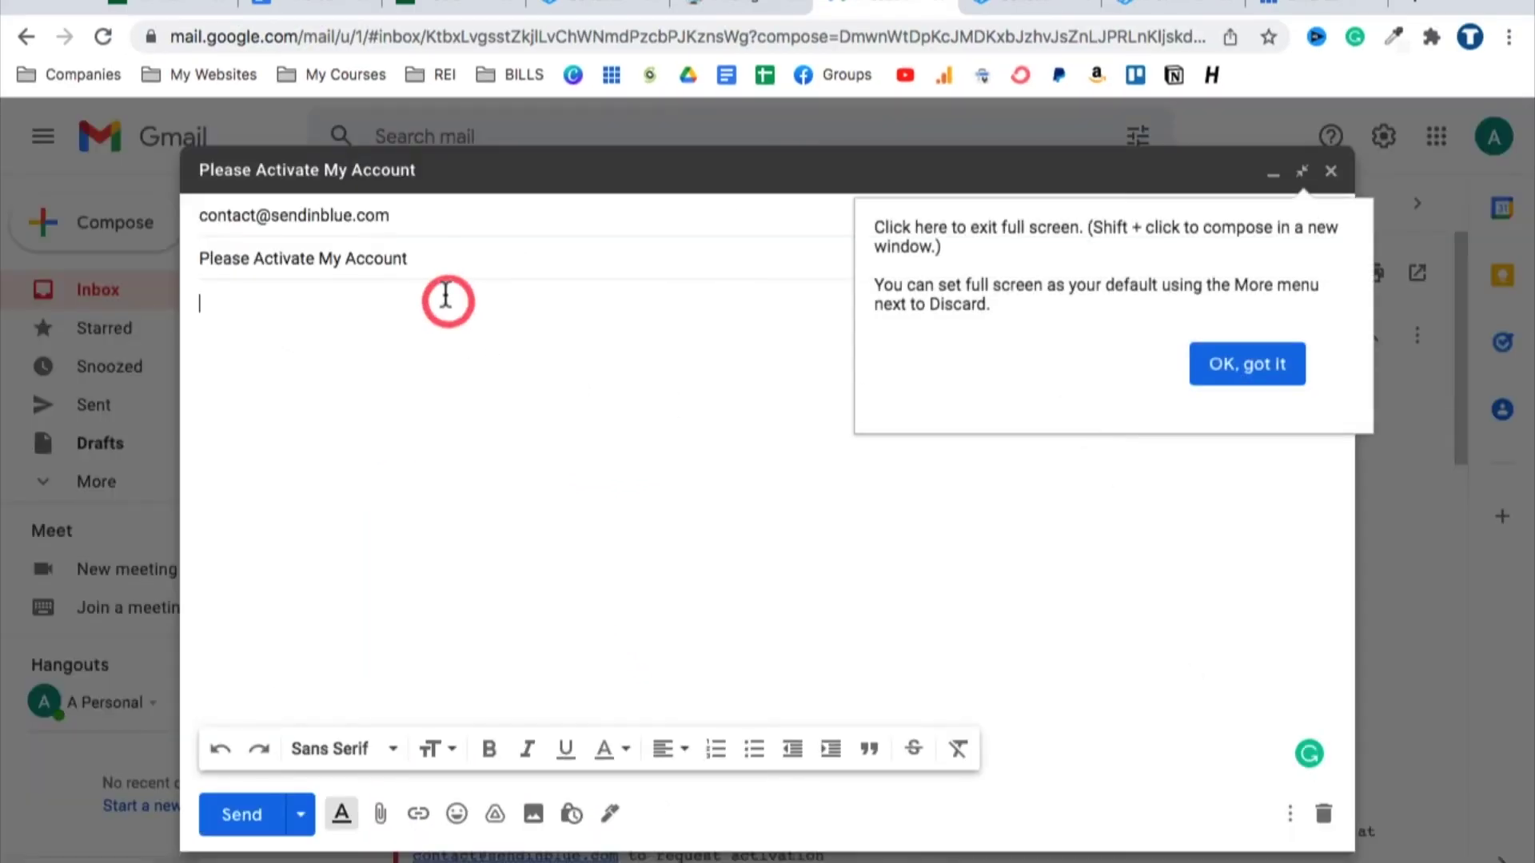
pyautogui.click(531, 453)
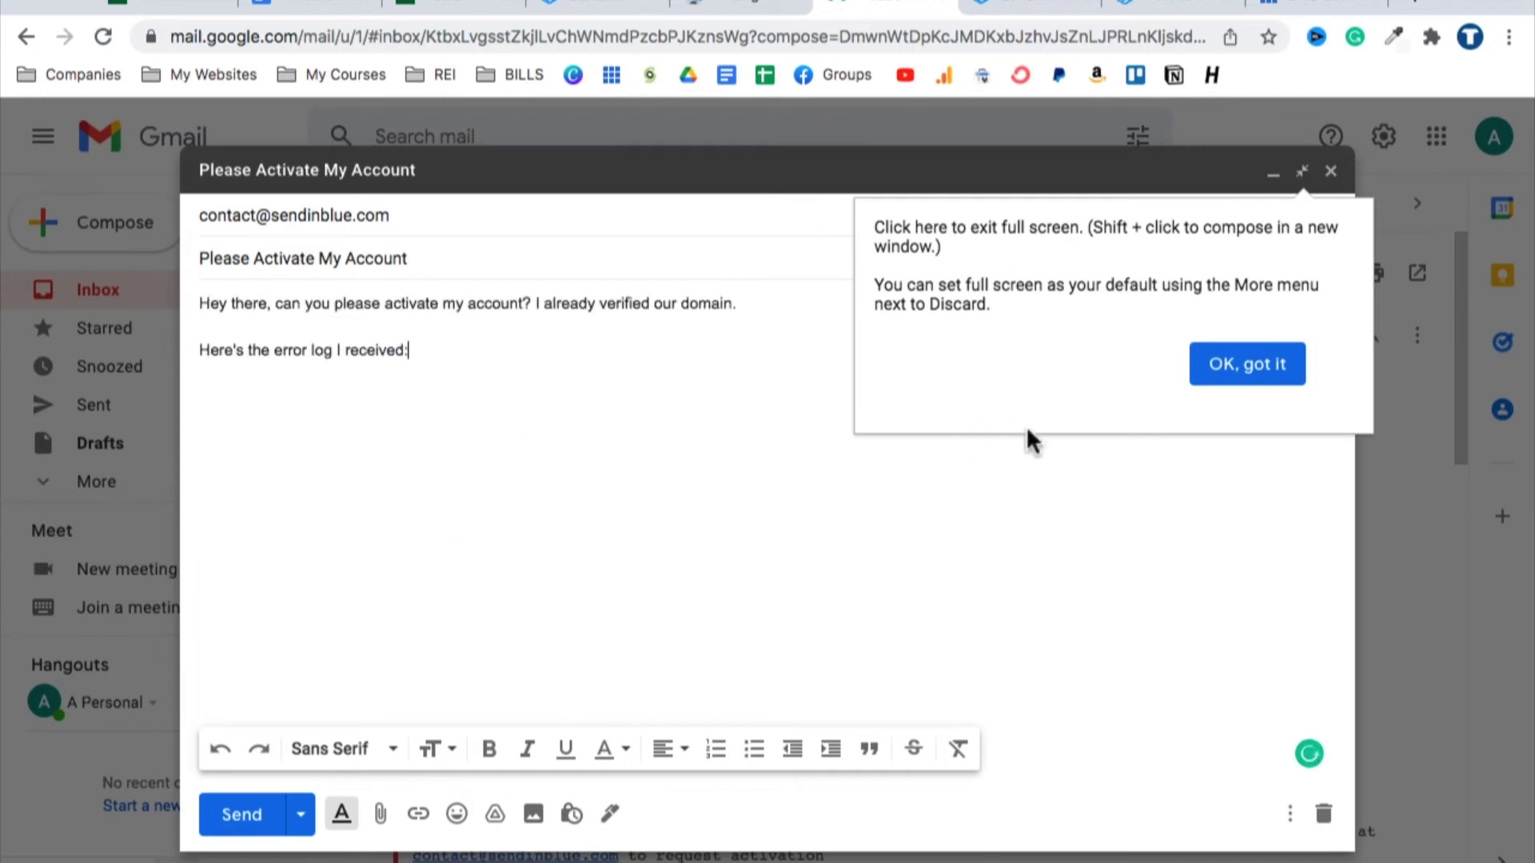
pyautogui.click(1220, 384)
pyautogui.click(436, 344)
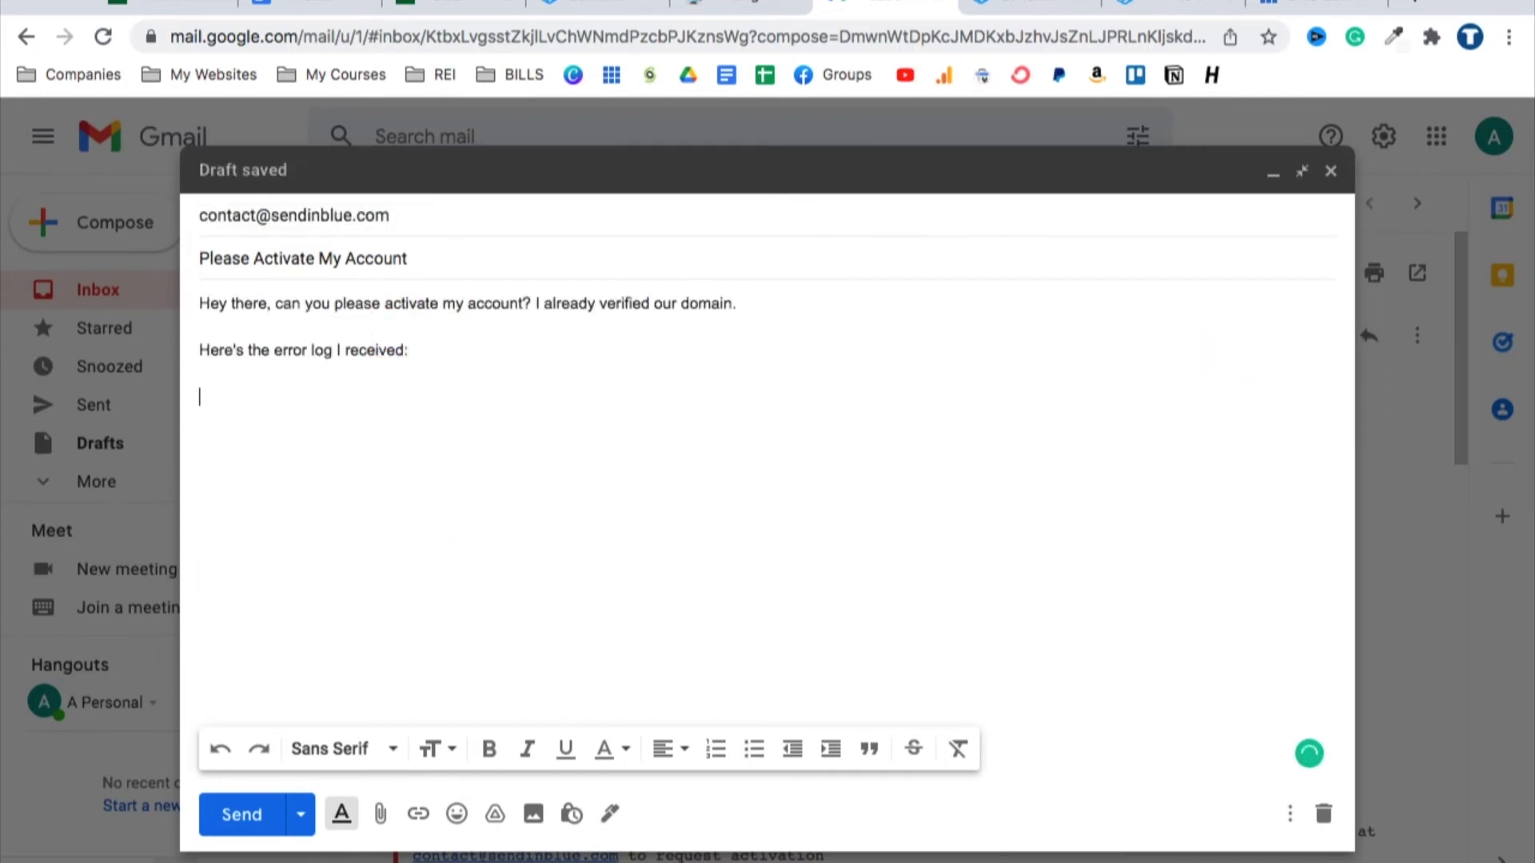
pyautogui.click(512, 10)
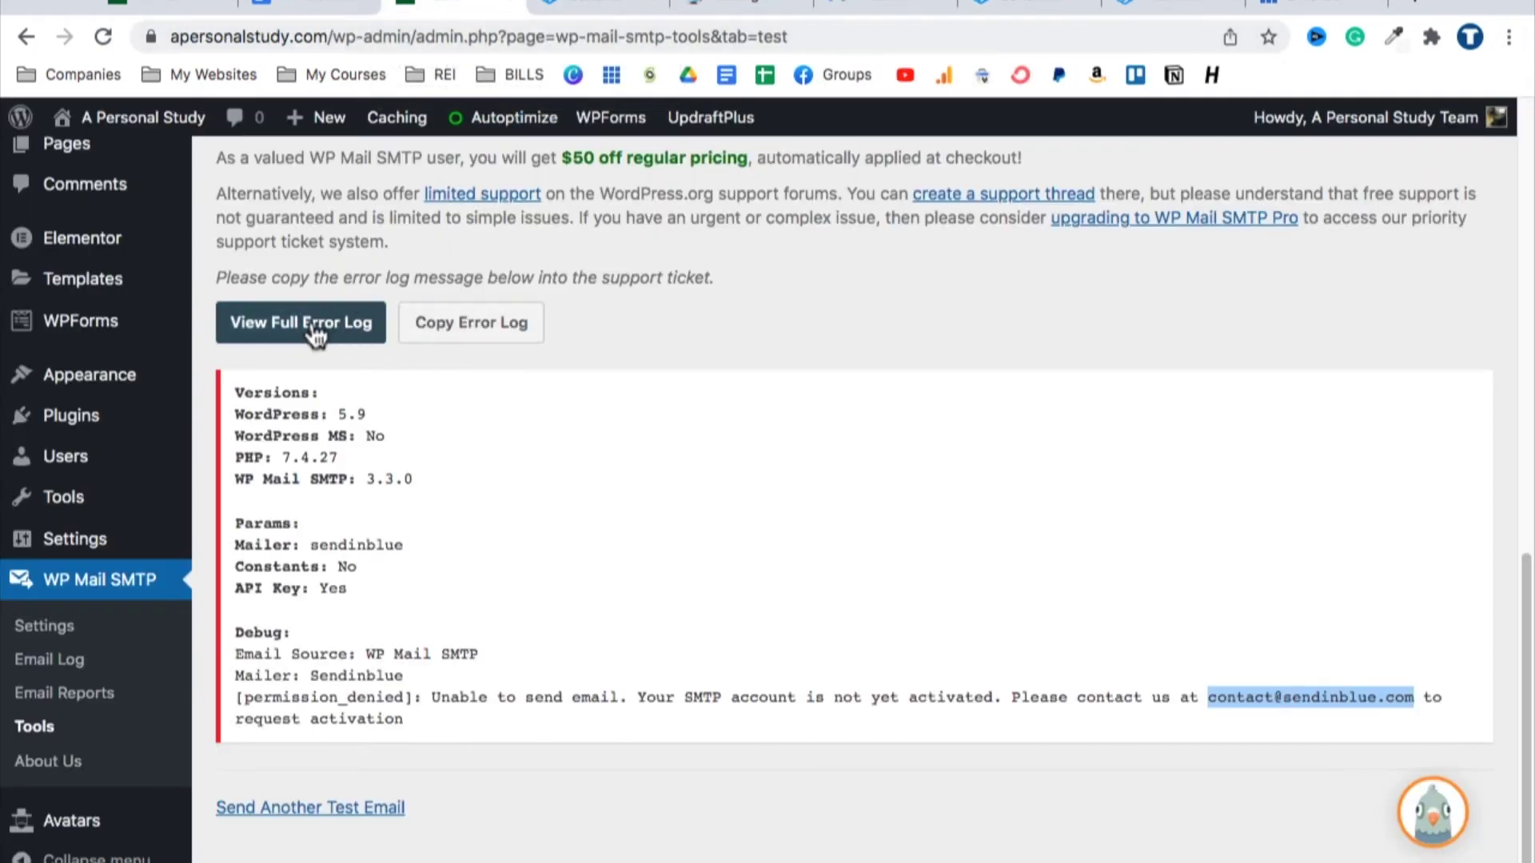
# Copy the WP Mail SMTP error log and paste it into the Gmail draft body.
pyautogui.click(473, 328)
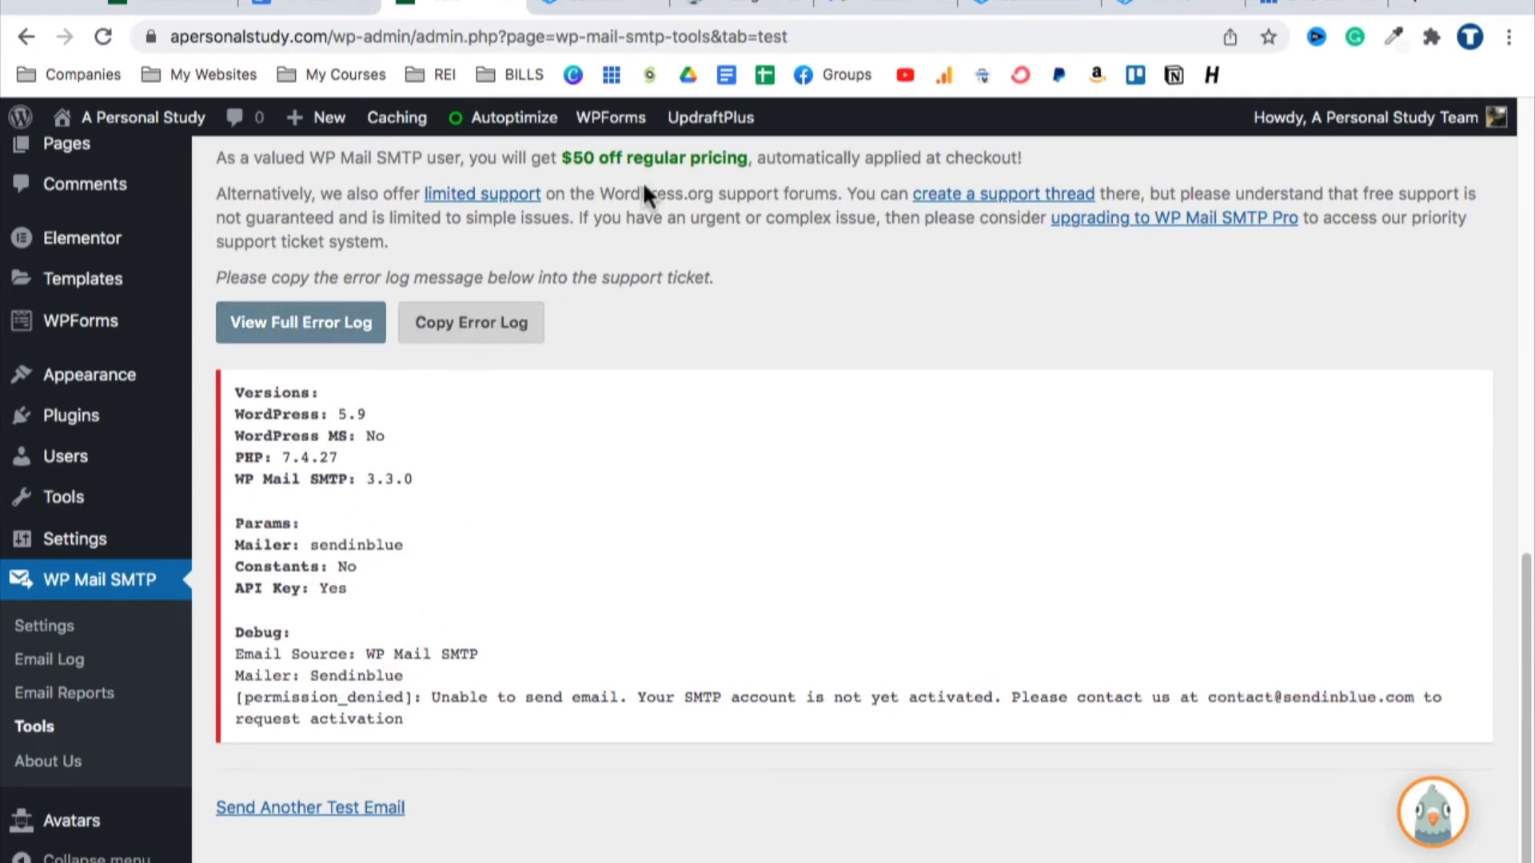
pyautogui.click(854, 9)
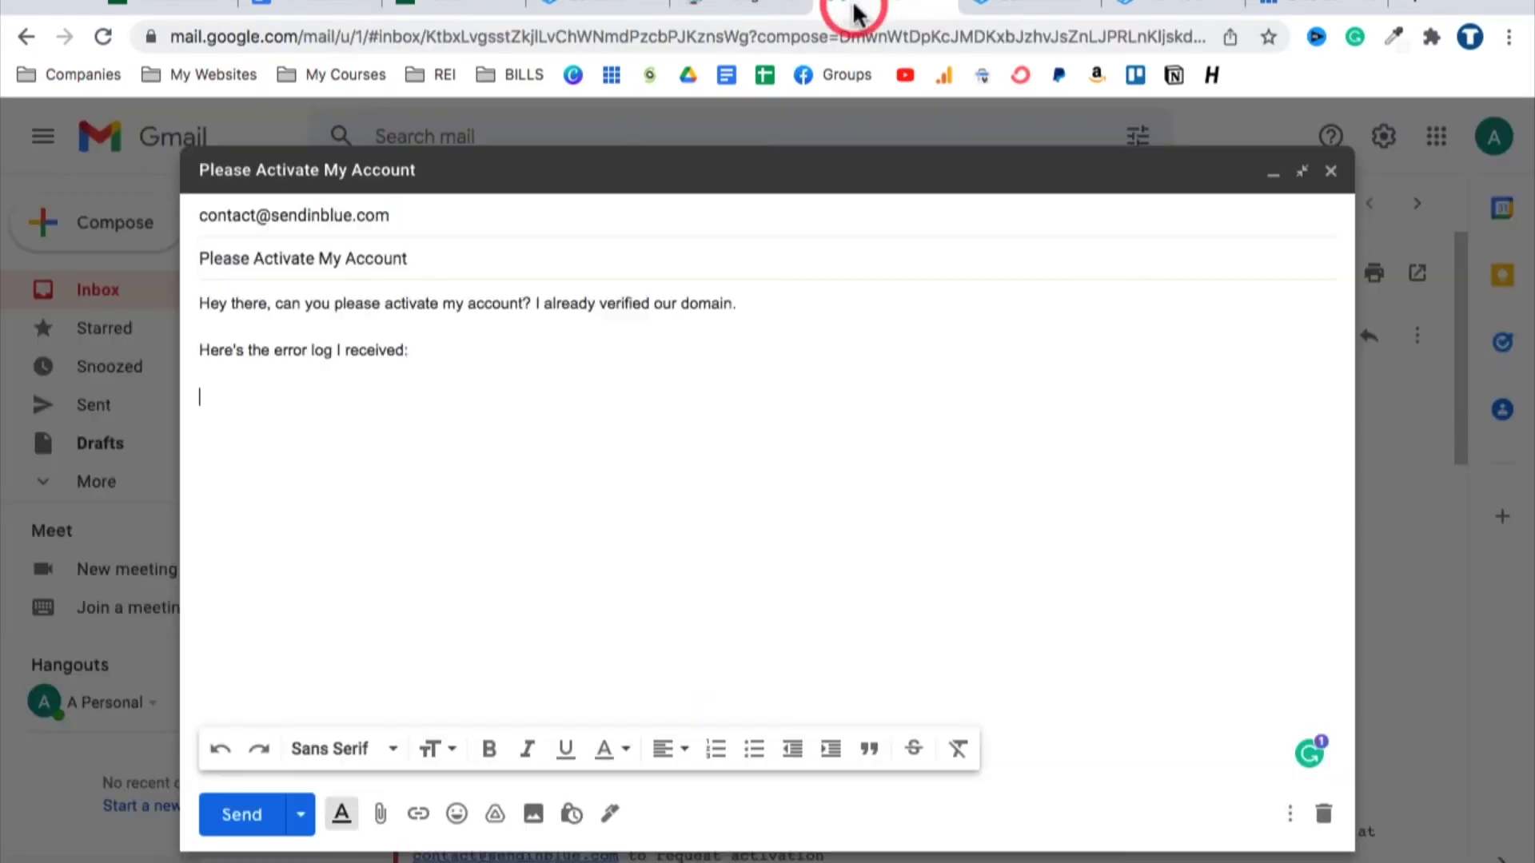
pyautogui.rightClick(266, 395)
pyautogui.click(311, 550)
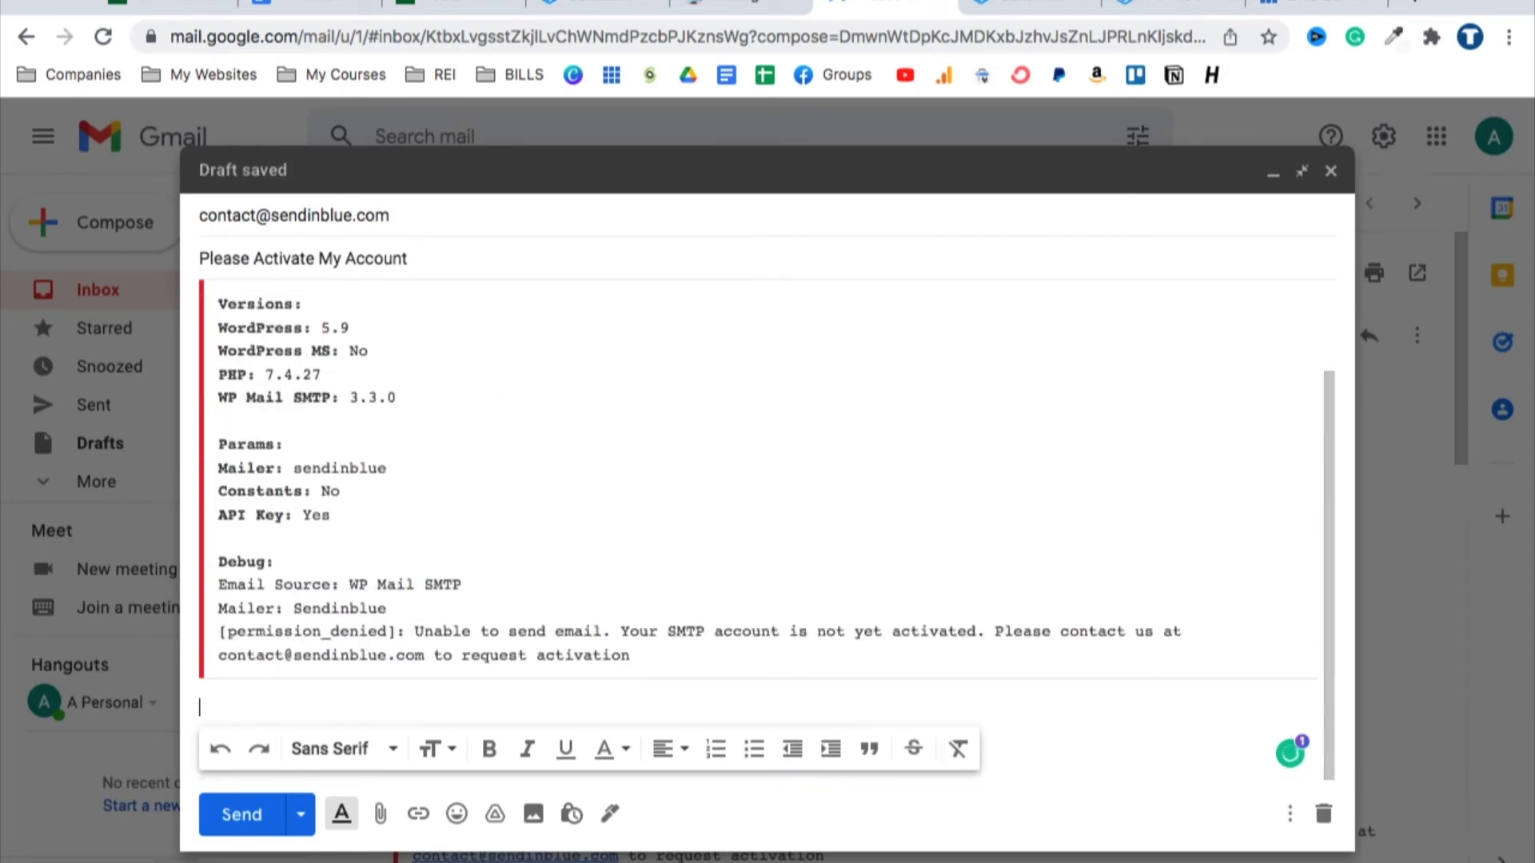
# End the draft with a 'Thanks,' sign-off and the sender's name, then discard it.
pyautogui.click(1273, 172)
pyautogui.scroll(-3, 713, 731)
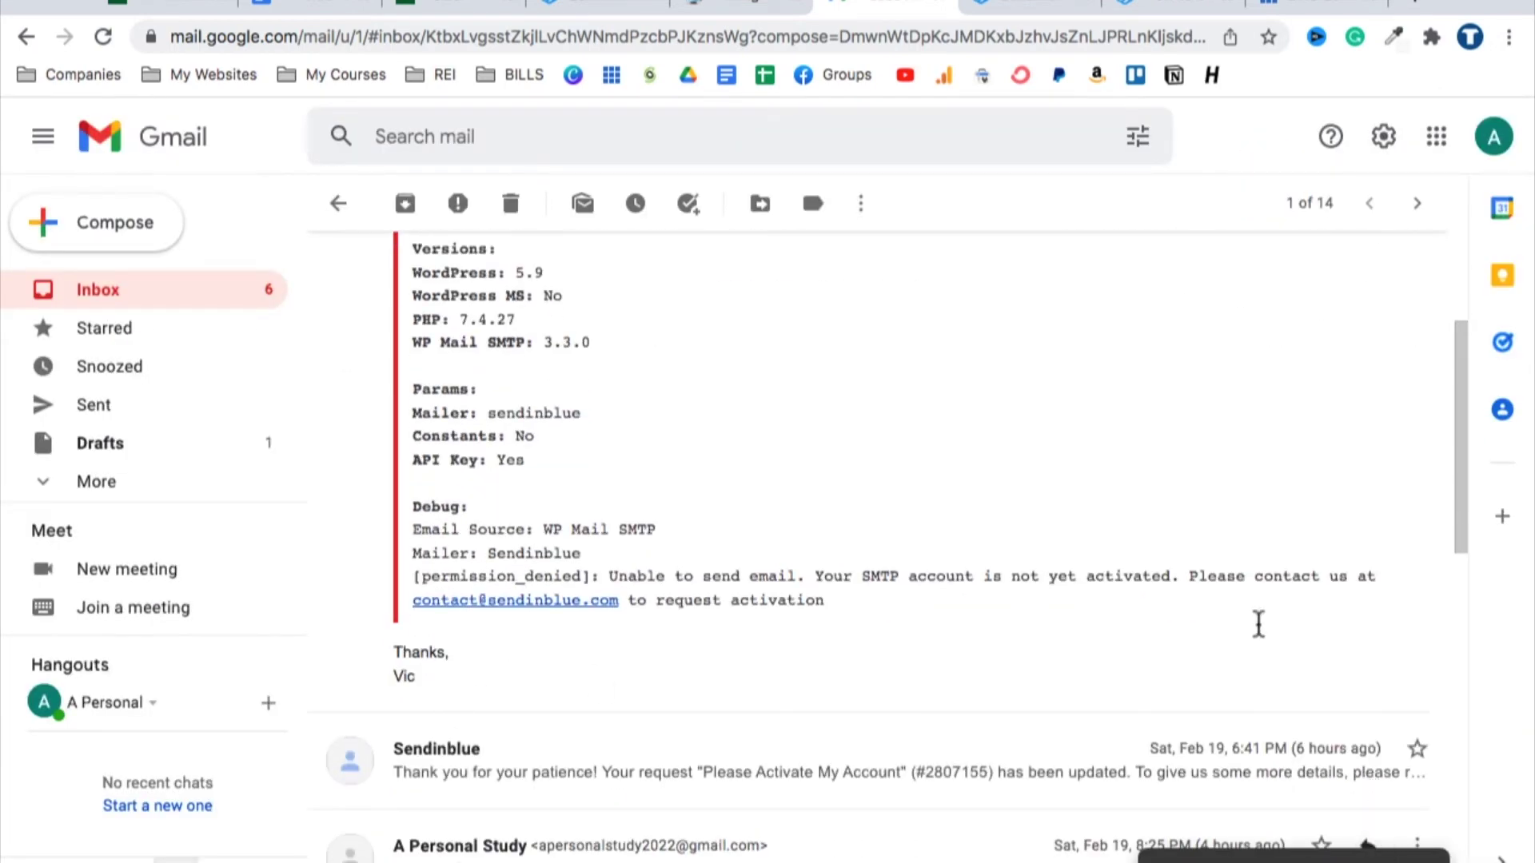
pyautogui.scroll(3, 1304, 448)
pyautogui.scroll(-1, 1407, 465)
pyautogui.click(1363, 843)
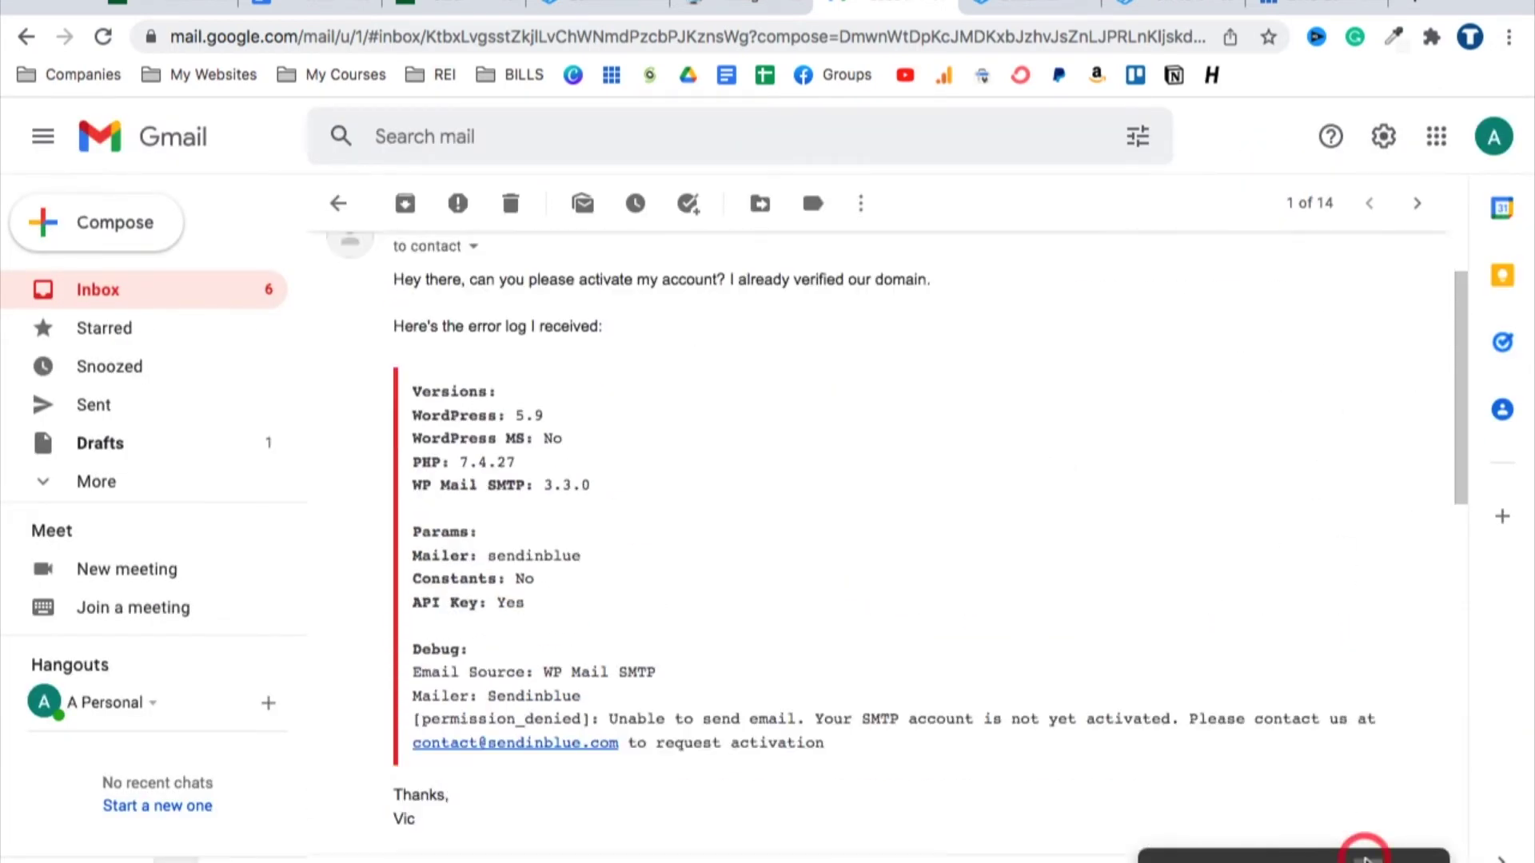
pyautogui.scroll(-2, 815, 592)
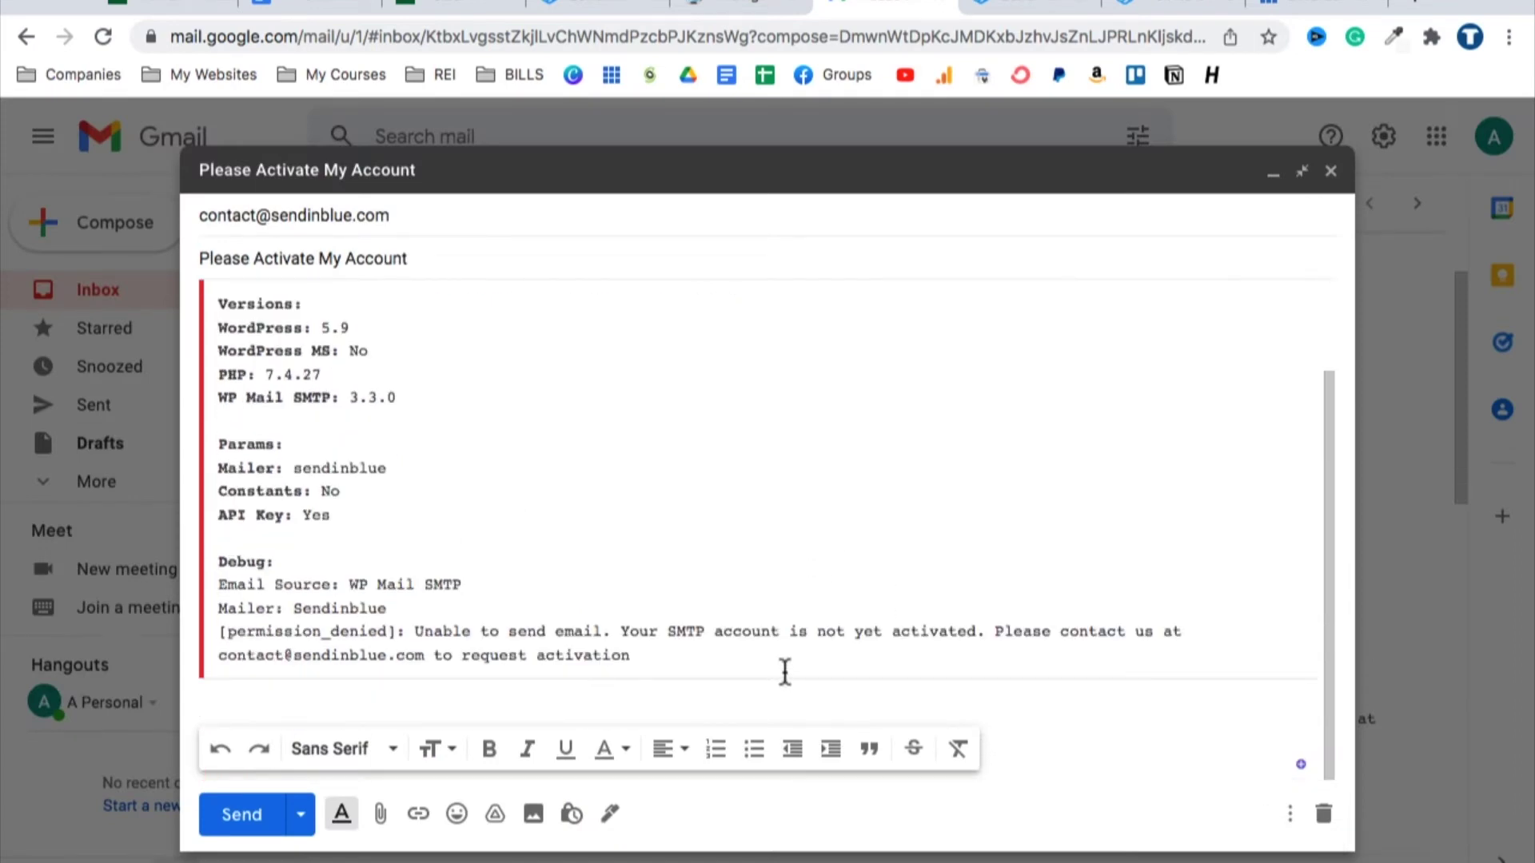
pyautogui.write('Thanks,')
pyautogui.press('Return')
pyautogui.write('bic')
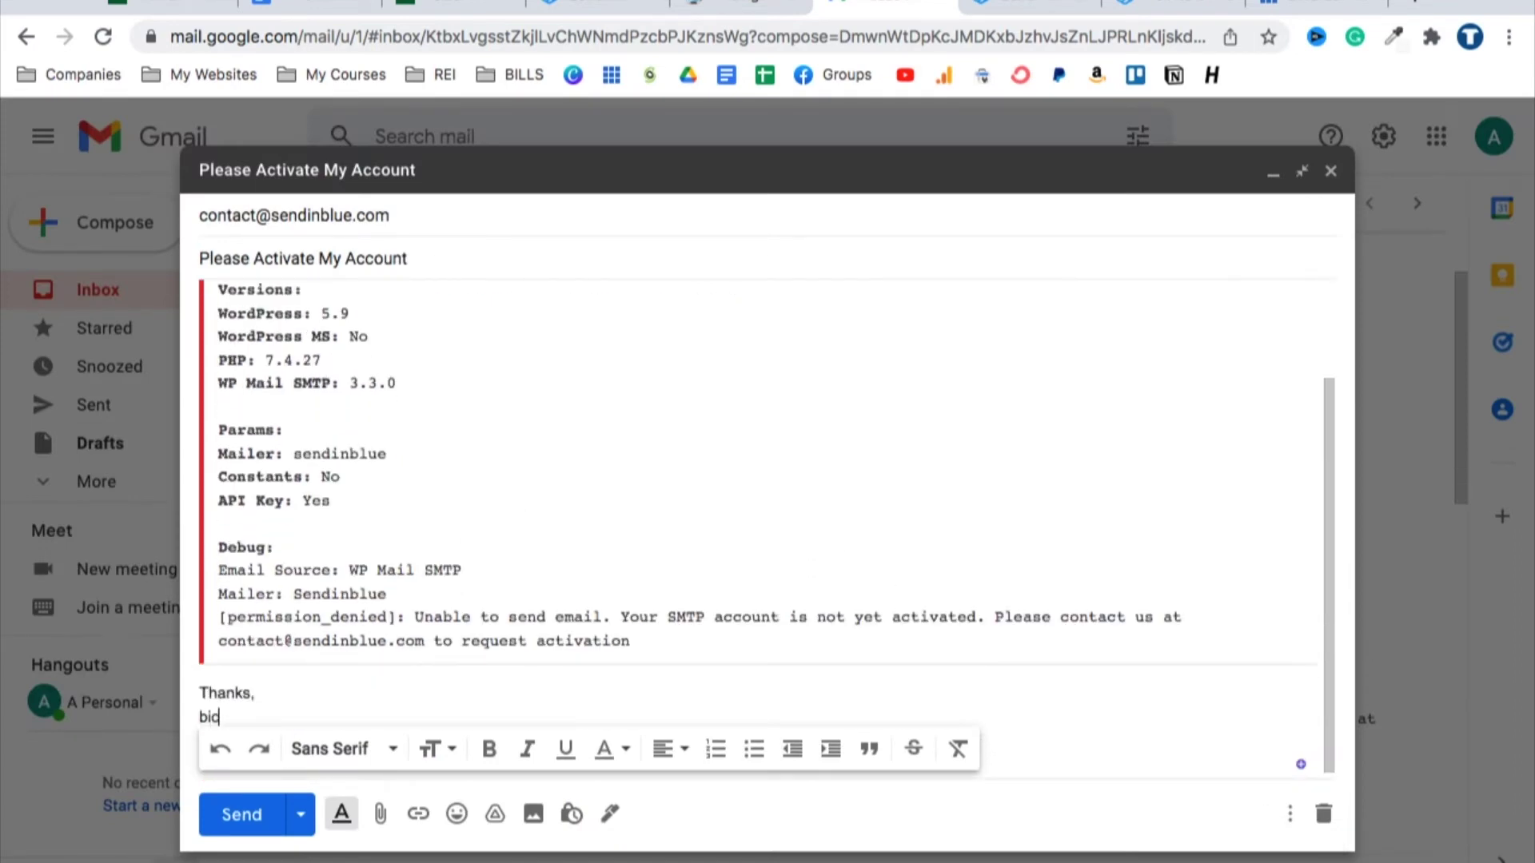
pyautogui.press('BackSpace')
pyautogui.press('BackSpace')
pyautogui.press('BackSpace')
pyautogui.write('Vic')
pyautogui.press('Return')
pyautogui.press('Return')
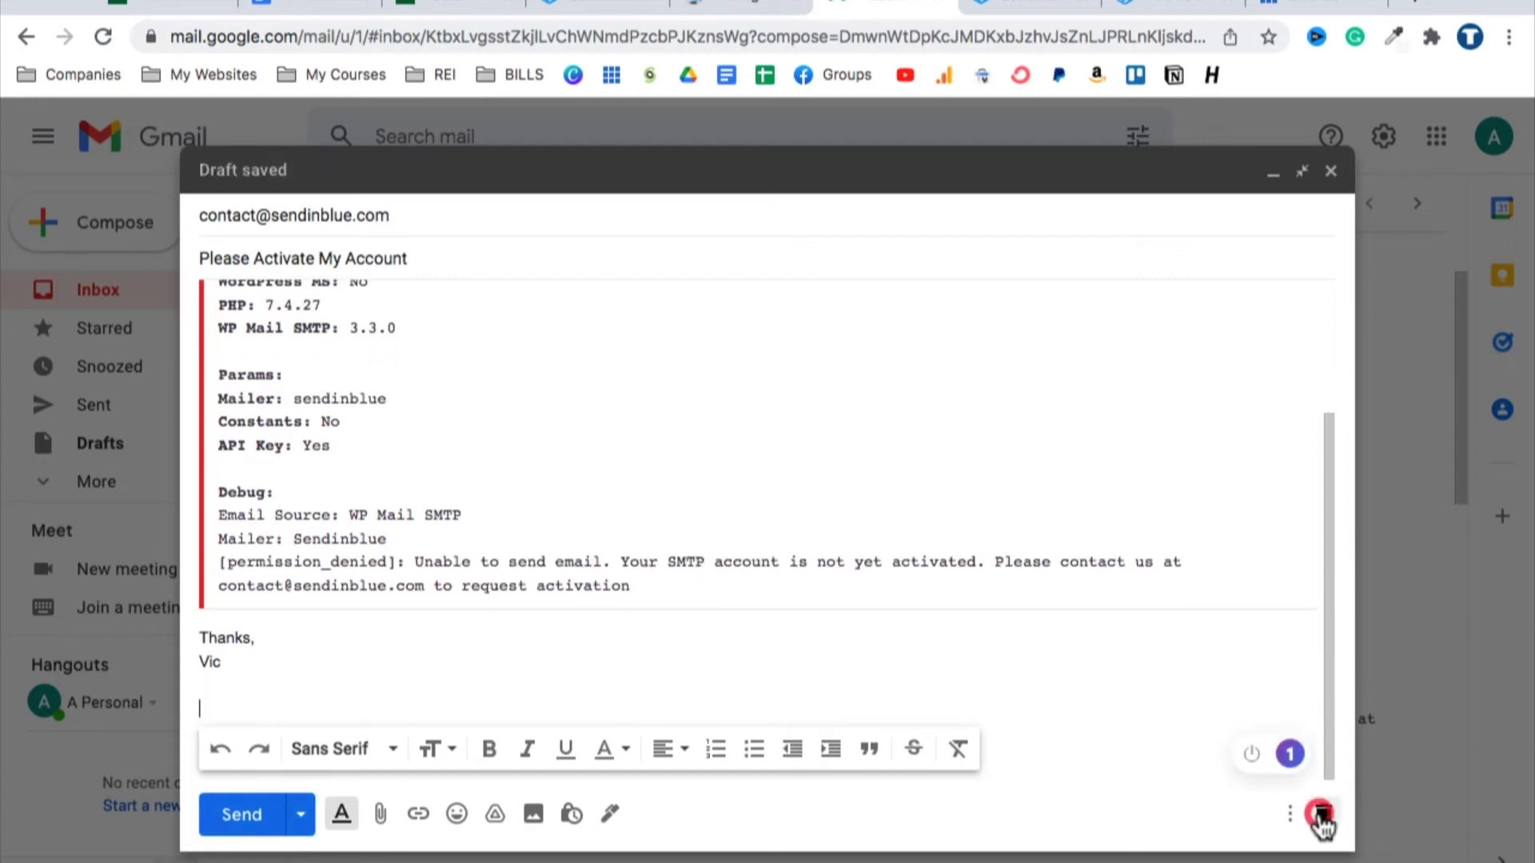
pyautogui.click(1321, 814)
pyautogui.scroll(-3, 1091, 560)
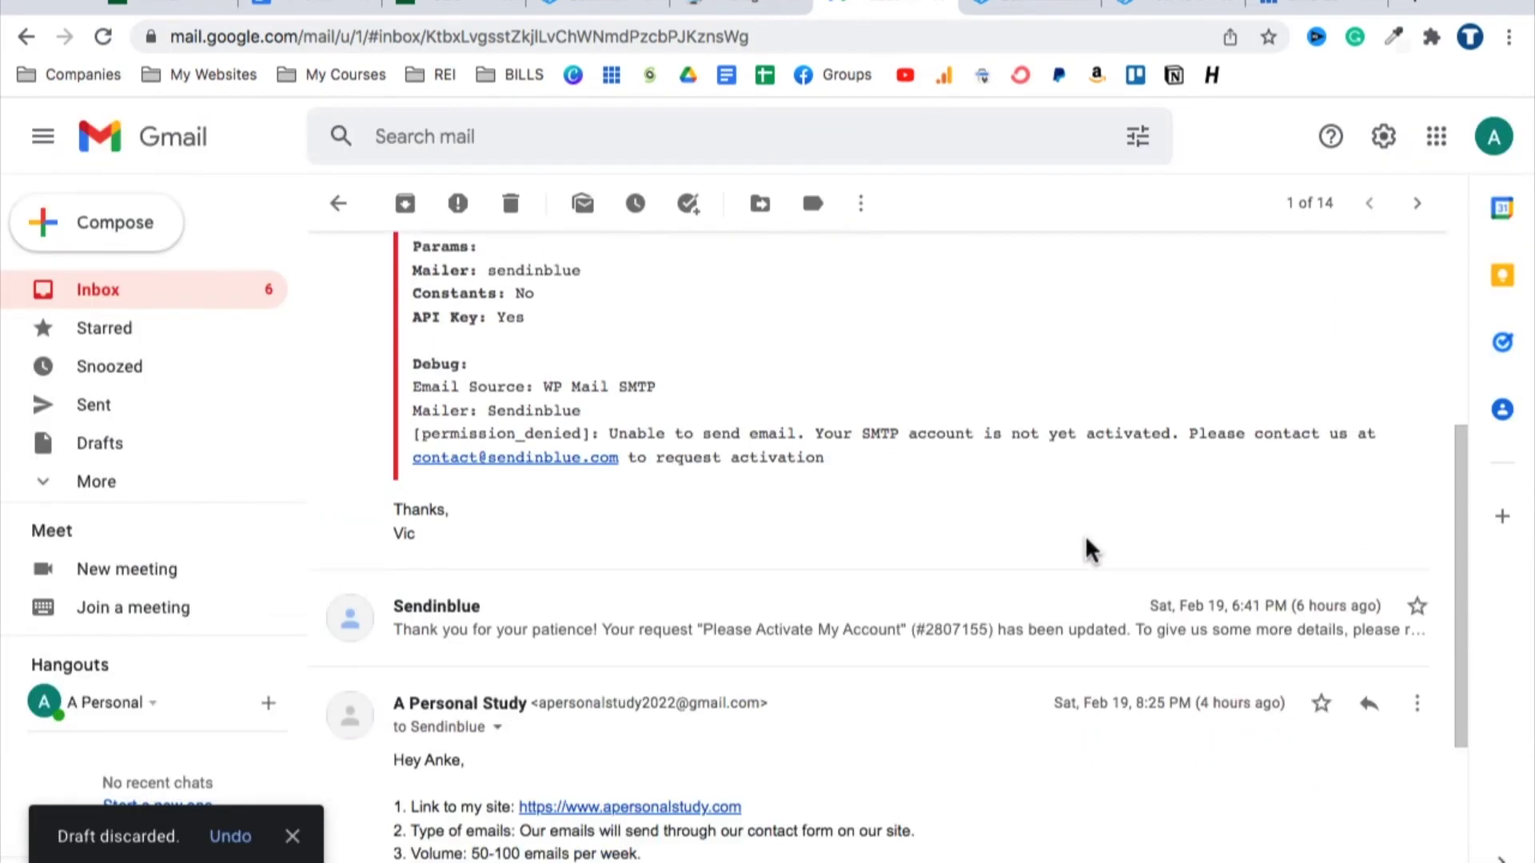
pyautogui.scroll(-3, 1087, 495)
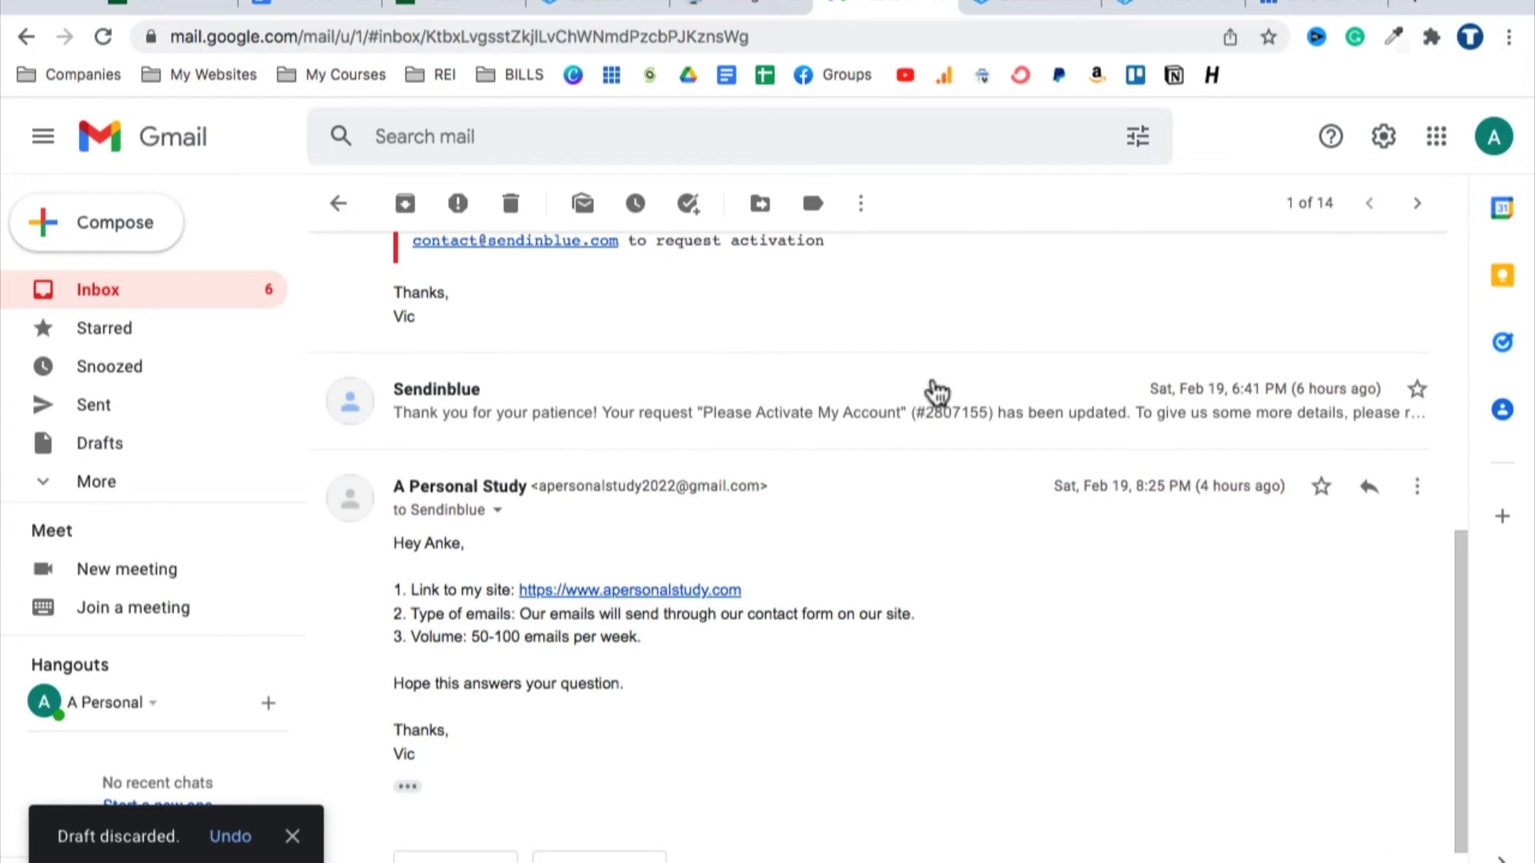
pyautogui.click(779, 414)
pyautogui.scroll(-3, 634, 473)
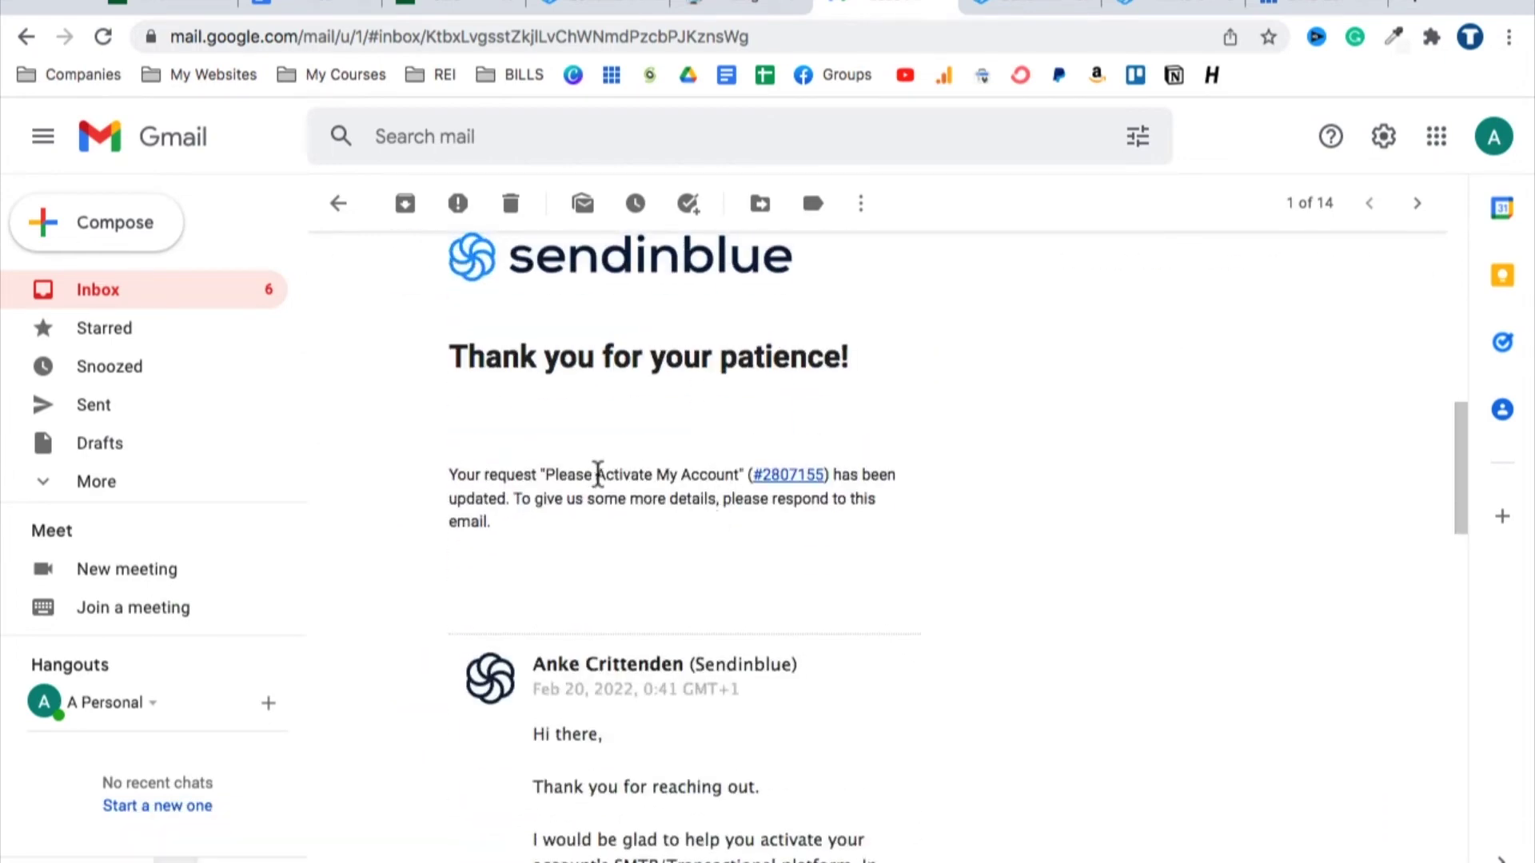
pyautogui.scroll(-4, 634, 489)
pyautogui.scroll(5, 634, 488)
pyautogui.click(781, 364)
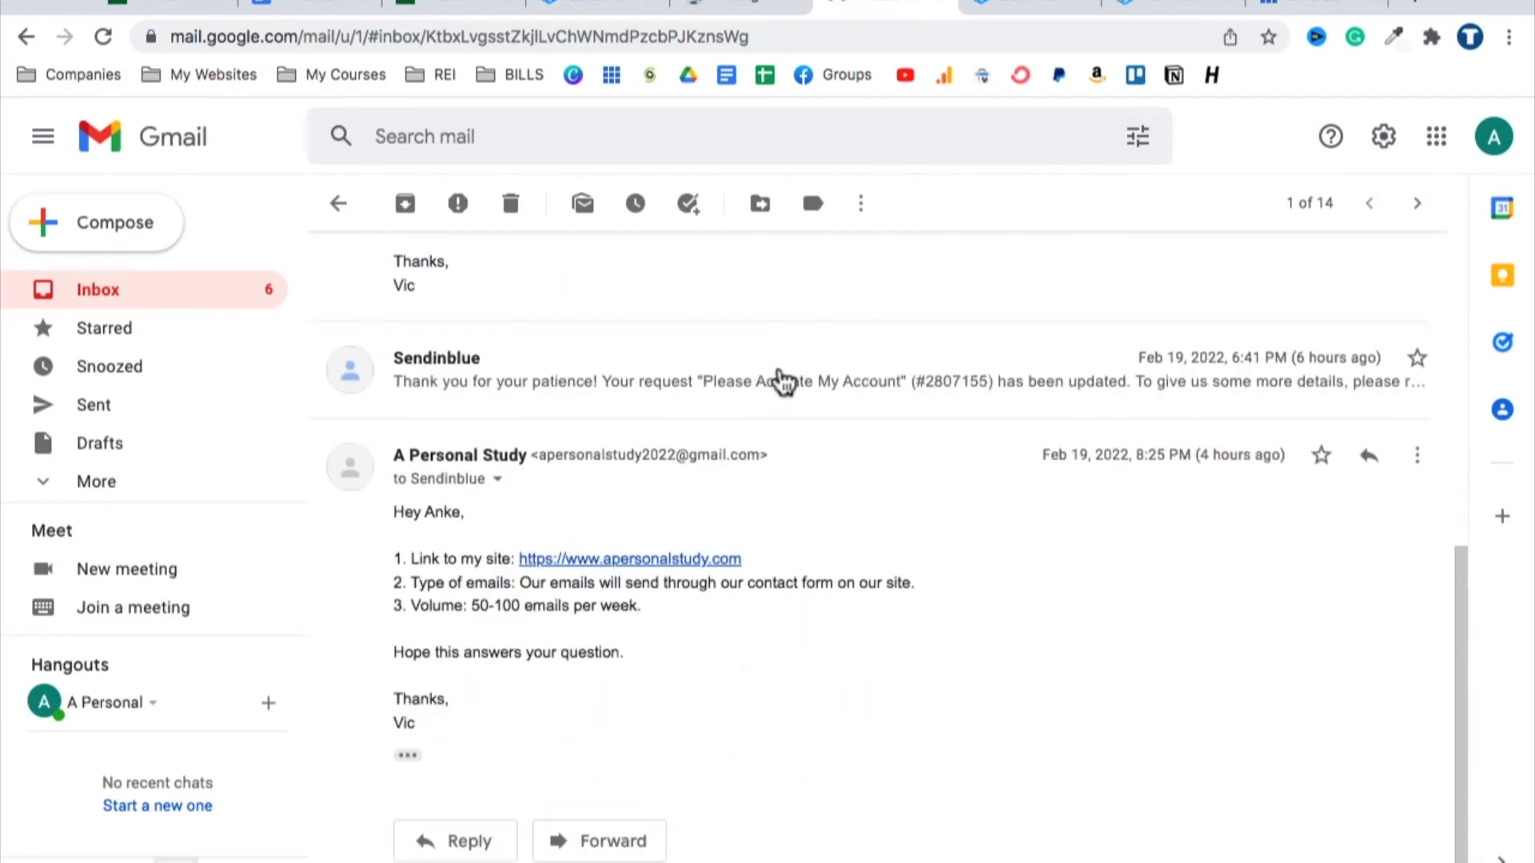
pyautogui.scroll(-1, 770, 419)
pyautogui.scroll(-1, 828, 384)
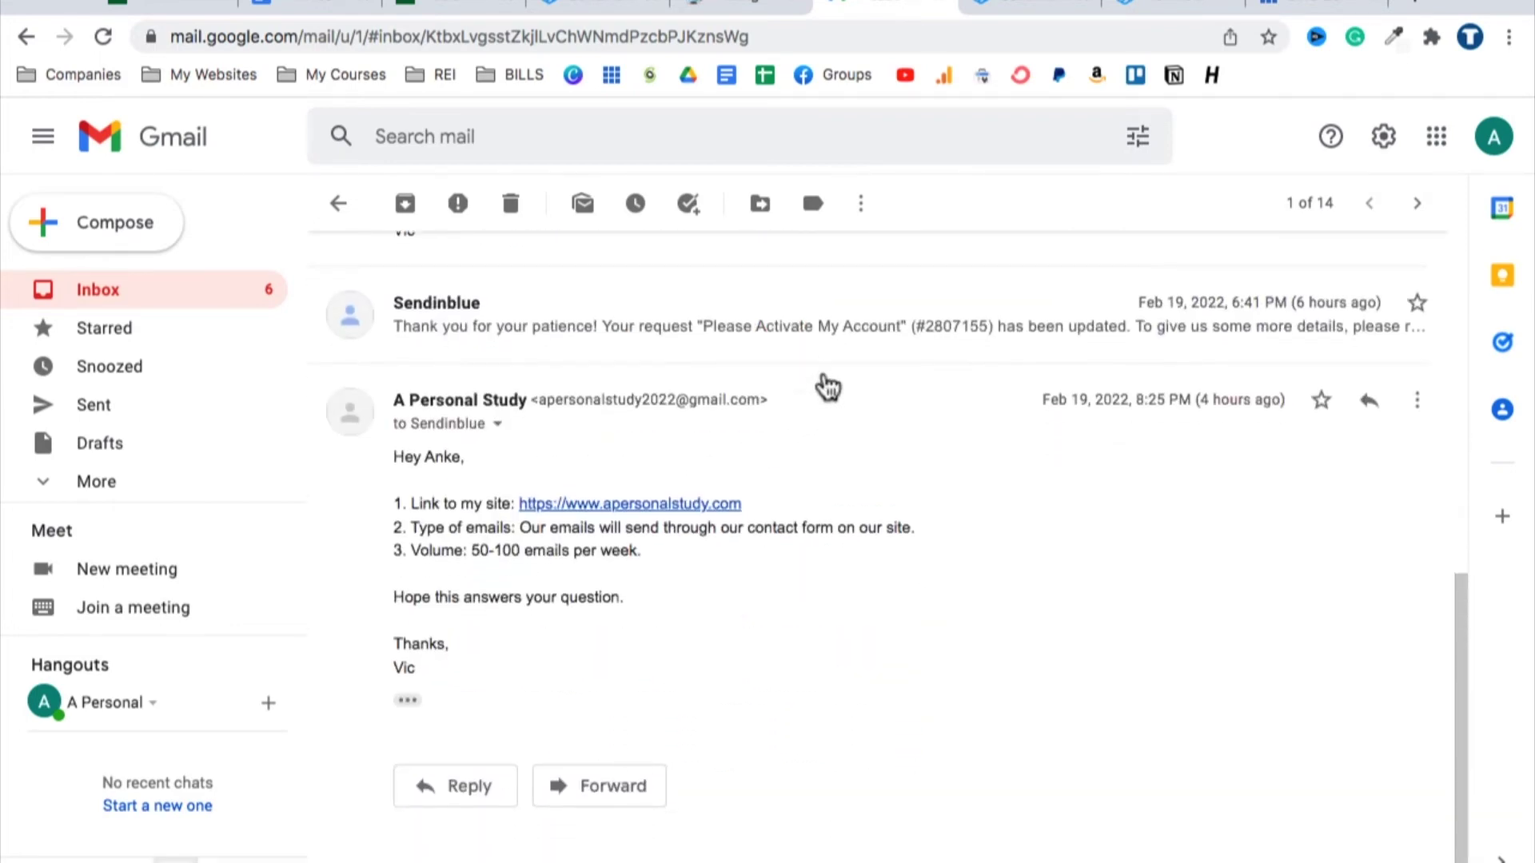
pyautogui.click(821, 328)
pyautogui.scroll(-3, 812, 462)
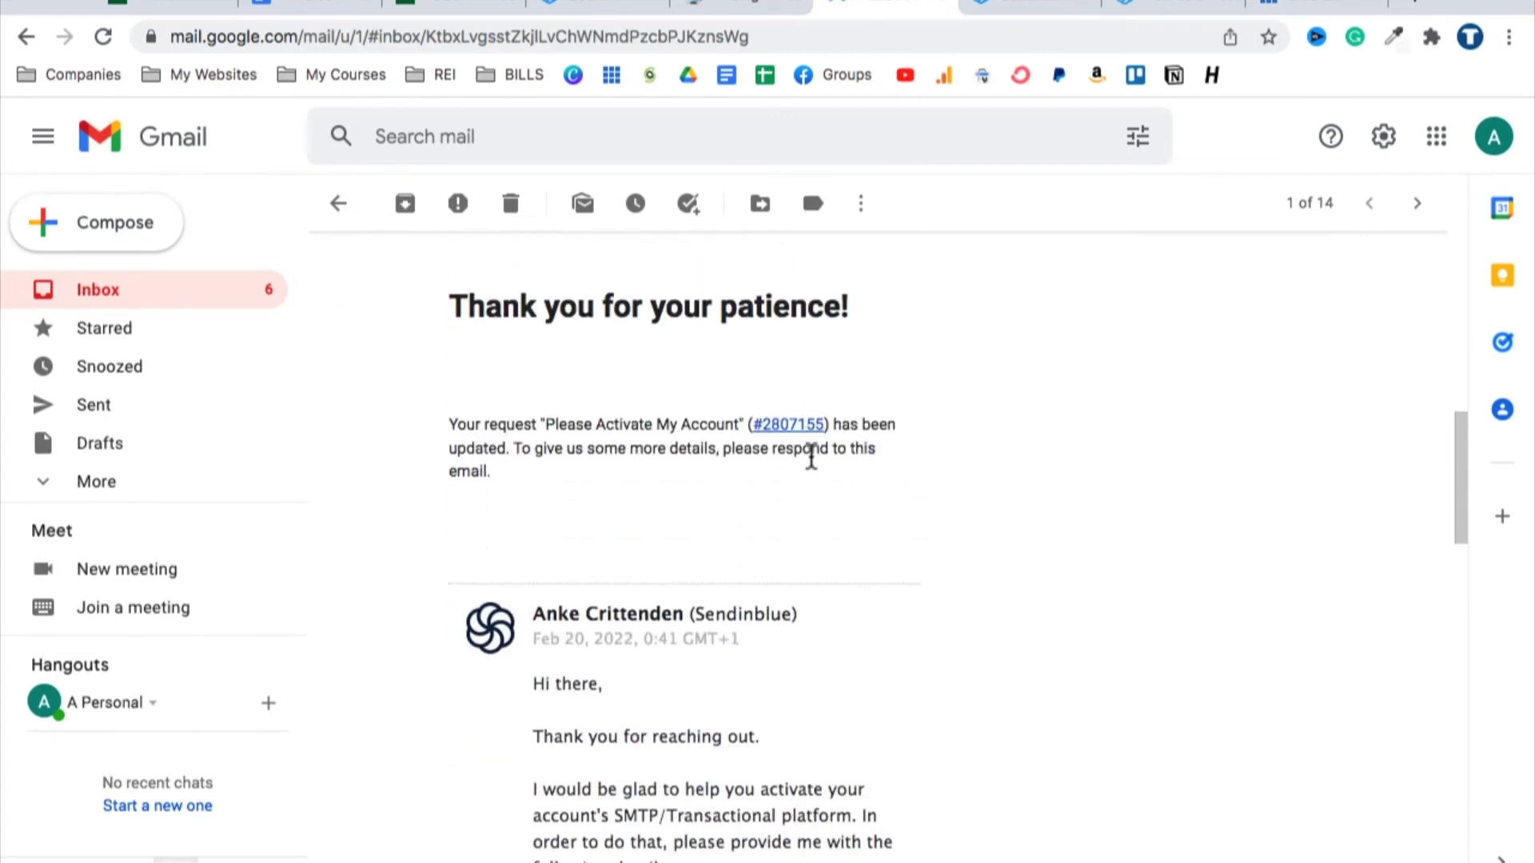
pyautogui.scroll(-5, 774, 435)
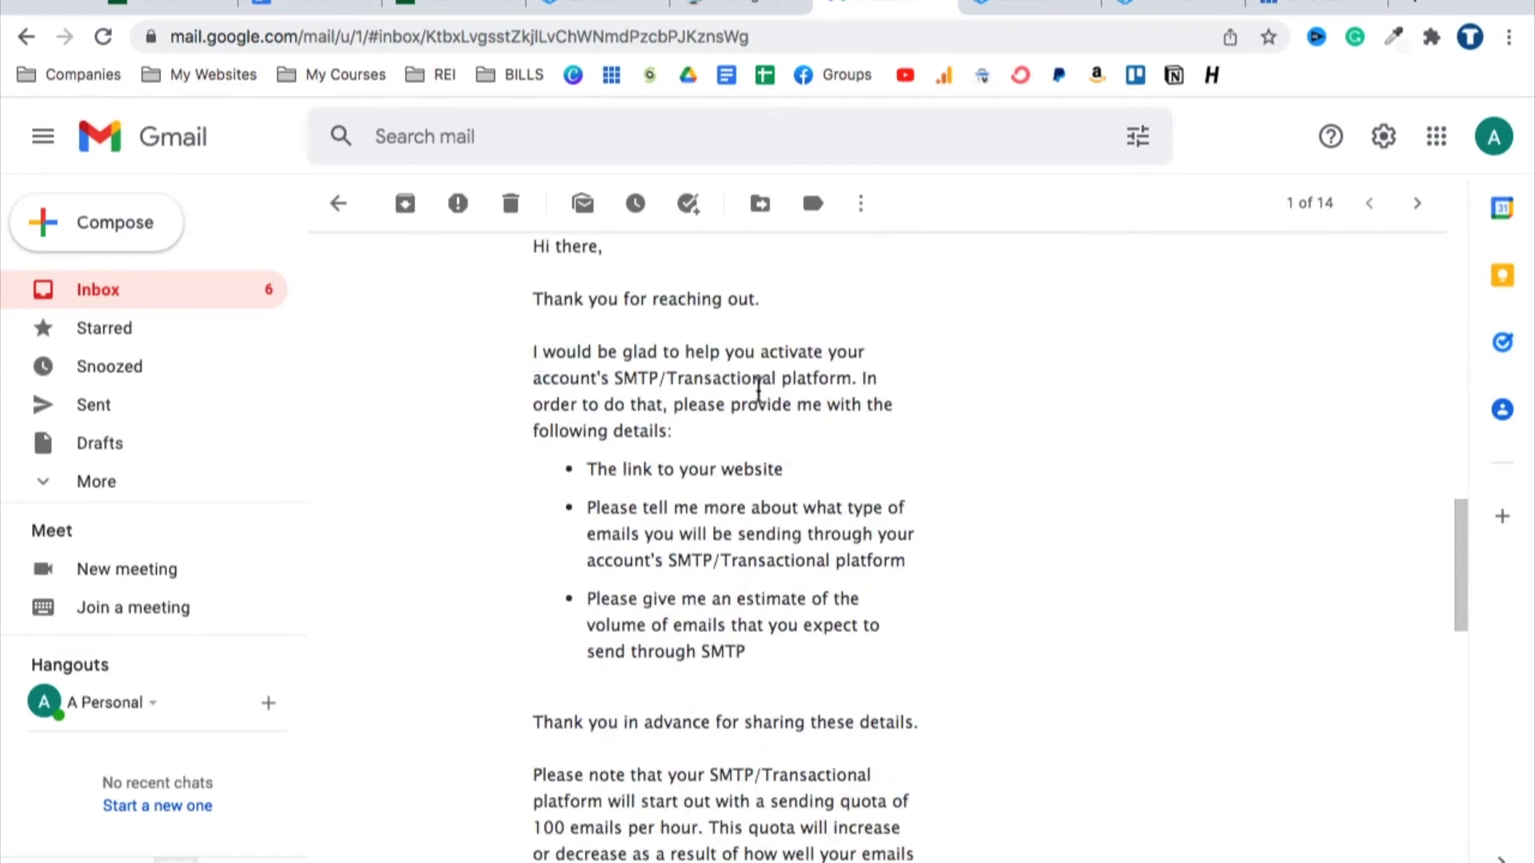
pyautogui.scroll(-1, 718, 429)
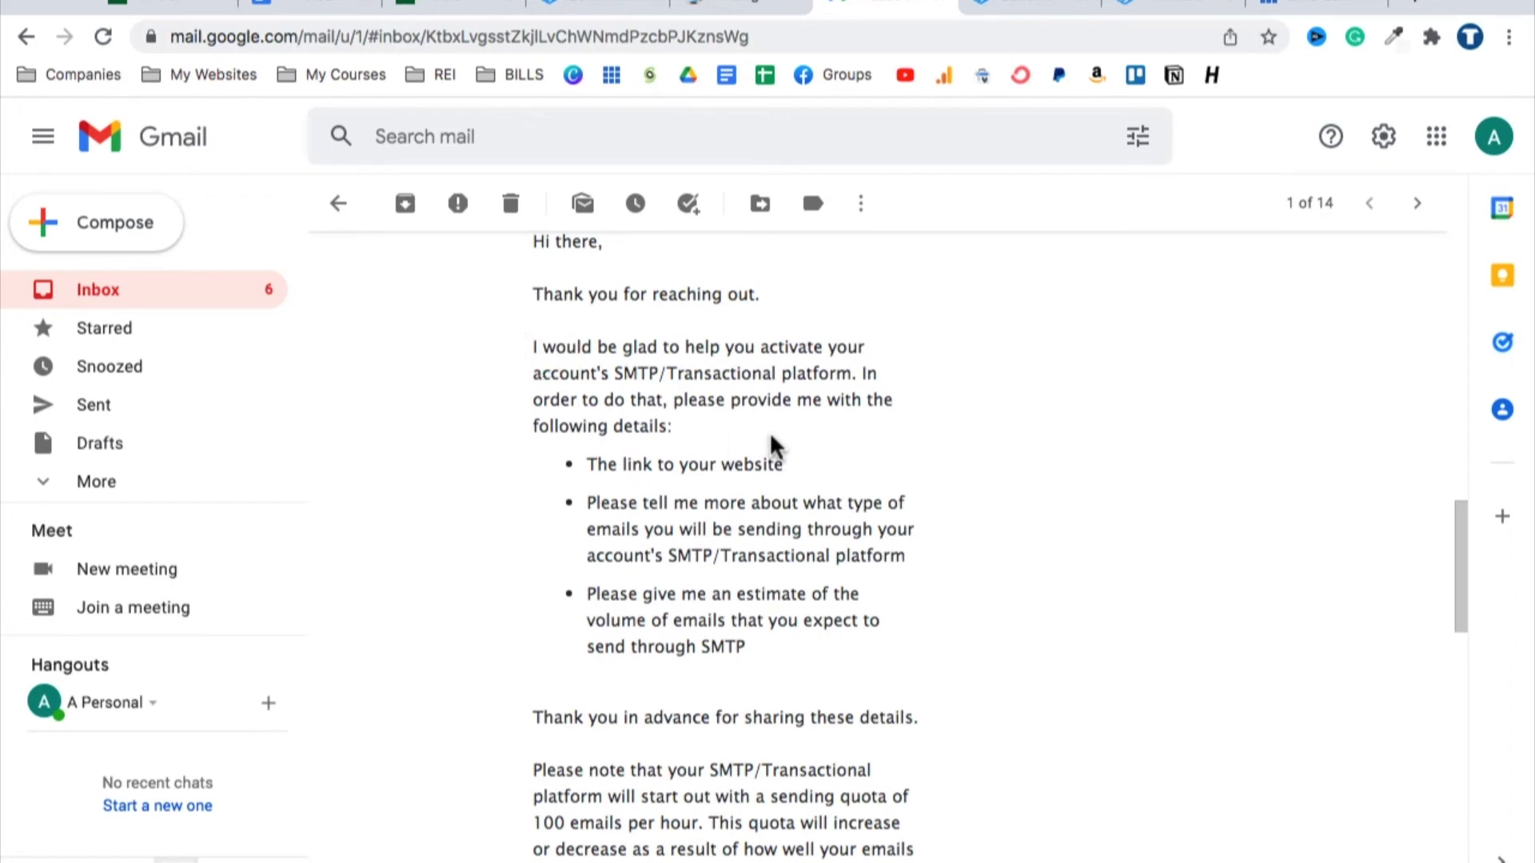
pyautogui.scroll(-5, 777, 435)
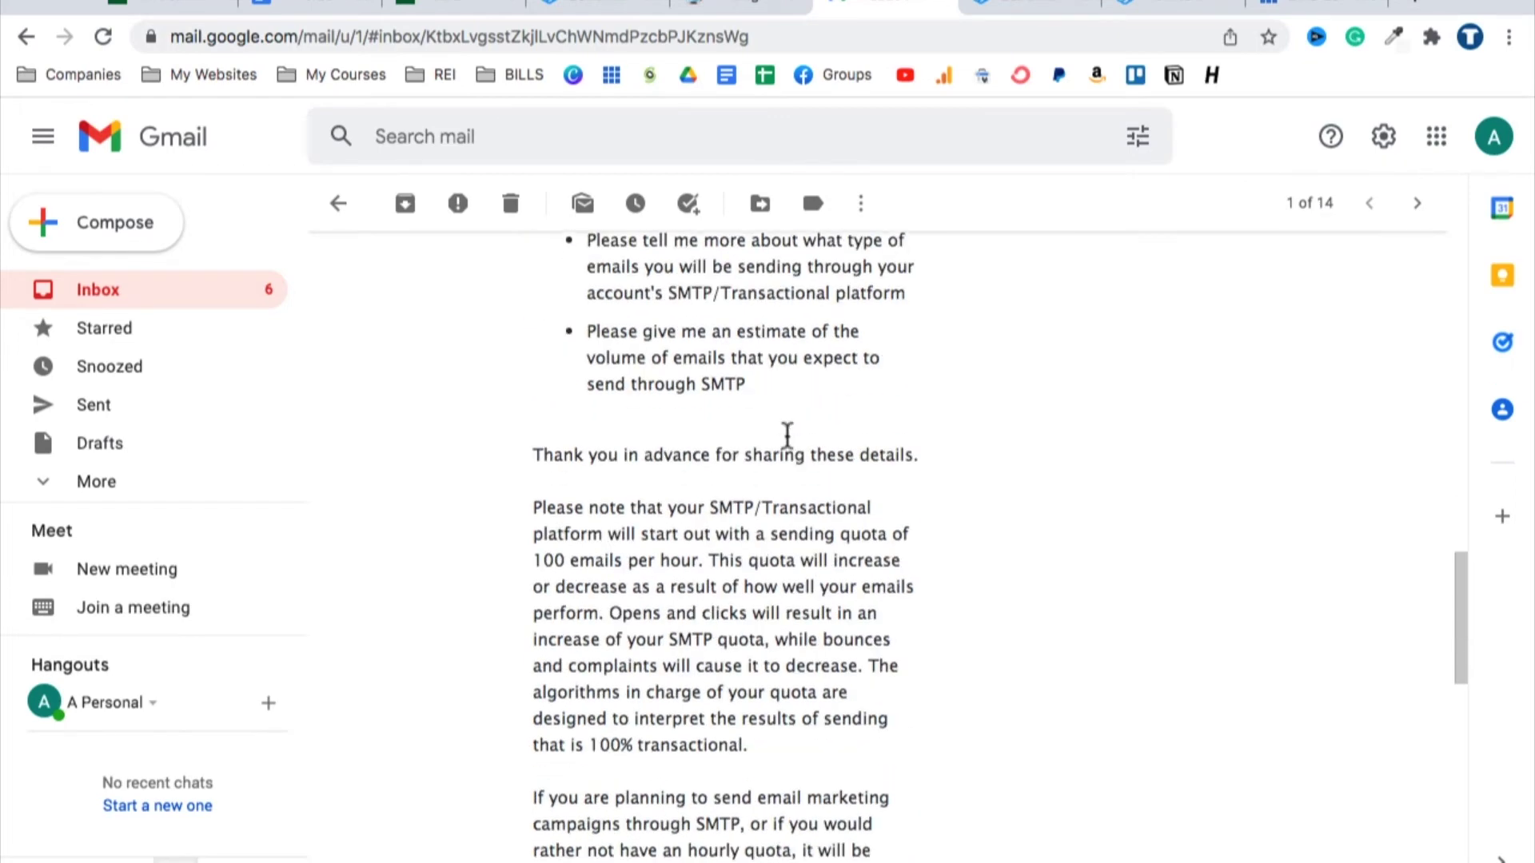
pyautogui.scroll(5, 784, 443)
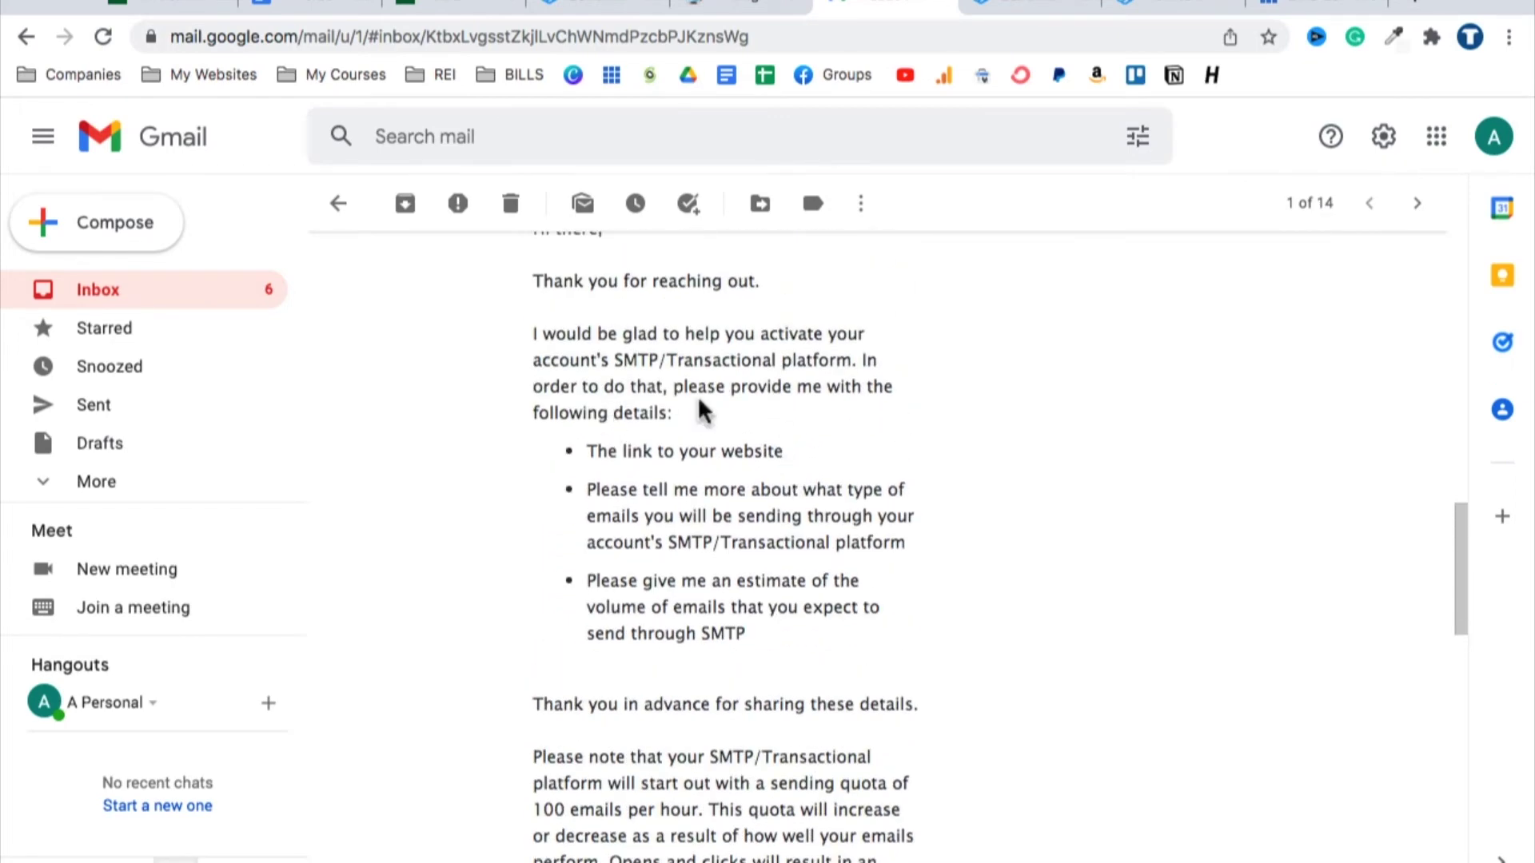
pyautogui.moveTo(700, 409); pyautogui.dragTo(545, 334)
pyautogui.tripleClick(662, 453)
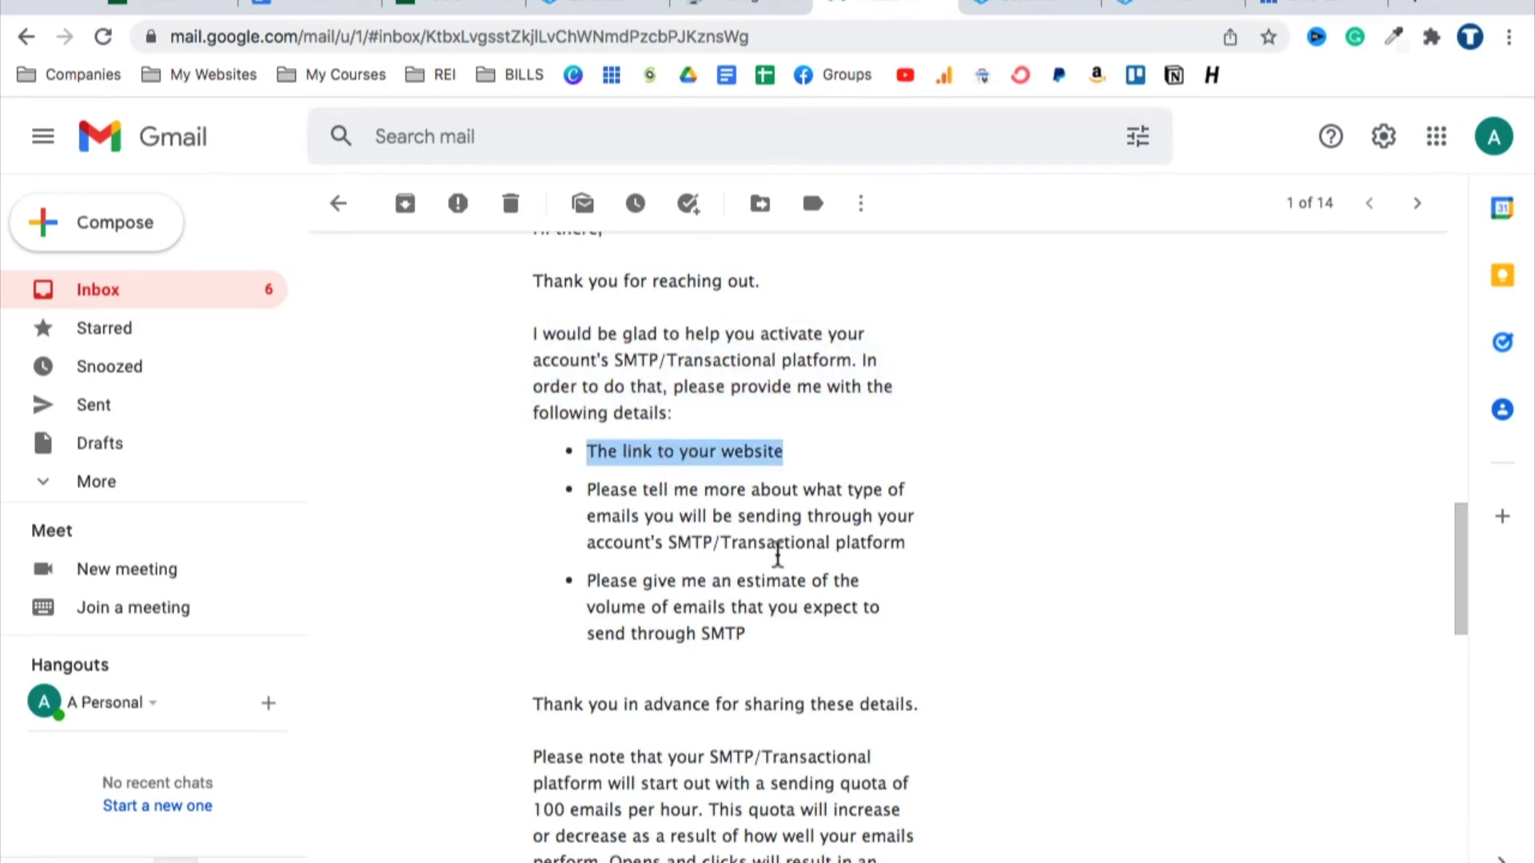
pyautogui.moveTo(799, 860); pyautogui.dragTo(626, 487)
pyautogui.click(605, 487)
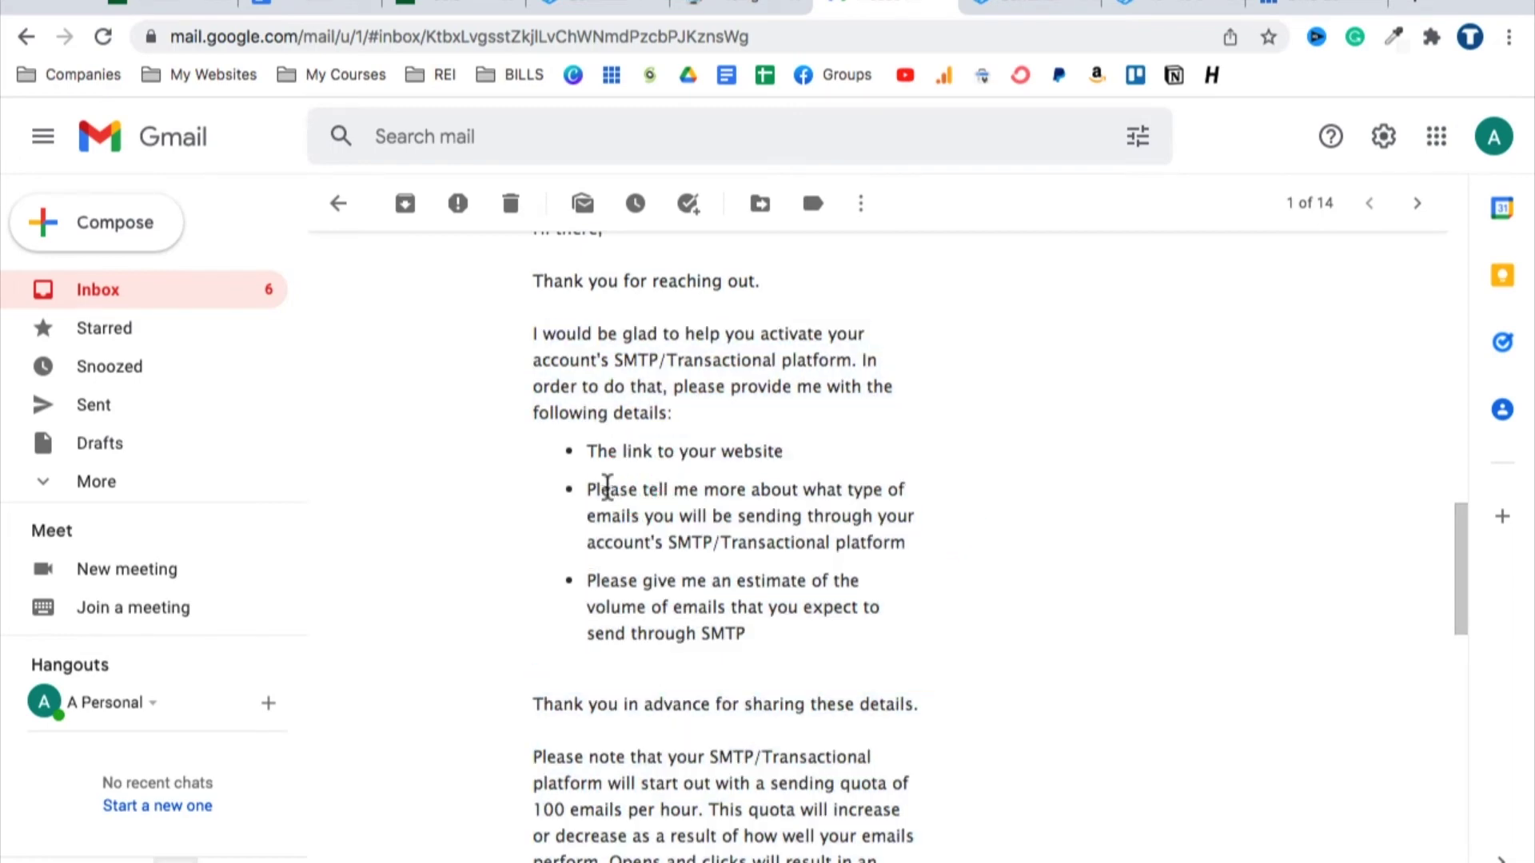
pyautogui.moveTo(748, 633); pyautogui.dragTo(589, 582)
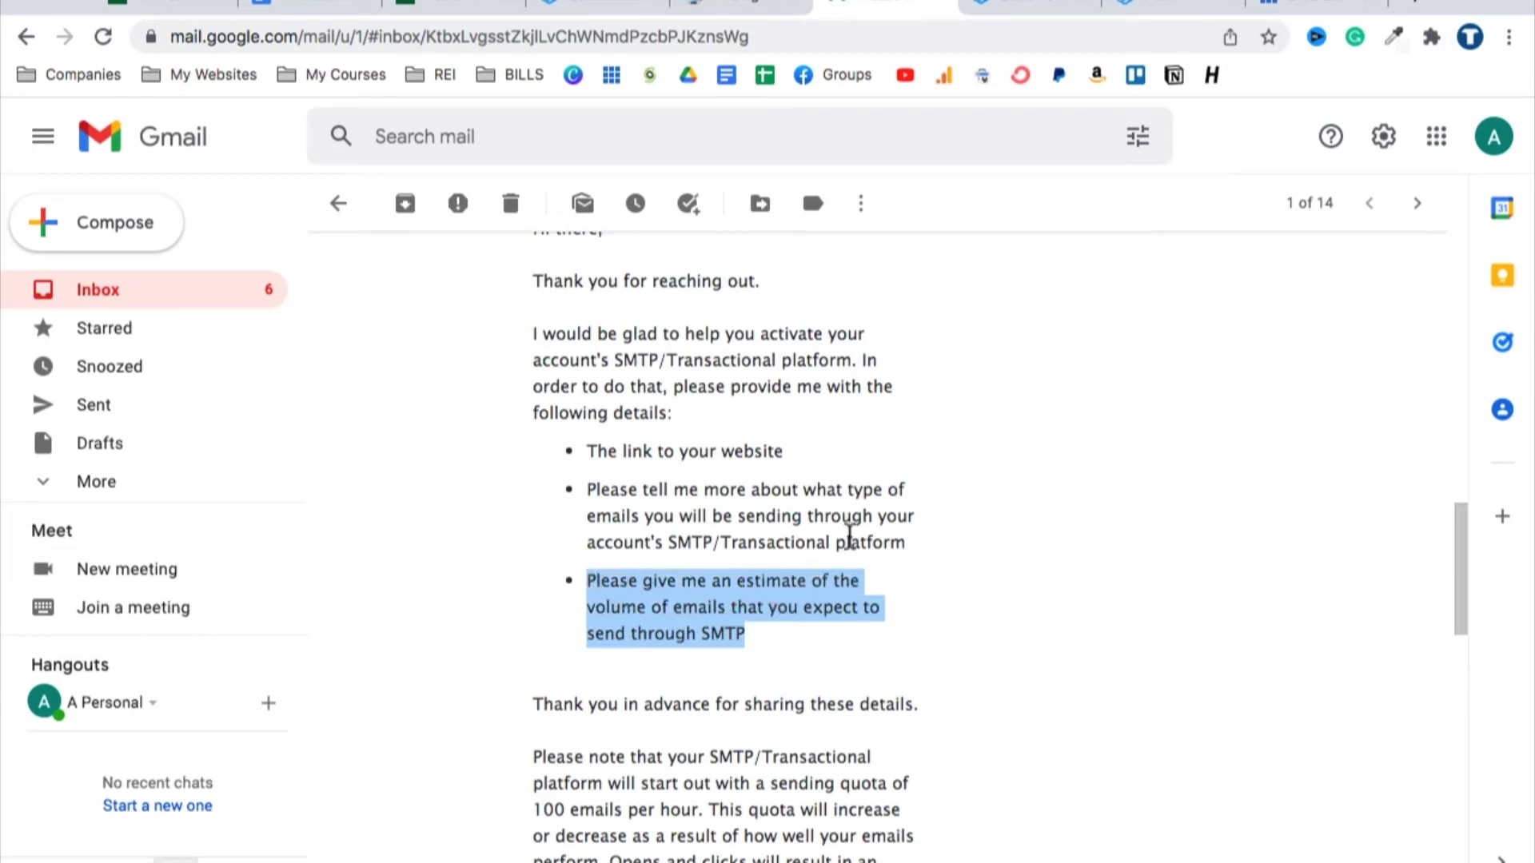
pyautogui.scroll(-2, 963, 543)
pyautogui.scroll(-7, 964, 543)
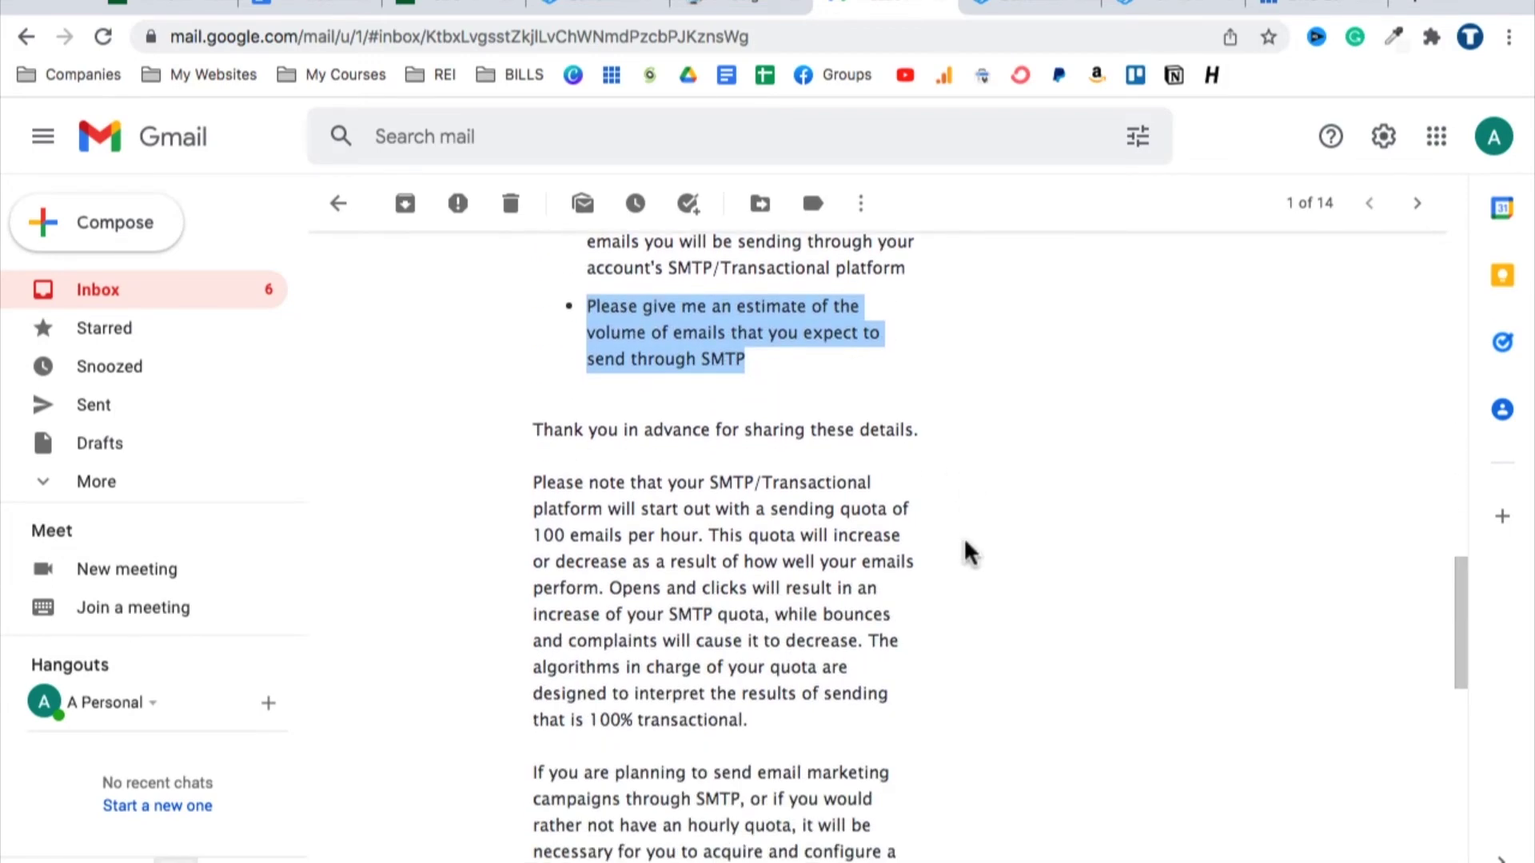
pyautogui.scroll(-3, 965, 552)
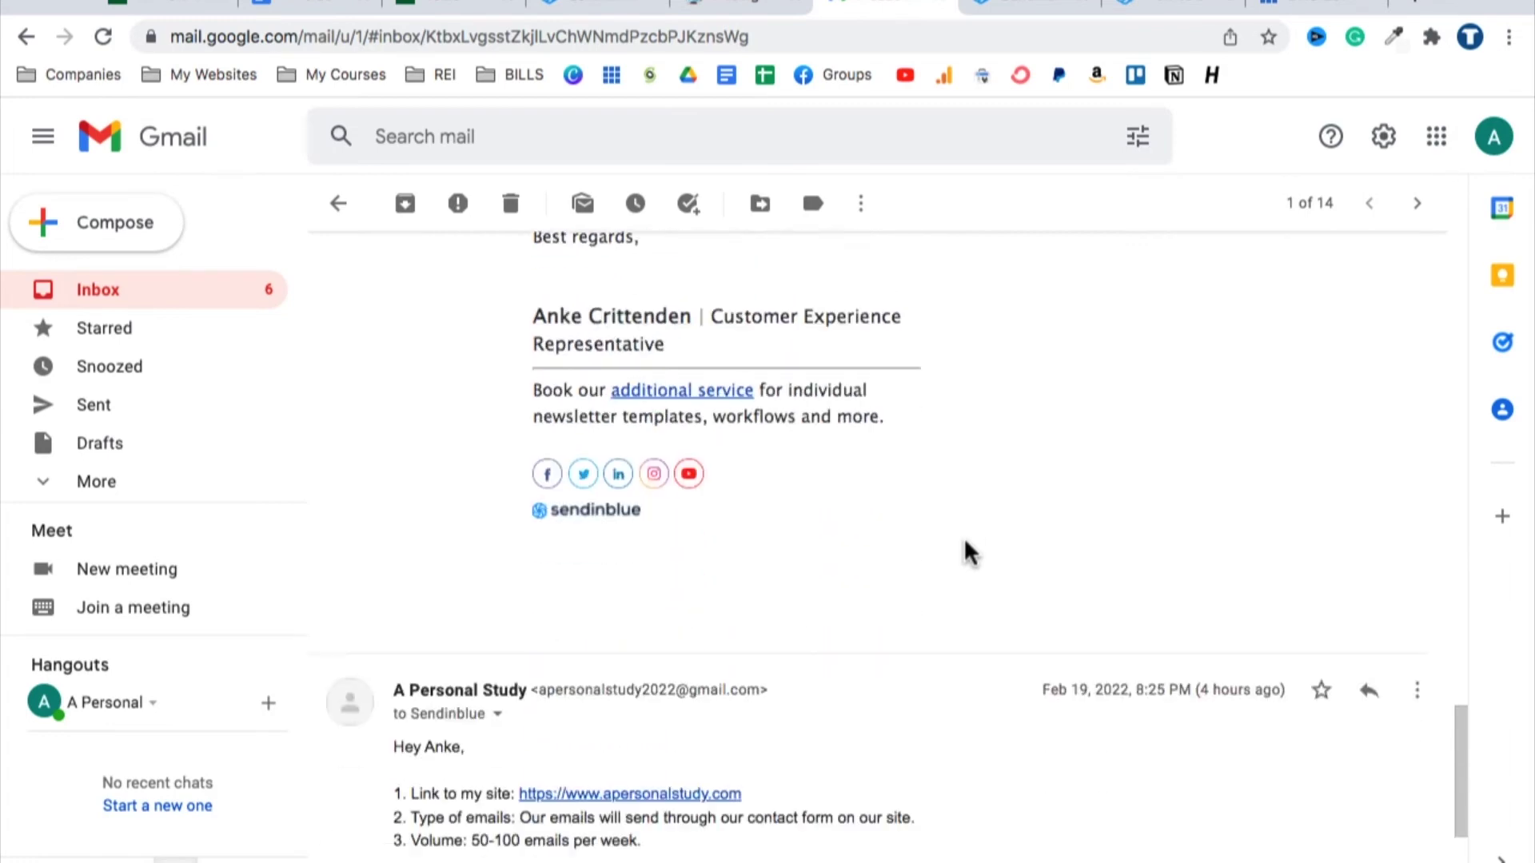
pyautogui.scroll(-3, 962, 537)
pyautogui.scroll(6, 963, 536)
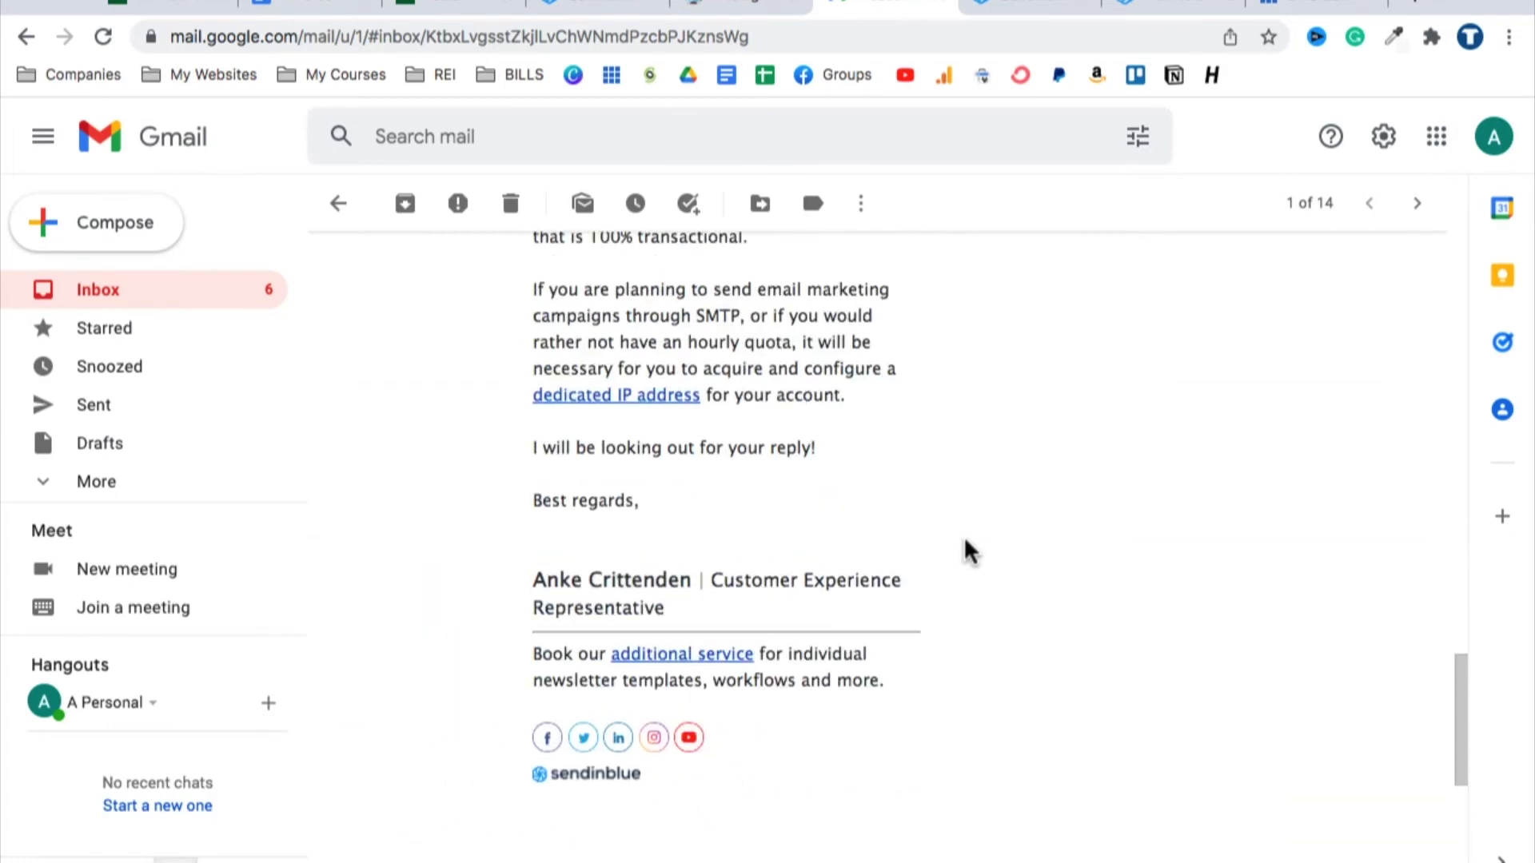
pyautogui.scroll(-5, 879, 551)
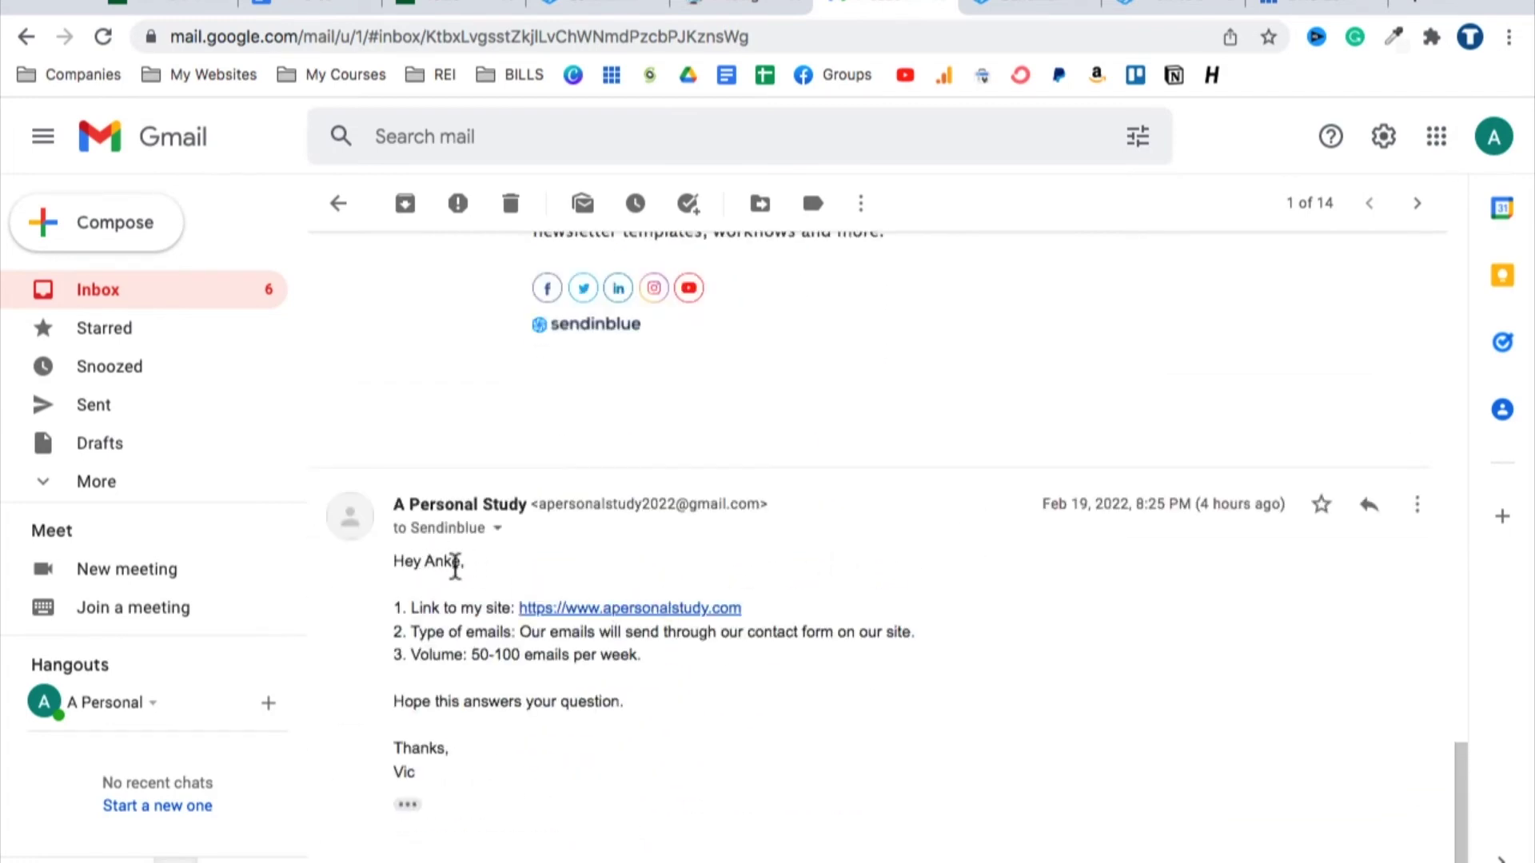
pyautogui.scroll(2, 457, 566)
pyautogui.scroll(5, 601, 439)
pyautogui.scroll(-3, 601, 432)
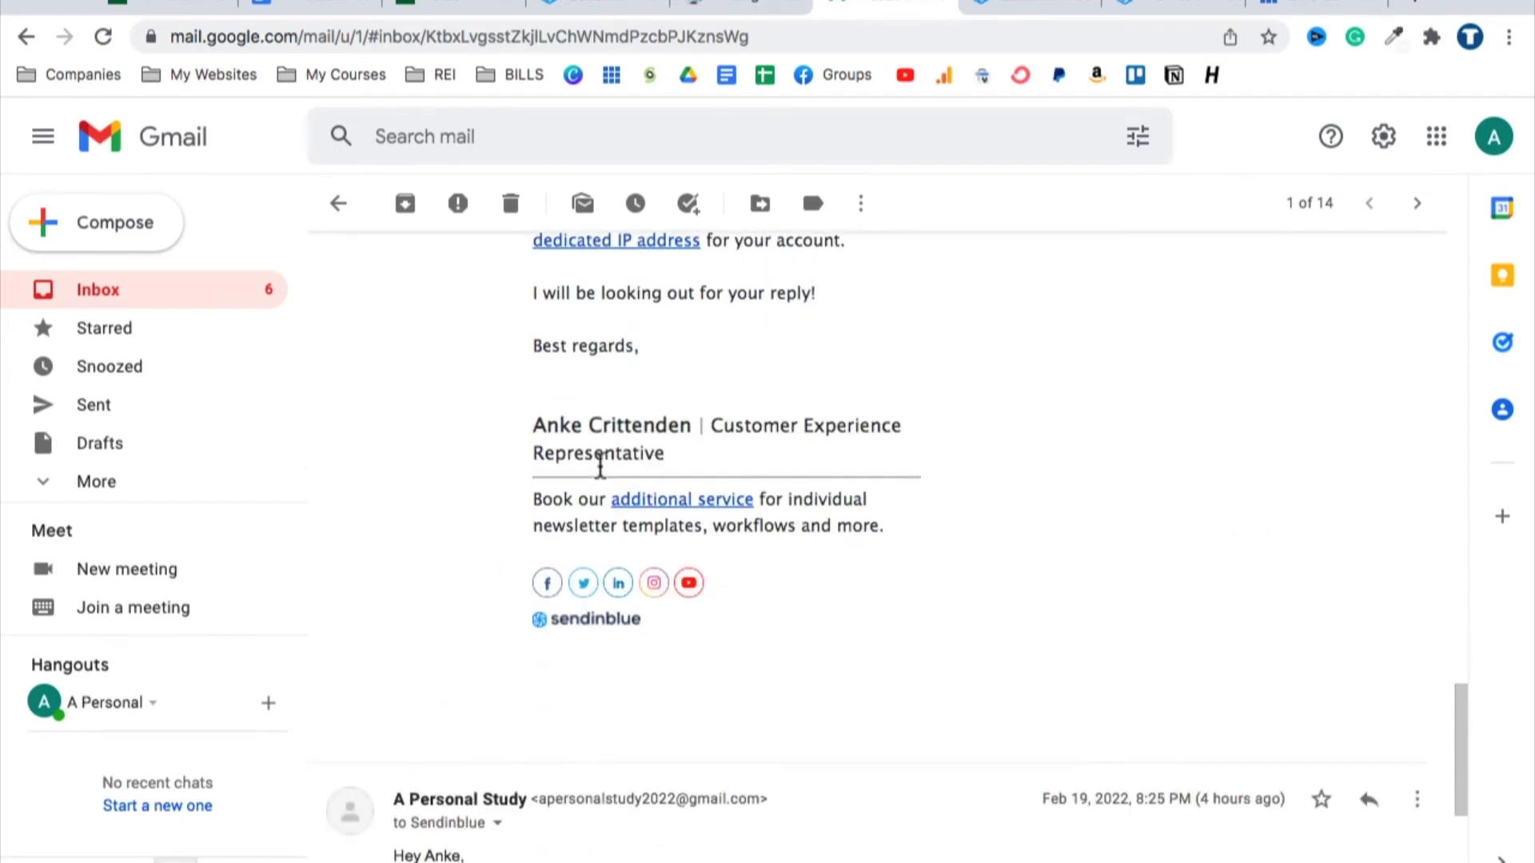
pyautogui.moveTo(572, 422); pyautogui.dragTo(559, 236)
pyautogui.click(505, 756)
pyautogui.scroll(-3, 504, 720)
pyautogui.click(503, 607)
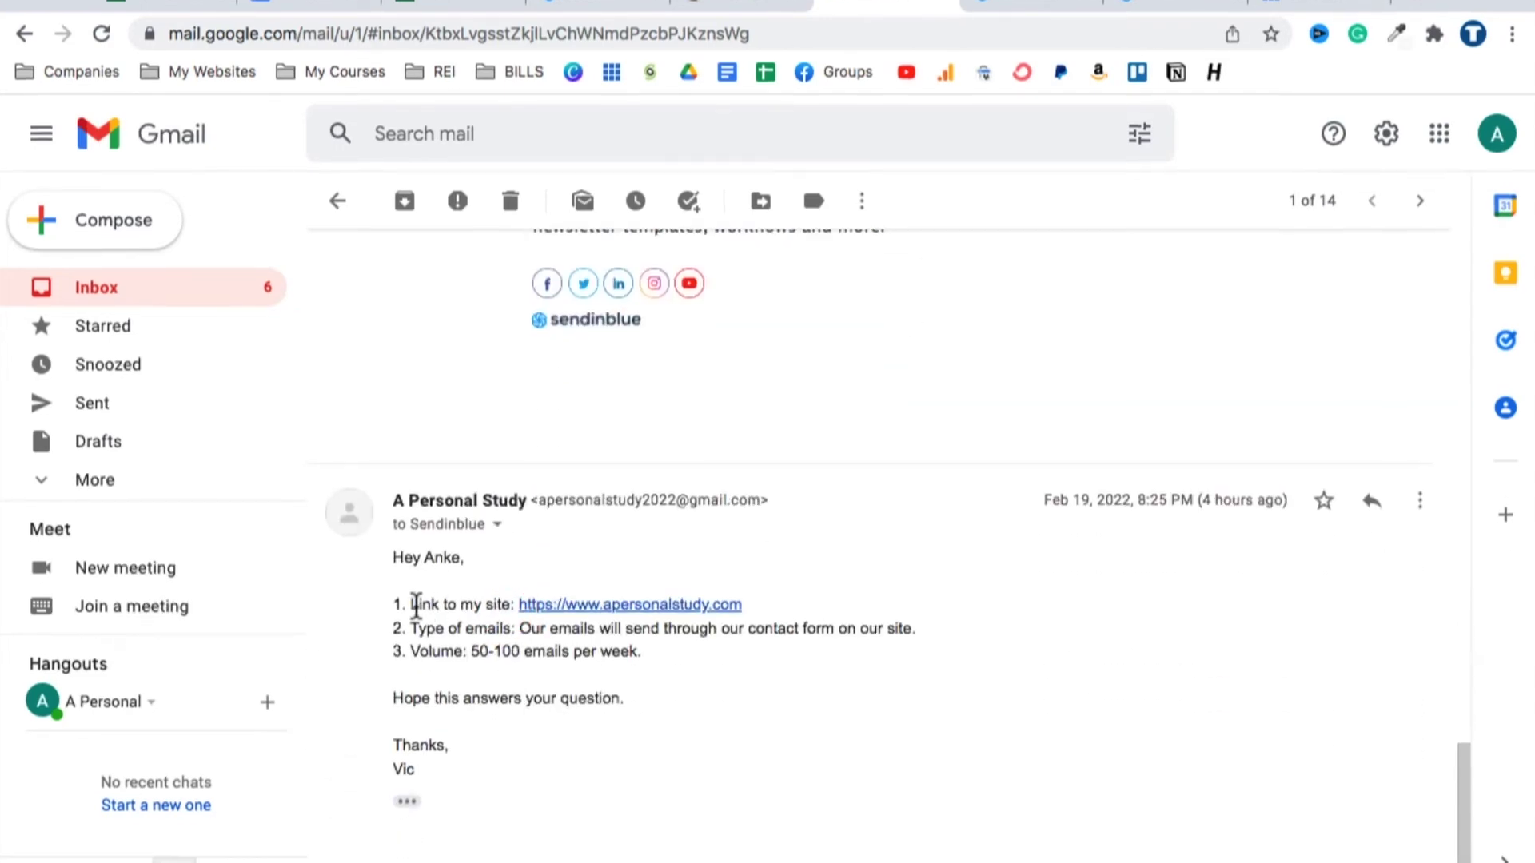
pyautogui.moveTo(415, 605); pyautogui.dragTo(478, 605)
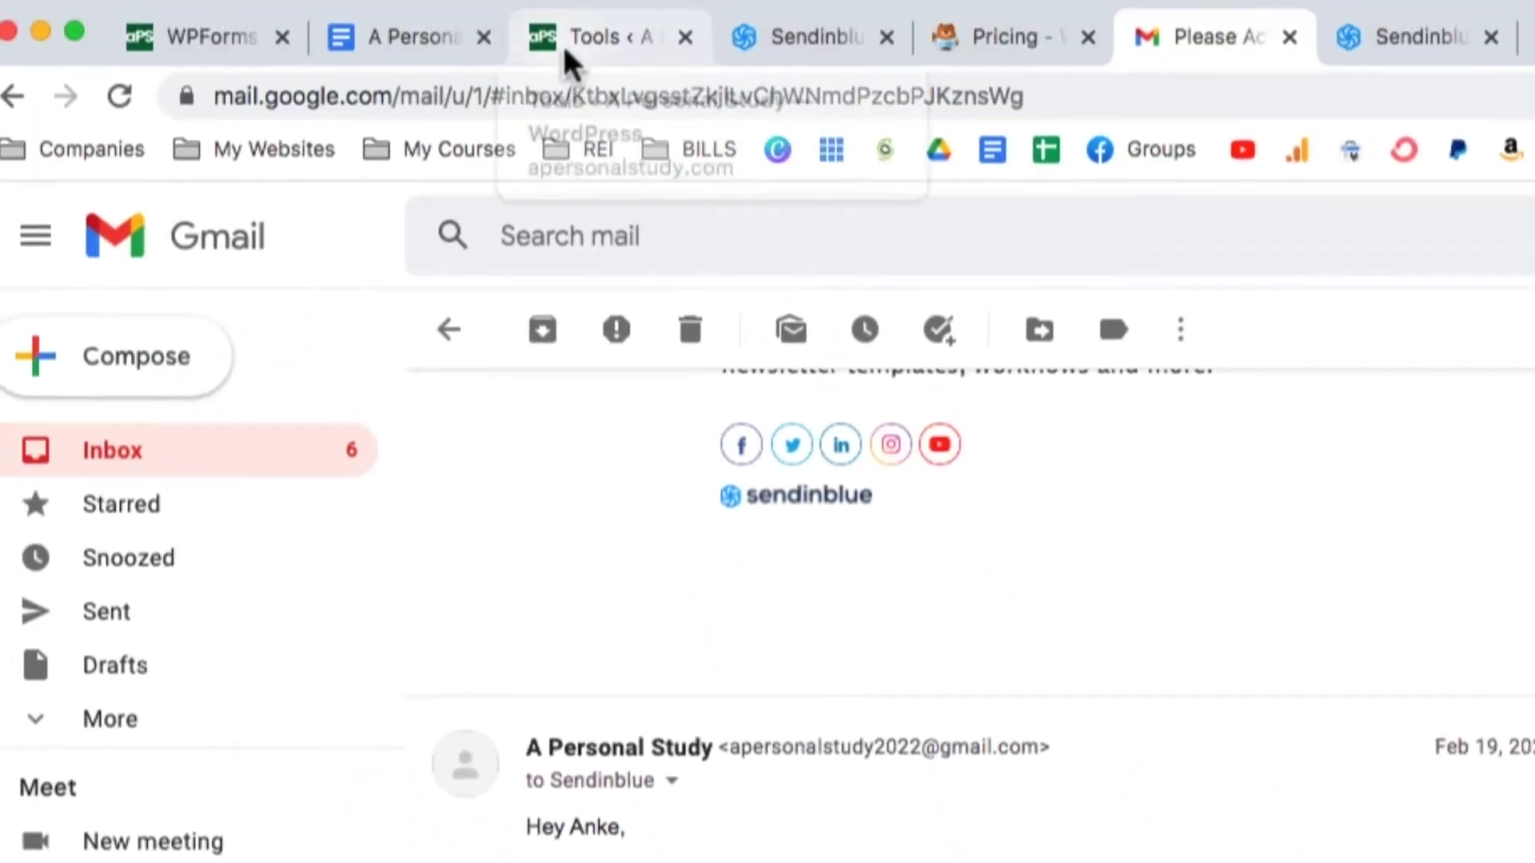
pyautogui.click(564, 40)
pyautogui.scroll(10, 564, 530)
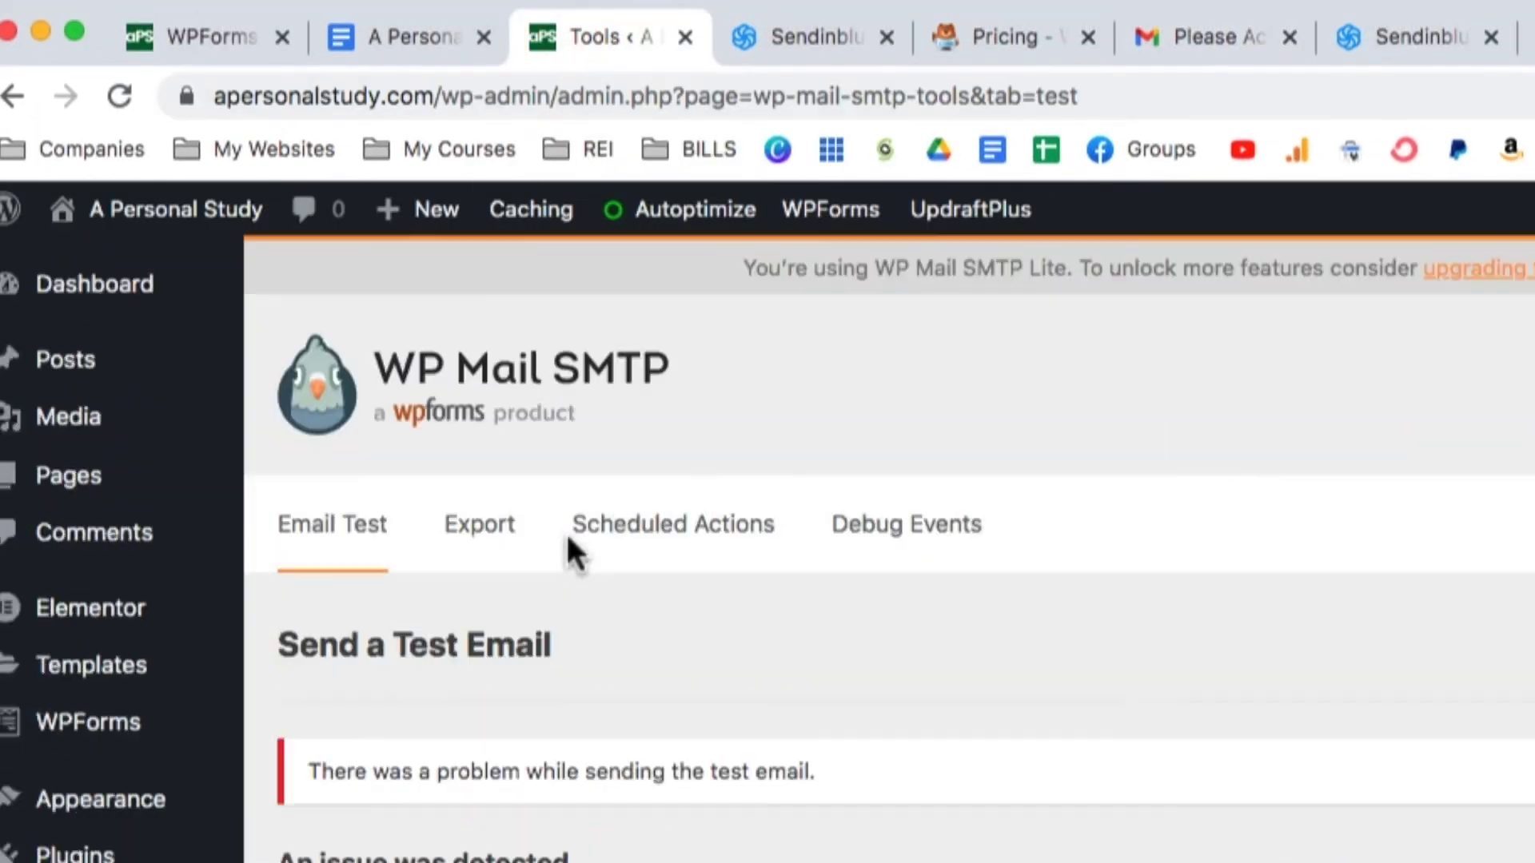
pyautogui.doubleClick(400, 84)
pyautogui.click(401, 84)
pyautogui.click(530, 93)
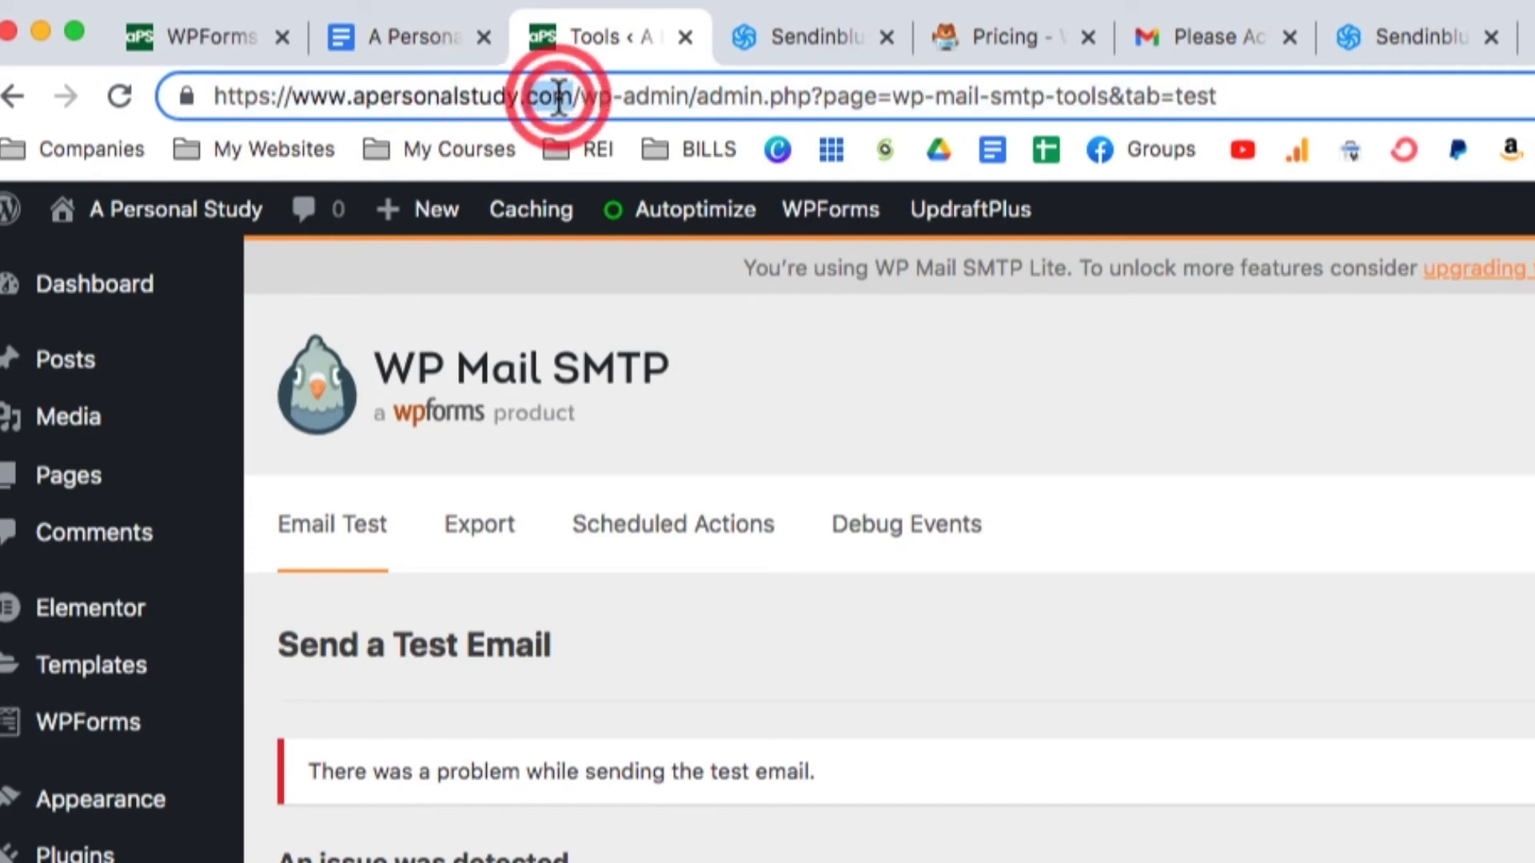
pyautogui.tripleClick(571, 96)
pyautogui.click(572, 96)
pyautogui.keyDown('shift'); pyautogui.click(209, 96); pyautogui.keyUp('shift')
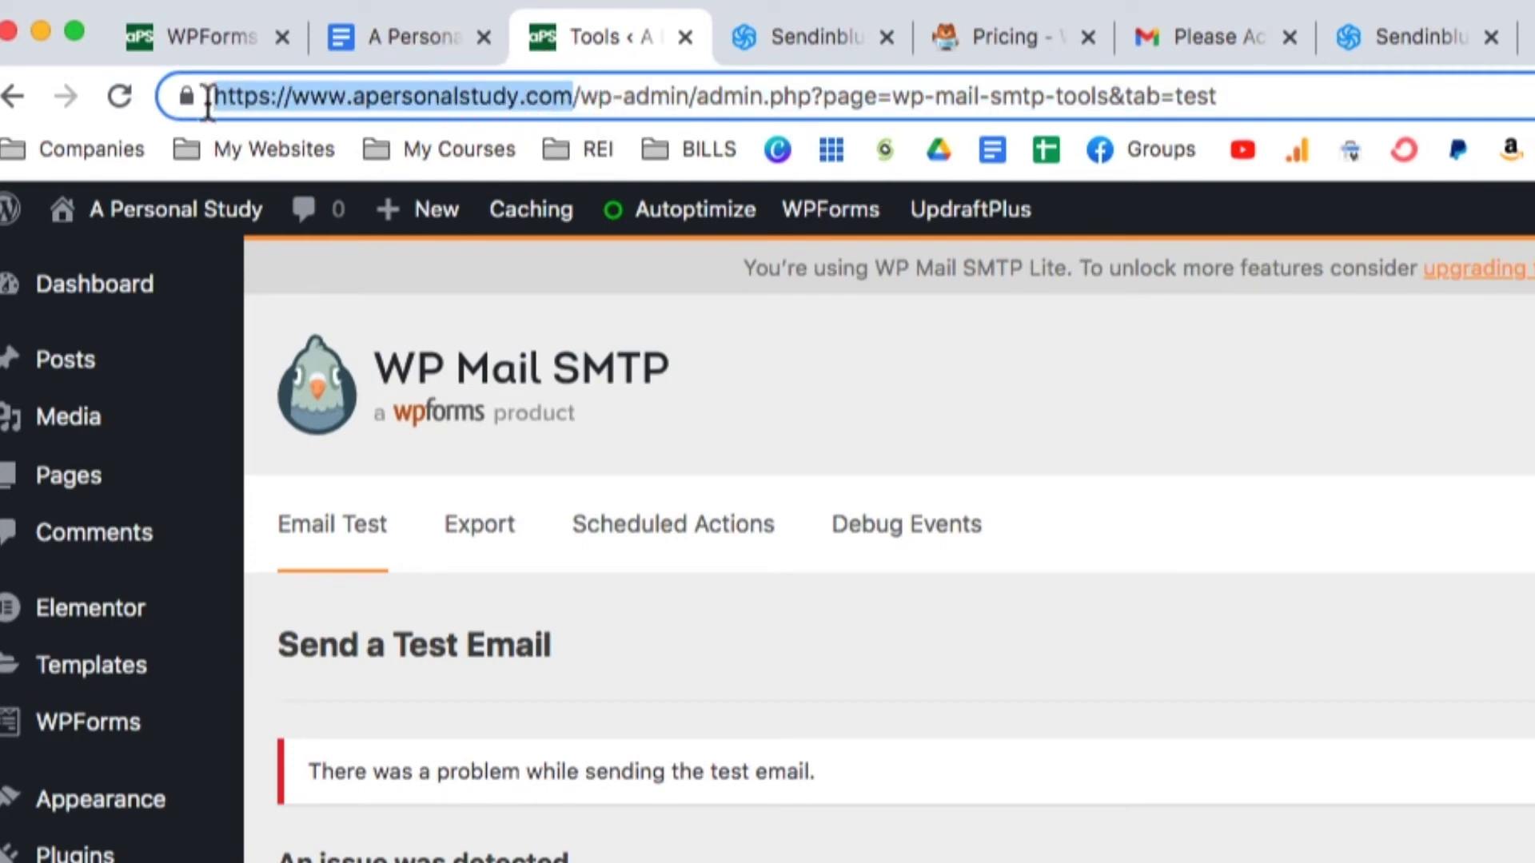
pyautogui.rightClick(391, 99)
pyautogui.click(473, 297)
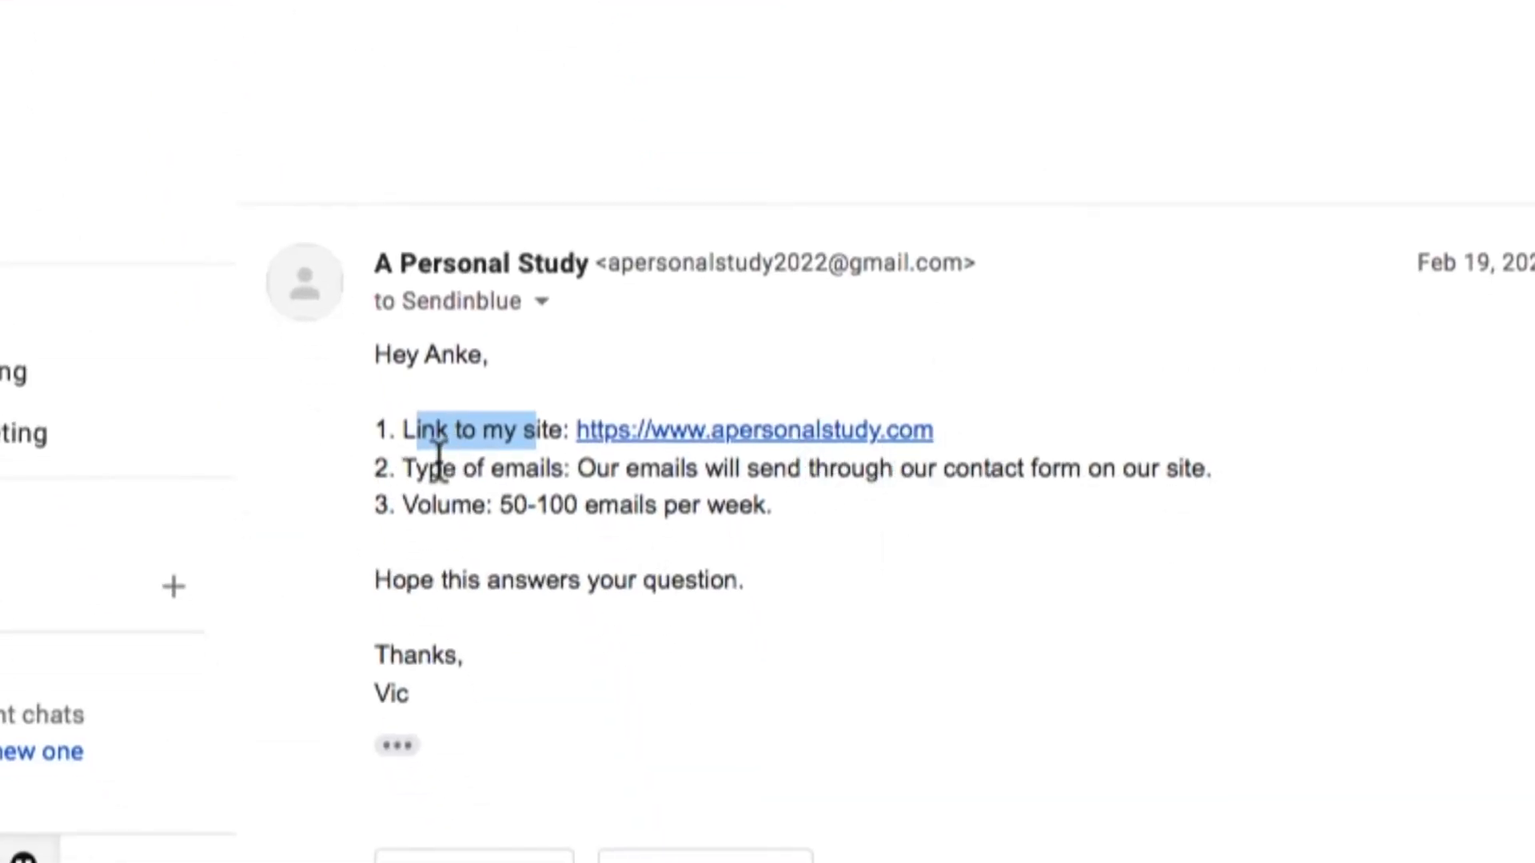
pyautogui.click(402, 476)
pyautogui.moveTo(577, 470); pyautogui.dragTo(1255, 482)
pyautogui.click(402, 514)
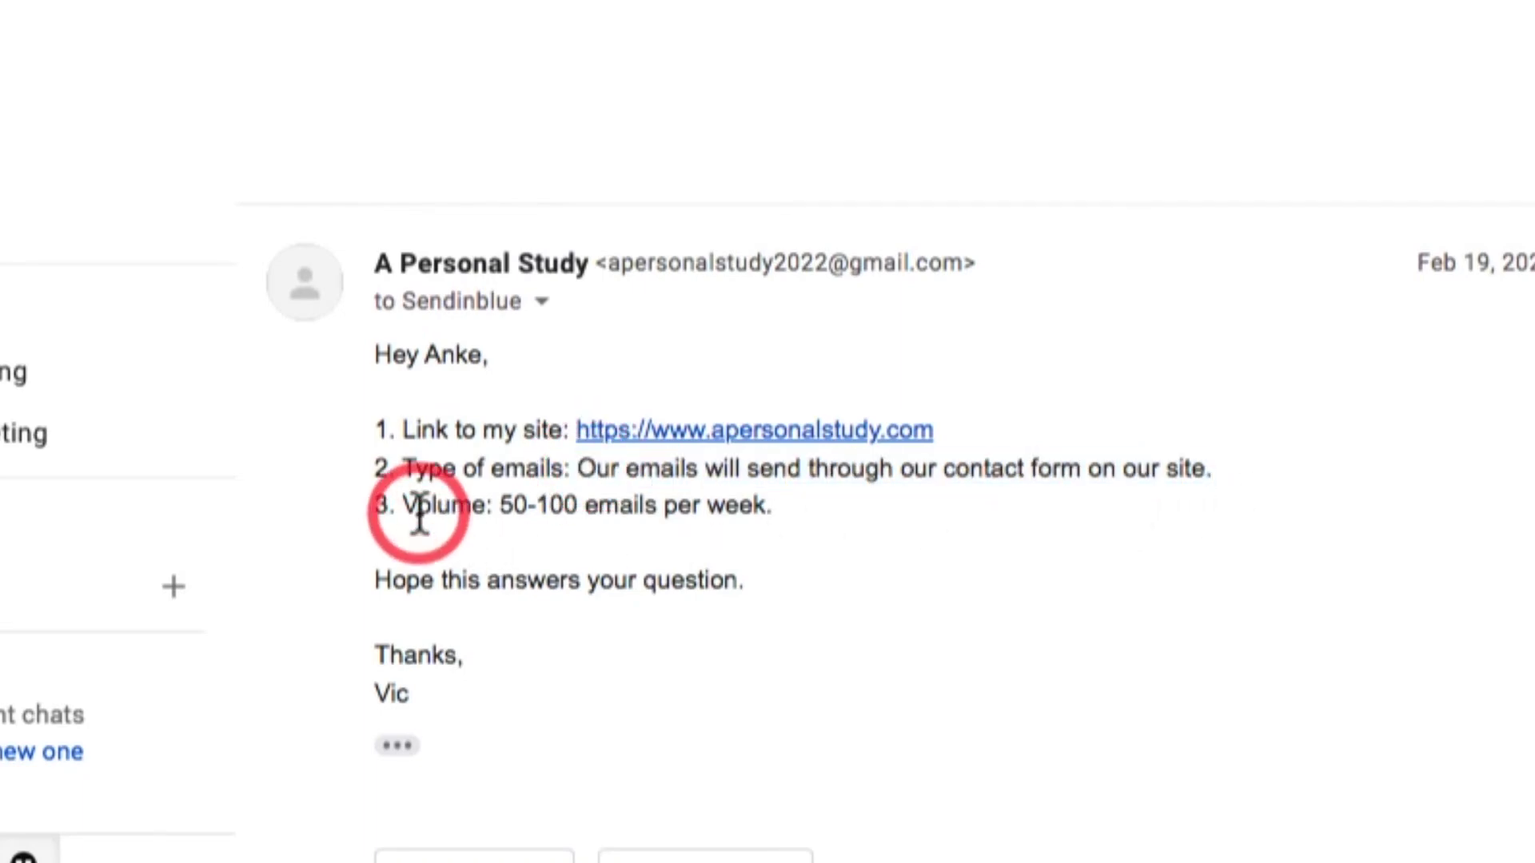
pyautogui.moveTo(400, 513); pyautogui.dragTo(783, 527)
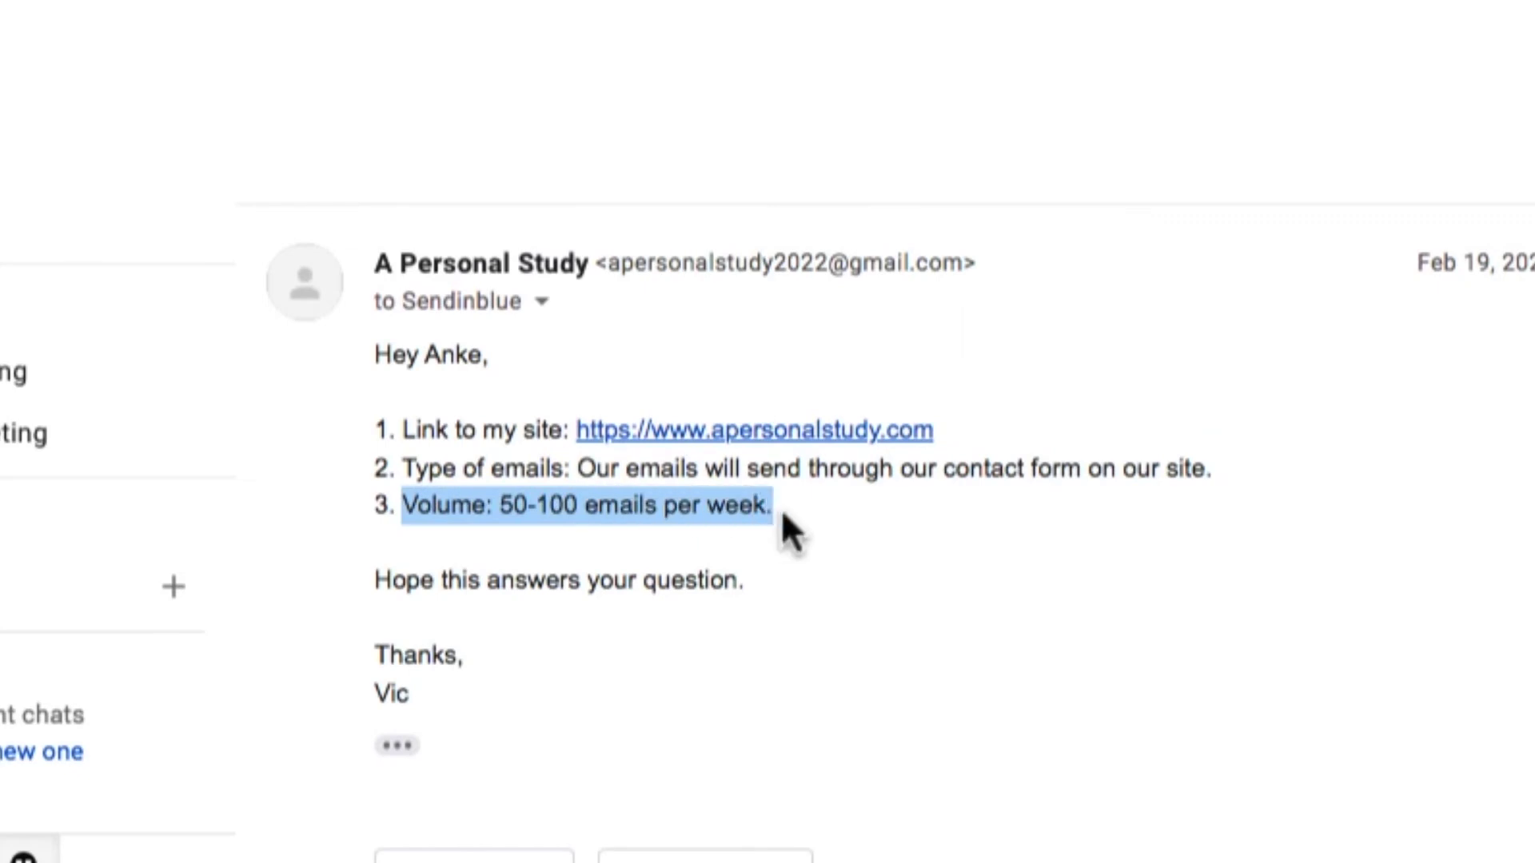
pyautogui.scroll(-1, 783, 516)
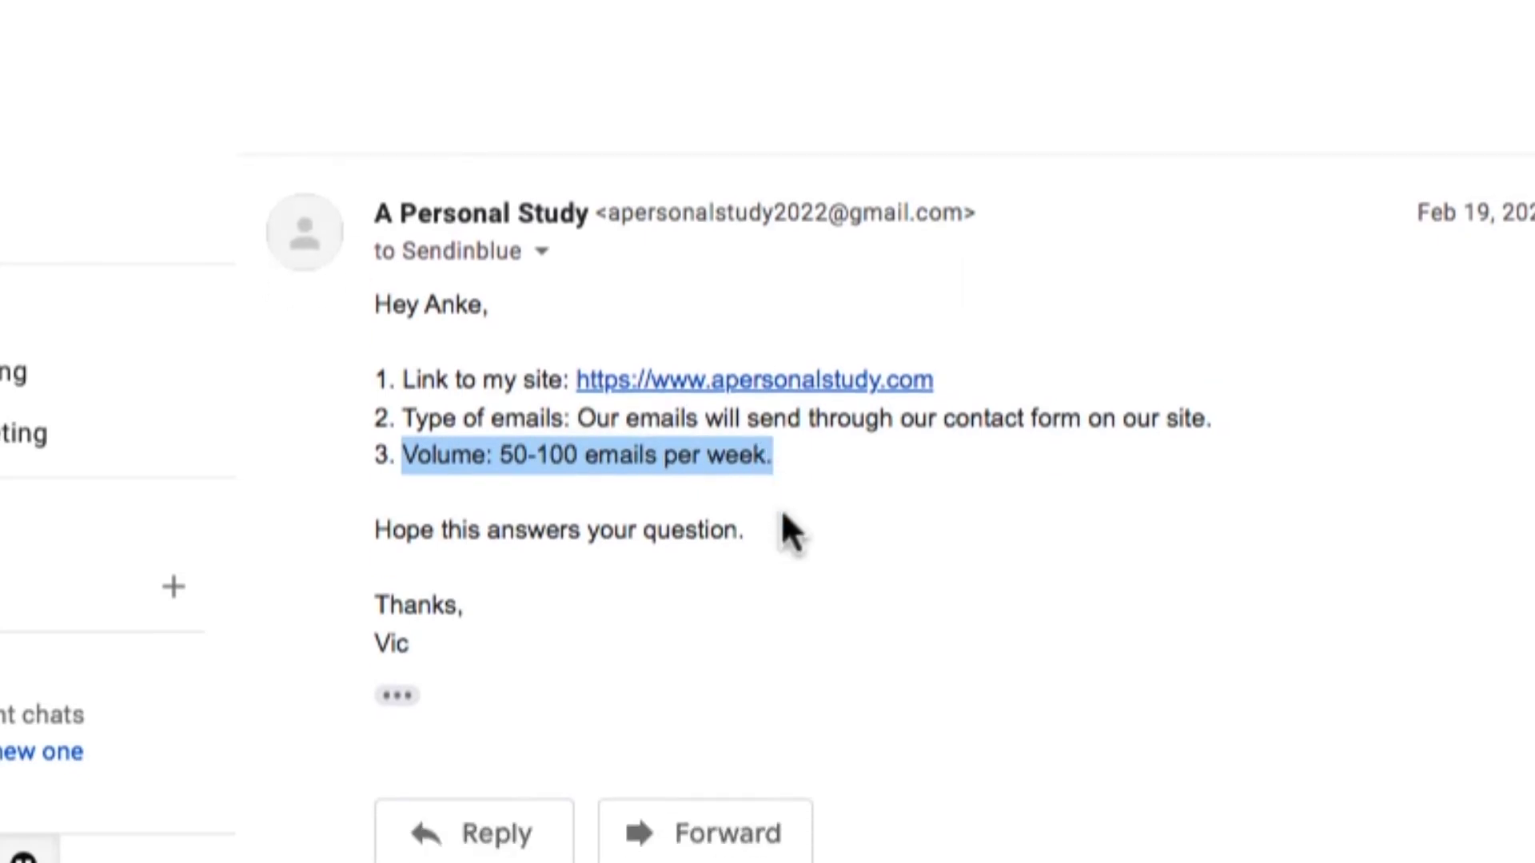
pyautogui.click(775, 466)
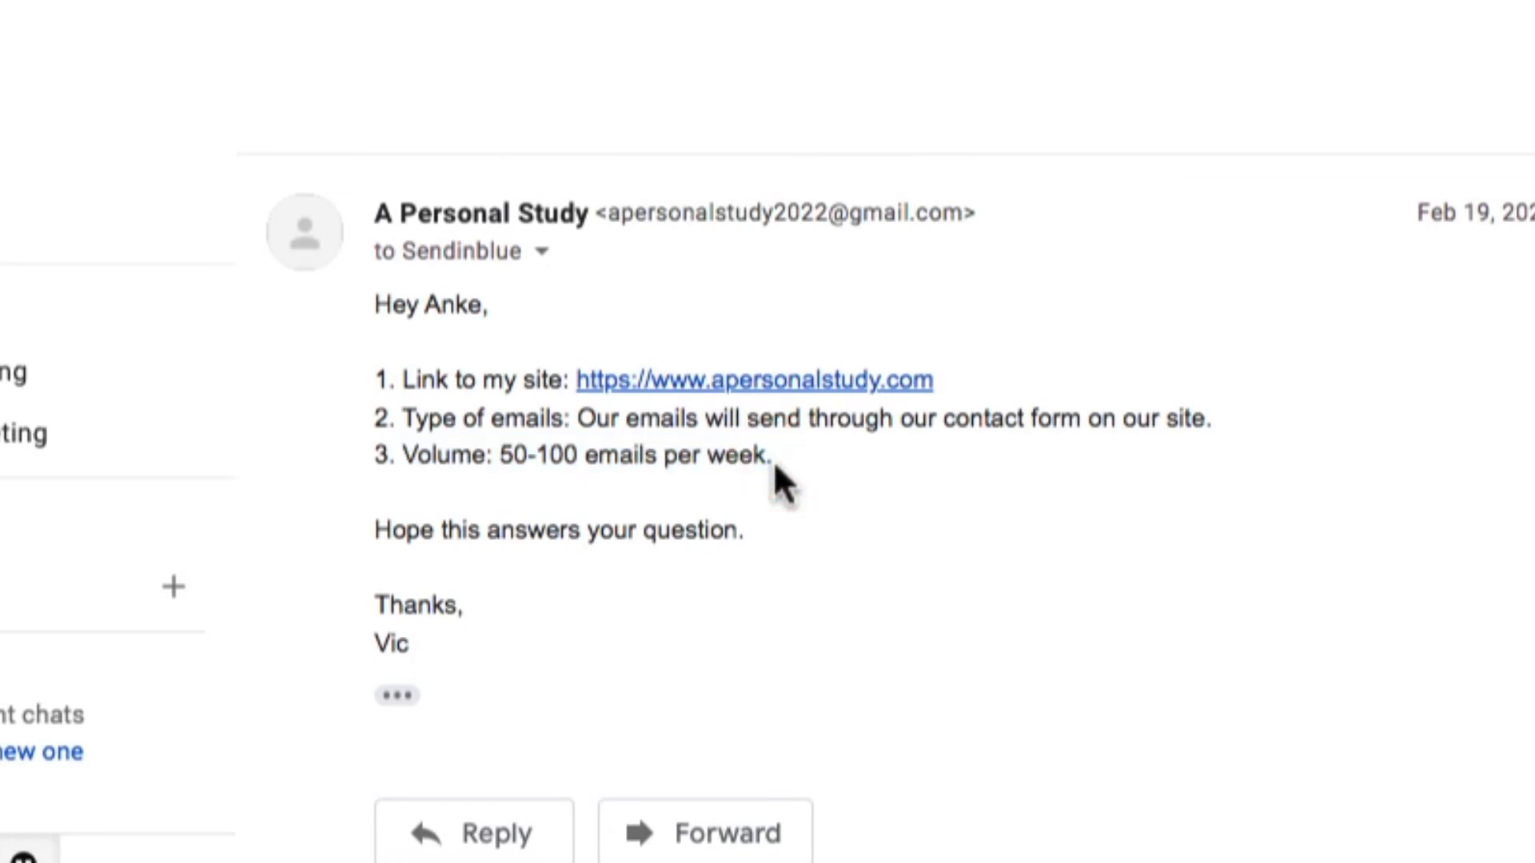
pyautogui.scroll(-2, 514, 615)
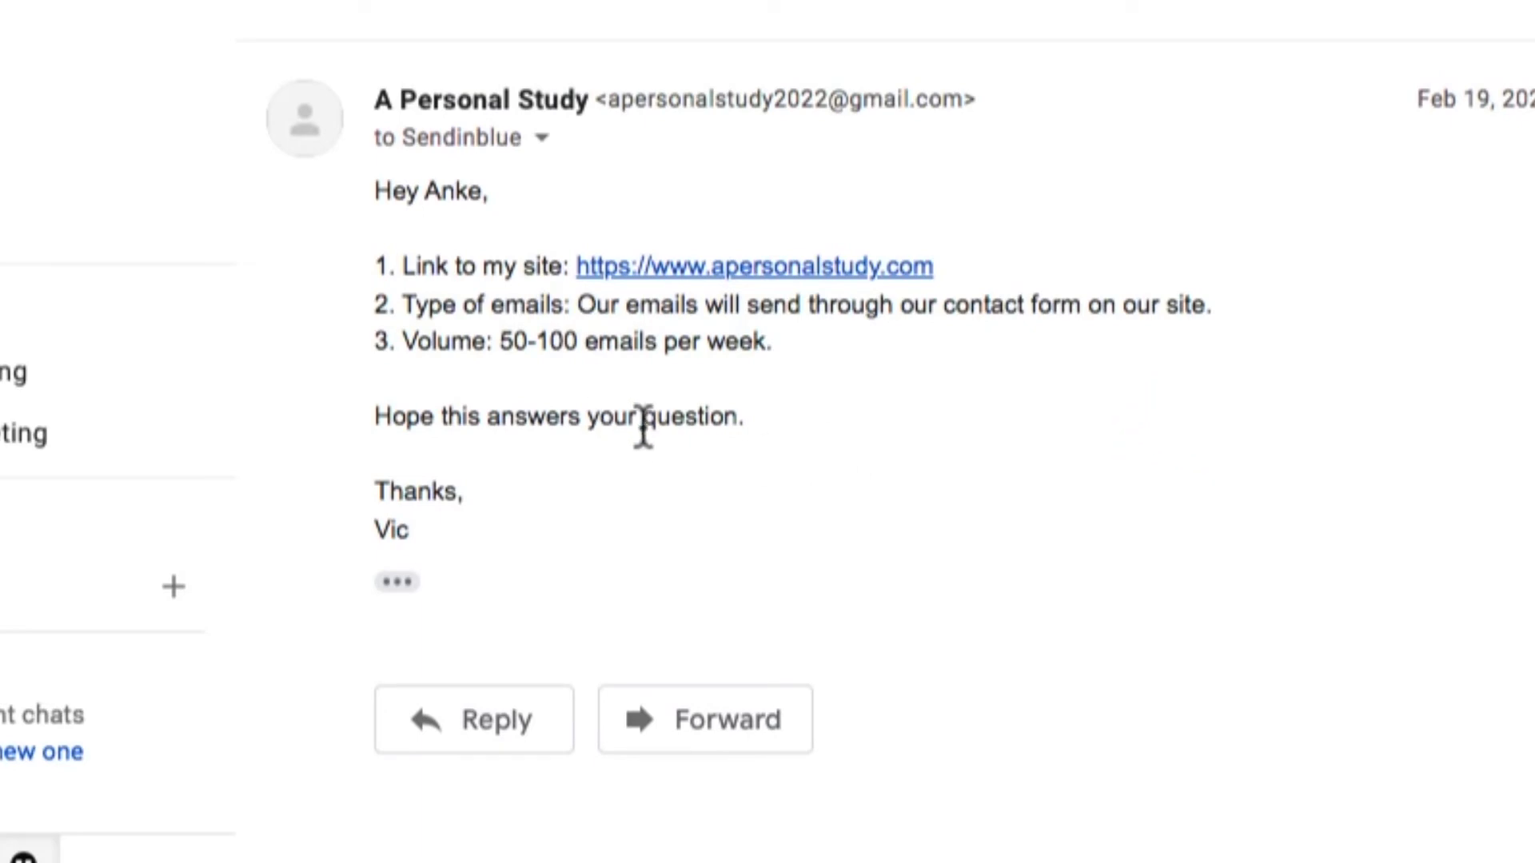
pyautogui.moveTo(514, 521); pyautogui.dragTo(377, 194)
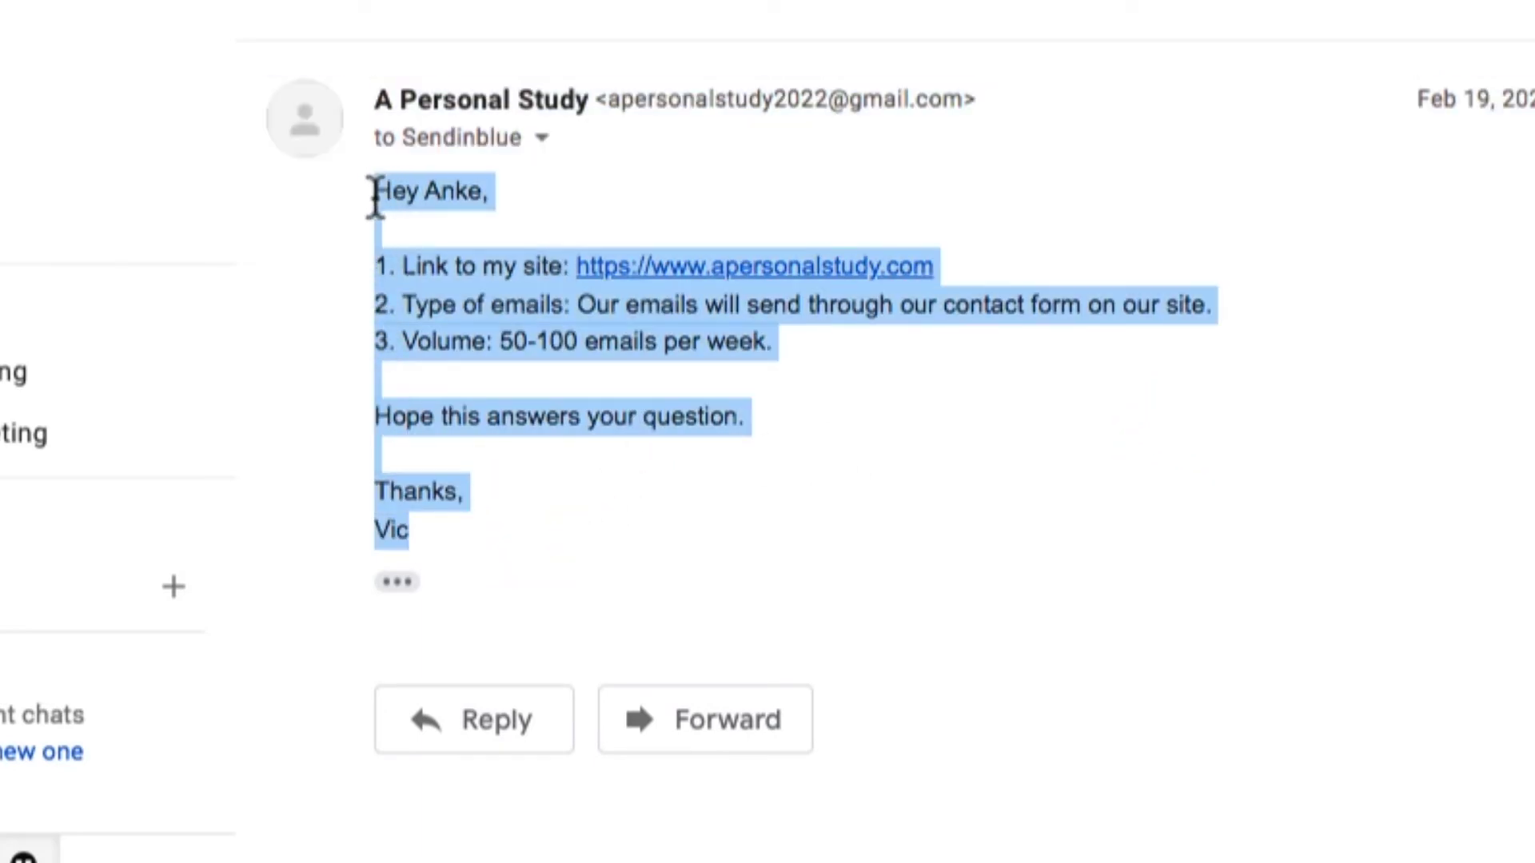
pyautogui.click(597, 501)
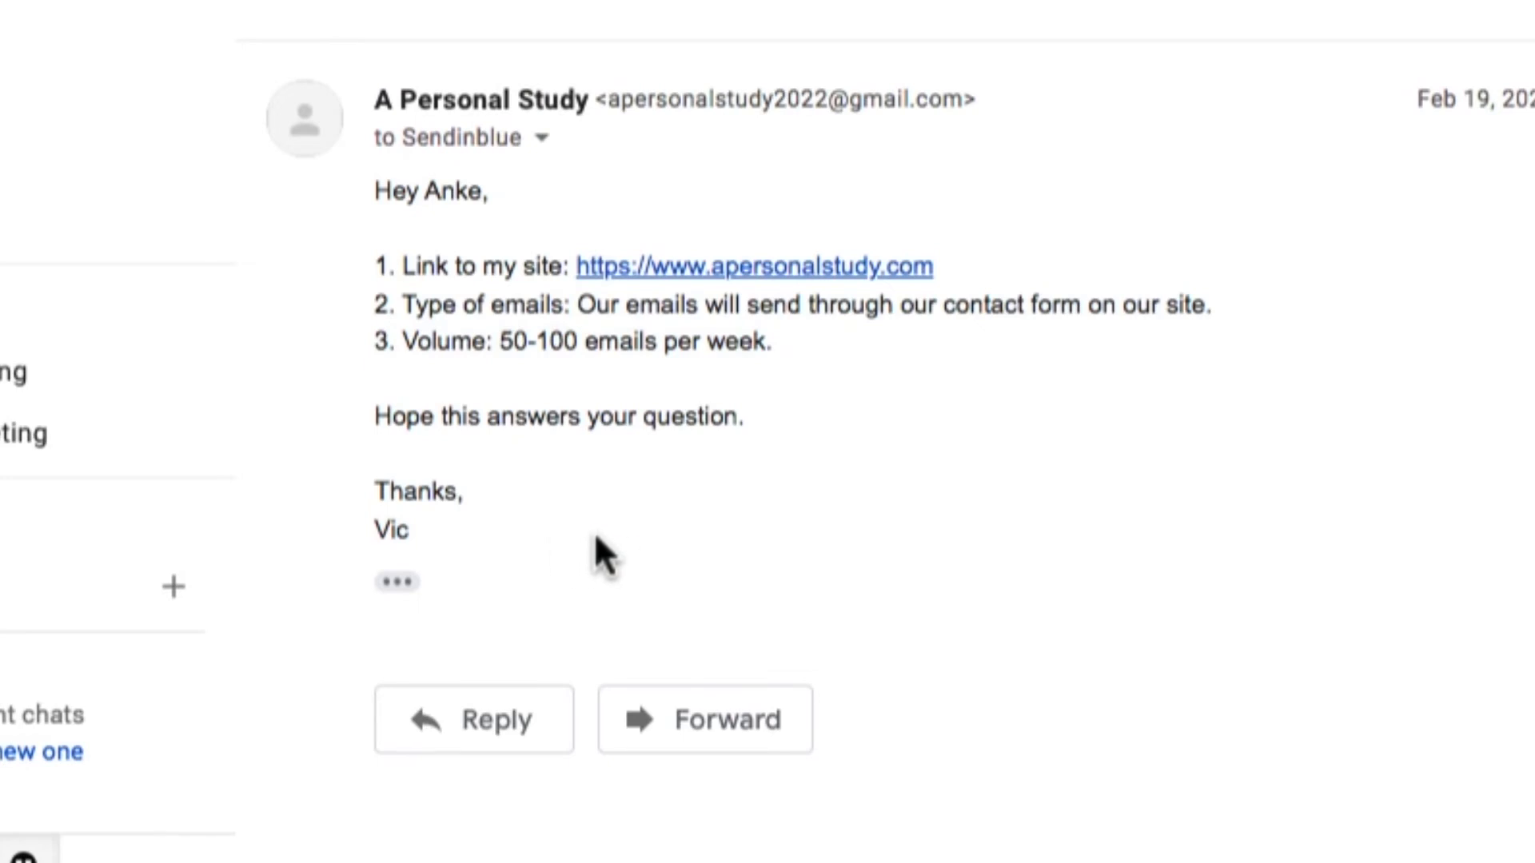
pyautogui.moveTo(954, 271); pyautogui.dragTo(582, 267)
pyautogui.click(474, 518)
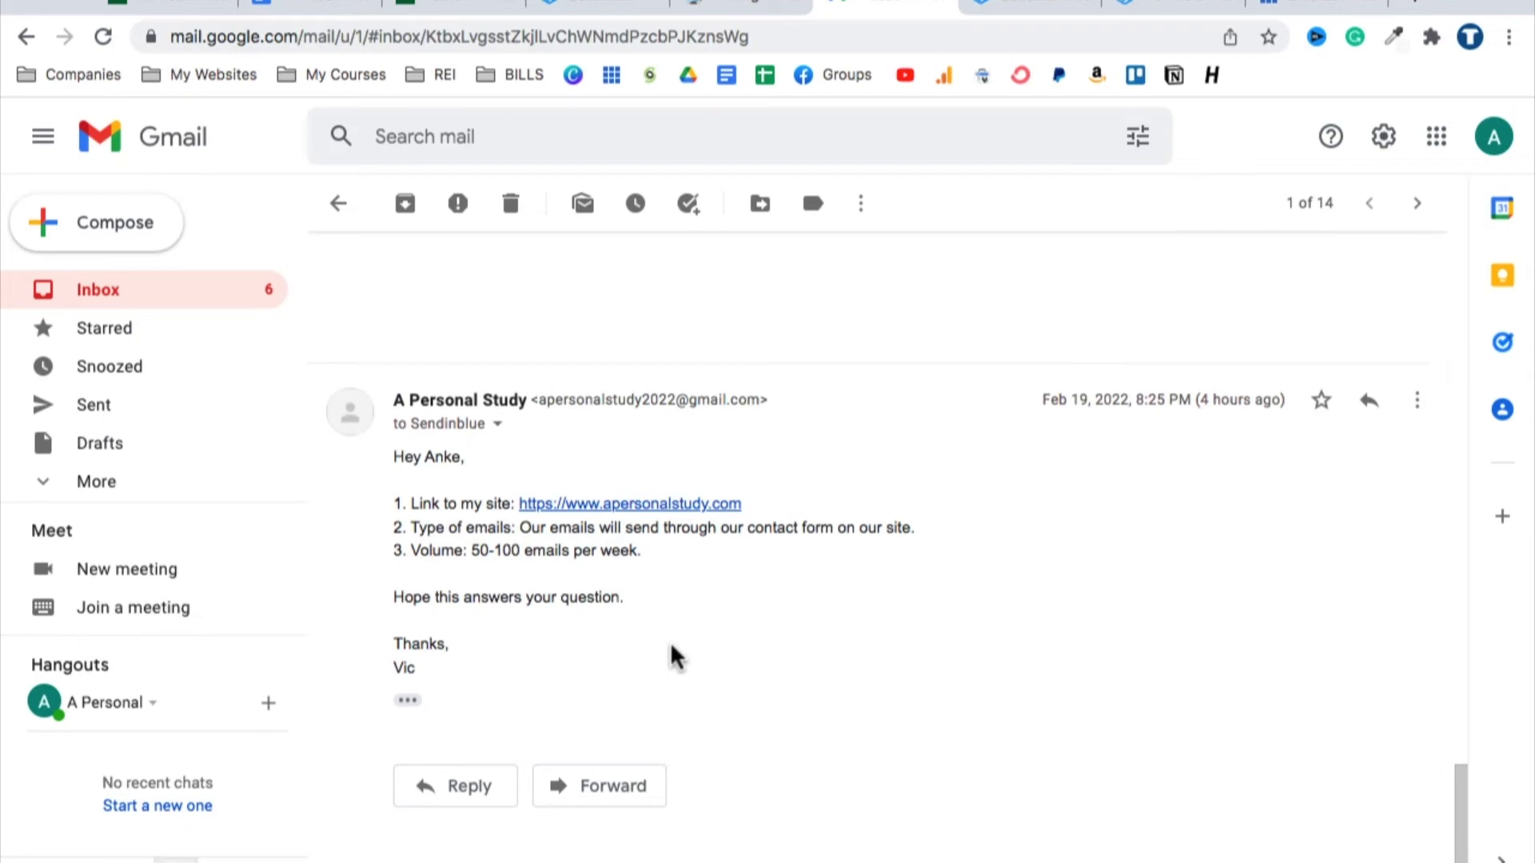
pyautogui.scroll(4, 671, 648)
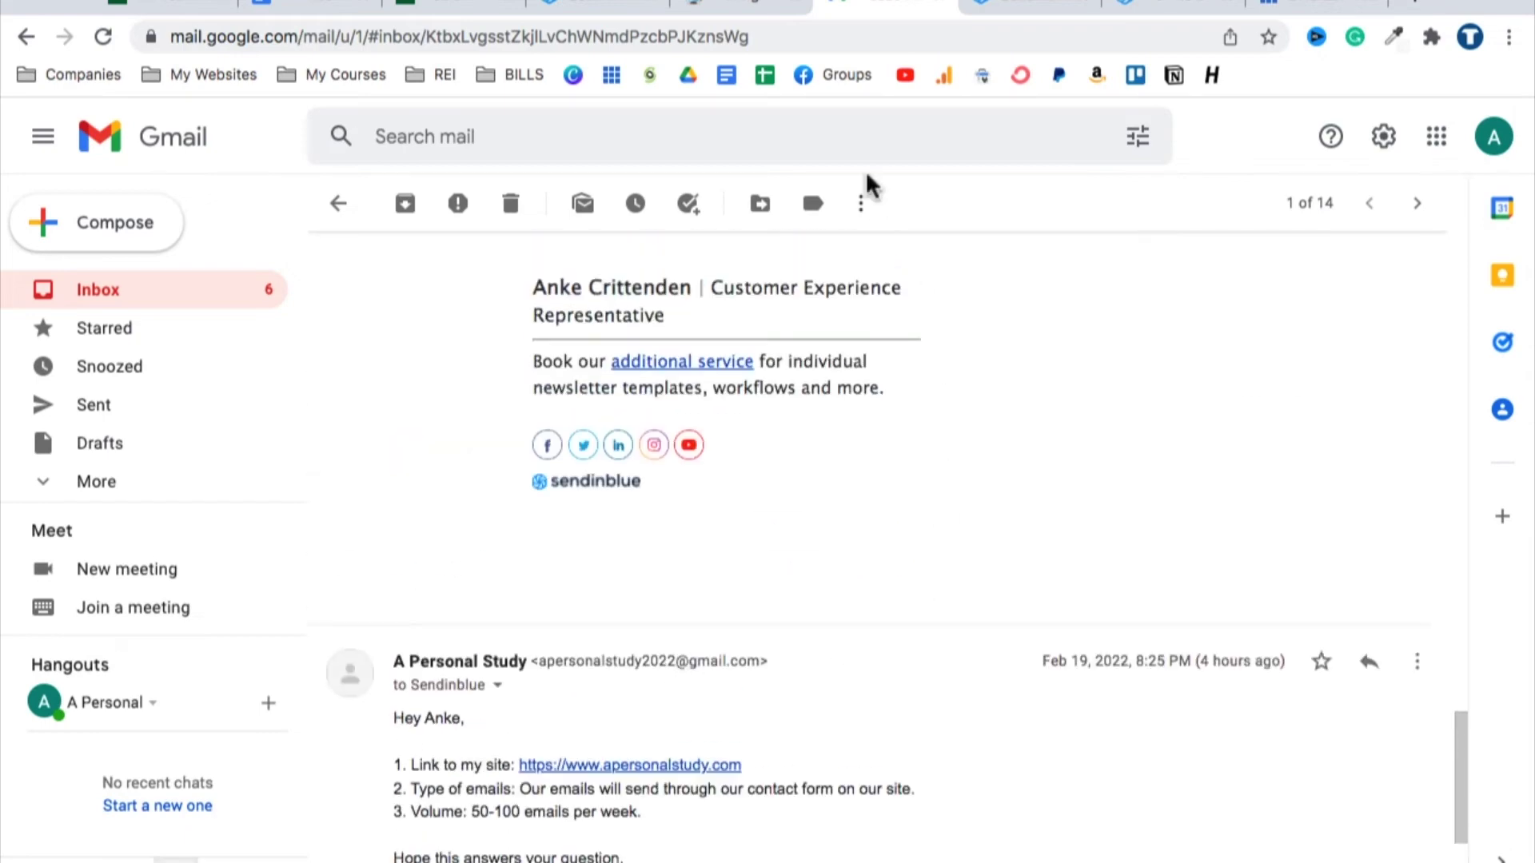
# Send a test email from WP Mail SMTP's Email Test page and review the 'problem while sending' error.
pyautogui.click(588, 2)
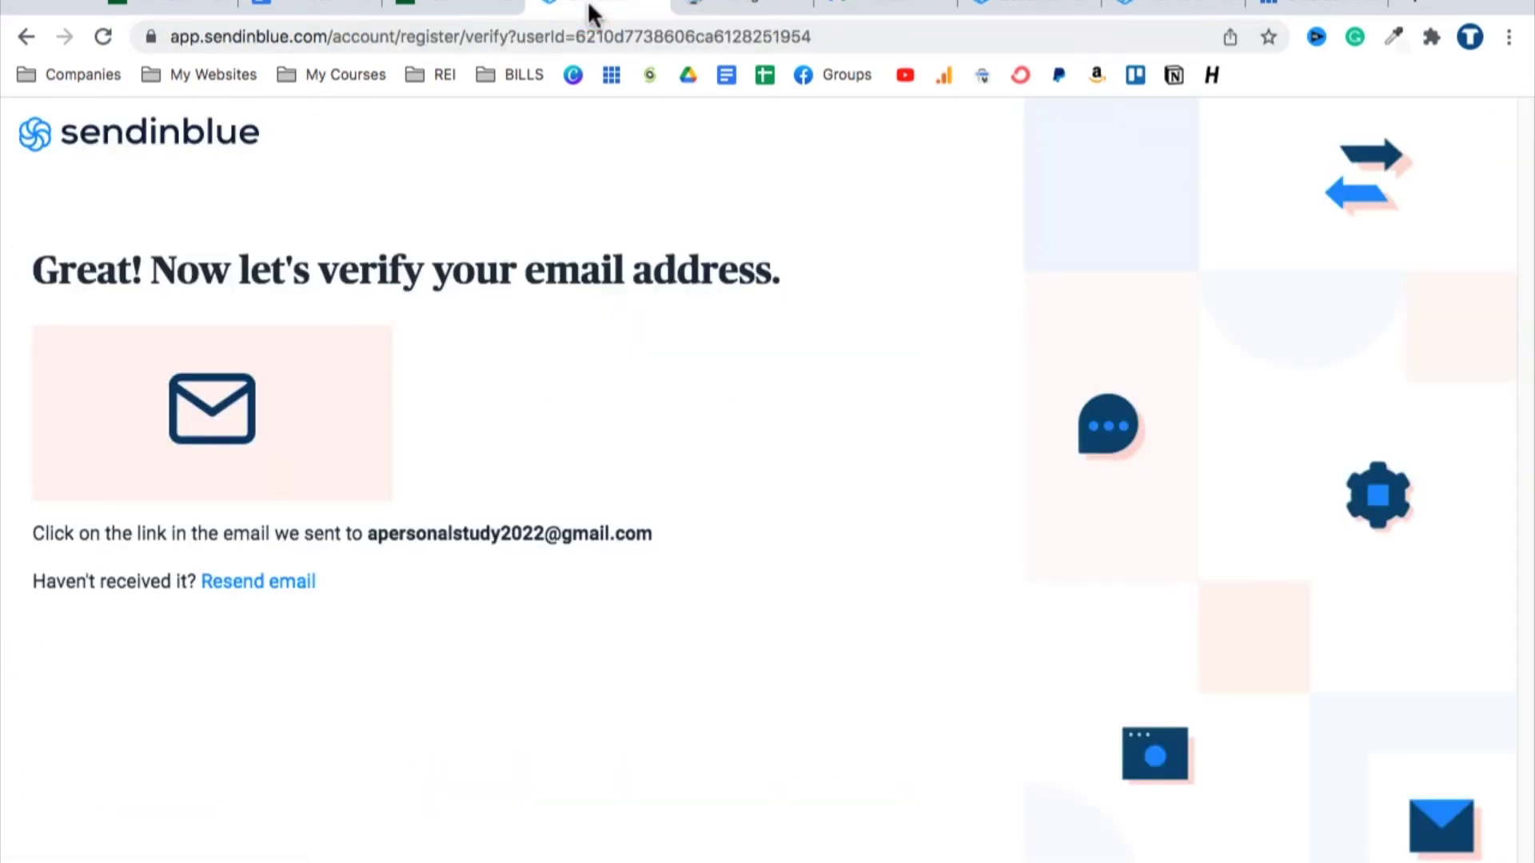
pyautogui.click(464, 10)
pyautogui.click(705, 264)
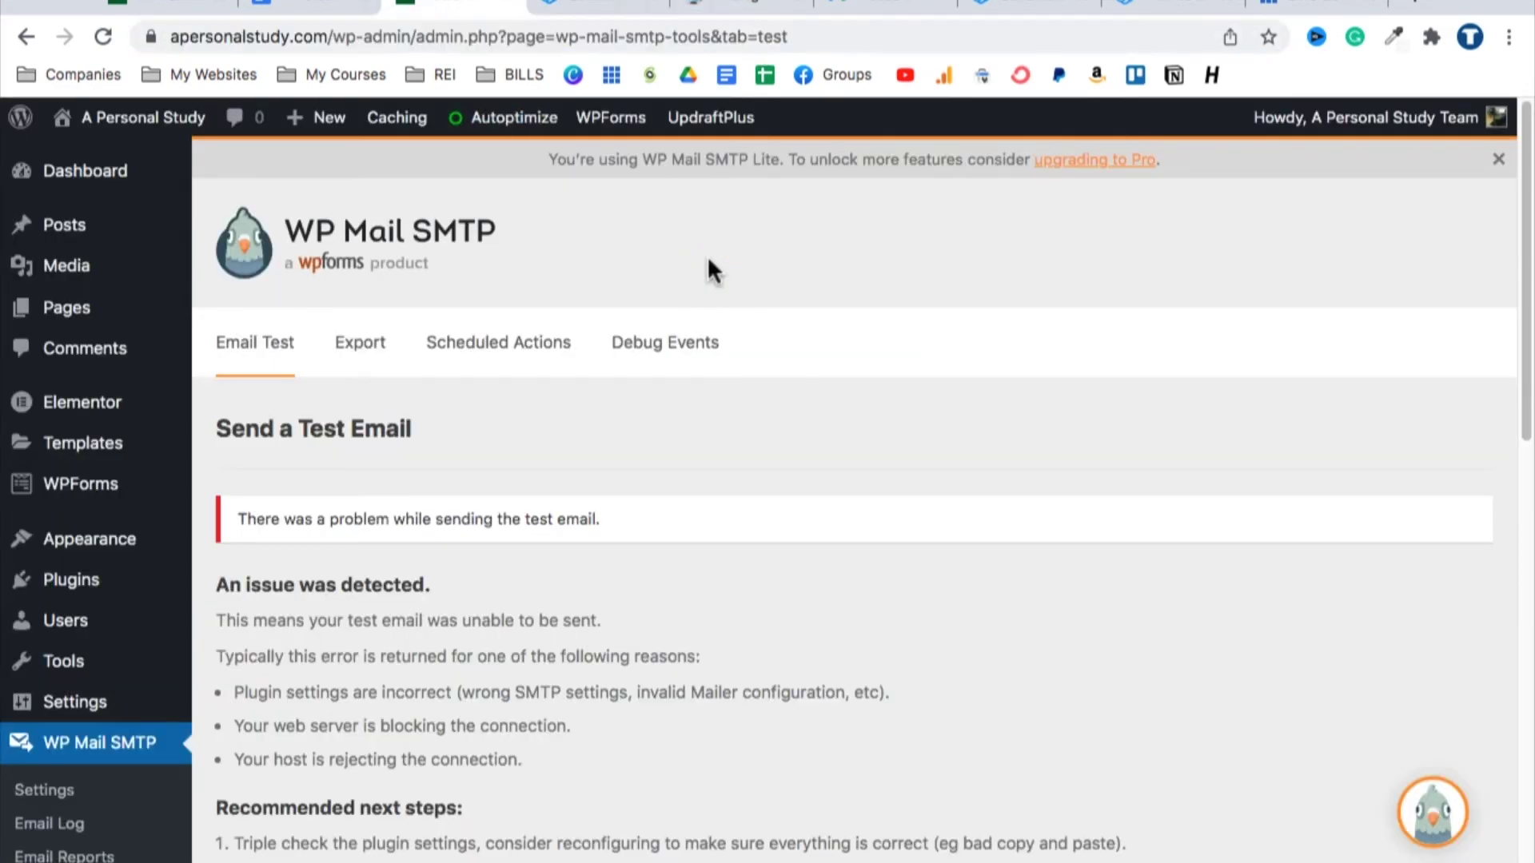
pyautogui.scroll(-3, 707, 270)
pyautogui.scroll(1, 726, 279)
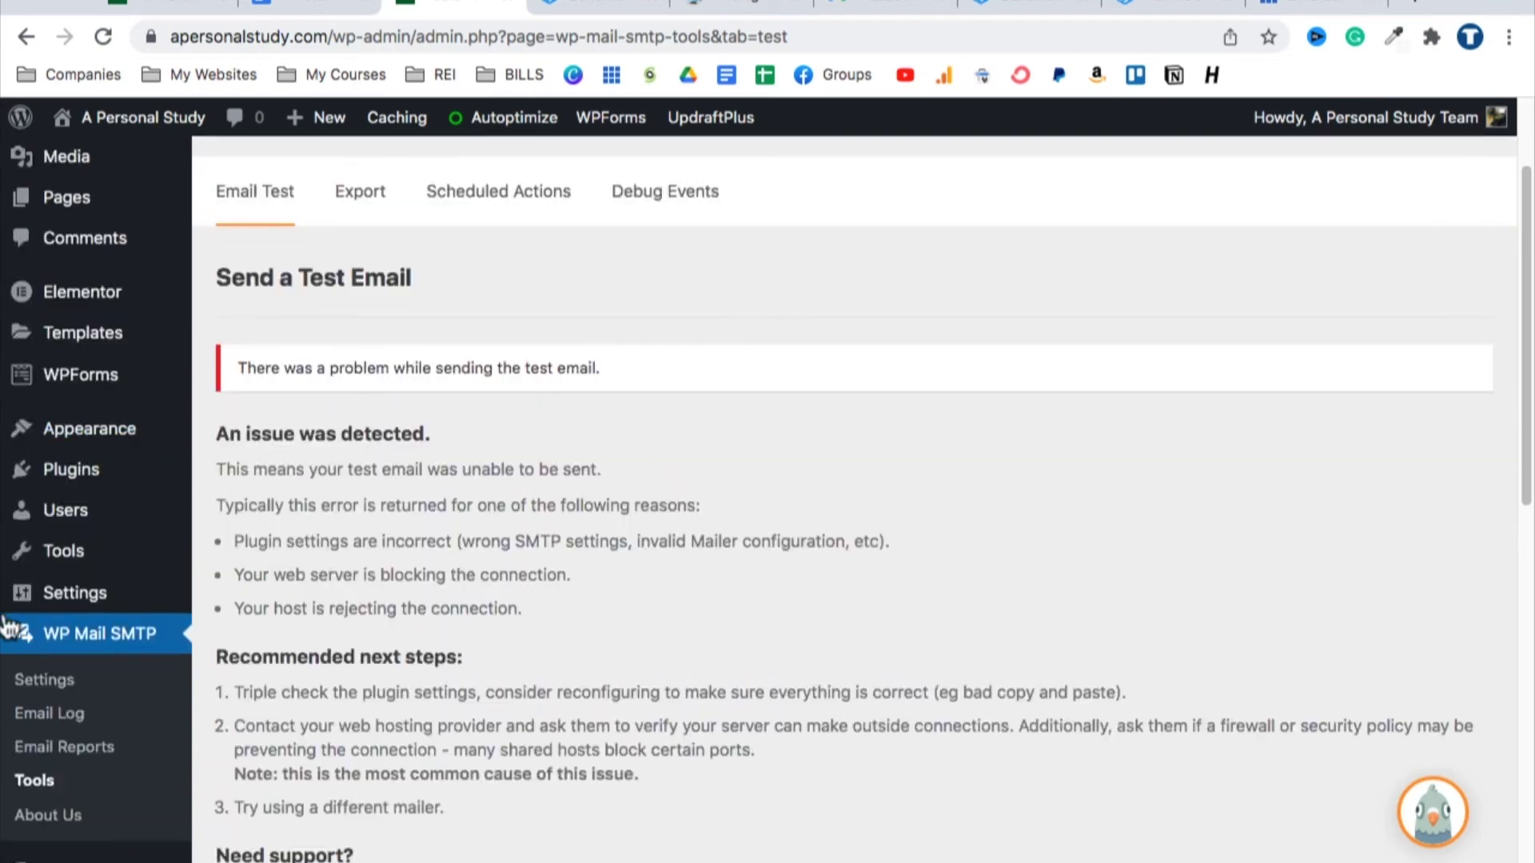
pyautogui.click(46, 680)
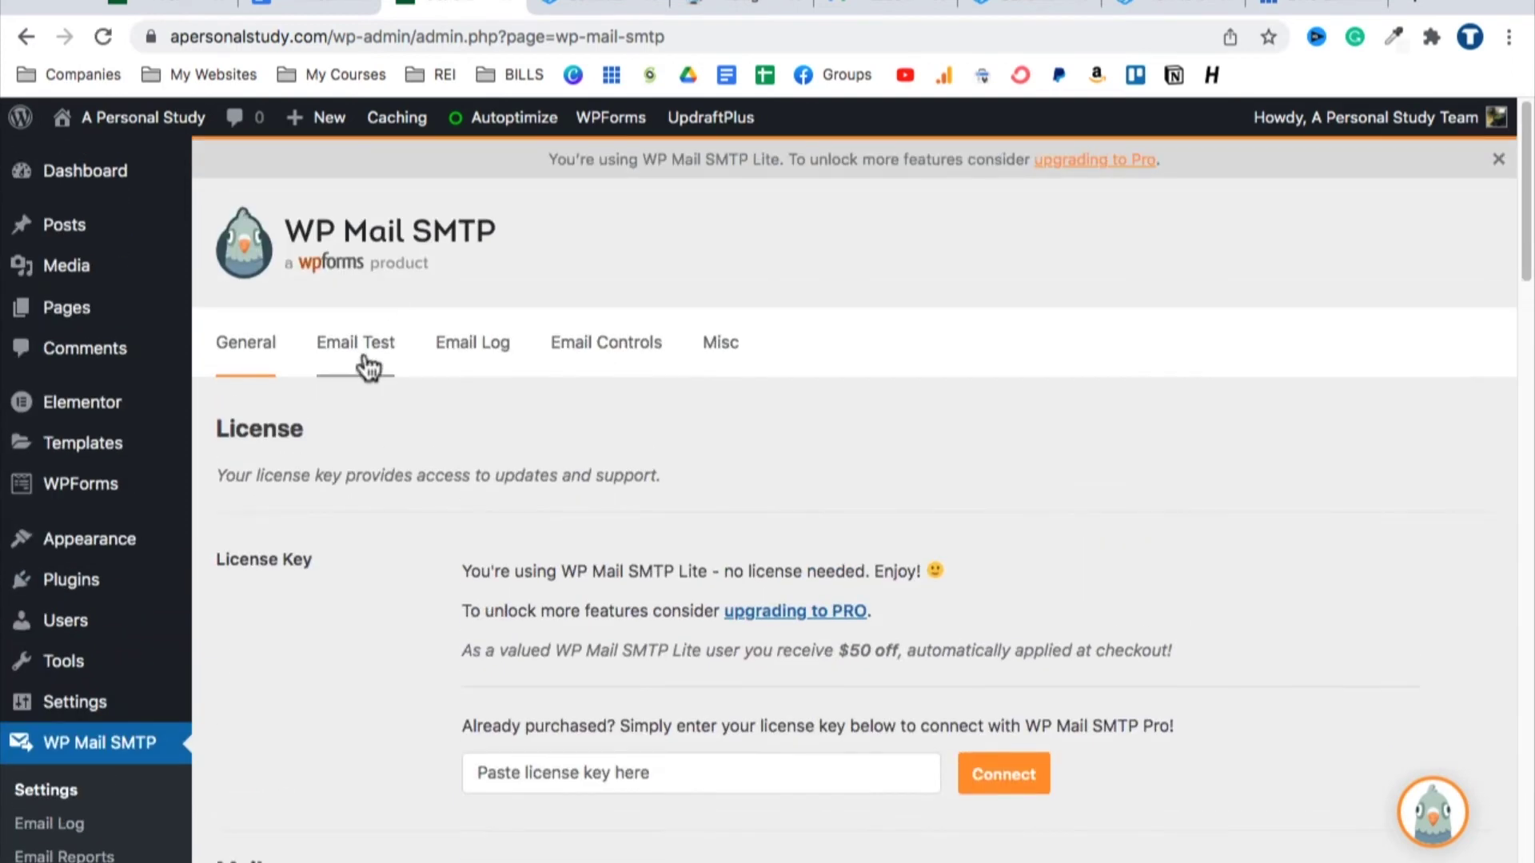
pyautogui.click(367, 350)
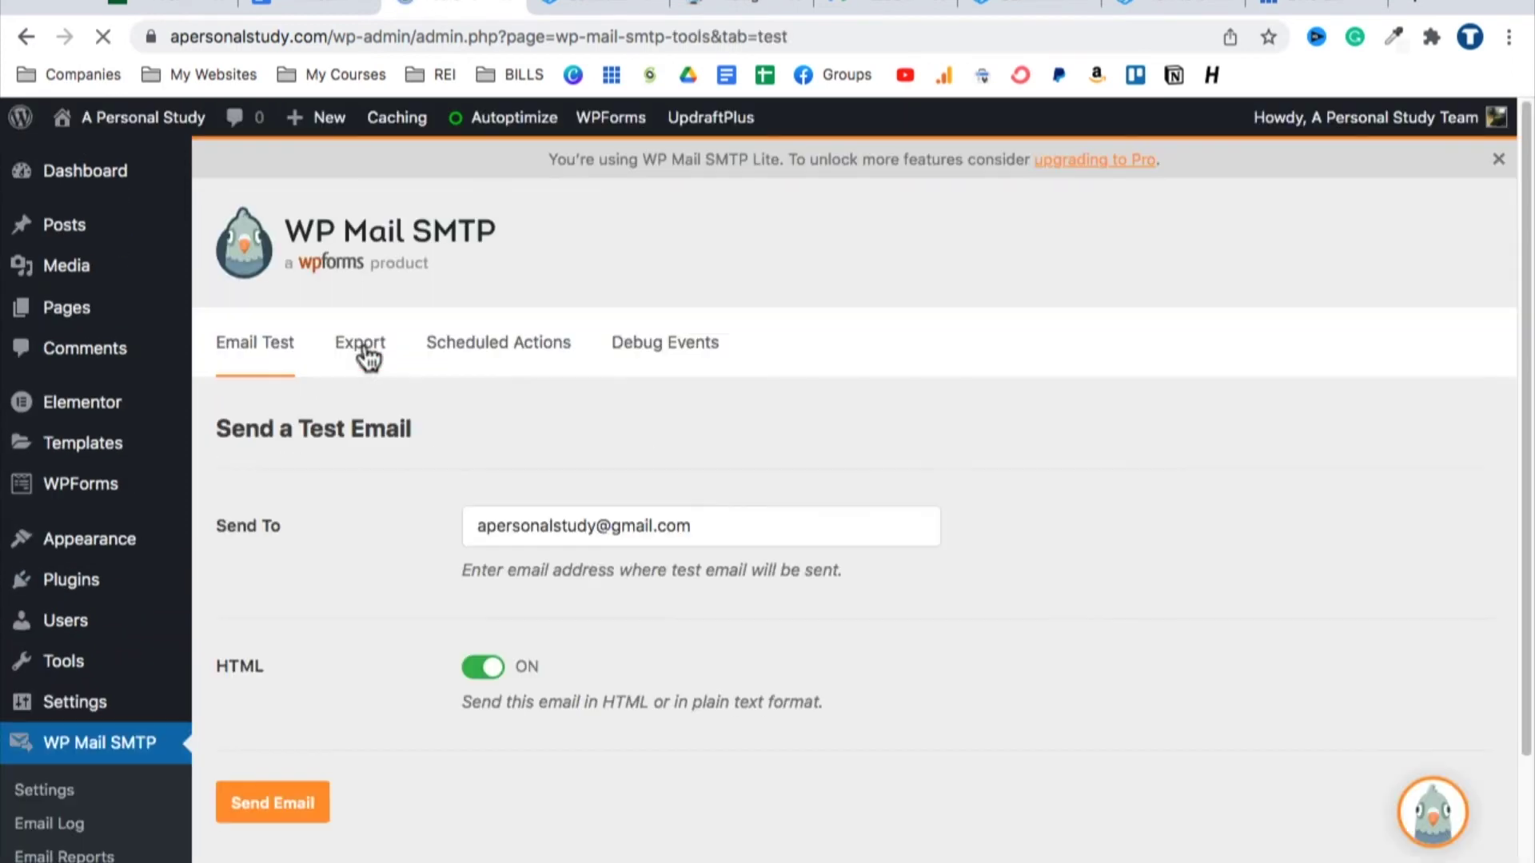
pyautogui.scroll(-2, 384, 672)
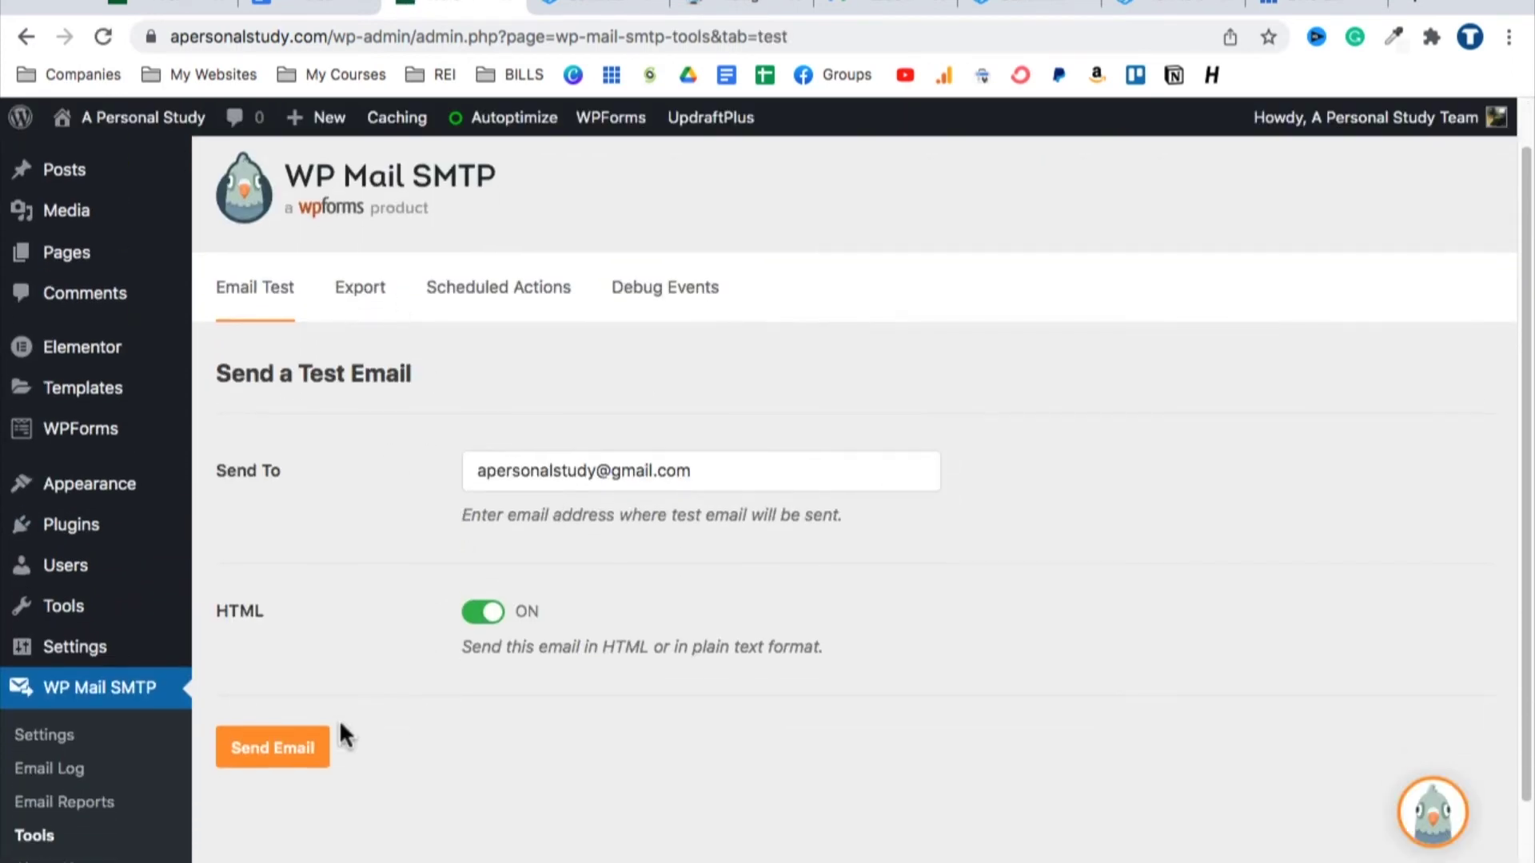
pyautogui.click(255, 743)
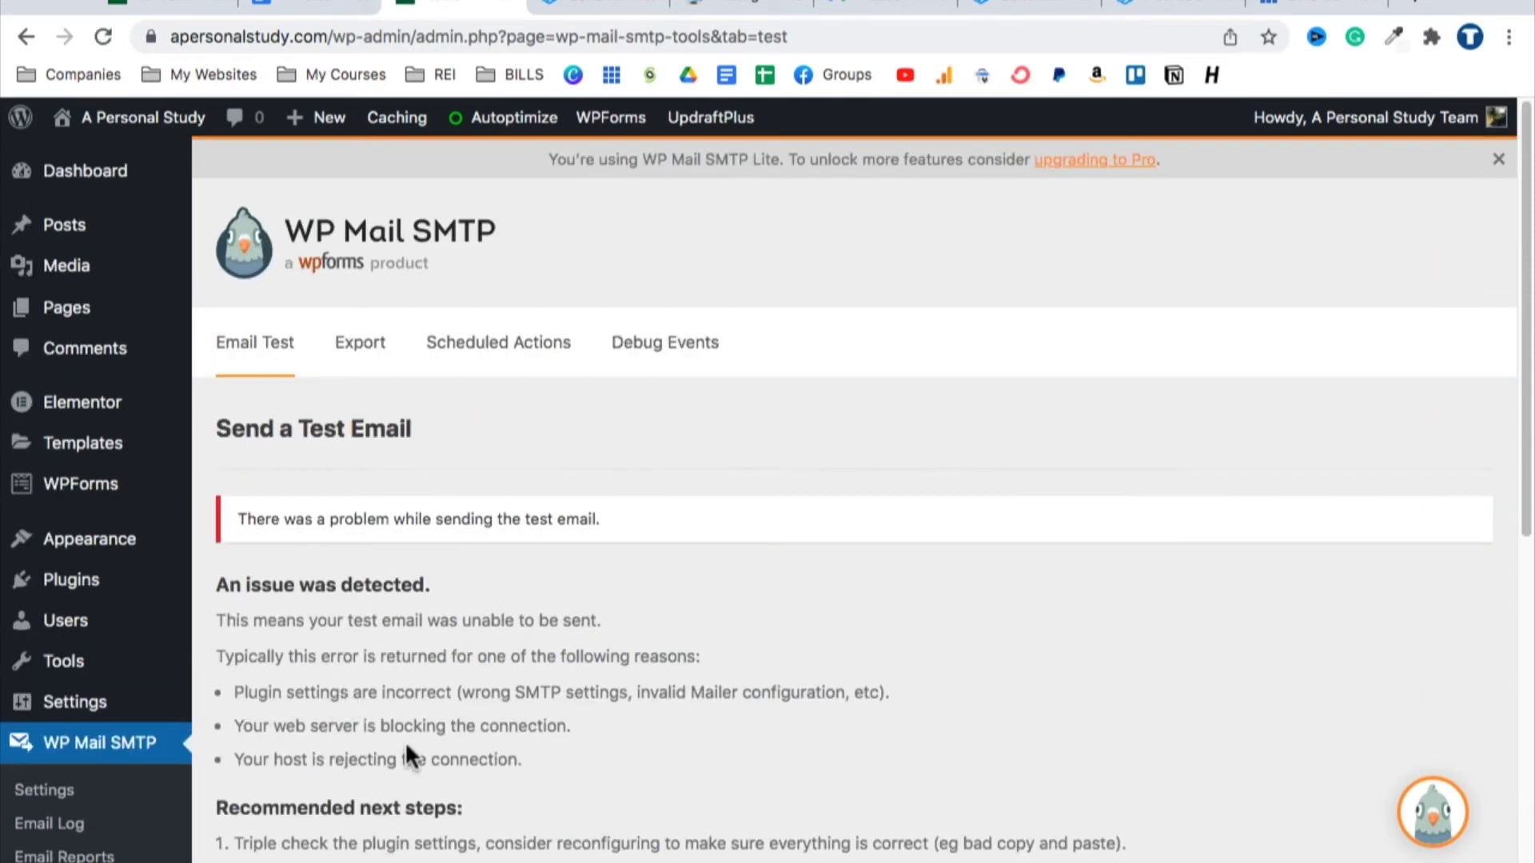
pyautogui.scroll(-2, 598, 765)
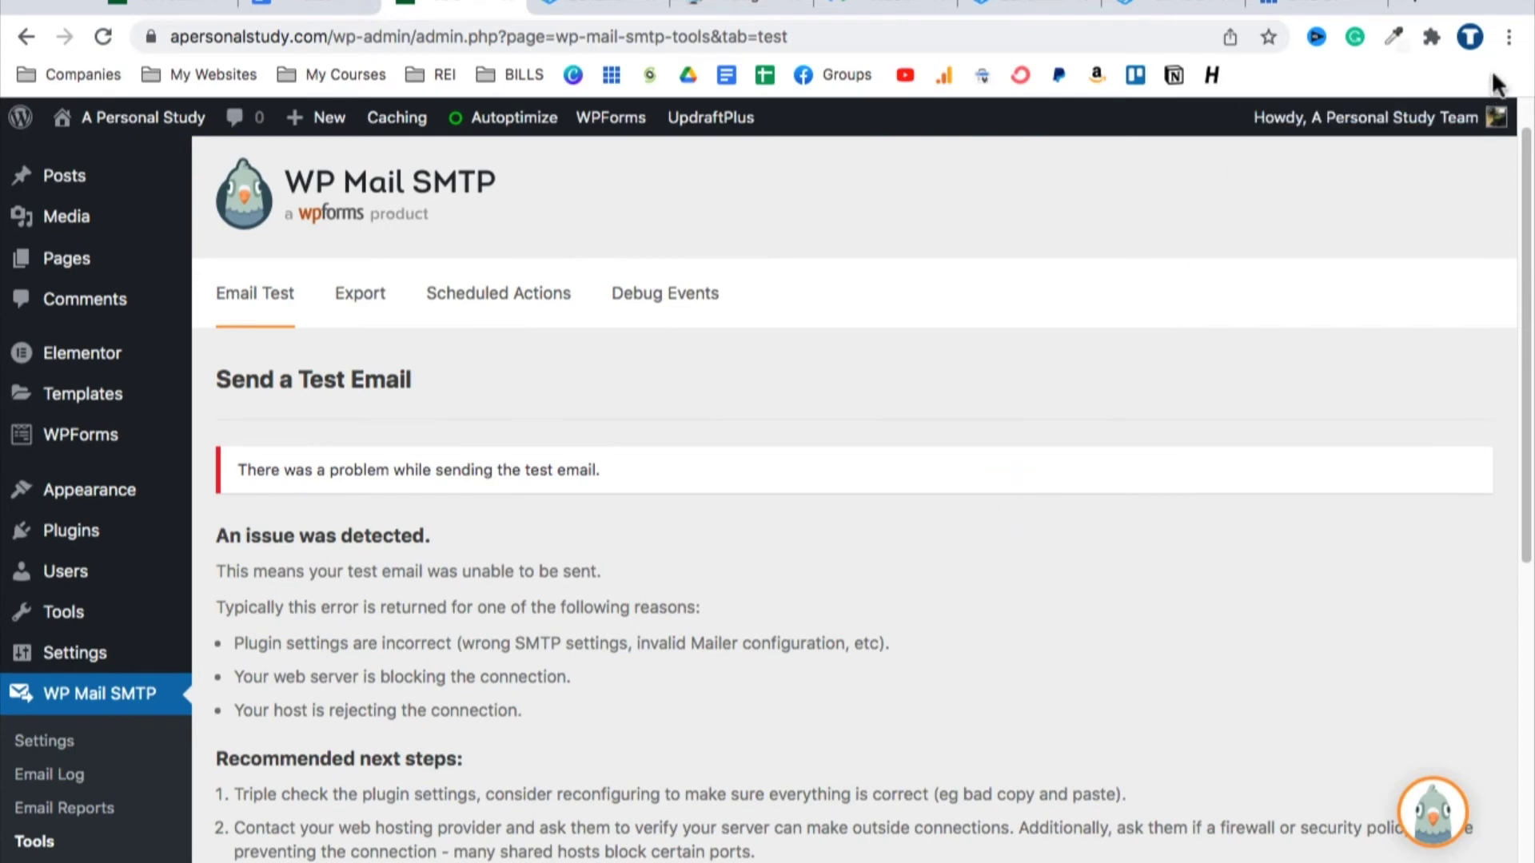
# Load apersonalstudy.com in a new Chrome Incognito window.
pyautogui.click(1508, 38)
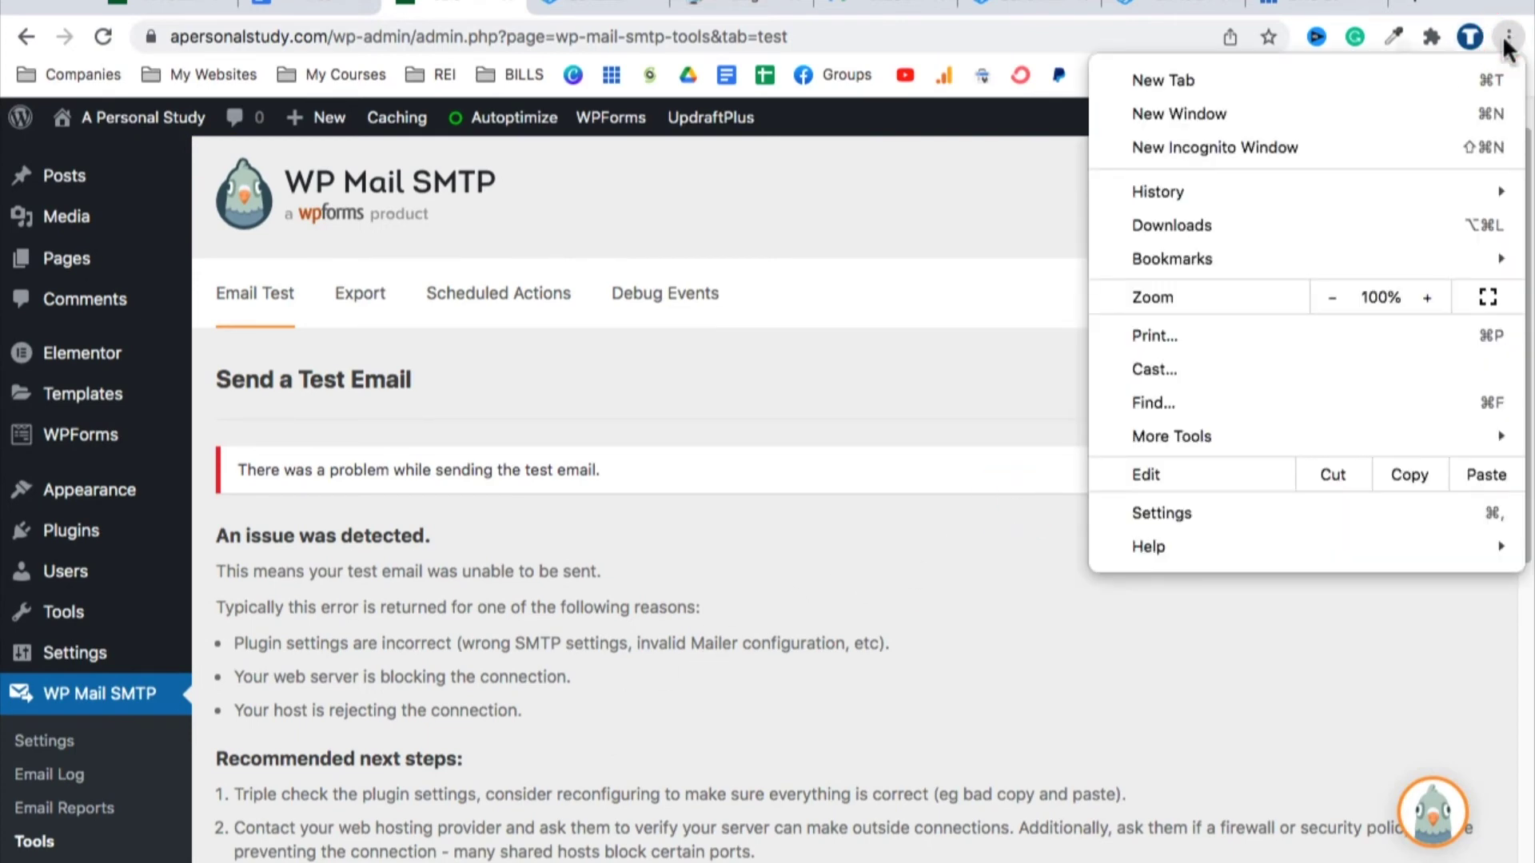
pyautogui.click(1510, 42)
pyautogui.click(1509, 44)
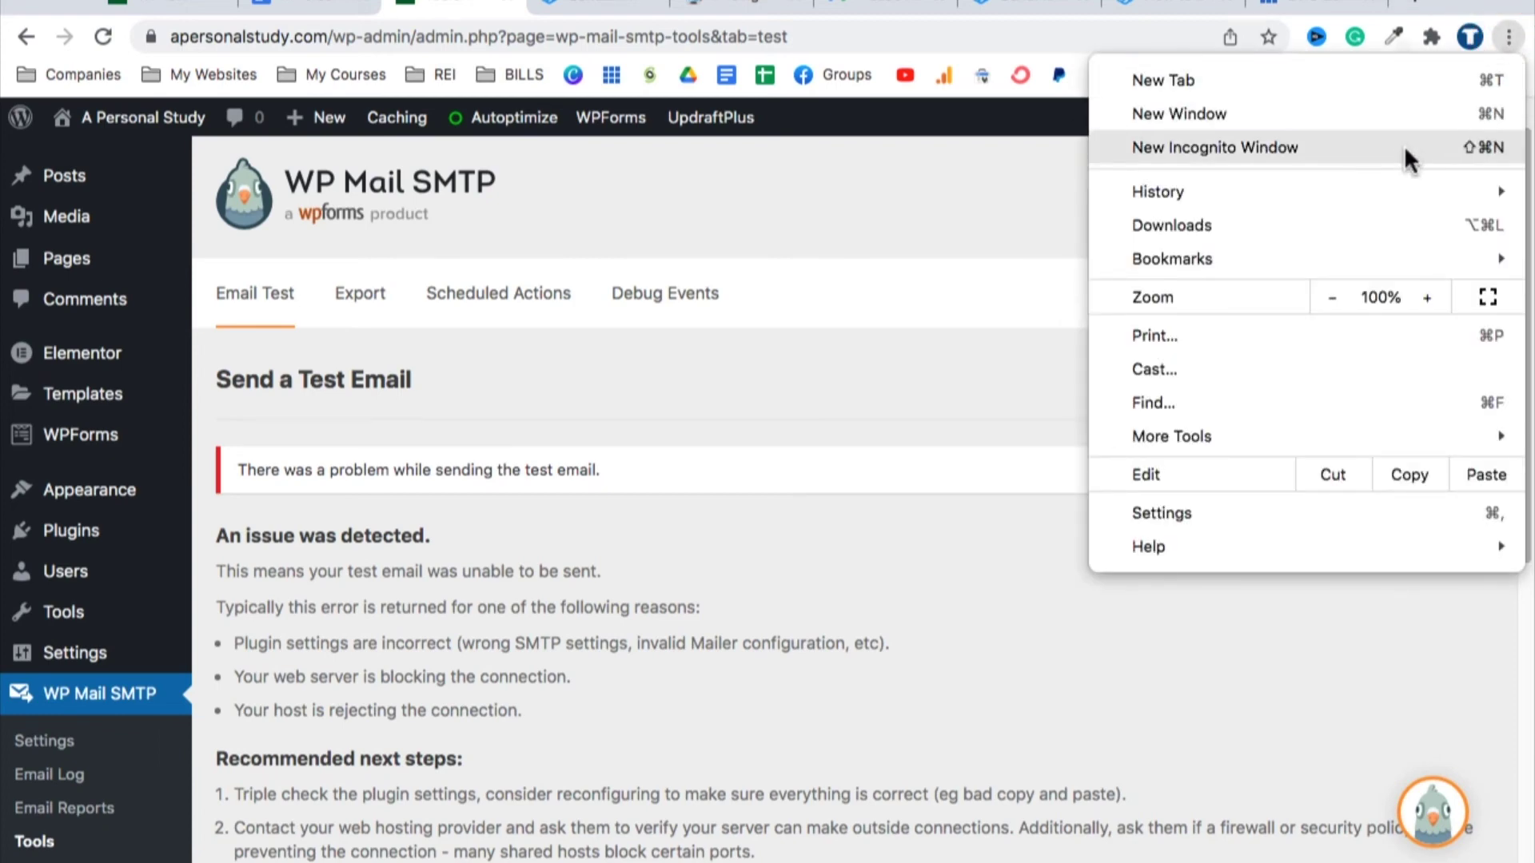
pyautogui.click(1334, 145)
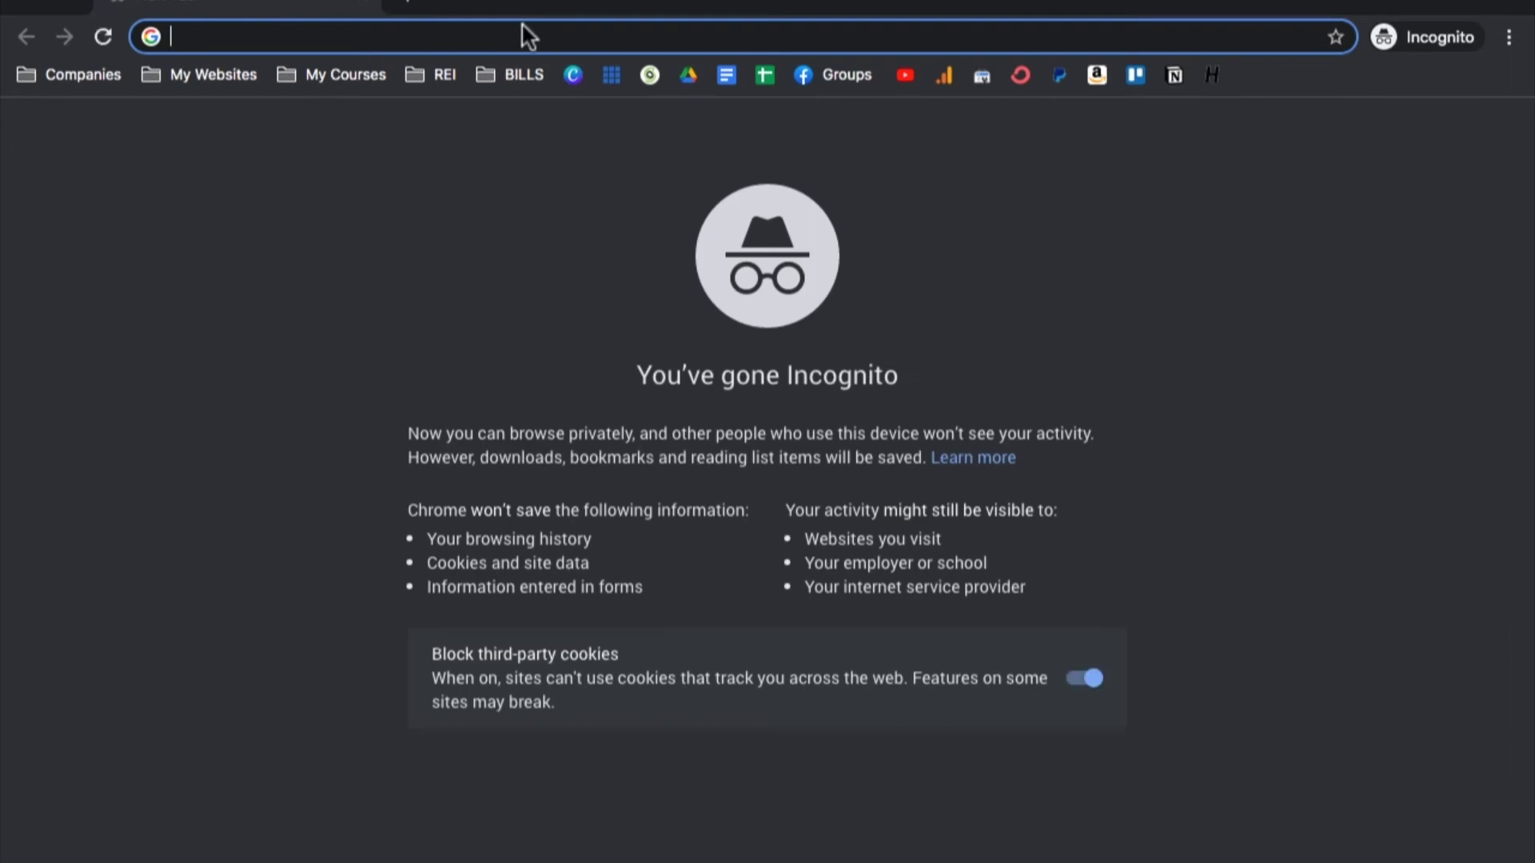
pyautogui.write('apersona')
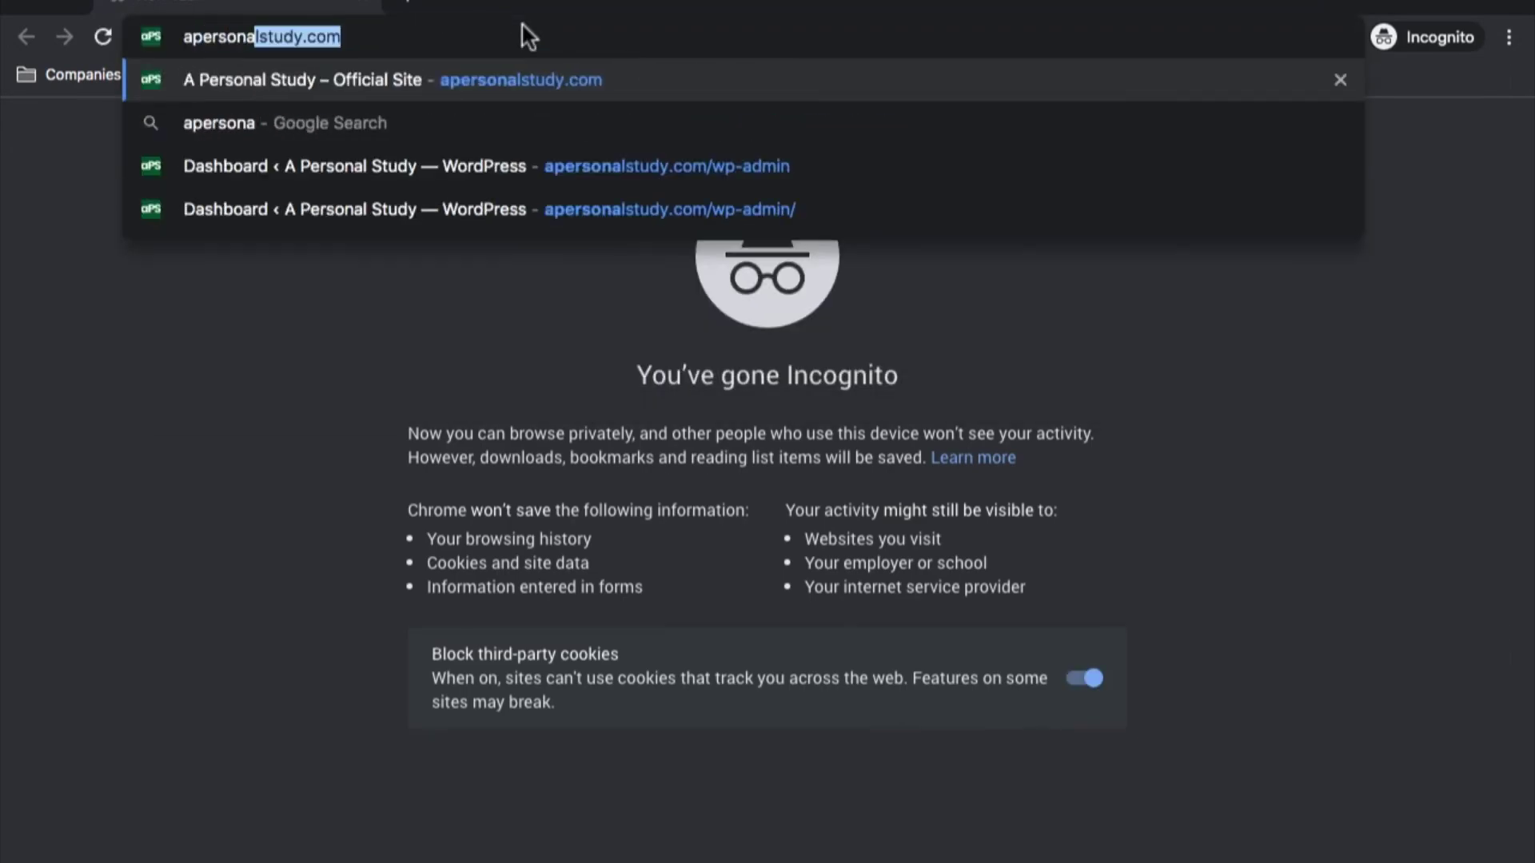
pyautogui.press('Return')
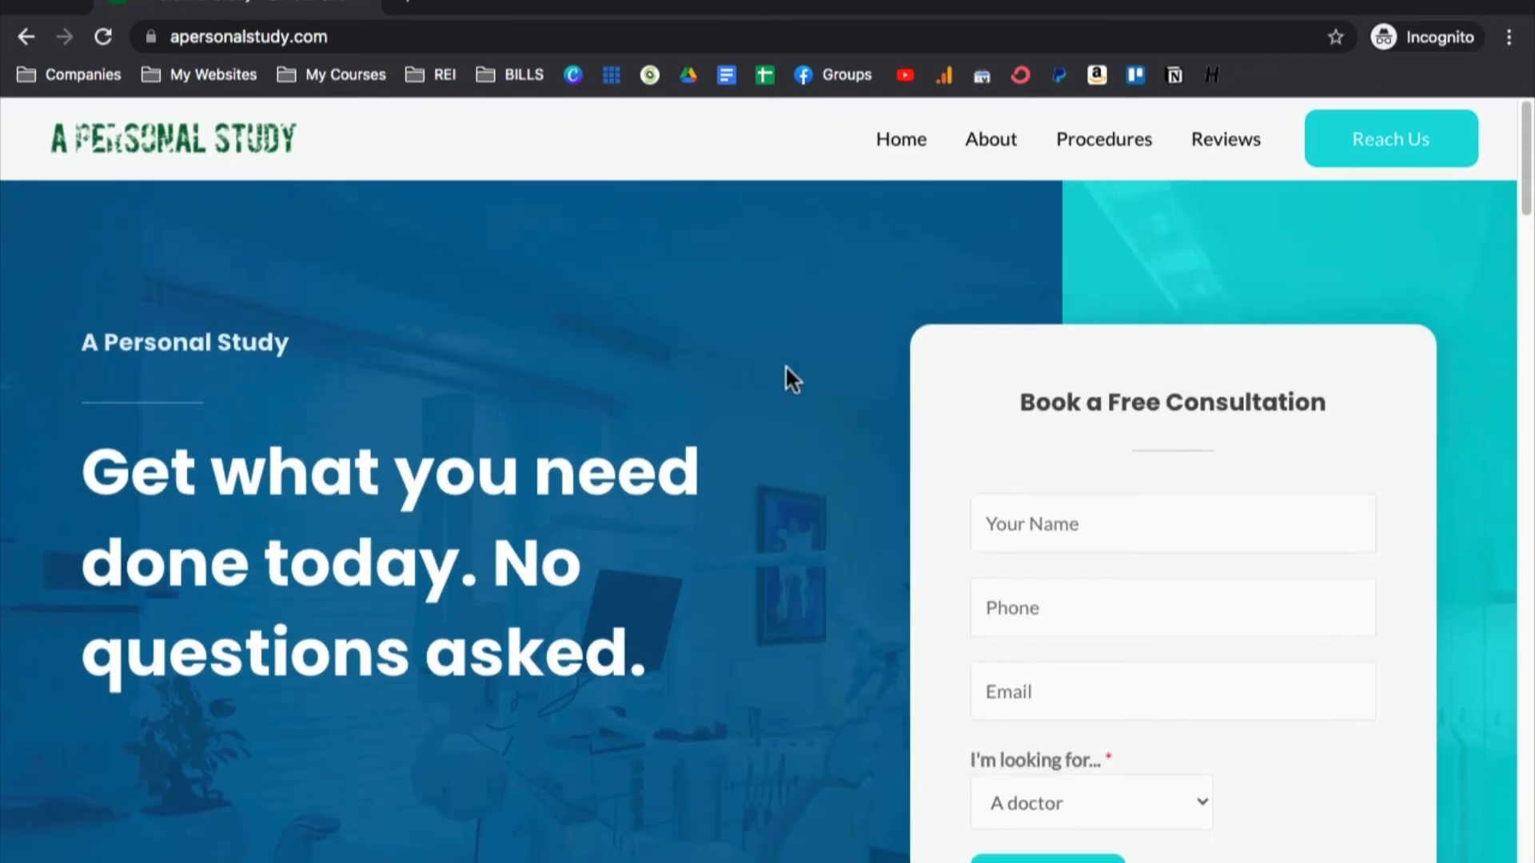
pyautogui.scroll(-3, 799, 367)
pyautogui.scroll(1, 1103, 428)
# Fill the consultation form with the visitor's name, phone and email, choose A clinic, and submit it.
pyautogui.click(1131, 348)
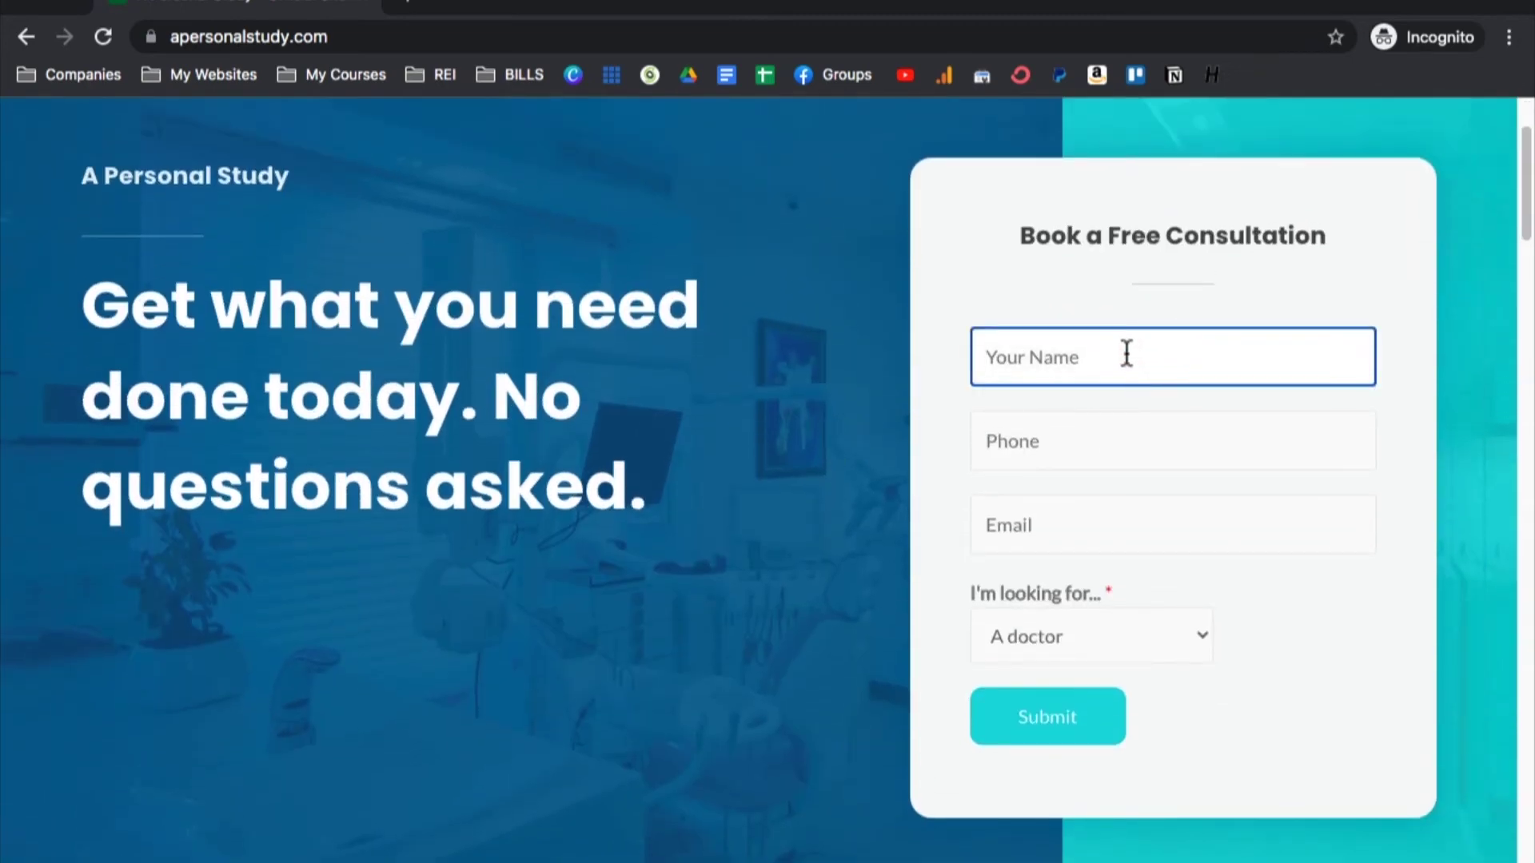
pyautogui.write('Vic Oyedeji')
pyautogui.press('Tab')
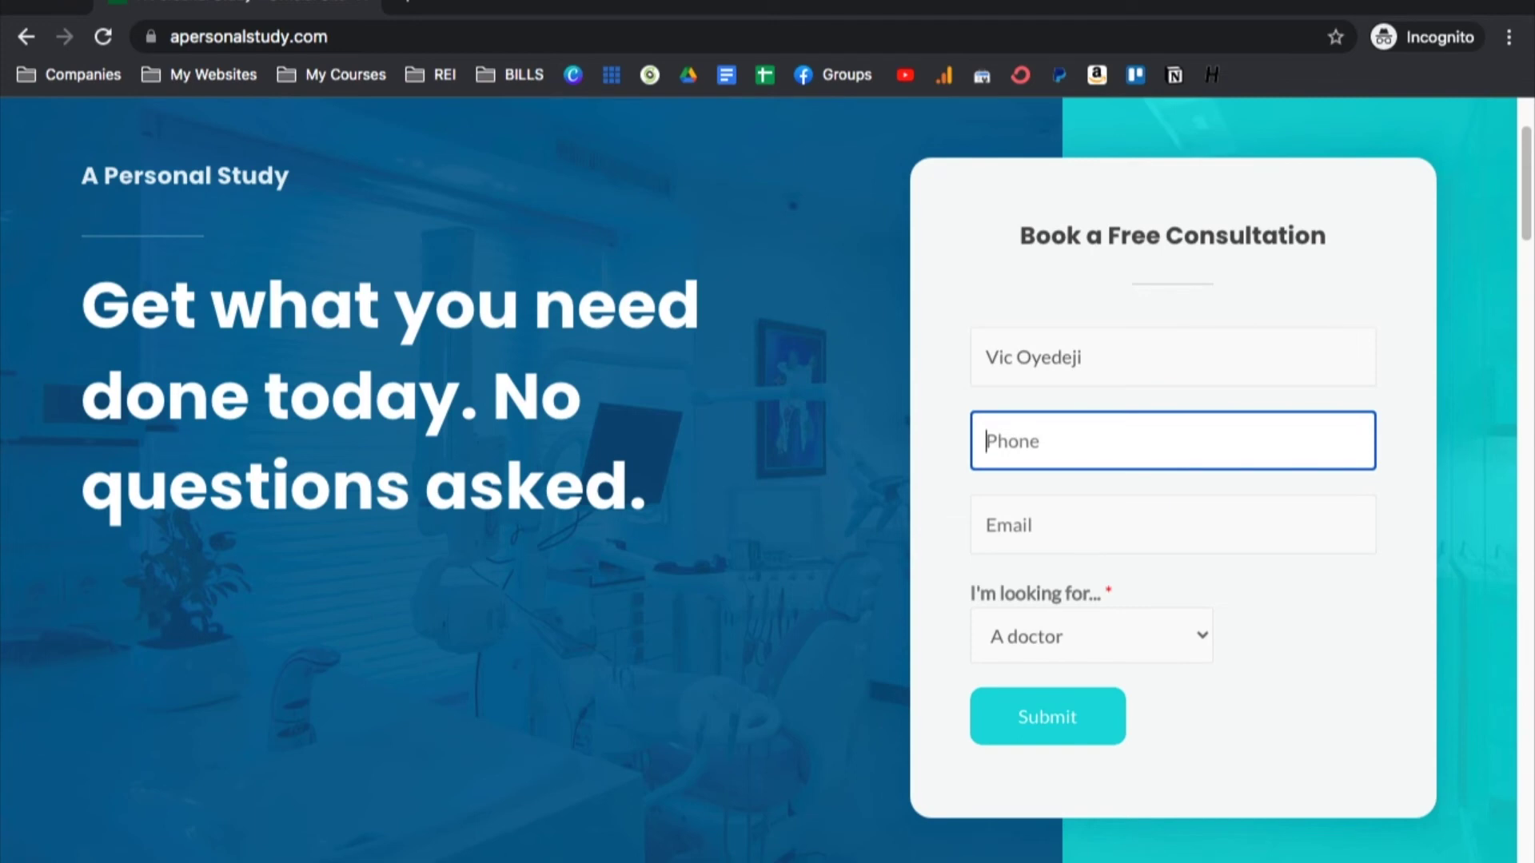
pyautogui.write('66 - 777 - 3111')
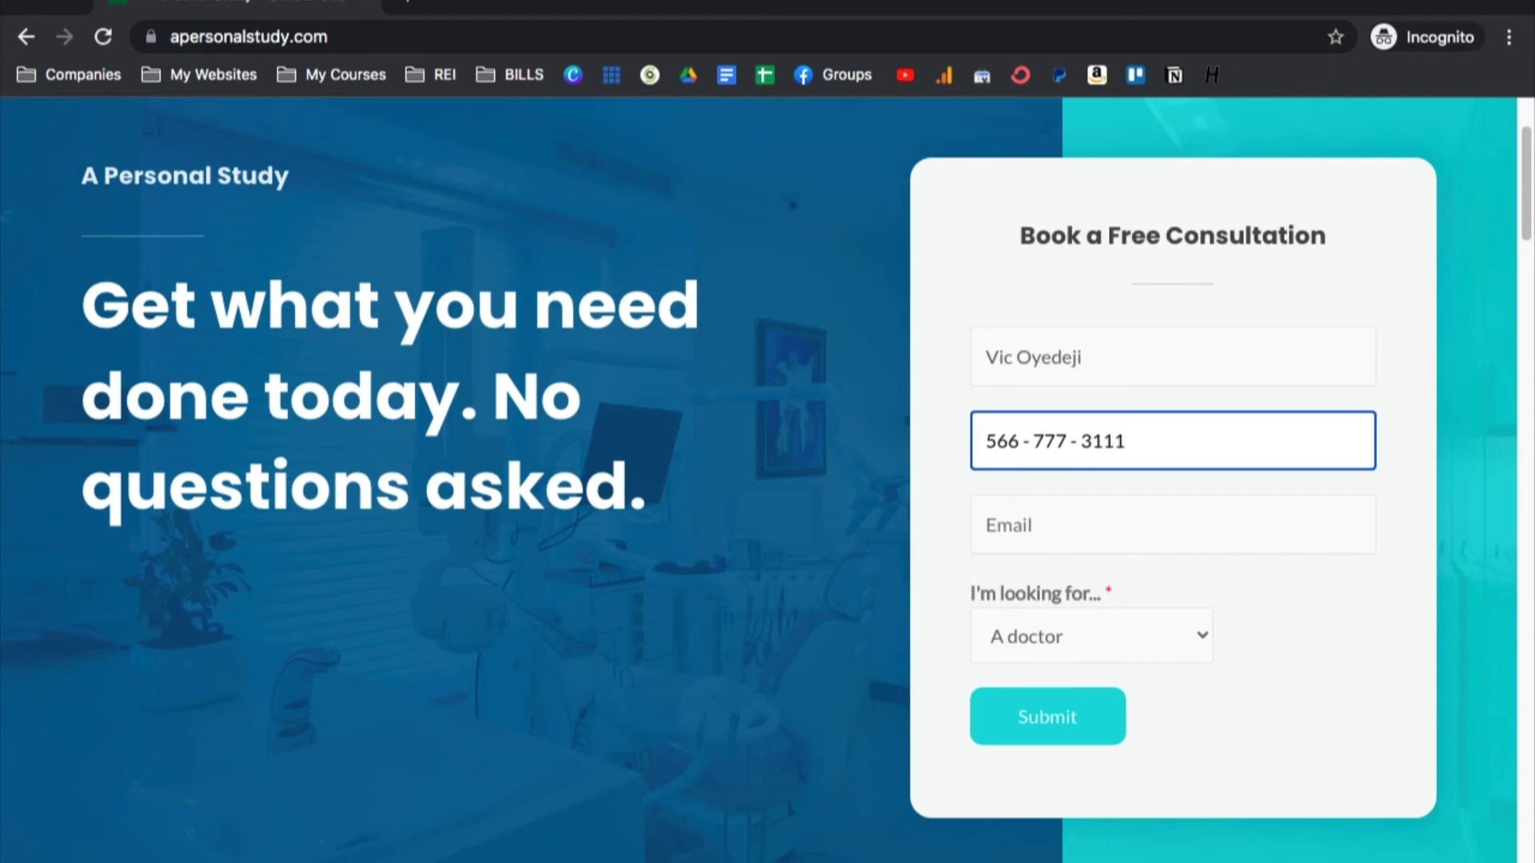
pyautogui.click(1096, 528)
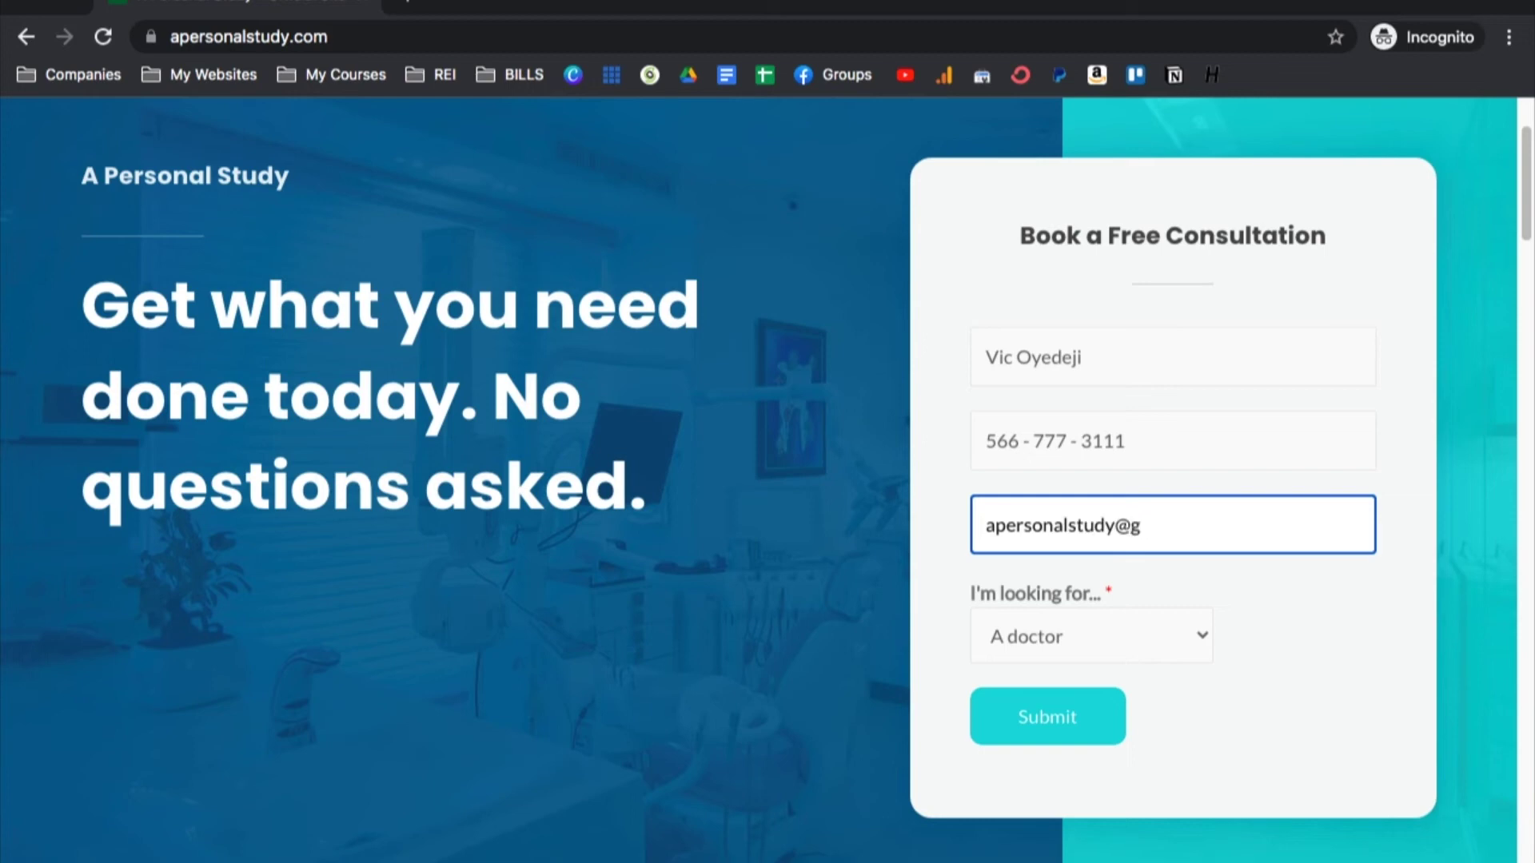
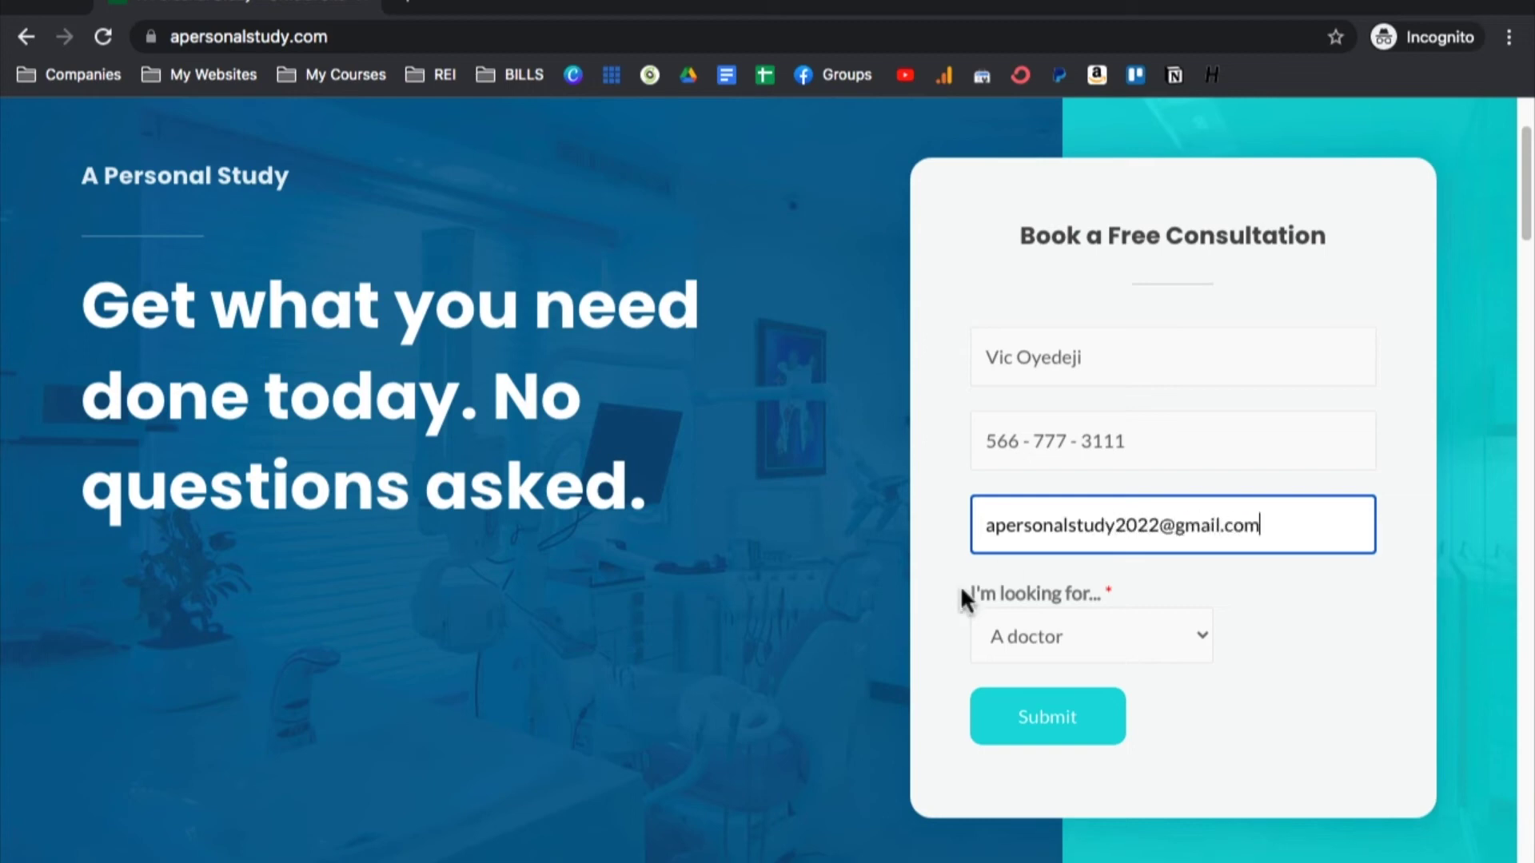
pyautogui.click(1120, 660)
pyautogui.click(1116, 662)
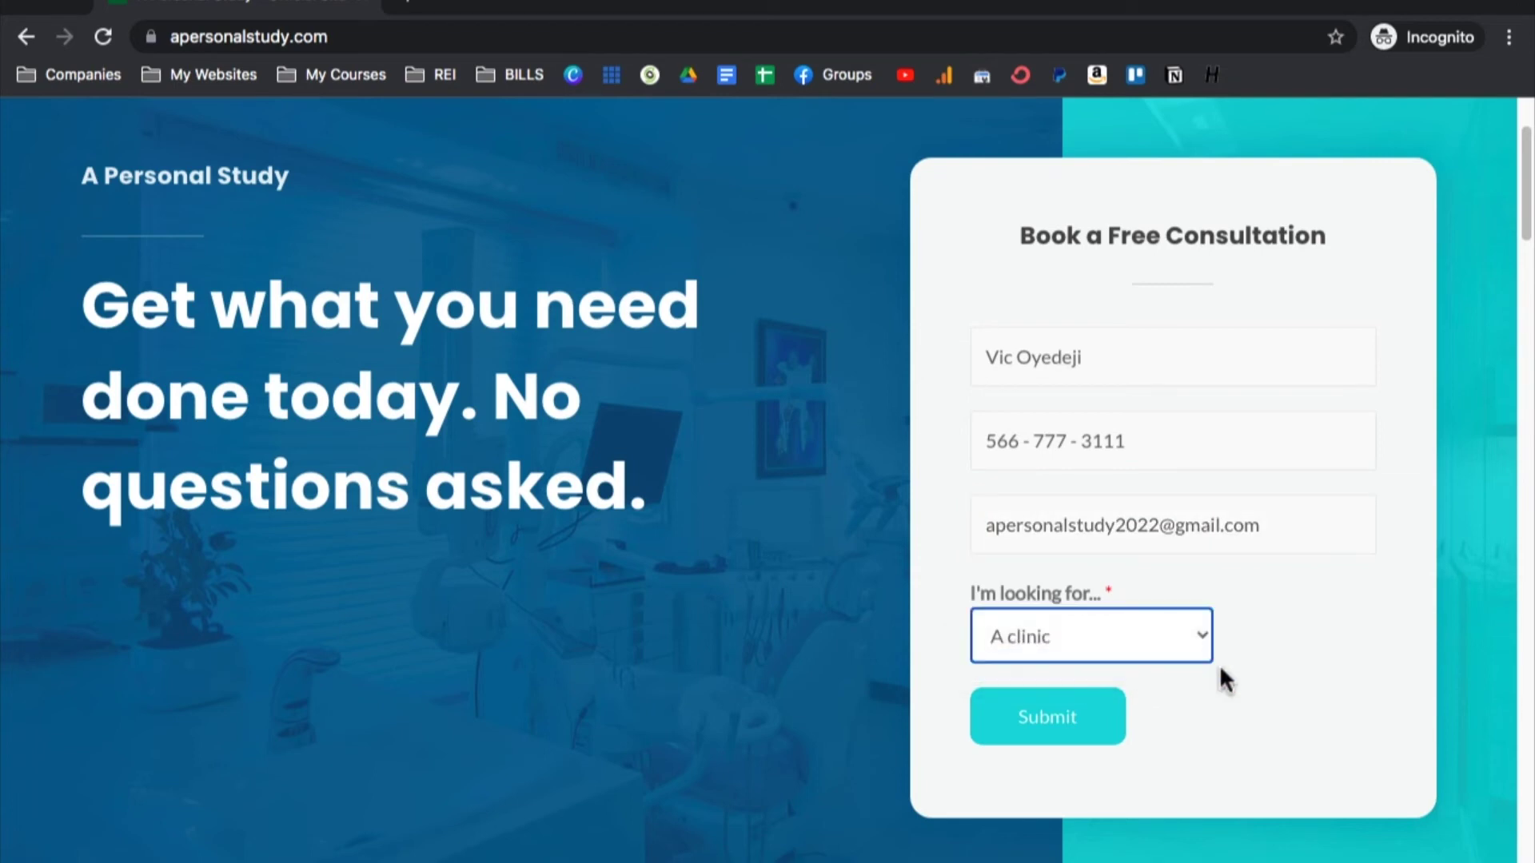
pyautogui.scroll(-1, 1215, 679)
pyautogui.click(1062, 678)
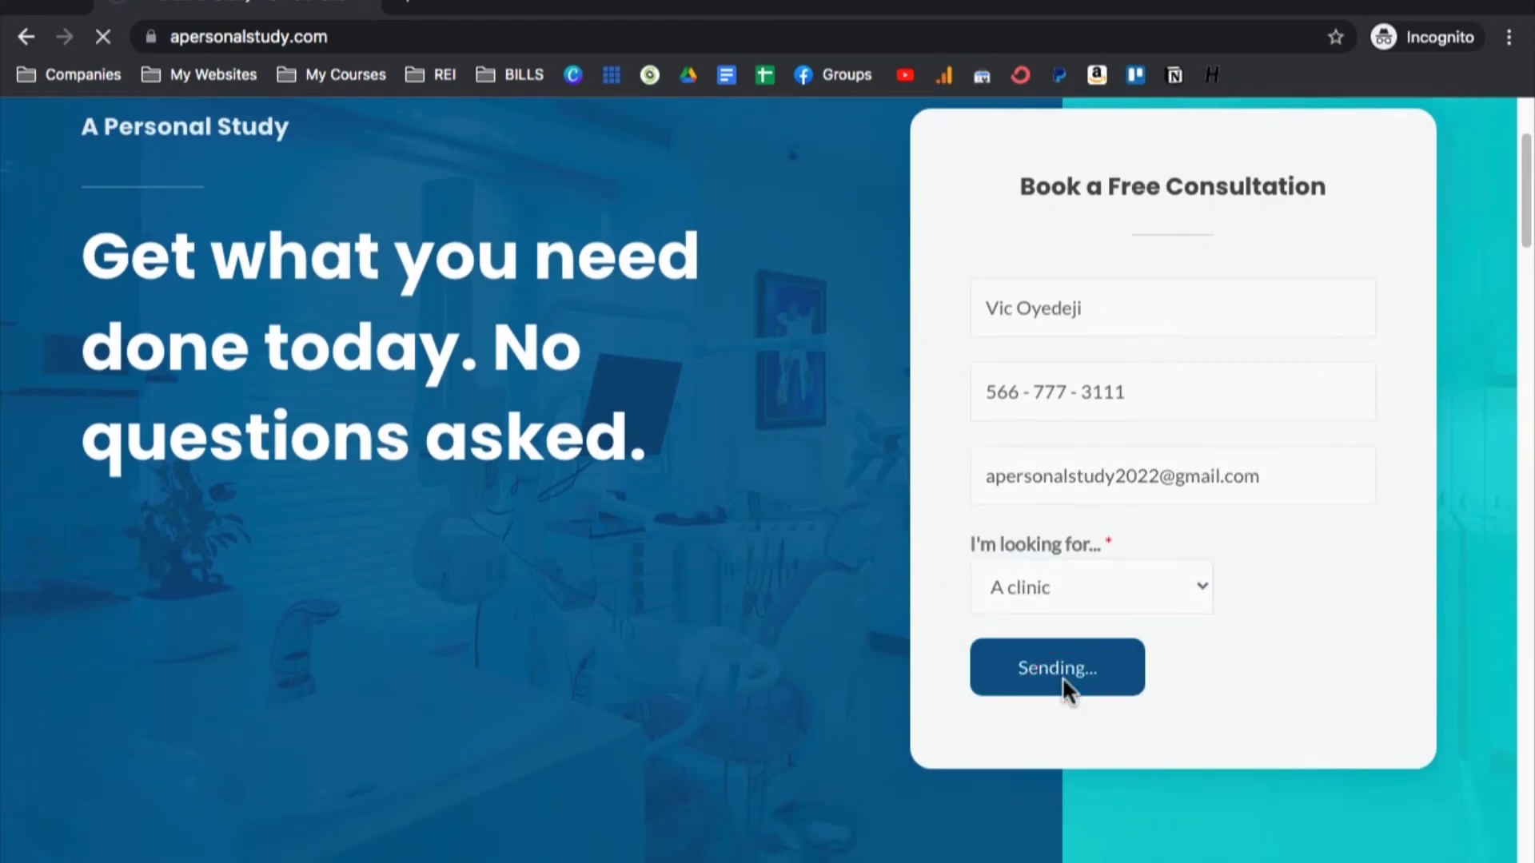
pyautogui.scroll(-3, 1062, 677)
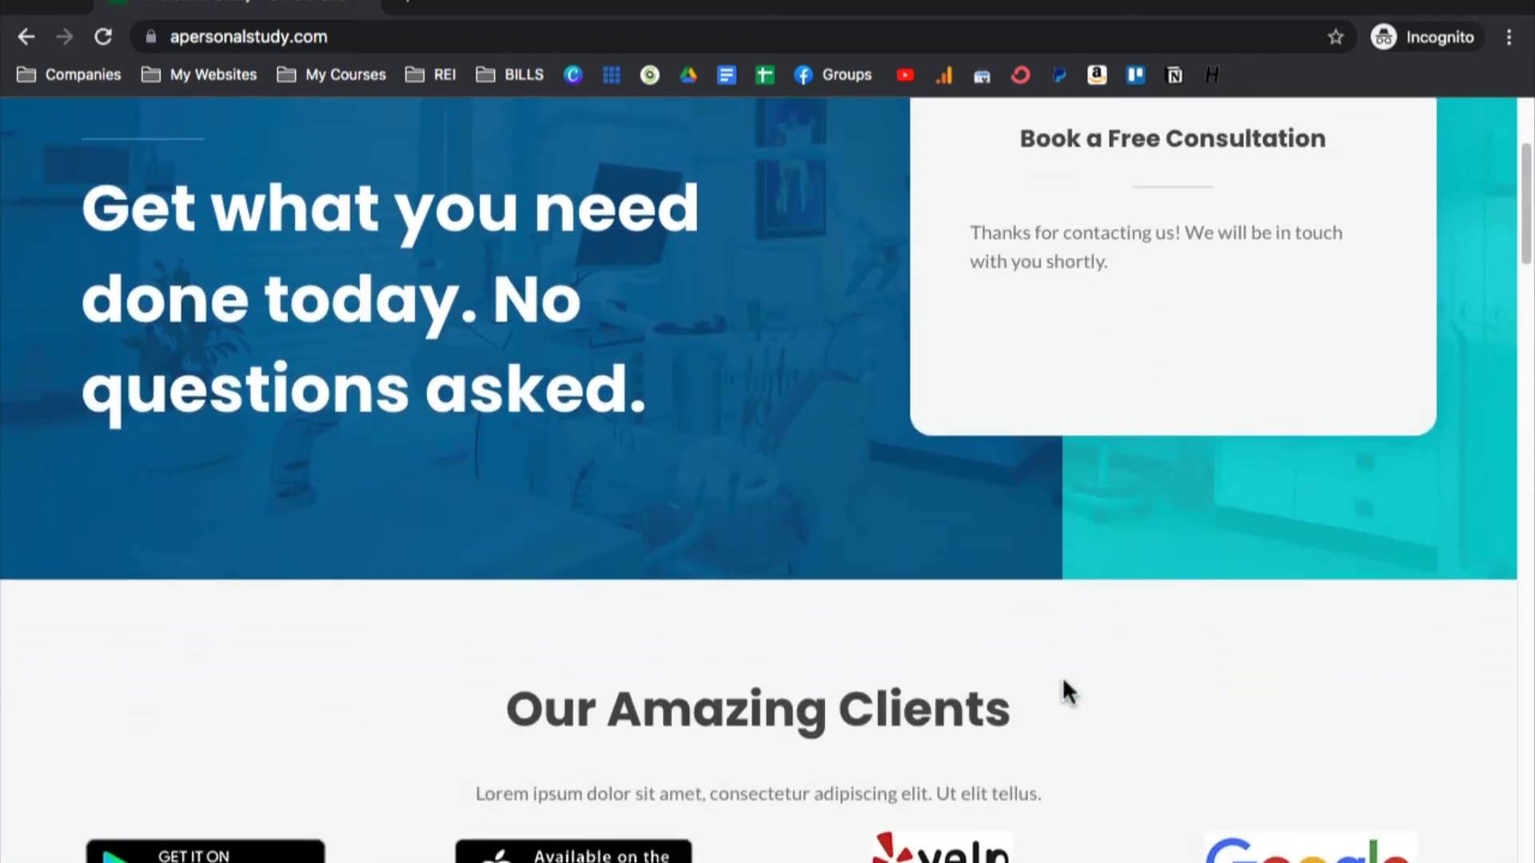
pyautogui.scroll(1, 1124, 363)
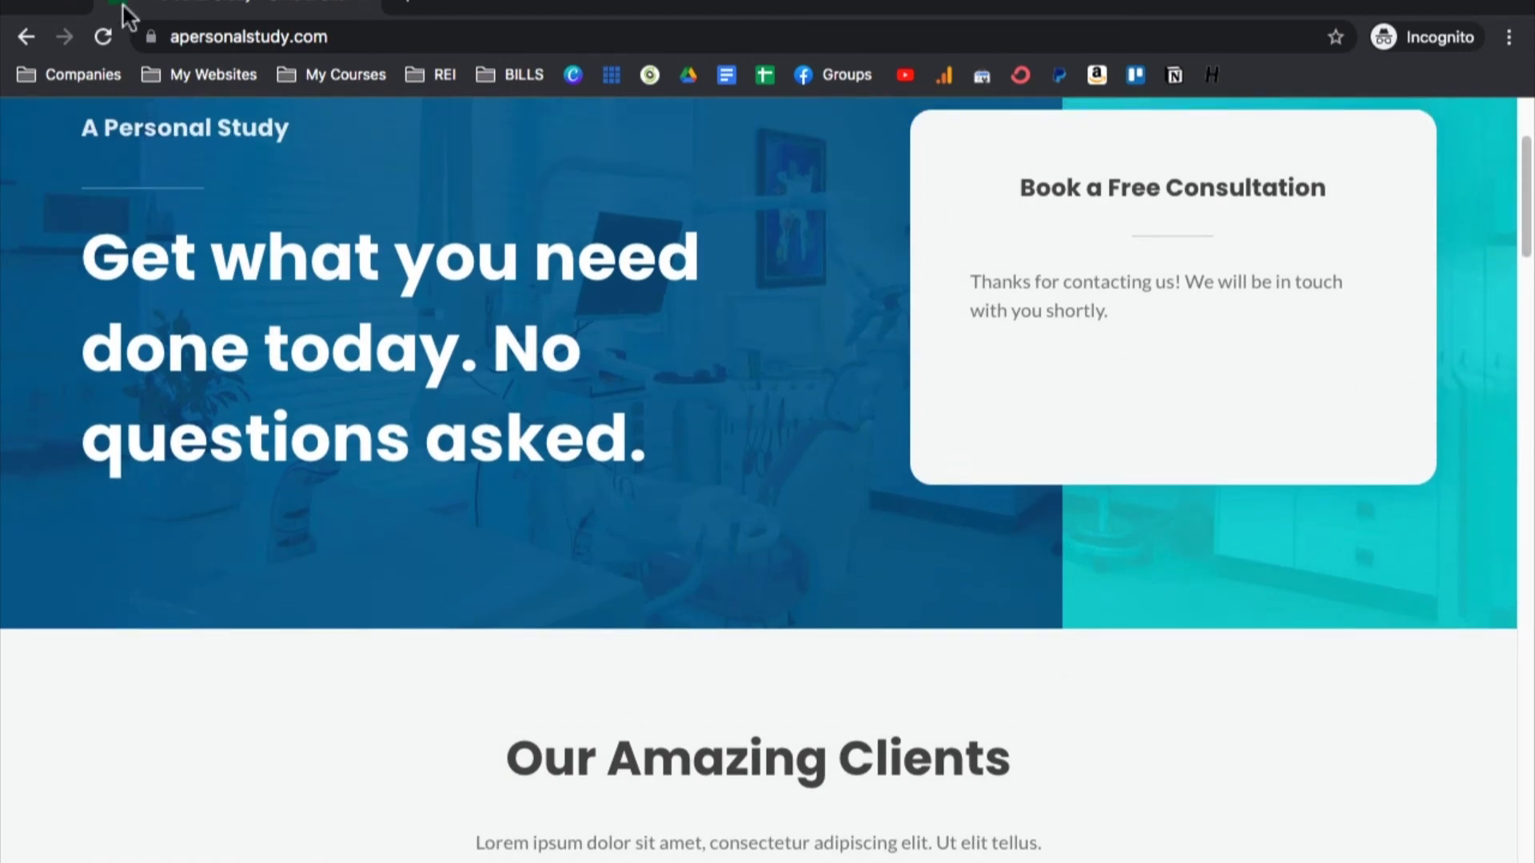
pyautogui.click(58, 5)
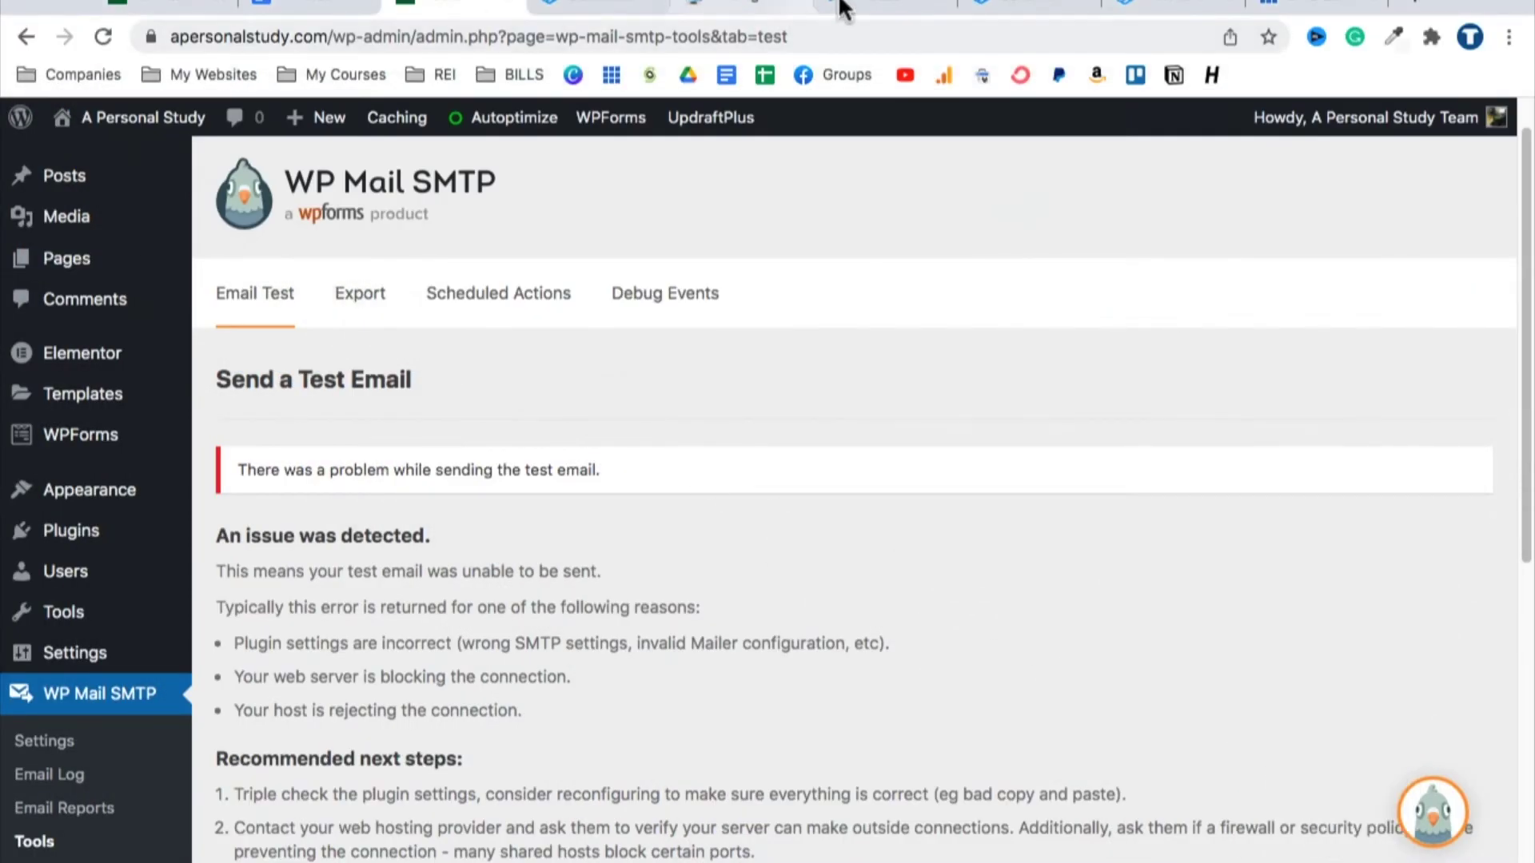
# Check the Gmail inbox and Spam folder for the contact form email.
pyautogui.click(840, 9)
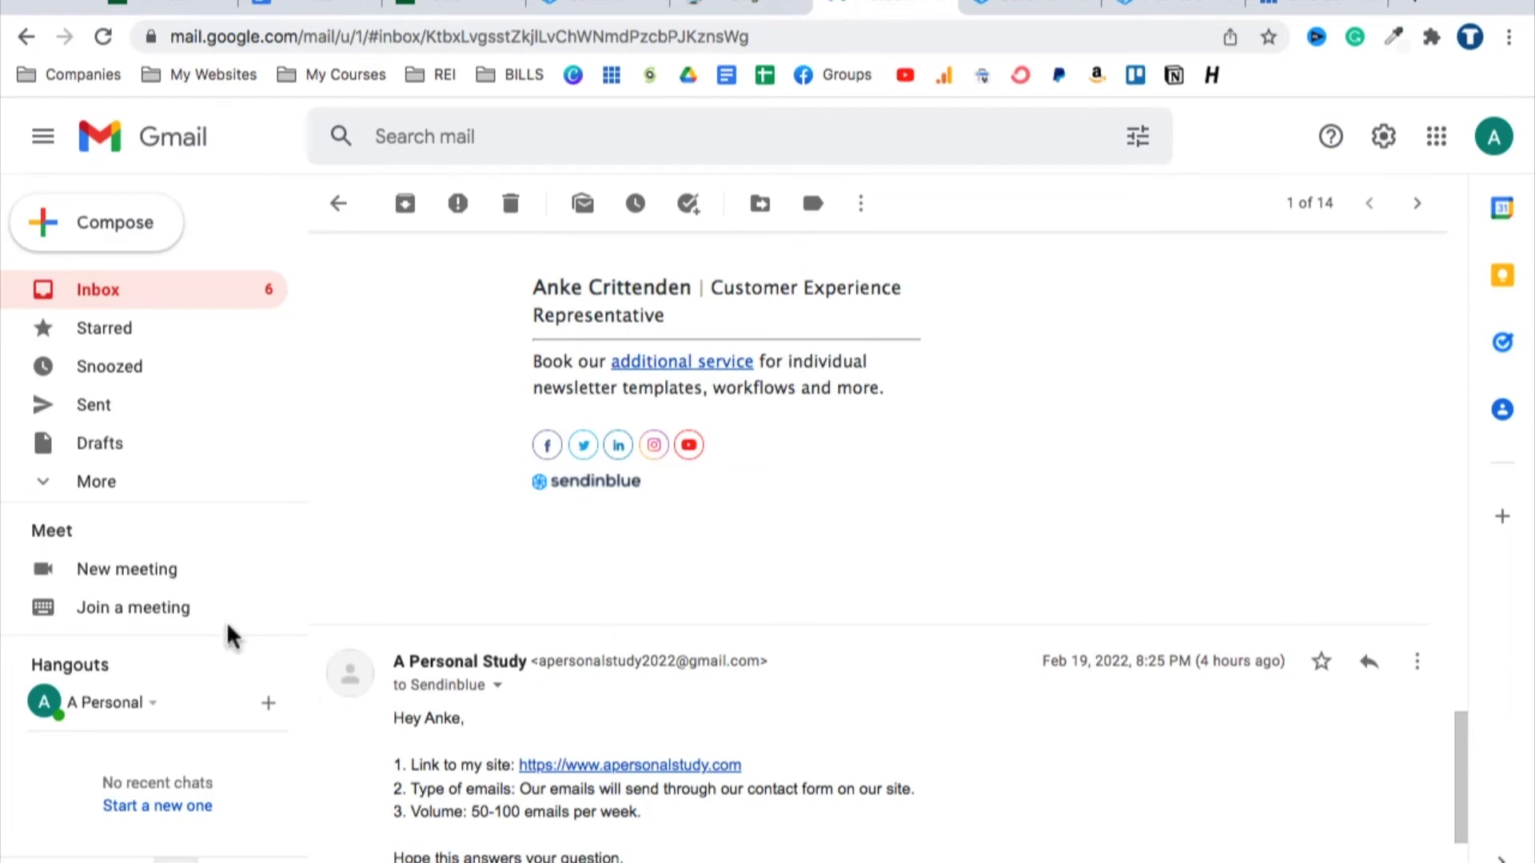
pyautogui.click(158, 289)
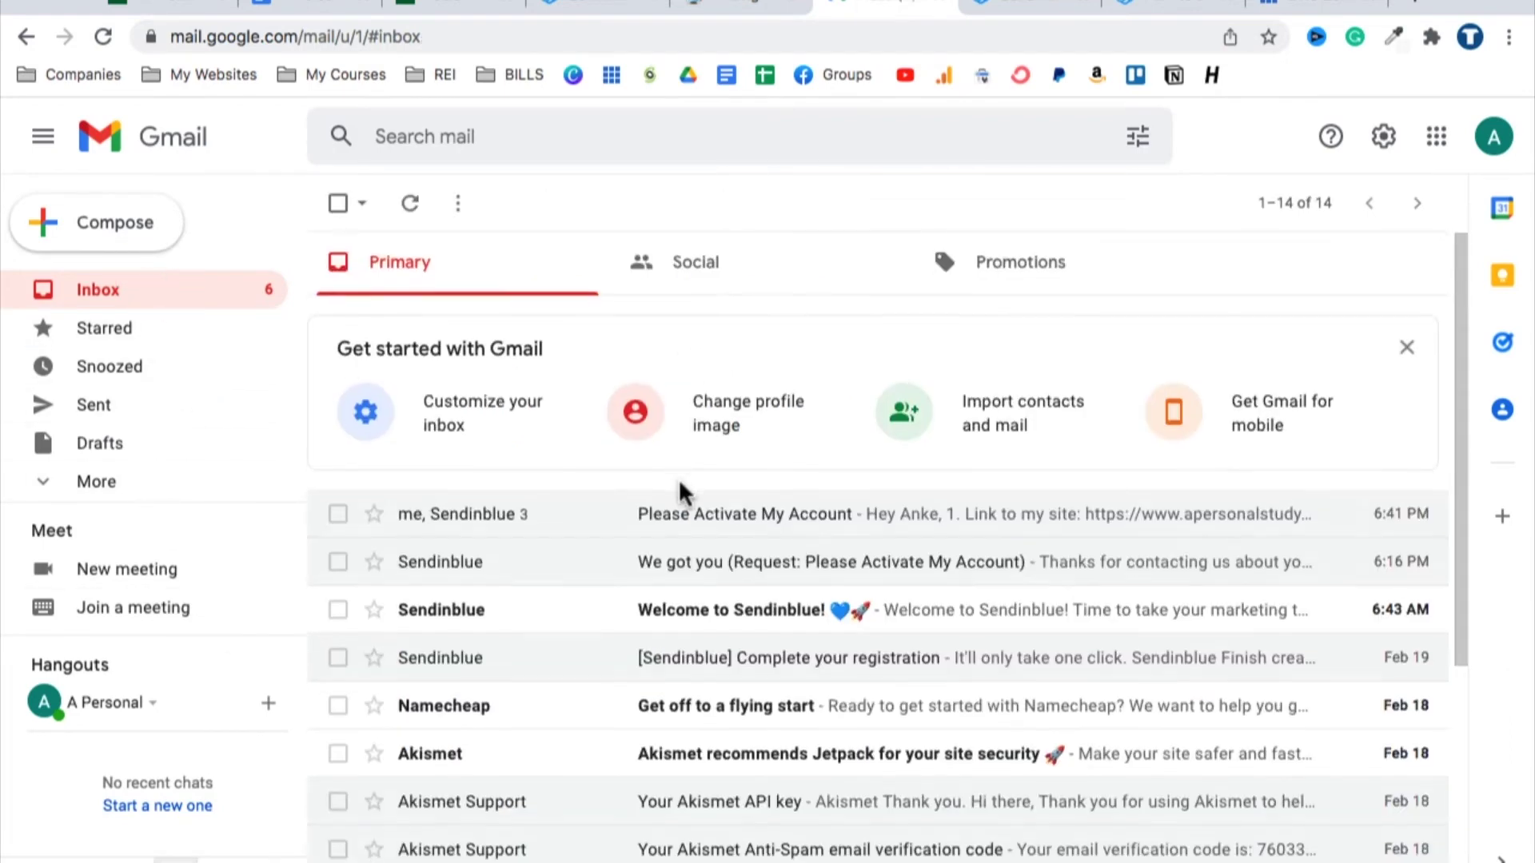
pyautogui.scroll(-1, 678, 490)
pyautogui.scroll(1, 675, 479)
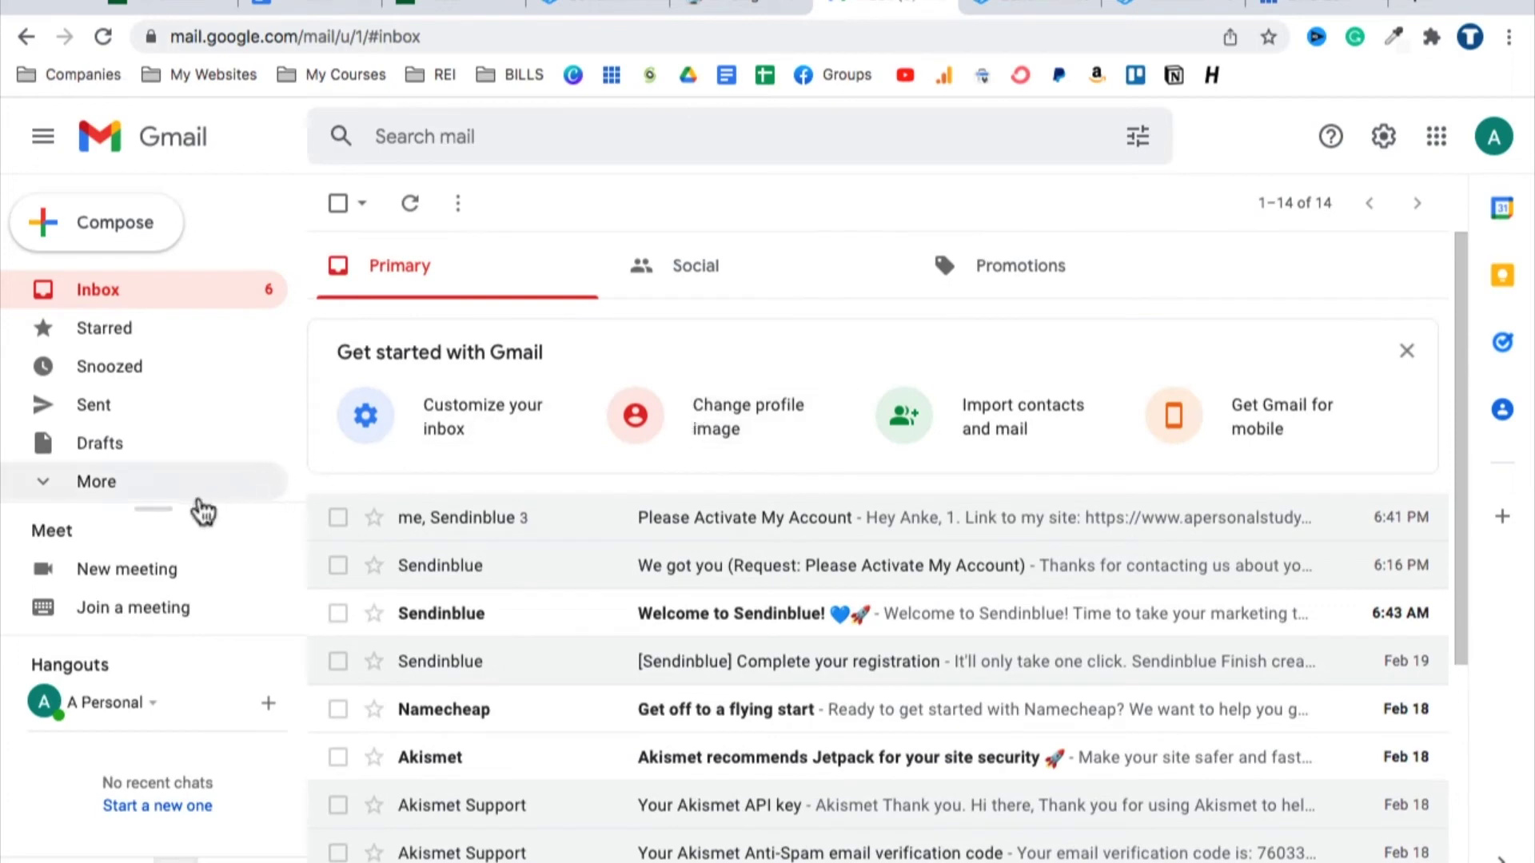
pyautogui.click(172, 486)
pyautogui.scroll(1, 144, 416)
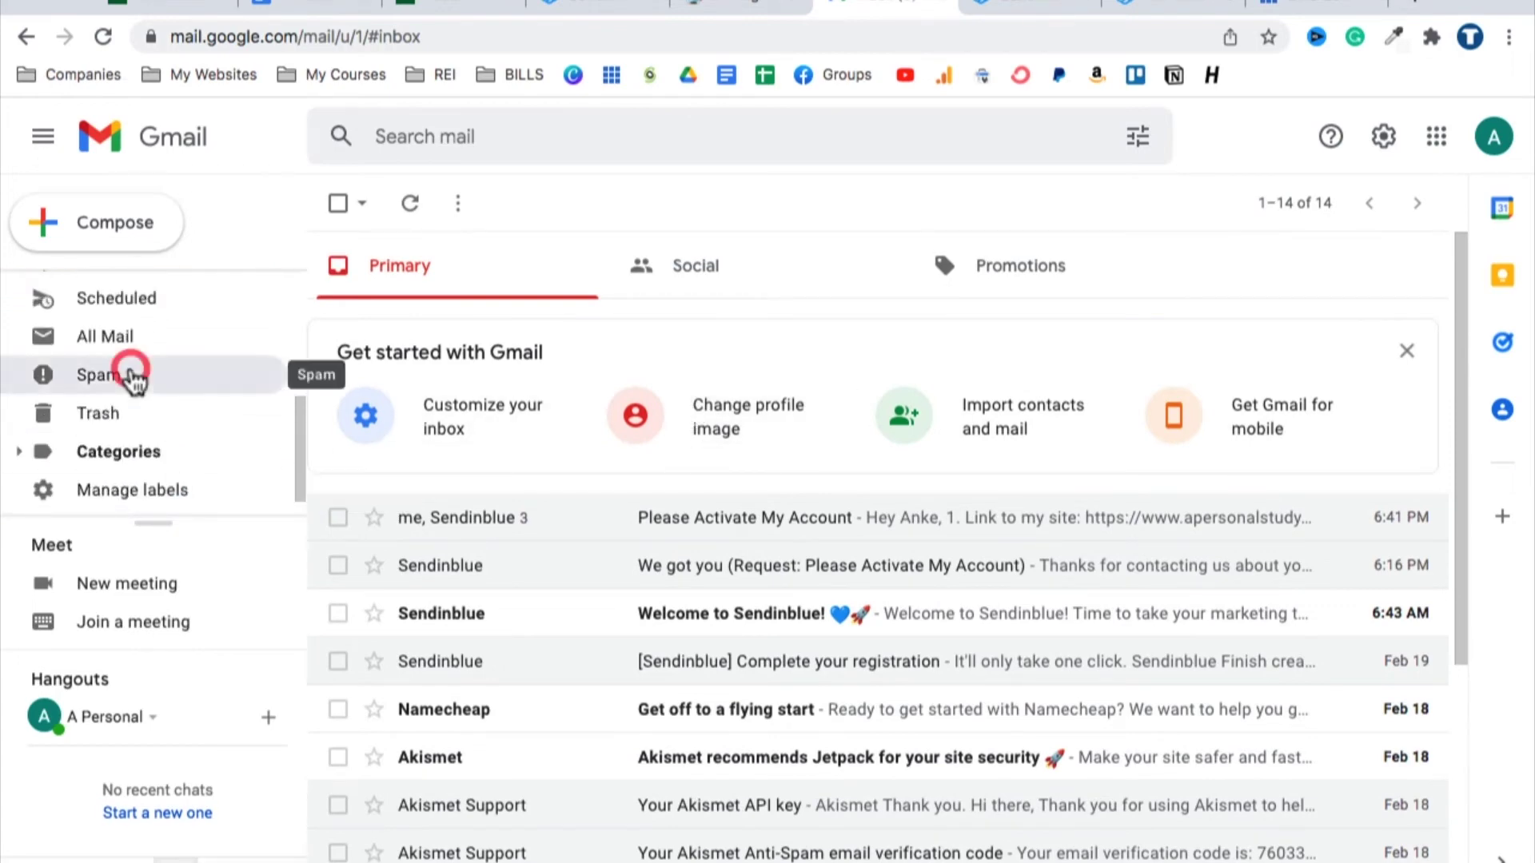
pyautogui.click(130, 370)
pyautogui.scroll(4, 151, 380)
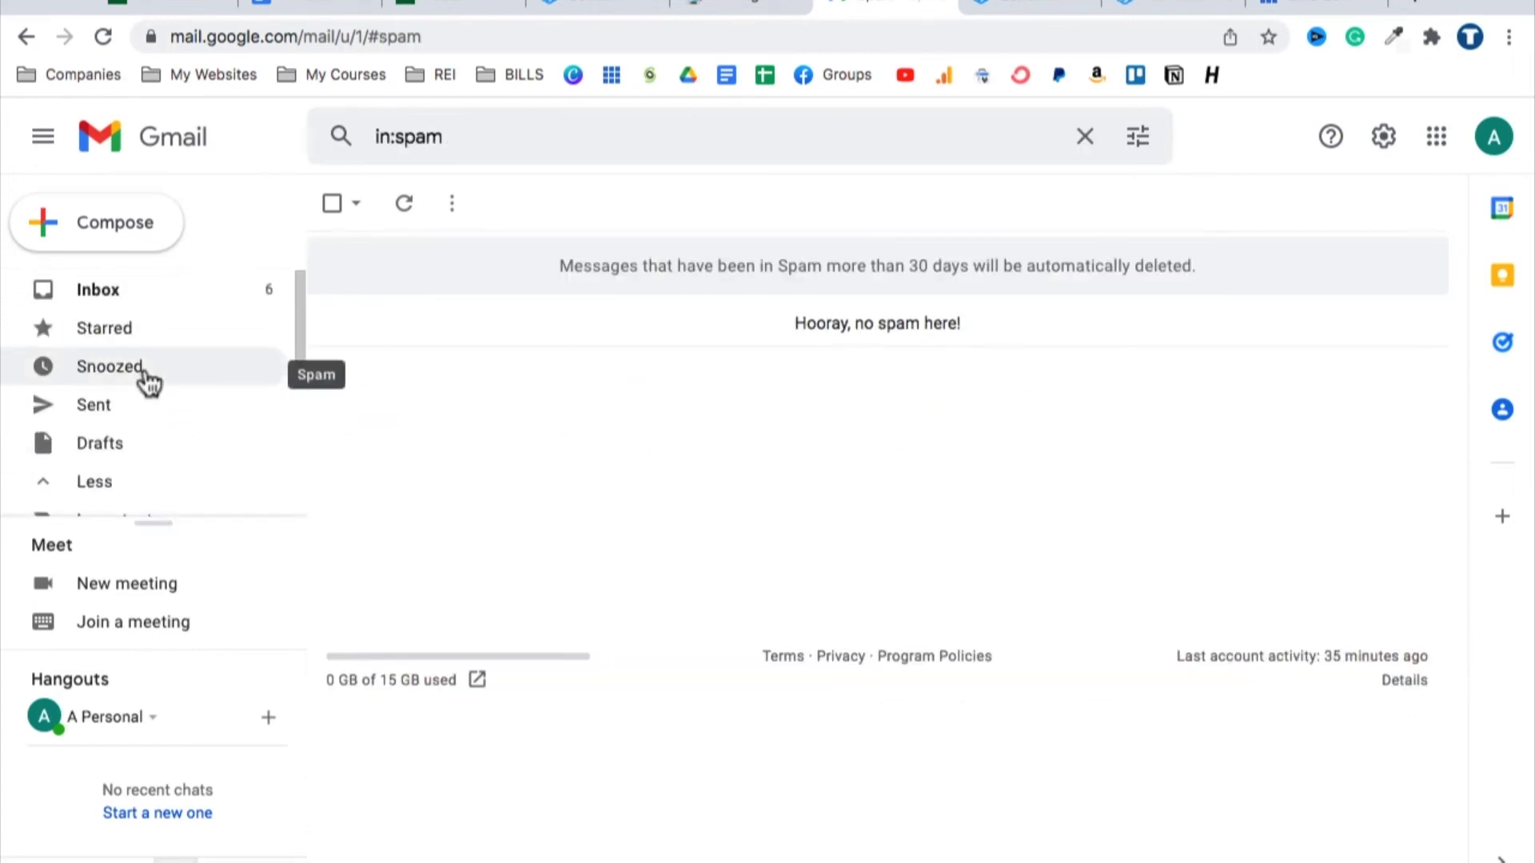
pyautogui.click(144, 297)
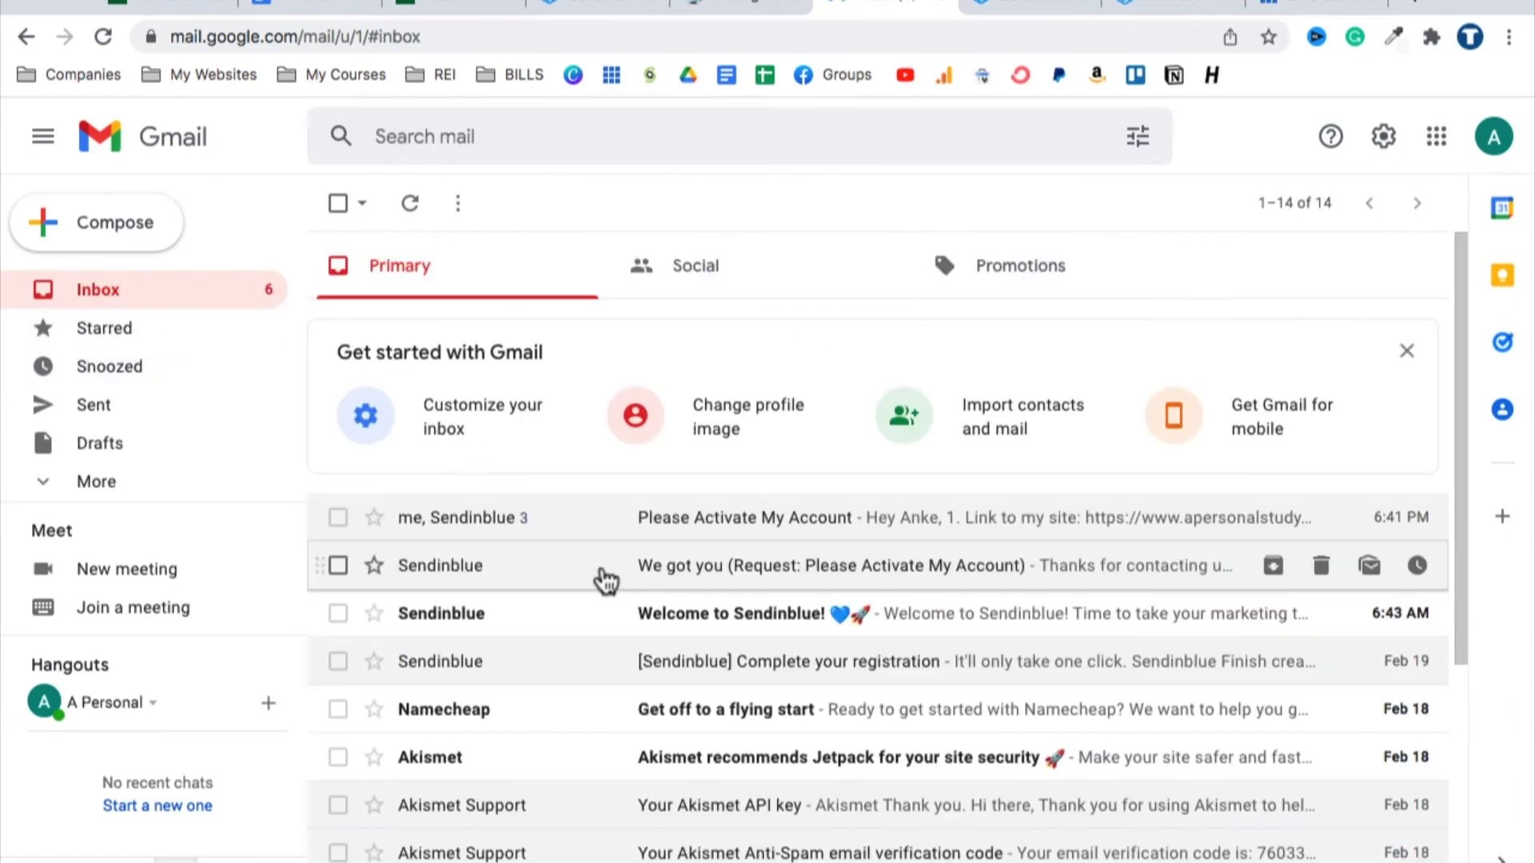
# Look over the Sendinblue senders and domains lists, then return to the WP Mail SMTP Email Test page.
pyautogui.click(1040, 7)
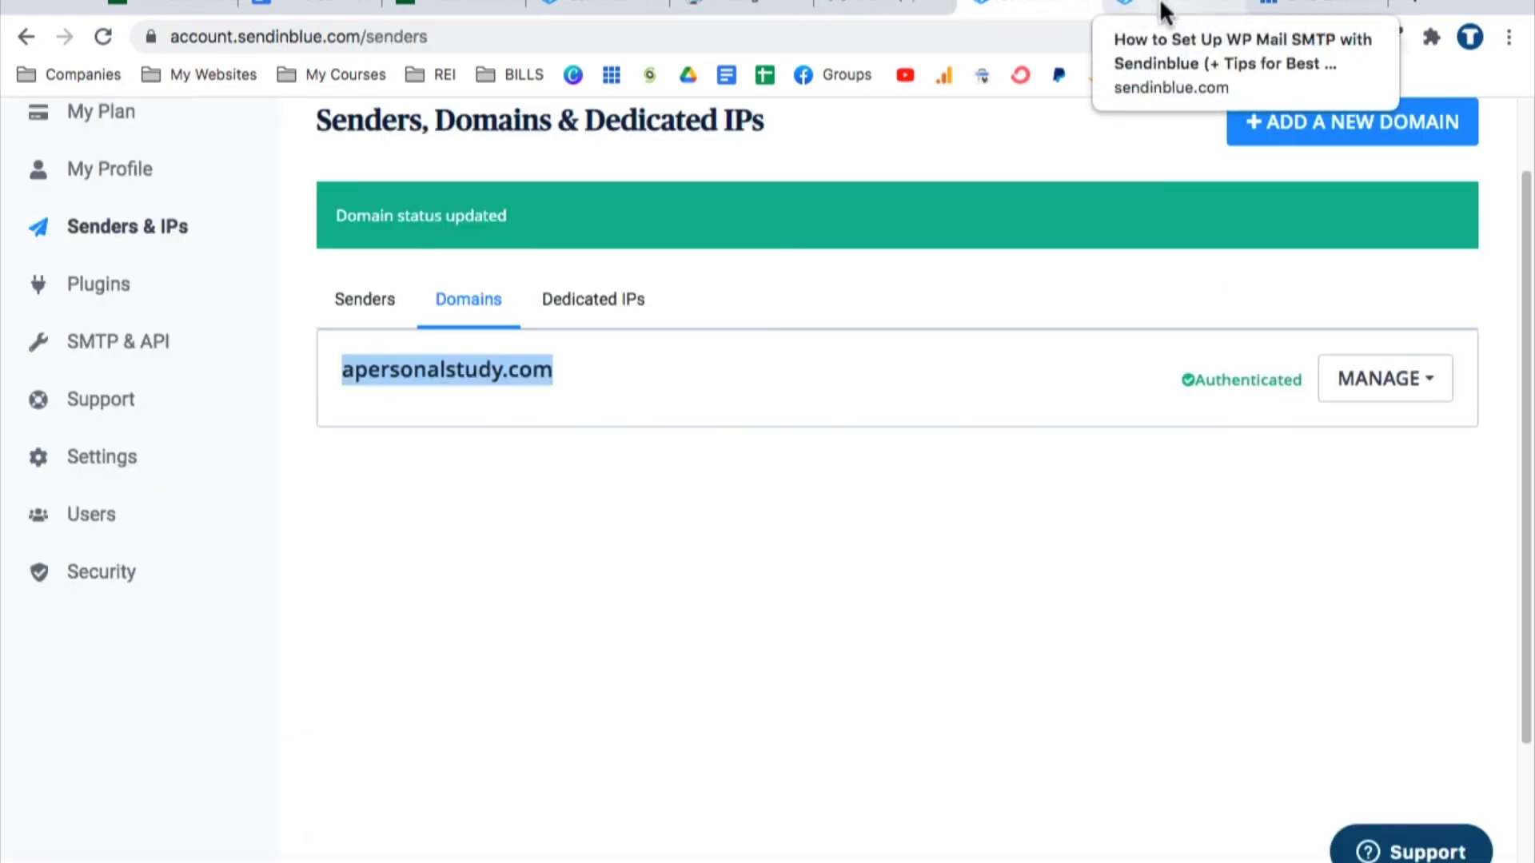
pyautogui.click(344, 296)
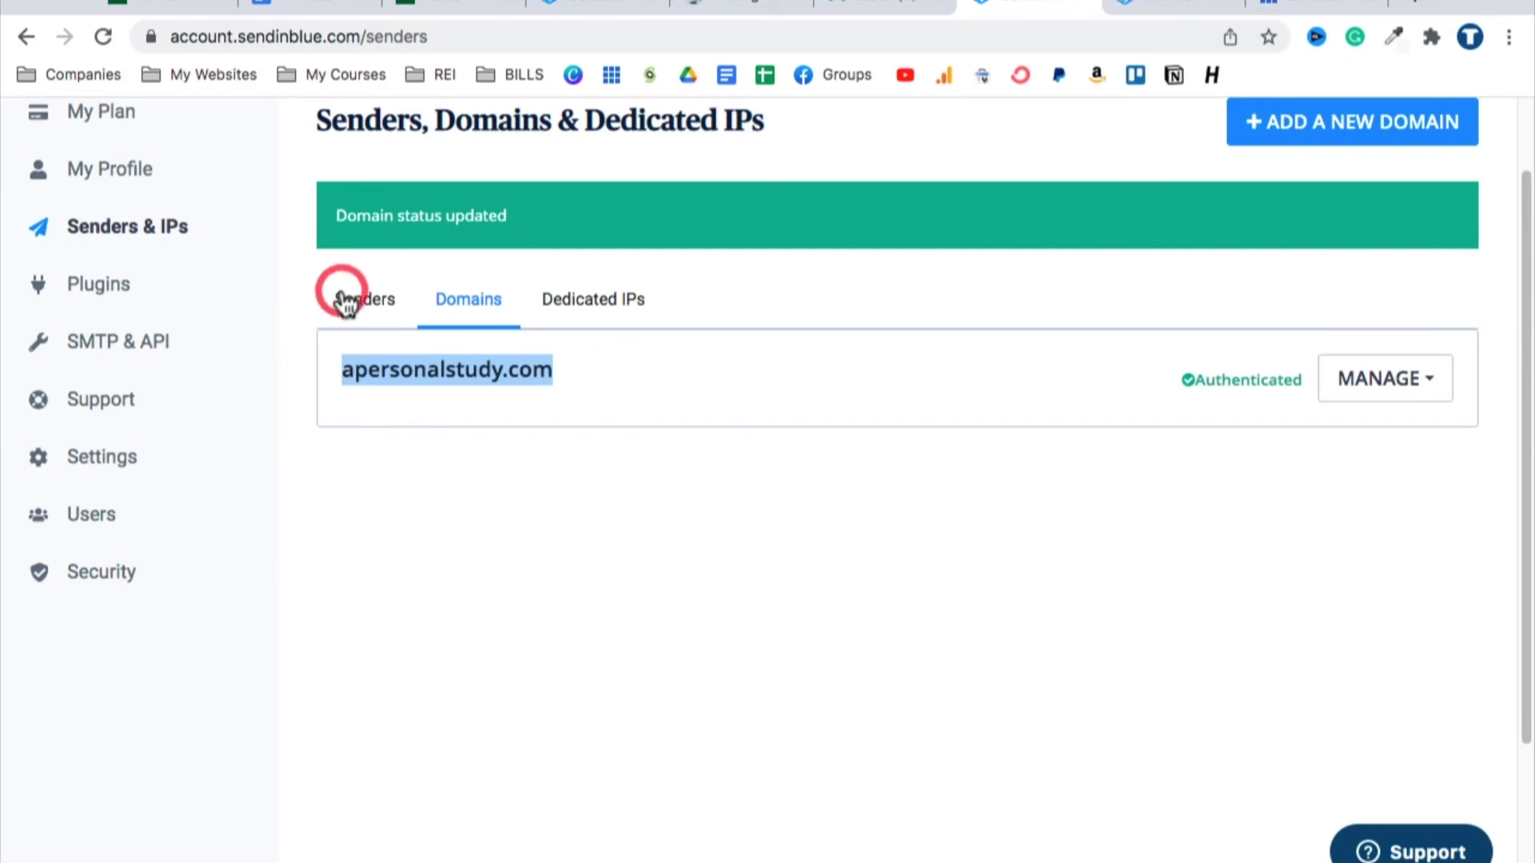
pyautogui.click(468, 210)
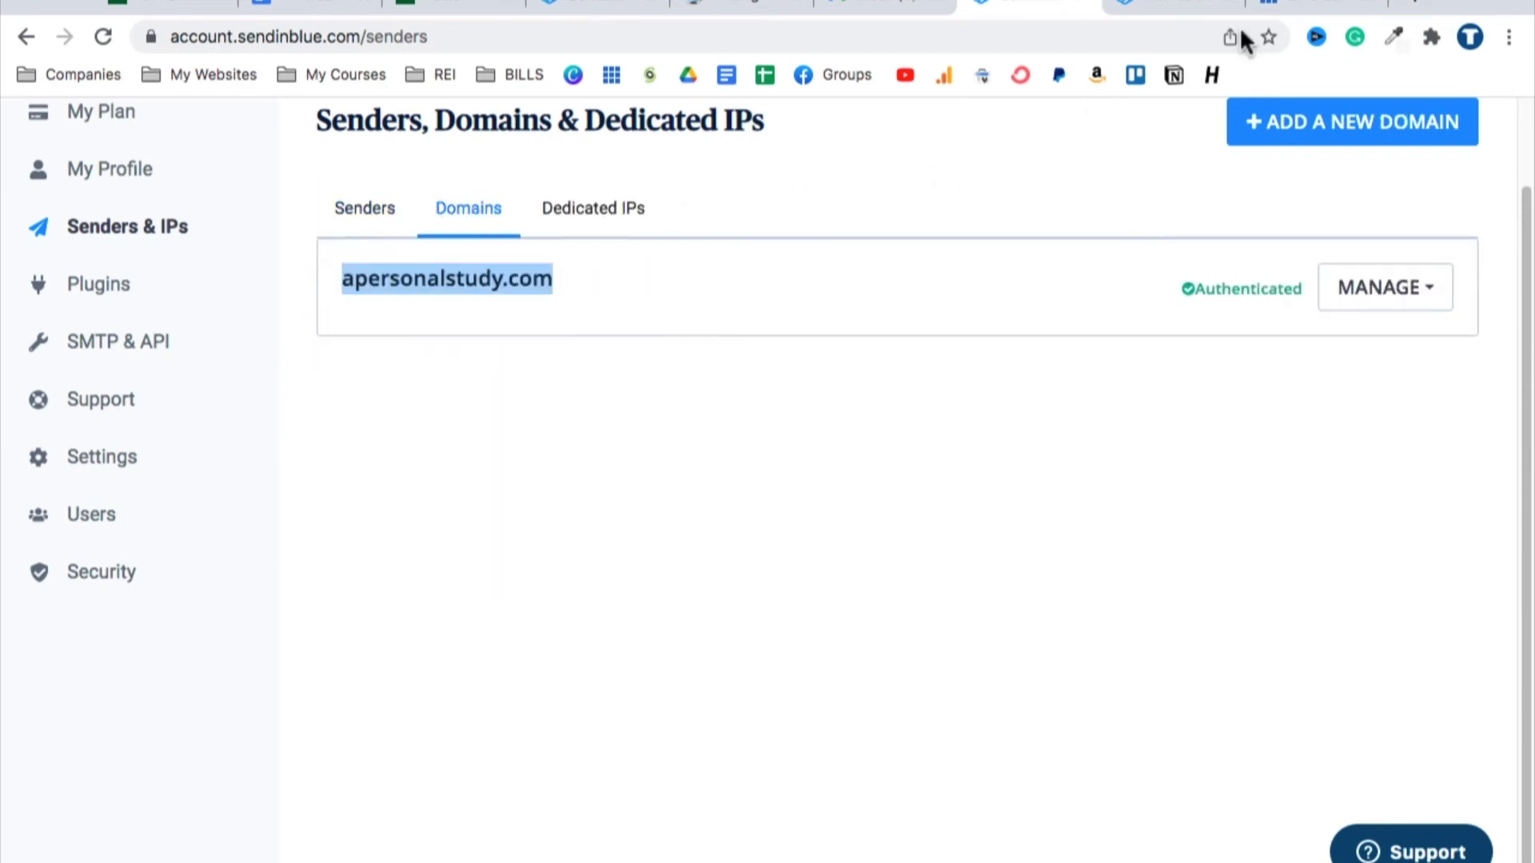
pyautogui.click(903, 8)
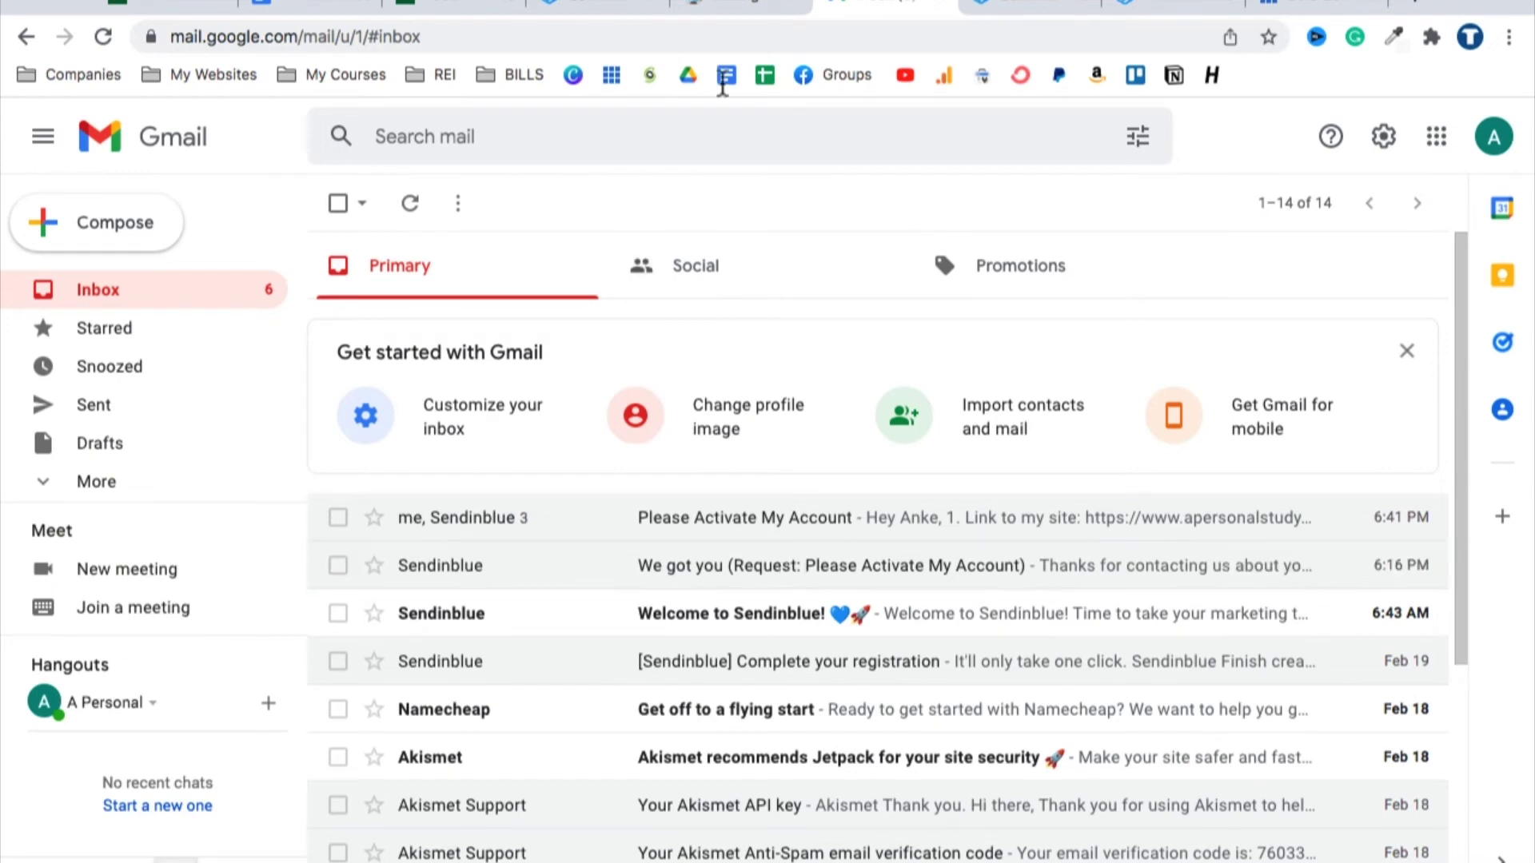
pyautogui.click(441, 9)
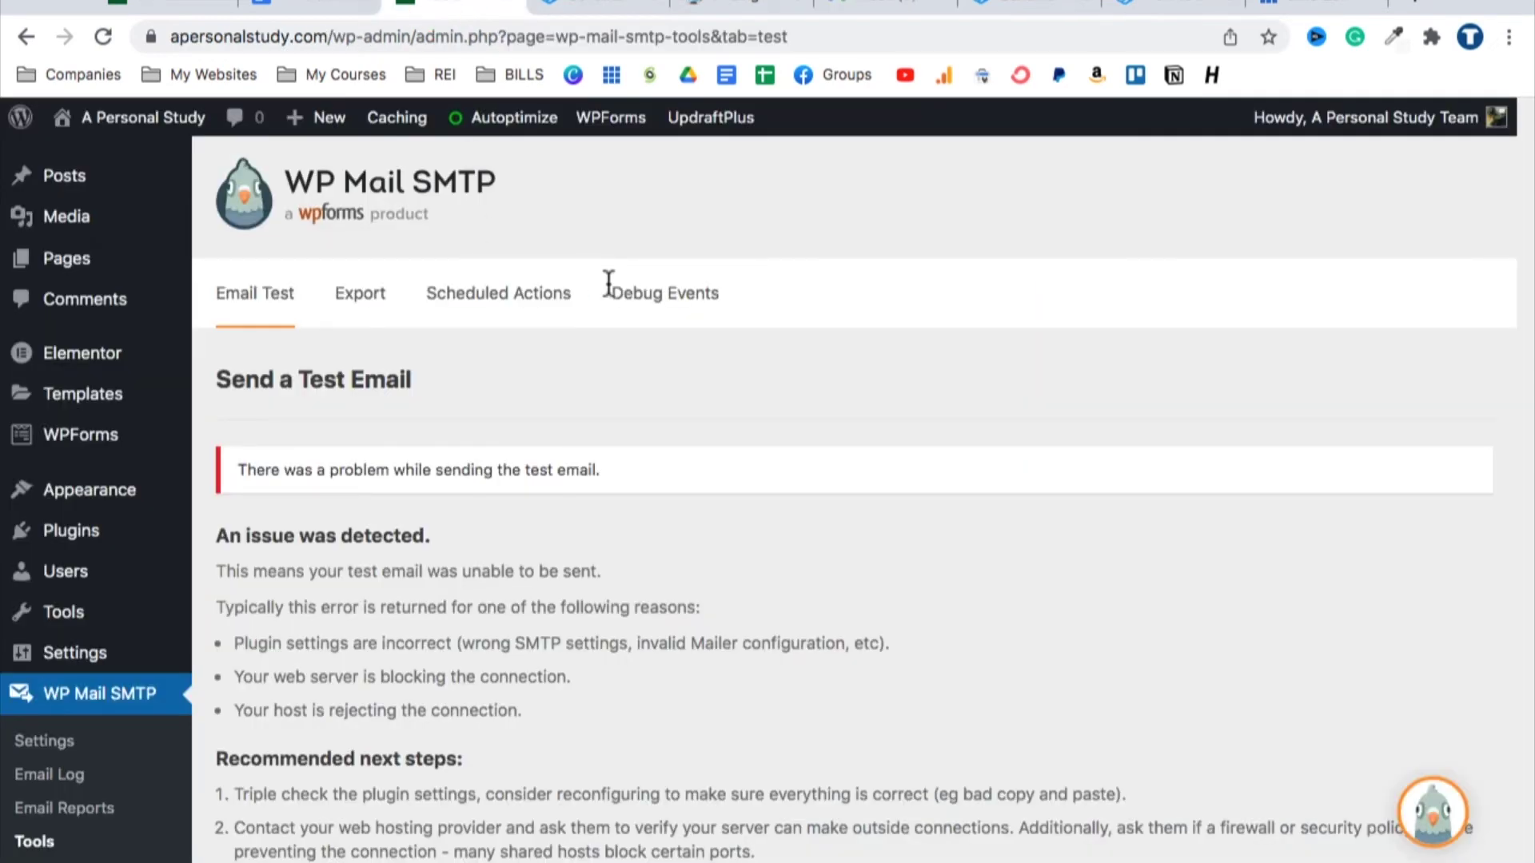
# Scroll the Sendinblue WP Mail SMTP guide to its DNS records and section 3.
pyautogui.click(1123, 10)
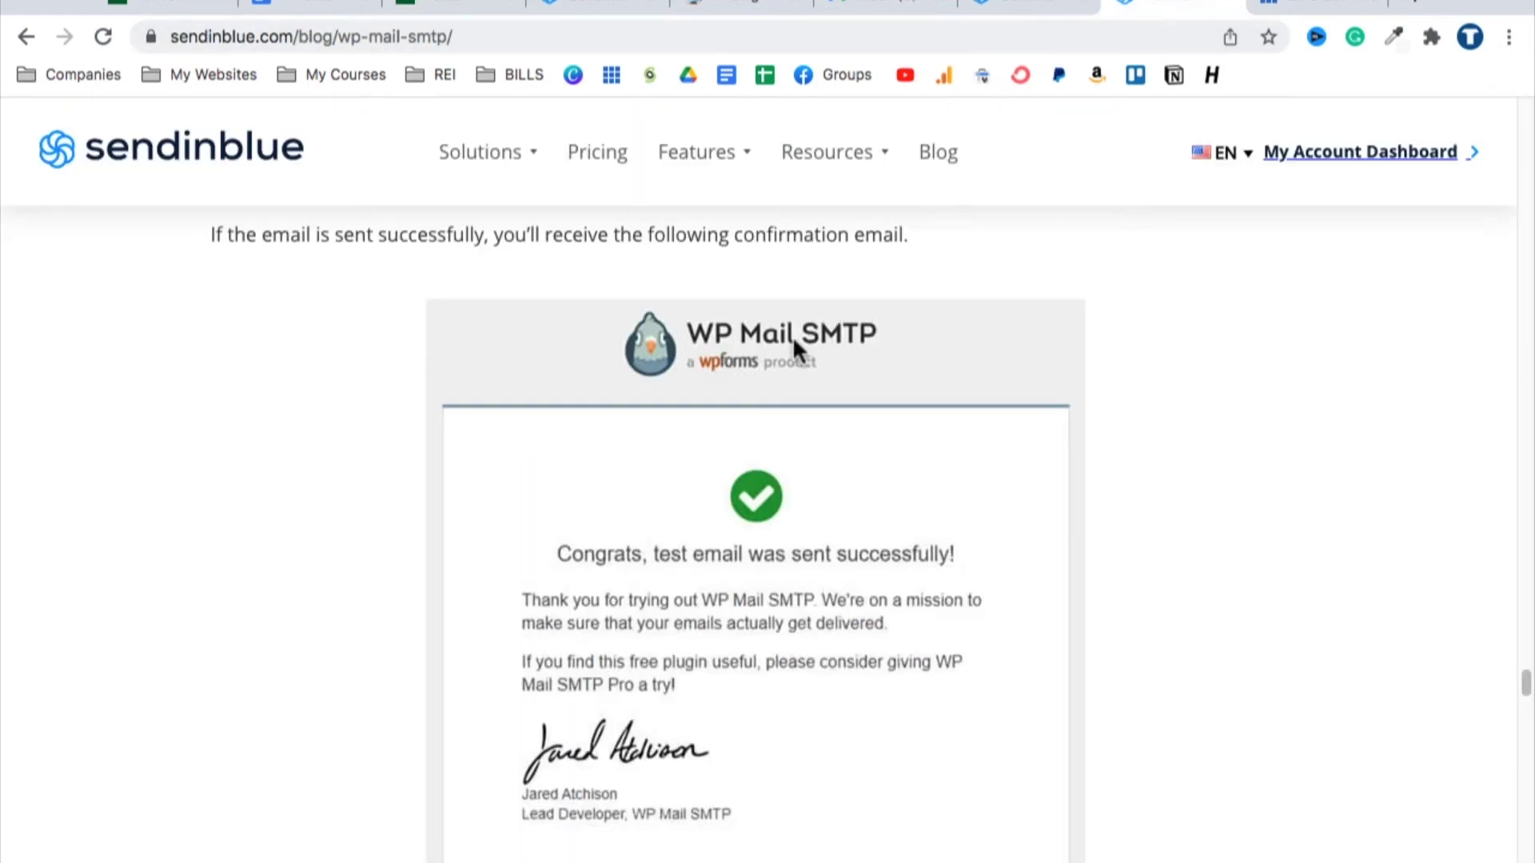
pyautogui.scroll(10, 752, 383)
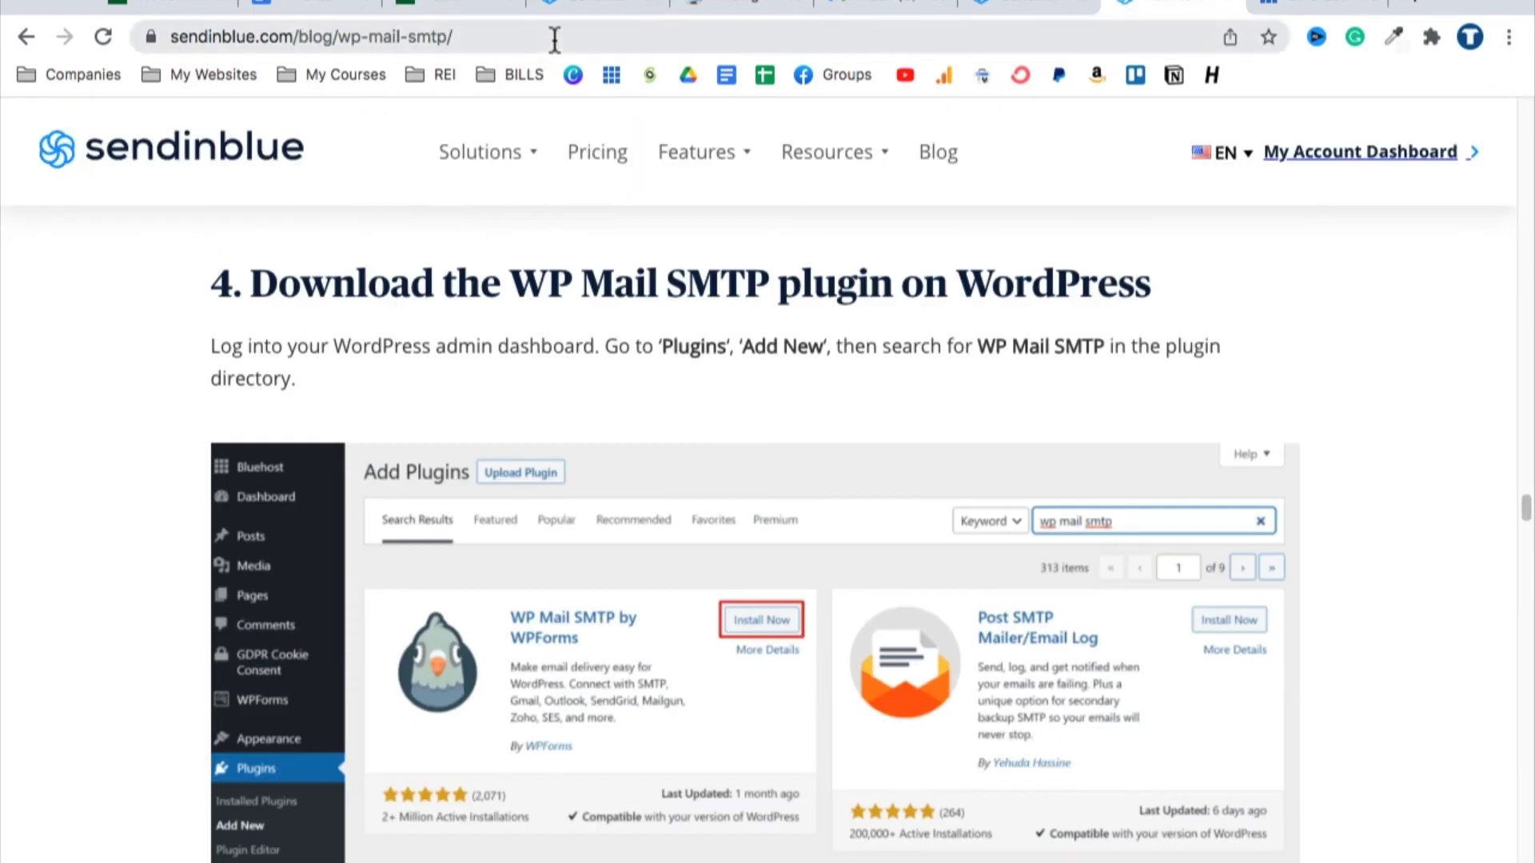
pyautogui.click(552, 37)
pyautogui.scroll(5, 569, 328)
pyautogui.scroll(15, 569, 320)
pyautogui.scroll(-10, 574, 338)
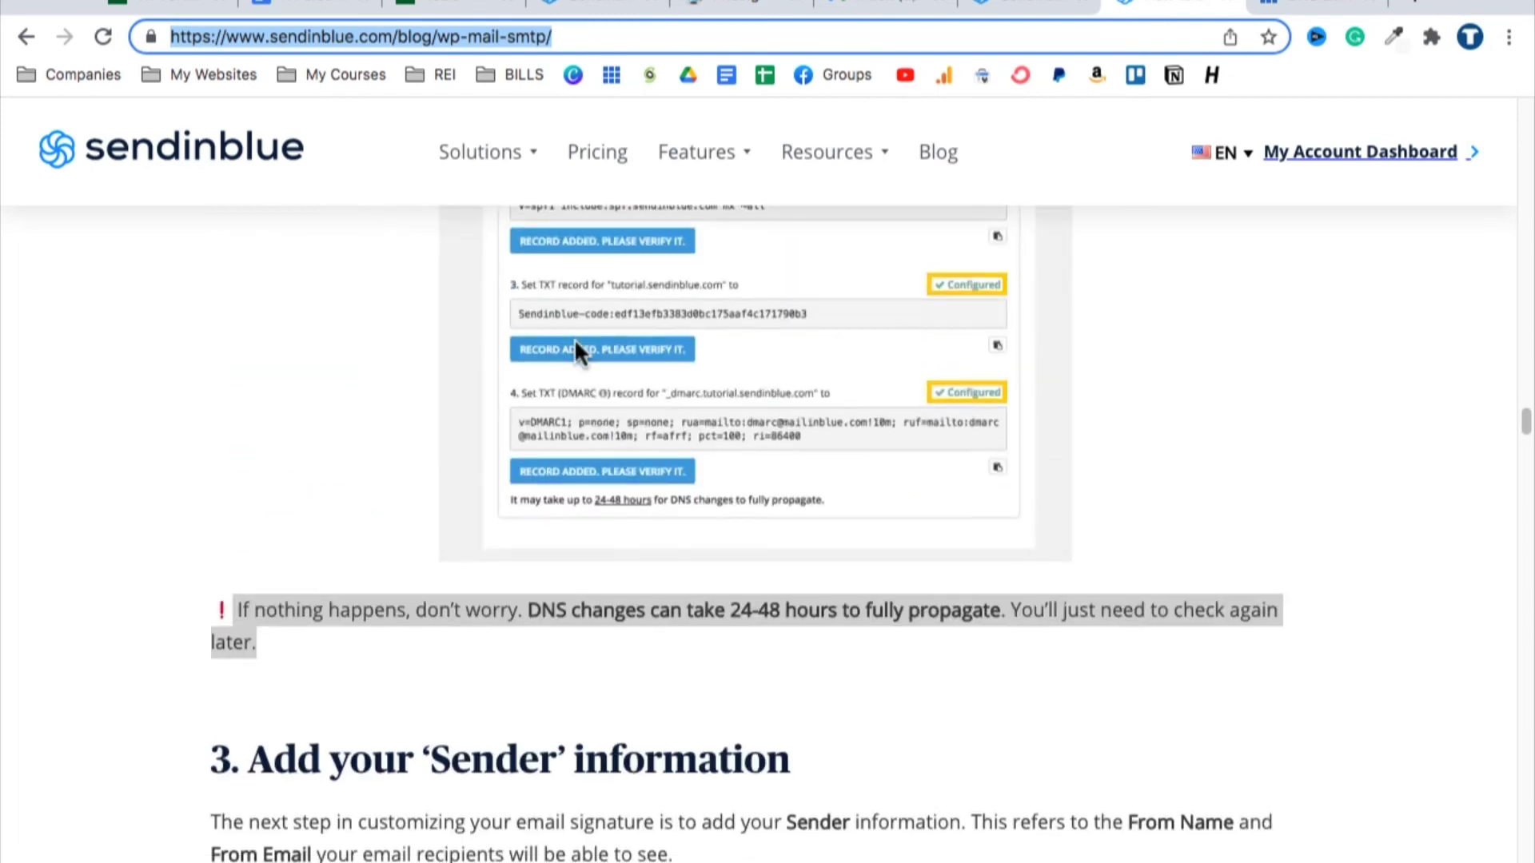
pyautogui.scroll(-1, 625, 448)
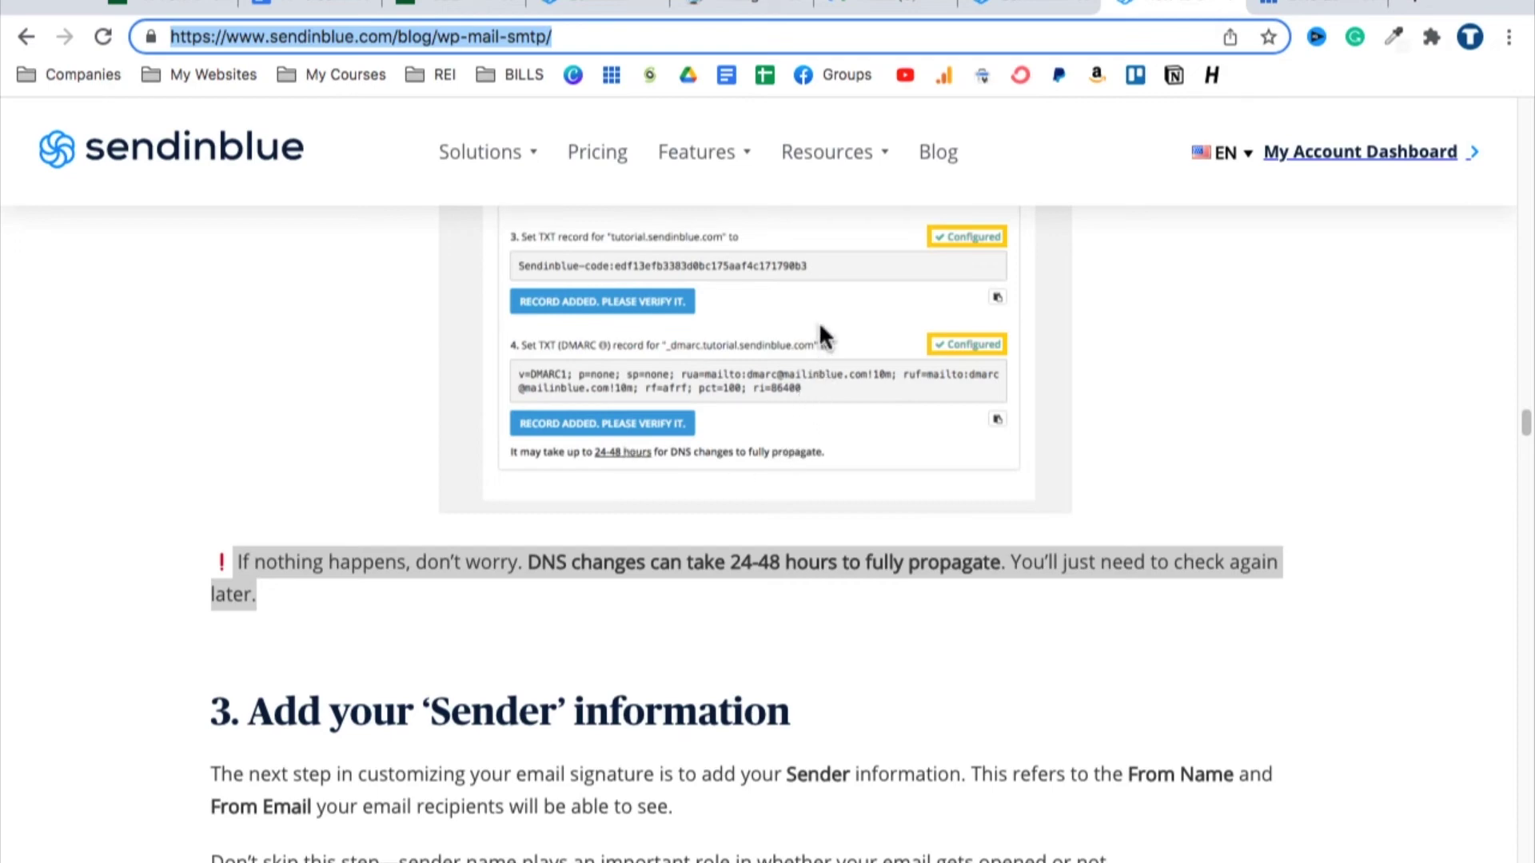
pyautogui.click(882, 6)
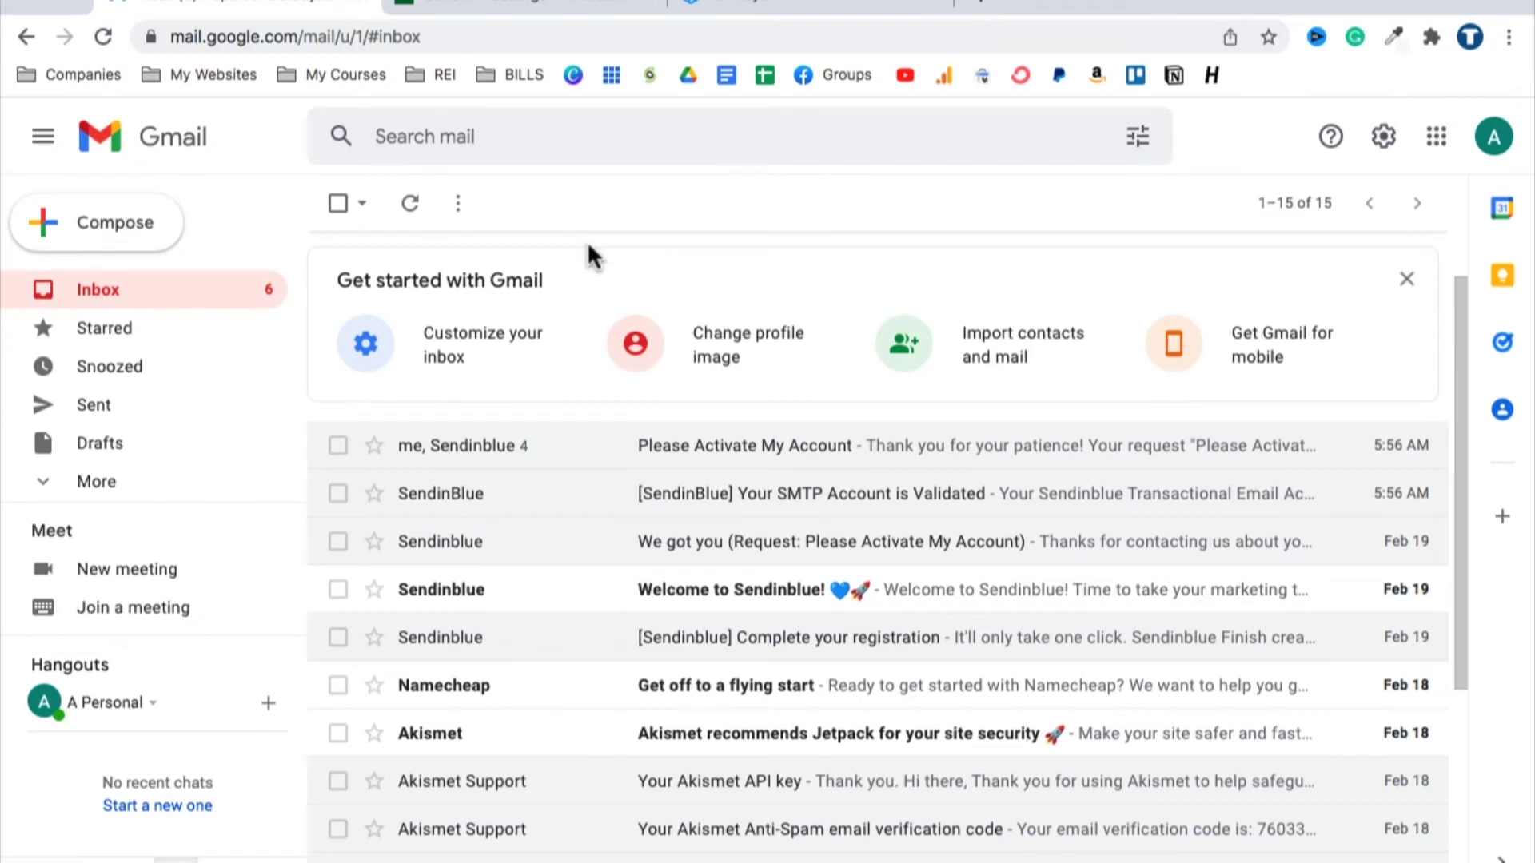
pyautogui.scroll(-1, 588, 247)
pyautogui.scroll(-1, 592, 291)
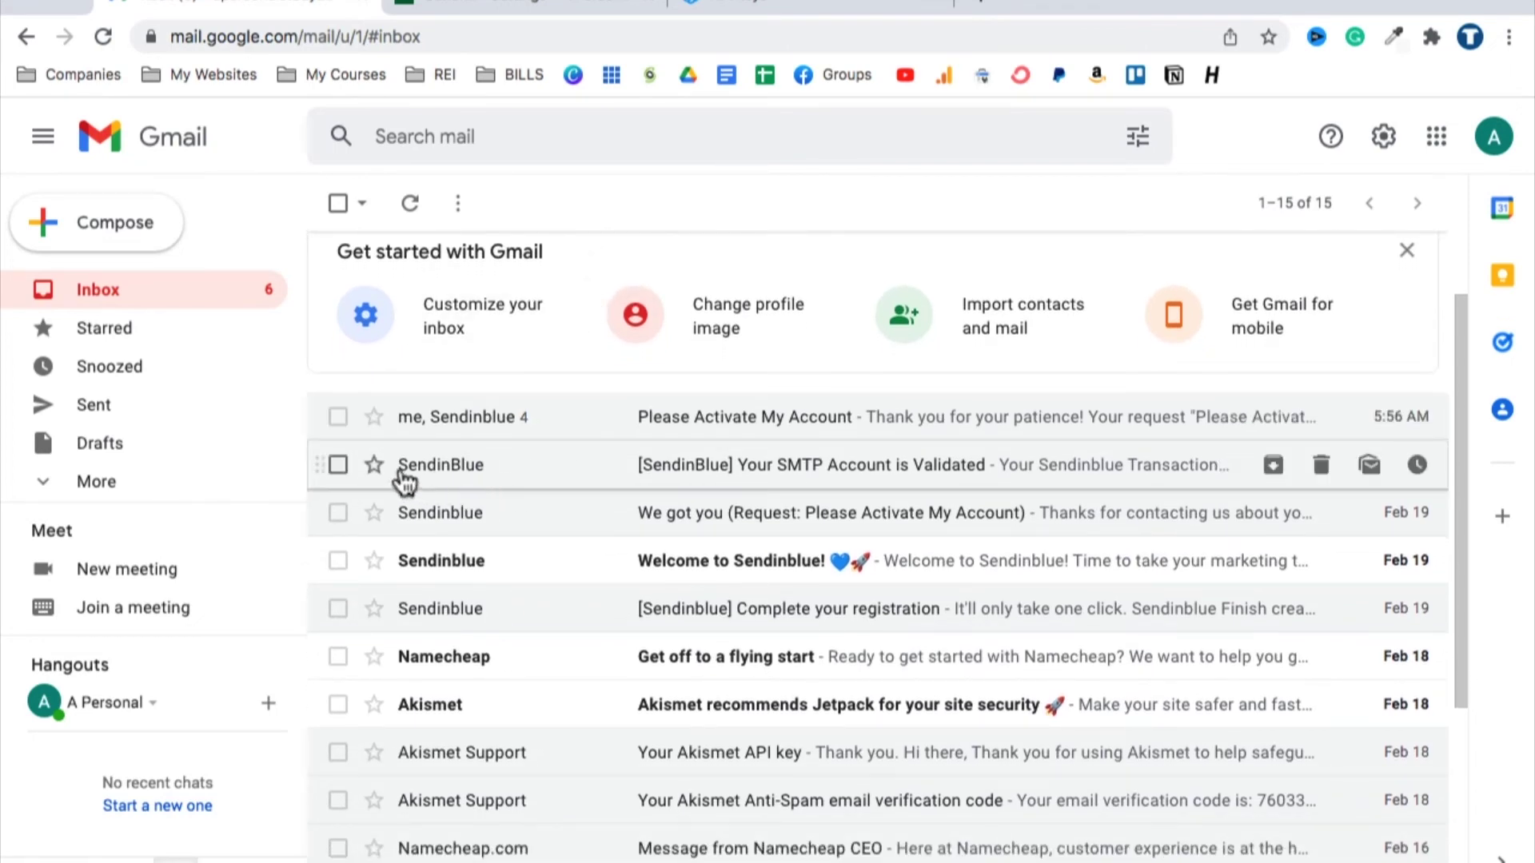
pyautogui.click(786, 480)
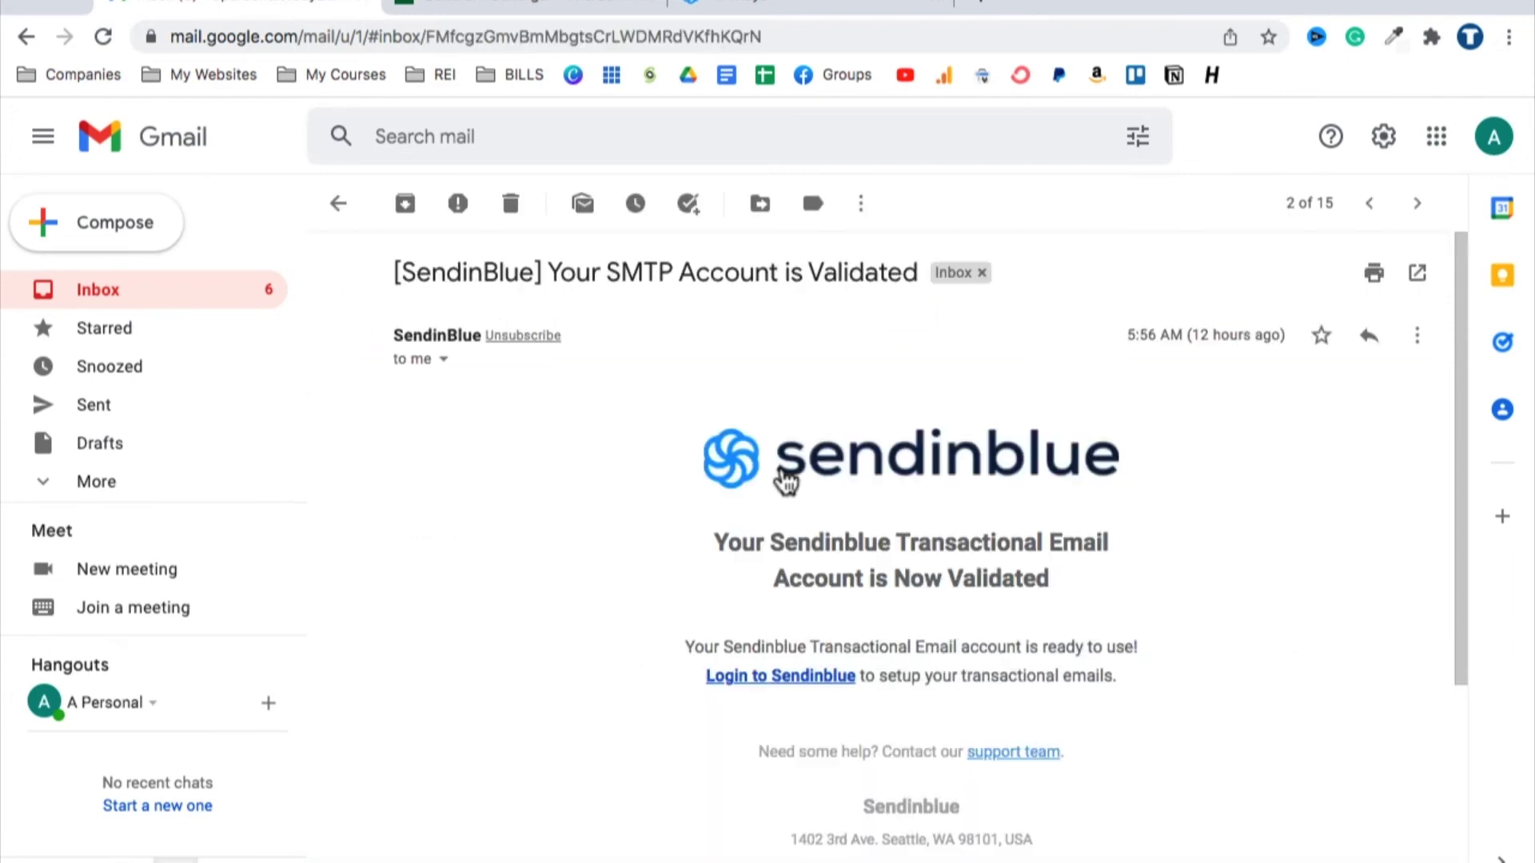
pyautogui.scroll(-1, 764, 457)
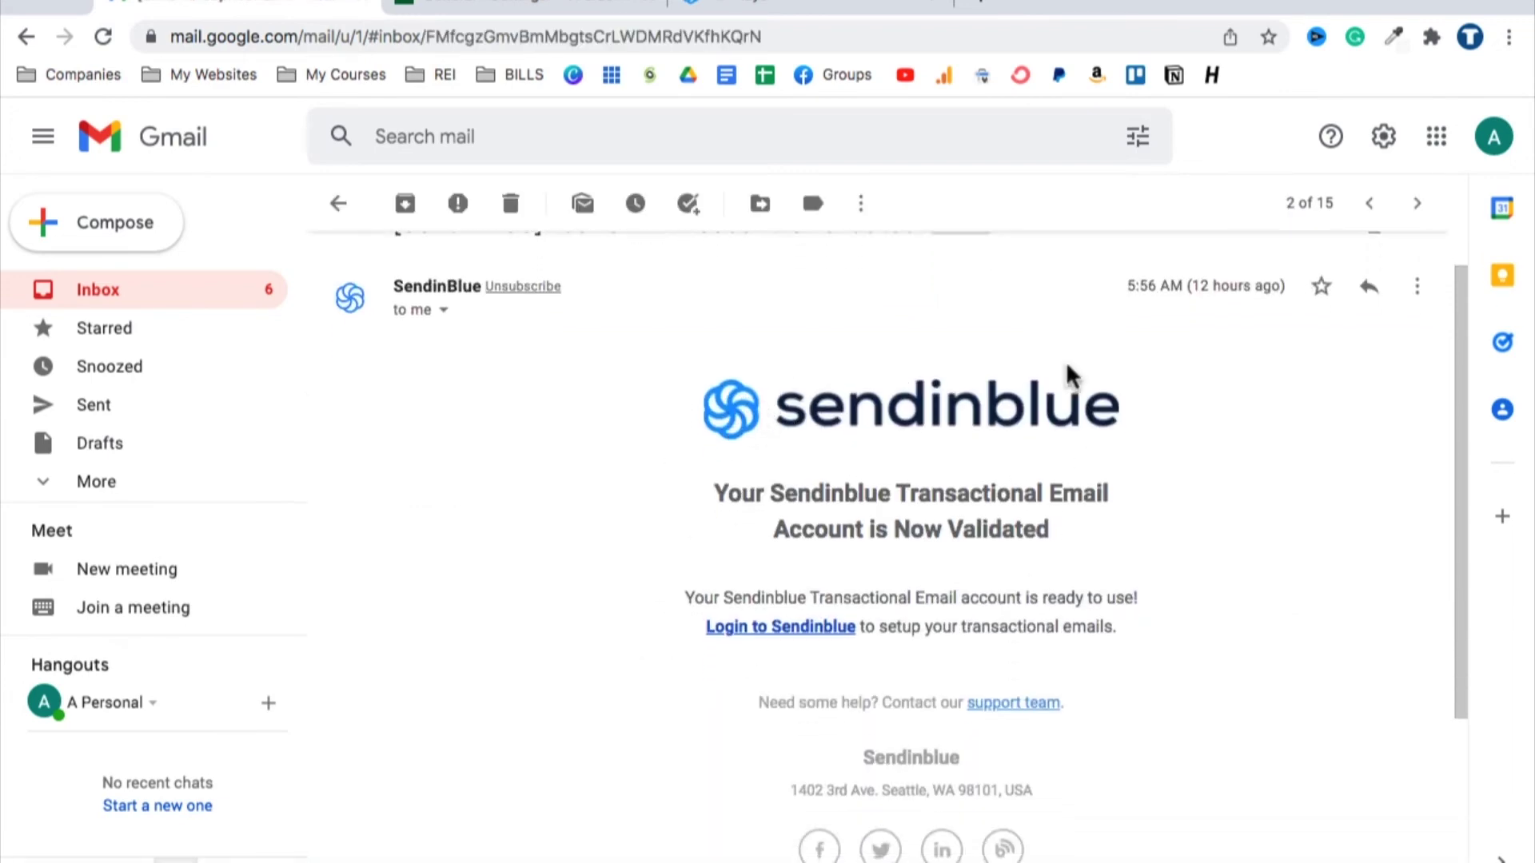
pyautogui.scroll(1, 800, 528)
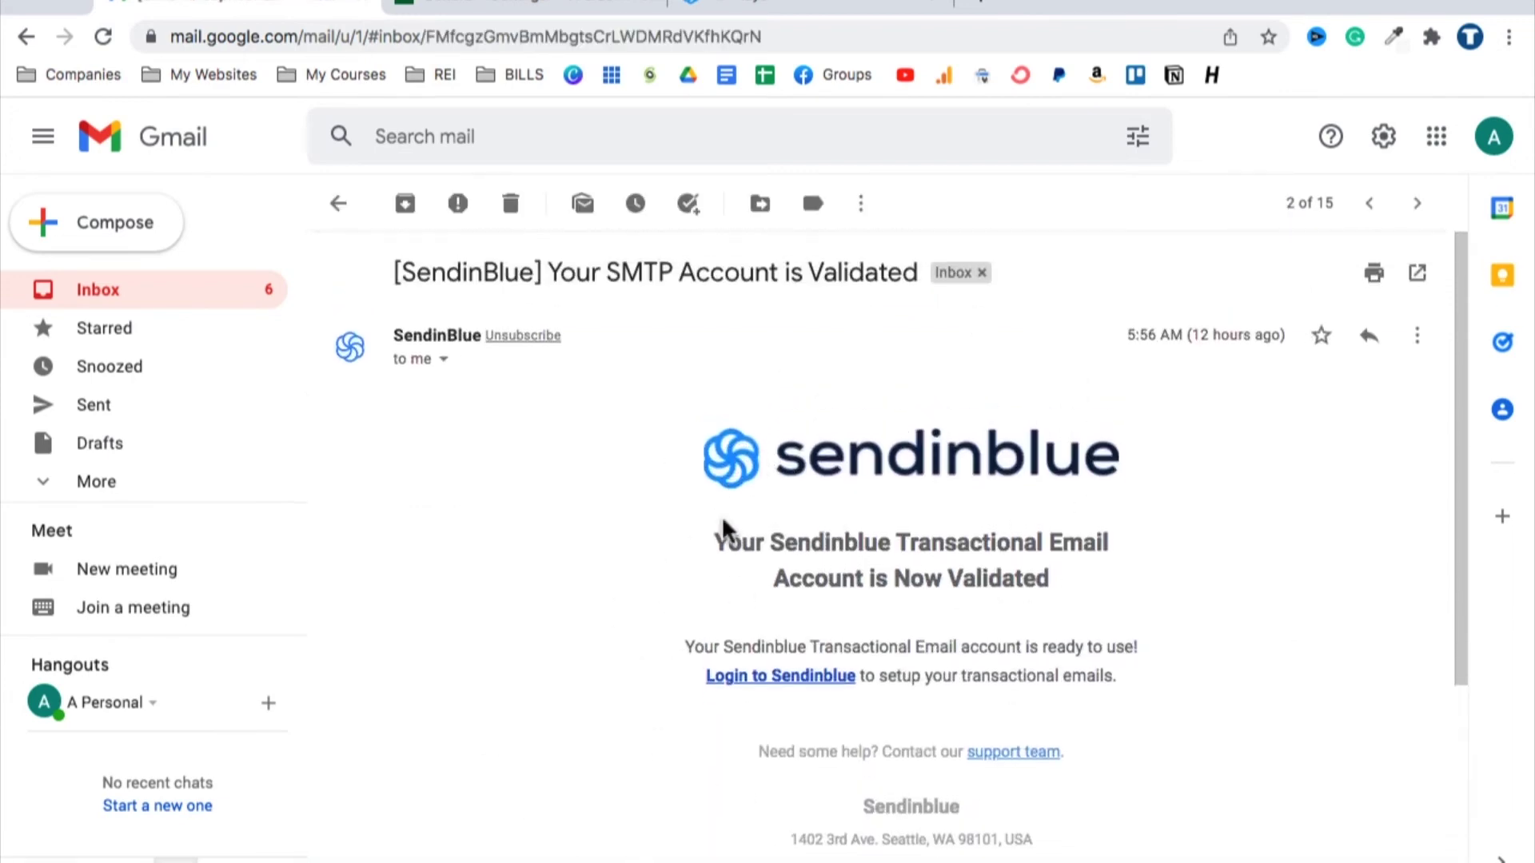
pyautogui.click(113, 295)
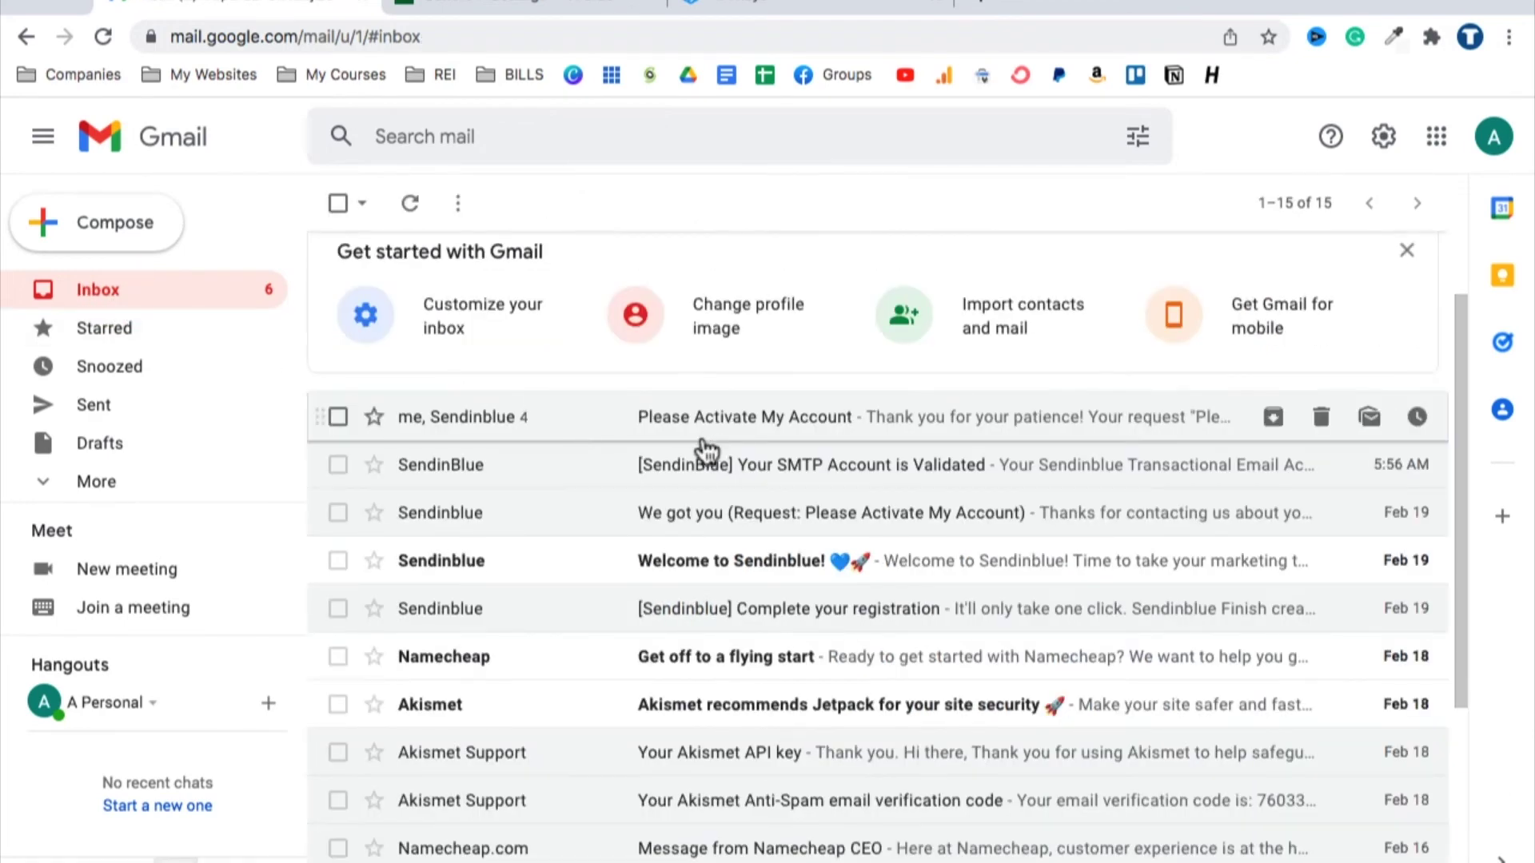
# Open the 'Please Activate My Account' thread and expand its third message.
pyautogui.click(682, 426)
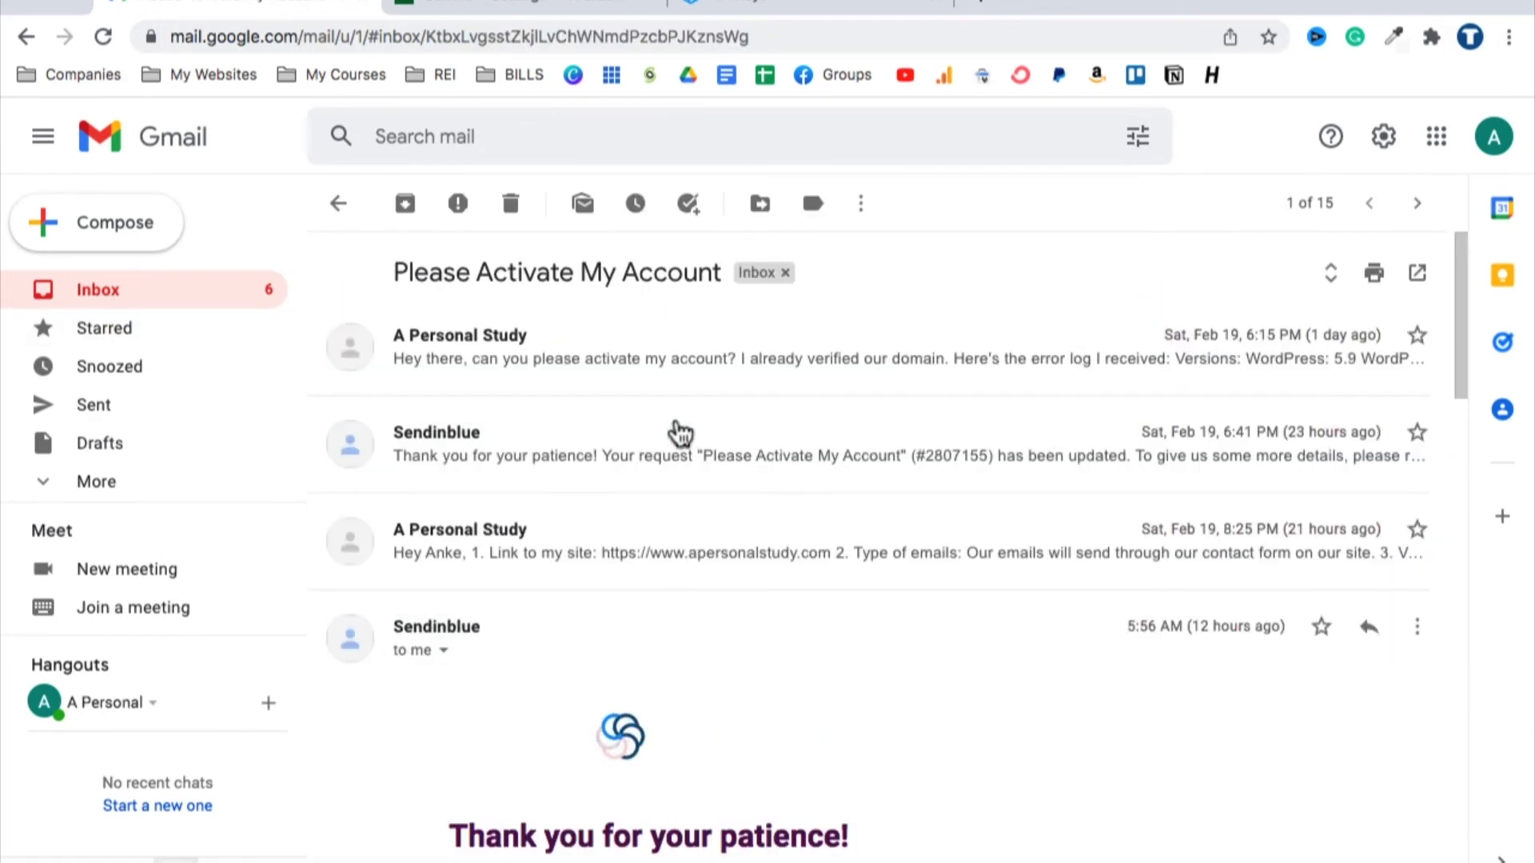
pyautogui.scroll(-2, 675, 448)
pyautogui.click(619, 478)
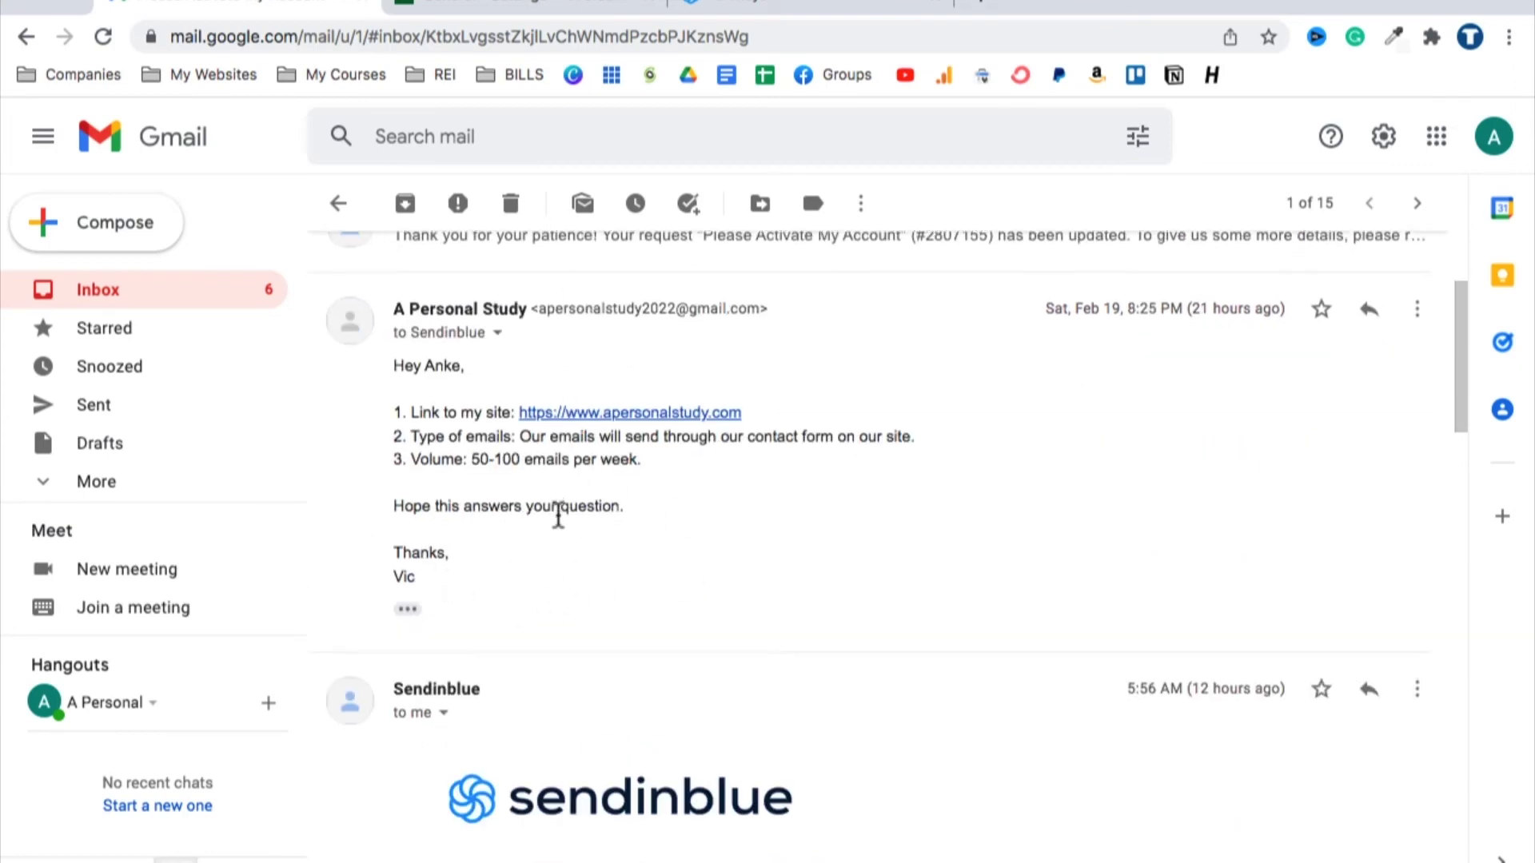
pyautogui.scroll(-7, 558, 514)
pyautogui.scroll(-3, 555, 515)
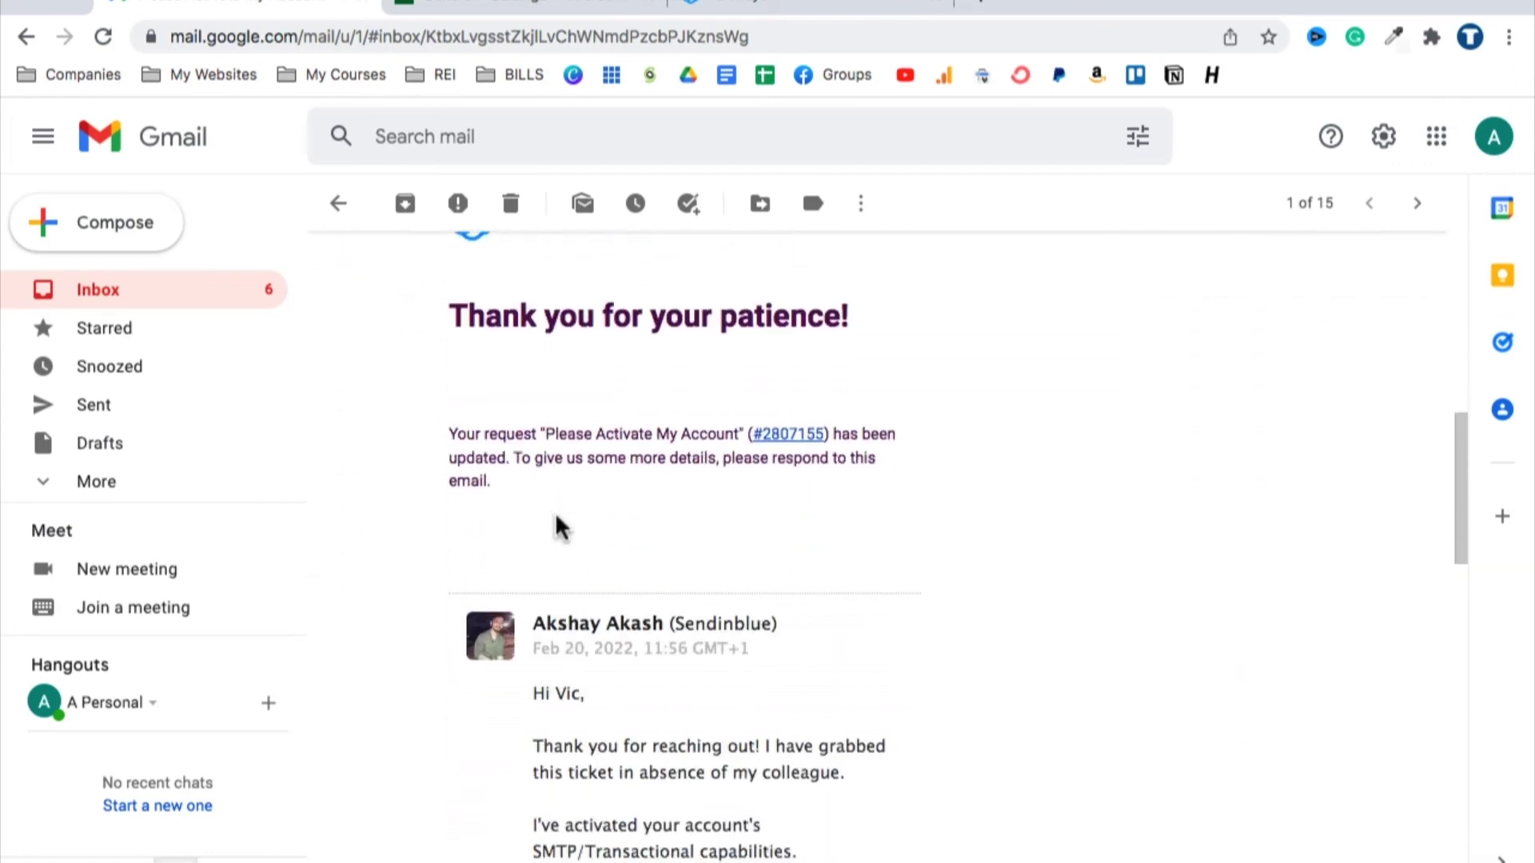
pyautogui.scroll(-1, 593, 492)
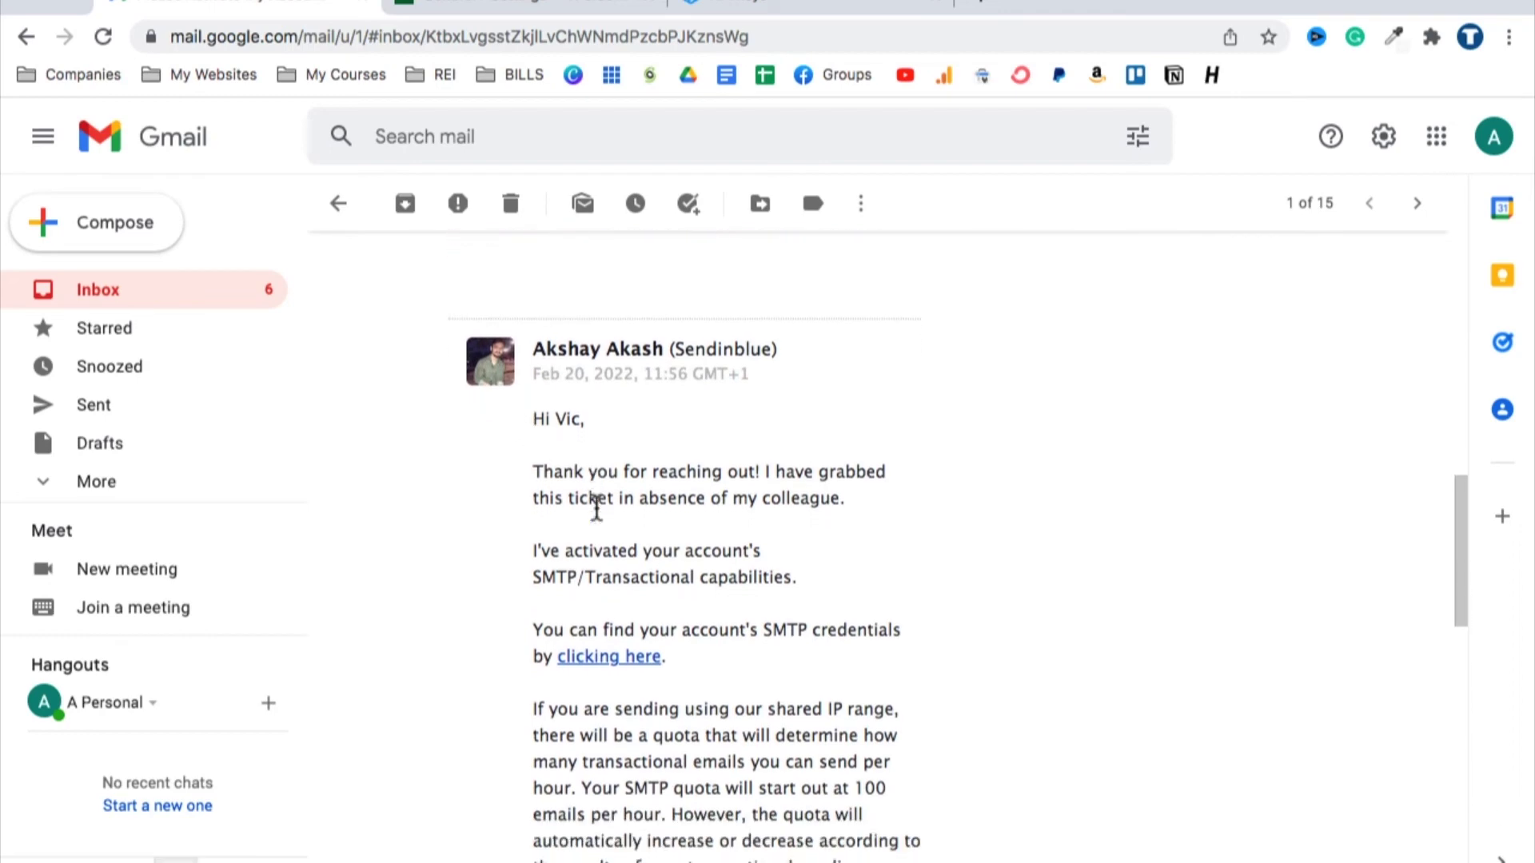
# Read Sendinblue's support reply confirming SMTP activation, highlighting the sentence about the ticket.
pyautogui.moveTo(766, 472)
pyautogui.mouseDown()
pyautogui.moveTo(829, 504)
pyautogui.moveTo(778, 470)
pyautogui.mouseUp()
pyautogui.click(839, 496)
pyautogui.scroll(-2, 676, 542)
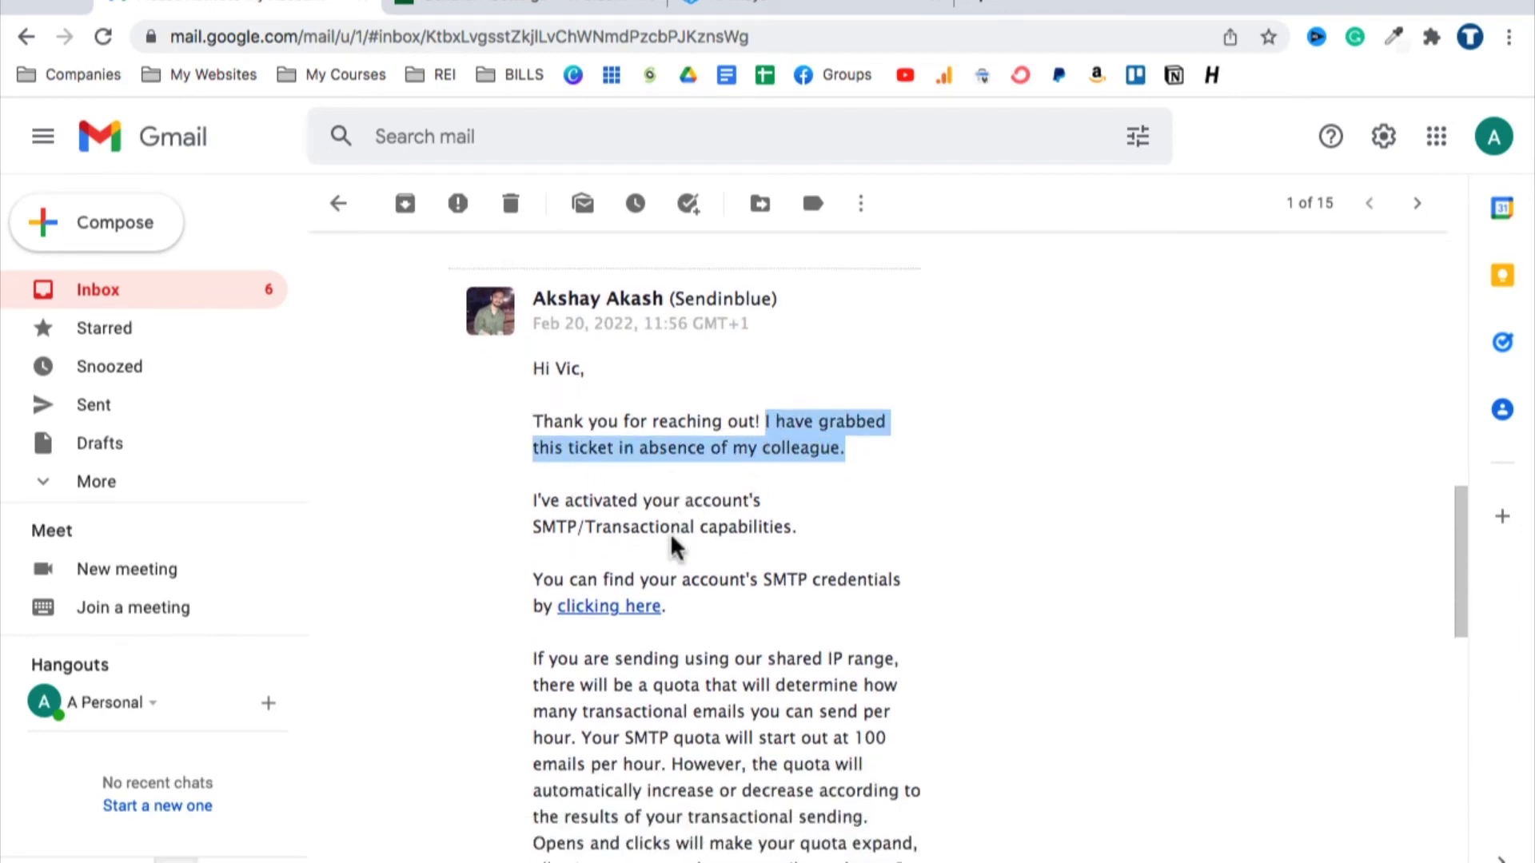
pyautogui.scroll(2, 751, 530)
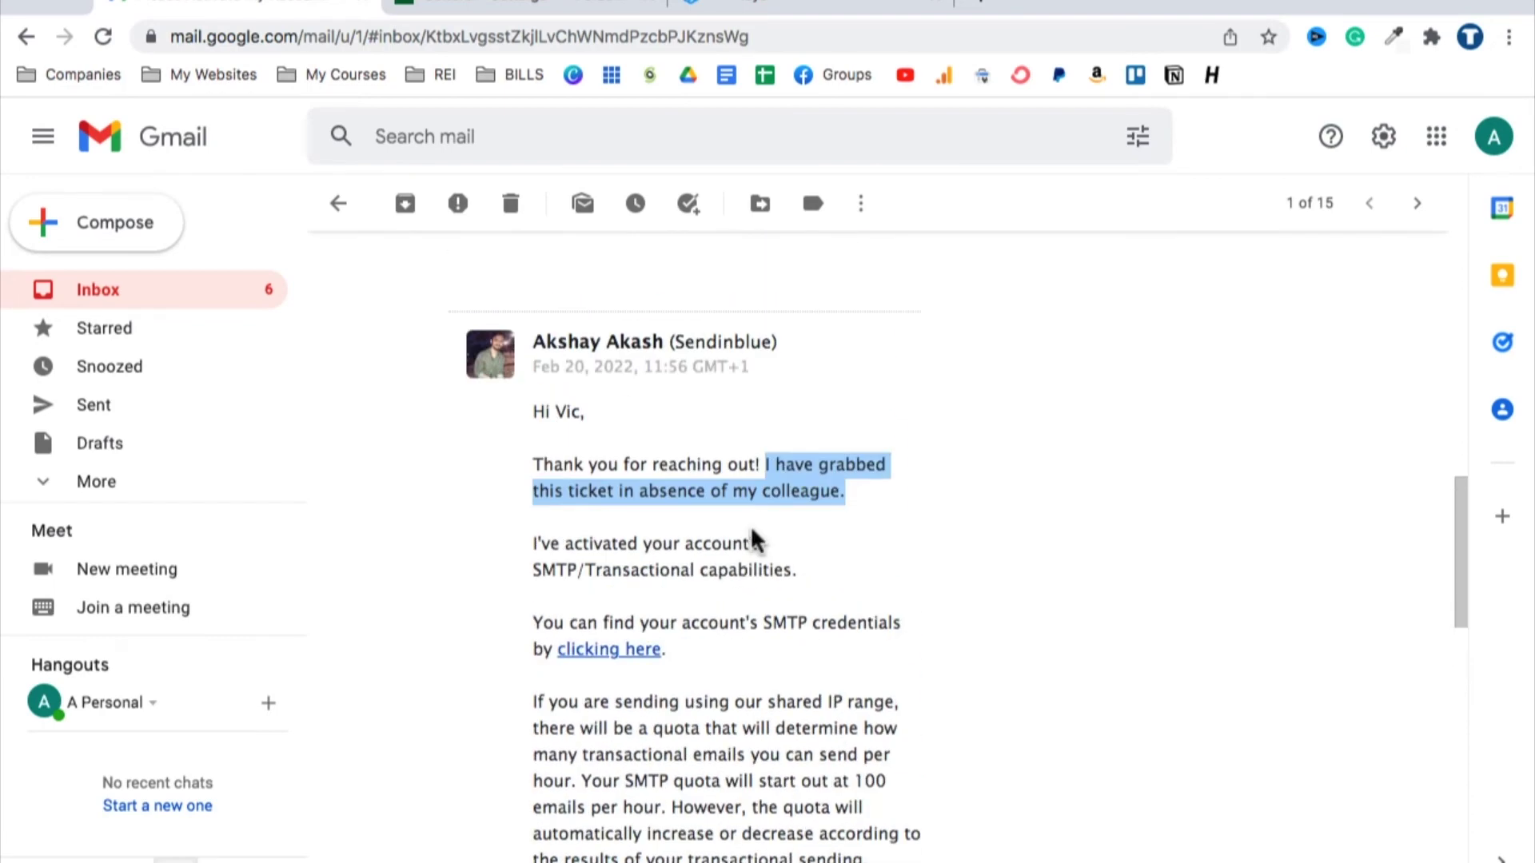
pyautogui.click(836, 499)
pyautogui.moveTo(845, 501); pyautogui.dragTo(764, 464)
pyautogui.scroll(-1, 767, 534)
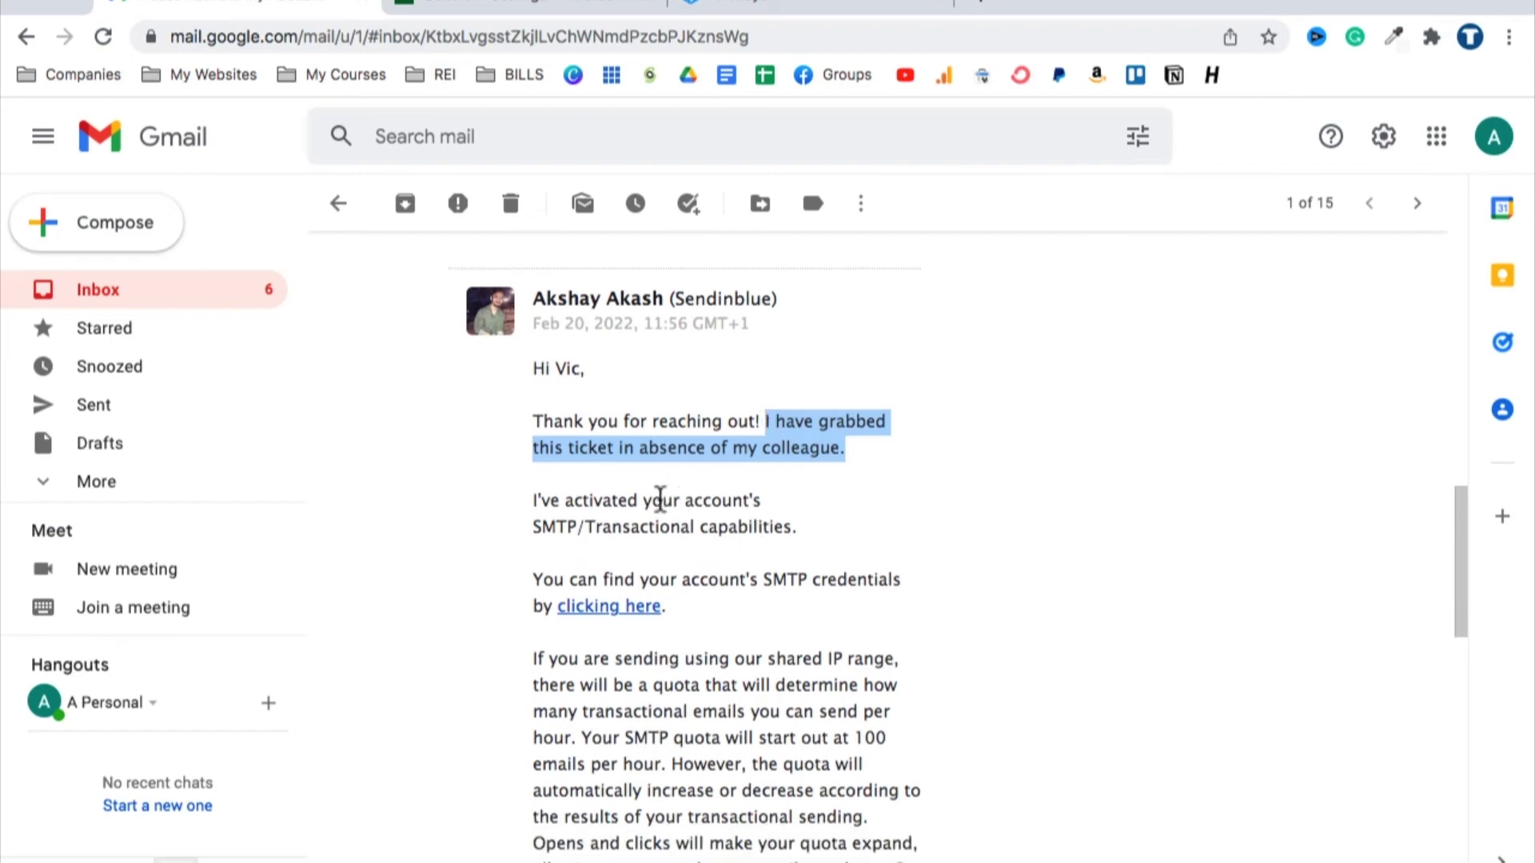
pyautogui.moveTo(522, 502); pyautogui.dragTo(548, 497)
pyautogui.click(548, 505)
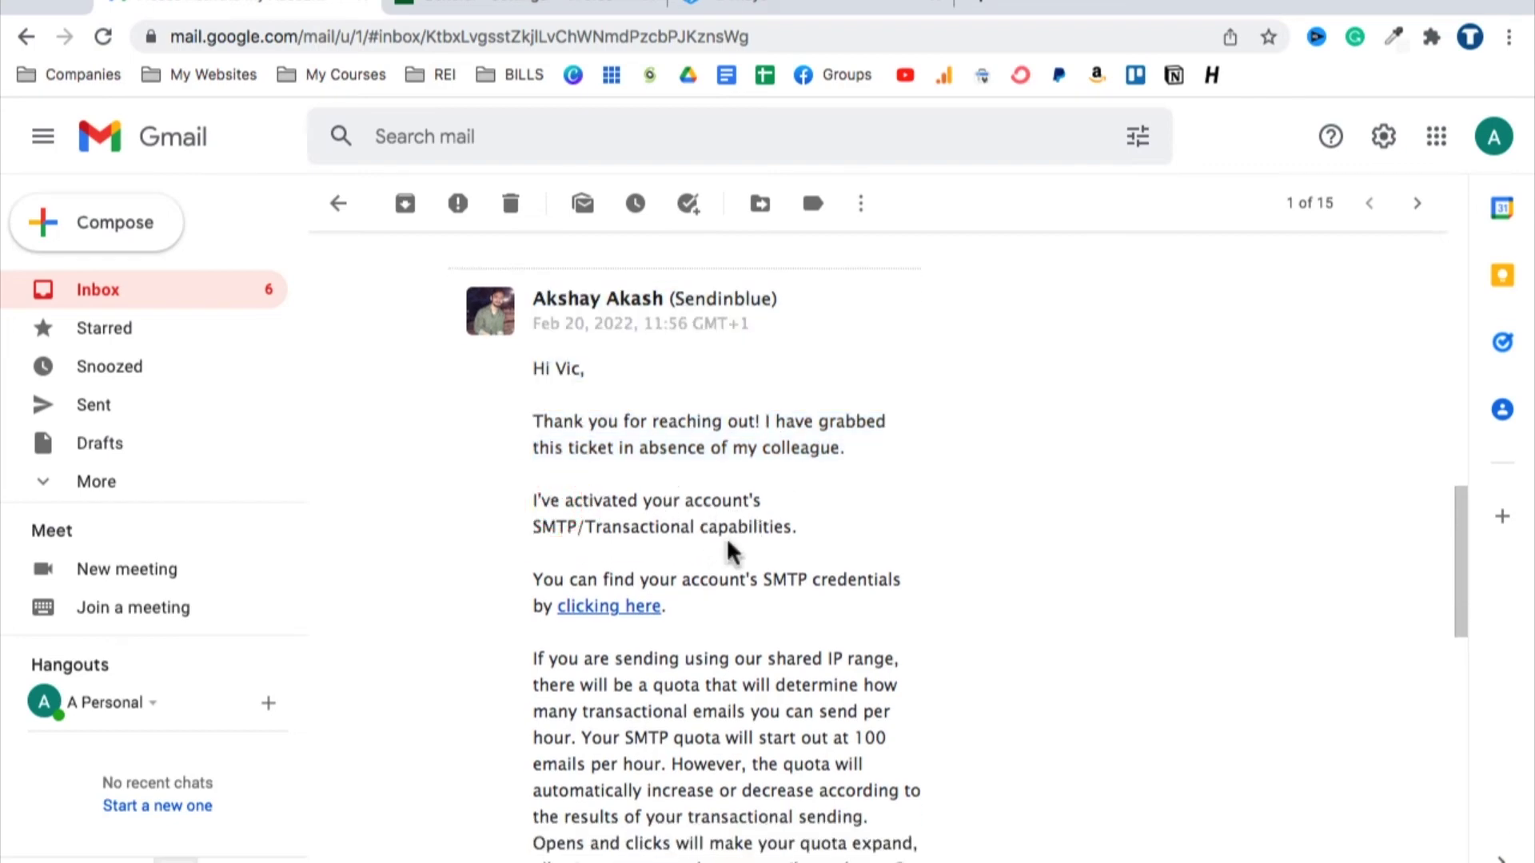
pyautogui.scroll(-1, 718, 600)
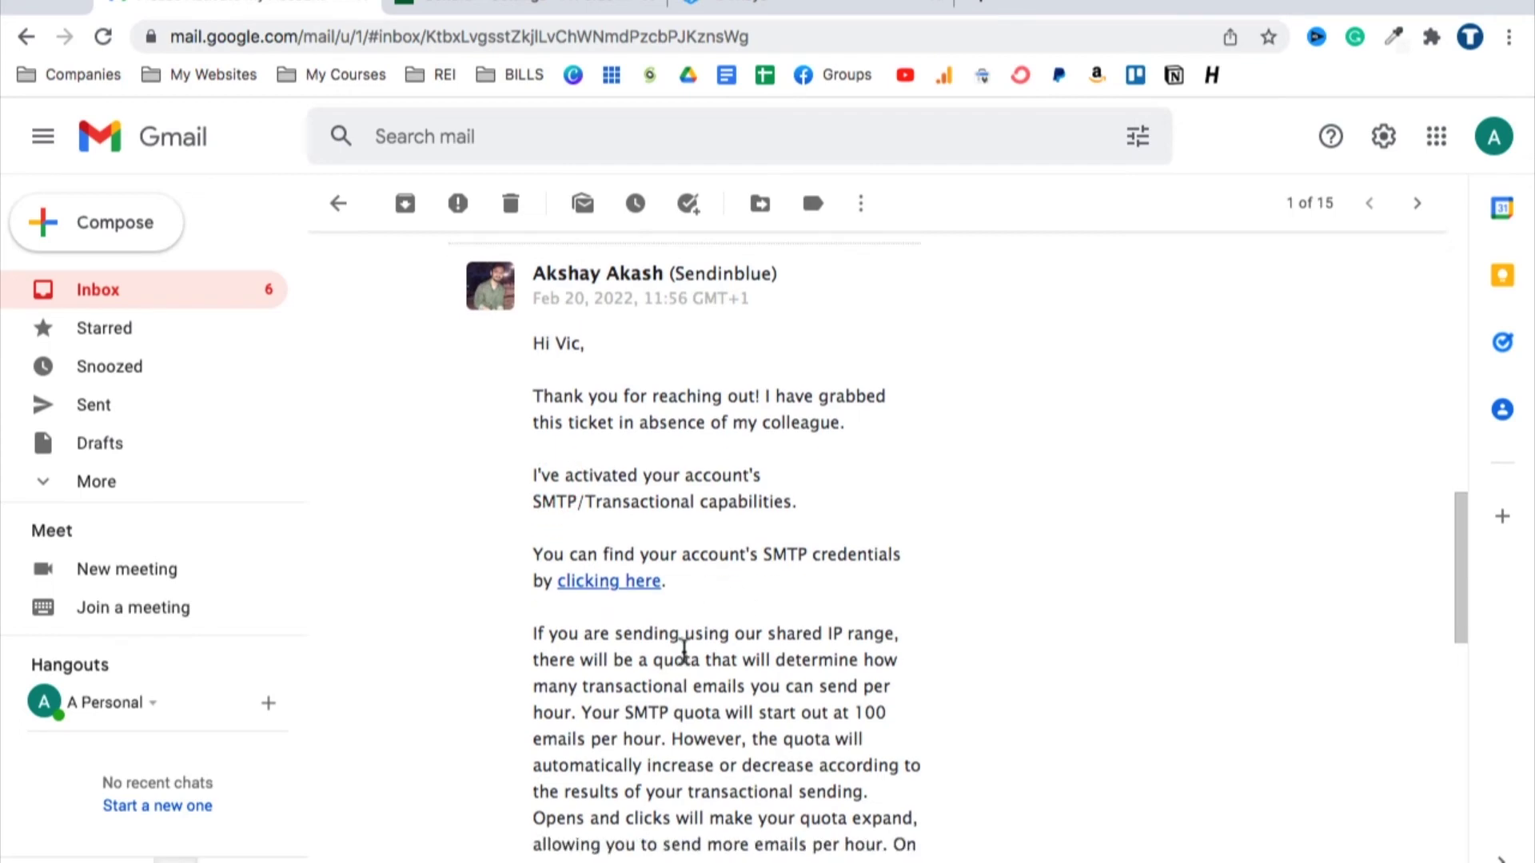
pyautogui.scroll(-1, 704, 624)
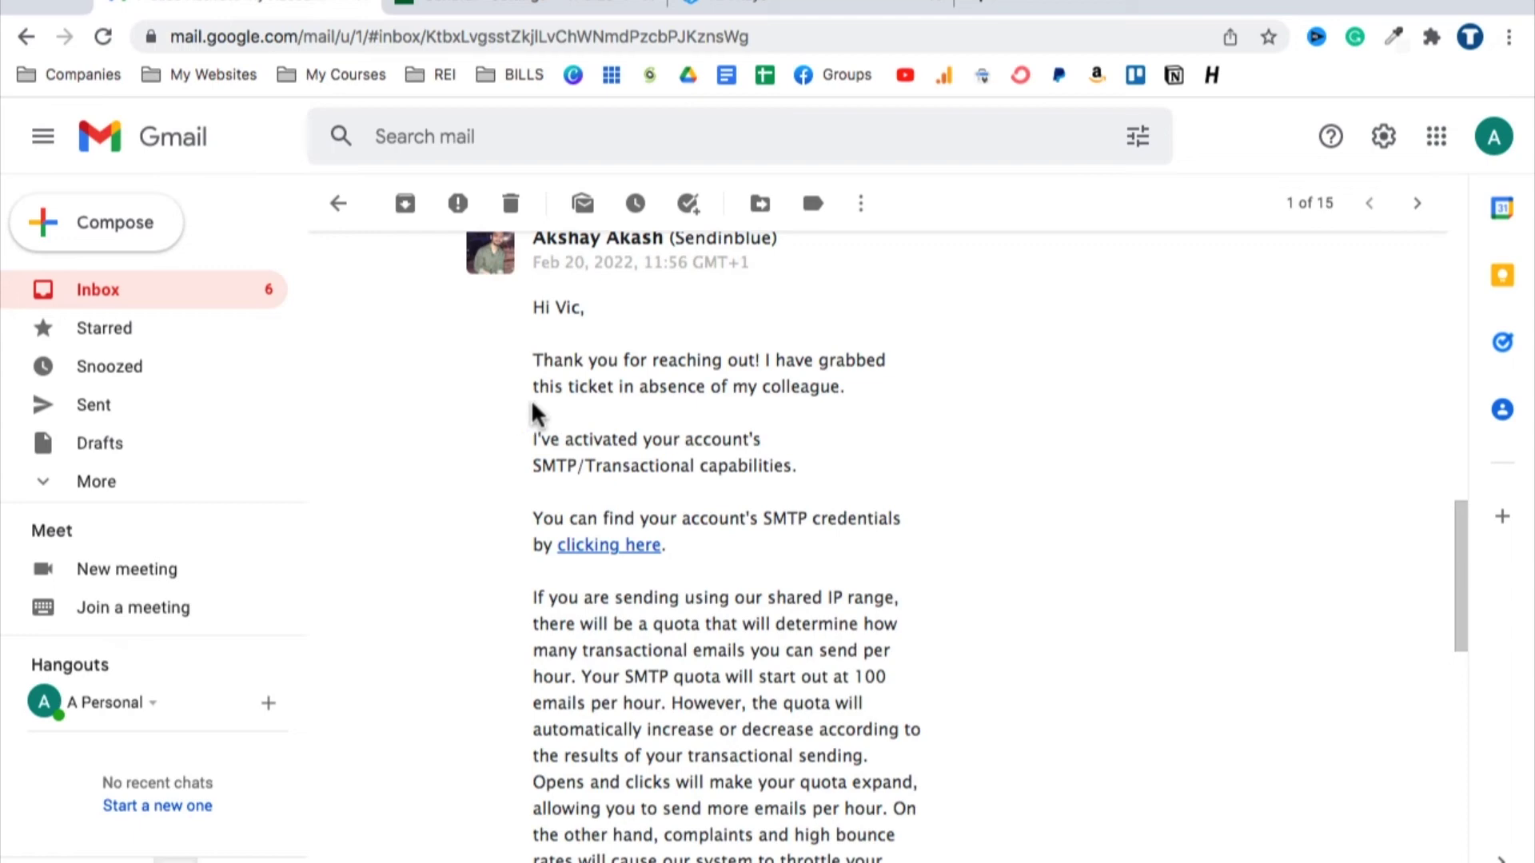
pyautogui.click(497, 5)
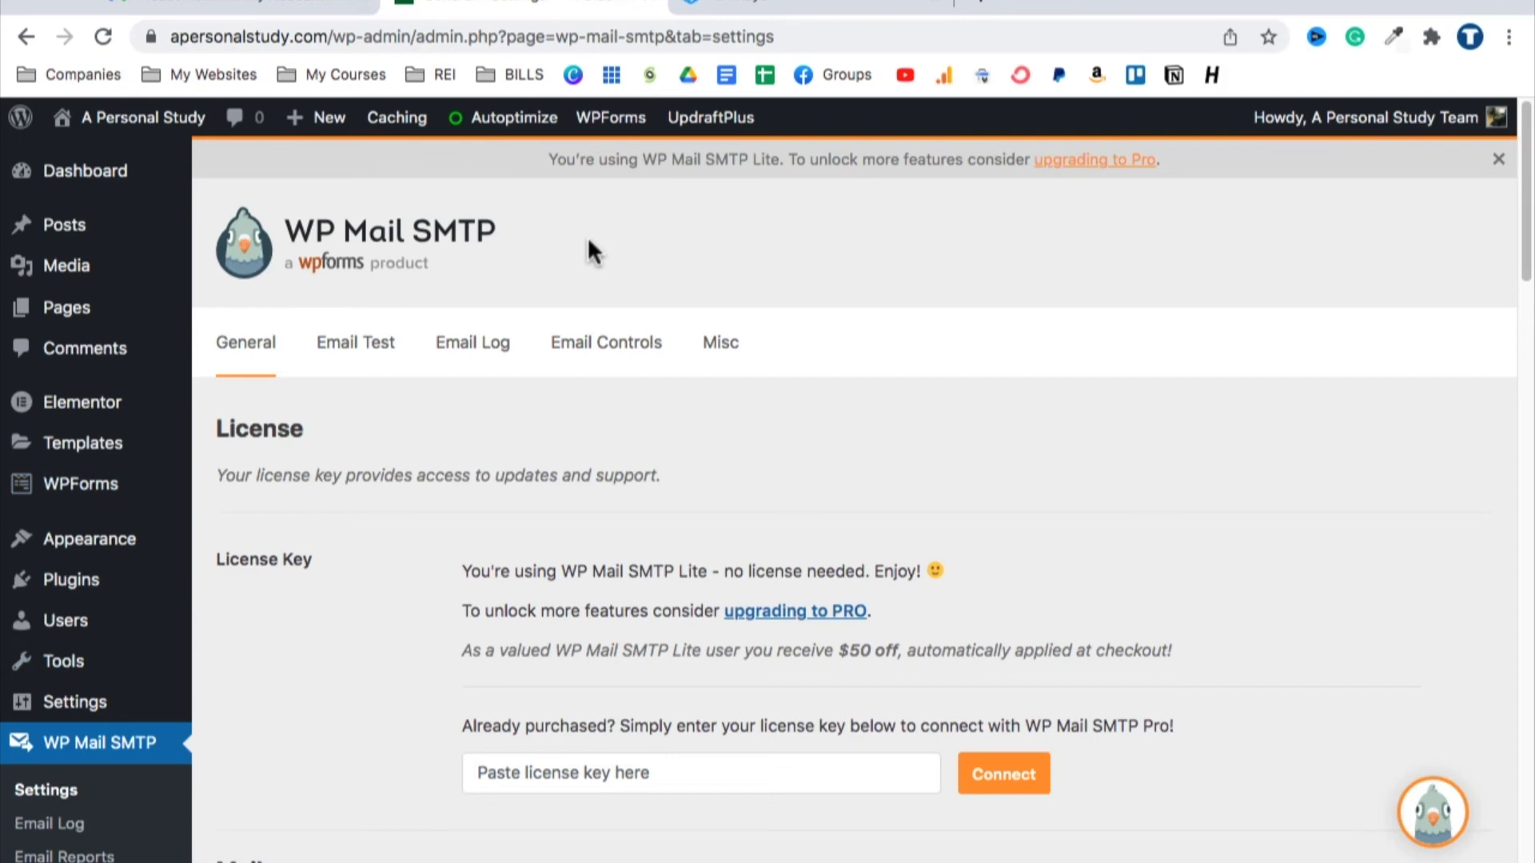
# Scroll through the WP Mail SMTP settings and reload them from WP Mail SMTP > Settings.
pyautogui.scroll(-1, 589, 240)
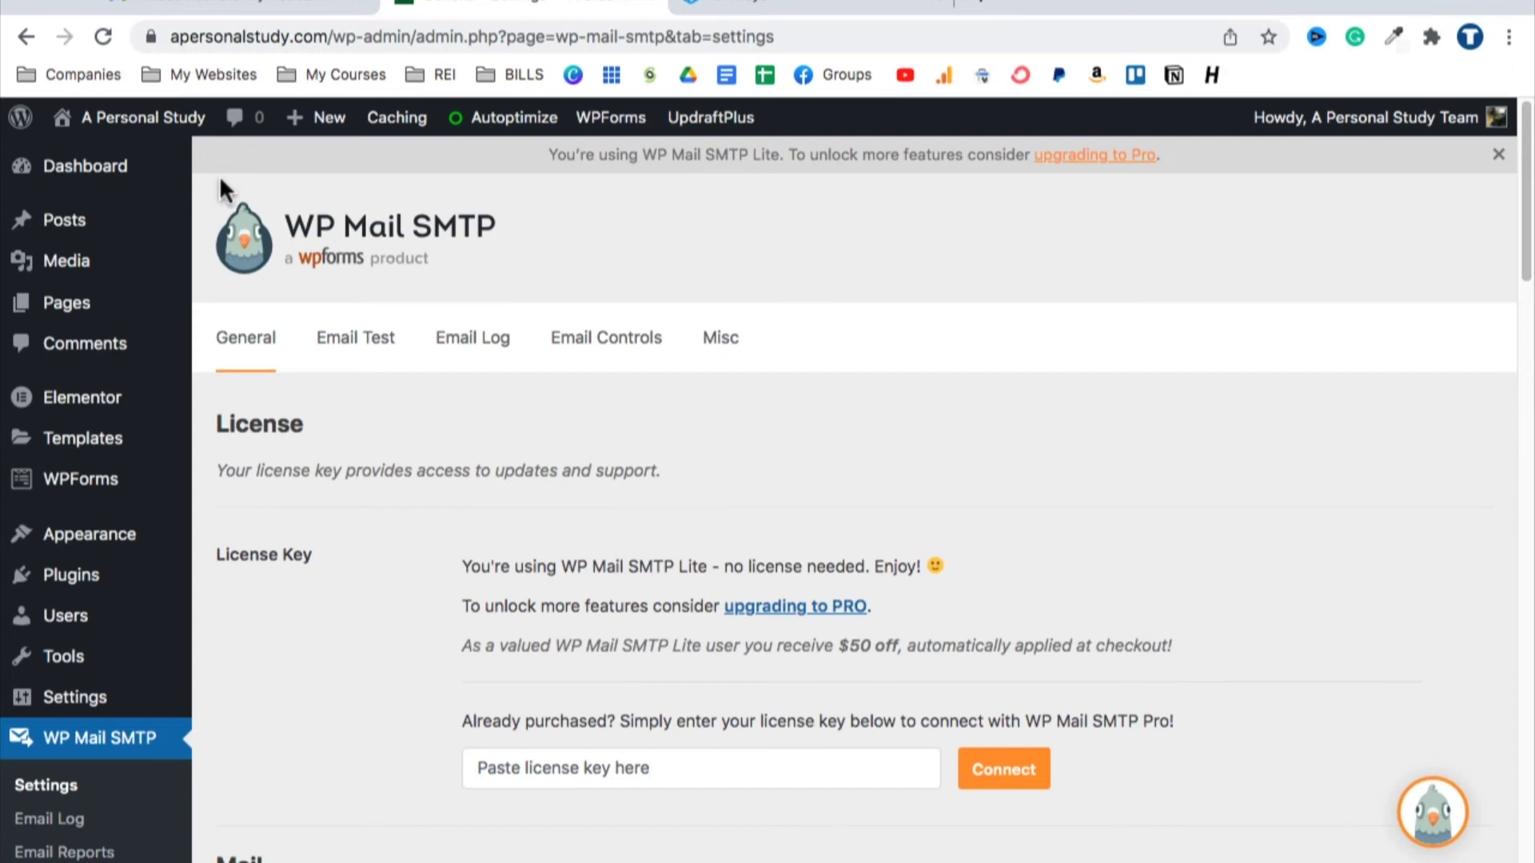
pyautogui.scroll(-4, 231, 239)
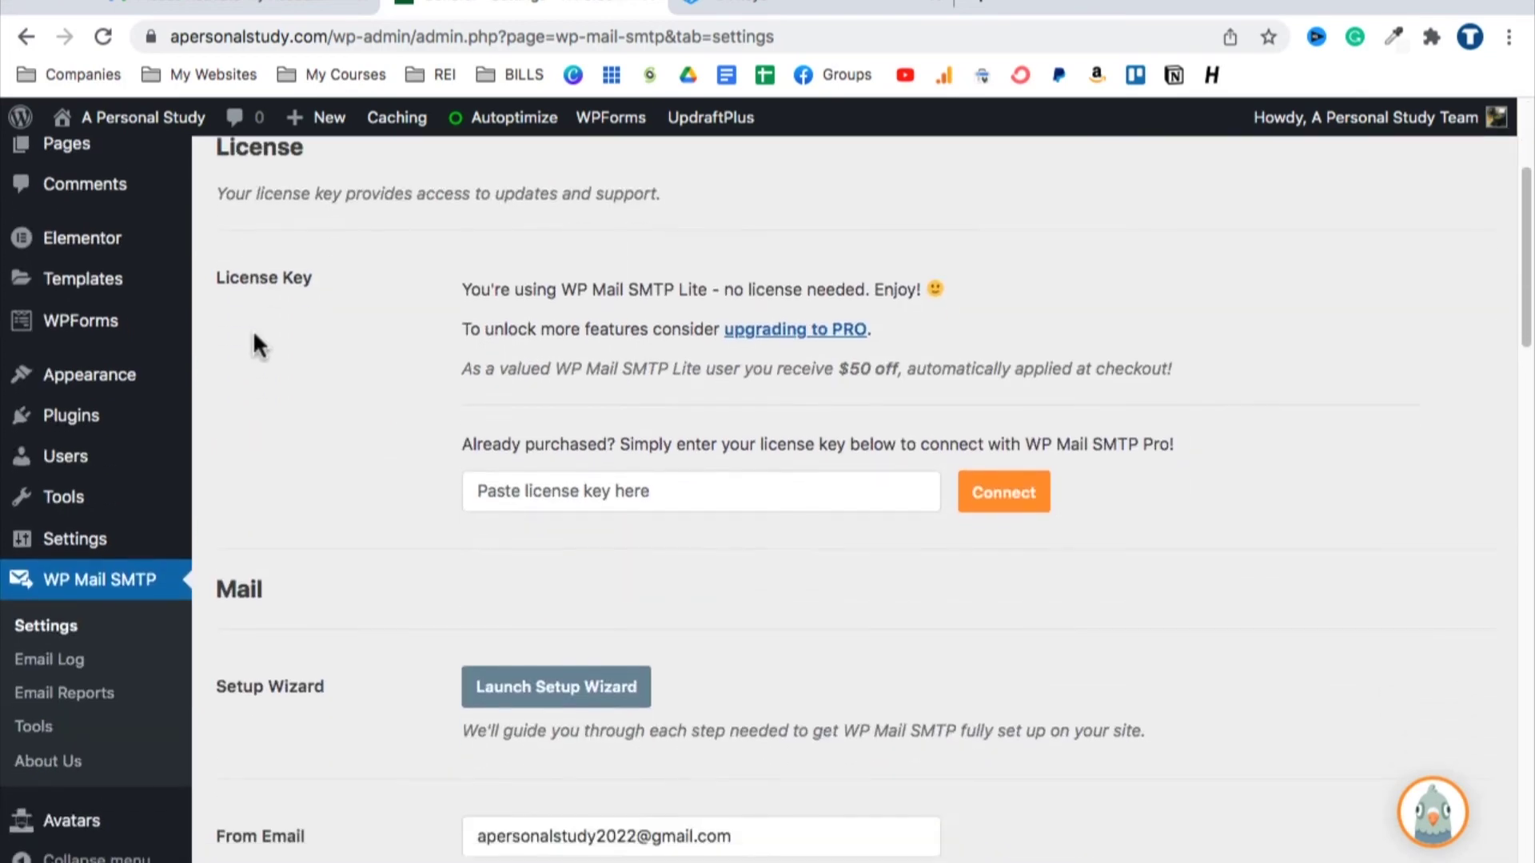
pyautogui.scroll(-1, 256, 328)
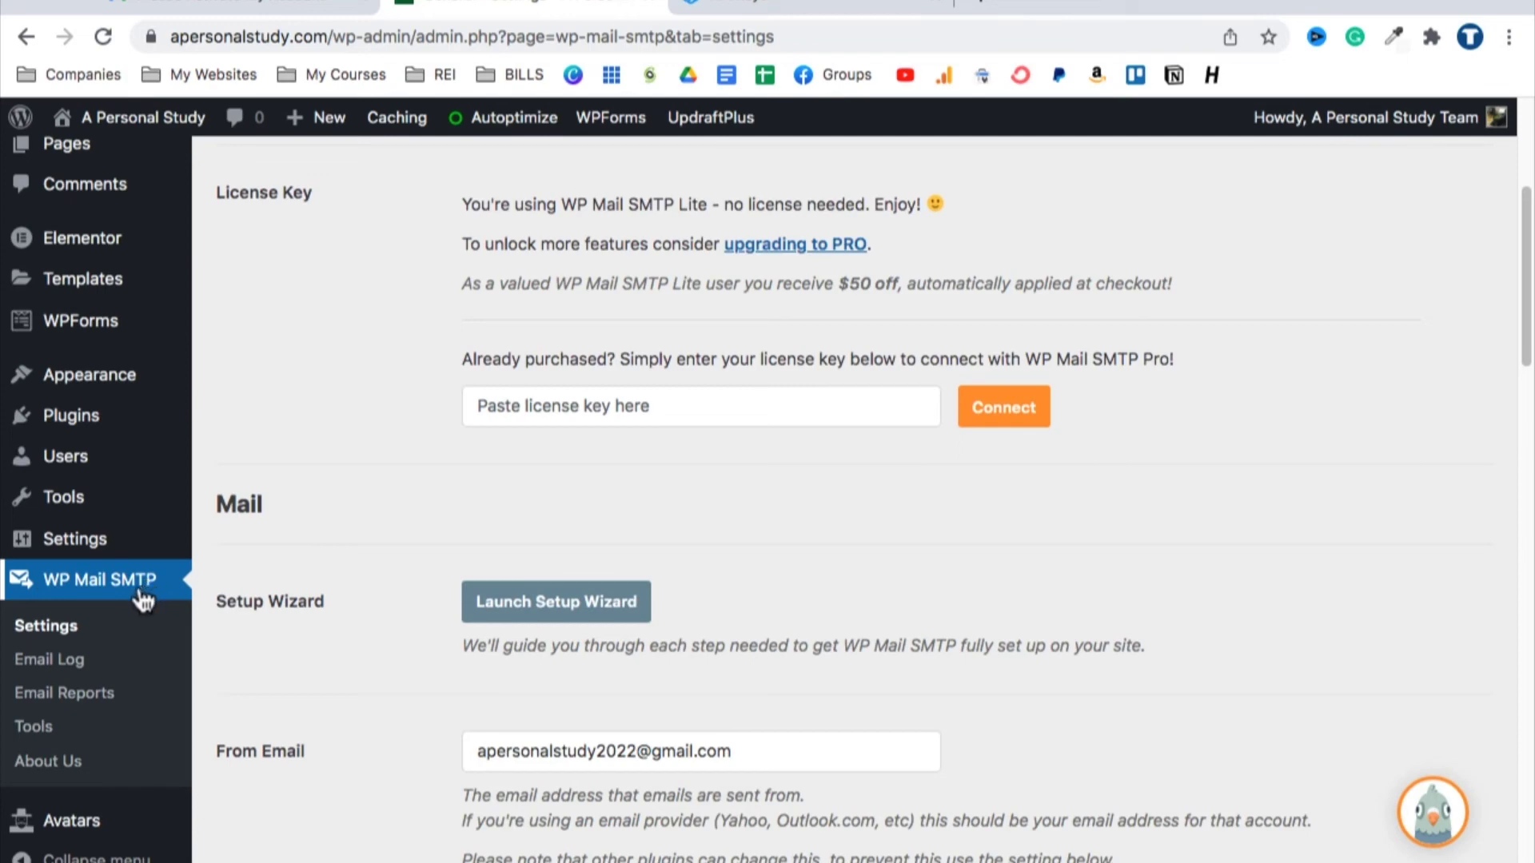
pyautogui.click(48, 631)
# Retype the year digits in the From Email address as 2022 and save the mail settings.
pyautogui.scroll(-5, 347, 320)
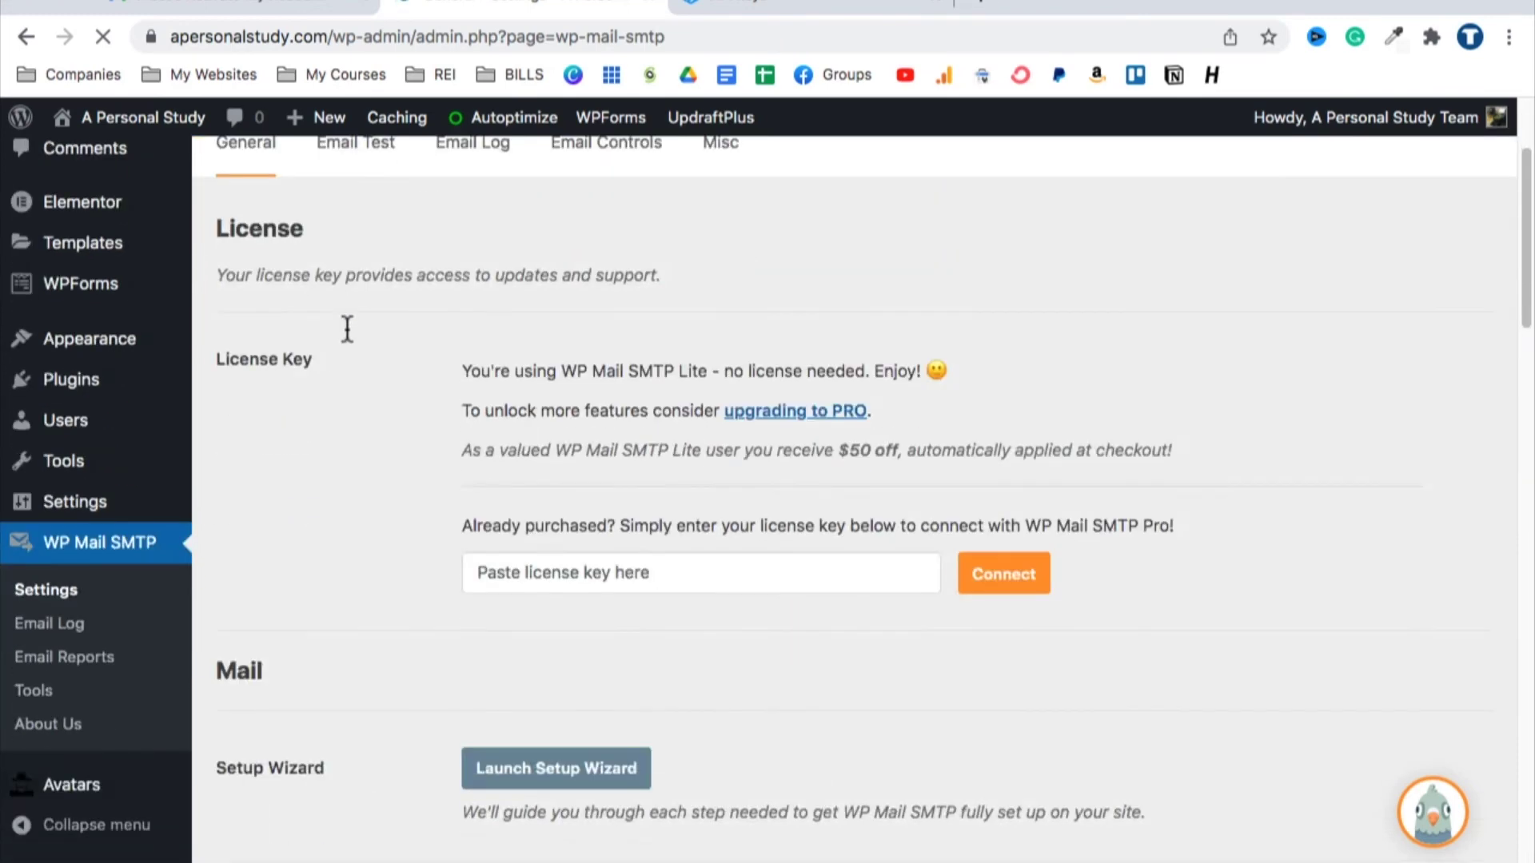
pyautogui.scroll(-3, 346, 339)
pyautogui.moveTo(218, 462); pyautogui.dragTo(284, 469)
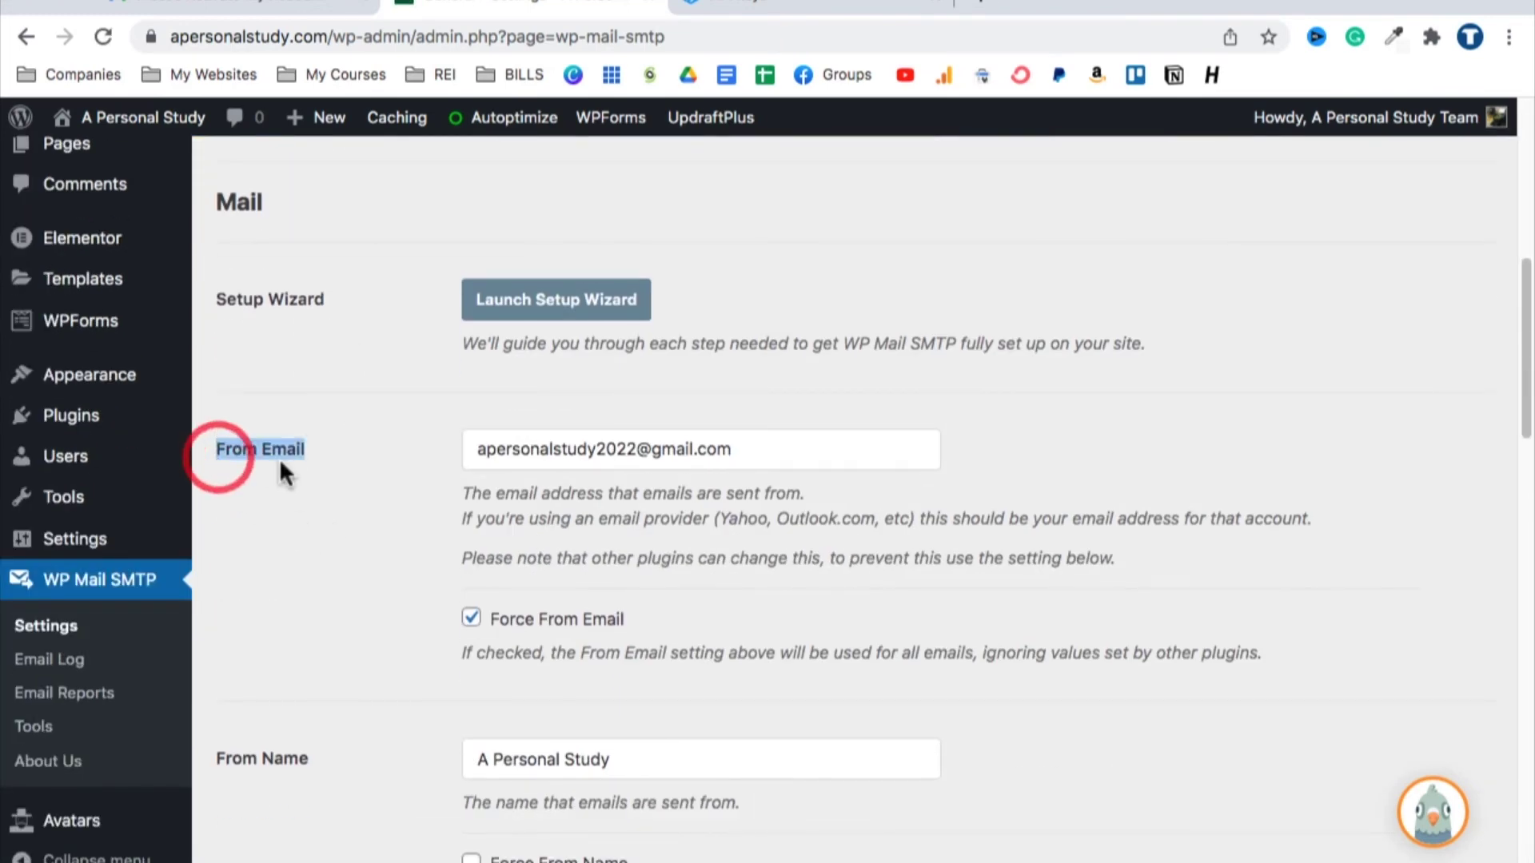
pyautogui.tripleClick(487, 449)
pyautogui.doubleClick(717, 450)
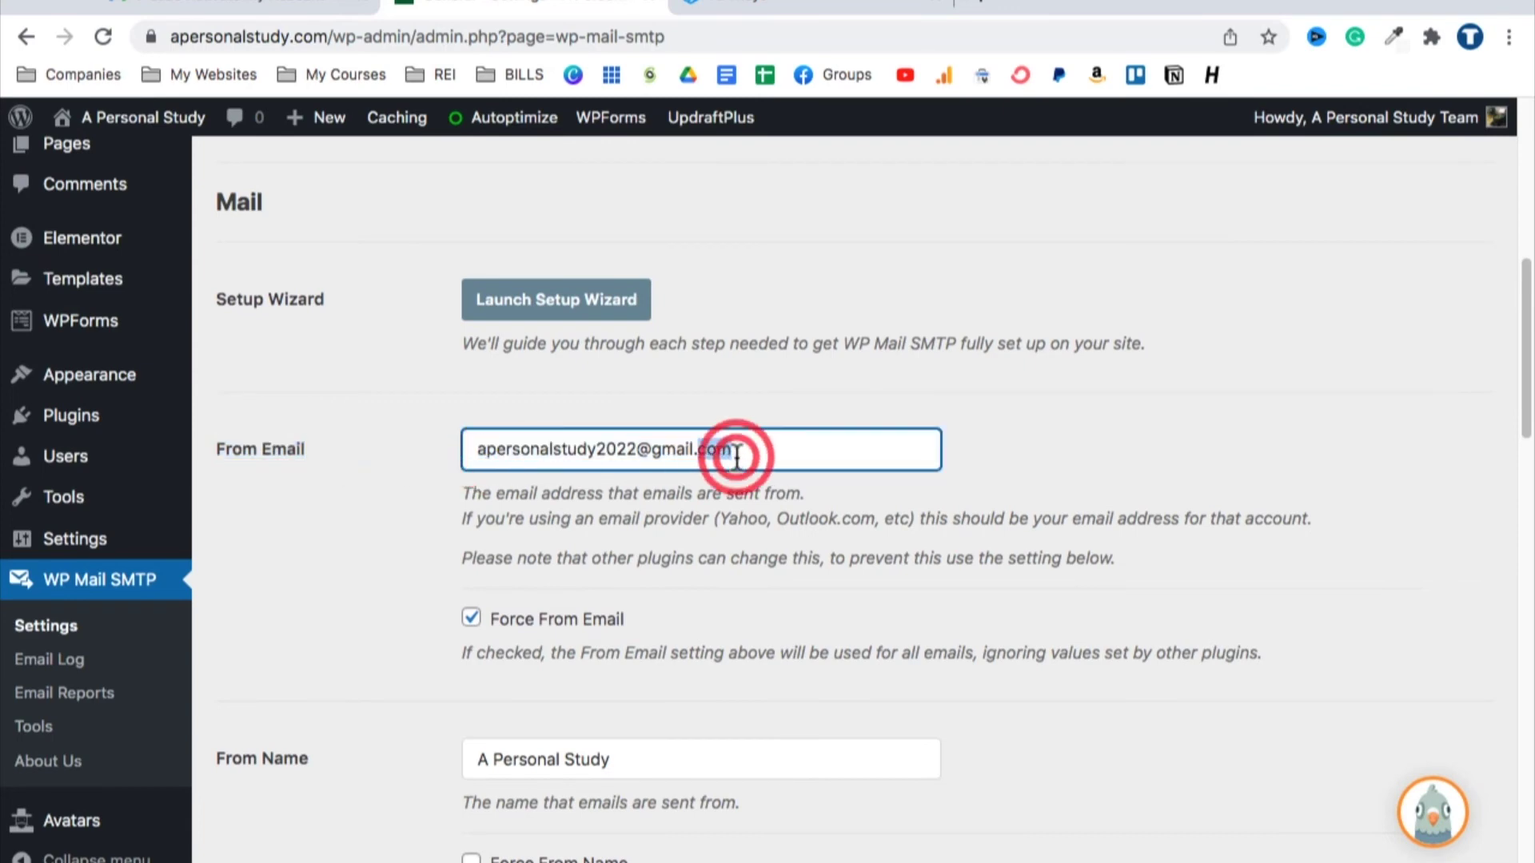
pyautogui.moveTo(595, 447); pyautogui.dragTo(631, 449)
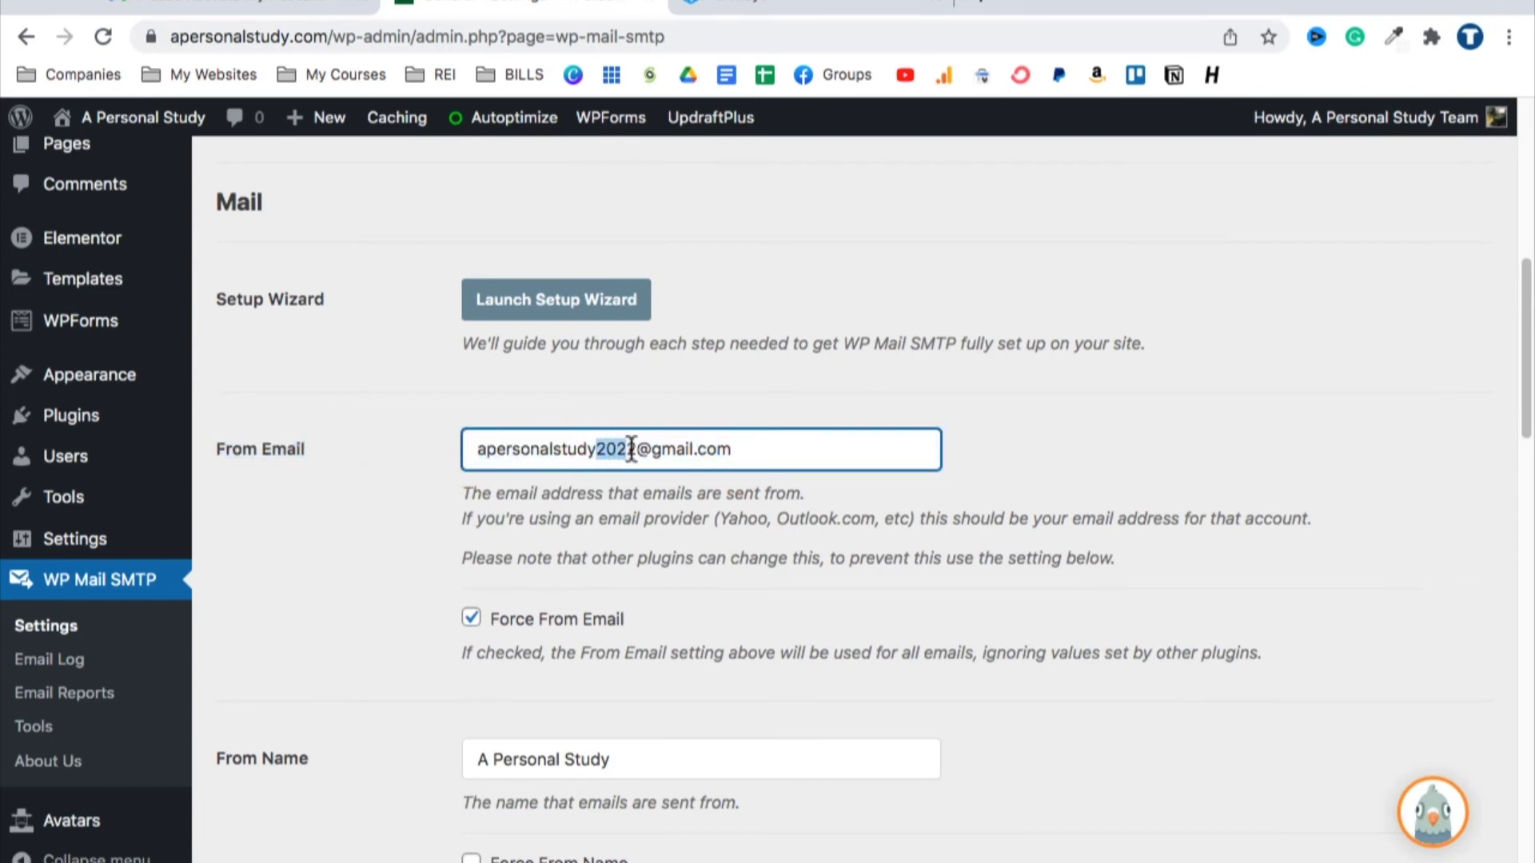
pyautogui.press('BackSpace')
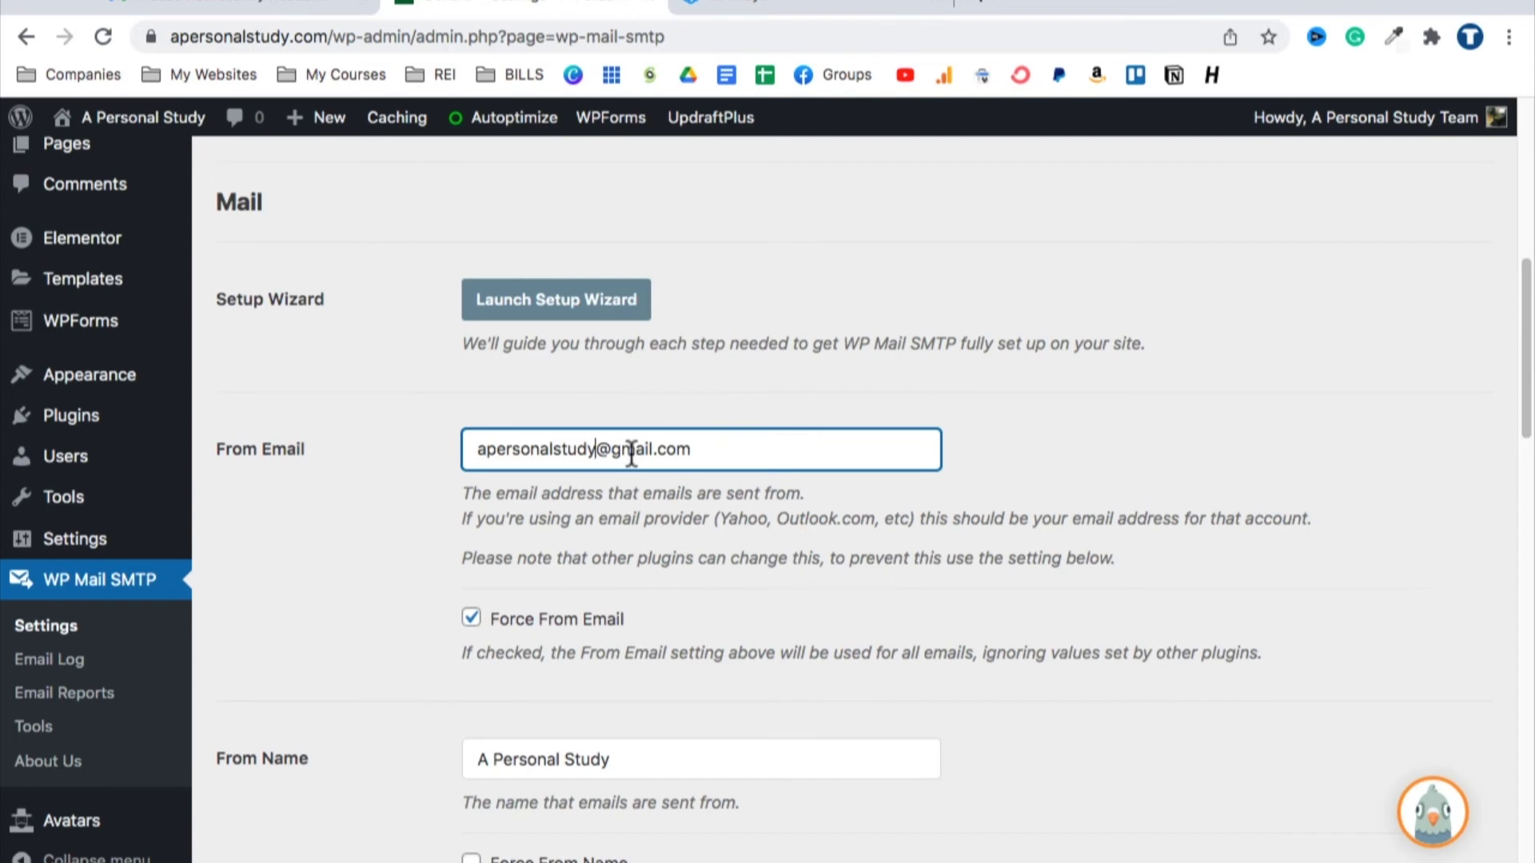
pyautogui.write('2022')
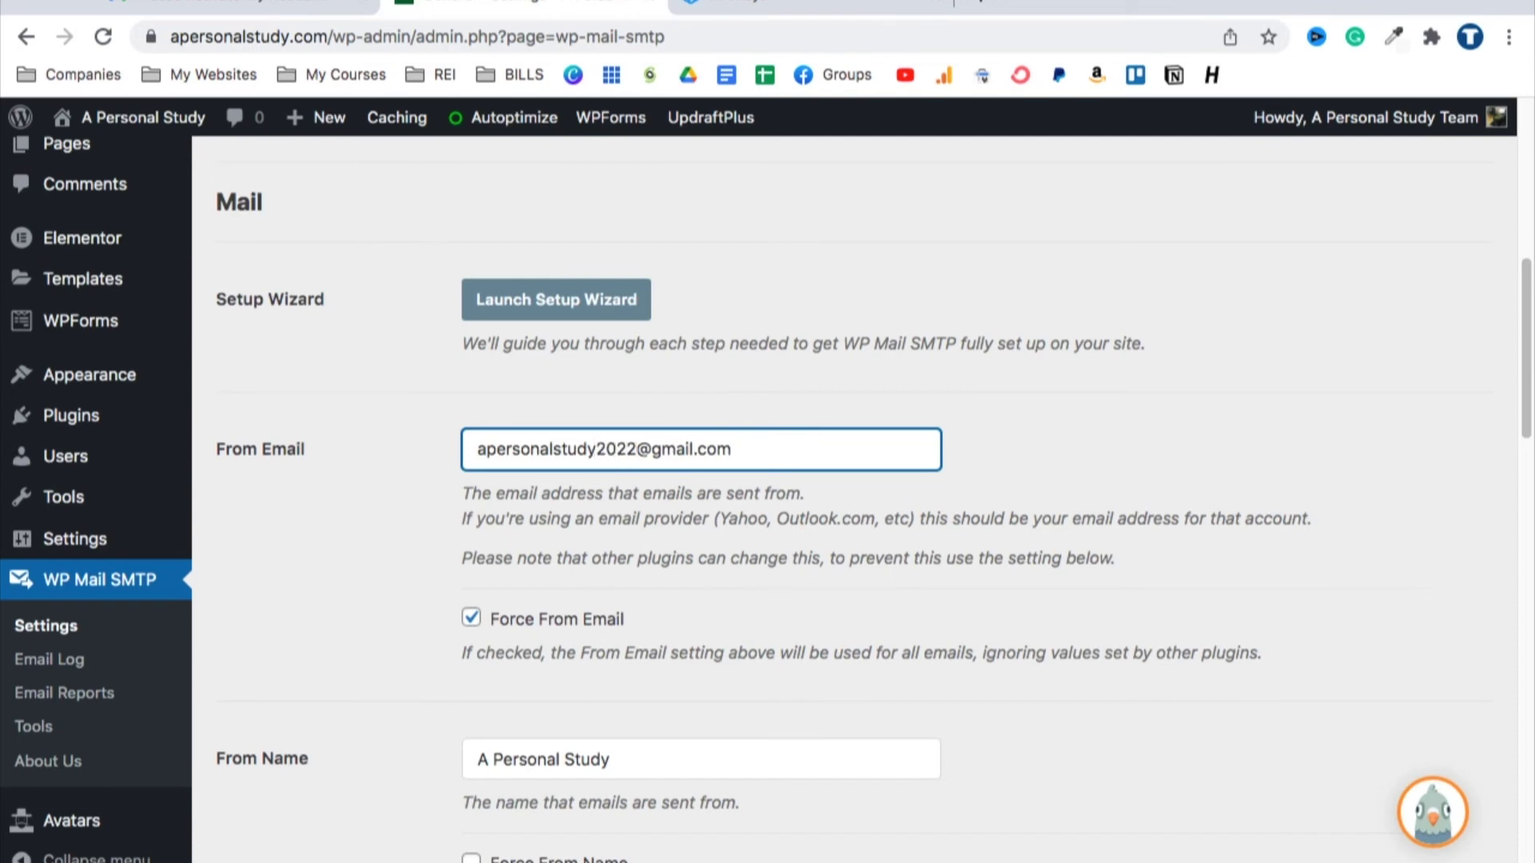
pyautogui.scroll(-15, 400, 481)
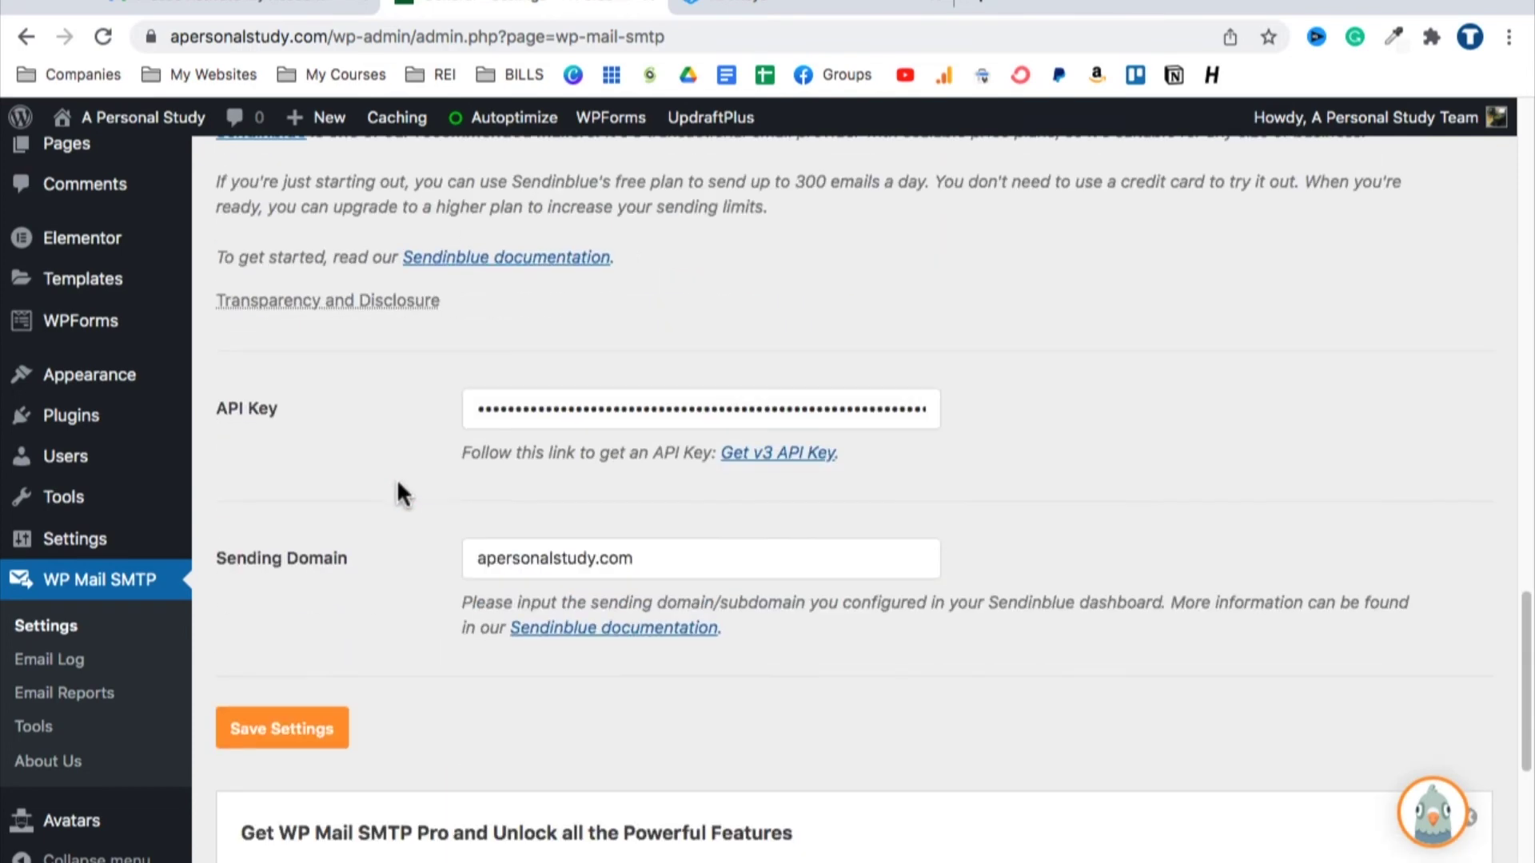
pyautogui.click(288, 729)
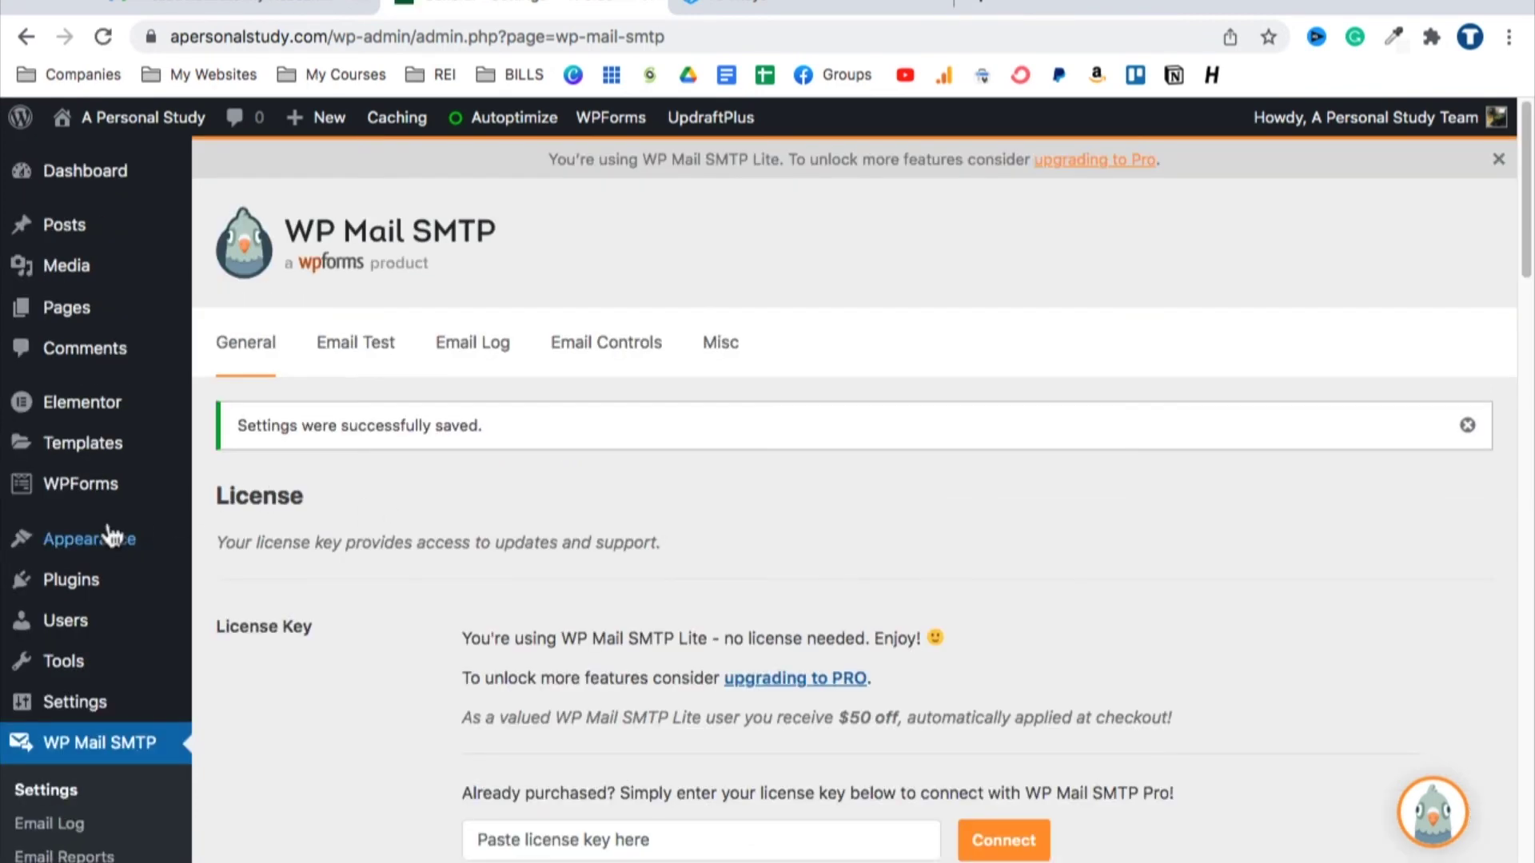
pyautogui.scroll(-2, 104, 543)
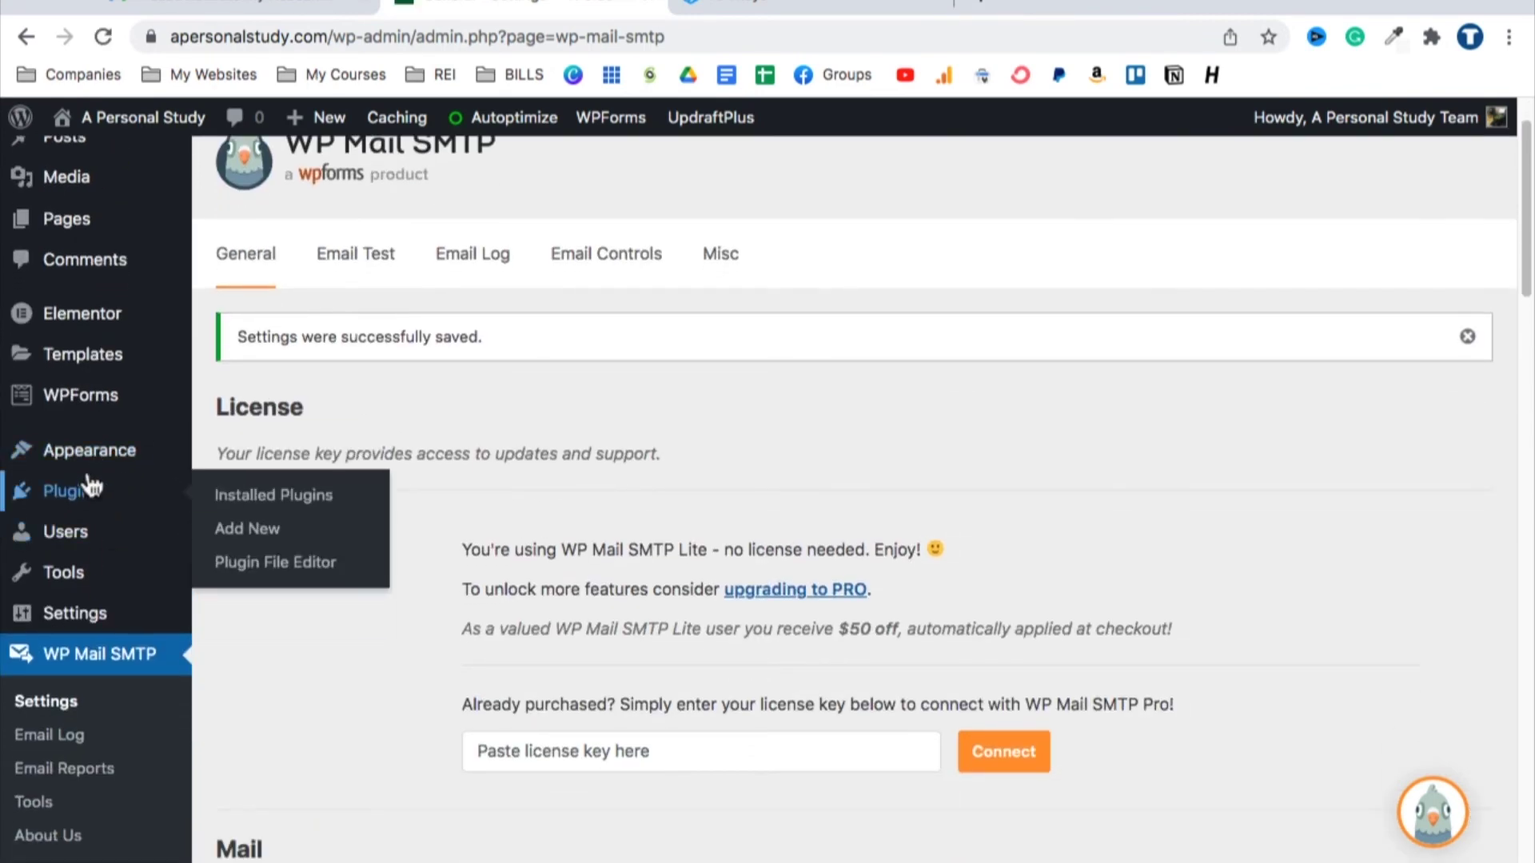
pyautogui.moveTo(76, 535)
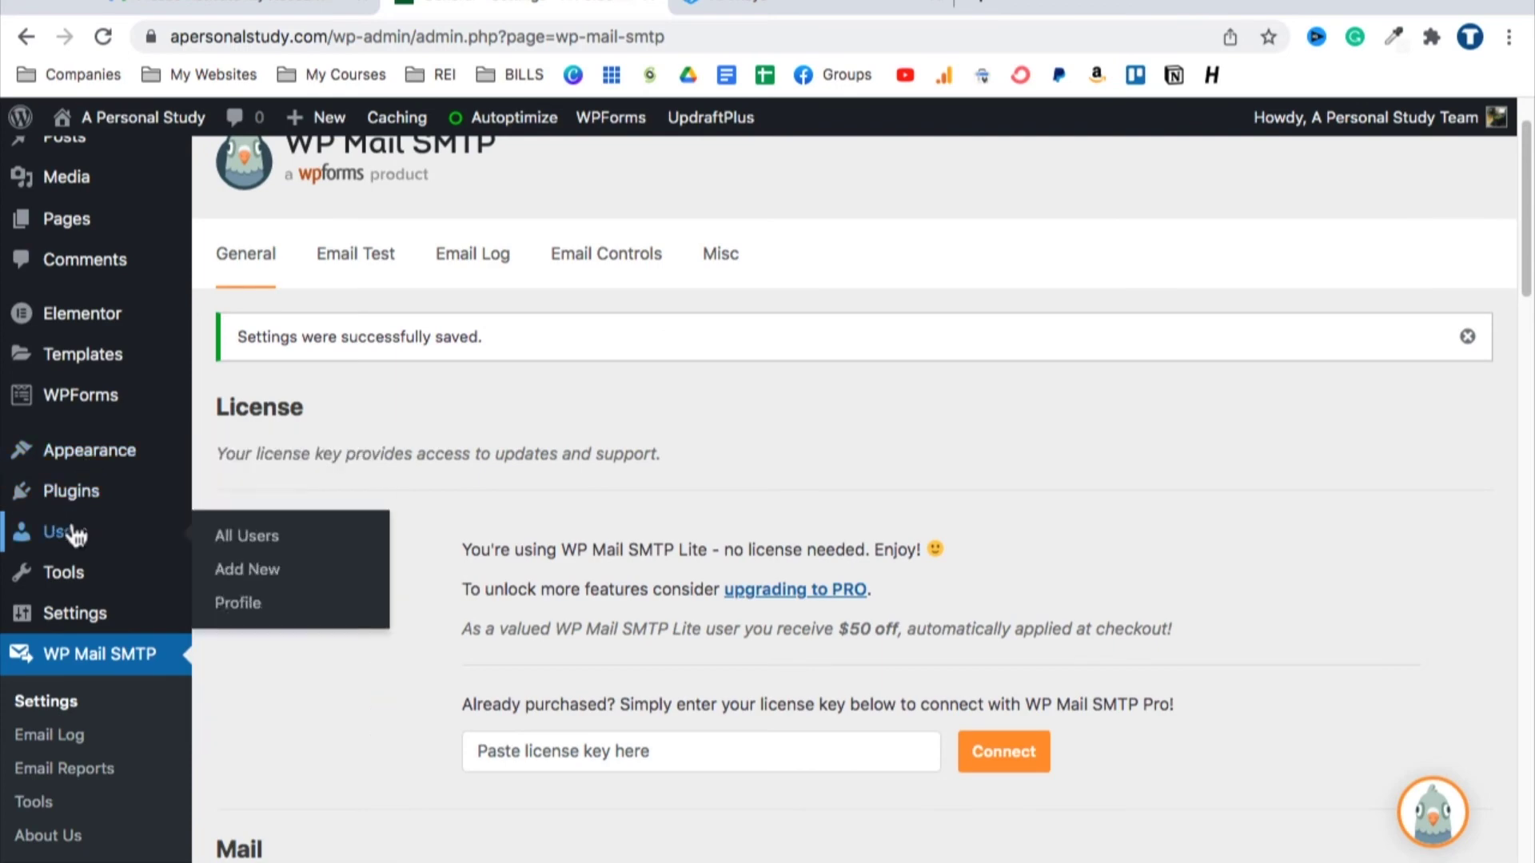
# Open the administrator's profile from All Users and review its Email field.
pyautogui.click(243, 537)
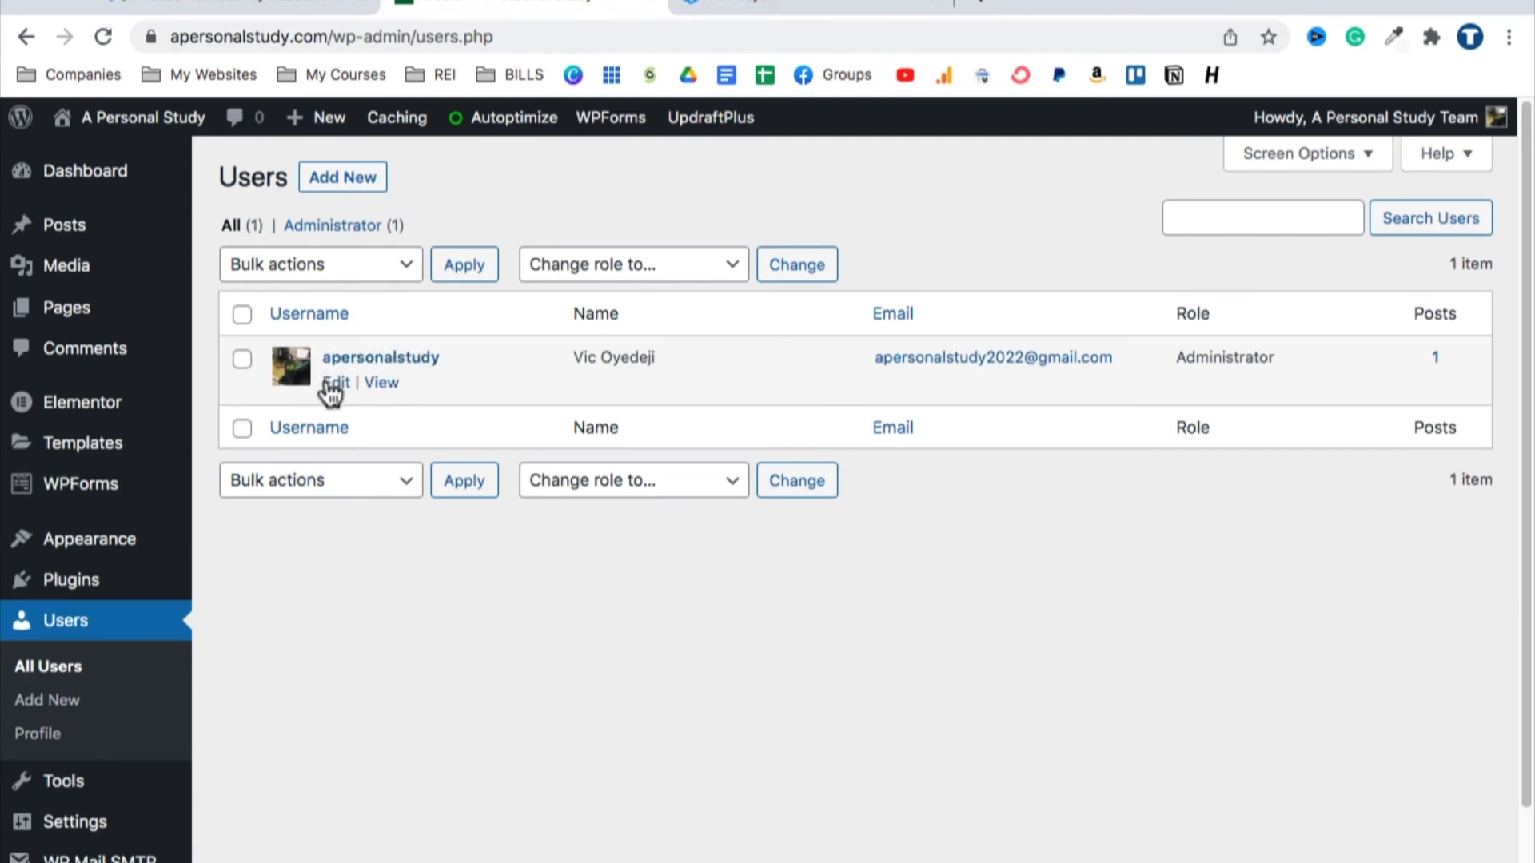
pyautogui.click(332, 385)
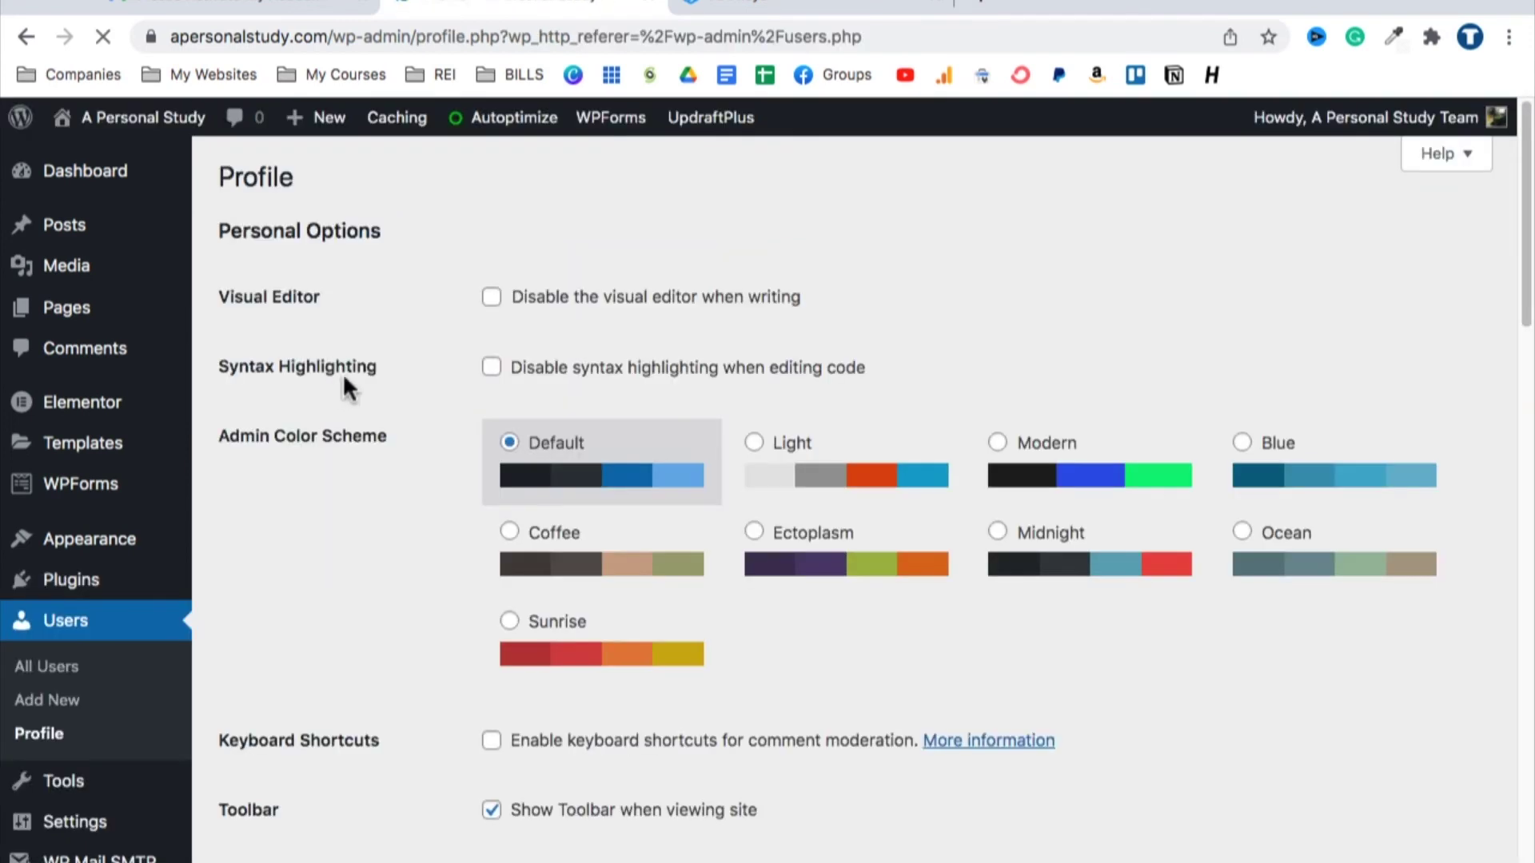
pyautogui.scroll(-5, 356, 370)
pyautogui.scroll(-7, 362, 397)
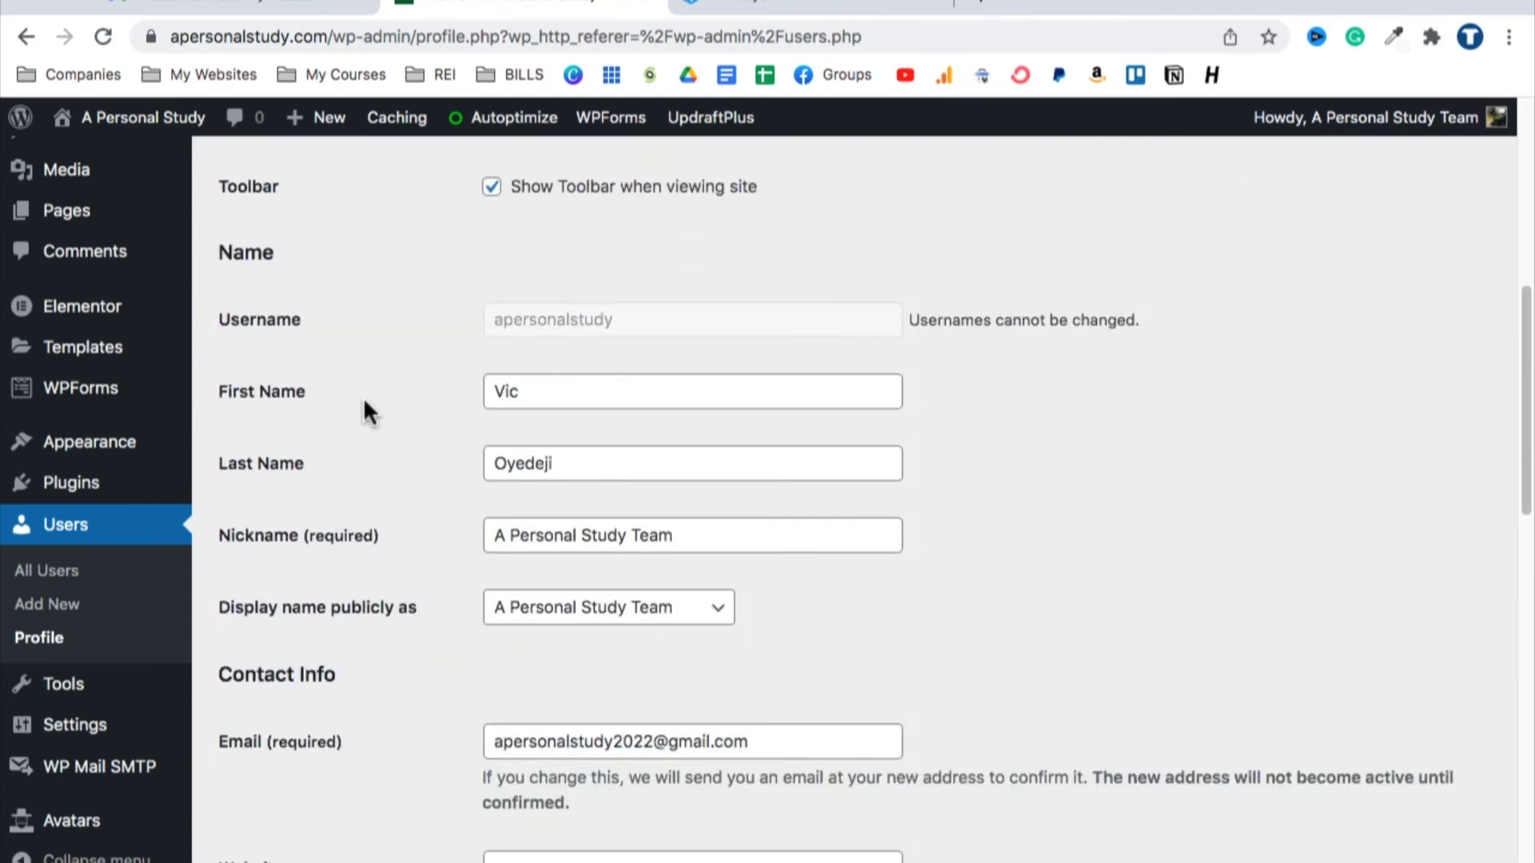
pyautogui.moveTo(227, 565); pyautogui.dragTo(353, 559)
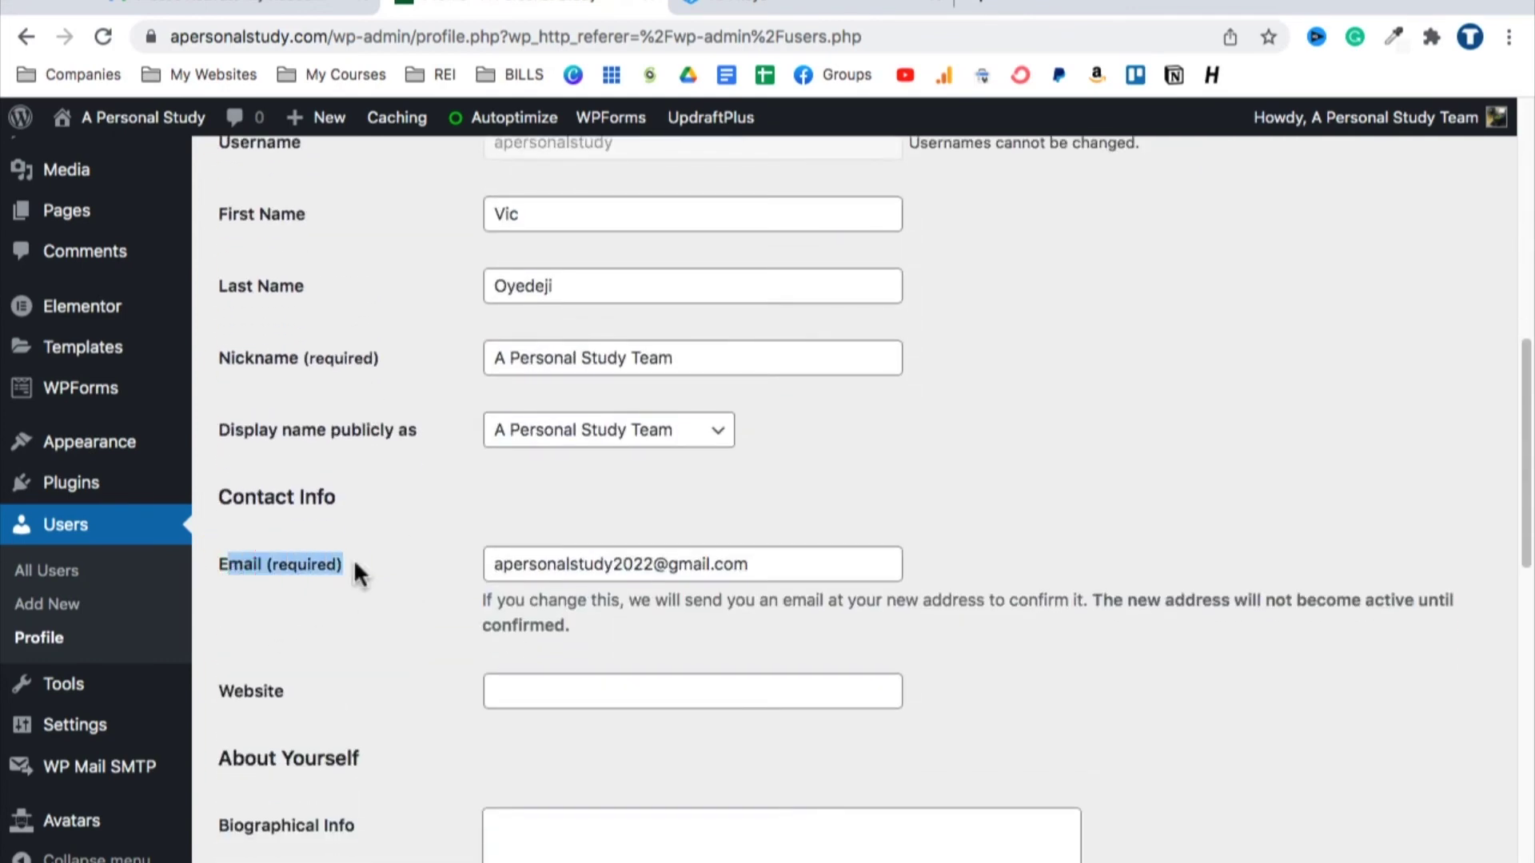
pyautogui.tripleClick(587, 563)
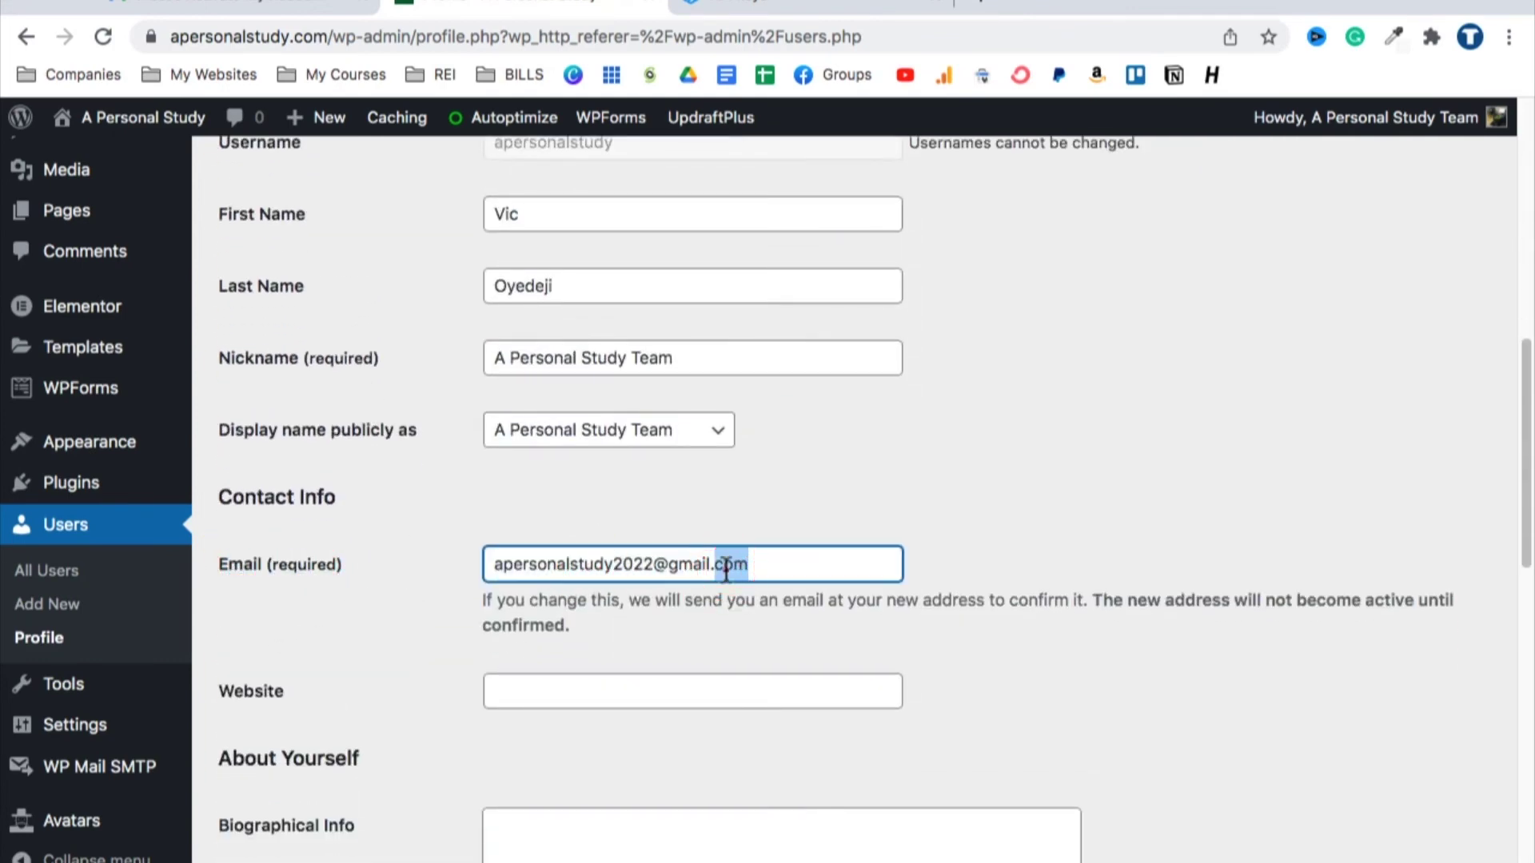
pyautogui.click(445, 559)
# Update the profile without changes and recheck the contact email.
pyautogui.scroll(-10, 444, 559)
pyautogui.click(285, 769)
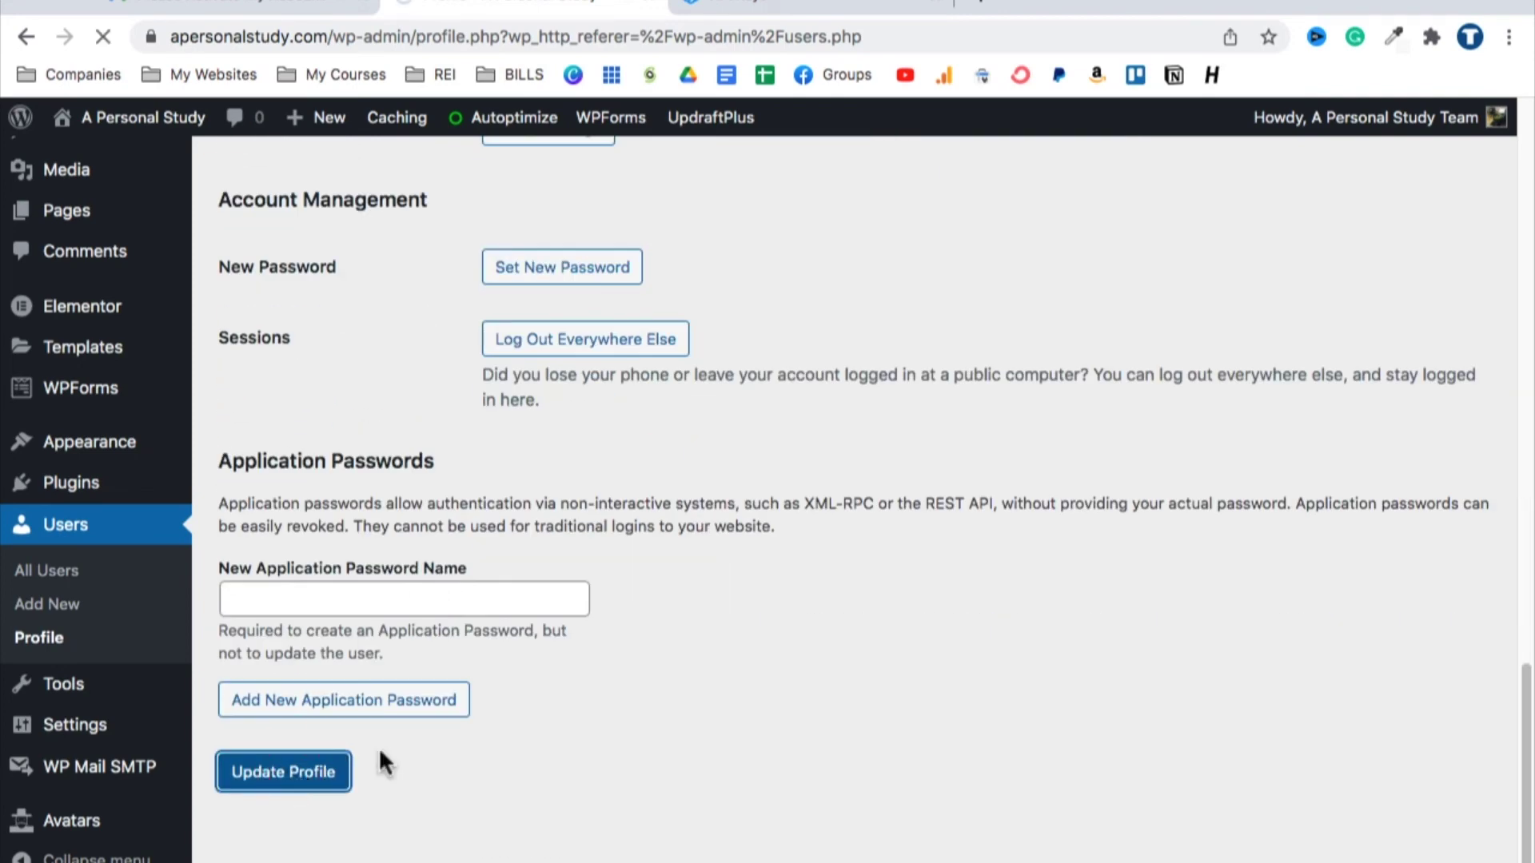
pyautogui.scroll(10, 400, 665)
pyautogui.doubleClick(618, 629)
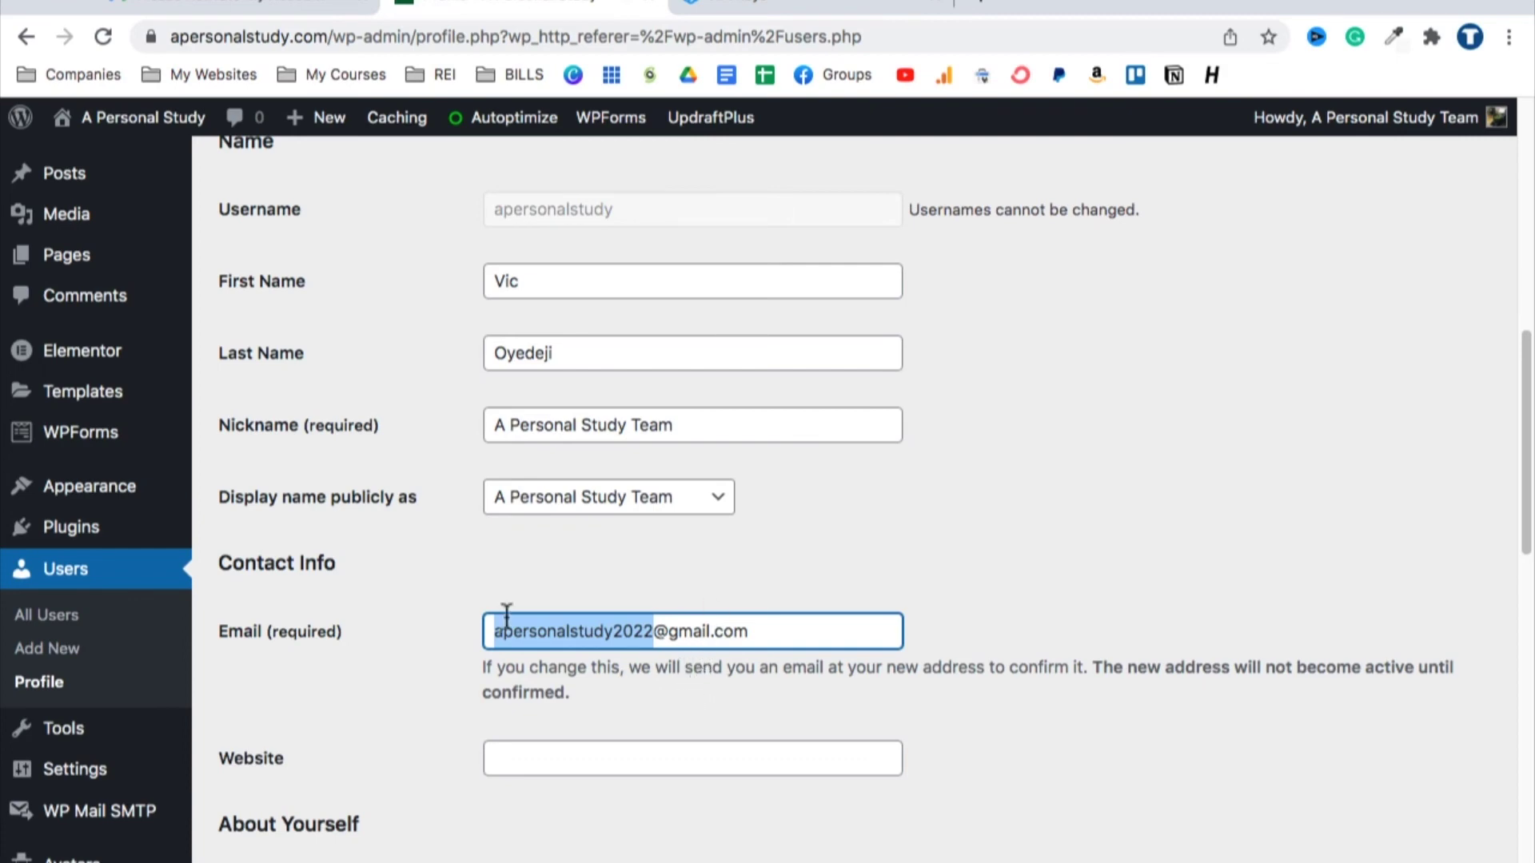
pyautogui.scroll(-3, 444, 613)
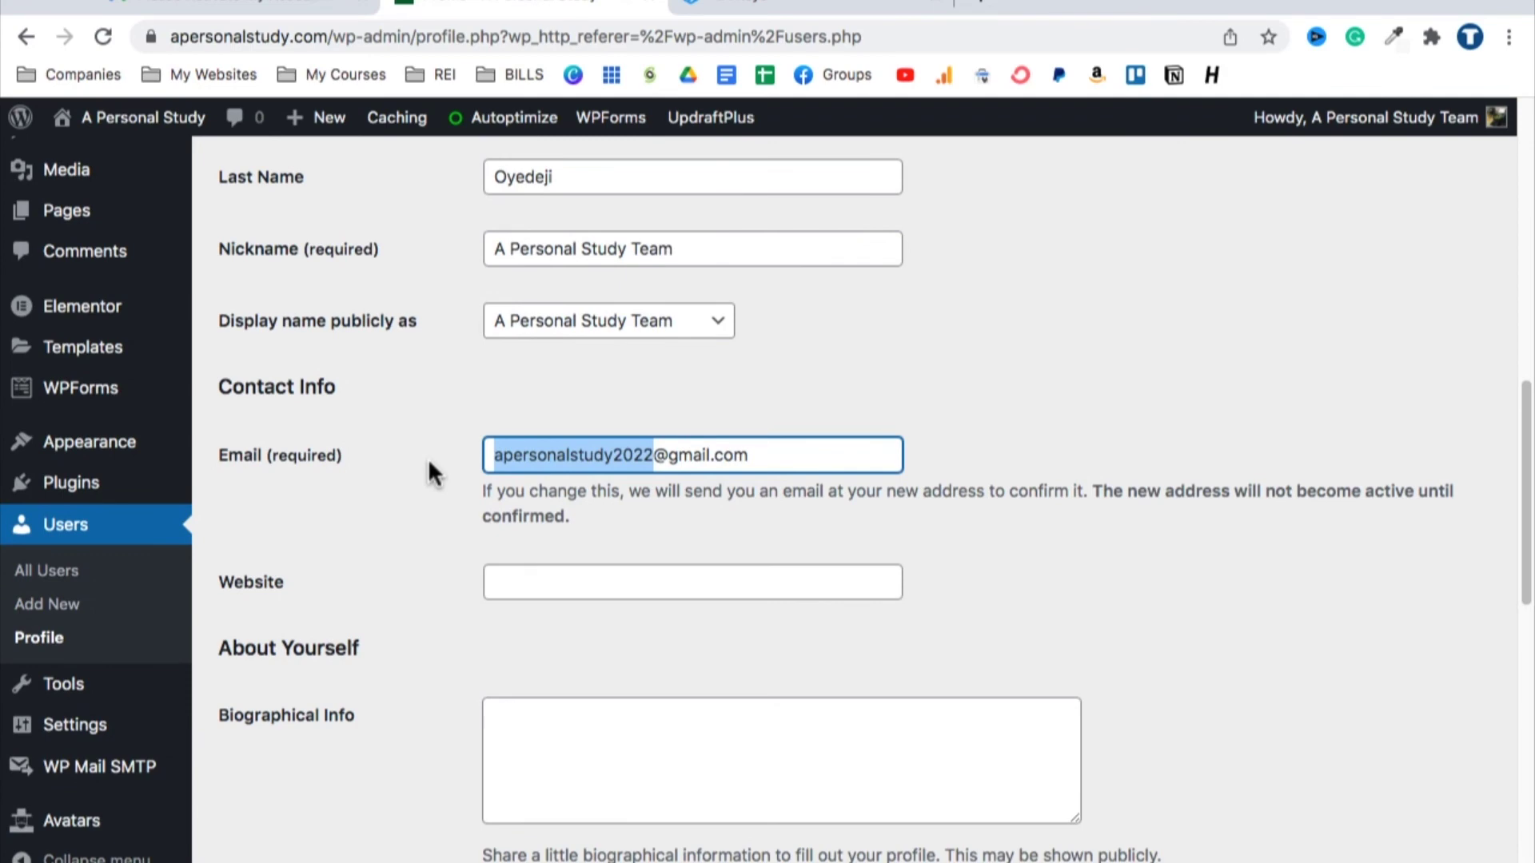
pyautogui.scroll(-2, 440, 431)
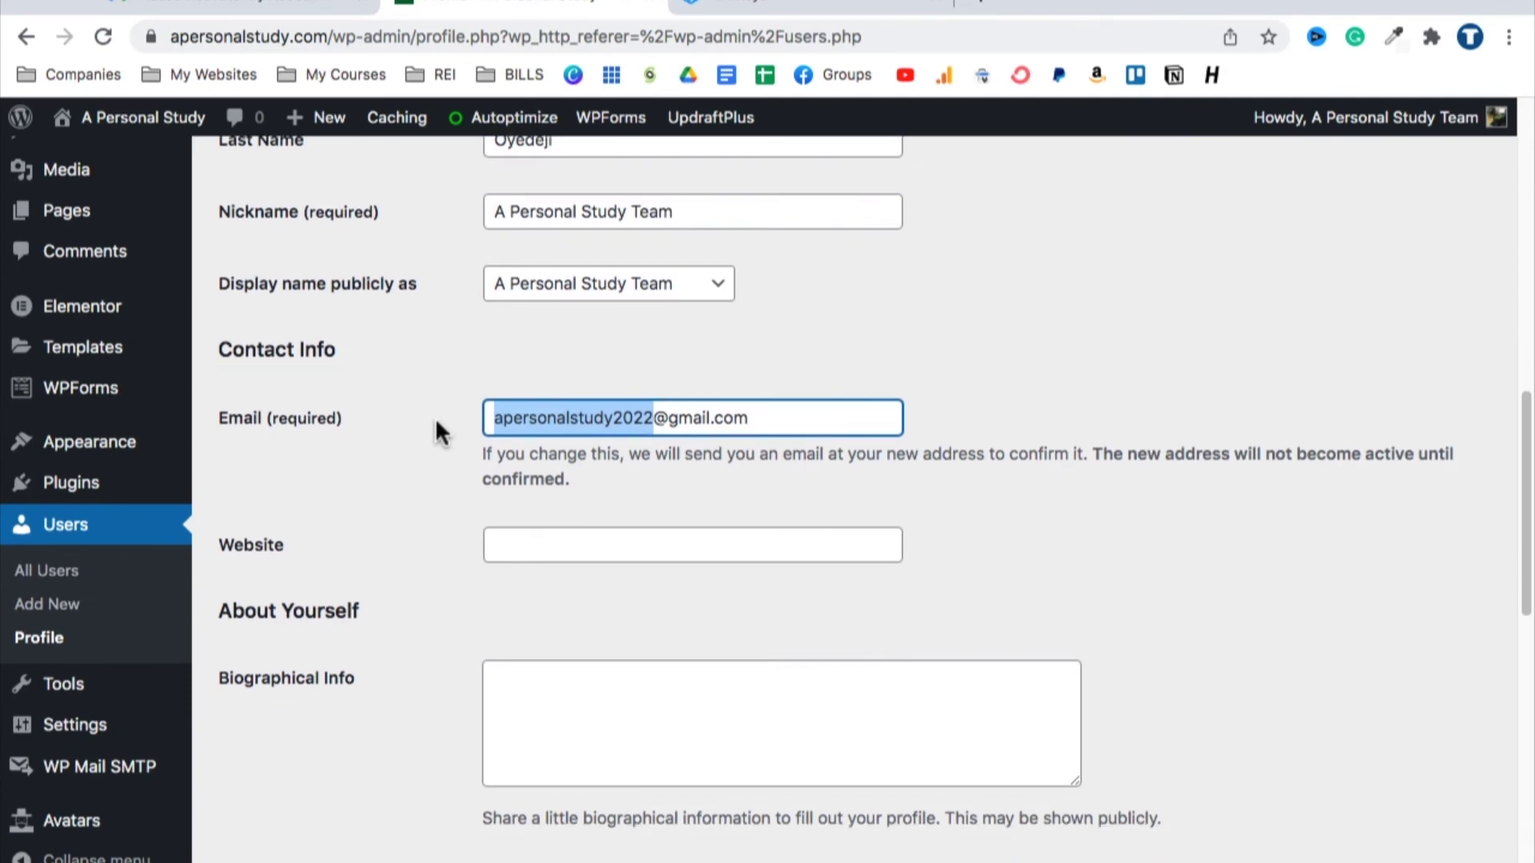
pyautogui.click(406, 446)
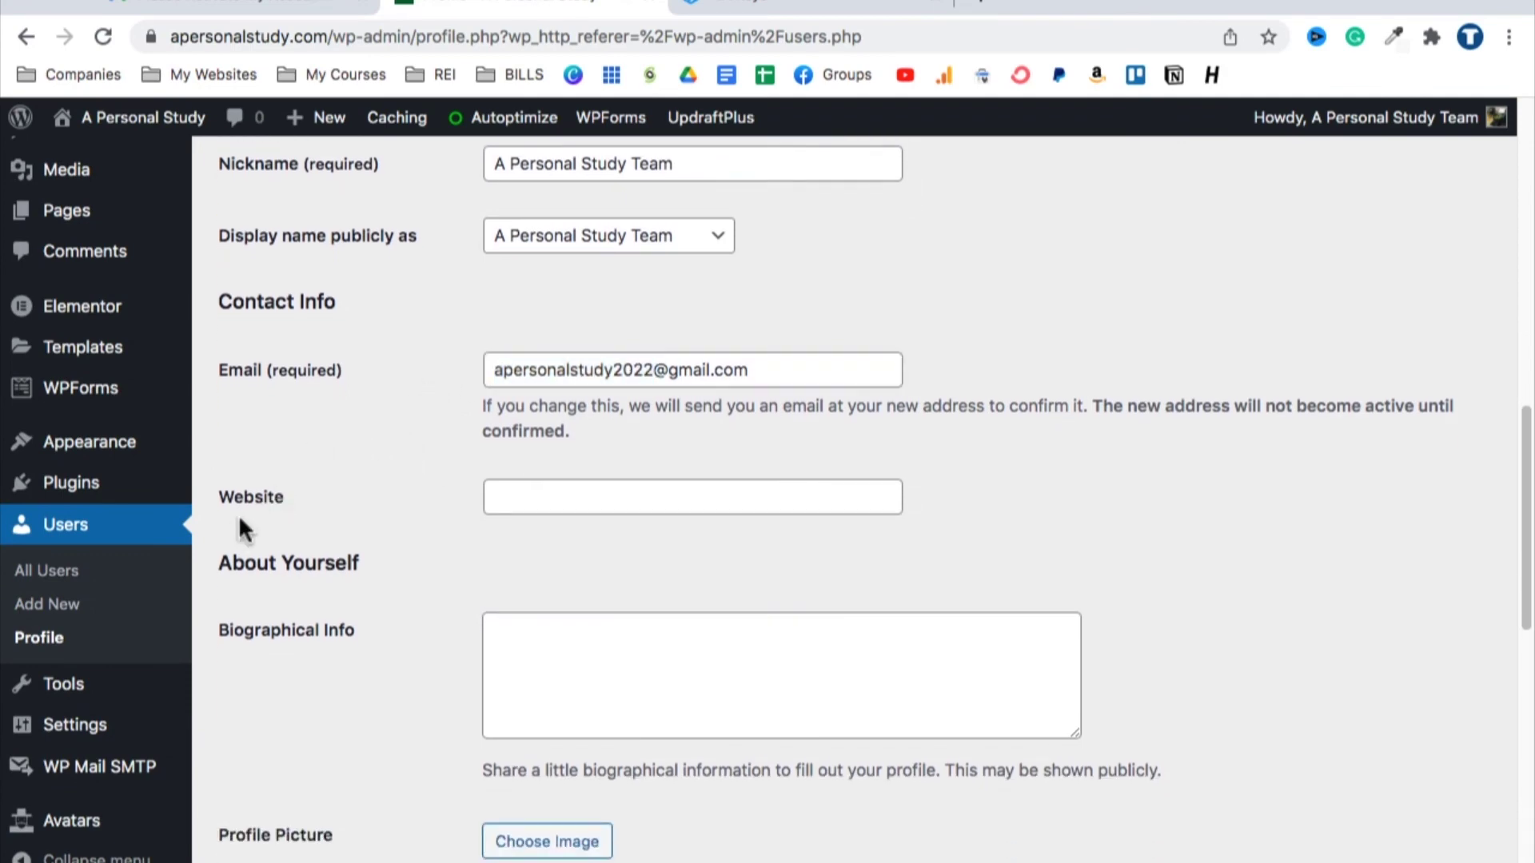
pyautogui.moveTo(80, 723)
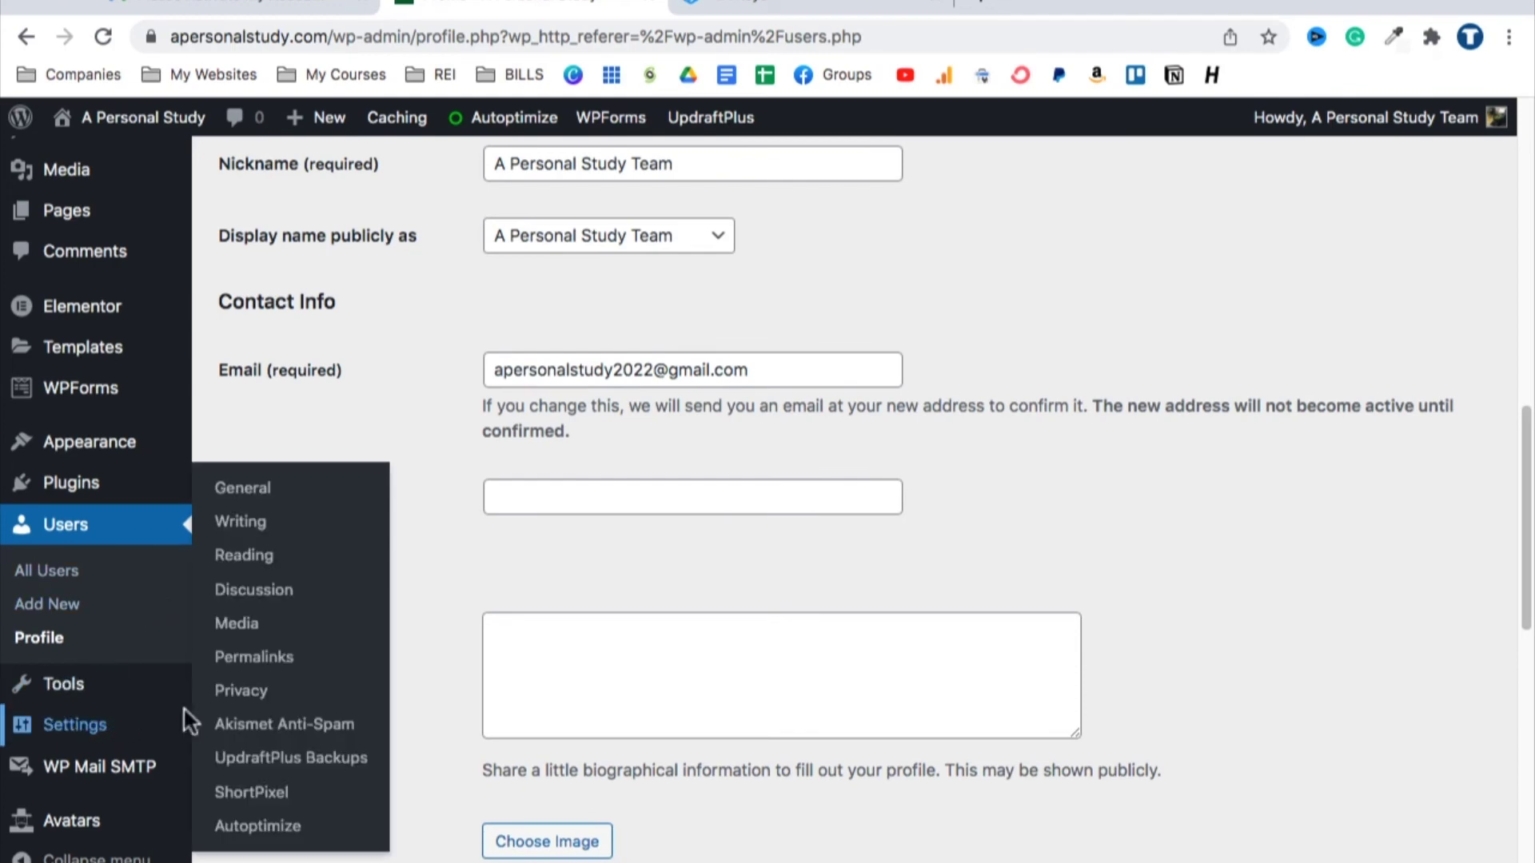
# In General Settings, replace the year digits in the Administration Email Address.
pyautogui.click(261, 496)
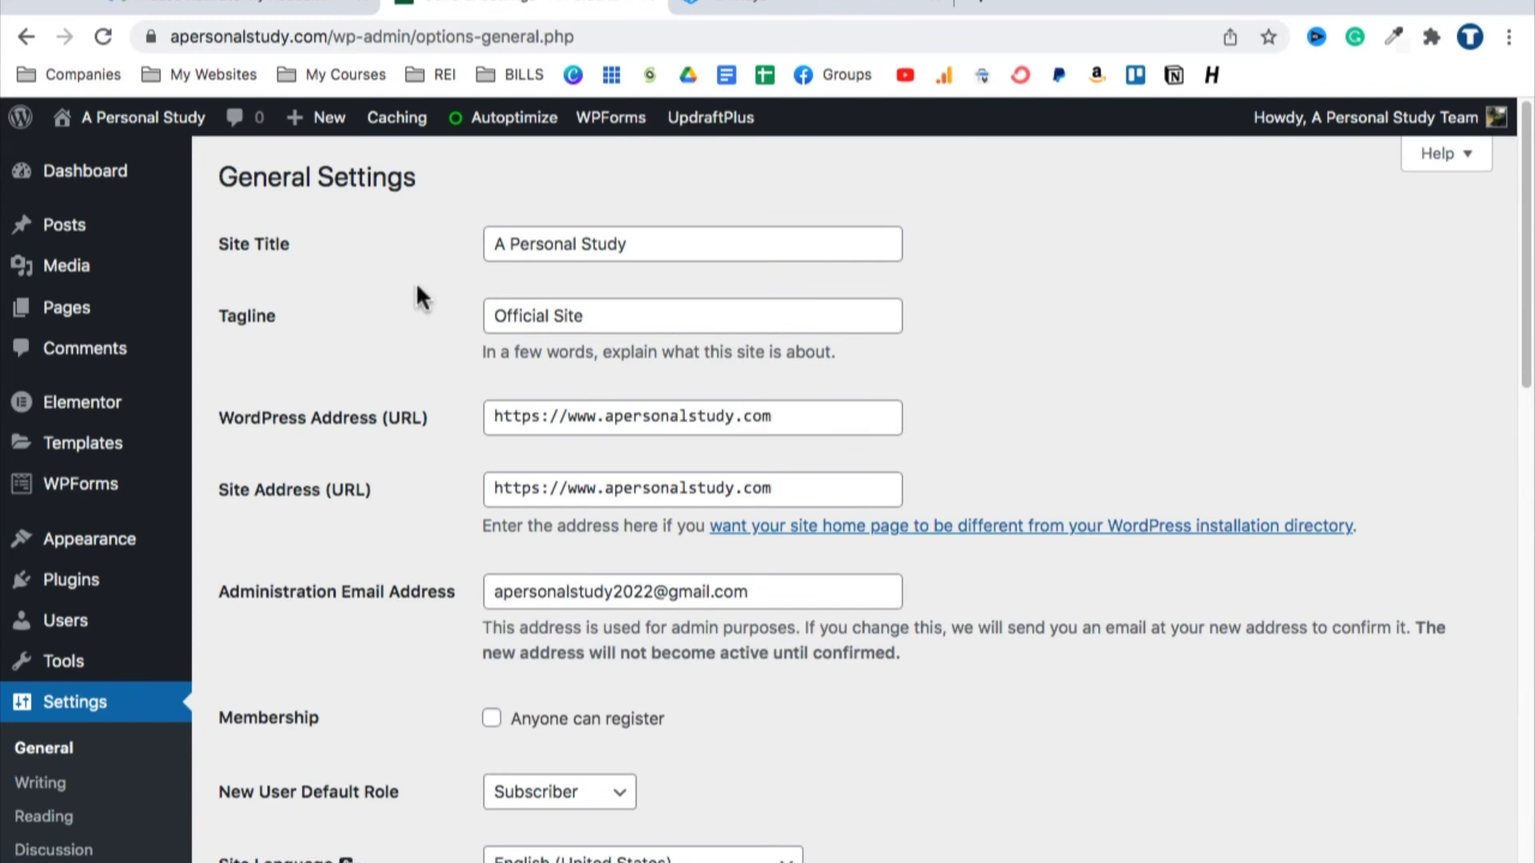
pyautogui.scroll(-1, 446, 248)
pyautogui.moveTo(218, 591); pyautogui.dragTo(440, 592)
pyautogui.tripleClick(534, 579)
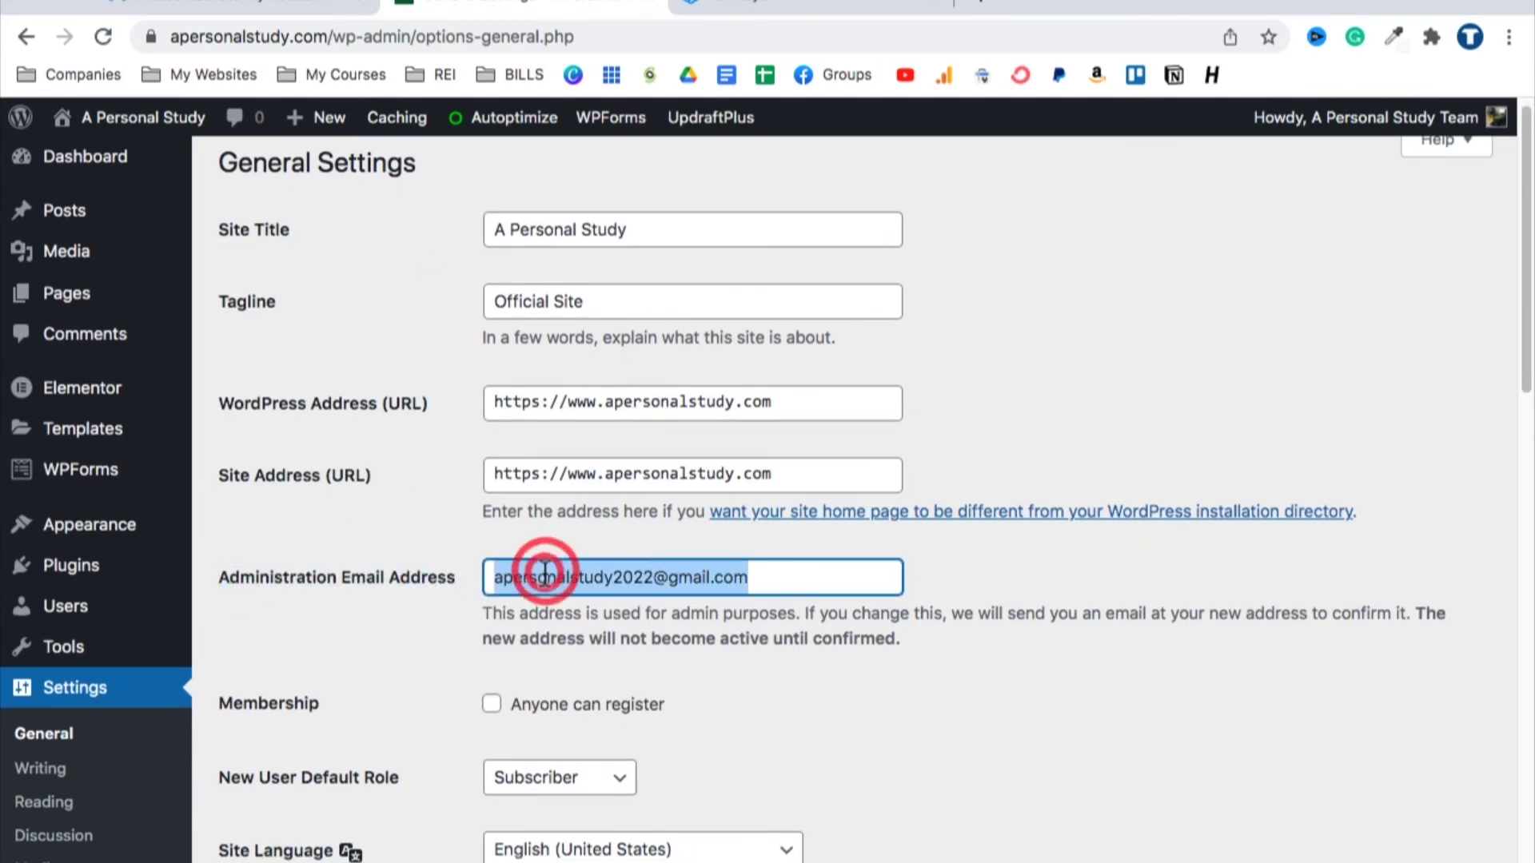
pyautogui.click(619, 577)
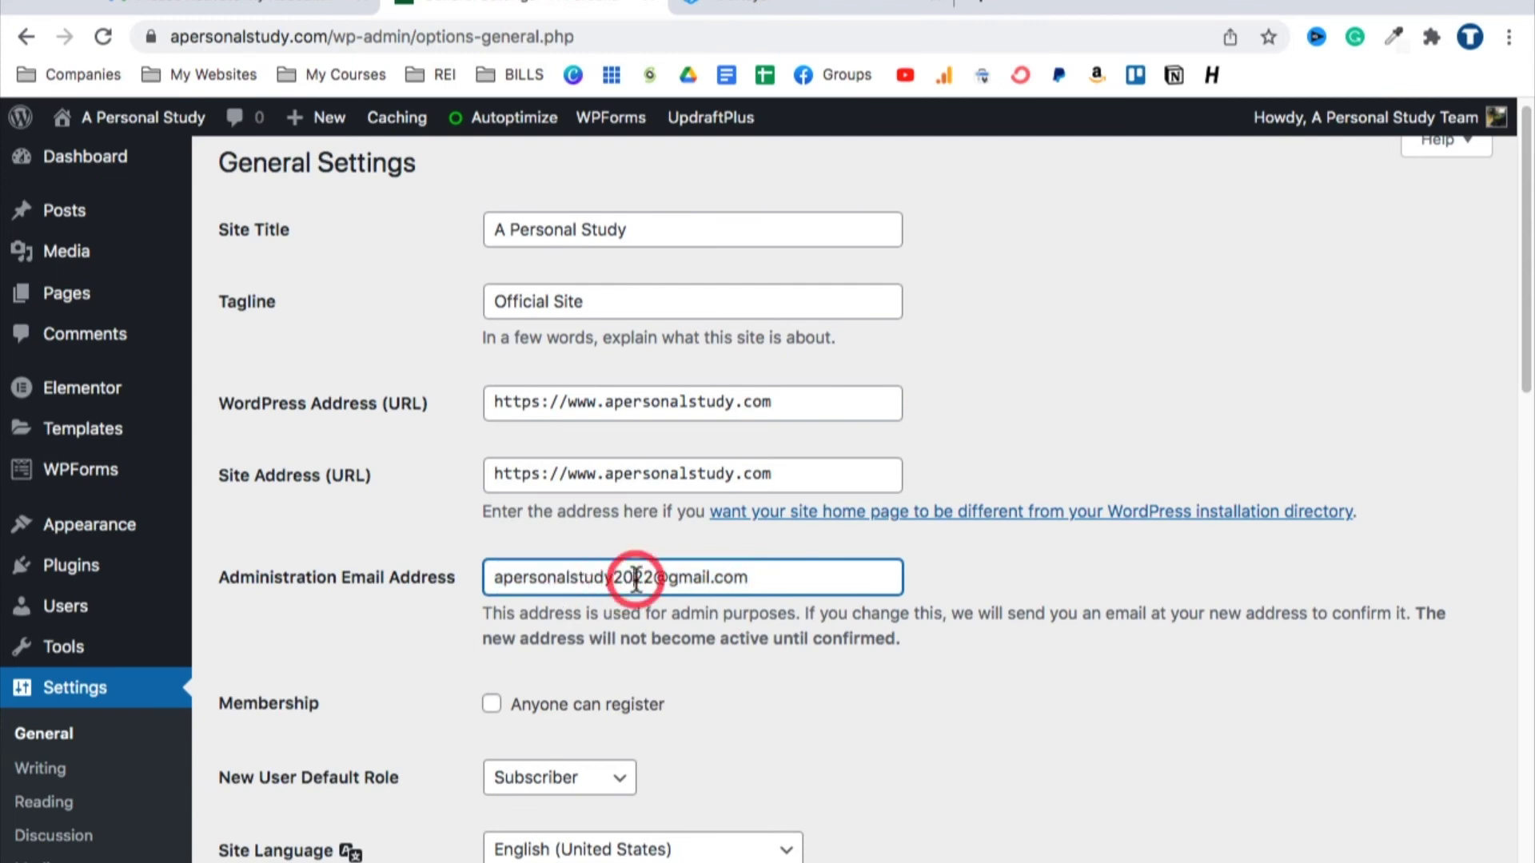
pyautogui.doubleClick(635, 578)
pyautogui.click(644, 577)
pyautogui.click(652, 577)
pyautogui.press('BackSpace')
pyautogui.press('BackSpace')
pyautogui.press('BackSpace')
pyautogui.press('BackSpace')
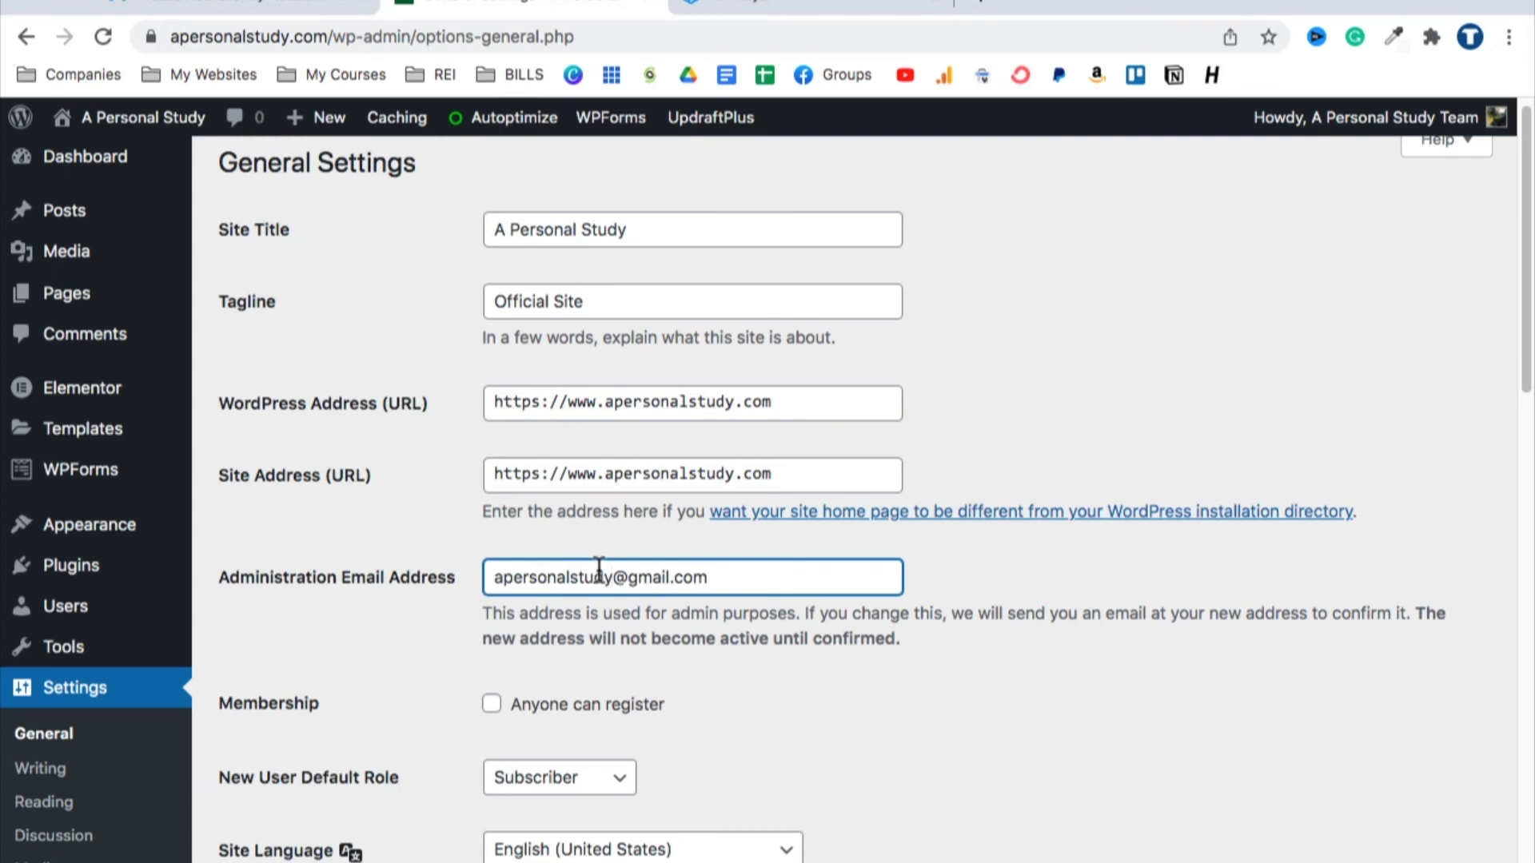
pyautogui.write('2022')
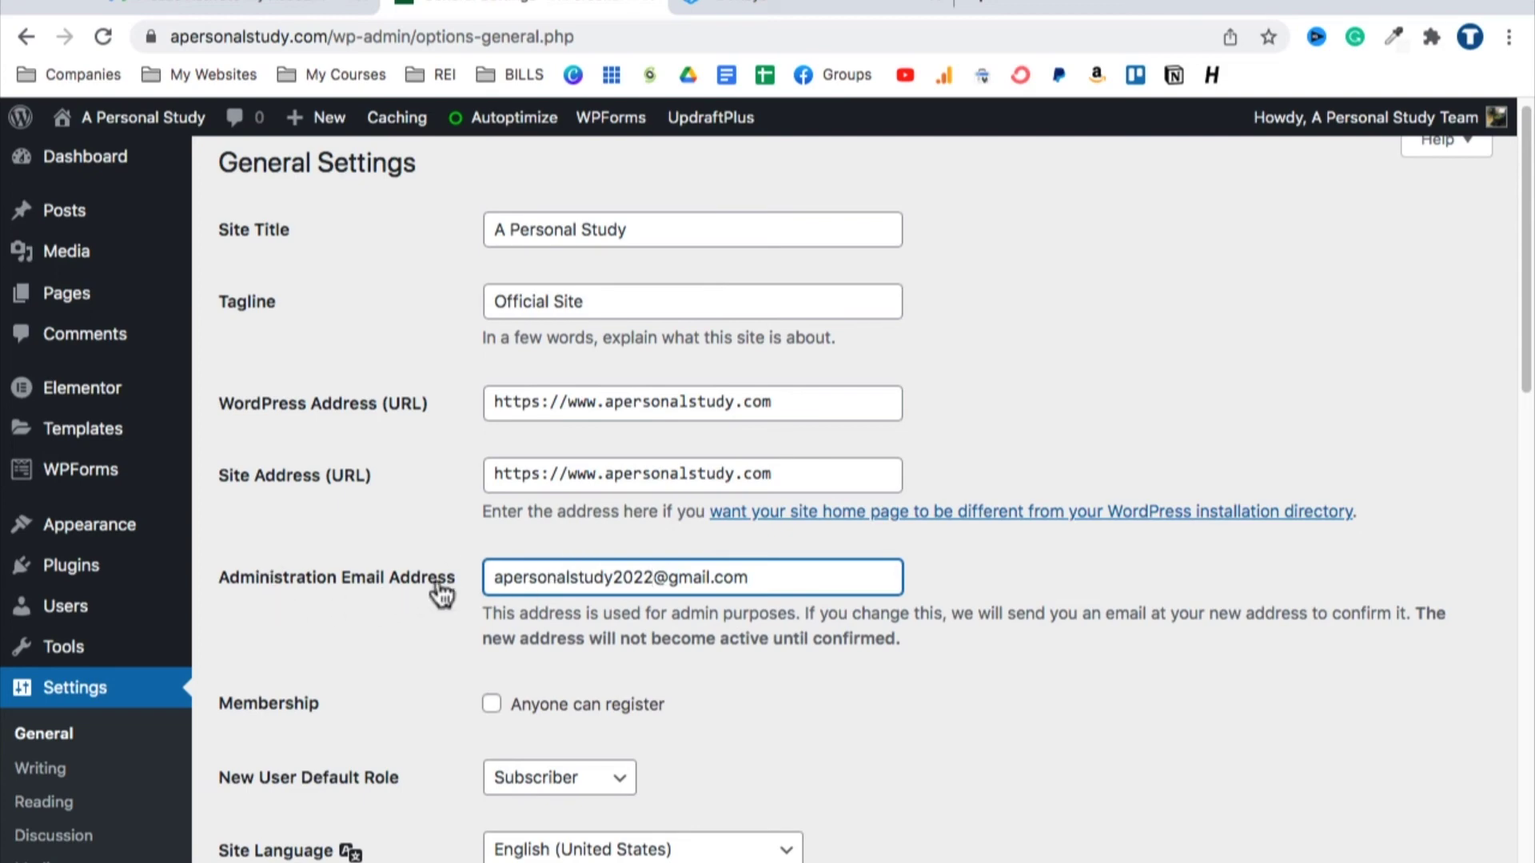
# Save the General Settings, then bring up the Sendinblue reply in Gmail.
pyautogui.scroll(-10, 414, 591)
pyautogui.scroll(-5, 376, 688)
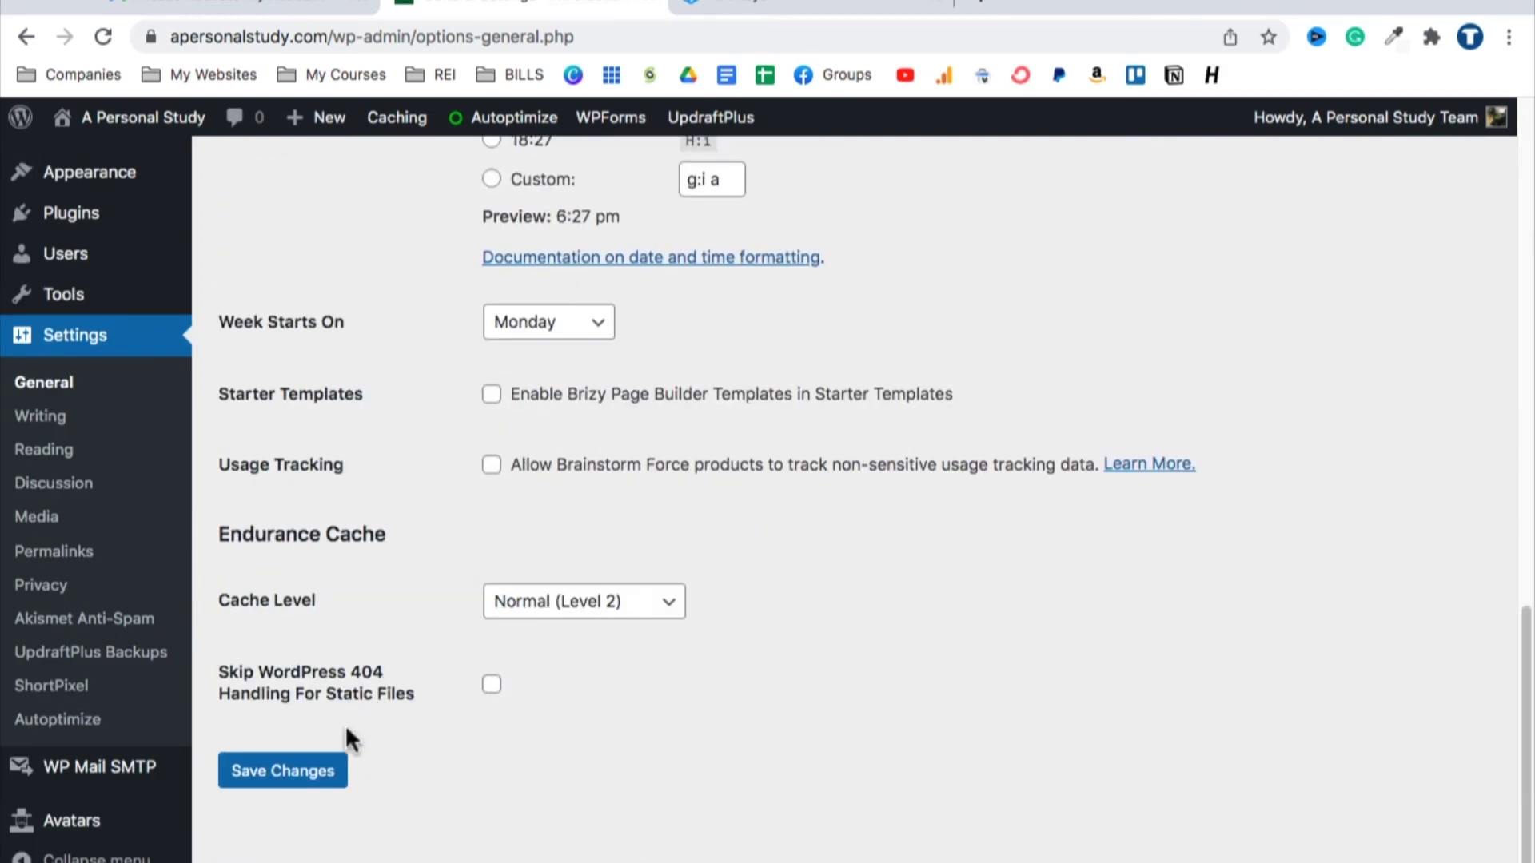
pyautogui.click(320, 771)
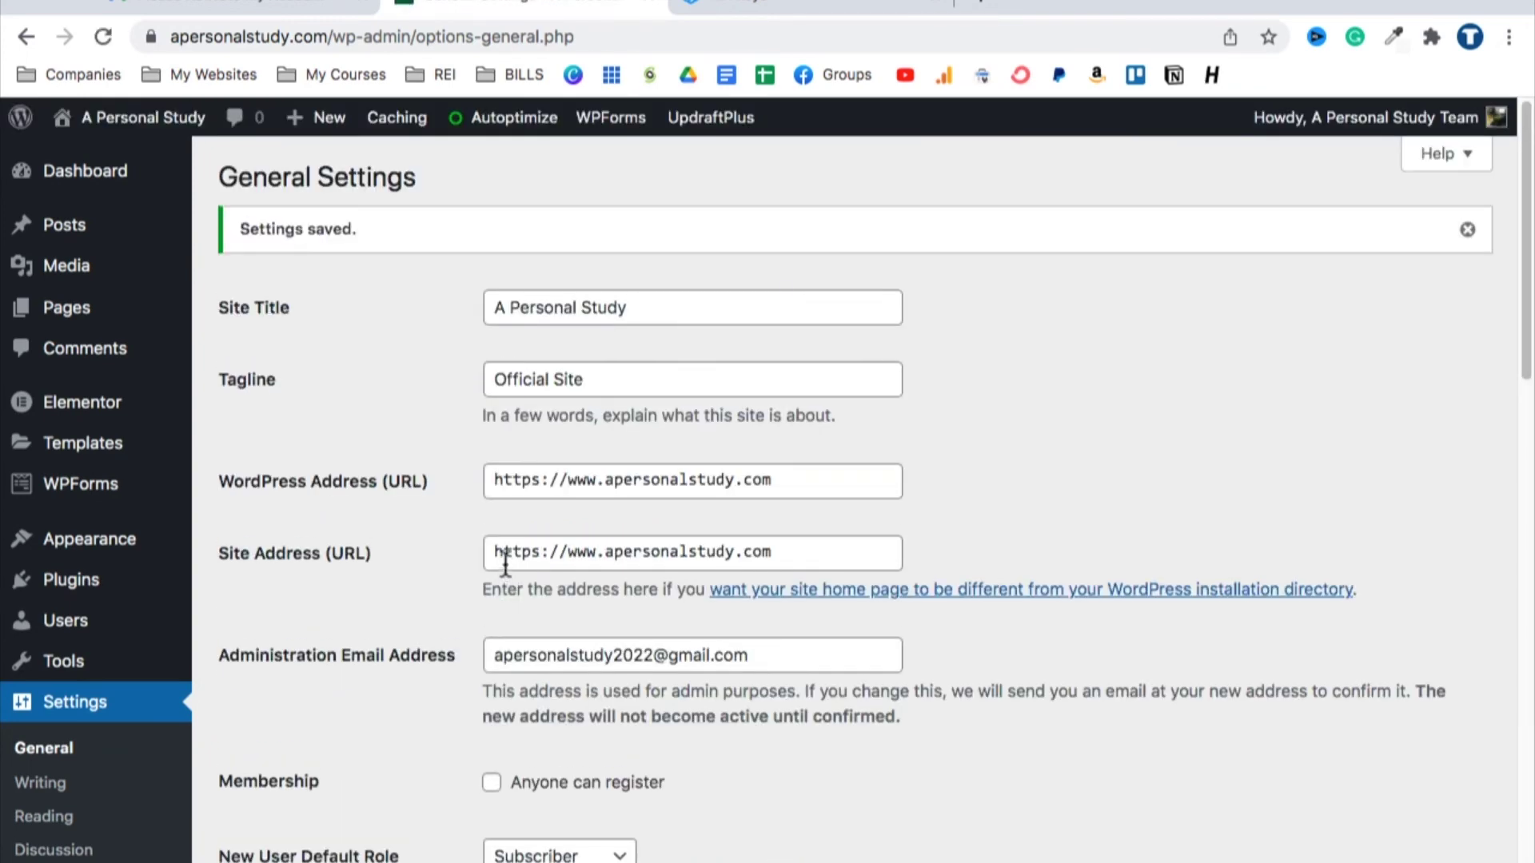
pyautogui.click(256, 4)
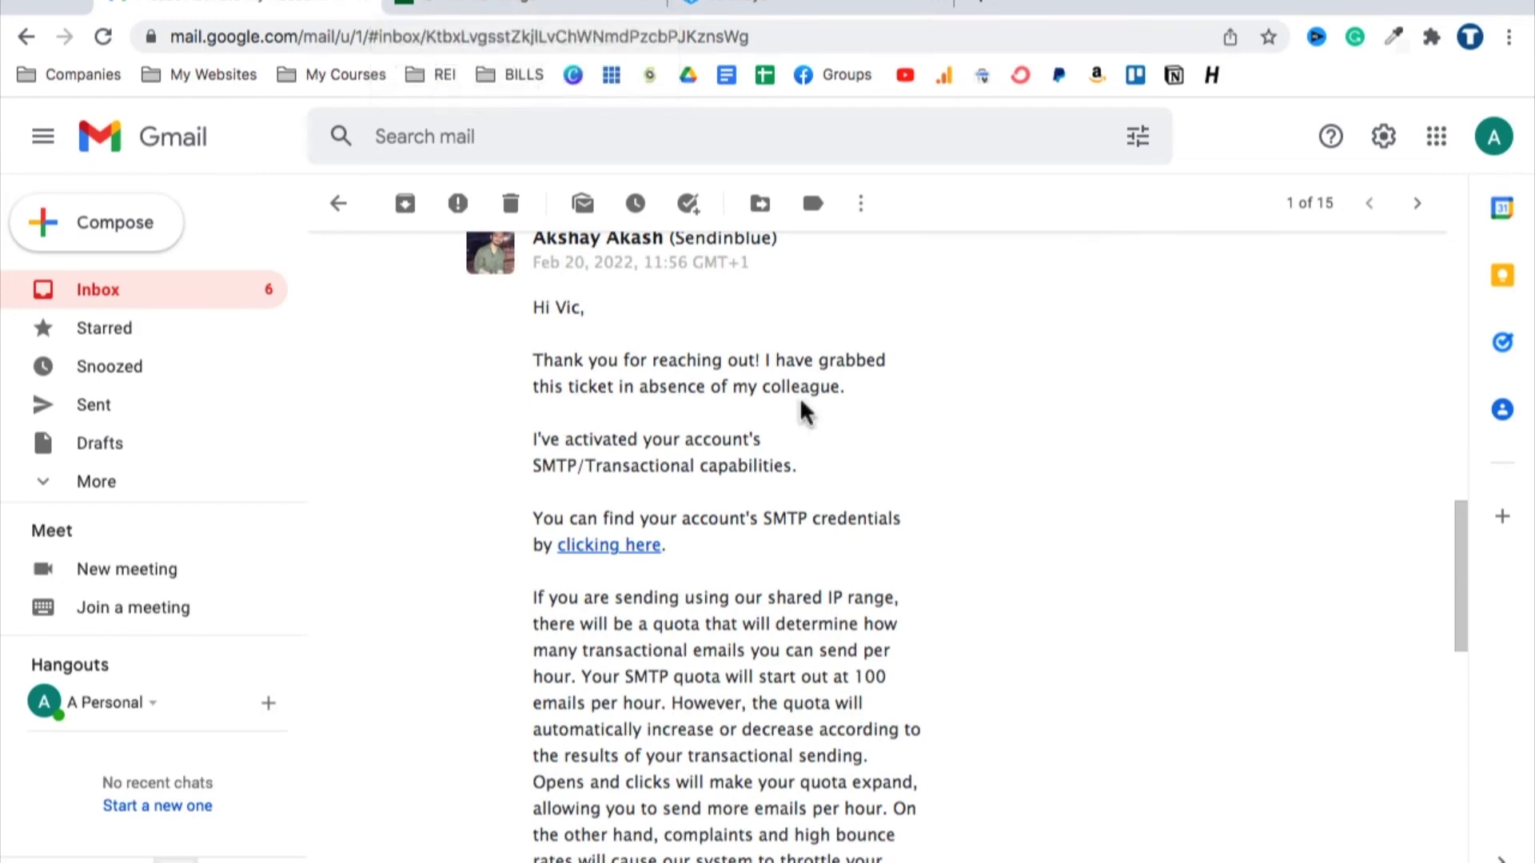
# Back in WordPress, open WPForms All Forms, showing A 2nd Form and Contact Form.
pyautogui.click(557, 6)
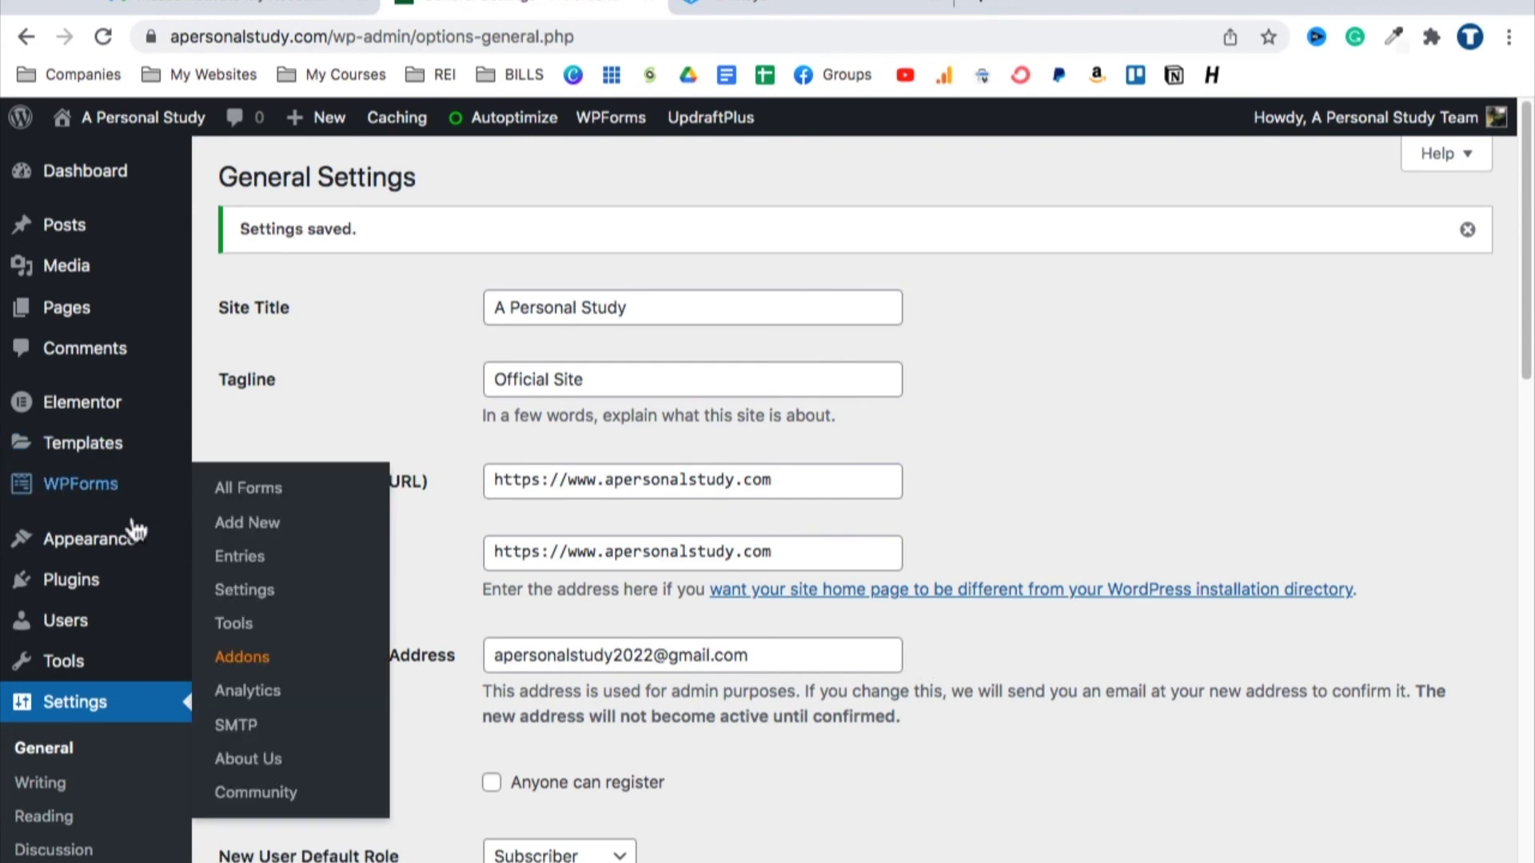
pyautogui.moveTo(114, 552)
pyautogui.moveTo(105, 588)
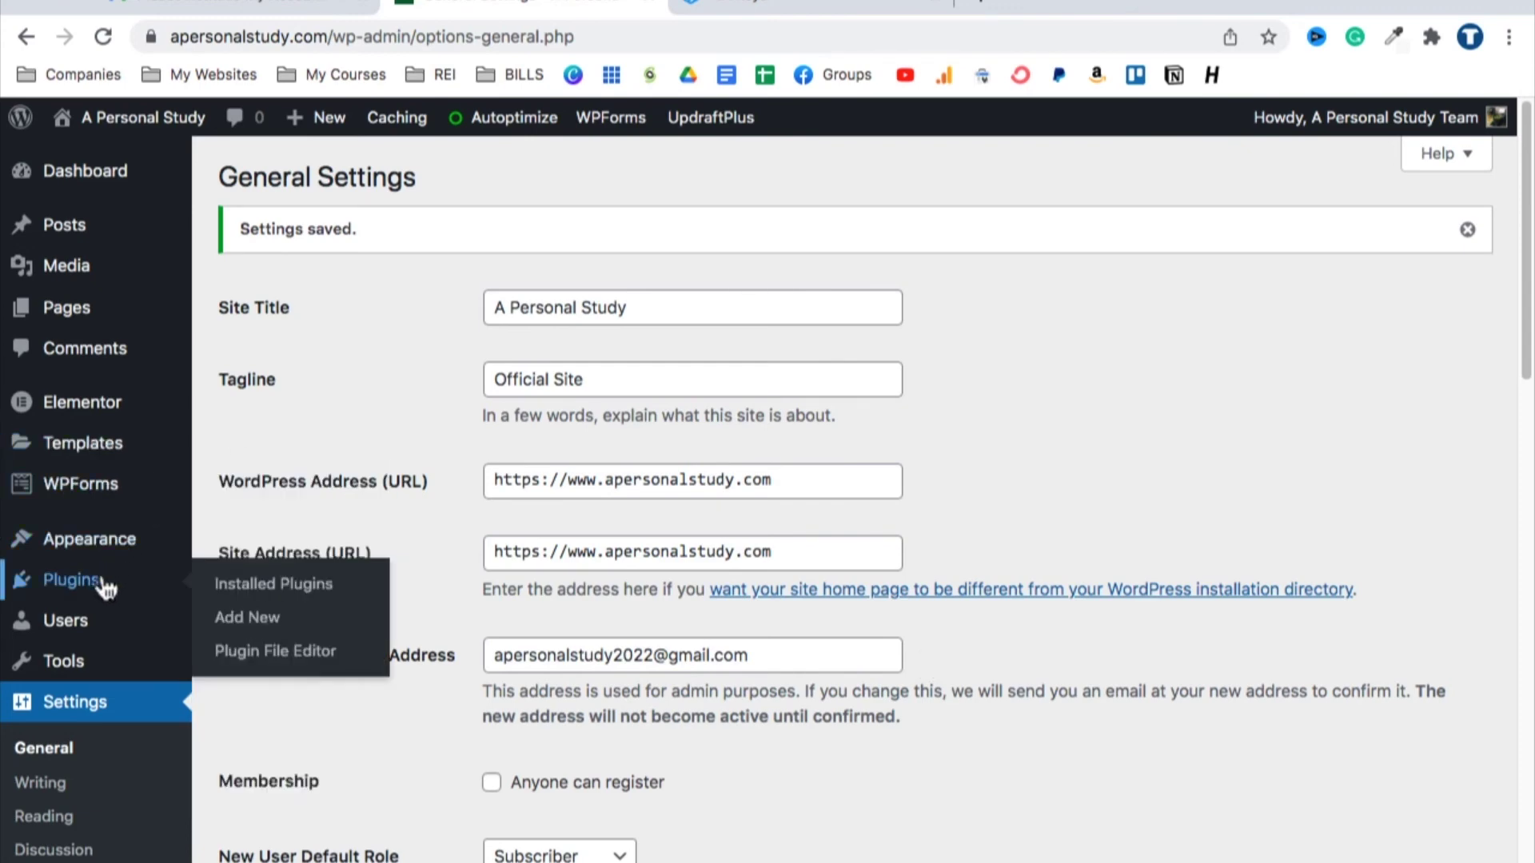
pyautogui.moveTo(104, 488)
pyautogui.click(225, 487)
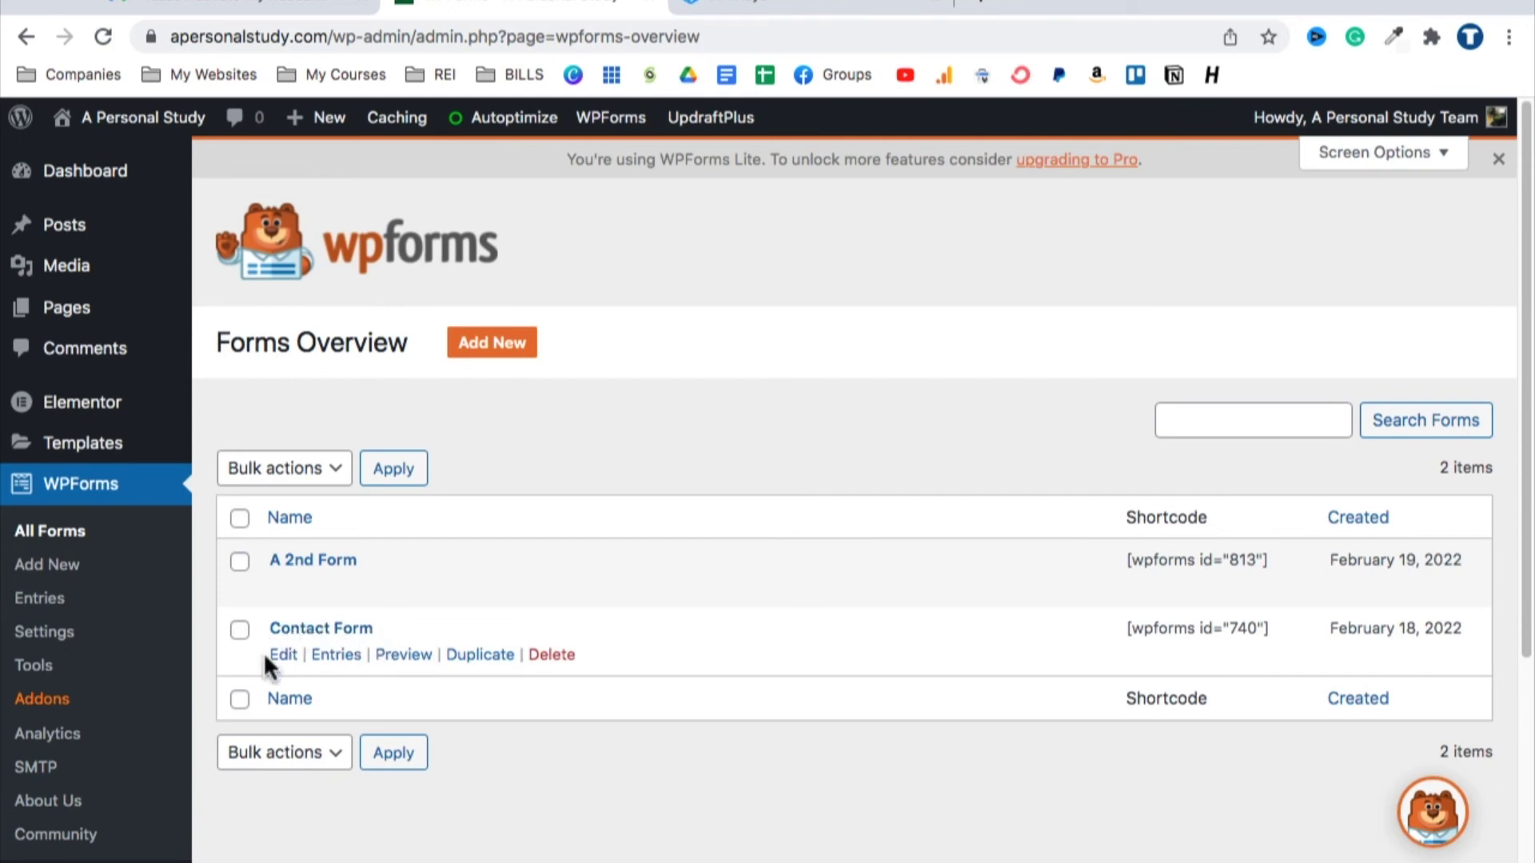
# Open the Contact Form's Notifications settings and check the {admin_email} recipient.
pyautogui.click(282, 657)
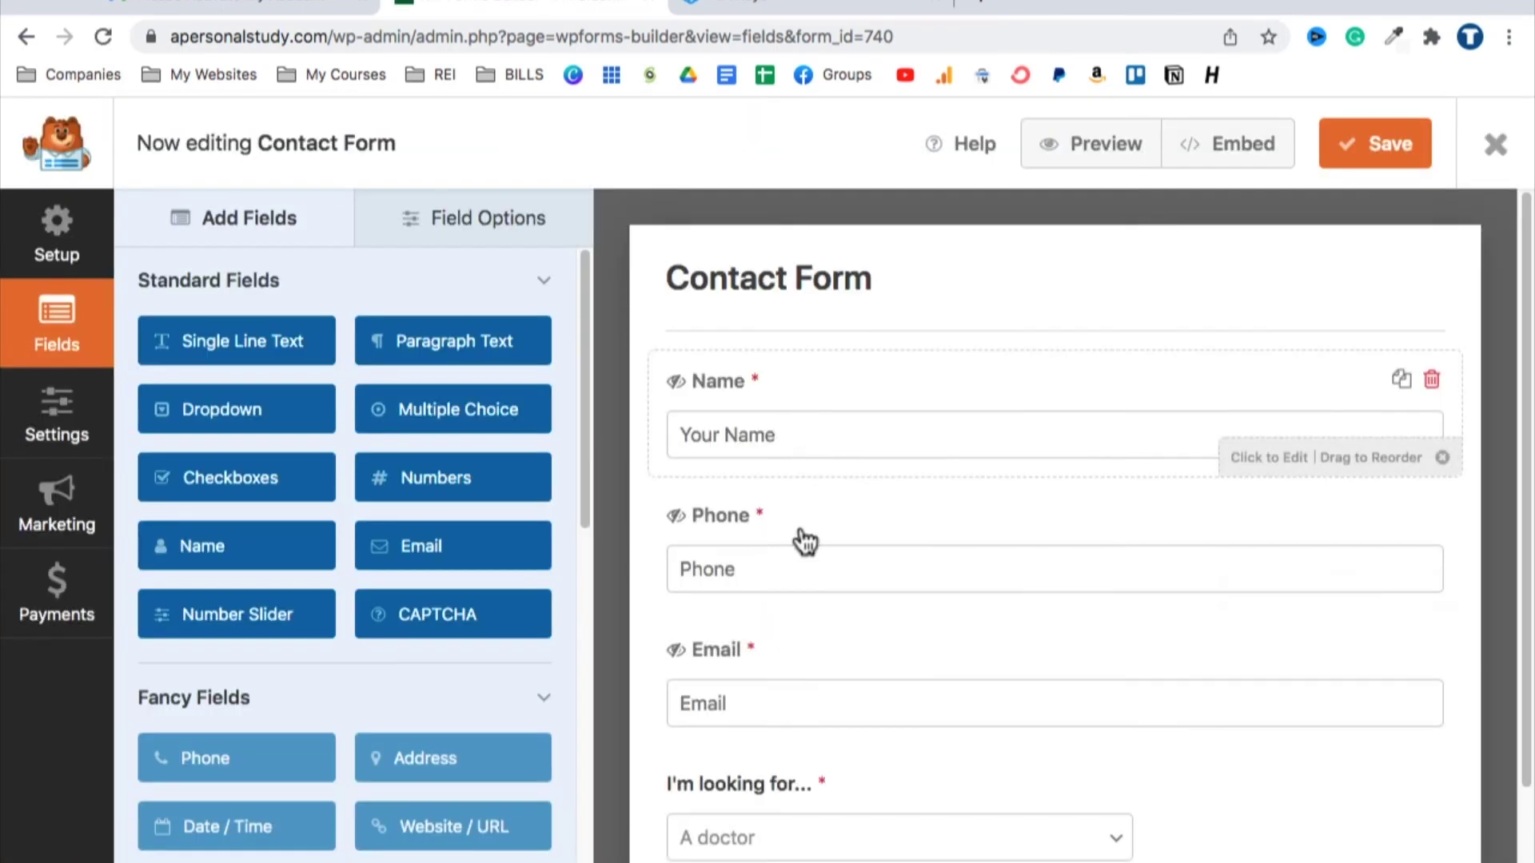
pyautogui.scroll(-1, 733, 569)
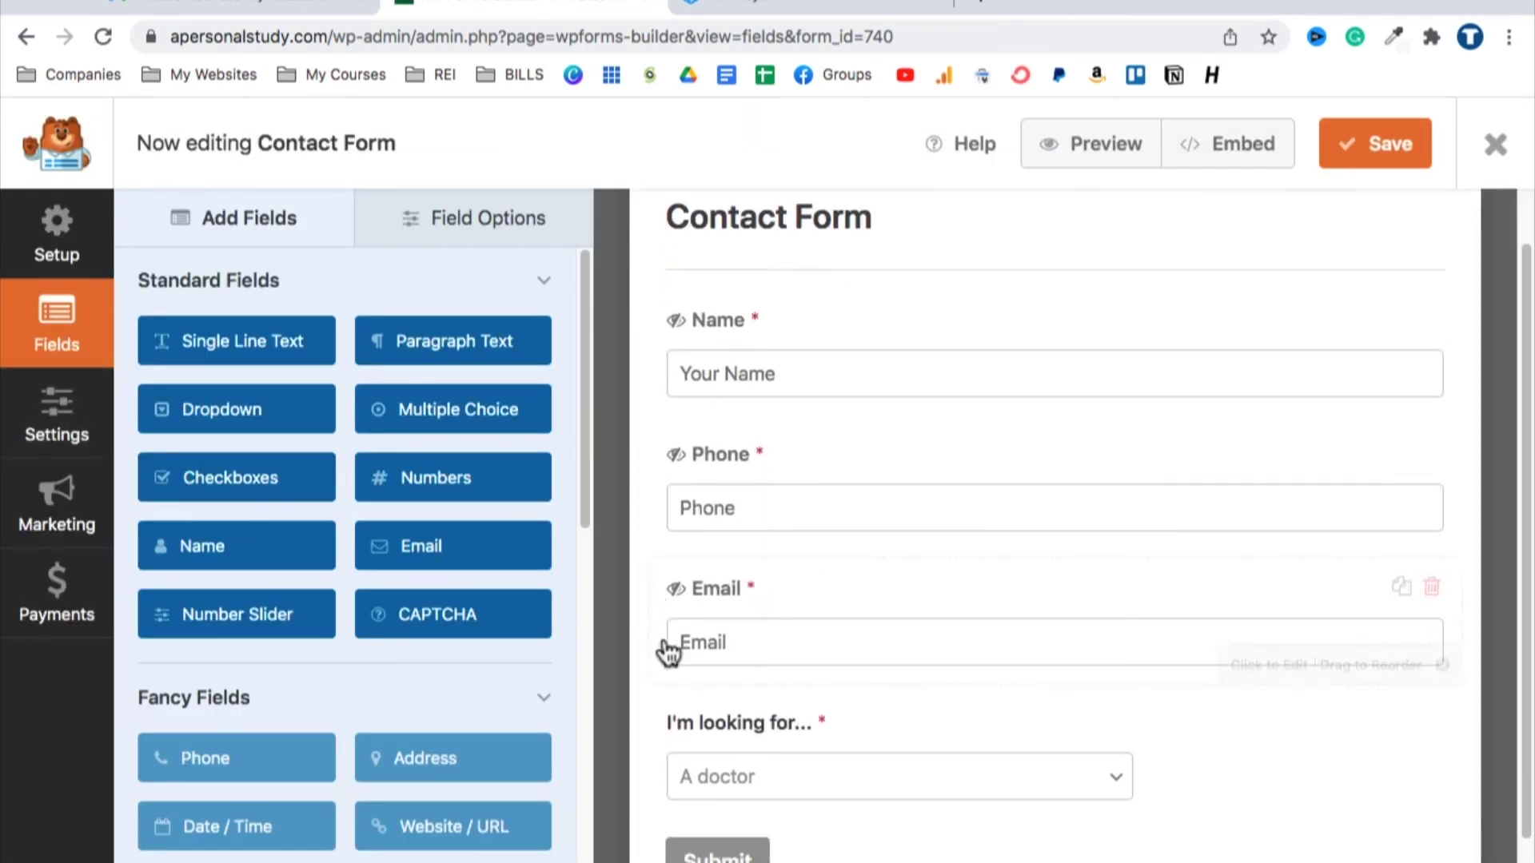
pyautogui.scroll(-1, 692, 693)
pyautogui.click(732, 823)
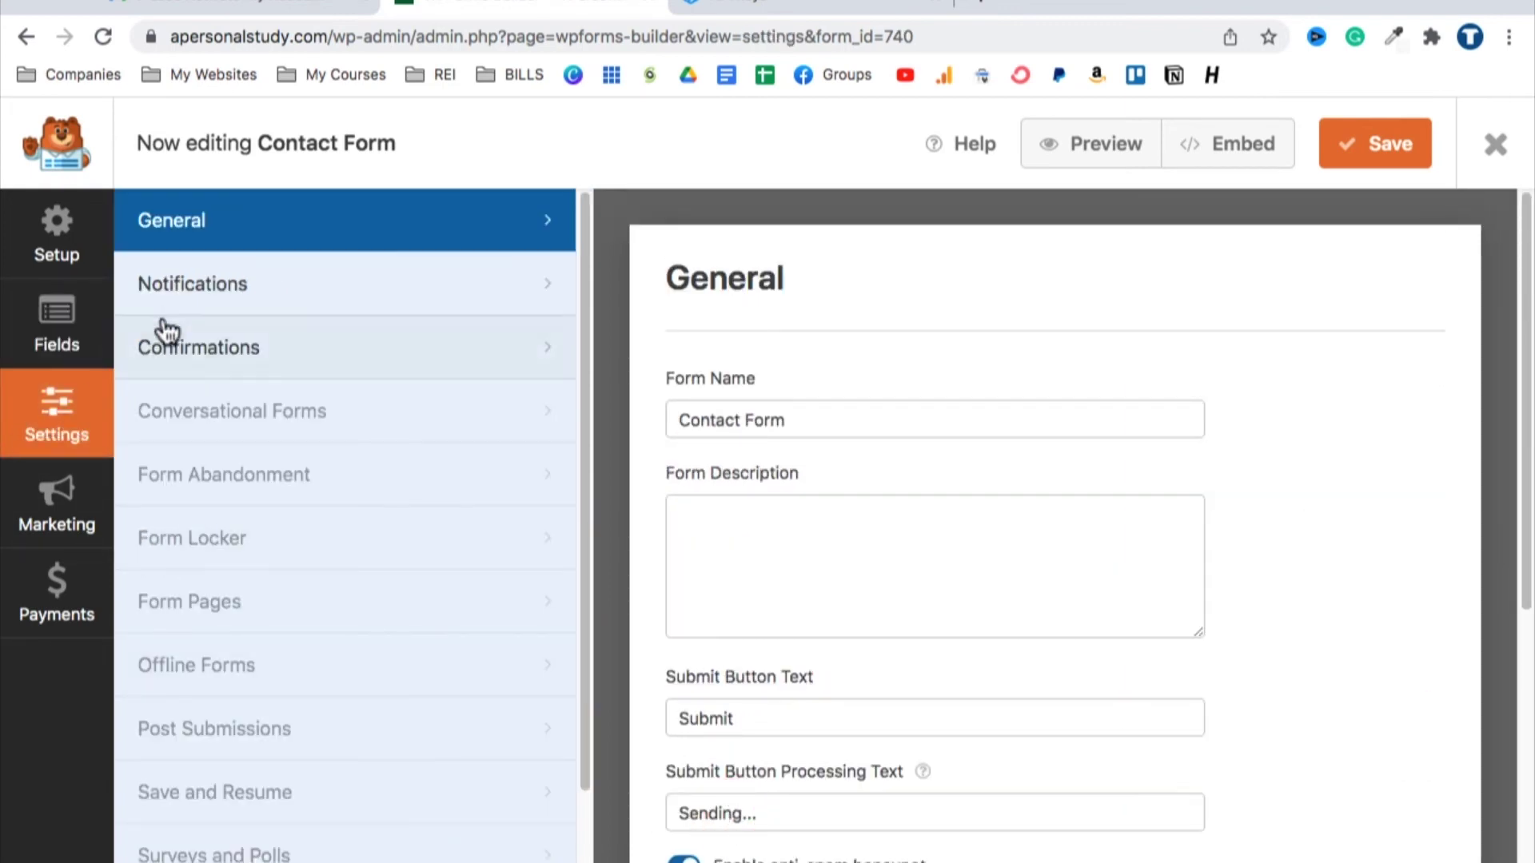
pyautogui.click(164, 294)
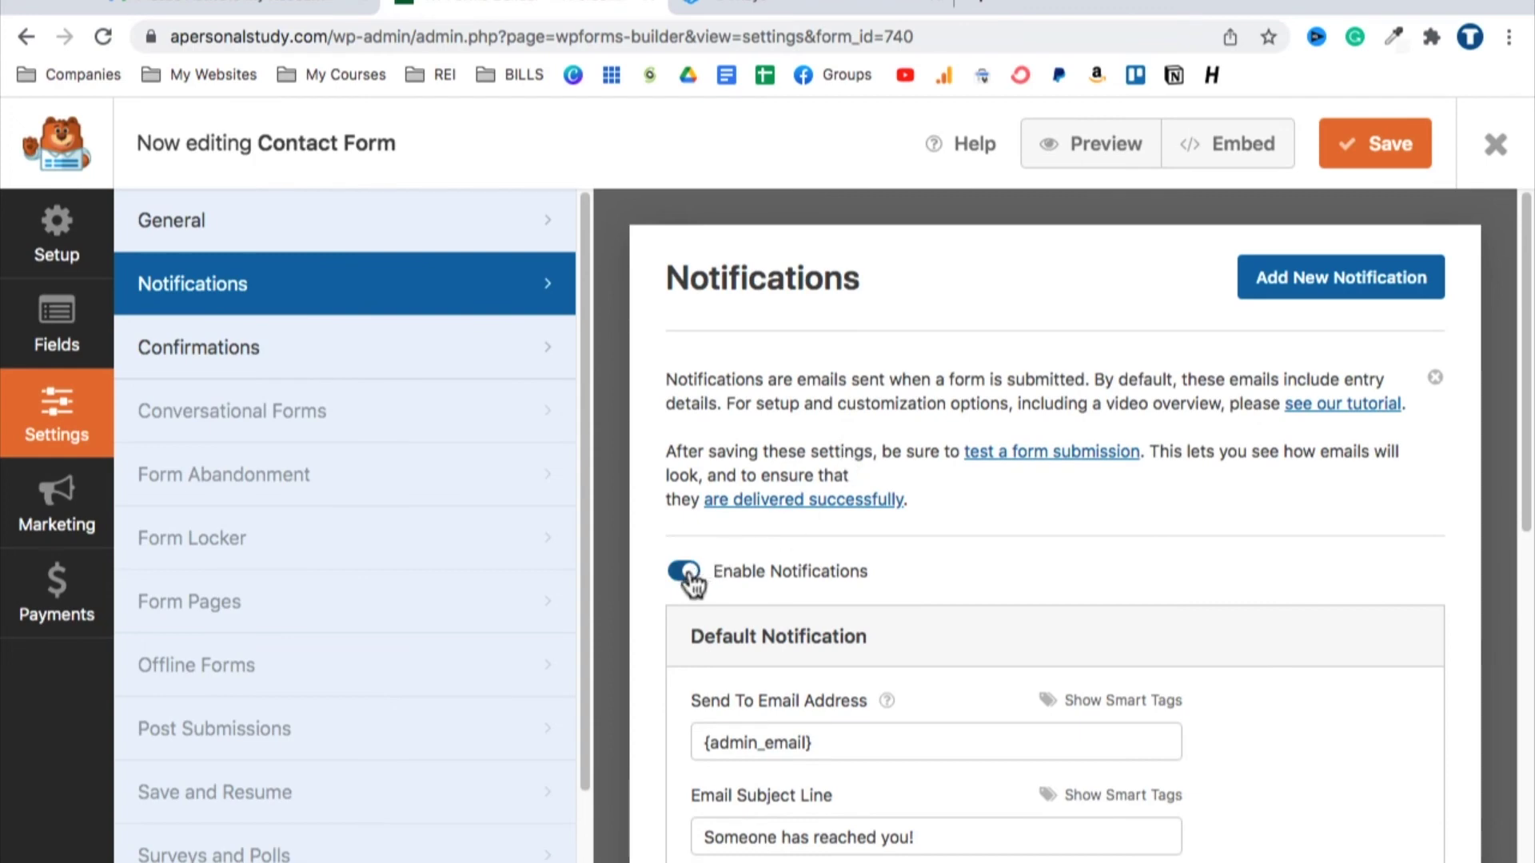
pyautogui.scroll(-2, 689, 584)
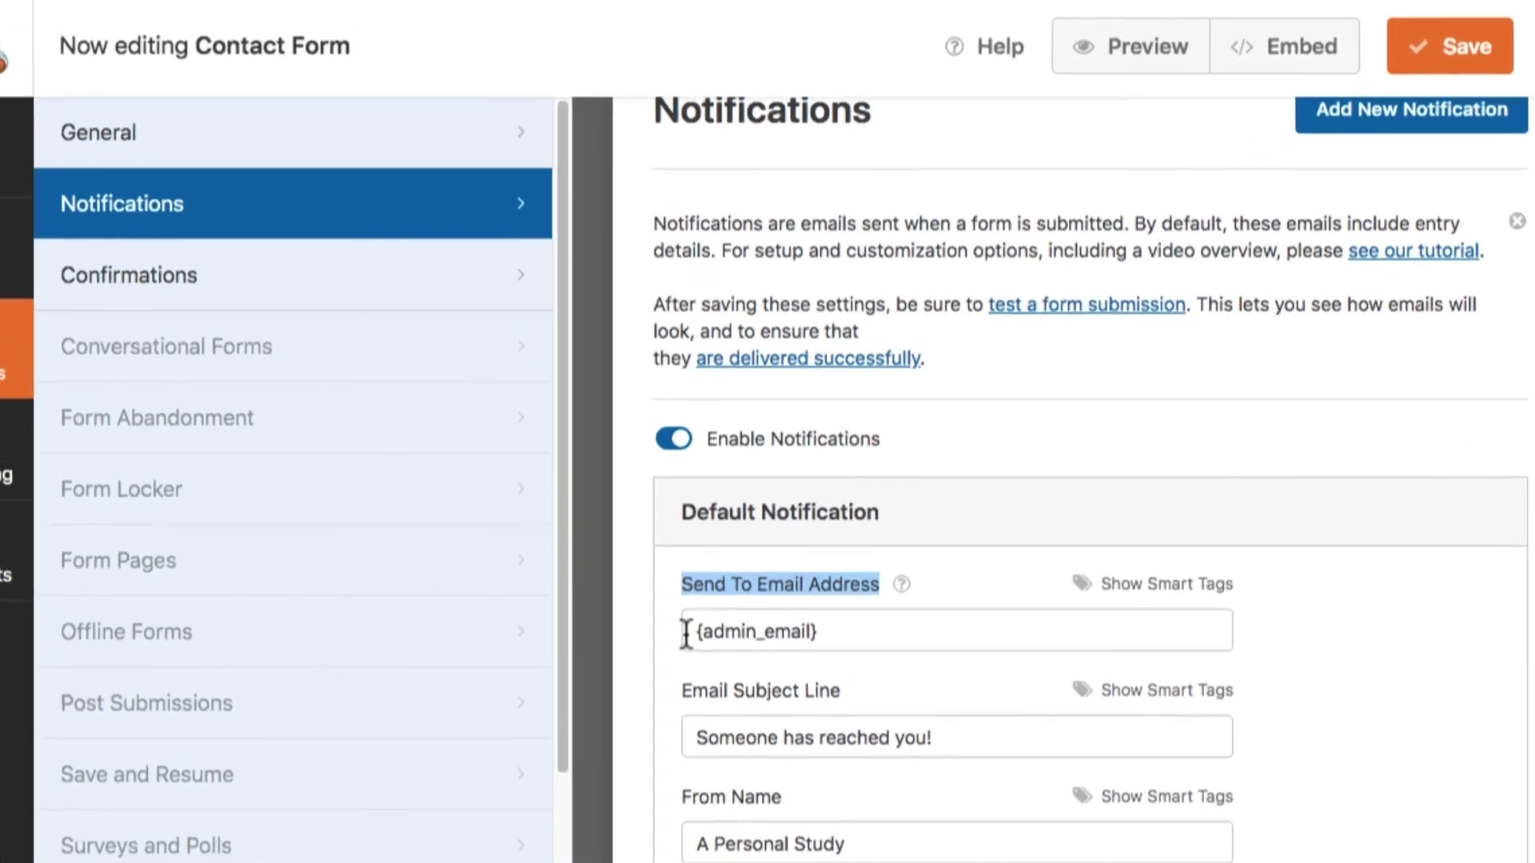
pyautogui.click(712, 665)
pyautogui.moveTo(686, 535); pyautogui.dragTo(808, 531)
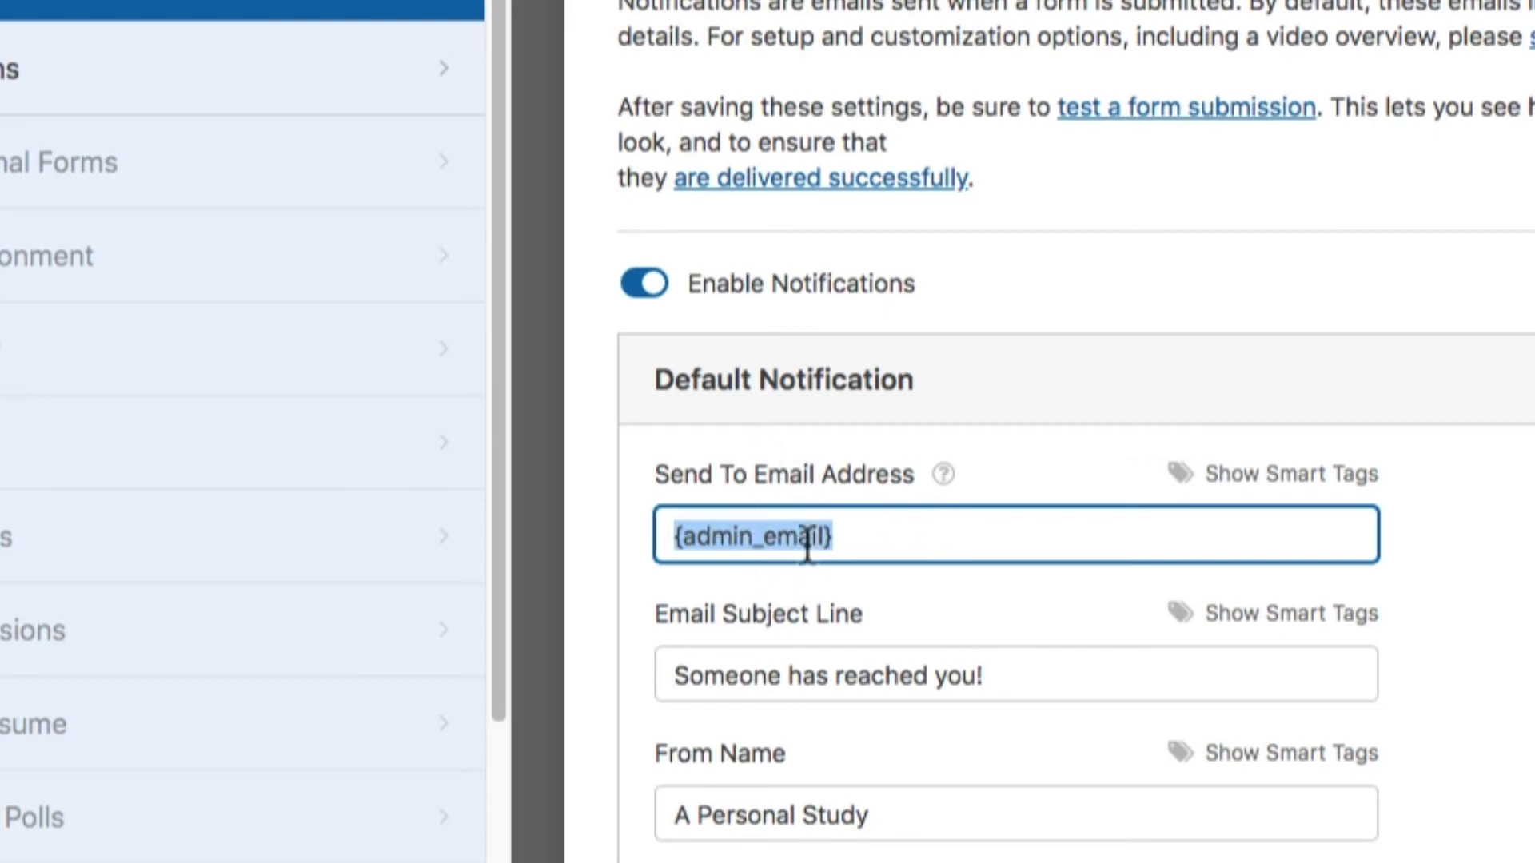
# Change the subject line to 'Someone reached out!', save, and close the builder.
pyautogui.scroll(-4, 980, 500)
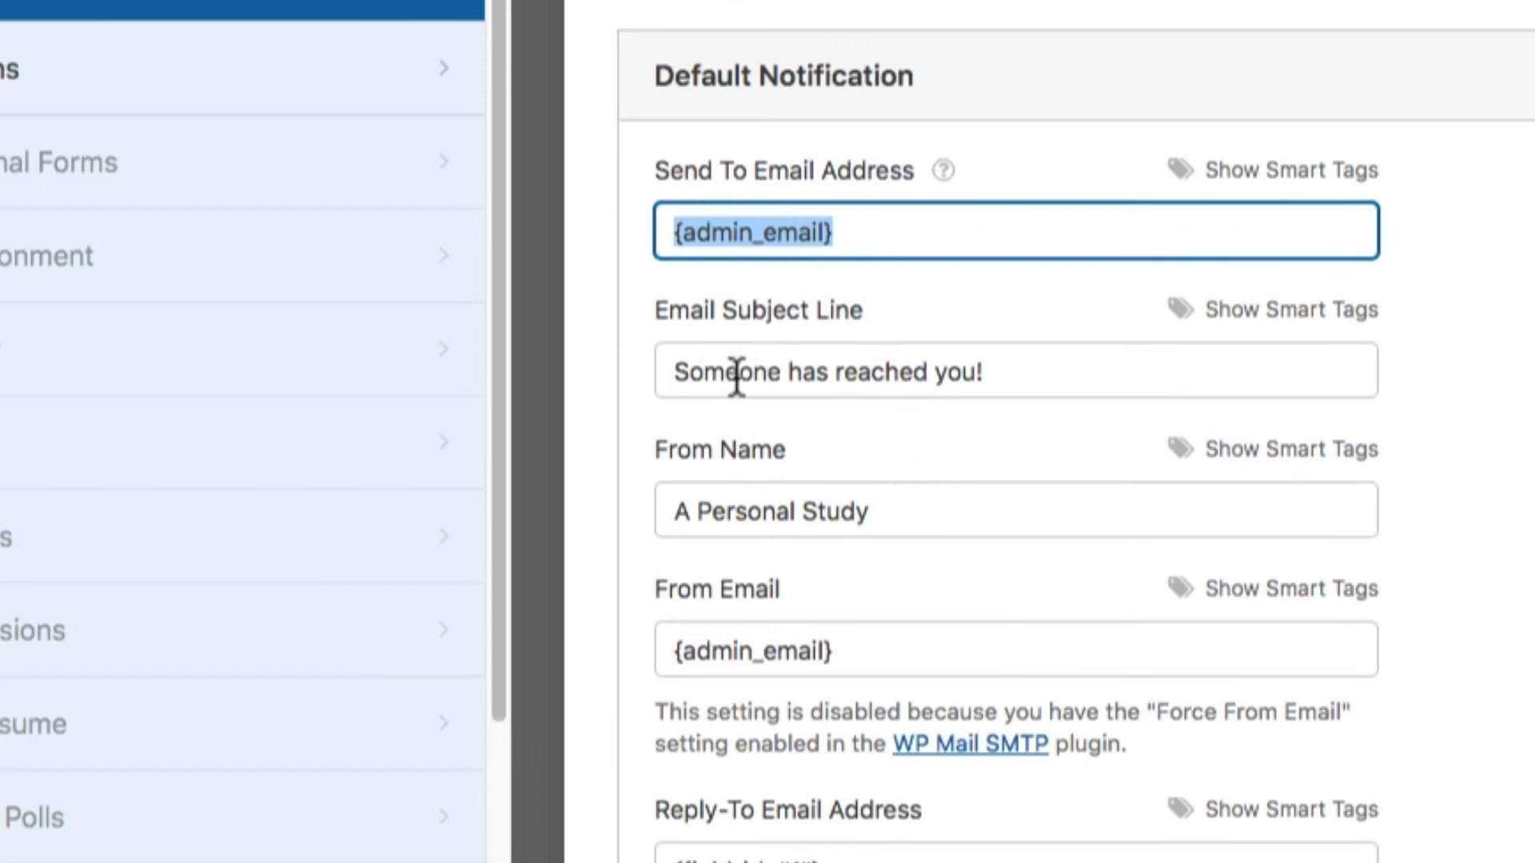
pyautogui.moveTo(784, 379); pyautogui.dragTo(1292, 439)
pyautogui.write('r')
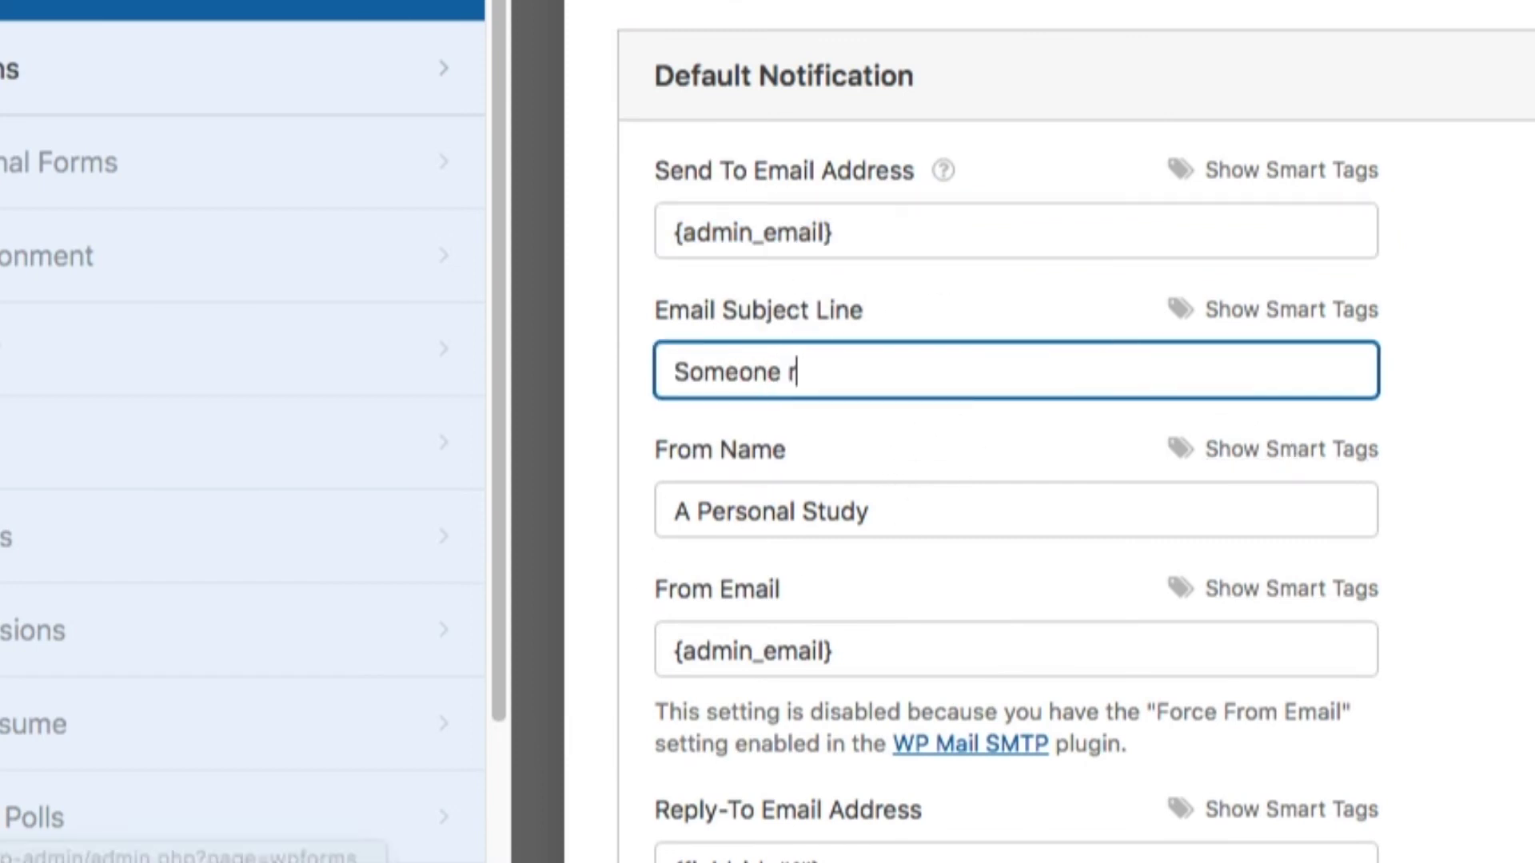
pyautogui.write('eached out!')
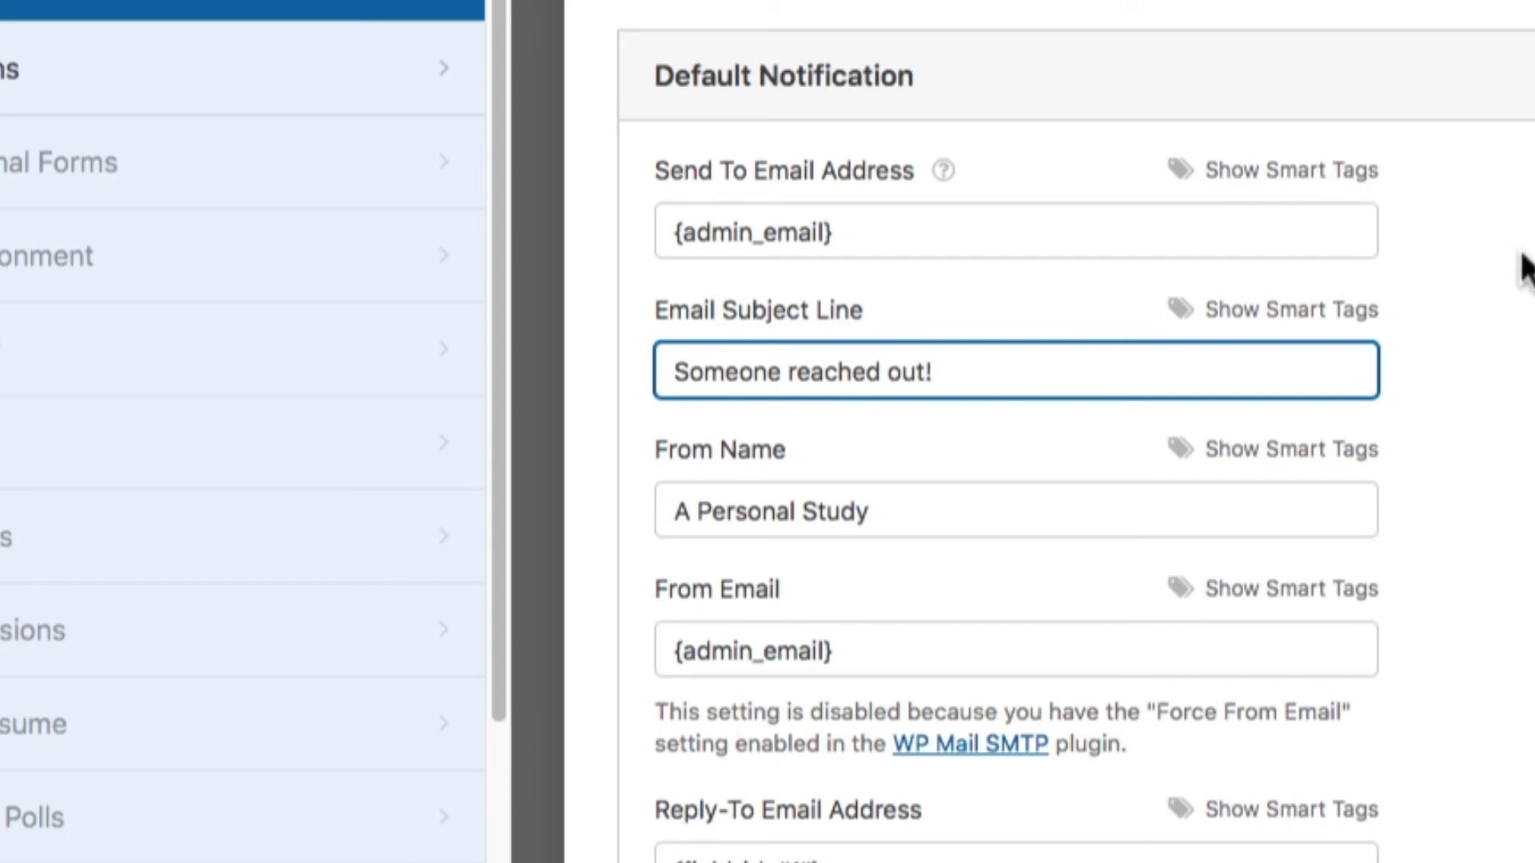
pyautogui.scroll(-1, 1519, 266)
pyautogui.scroll(2, 1503, 320)
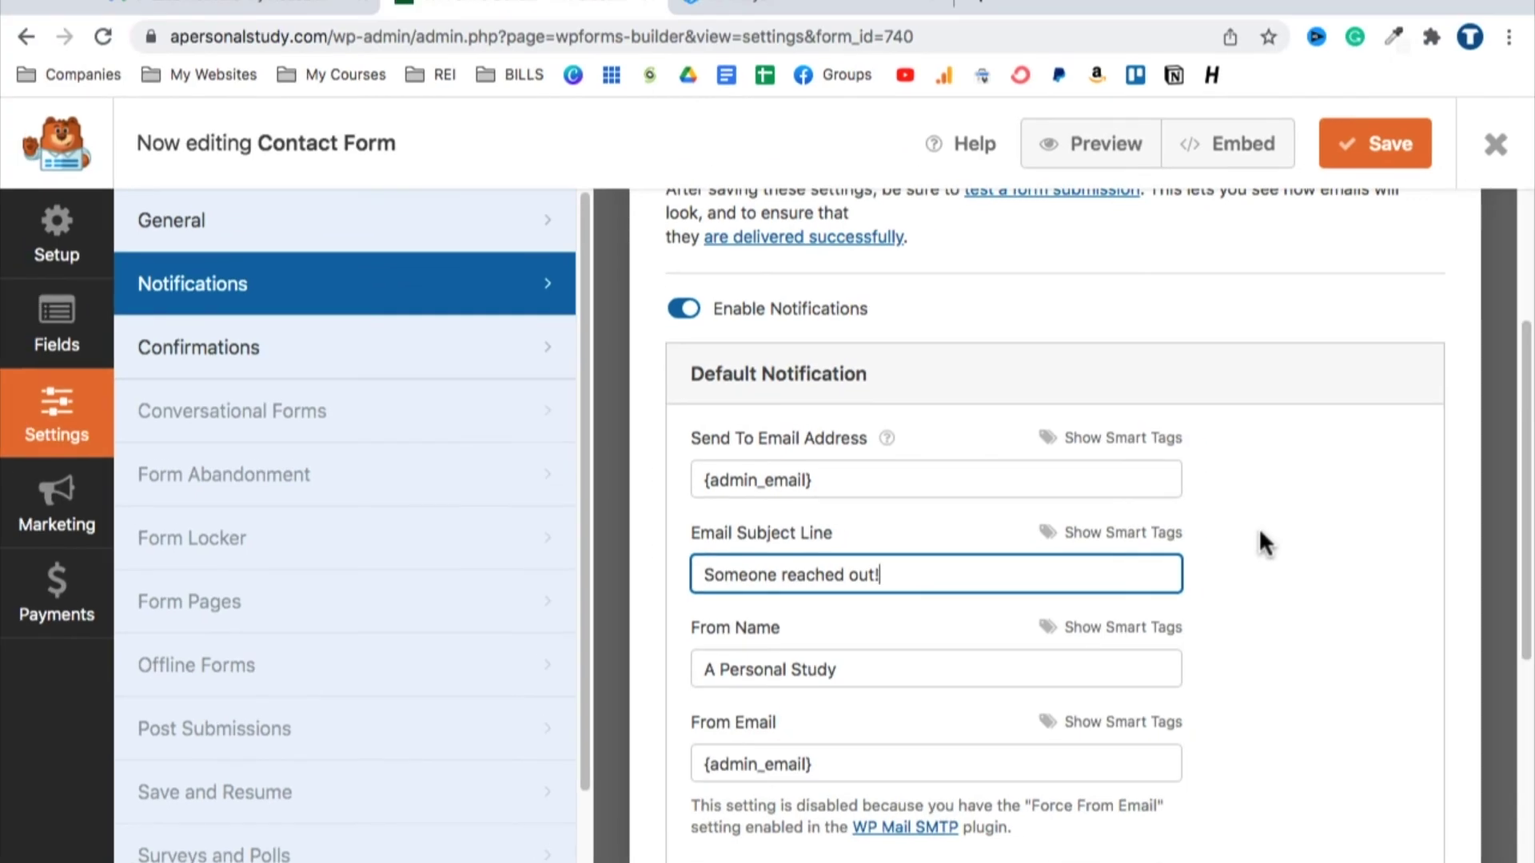
pyautogui.scroll(1, 1259, 533)
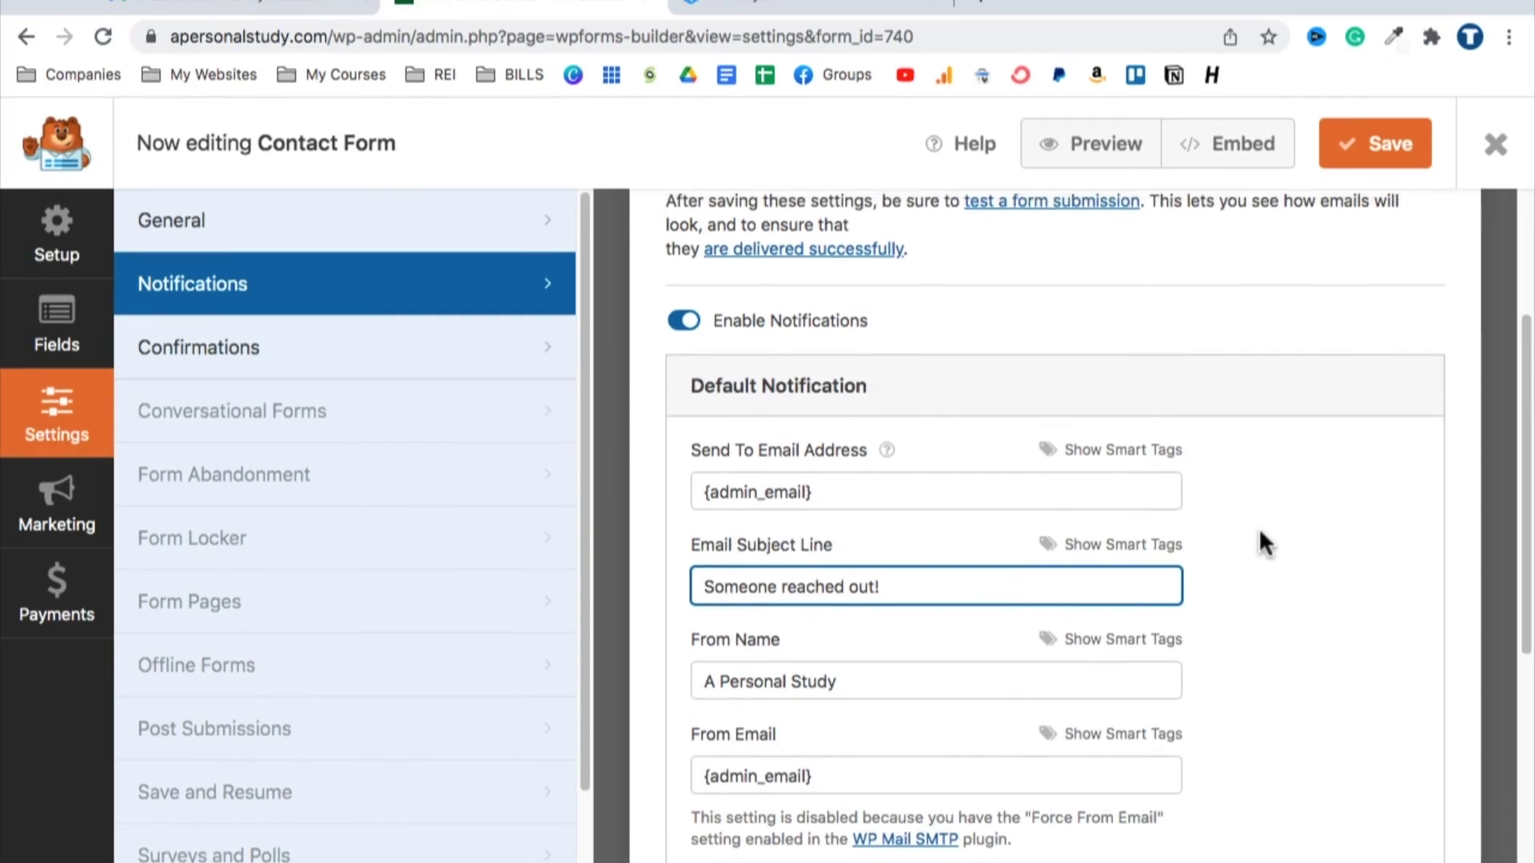
pyautogui.click(1376, 146)
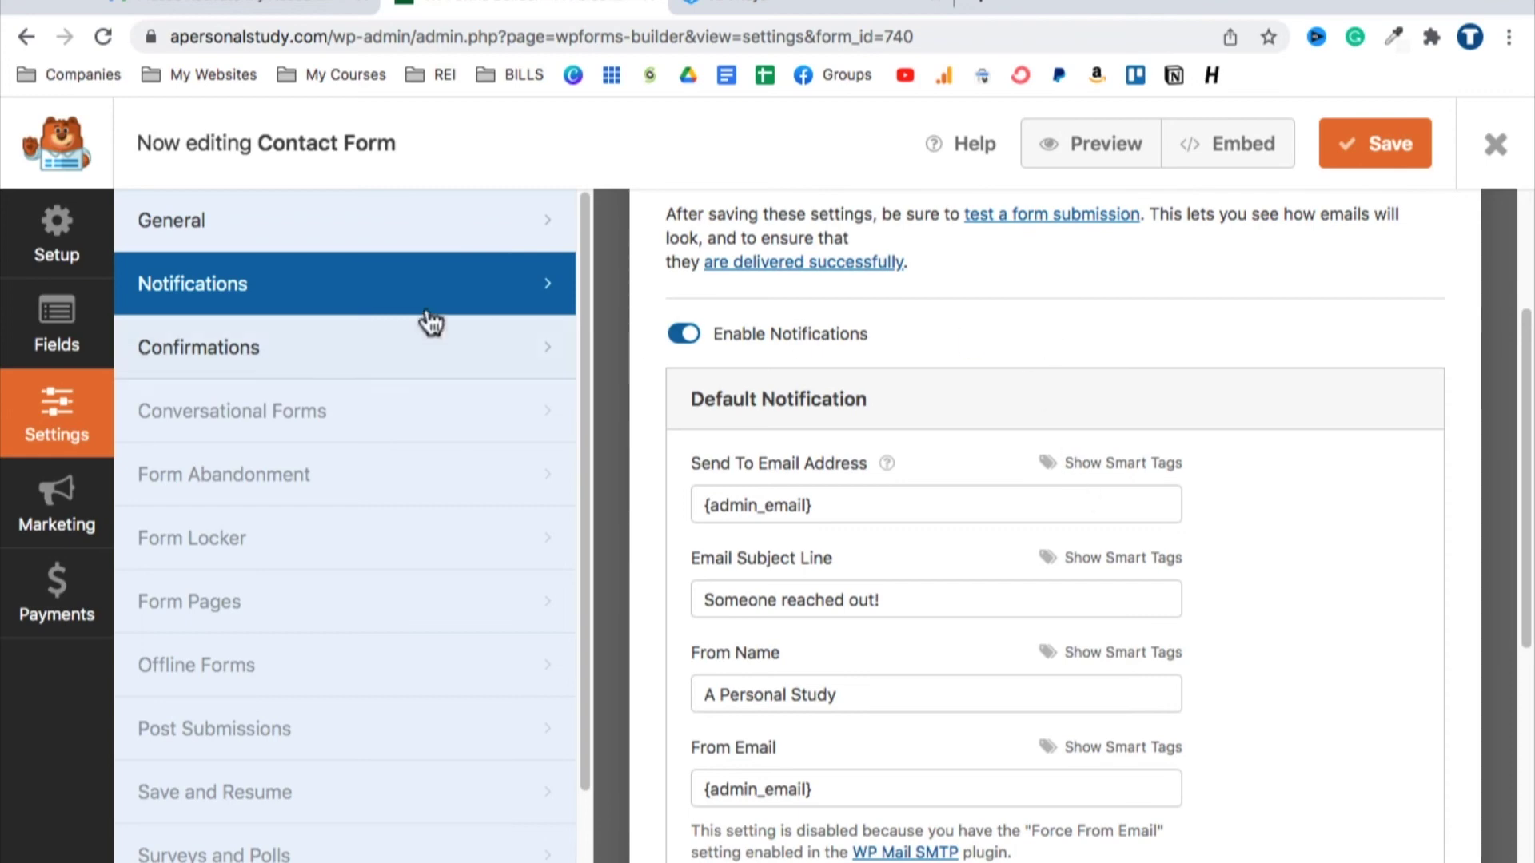
pyautogui.click(1496, 147)
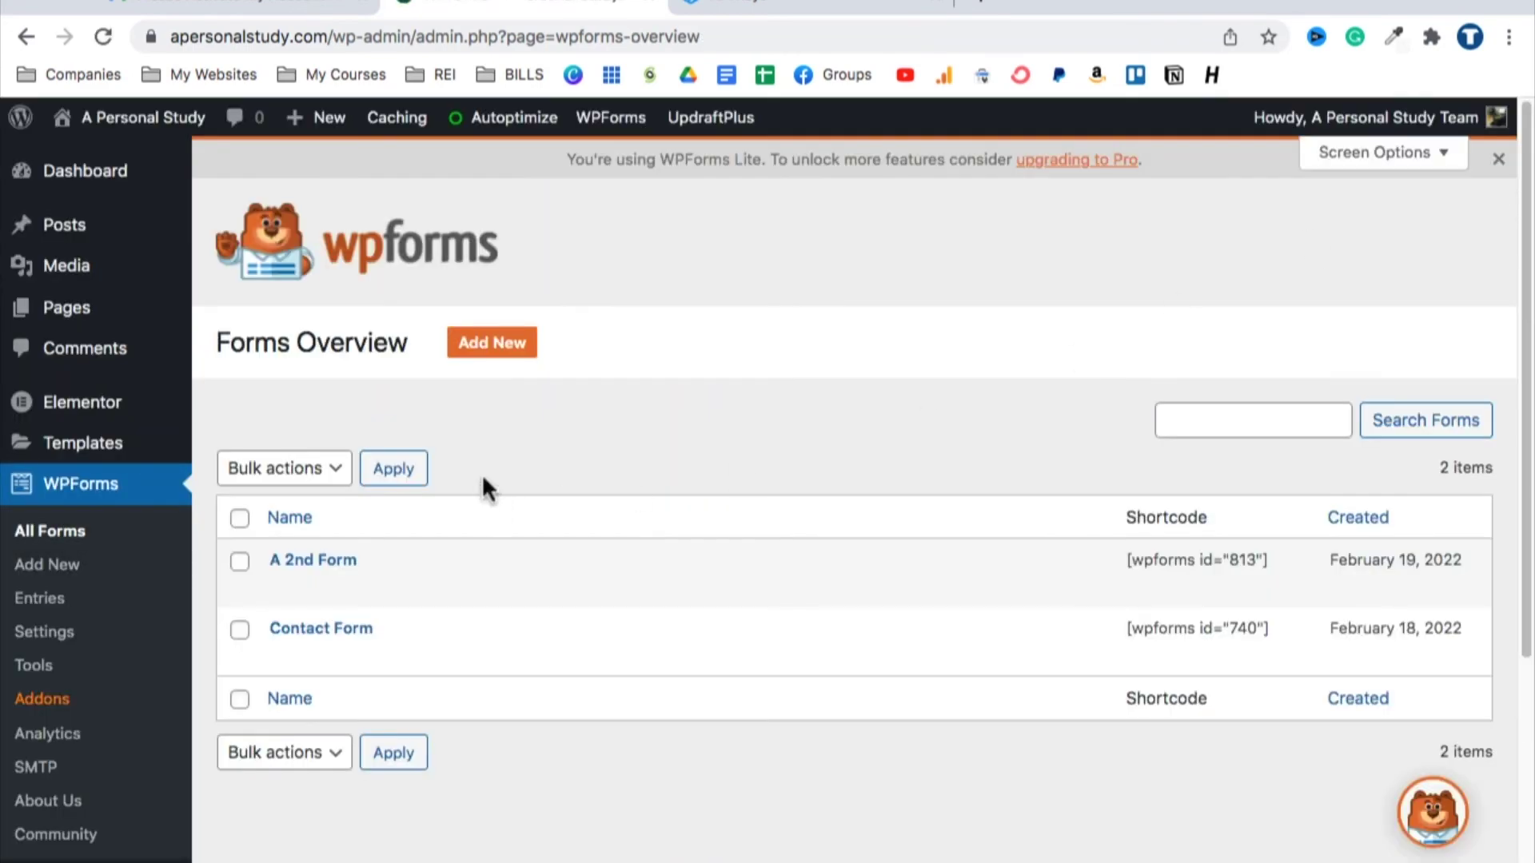
pyautogui.scroll(-3, 46, 636)
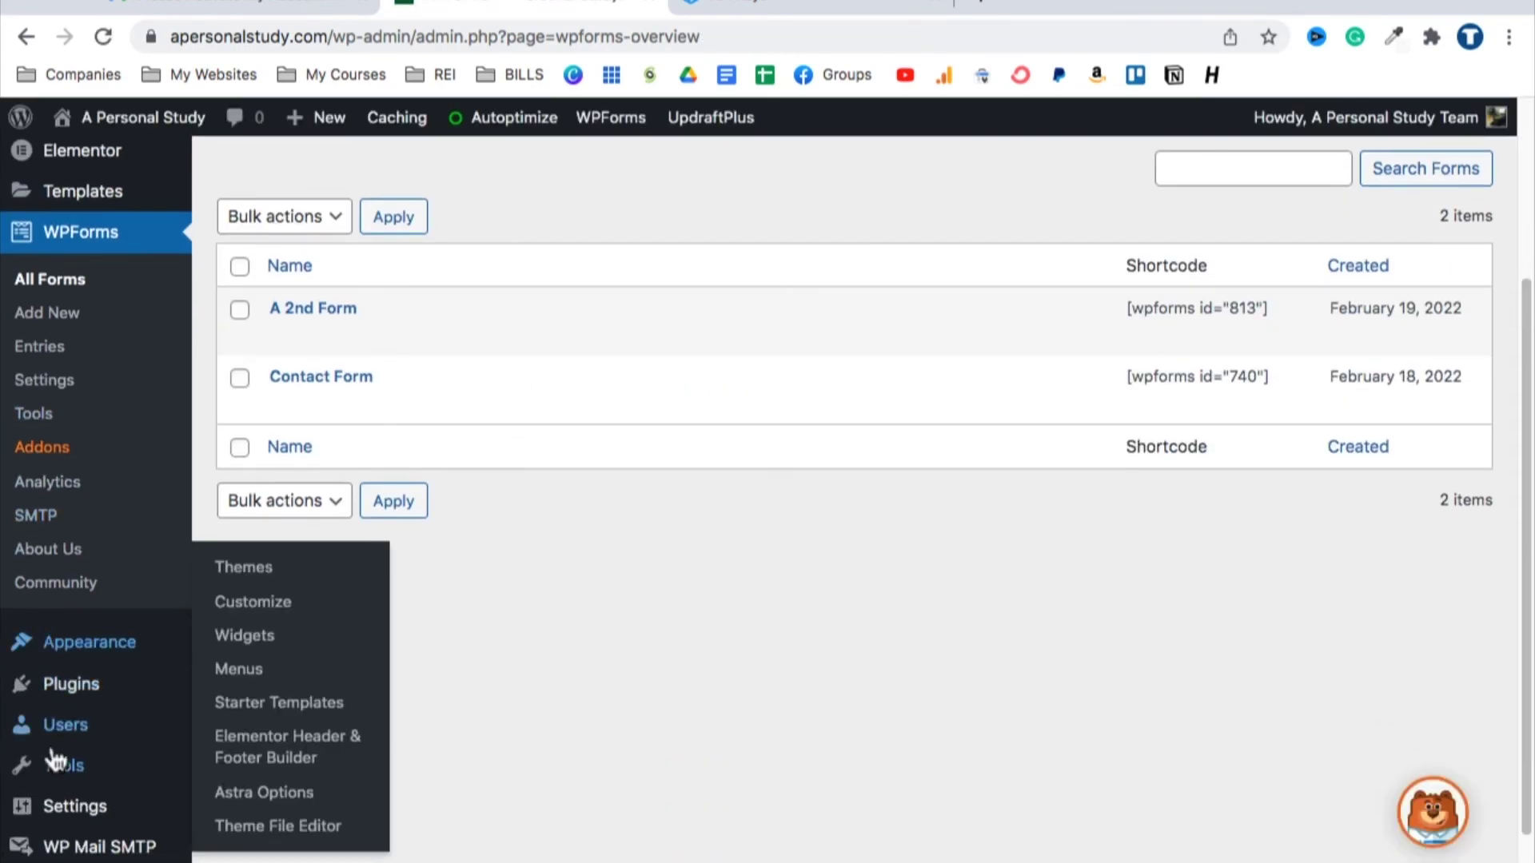
pyautogui.moveTo(70, 836)
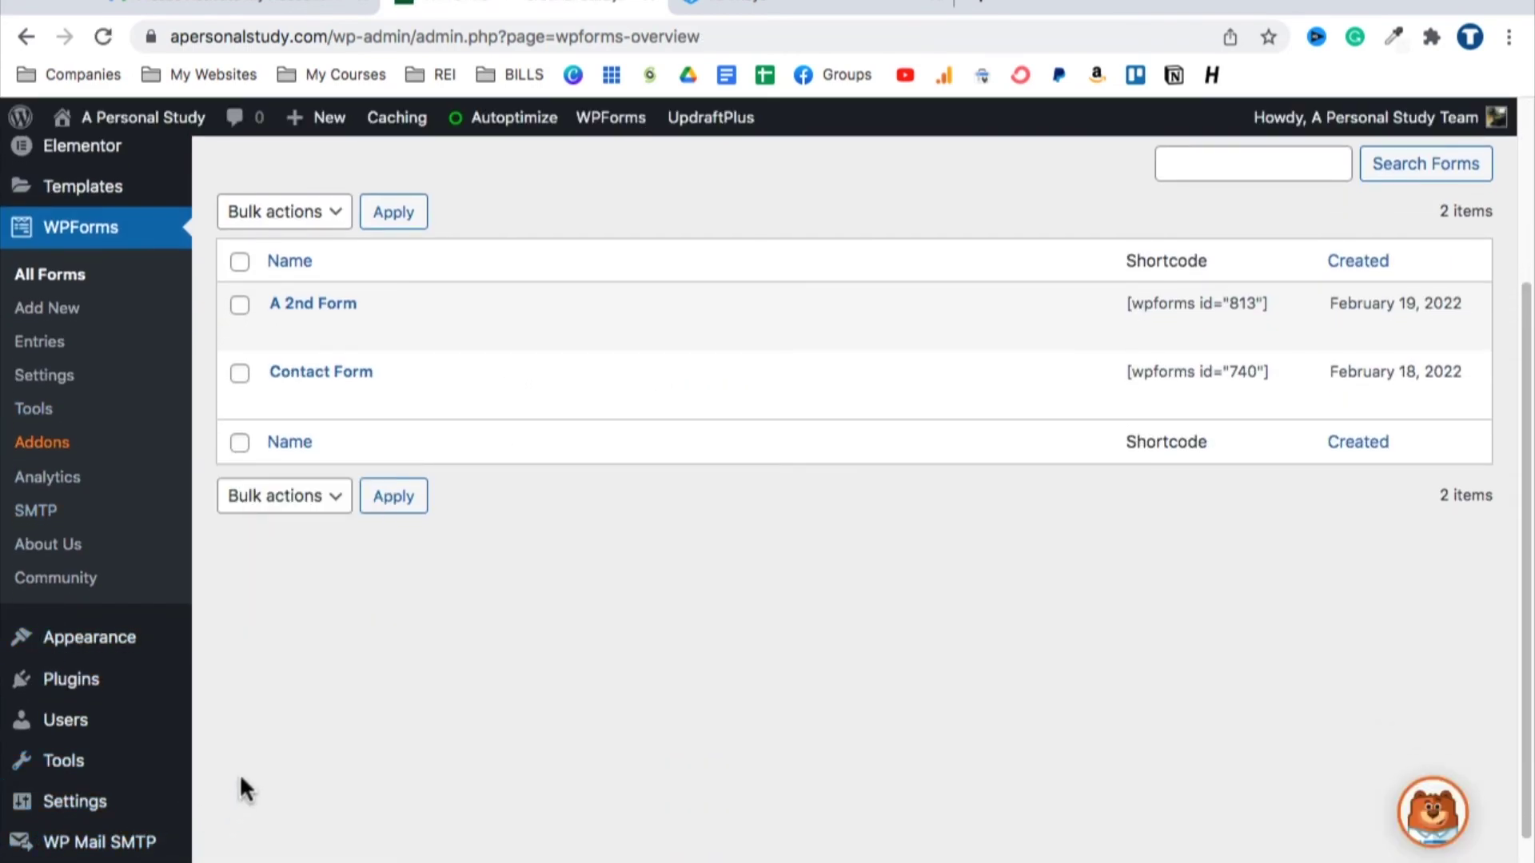
pyautogui.click(278, 700)
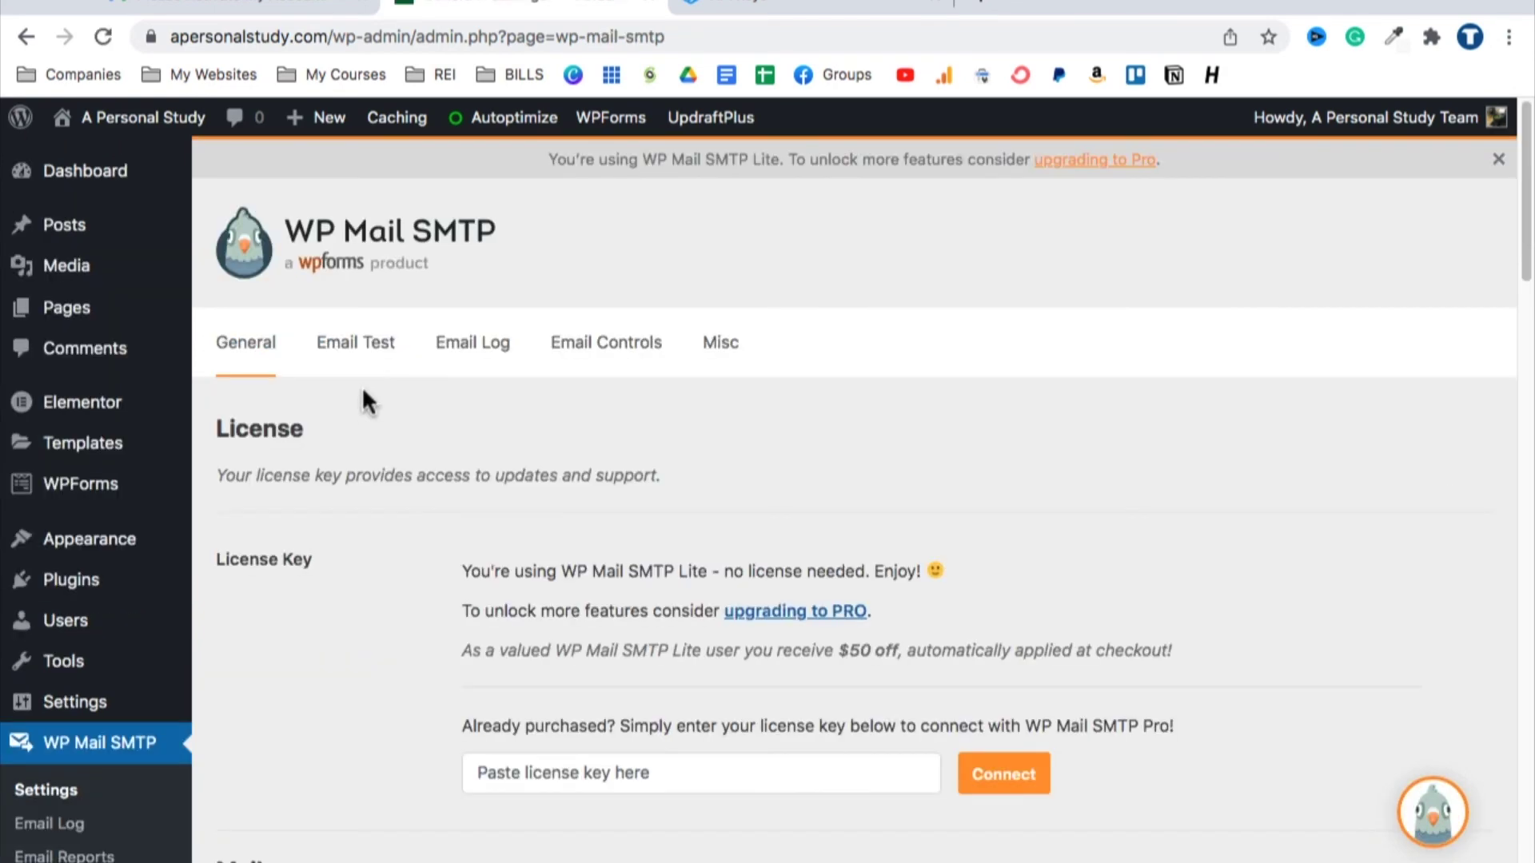
pyautogui.click(369, 352)
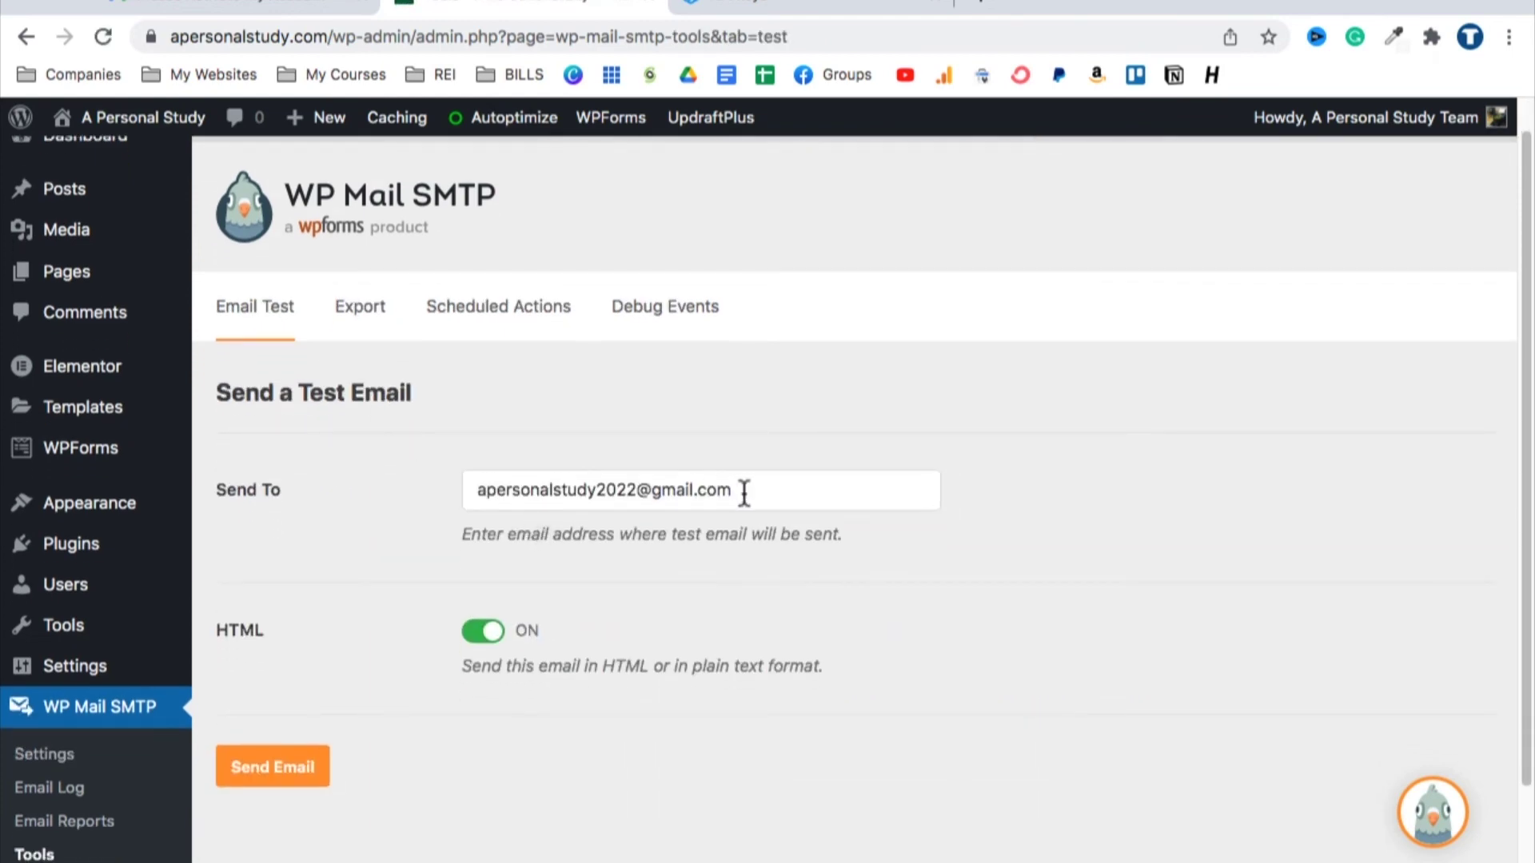
pyautogui.scroll(-2, 400, 684)
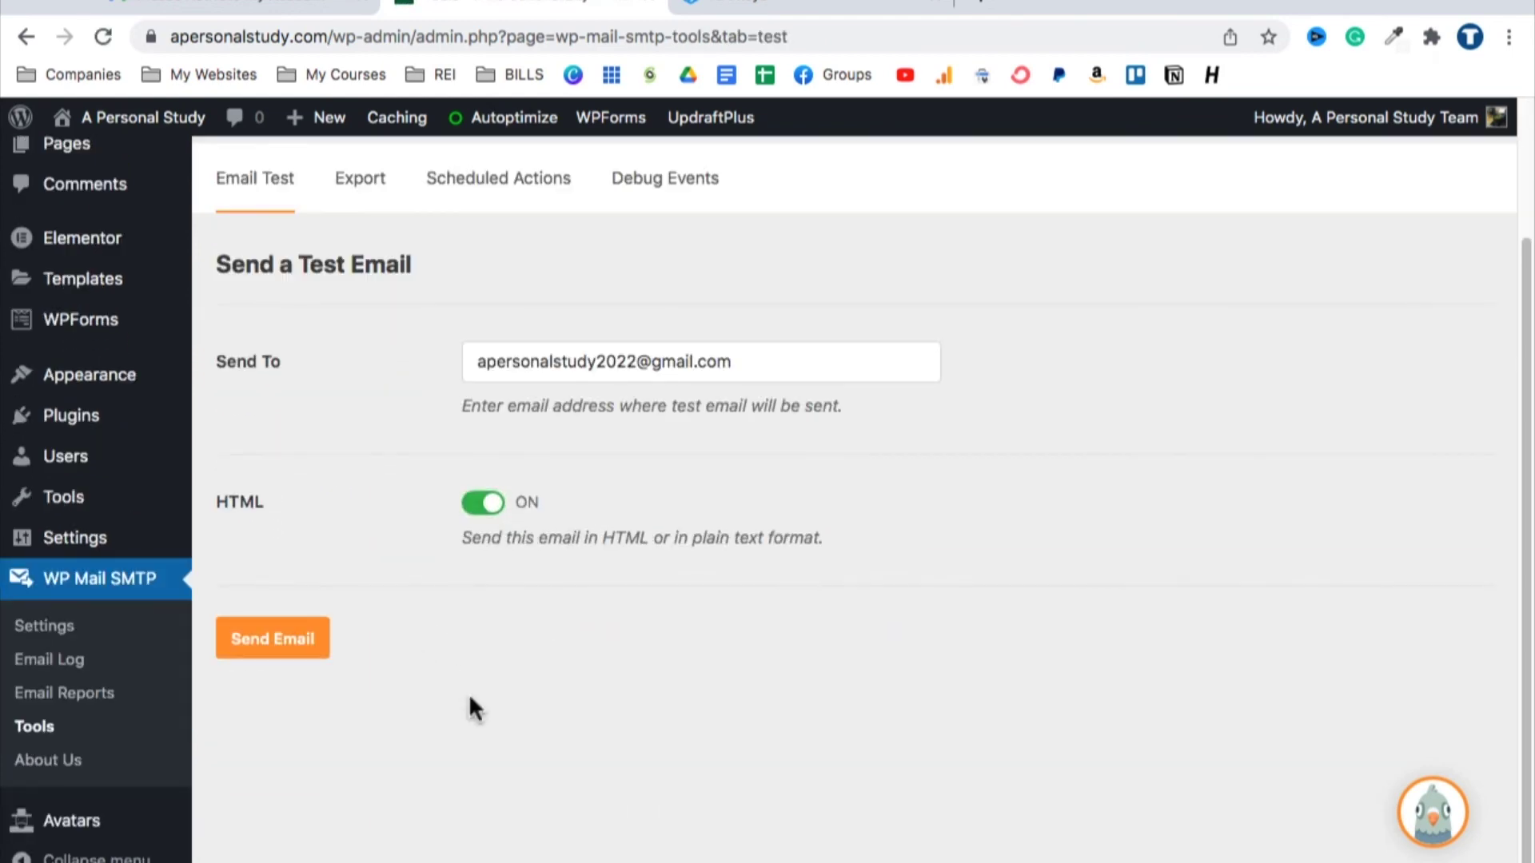
pyautogui.click(274, 644)
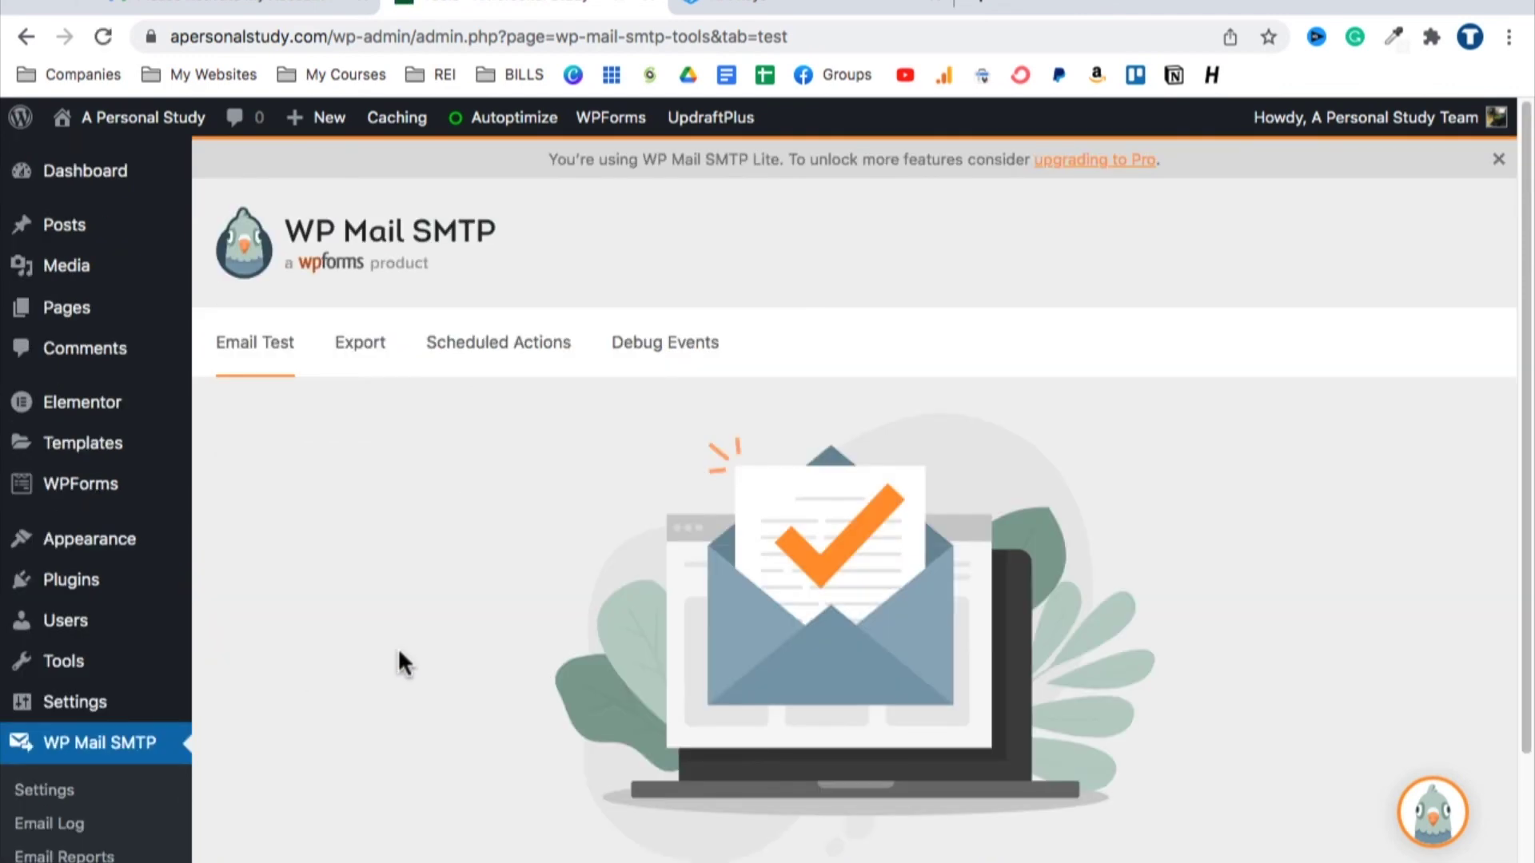
pyautogui.scroll(-2, 400, 654)
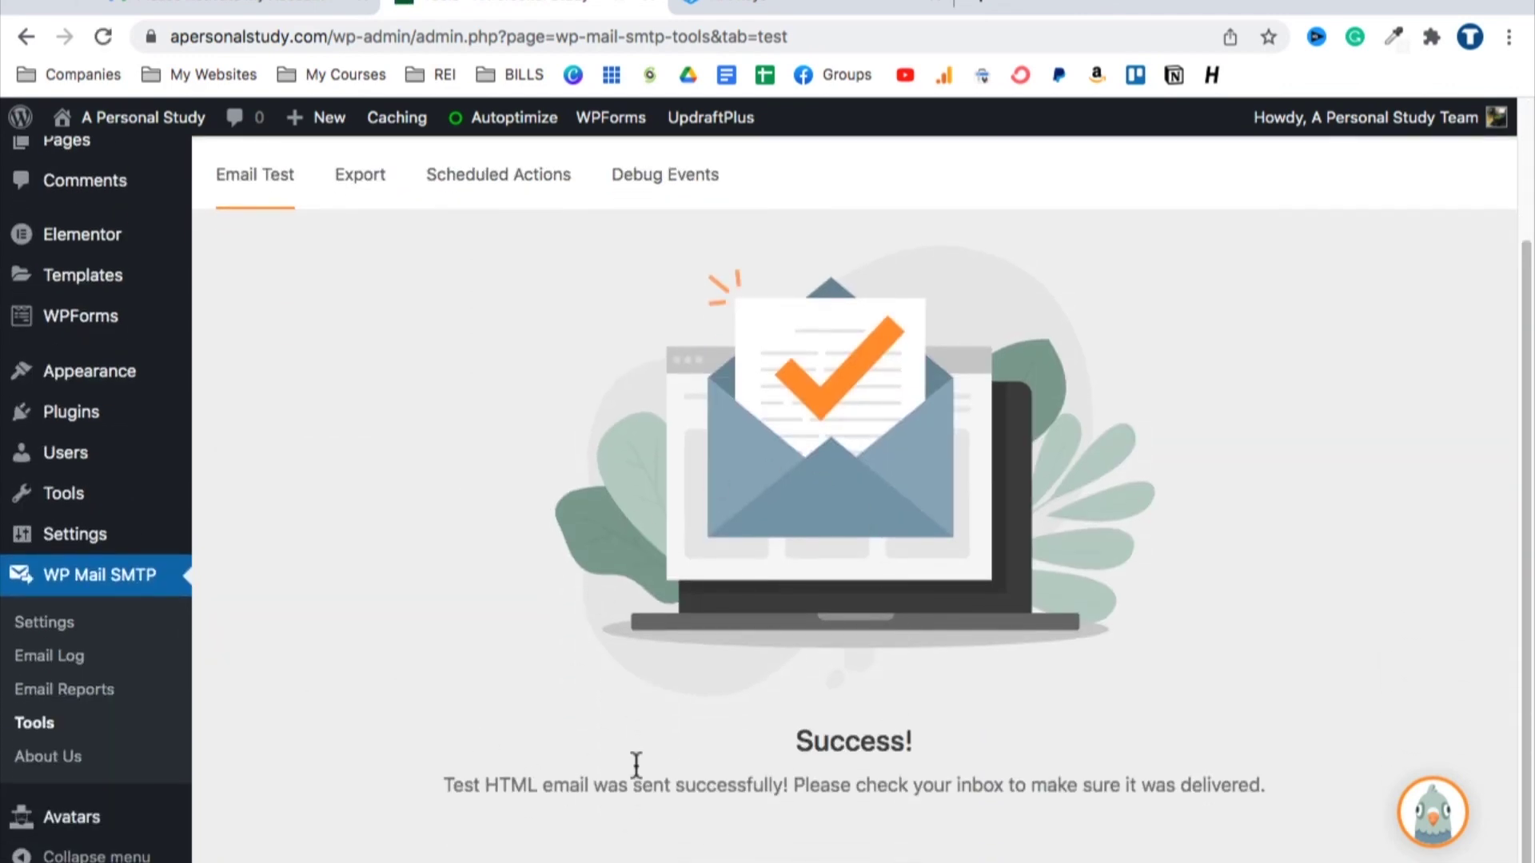
pyautogui.click(260, 8)
pyautogui.click(94, 297)
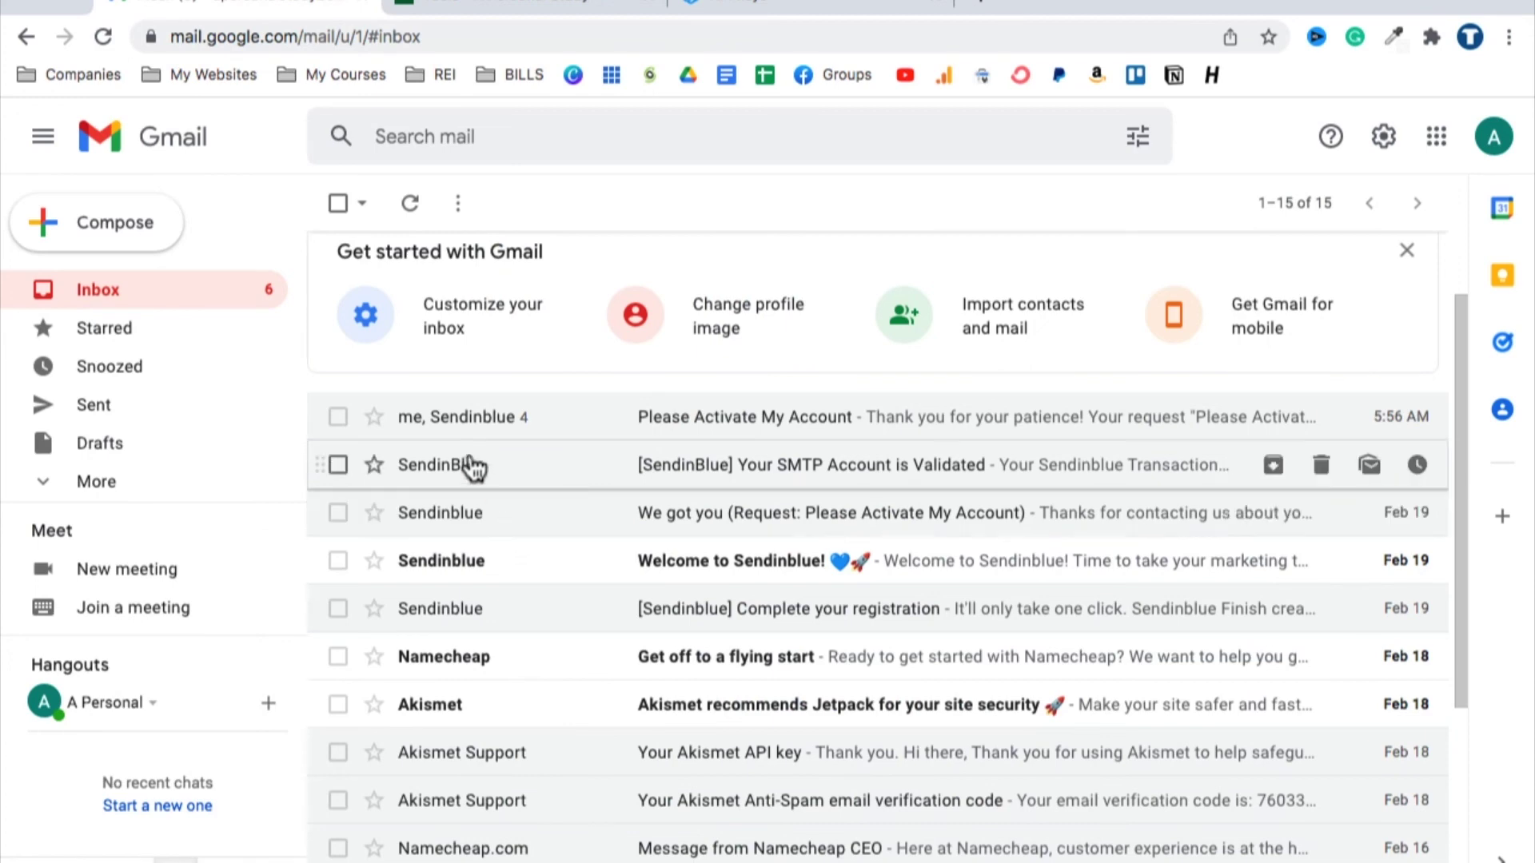
# Refresh Gmail, open the newest WP Mail SMTP test email under Promotions, and read it.
pyautogui.click(113, 296)
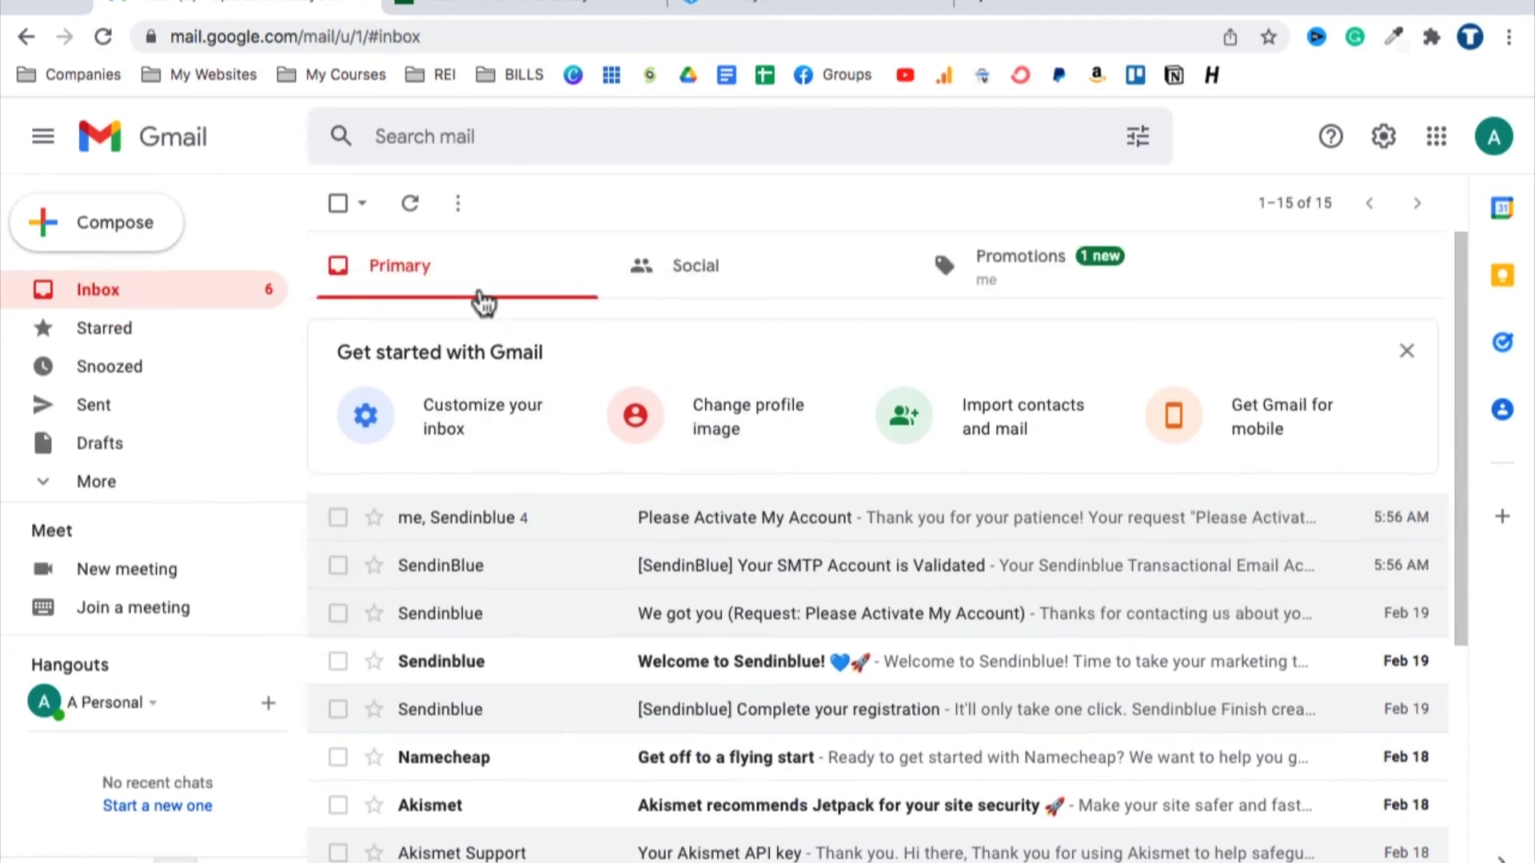
pyautogui.click(987, 281)
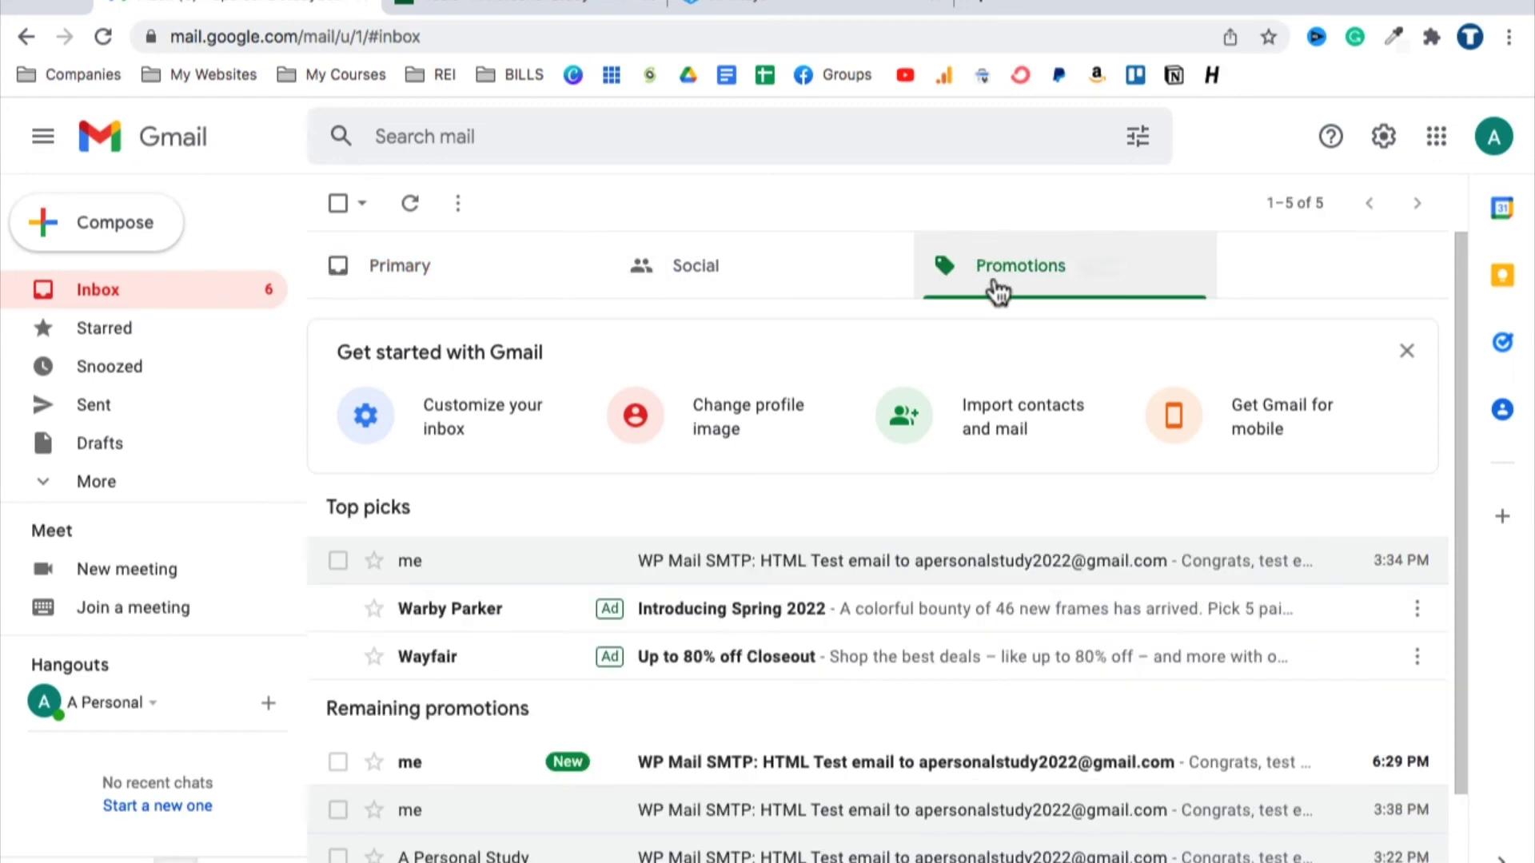
pyautogui.scroll(-2, 710, 471)
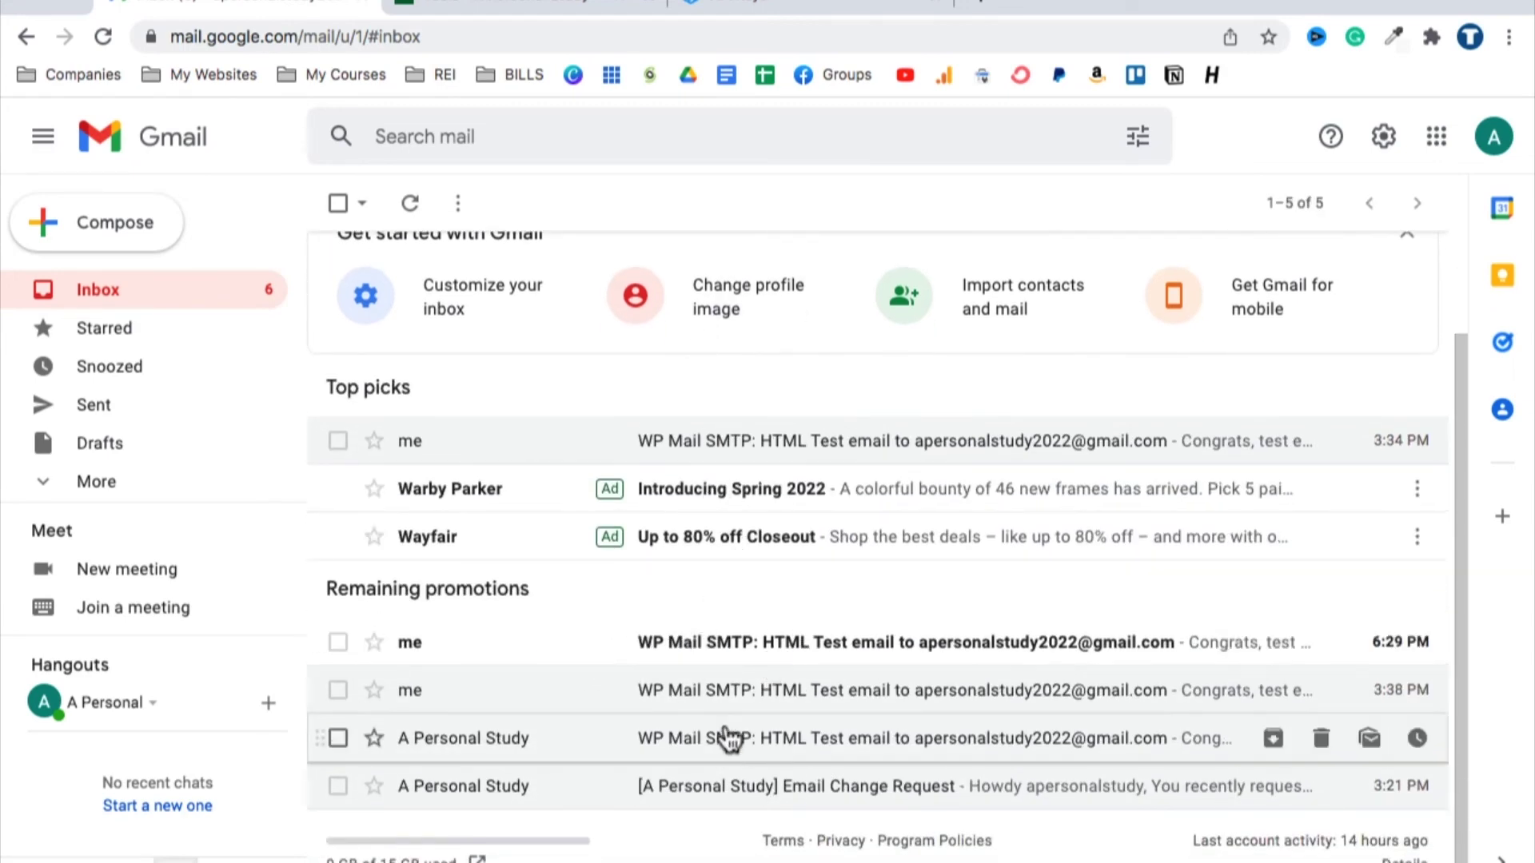
pyautogui.click(700, 653)
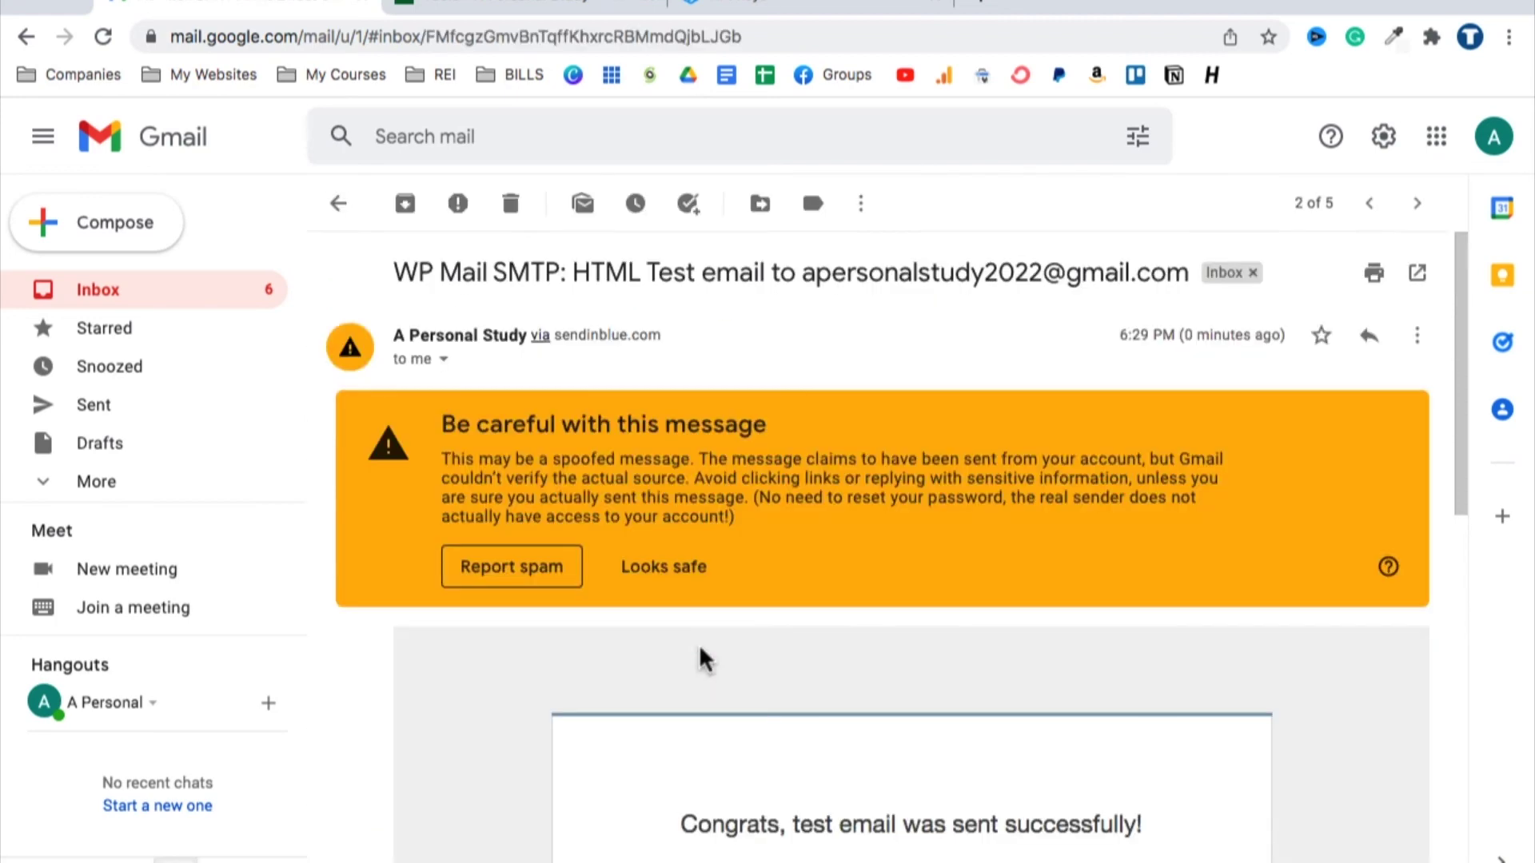
pyautogui.scroll(-1, 543, 620)
pyautogui.scroll(-5, 541, 614)
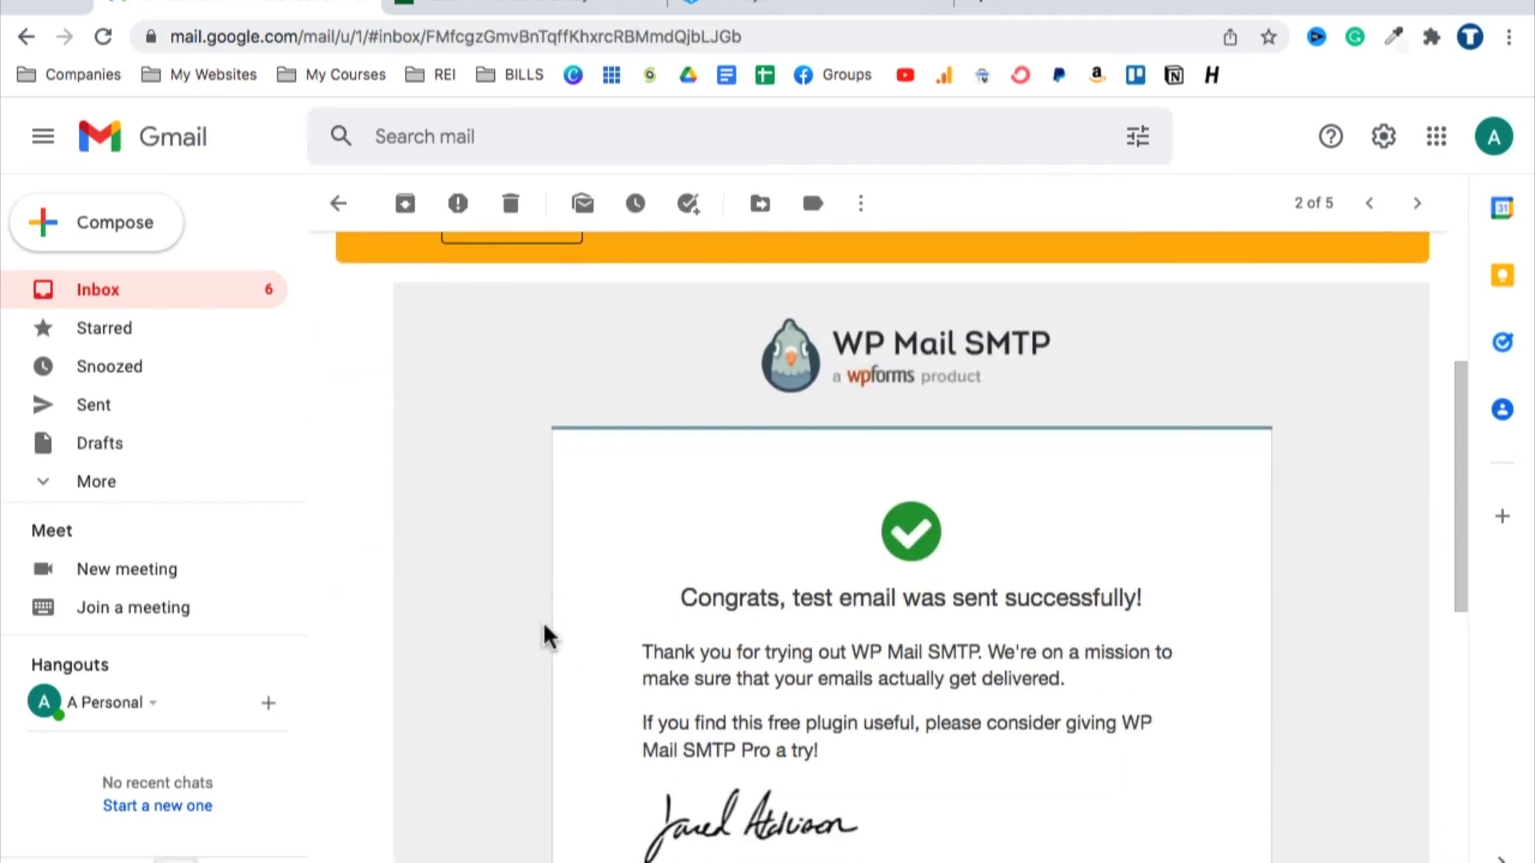
pyautogui.scroll(-4, 543, 637)
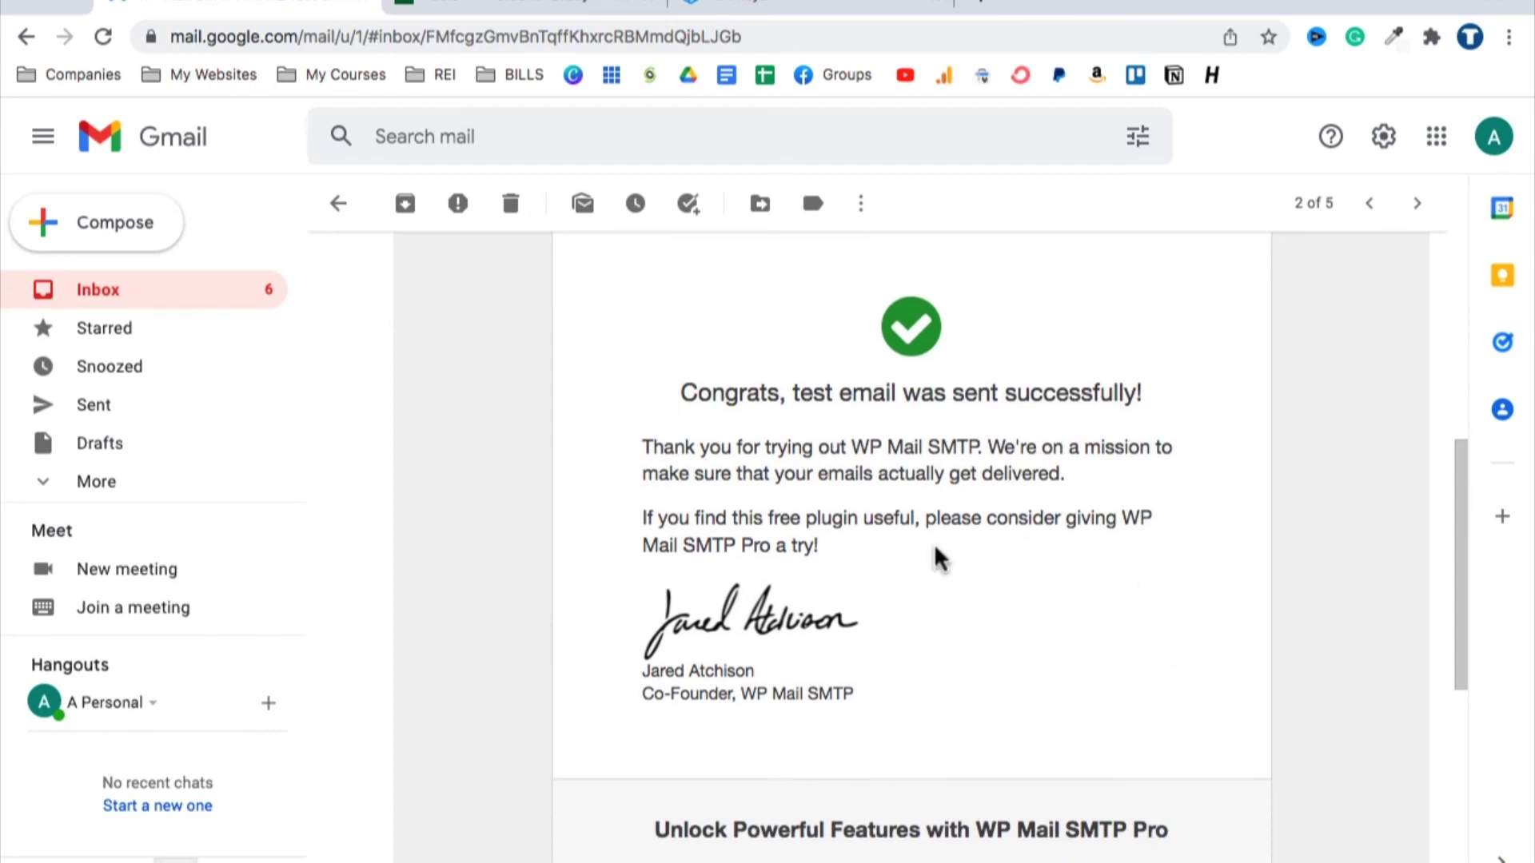
pyautogui.scroll(-4, 959, 764)
pyautogui.scroll(12, 976, 736)
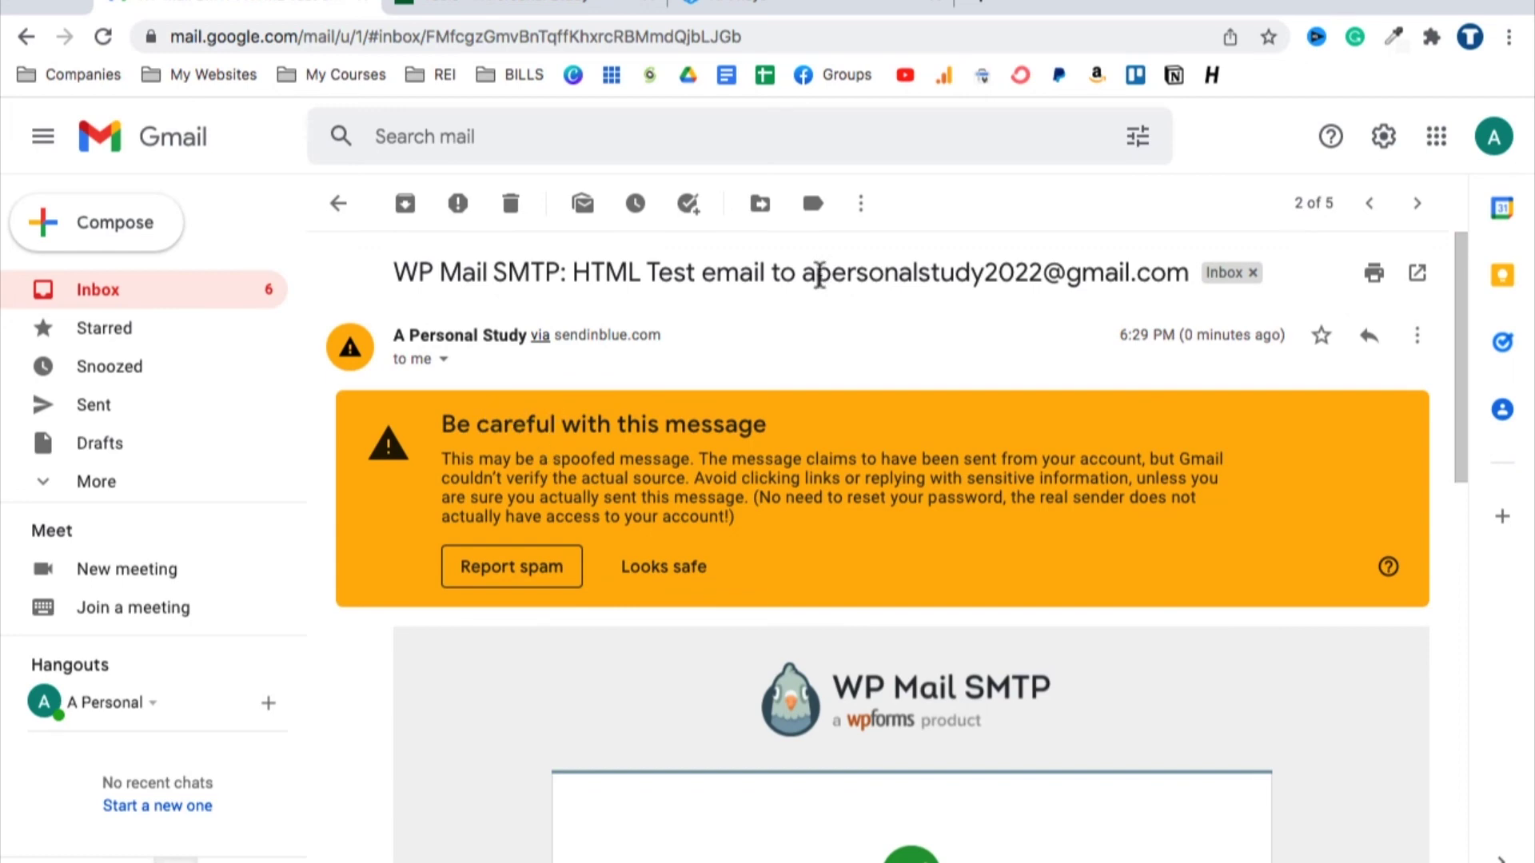
# Mark the test email 'Looks safe', review it, and return to the inbox.
pyautogui.moveTo(819, 276); pyautogui.dragTo(909, 275)
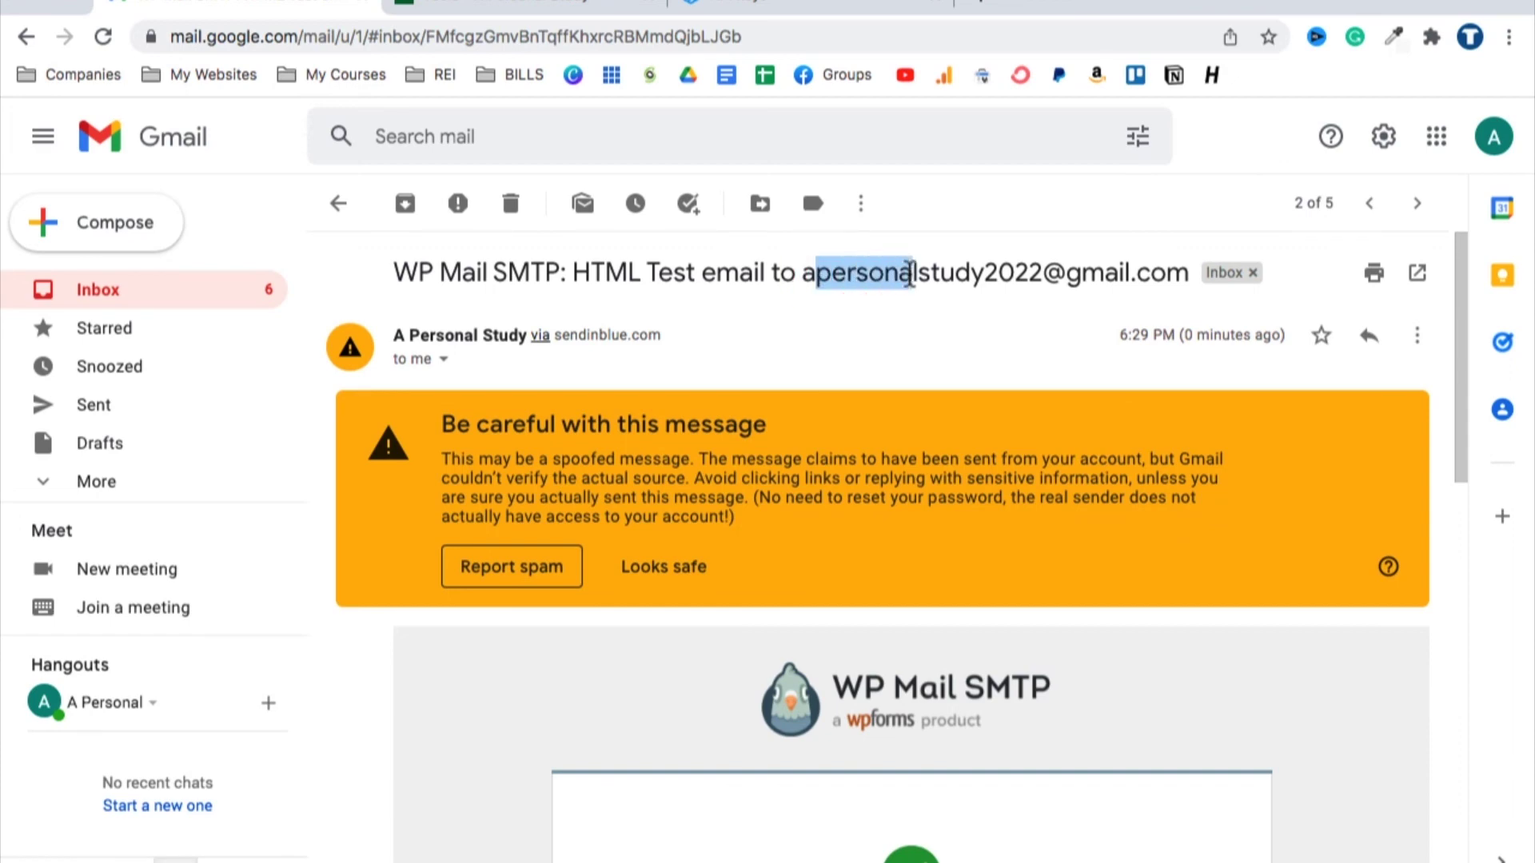
pyautogui.click(837, 273)
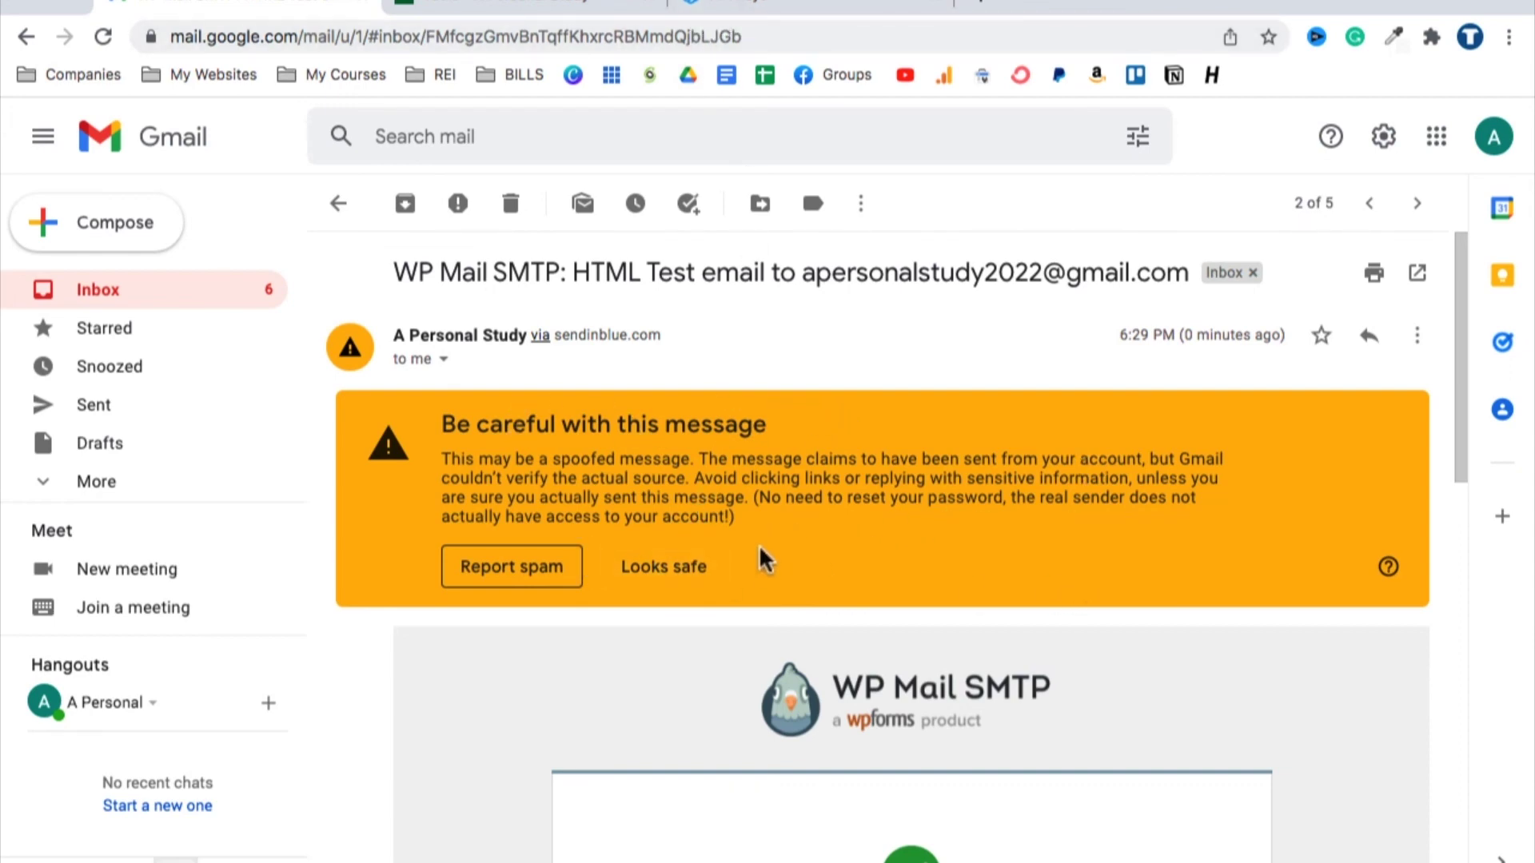
pyautogui.click(690, 570)
pyautogui.scroll(-1, 699, 511)
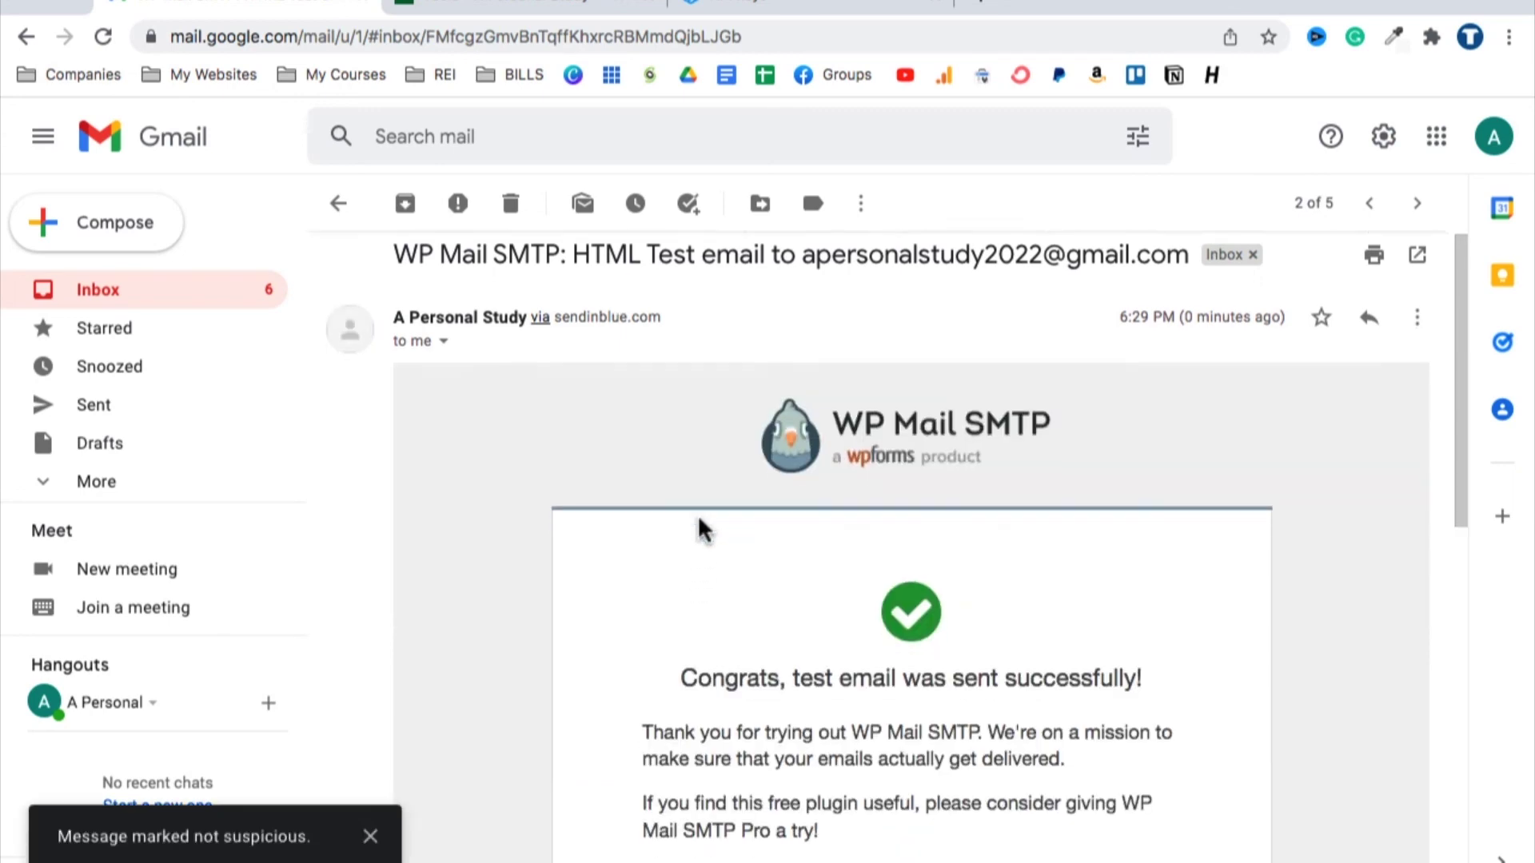
pyautogui.scroll(1, 701, 516)
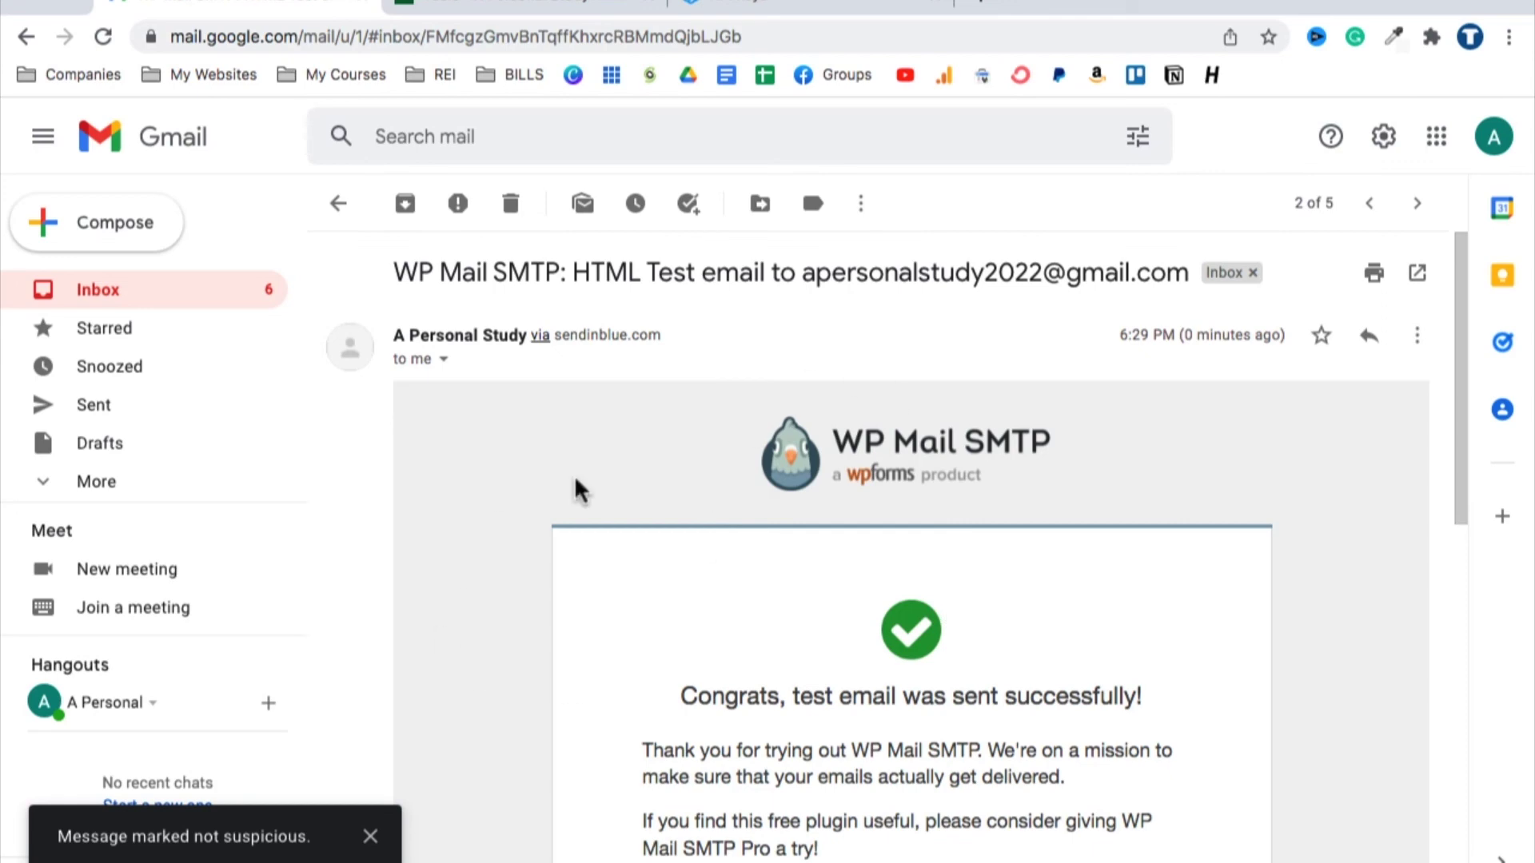
pyautogui.scroll(-6, 798, 709)
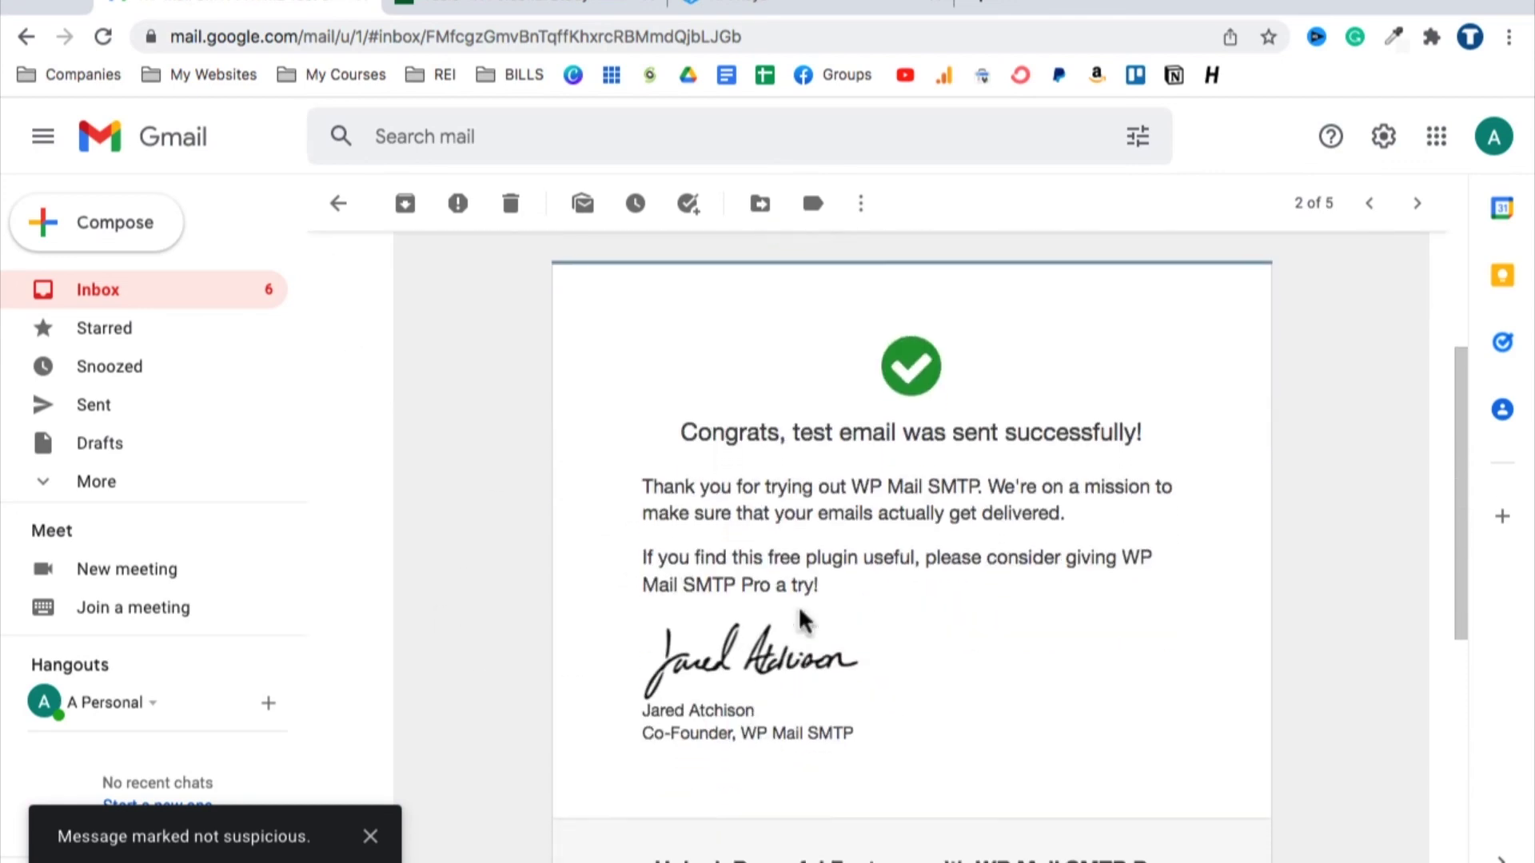
pyautogui.scroll(-3, 764, 676)
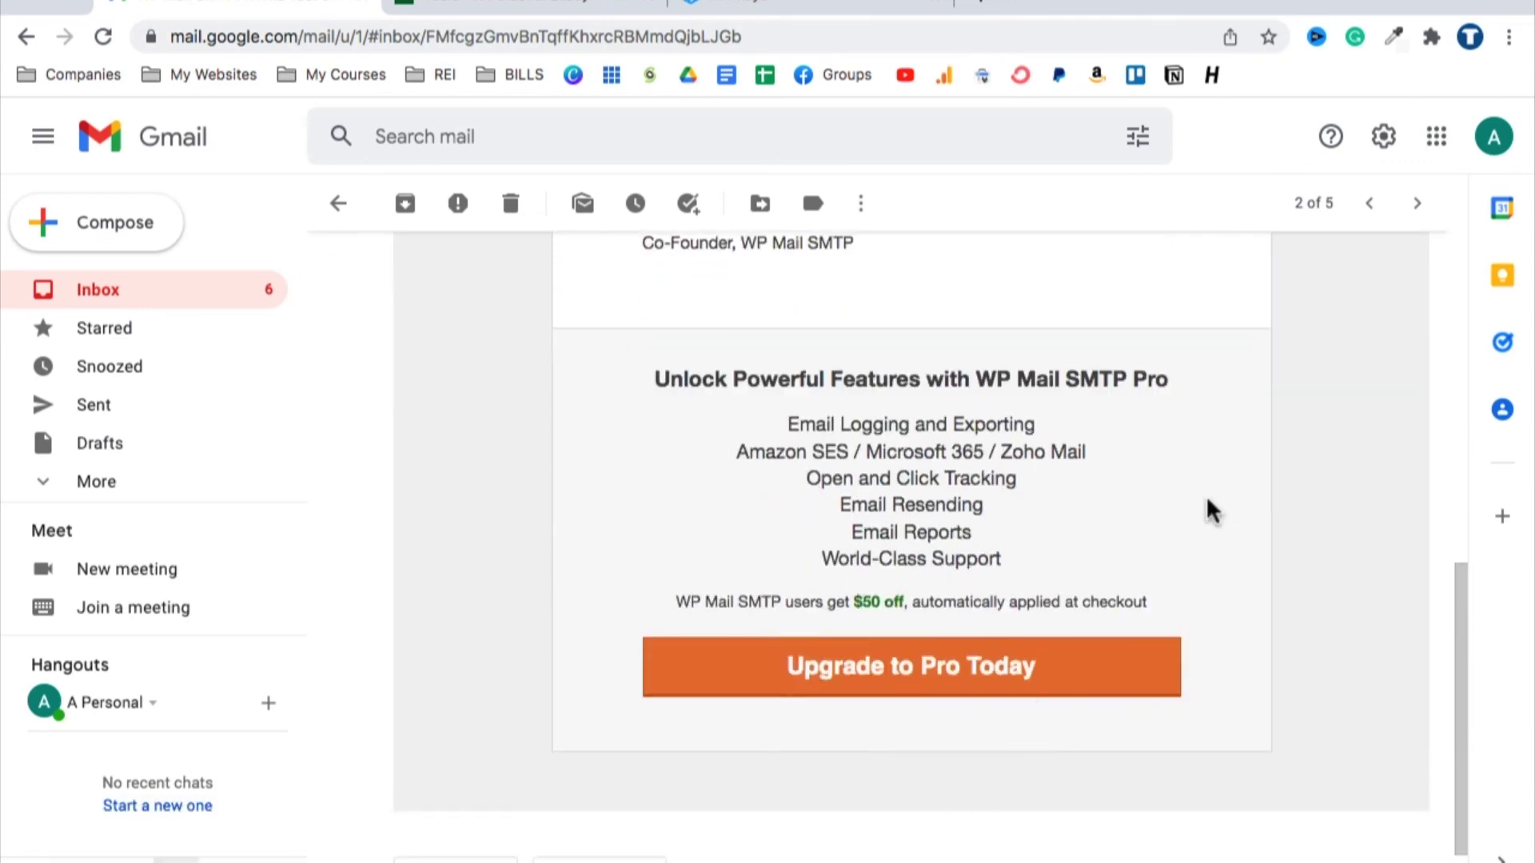
pyautogui.scroll(9, 999, 632)
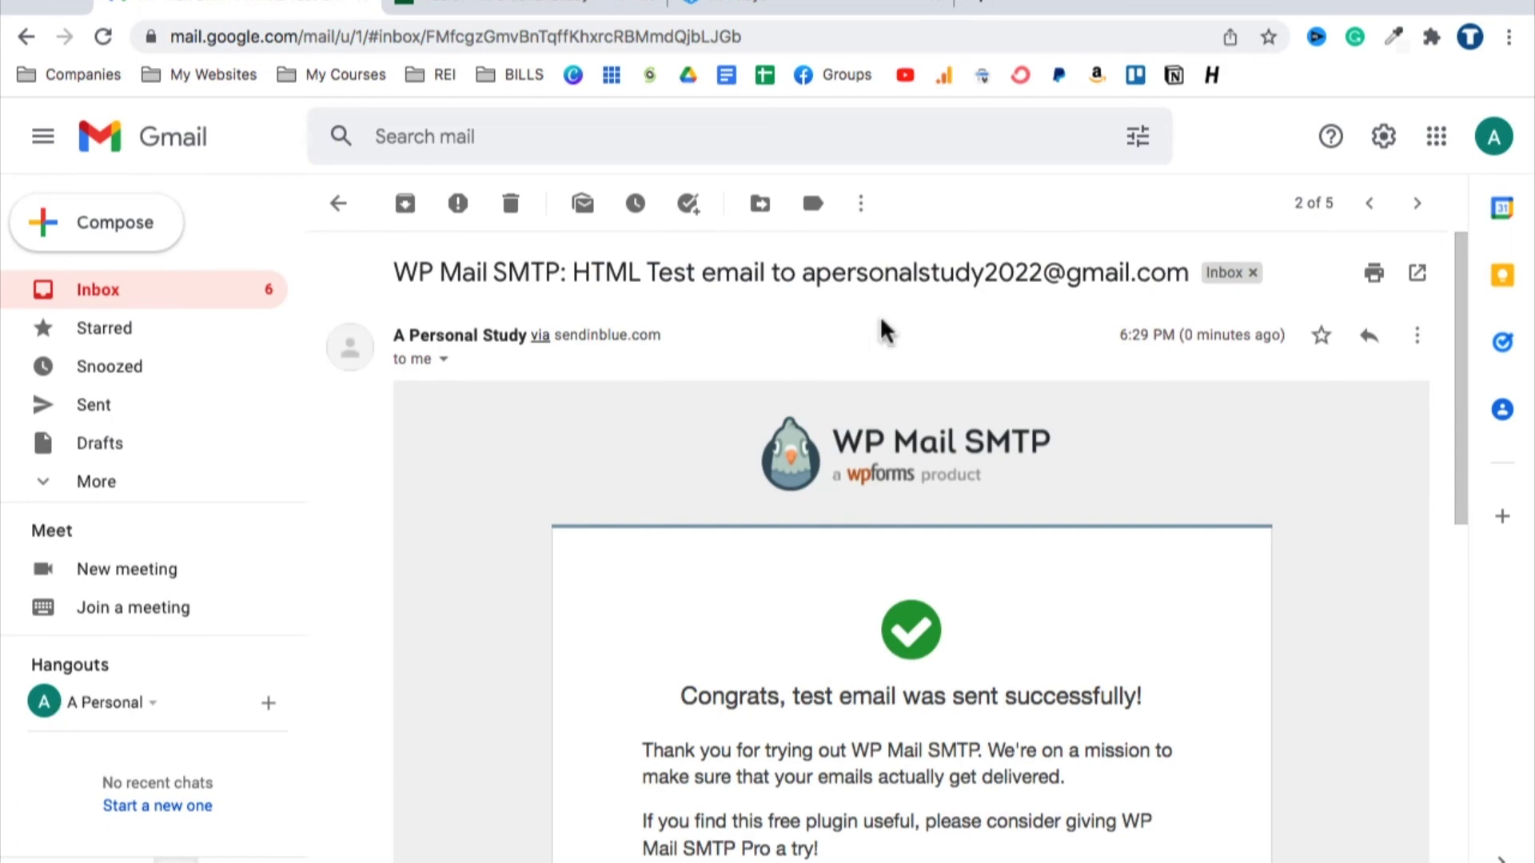
pyautogui.click(128, 312)
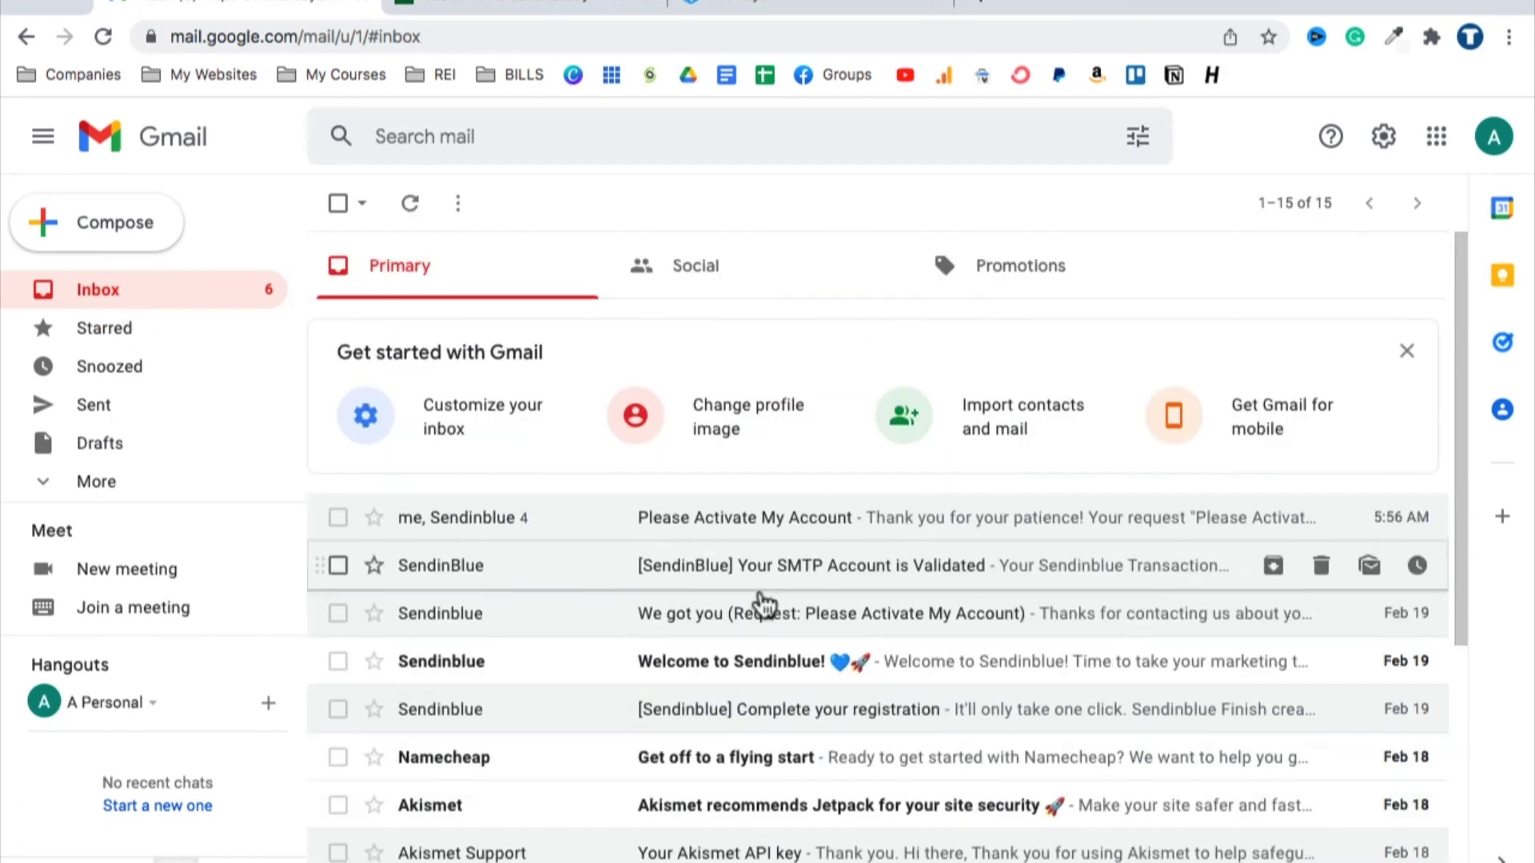
pyautogui.click(747, 10)
# Open apersonalstudy.com in a new Chrome incognito window.
pyautogui.click(1507, 38)
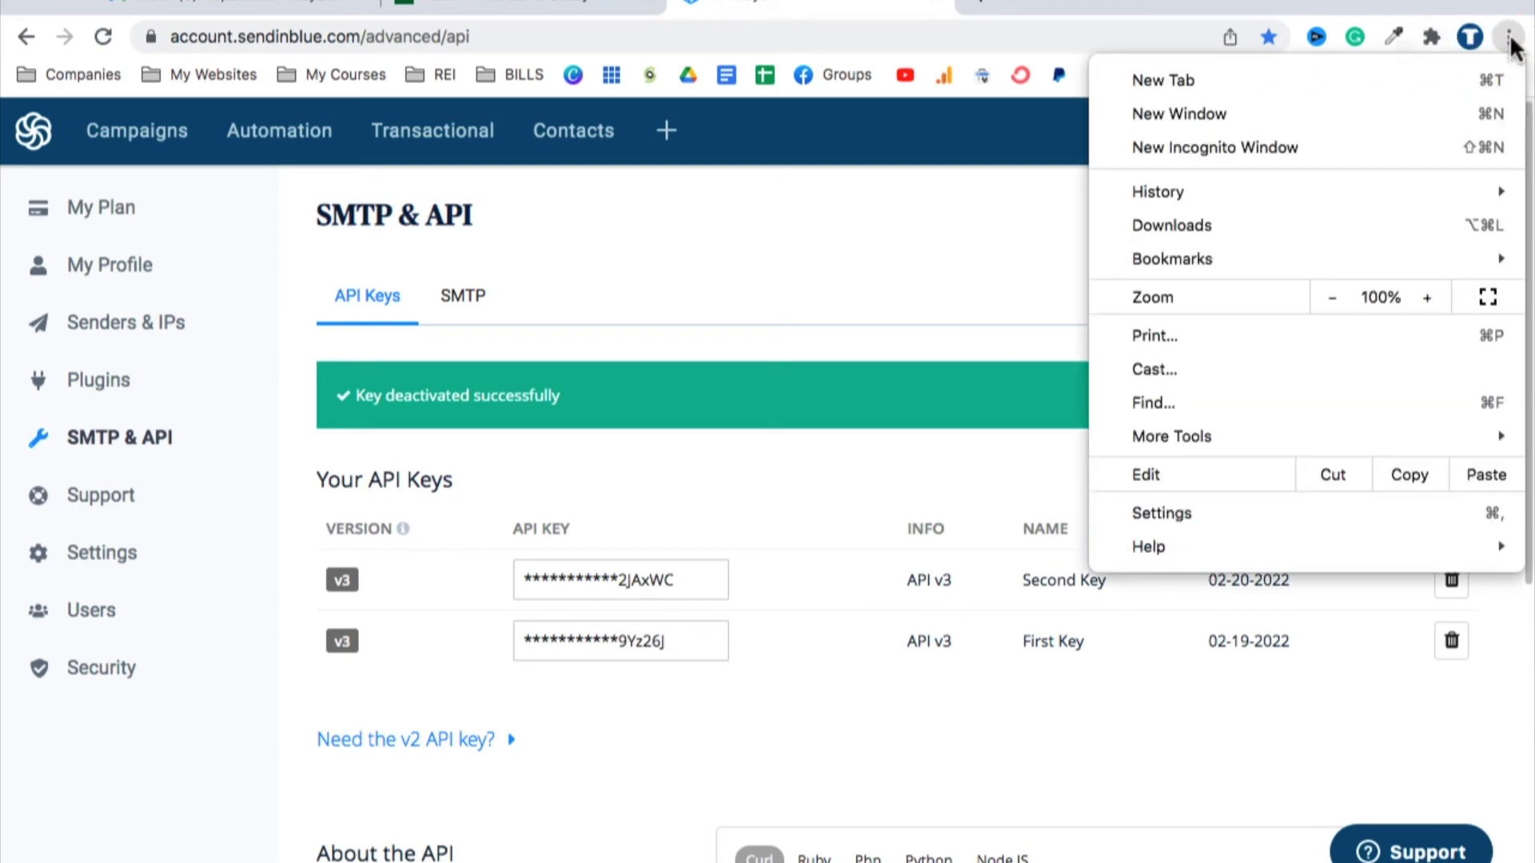
pyautogui.click(1508, 41)
pyautogui.click(1508, 41)
pyautogui.click(1345, 144)
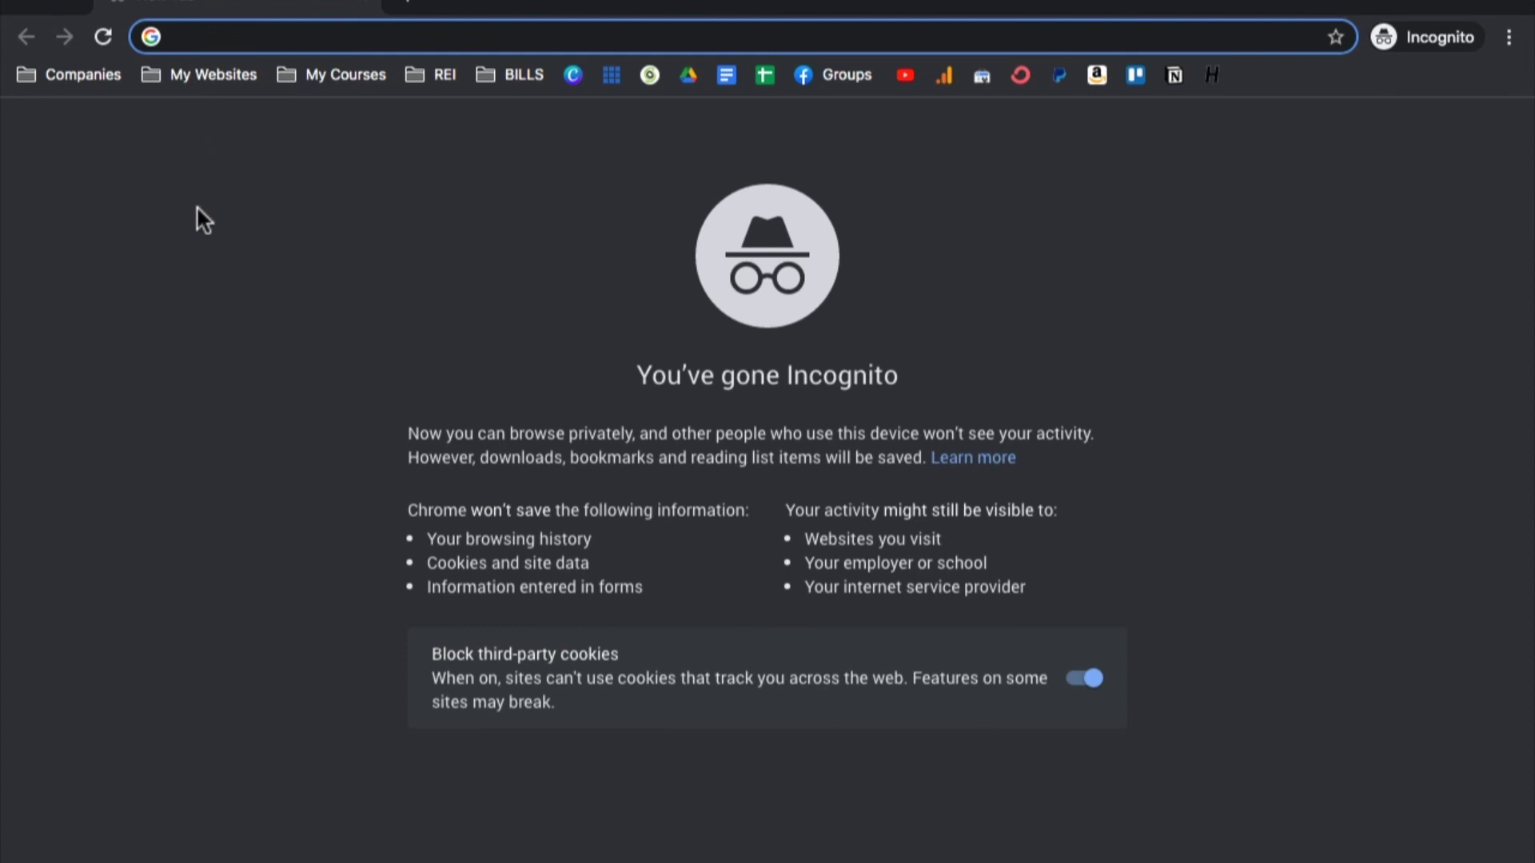
pyautogui.write('apersonalstudy.com')
pyautogui.press('Return')
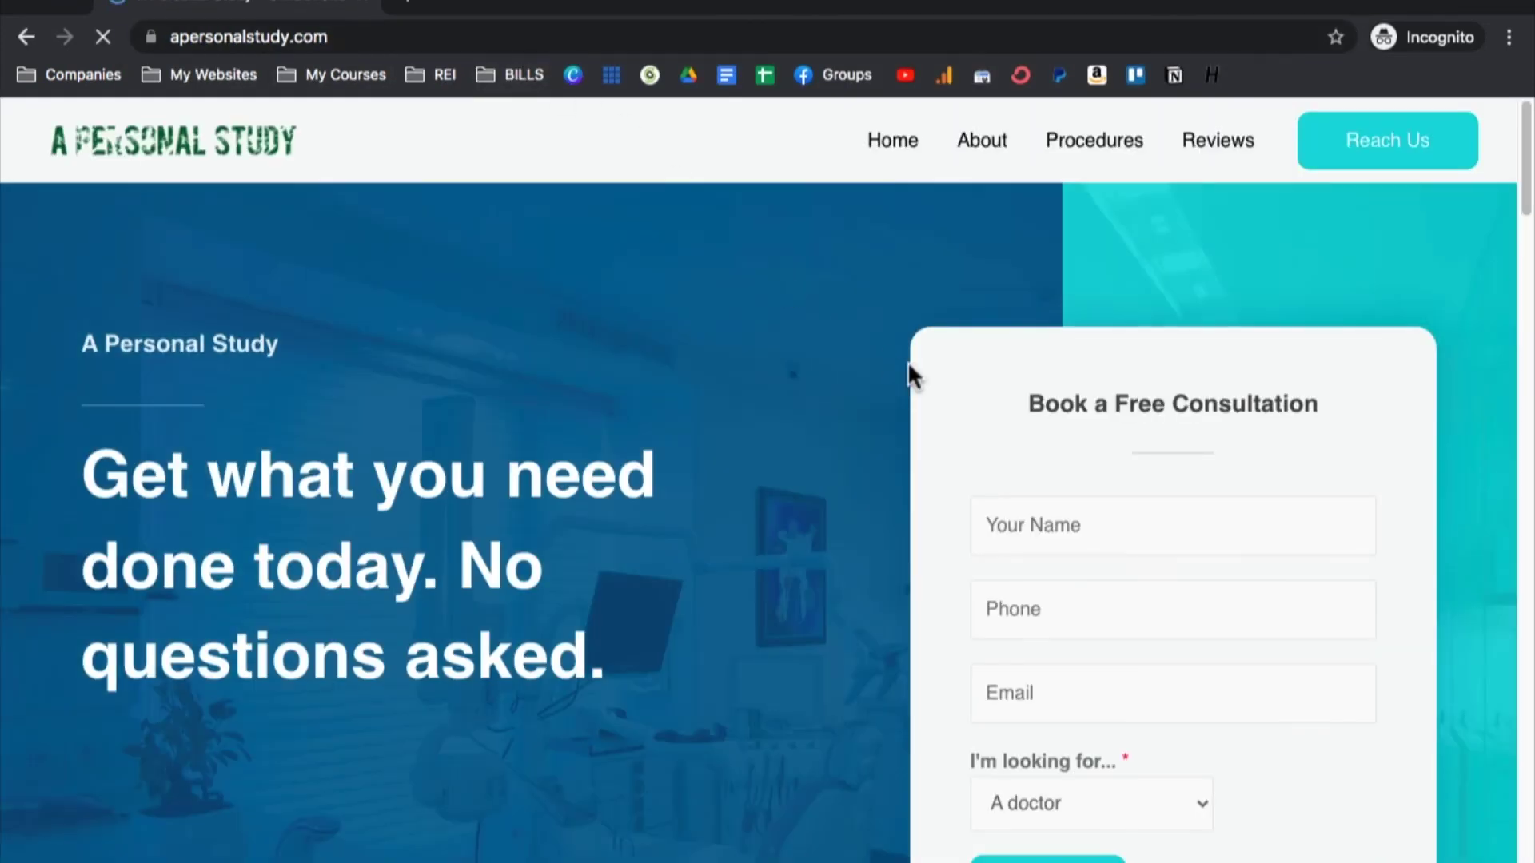
pyautogui.scroll(-1, 1016, 551)
pyautogui.scroll(-1, 1017, 551)
# Fill the consultation form with a visitor's name, phone and email, choose 'A clinic', and submit.
pyautogui.click(1033, 450)
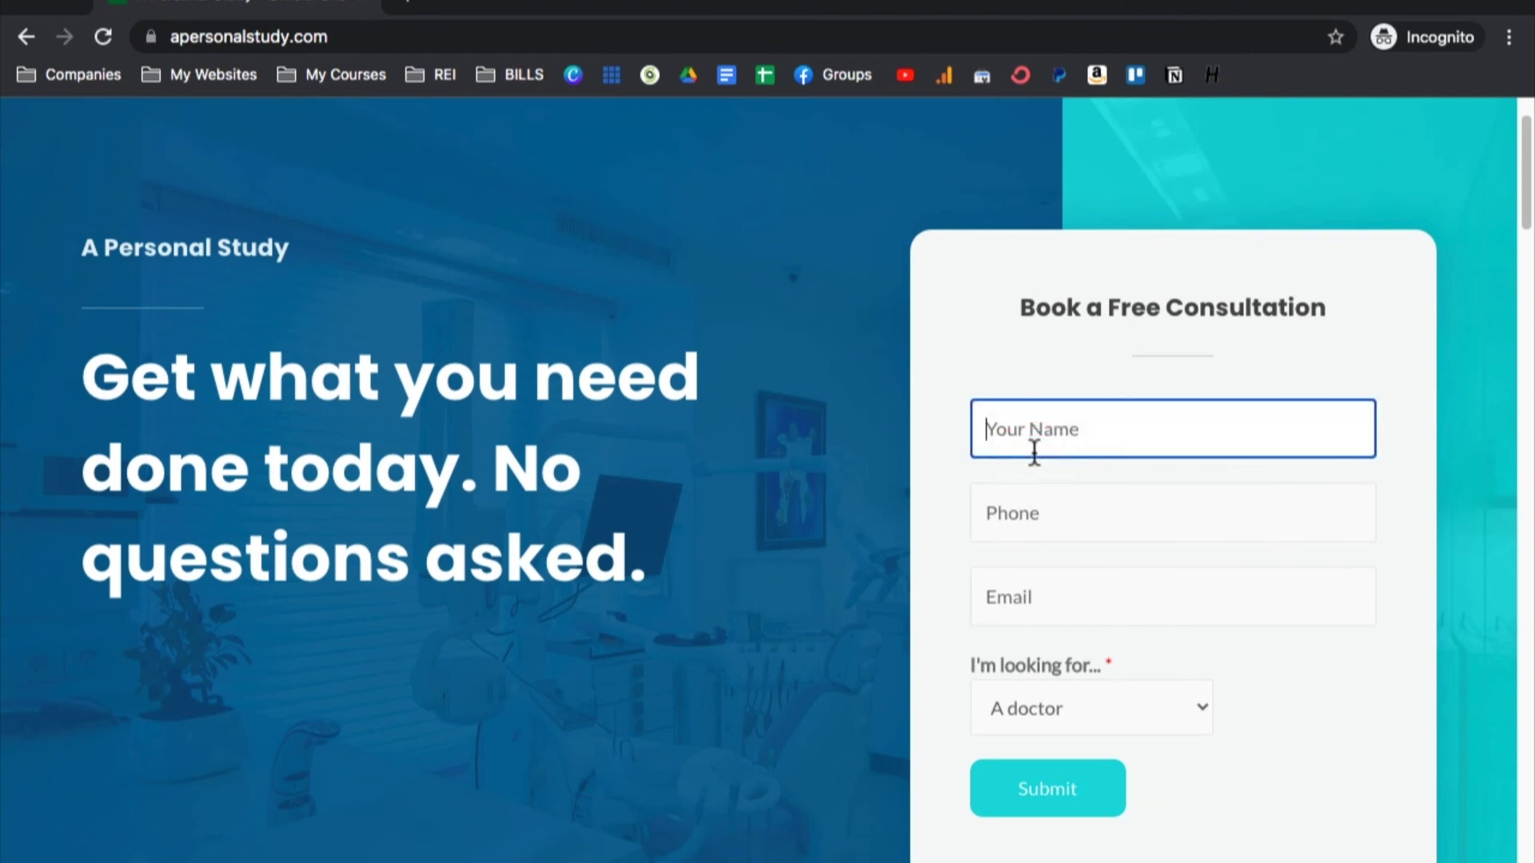
pyautogui.write('Vic Oyedeji')
pyautogui.press('Tab')
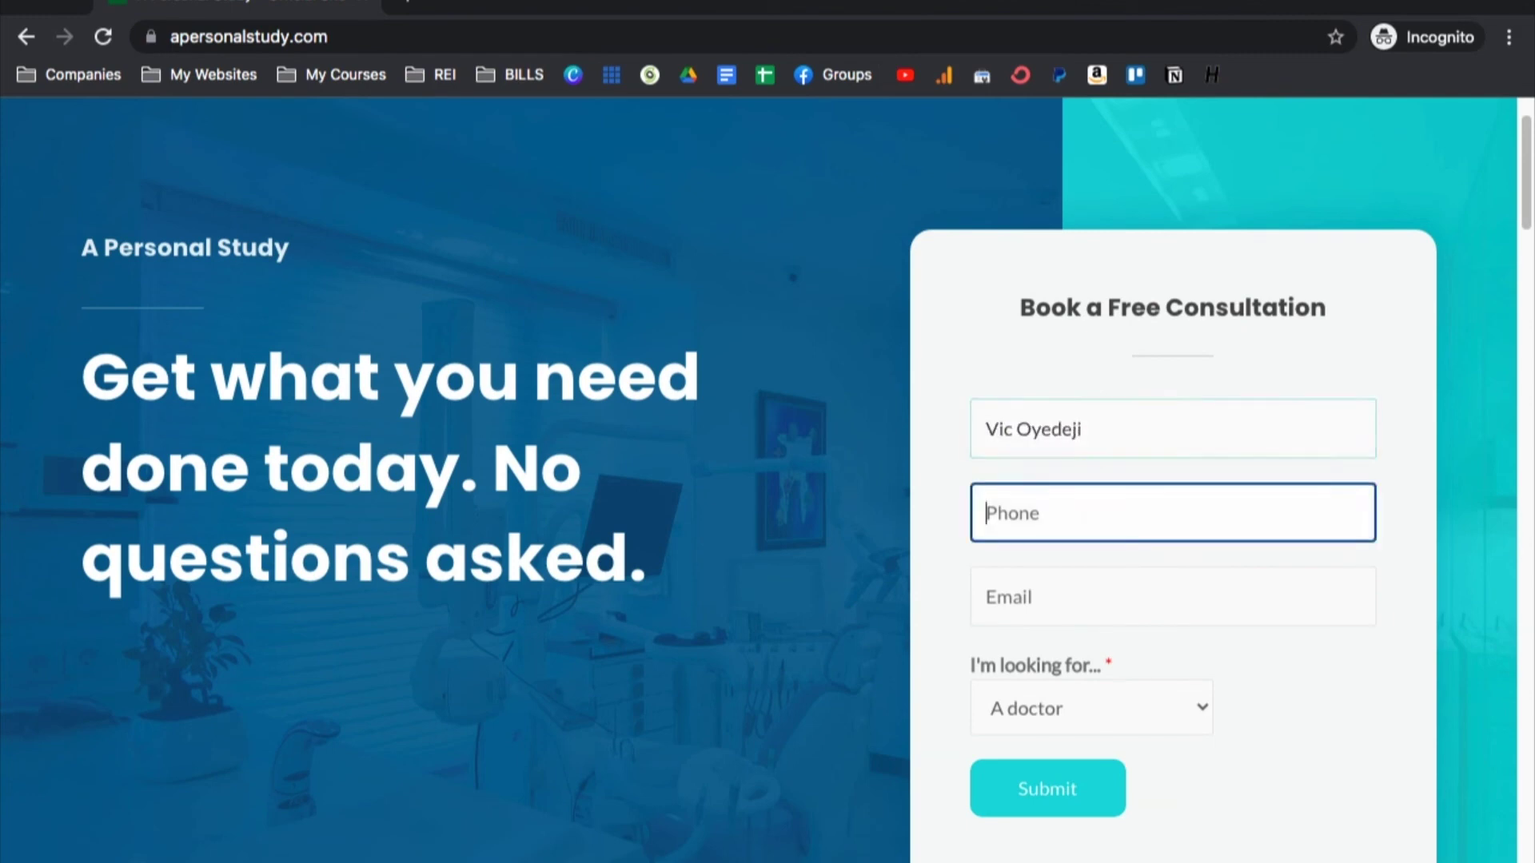
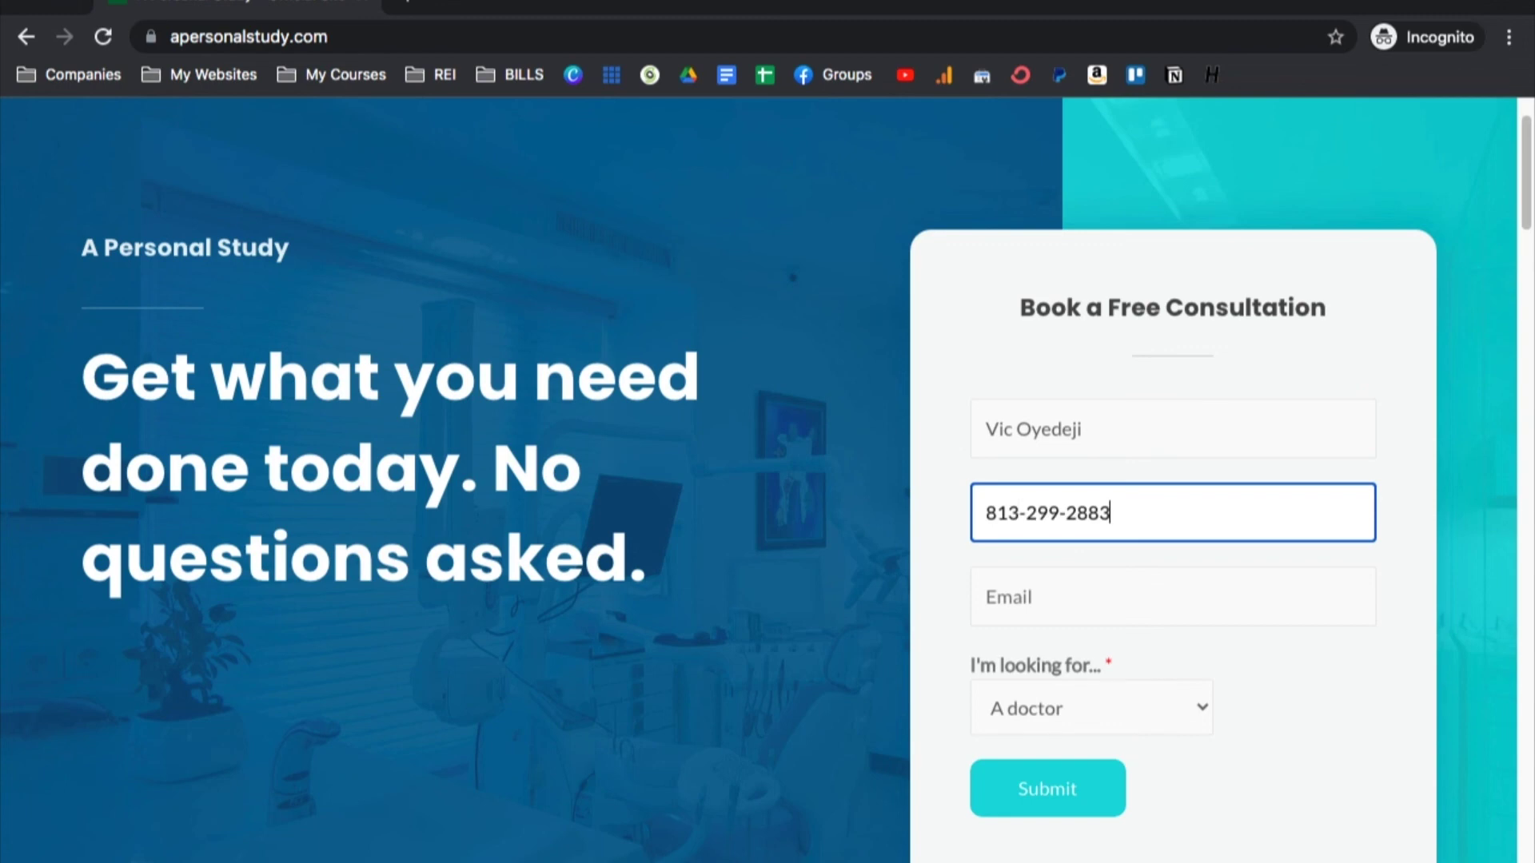
pyautogui.press('Tab')
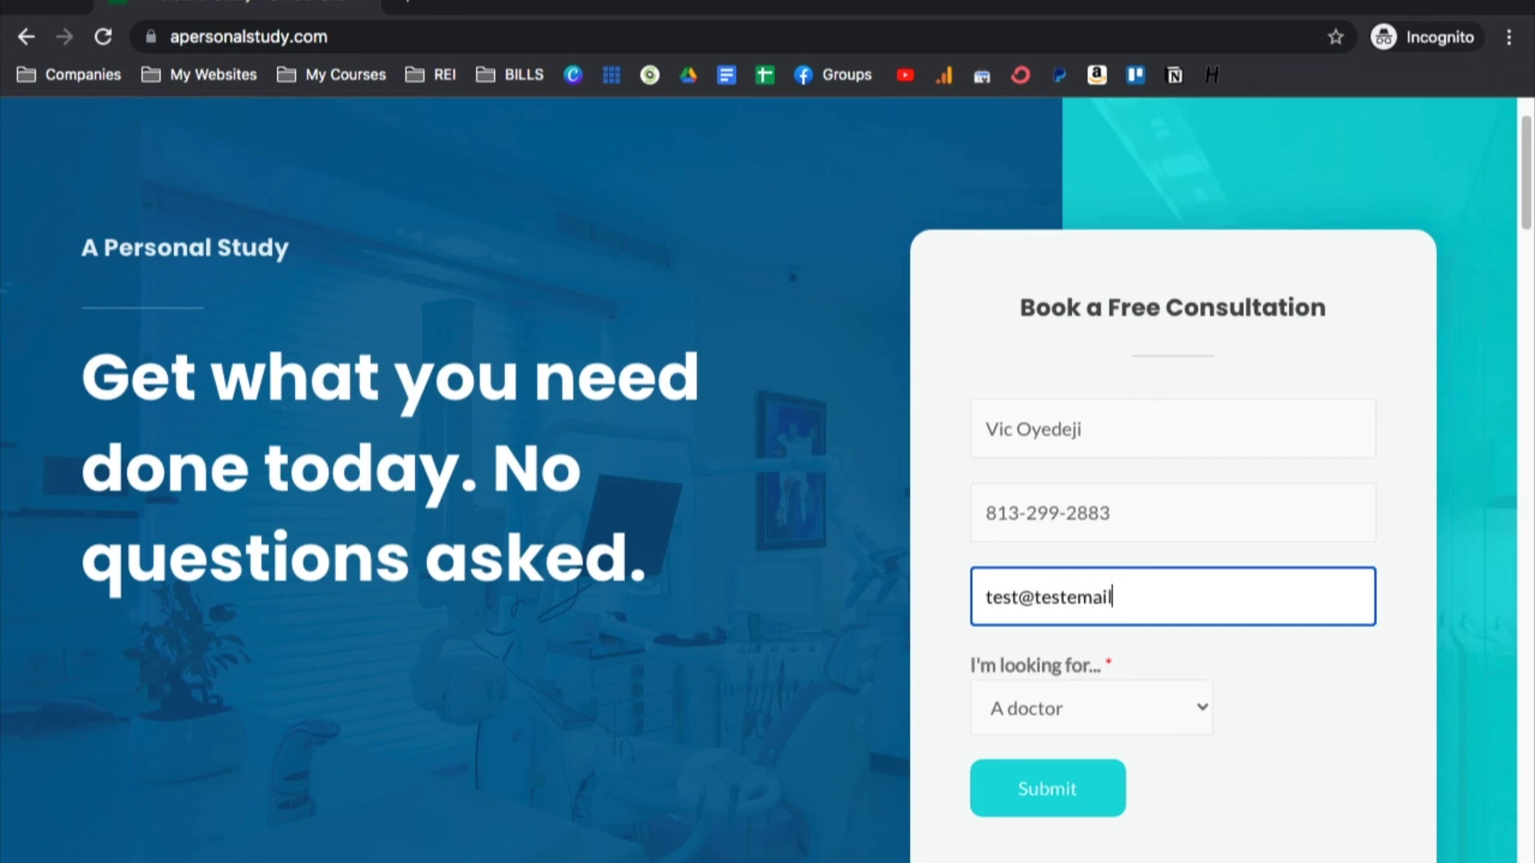
pyautogui.click(1054, 687)
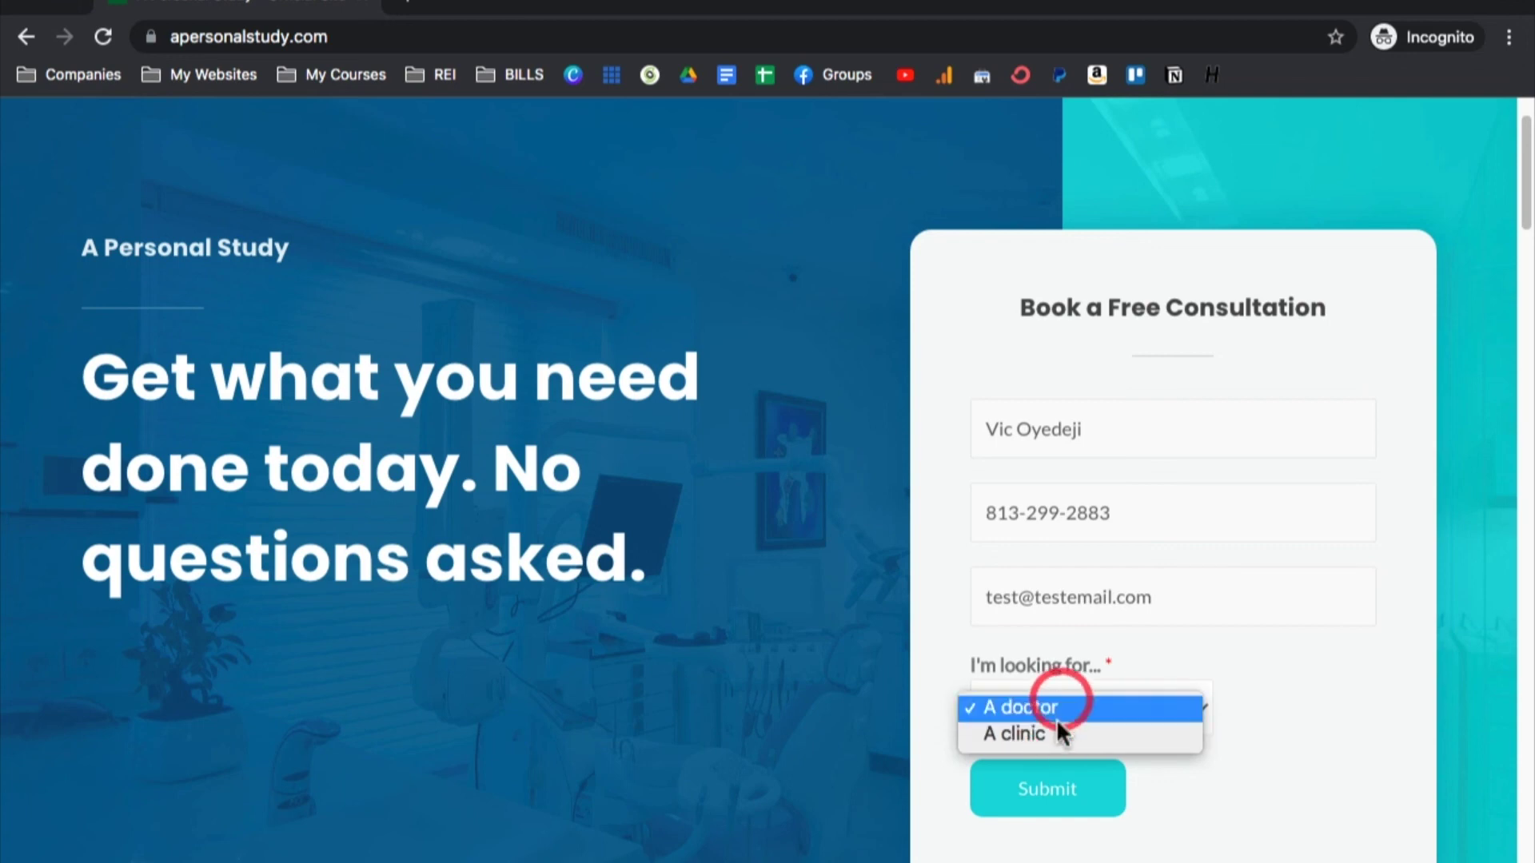
pyautogui.click(1053, 731)
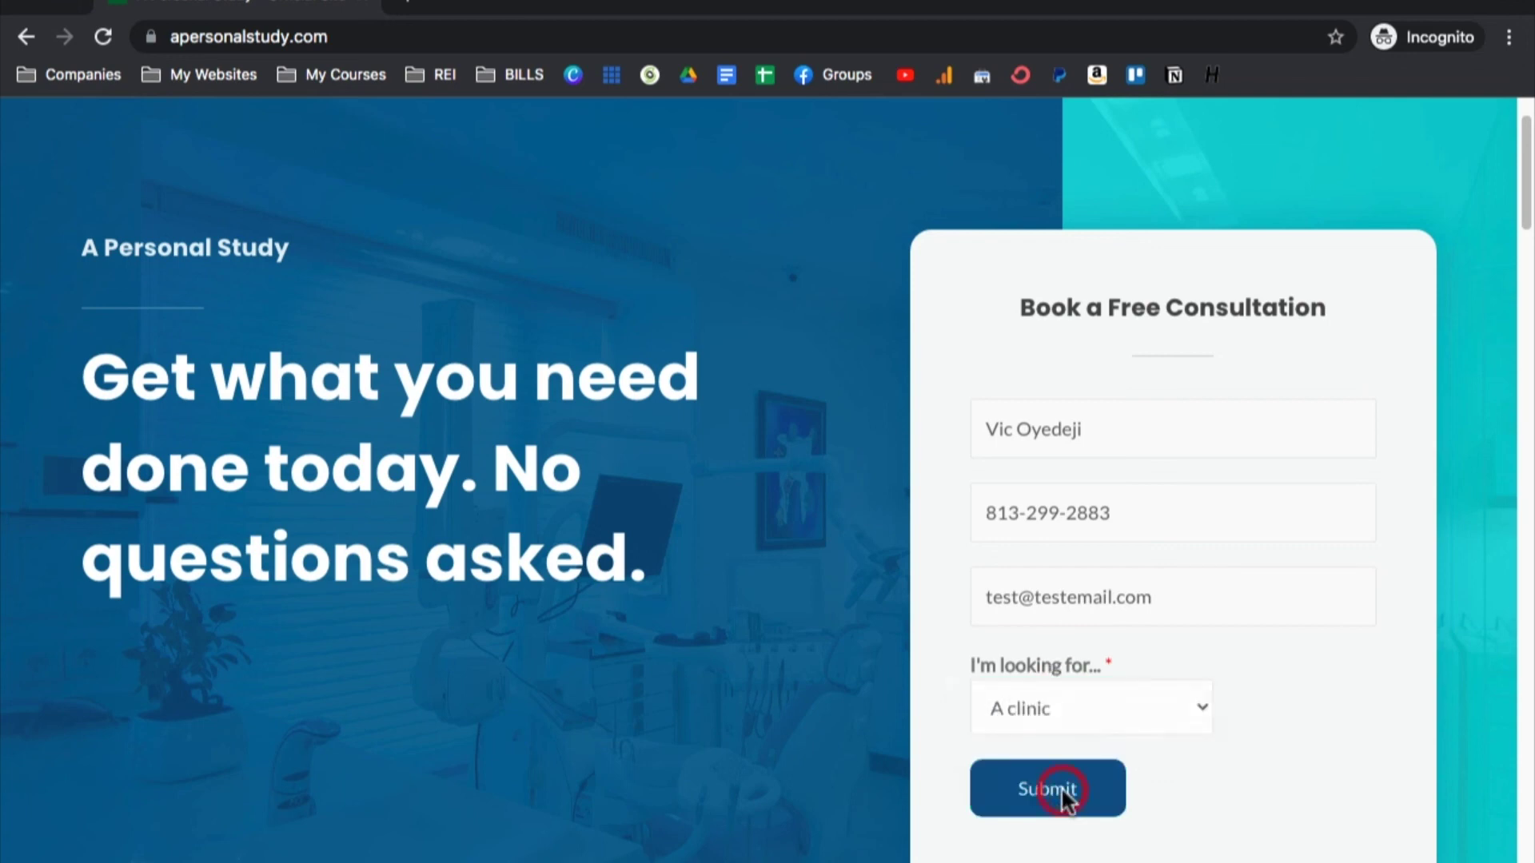
pyautogui.click(1062, 788)
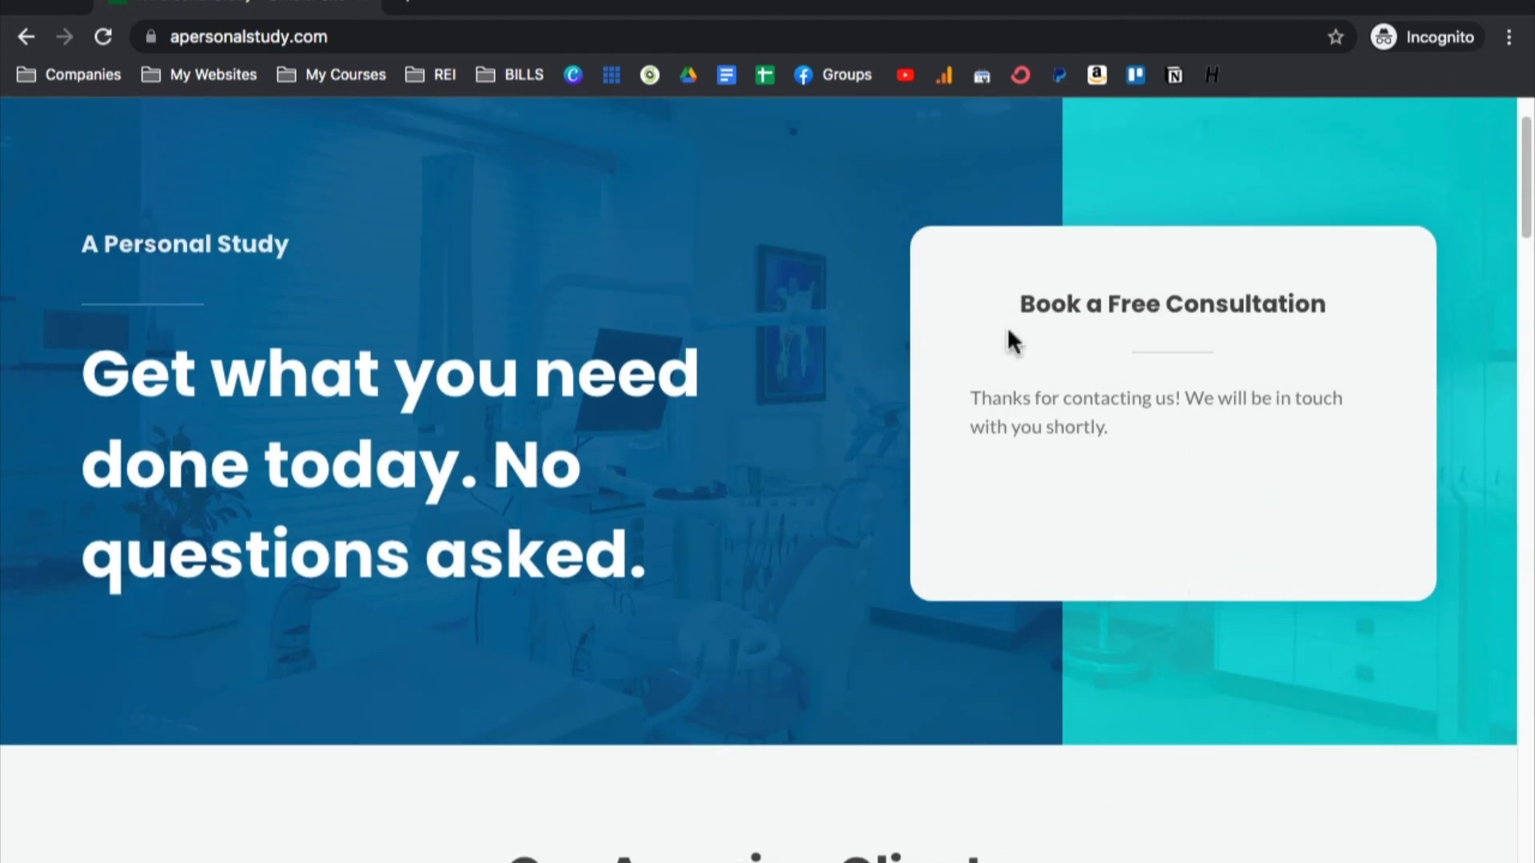
pyautogui.moveTo(1108, 435); pyautogui.dragTo(957, 407)
pyautogui.moveTo(1111, 431); pyautogui.dragTo(976, 404)
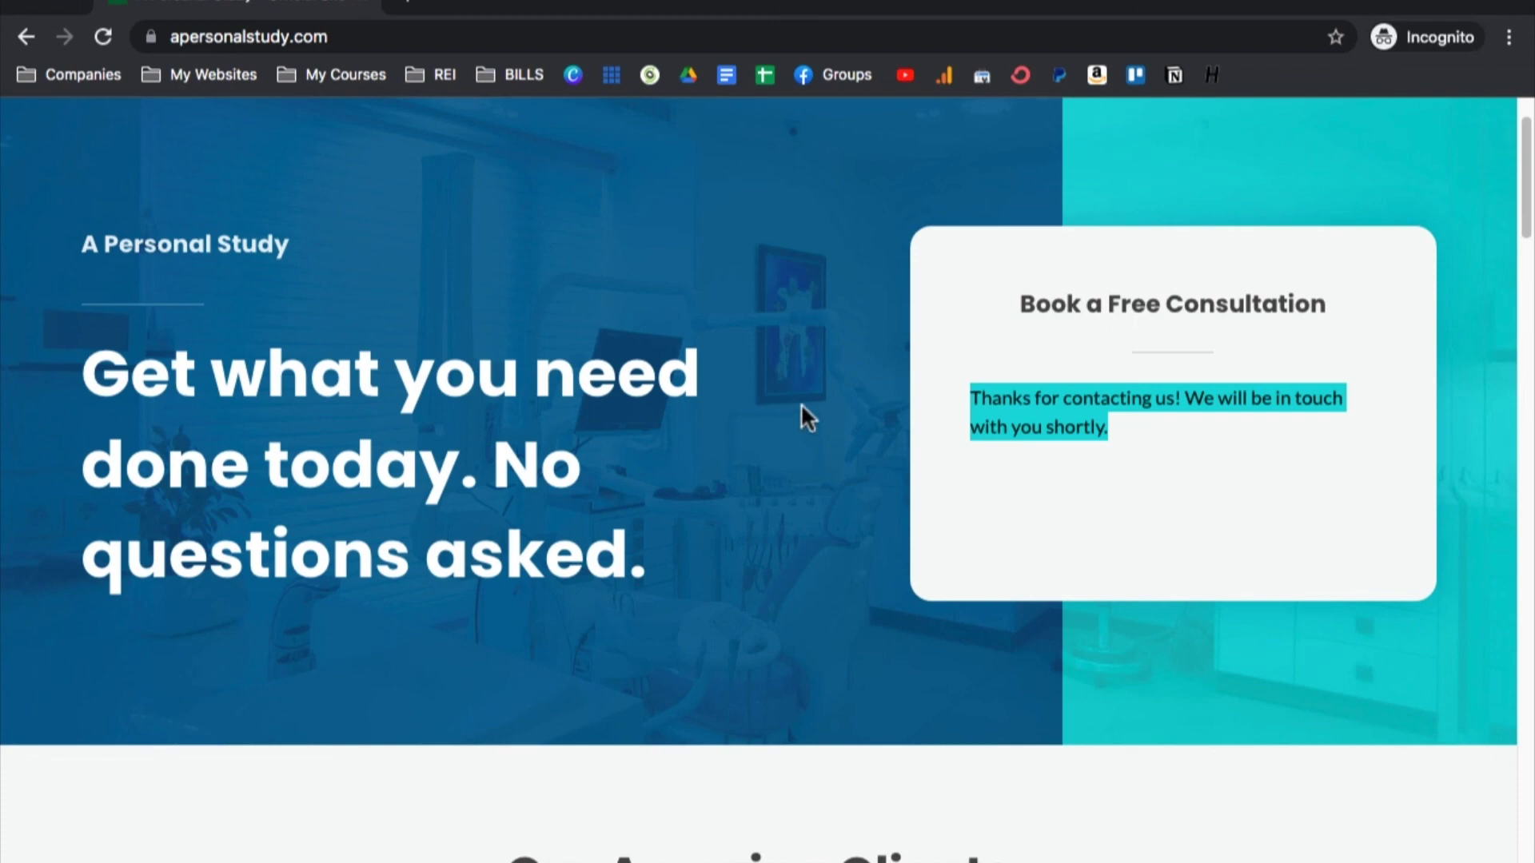
pyautogui.click(596, 270)
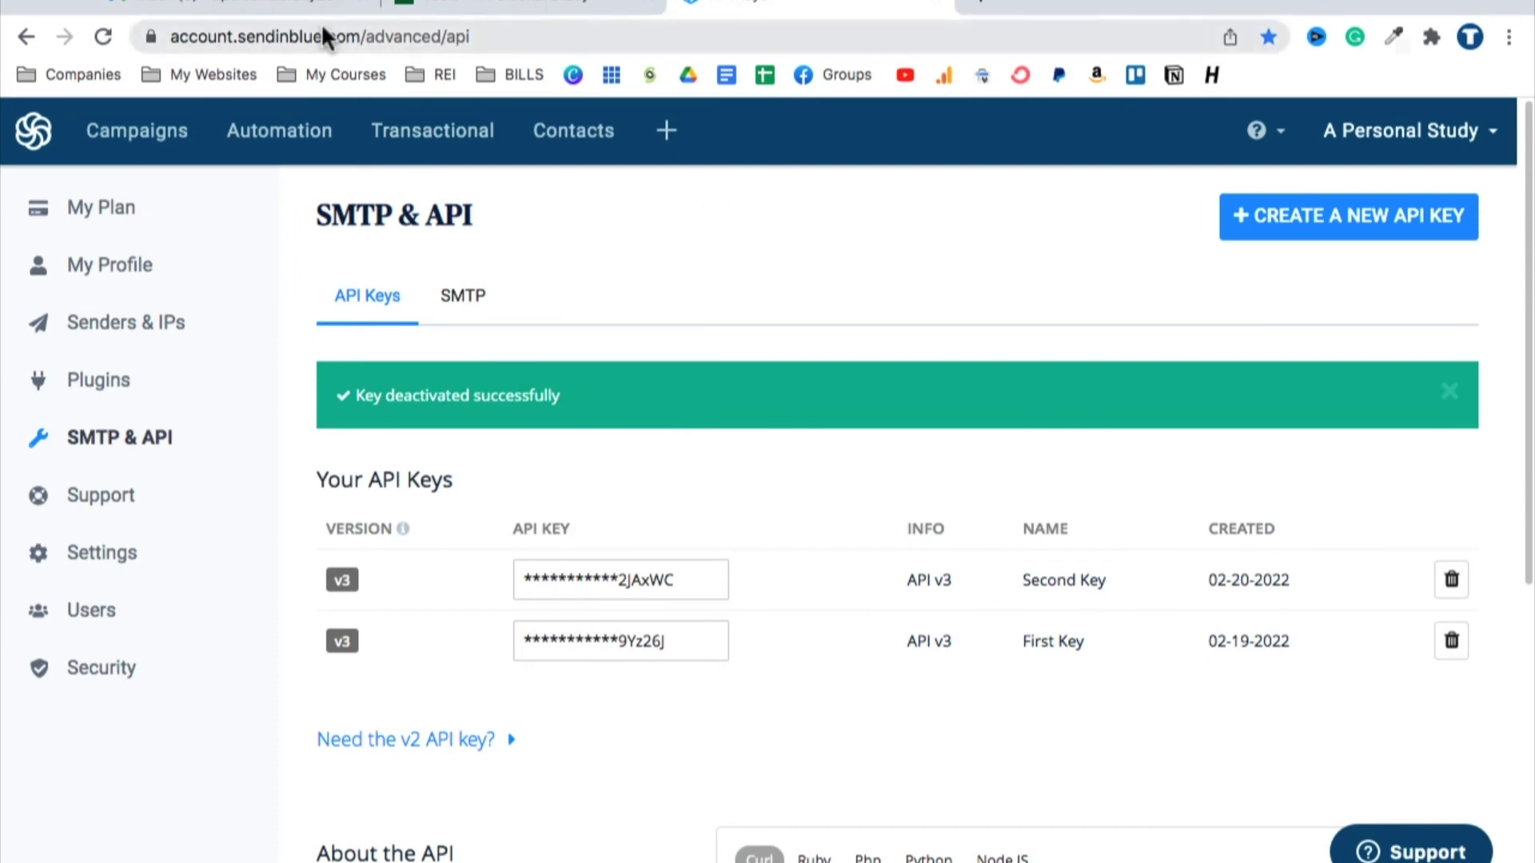
# Reload Gmail, open the 'Someone reached out!' notification, and mark it 'Looks safe'.
pyautogui.click(257, 8)
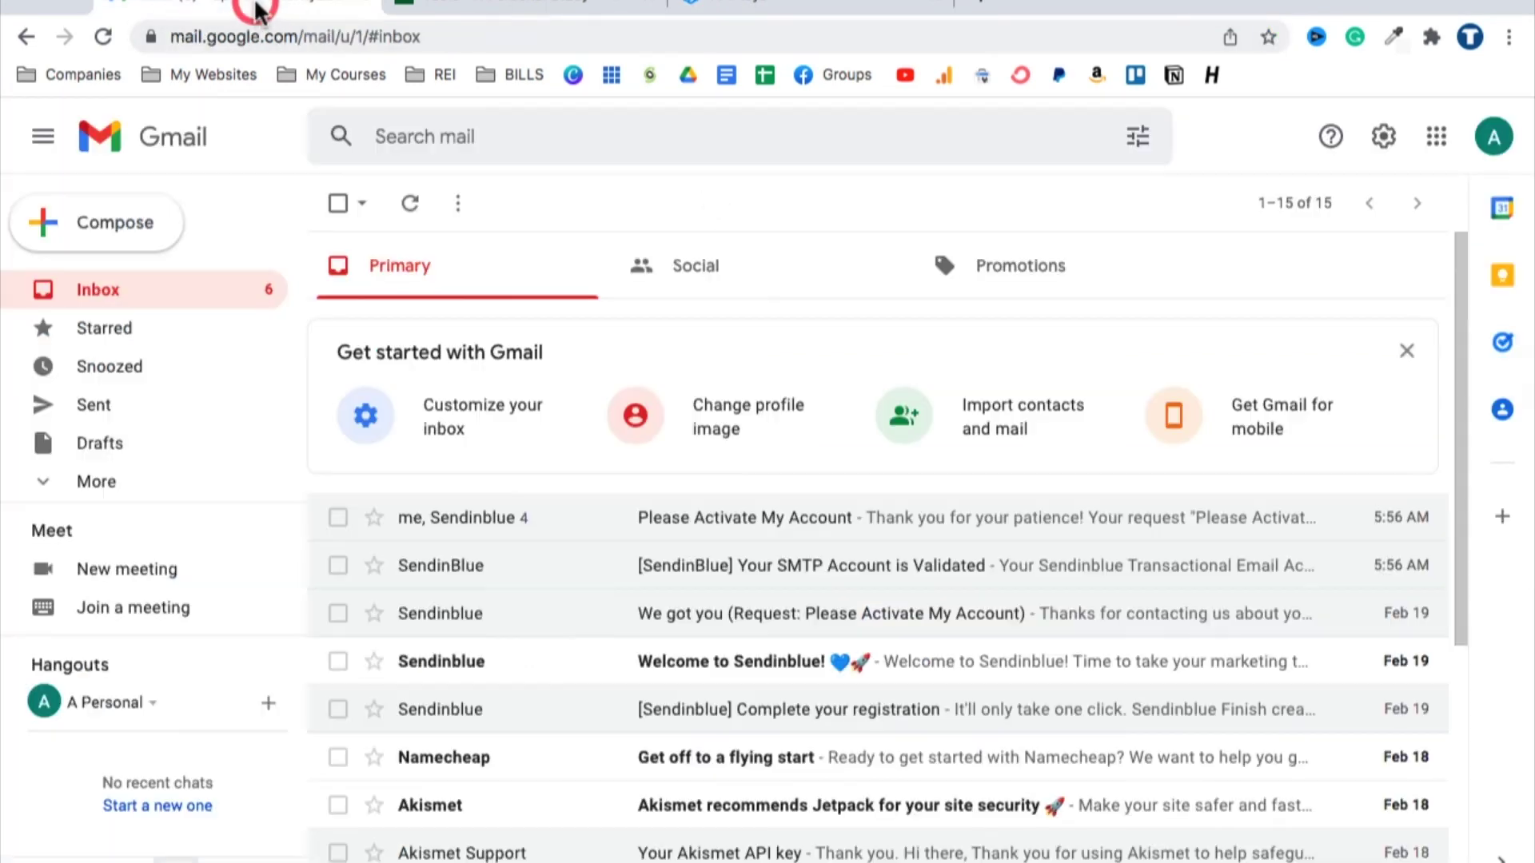
pyautogui.click(105, 37)
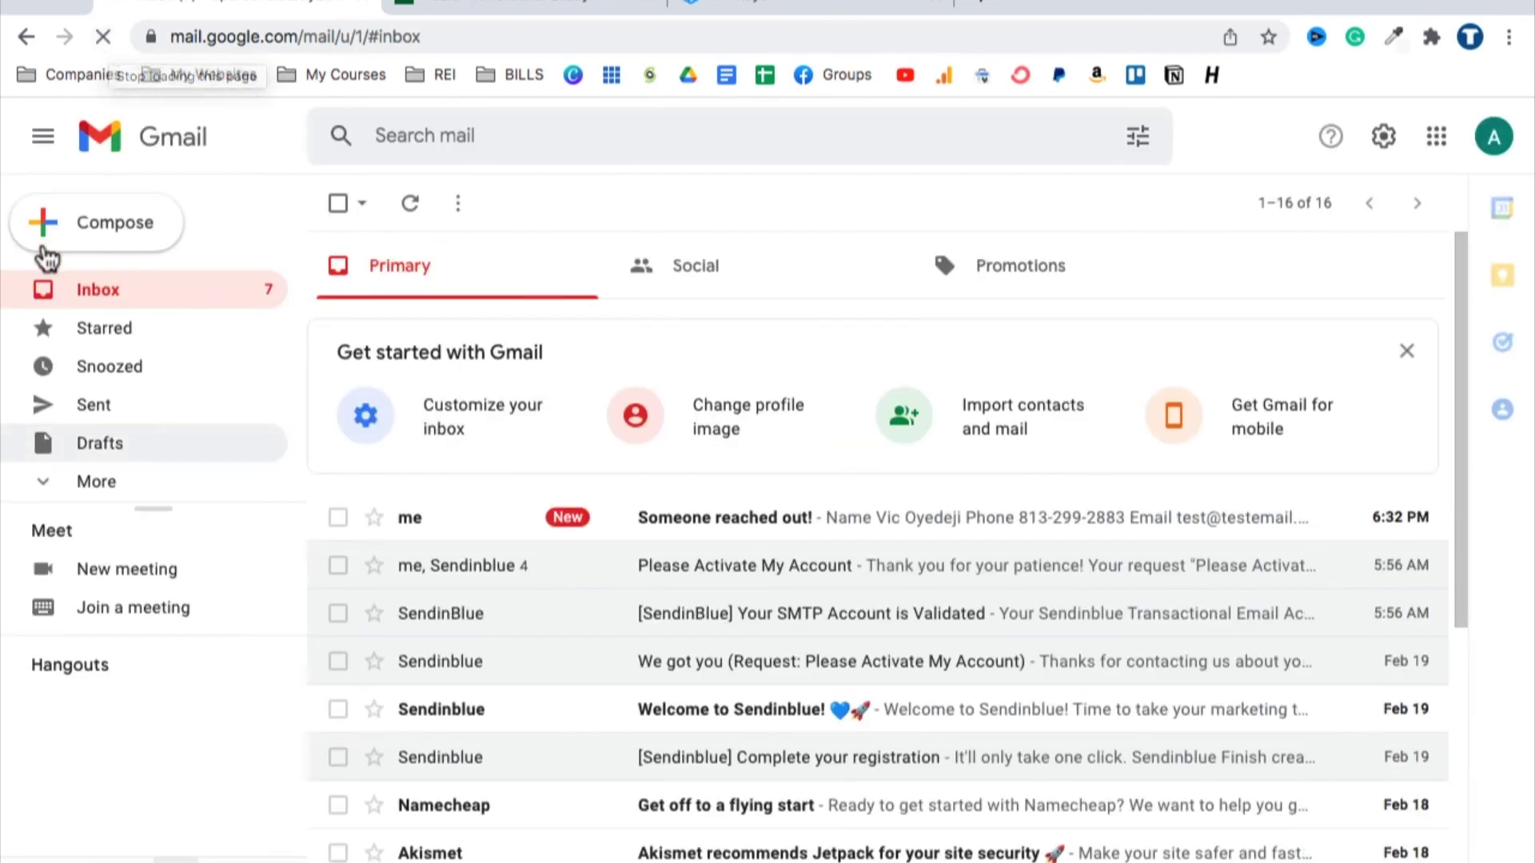
pyautogui.click(687, 528)
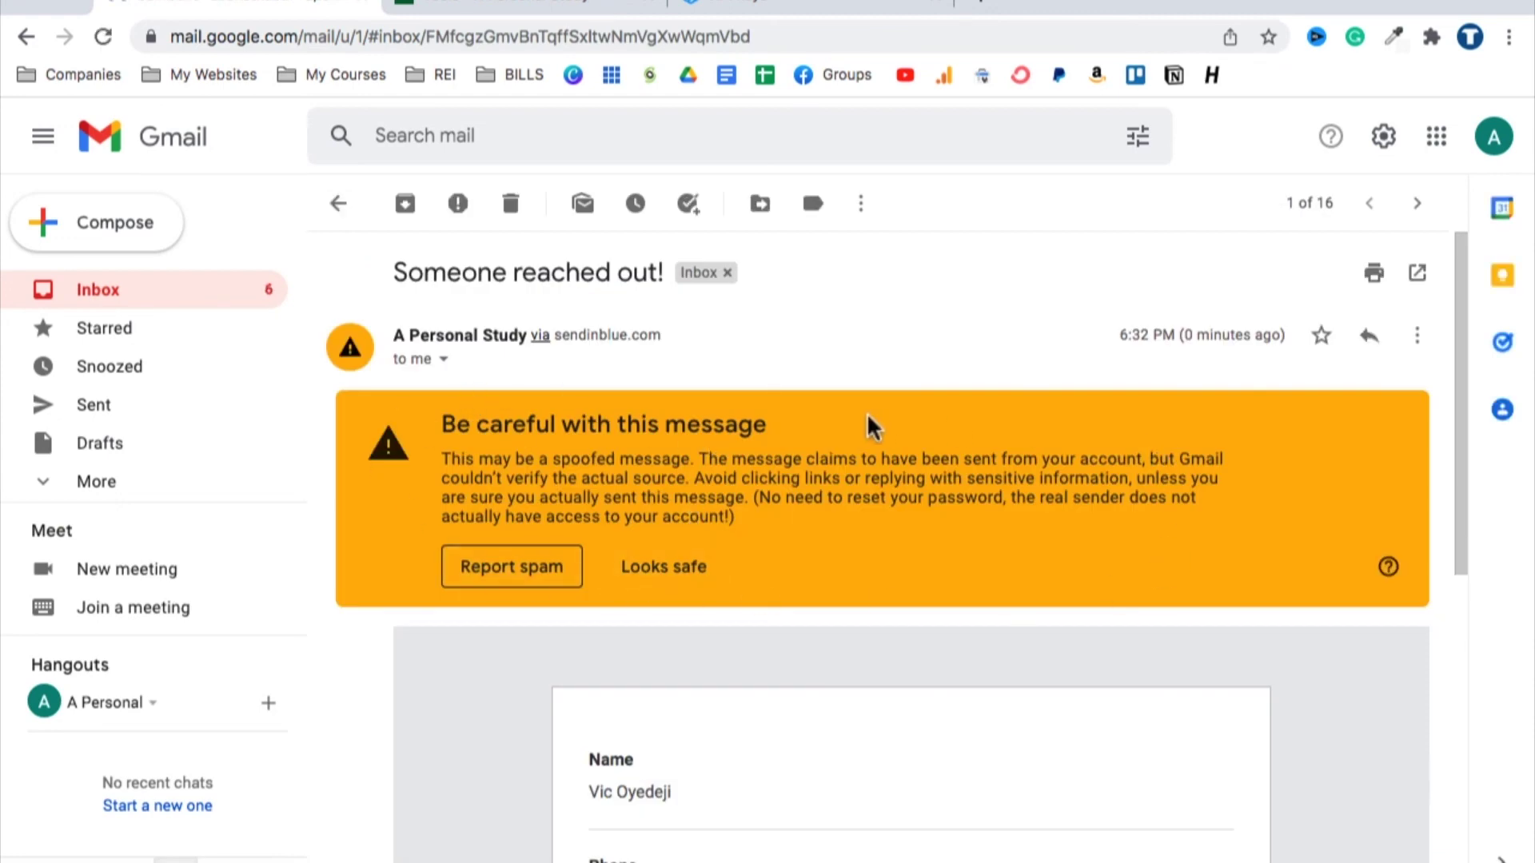
pyautogui.click(704, 572)
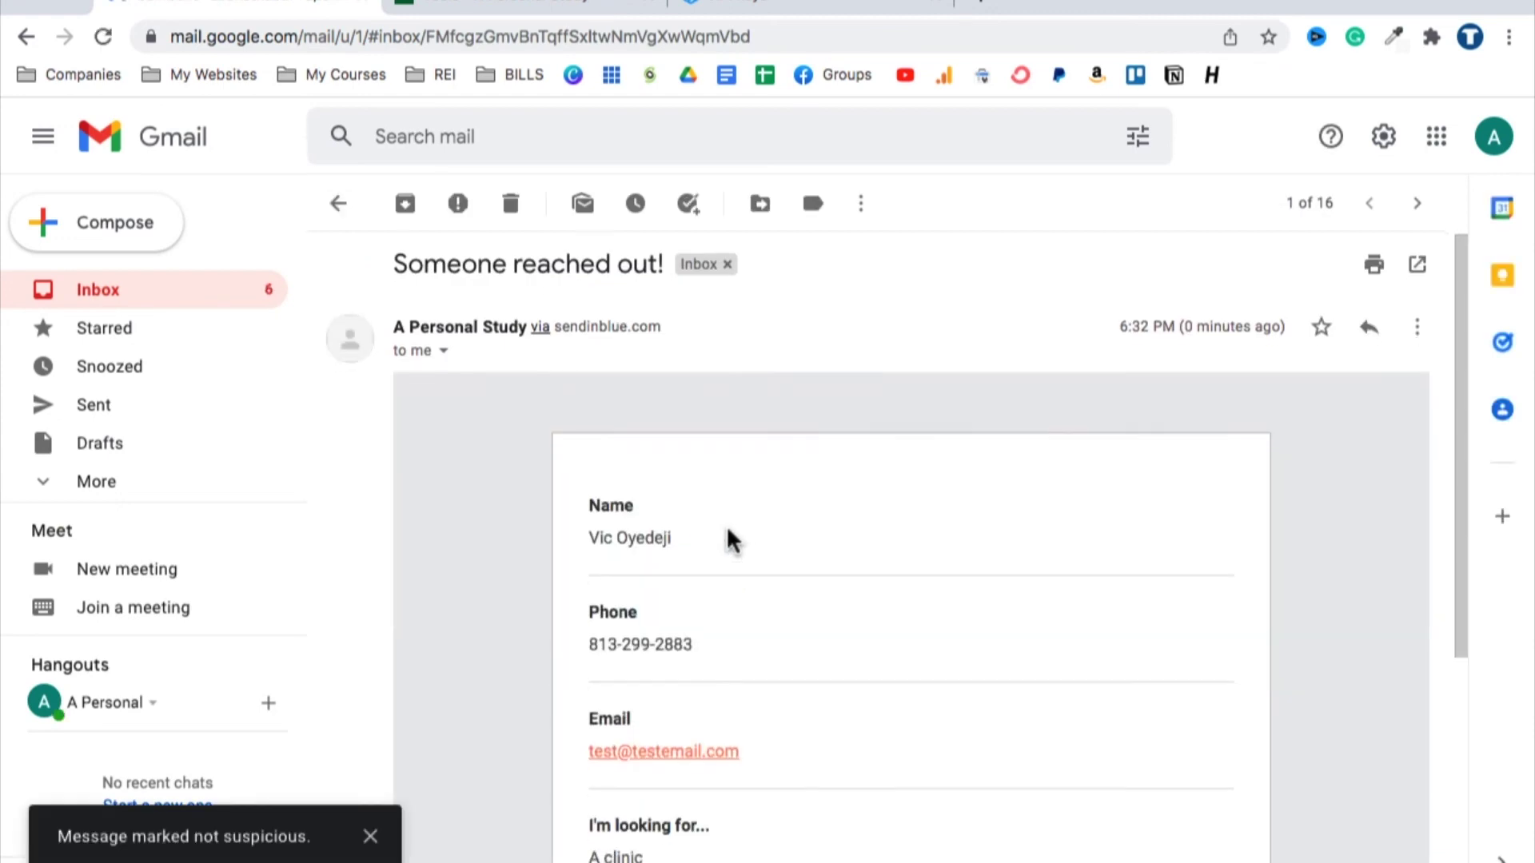
pyautogui.scroll(-2, 598, 372)
# Check the submitted name and phone fields, then return to the WordPress tab.
pyautogui.moveTo(598, 372); pyautogui.dragTo(685, 394)
pyautogui.moveTo(692, 493); pyautogui.dragTo(611, 501)
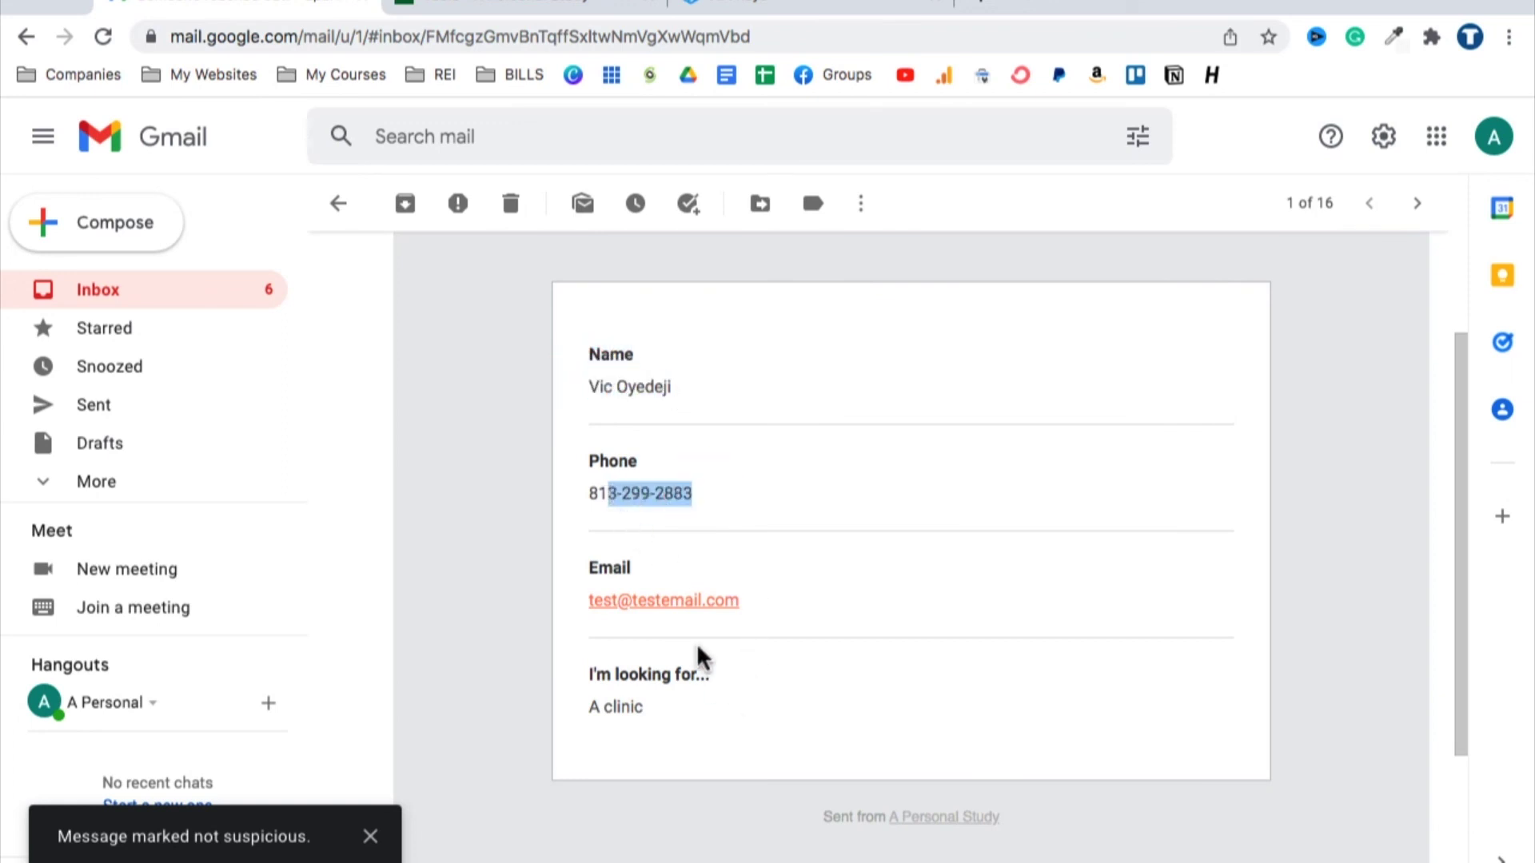
pyautogui.click(192, 293)
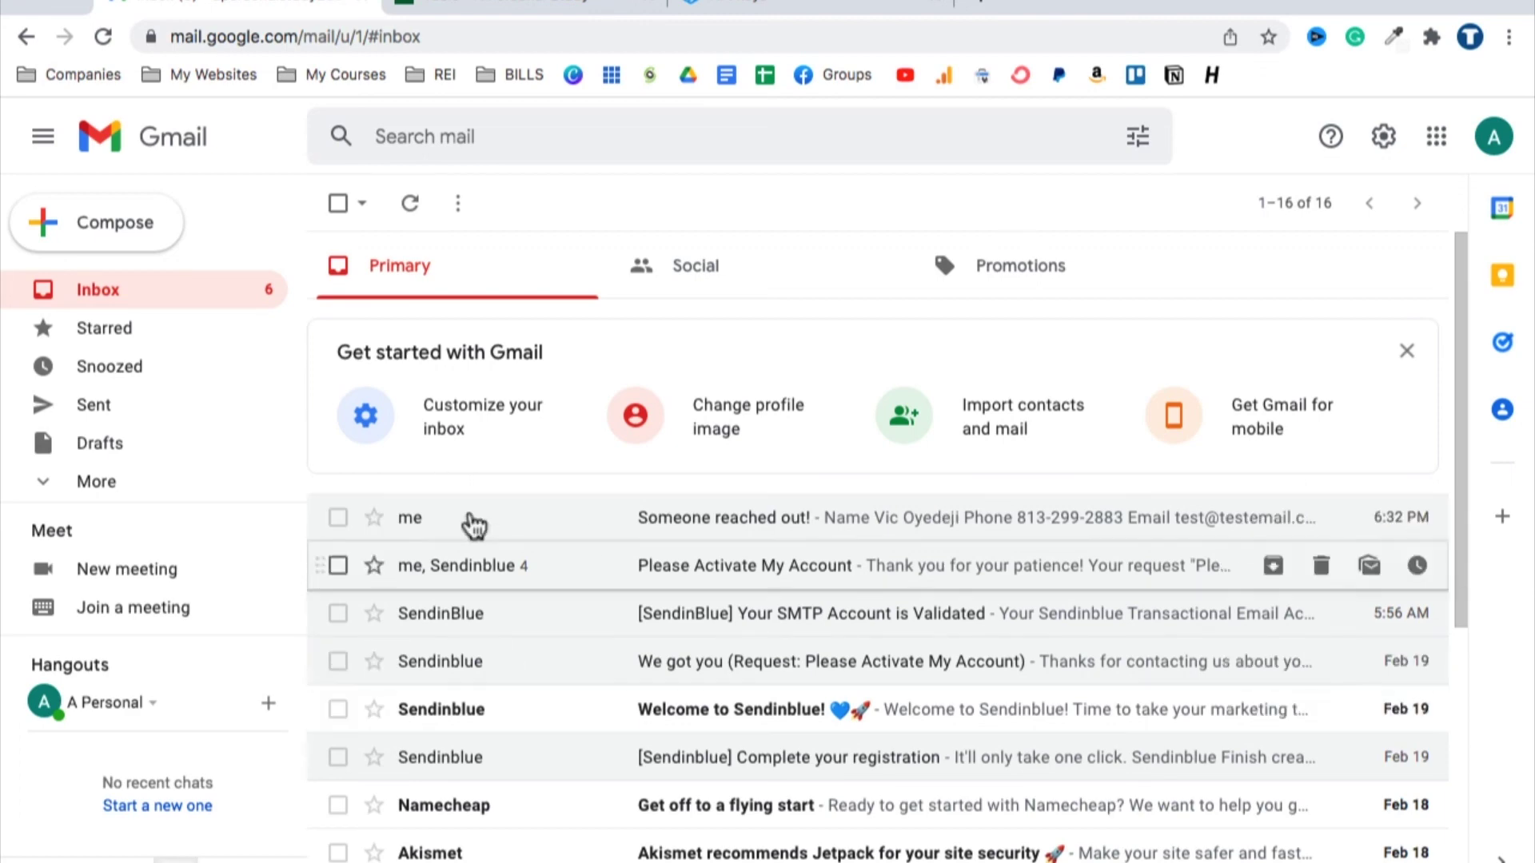
pyautogui.click(662, 517)
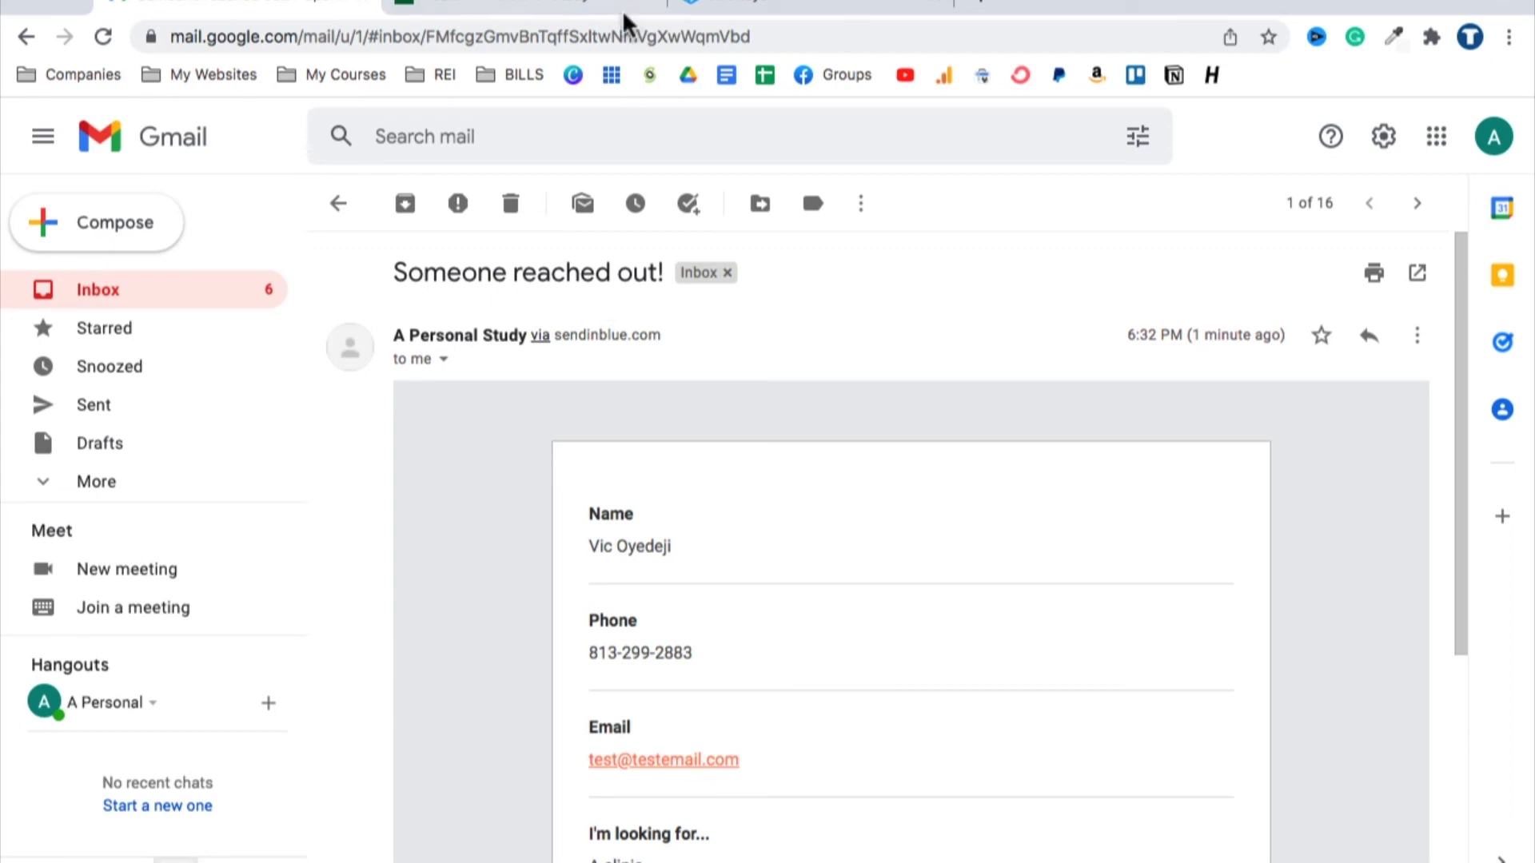
pyautogui.click(531, 7)
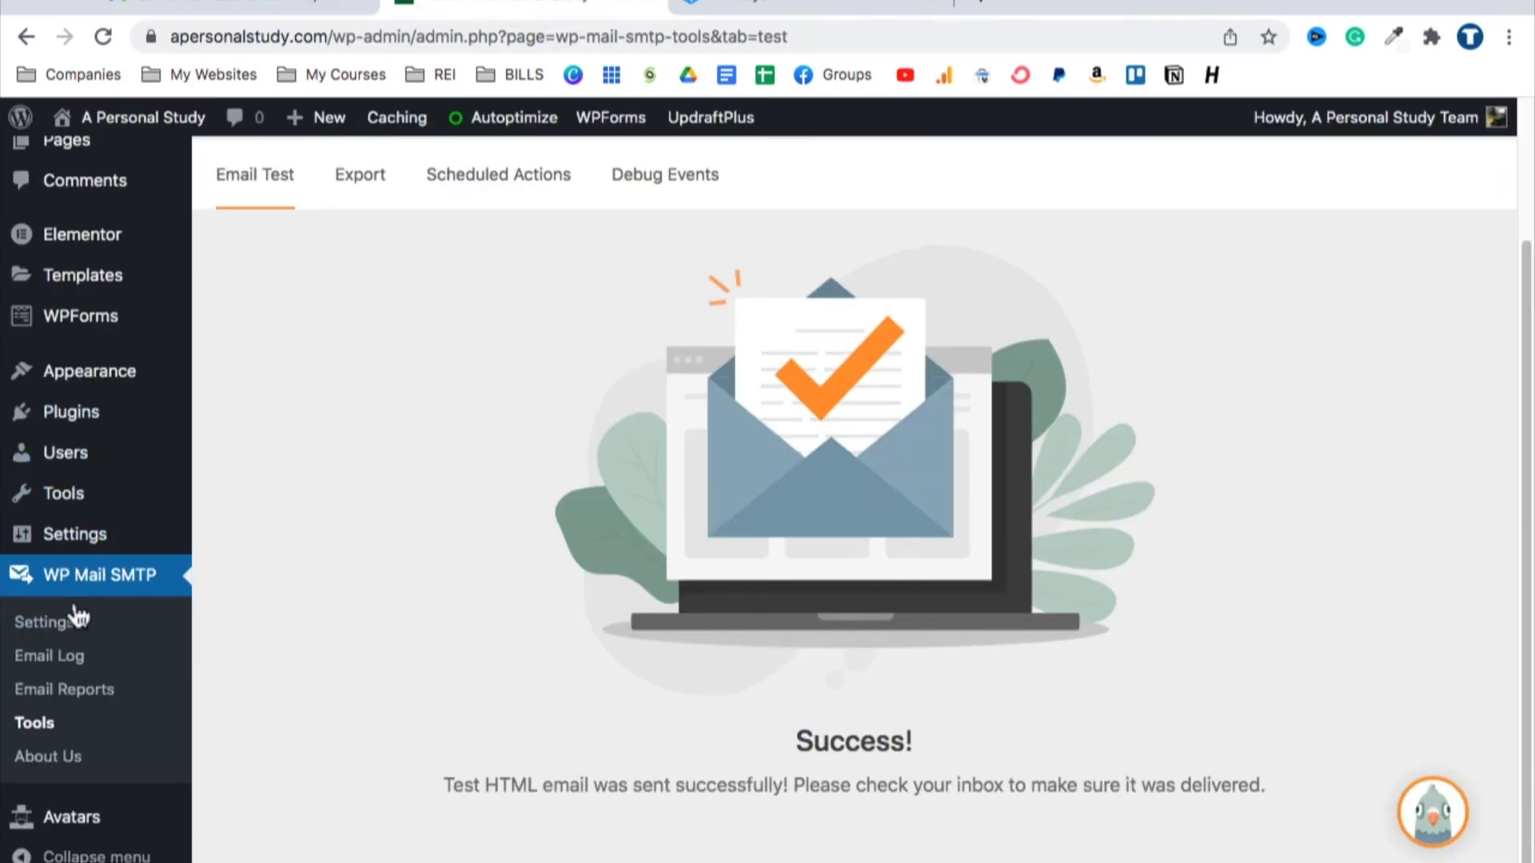
# Select Other SMTP as the WP Mail SMTP mailer and inspect the SMTP Host field.
pyautogui.click(49, 622)
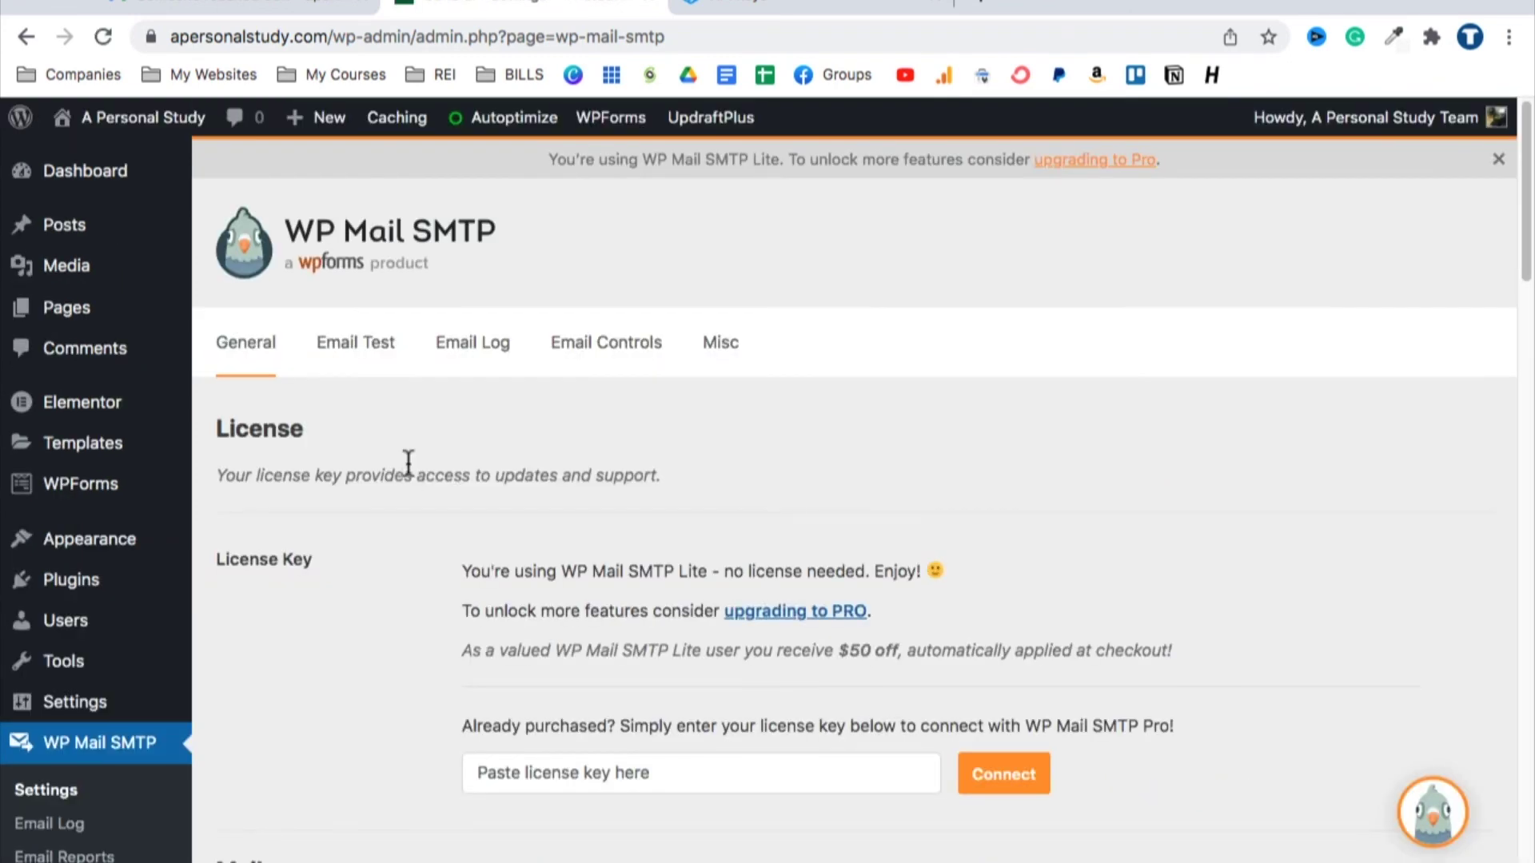
pyautogui.scroll(-5, 407, 464)
pyautogui.scroll(-10, 411, 454)
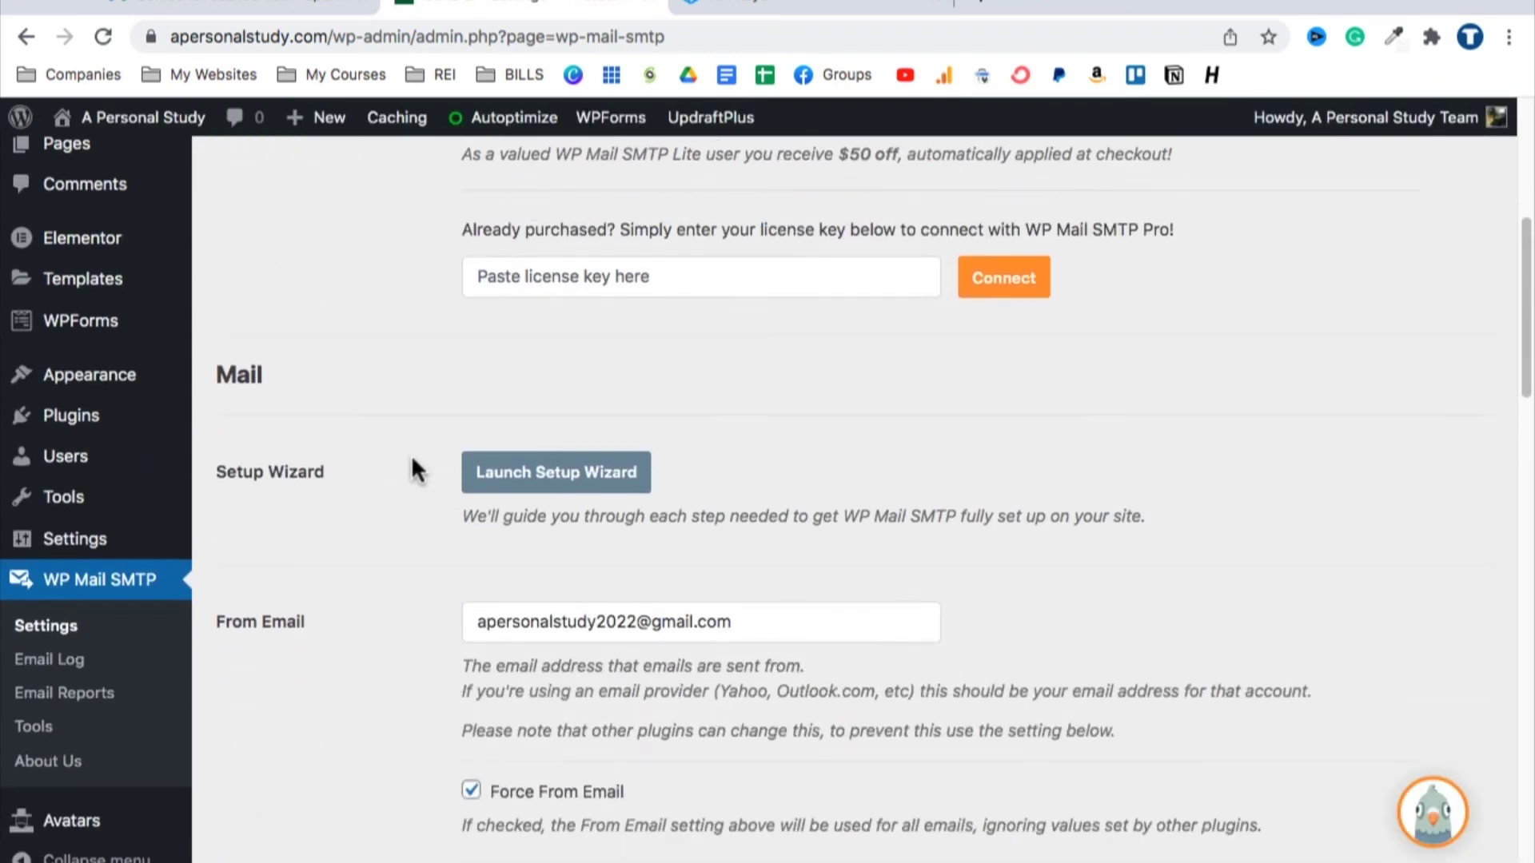
pyautogui.scroll(-3, 369, 513)
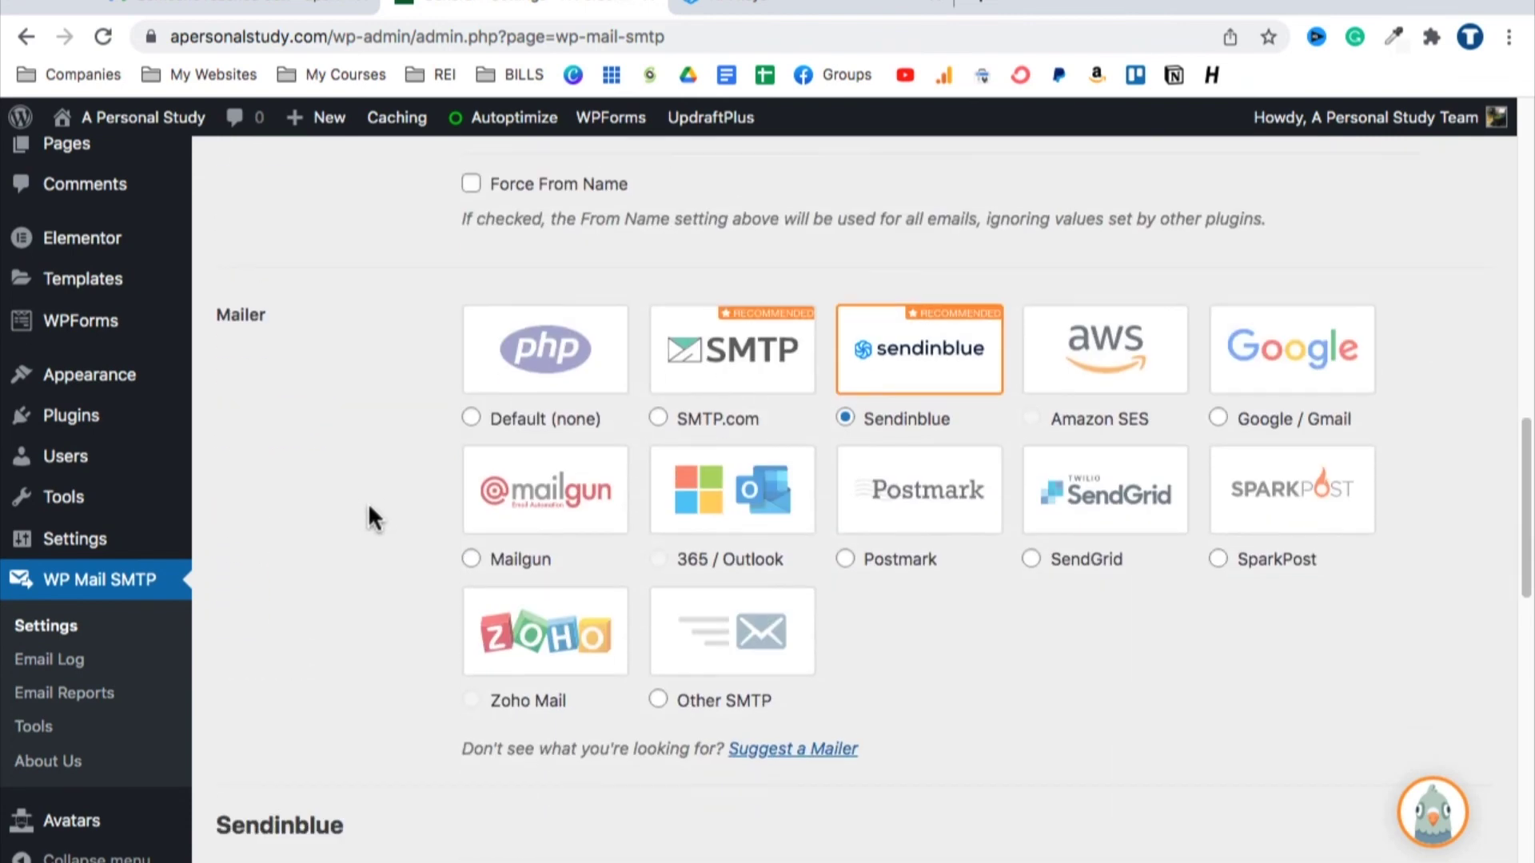
pyautogui.click(658, 700)
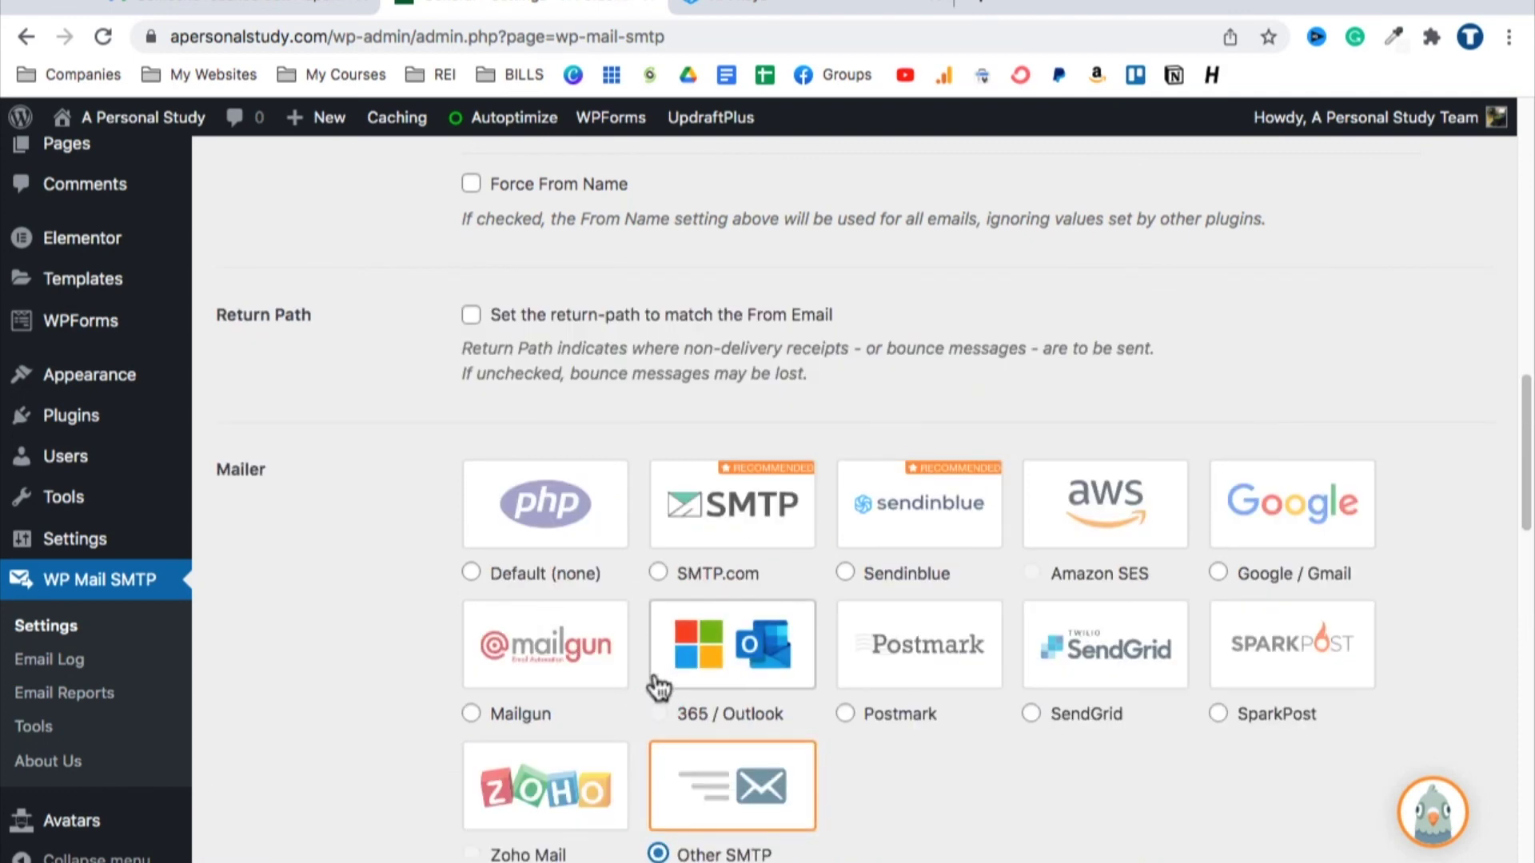
pyautogui.scroll(-3, 587, 618)
pyautogui.scroll(-3, 588, 618)
pyautogui.click(500, 571)
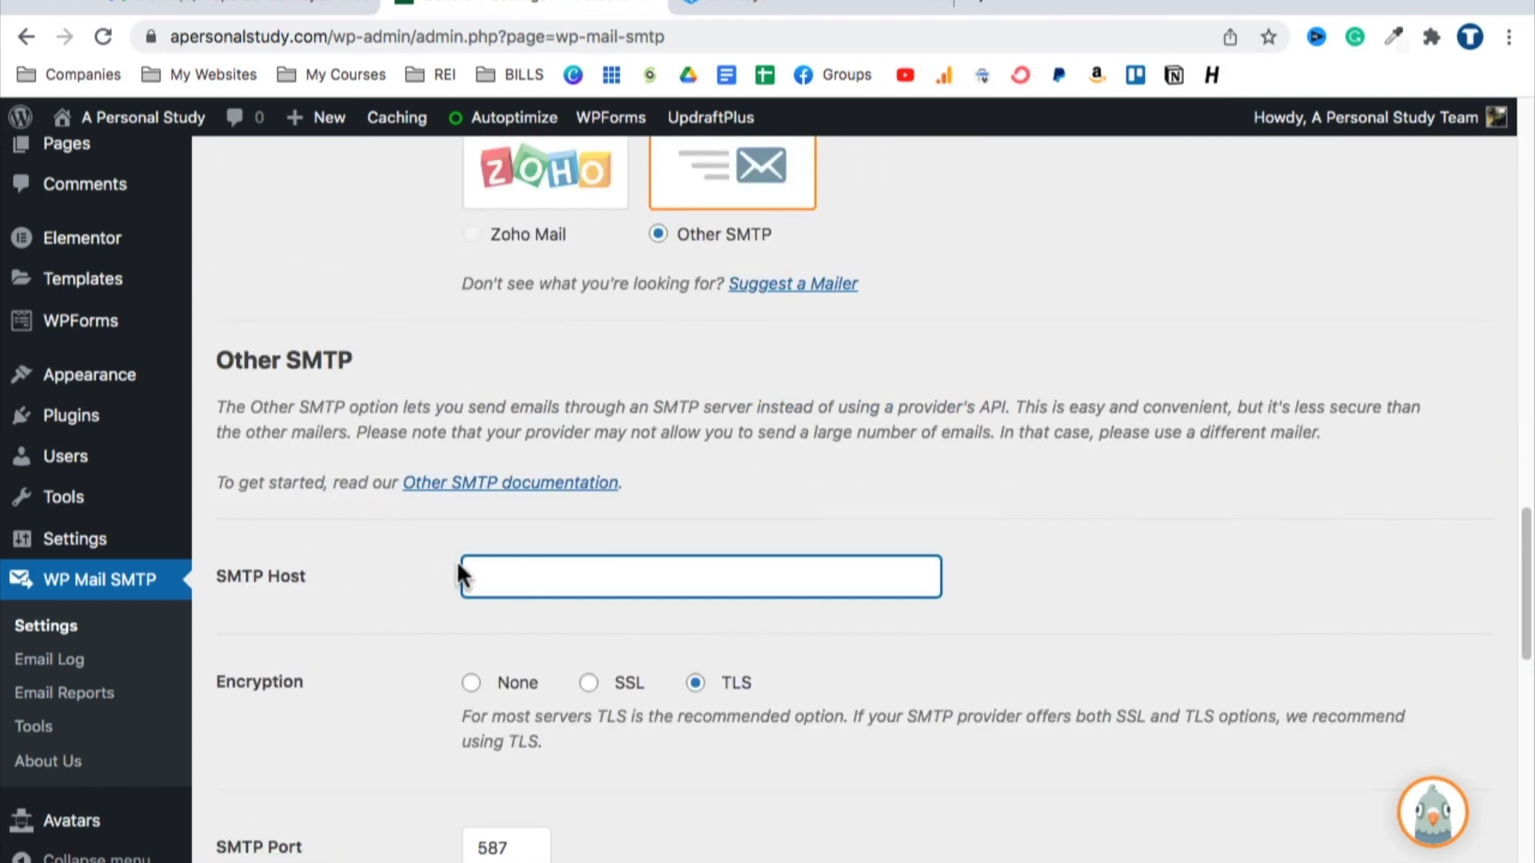
pyautogui.scroll(-1, 459, 572)
pyautogui.scroll(-6, 500, 525)
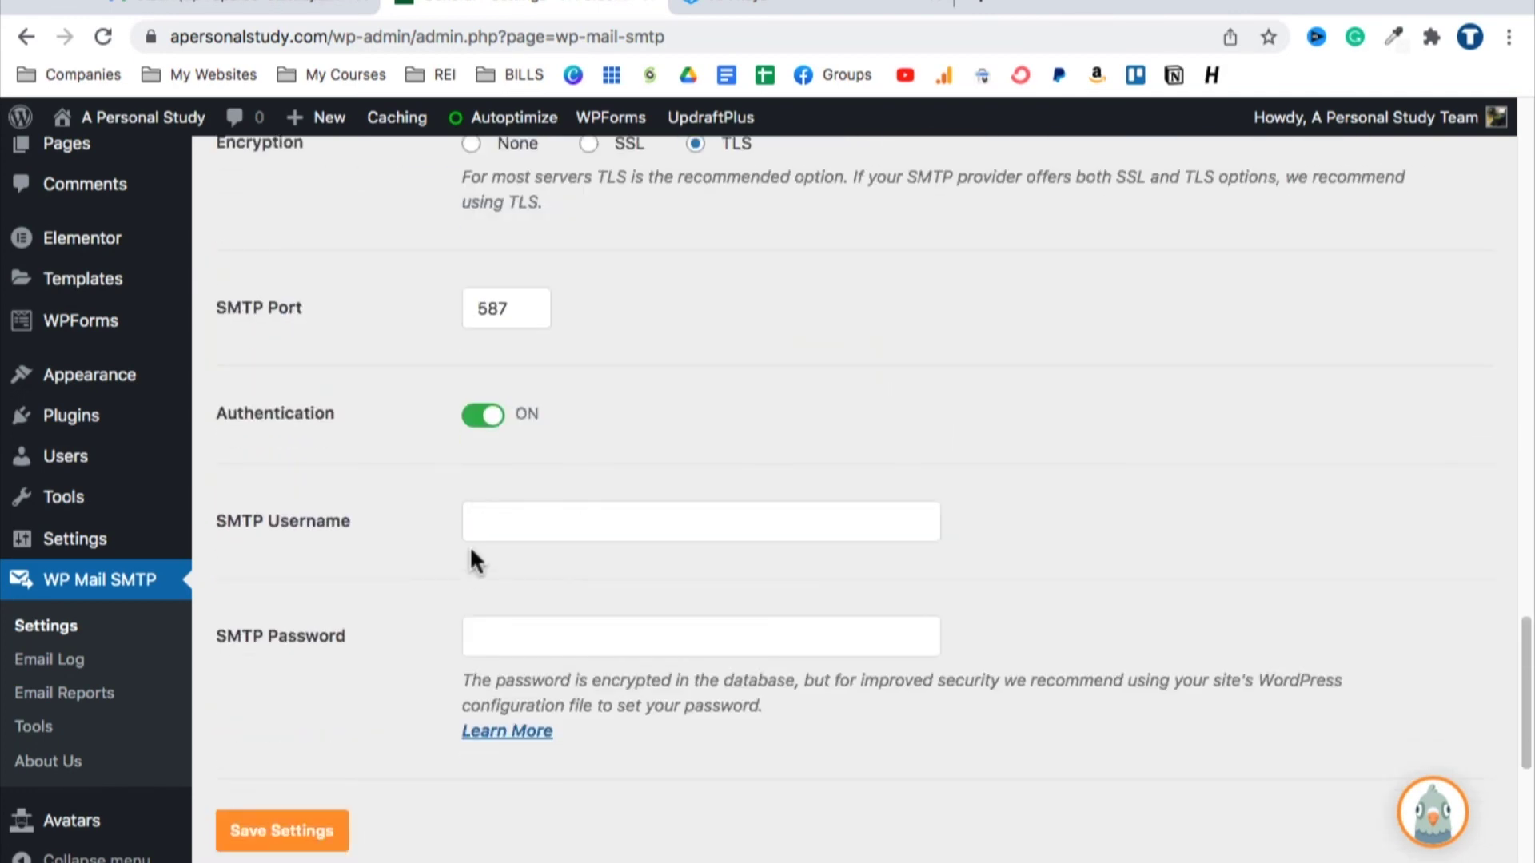
pyautogui.scroll(3, 544, 636)
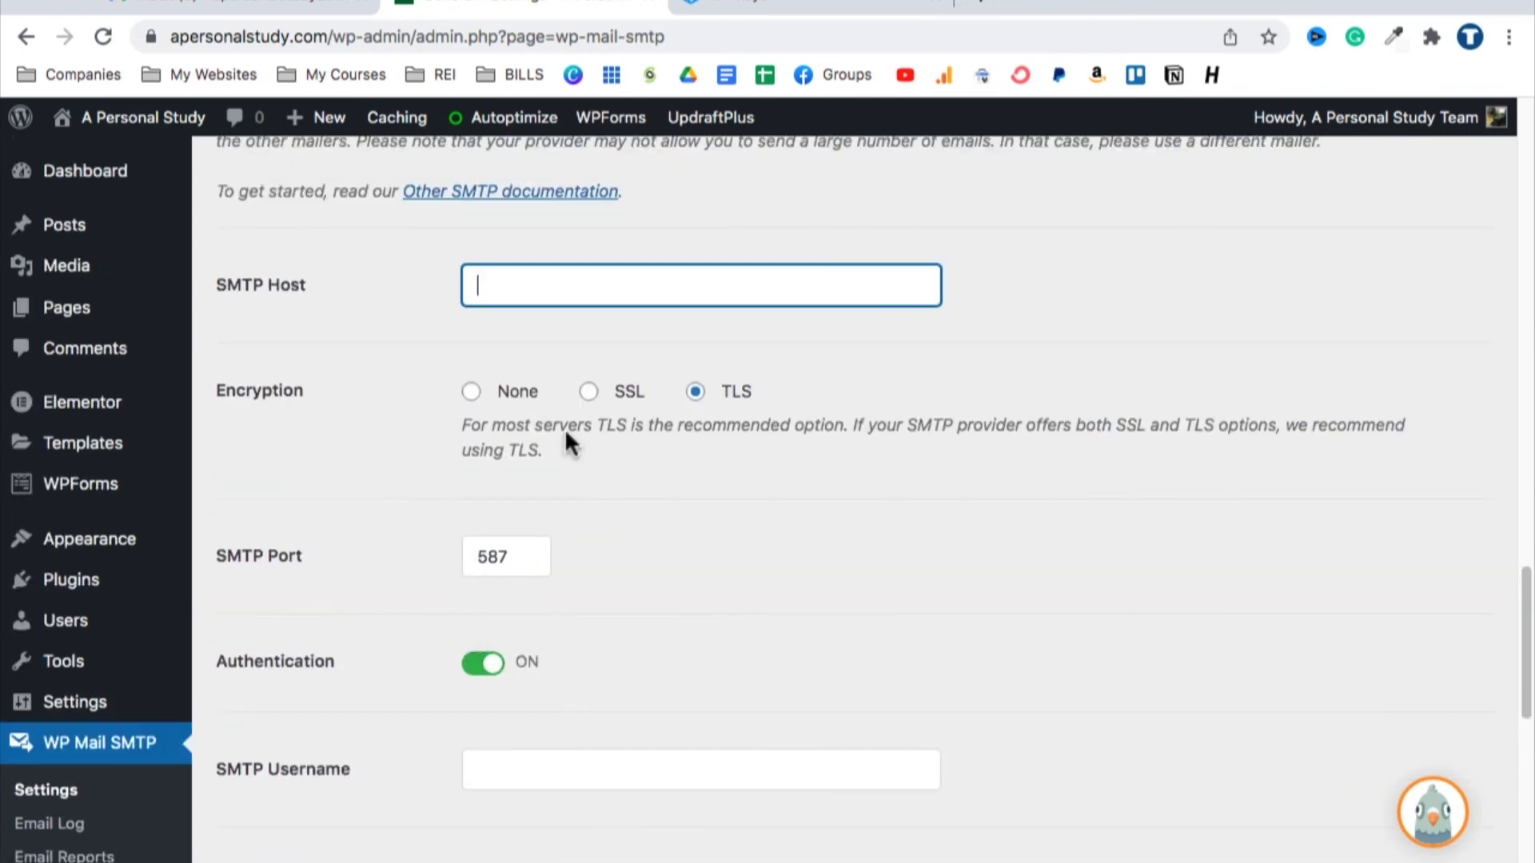
pyautogui.scroll(1, 445, 582)
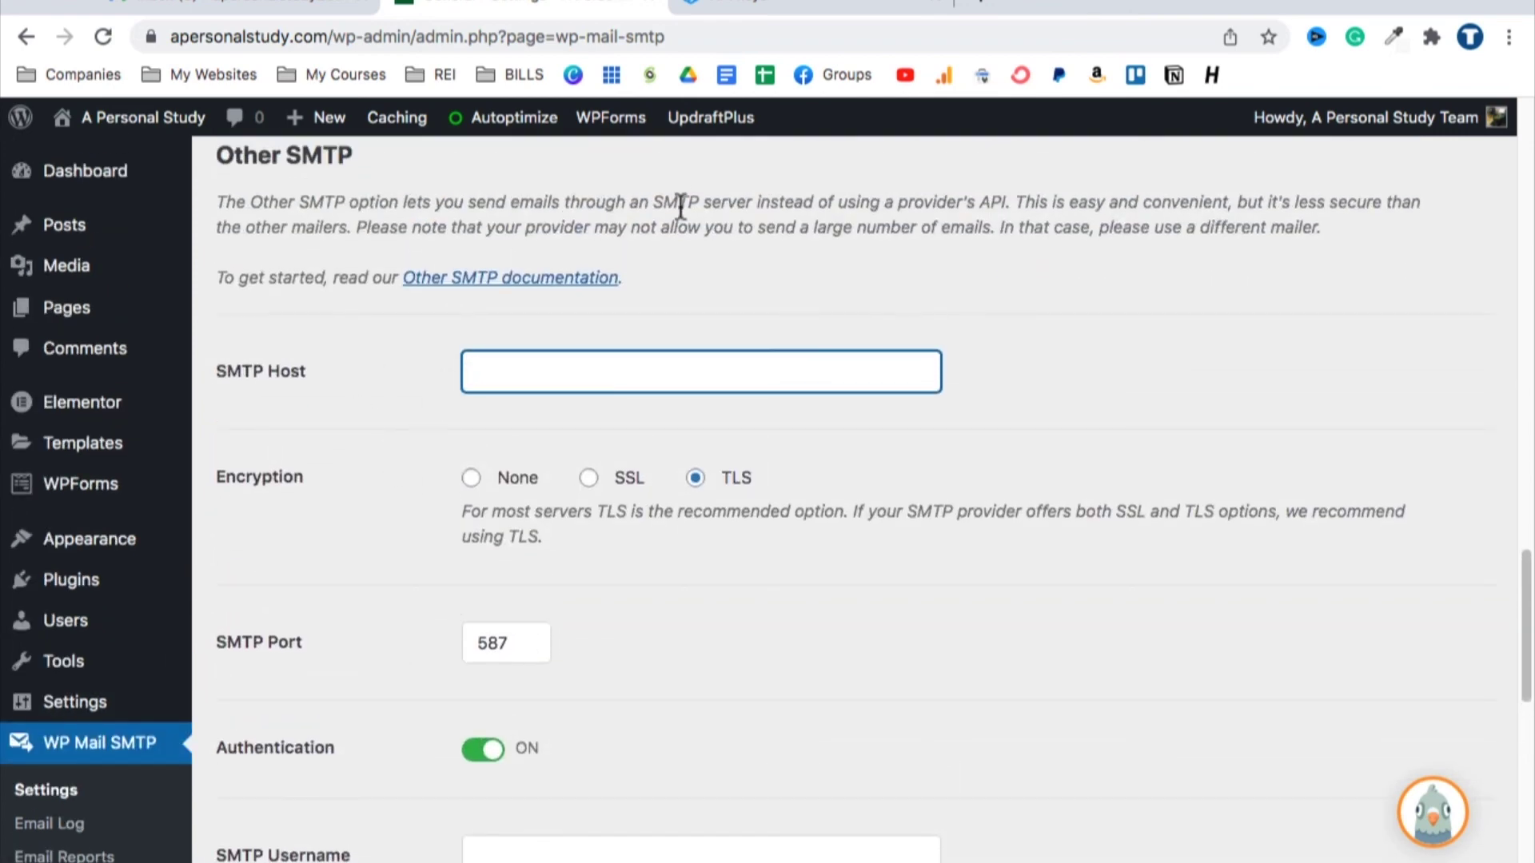
# Compare the Sendinblue SMTP settings with the WP Mail SMTP page across tabs.
pyautogui.click(289, 8)
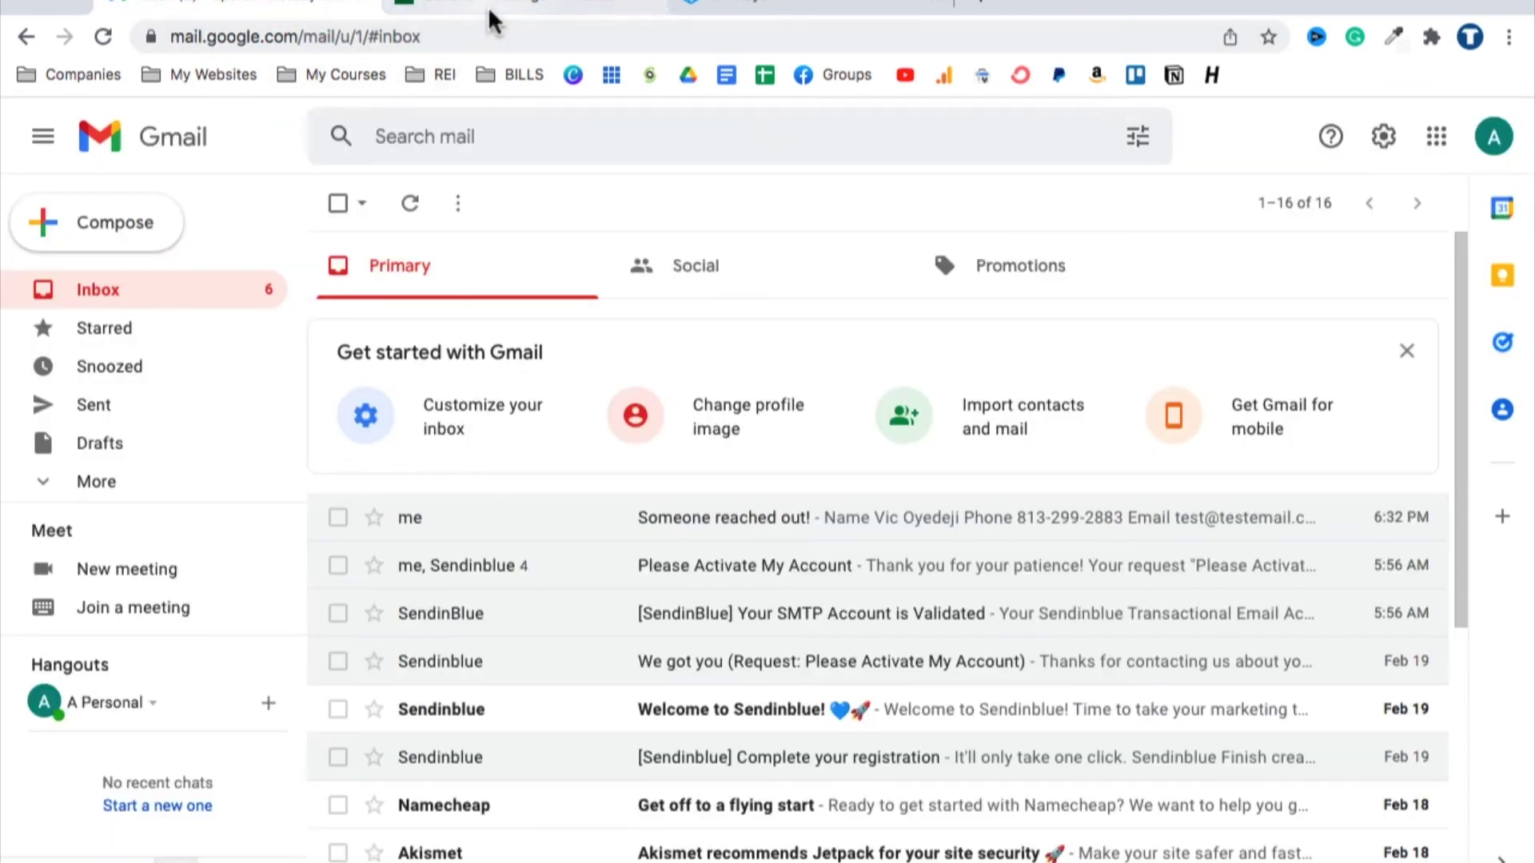
pyautogui.click(719, 6)
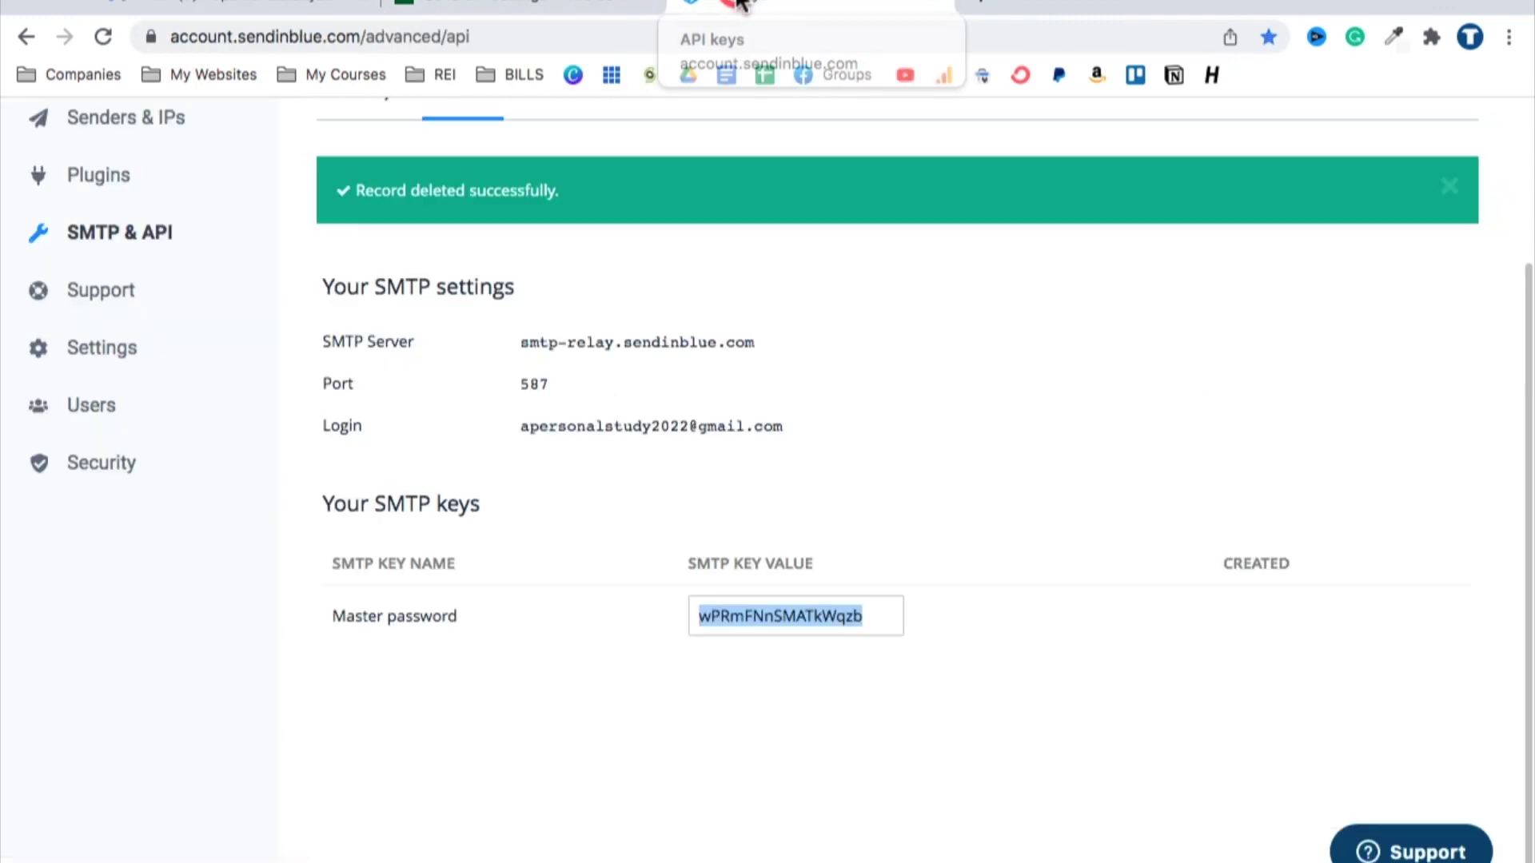
pyautogui.click(560, 8)
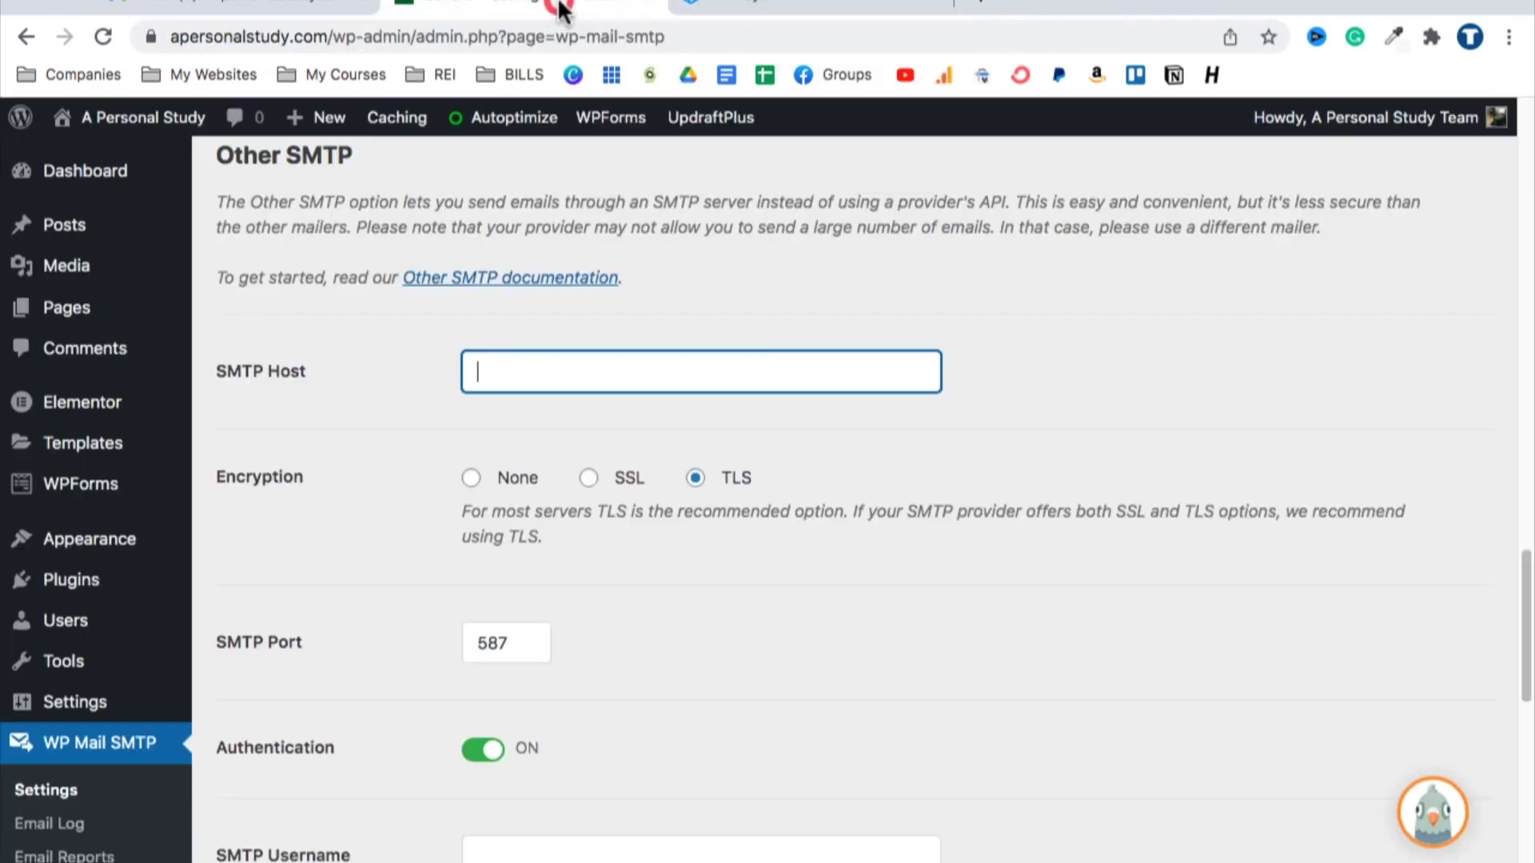
pyautogui.click(307, 14)
pyautogui.click(480, 9)
pyautogui.scroll(10, 443, 441)
pyautogui.scroll(7, 371, 229)
pyautogui.moveTo(146, 161)
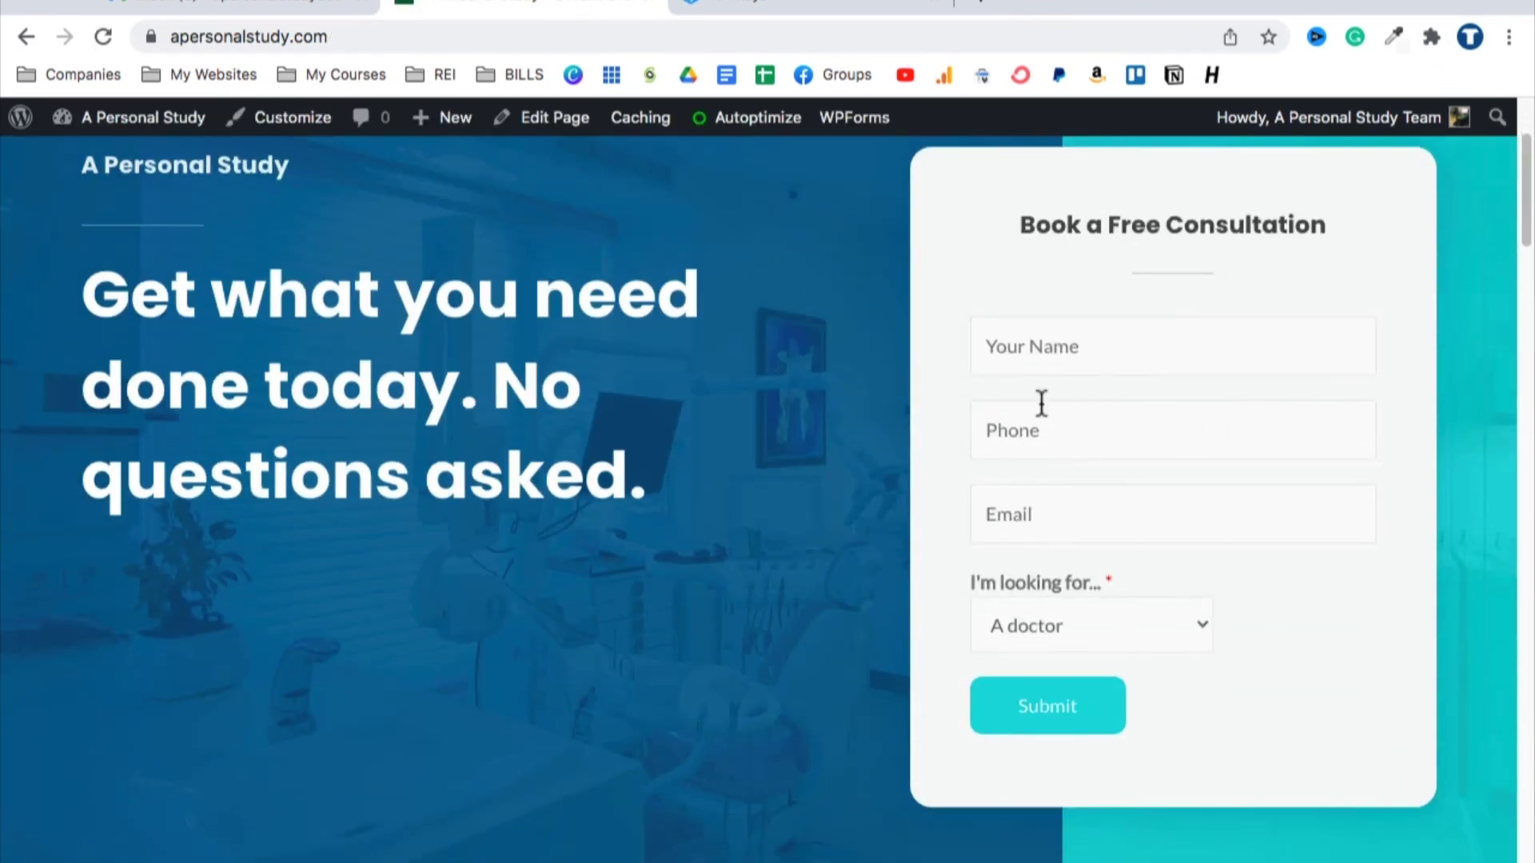
pyautogui.moveTo(825, 122)
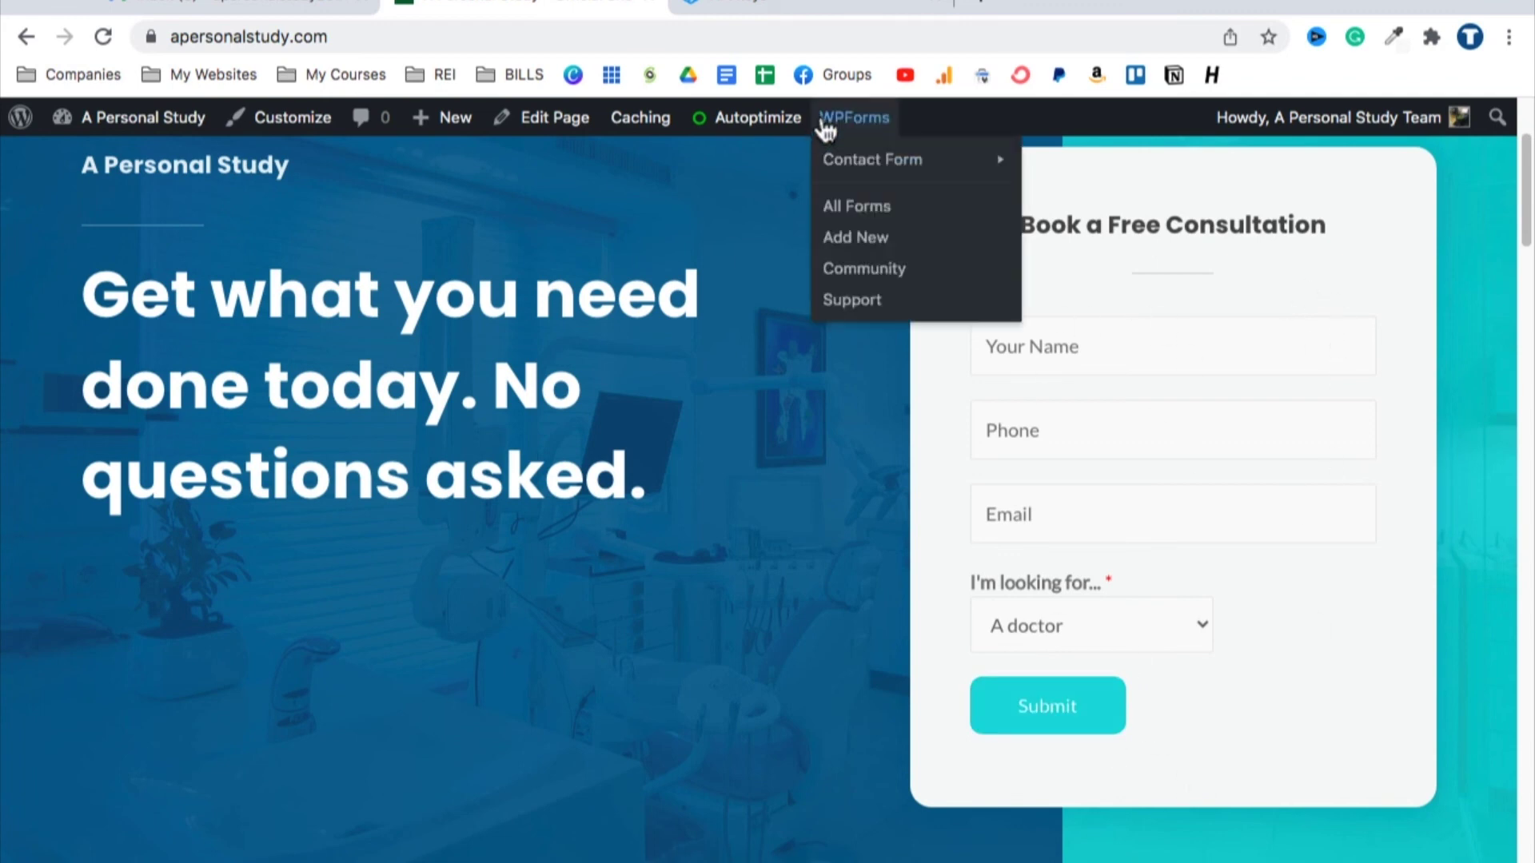
pyautogui.moveTo(841, 152)
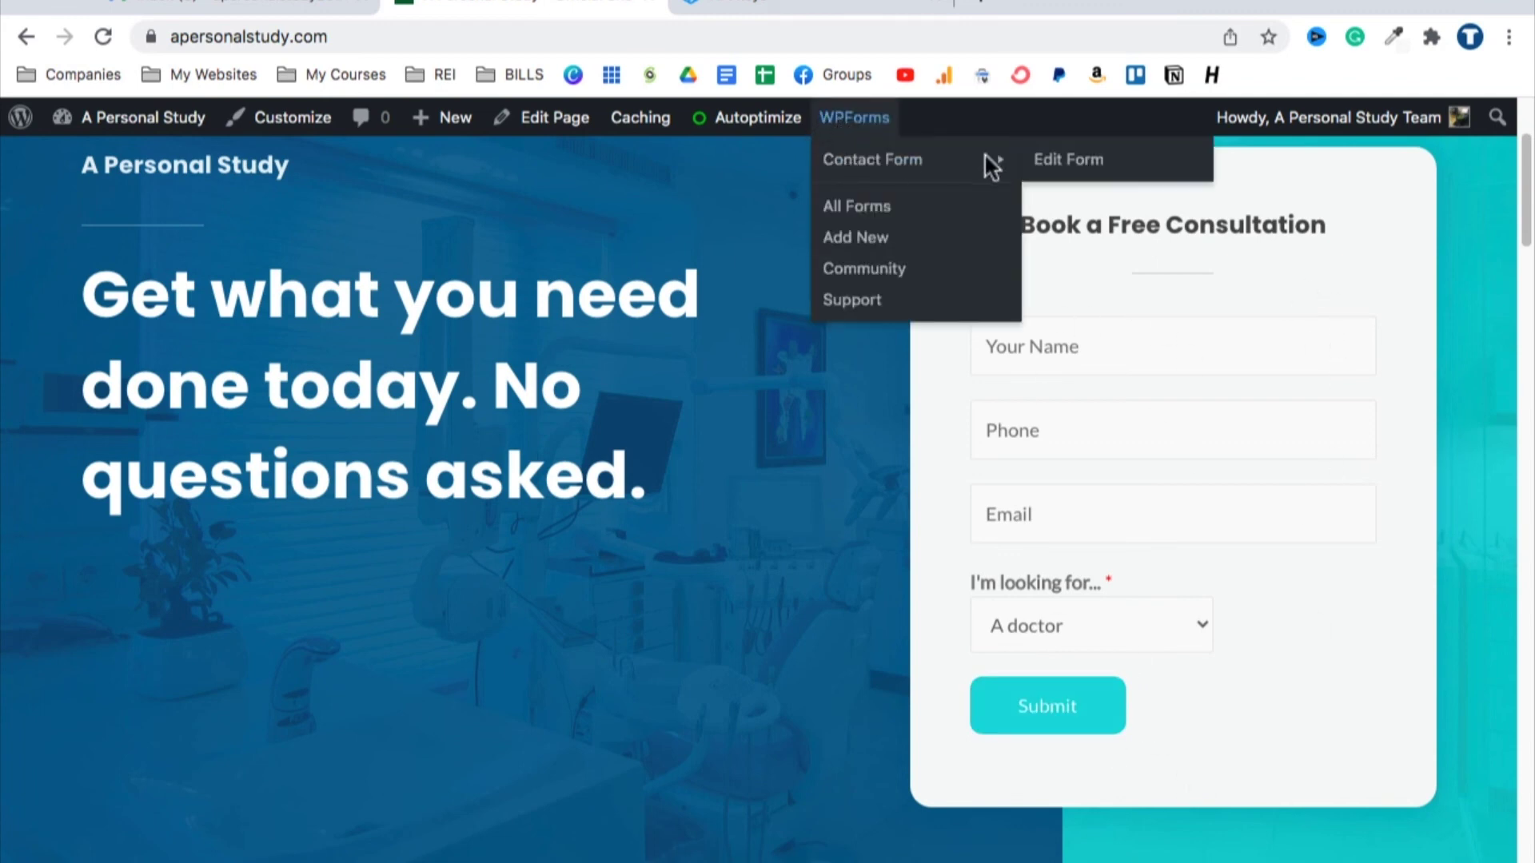
pyautogui.click(1060, 174)
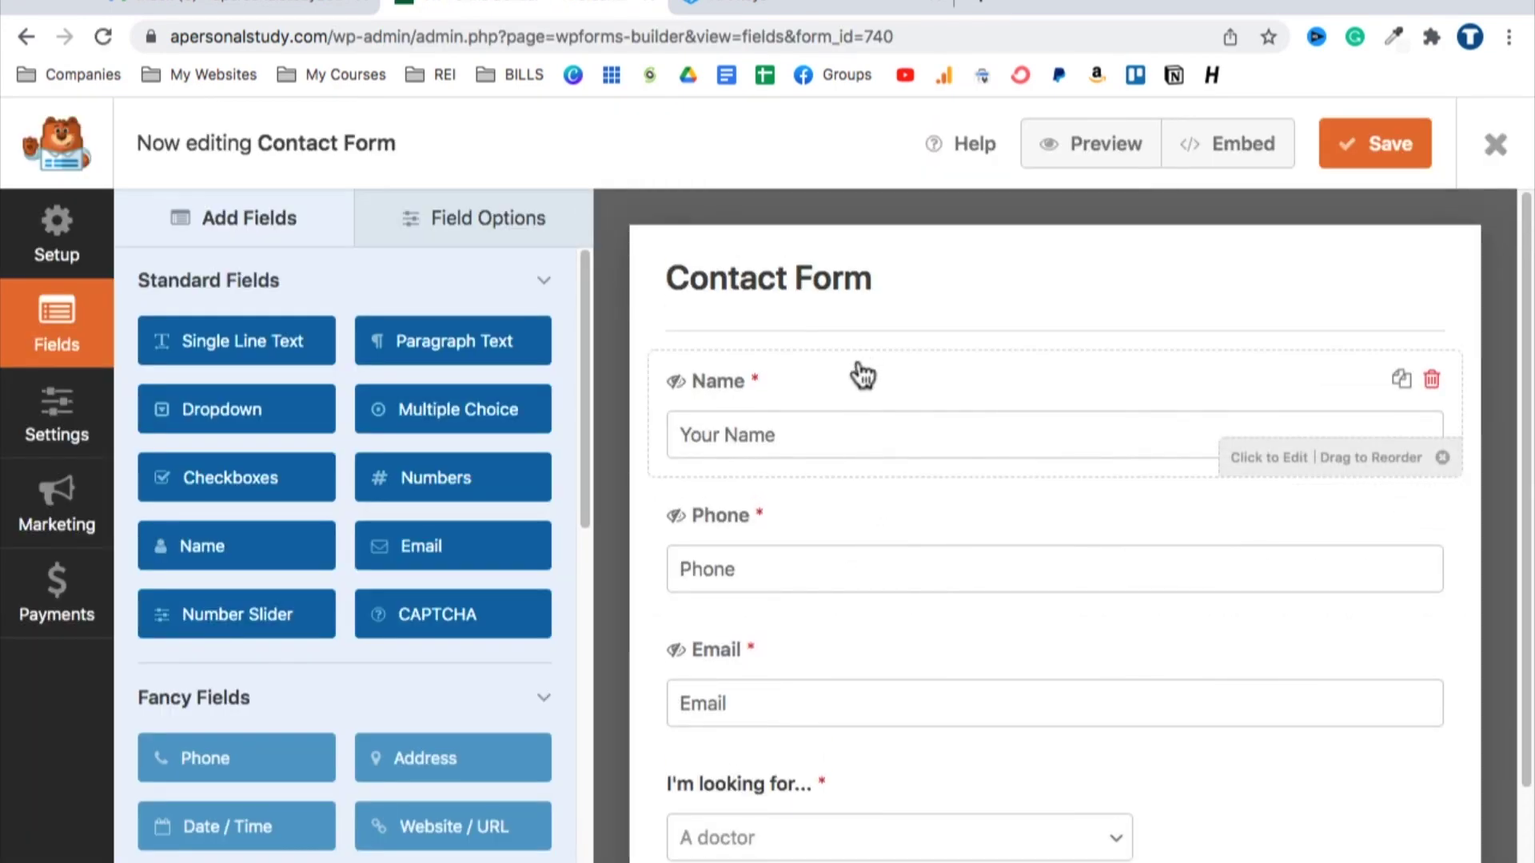
pyautogui.scroll(-2, 850, 678)
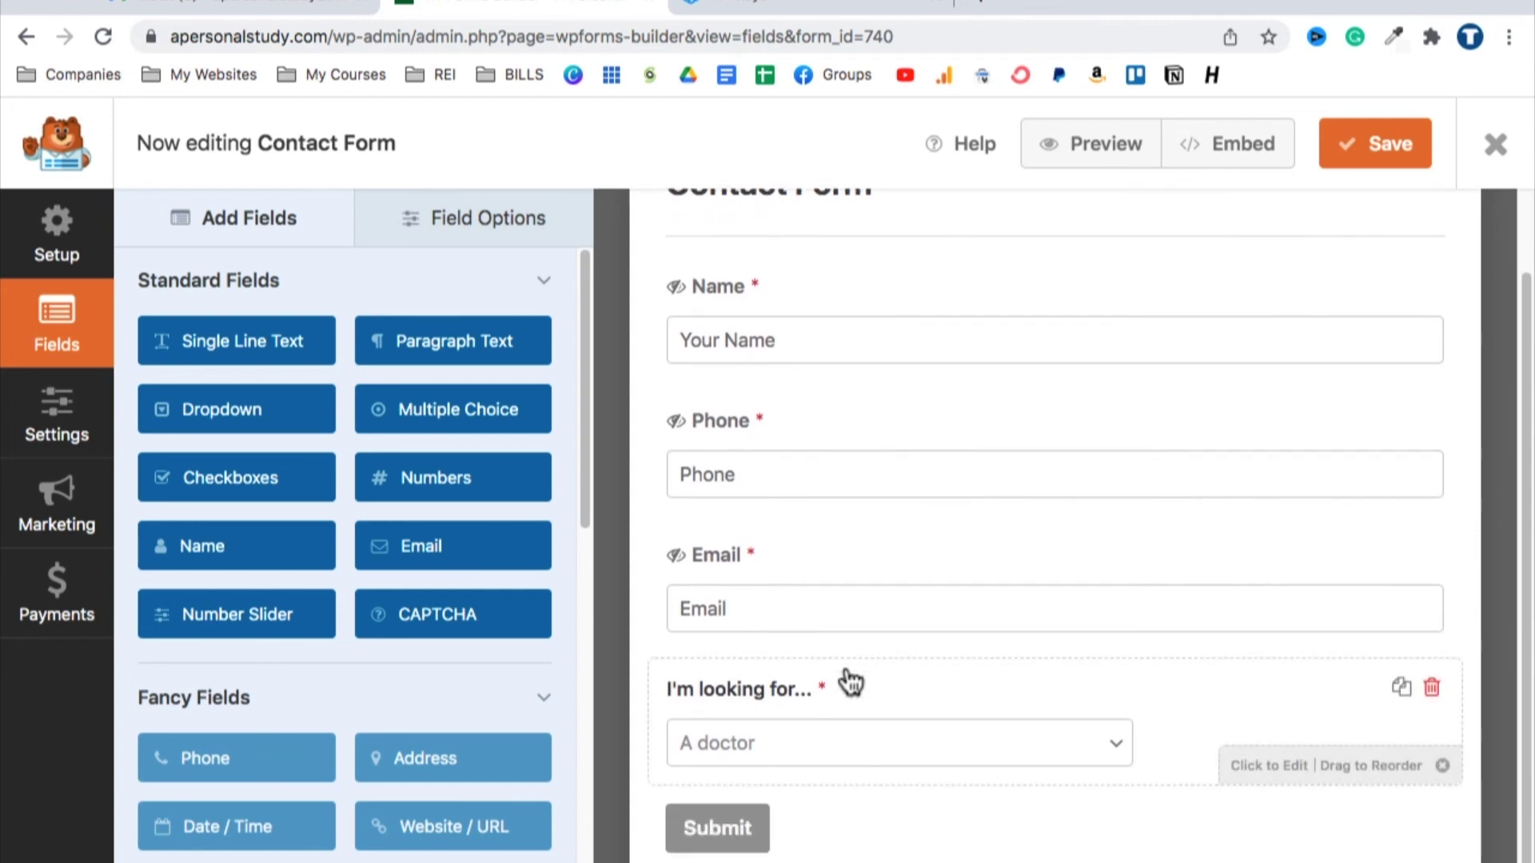
pyautogui.scroll(2, 864, 725)
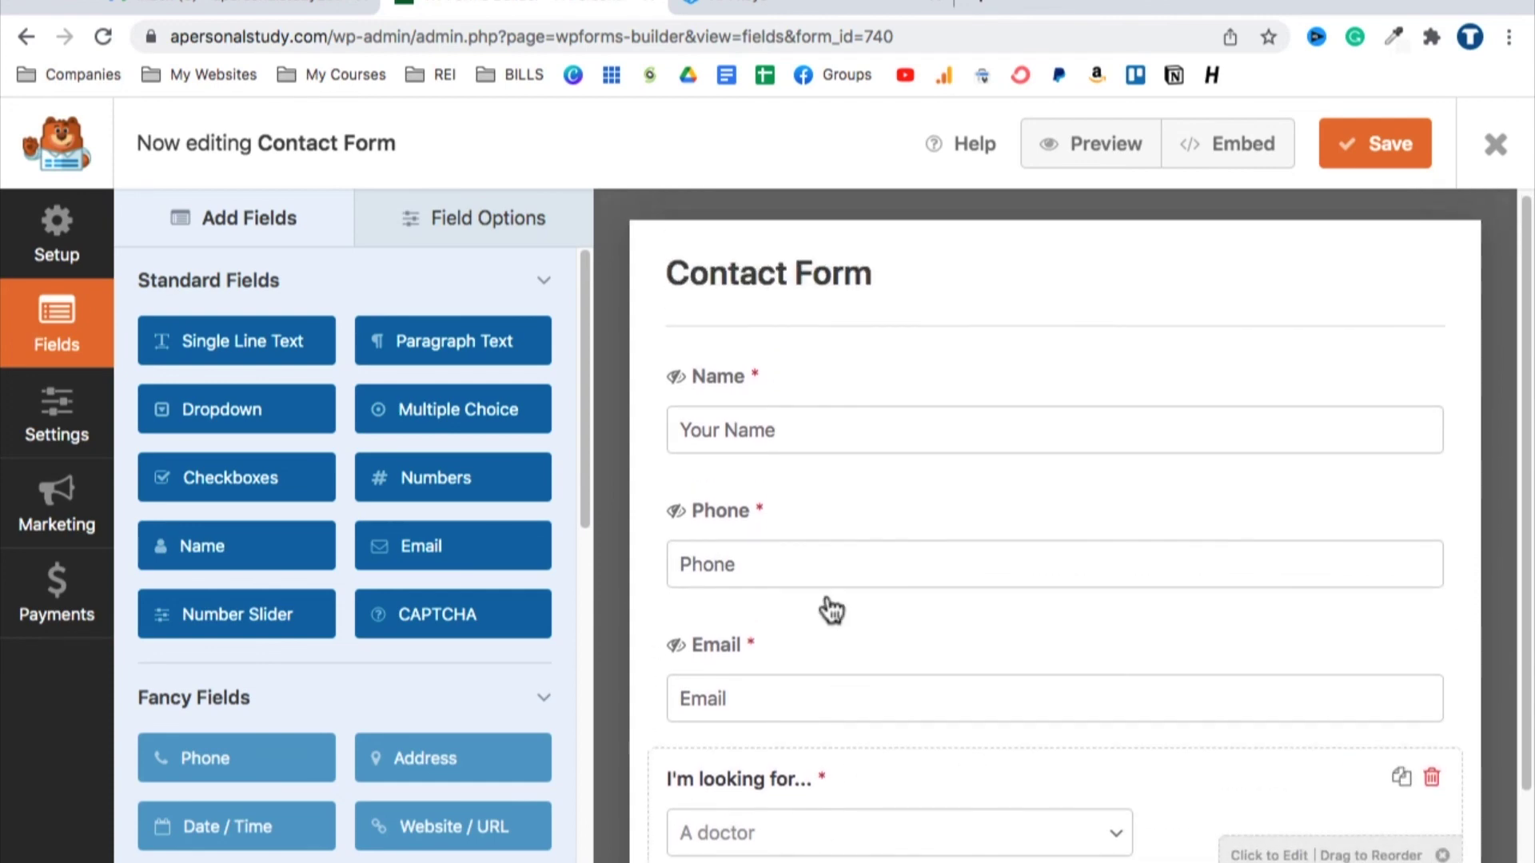
pyautogui.scroll(-1, 822, 655)
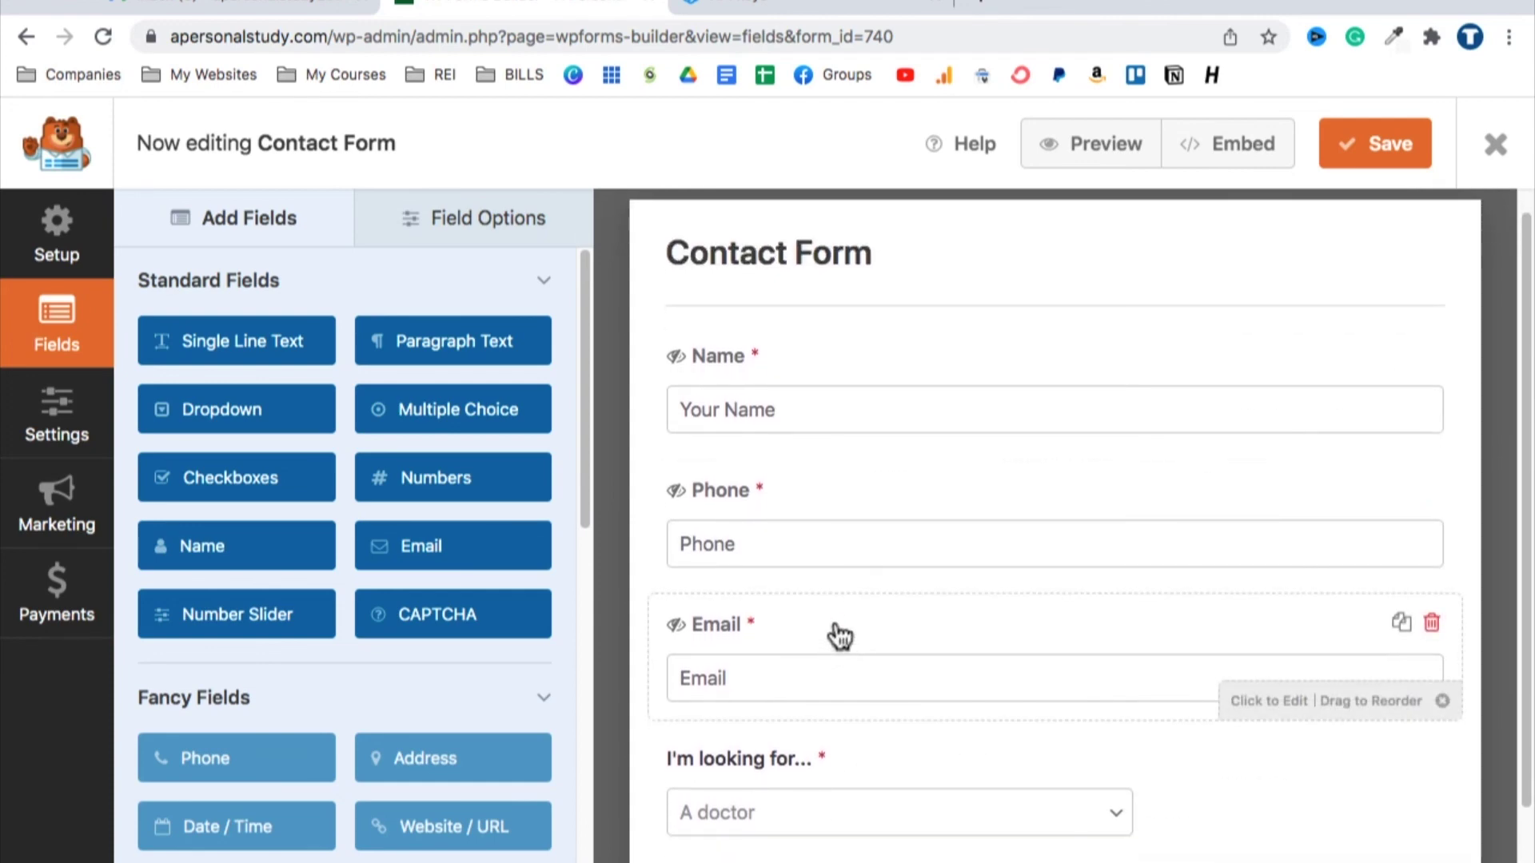
pyautogui.moveTo(832, 633)
pyautogui.mouseDown()
pyautogui.moveTo(835, 530)
pyautogui.moveTo(822, 681)
pyautogui.moveTo(817, 632)
pyautogui.mouseUp()
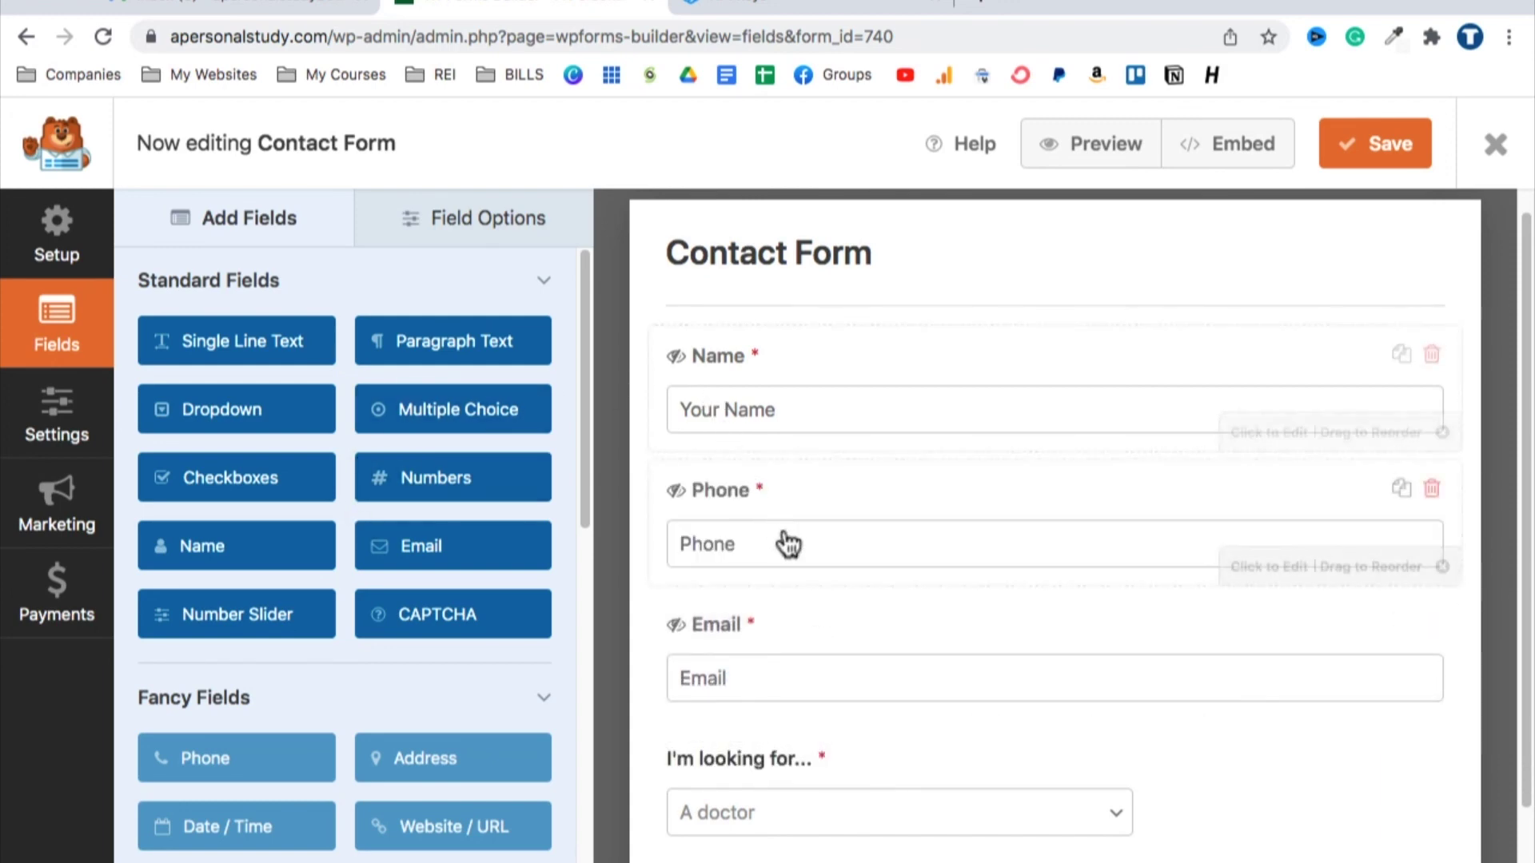
pyautogui.click(802, 614)
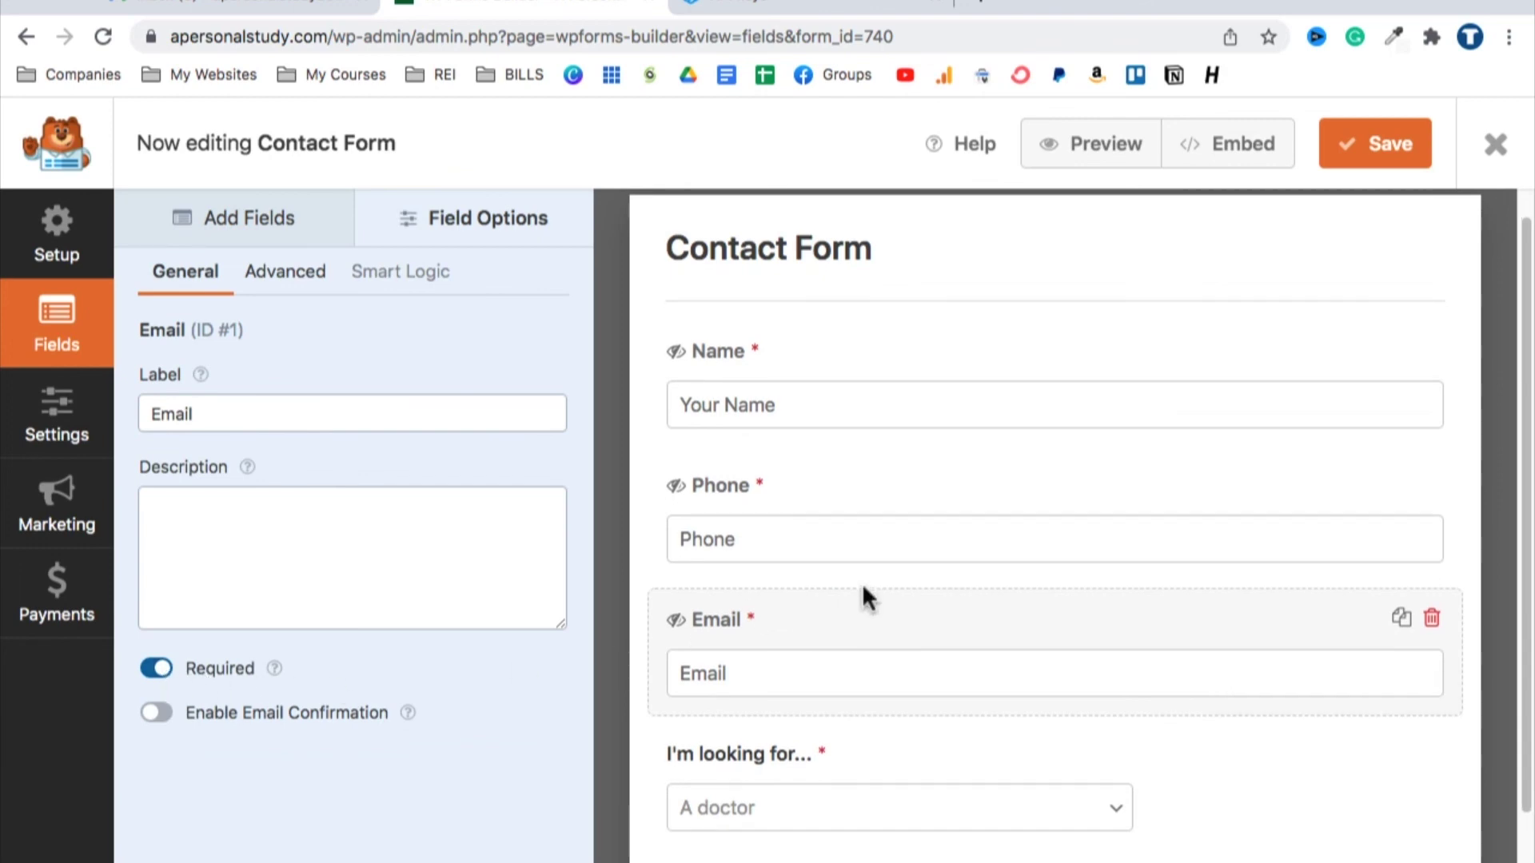
pyautogui.scroll(1, 862, 582)
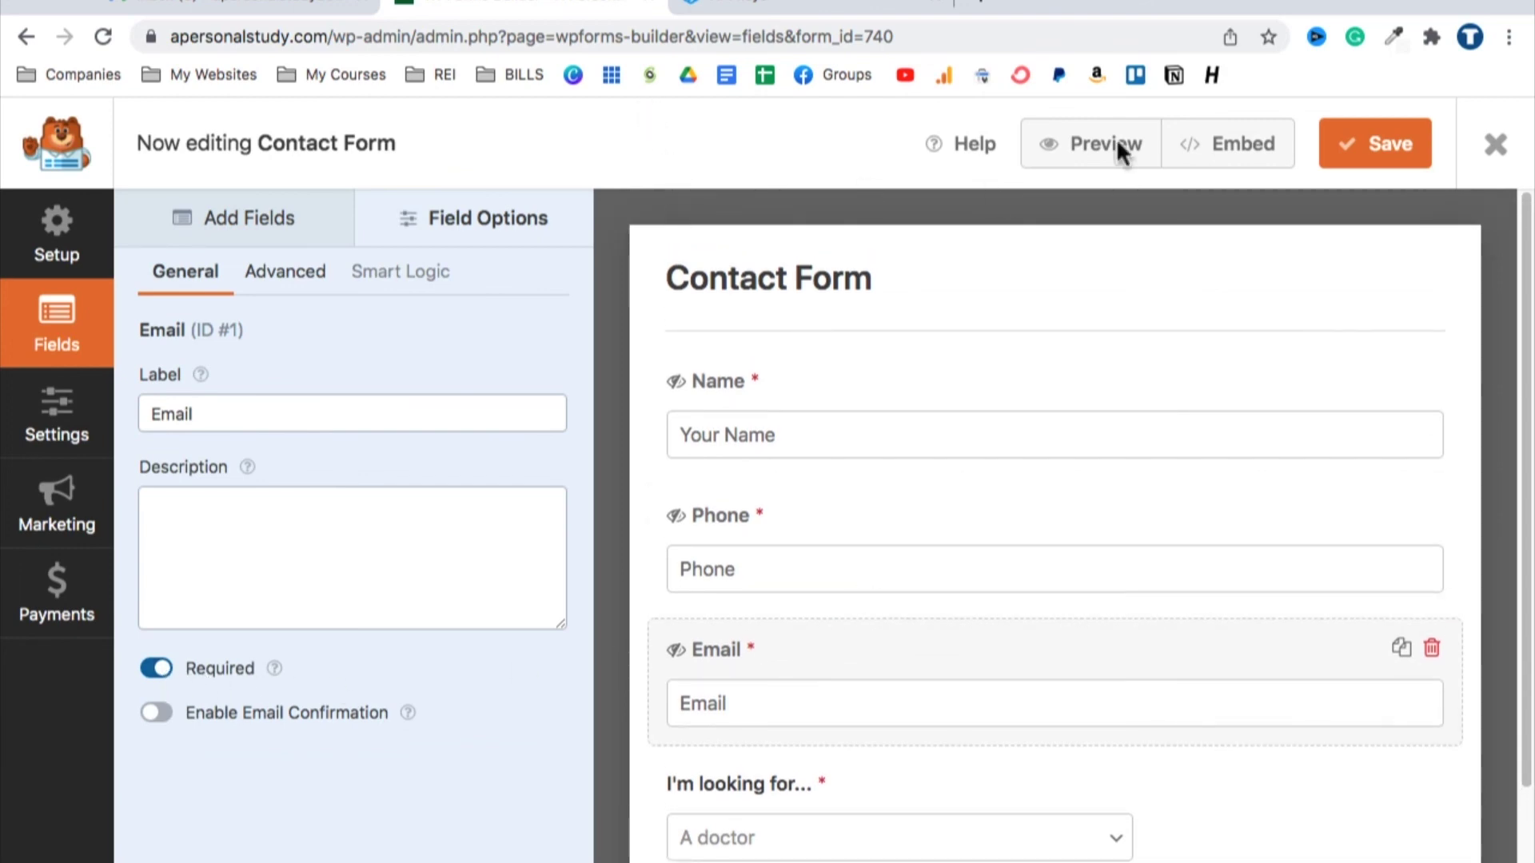
pyautogui.click(1495, 144)
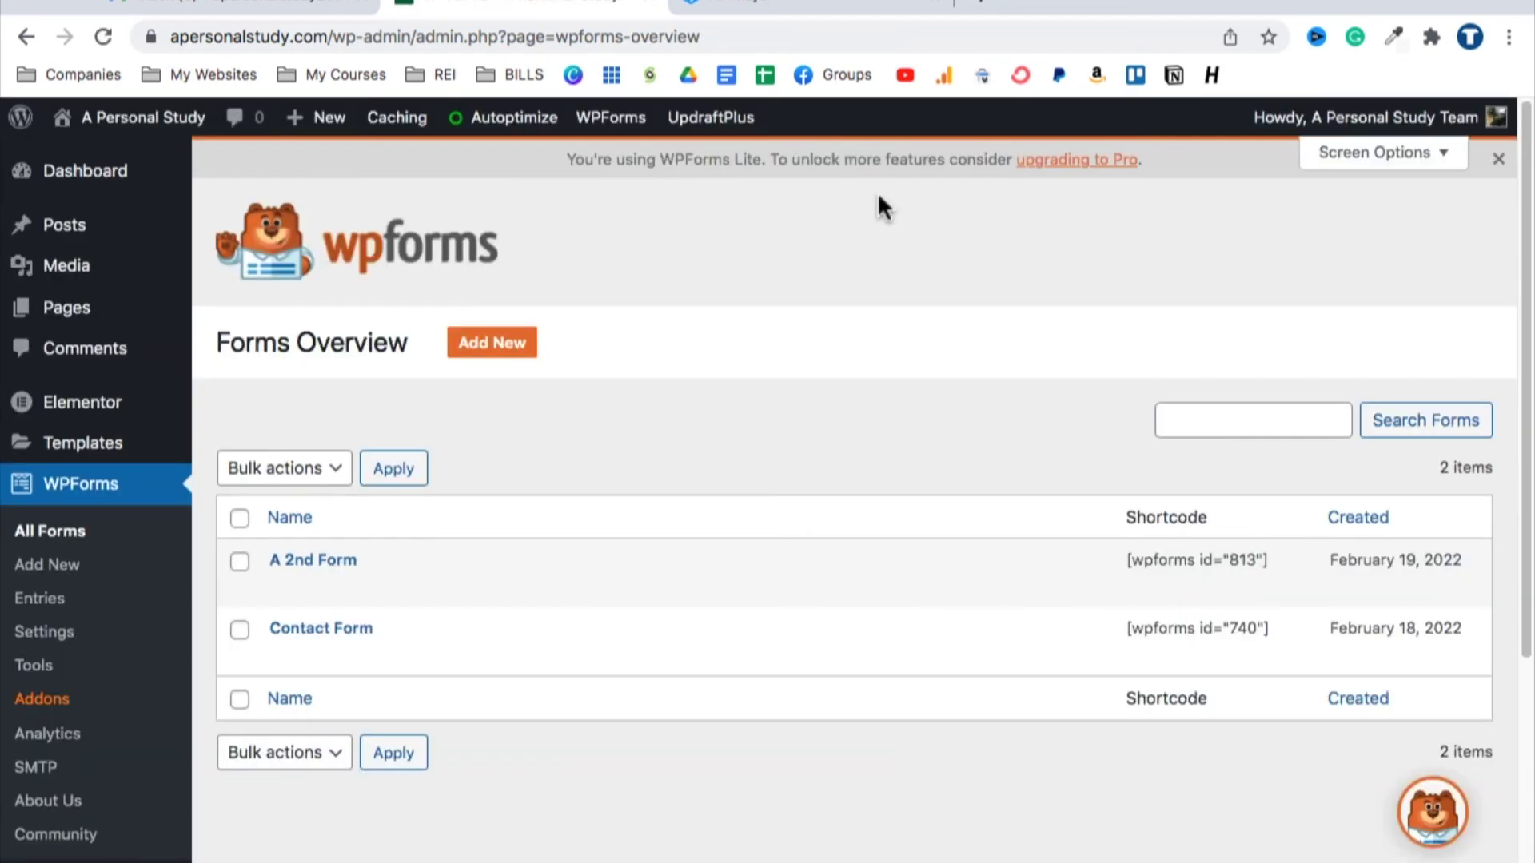
pyautogui.moveTo(144, 120)
pyautogui.click(171, 159)
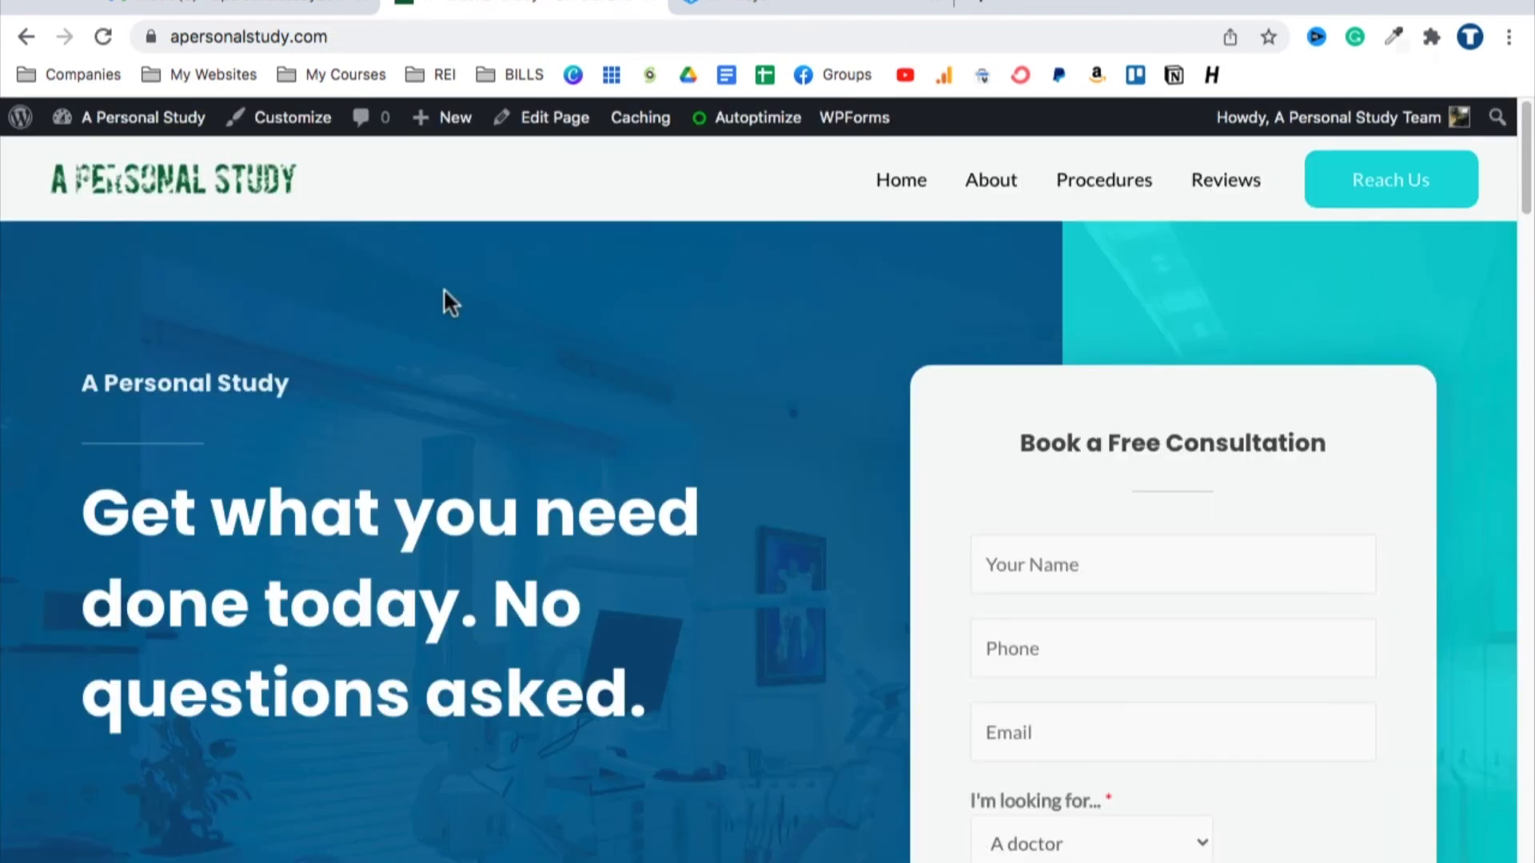
pyautogui.scroll(-4, 449, 391)
pyautogui.scroll(-15, 443, 410)
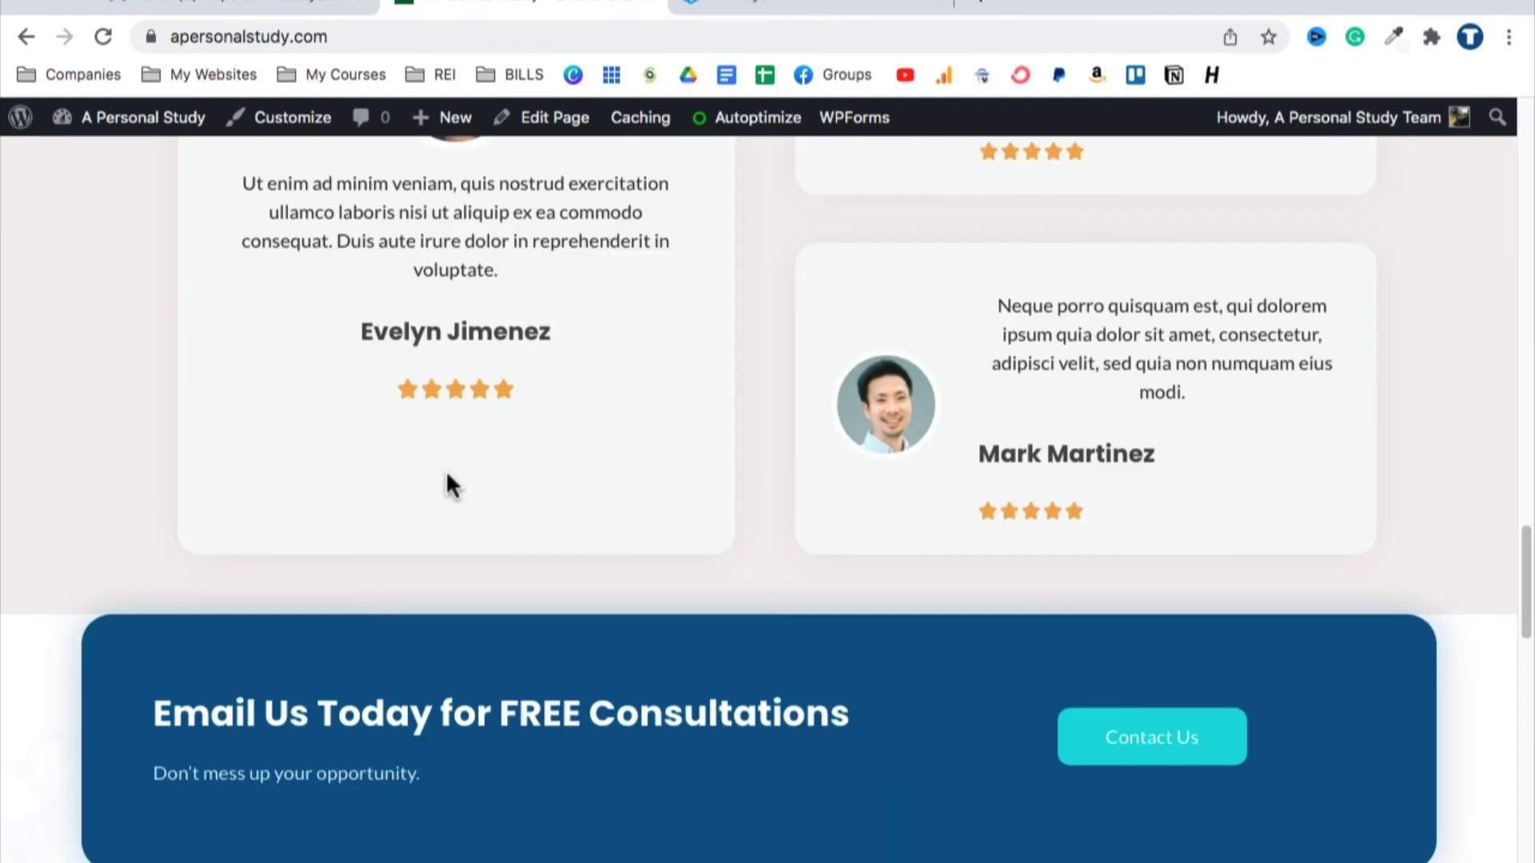
pyautogui.scroll(-7, 447, 480)
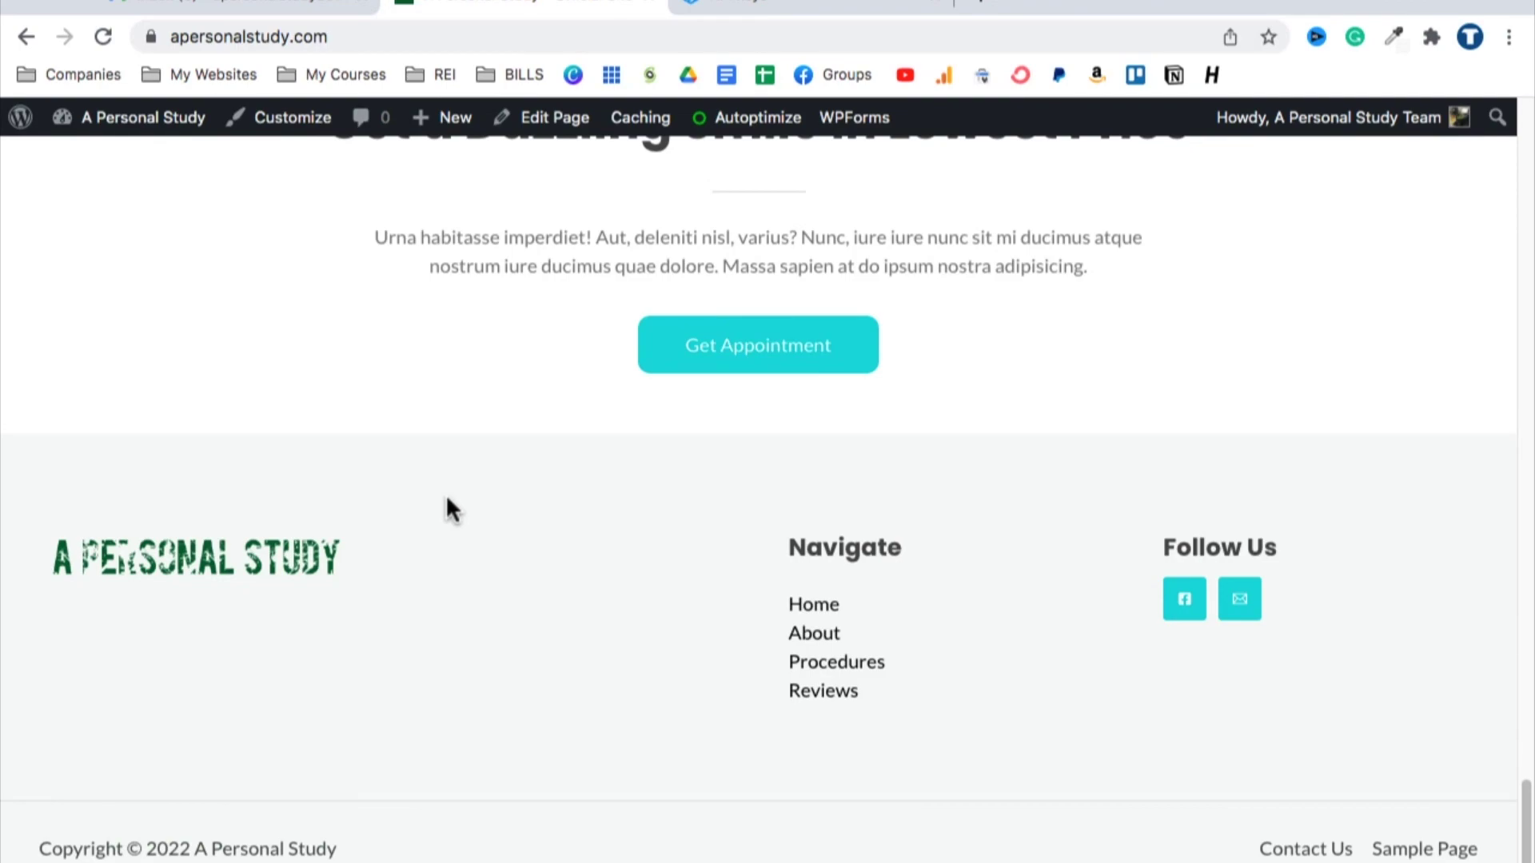
pyautogui.press('Home')
pyautogui.scroll(-12, 458, 495)
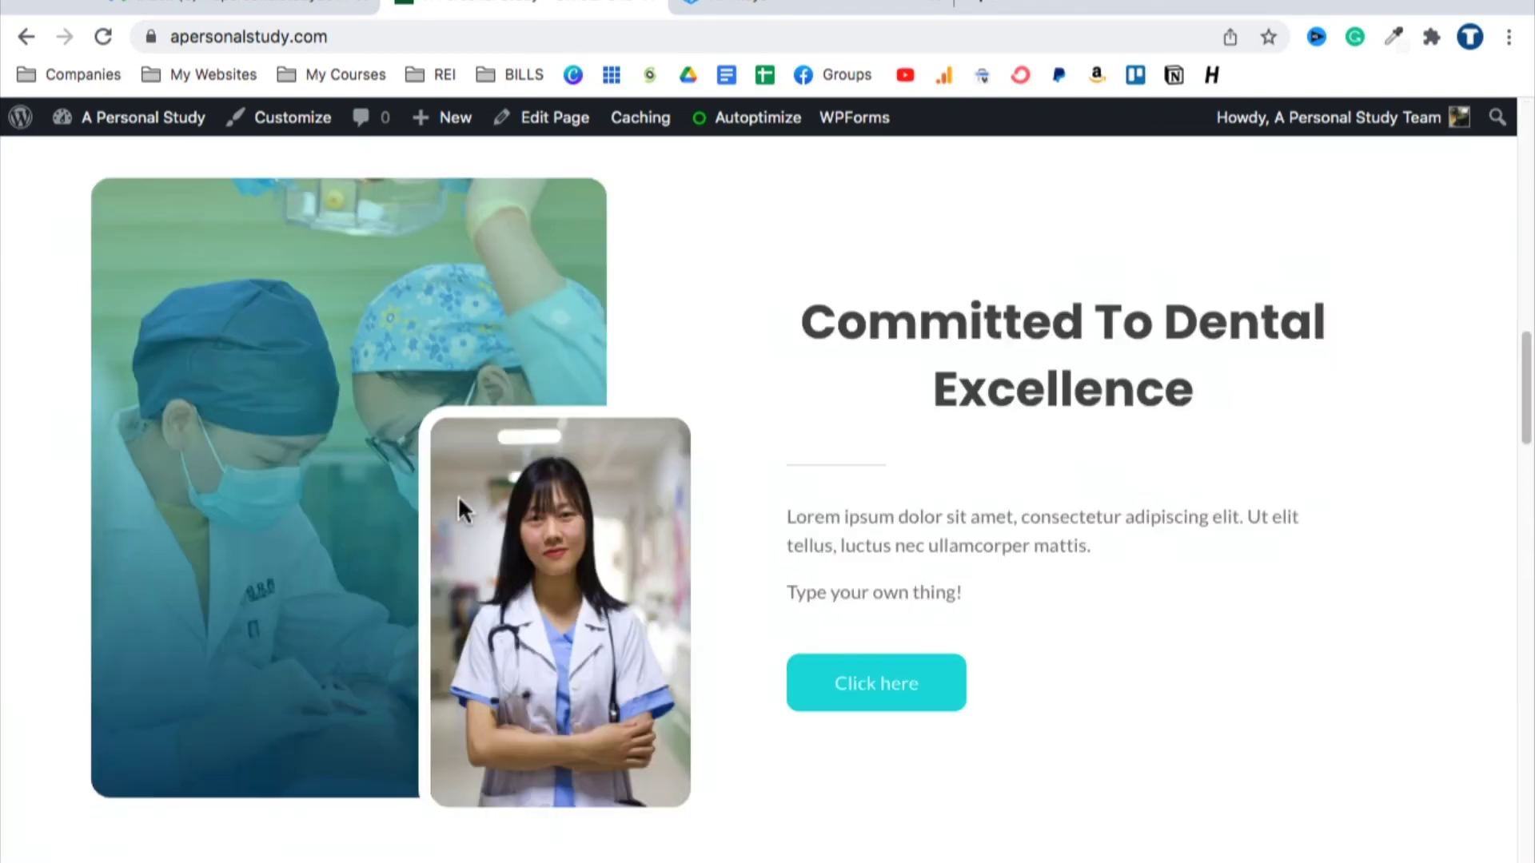
pyautogui.scroll(-10, 433, 591)
pyautogui.scroll(18, 516, 569)
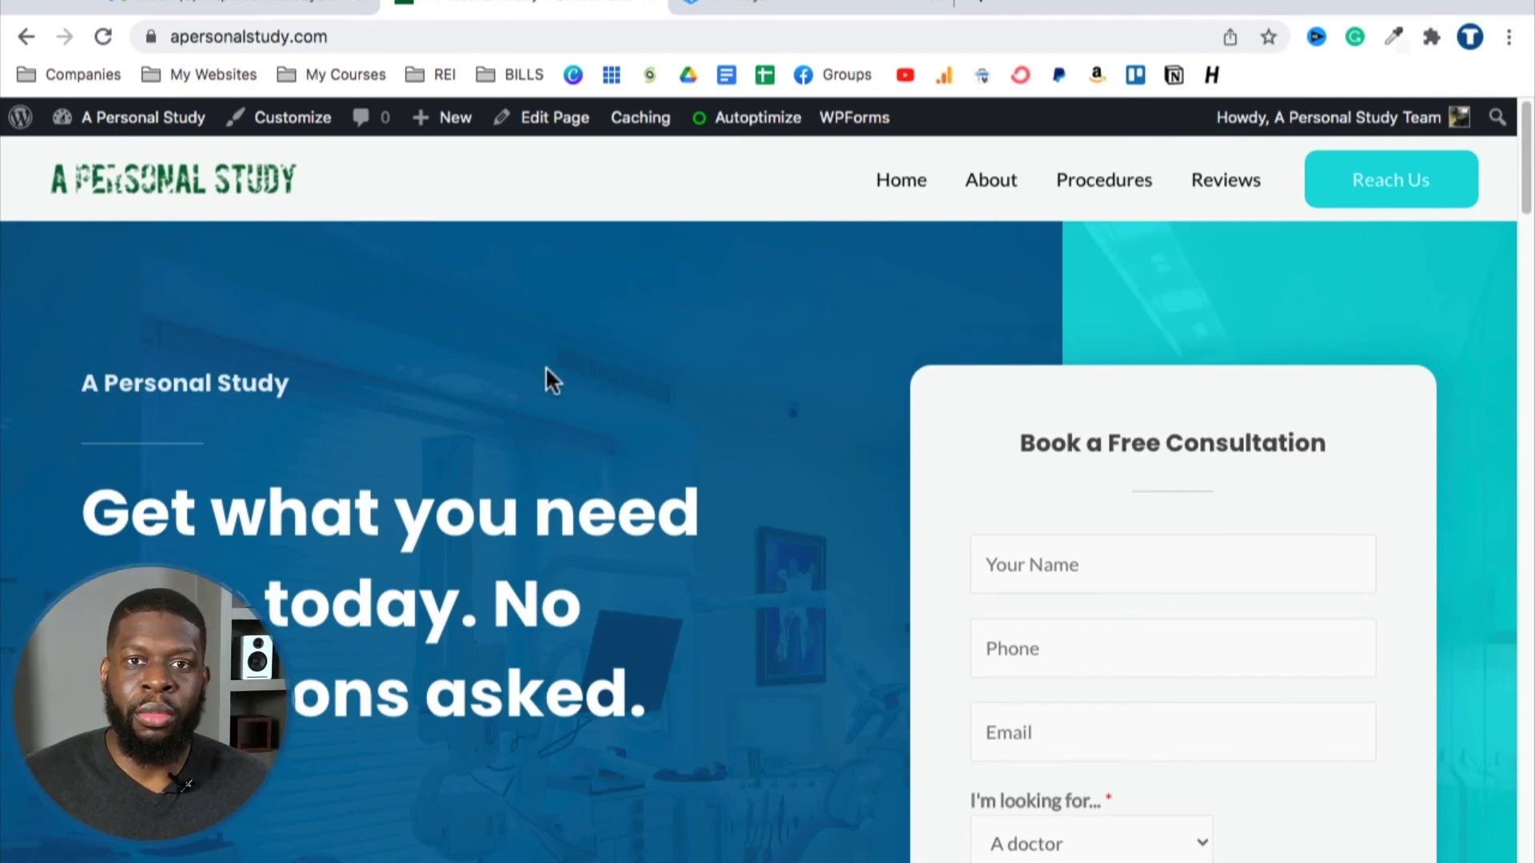
pyautogui.scroll(-3, 992, 520)
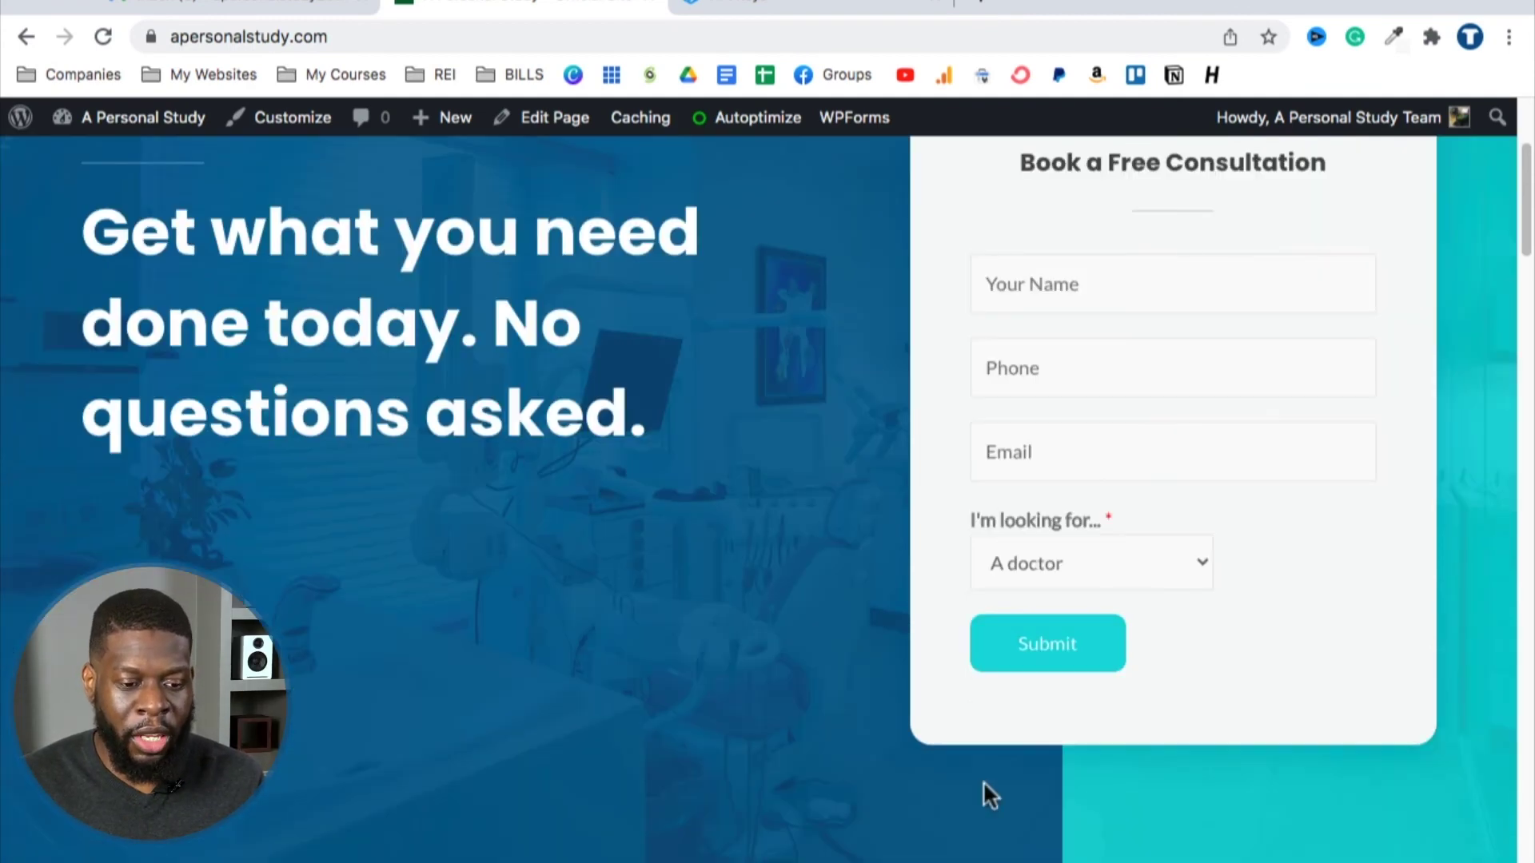
pyautogui.scroll(3, 983, 794)
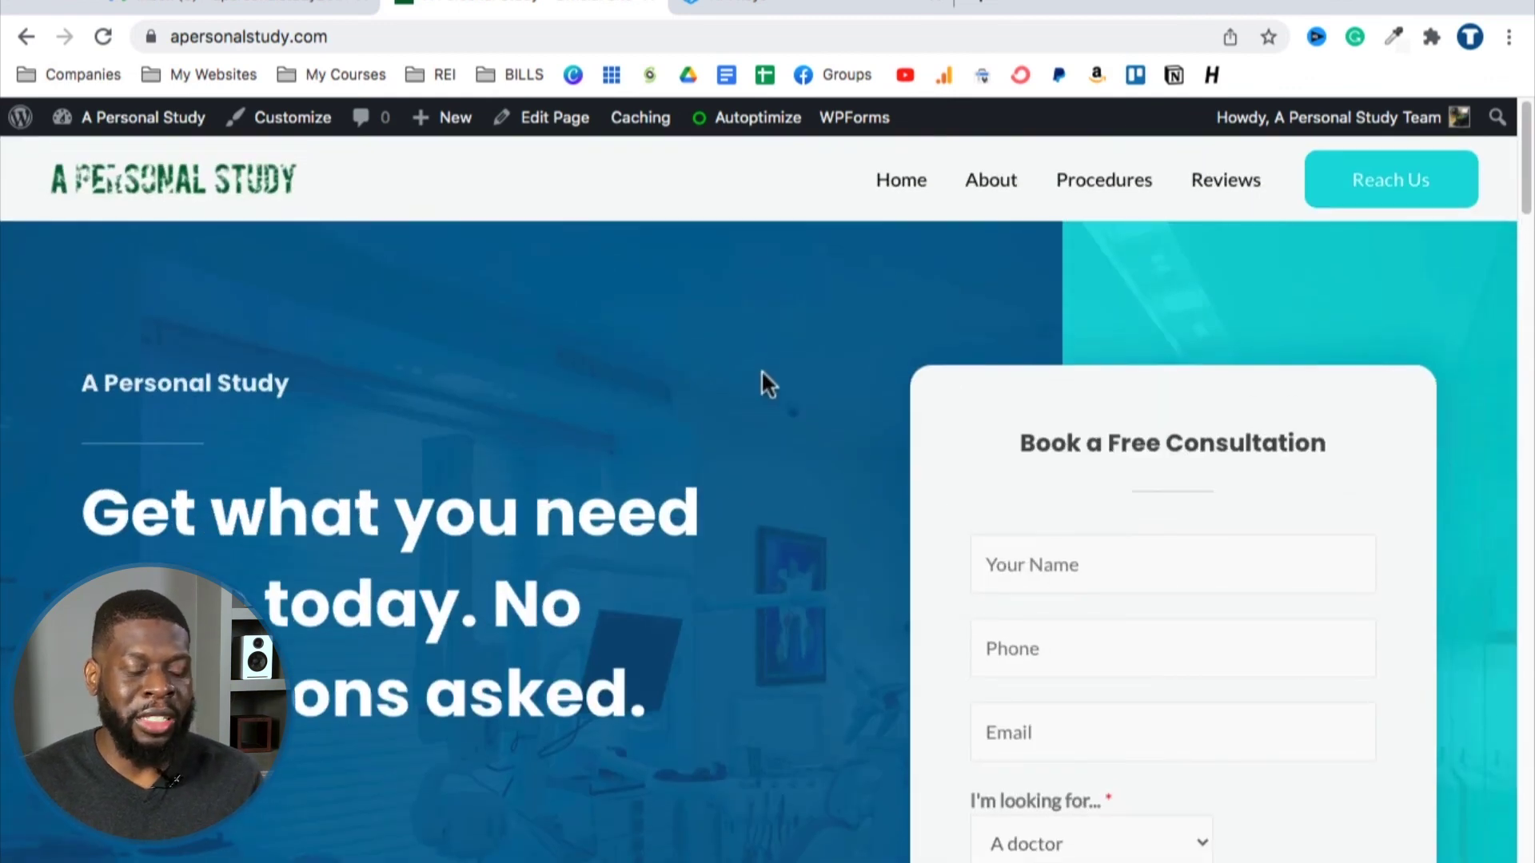